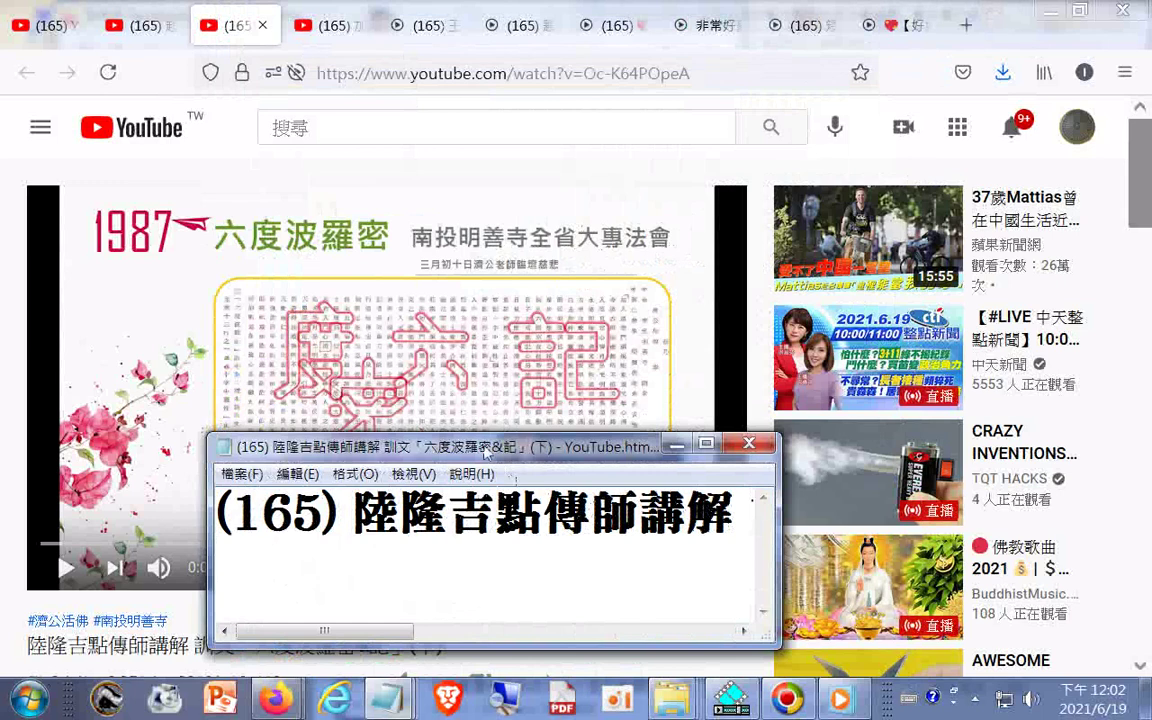
Paste the video's web address into the Notepad note on its own line
left_click(466, 80)
right_click(468, 83)
key("super+c")
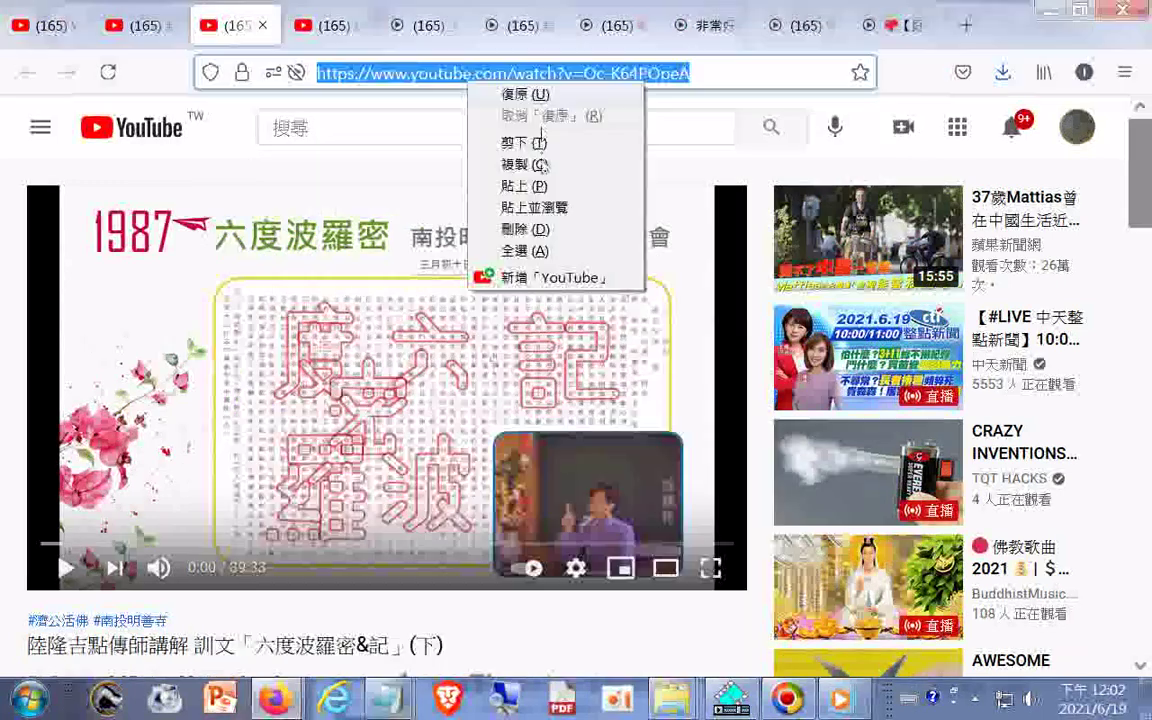
left_click(480, 162)
left_click(385, 705)
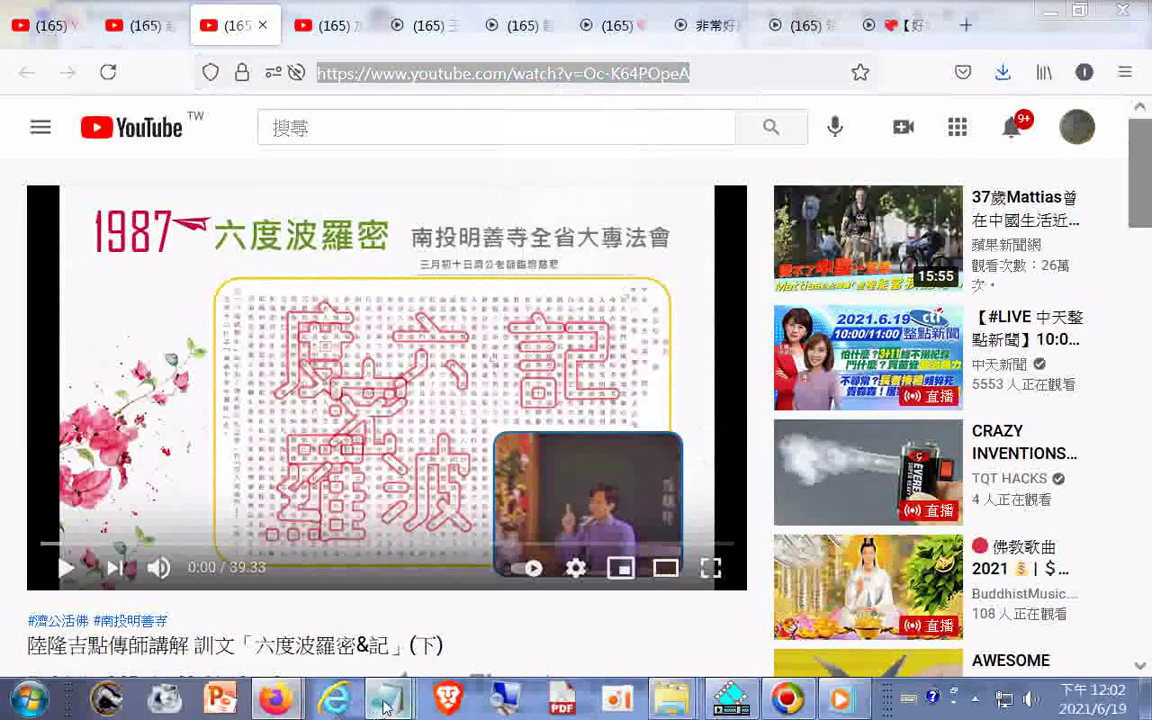
left_click(915, 565)
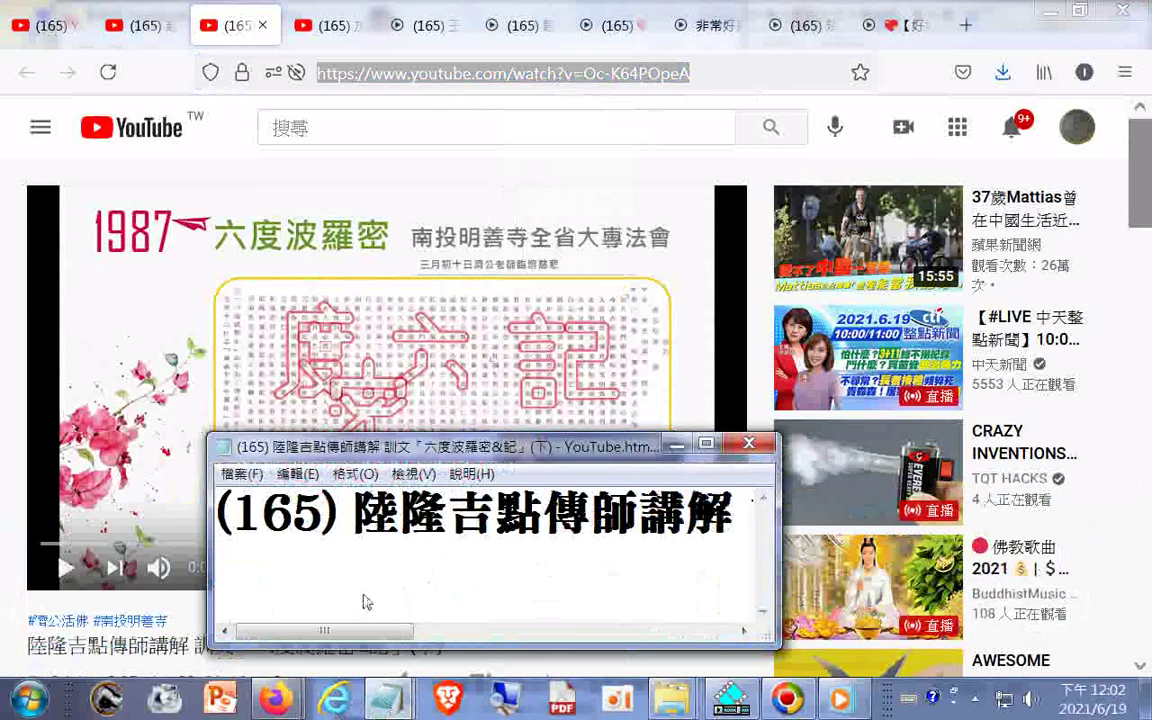
right_click(324, 536)
left_click(416, 404)
key("Return")
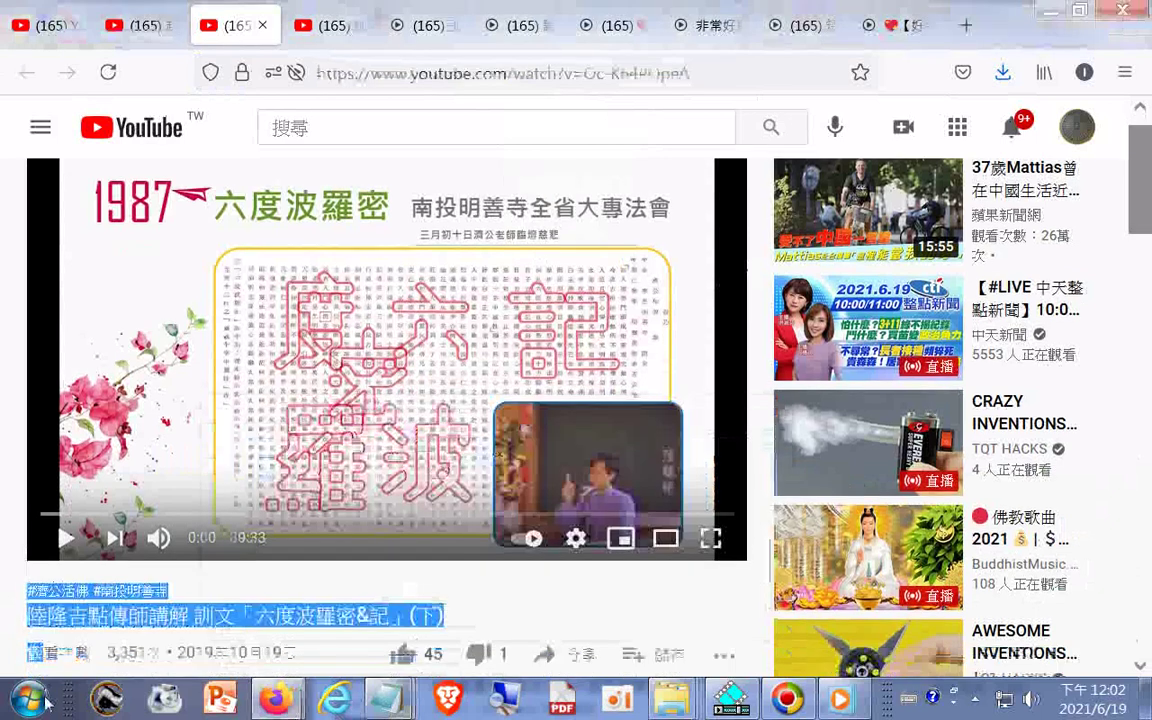
Copy the page details (title, tags, 3,351 views, date, likes, description) into the note
left_click_drag(45, 703, 239, 566)
right_click(240, 238)
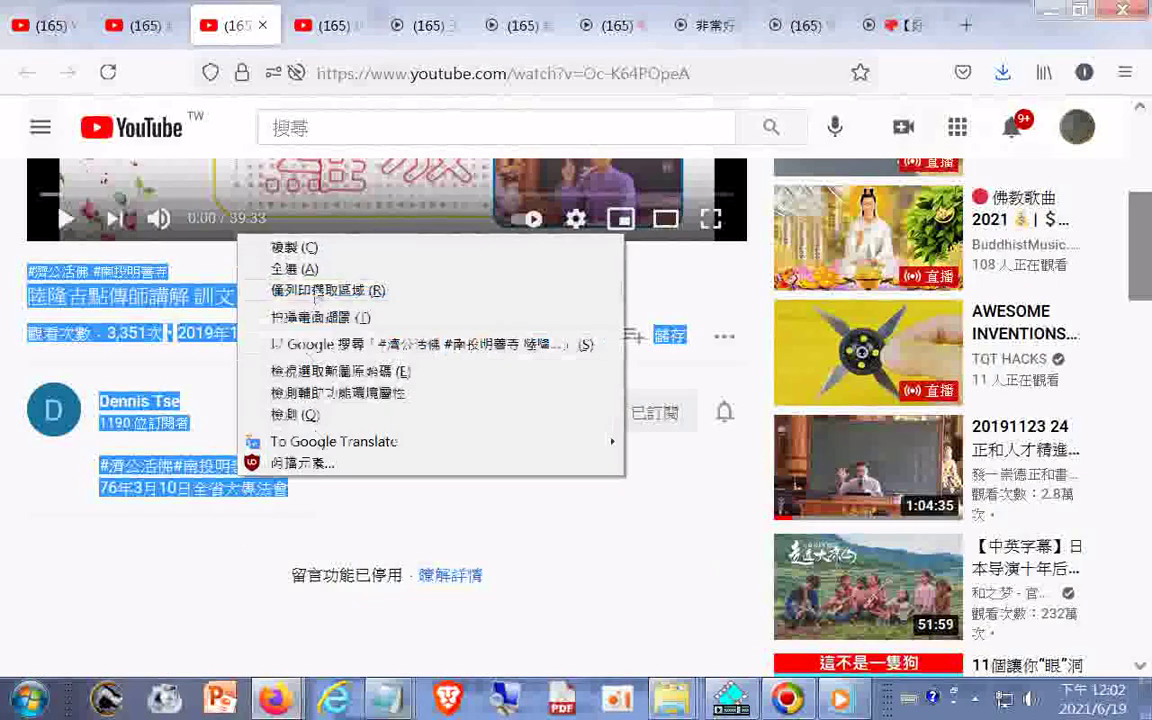
left_click(312, 250)
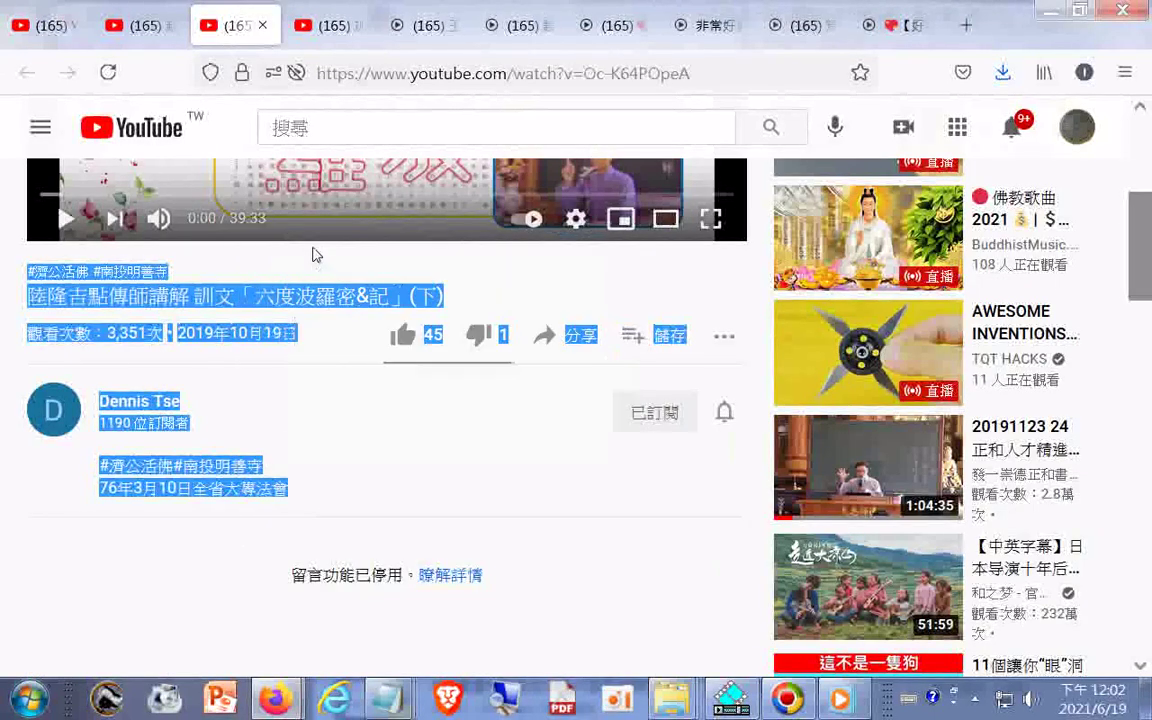
left_click(408, 432)
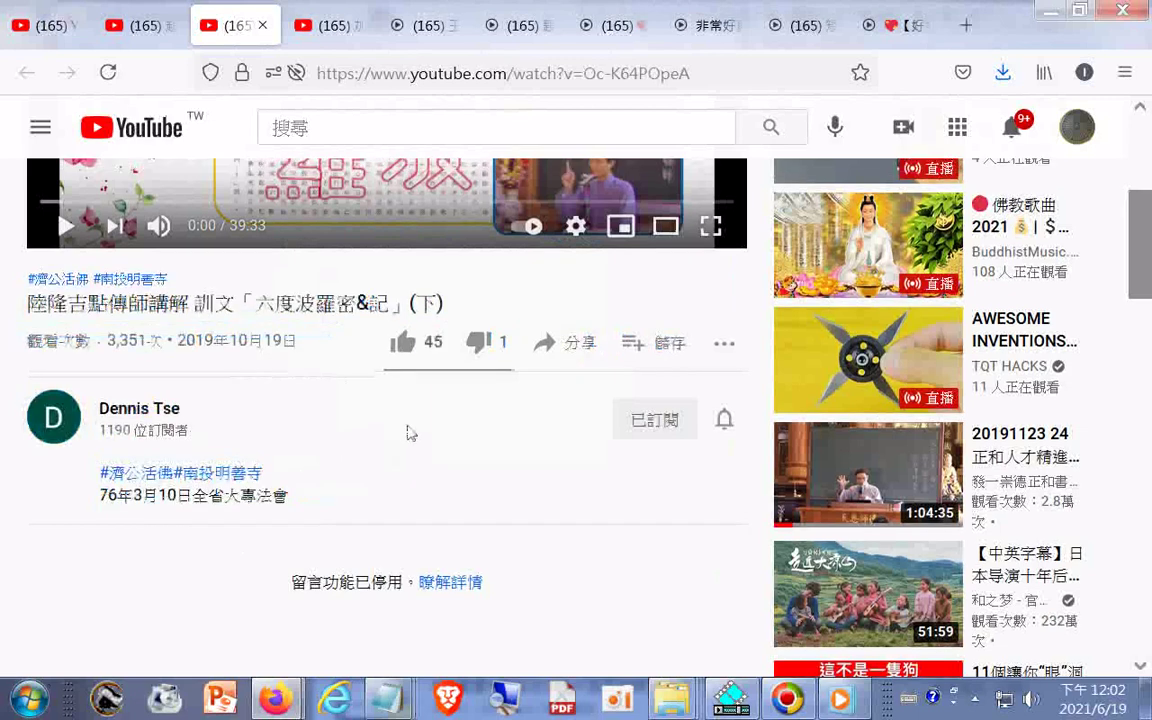
scroll(408, 432, "up", 3)
mouse_move(386, 698)
left_click(1000, 590)
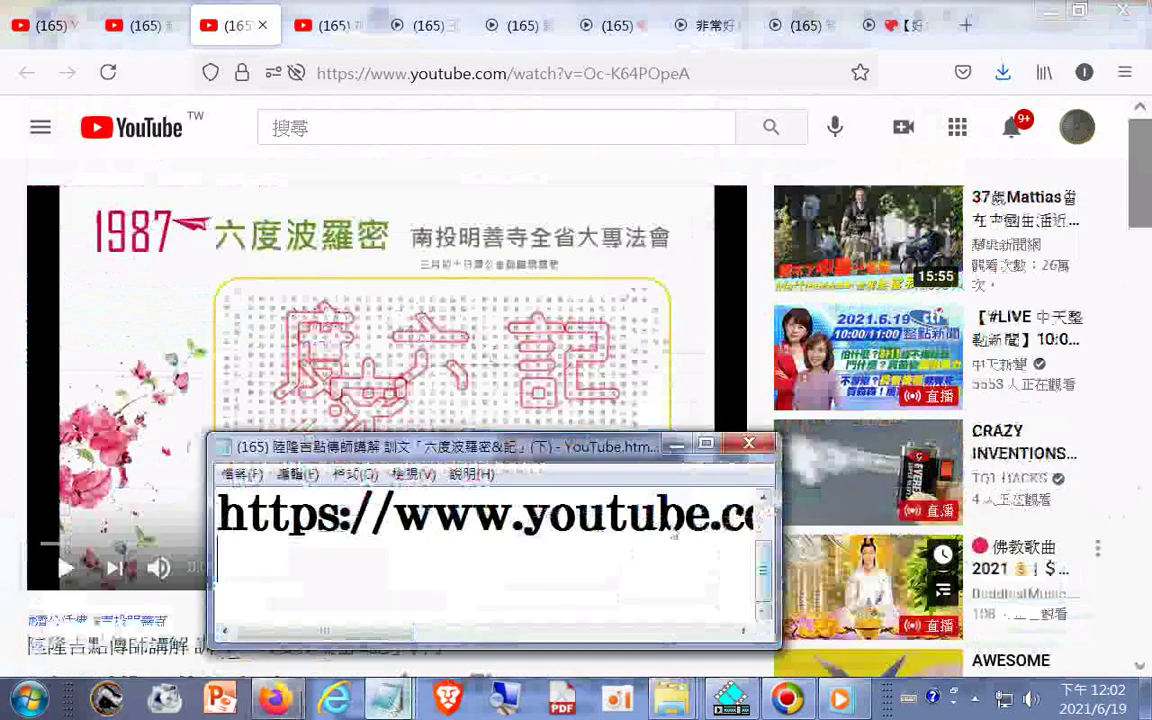
right_click(333, 576)
left_click(385, 387)
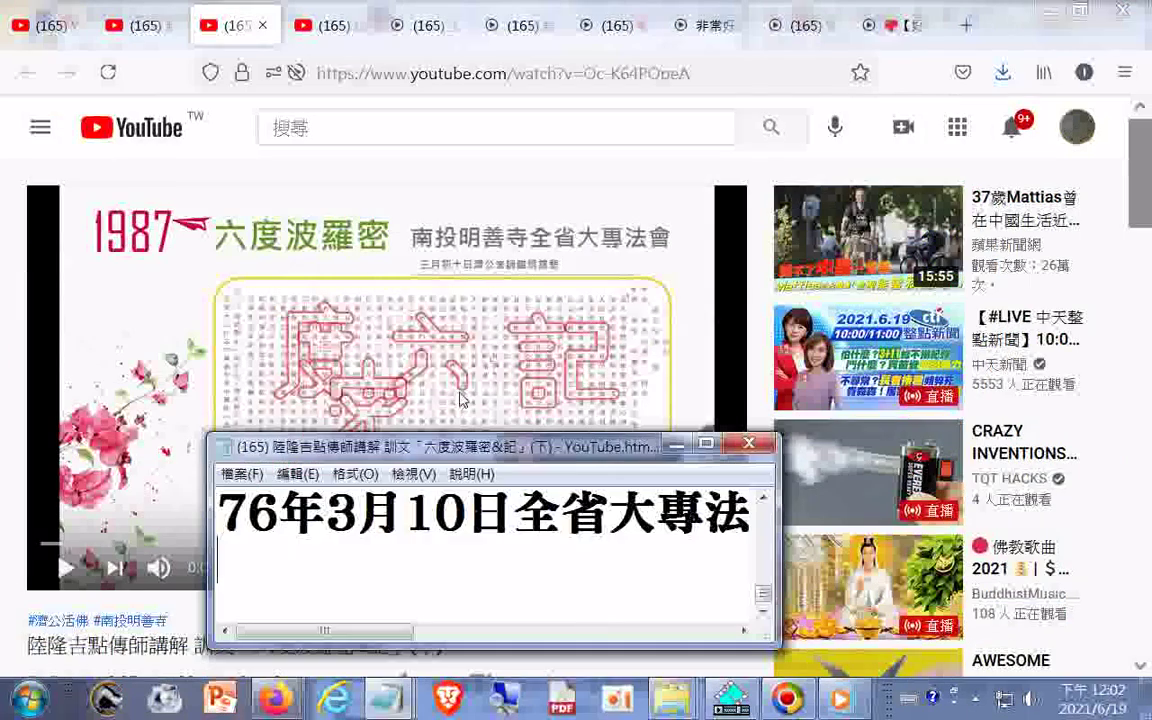
Save the note and turn on Word Wrap
left_click(241, 474)
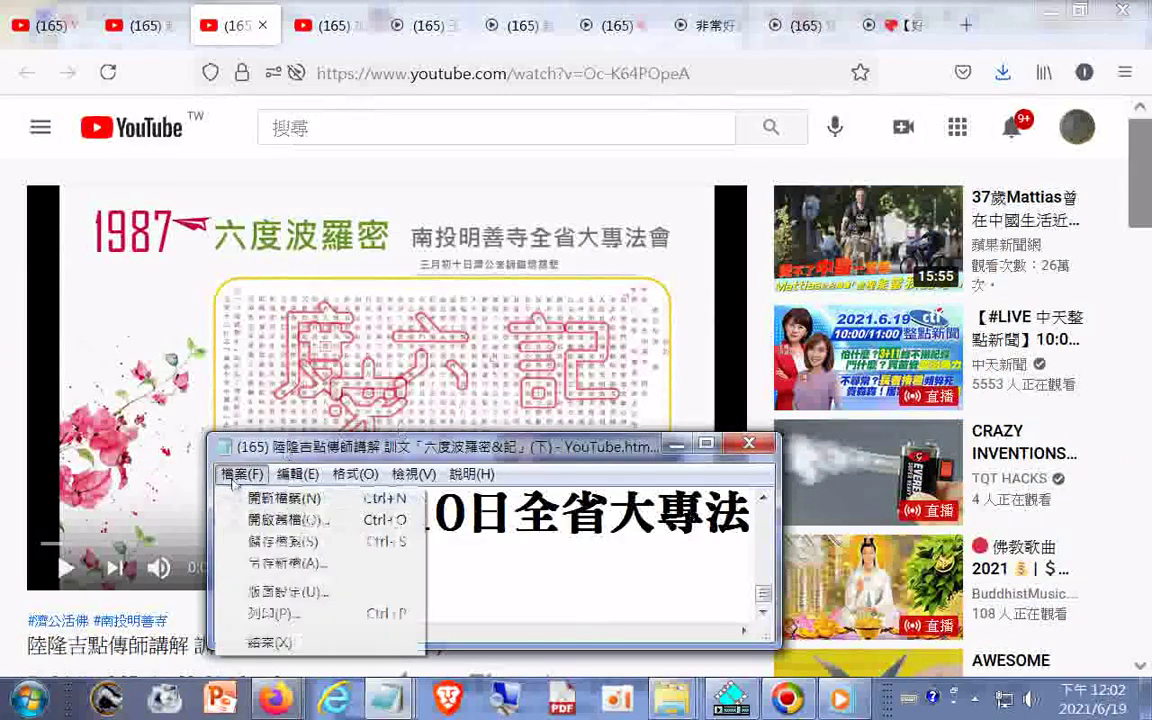
left_click(278, 543)
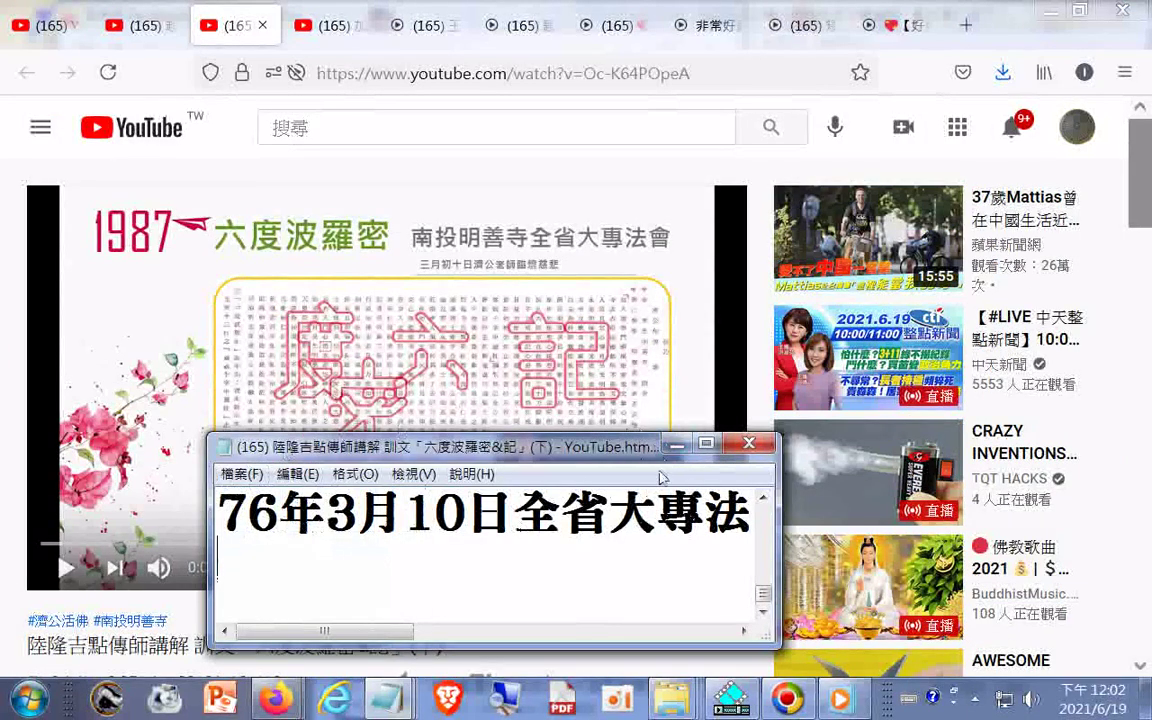
scroll(383, 584, "up", 1)
left_click(355, 474)
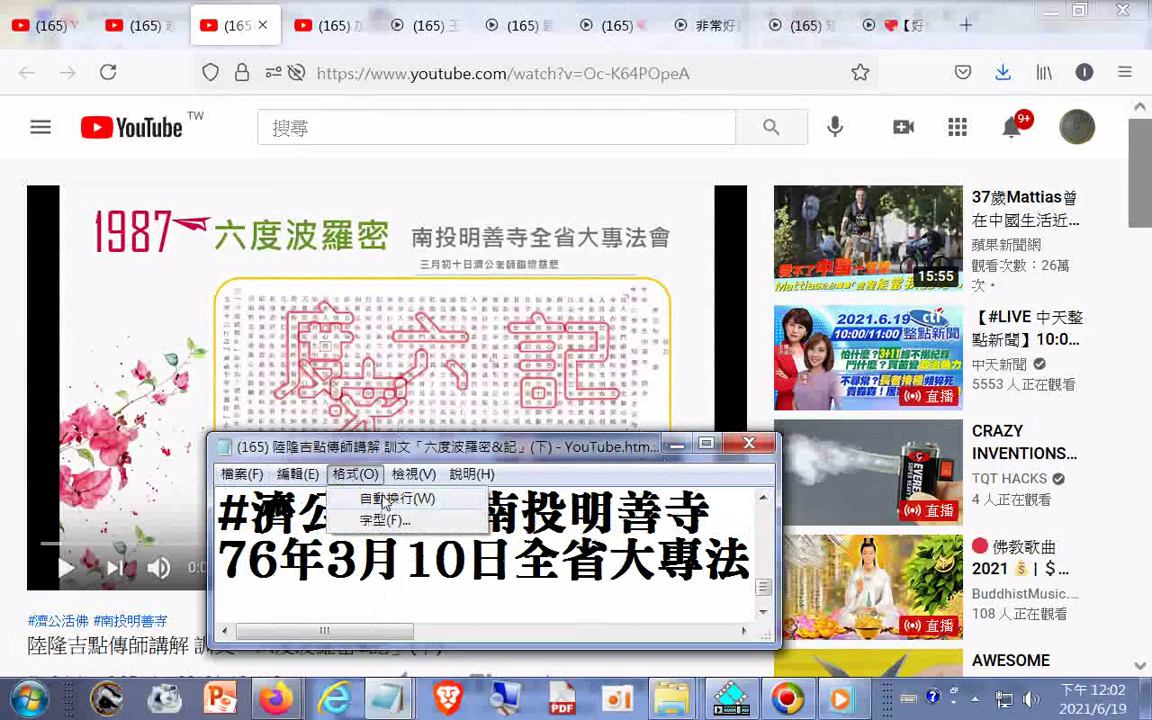
left_click(385, 497)
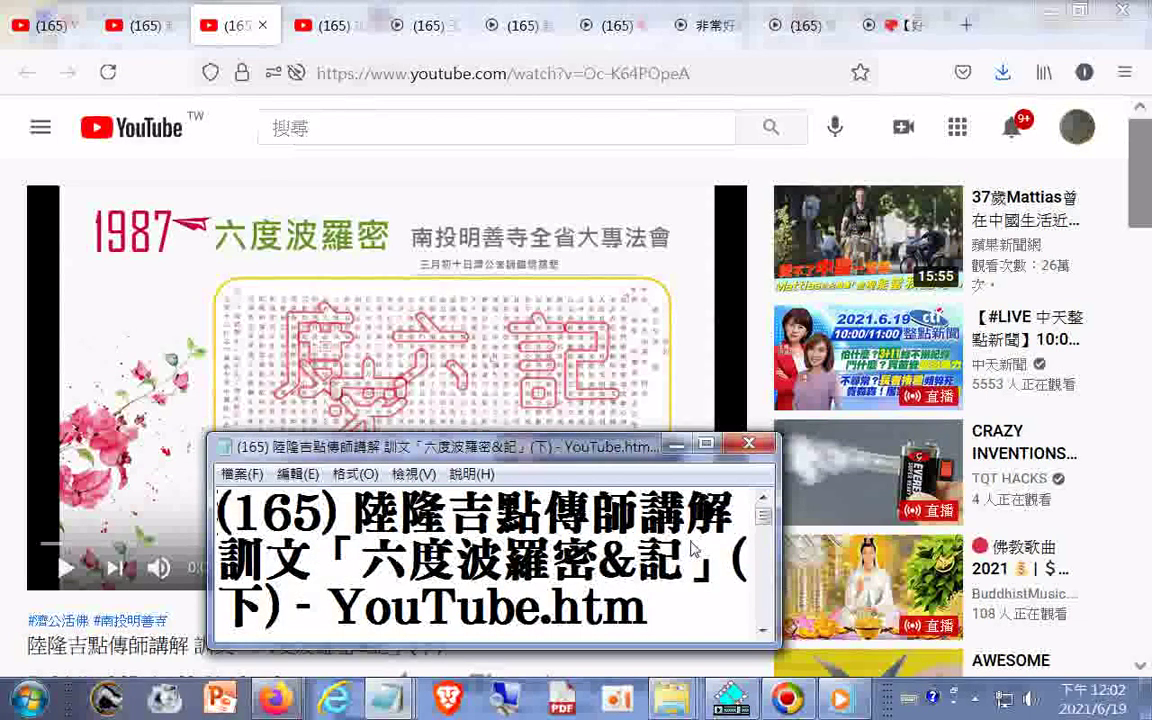
Snap Notepad to the right half of the screen and return to the YouTube page
key("super+Right")
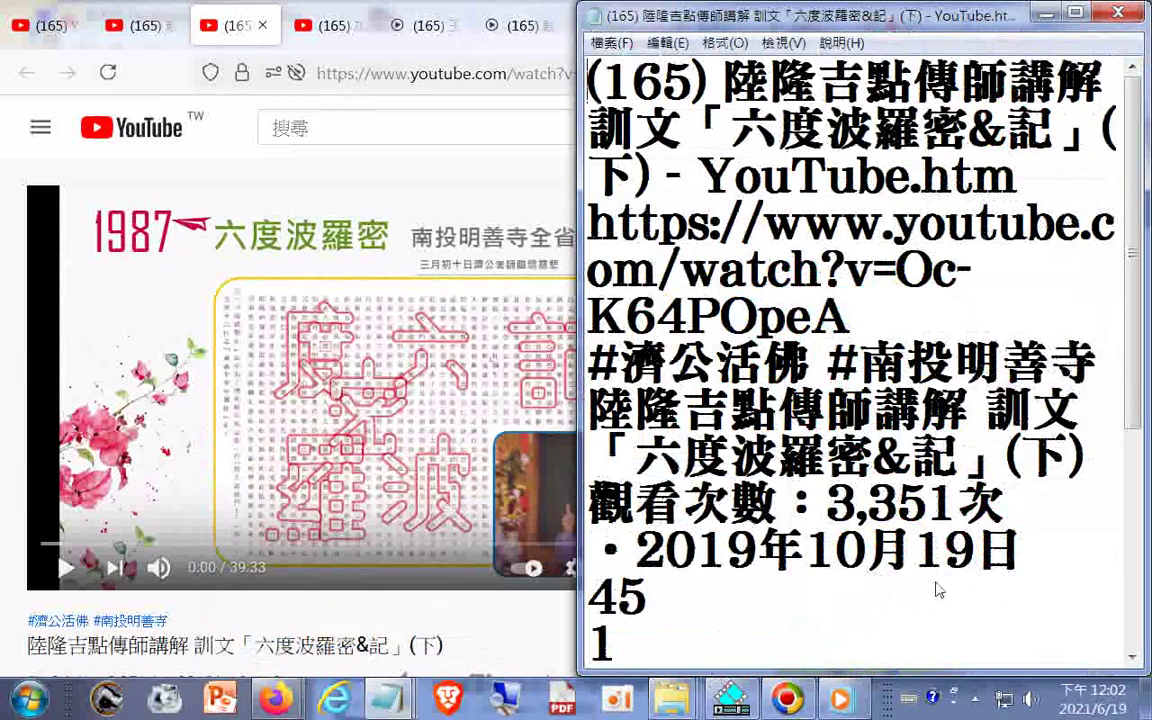
scroll(937, 590, "down", 1)
scroll(939, 593, "down", 2)
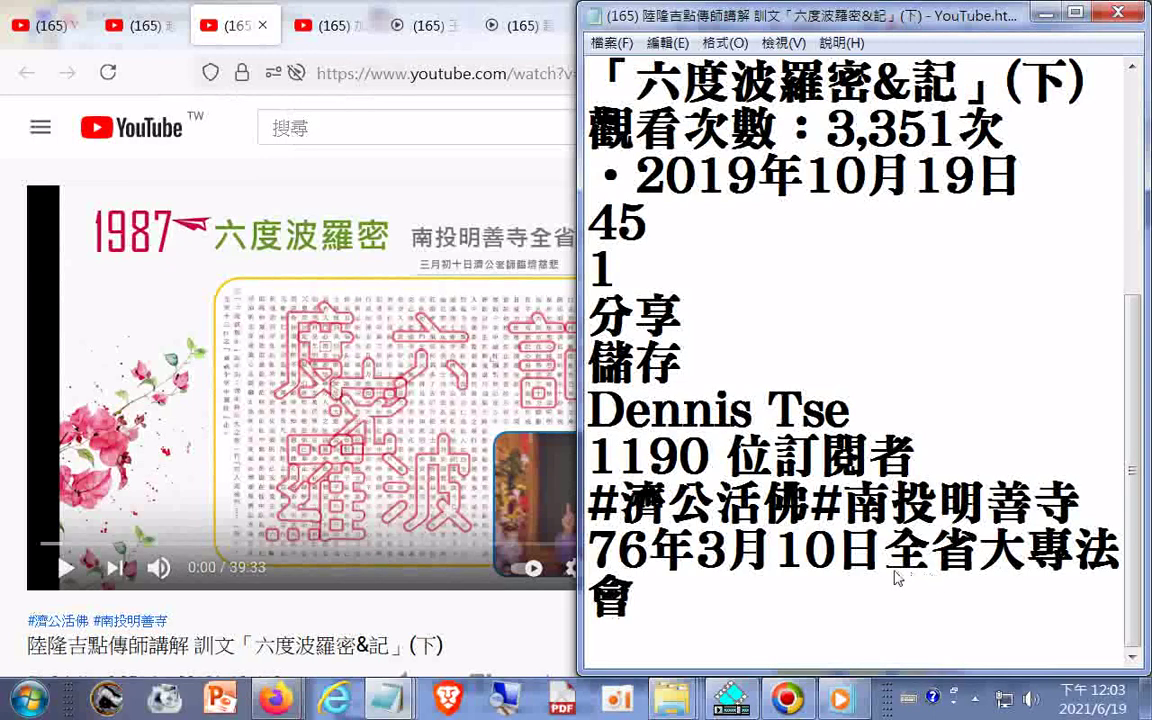
key("ctrl+Home")
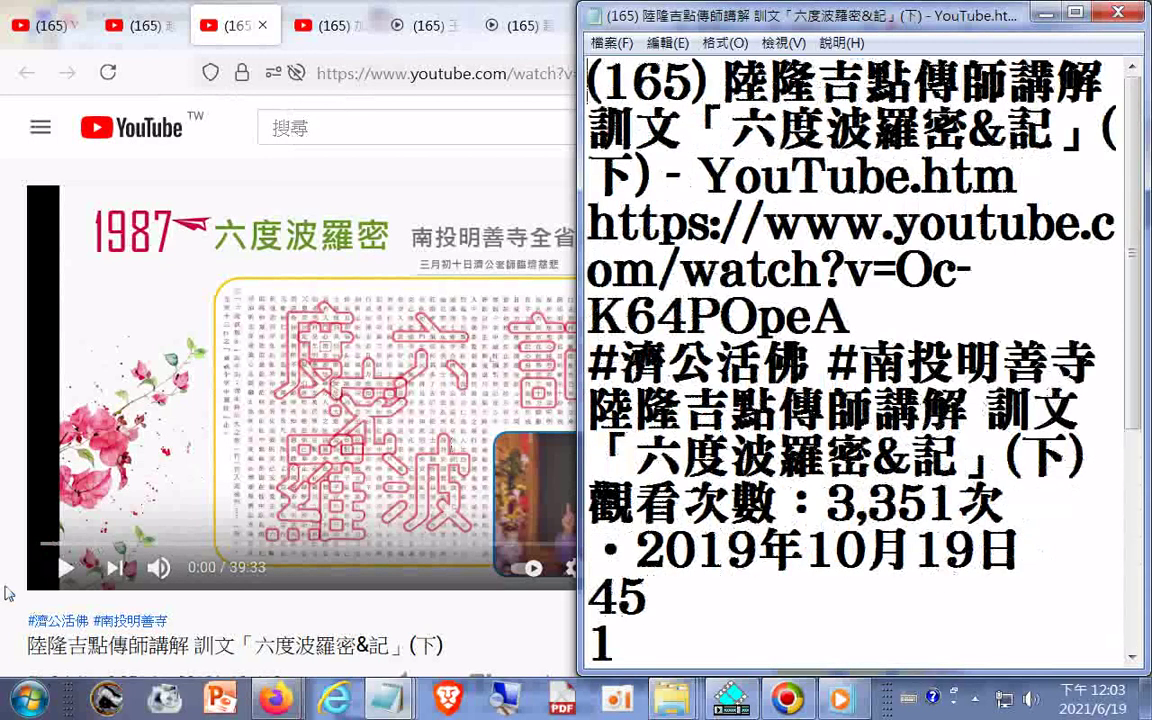
left_click(5, 593)
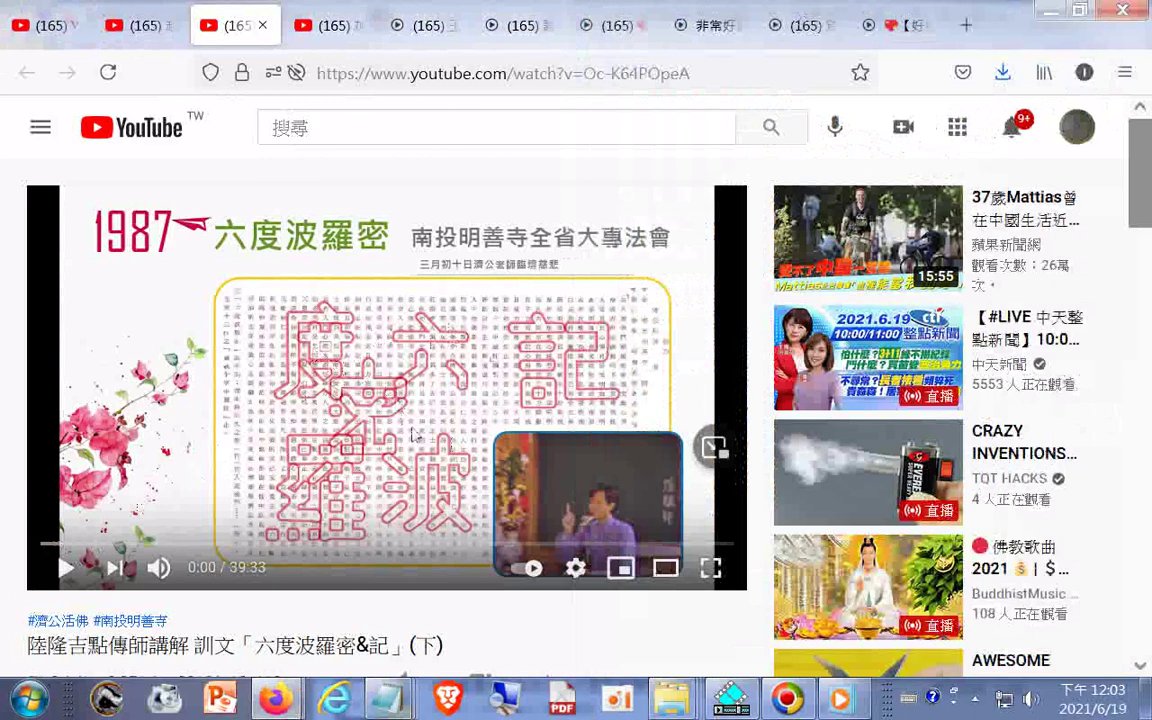
Pause the lecture video and switch to the fourth tab
left_click(437, 470)
left_click(66, 568)
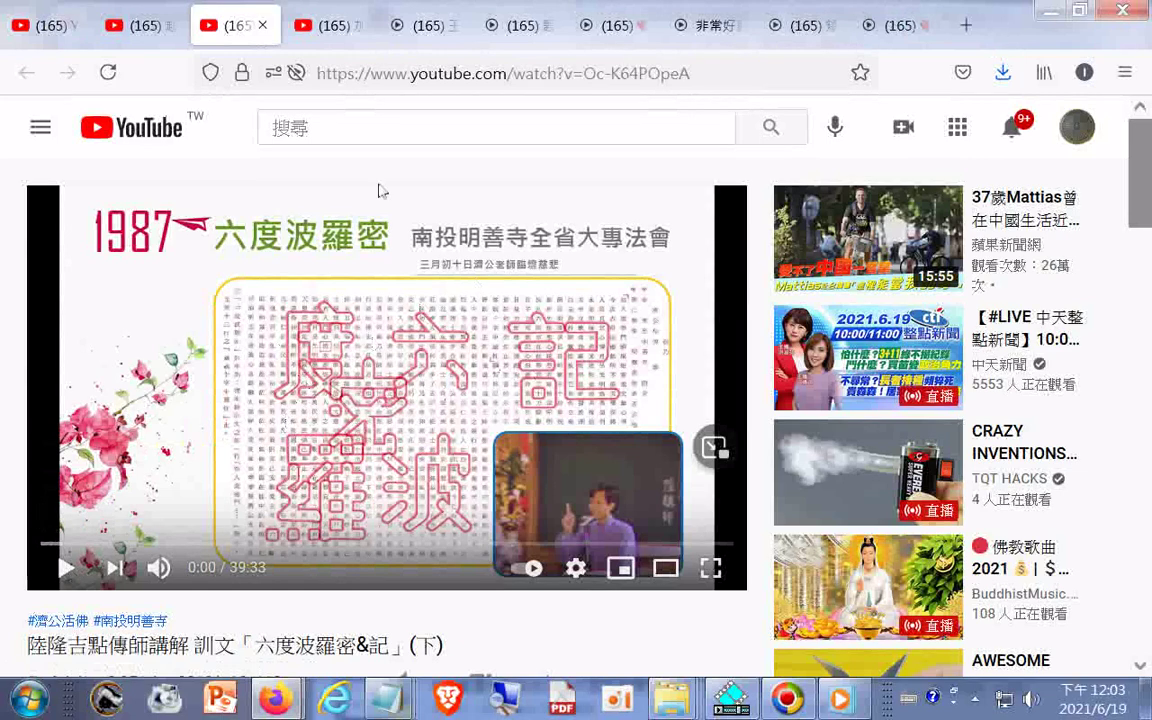
left_click(365, 25)
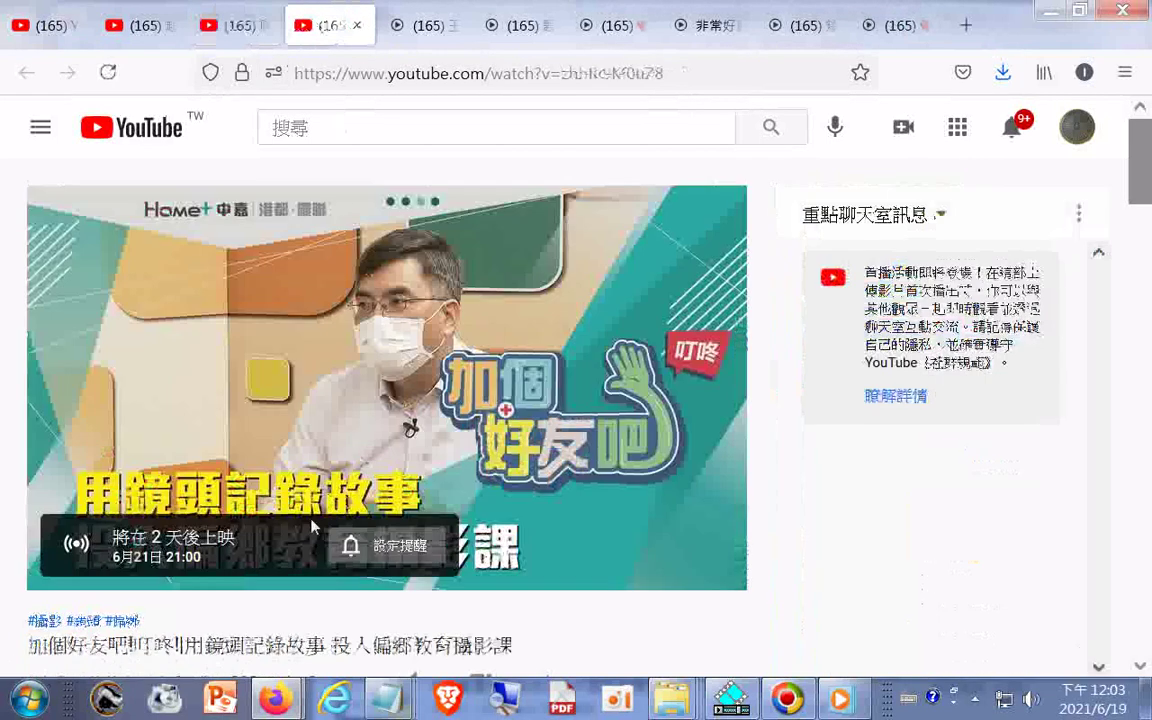
Save the 加個好友吧 page to drive D with 20210621 appended to the copied file name
right_click(618, 382)
key("a")
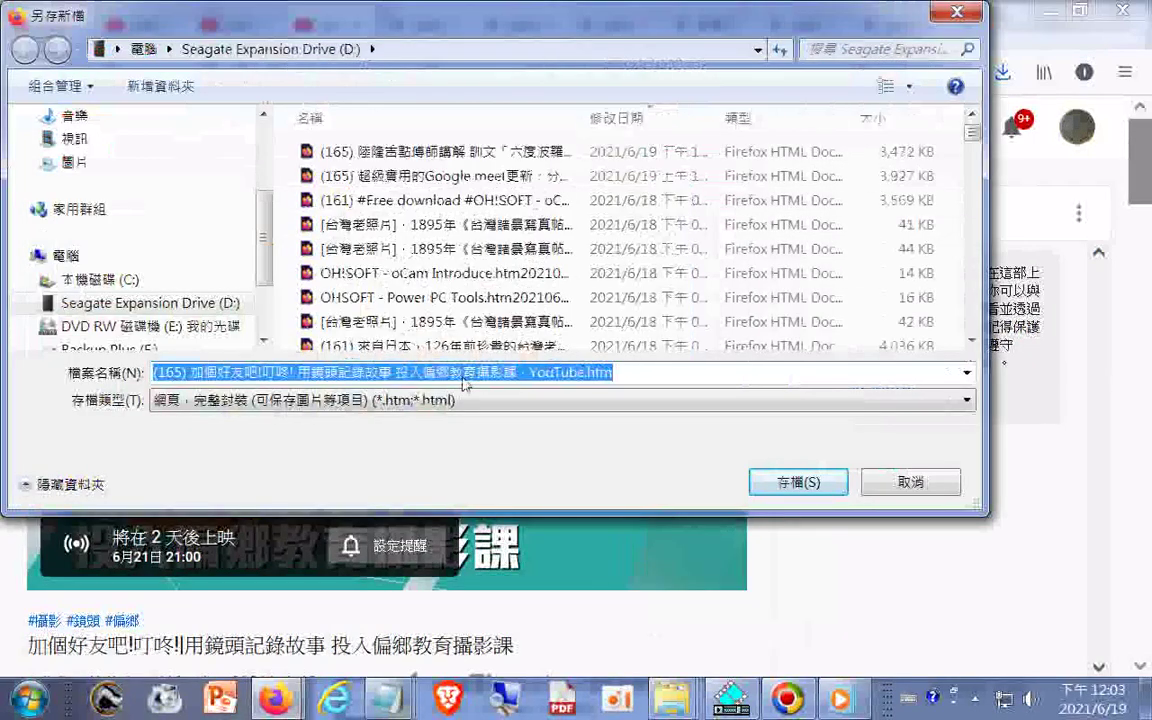
left_click(632, 377)
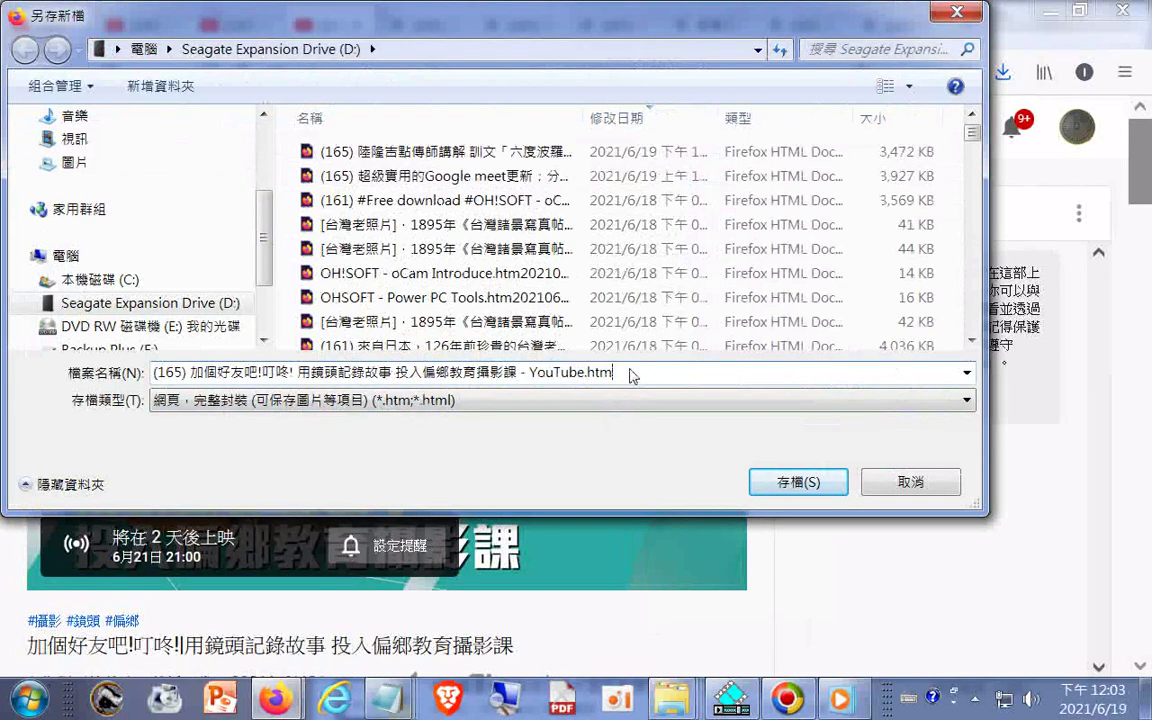
type("20210621")
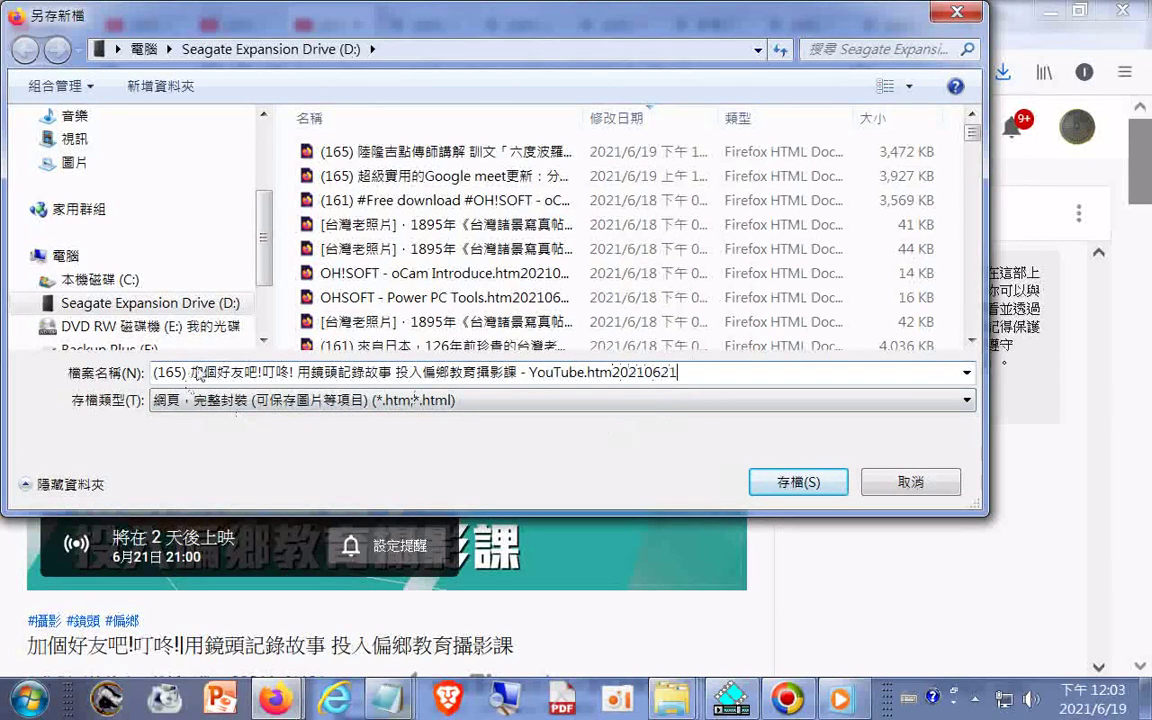
left_click_drag(196, 375, 688, 355)
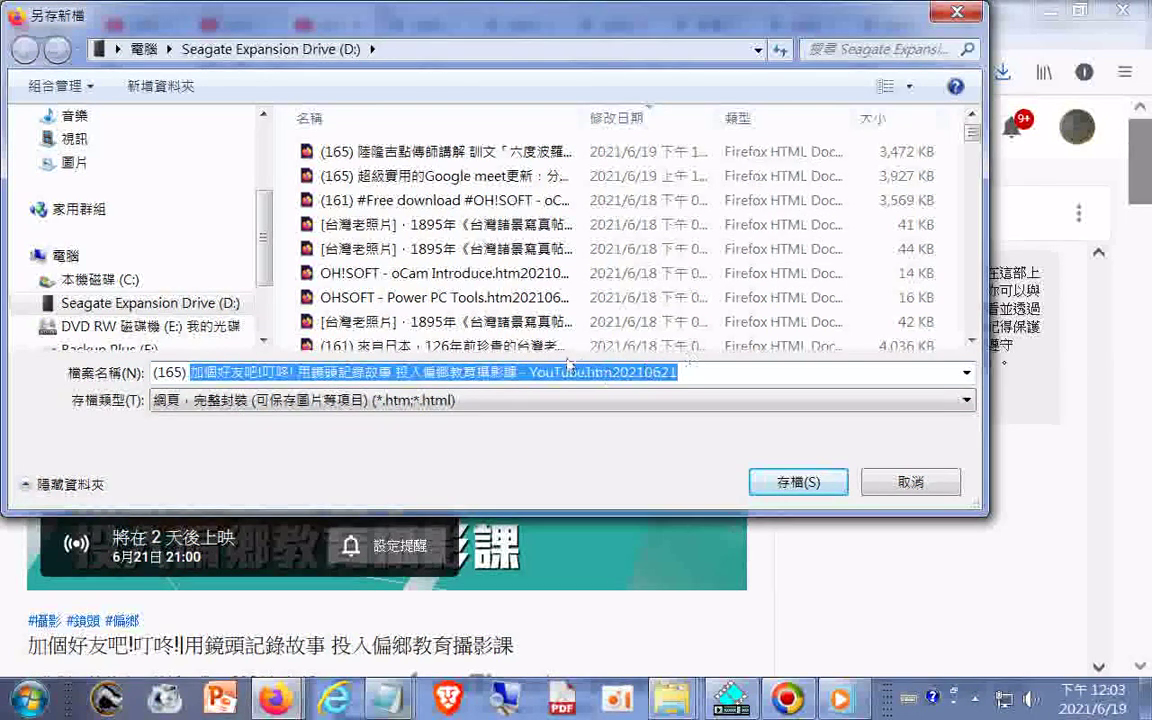
right_click(588, 386)
left_click(578, 437)
left_click(797, 484)
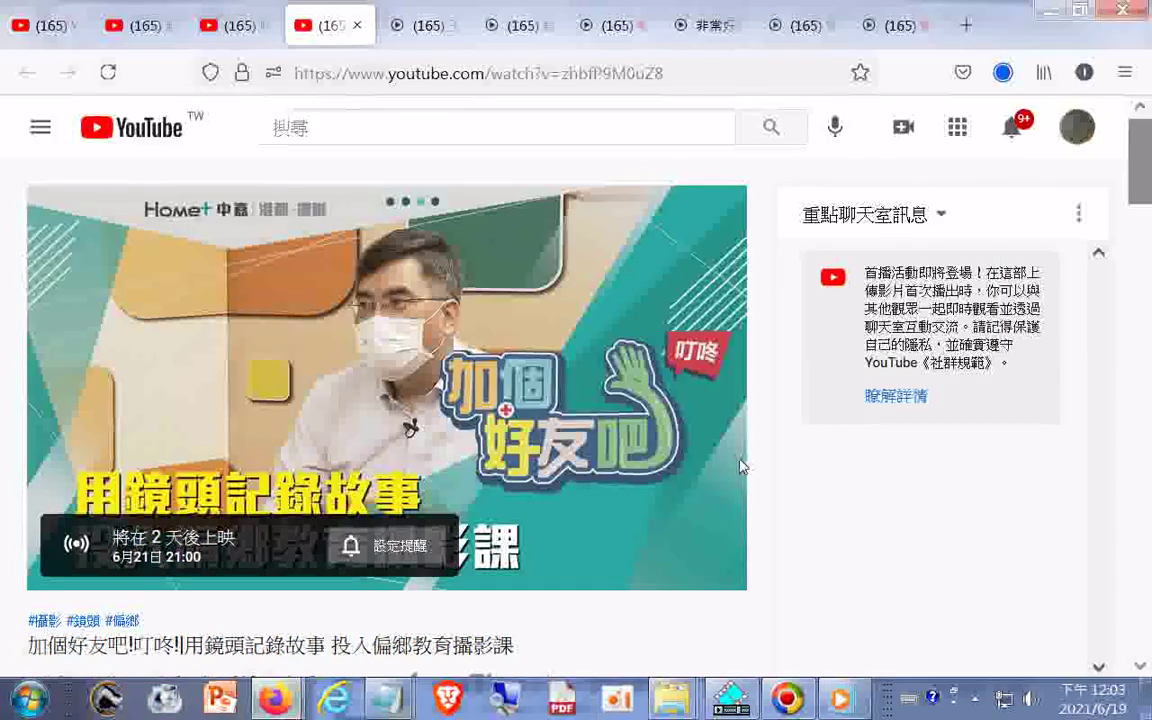
Take a screenshot of the page's visible area and download it
right_click(788, 630)
right_click(591, 627)
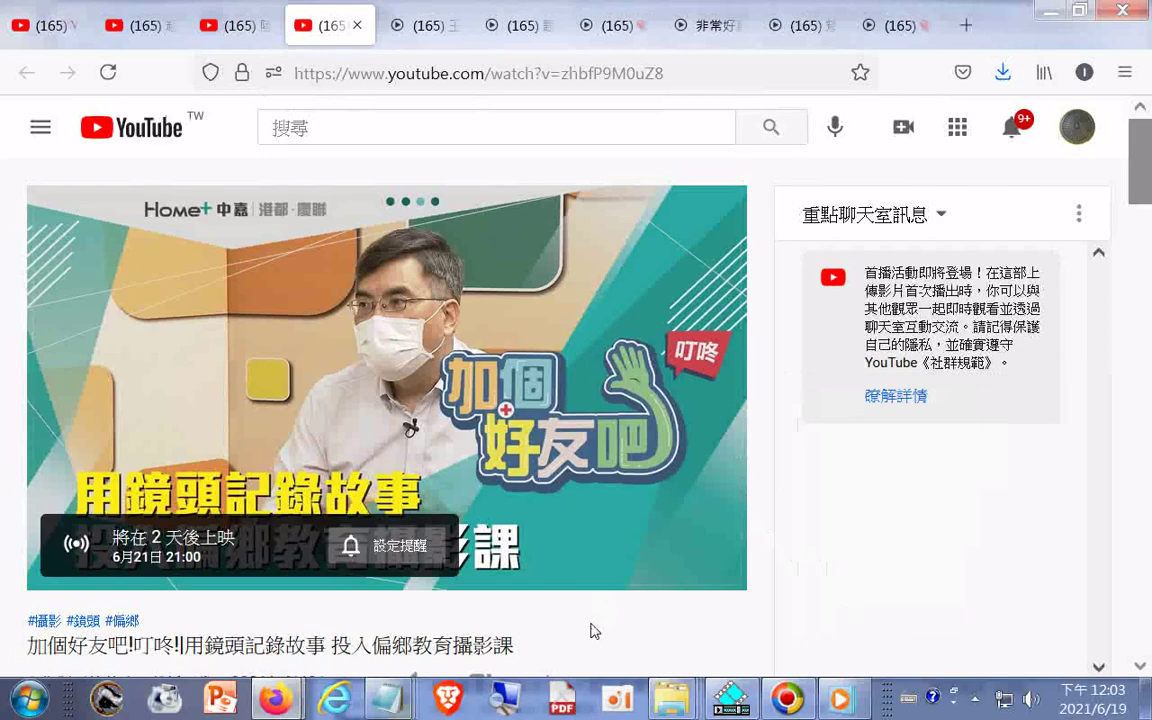
right_click(593, 623)
left_click(660, 490)
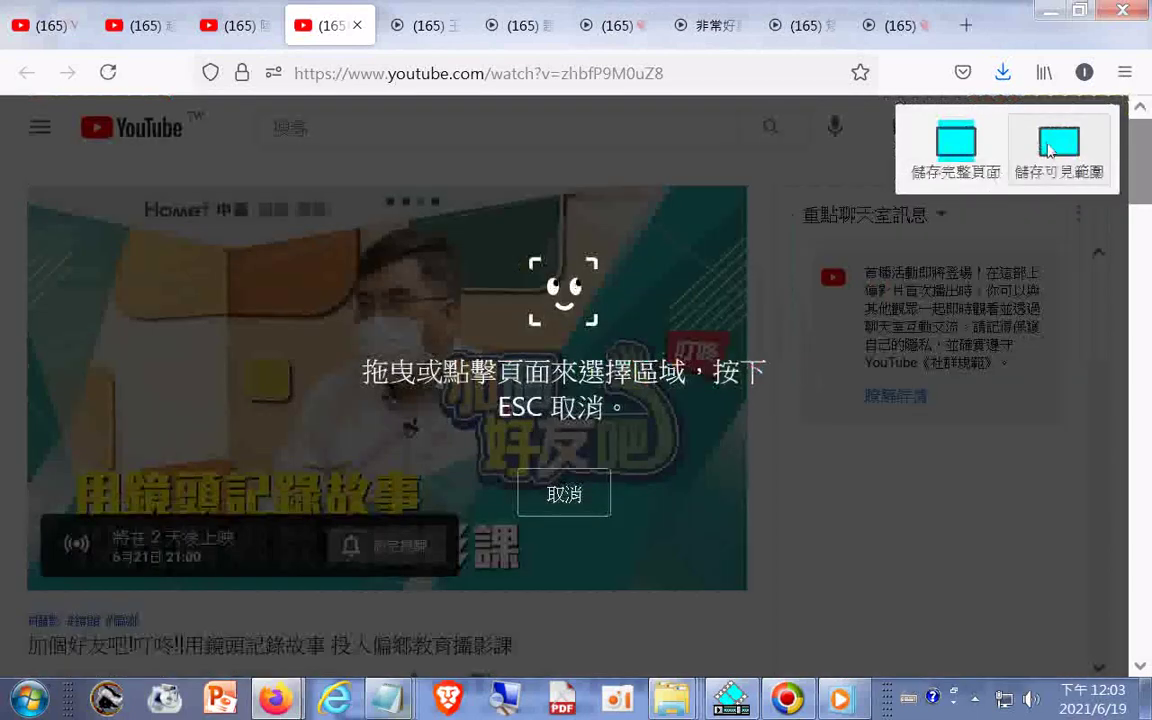
left_click(1049, 150)
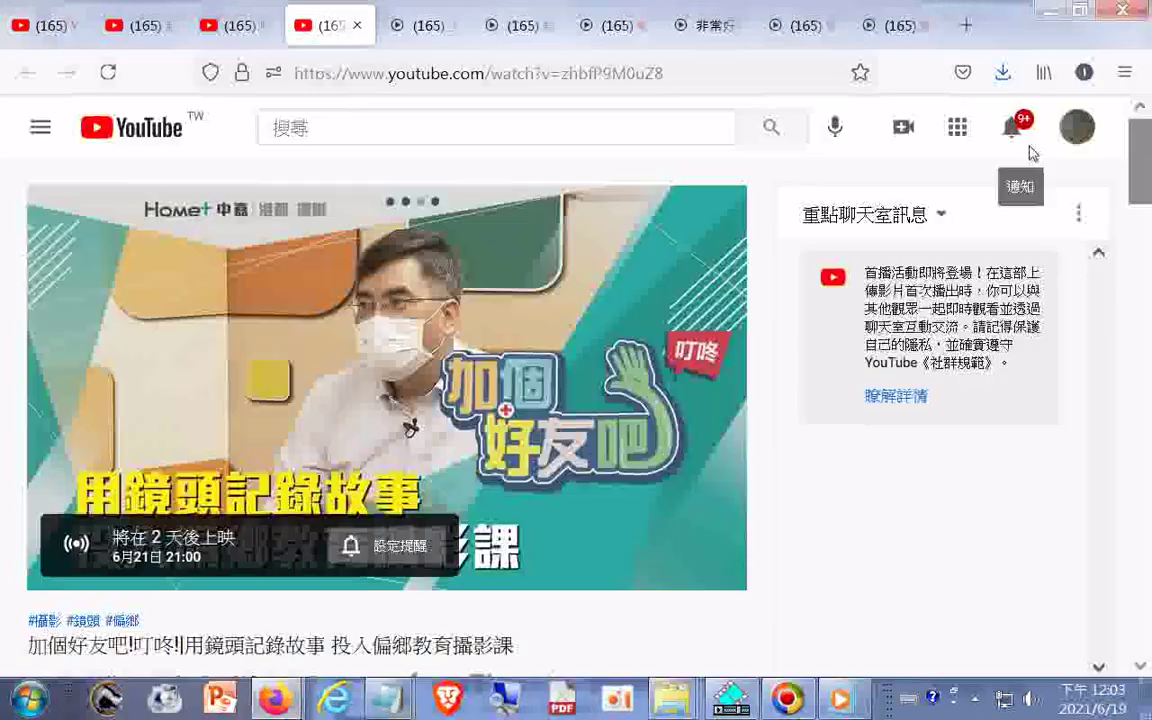
left_click(968, 165)
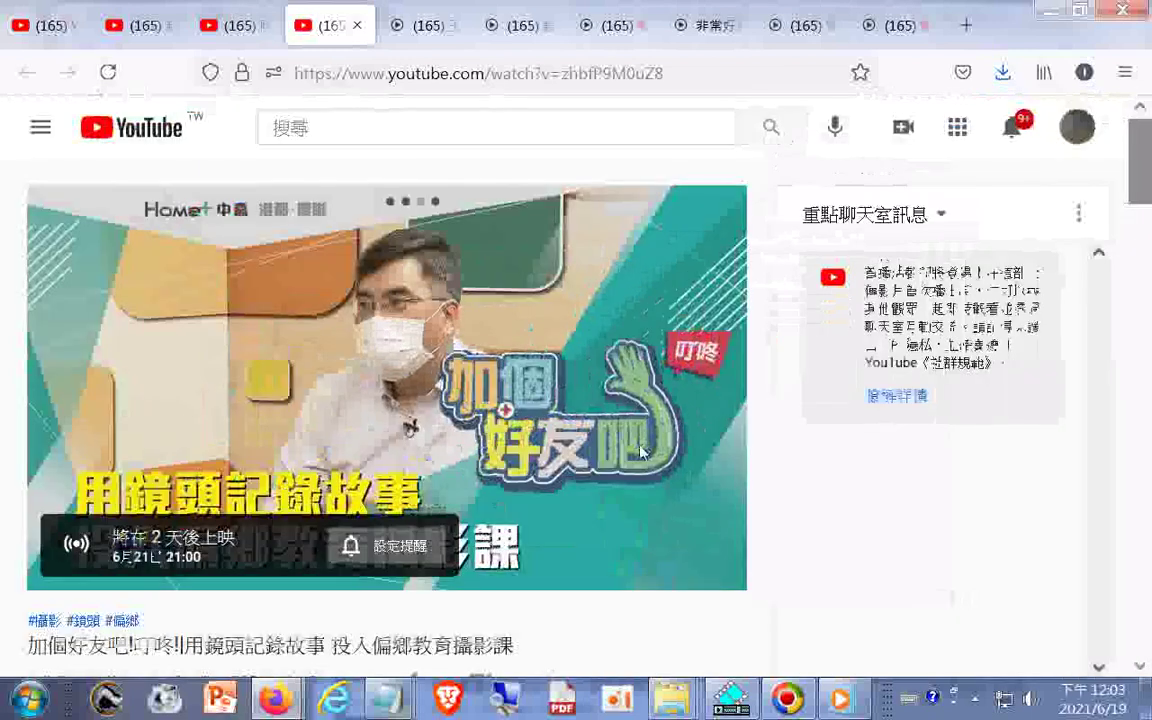
Expand the full video description and scroll through it
scroll(640, 445, "down", 3)
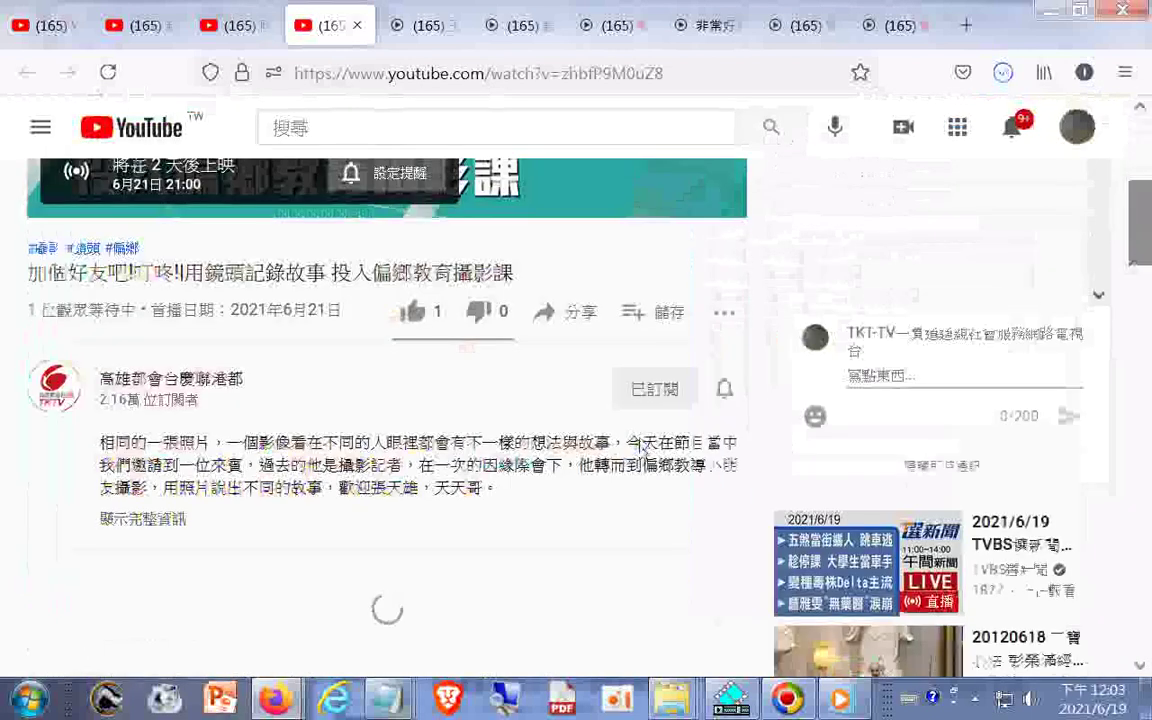
left_click(158, 519)
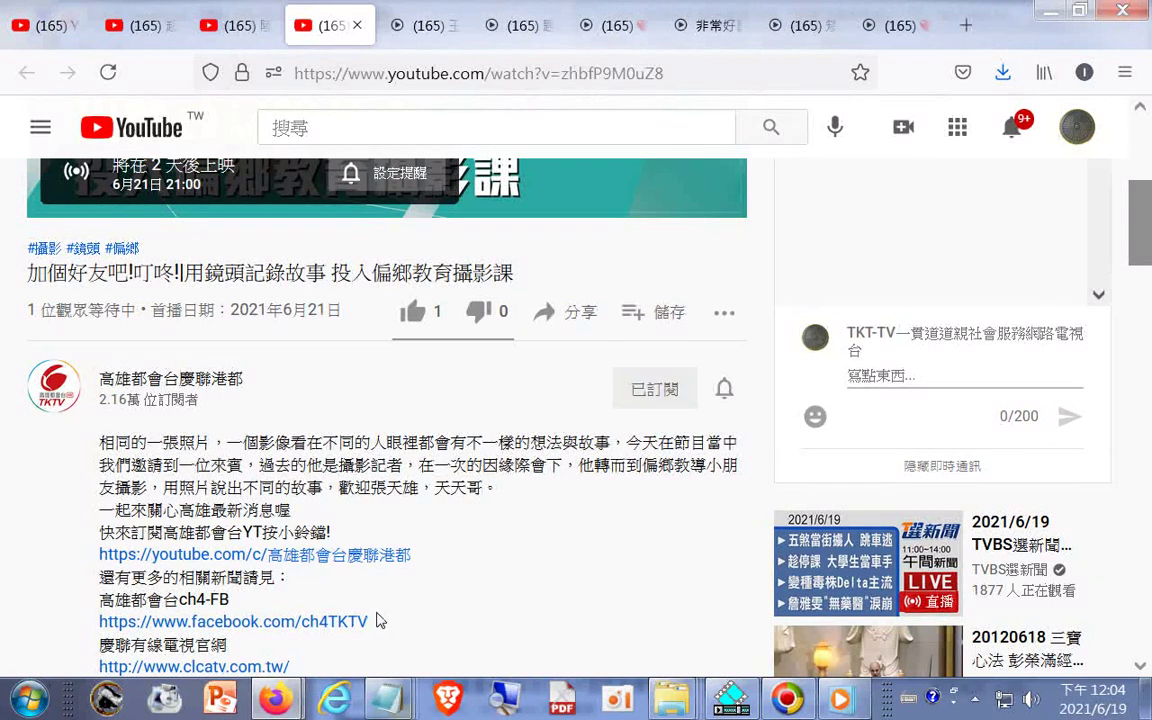
scroll(378, 620, "down", 3)
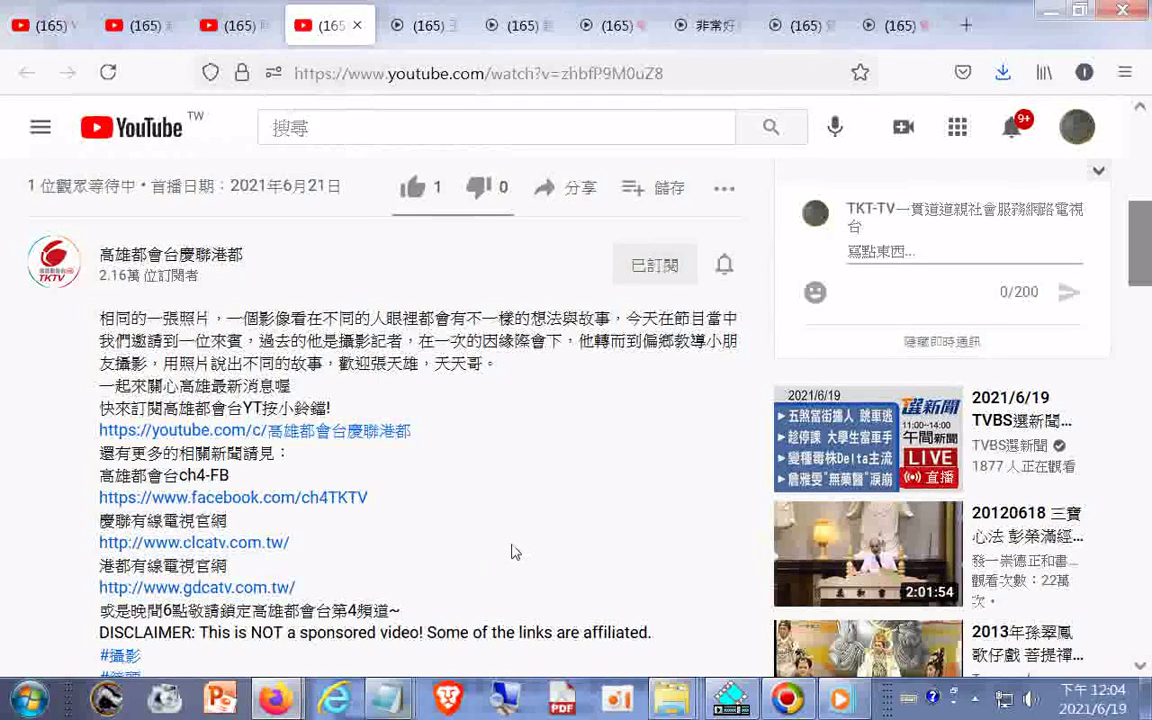
scroll(511, 552, "down", 3)
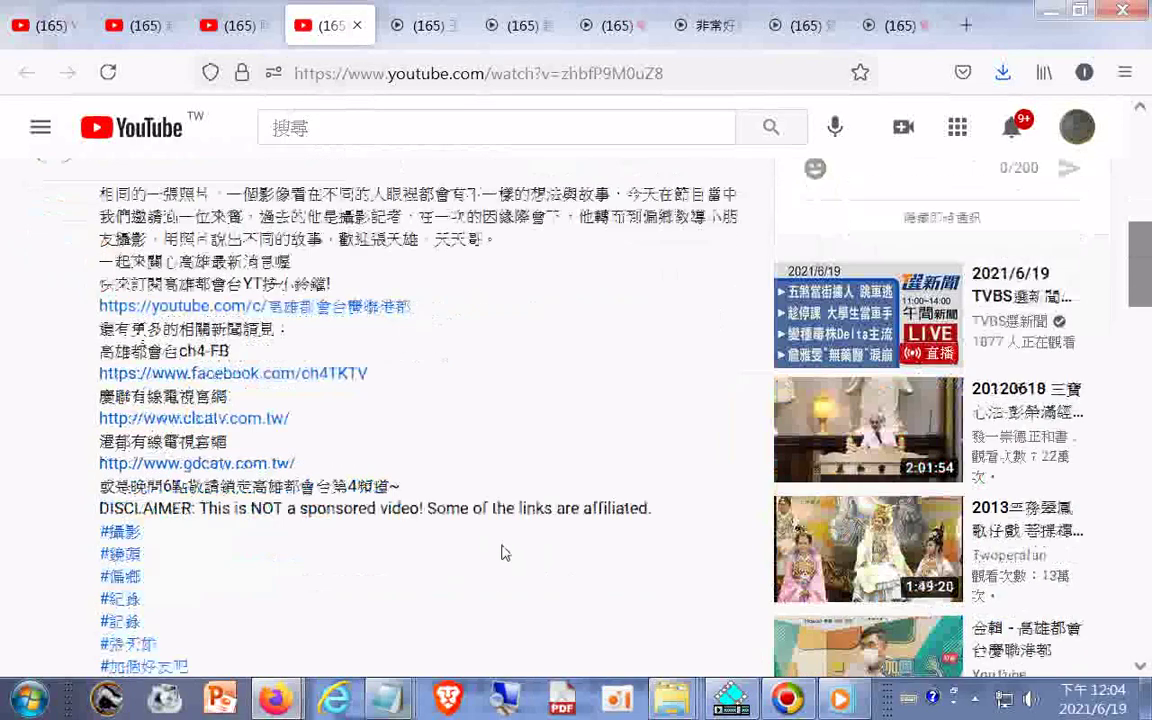
scroll(505, 553, "down", 3)
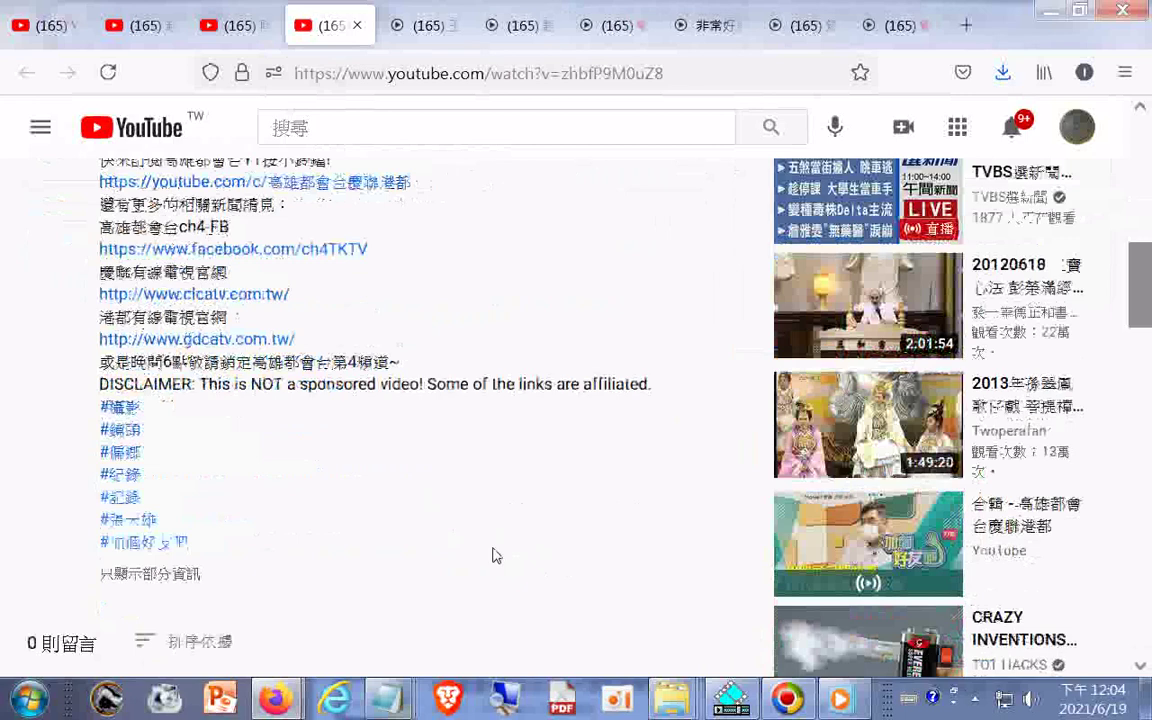
scroll(490, 552, "up", 1)
scroll(490, 552, "up", 5)
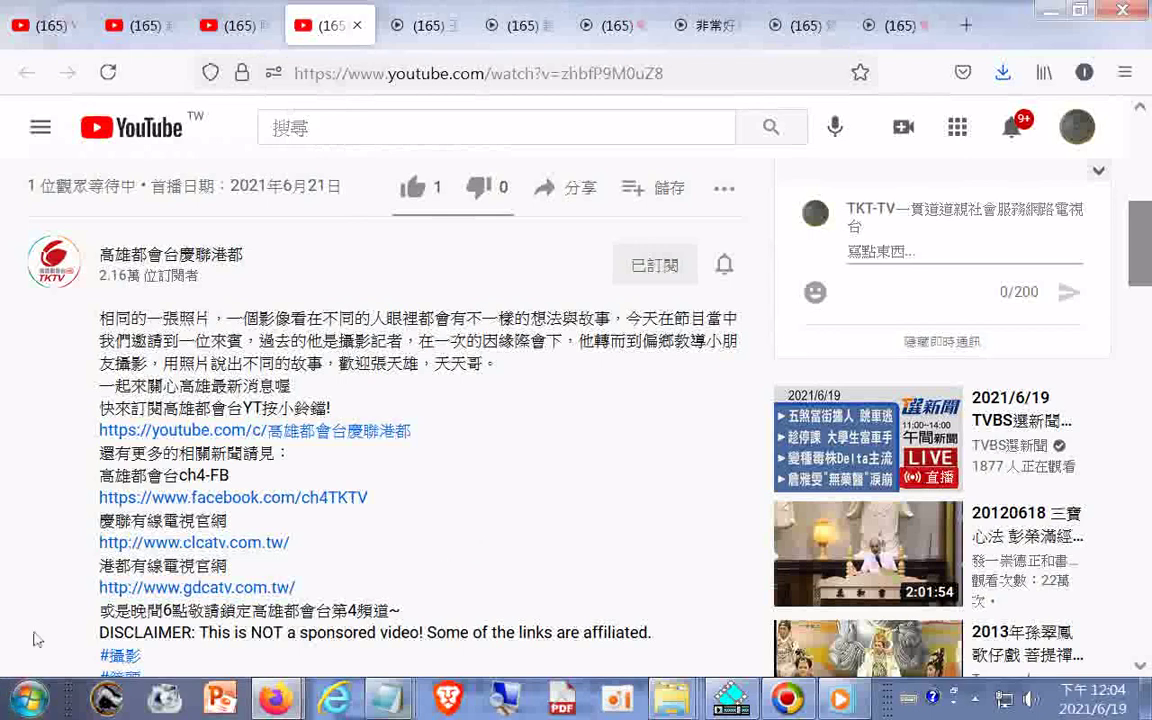
Capture and download another visible-area screenshot of the expanded description
right_click(61, 576)
left_click(148, 443)
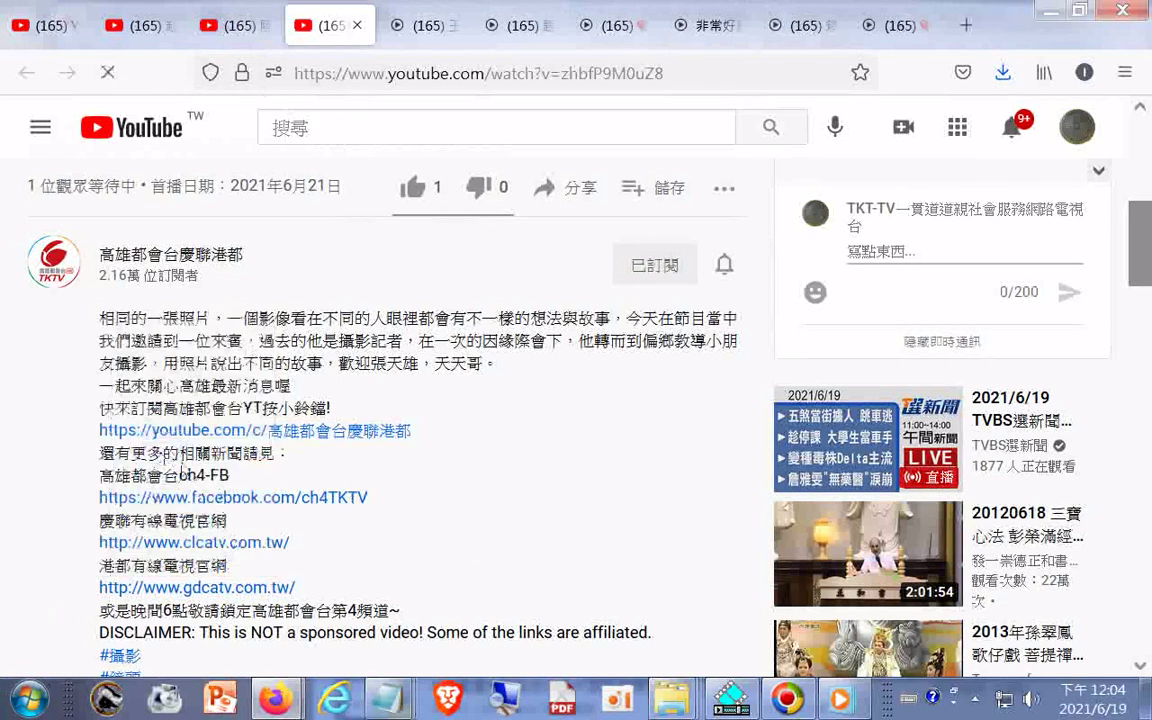
left_click(1045, 150)
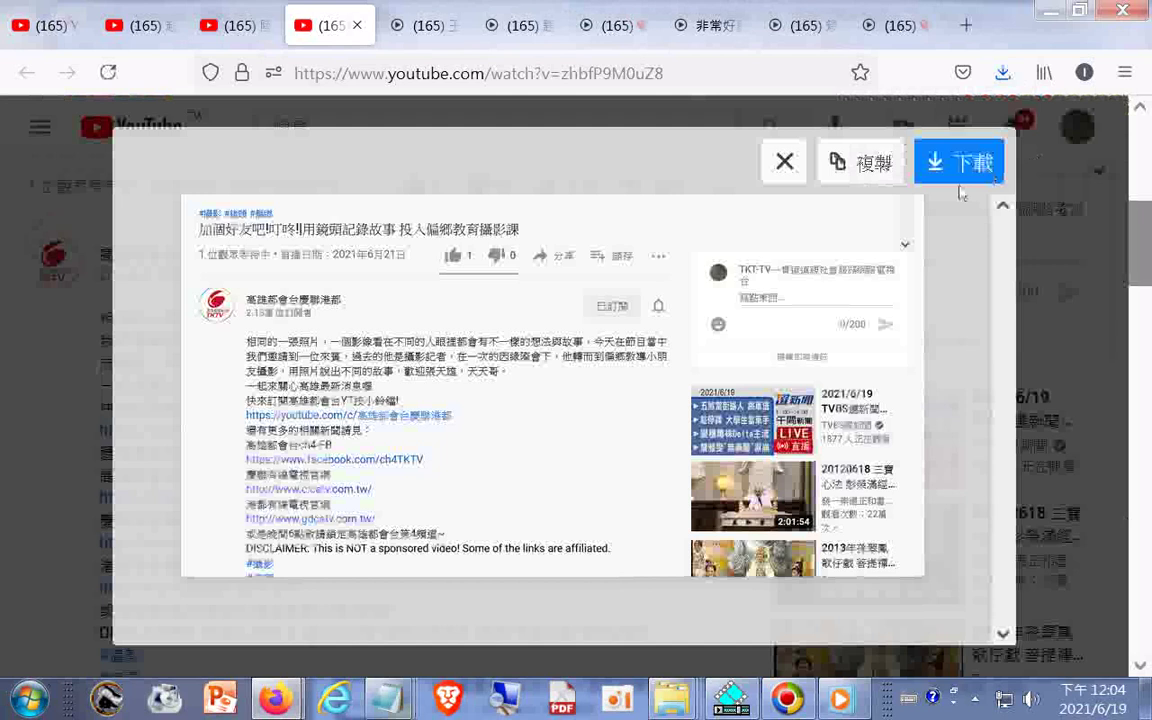
left_click(958, 162)
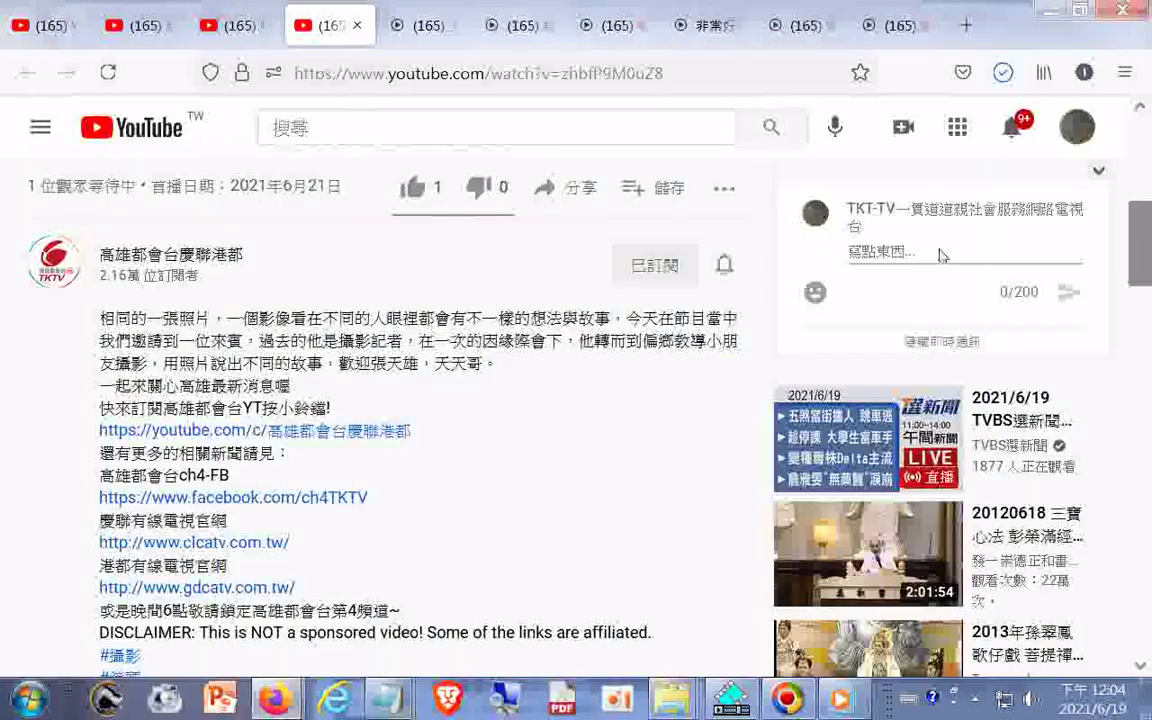
scroll(815, 350, "down", 1)
scroll(815, 350, "down", 2)
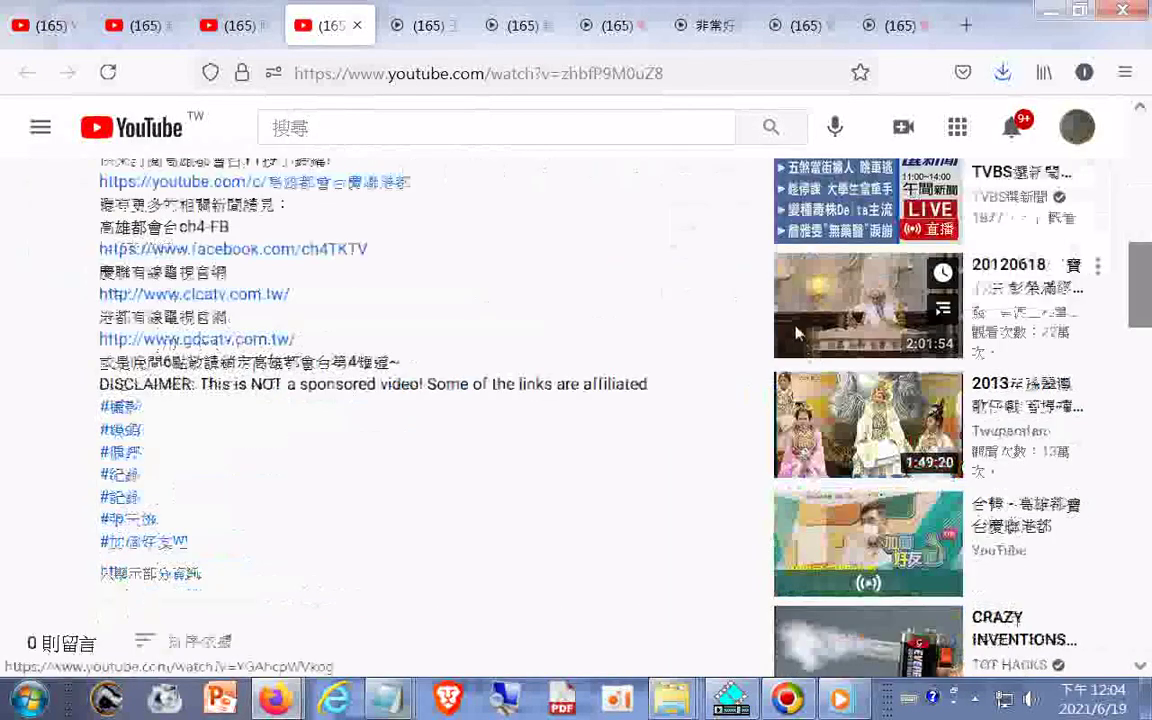
left_click_drag(1138, 287, 1138, 268)
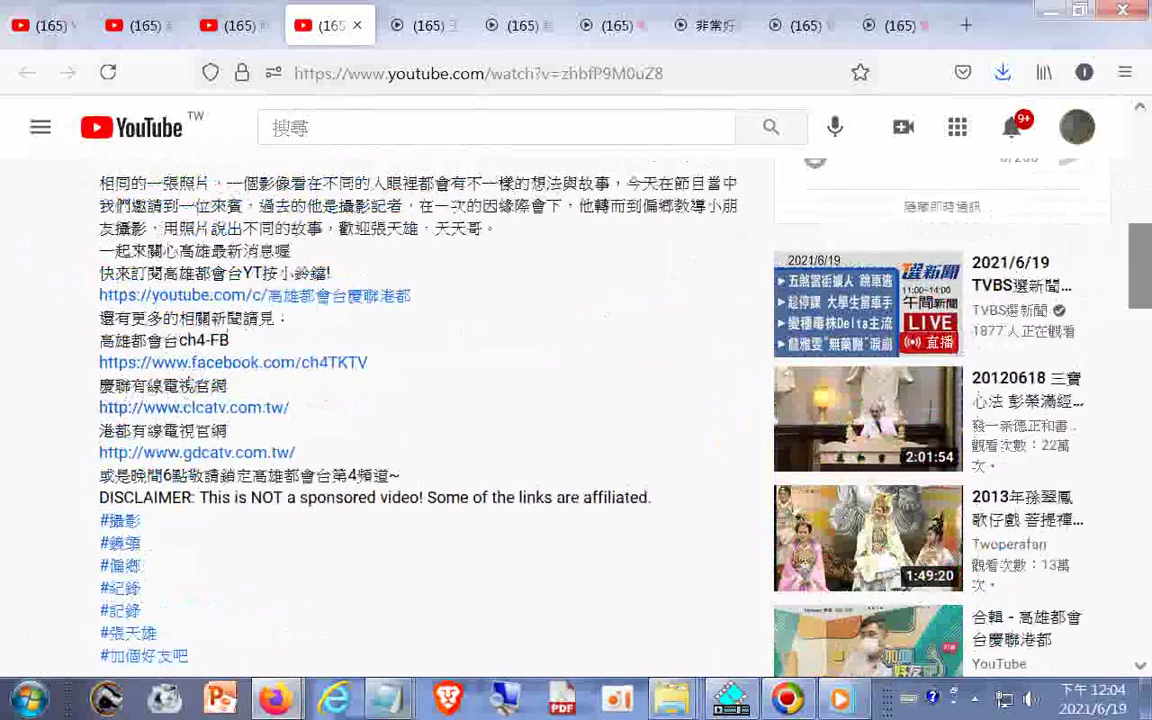
Download a full-page screenshot, then select the video title through the description
right_click(6, 566)
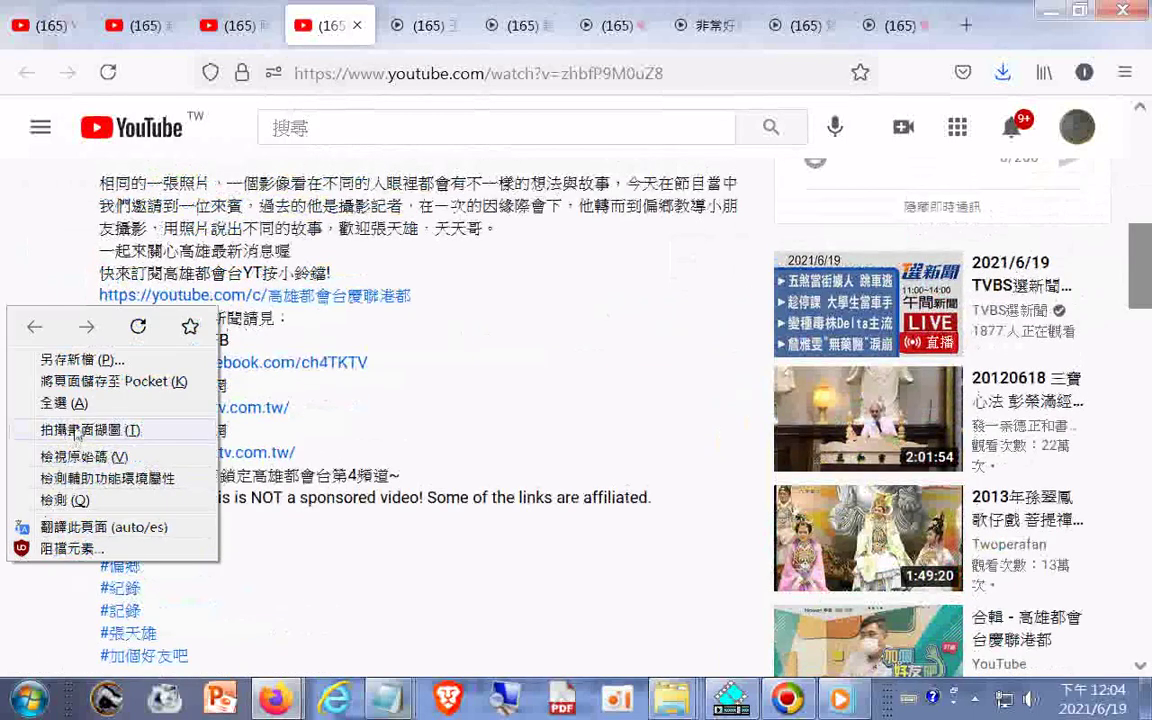
left_click(60, 427)
left_click(945, 150)
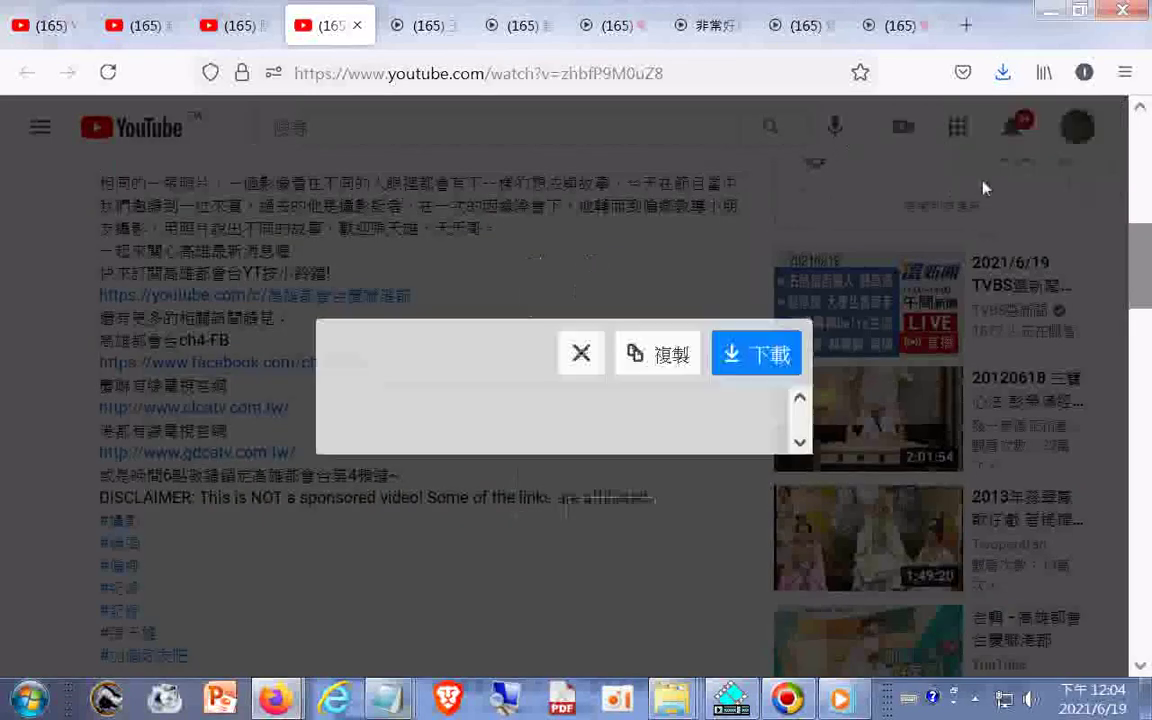
left_click(955, 166)
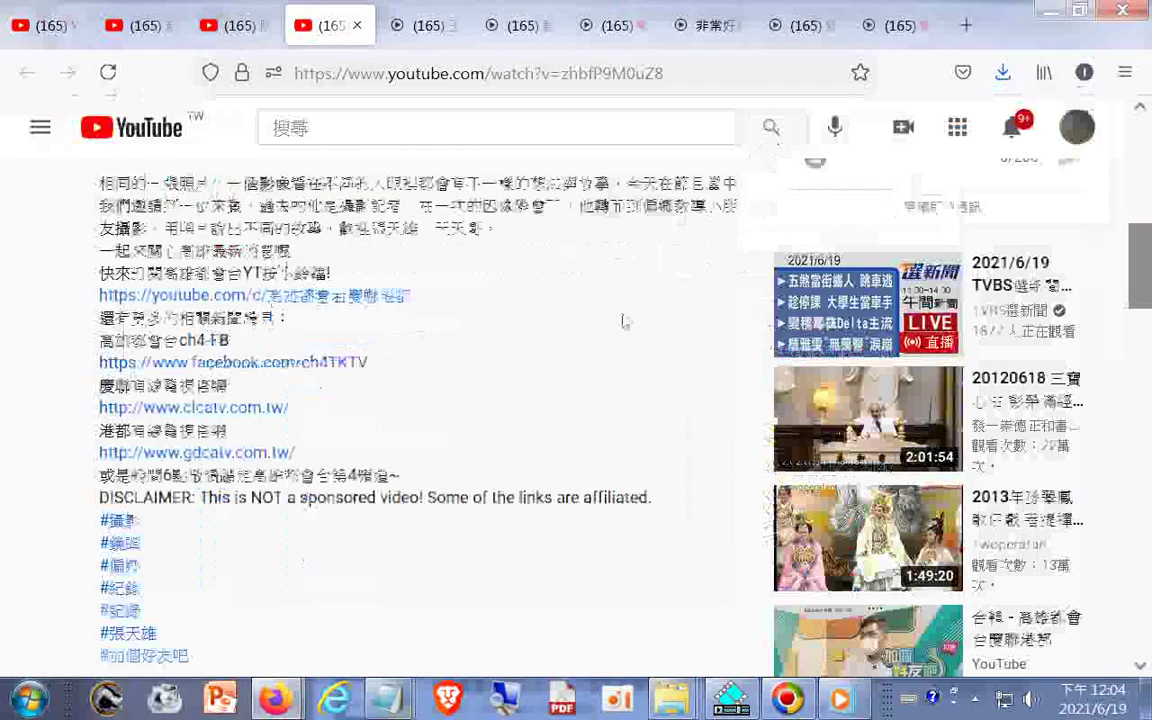
scroll(115, 565, "up", 5)
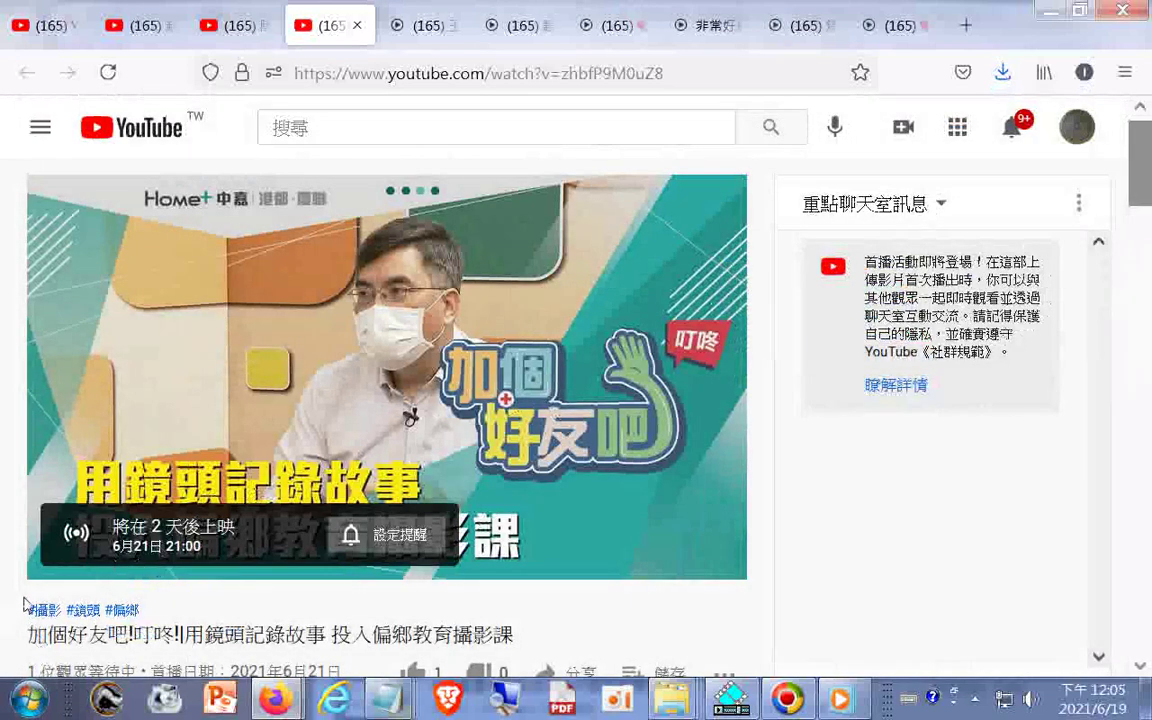
left_click_drag(30, 632, 338, 414)
Copy the selected title and description, then switch to the 20210619 Notepad note
right_click(289, 215)
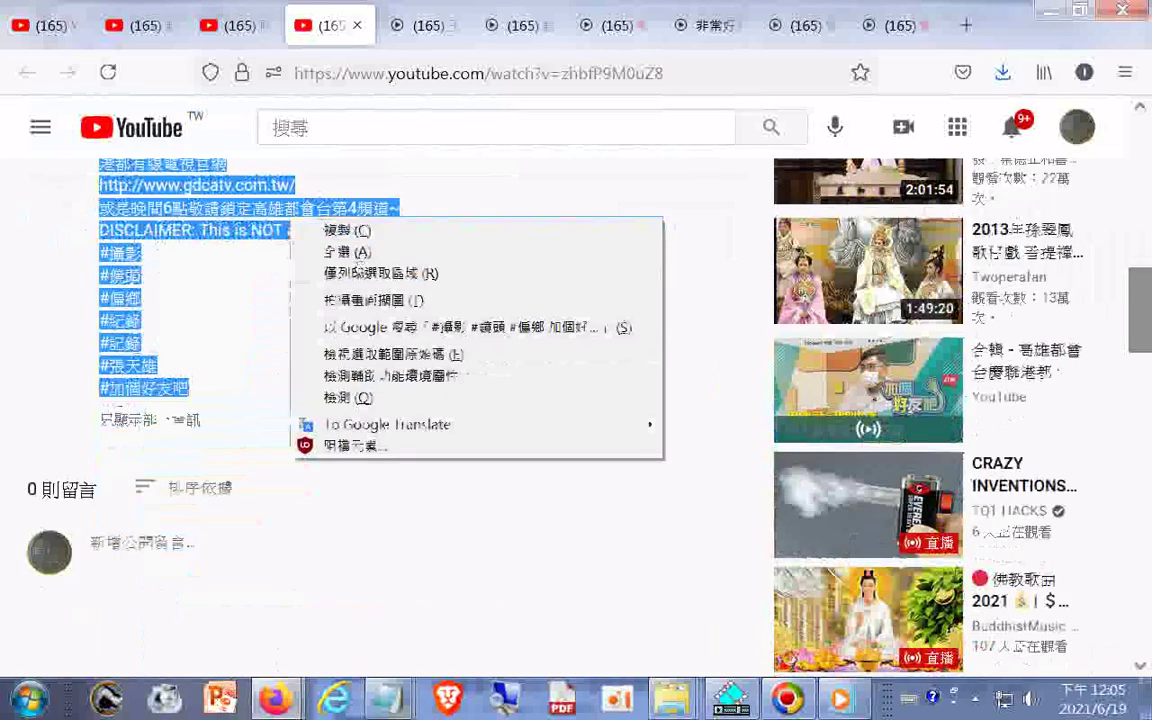
left_click(318, 229)
scroll(418, 295, "up", 10)
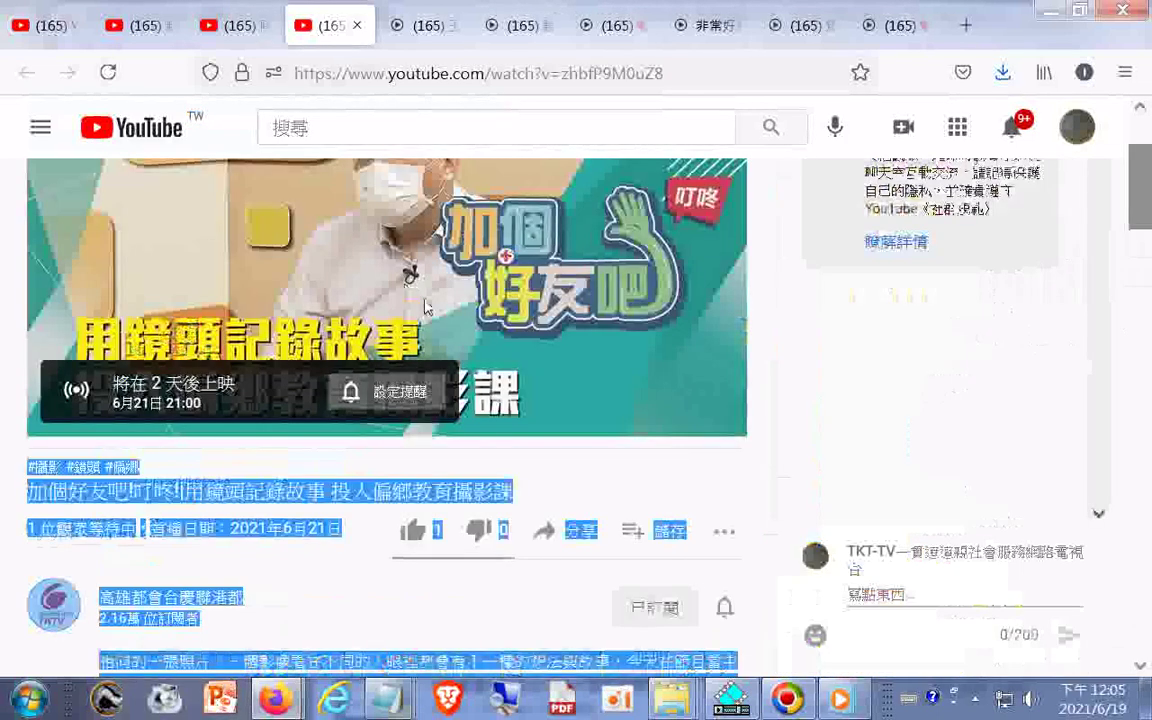
scroll(424, 303, "up", 3)
mouse_move(388, 698)
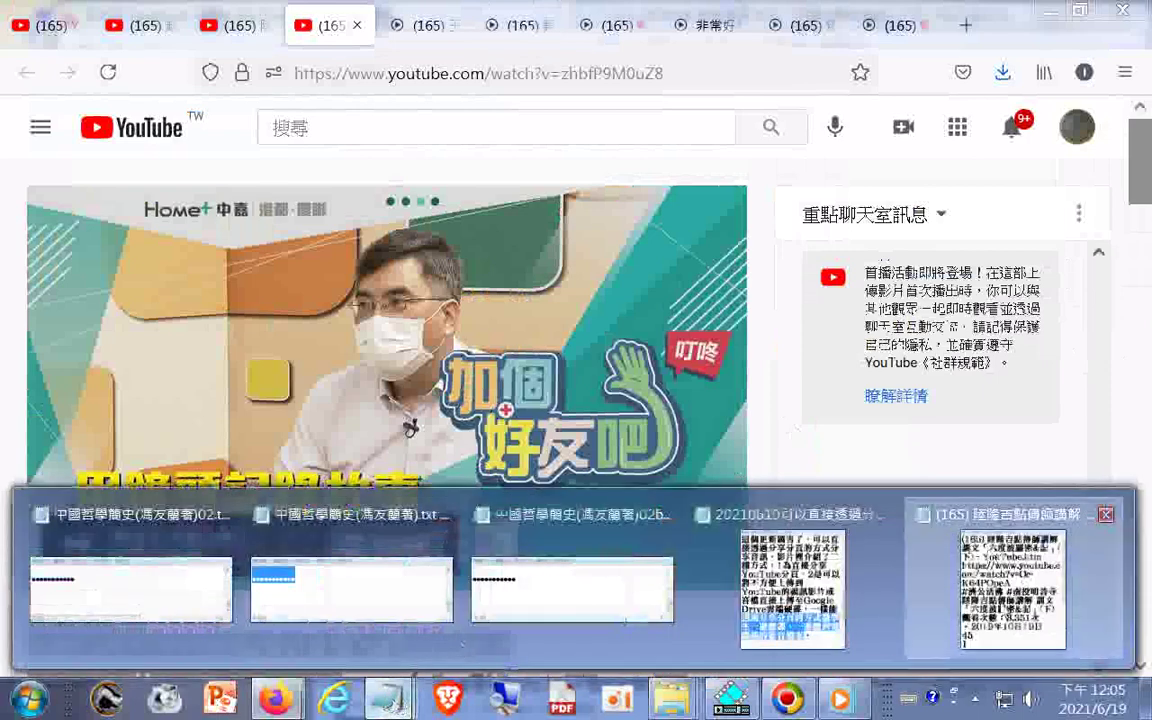
left_click(985, 590)
mouse_move(398, 703)
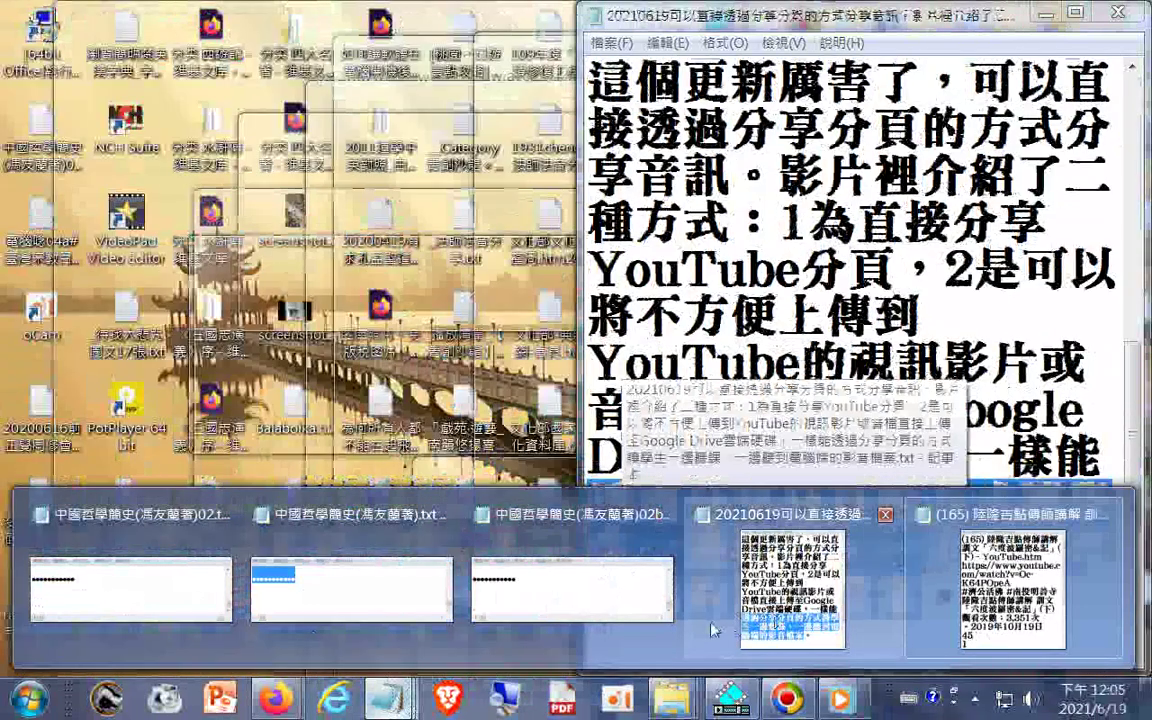
Launch a new Notepad document and paste the copied premiere video text into it
key("super")
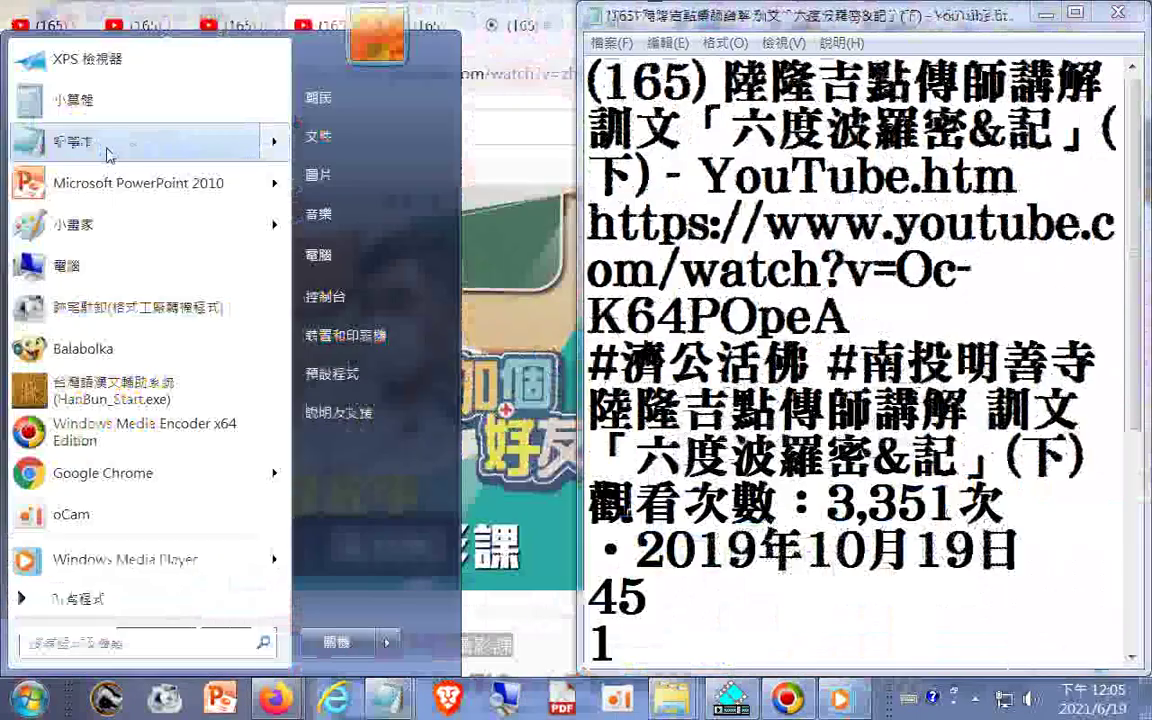
left_click(108, 150)
right_click(321, 553)
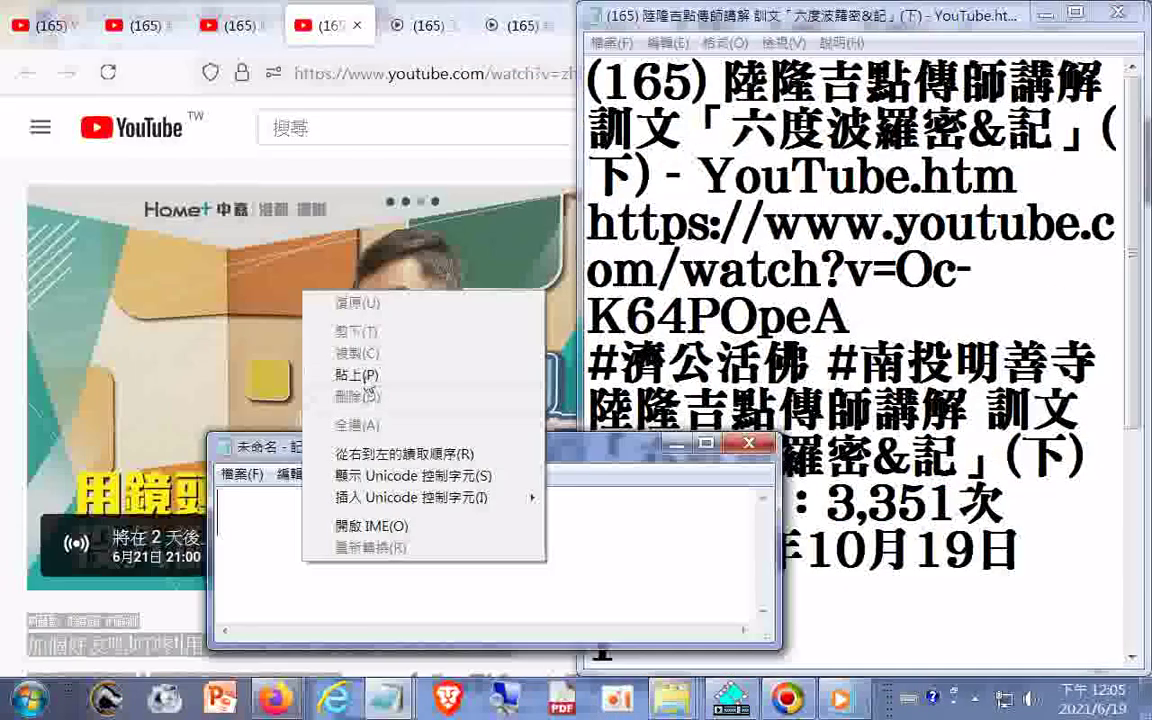
left_click(360, 370)
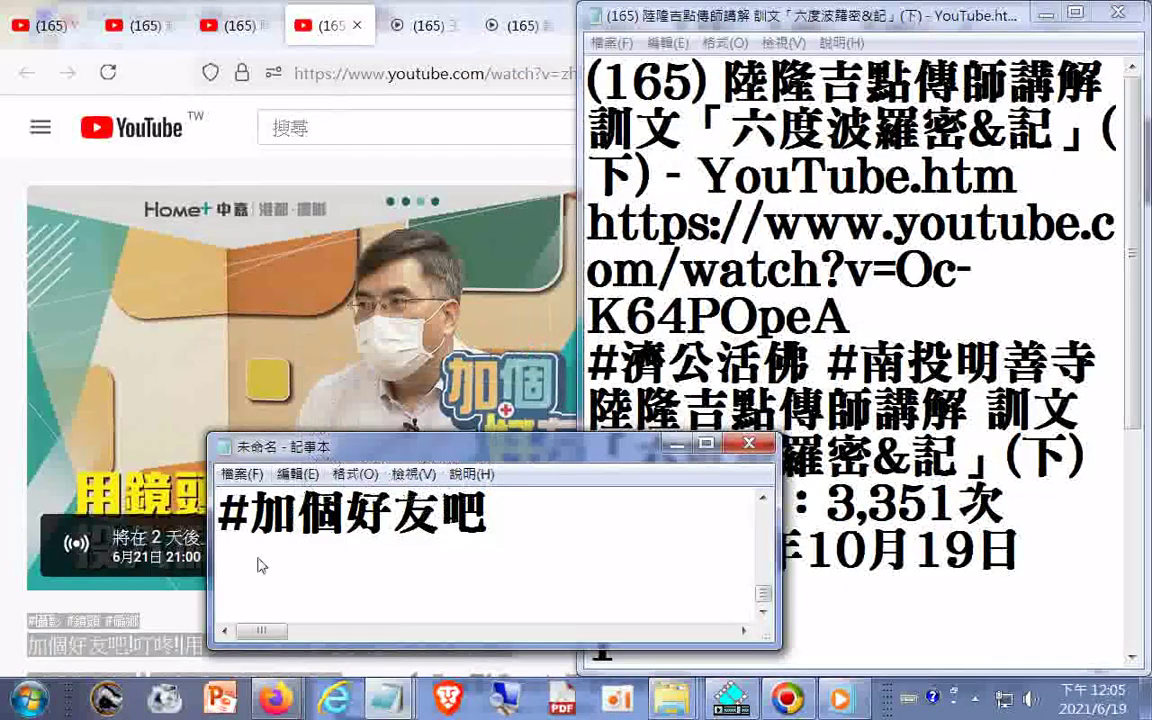
key("ctrl+v")
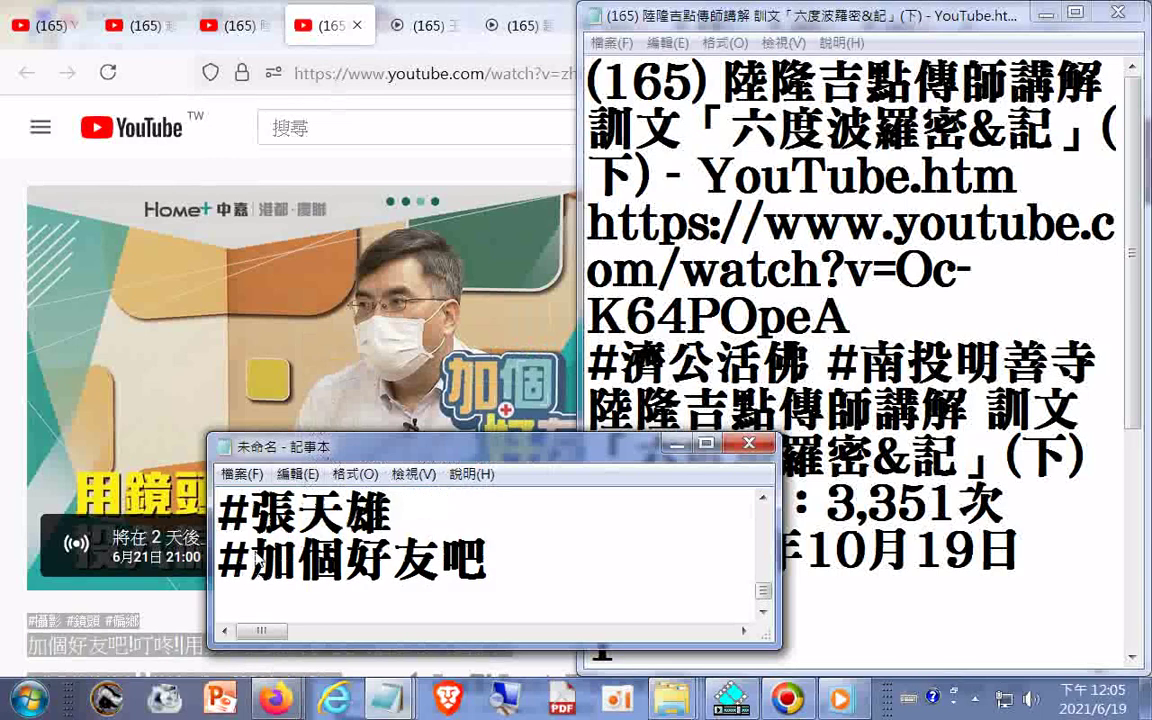
key("ctrl+v")
key("ctrl+v")
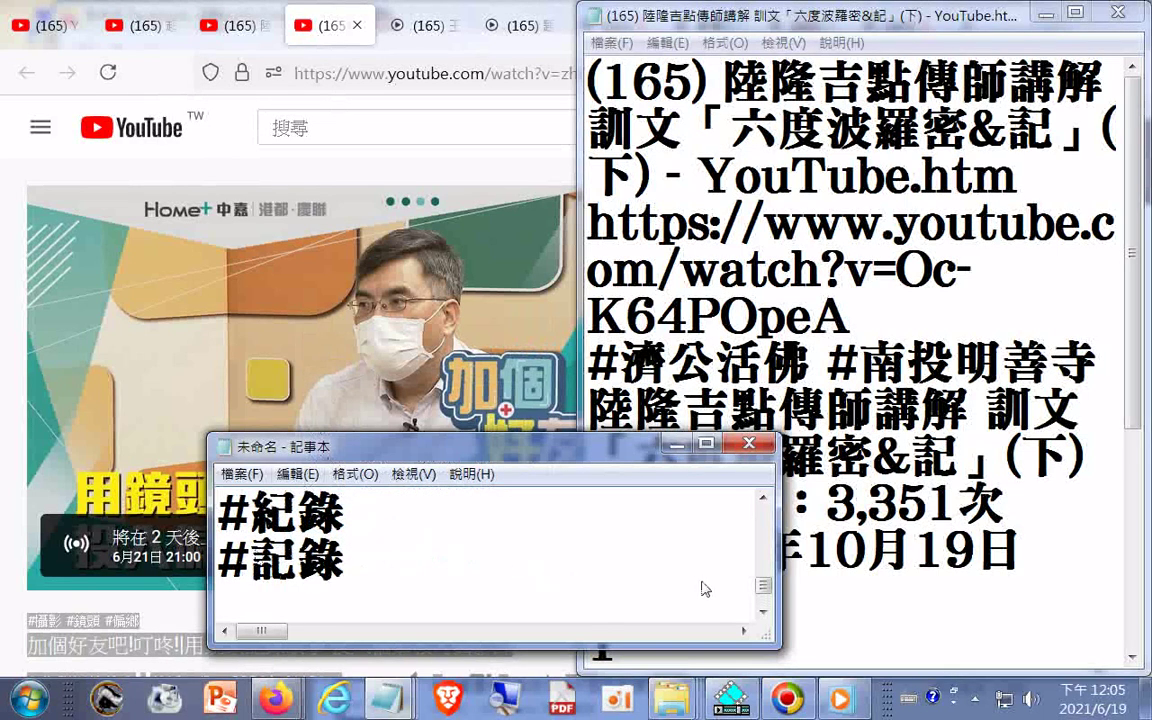
key("ctrl+v")
key("ctrl+v")
Review the pasted text down to the #加個好友吧 line, then begin Save As
left_click_drag(762, 585, 762, 560)
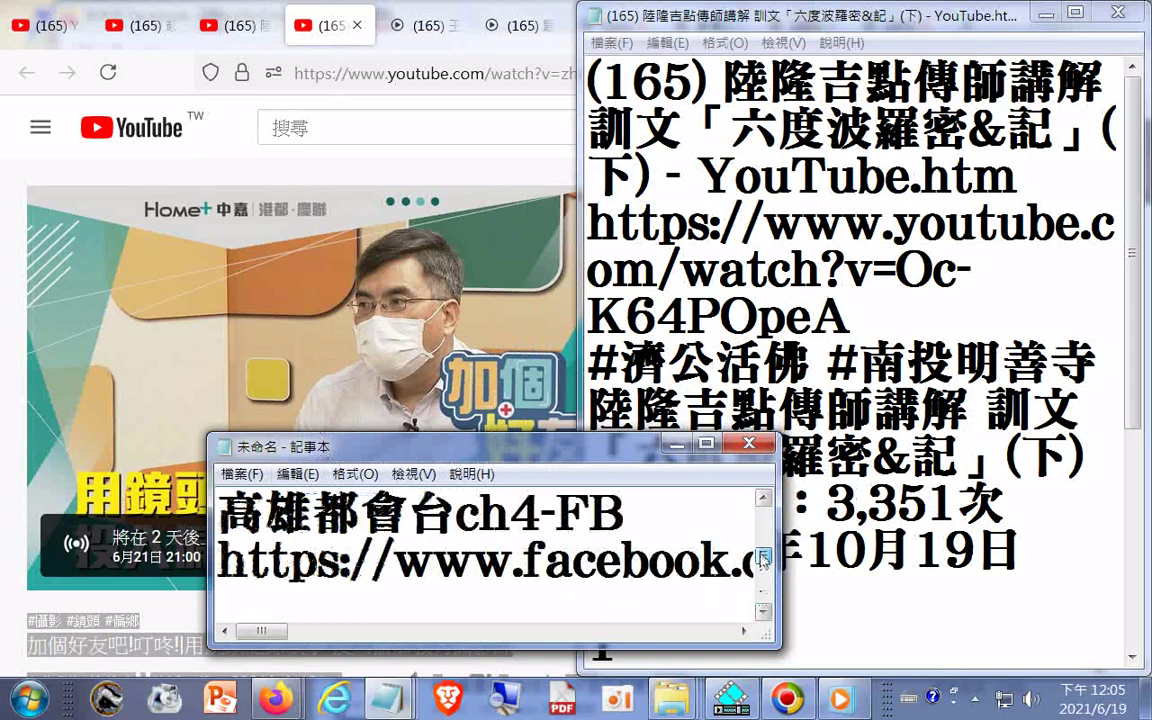
left_click_drag(218, 556, 643, 601)
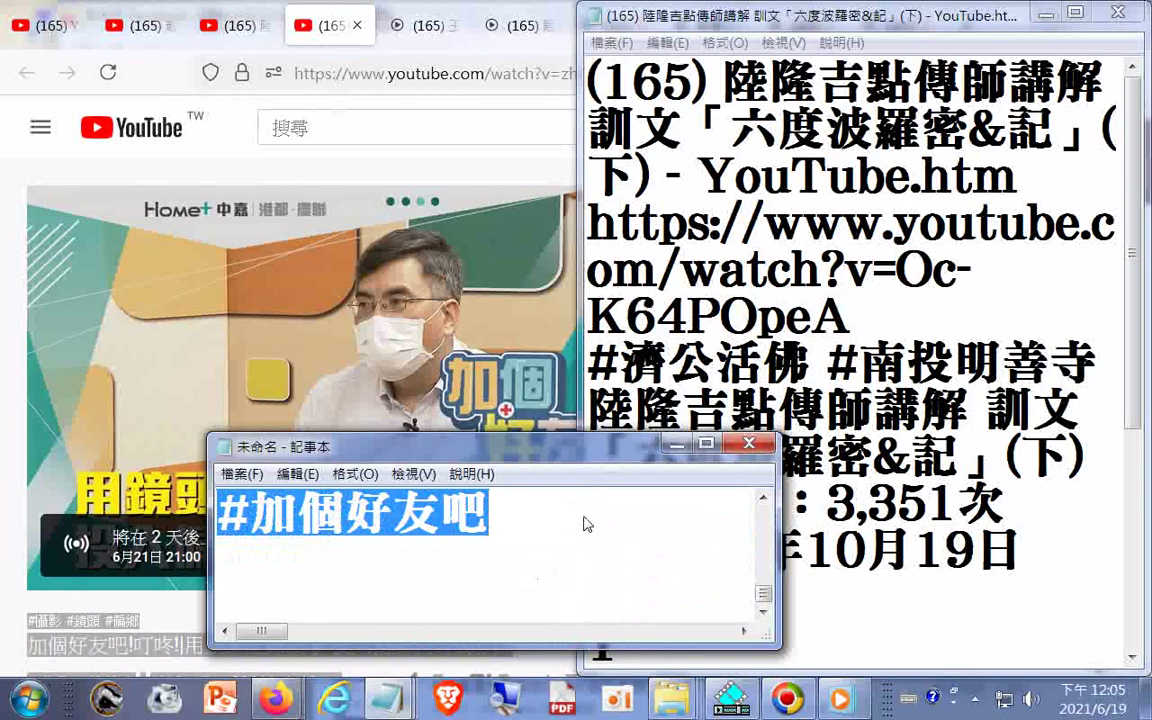
key("shift+Up")
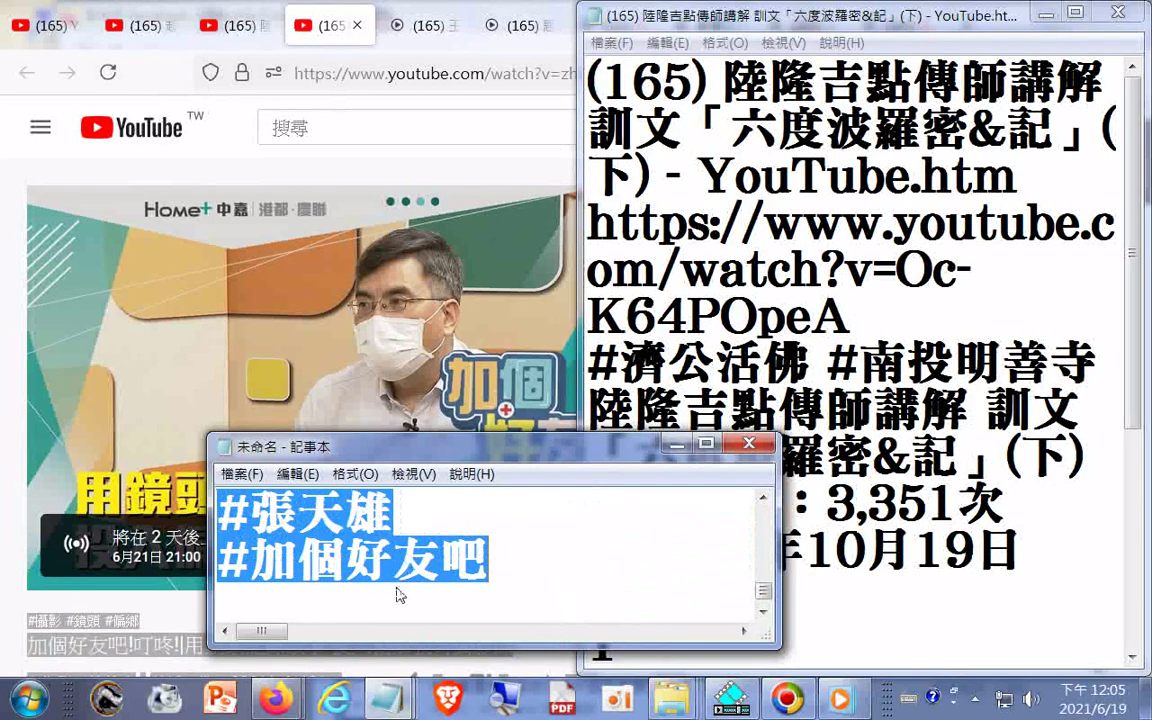
scroll(397, 595, "down", 1)
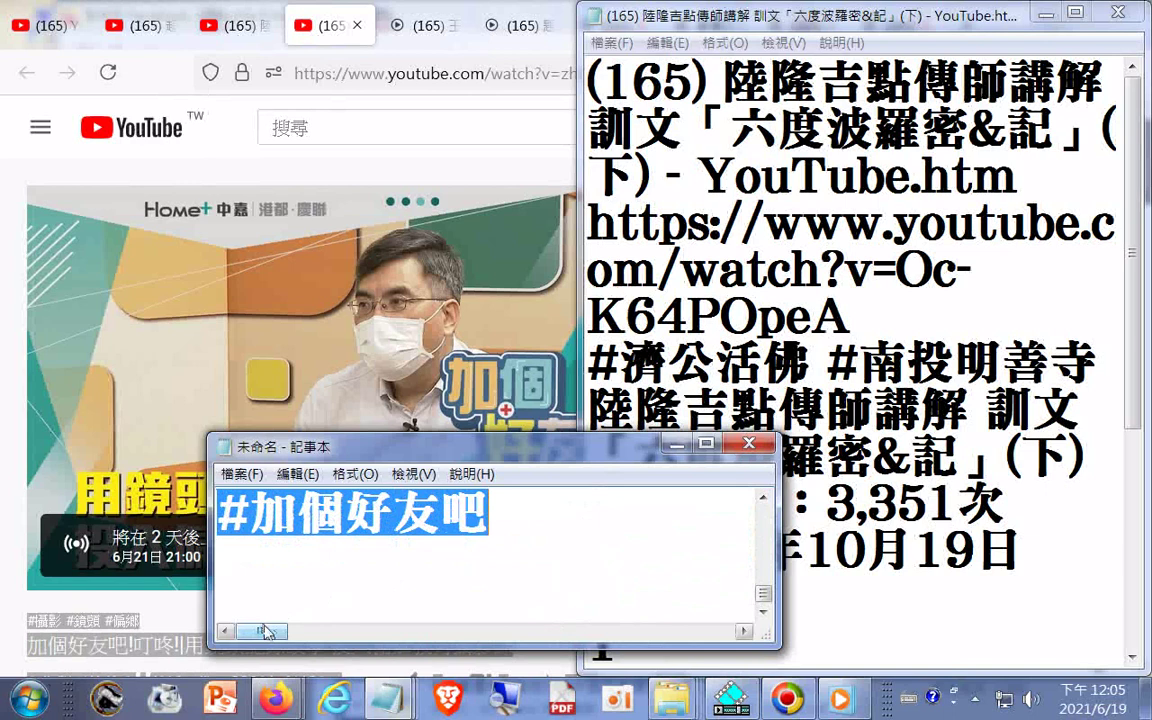
left_click_drag(757, 592, 770, 518)
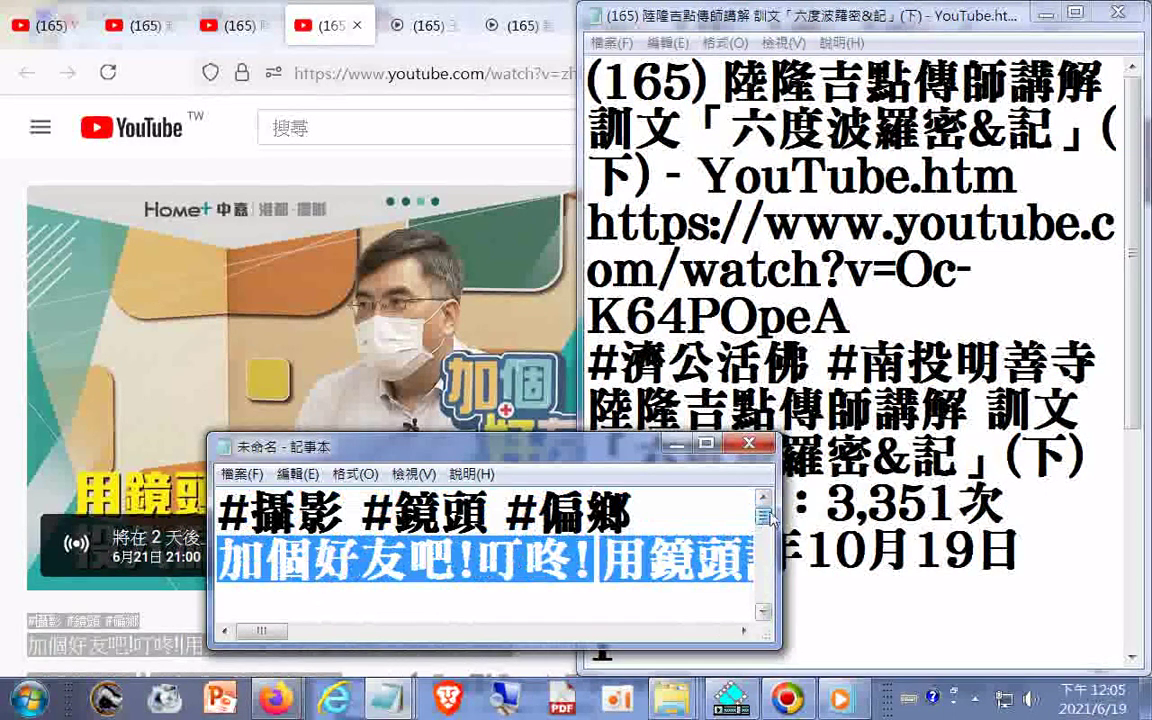
left_click_drag(275, 631, 325, 591)
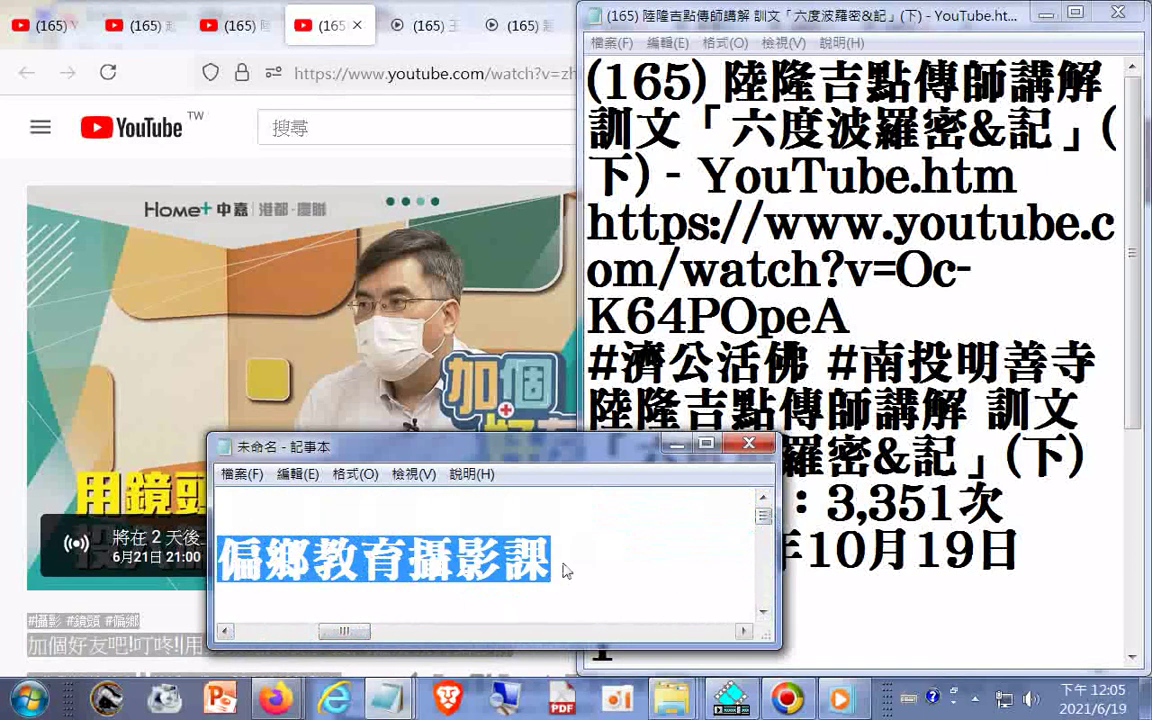
right_click(512, 553)
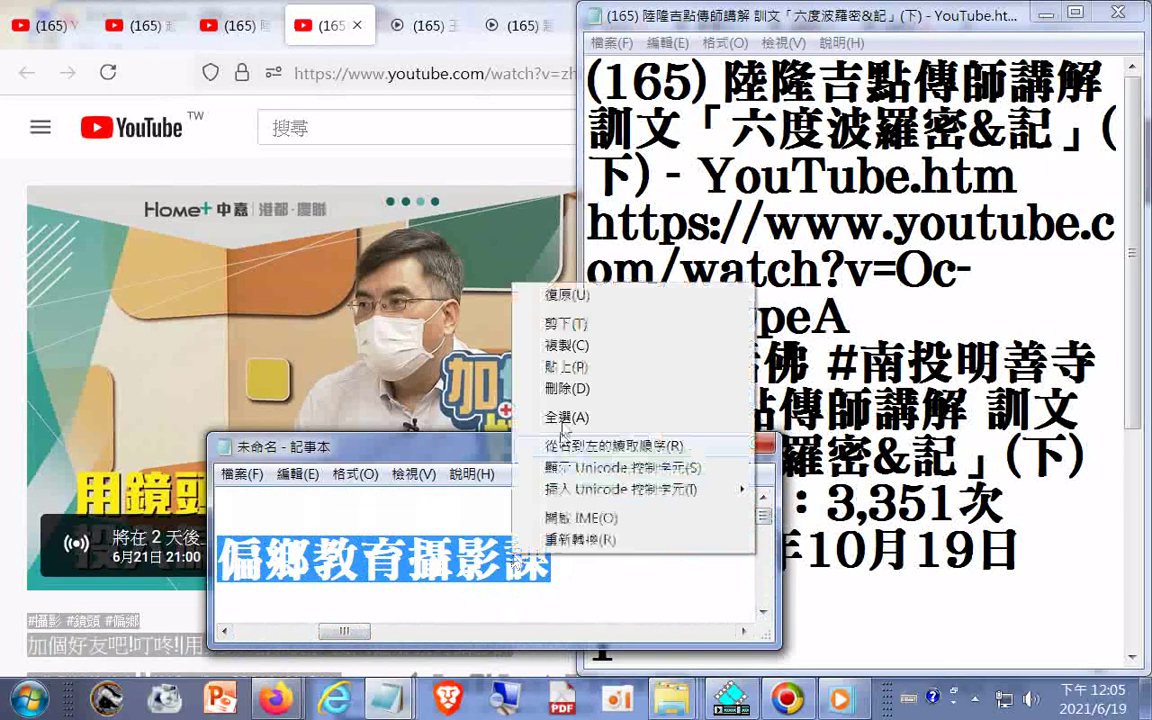
left_click(242, 474)
left_click(255, 545)
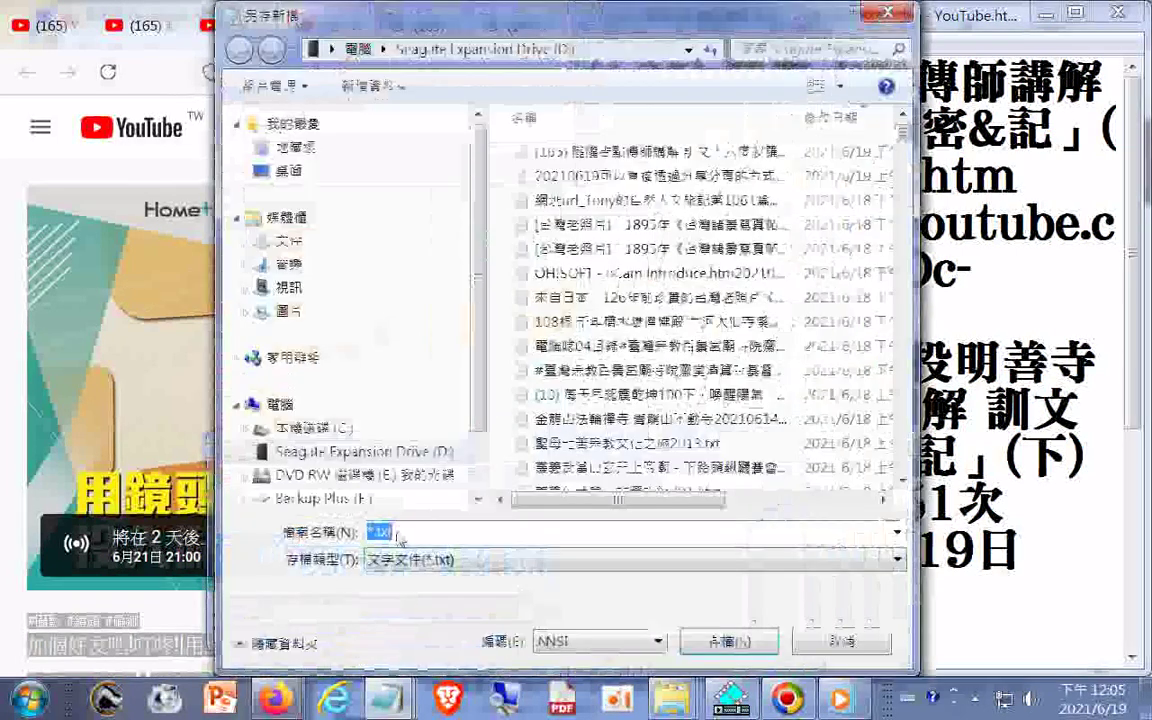
Name the file after the video title plus 20210621, using Unicode encoding
right_click(388, 545)
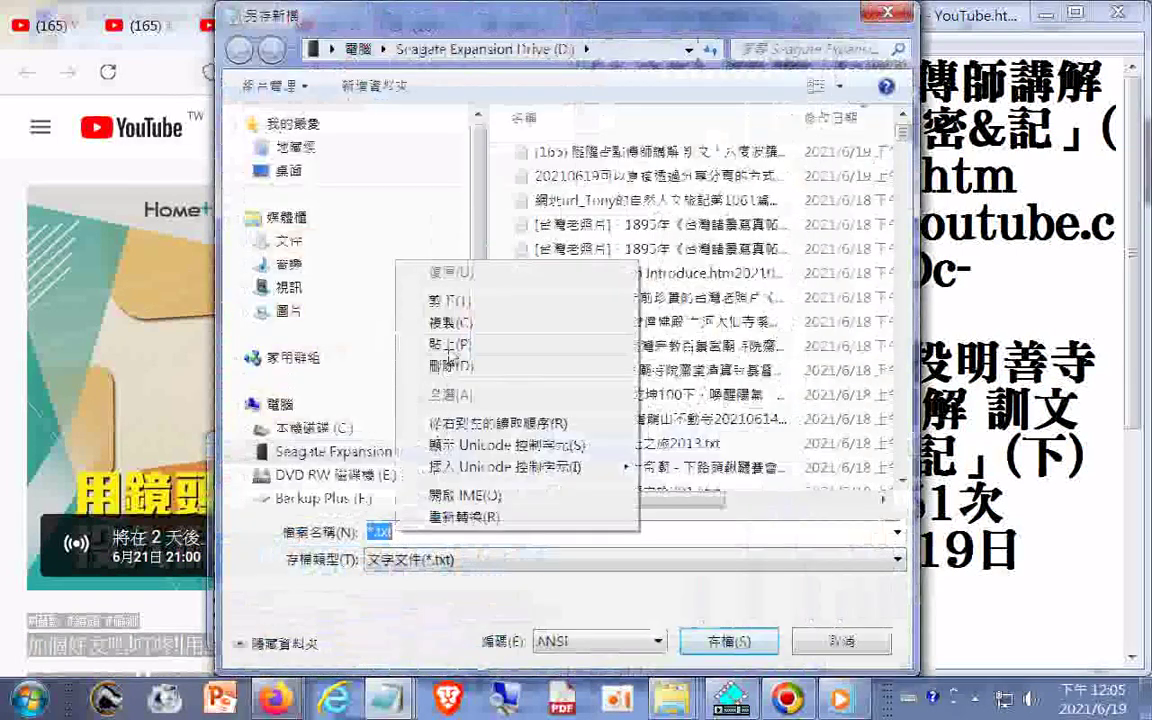
left_click(450, 337)
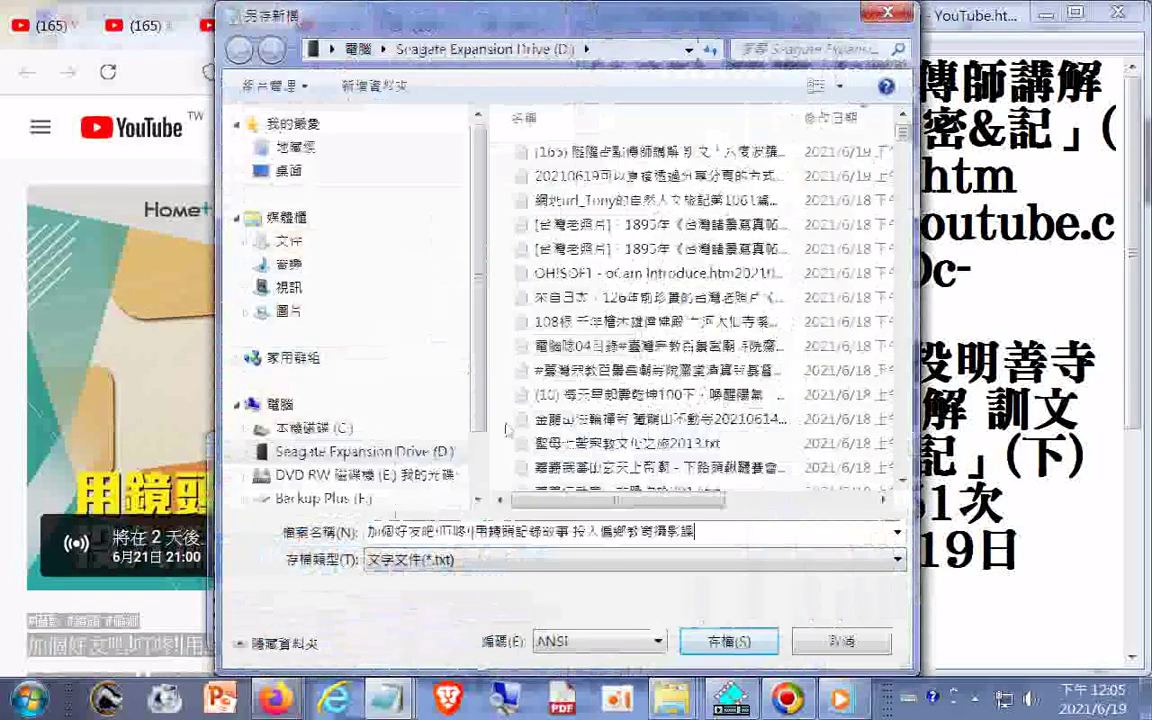
left_click(576, 647)
left_click(565, 583)
left_click(726, 540)
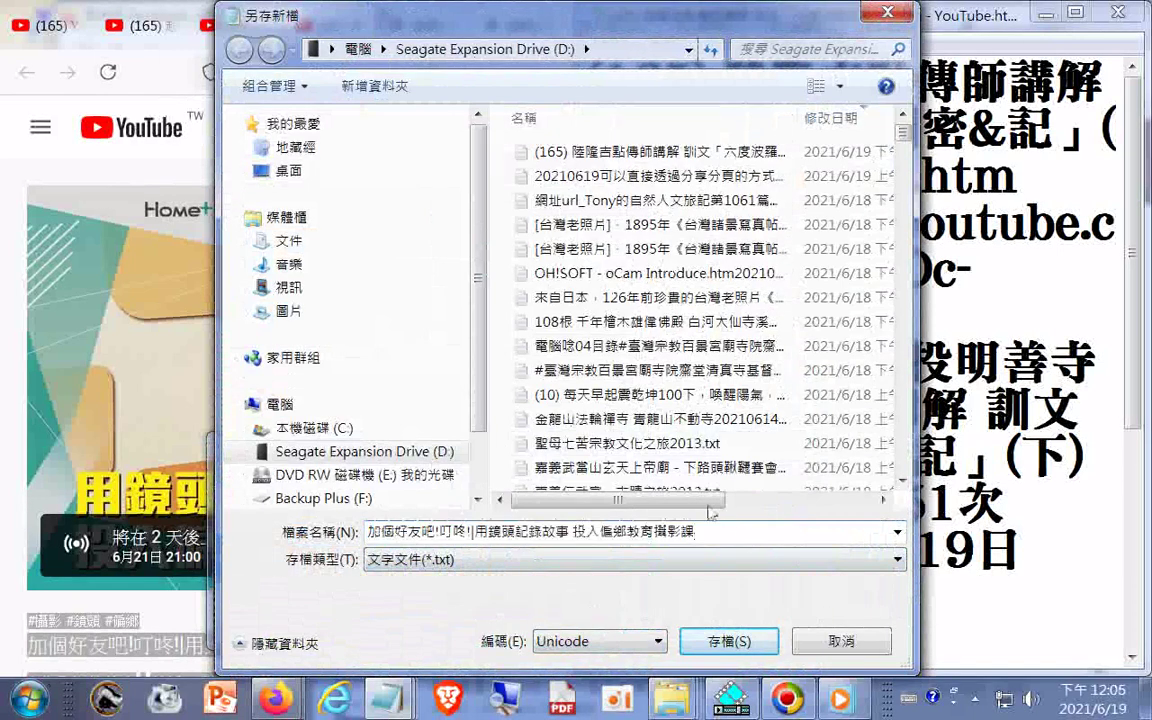
type("202106")
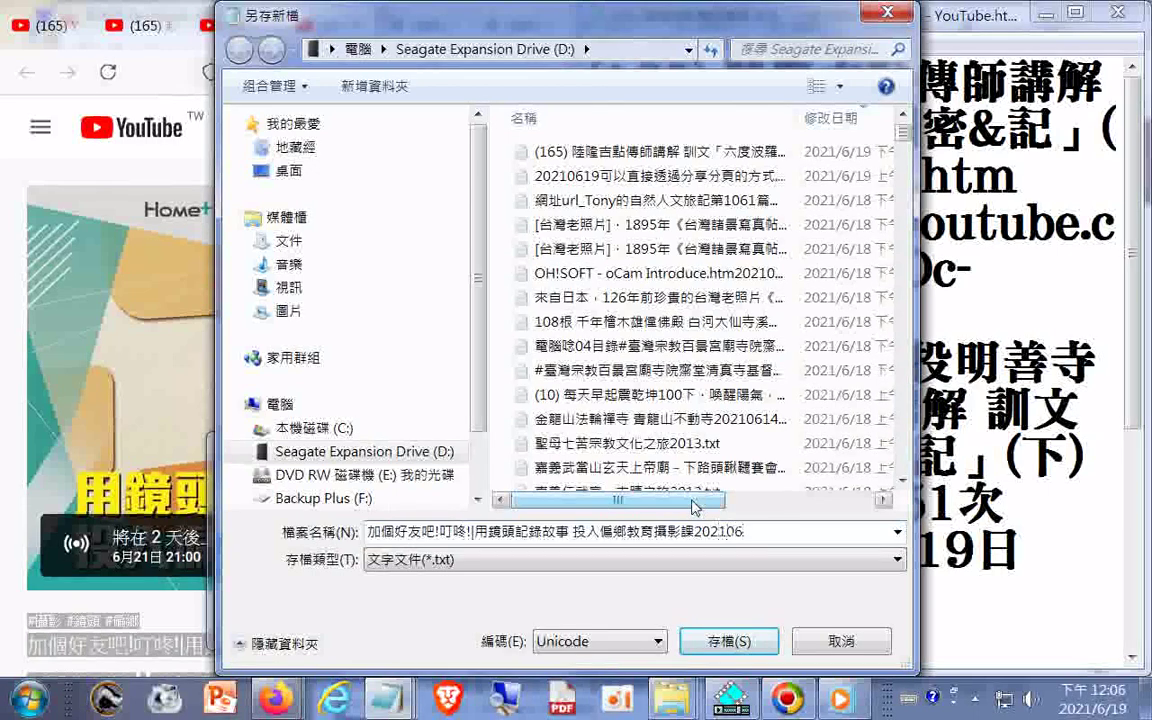
type("21")
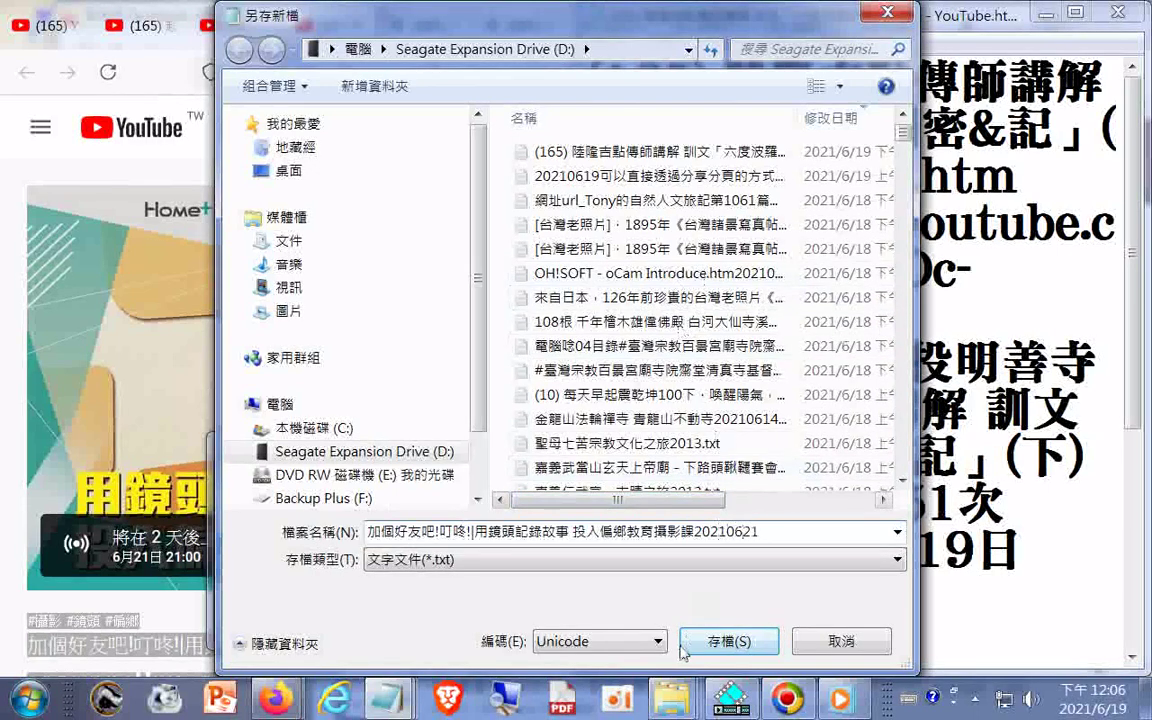
left_click(729, 641)
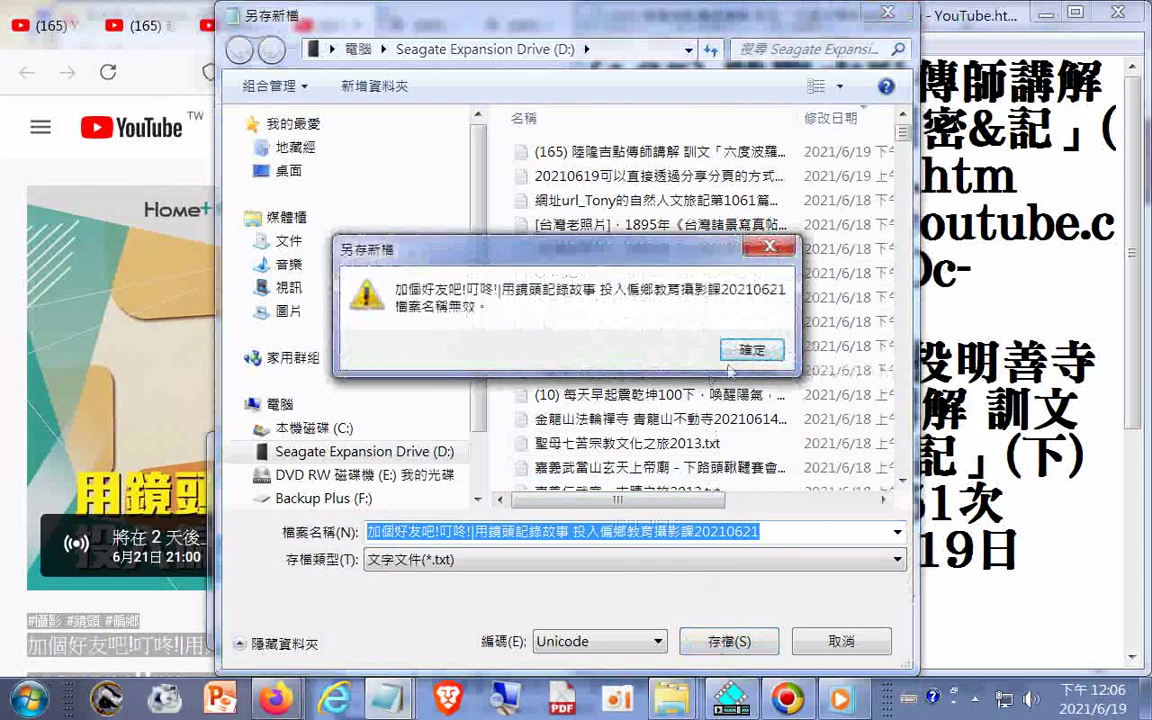
Replace the invalid | in the file name with _ and save
left_click(752, 349)
left_click_drag(601, 531, 613, 531)
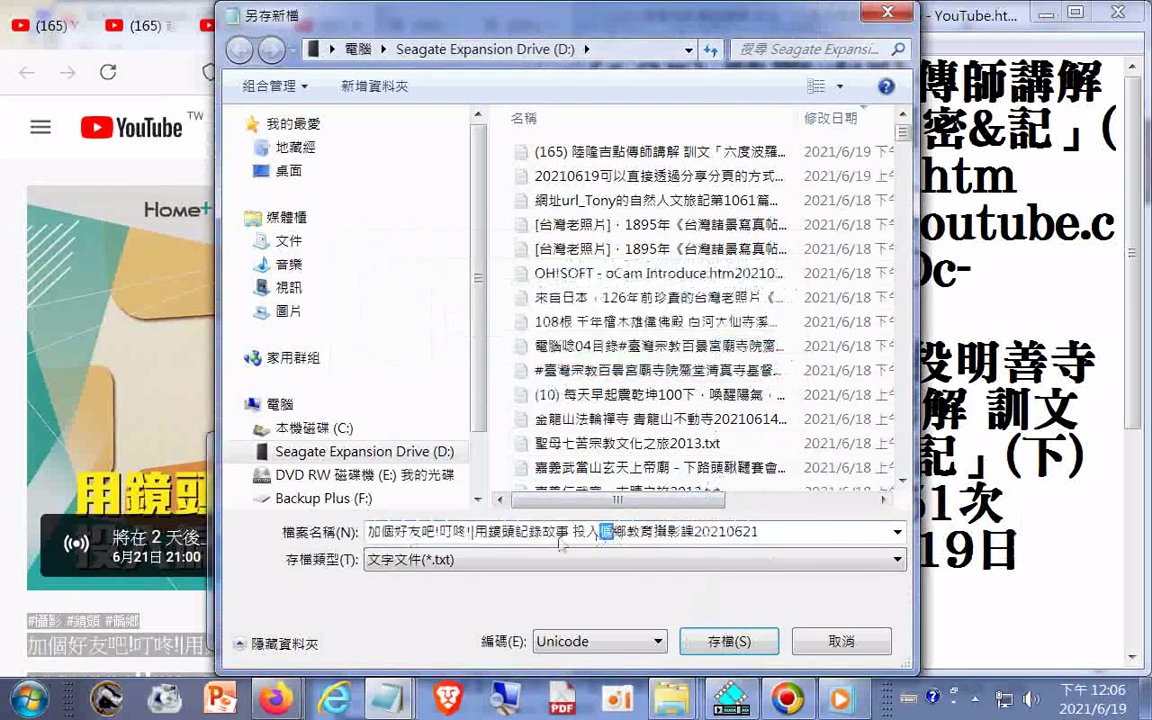
left_click_drag(476, 531, 467, 531)
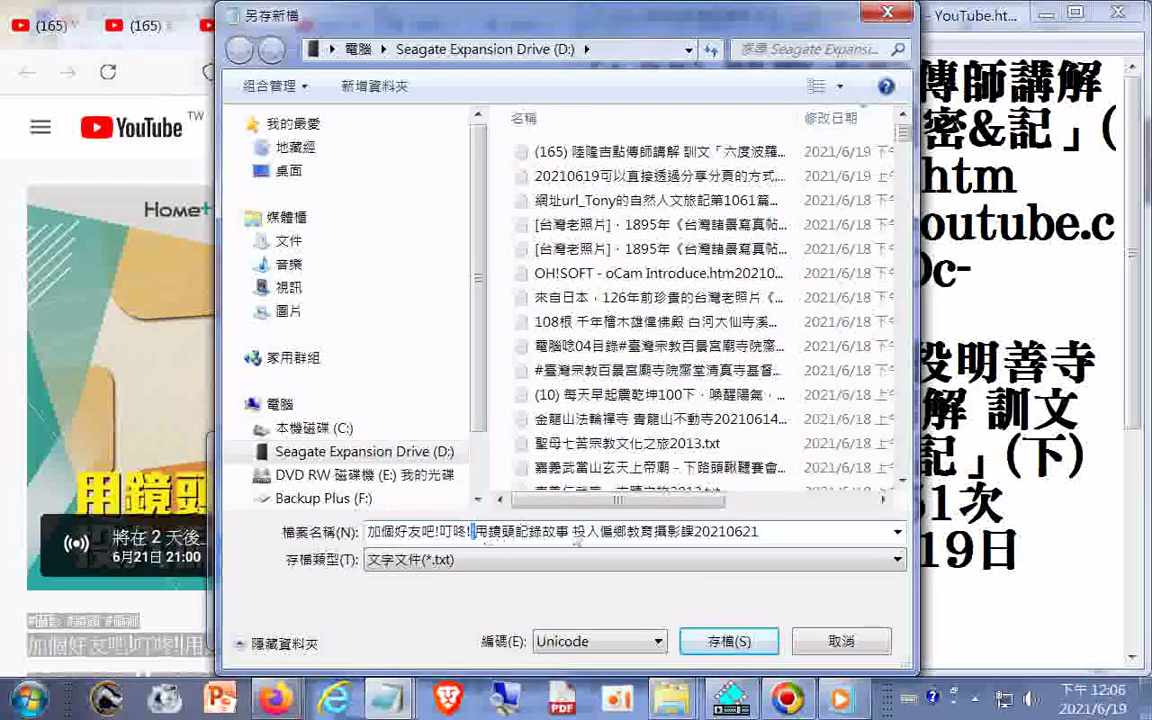
type("_")
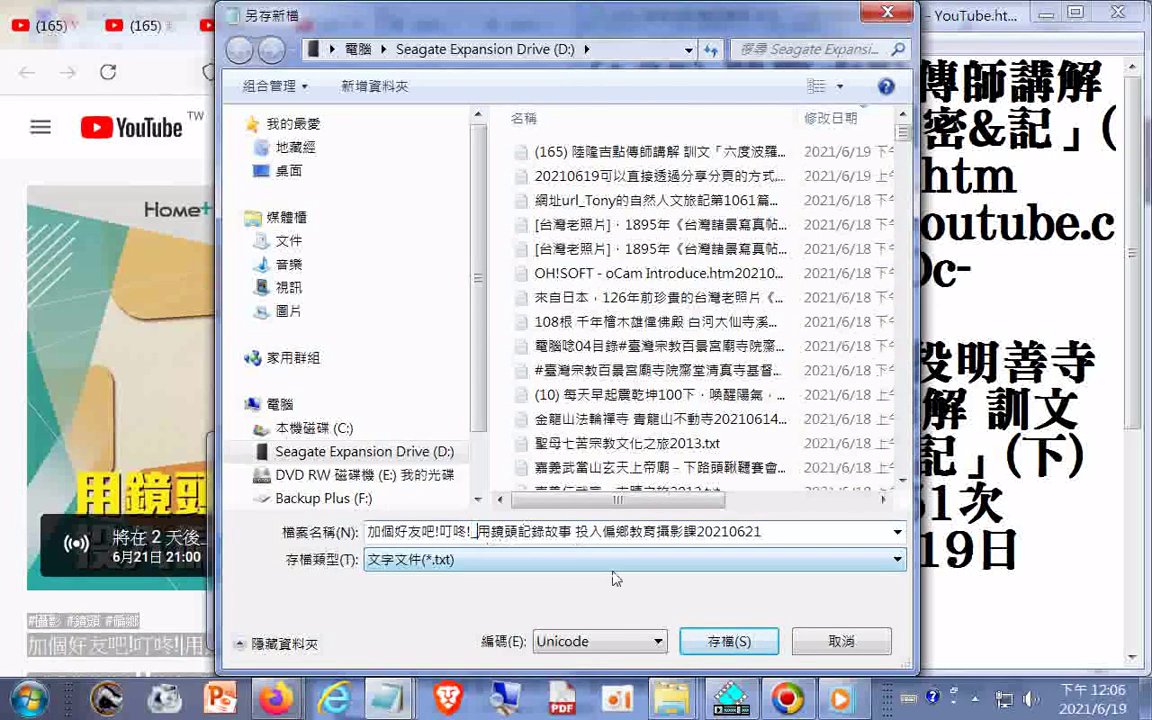
key("Return")
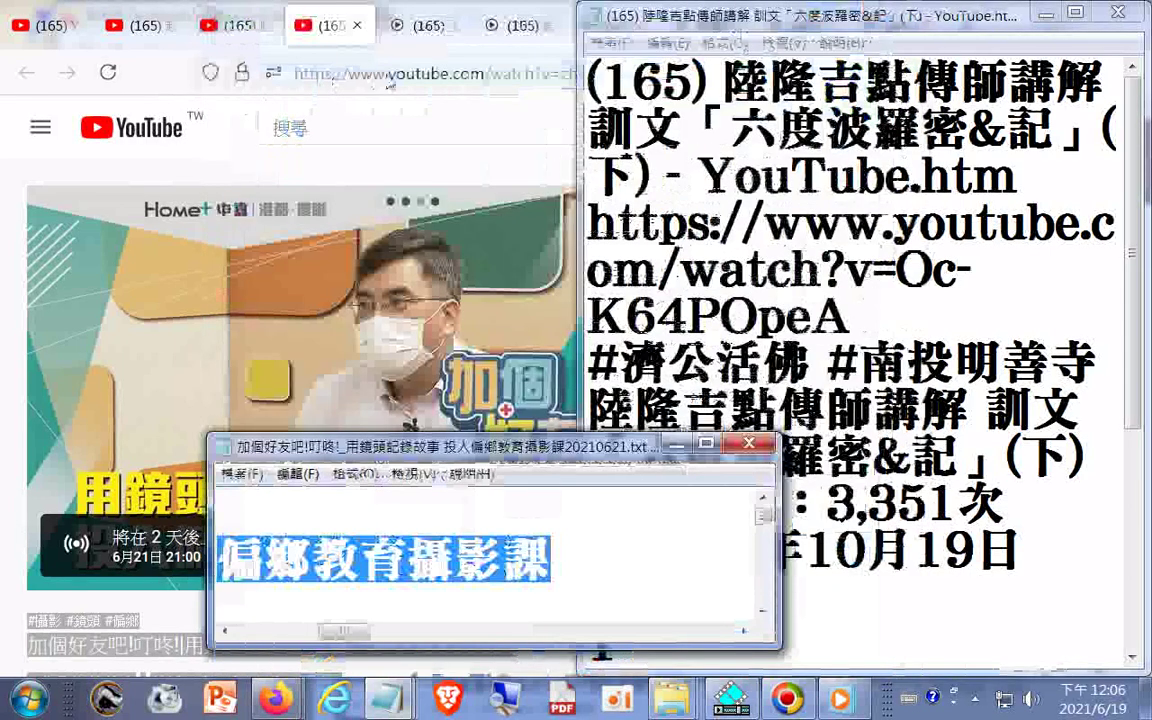
Copy the video's web address and bring the saved page-text note forward
left_click(395, 73)
right_click(395, 73)
left_click(462, 157)
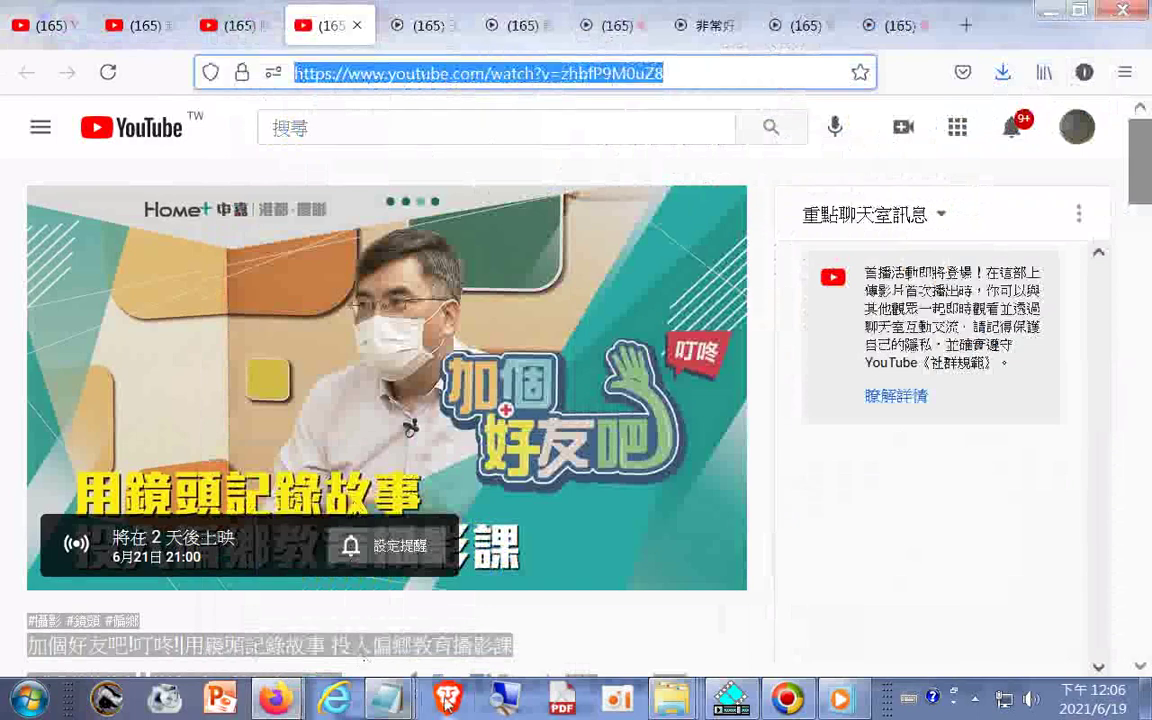
left_click(388, 703)
left_click(1035, 600)
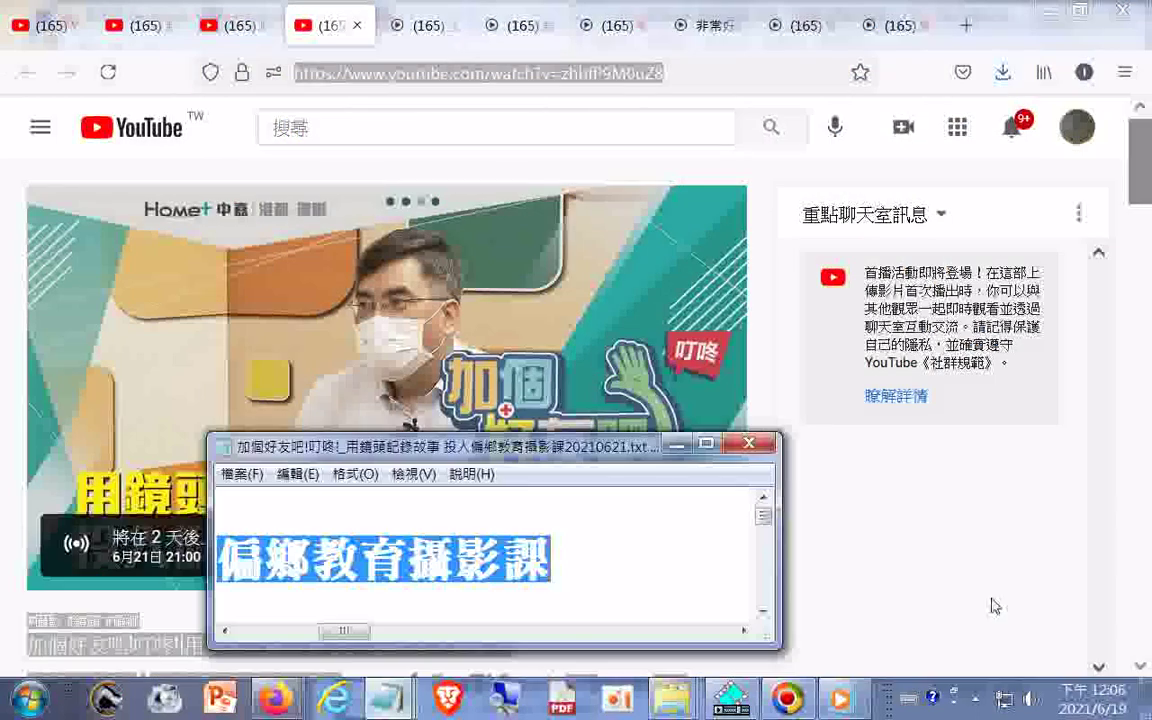
Replace the 分享 and 儲存 lines with the video link ending v=zhbfP9M0uZ8
scroll(365, 540, "down", 3)
scroll(365, 540, "up", 3)
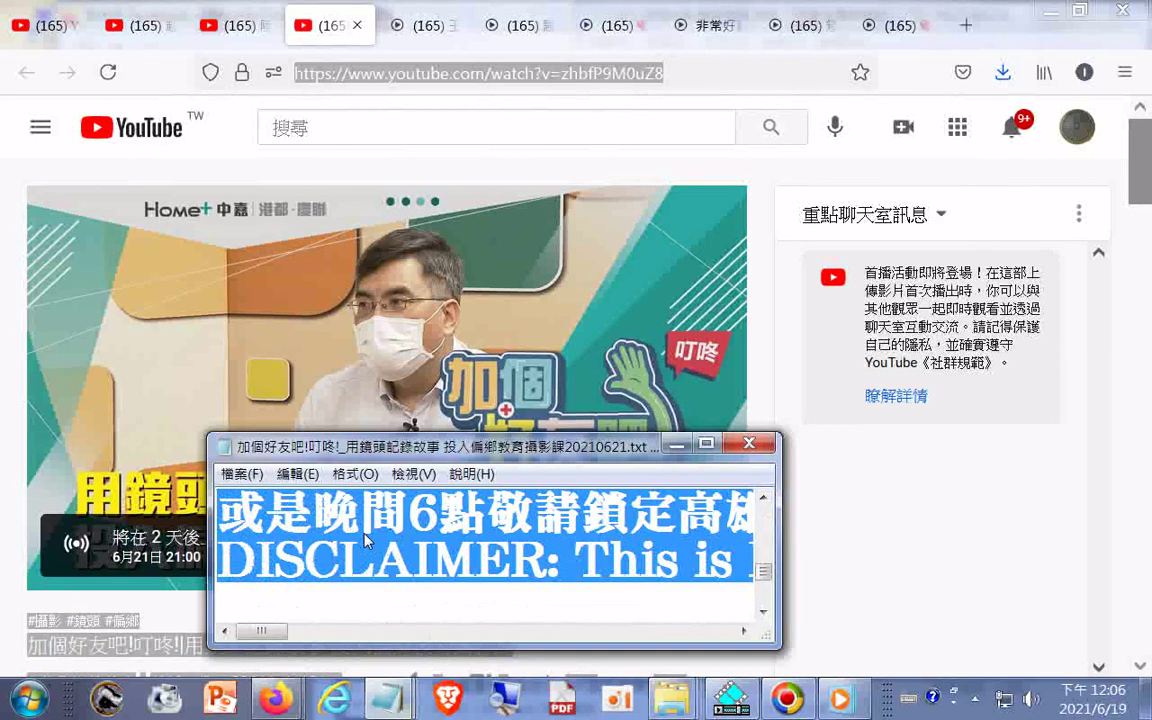
scroll(365, 539, "up", 3)
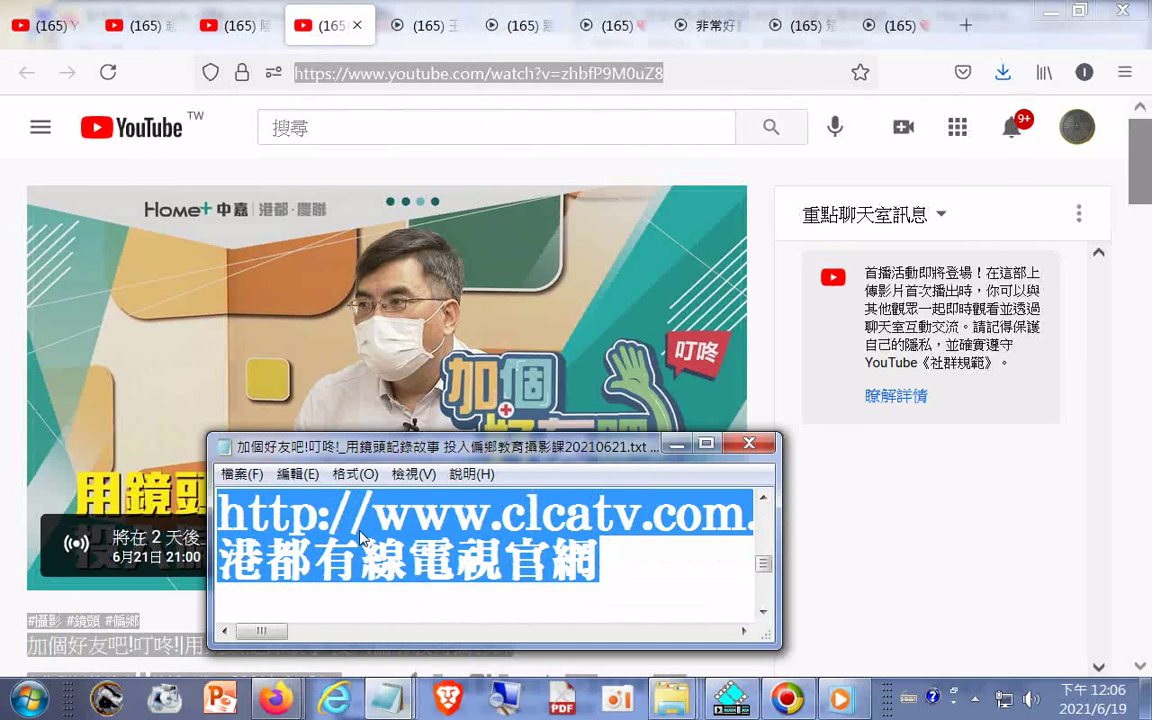
scroll(363, 538, "up", 1)
scroll(362, 538, "up", 1)
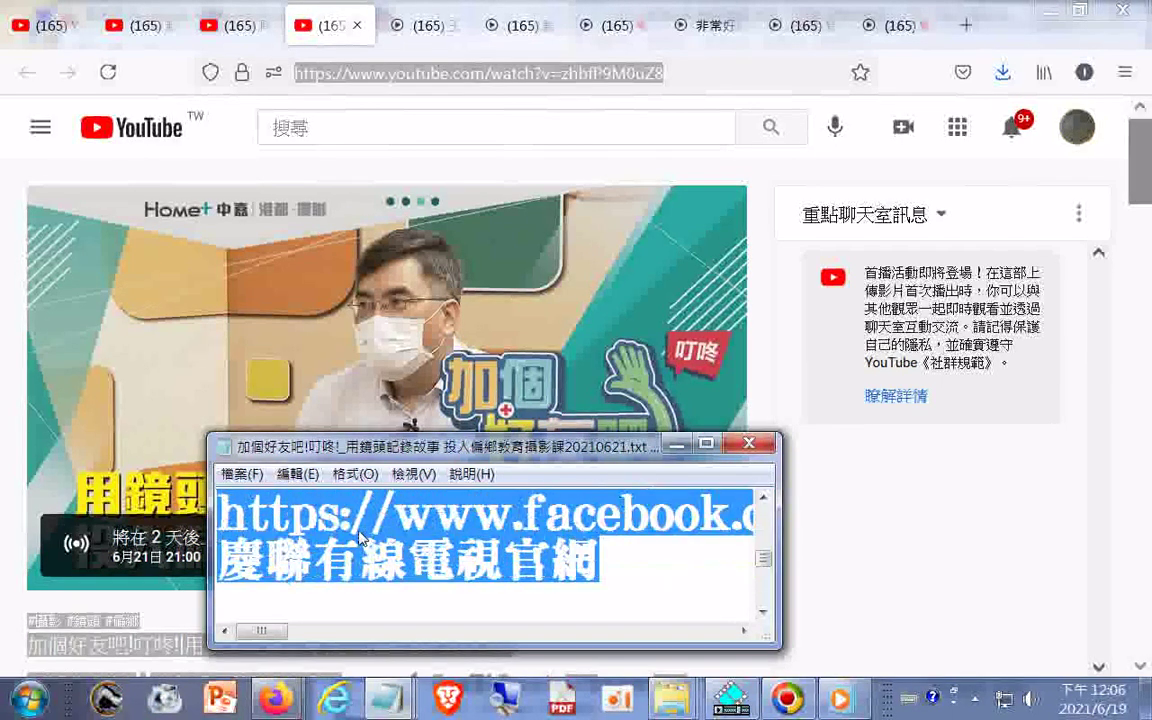
scroll(351, 551, "up", 2)
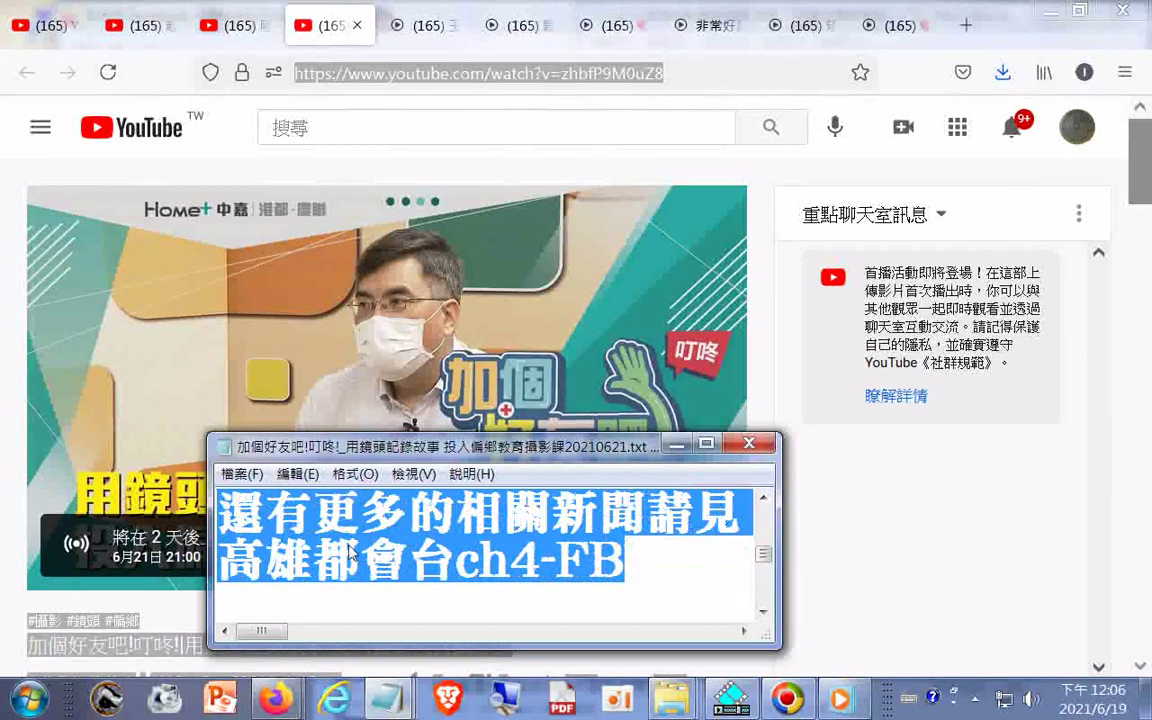
scroll(351, 551, "up", 1)
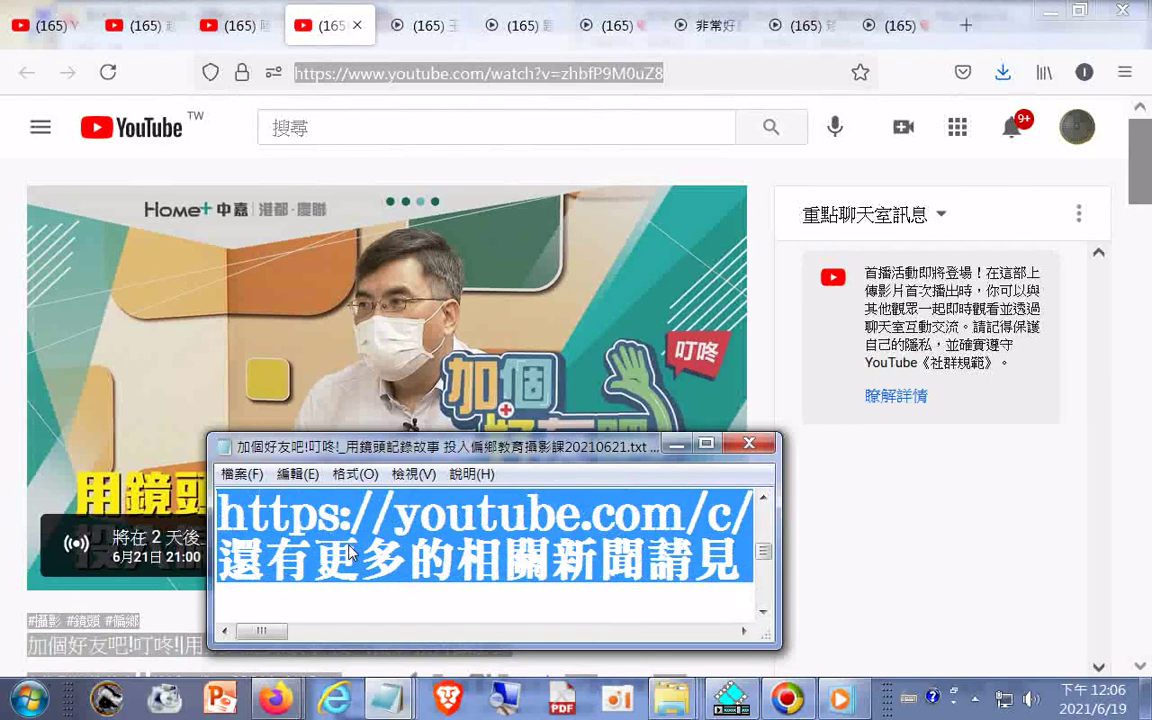
scroll(351, 551, "up", 1)
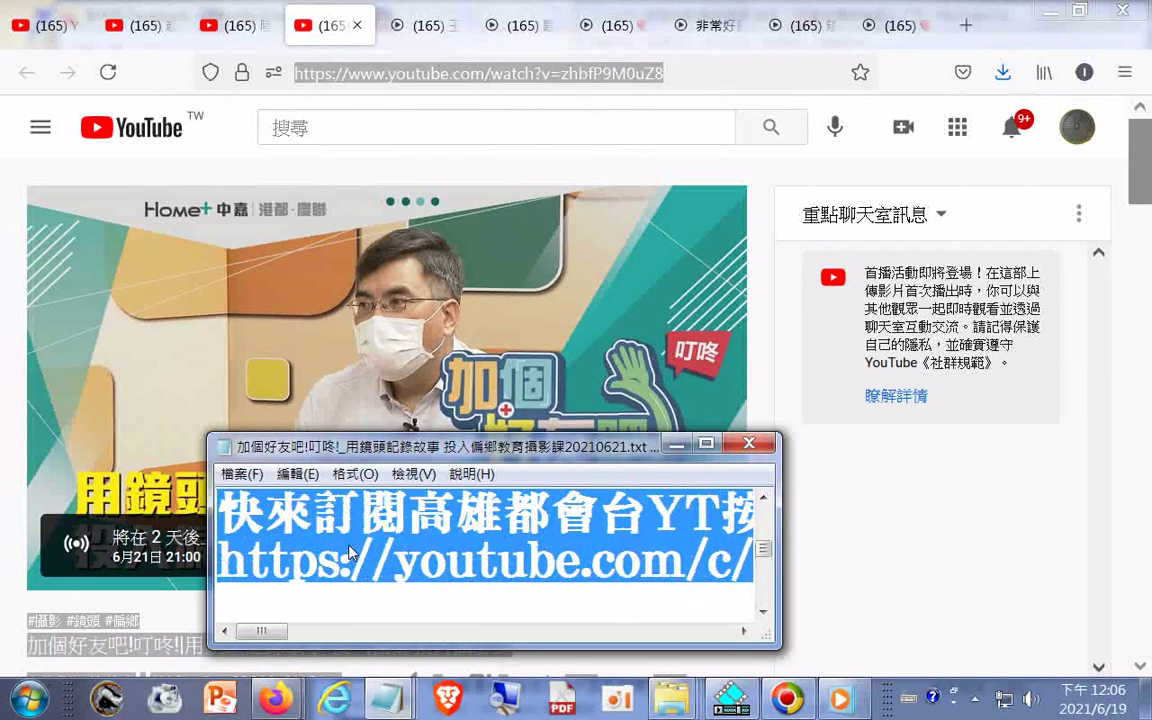
scroll(351, 551, "up", 1)
scroll(351, 551, "up", 2)
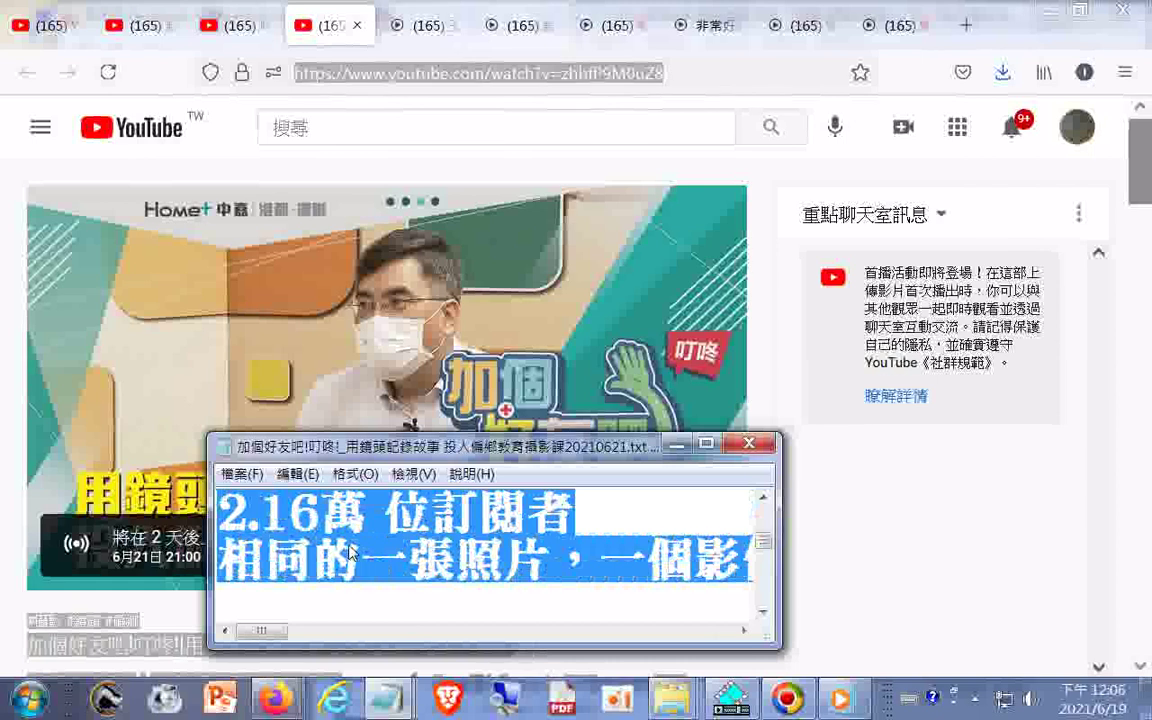
scroll(351, 553, "up", 1)
left_click(367, 560)
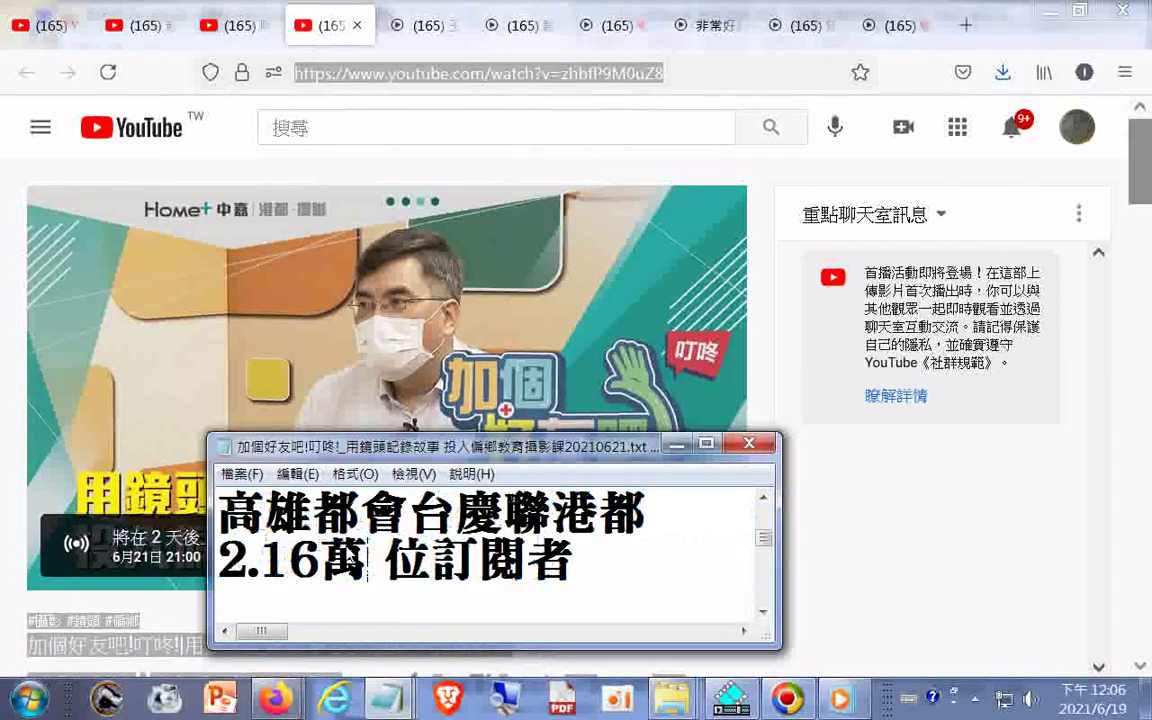
scroll(365, 553, "up", 1)
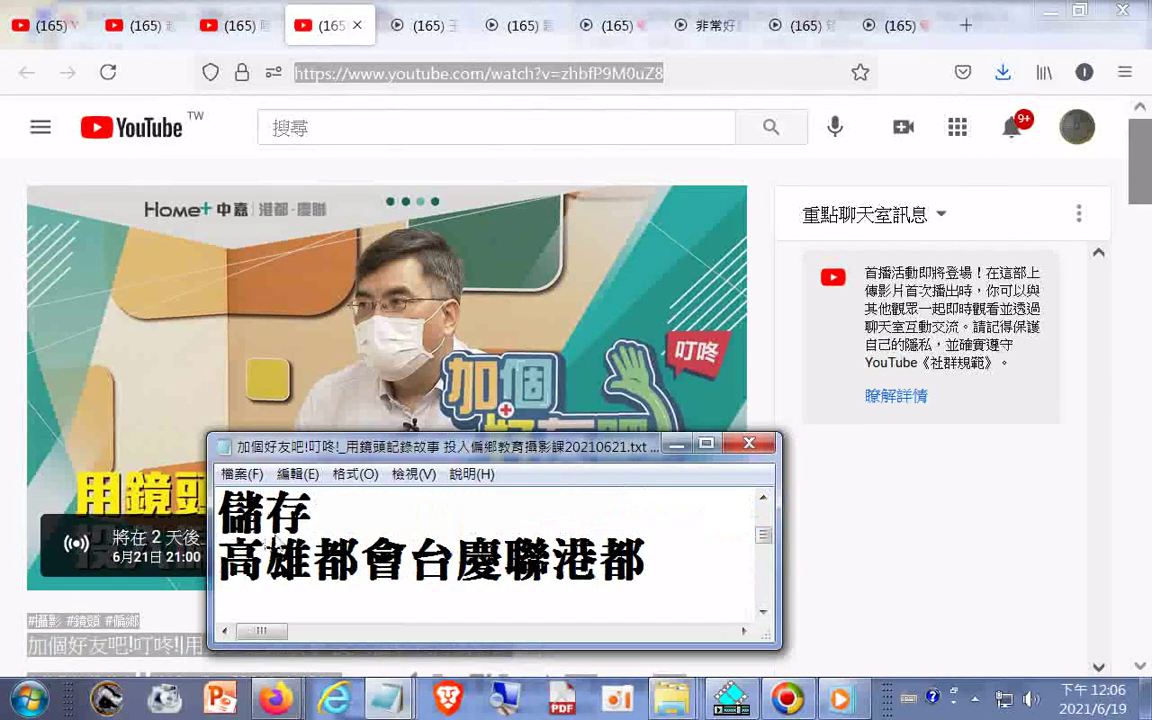
scroll(294, 540, "up", 1)
left_click_drag(305, 565, 216, 490)
right_click(298, 492)
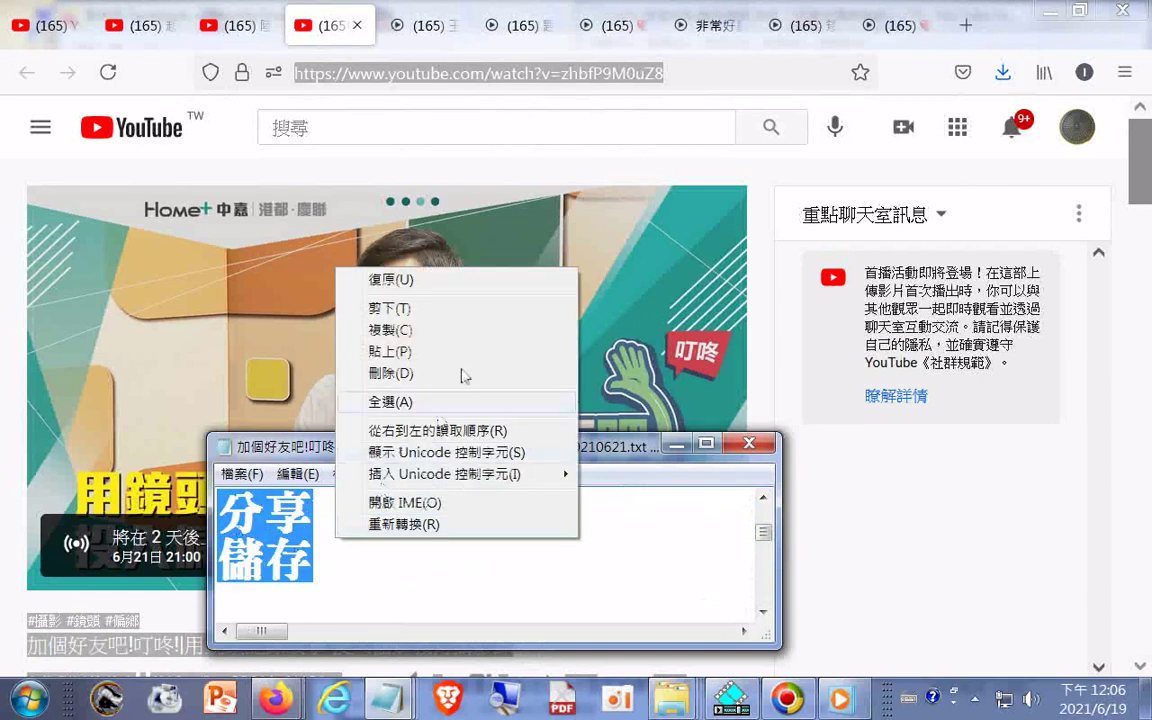
left_click(368, 320)
Save the text file and minimise Notepad
left_click(242, 473)
left_click(257, 540)
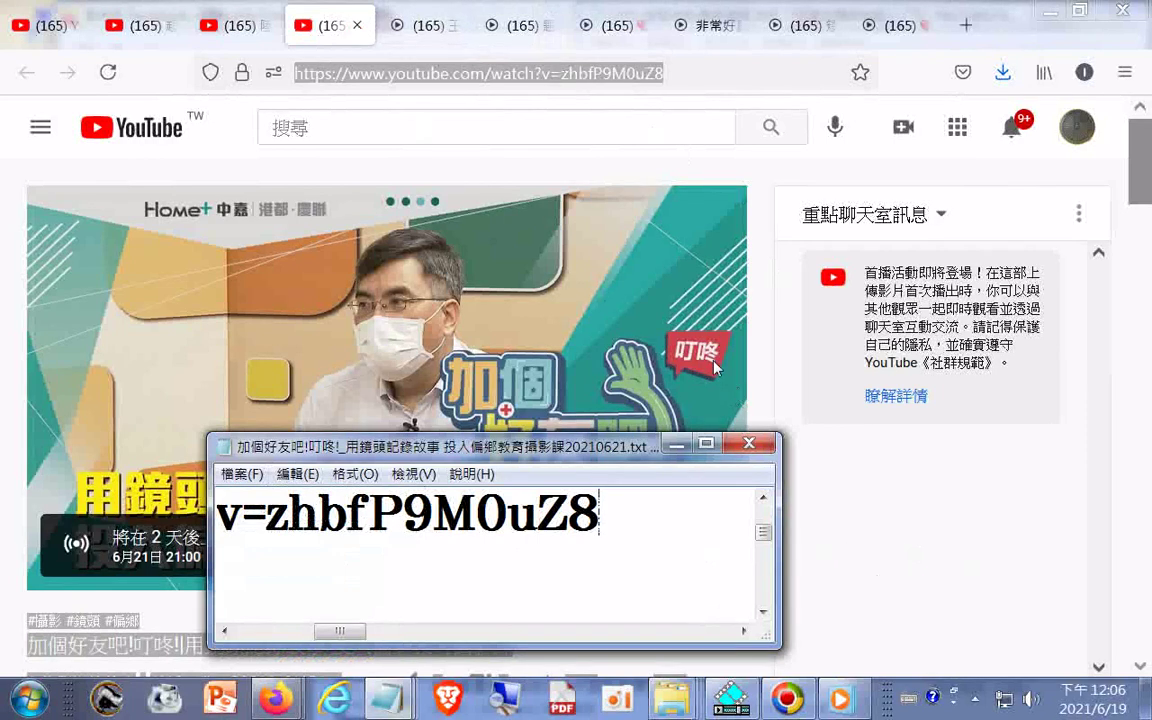
left_click(690, 448)
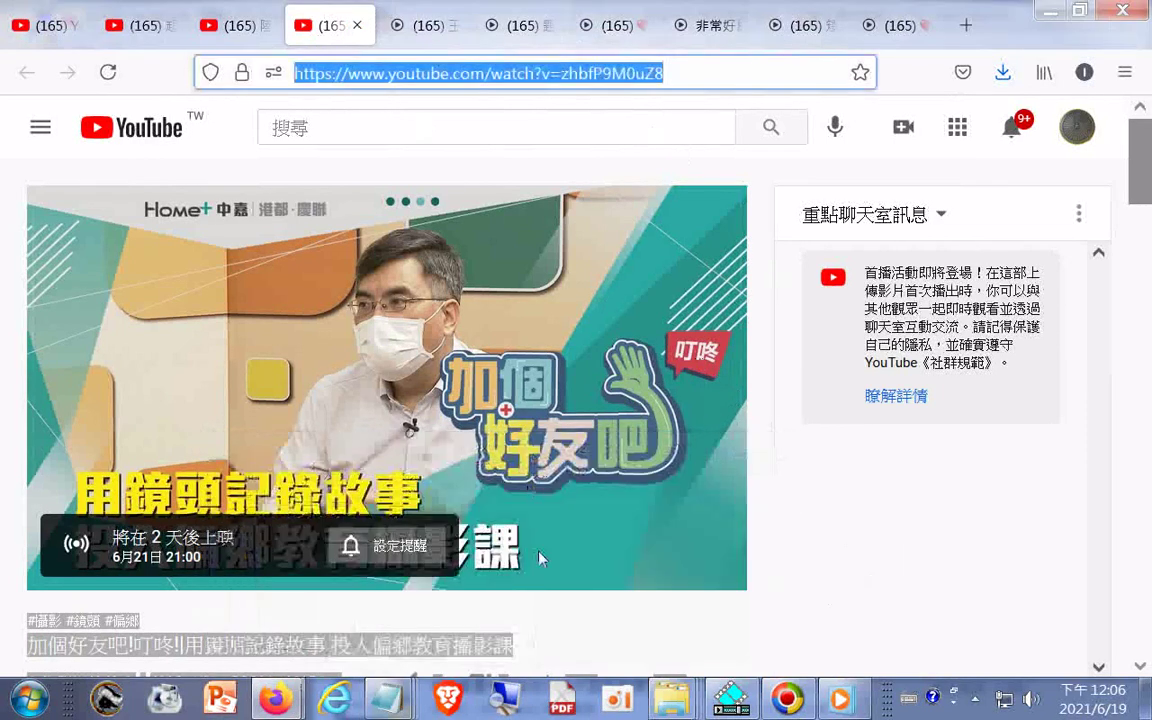
Close the premiere tab and save the 王建煊 talk page to drive D, copying its file name
left_click(357, 26)
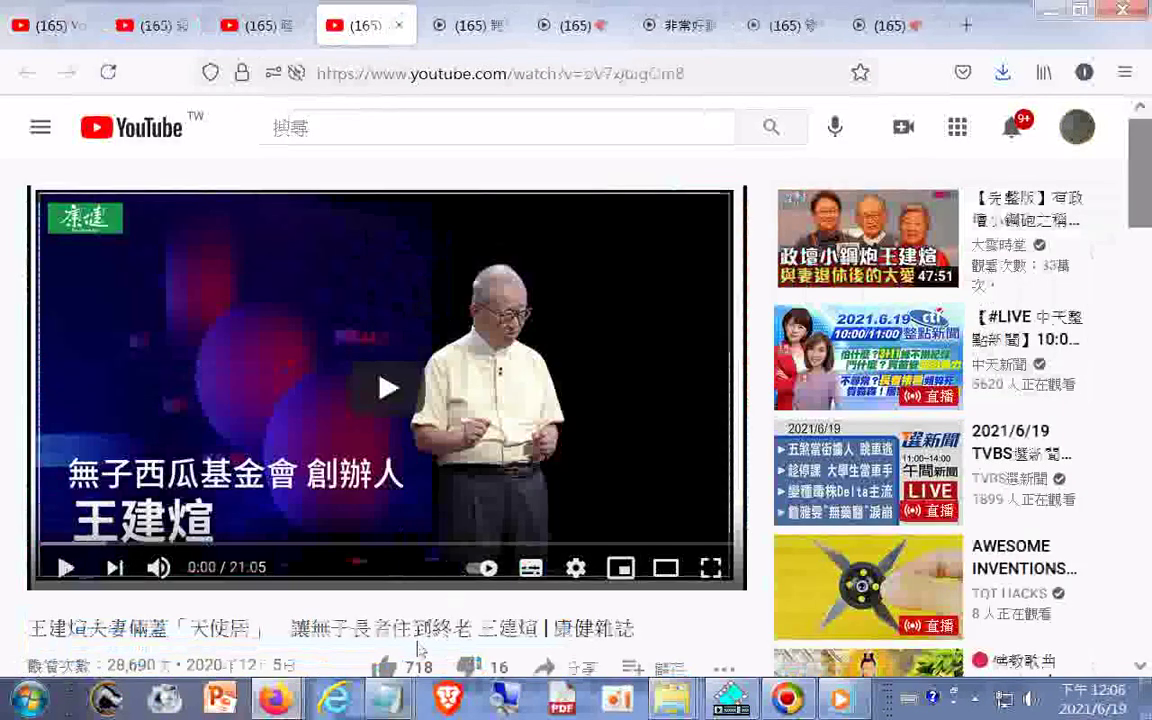
right_click(323, 641)
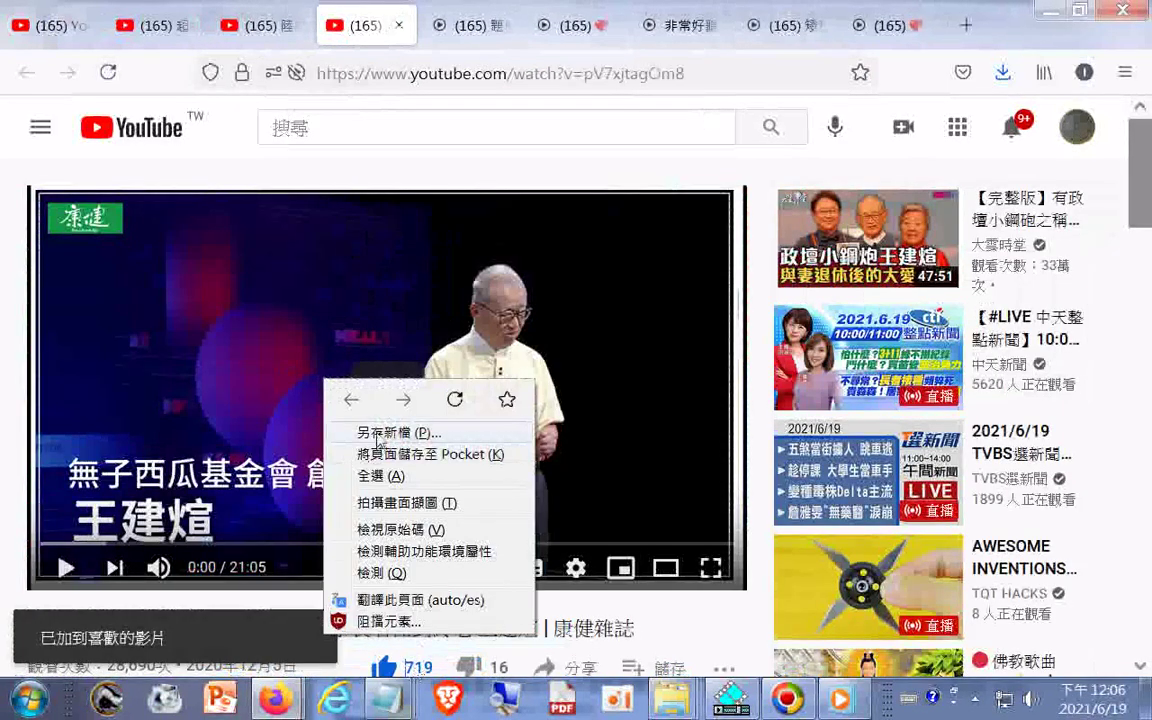
left_click(318, 432)
key("ctrl+s")
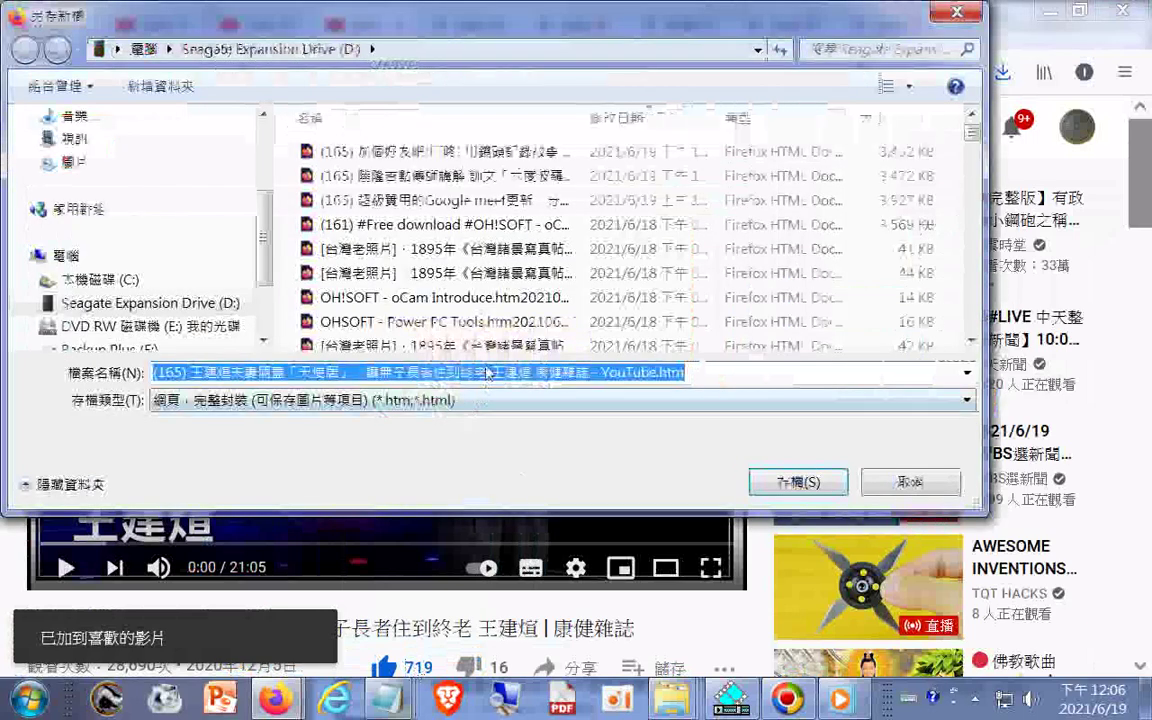
right_click(480, 368)
left_click(555, 428)
left_click(795, 483)
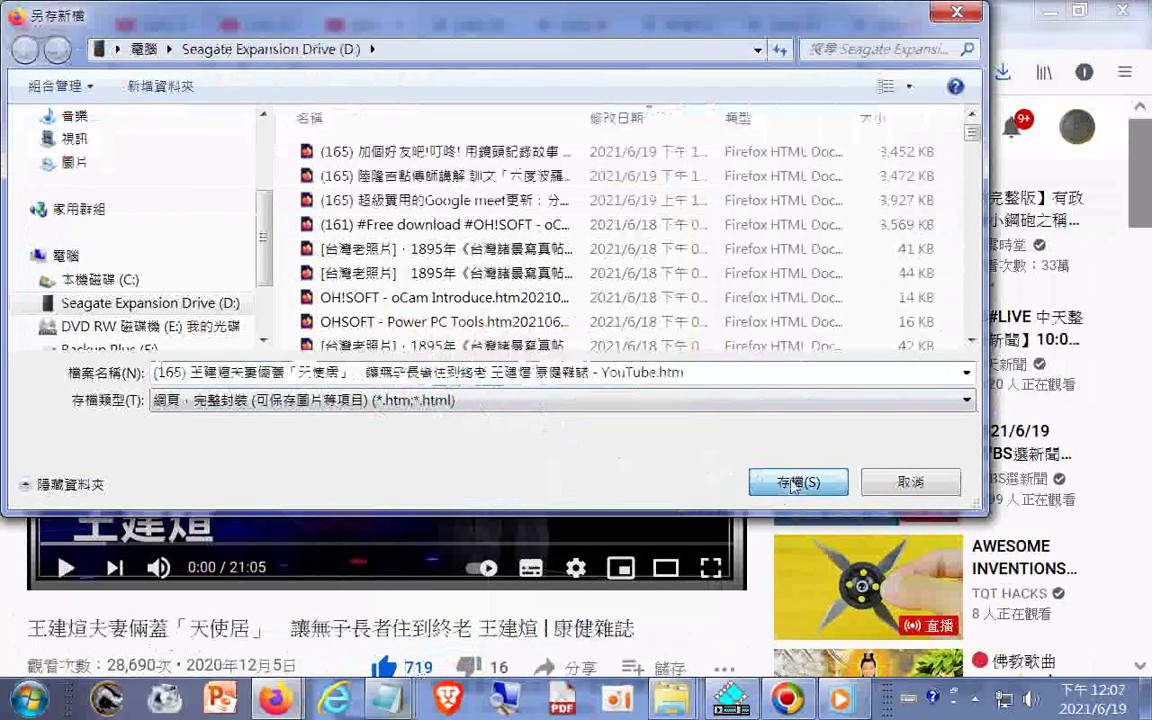
left_click(28, 698)
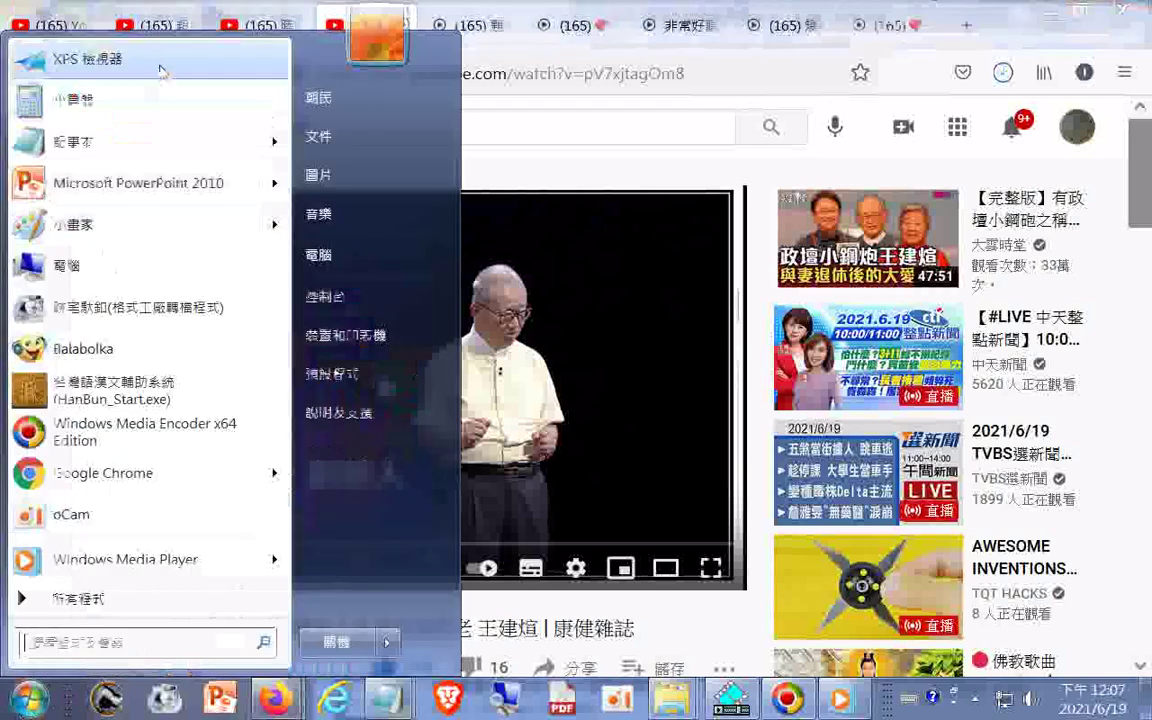
Save a new blank note to drive D as Unicode, named after the 王建煊 天使居 video title plus 20201205
left_click(108, 140)
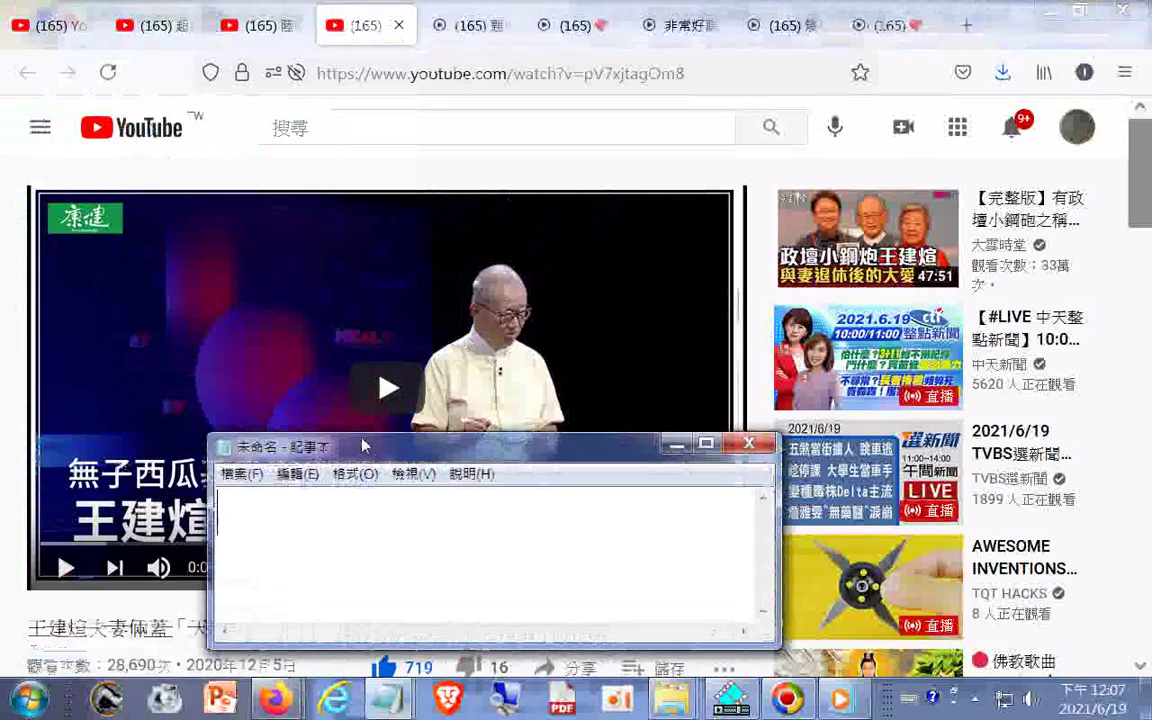
left_click_drag(363, 443, 835, 453)
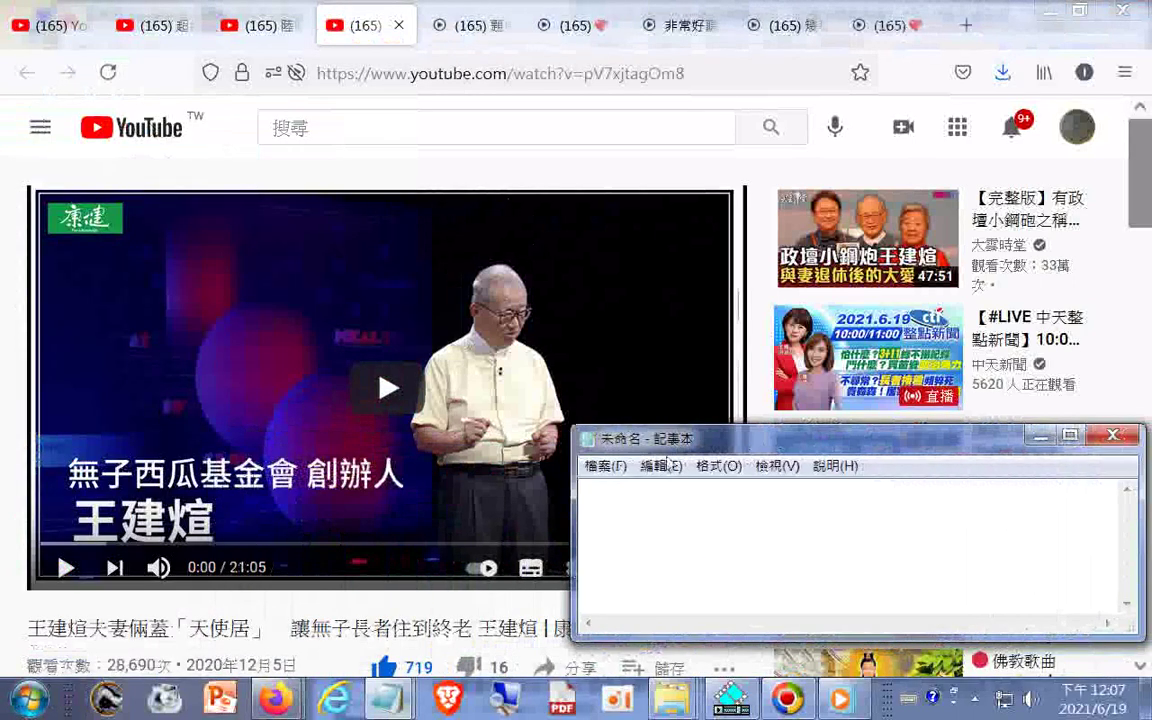
left_click(605, 466)
left_click(627, 551)
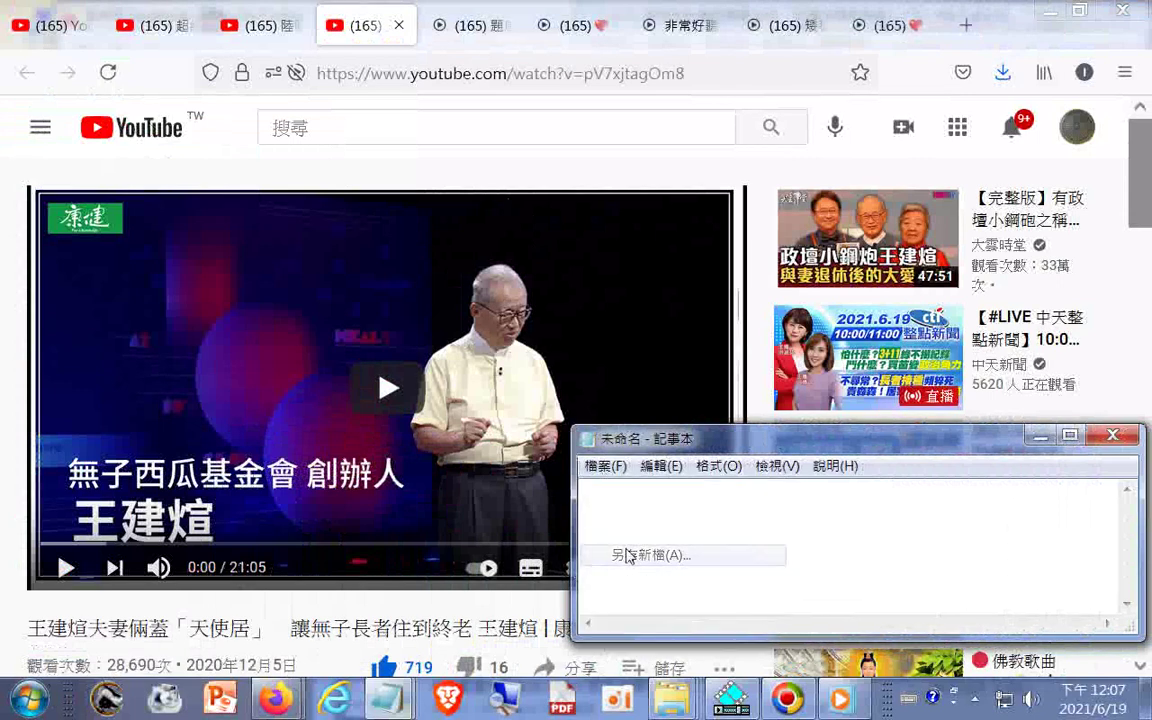
right_click(568, 530)
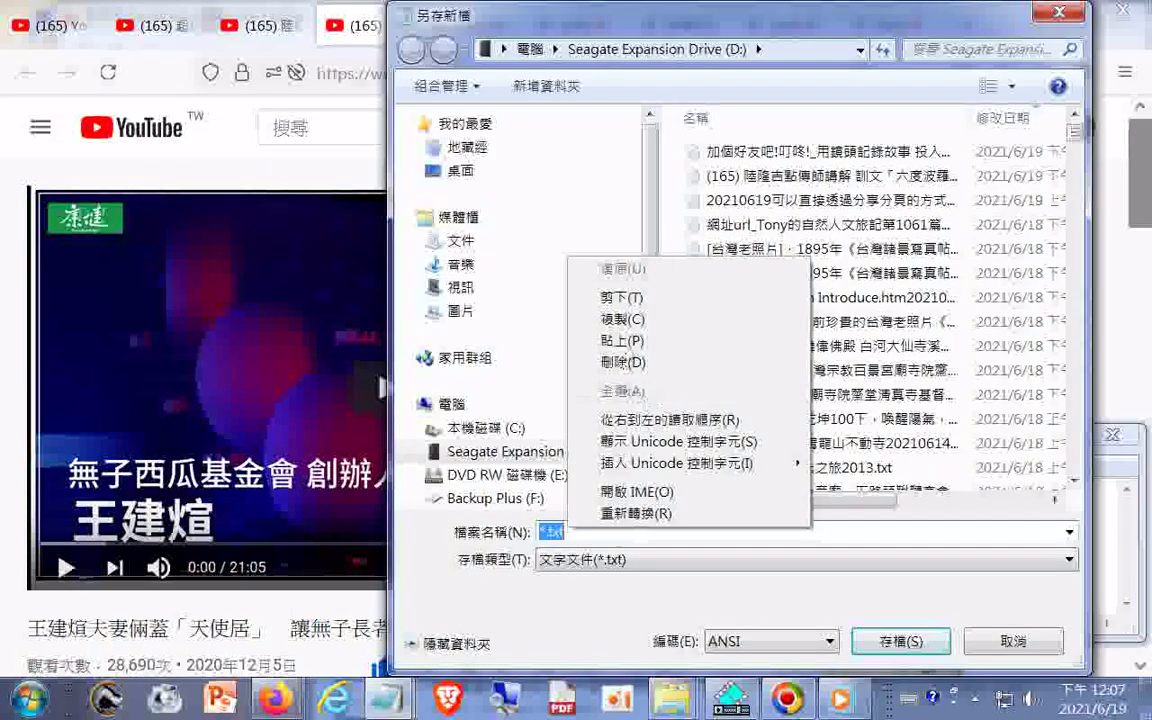
left_click(612, 337)
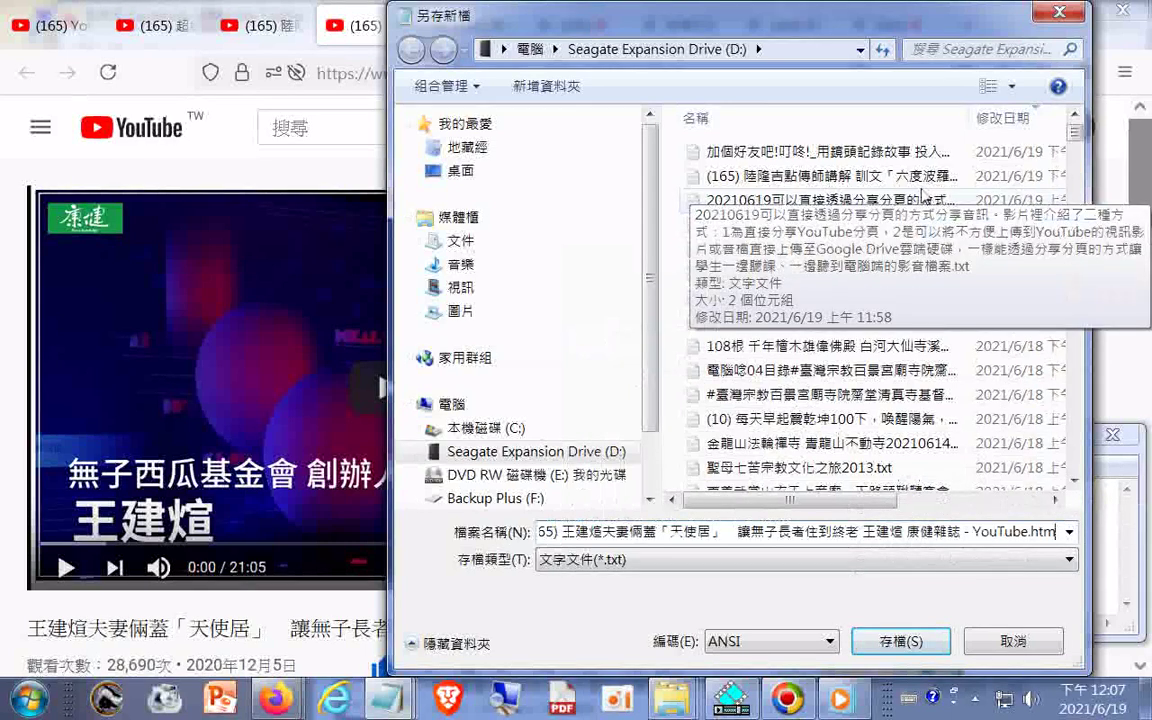
type("2020")
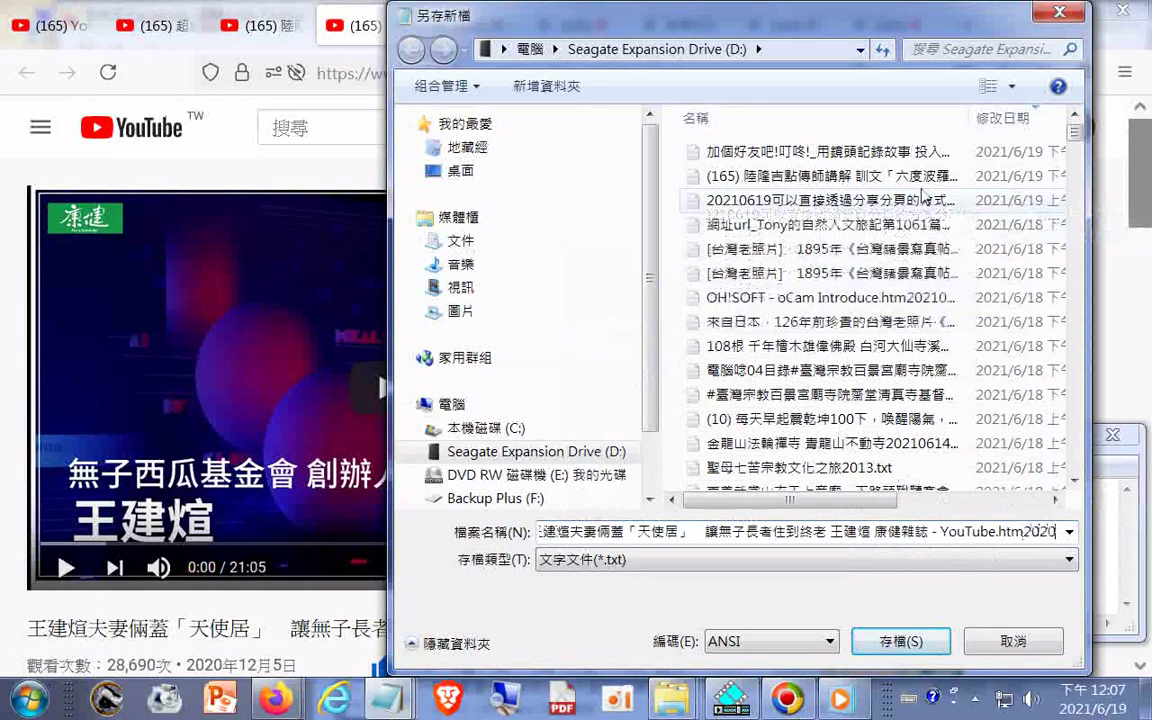
type("1205")
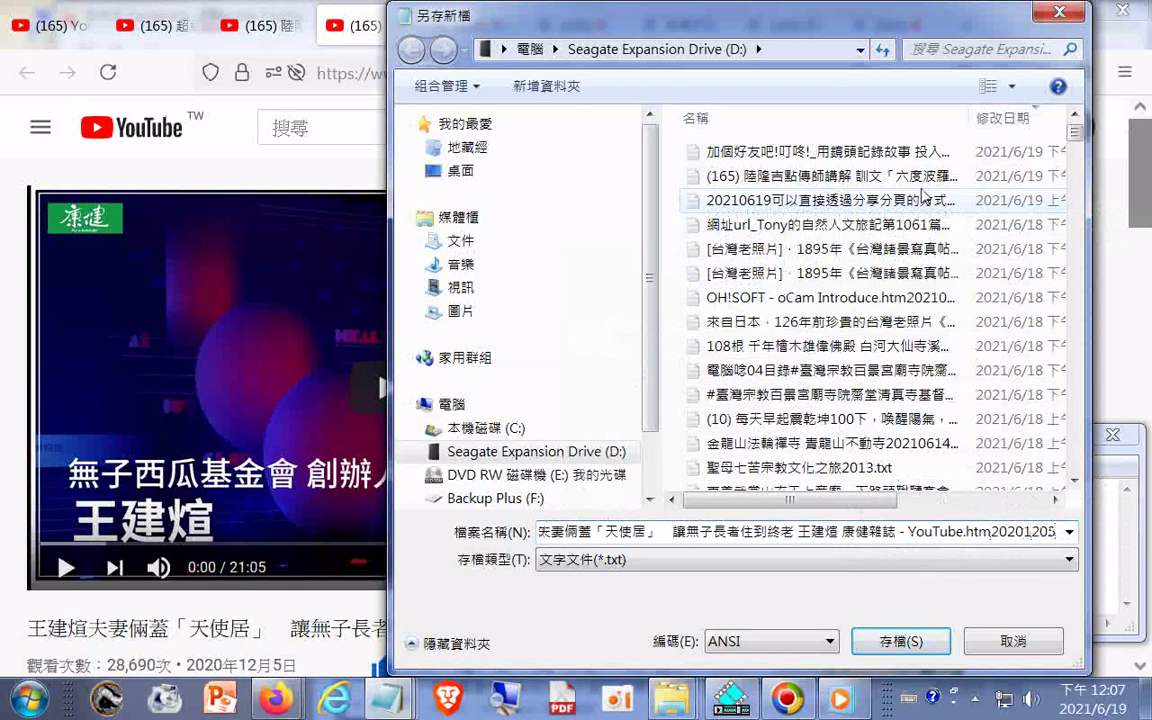
left_click(771, 641)
left_click(680, 584)
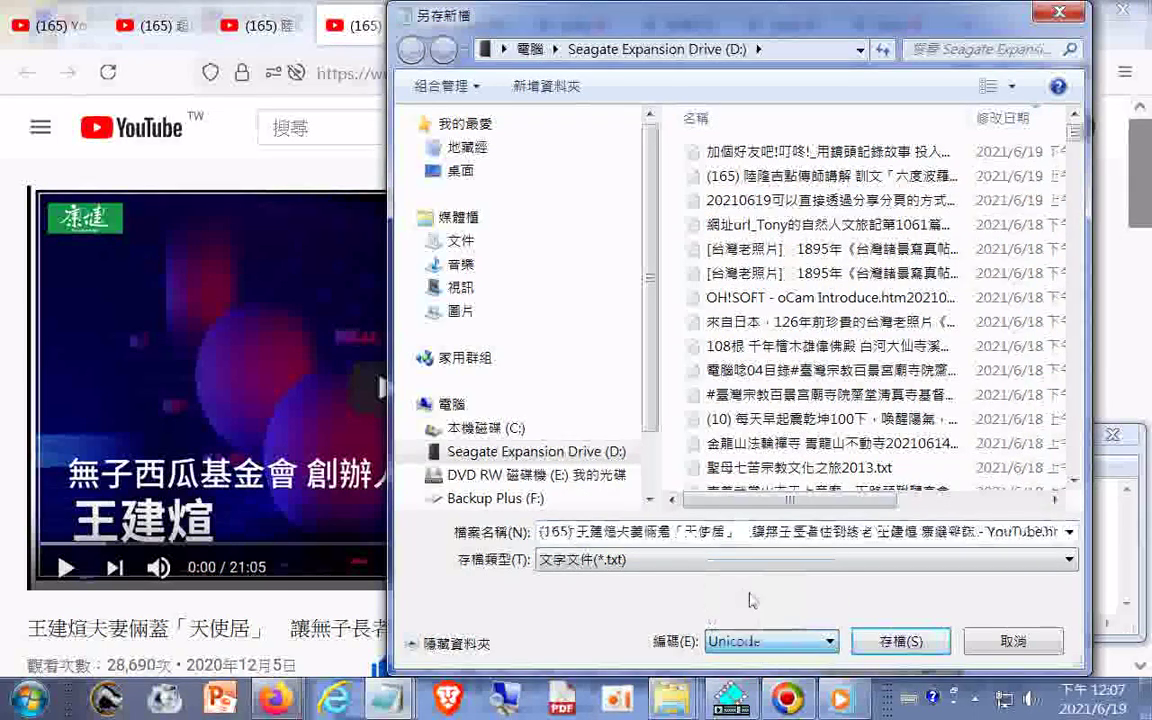
left_click(901, 641)
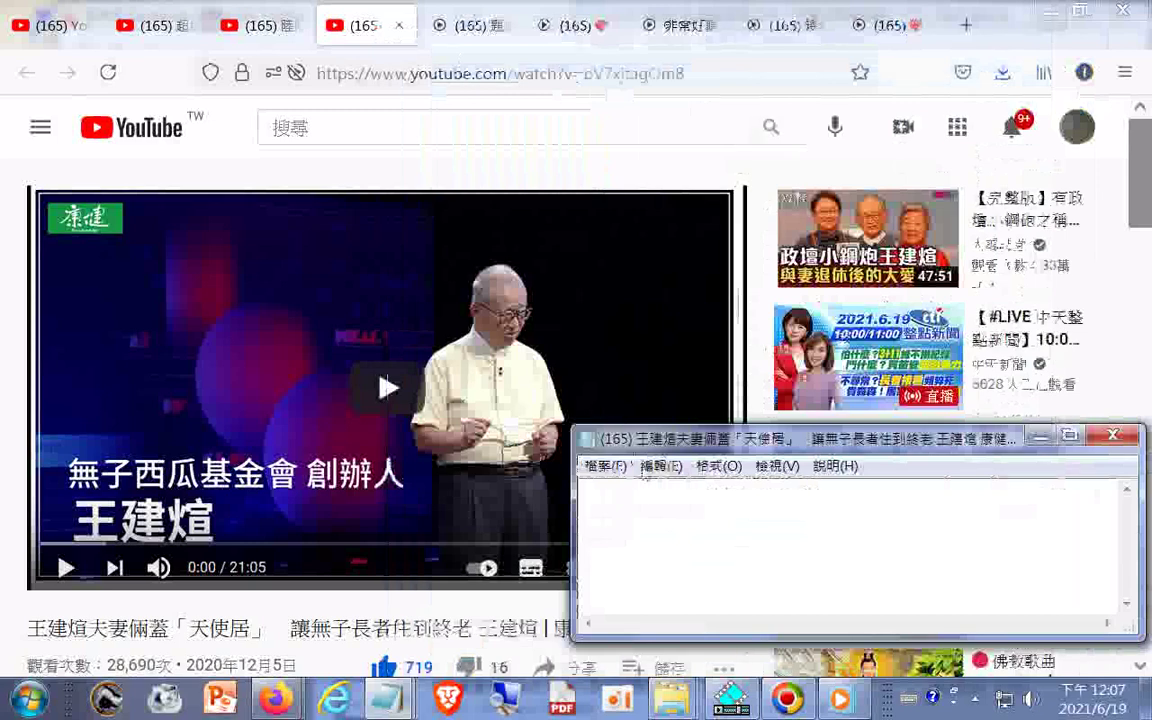
Paste the video's web address into the note and start a new line
left_click(491, 80)
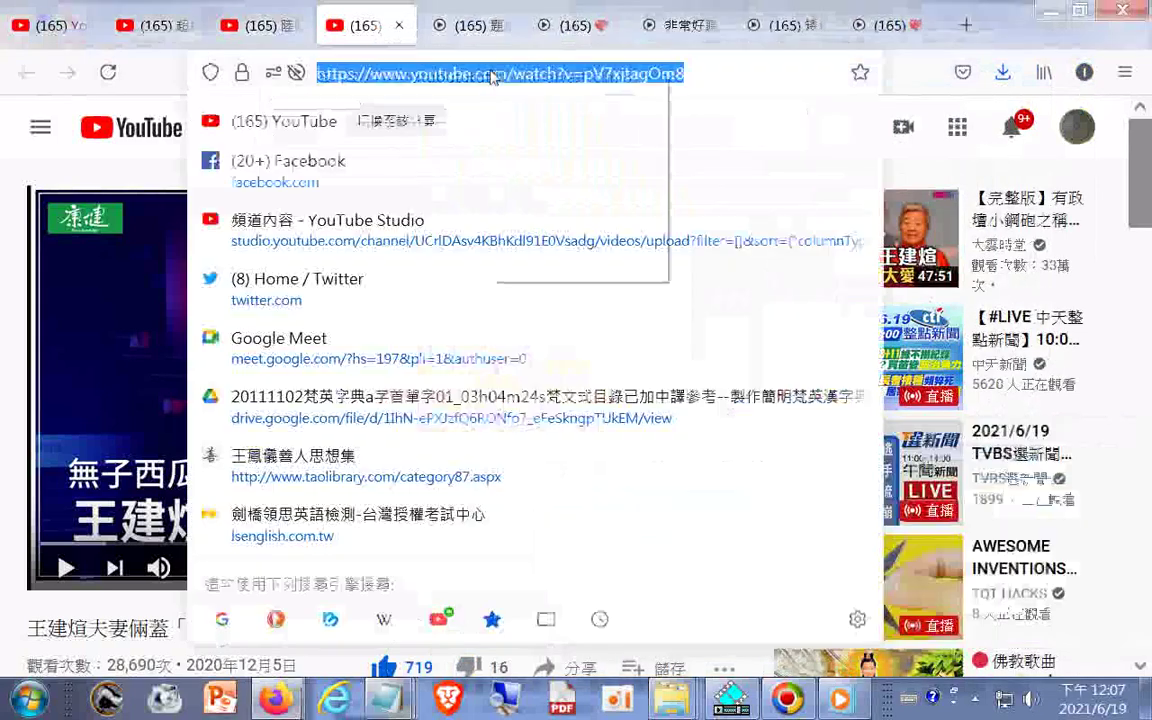
right_click(518, 78)
left_click(540, 149)
left_click(403, 707)
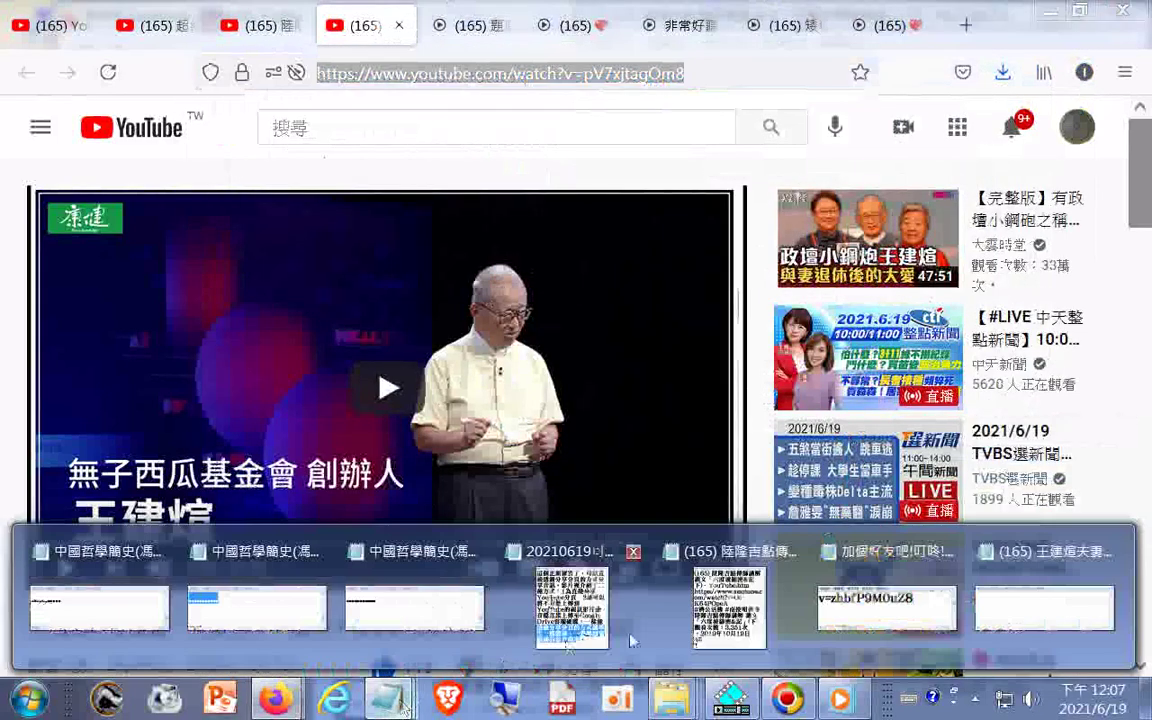
left_click(965, 610)
right_click(663, 514)
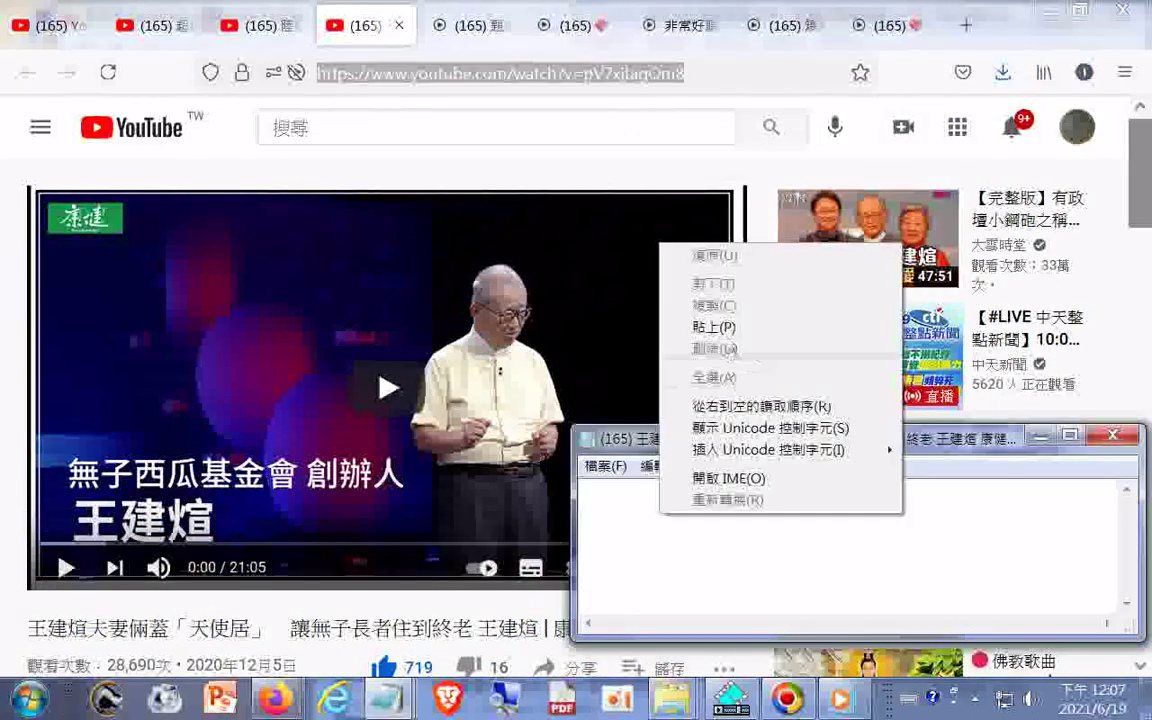
left_click(728, 326)
key("Return")
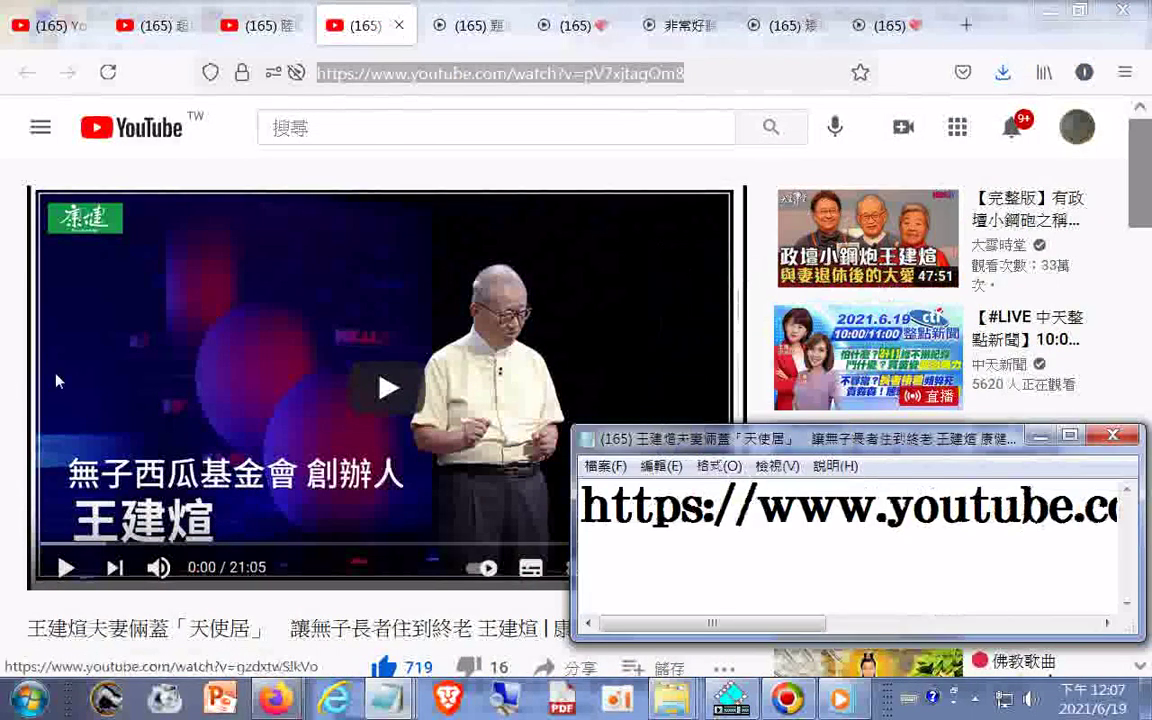
Expand the video description and copy everything from the title through the FB link
key("alt+Tab")
scroll(160, 330, "down", 5)
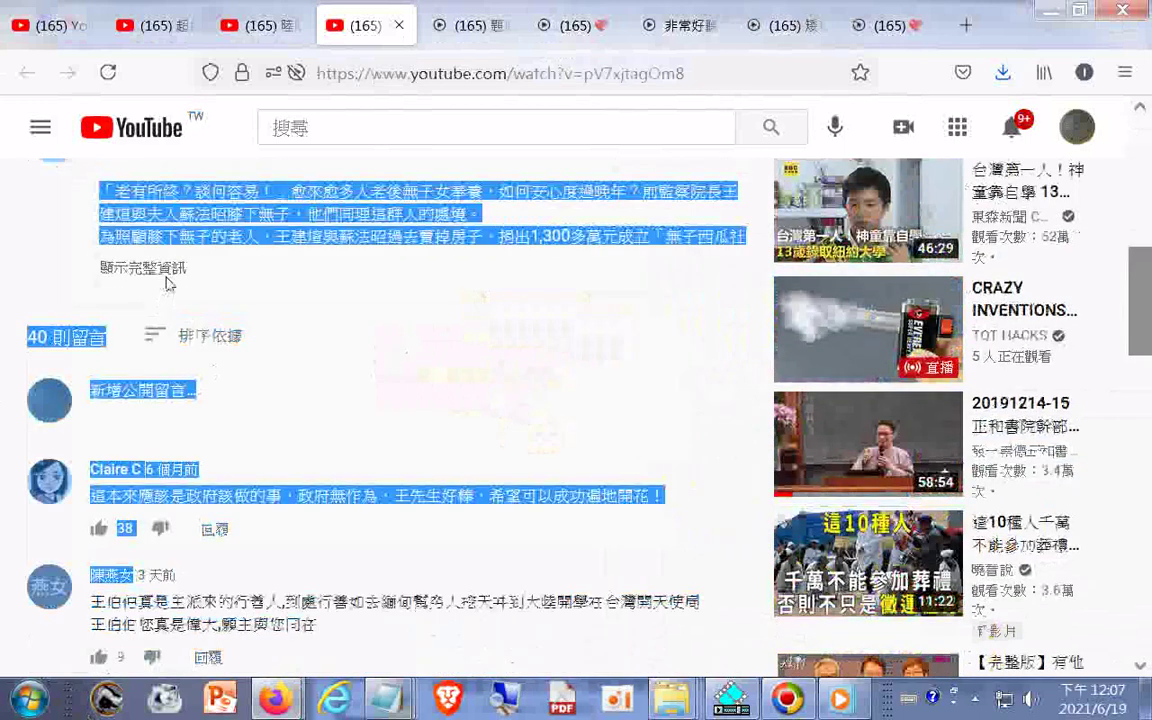
left_click(145, 264)
scroll(210, 300, "up", 3)
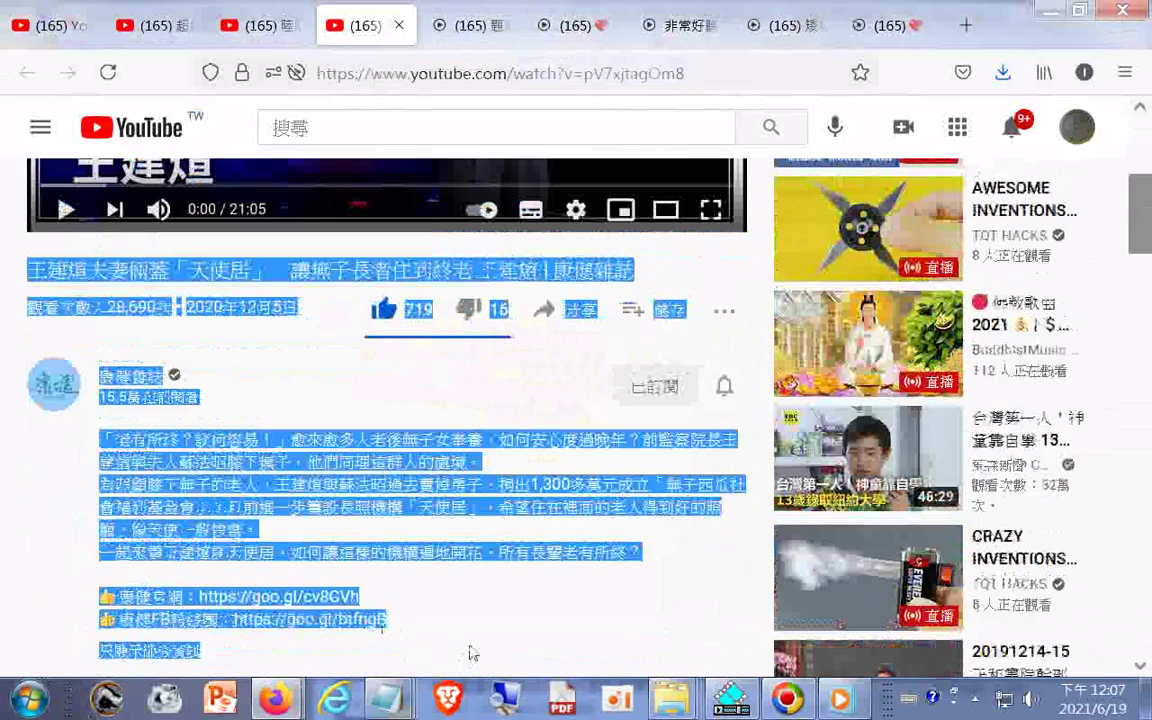
left_click_drag(472, 653, 430, 634)
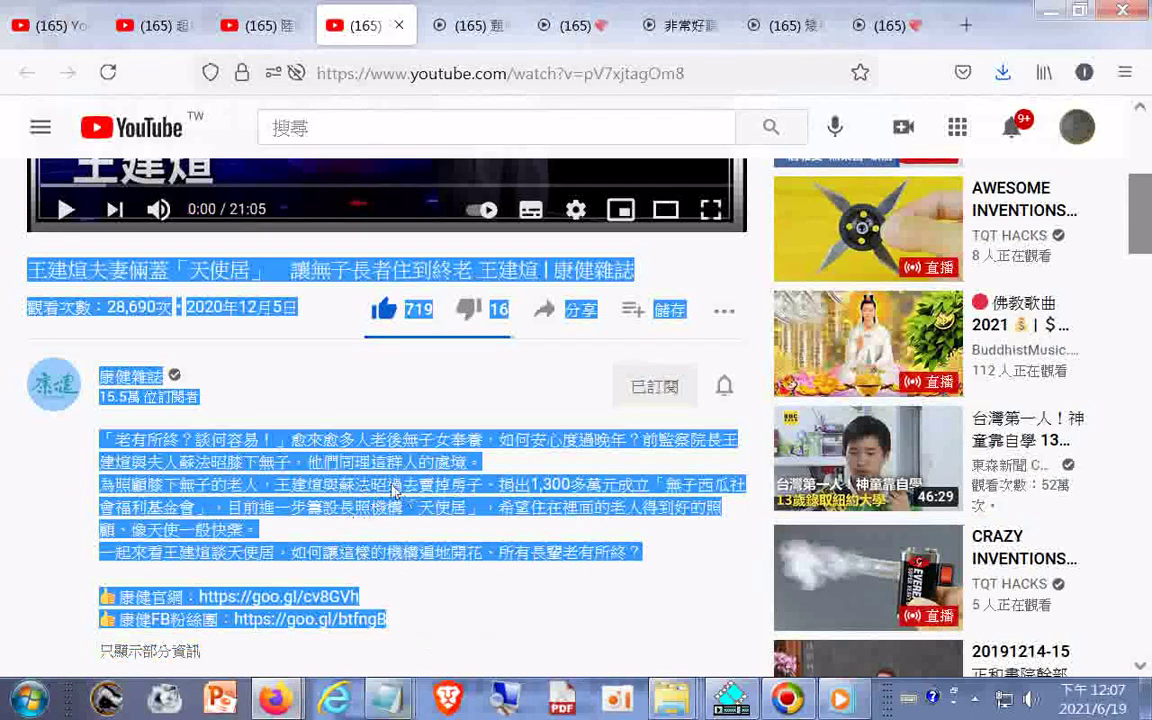
right_click(395, 492)
left_click(447, 257)
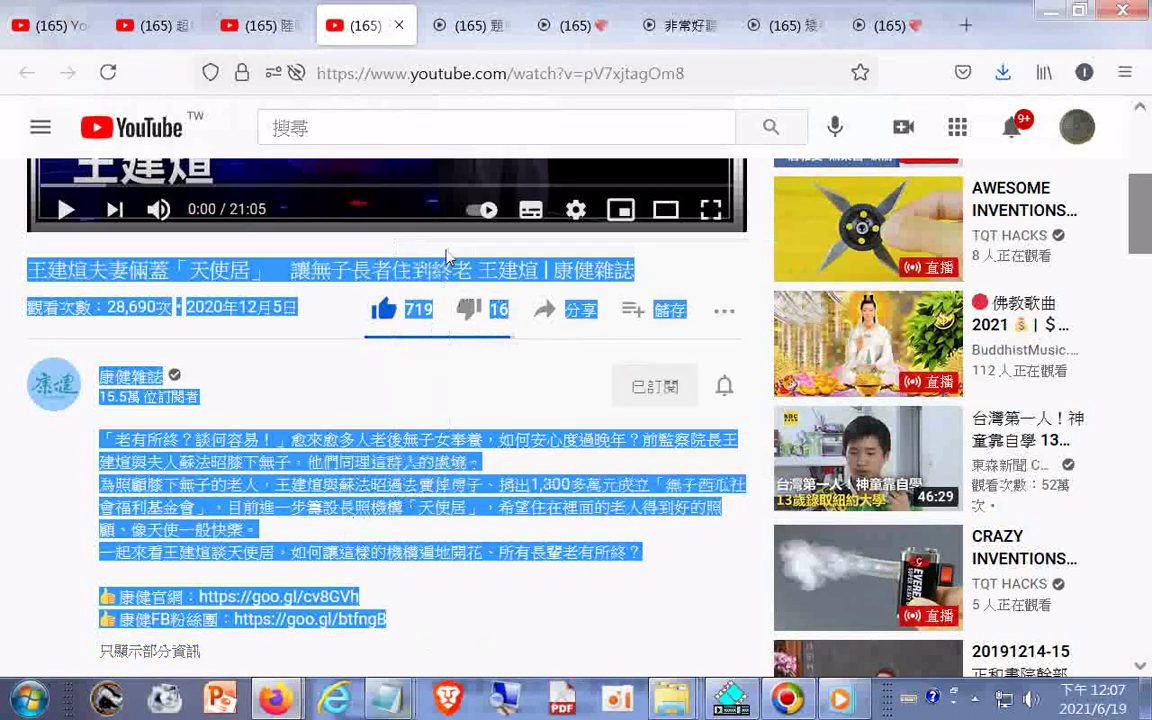
Paste the title, 28,690 views, 2020年12月5日 date and description into the note, then return to Firefox
left_click(405, 703)
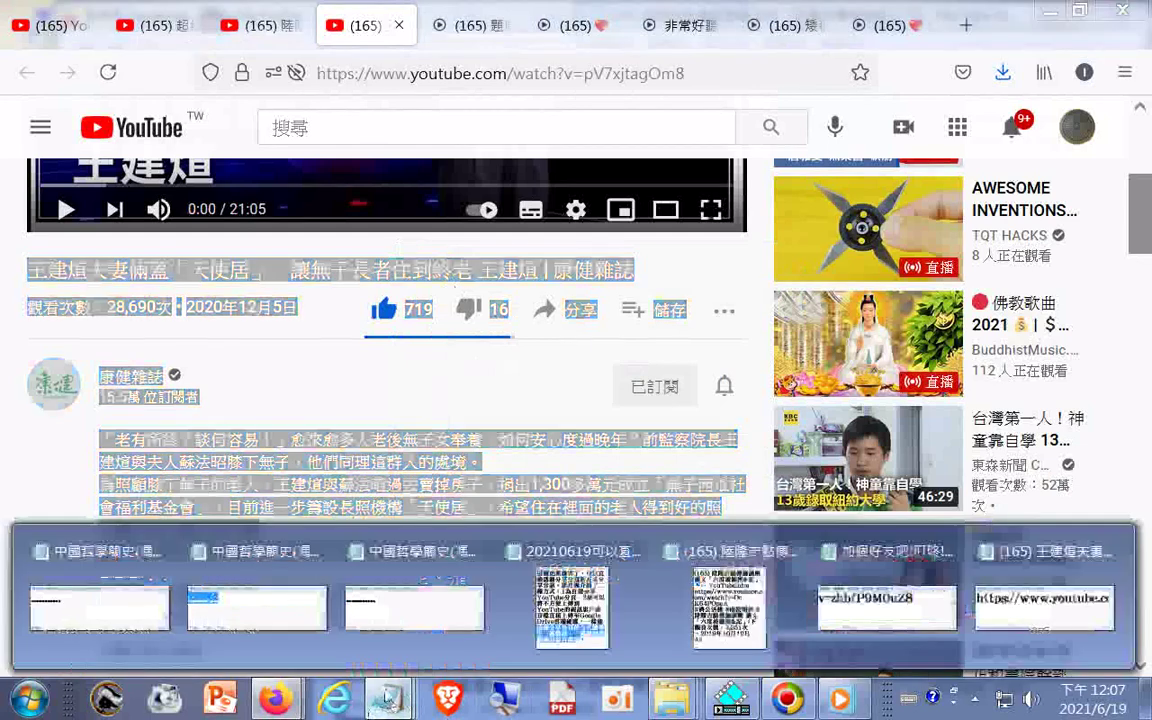
left_click(948, 650)
right_click(818, 553)
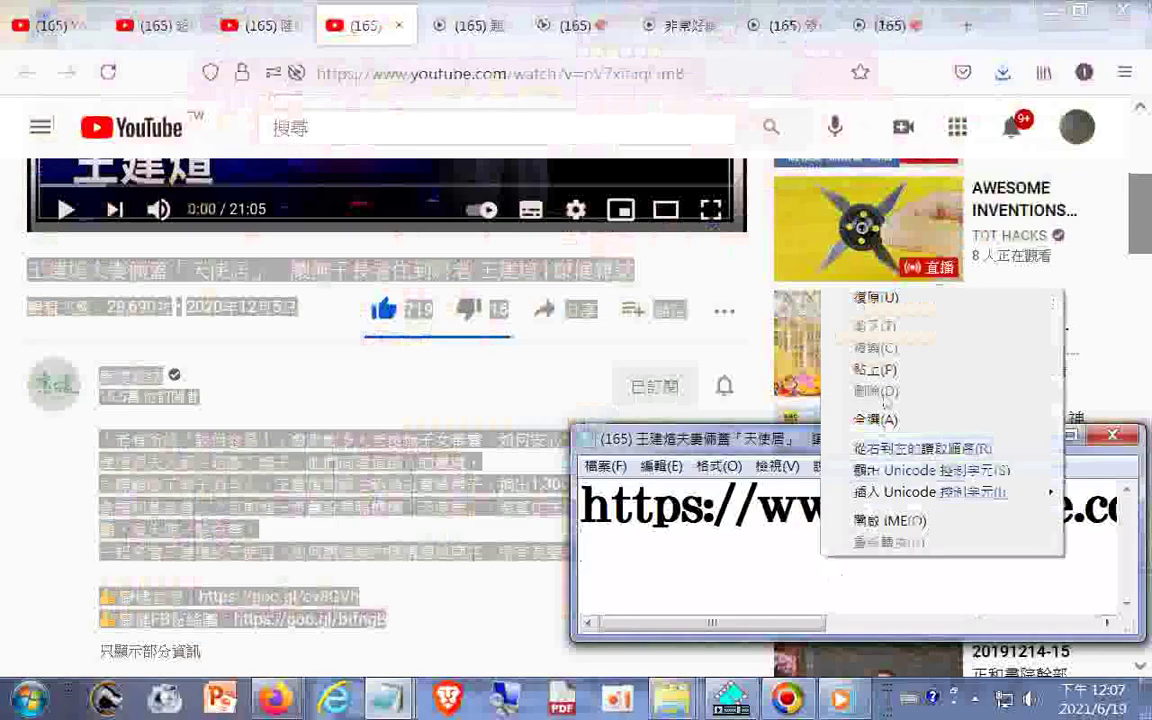
left_click(887, 368)
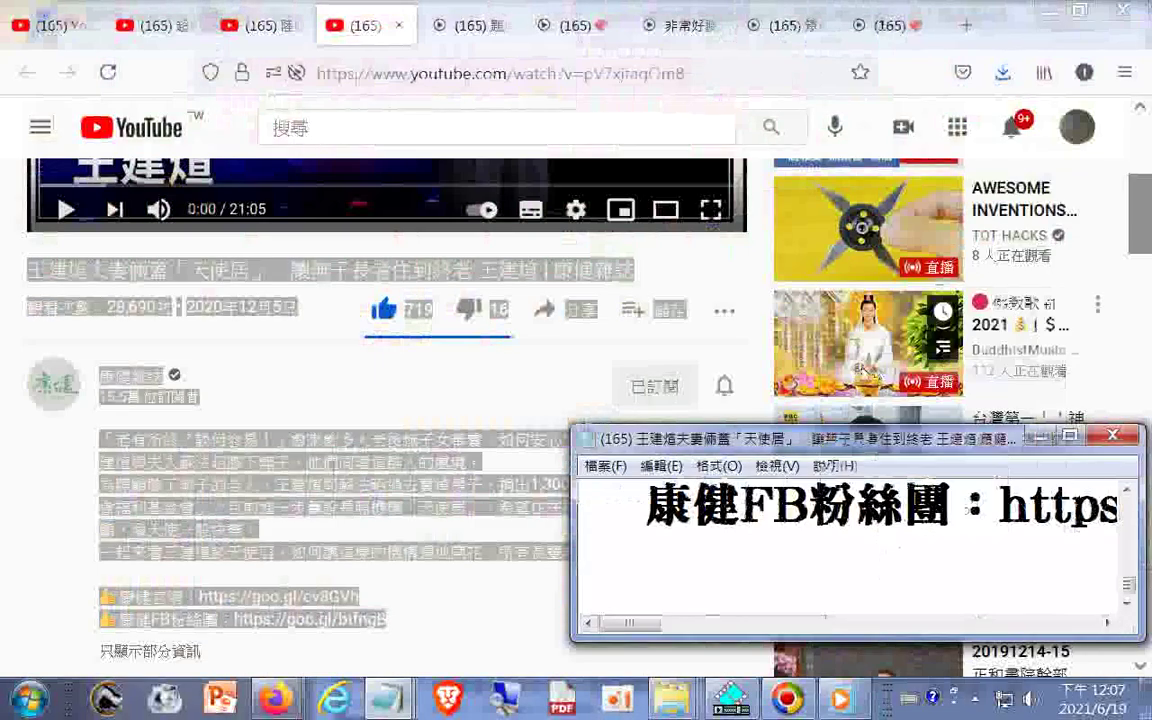
double_click(824, 433)
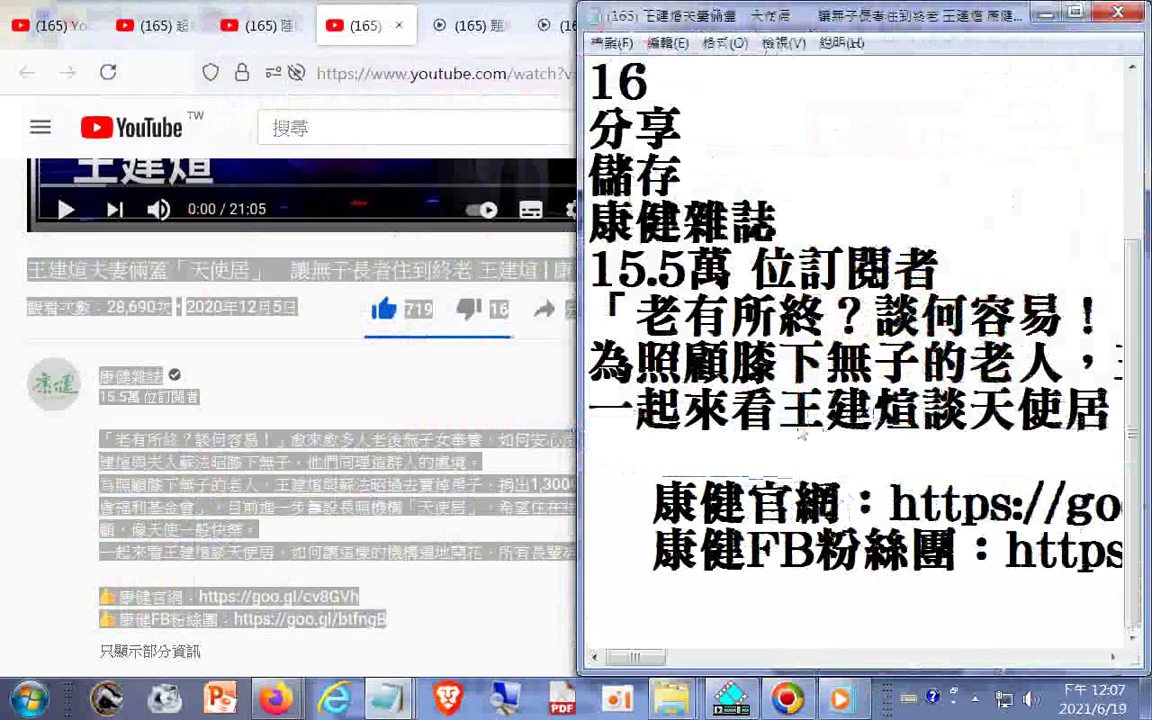
scroll(14, 395, "up", 2)
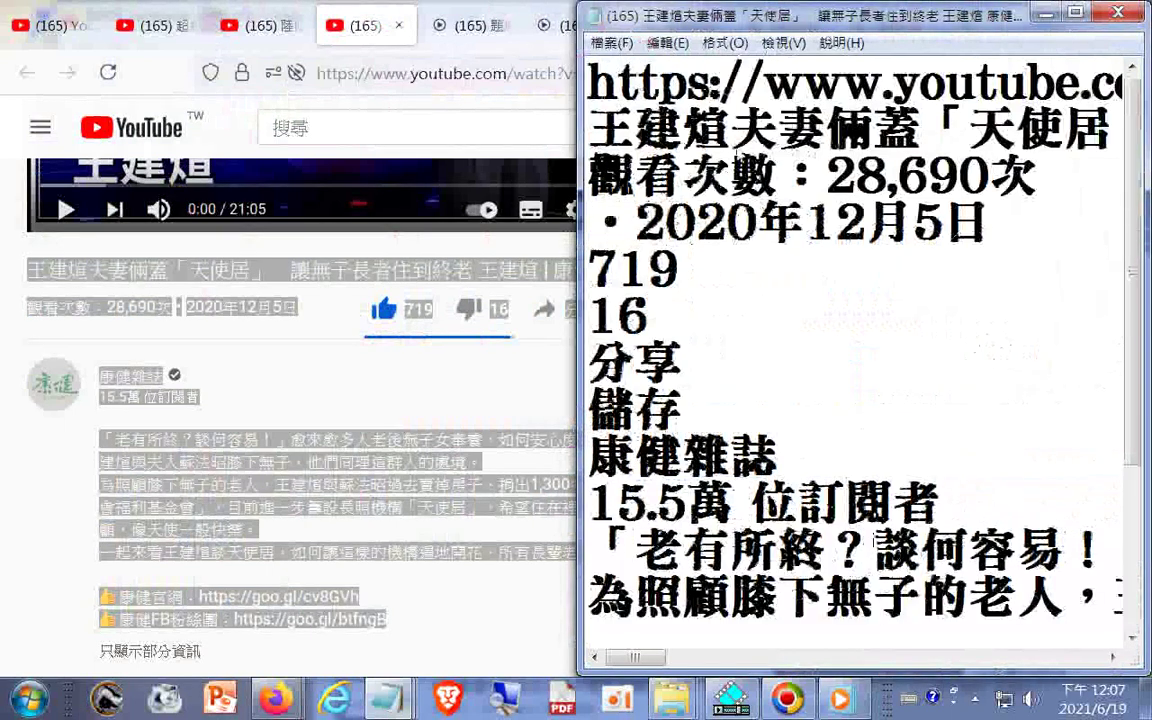
key("alt+Tab")
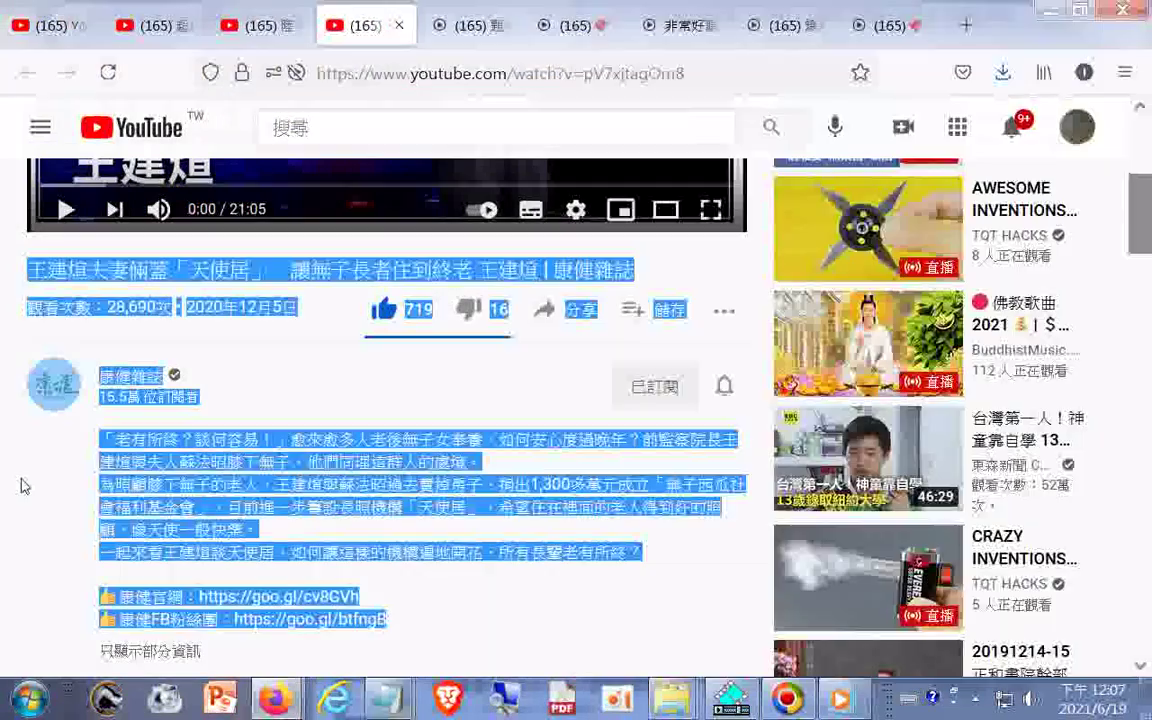
scroll(14, 500, "up", 4)
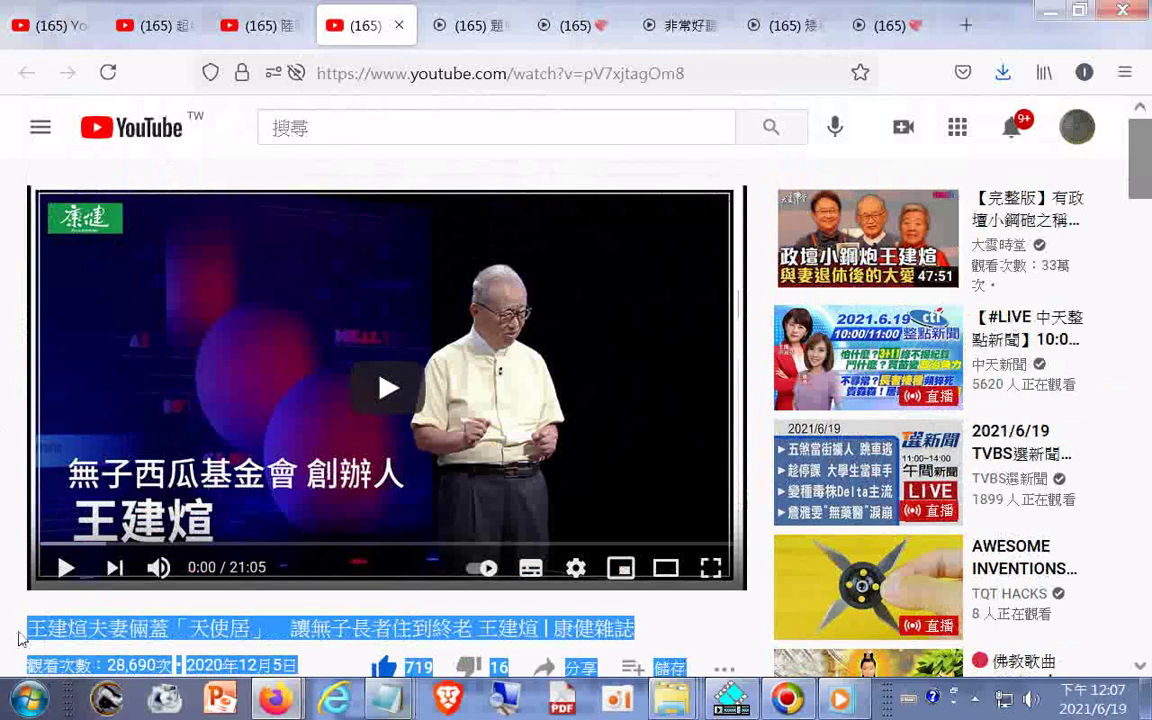
Download a Save visible screenshot of the video page's title and description area
scroll(19, 638, "down", 1)
scroll(20, 638, "down", 3)
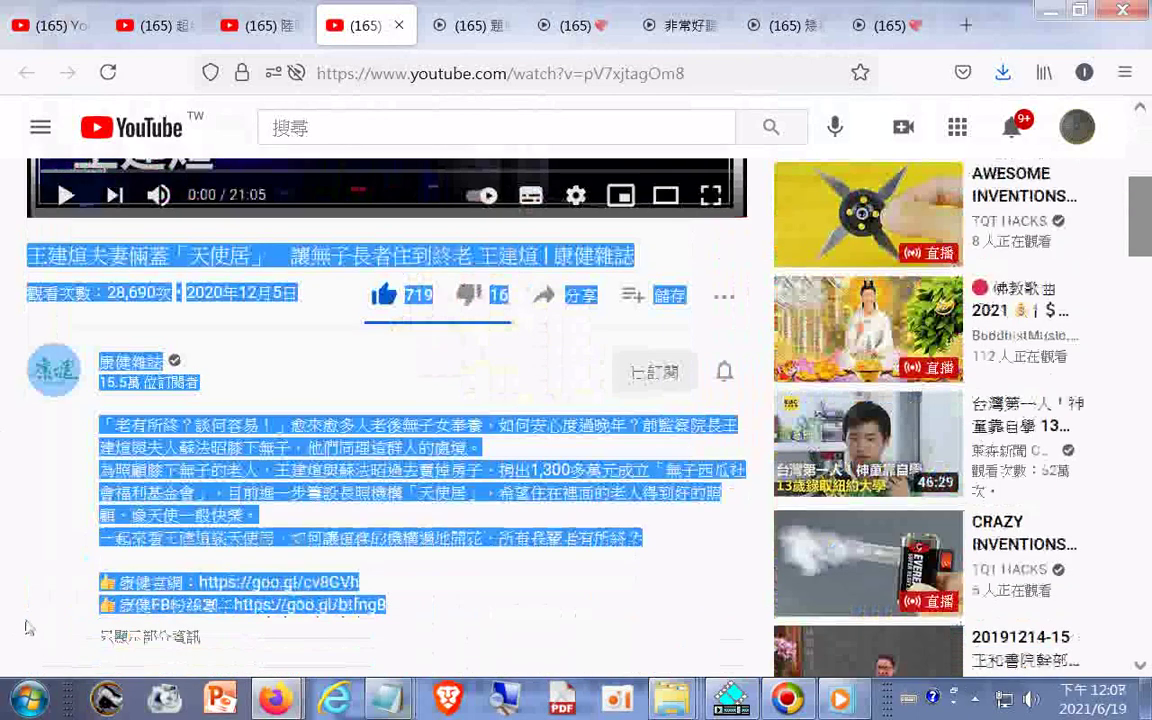
left_click(59, 600)
right_click(57, 591)
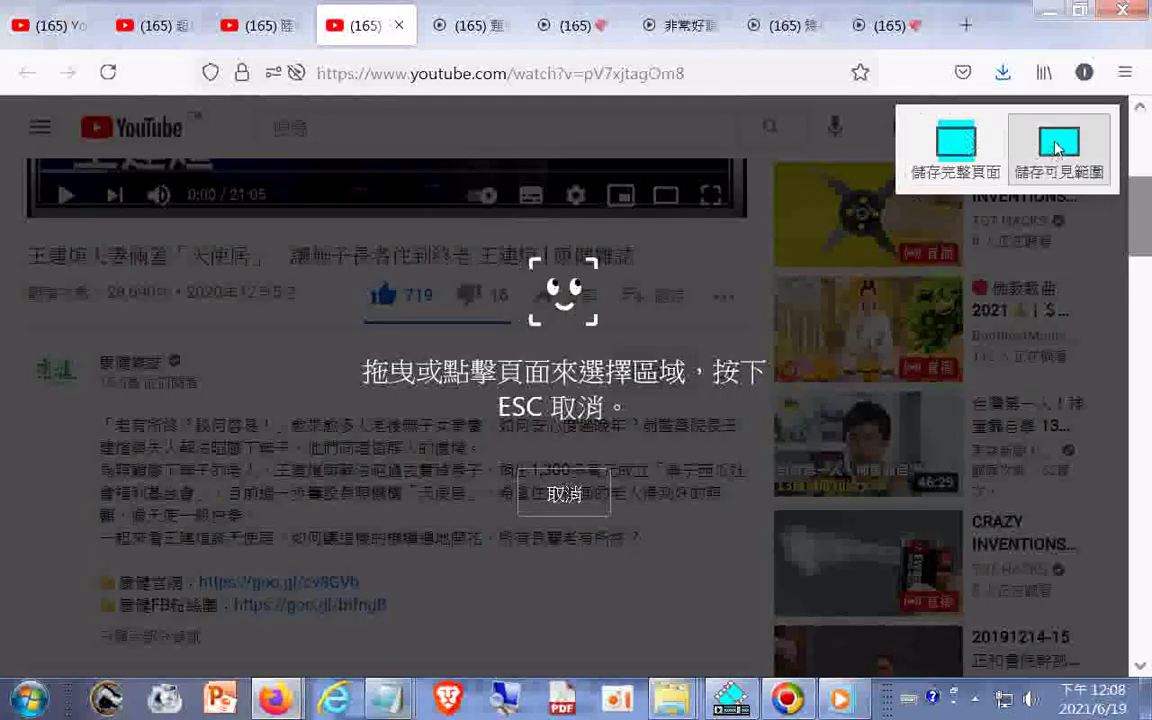
left_click(1057, 143)
left_click(960, 163)
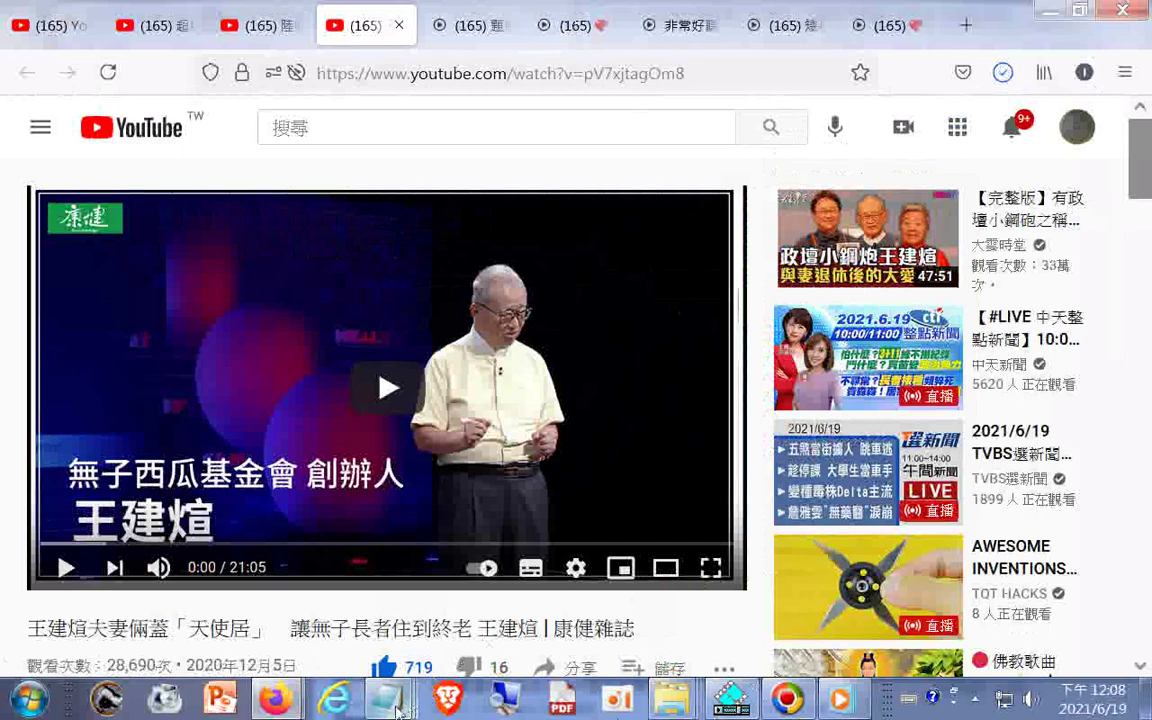
mouse_move(388, 698)
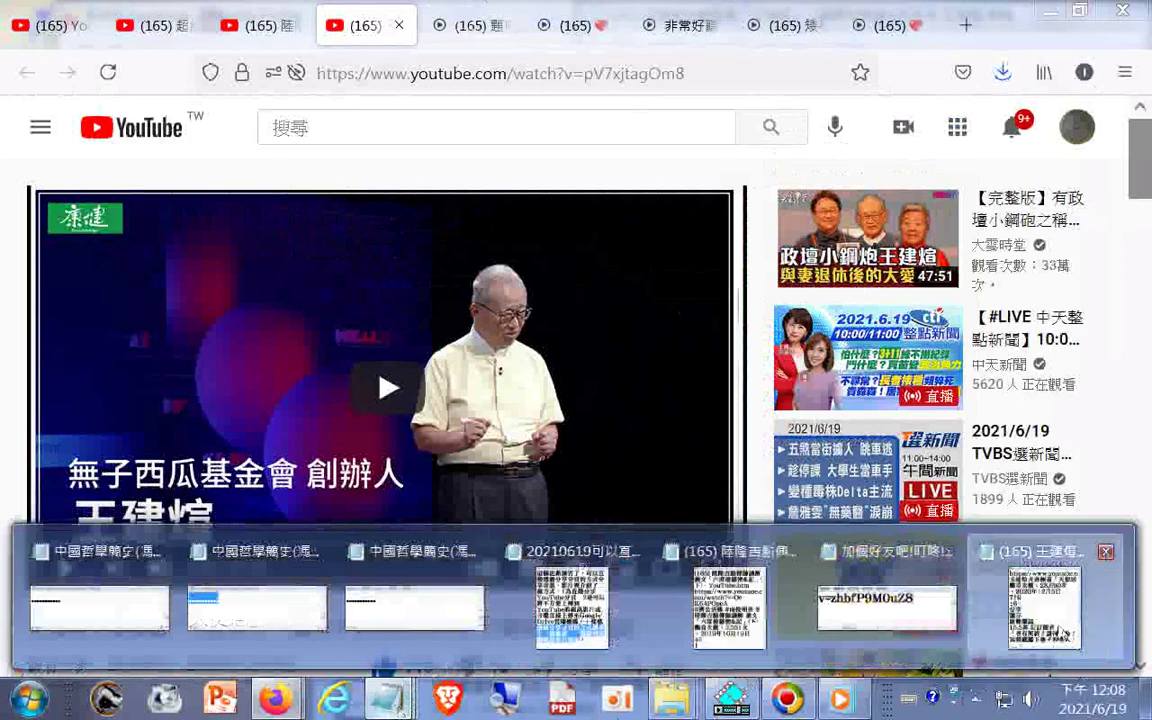
Bring the 王建煊 天使居 note forward and turn on Word Wrap
left_click(1067, 635)
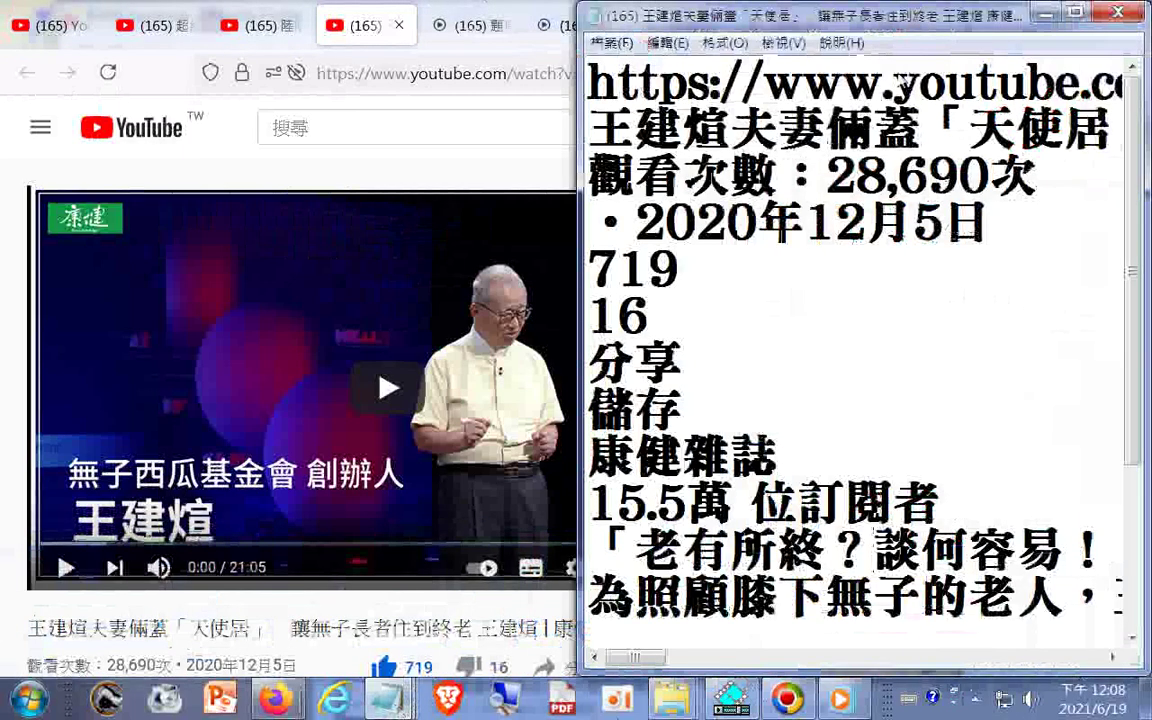
left_click(724, 43)
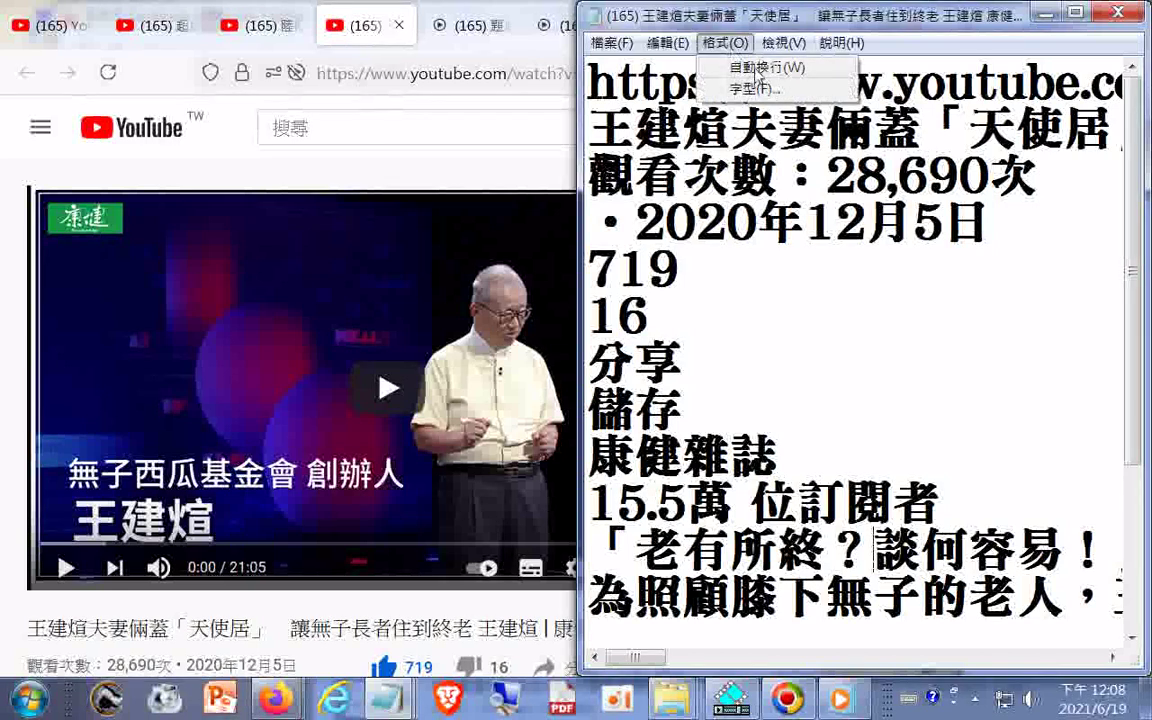
left_click(757, 68)
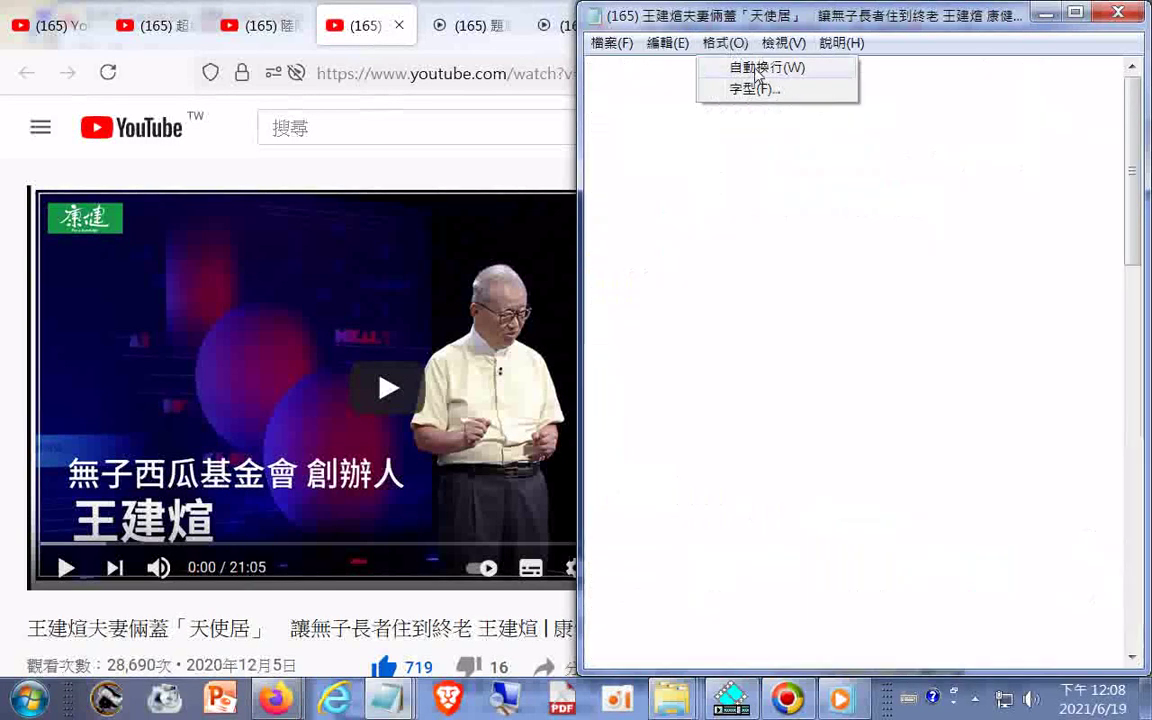
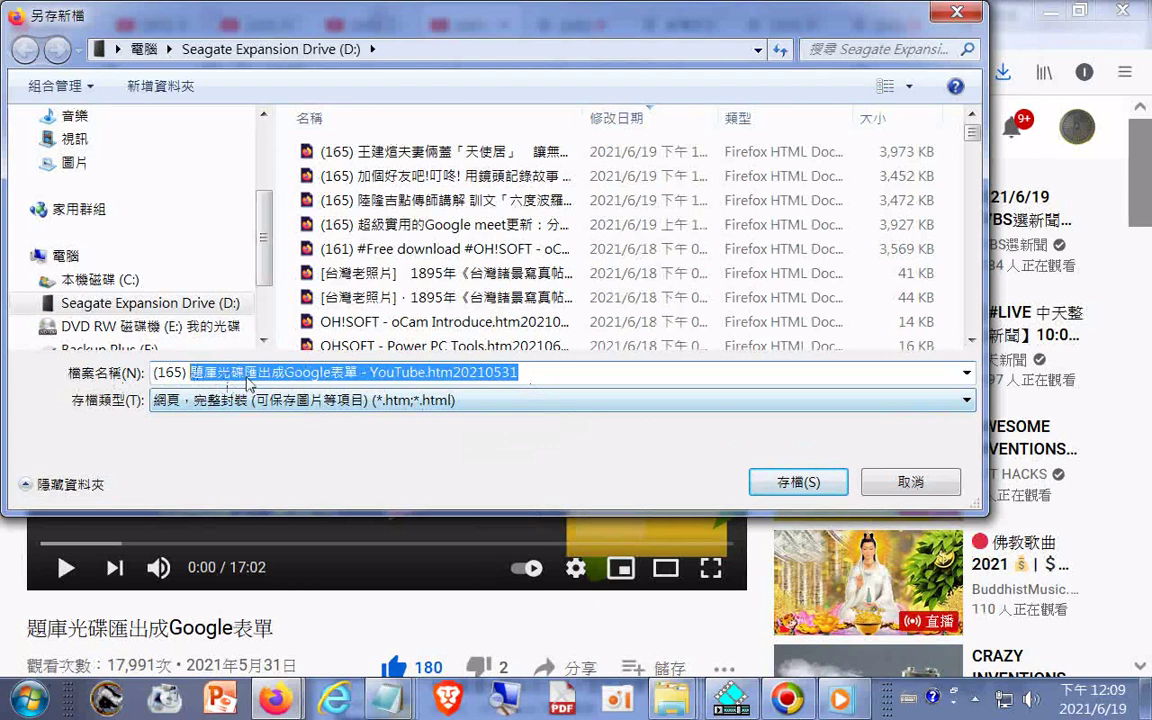
Save the YouTube video page to drive D: as 'Web Page, complete', keeping the dated file name
left_click(784, 481)
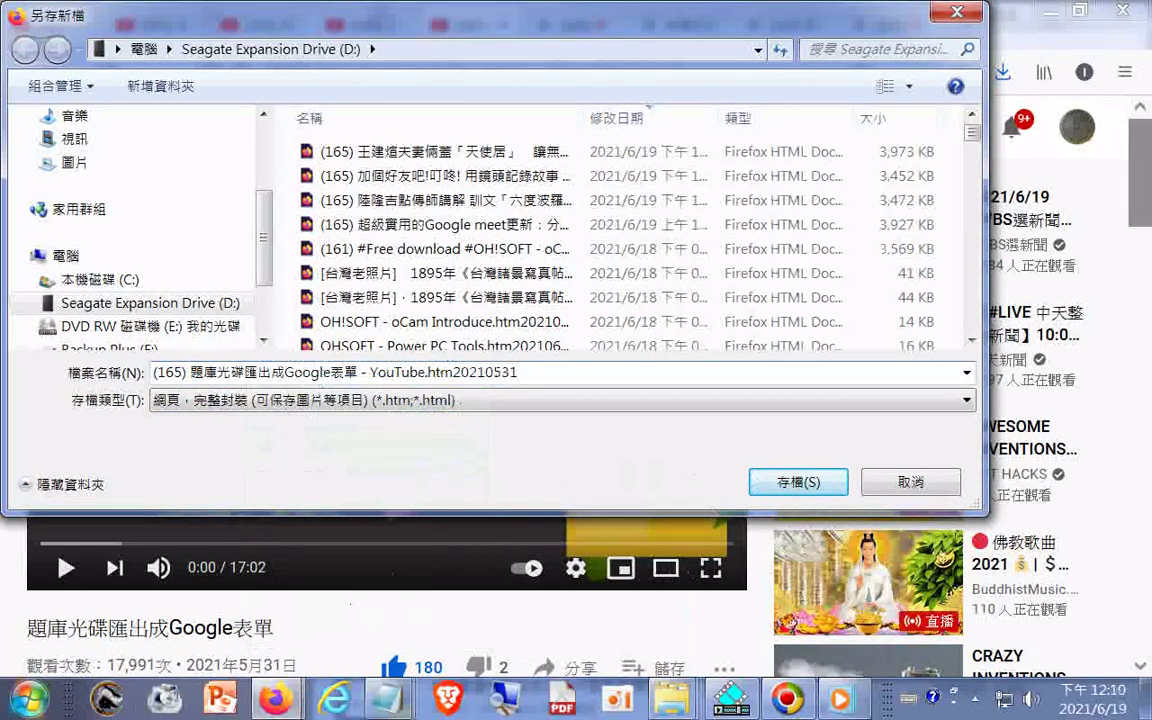
left_click(30, 697)
left_click(73, 142)
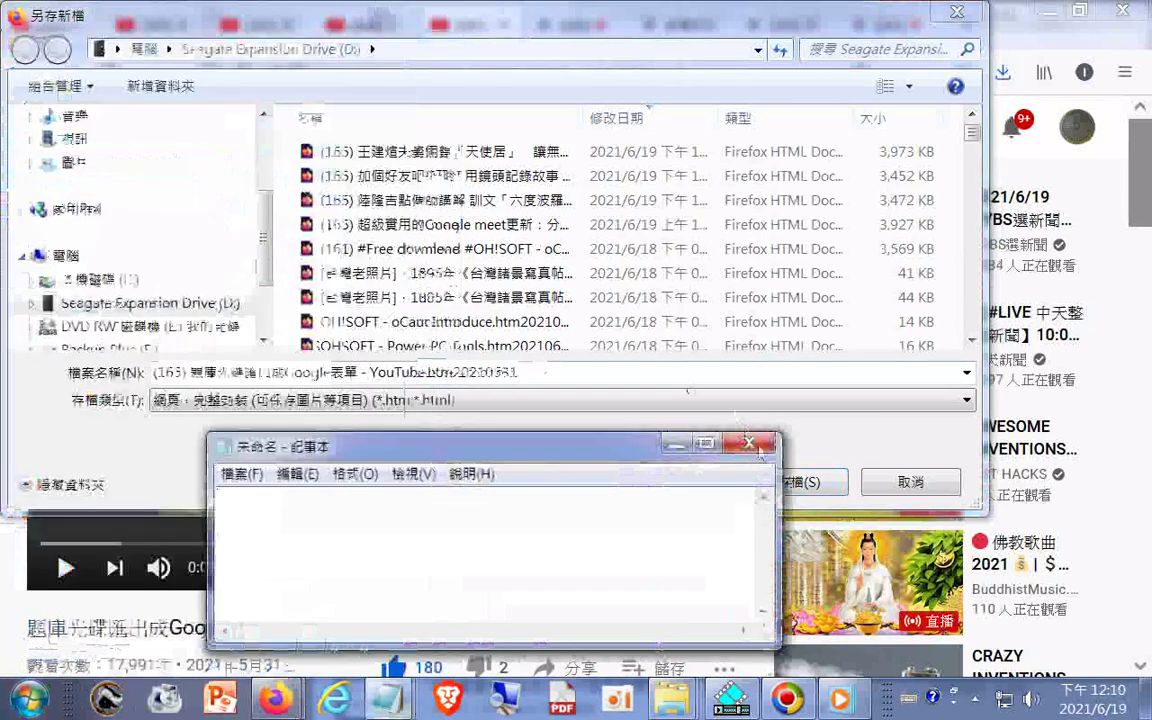
left_click(798, 482)
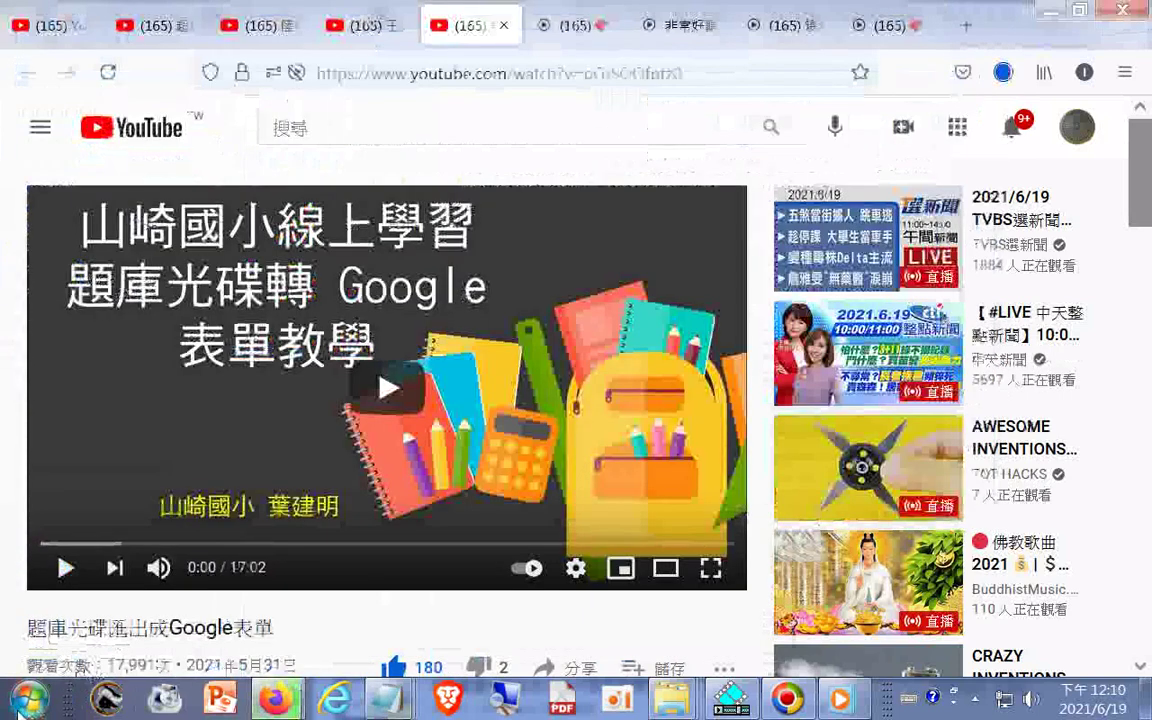
Download a screenshot of the YouTube page's visible area
right_click(287, 330)
left_click(350, 450)
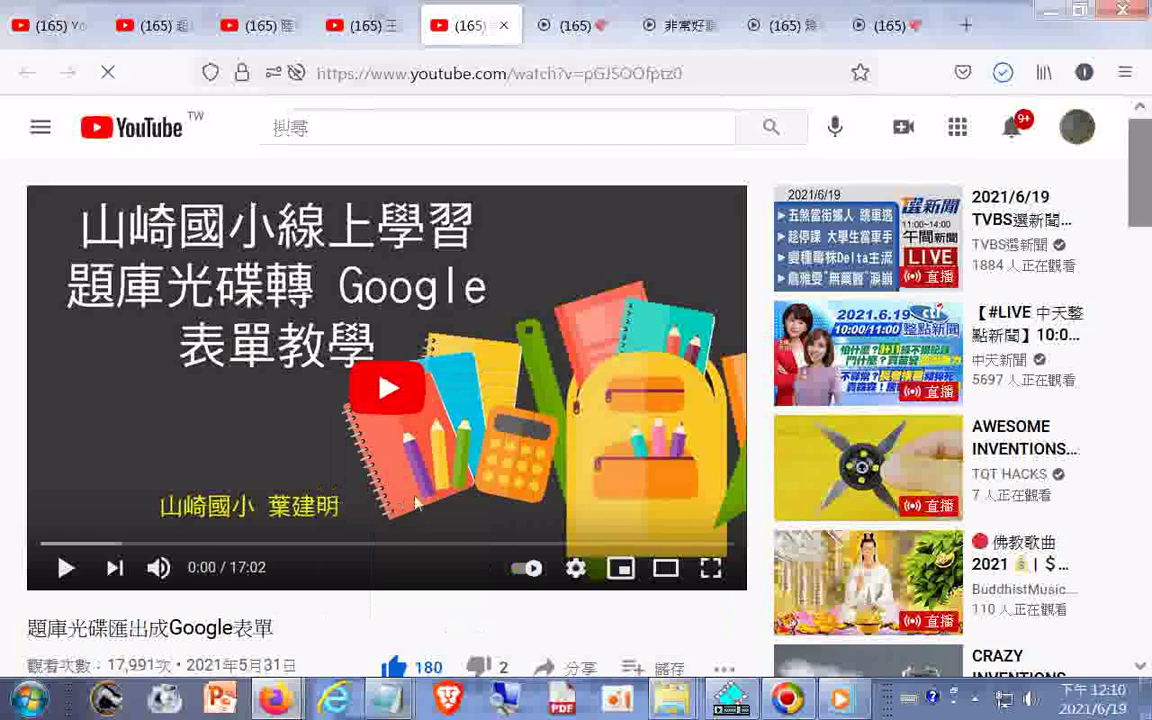
left_click(1057, 123)
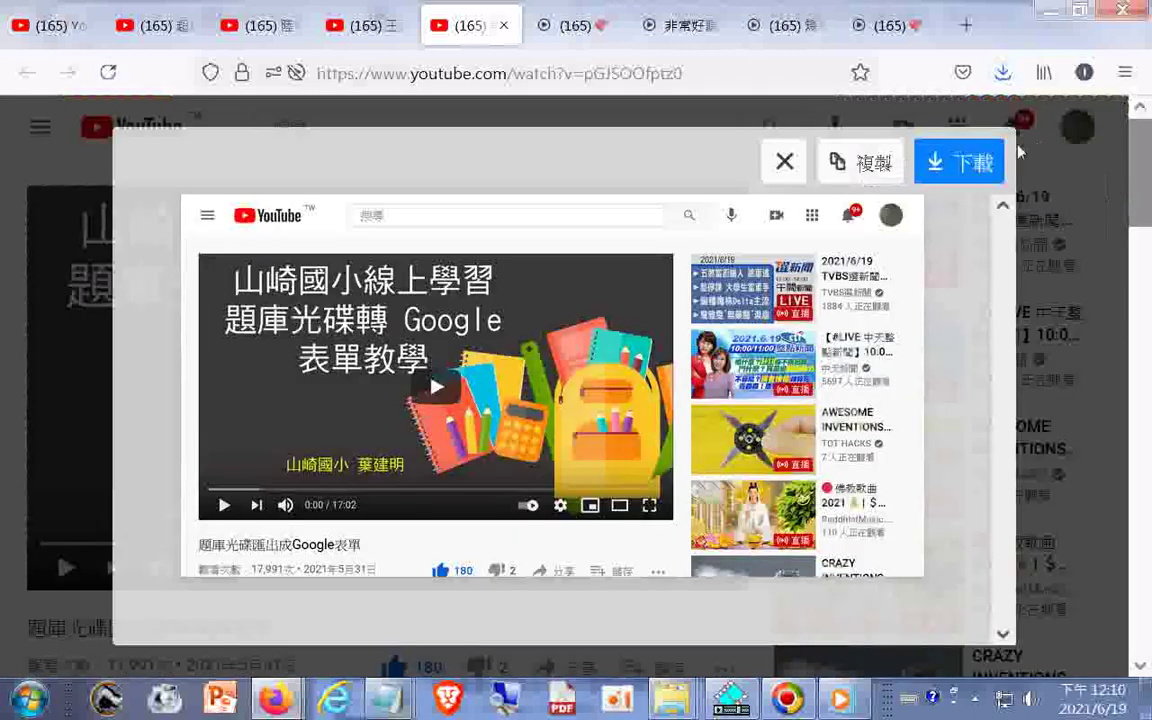
left_click(971, 165)
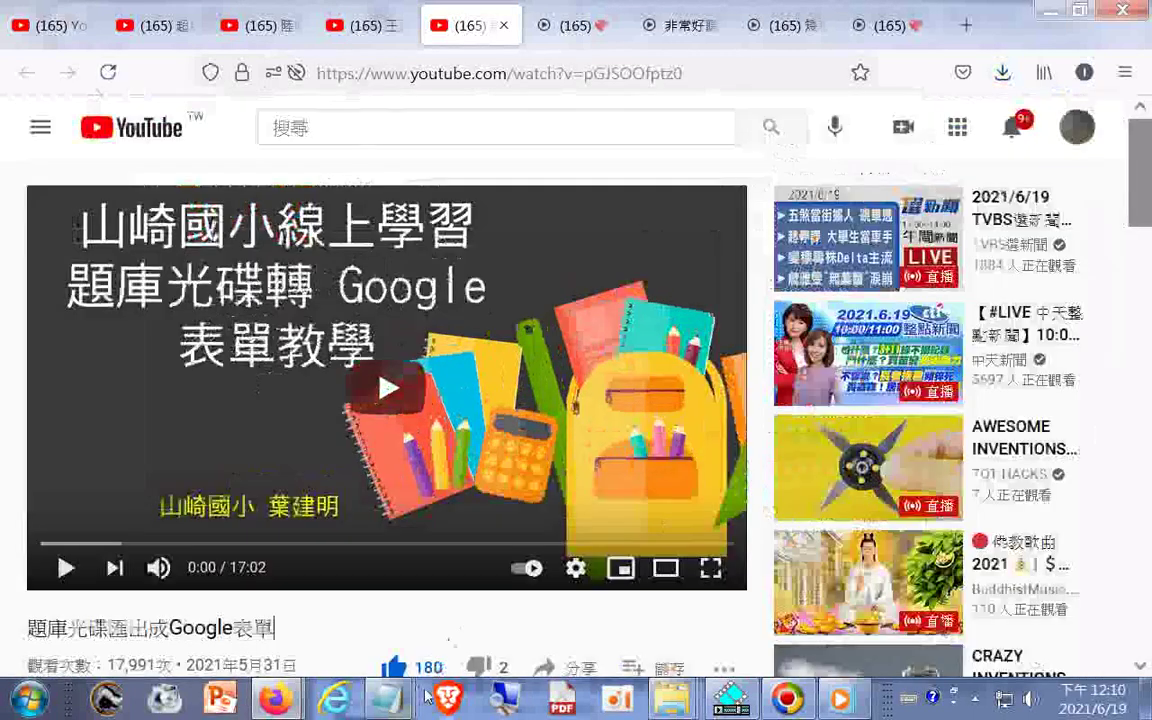
Open the n.sfs.tw reference link from the video description in a new tab
right_click(275, 699)
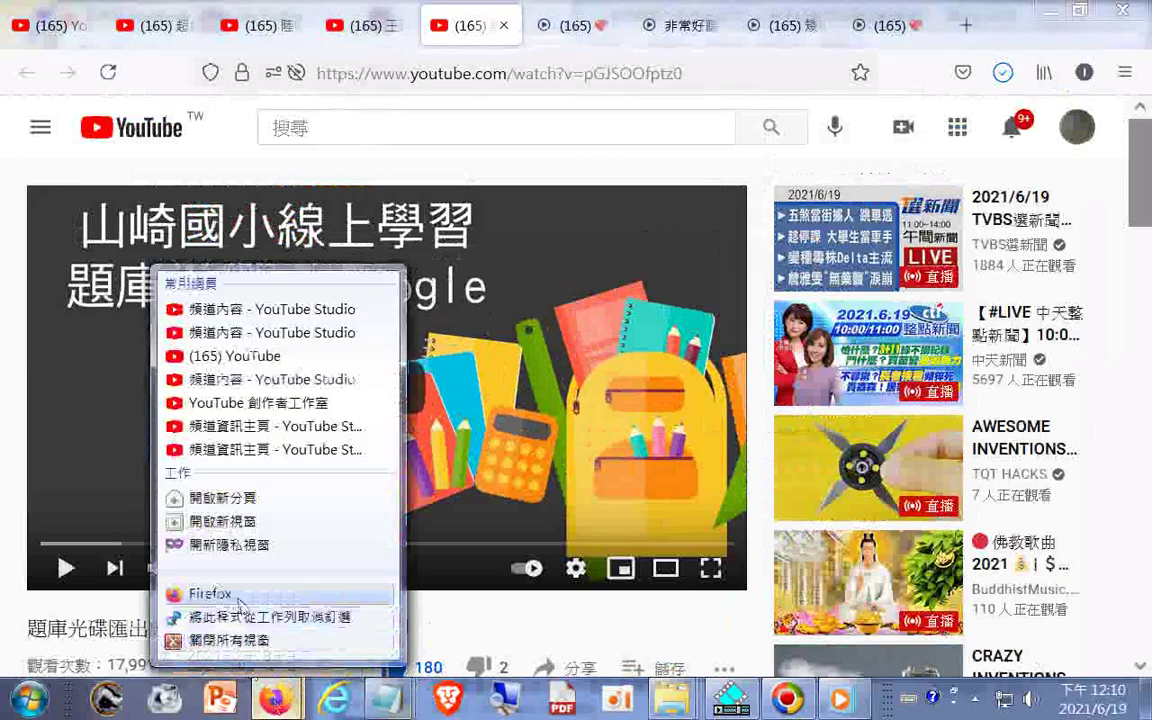
left_click(512, 618)
scroll(515, 617, "down", 3)
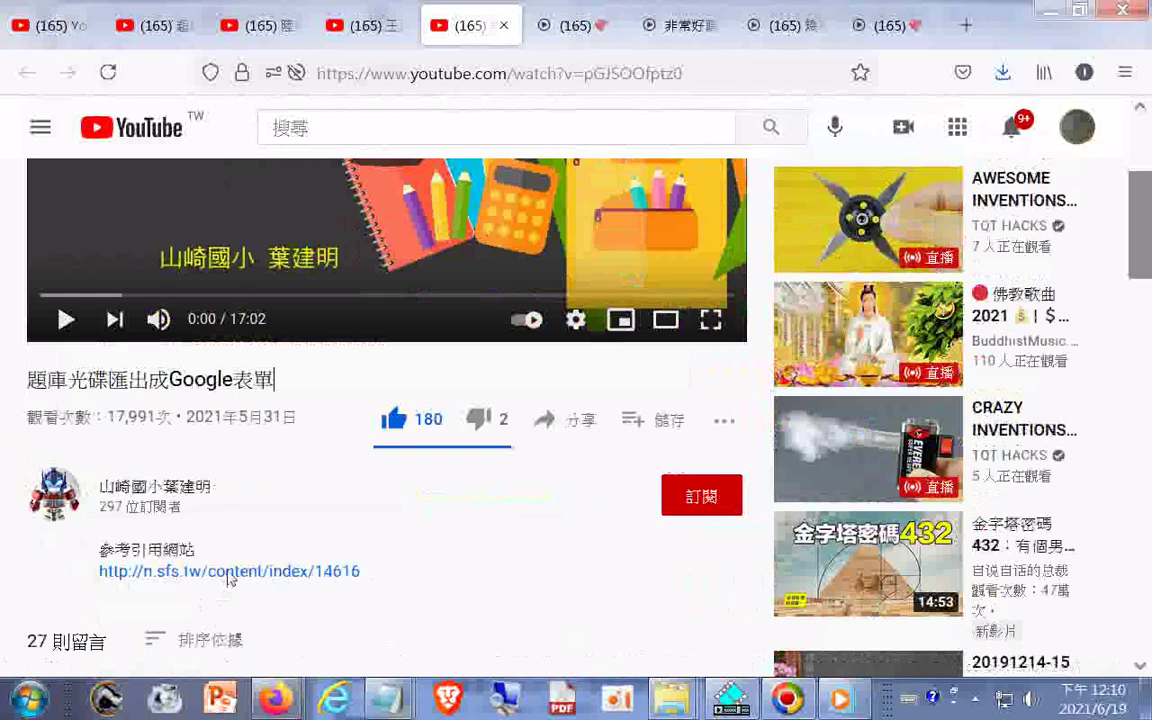
right_click(229, 579)
left_click(330, 296)
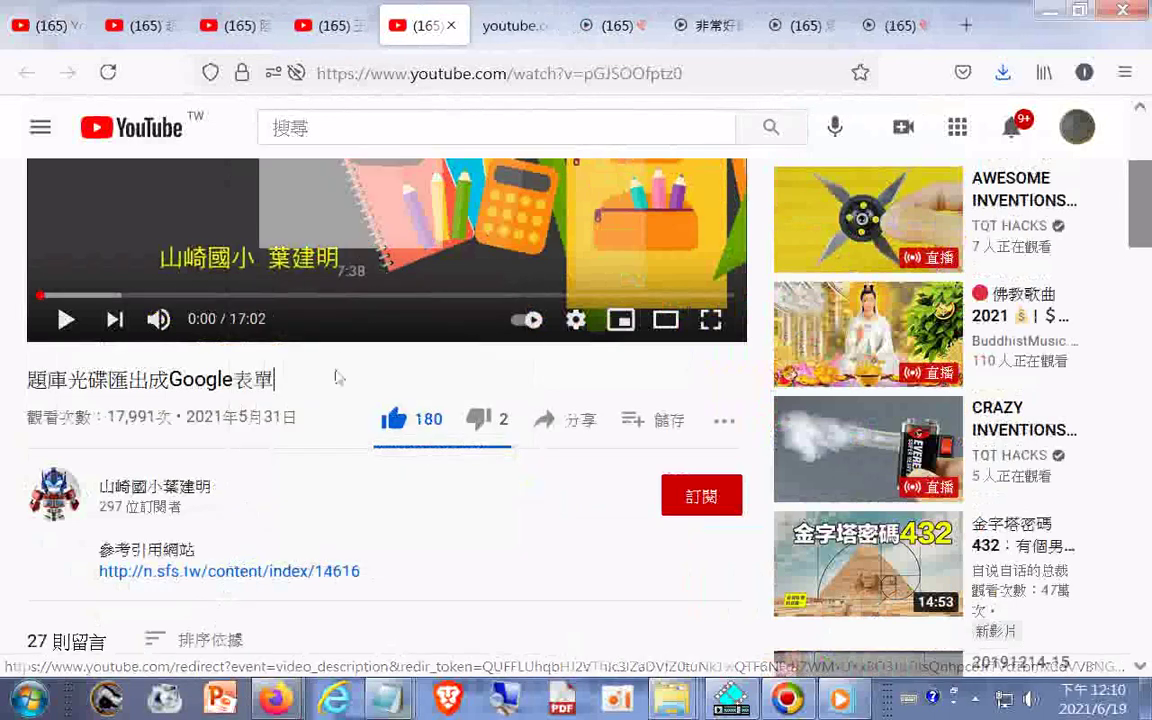
Download a second visible-area screenshot of the YouTube page
right_click(7, 589)
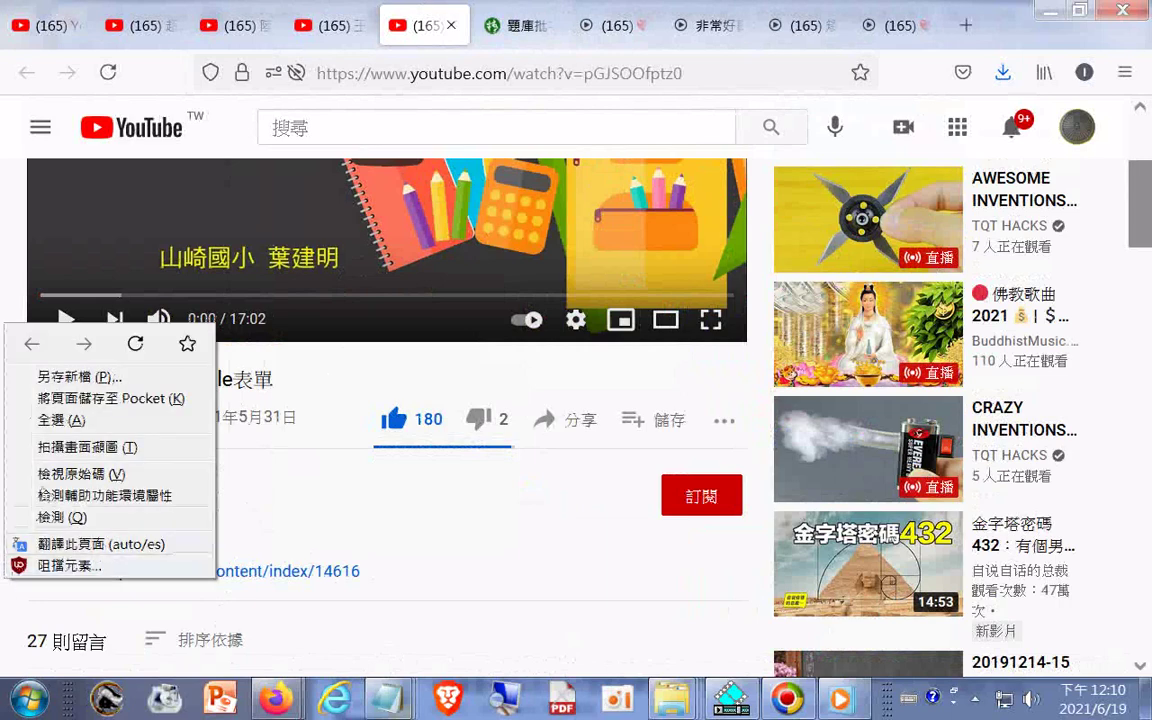
left_click(30, 560)
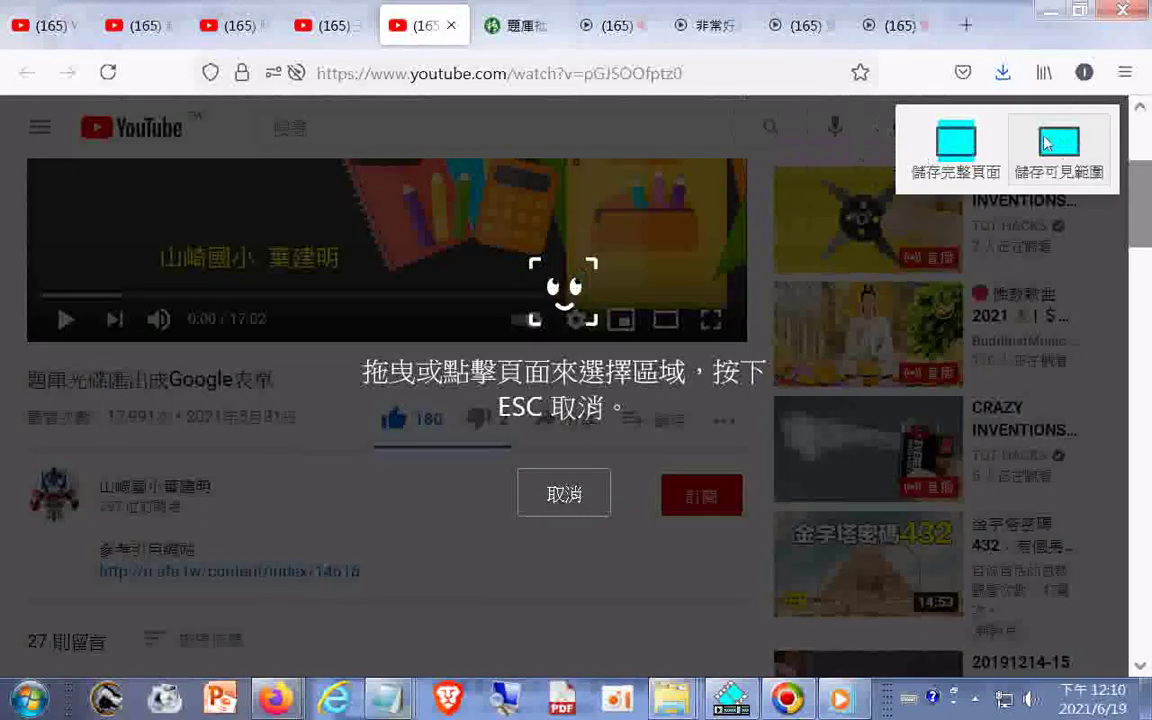
left_click(1060, 146)
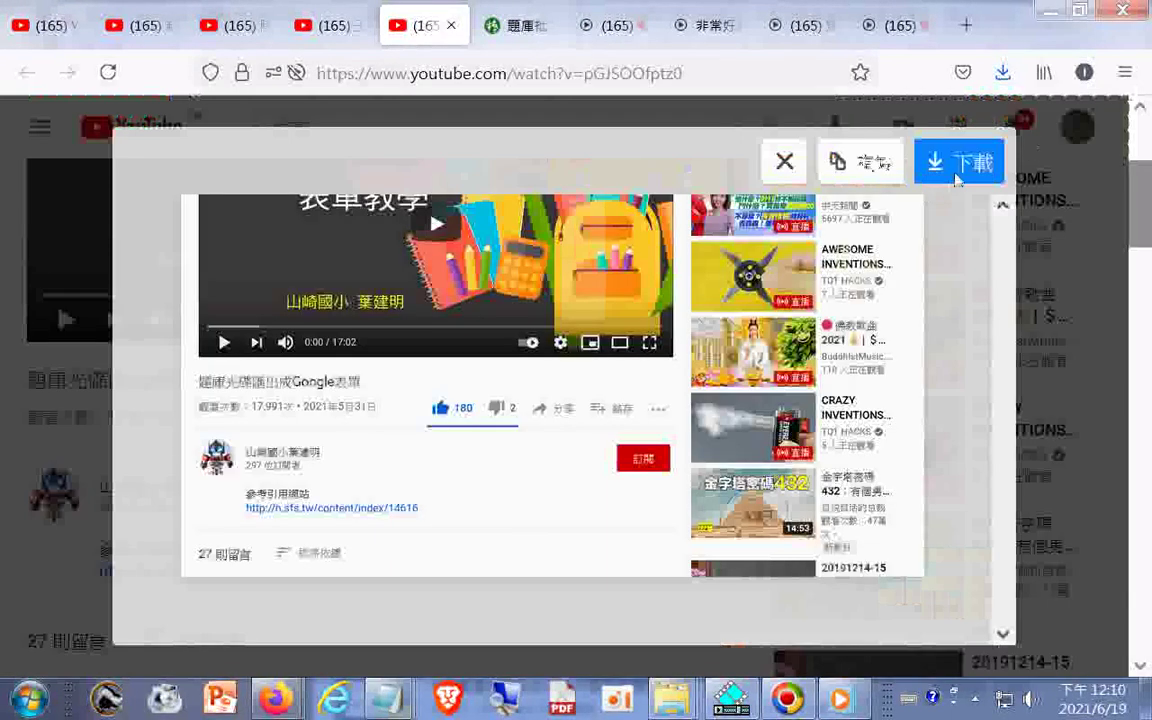
key("Return")
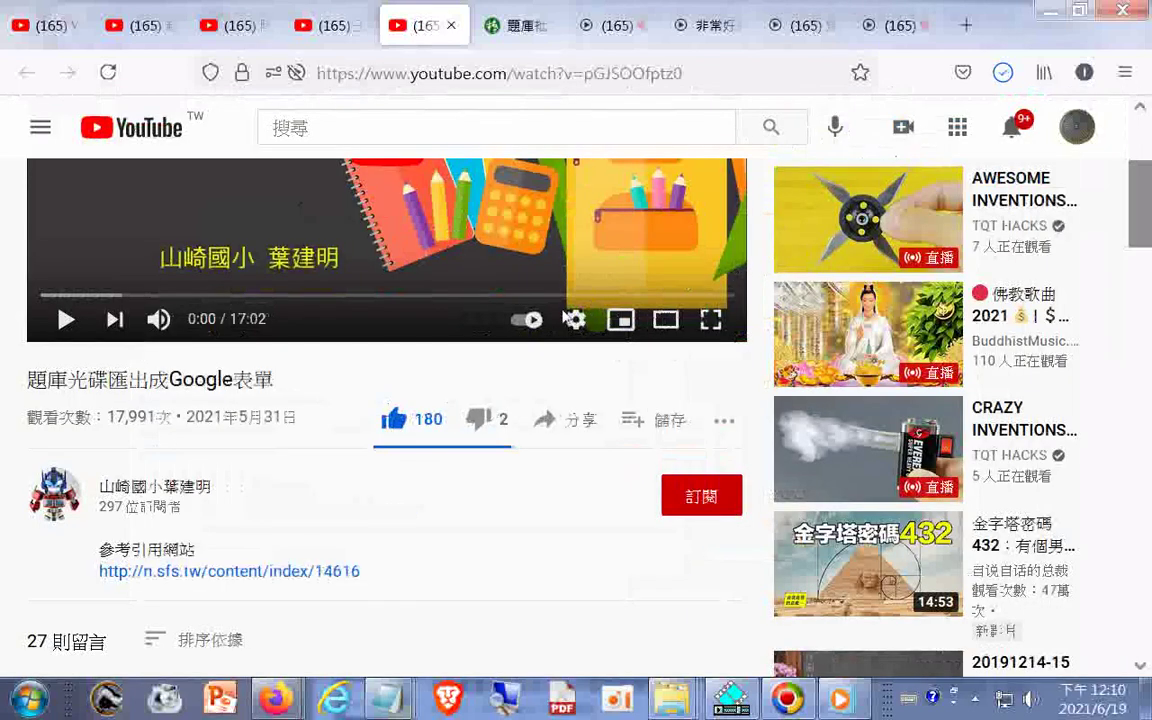
scroll(137, 498, "up", 3)
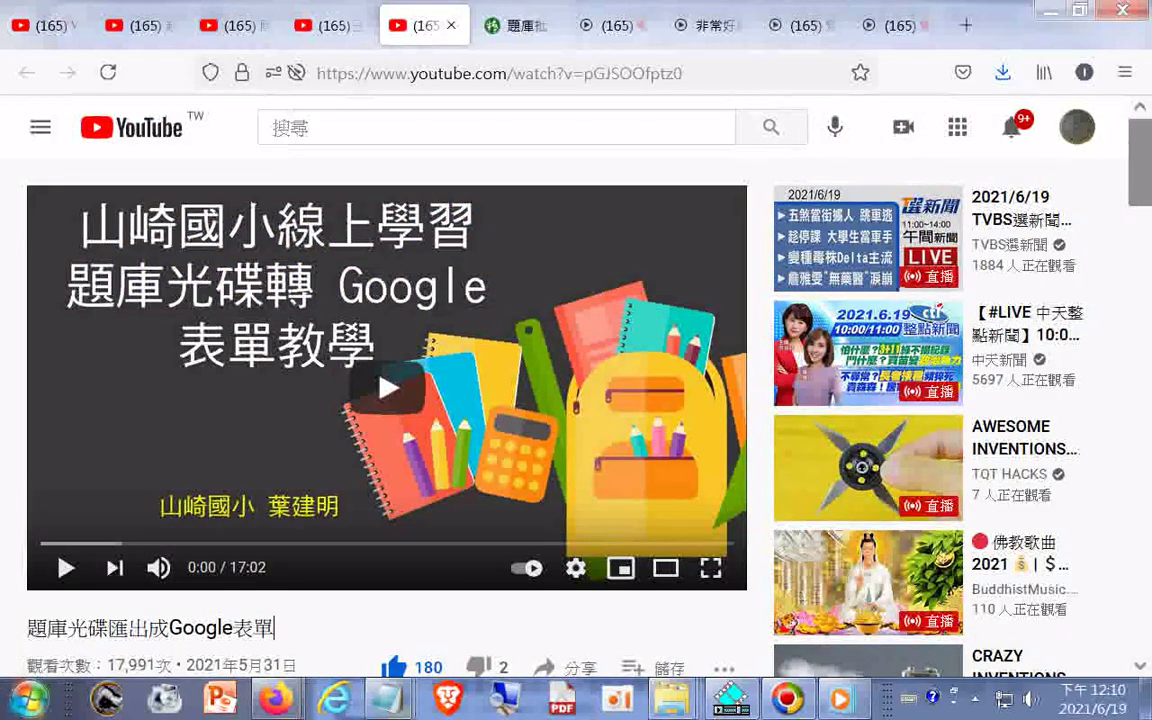
key("super")
Launch a new Notepad note and save it under the pasted text as the file name
left_click(85, 216)
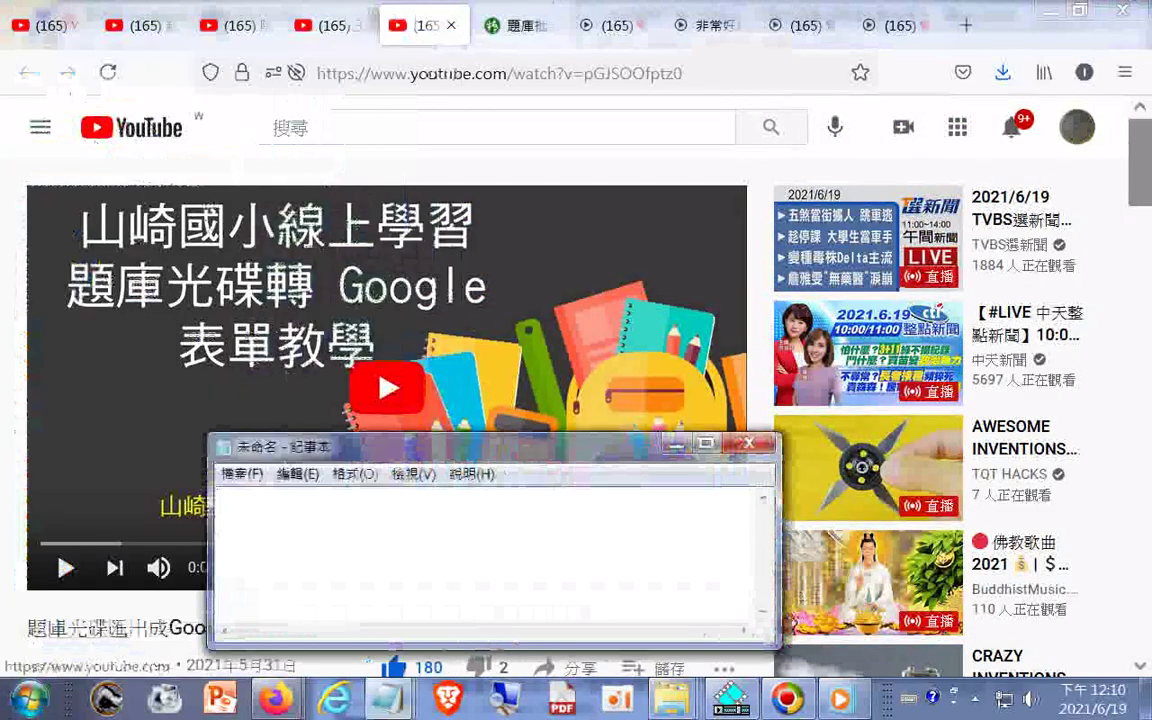
left_click(239, 474)
left_click(277, 564)
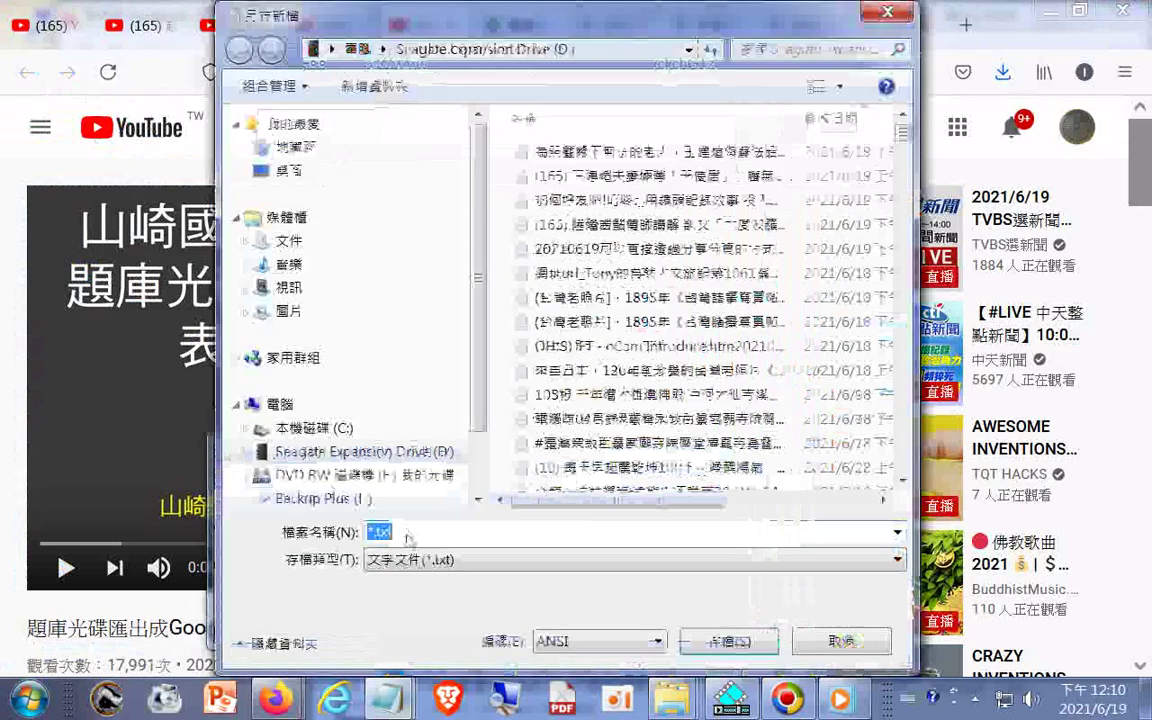
right_click(410, 531)
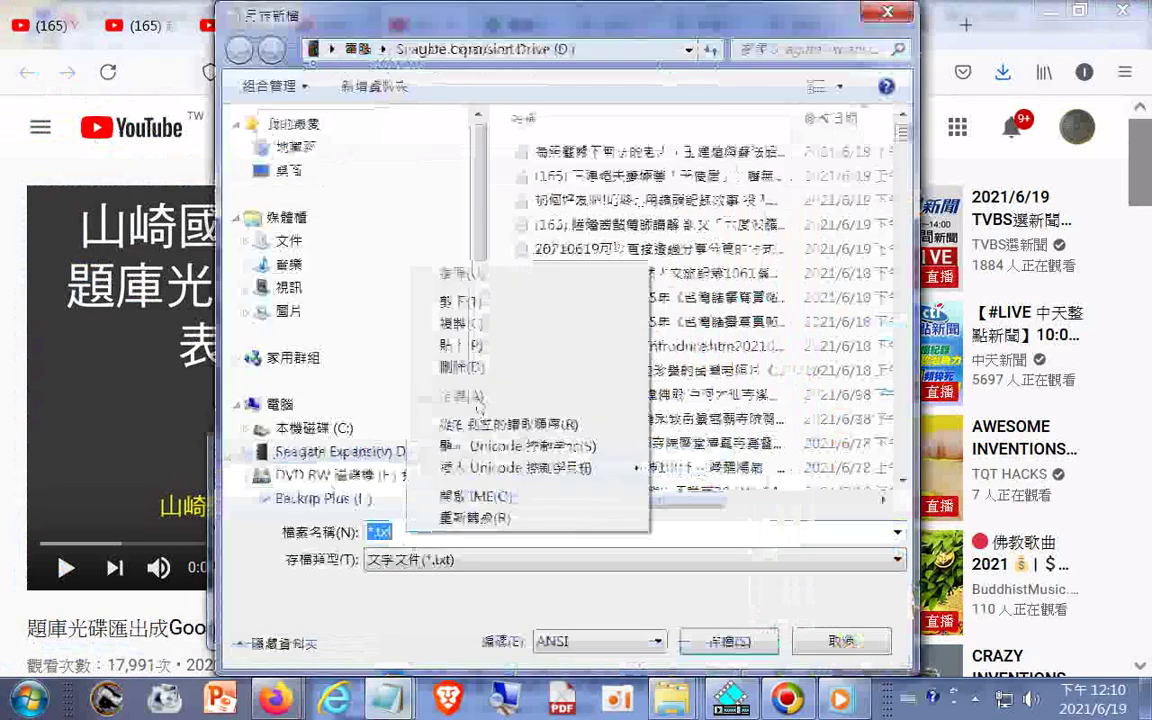
left_click(460, 344)
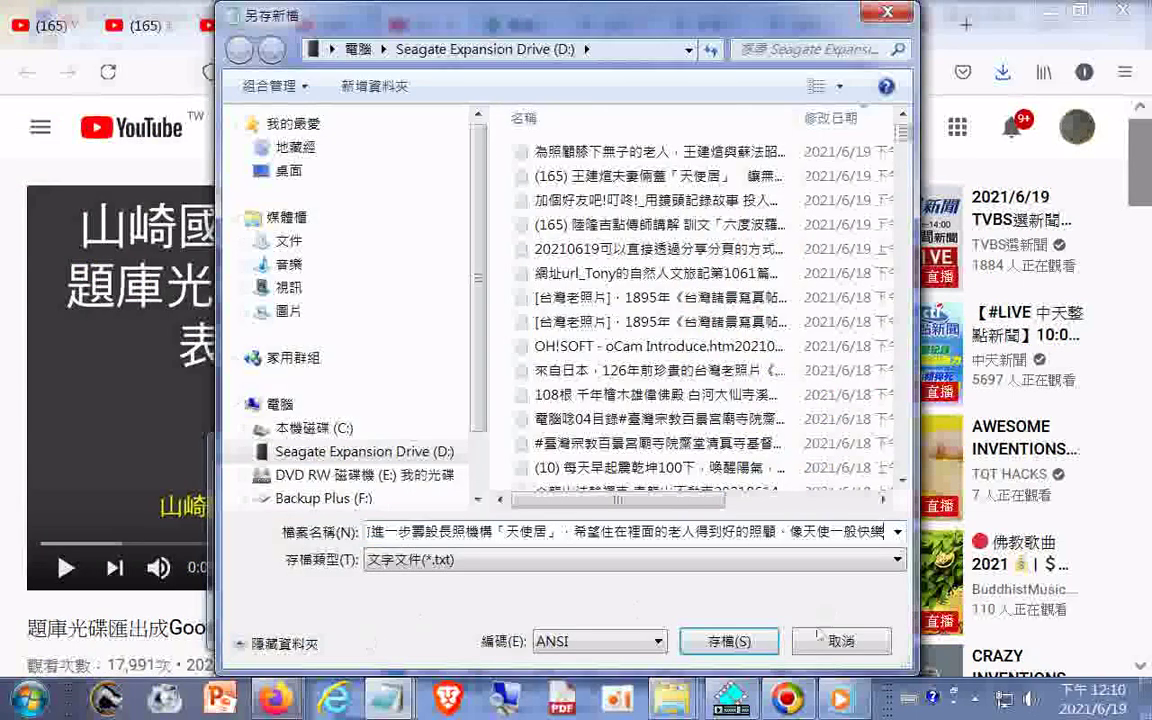
left_click(727, 640)
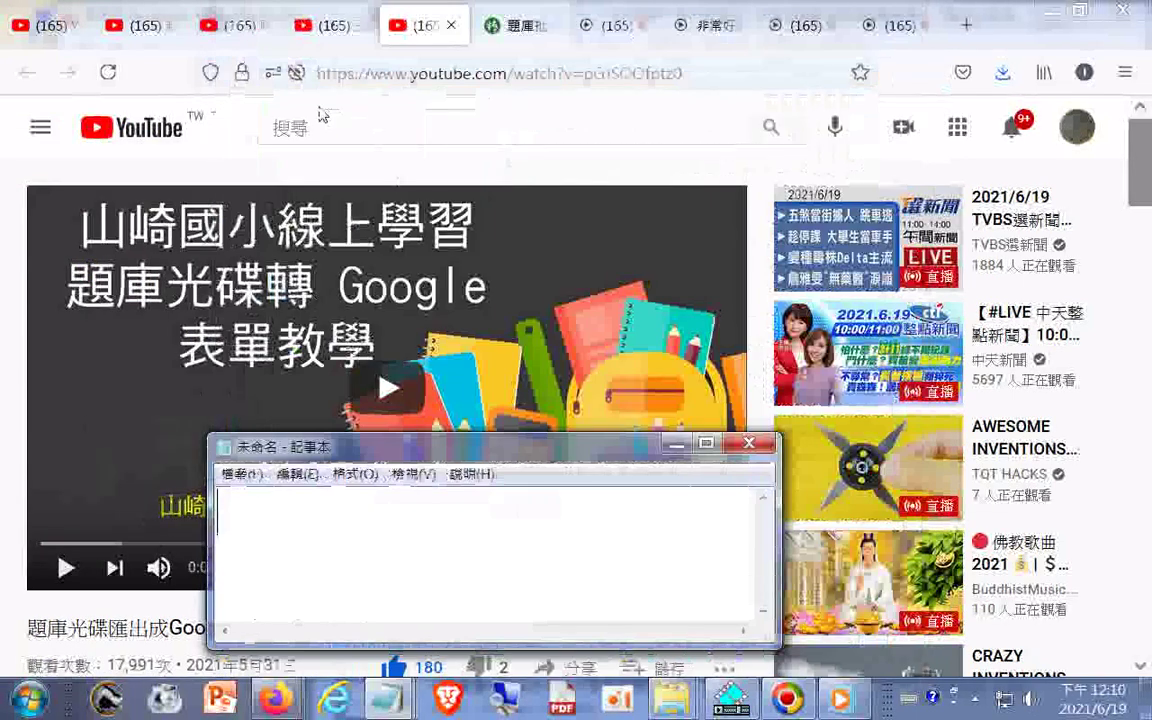
Copy the YouTube video page address and paste it into the untitled note
left_click(370, 78)
right_click(370, 78)
left_click(395, 150)
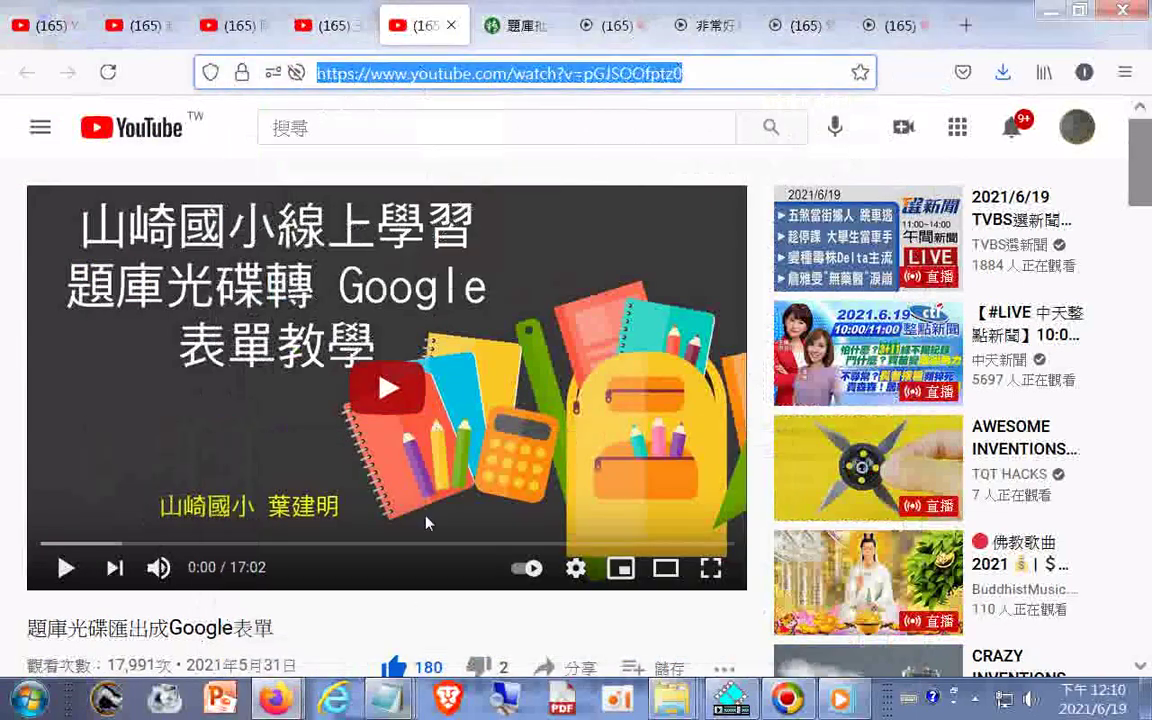
right_click(385, 703)
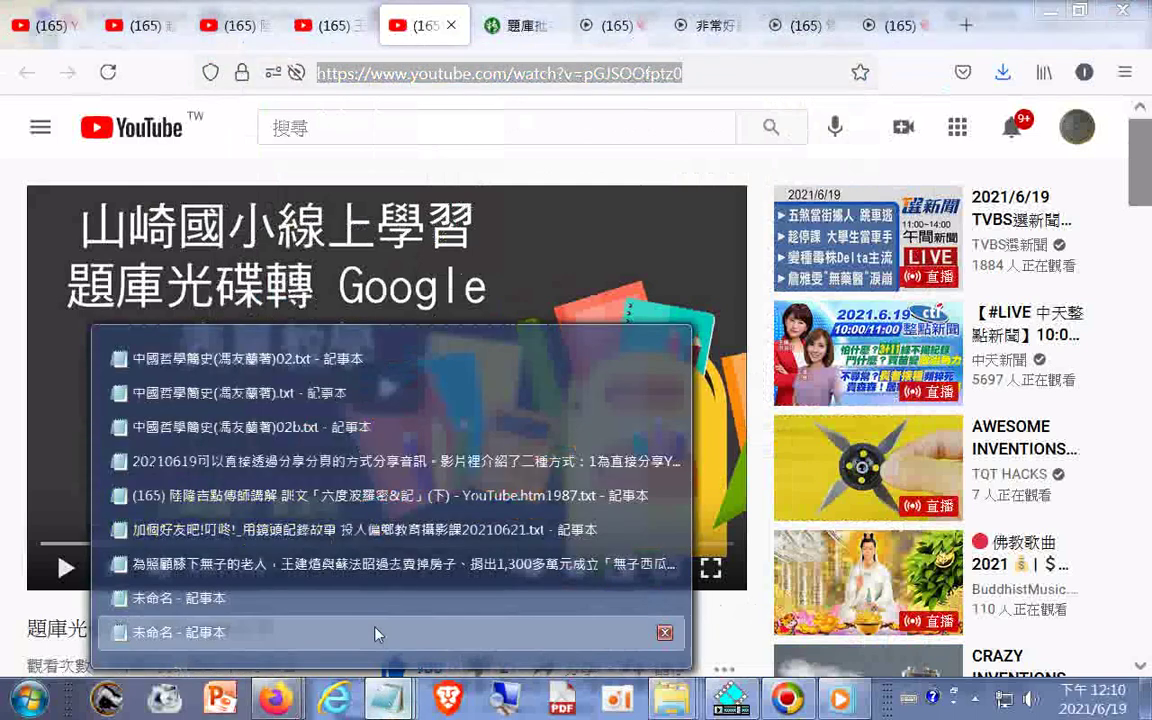
left_click(533, 570)
right_click(533, 553)
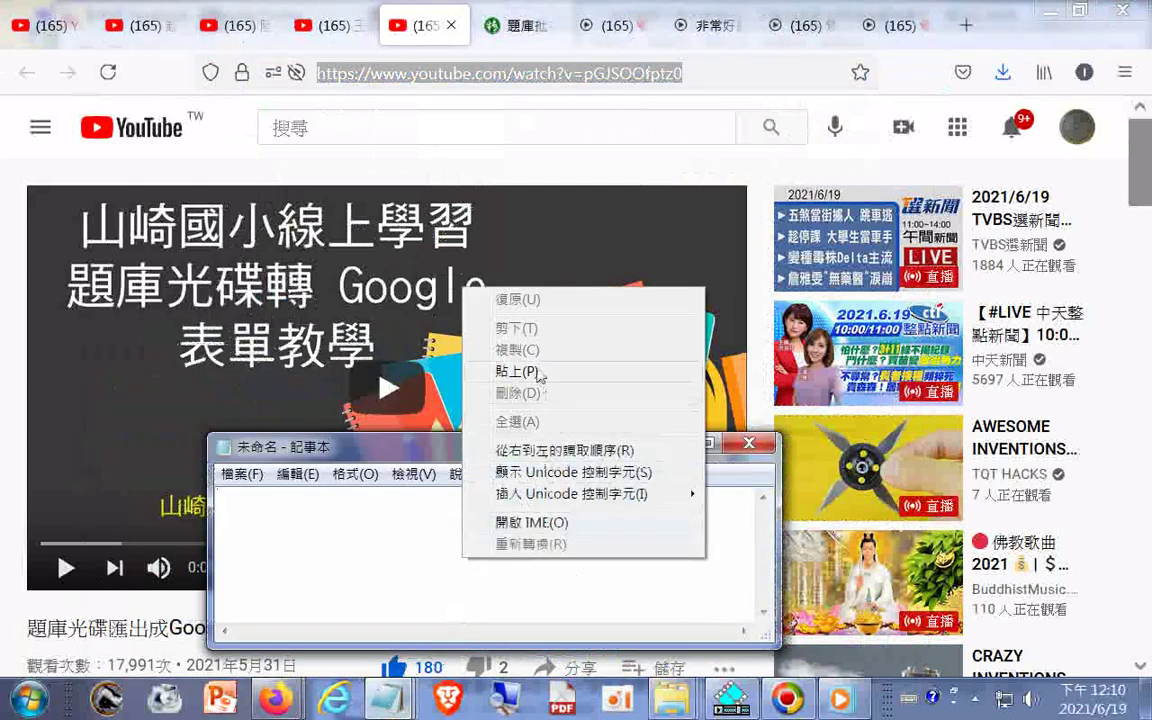
left_click(539, 375)
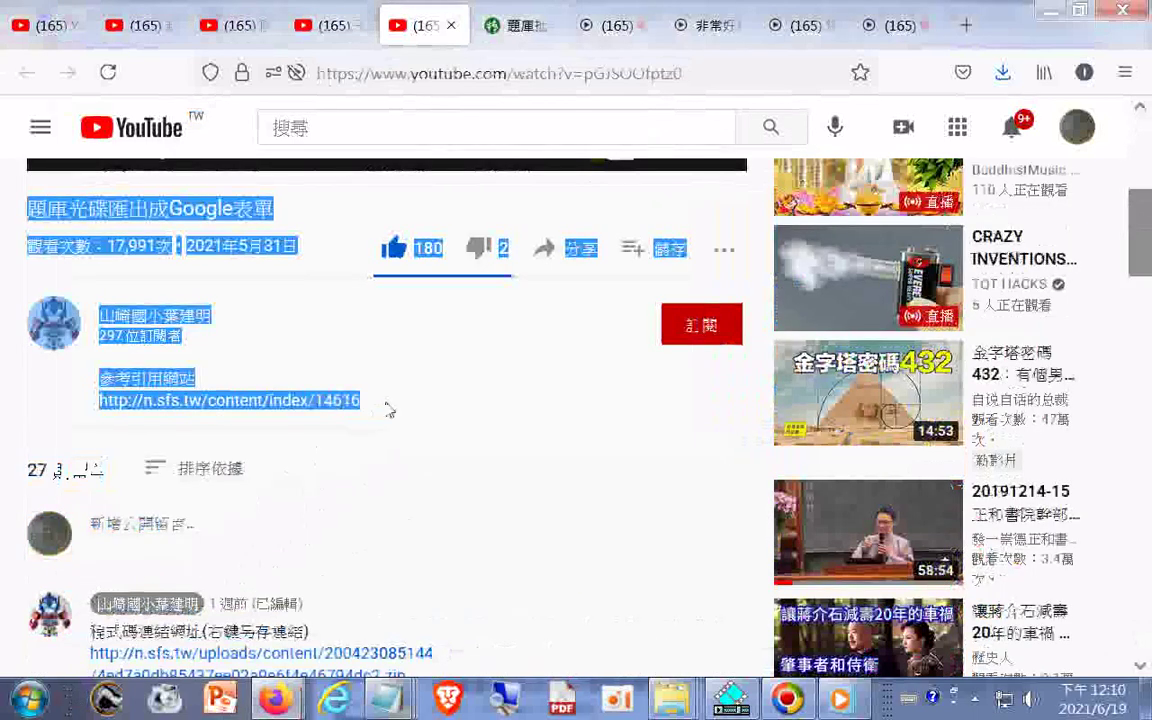
Copy the video description text and paste it into the untitled note
right_click(245, 392)
left_click(311, 404)
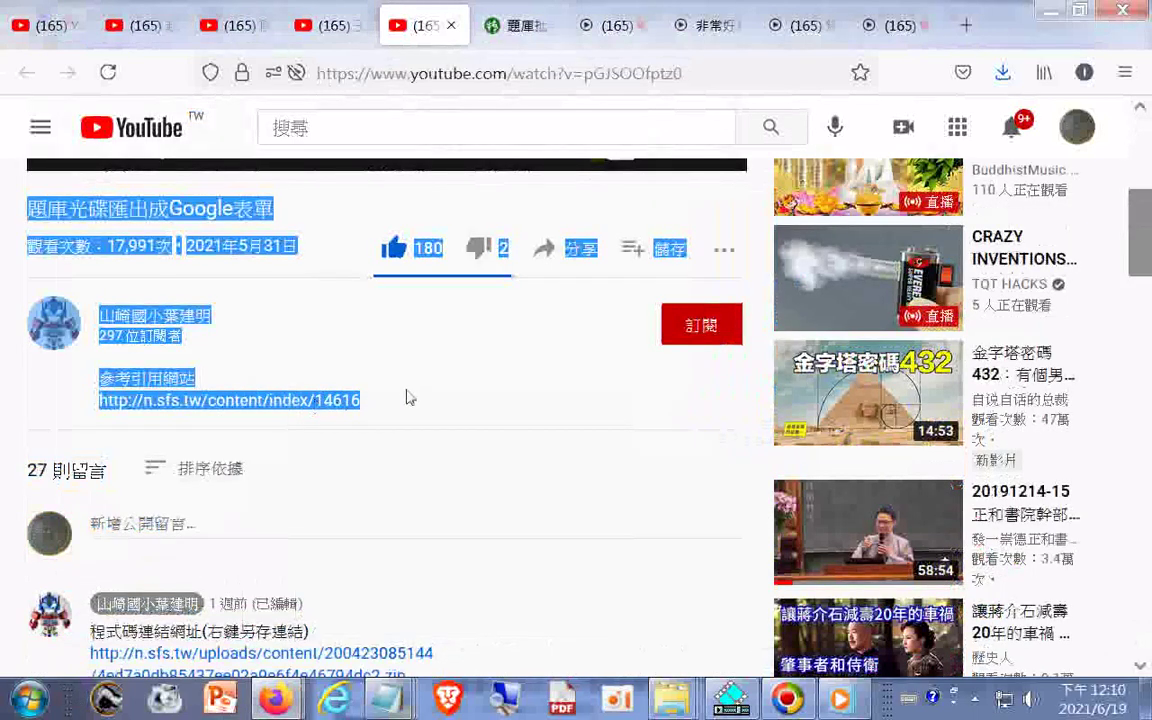
scroll(407, 398, "up", 4)
left_click(411, 597)
left_click(388, 698)
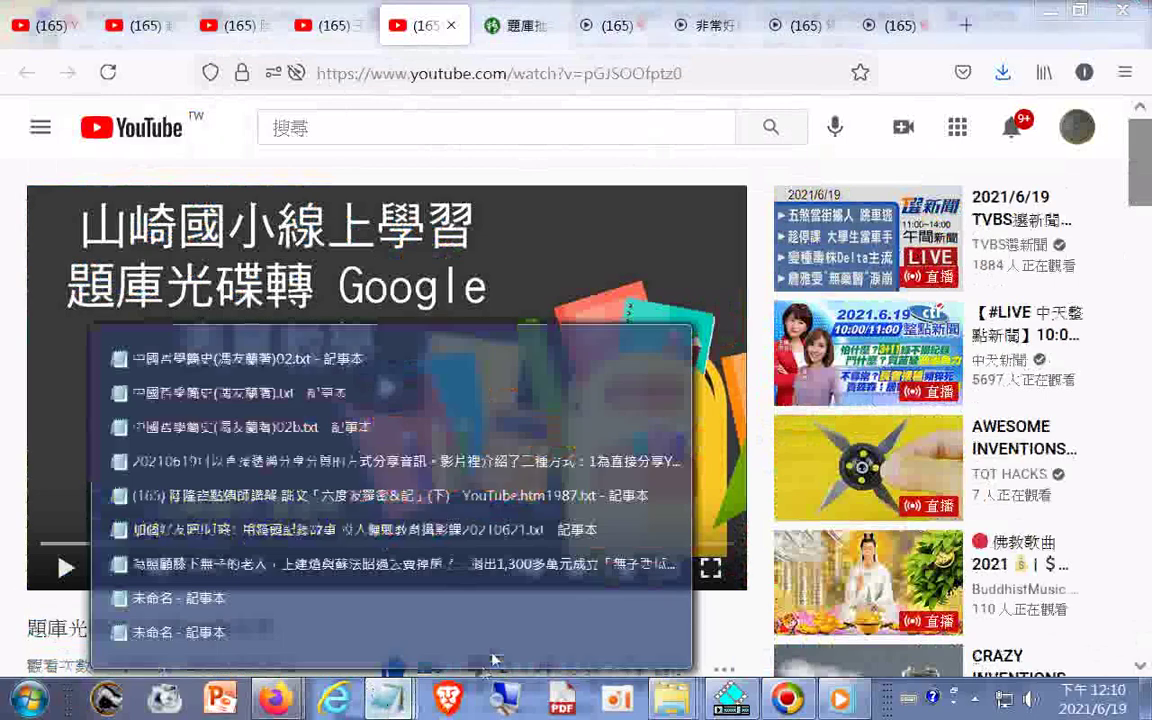
left_click(333, 650)
right_click(262, 537)
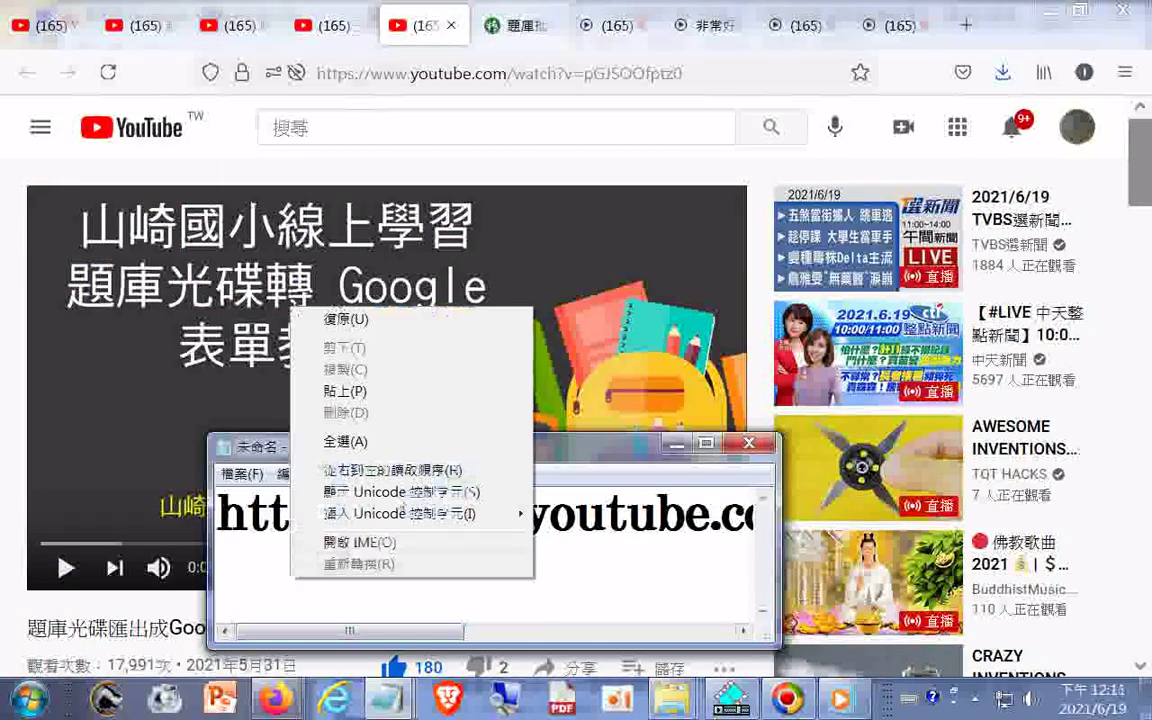
left_click(340, 386)
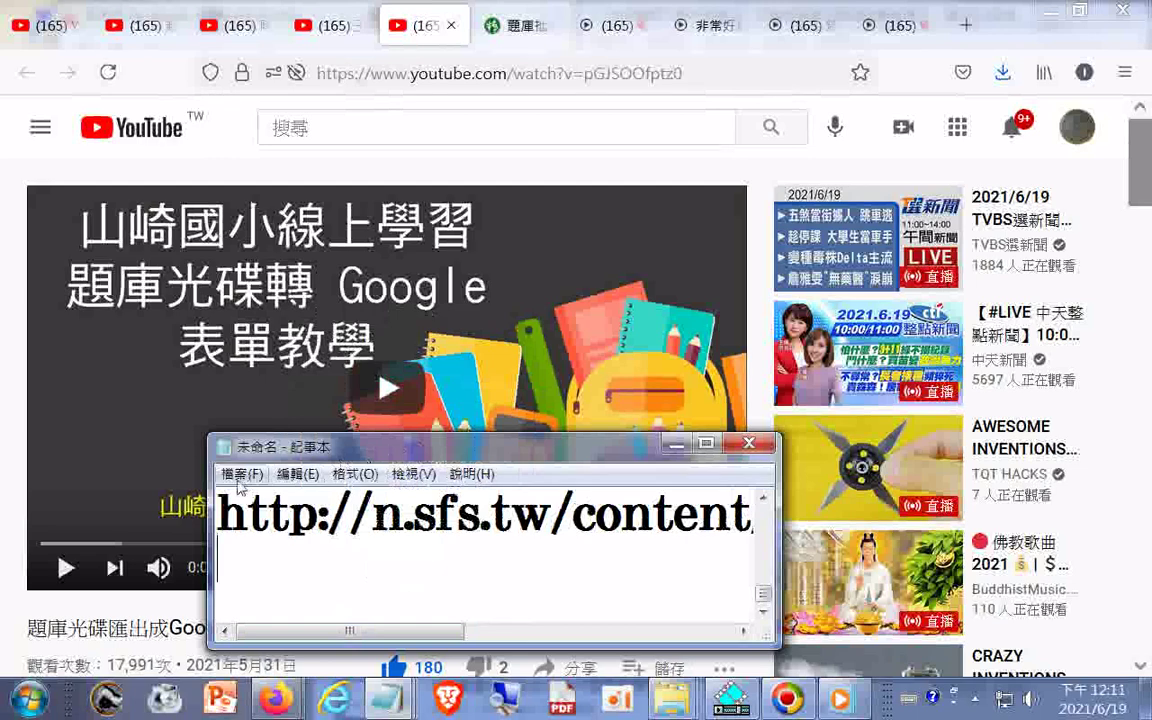
Select and copy the video title 題庫光碟匯出成Google表單 from the top of the note
left_click(241, 474)
left_click(452, 449)
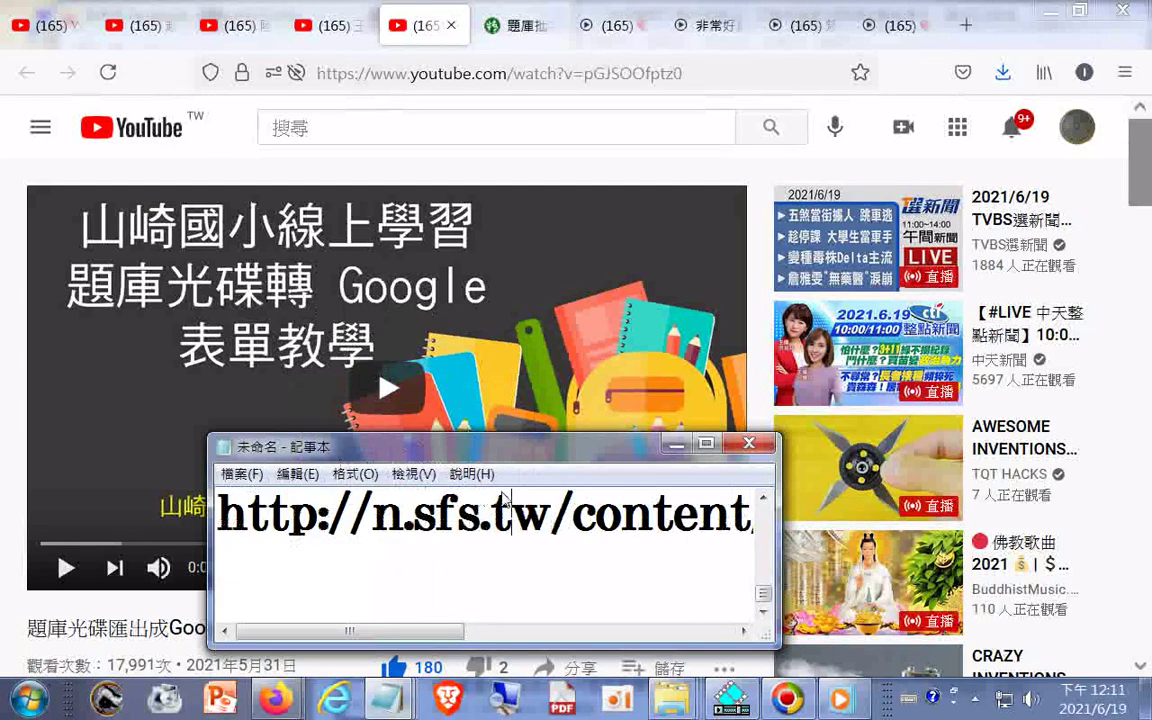
scroll(450, 452, "up", 1)
scroll(514, 510, "up", 5)
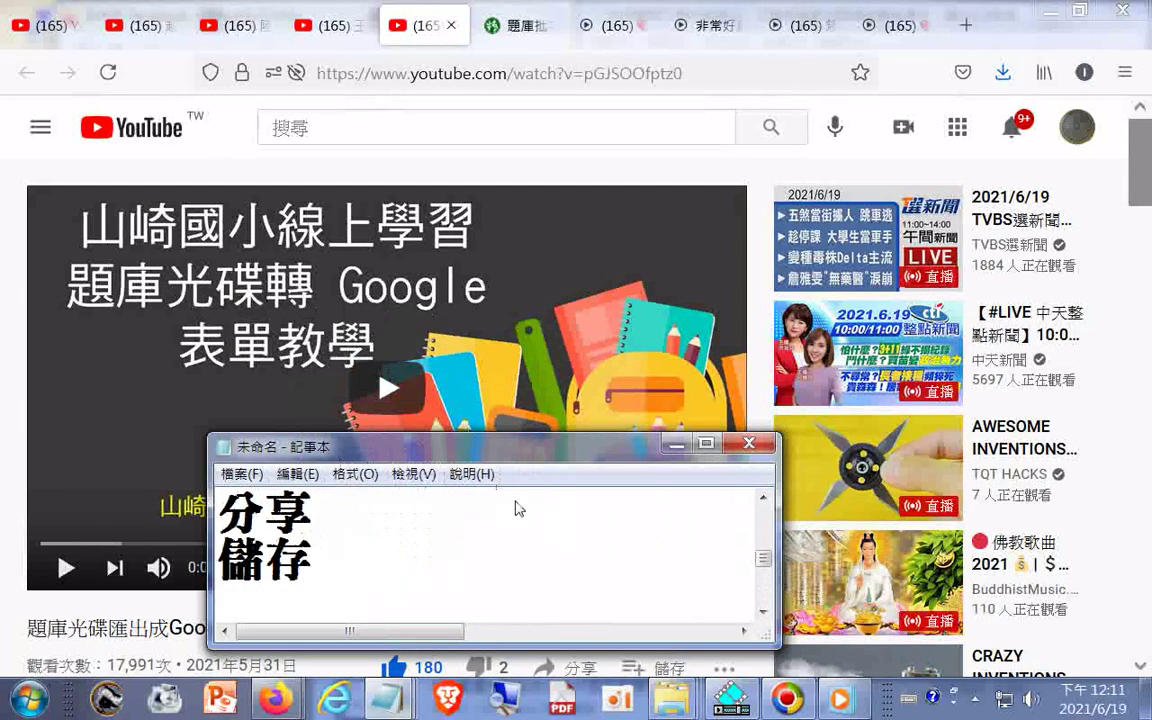
scroll(514, 508, "up", 1)
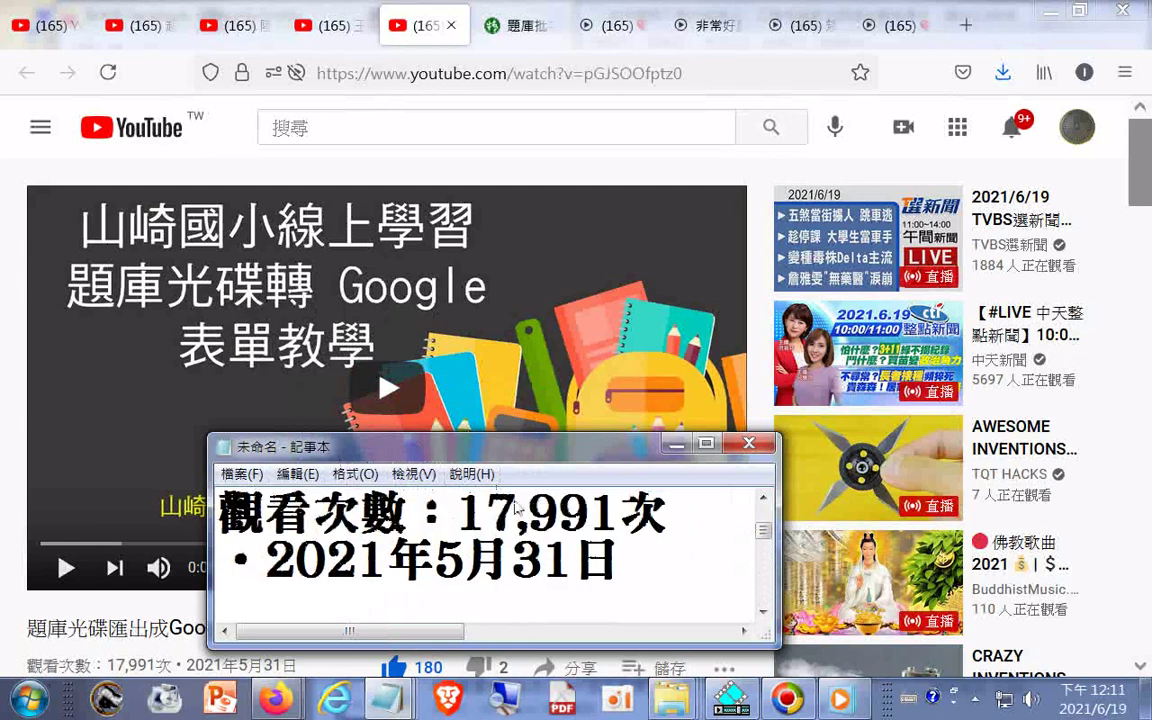
scroll(516, 508, "up", 1)
left_click_drag(220, 512, 740, 514)
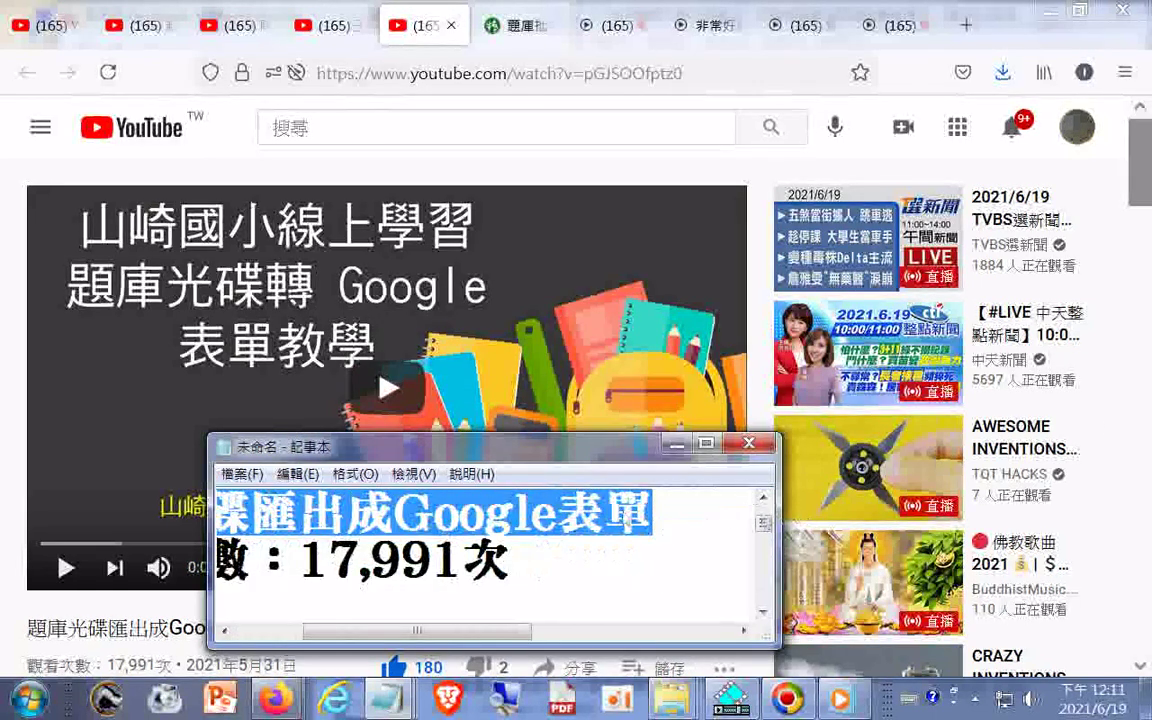
right_click(588, 515)
left_click(640, 309)
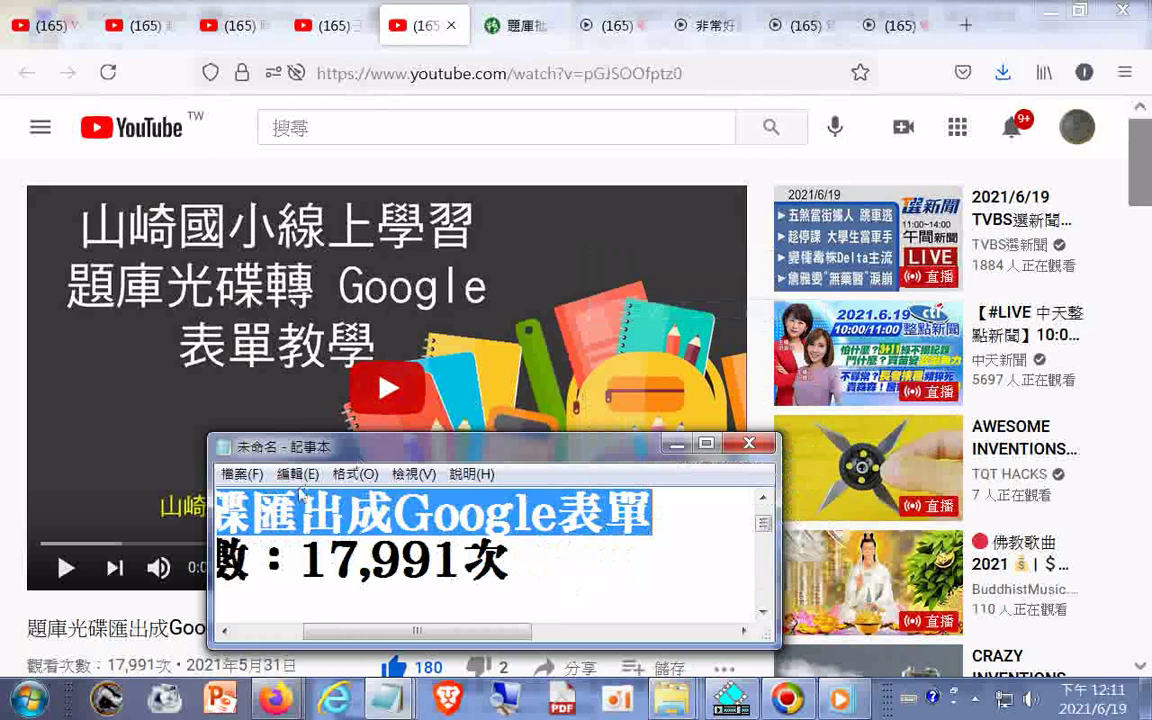
left_click(240, 473)
left_click(252, 527)
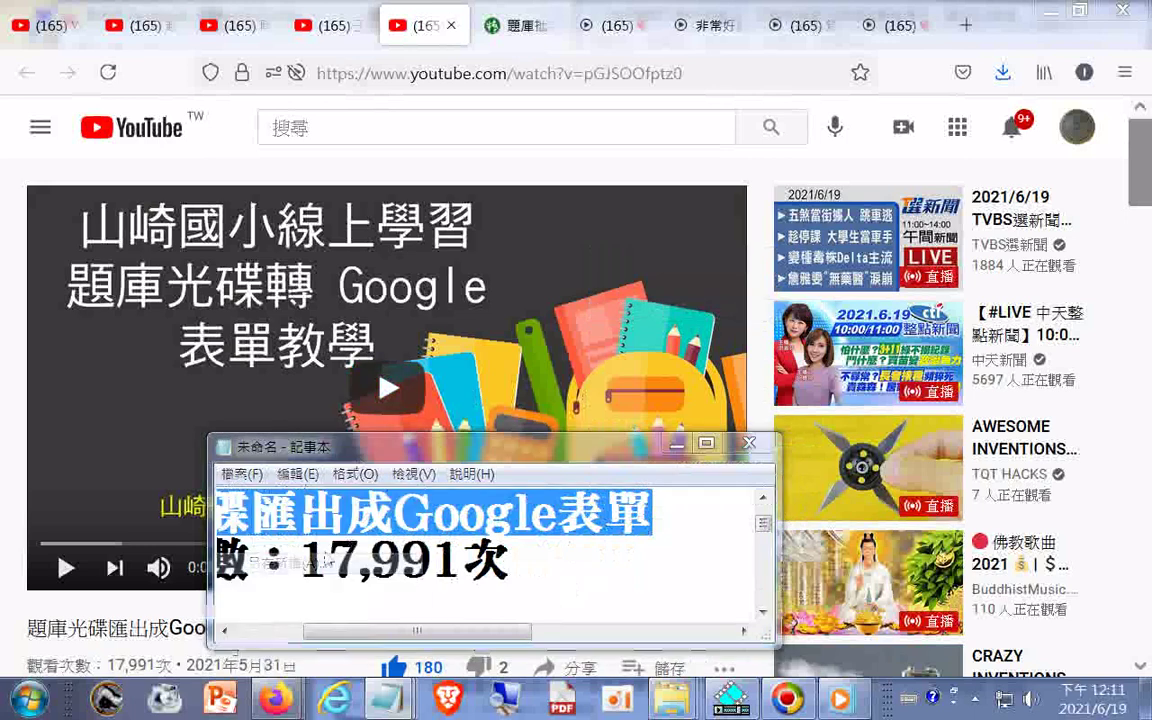
Save the note on D: as 題庫光碟匯出成Google表單20210531.txt in Unicode, copying the name
right_click(388, 530)
left_click(448, 338)
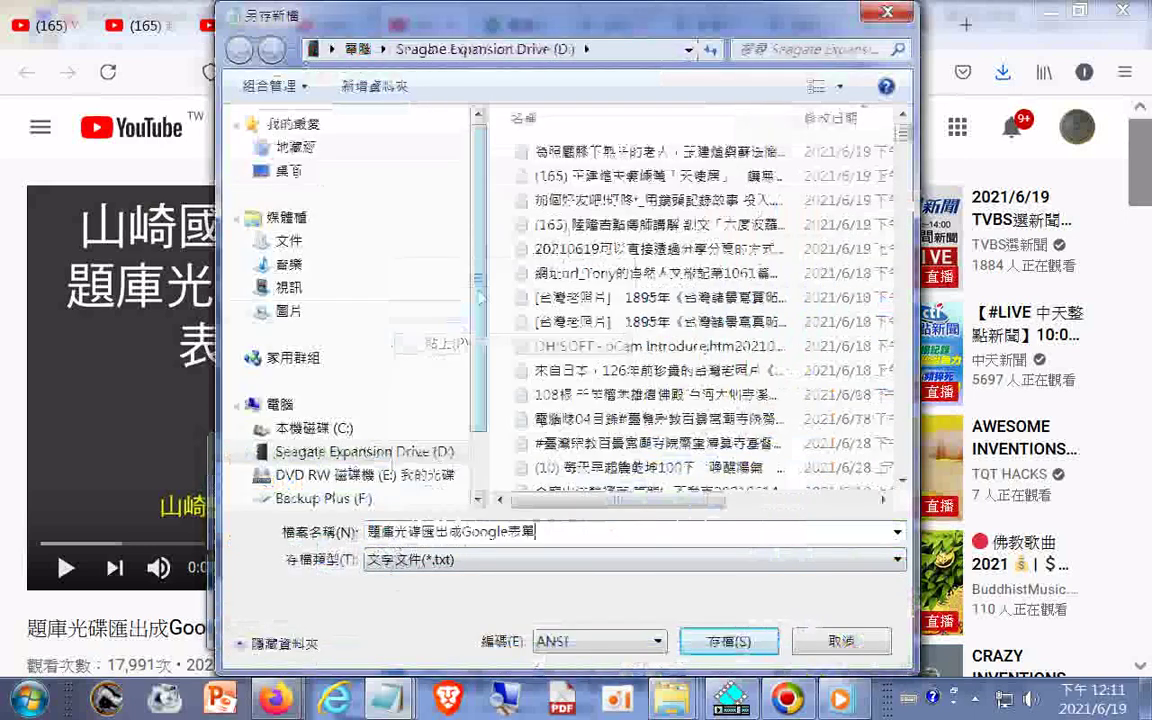
type("2")
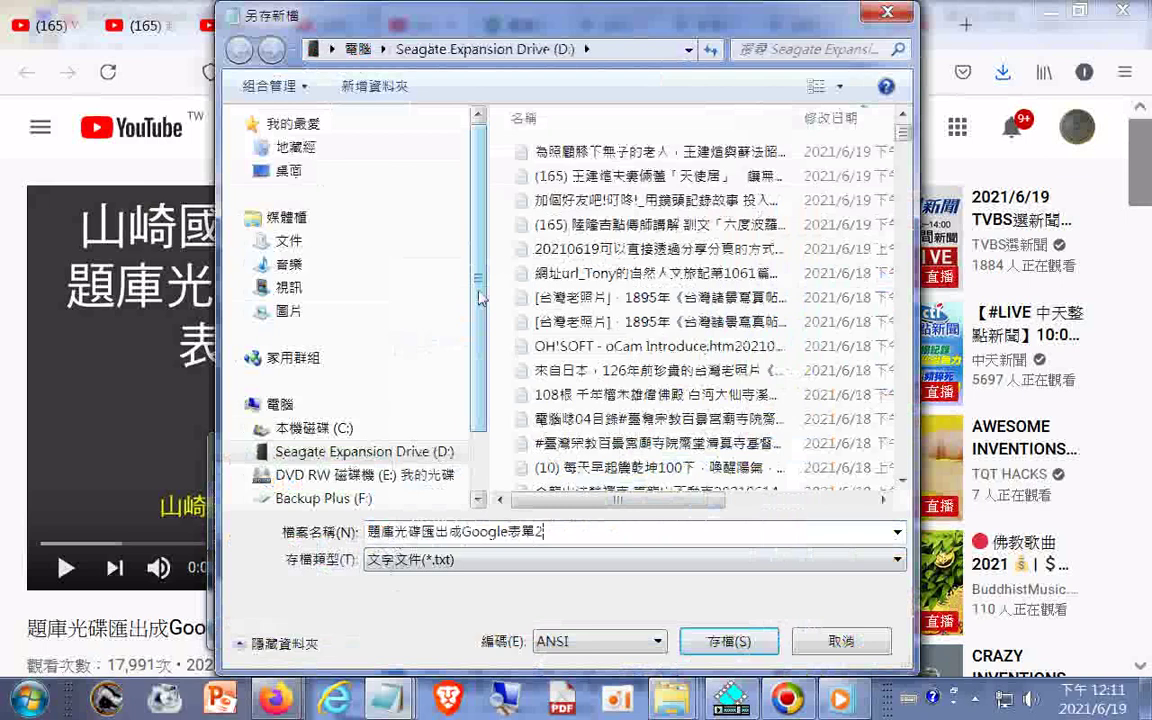
type("0210531")
left_click(596, 643)
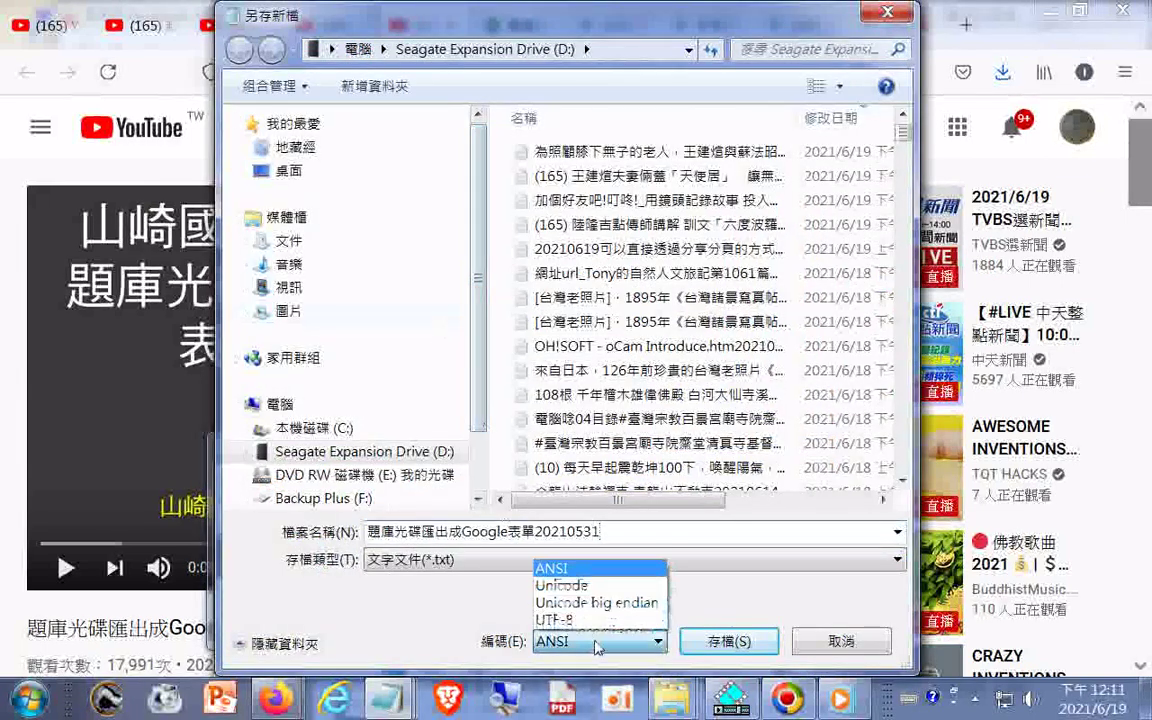
left_click(560, 585)
double_click(576, 535)
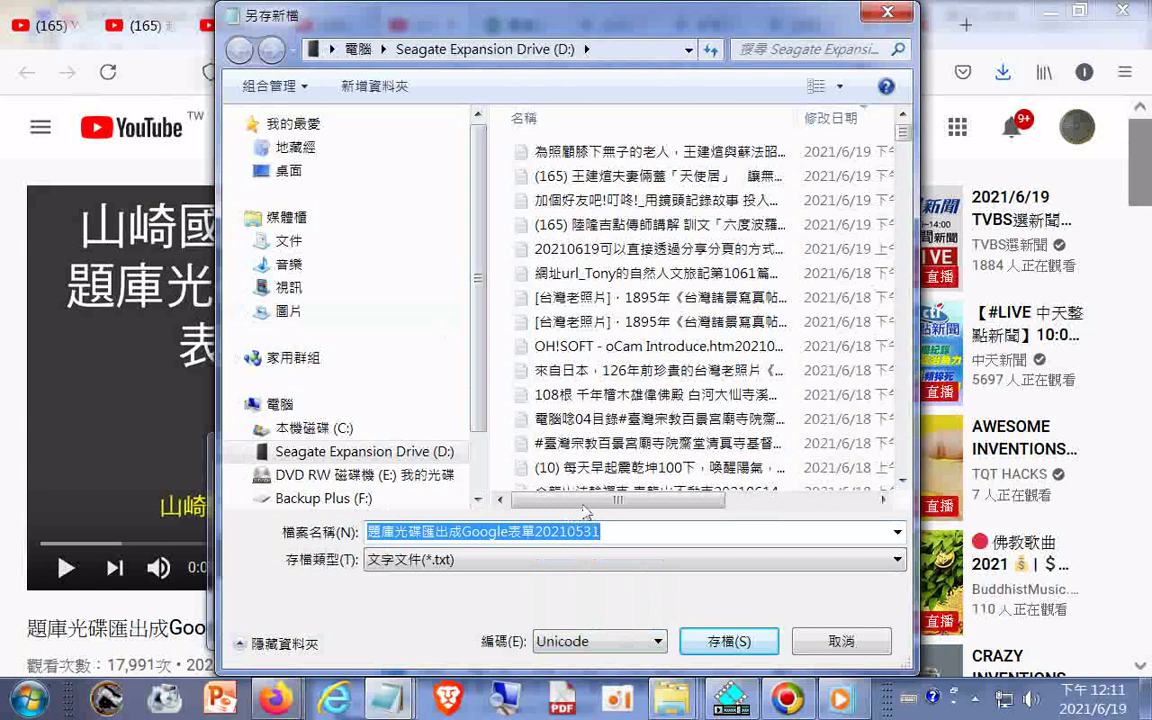
right_click(576, 535)
left_click(610, 309)
left_click(729, 641)
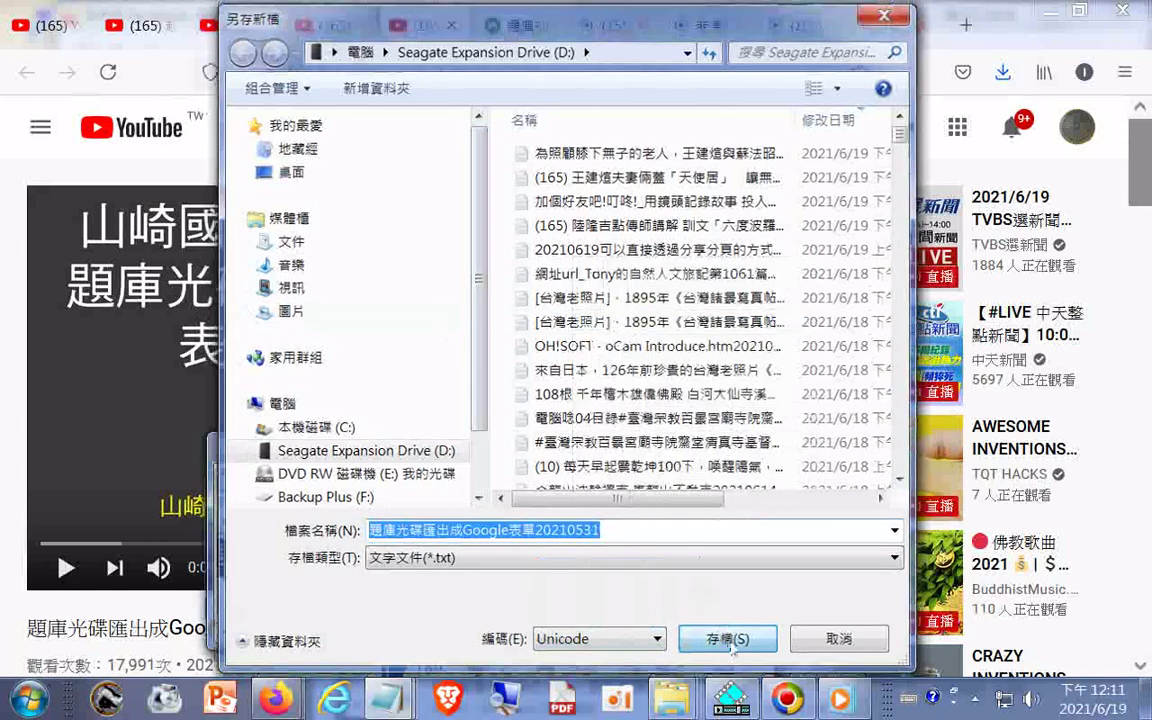
left_click(610, 405)
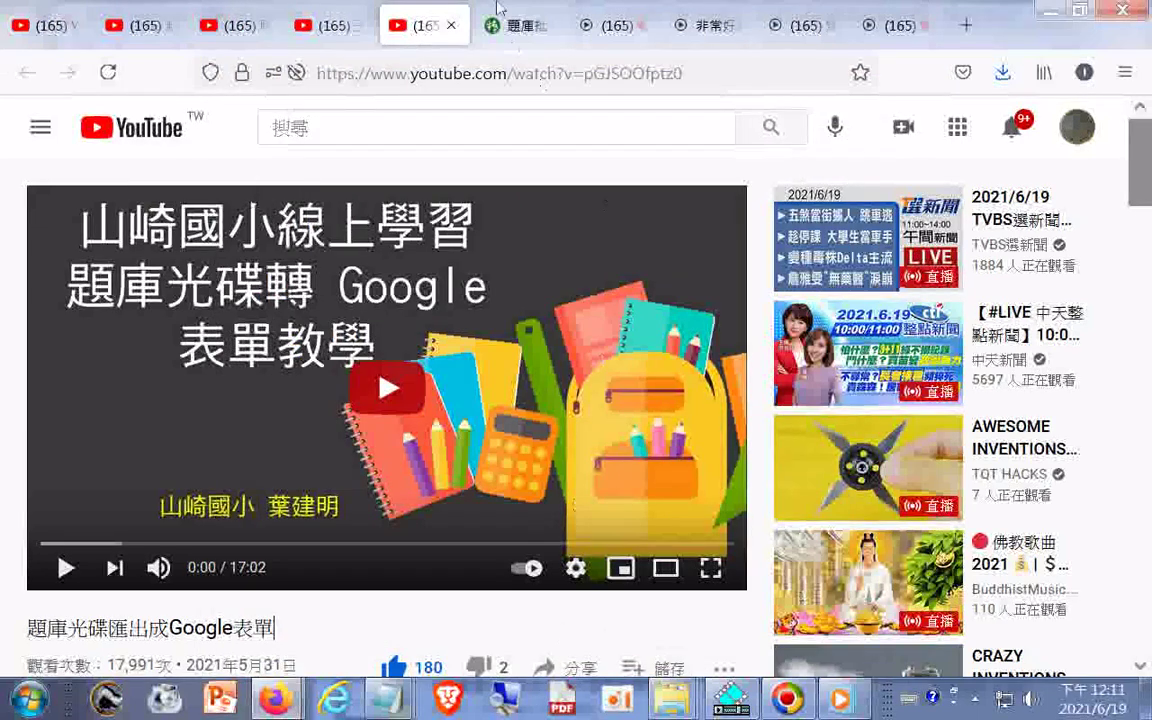
Save the n.sfs.tw article as a complete web page with 20210619 appended to its name
left_click(524, 30)
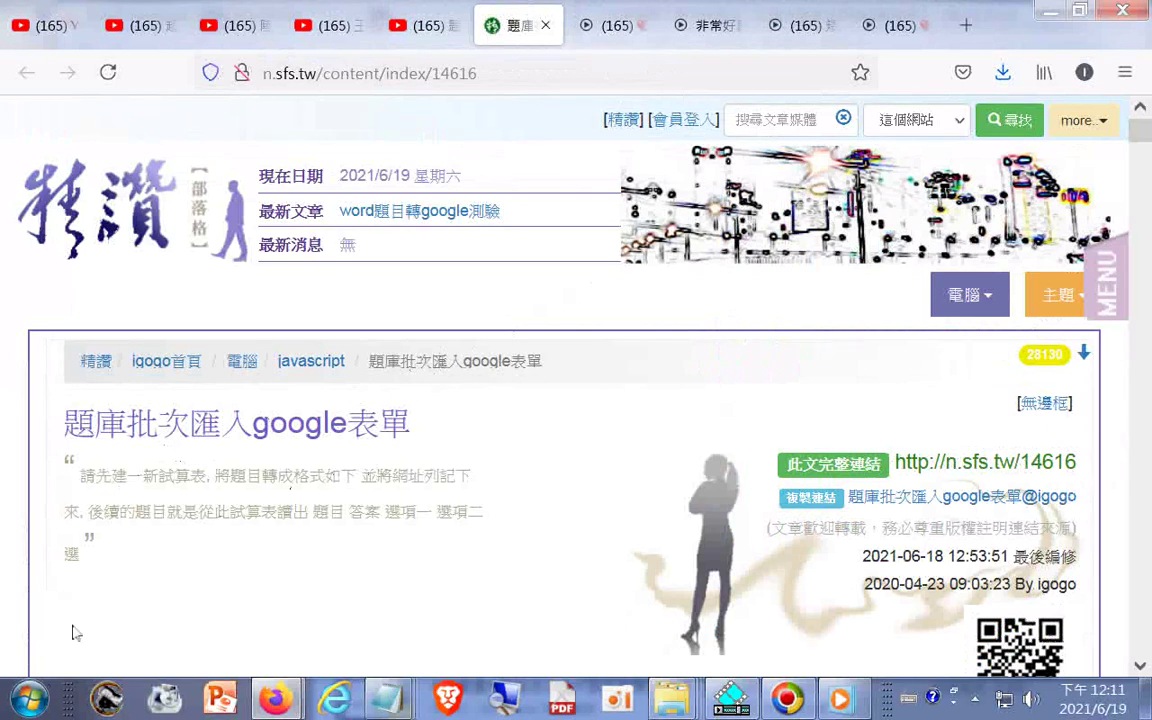
right_click(9, 644)
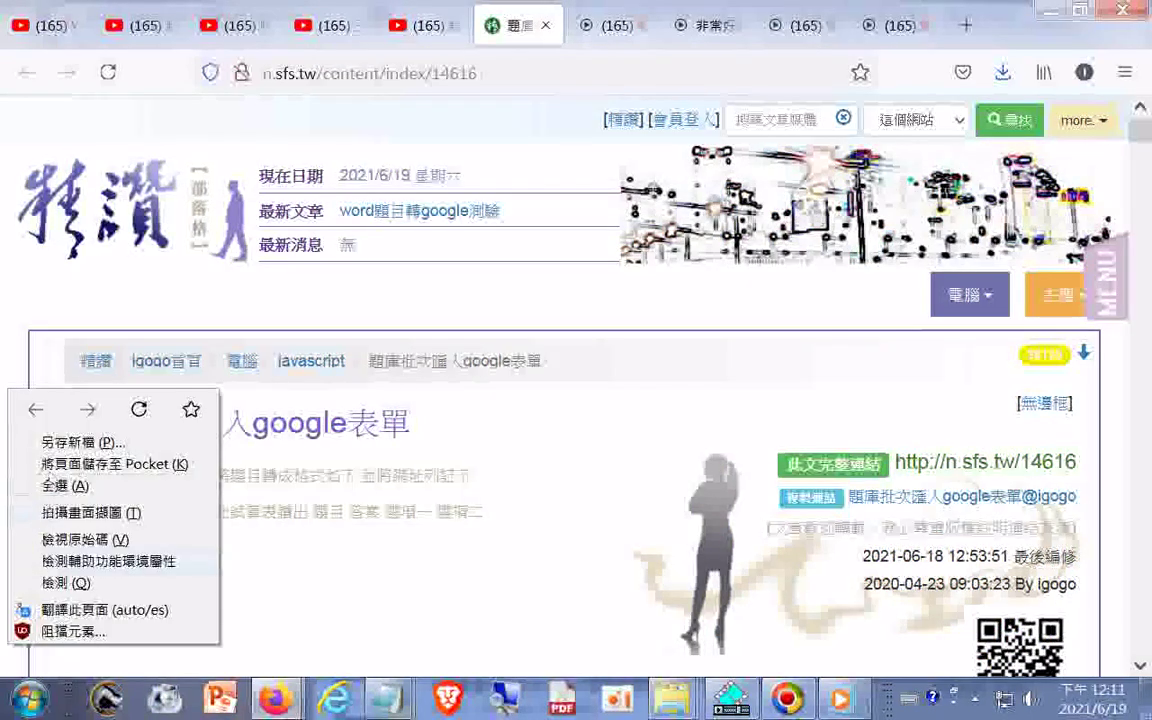
left_click(82, 442)
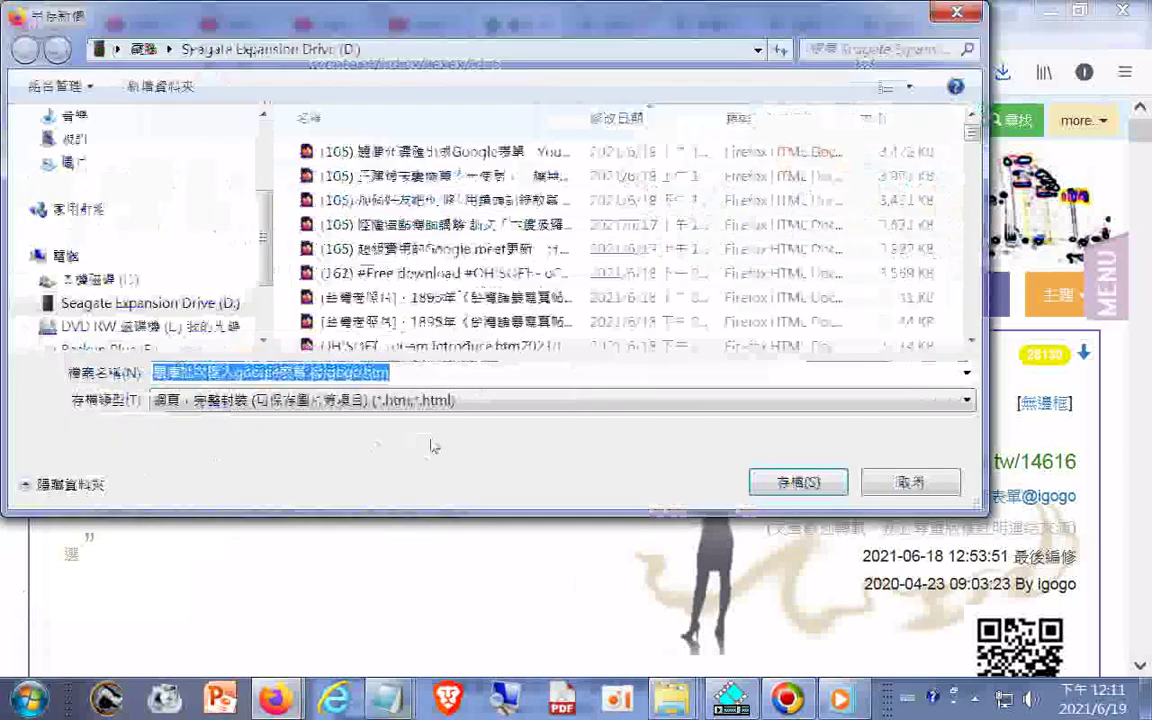
left_click(430, 383)
type("202106")
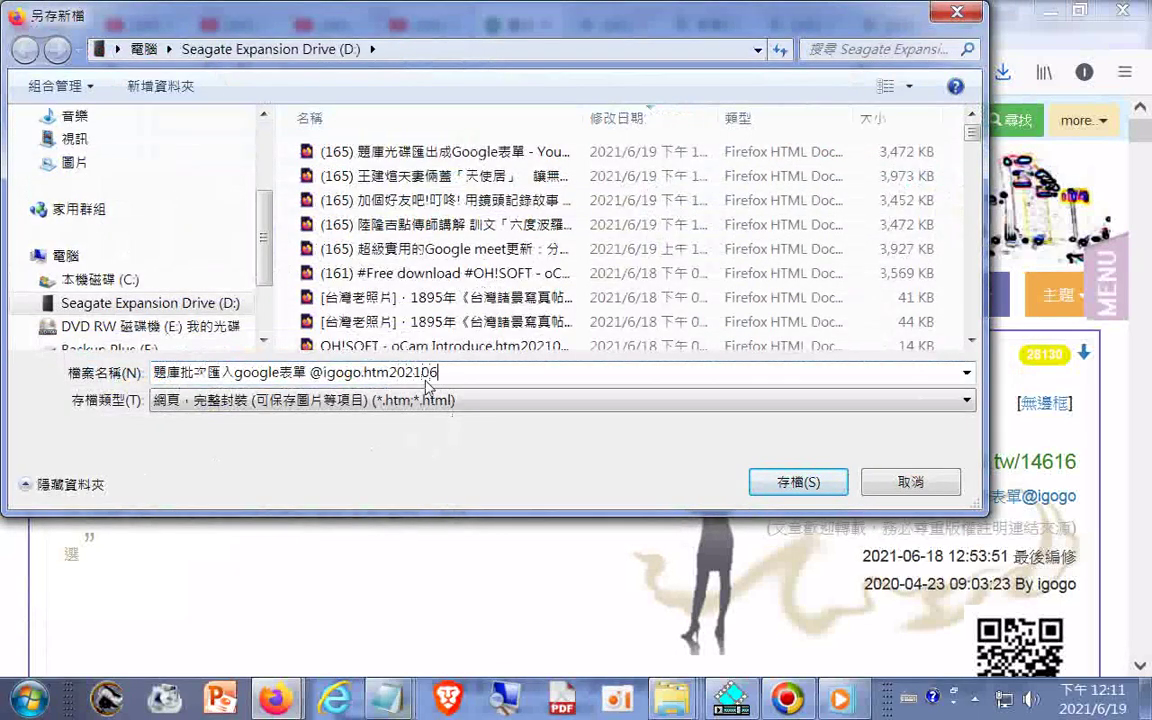
type("21")
key("shift+Left")
key("shift+Left")
type("19")
left_click(802, 484)
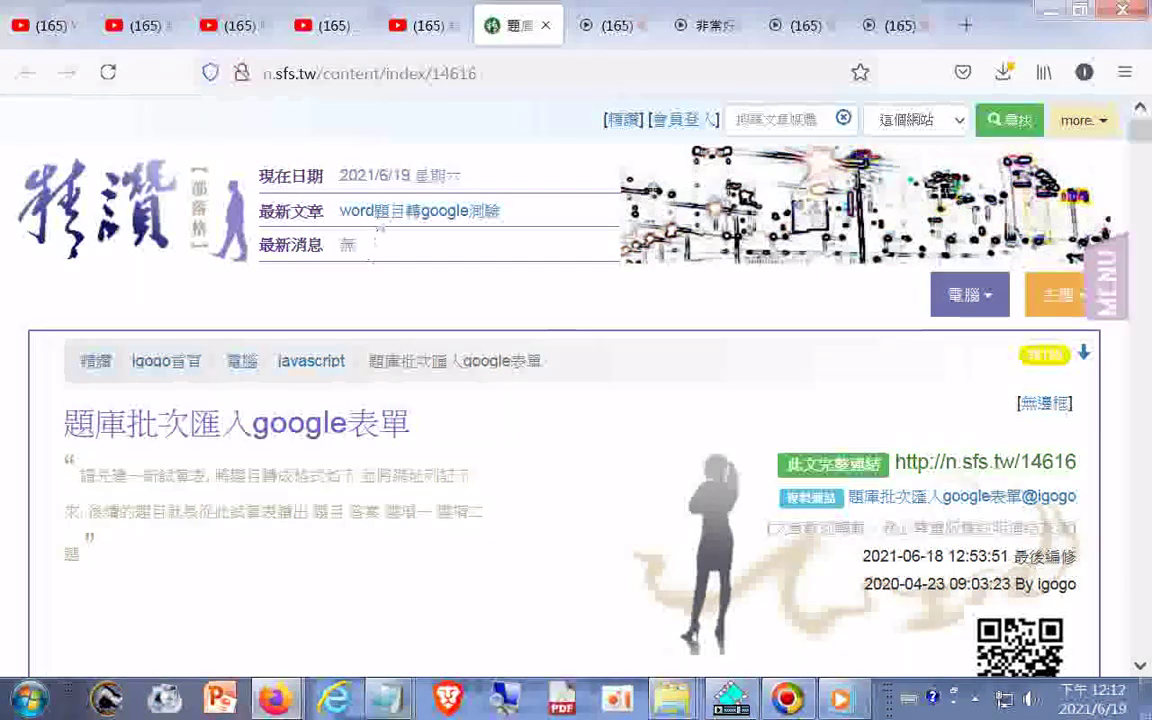
Open the latest-article link word題目轉google測驗 in a new tab
right_click(419, 213)
left_click(452, 222)
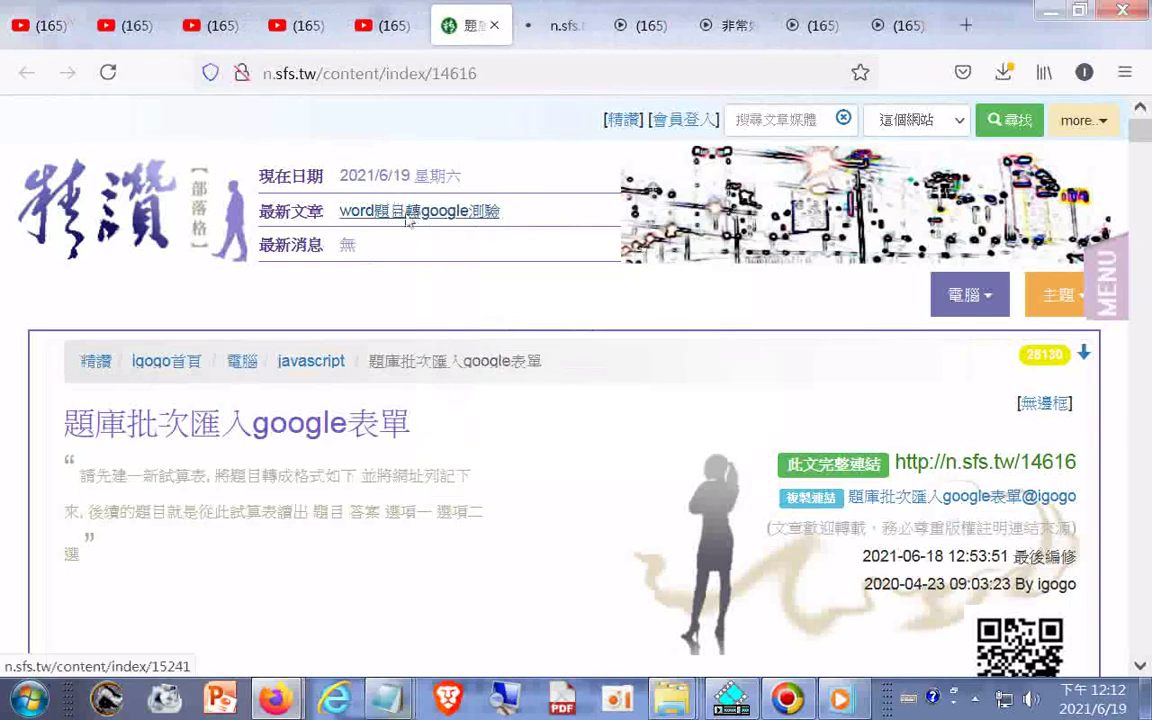
scroll(366, 570, "down", 3)
scroll(366, 570, "down", 5)
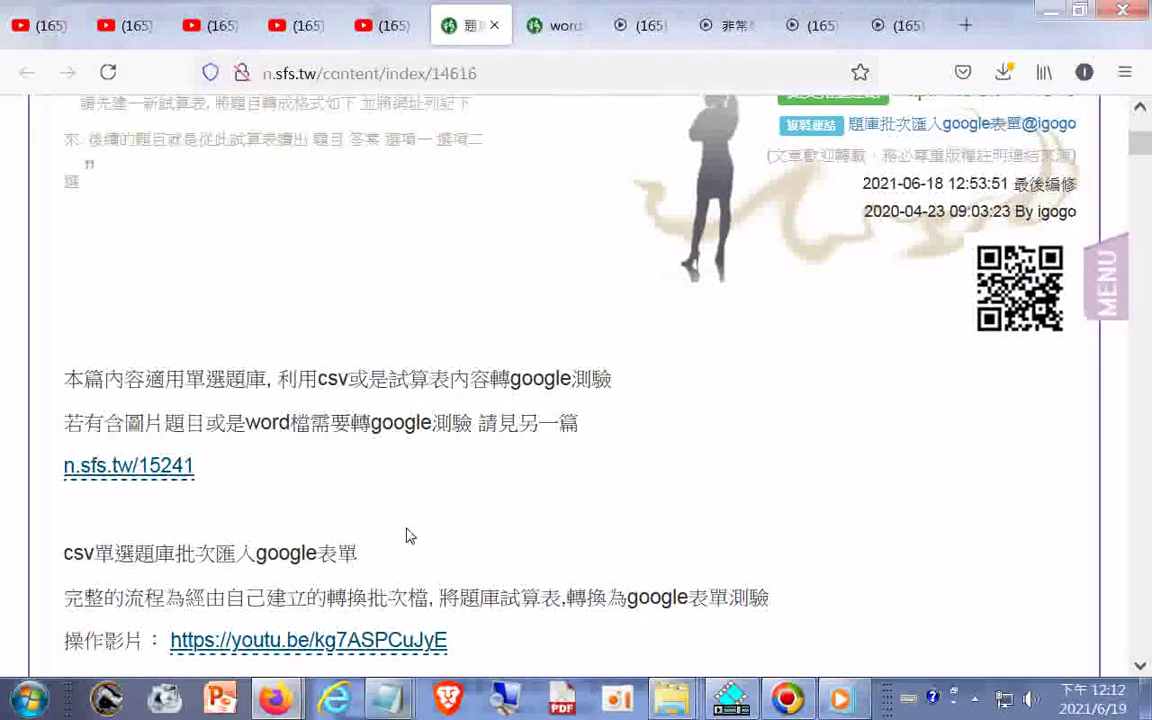
Open the n.sfs.tw/15241 article and the operation video link in new tabs
scroll(406, 537, "down", 3)
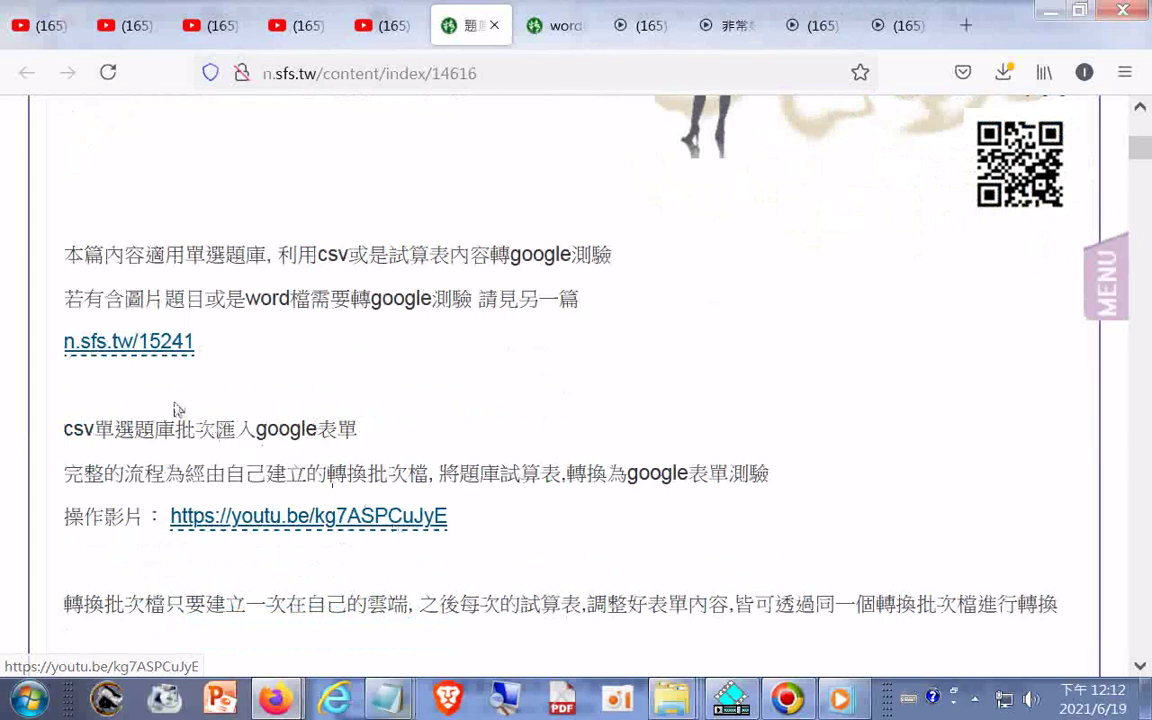
right_click(155, 341)
left_click(190, 352)
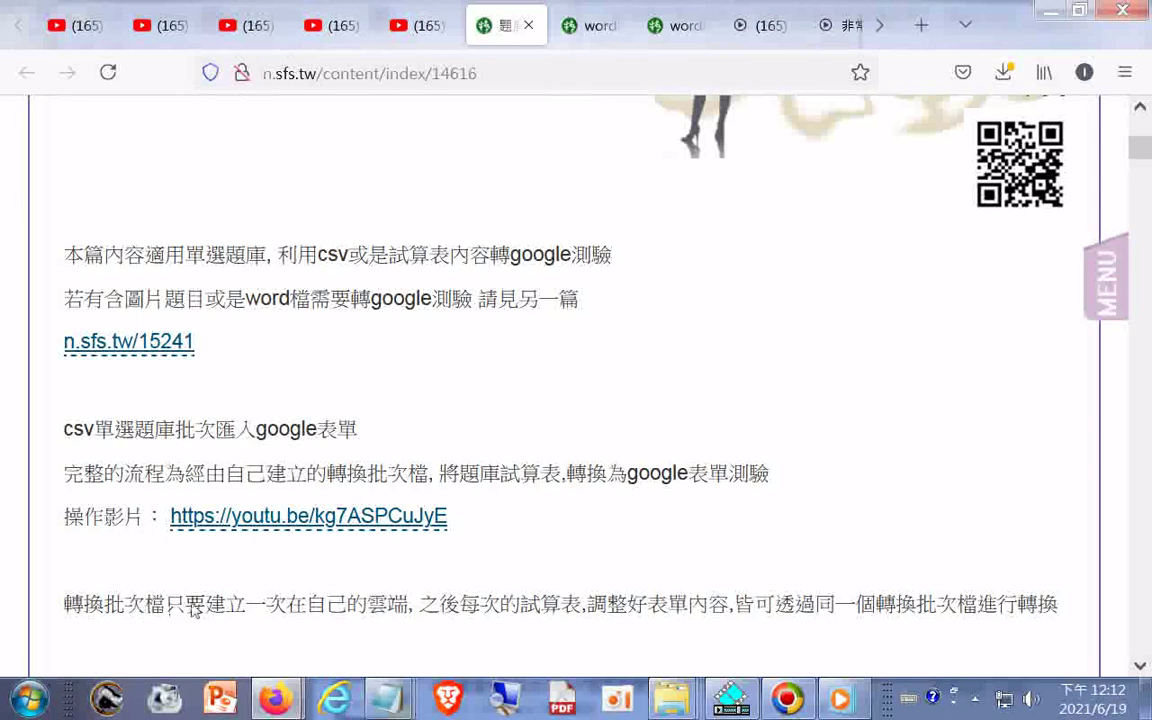
right_click(330, 518)
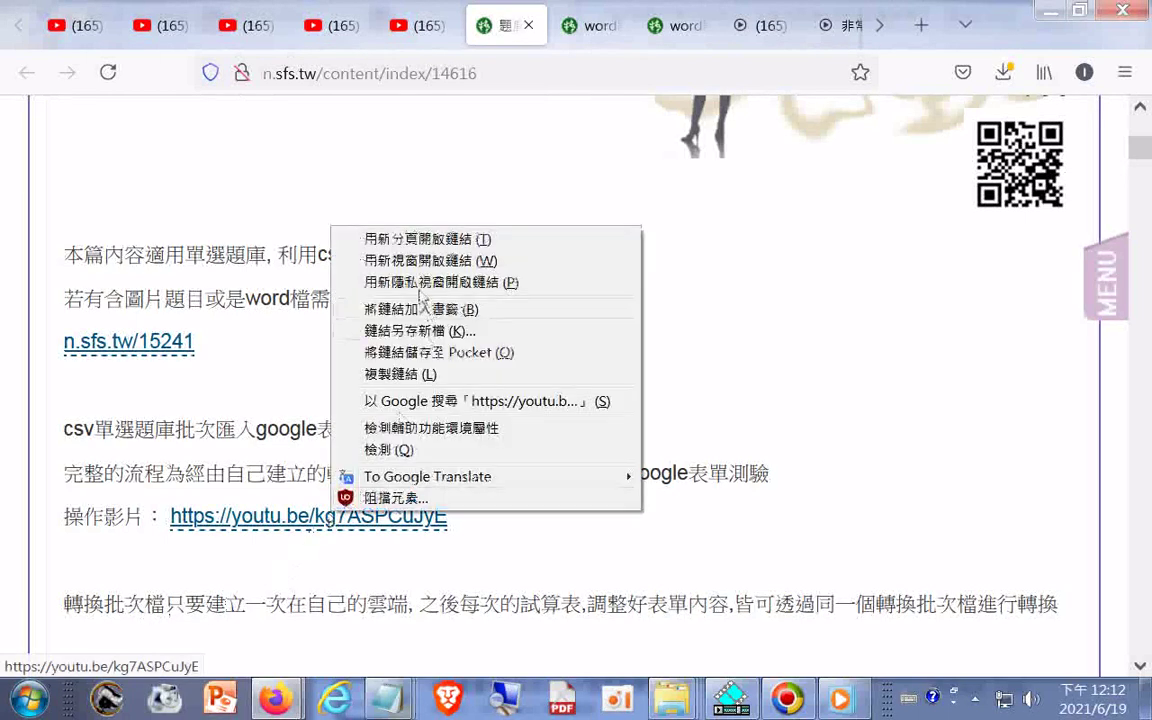
left_click(403, 230)
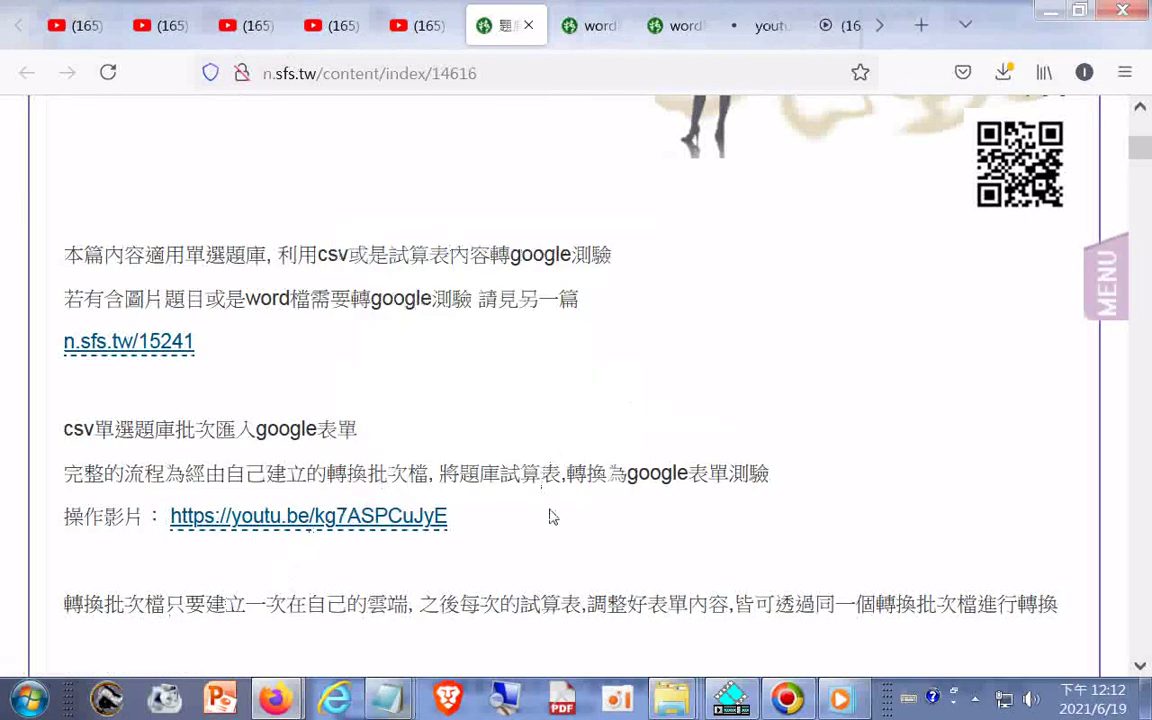
Scroll the article to frame its introductory paragraphs below the header image
scroll(548, 514, "down", 2)
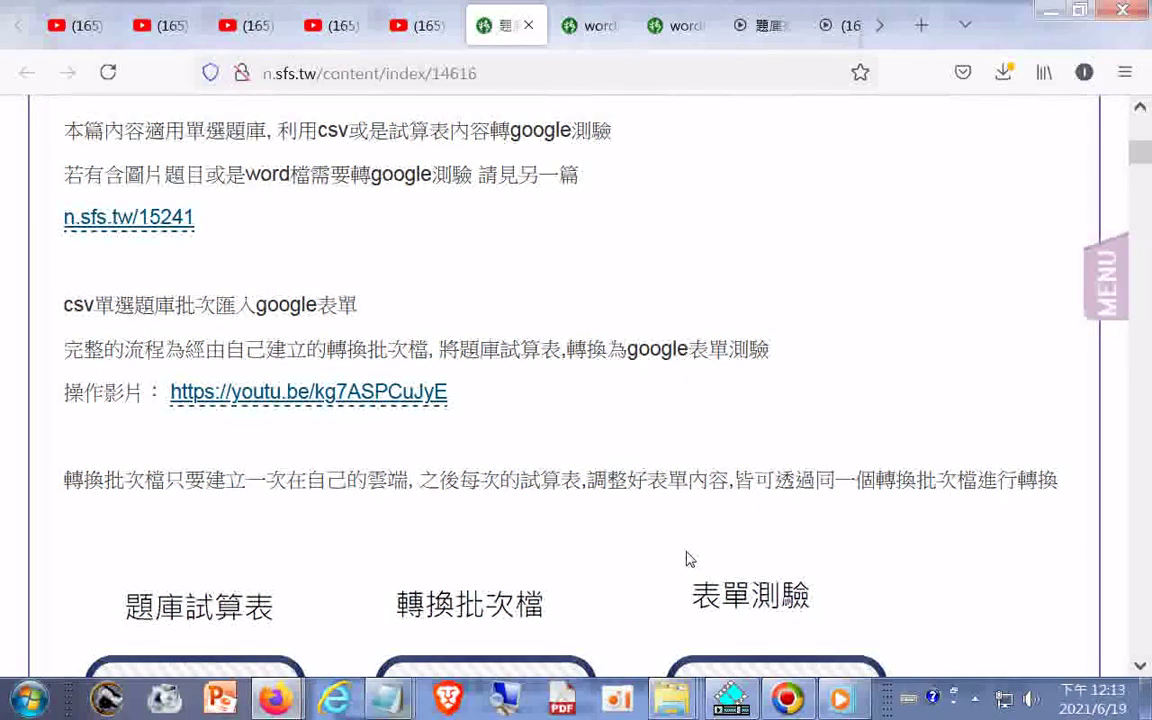
scroll(686, 559, "down", 2)
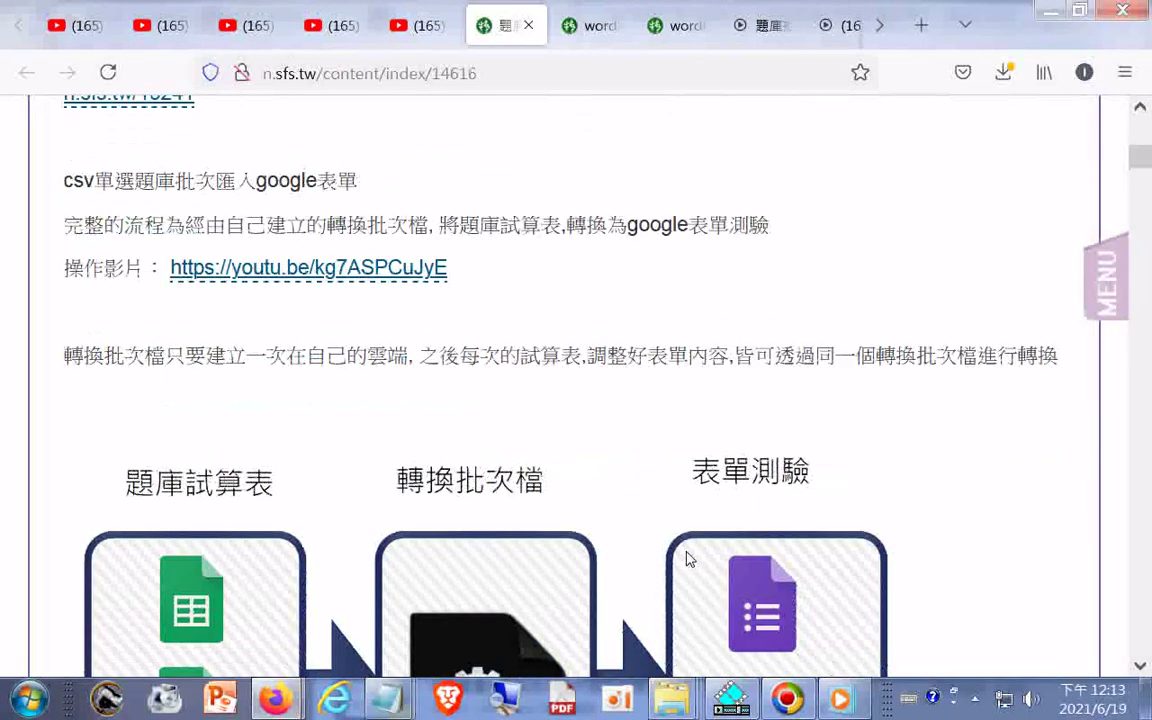
scroll(648, 376, "up", 10)
scroll(648, 376, "up", 2)
scroll(716, 432, "down", 8)
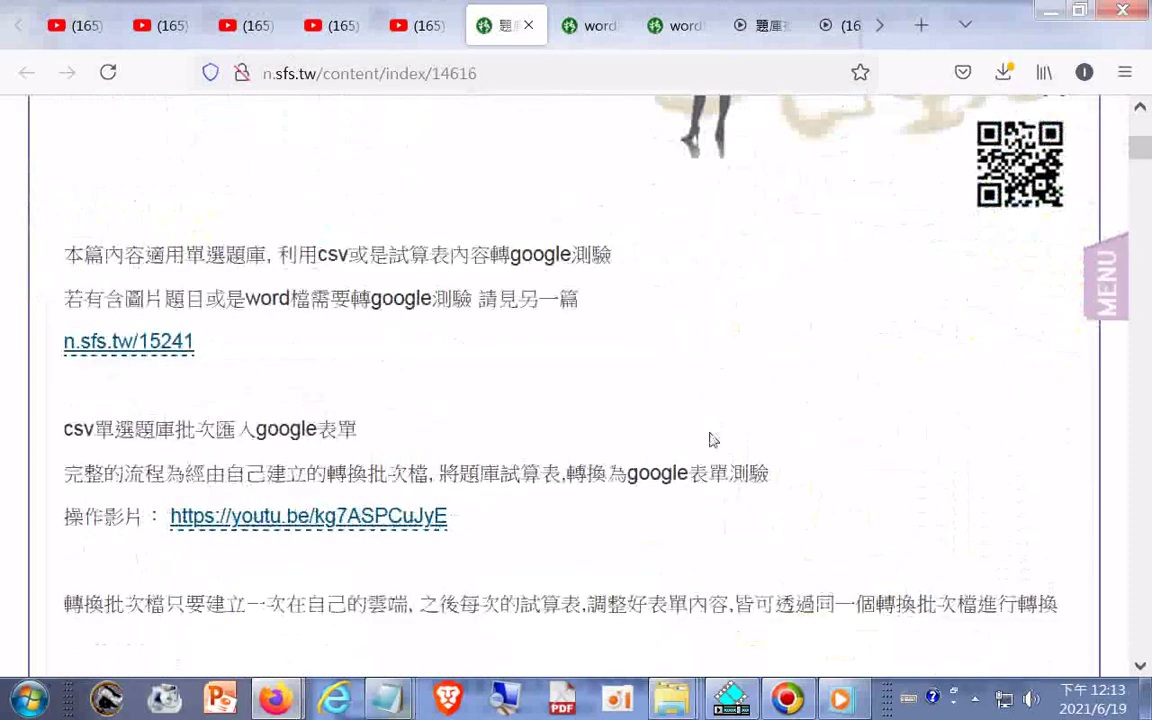
scroll(710, 437, "down", 2)
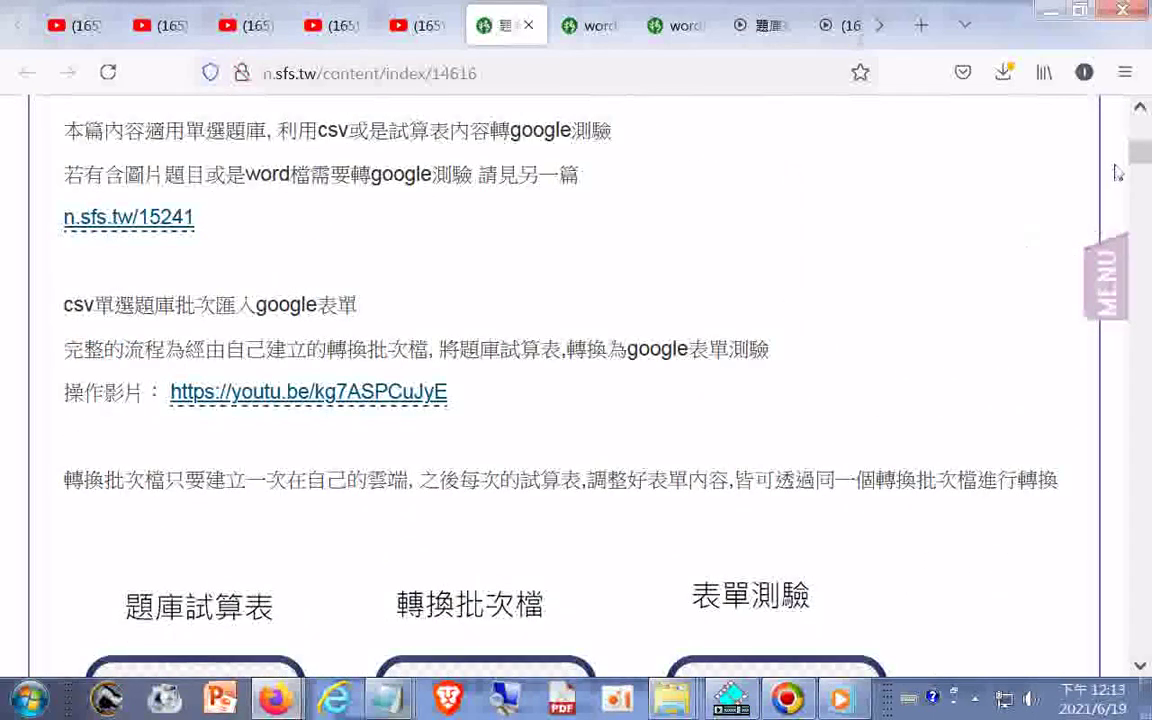
scroll(1141, 152, "up", 2)
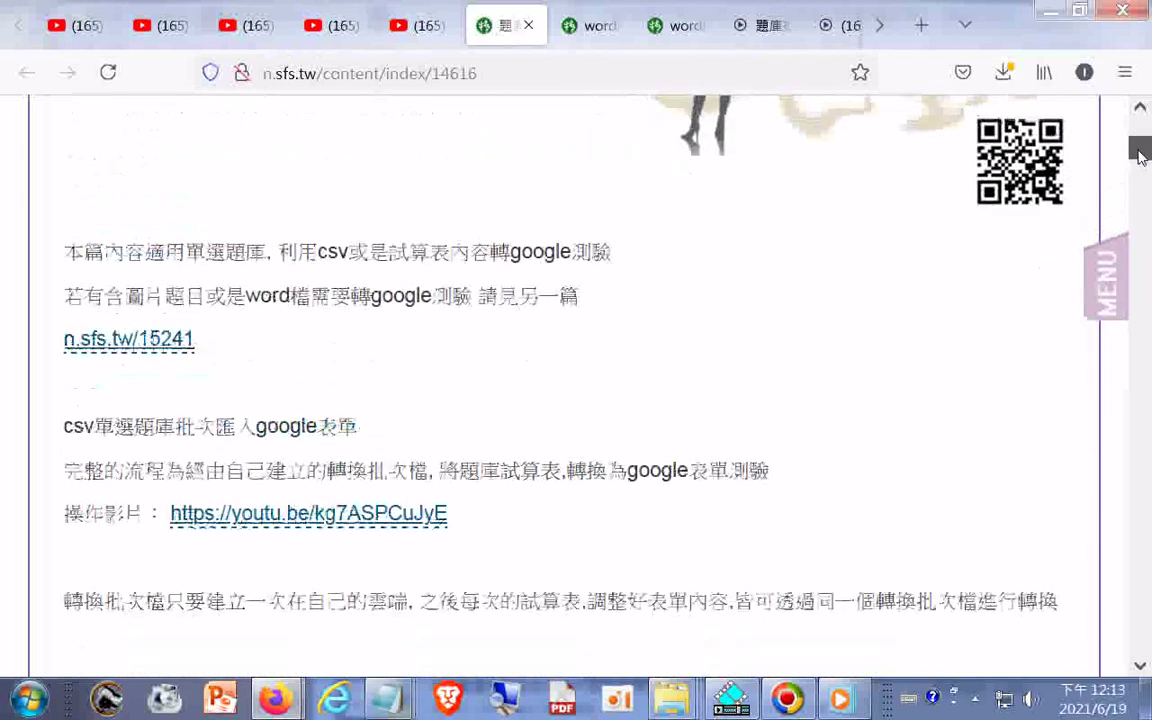
scroll(1141, 152, "down", 1)
scroll(1141, 152, "up", 1)
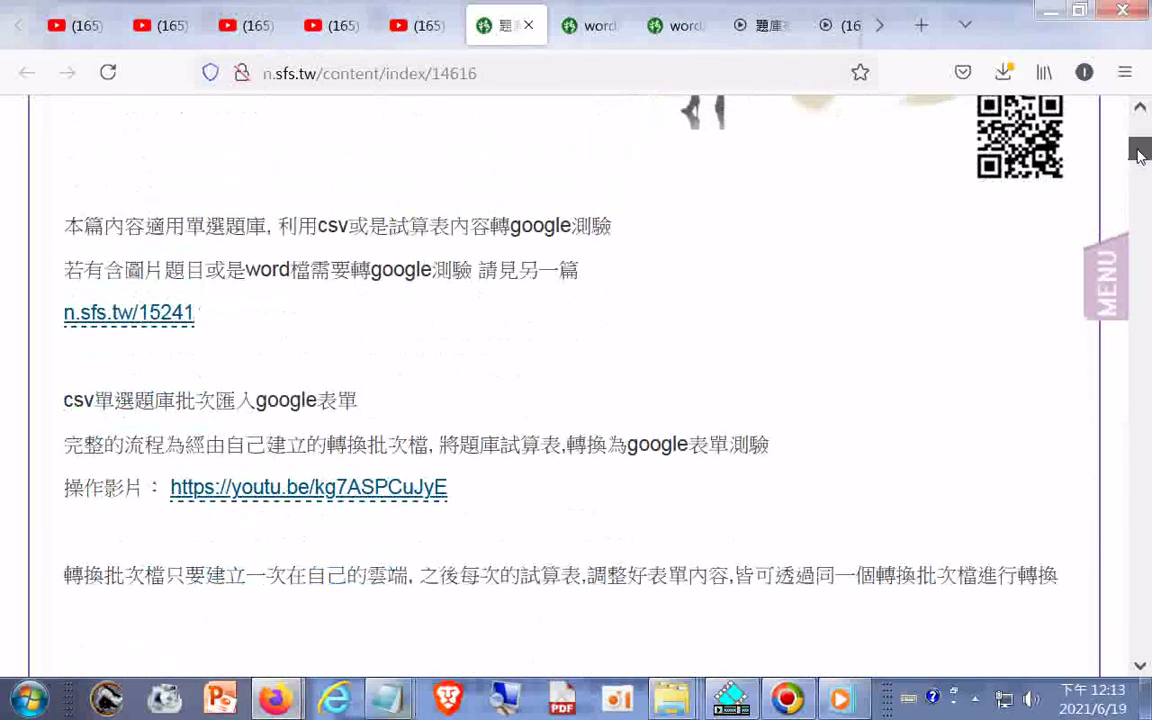
scroll(1138, 155, "down", 1)
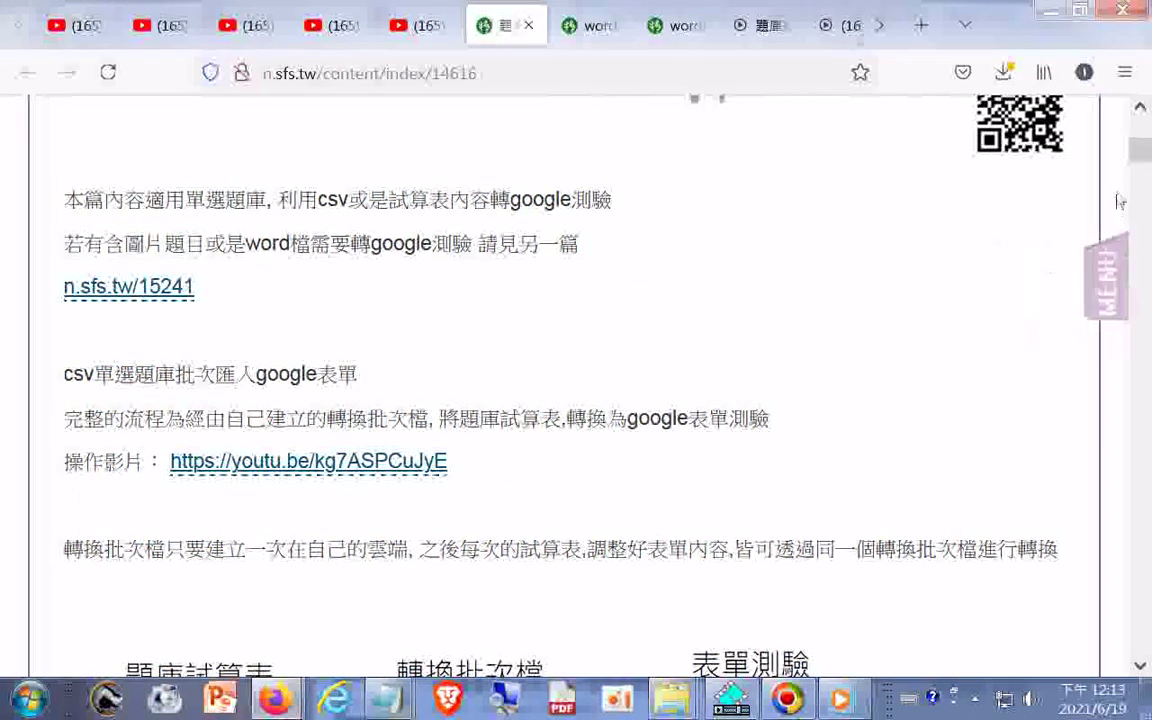
scroll(1145, 150, "up", 1)
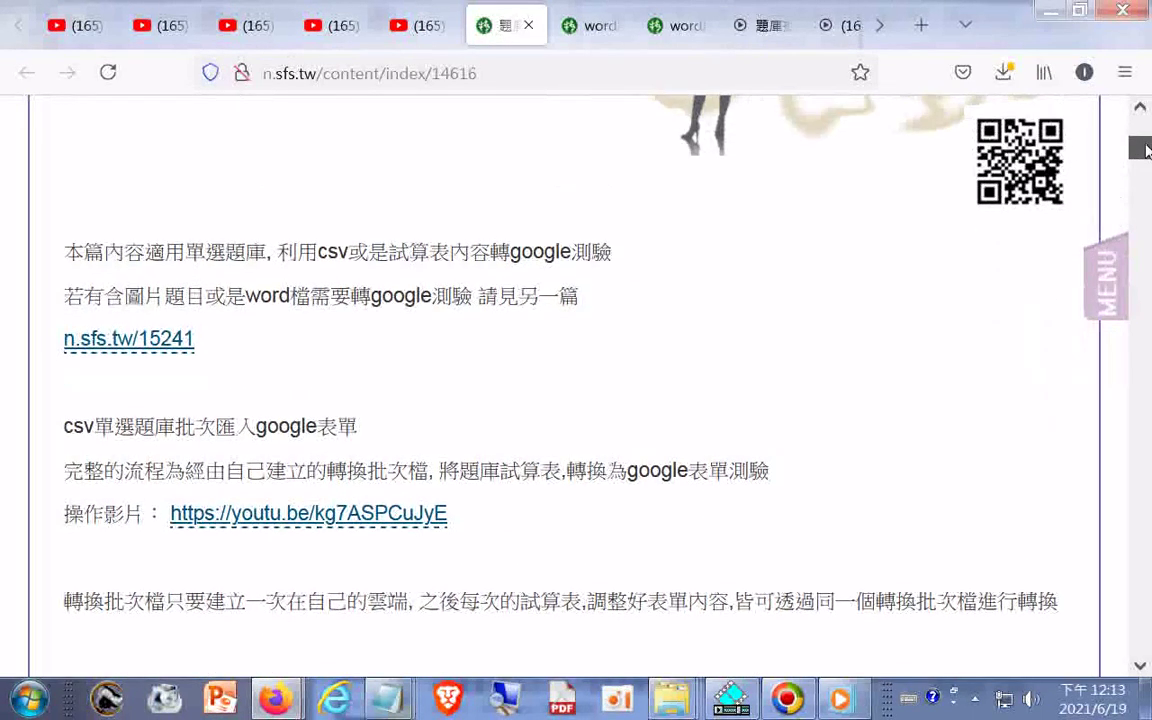
scroll(1145, 150, "down", 1)
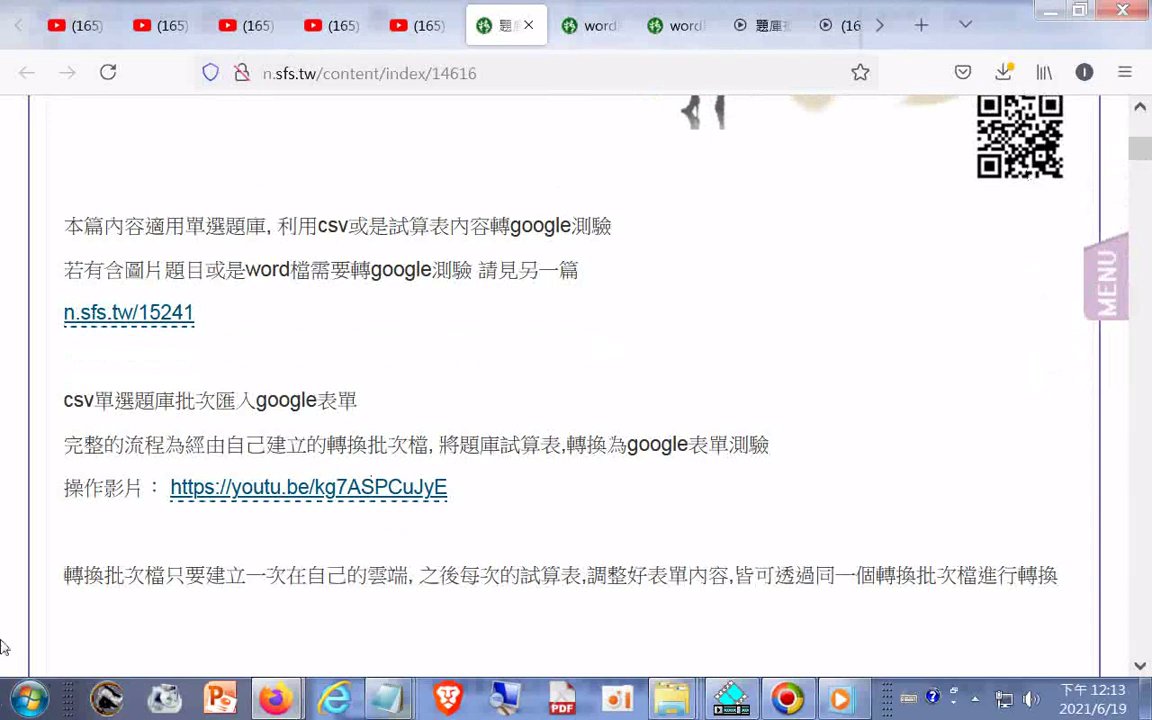
Copy a visible-area screenshot of the article's intro text to the clipboard
right_click(5, 590)
left_click(131, 401)
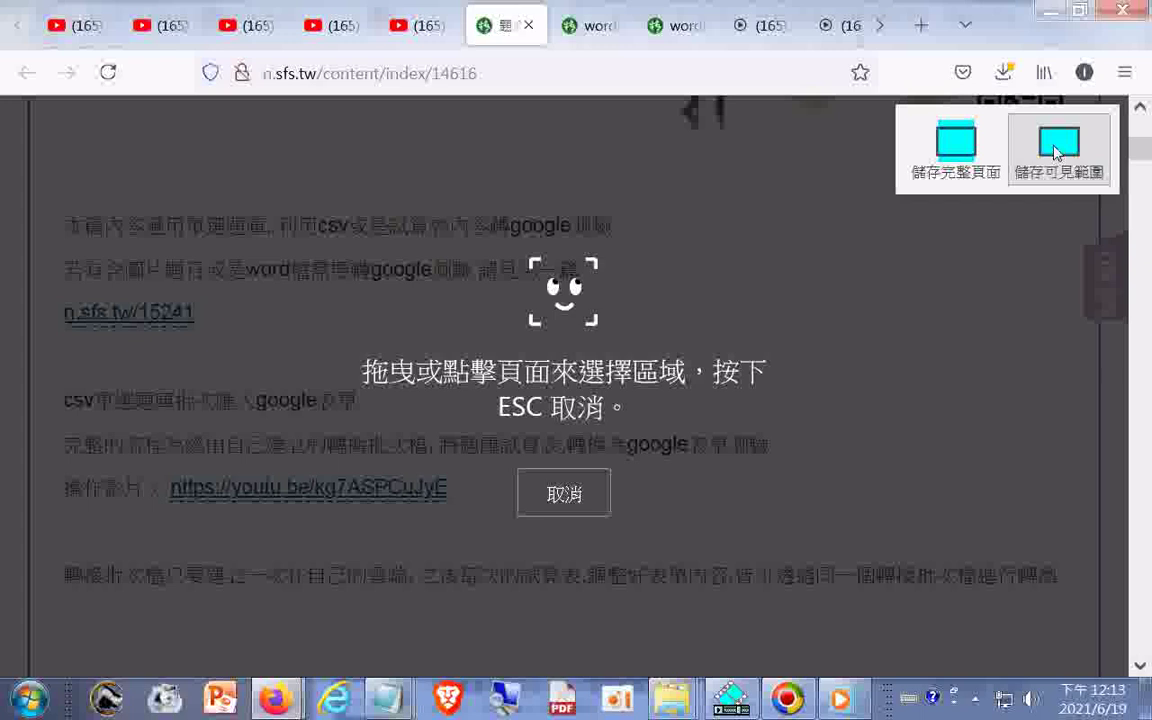
left_click(1057, 150)
left_click(860, 159)
Download a screenshot of the three-step 題庫試算表 to 表單測驗 conversion diagram
scroll(860, 300, "down", 3)
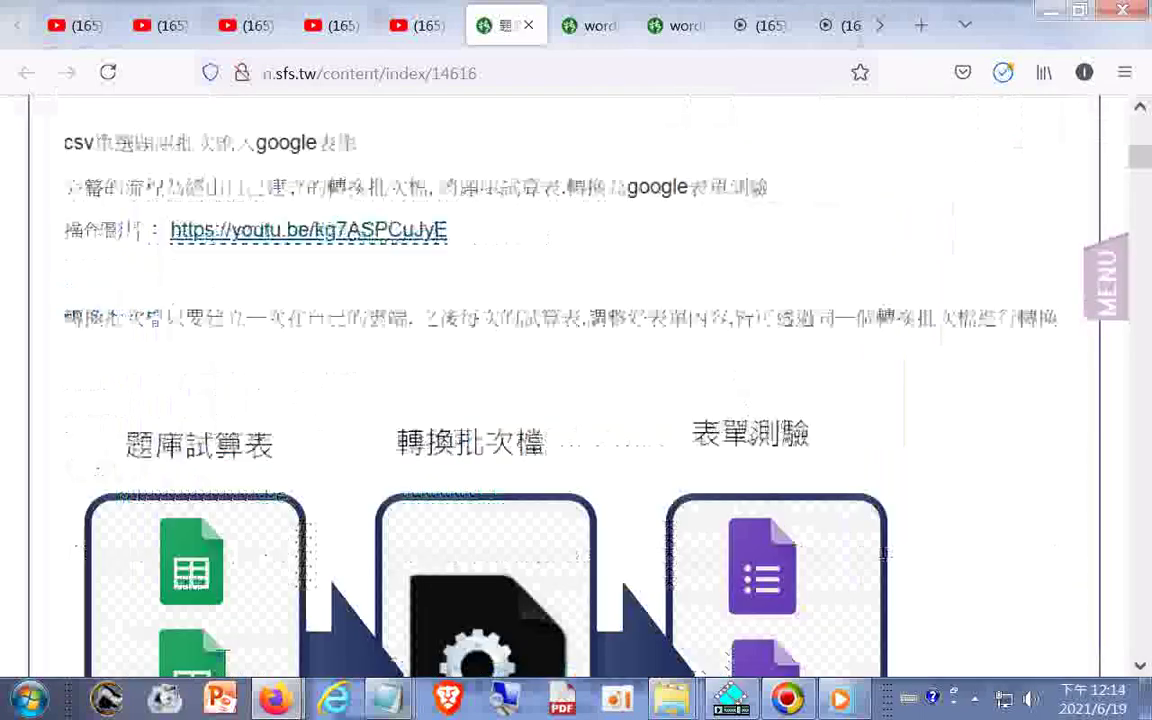
right_click(3, 598)
left_click(88, 455)
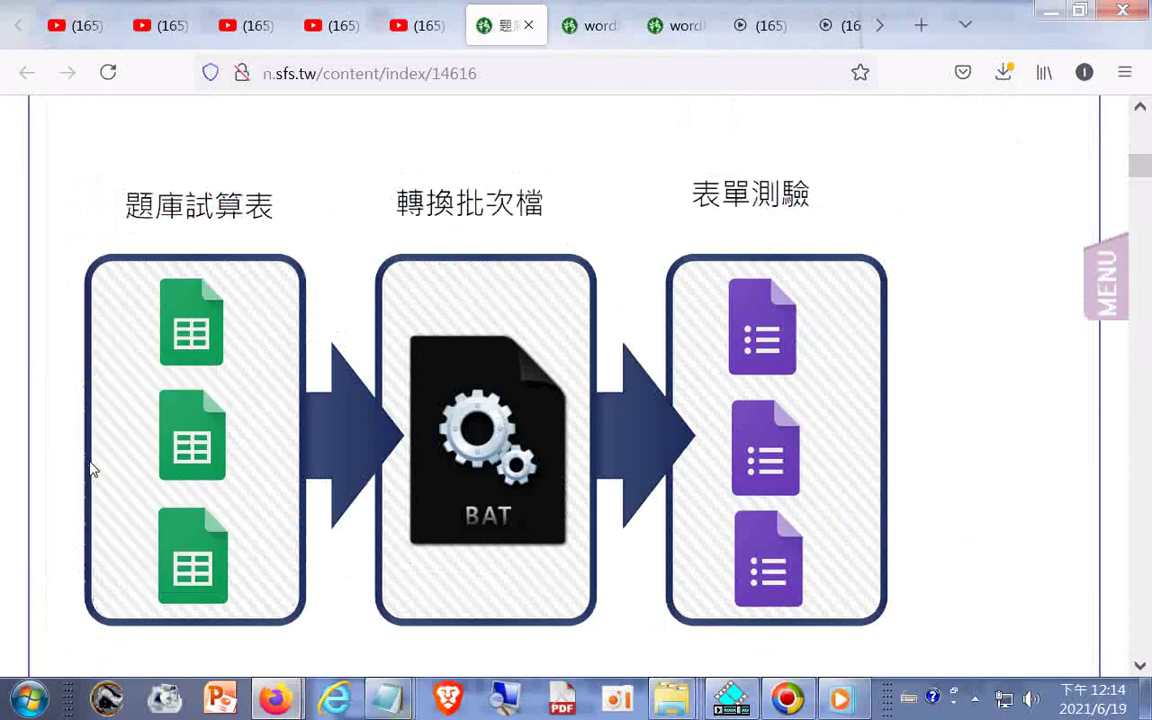
left_click(1057, 150)
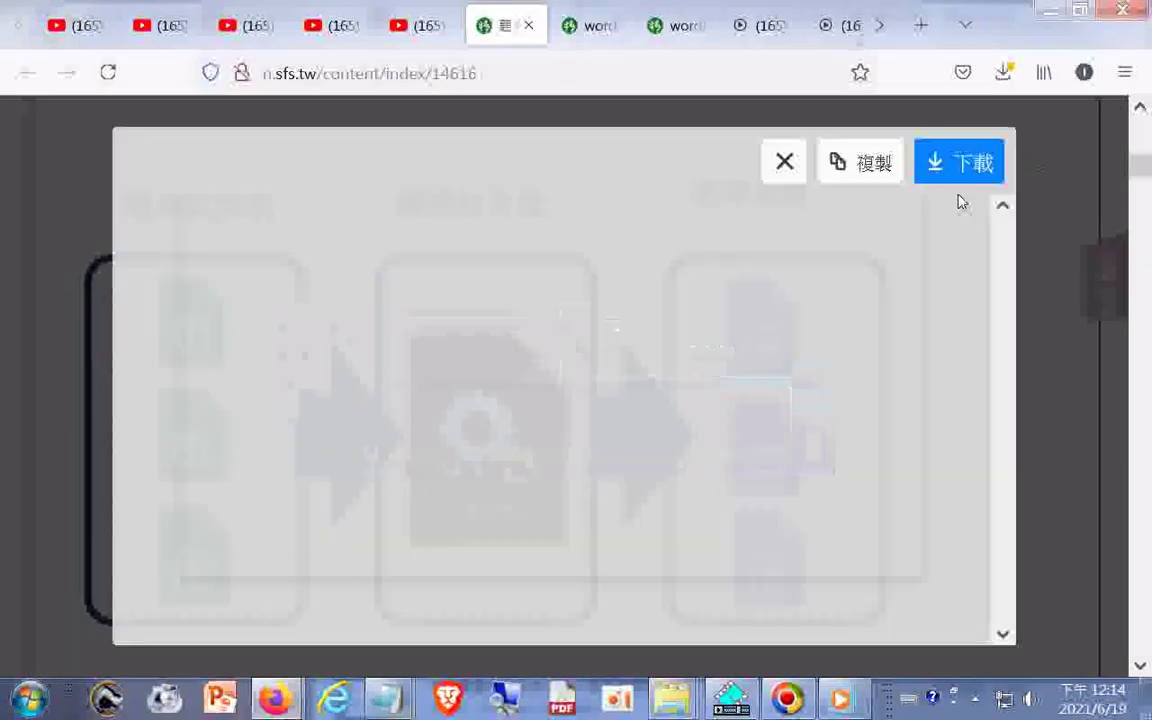
left_click(959, 162)
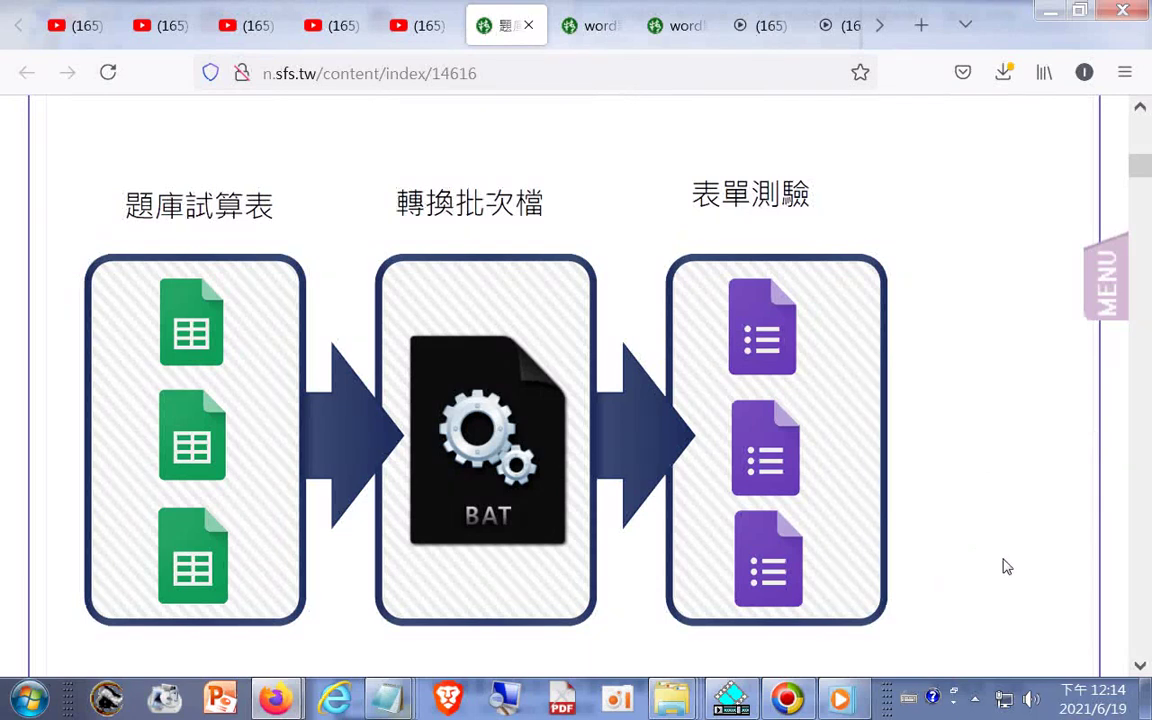
Open section 一. 建立自己的批次檔's script.google.com link in a new tab
scroll(1006, 567, "down", 5)
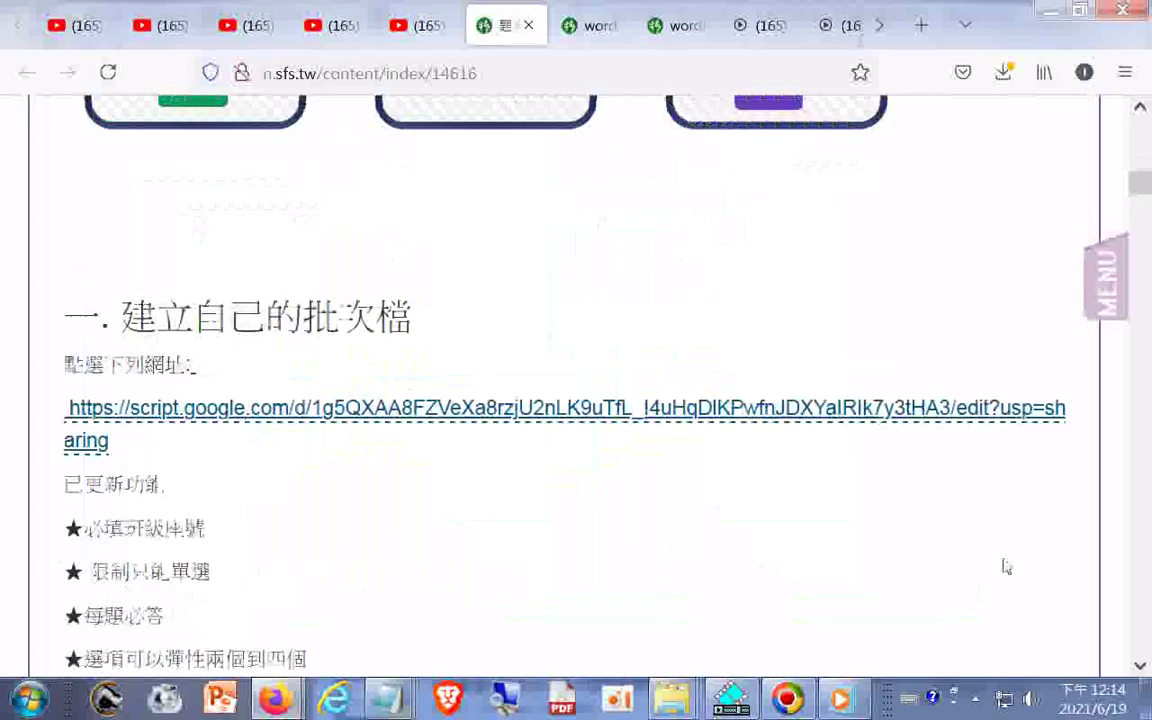
scroll(1006, 567, "down", 1)
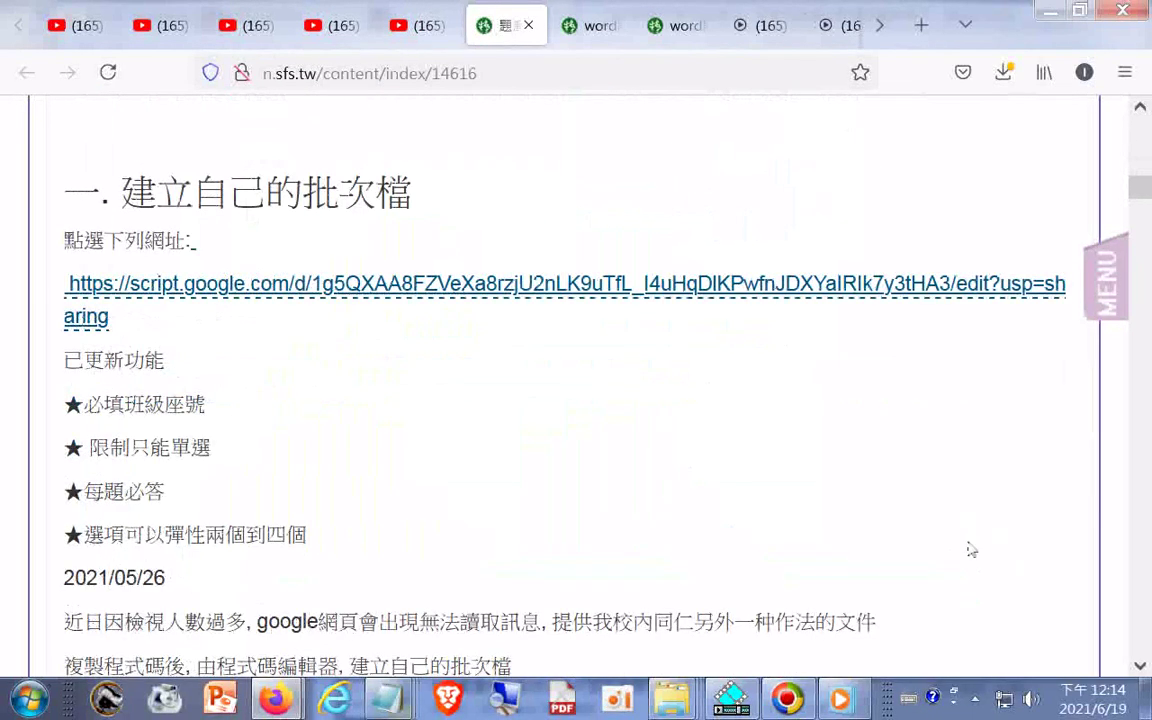
right_click(520, 289)
left_click(547, 298)
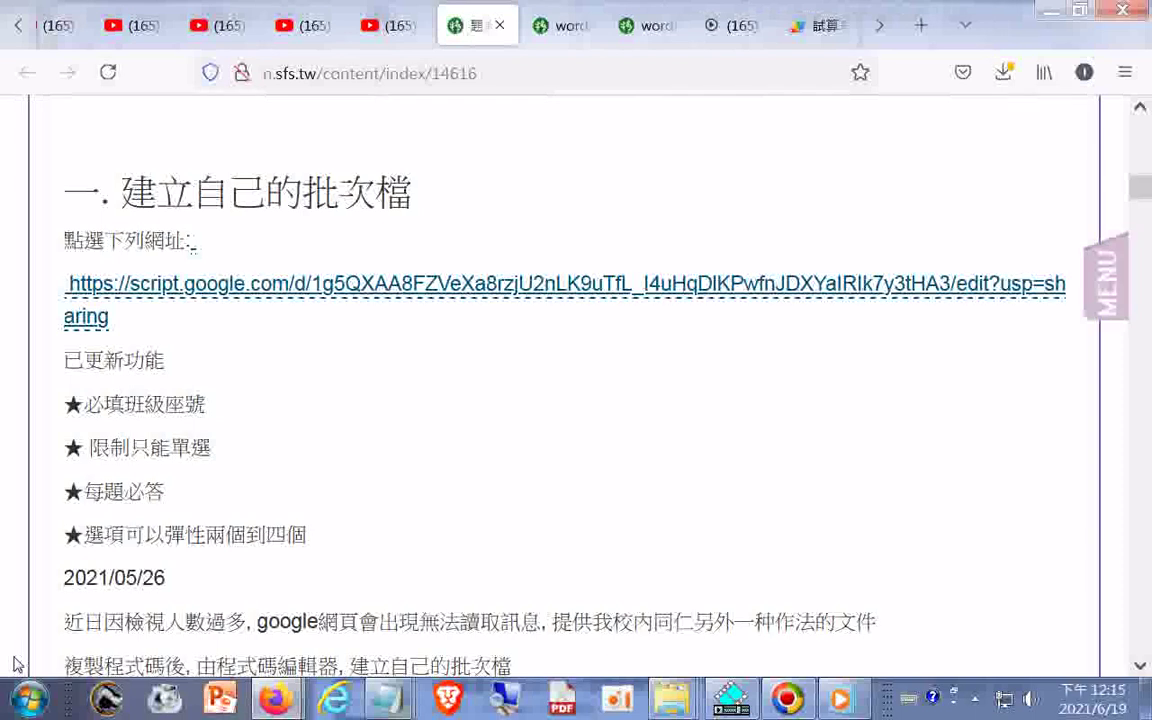
Copy a visible-area screenshot of section 一 to the clipboard
right_click(15, 658)
left_click(141, 514)
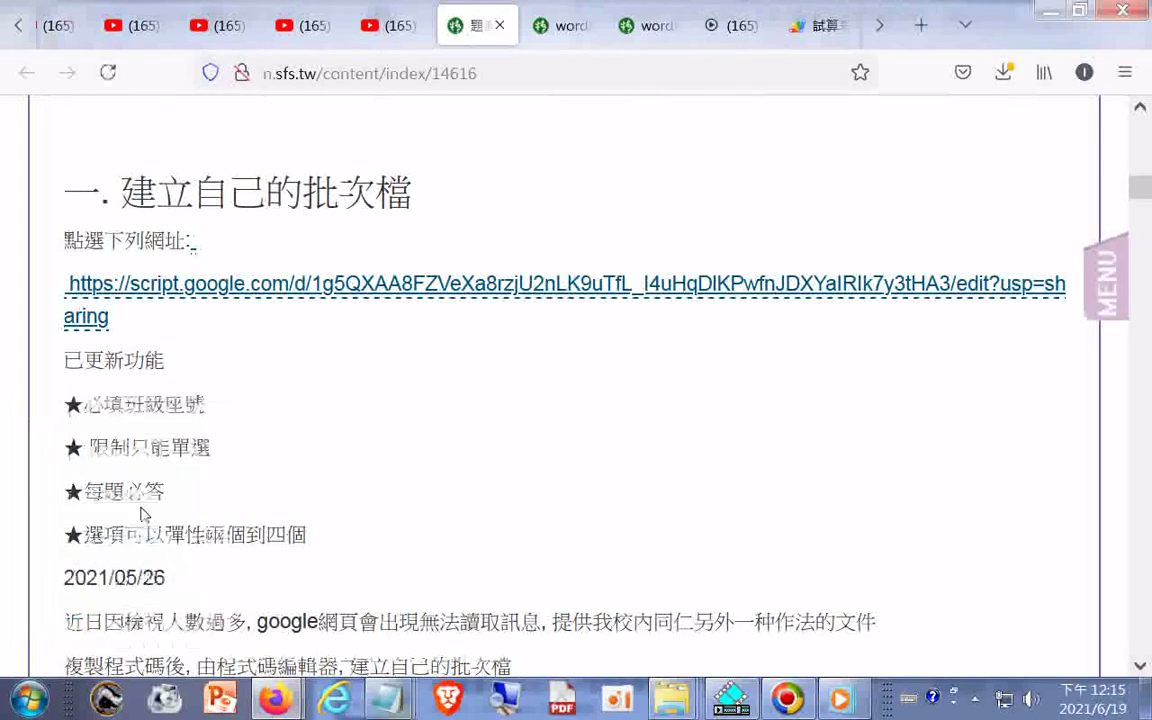
left_click(1058, 150)
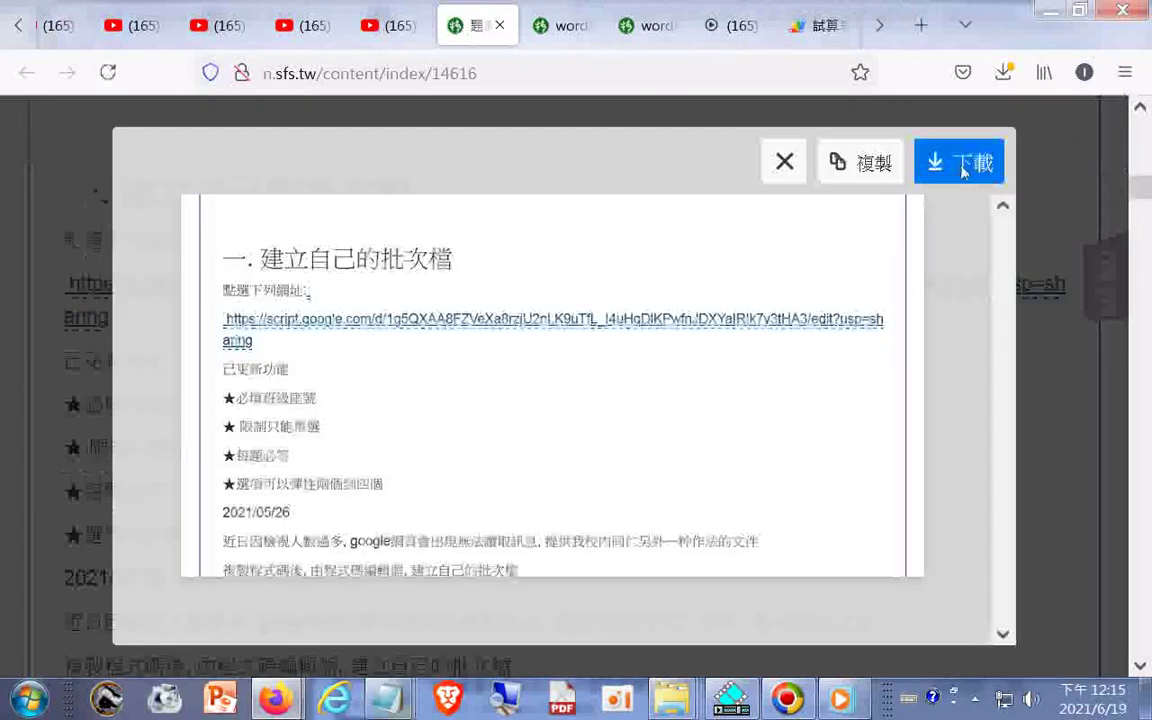
left_click(849, 151)
Open the 試算表轉換表單批次檔.zip link and the Google Drive video link in new tabs
scroll(749, 469, "down", 3)
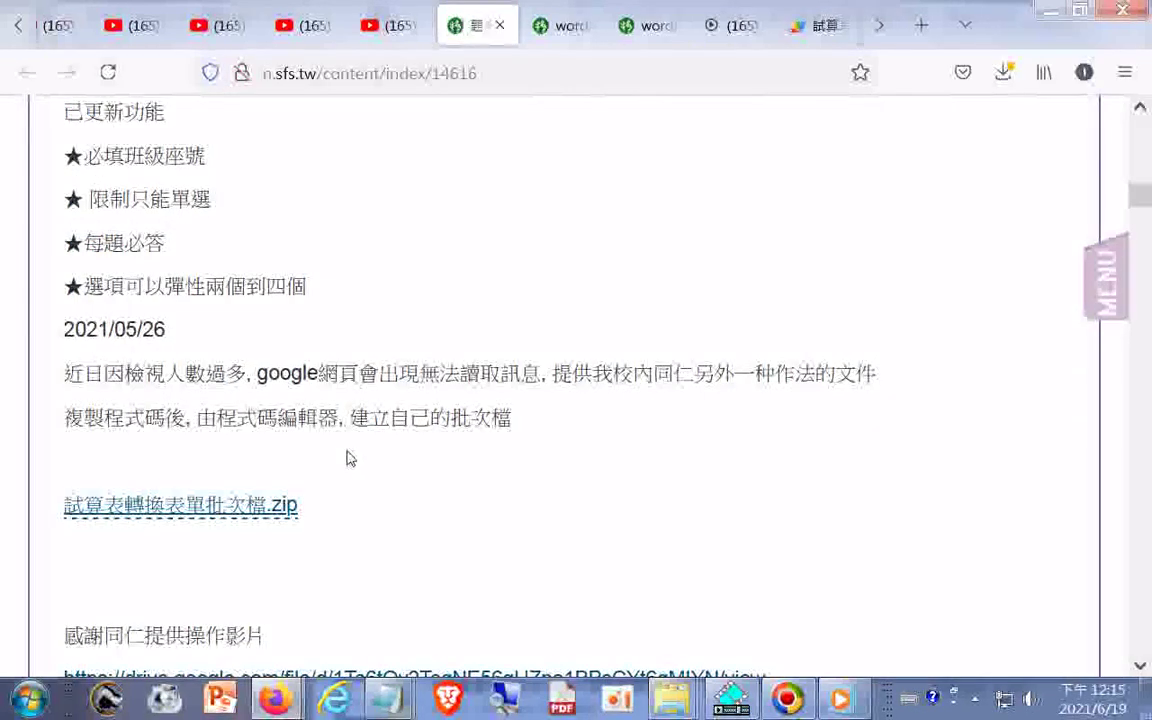
right_click(238, 508)
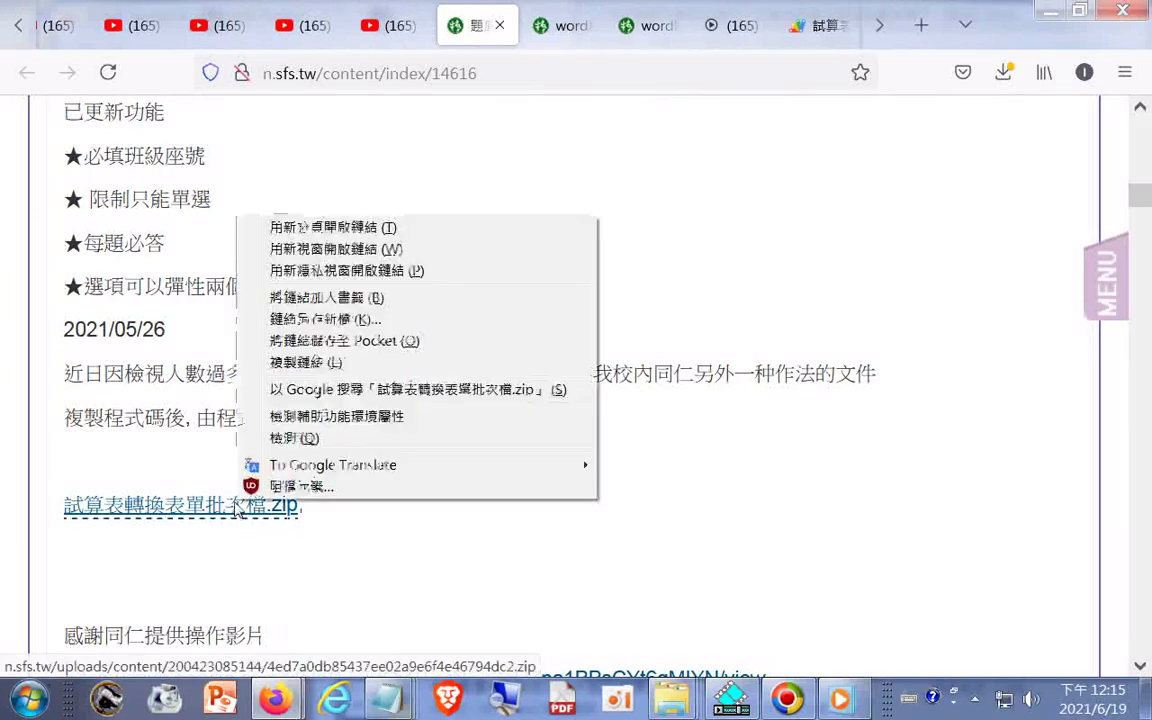
left_click(409, 228)
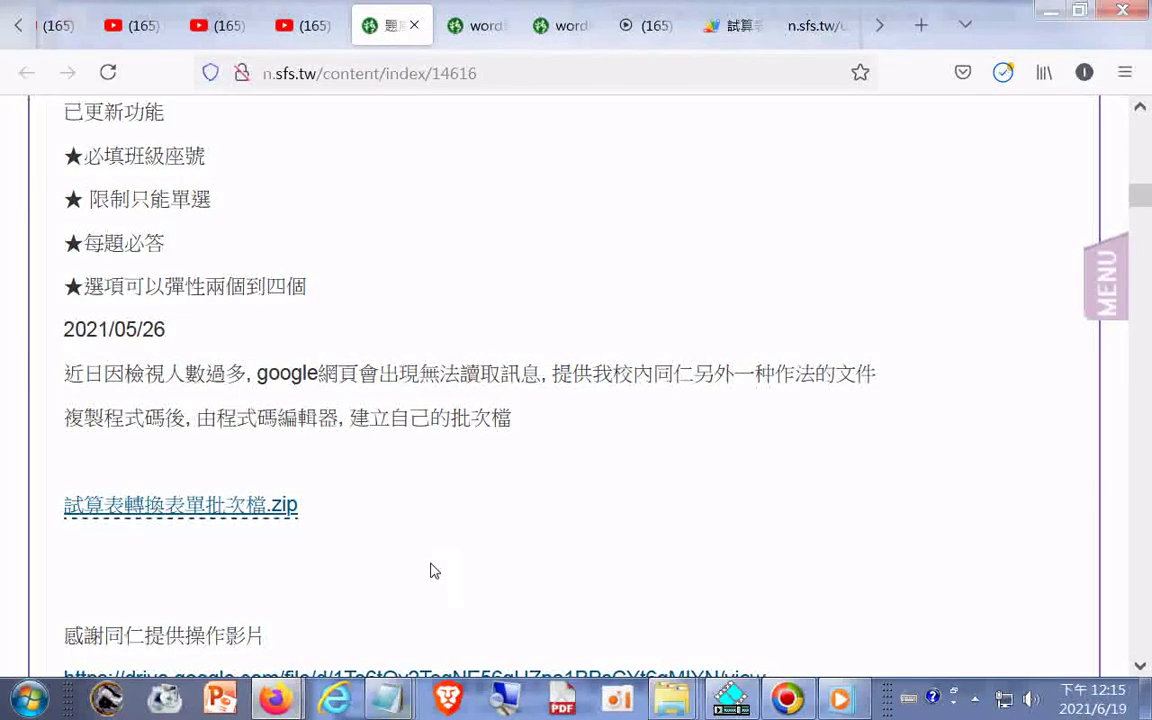
scroll(430, 570, "down", 3)
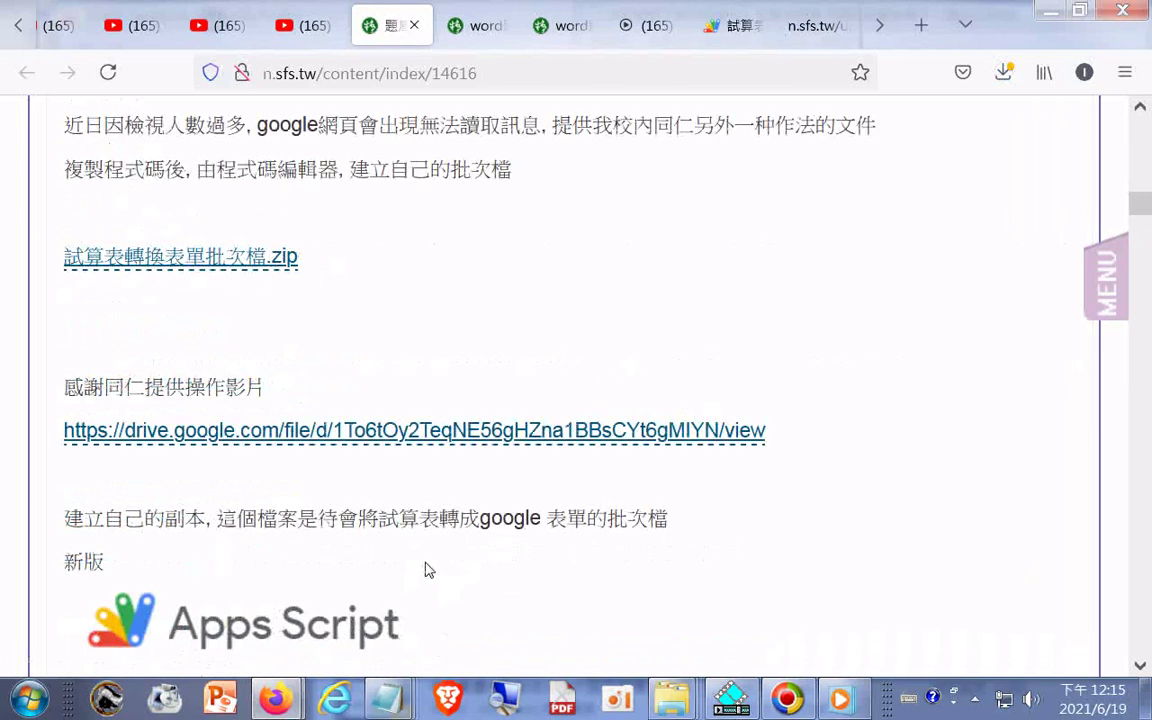
right_click(469, 434)
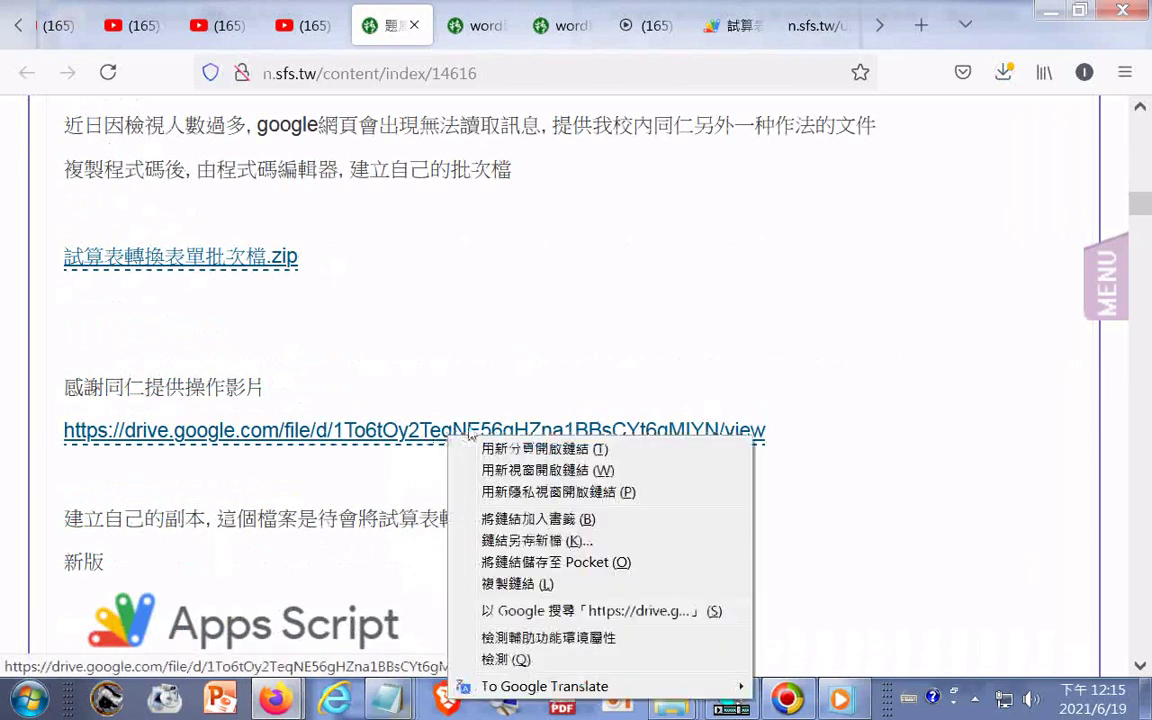
left_click(520, 449)
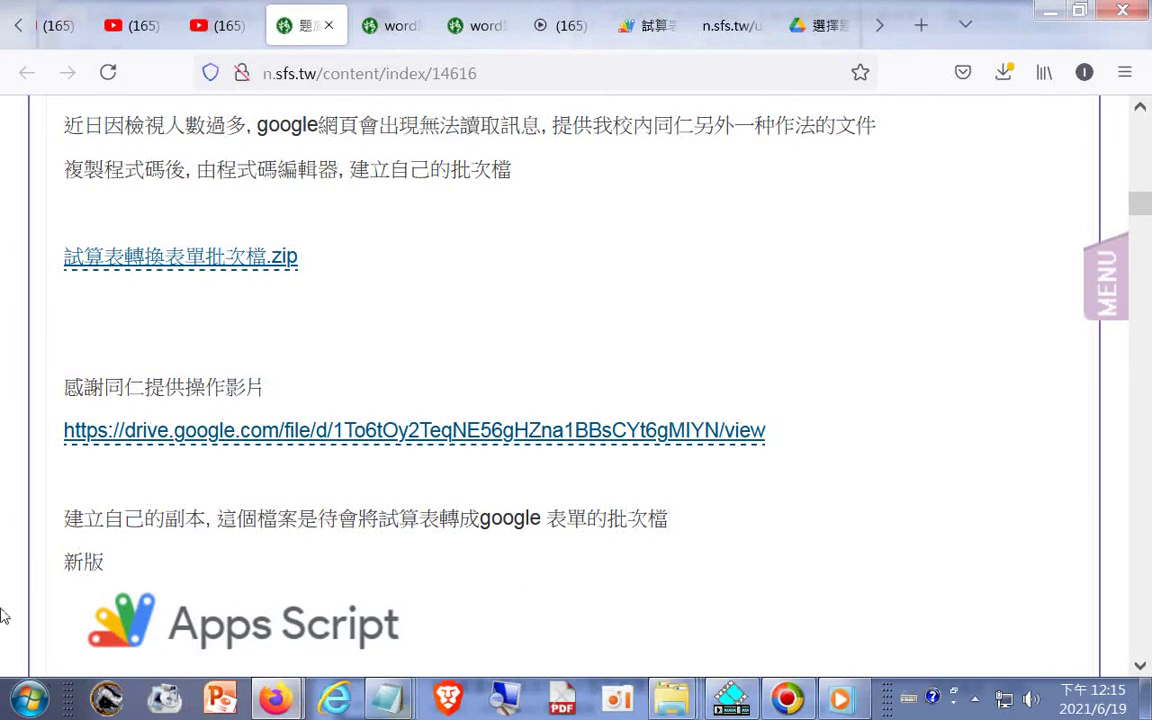
Download a visible-area screenshot of the zip and Drive link area
right_click(6, 558)
left_click(77, 487)
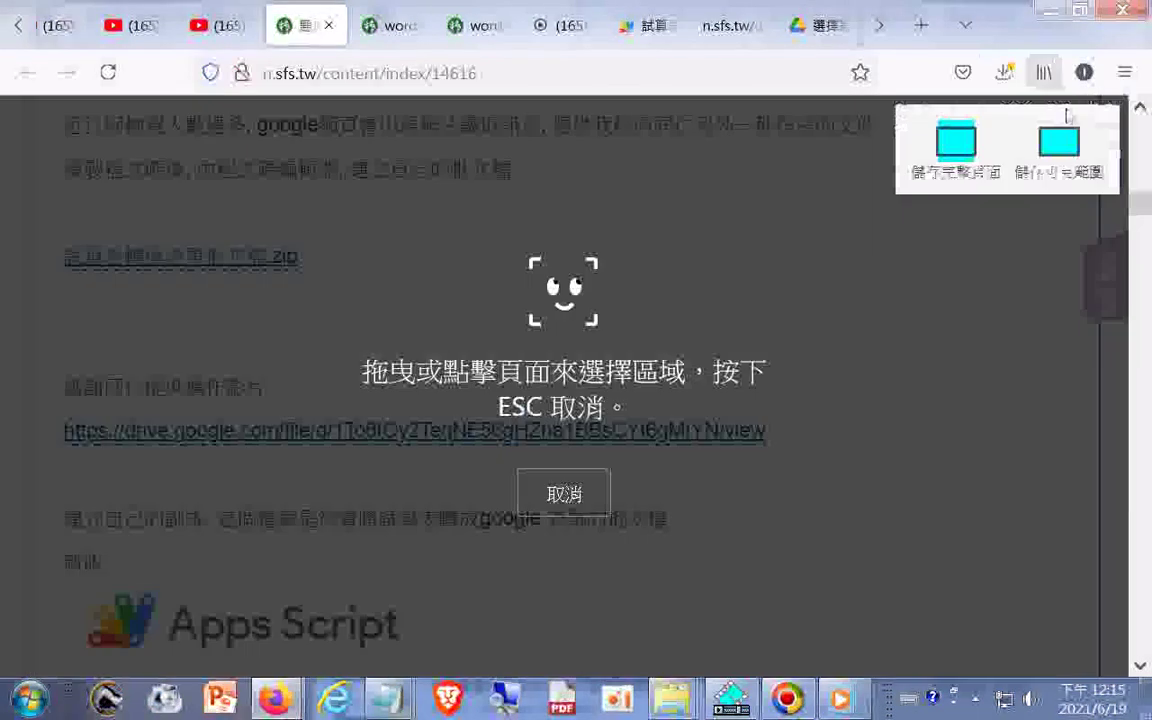
left_click(1057, 141)
left_click(958, 175)
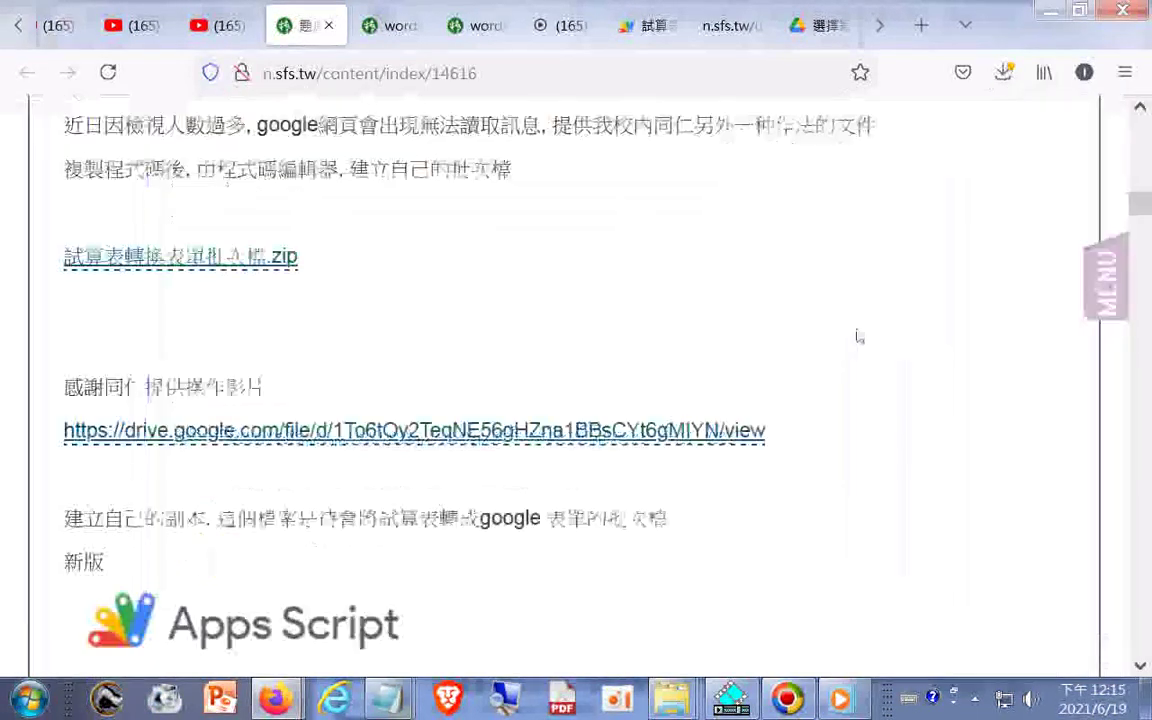
Scroll past the Apps Script steps to section 二.建立試算表
scroll(855, 334, "down", 5)
scroll(857, 337, "down", 2)
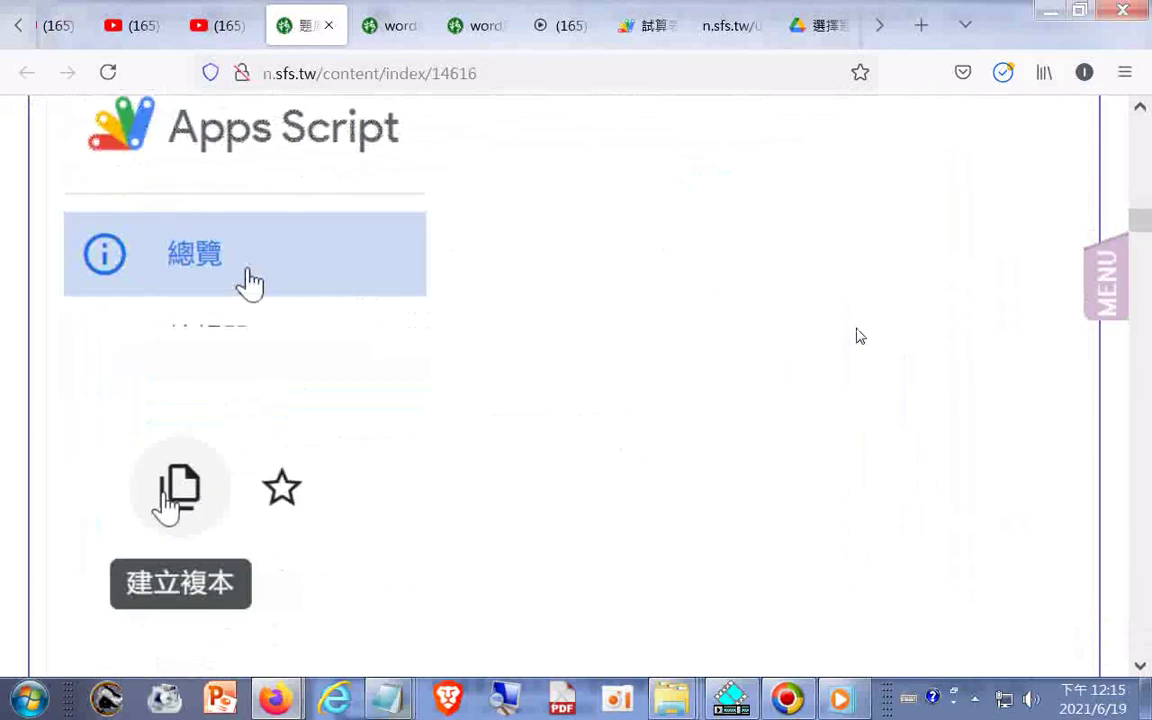
scroll(857, 331, "down", 2)
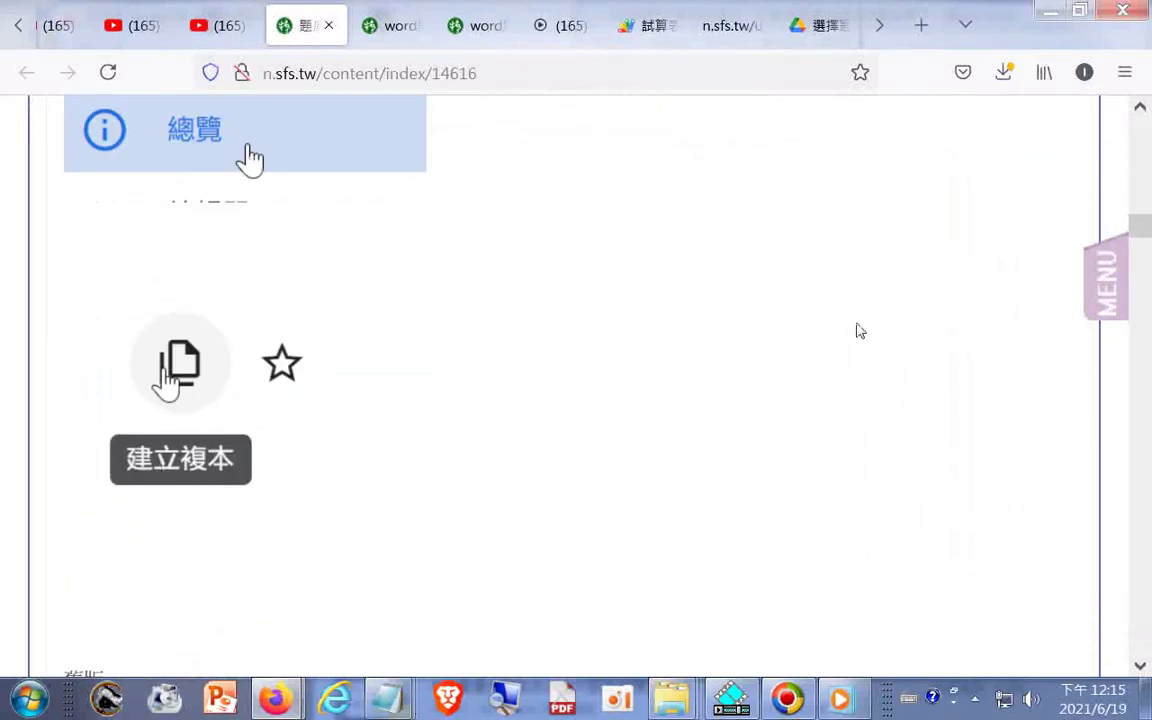
scroll(860, 331, "down", 4)
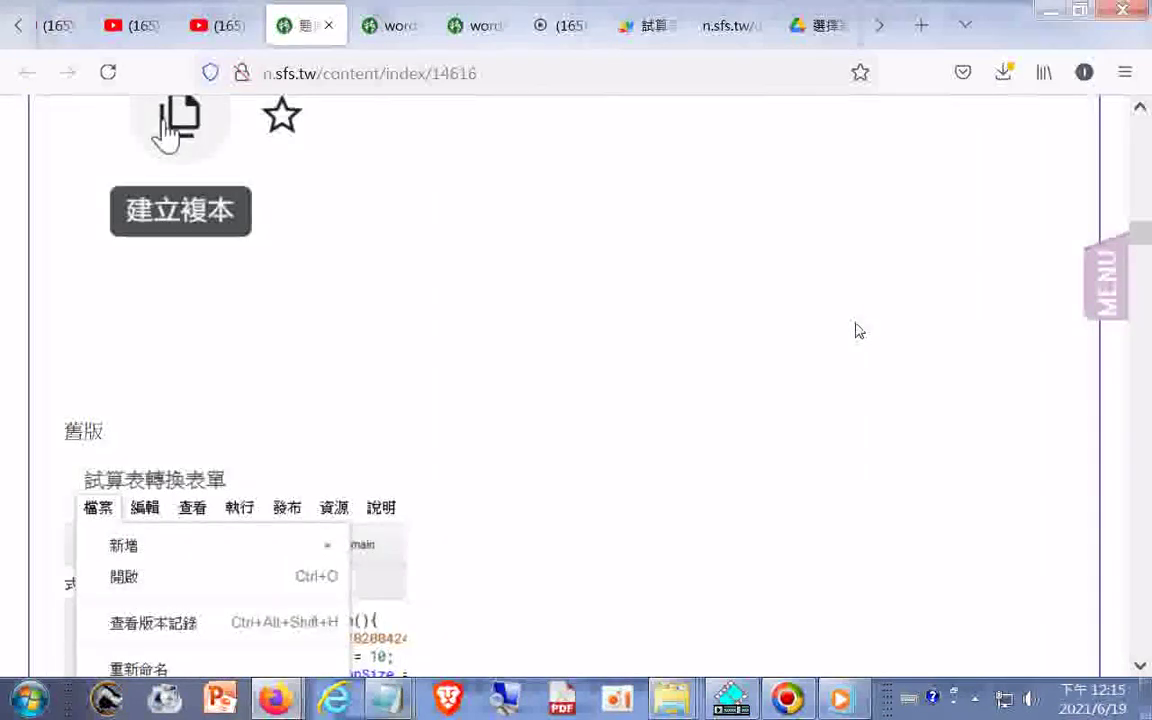
scroll(857, 331, "down", 4)
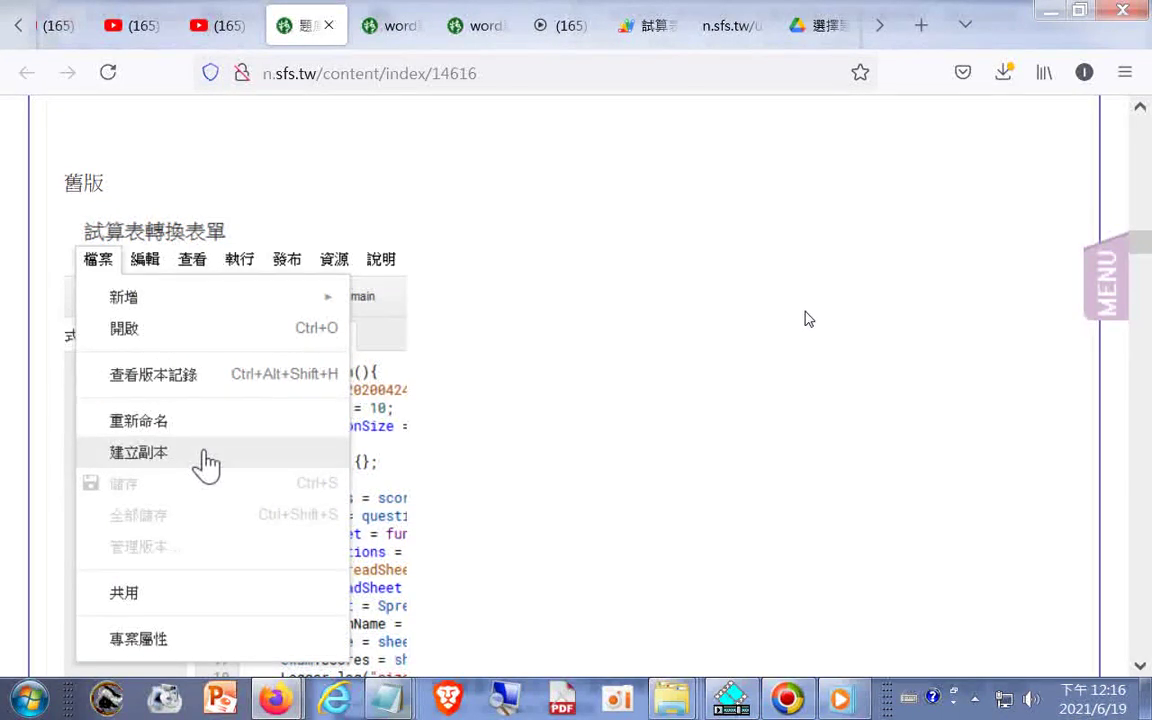
scroll(809, 319, "down", 4)
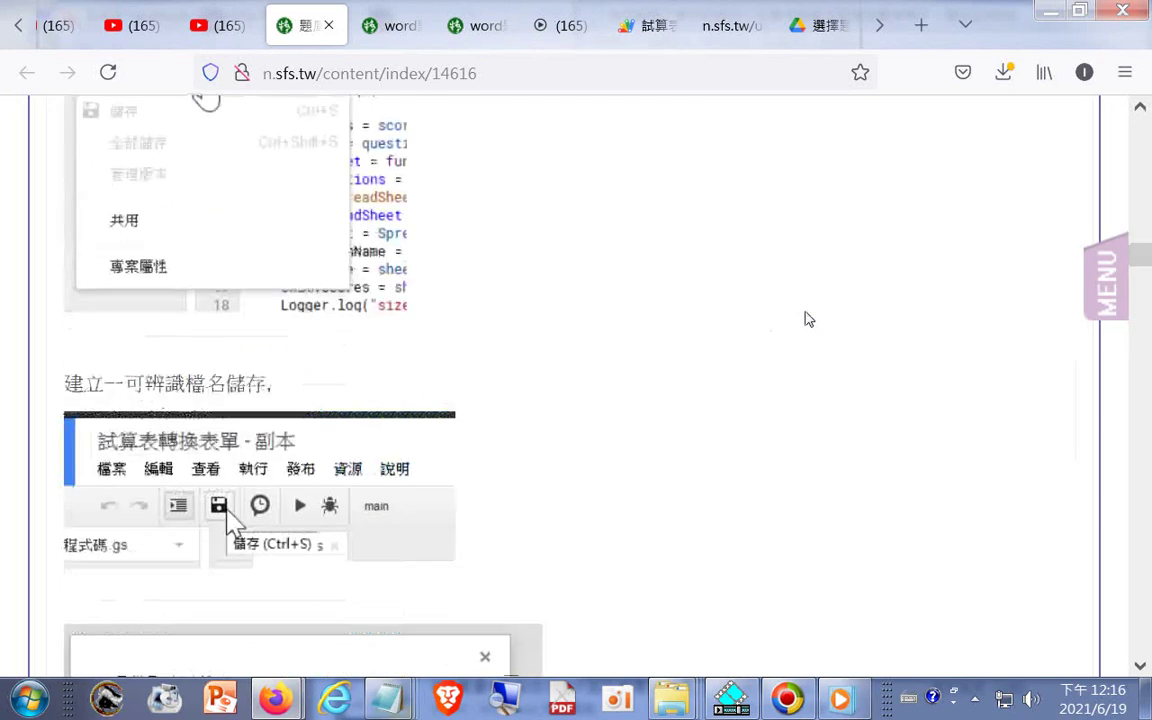
scroll(809, 319, "down", 1)
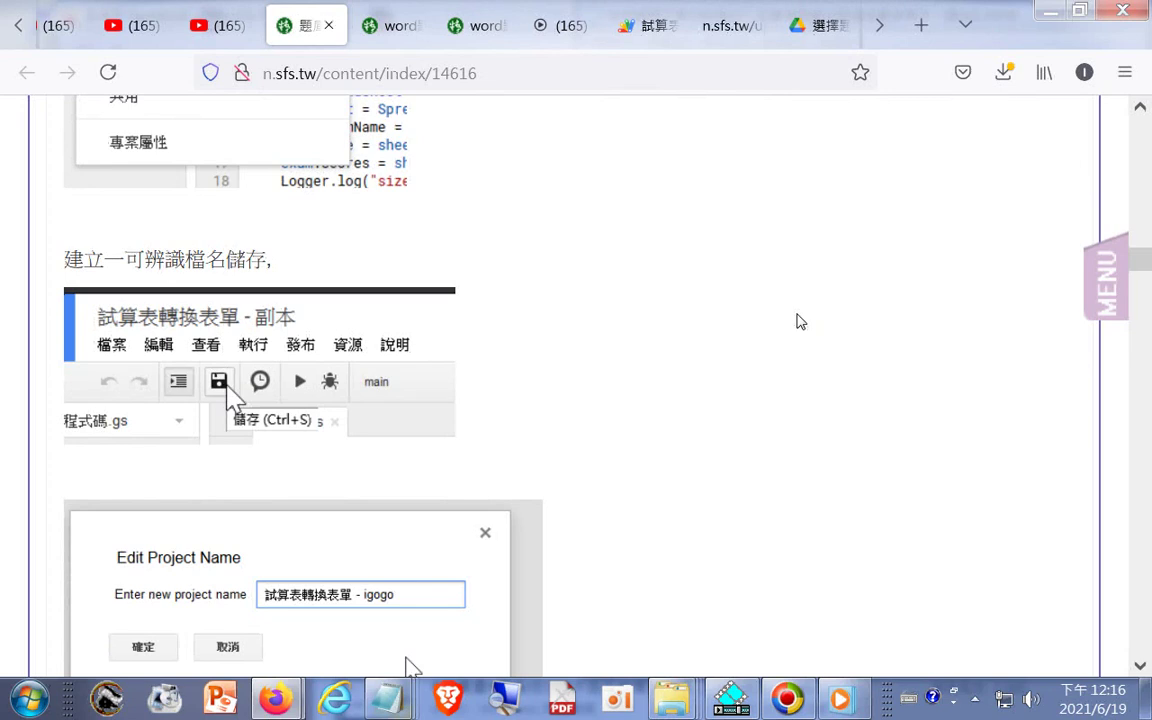
scroll(800, 324, "down", 5)
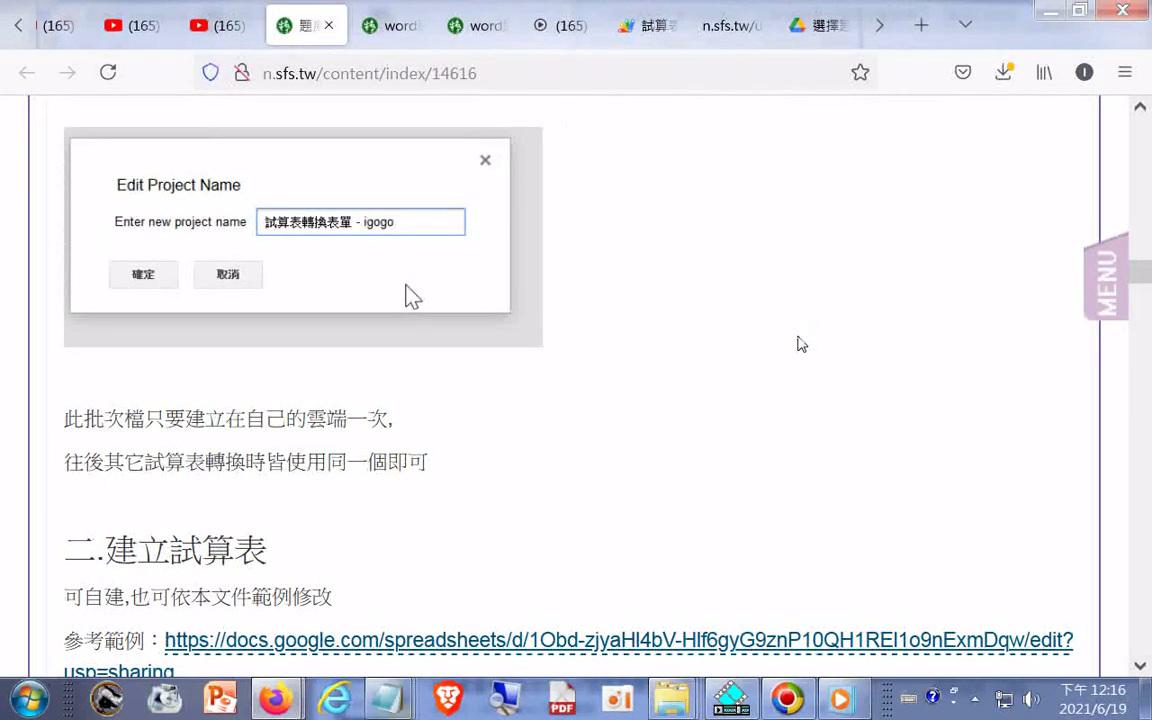
scroll(798, 345, "down", 4)
scroll(801, 355, "up", 1)
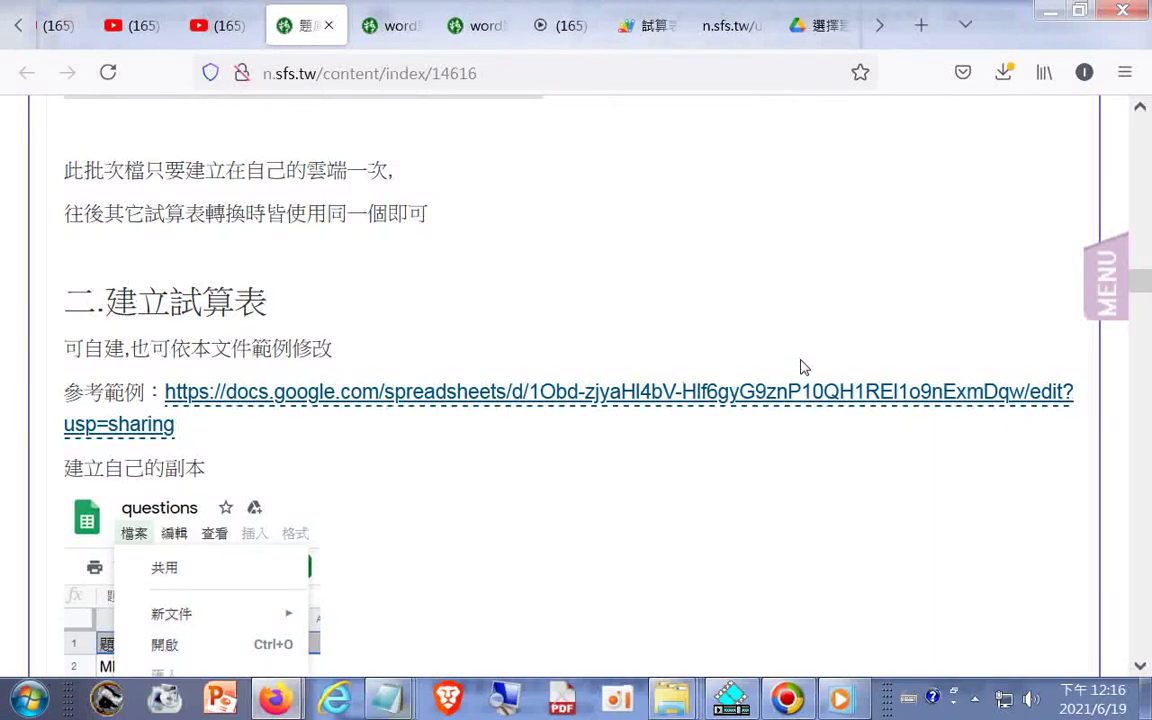
Open the sample spreadsheet link in a new tab and scroll to the copy-document example
right_click(415, 400)
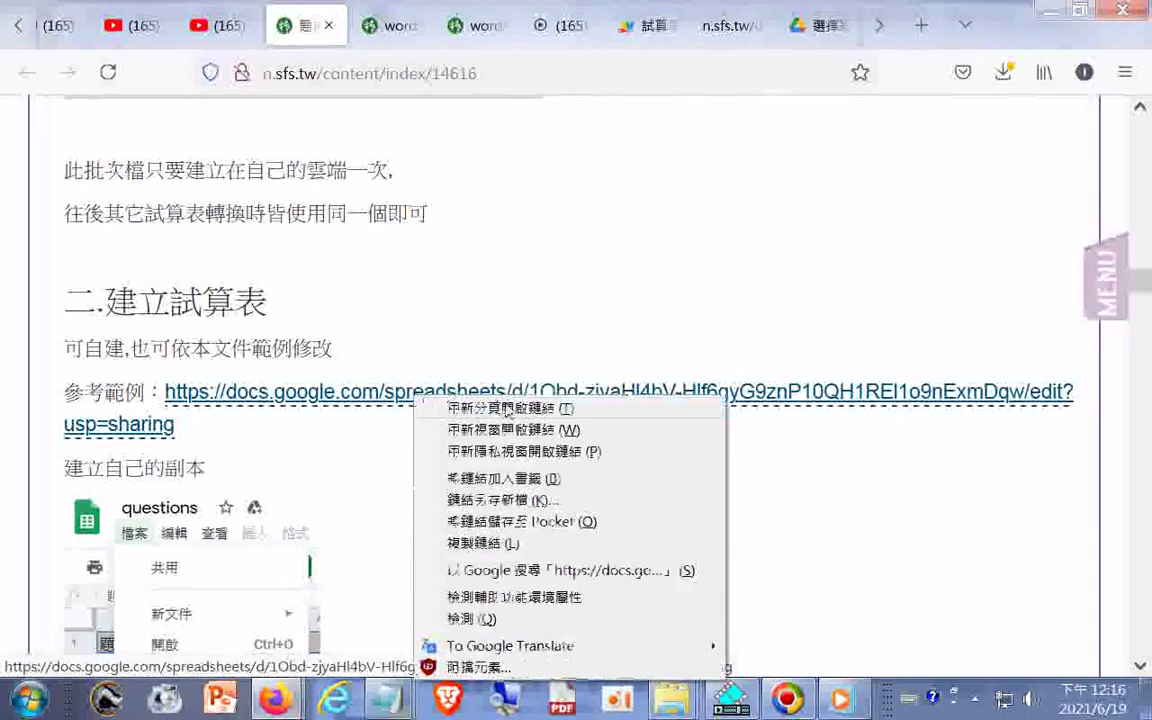
left_click(495, 406)
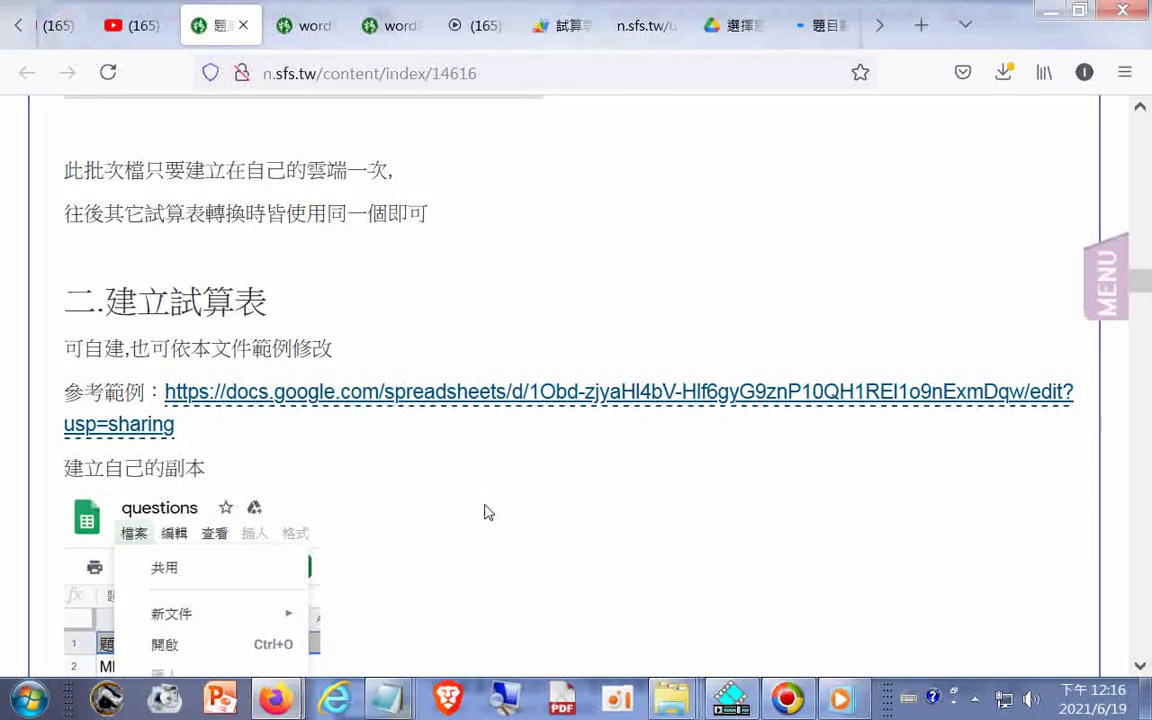
scroll(487, 512, "down", 2)
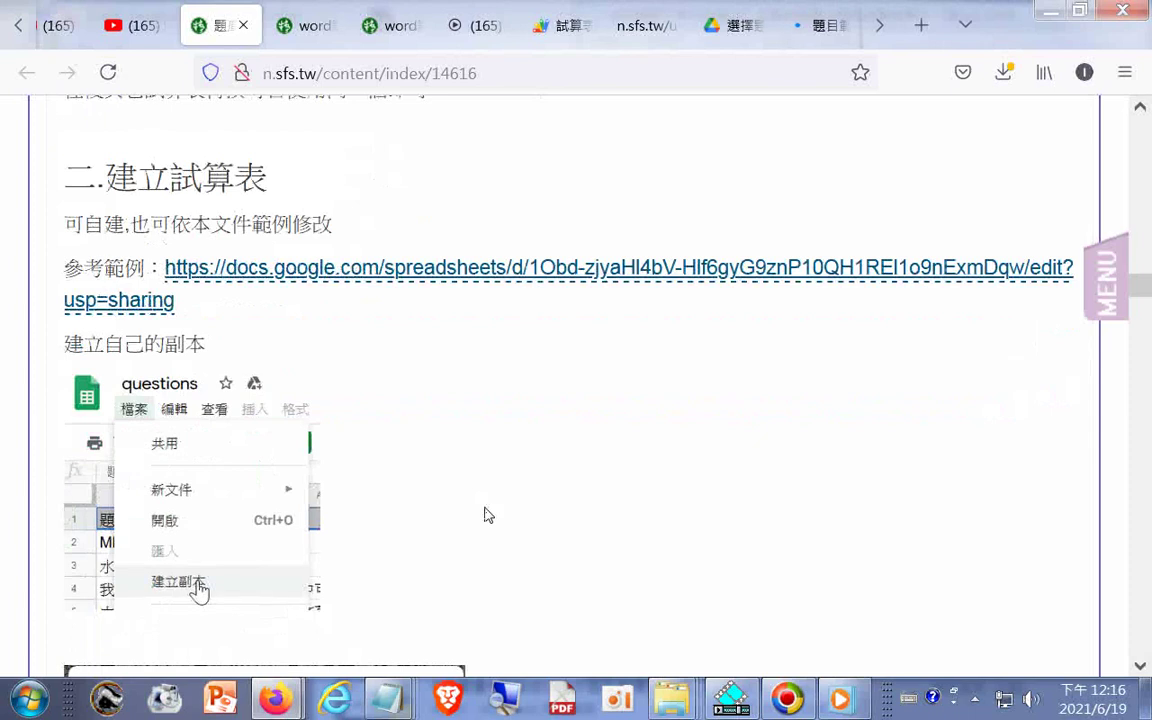
scroll(487, 514, "down", 2)
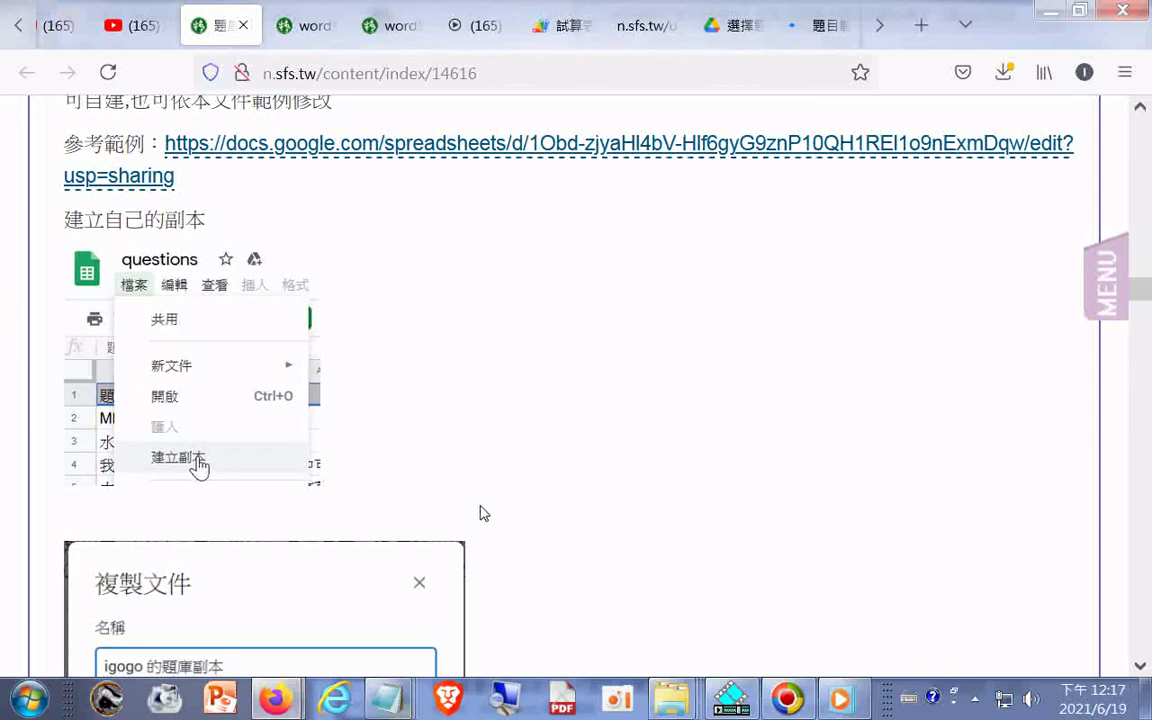
scroll(480, 513, "down", 4)
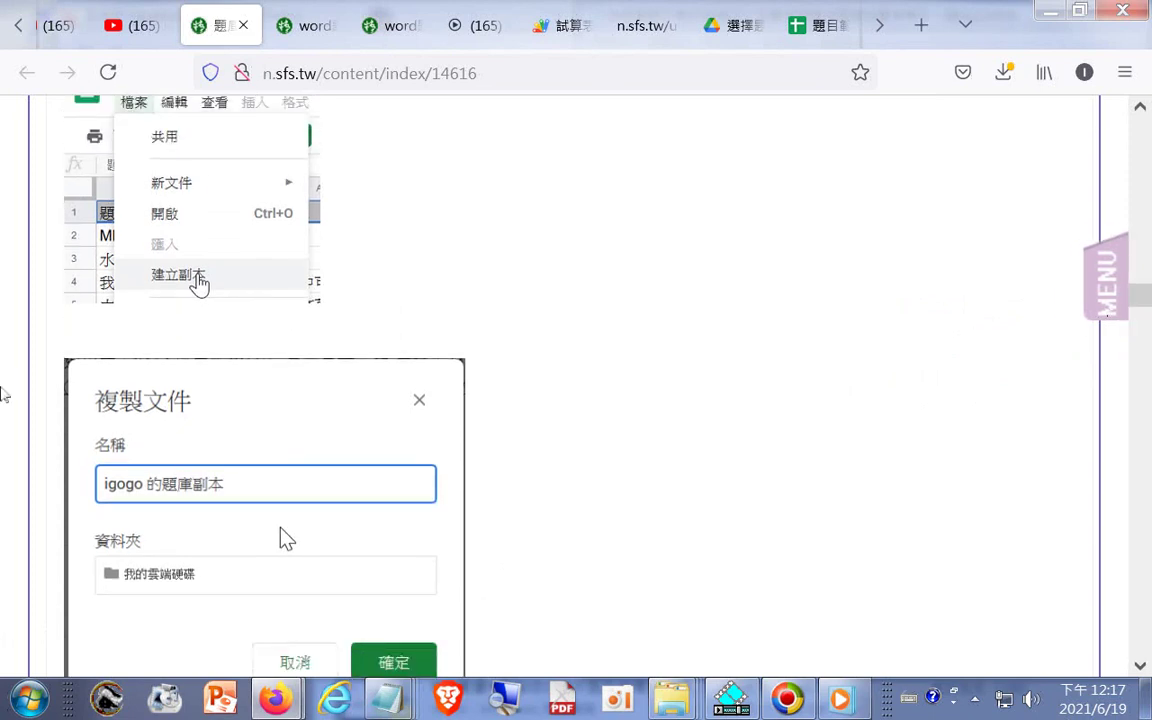
Download a visible-area screenshot of the copy-document dialog example, then continue down the article
right_click(3, 590)
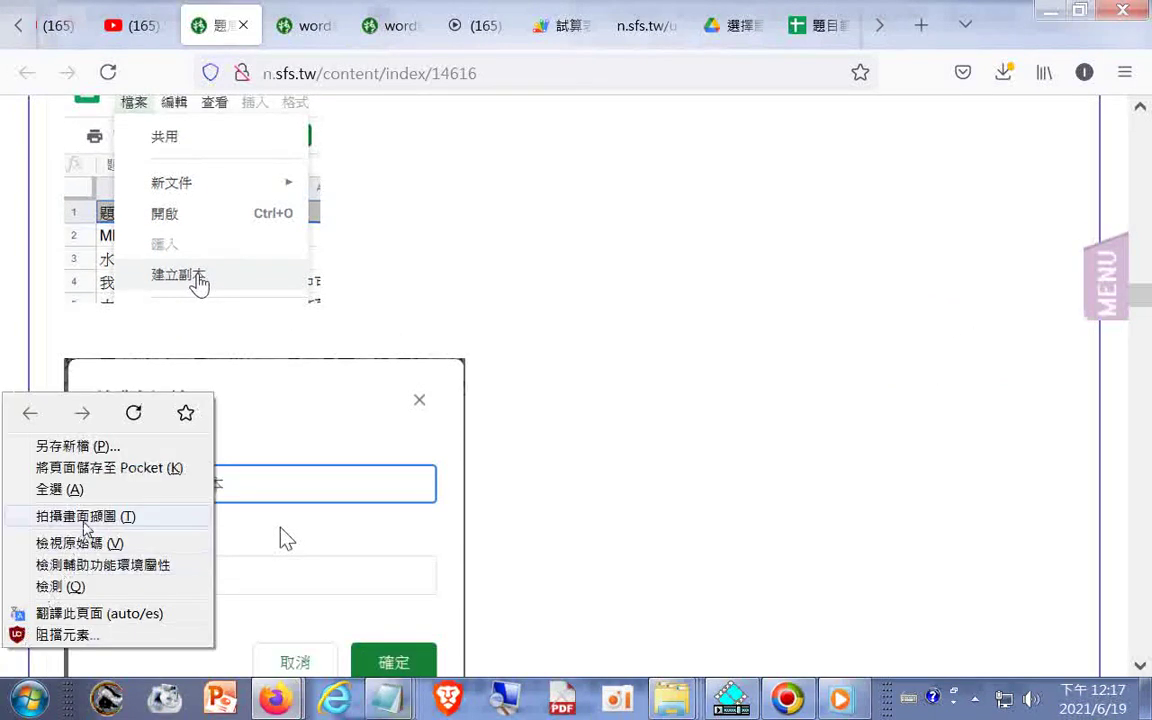
left_click(70, 516)
left_click(1070, 140)
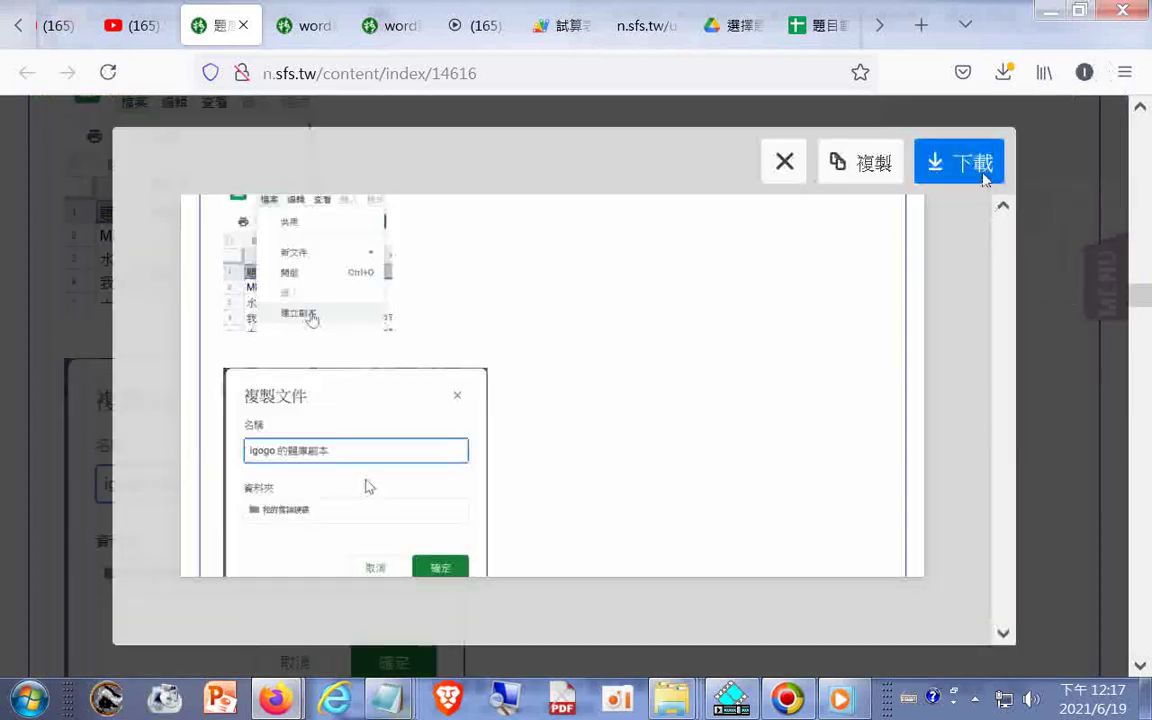
left_click(885, 160)
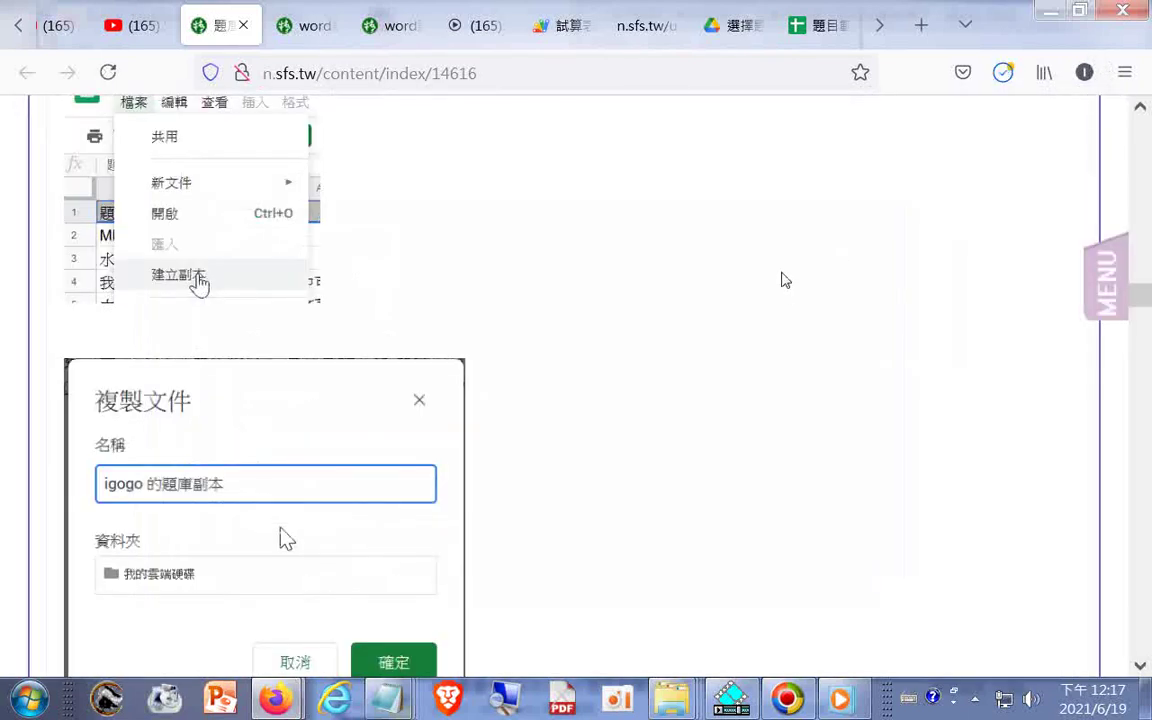
scroll(785, 280, "down", 3)
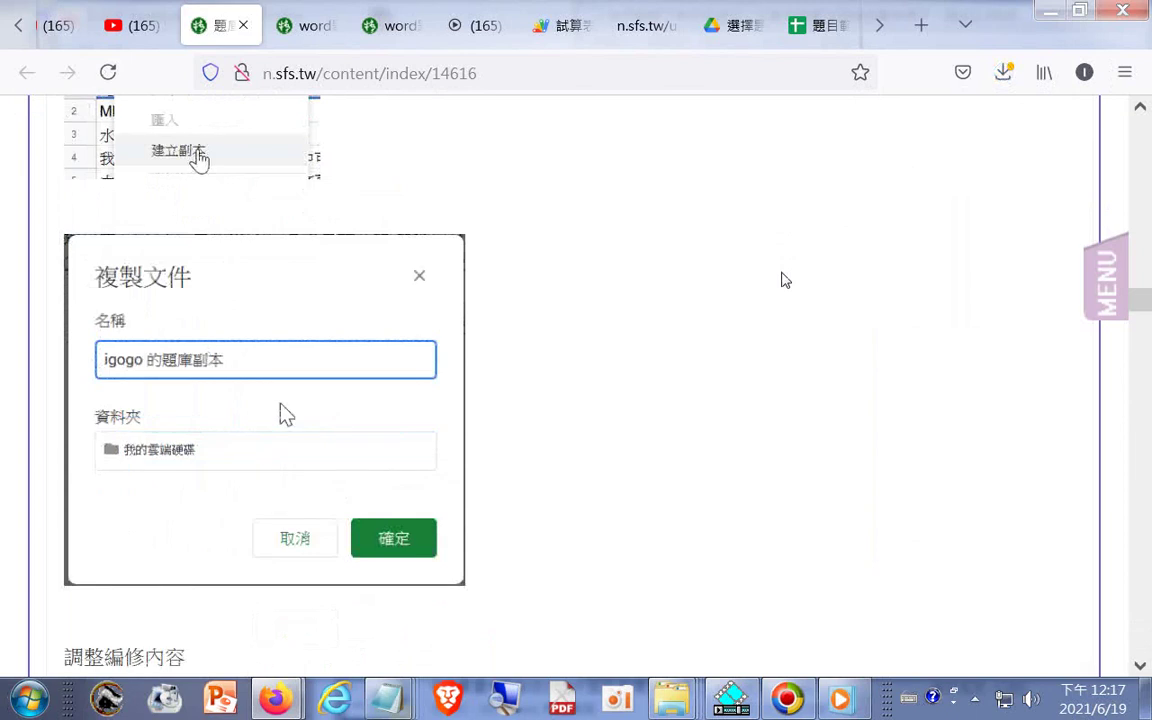
scroll(785, 280, "down", 9)
scroll(785, 280, "down", 3)
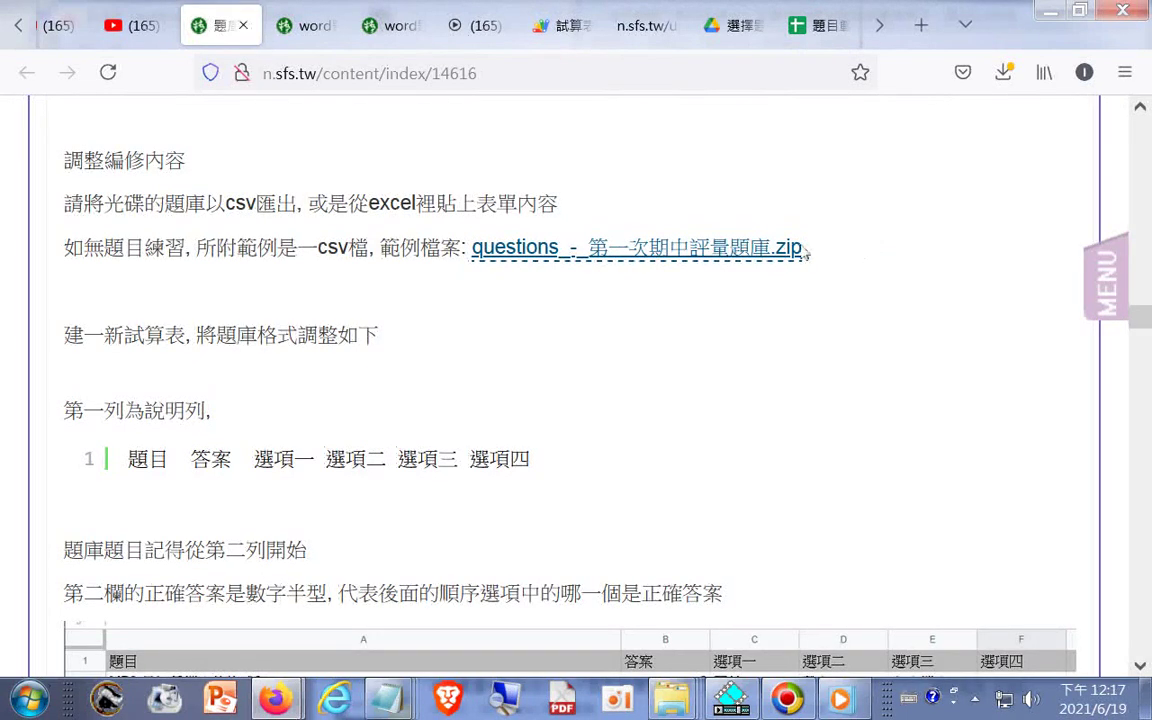
Open the questions_-_第一次期中評量題庫.zip link in a new tab from its context menu
right_click(607, 252)
left_click(650, 260)
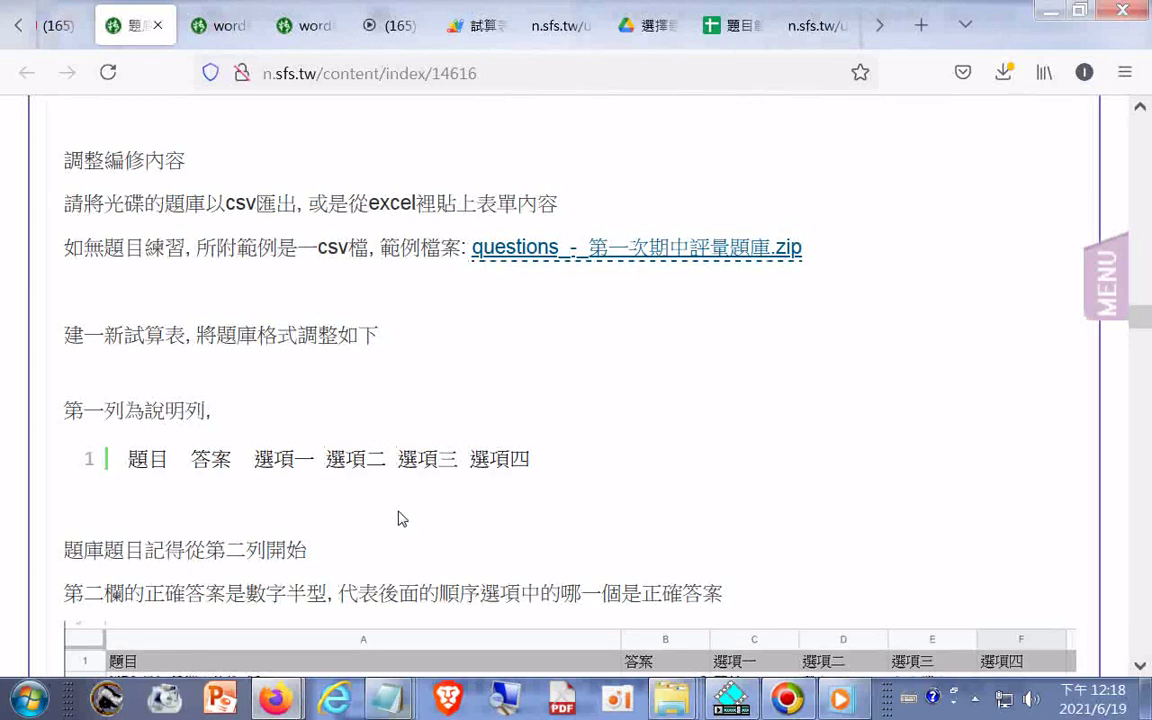
Scroll to the five-question example sheet and download a visible-area screenshot of it
scroll(399, 517, "down", 5)
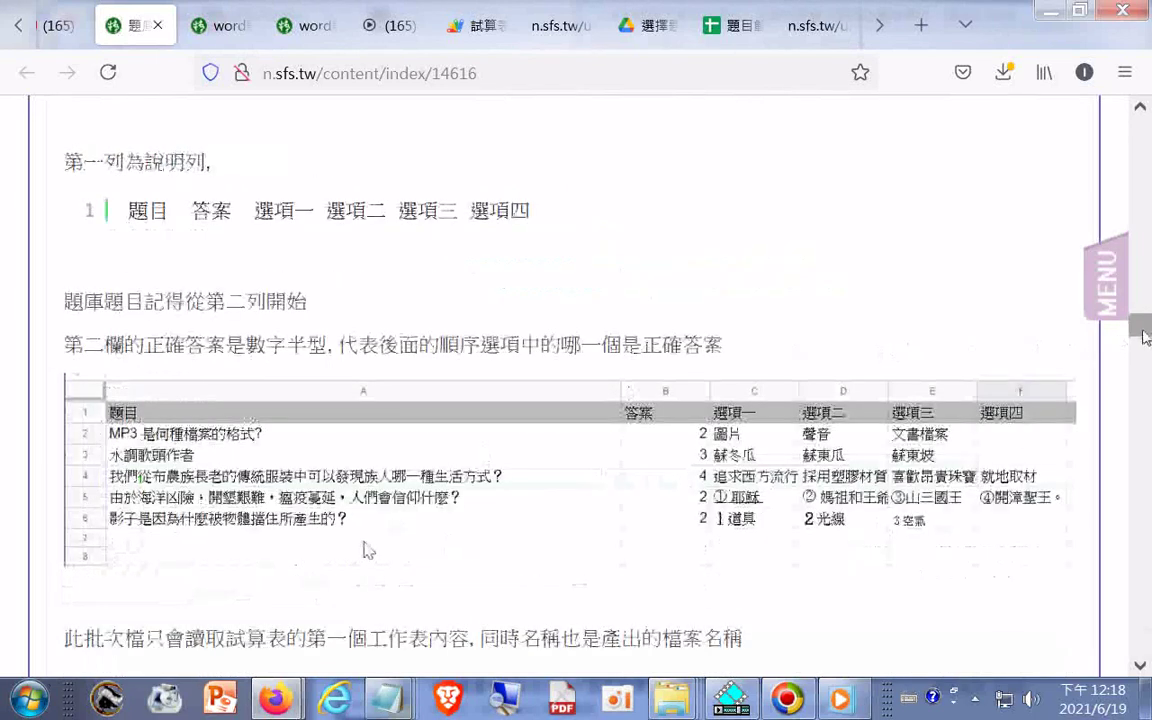
left_click_drag(1140, 340, 1140, 337)
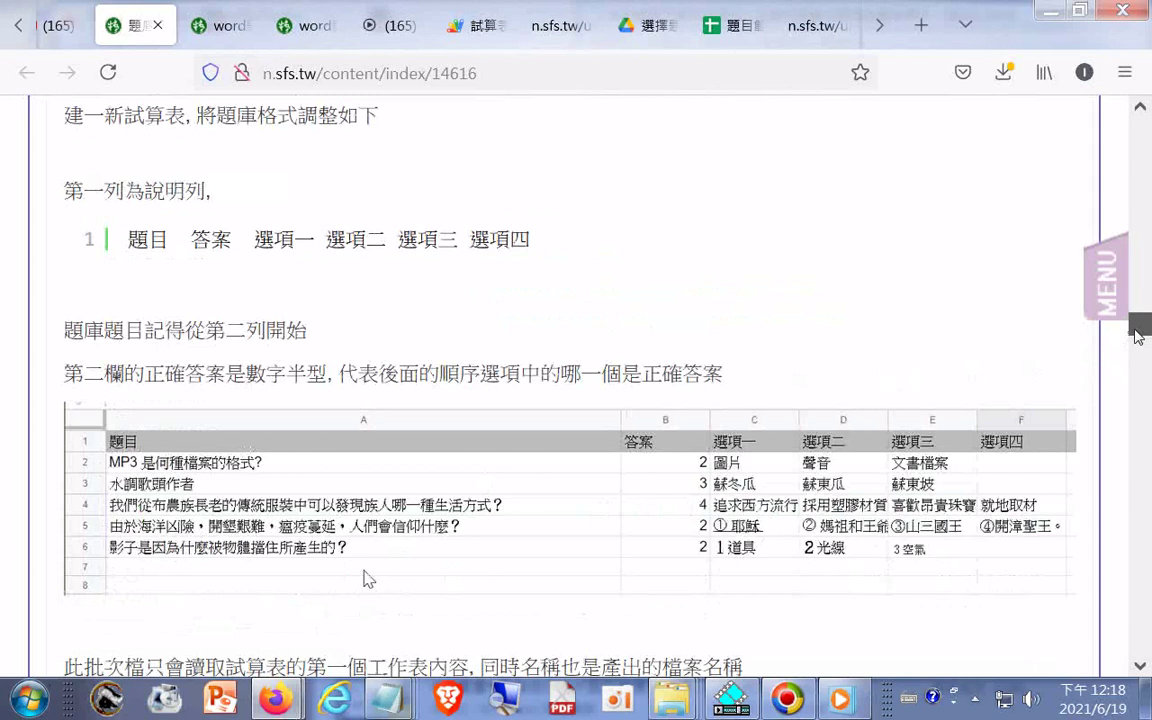
right_click(18, 326)
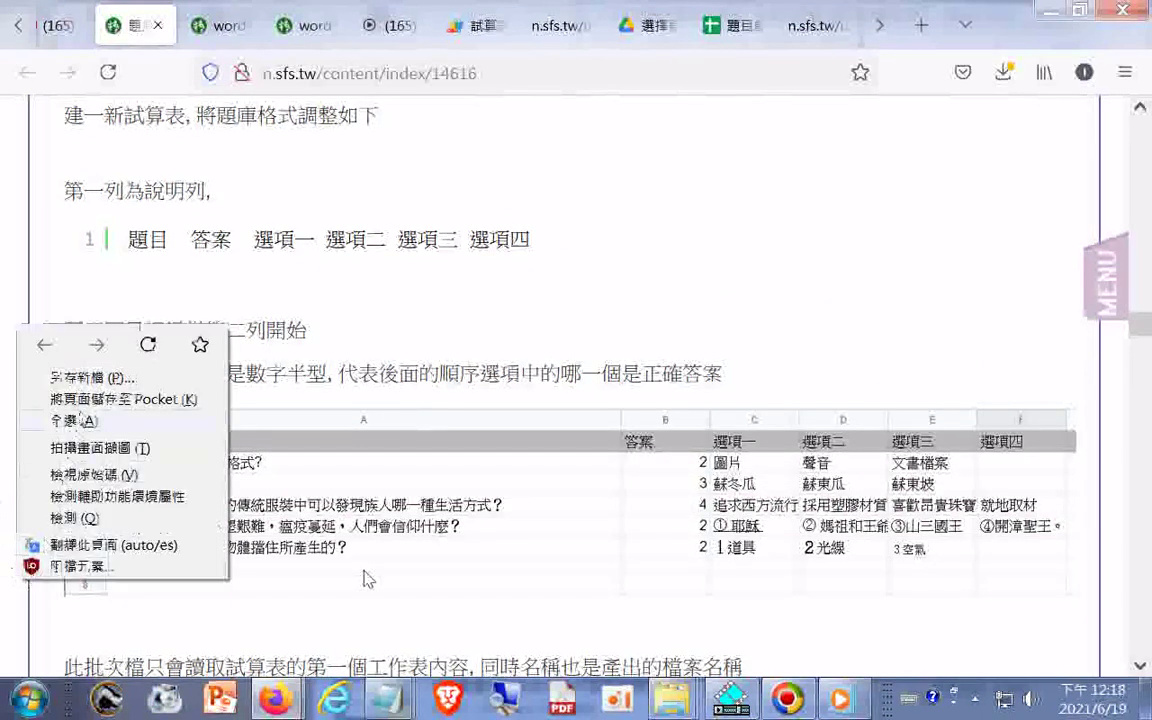
left_click(100, 448)
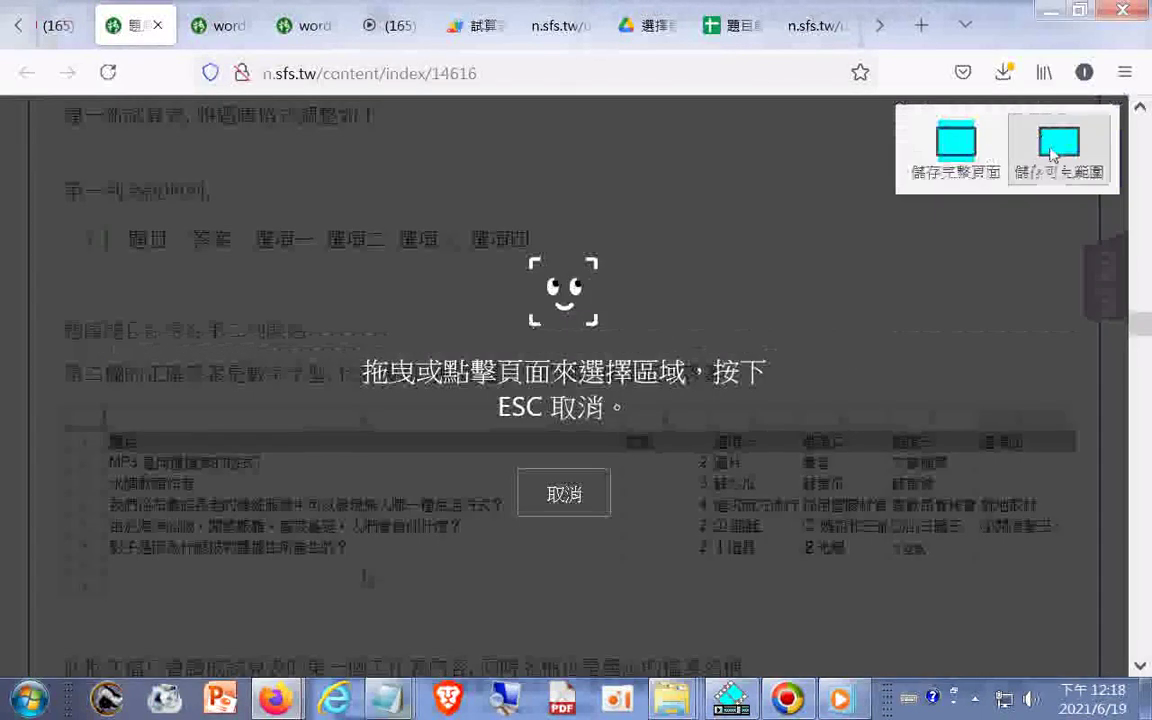
left_click(1057, 148)
left_click(966, 168)
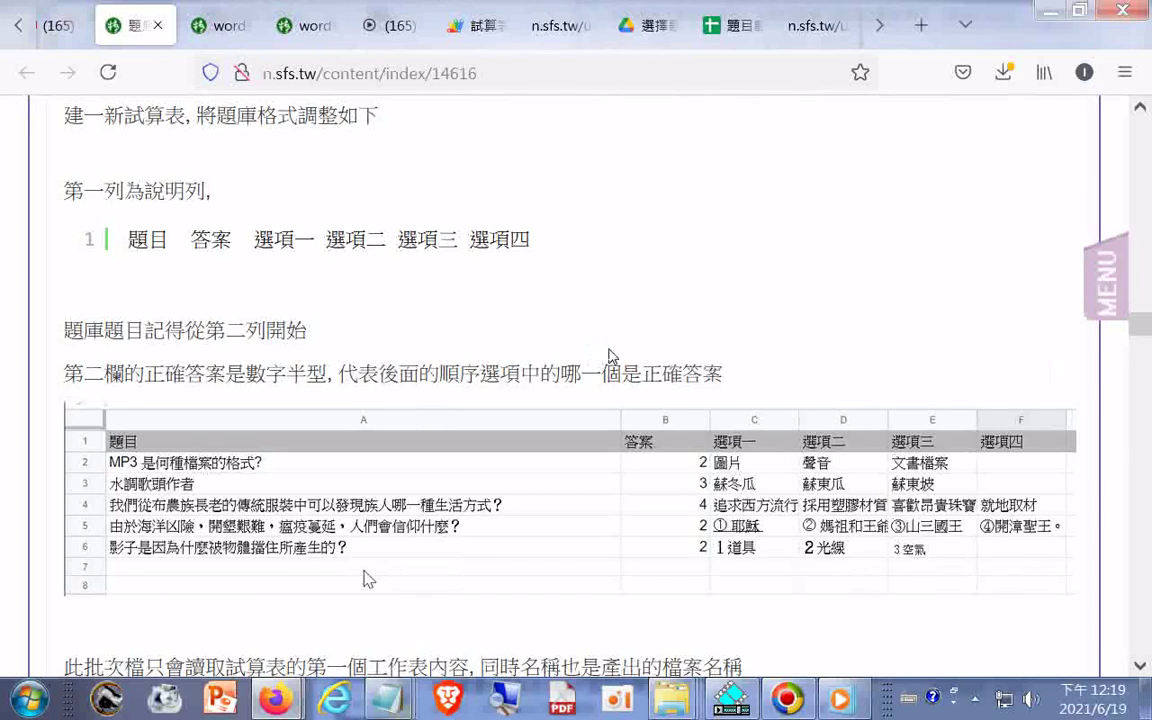
Scroll to the 開啟工具->指令碼編輯器 section and download a visible-area screenshot of it
scroll(612, 356, "down", 5)
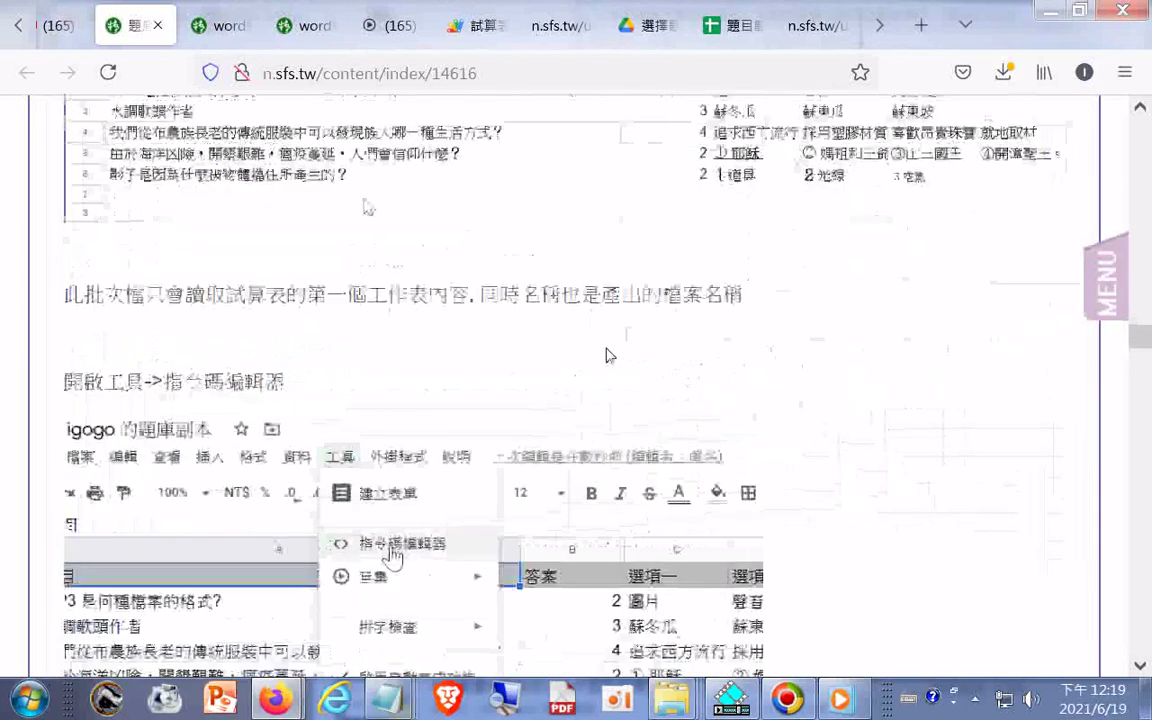
scroll(608, 353, "down", 2)
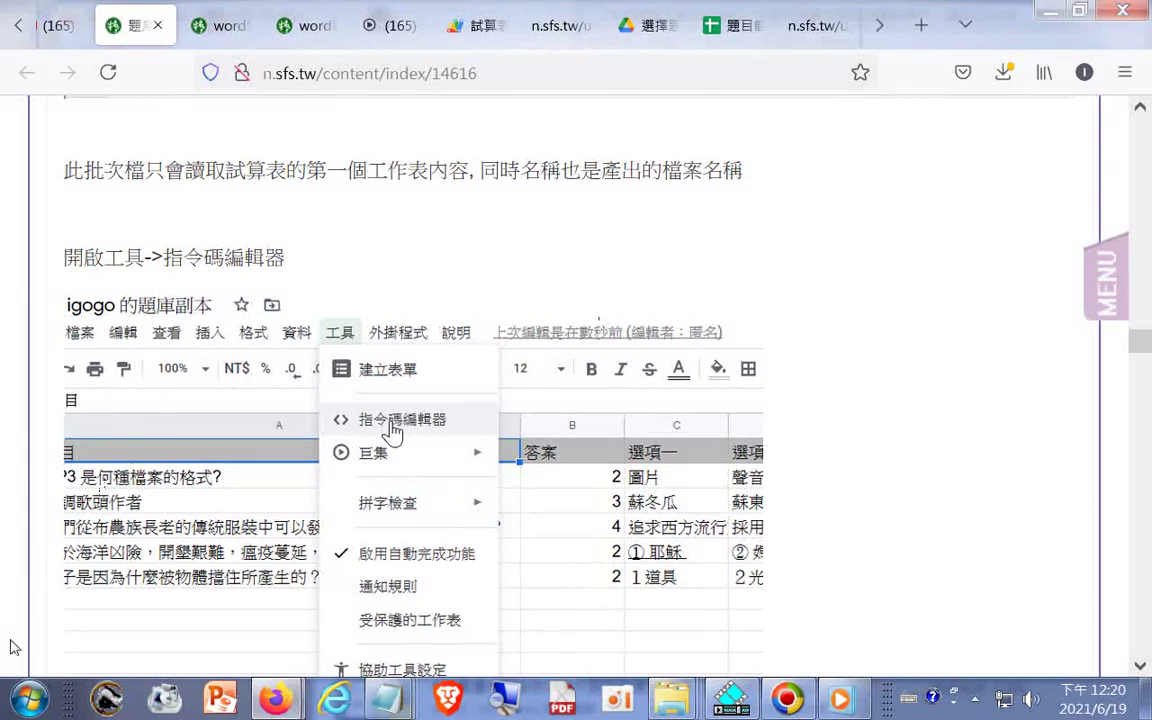
right_click(12, 642)
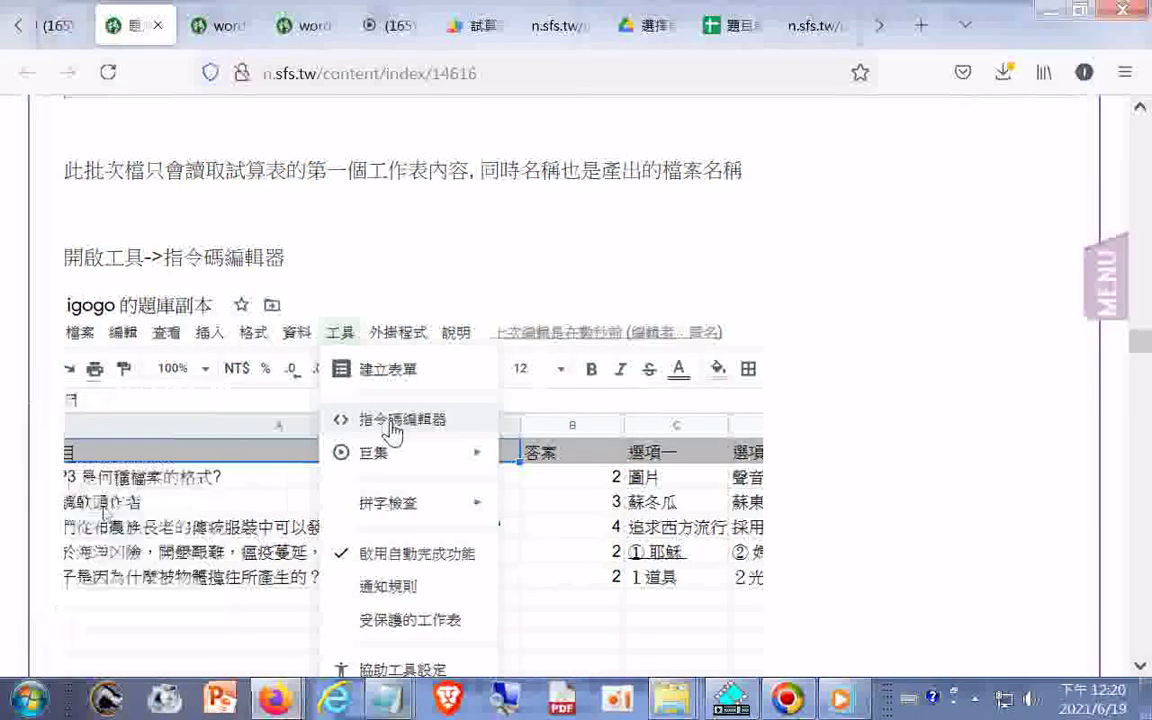
left_click(95, 505)
left_click(1052, 142)
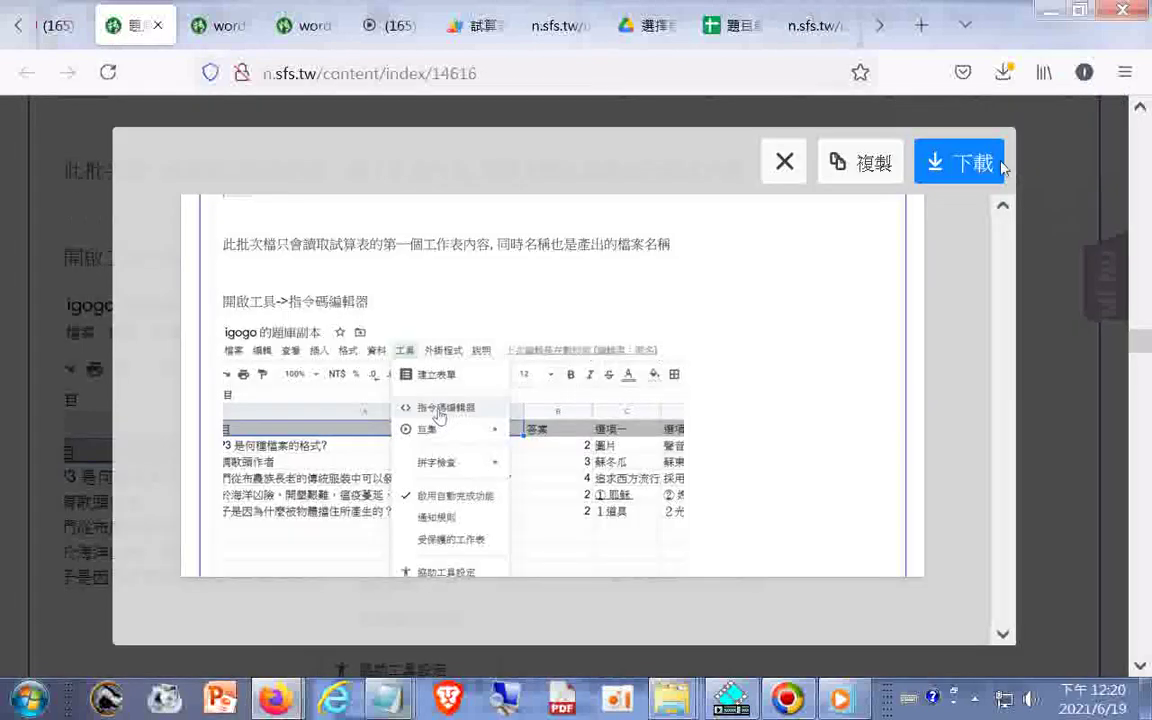
left_click(960, 162)
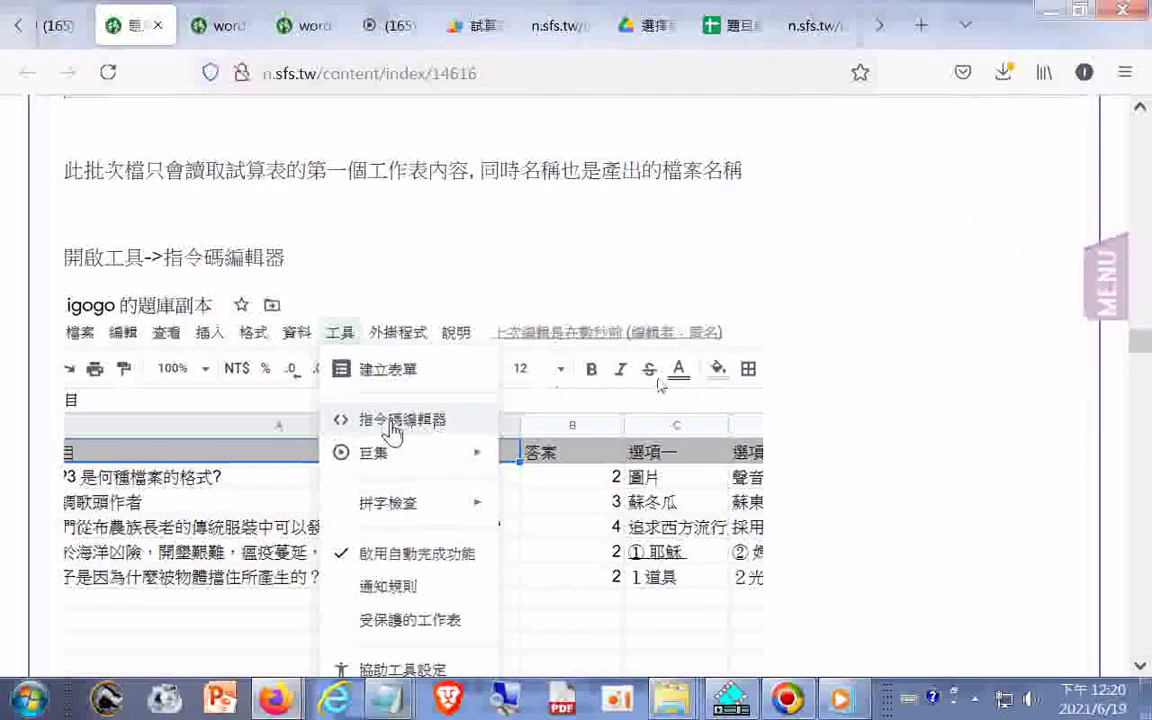
scroll(829, 338, "down", 6)
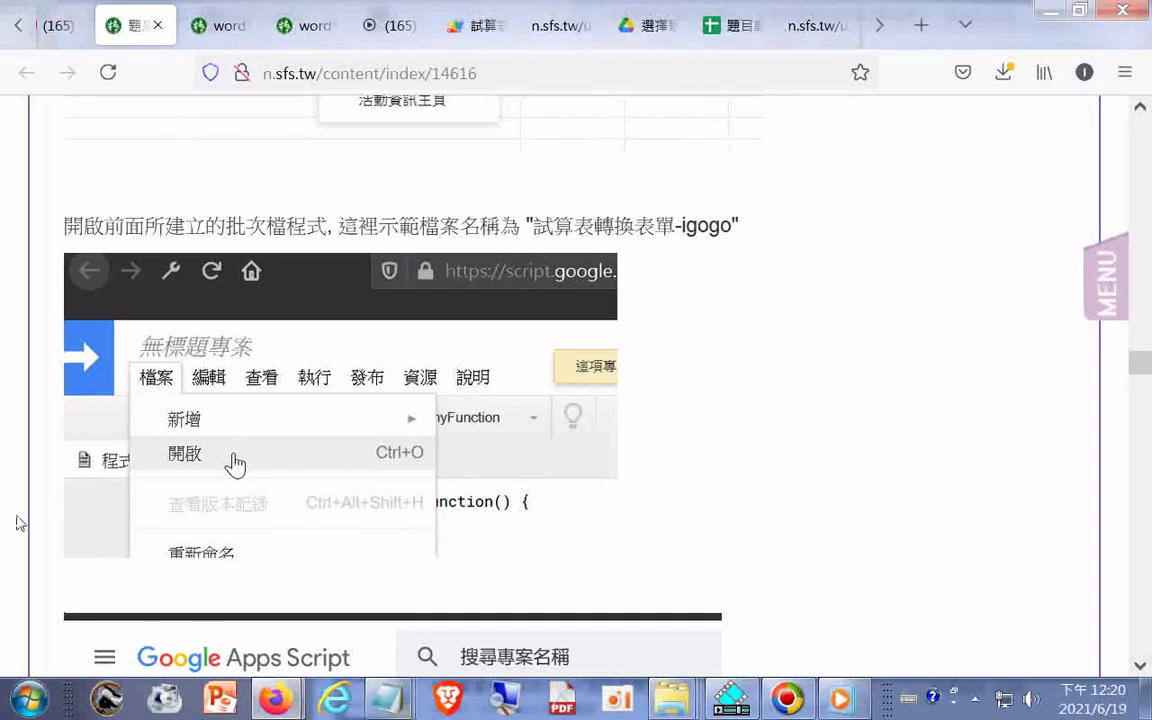
Download a visible-area screenshot of the 試算表轉換表單-igogo script-opening step
right_click(5, 555)
left_click(84, 483)
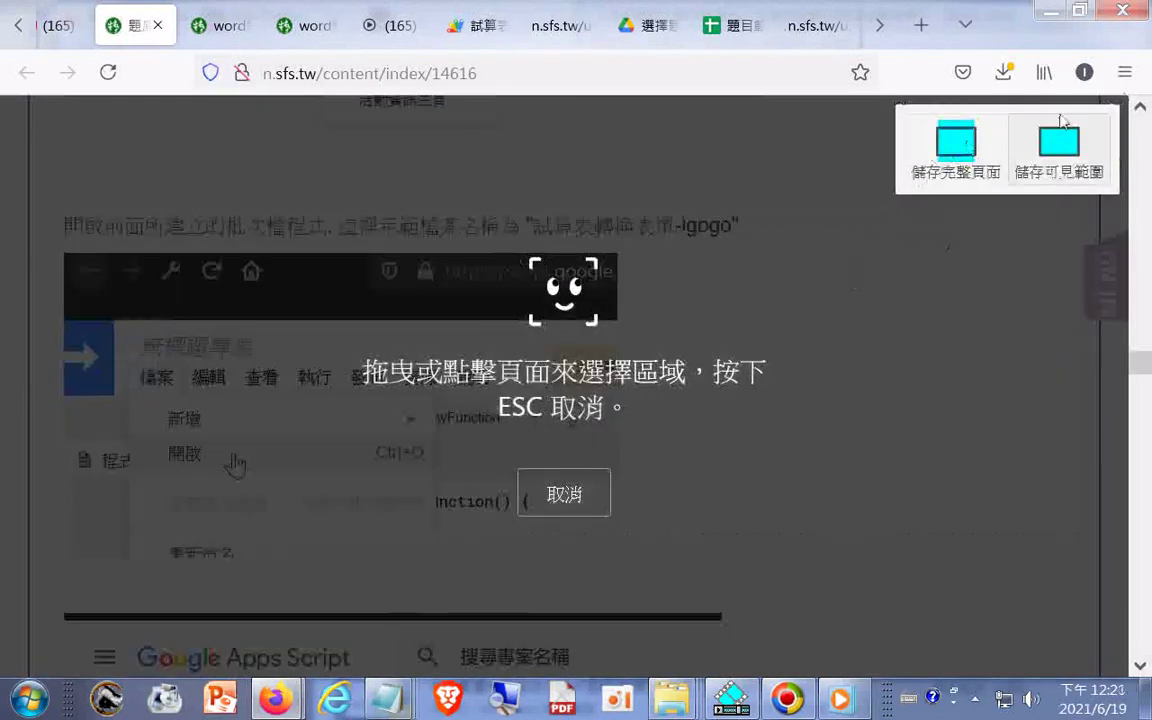
left_click(1057, 145)
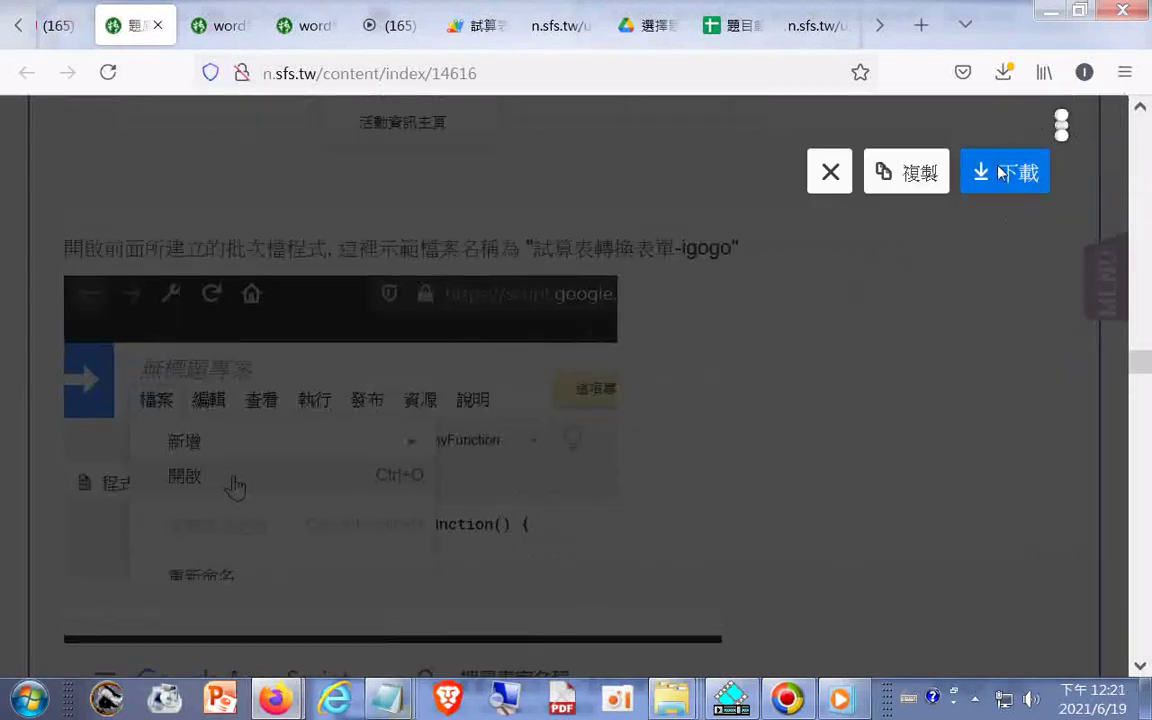
left_click(905, 172)
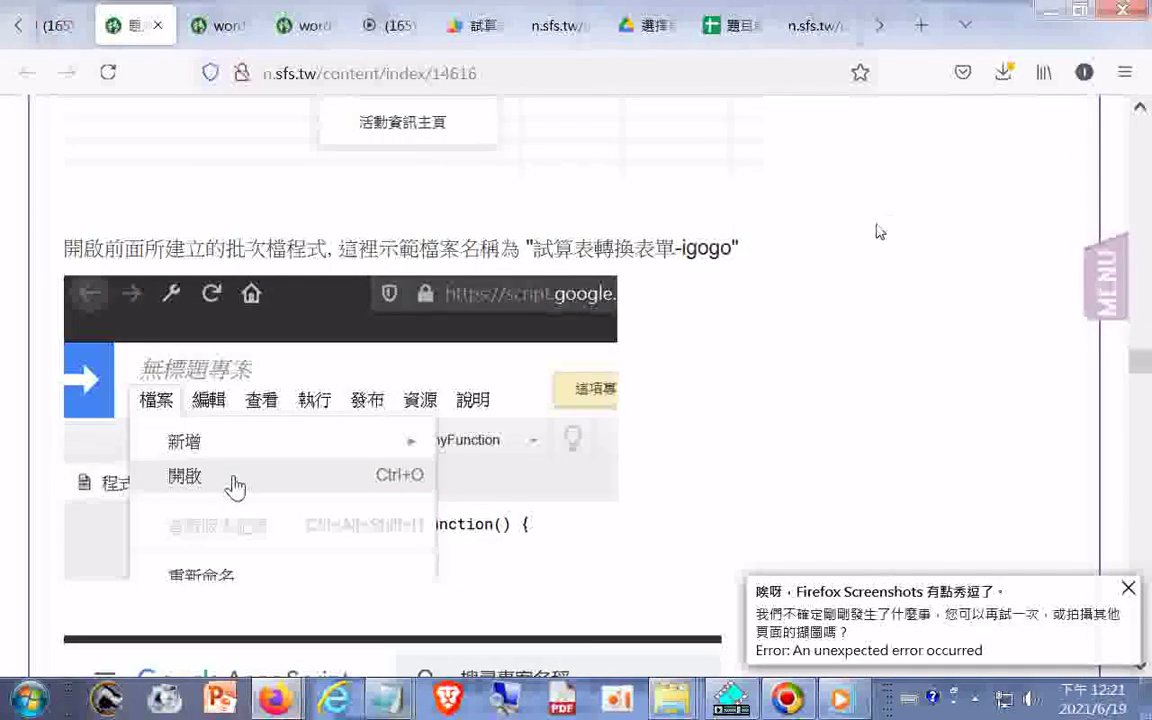
Capture and download another visible-area screenshot of the batch-file opening step
right_click(5, 650)
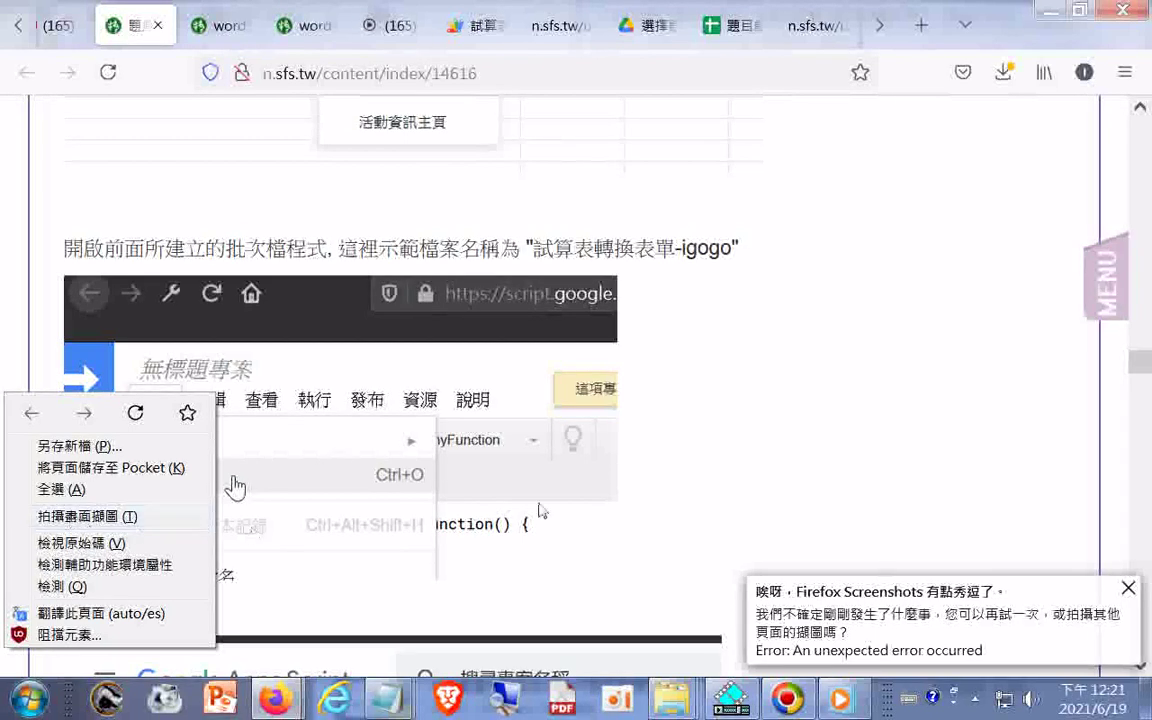
left_click(1133, 598)
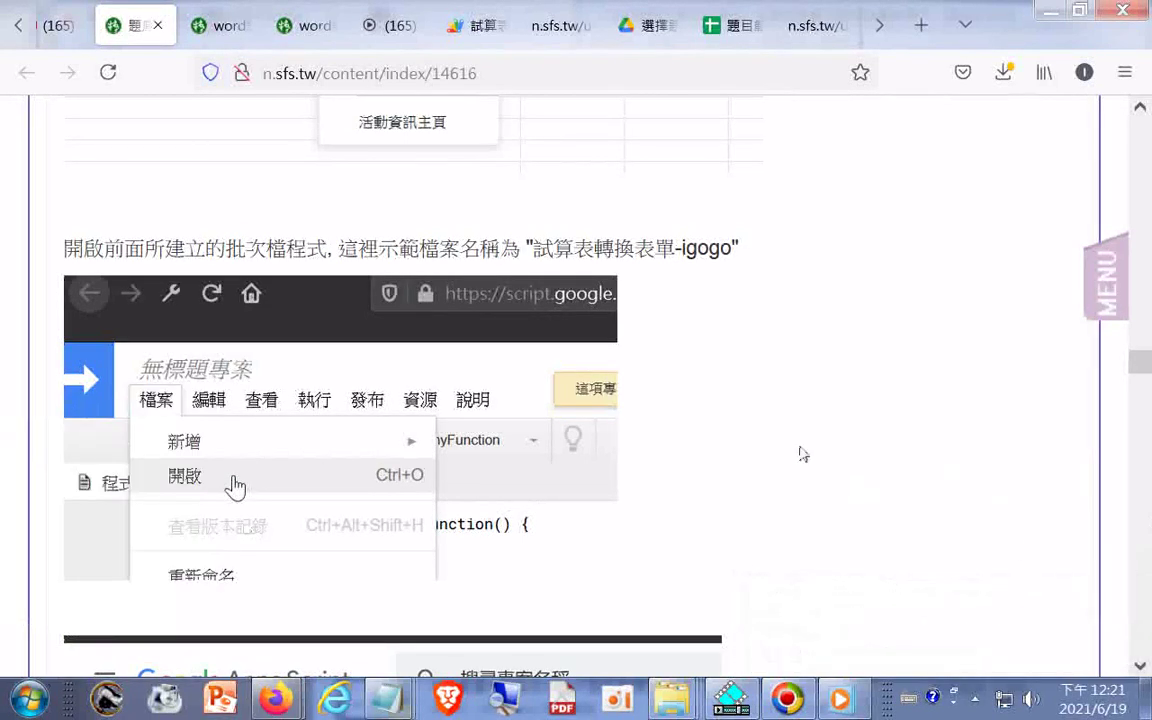
right_click(22, 562)
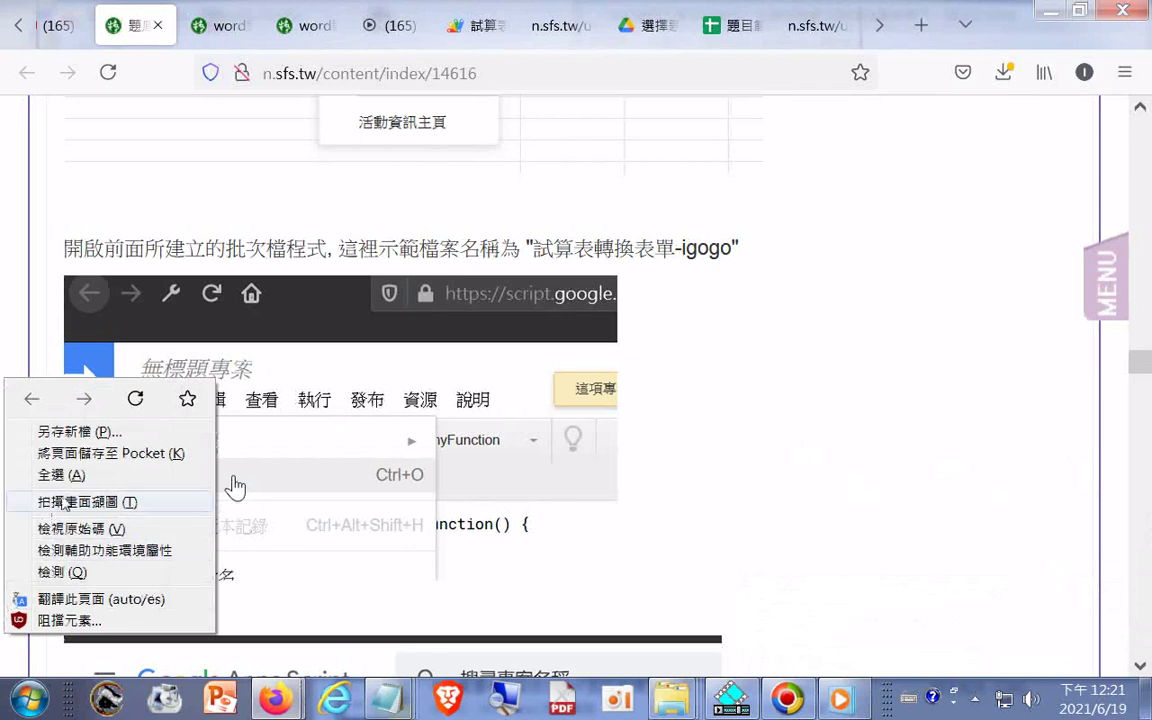
key("Escape")
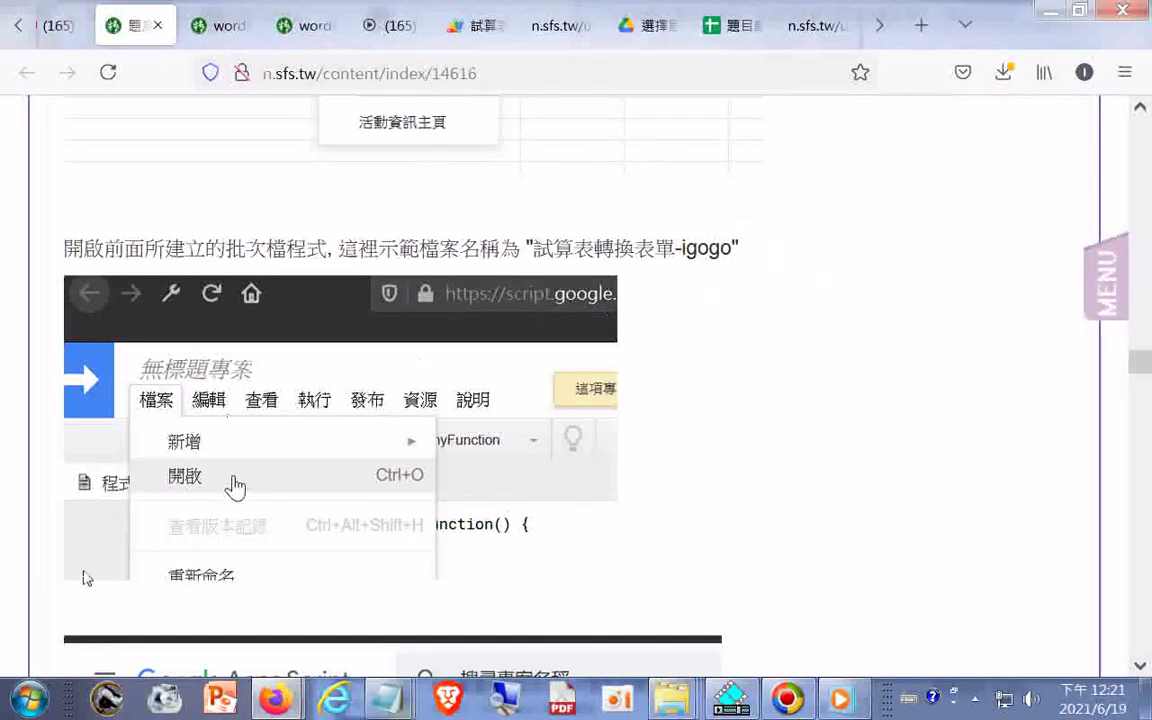
right_click(14, 593)
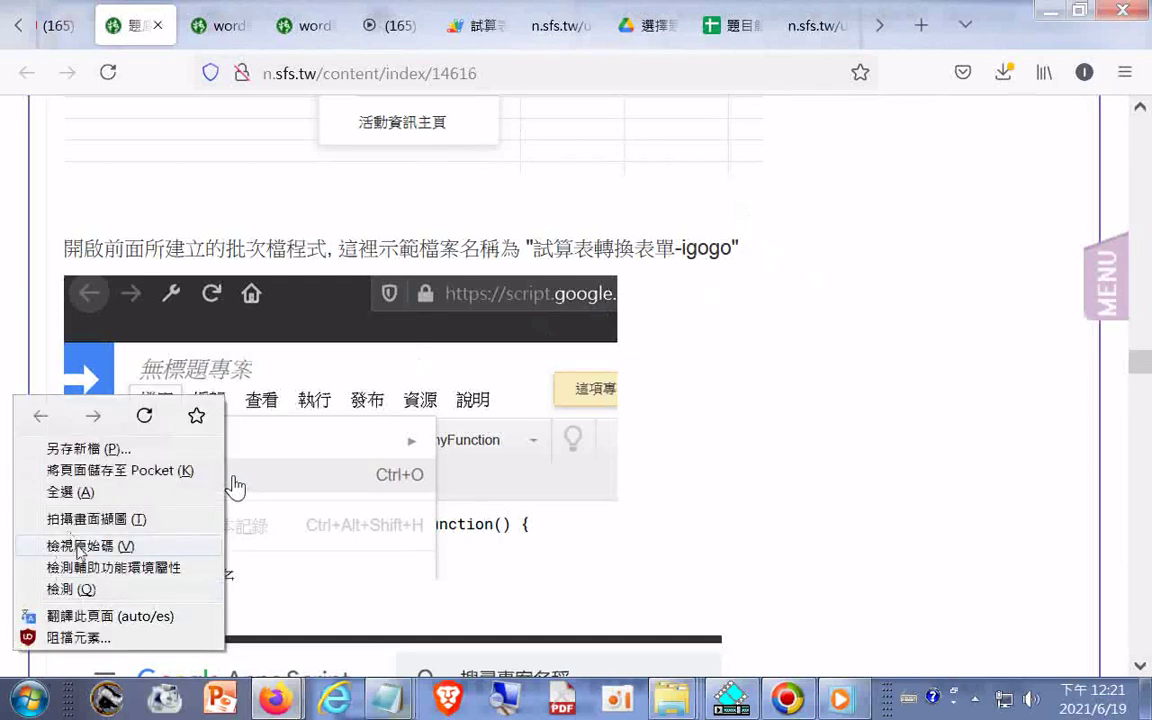
left_click(82, 519)
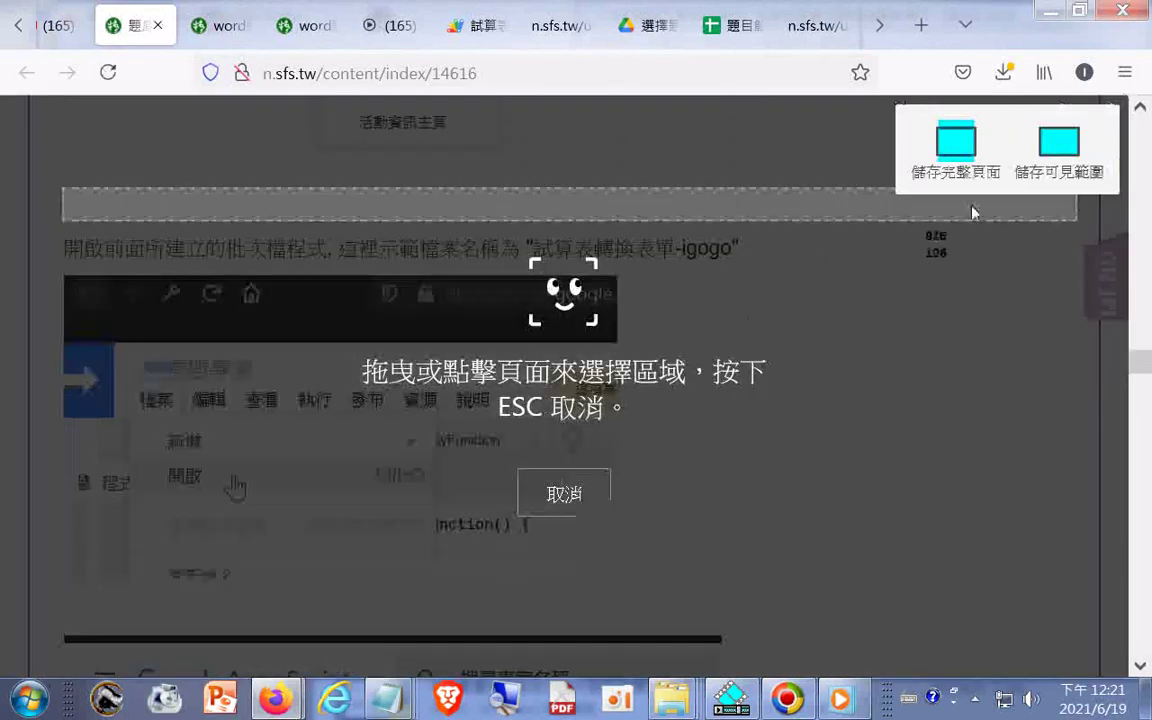
left_click(1059, 150)
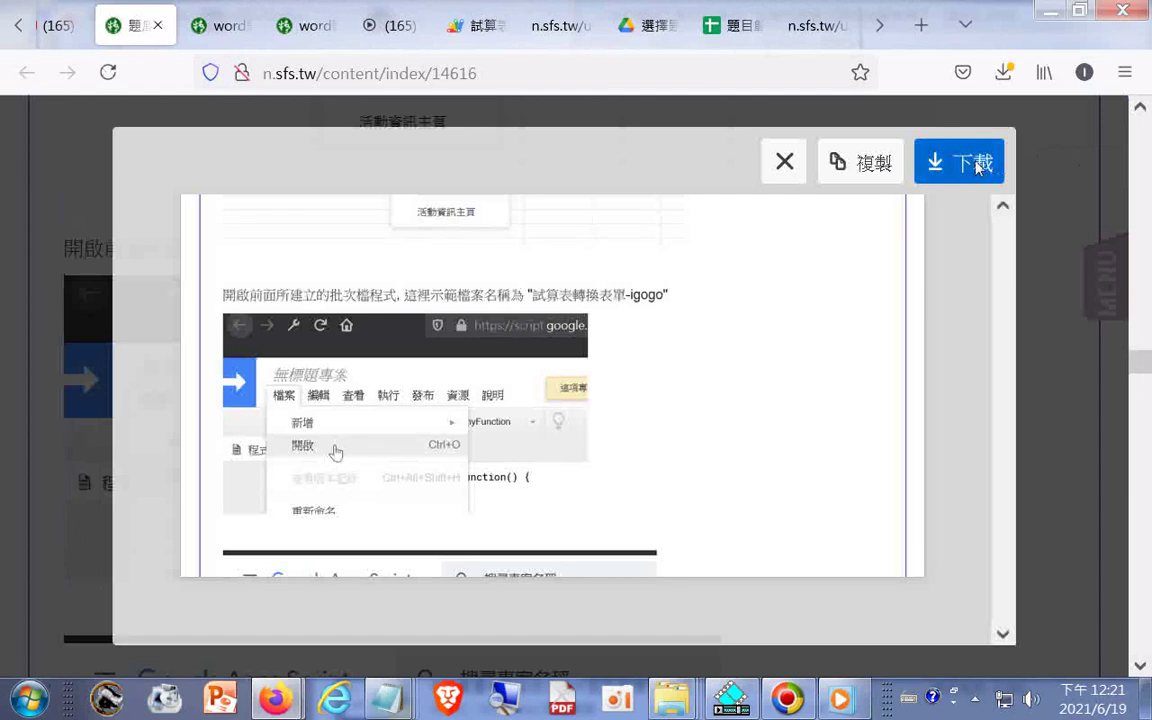
left_click(978, 167)
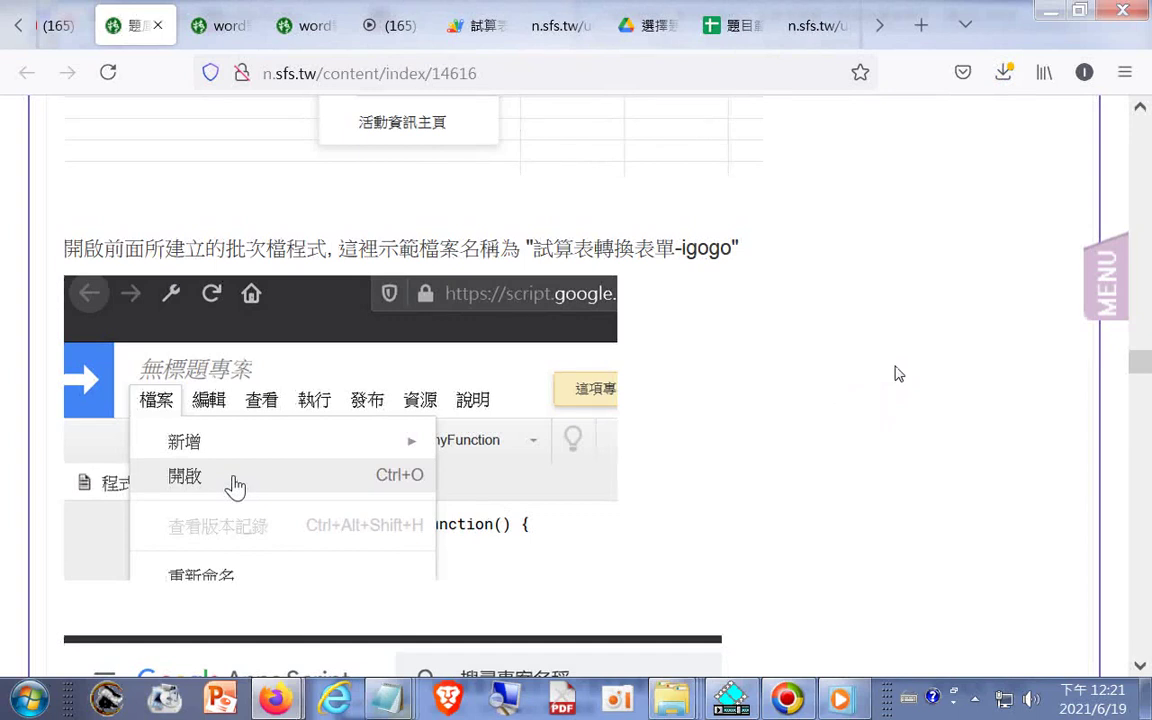
Scroll down and download a visible-area screenshot of the Apps Script project list
scroll(897, 372, "down", 4)
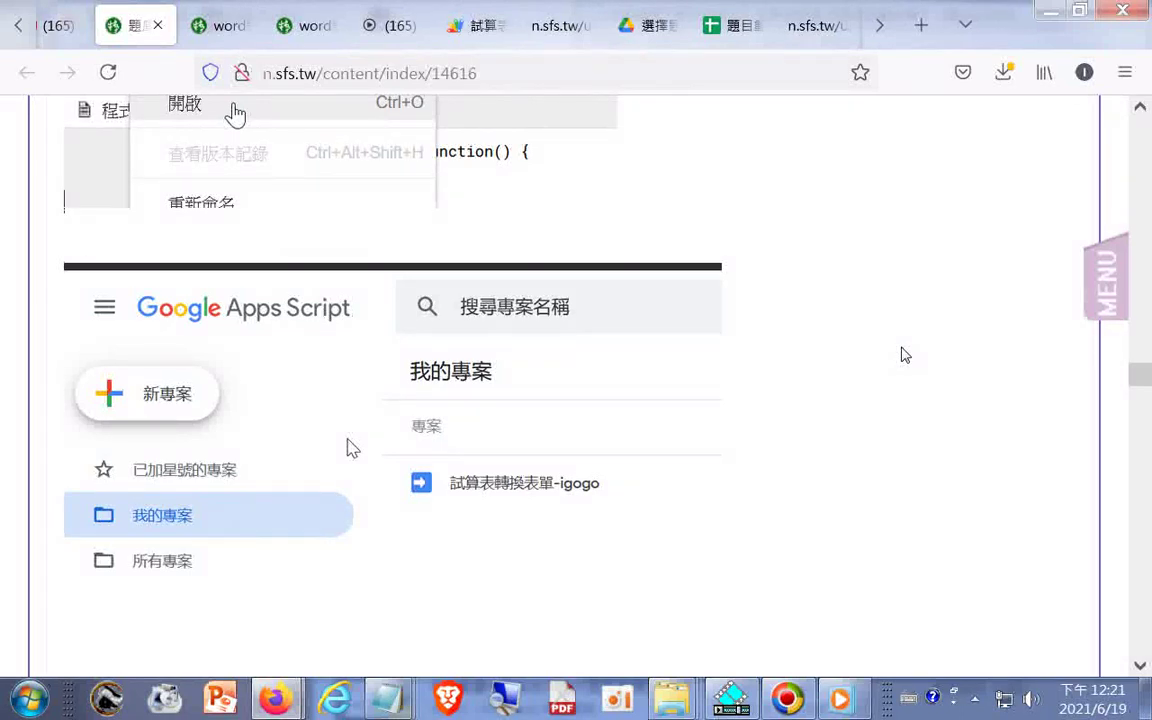
right_click(26, 562)
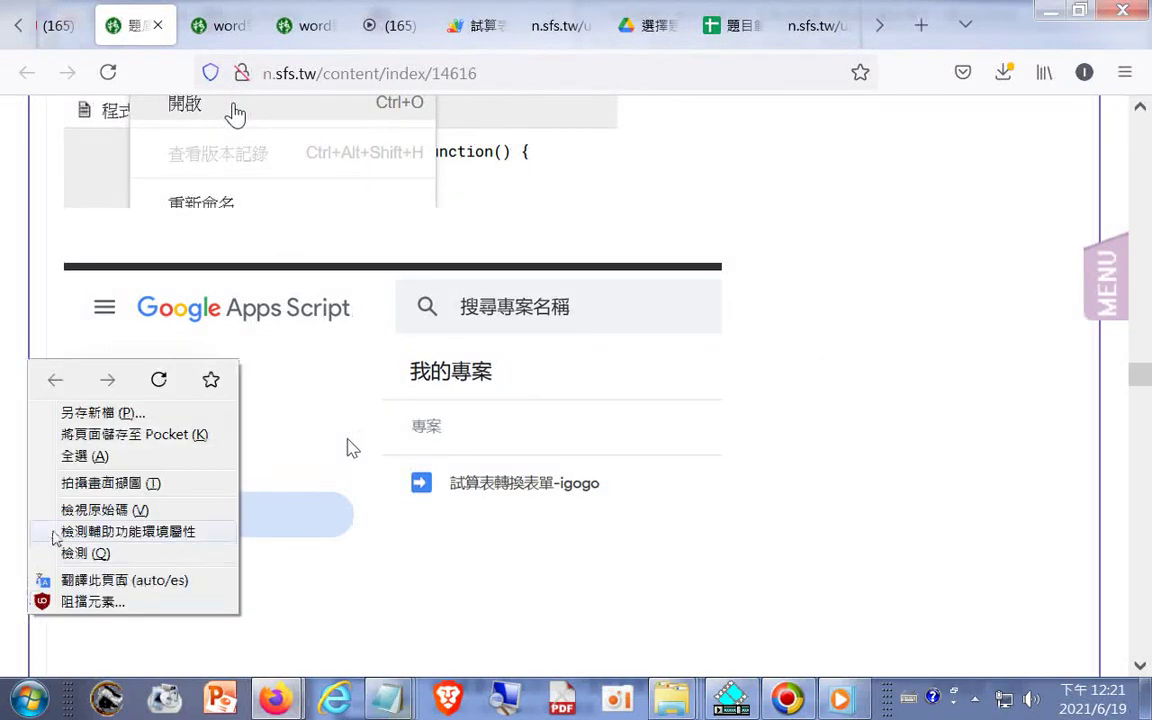
left_click(85, 482)
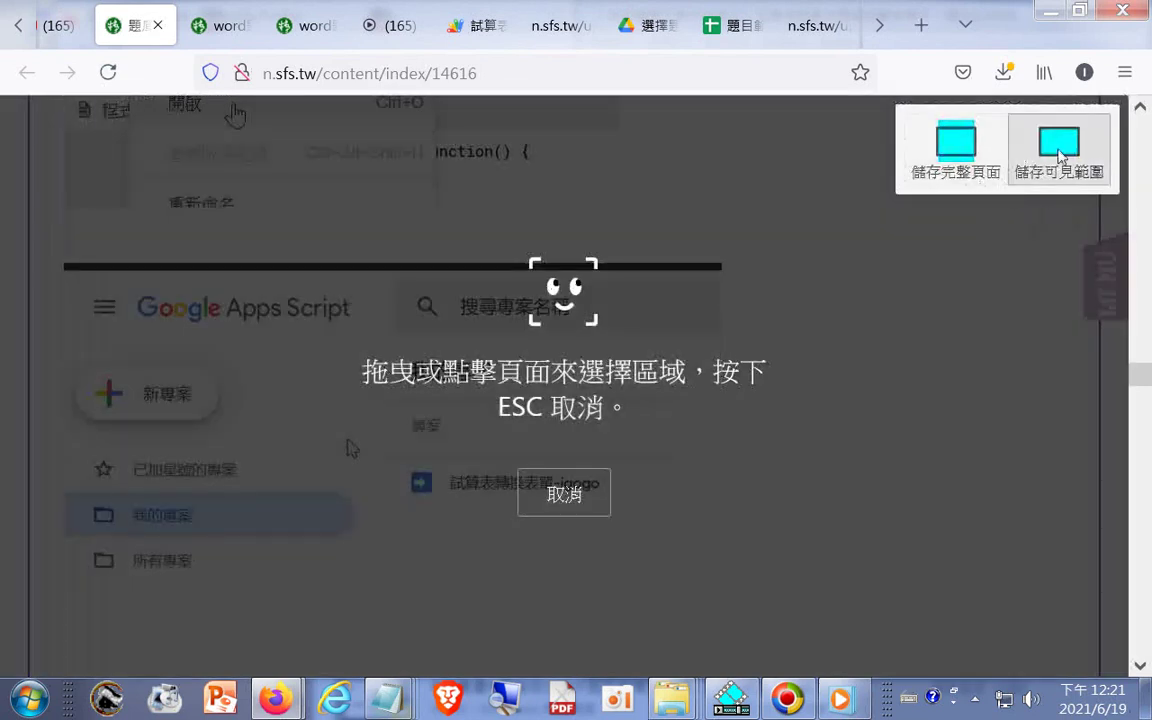
left_click(1060, 150)
left_click(978, 175)
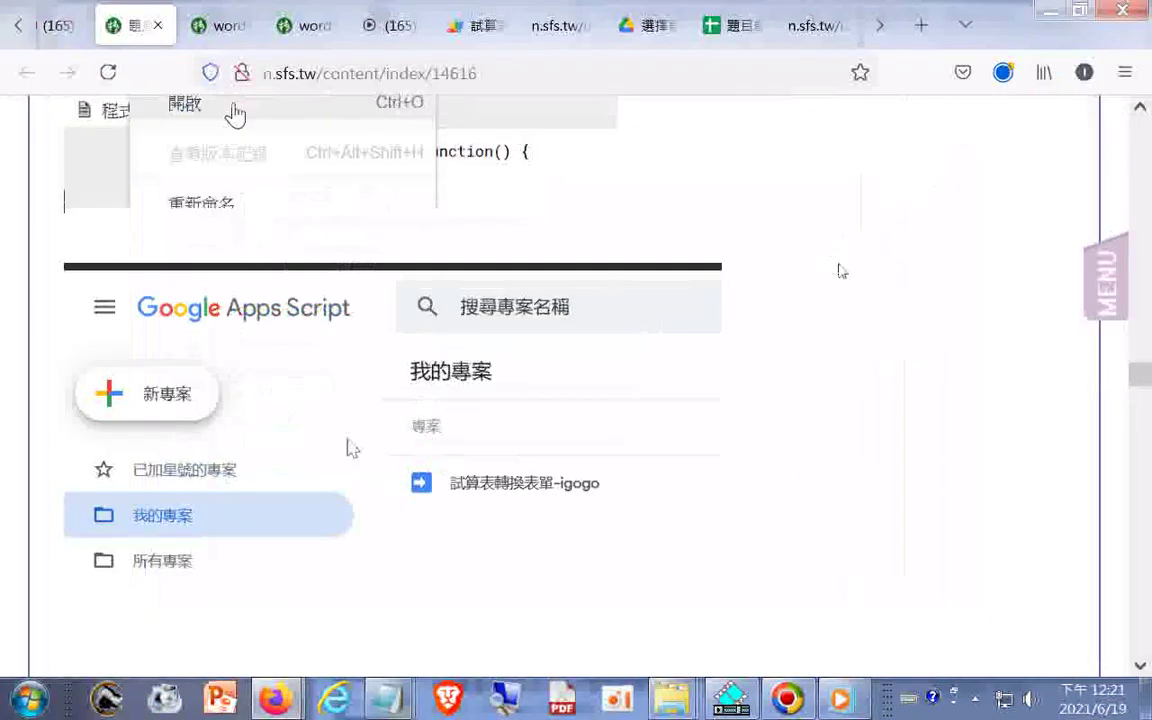
Scroll to the 開啟專案 project-details card and download its visible-area screenshot
scroll(845, 280, "down", 5)
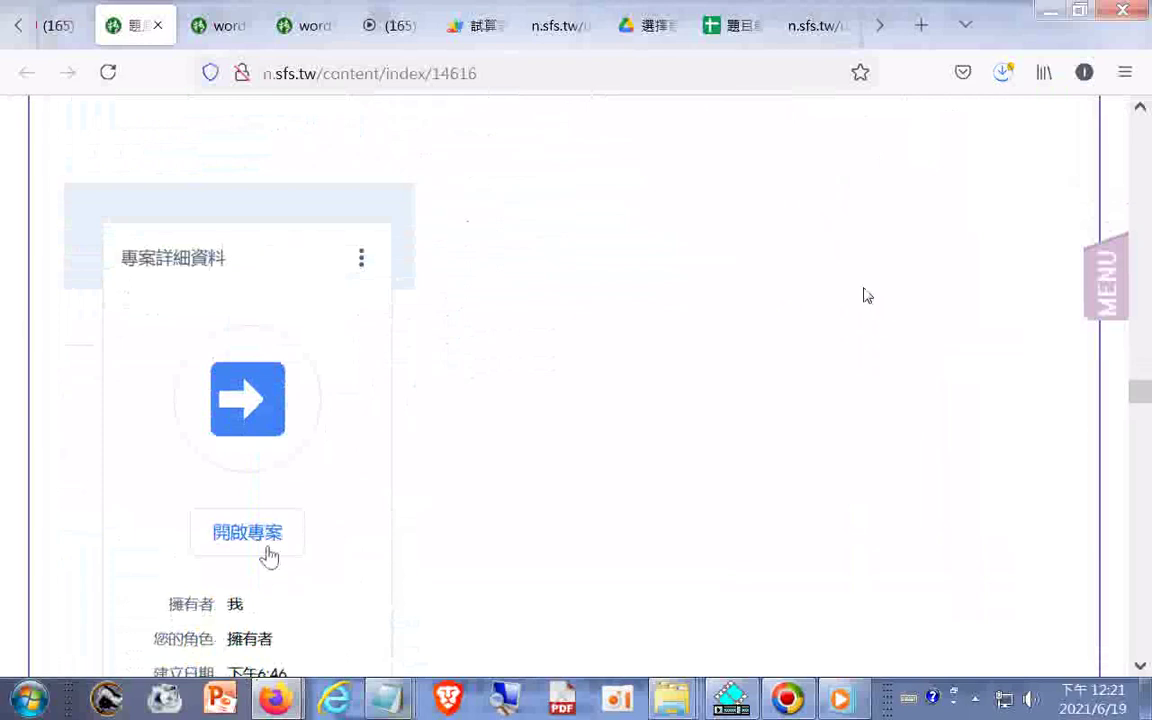
scroll(867, 295, "down", 1)
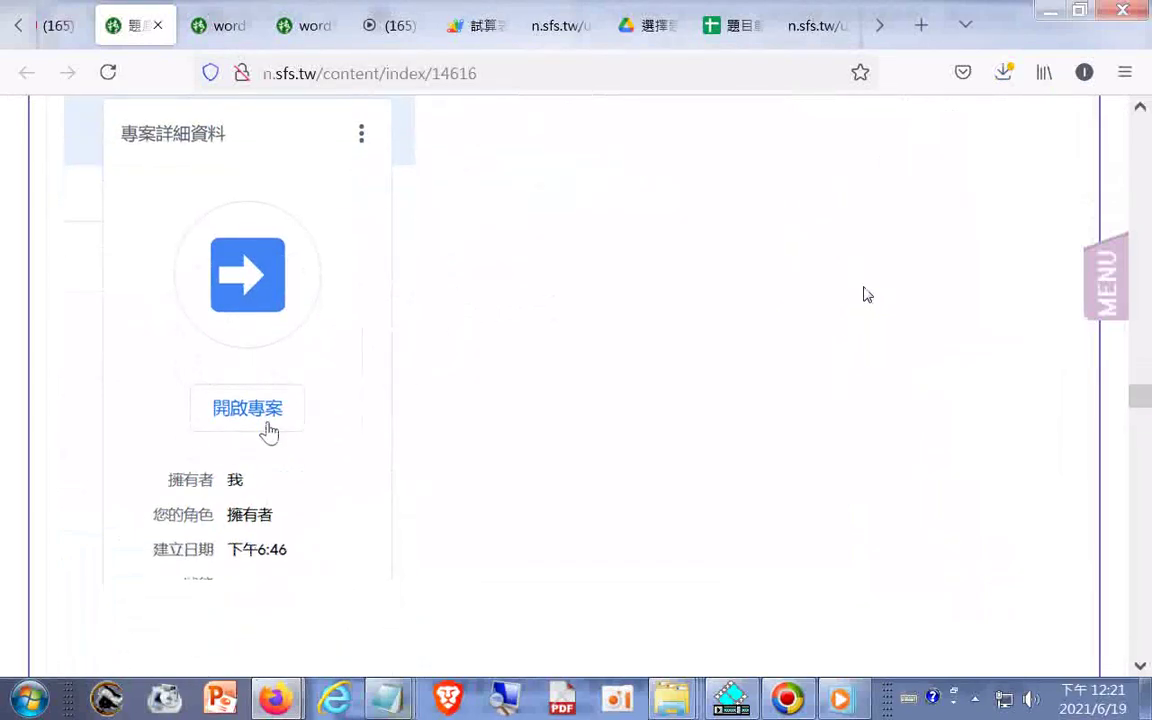
right_click(3, 645)
left_click(60, 620)
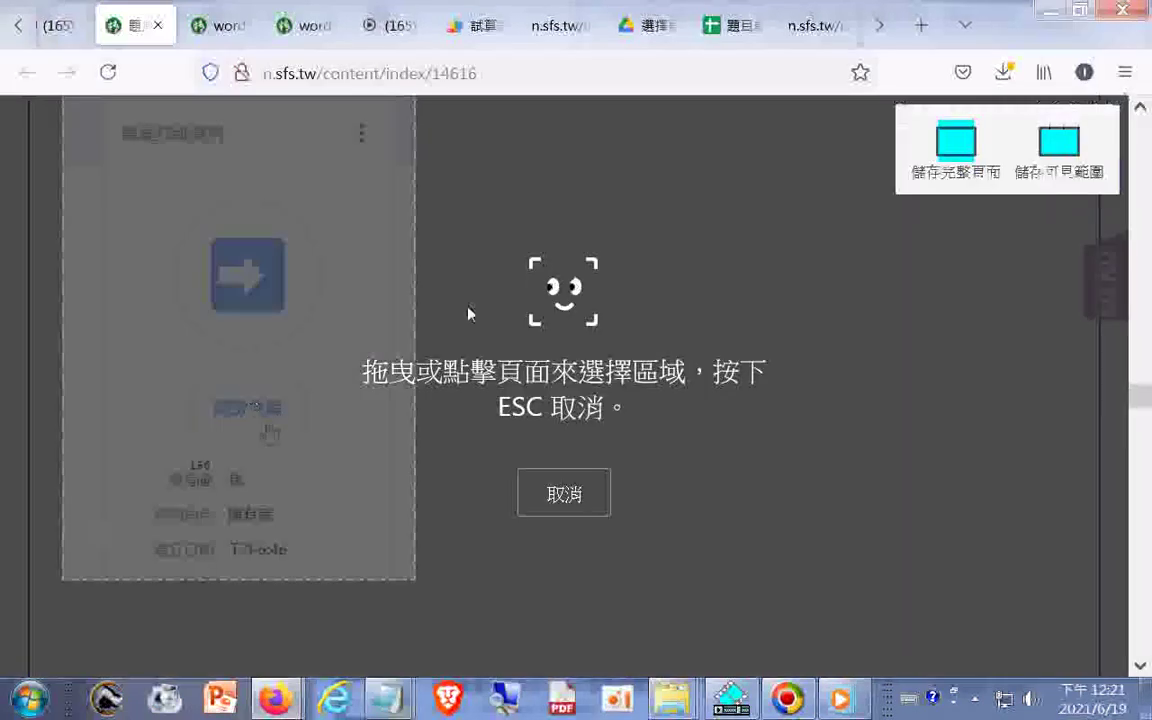
left_click(1059, 145)
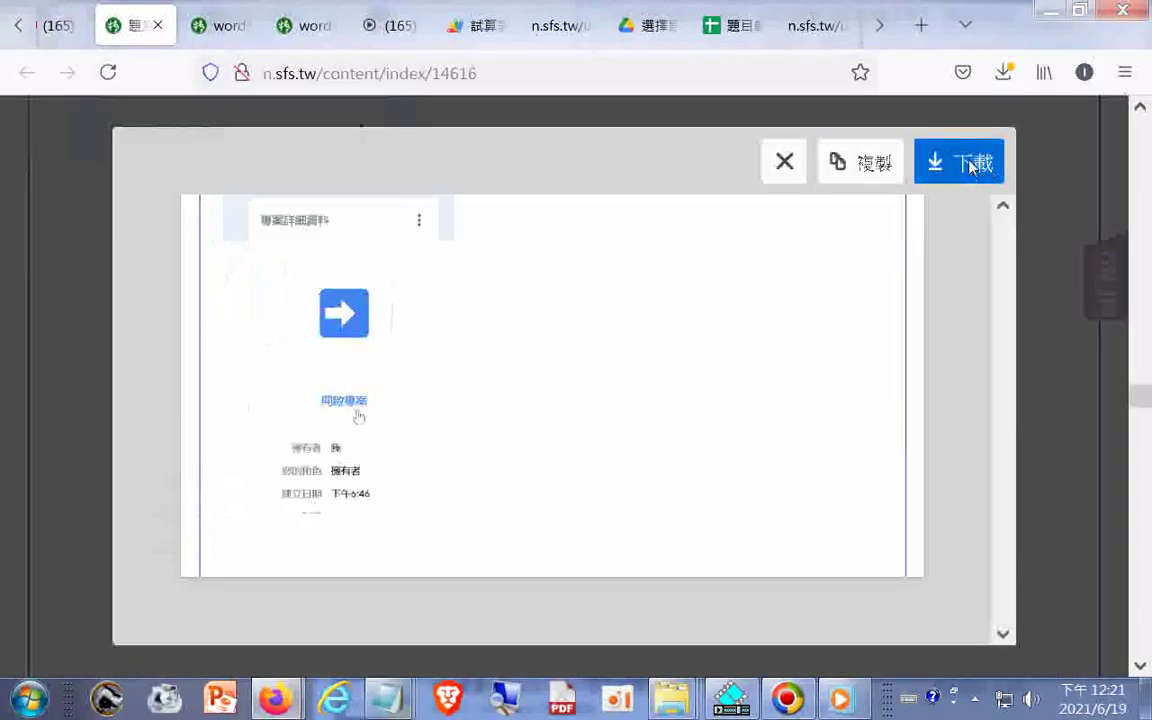
left_click(862, 145)
scroll(885, 241, "down", 5)
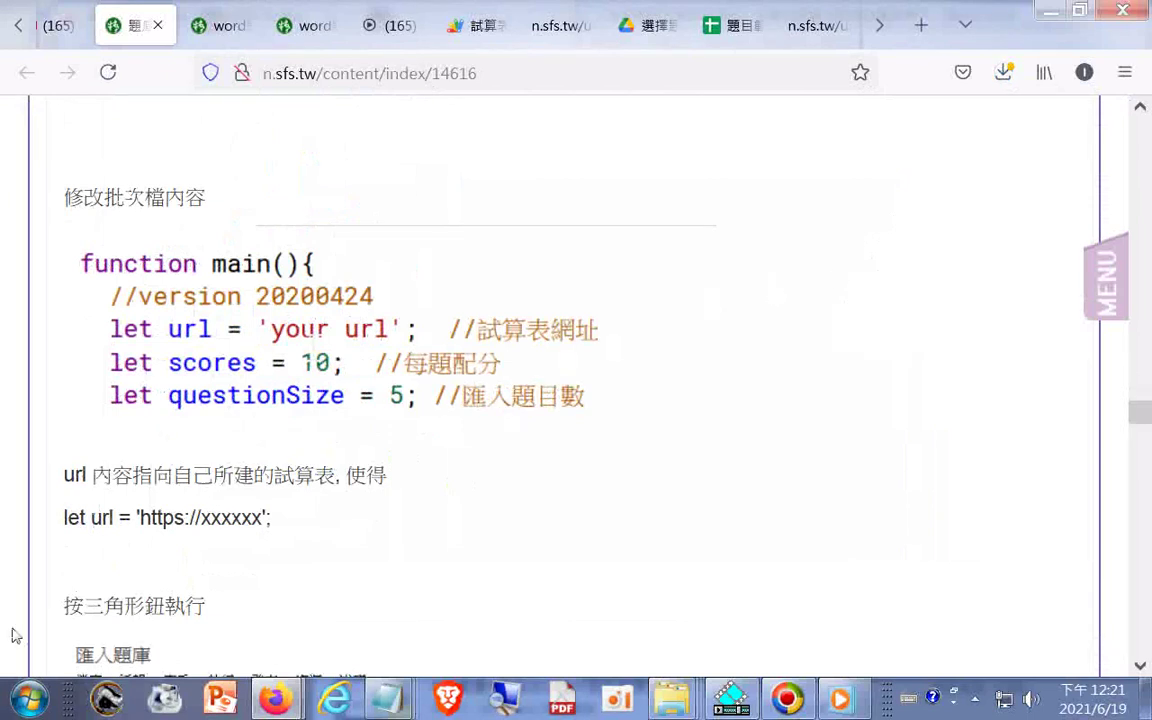
Download a visible-area screenshot of the code block with url, scores and questionSize lines
right_click(8, 596)
left_click(12, 506)
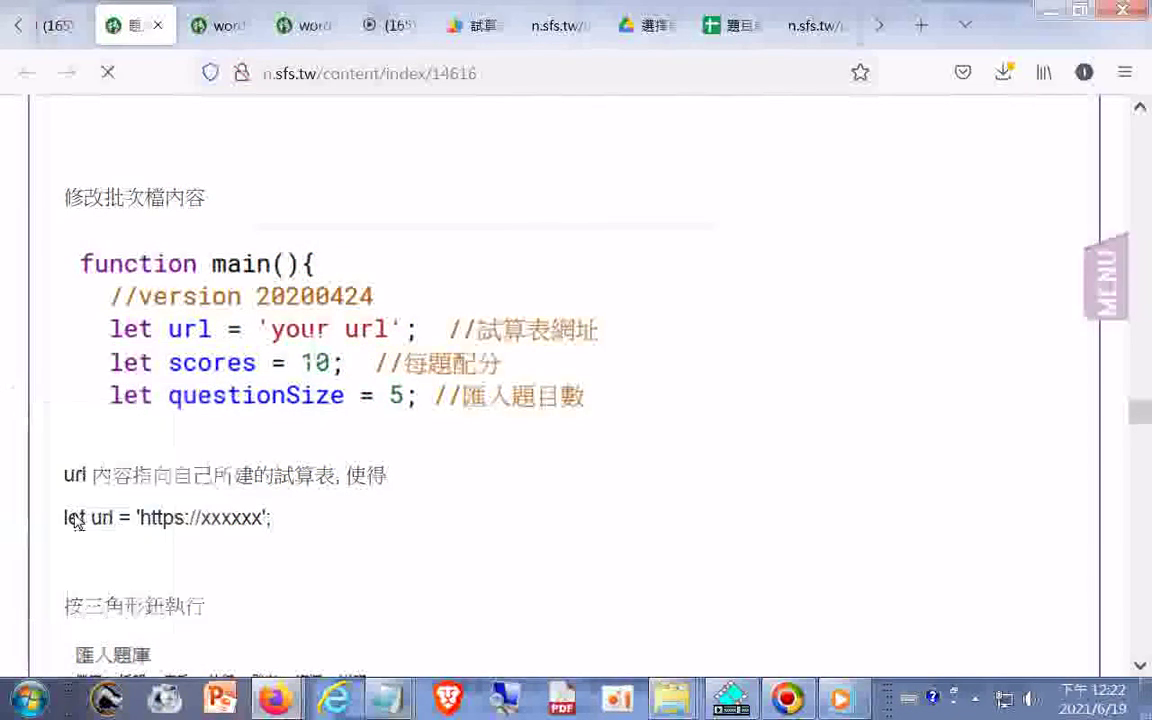
left_click(1059, 148)
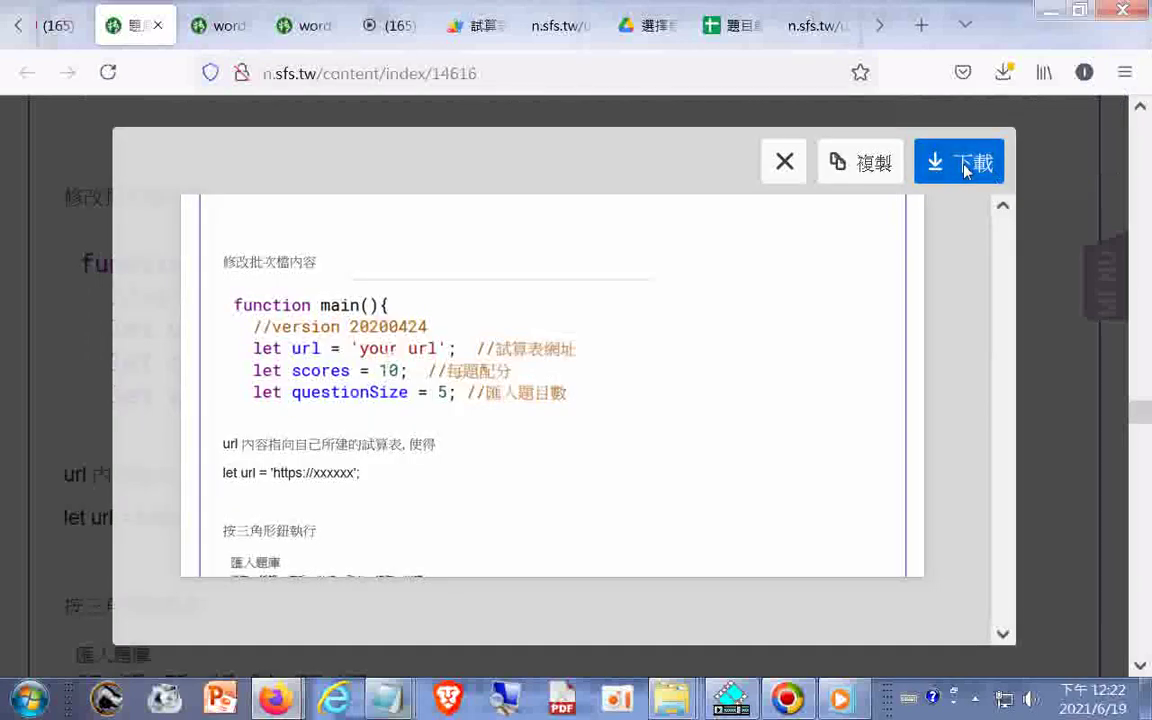
left_click(964, 162)
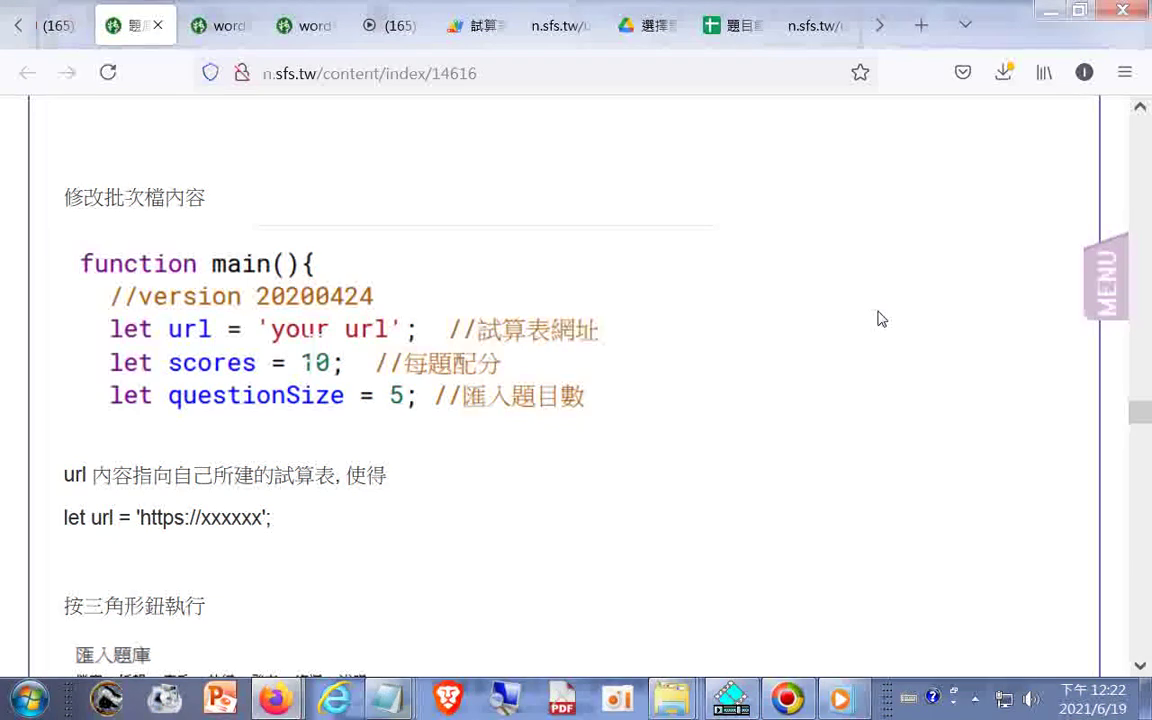
Download a visible-area screenshot showing the url setting and the 按三角形鈕執行 run step
scroll(880, 318, "down", 2)
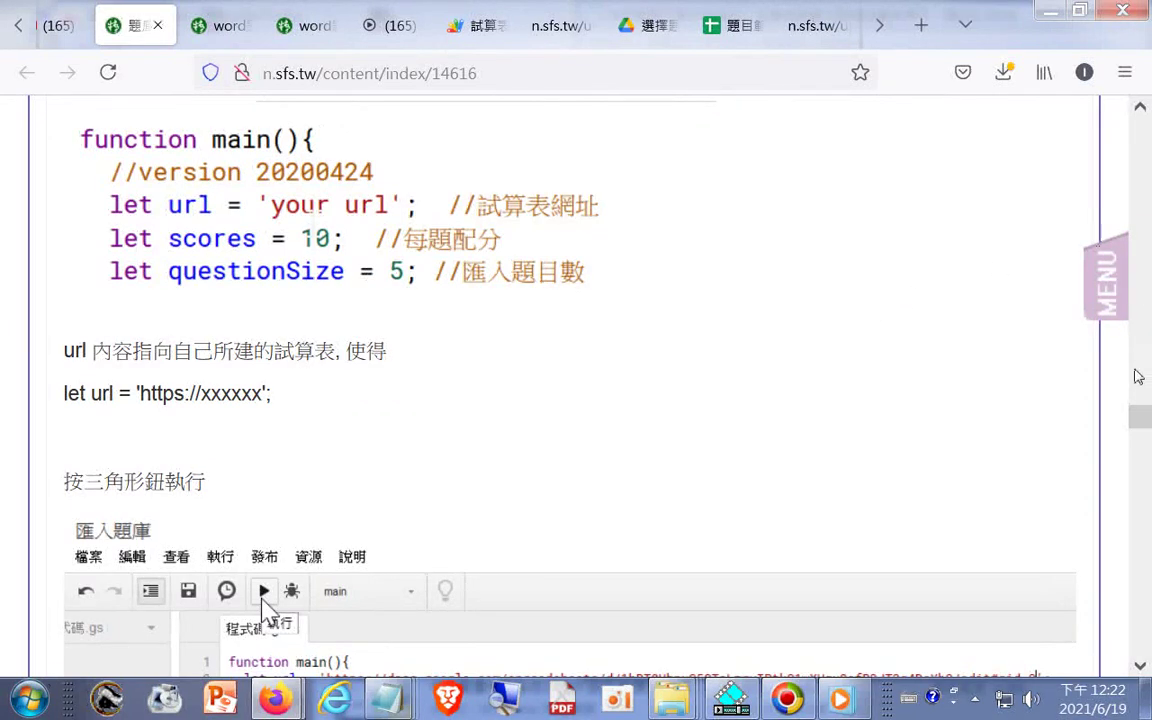
left_click_drag(1134, 418, 1137, 426)
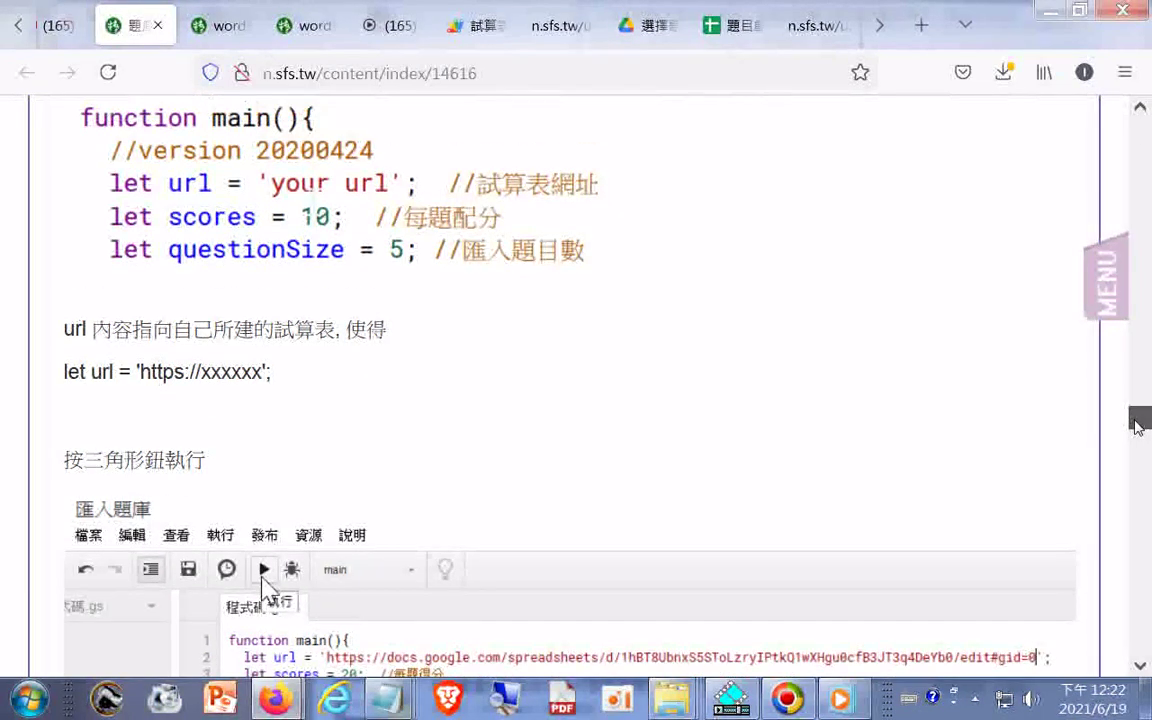
scroll(1137, 426, "up", 1)
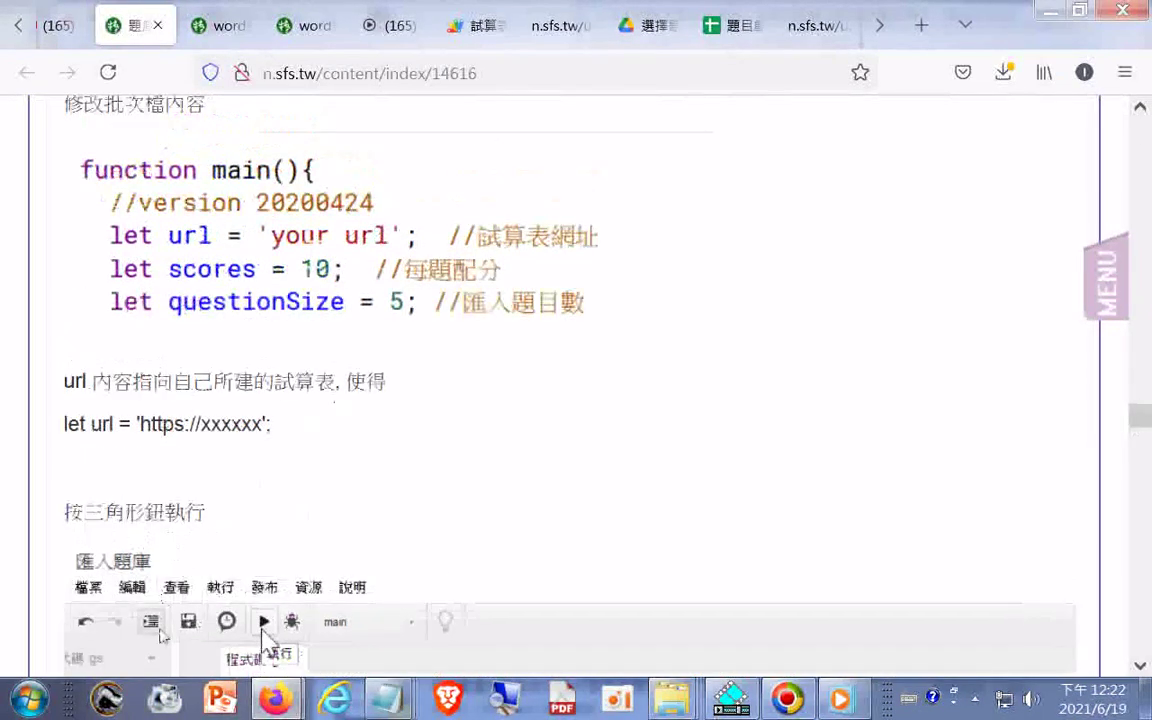
right_click(3, 652)
left_click(70, 514)
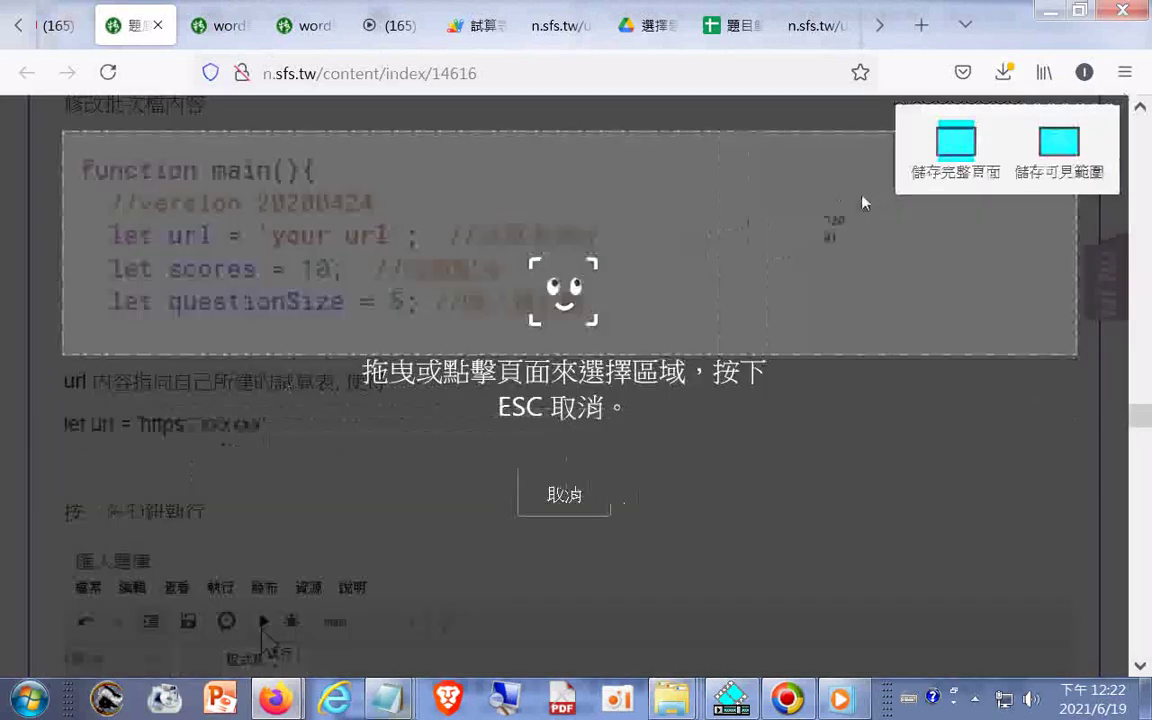
left_click(1048, 152)
left_click(960, 160)
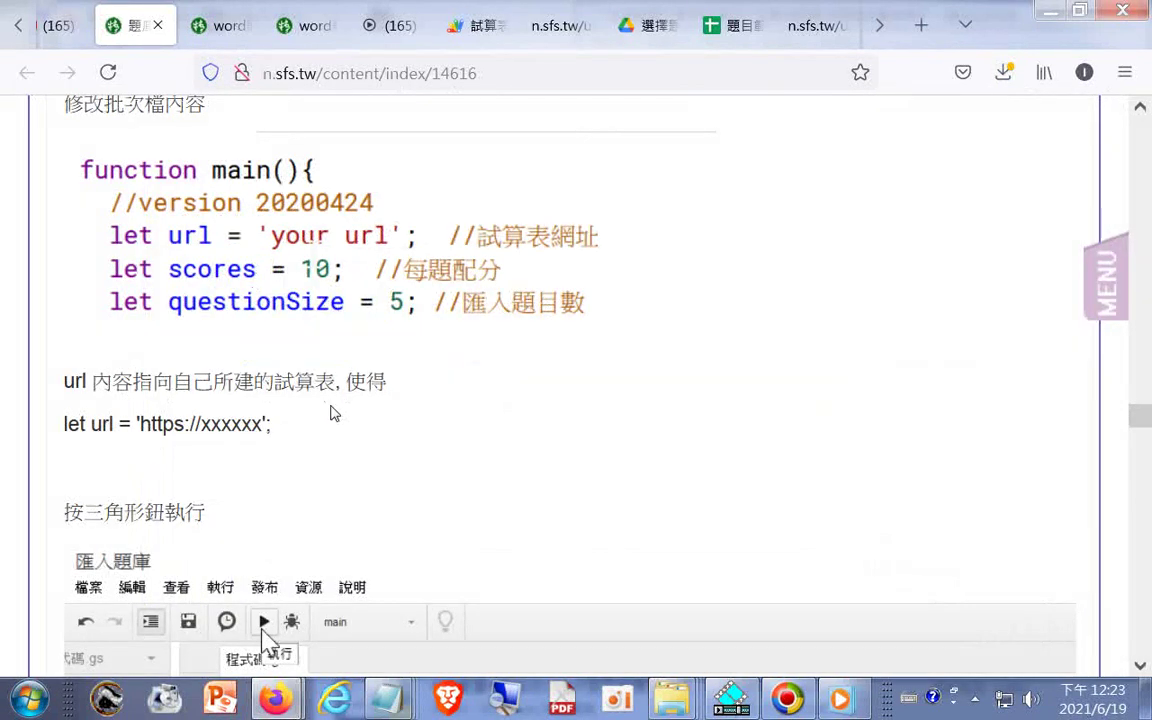
scroll(333, 419, "down", 4)
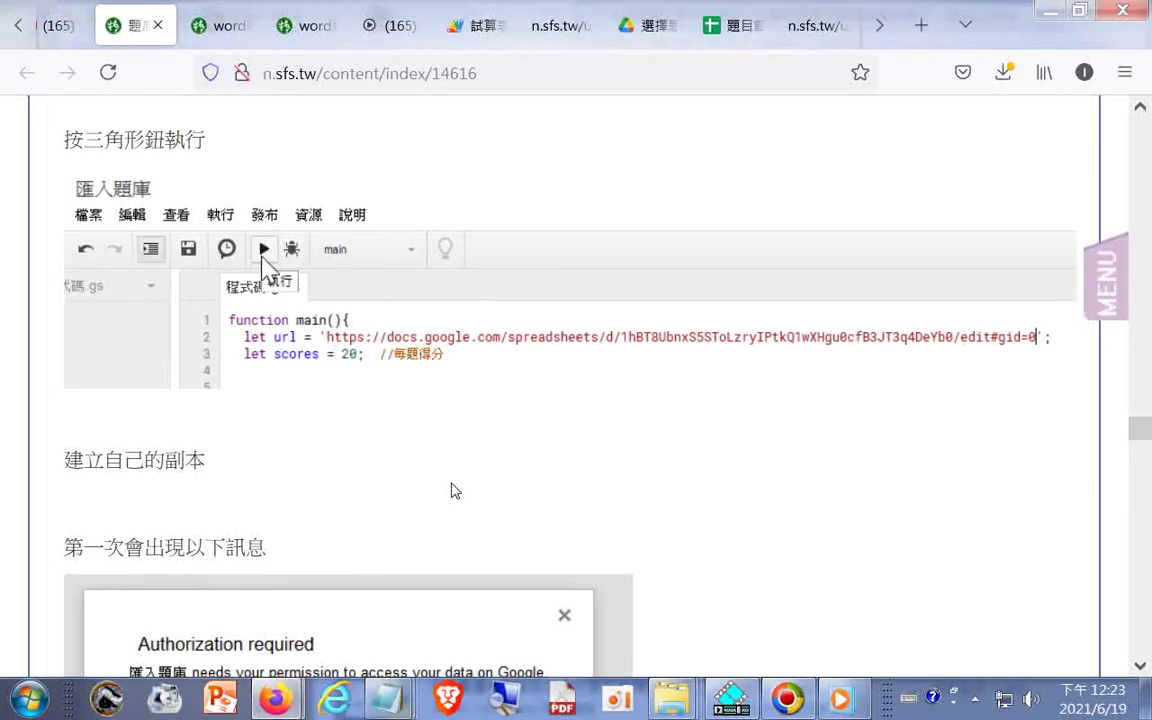
Capture the Authorization required step as a visible-area screenshot, then scroll to the consent screen
scroll(451, 490, "down", 2)
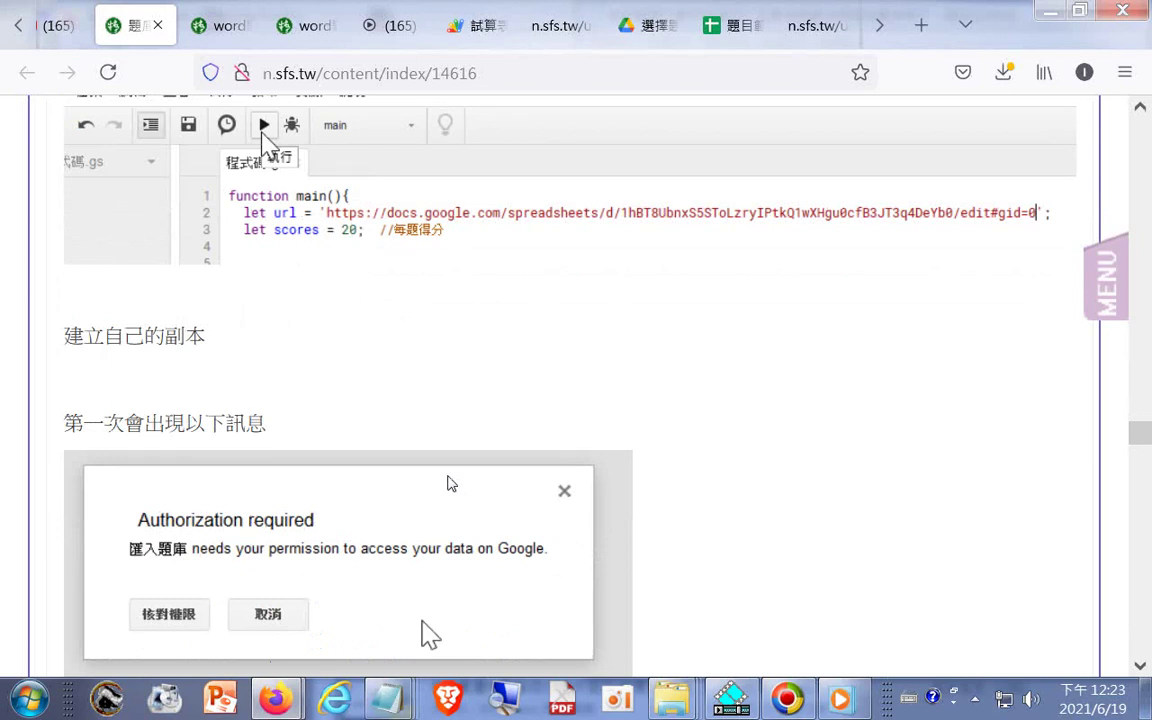
scroll(449, 483, "down", 2)
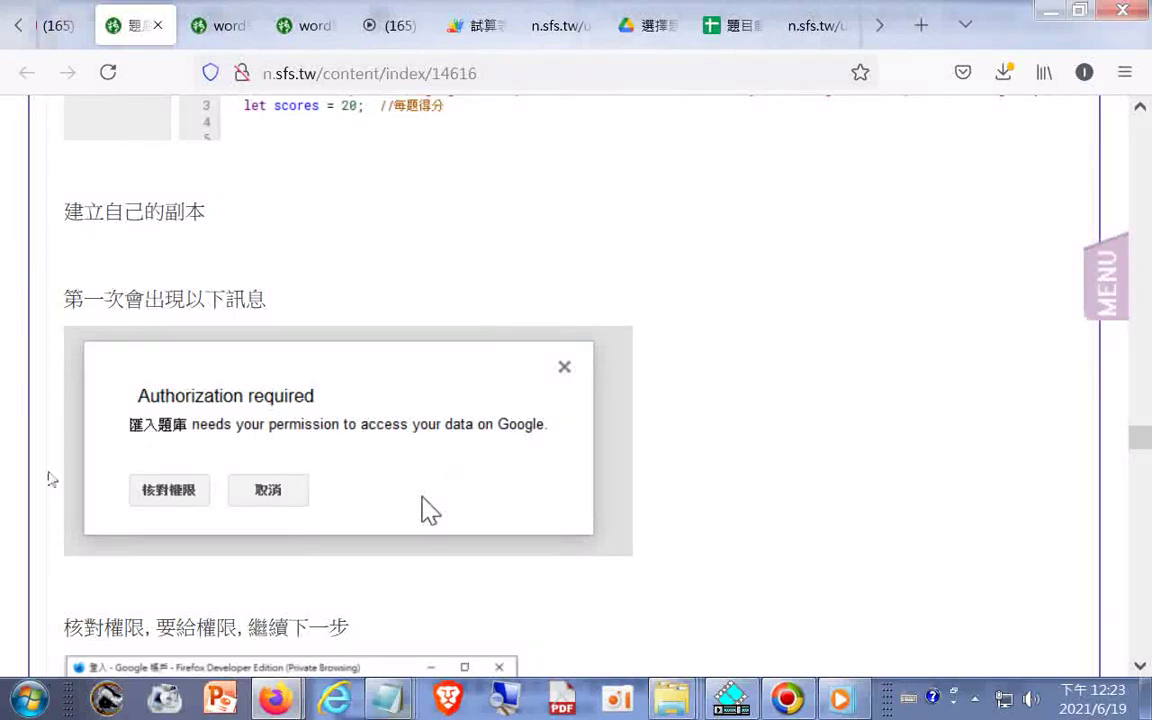
right_click(7, 516)
left_click(62, 436)
left_click(1056, 150)
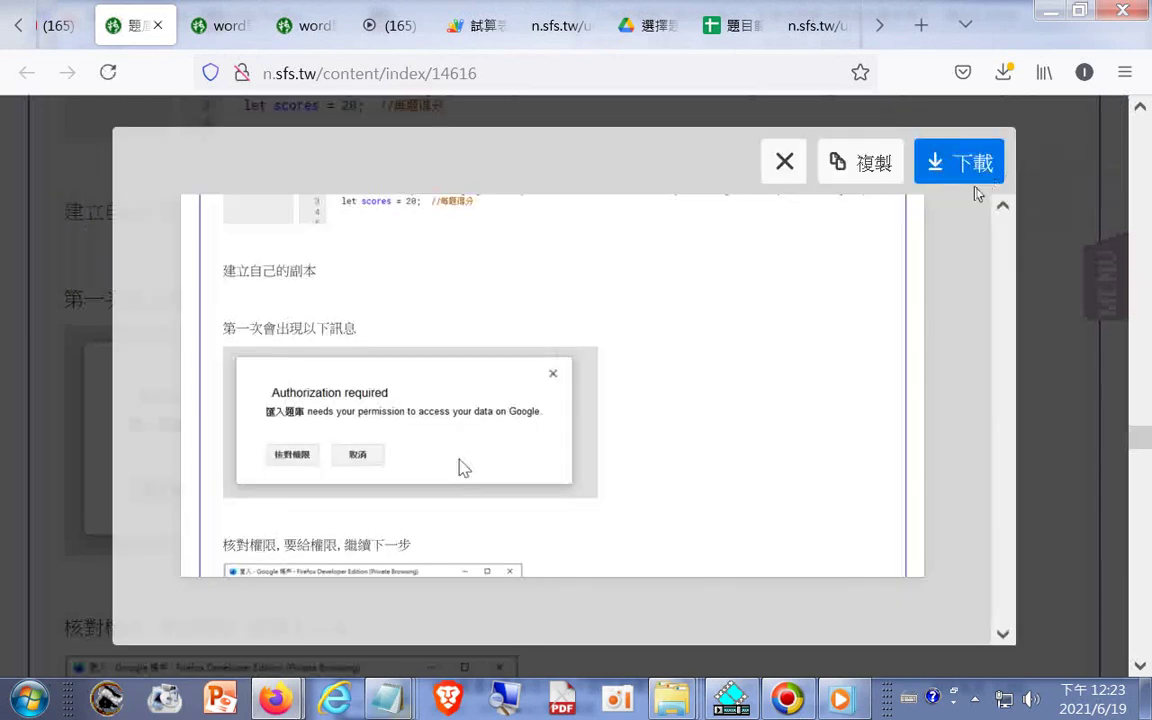
left_click(862, 162)
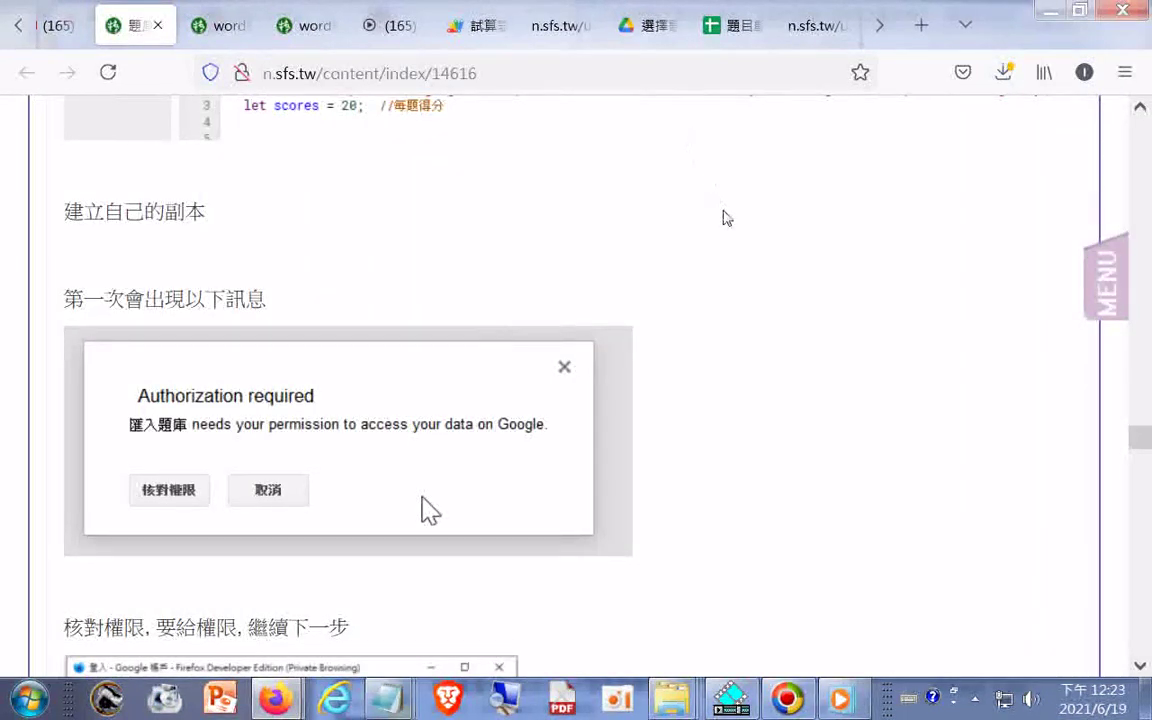
scroll(727, 221, "down", 5)
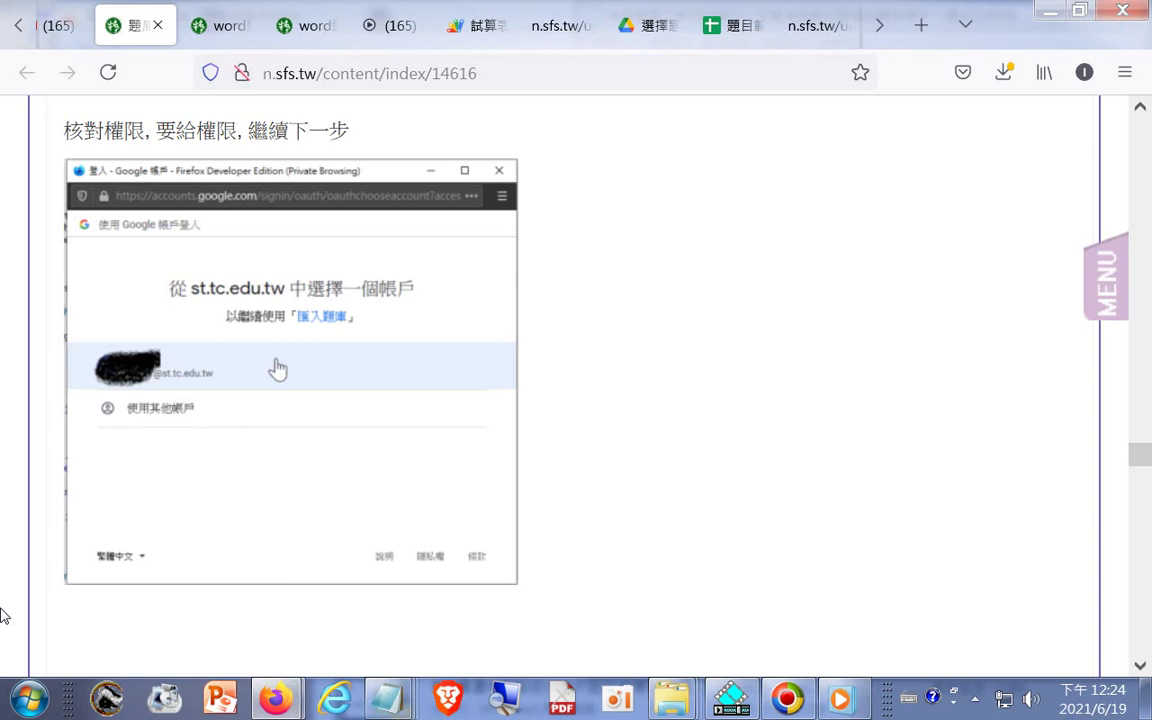
scroll(2, 615, "down", 6)
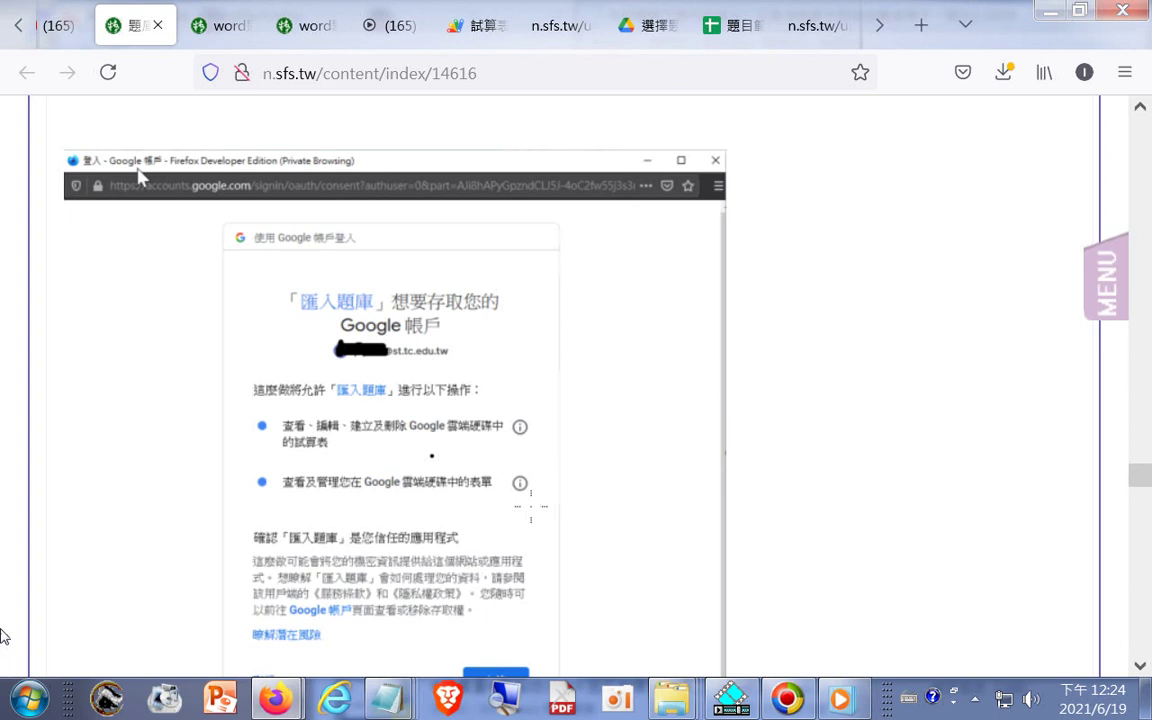
Download a visible-area screenshot of the 匯入題庫 permission-consent screen
right_click(14, 566)
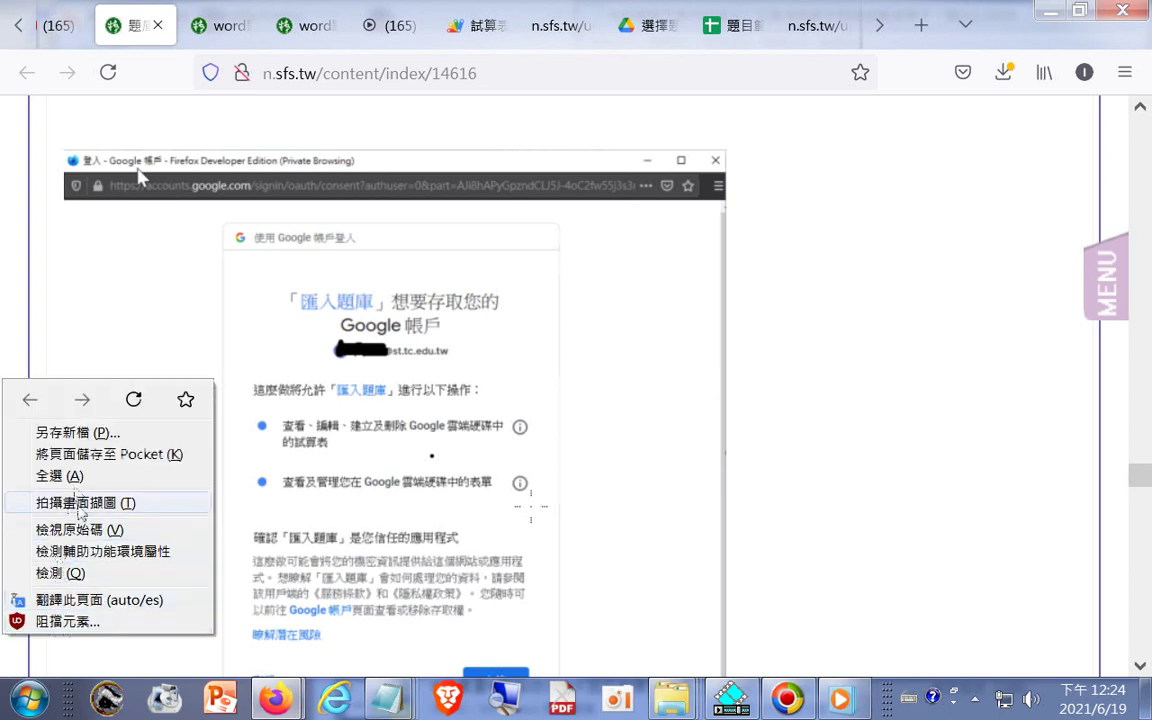
left_click(80, 503)
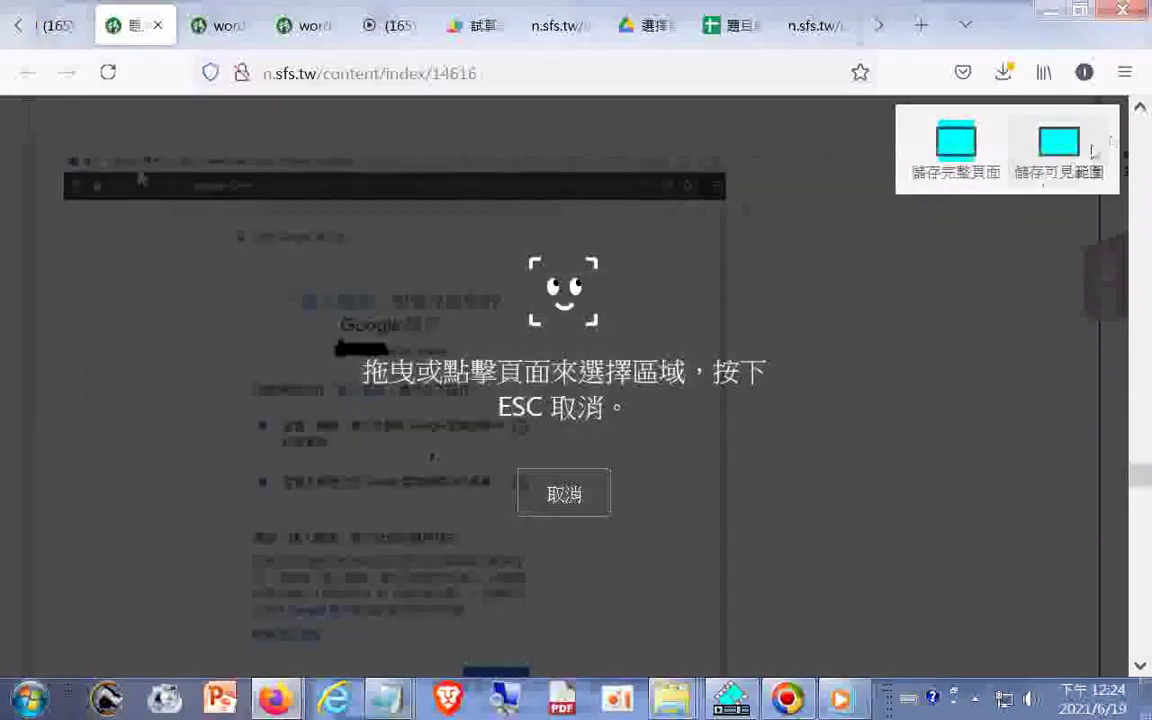
left_click(1036, 155)
left_click(955, 168)
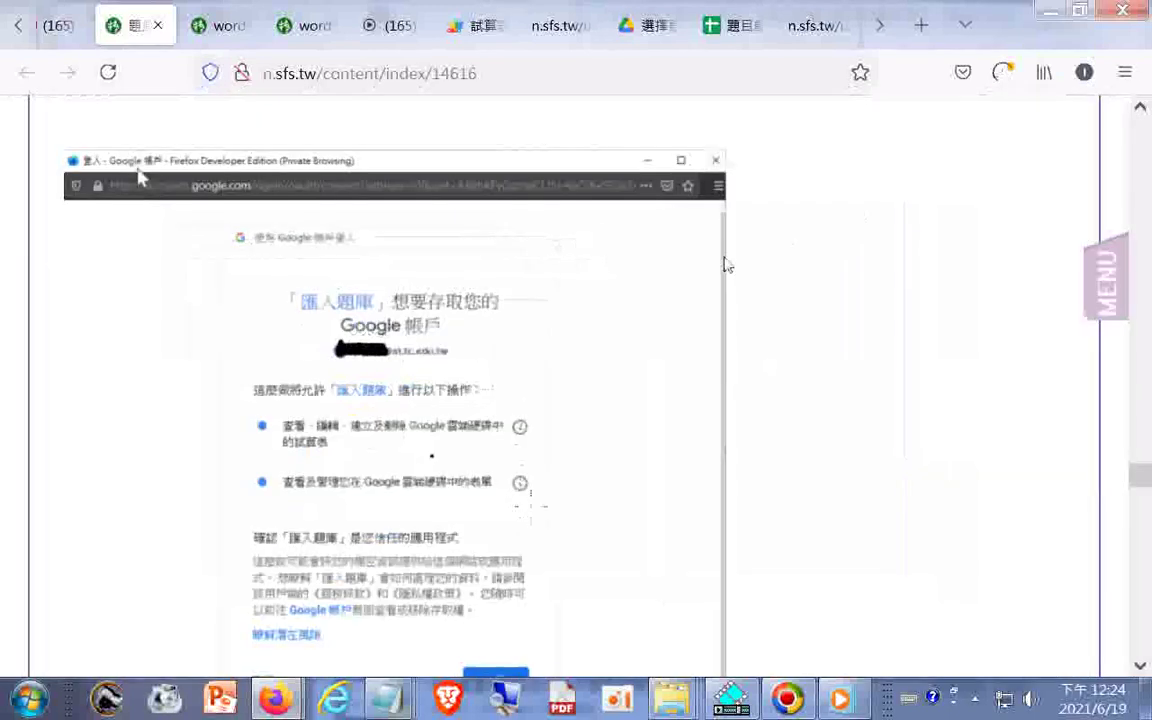
Scroll down to the 工作表1 form's quiz settings with 設為測驗 and 公佈成績
scroll(712, 264, "down", 5)
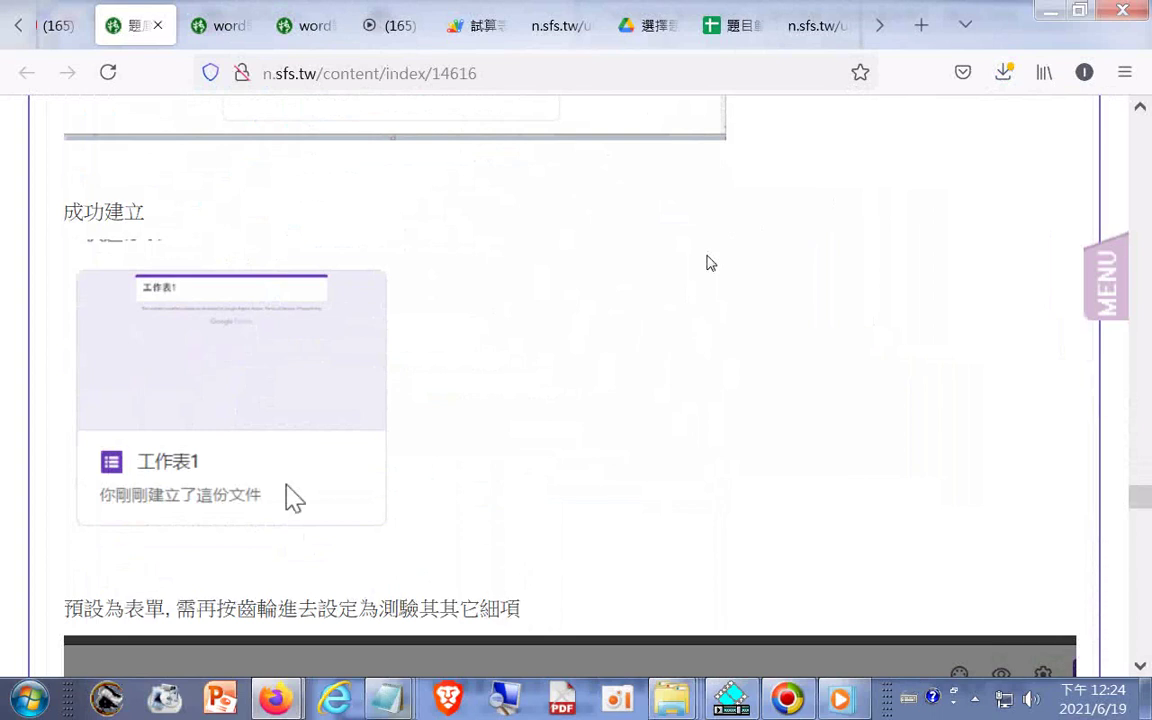
scroll(699, 265, "down", 1)
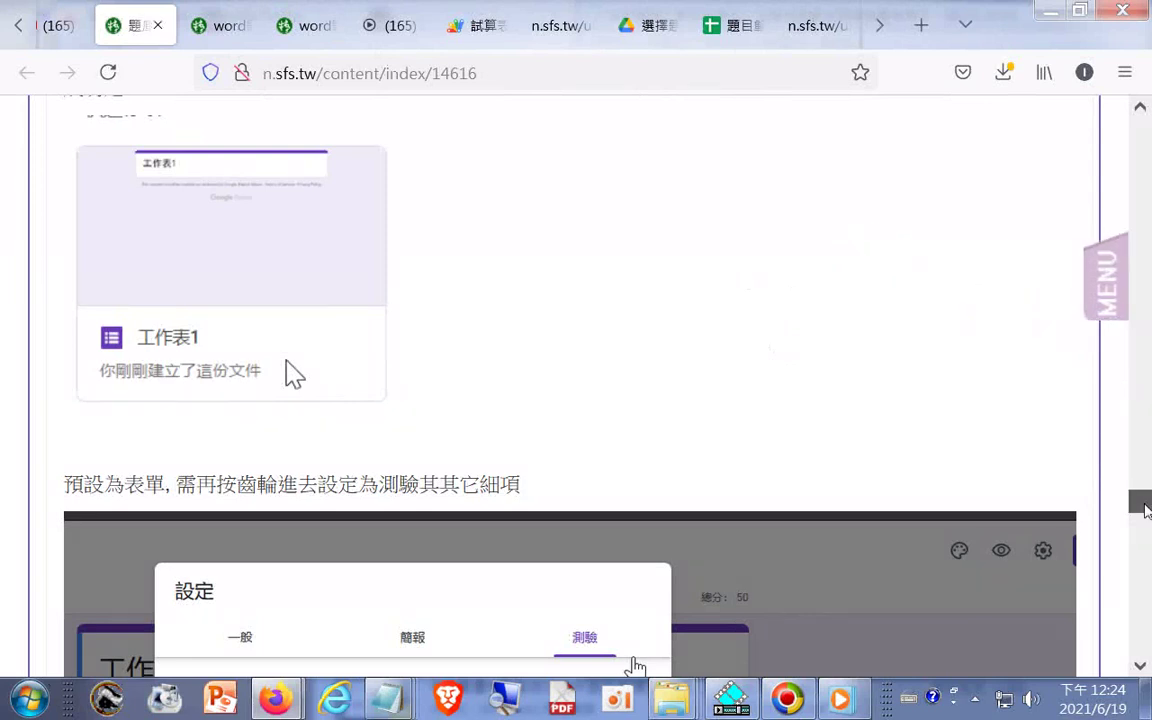
scroll(1147, 505, "up", 1)
left_click_drag(1147, 505, 1147, 522)
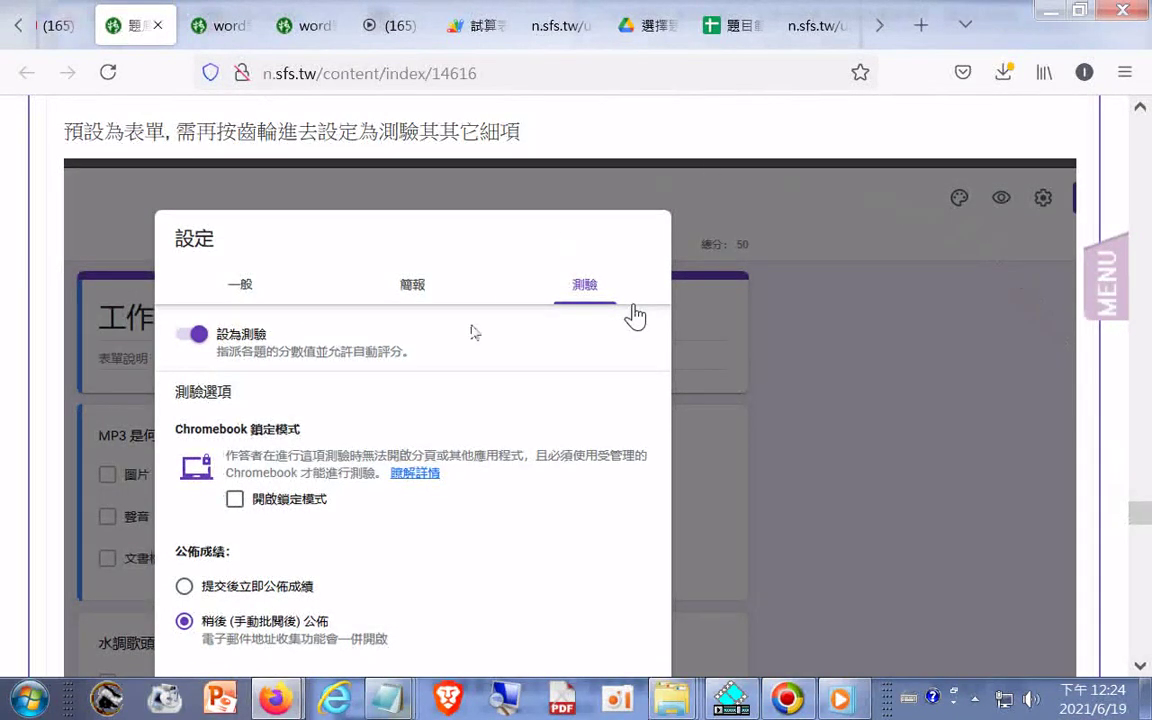
Download a full-page screenshot of the article, then scroll down to the 精讚部落 footer
right_click(3, 576)
left_click(110, 438)
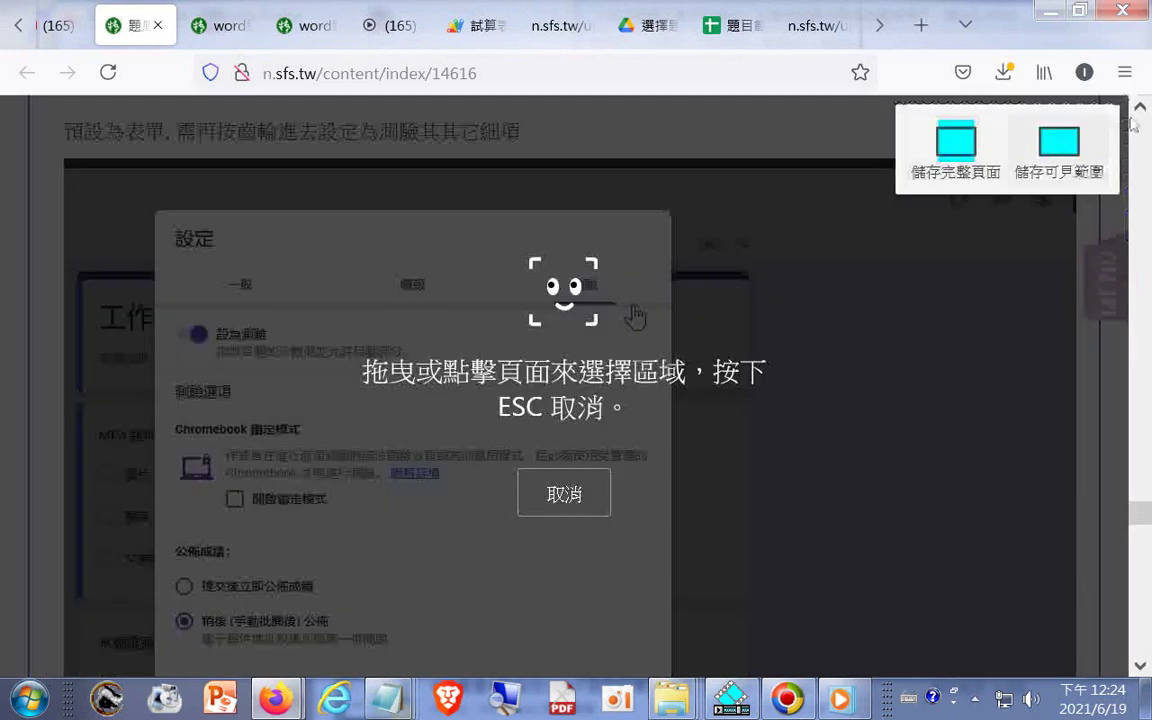
left_click(955, 135)
left_click(985, 163)
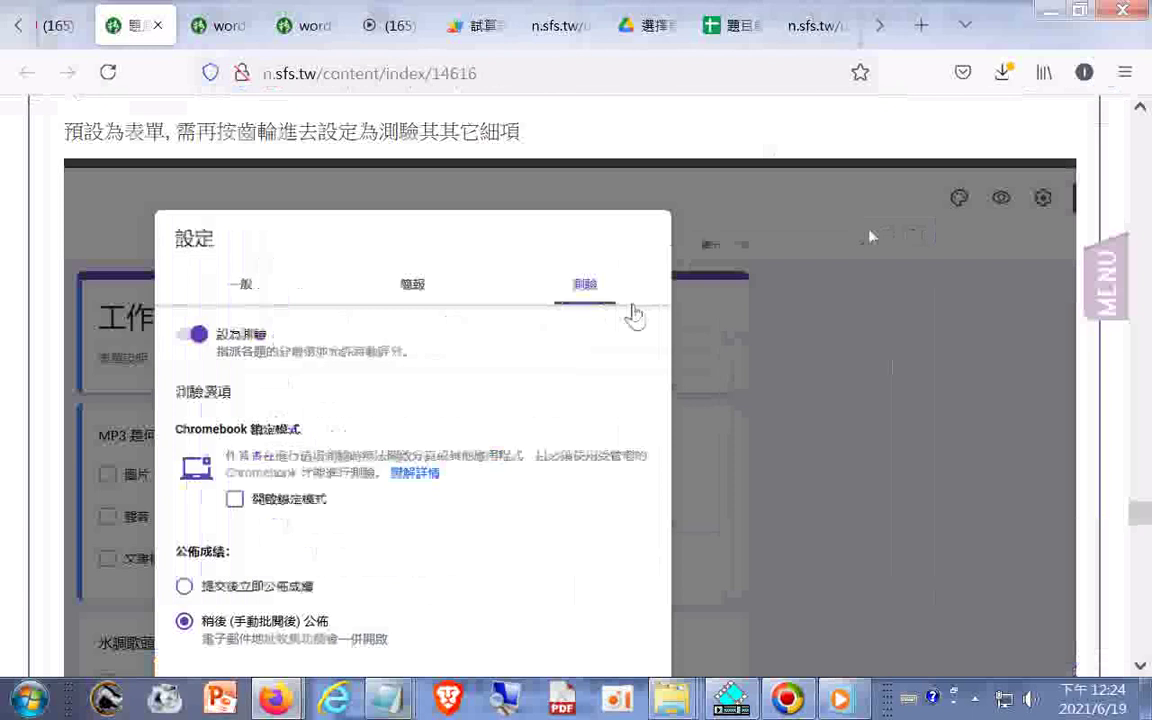
scroll(865, 290, "down", 5)
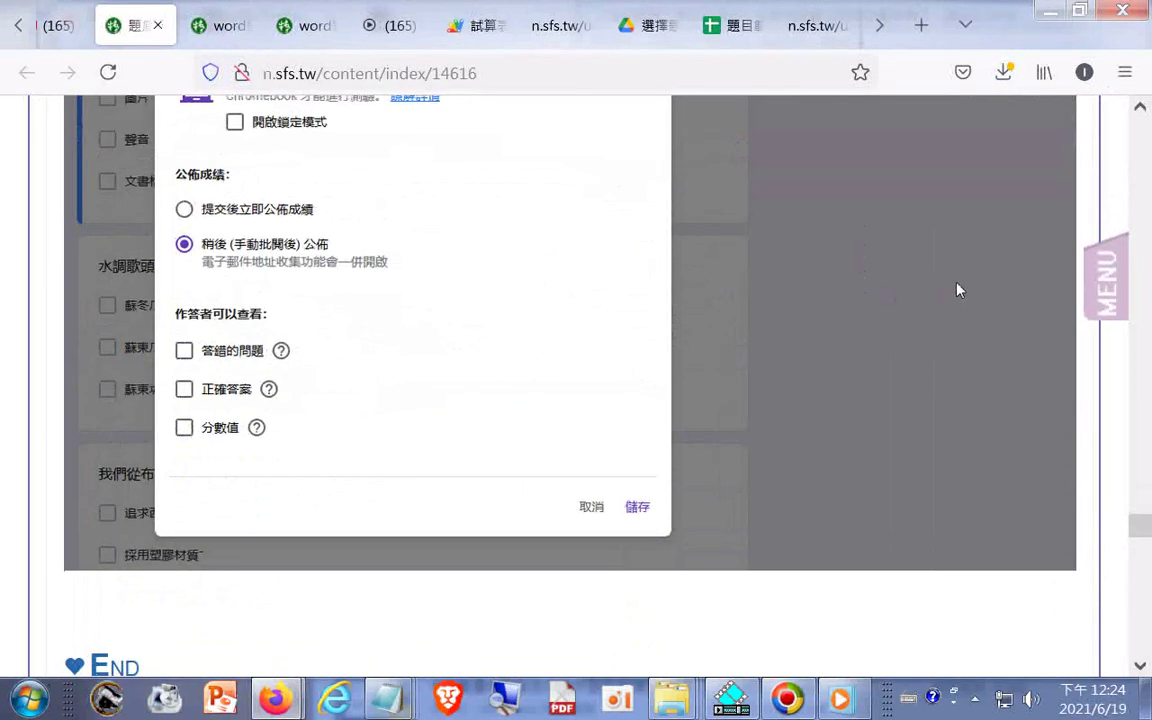
scroll(958, 291, "down", 5)
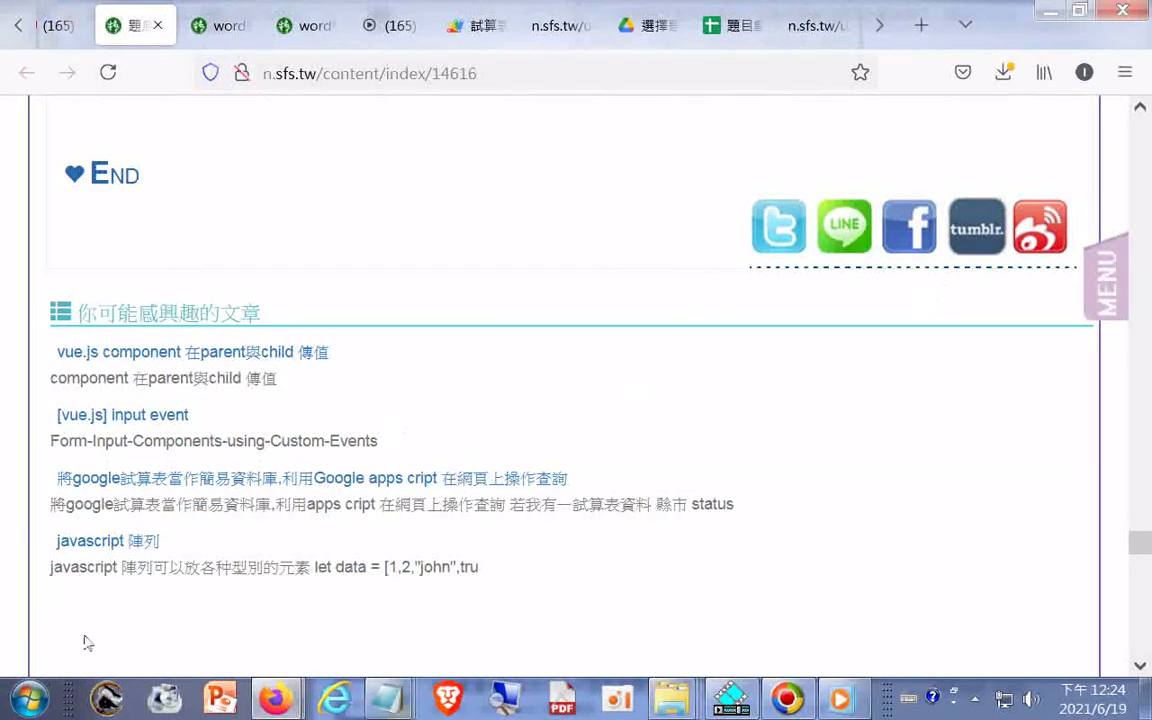
scroll(453, 494, "down", 5)
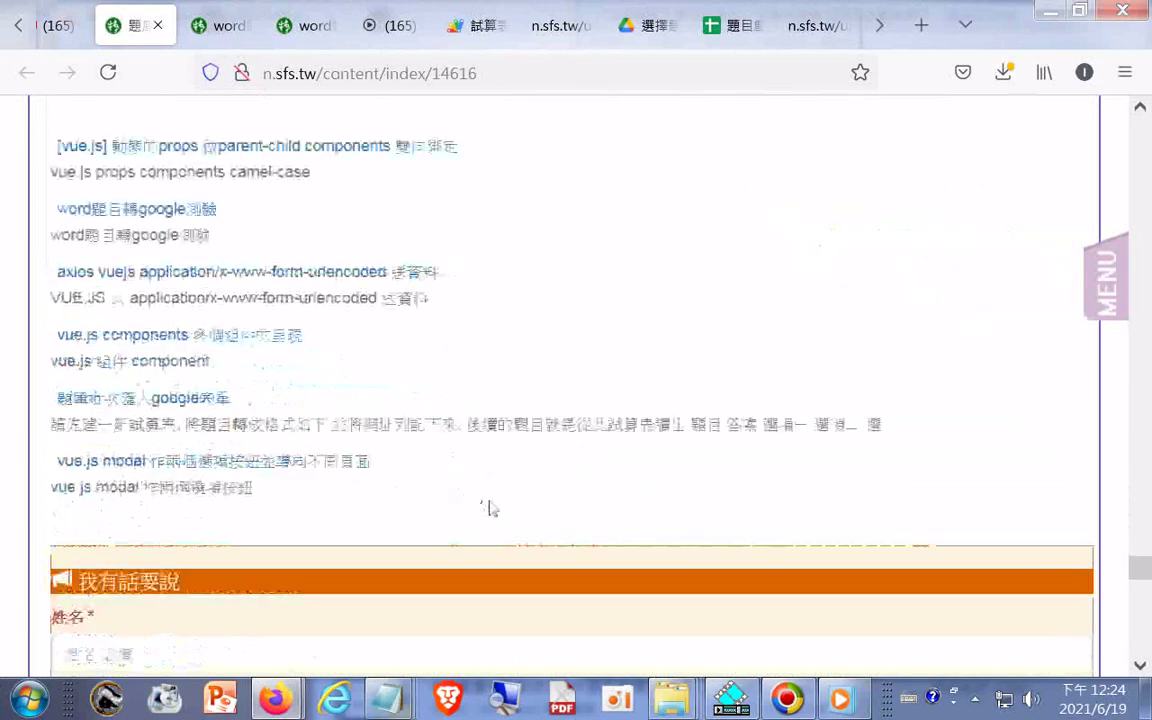
scroll(733, 500, "down", 5)
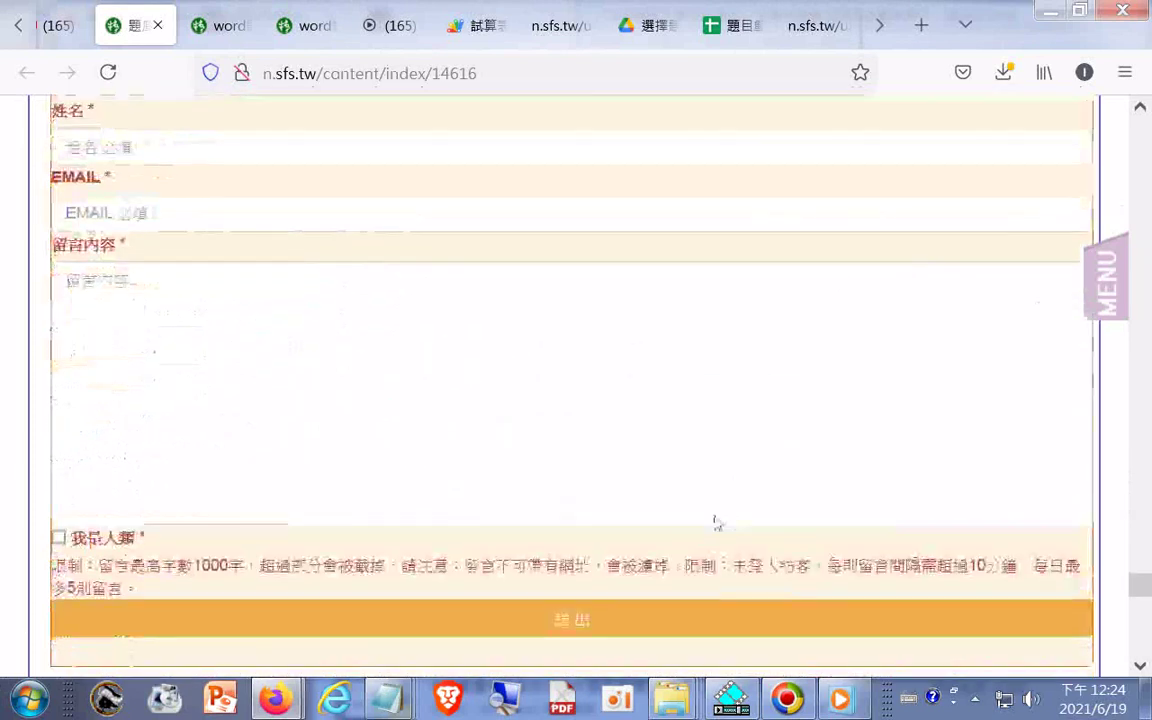
scroll(716, 522, "down", 3)
scroll(716, 531, "down", 15)
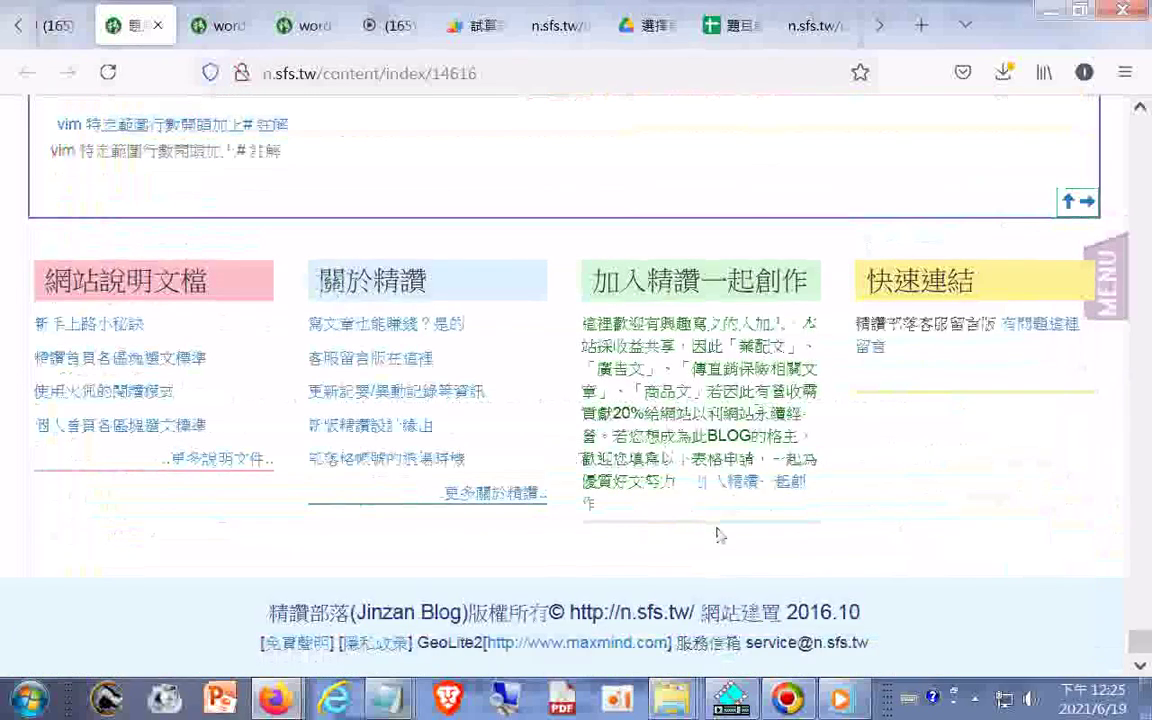
right_click(258, 588)
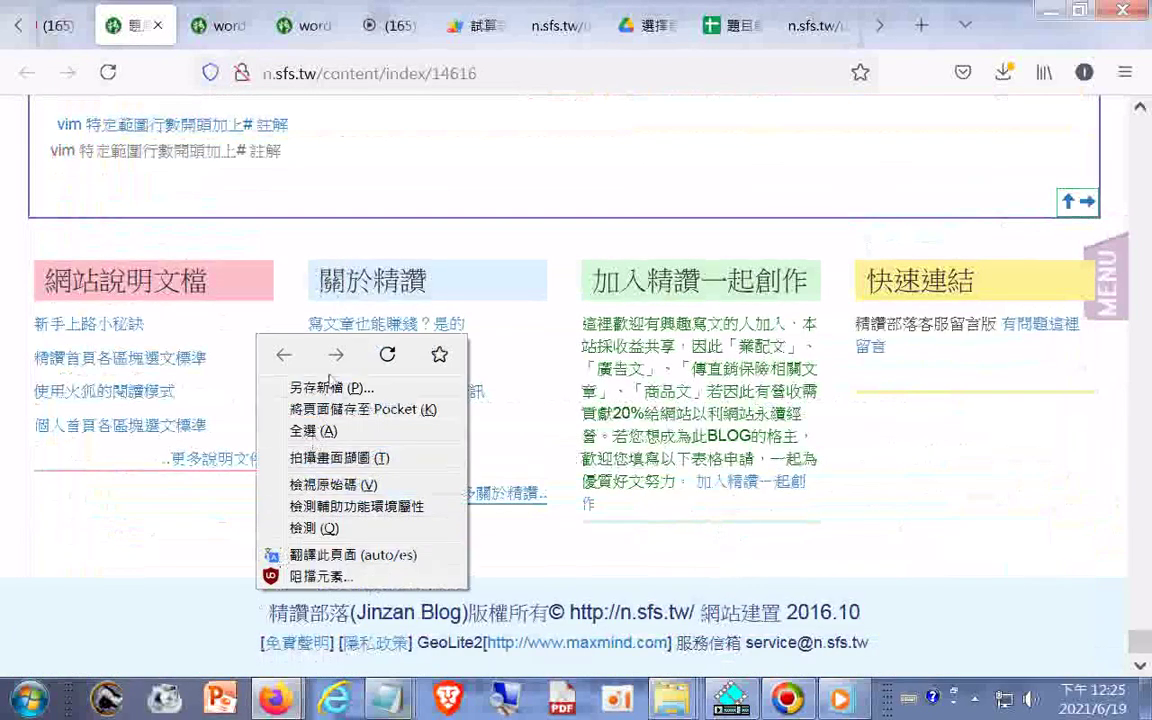
left_click(337, 388)
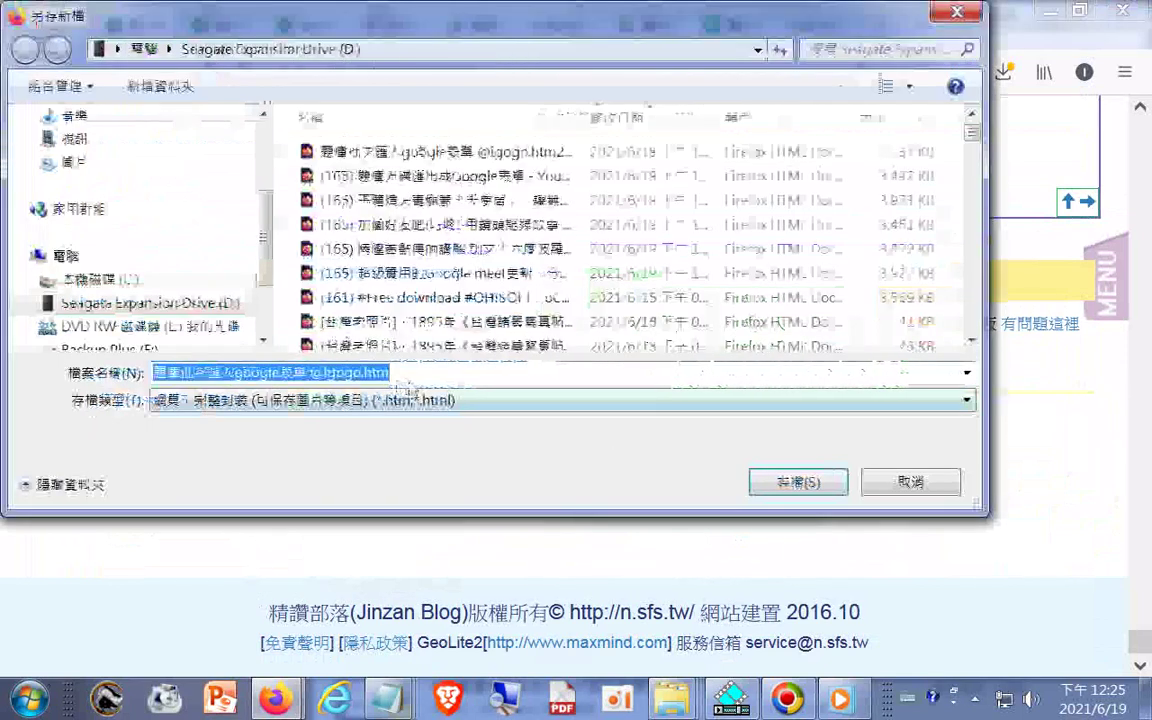
left_click(405, 378)
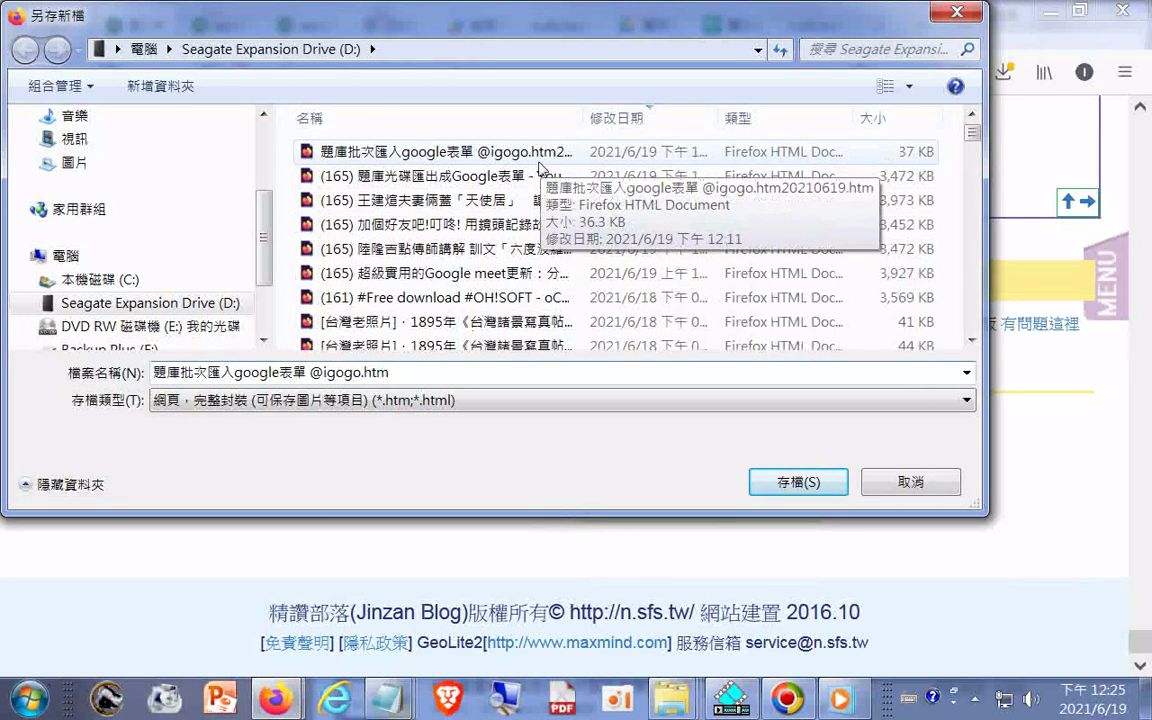
left_click(527, 158)
left_click(527, 158)
key("super+c")
right_click(527, 160)
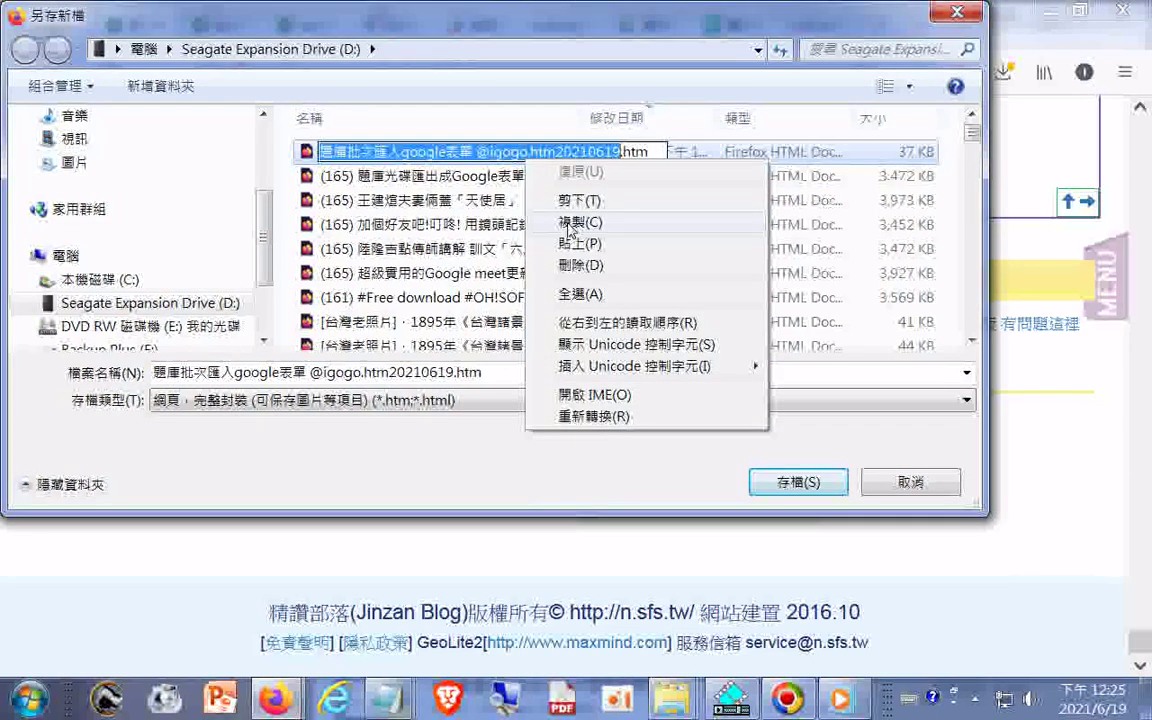
left_click(575, 222)
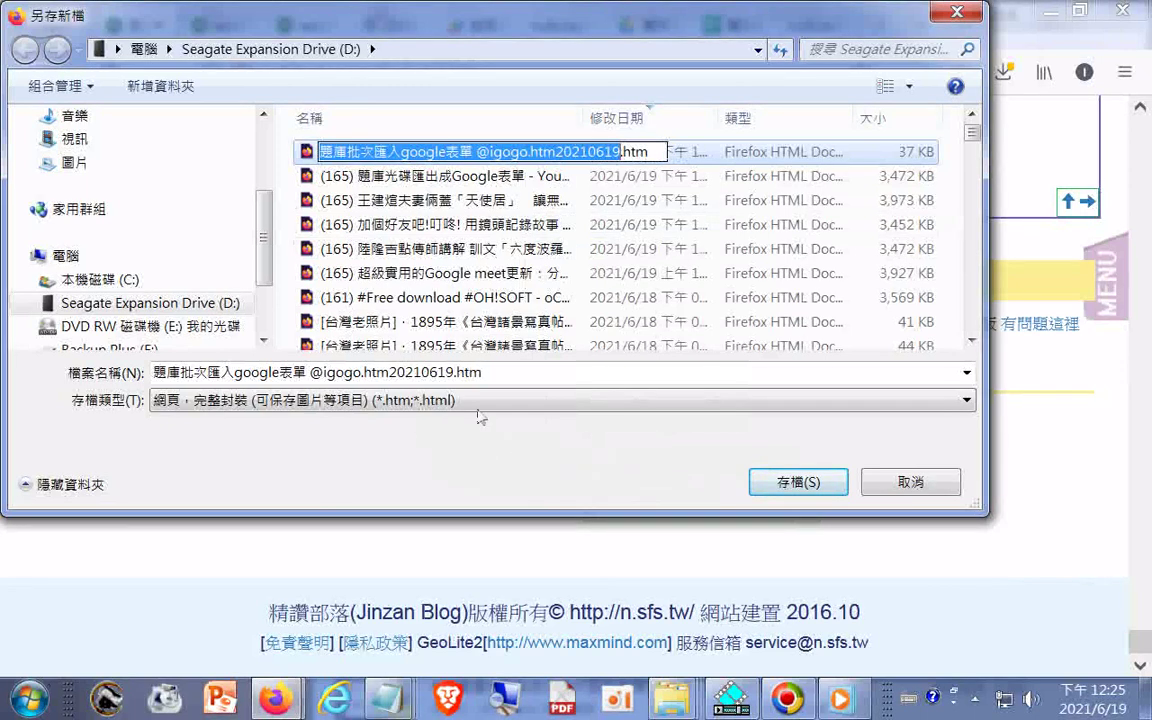
Save the complete page to Backup Plus (F:) and launch Notepad
scroll(234, 300, "down", 2)
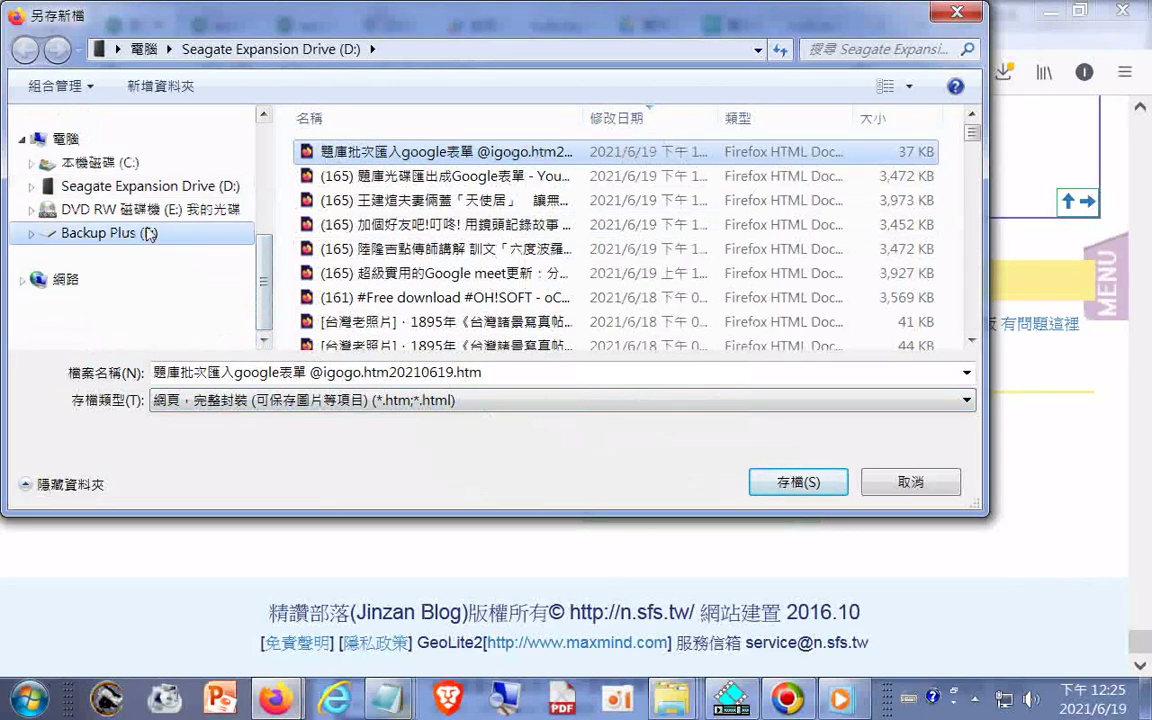
left_click(148, 234)
left_click(815, 483)
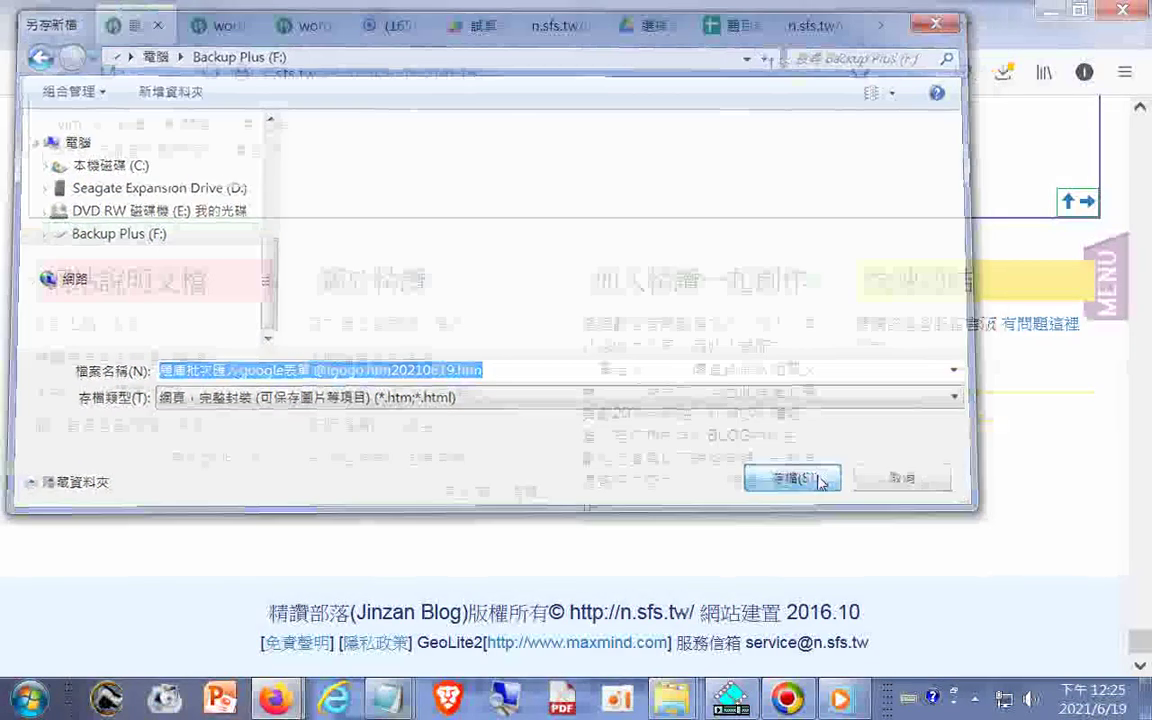
left_click(30, 698)
left_click(85, 155)
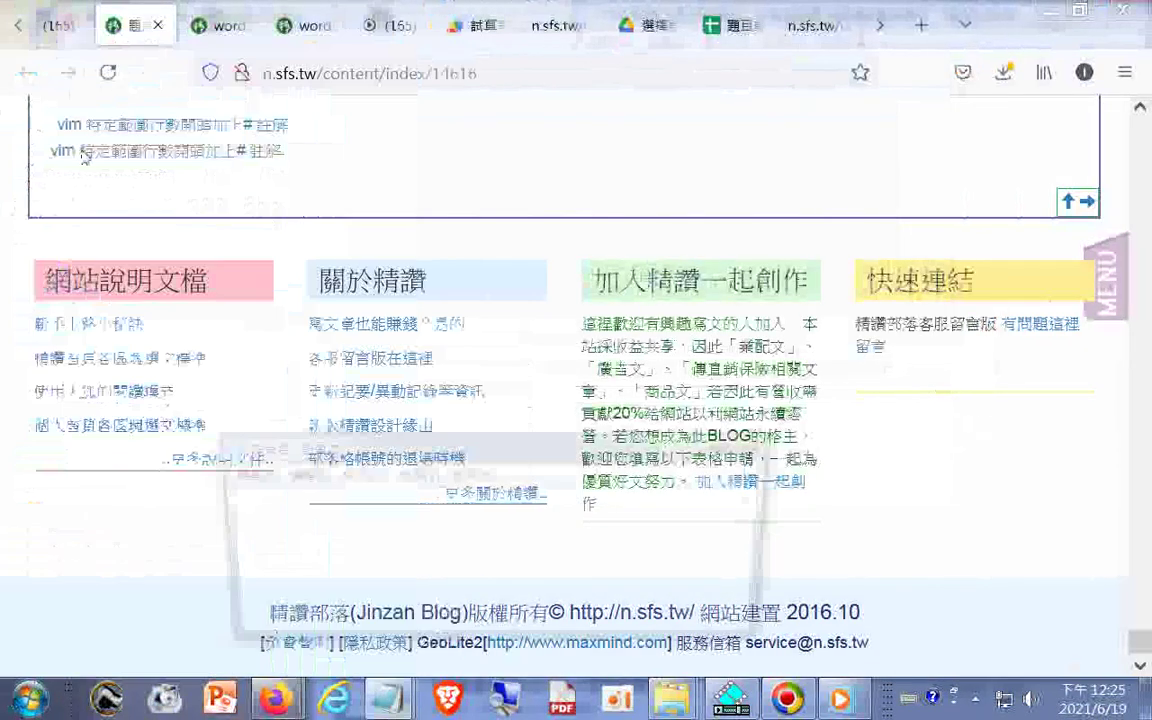
right_click(249, 545)
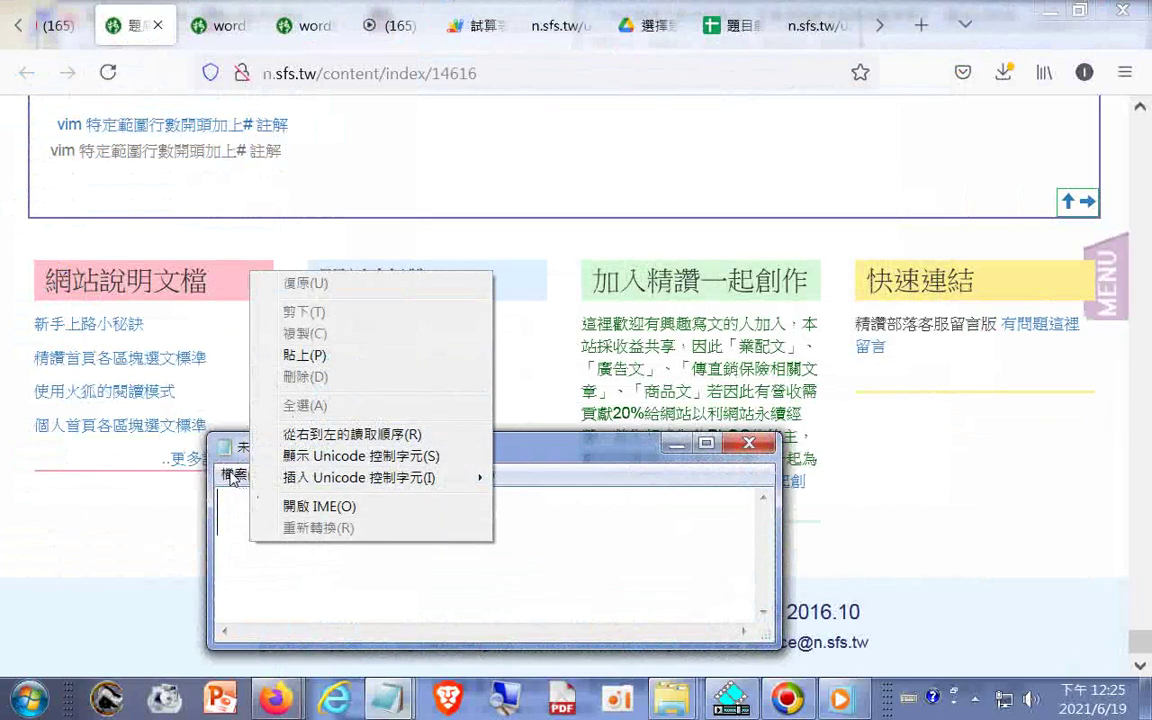
left_click(240, 474)
left_click(273, 563)
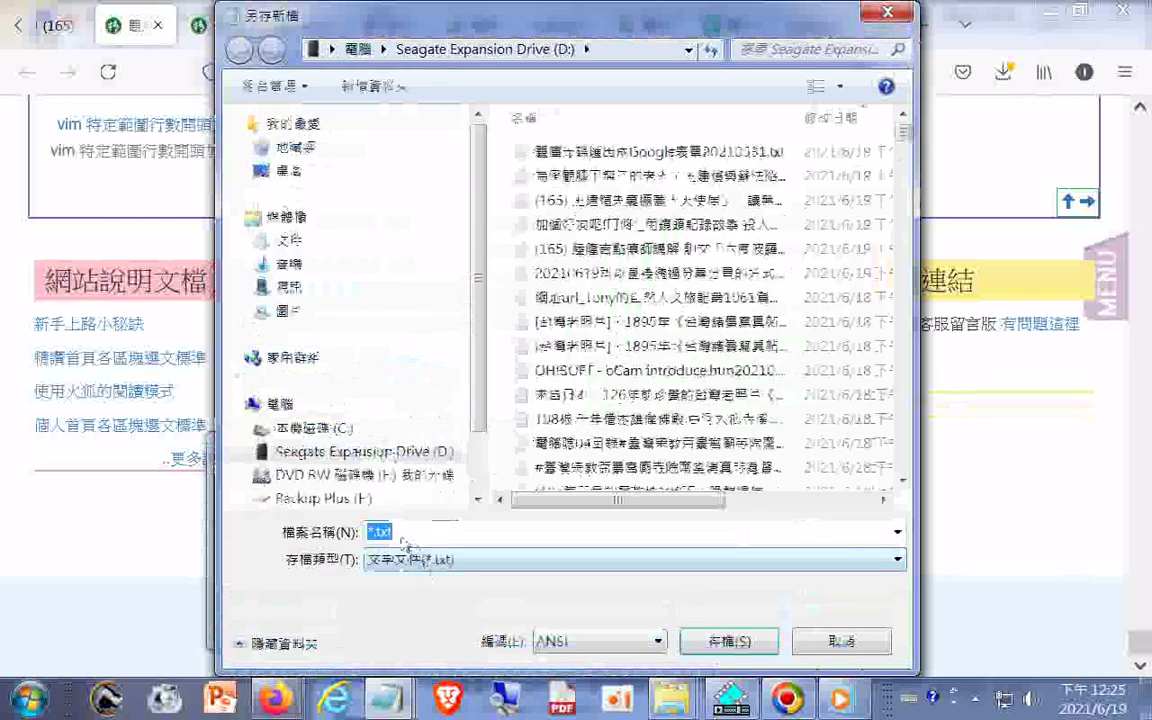
right_click(395, 532)
left_click(463, 352)
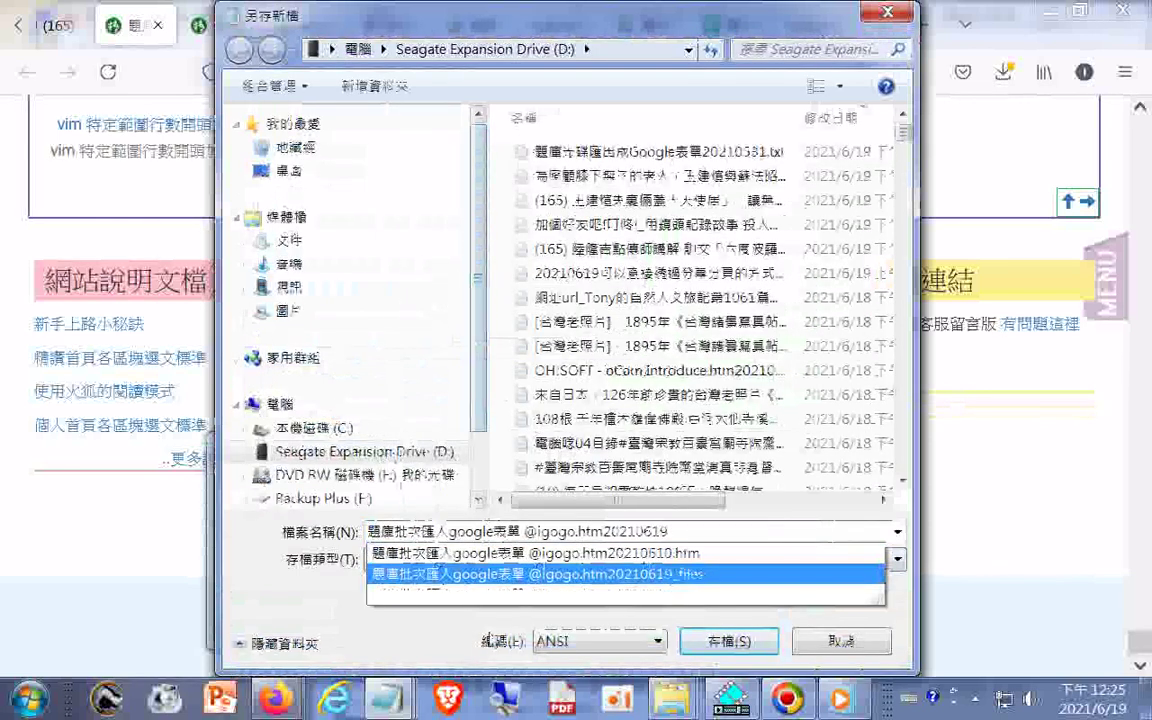
key("Escape")
left_click(598, 641)
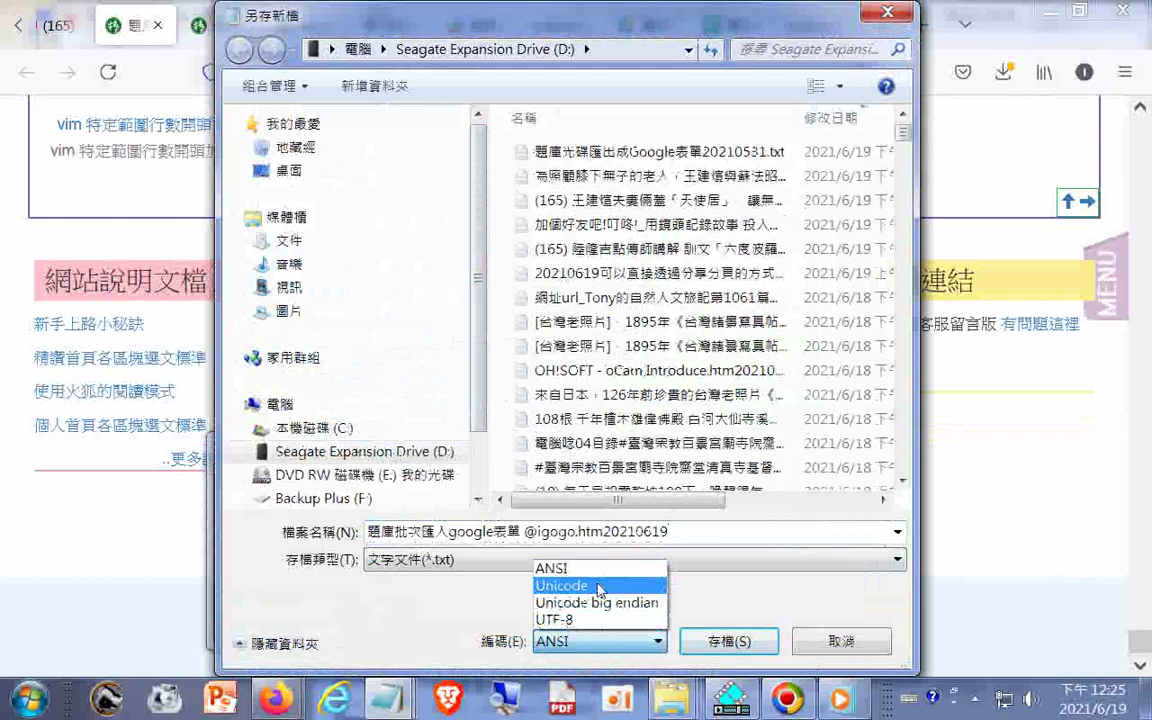
left_click(597, 585)
left_click(729, 641)
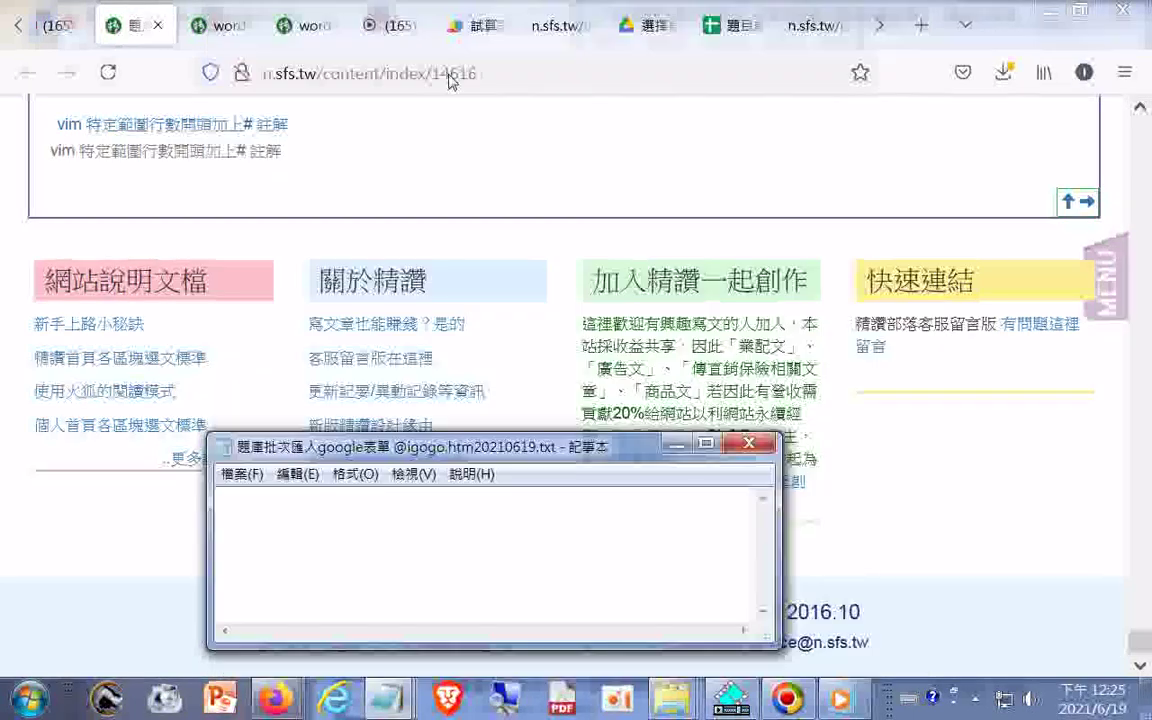
left_click(450, 73)
key("super+c")
right_click(450, 73)
left_click(488, 154)
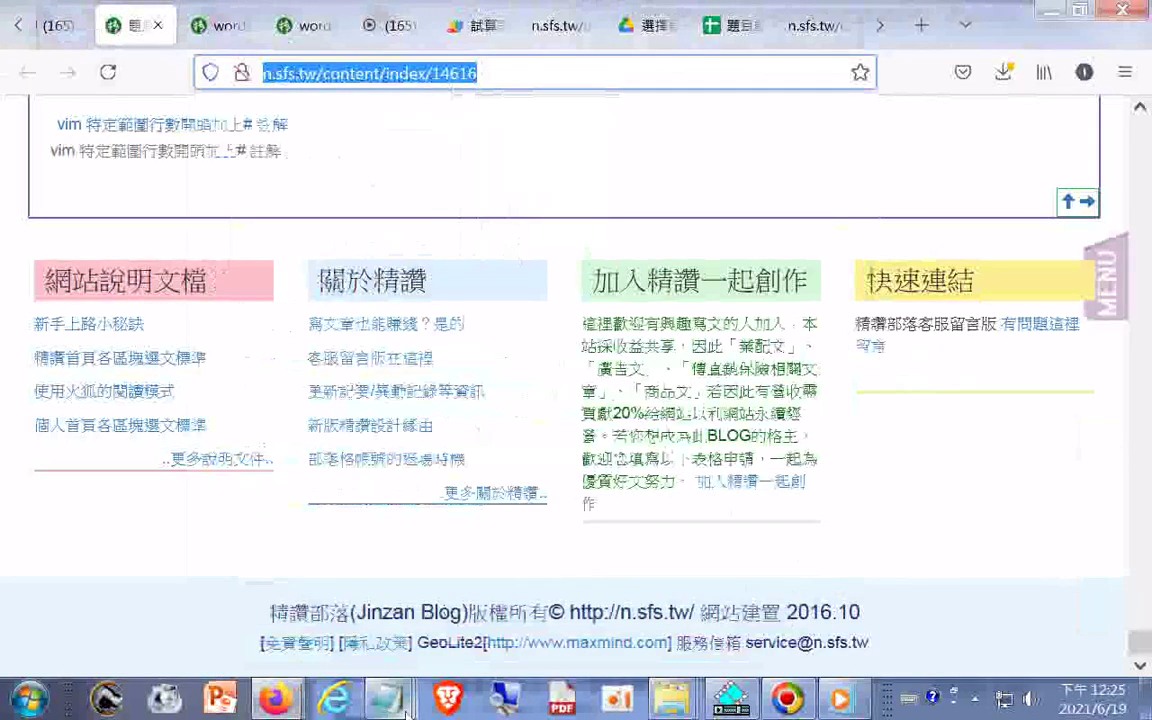
left_click(388, 698)
left_click(490, 634)
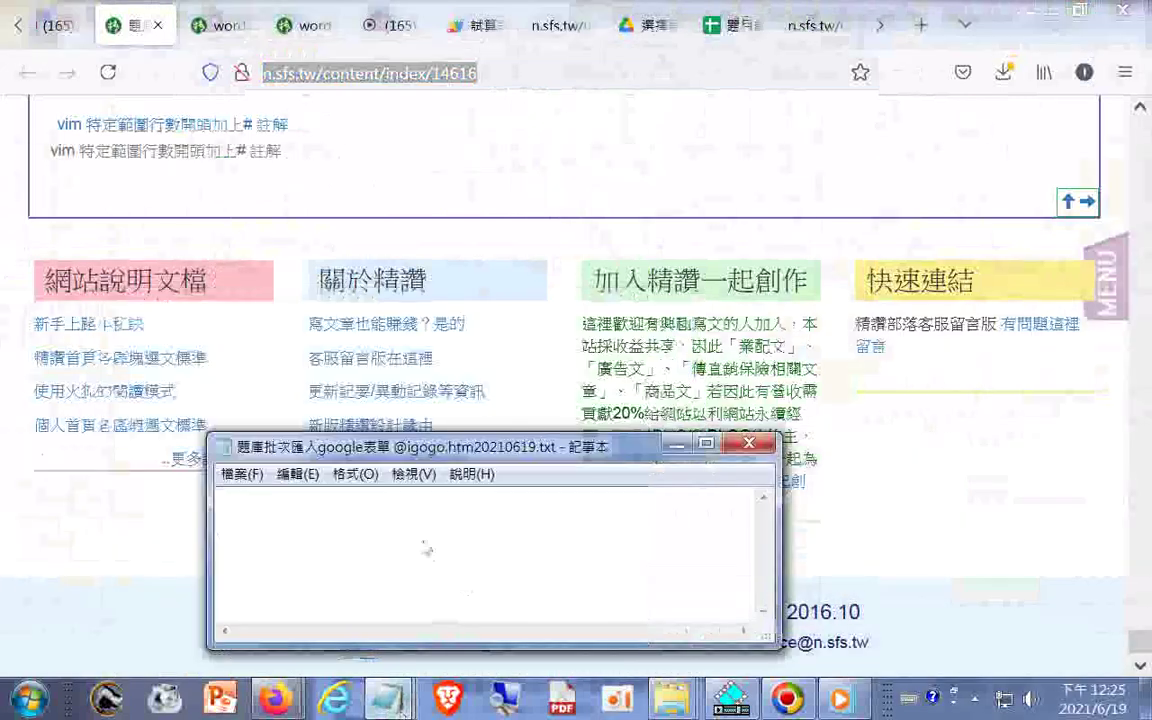
right_click(363, 484)
left_click(500, 328)
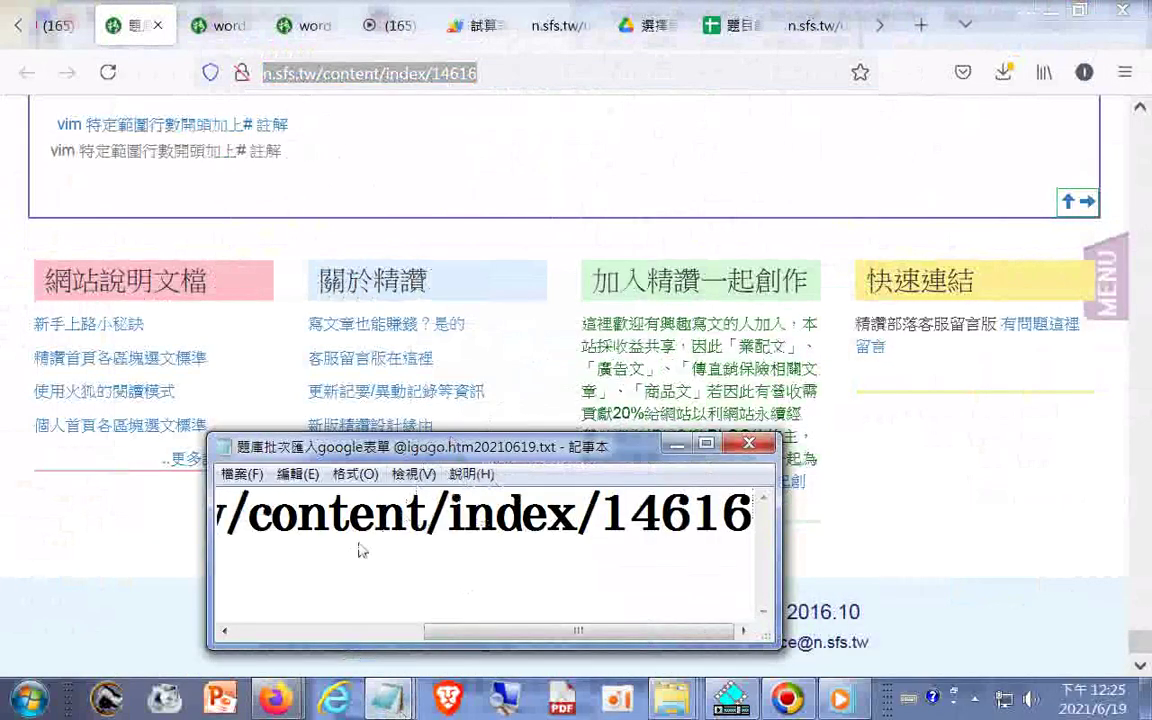
Cancel a second Save As, then add an empty line above the URL
left_click(240, 474)
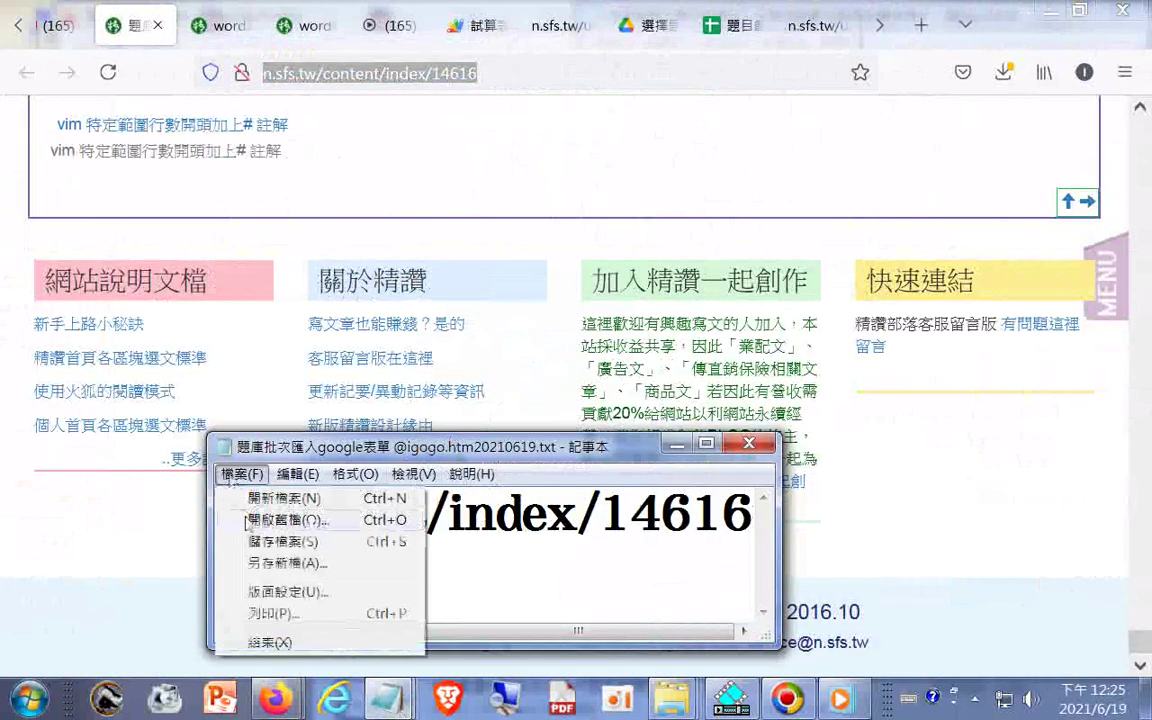
left_click(285, 562)
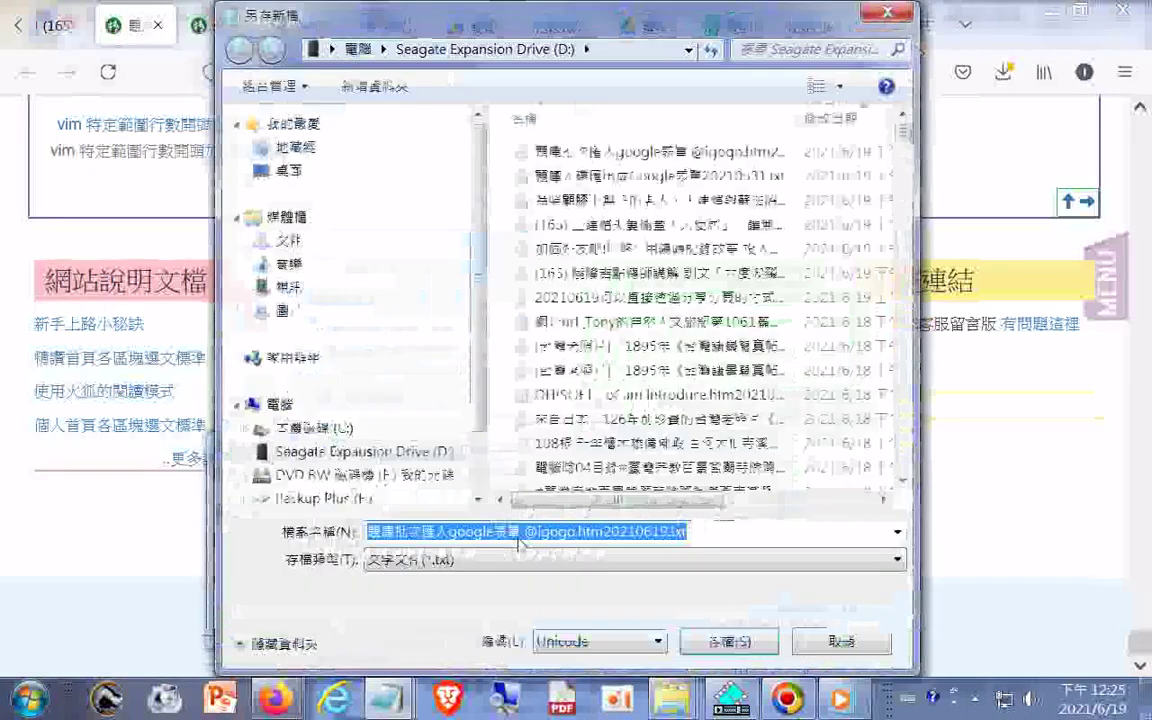
right_click(476, 532)
left_click(510, 378)
left_click(866, 651)
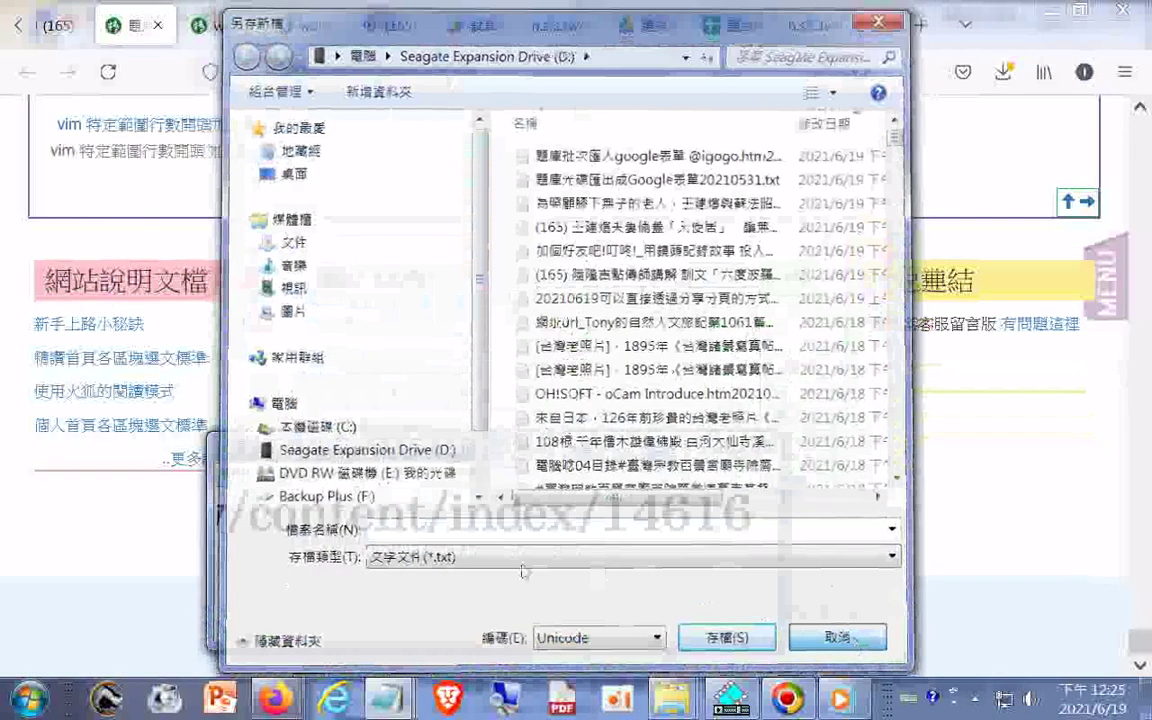
key("Return")
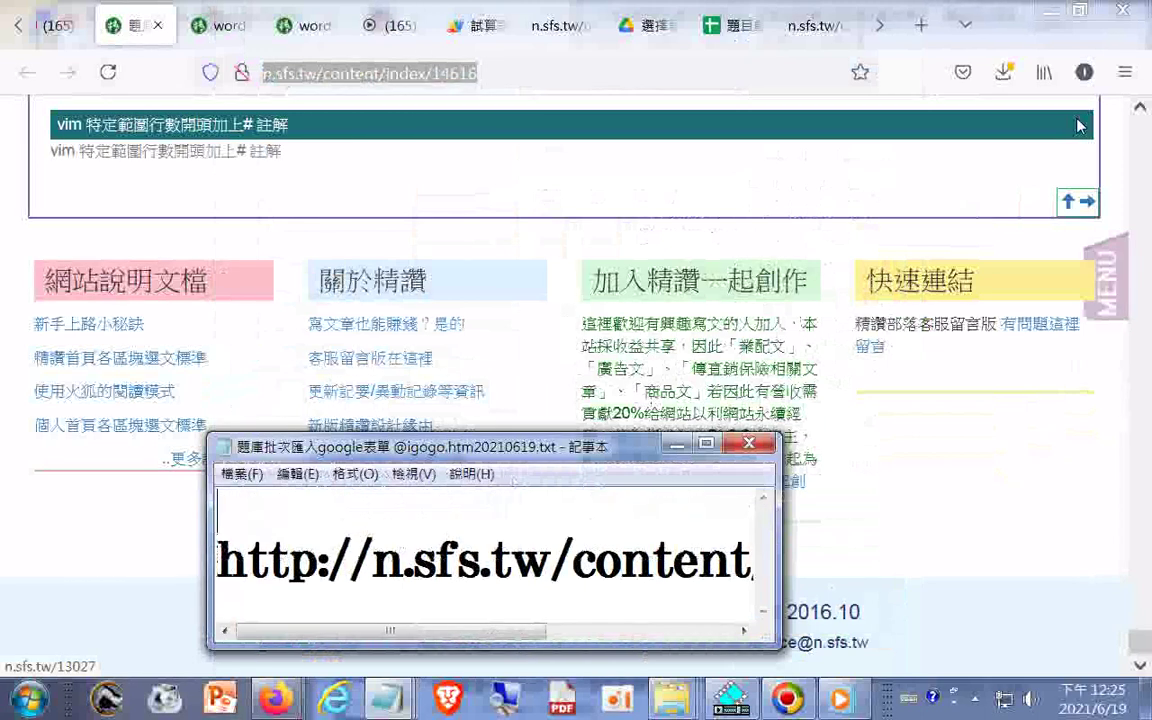
Paste the saved file name onto the empty first line of the notes
right_click(668, 524)
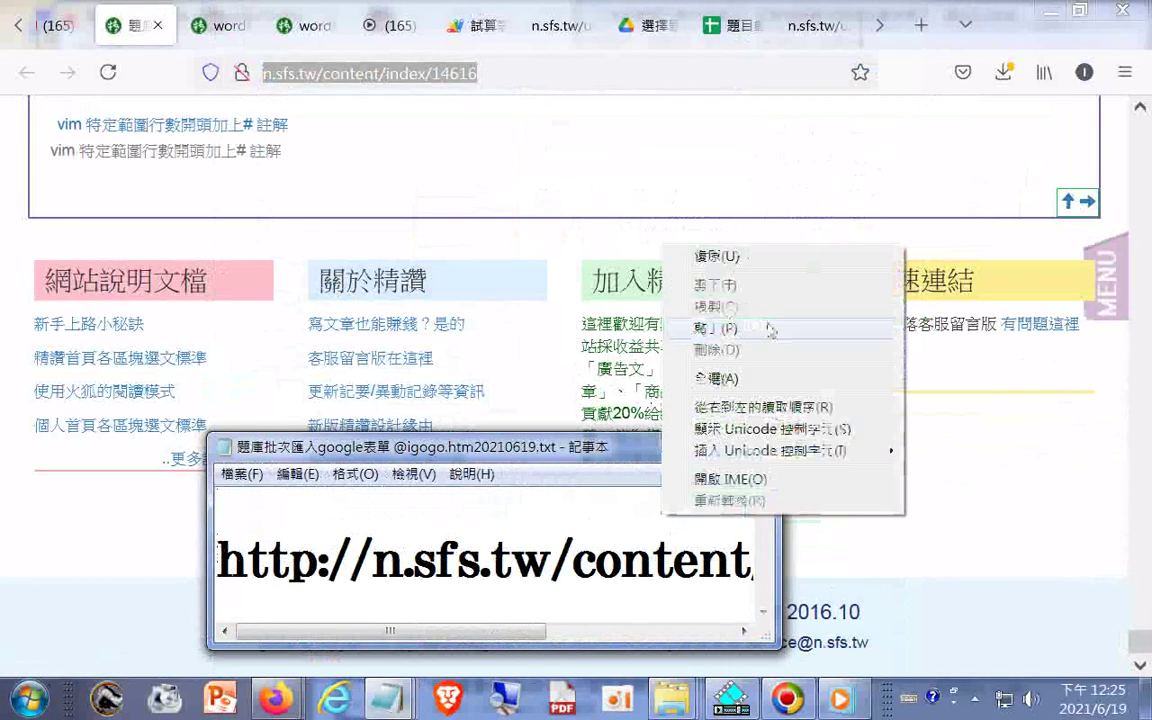
left_click(738, 328)
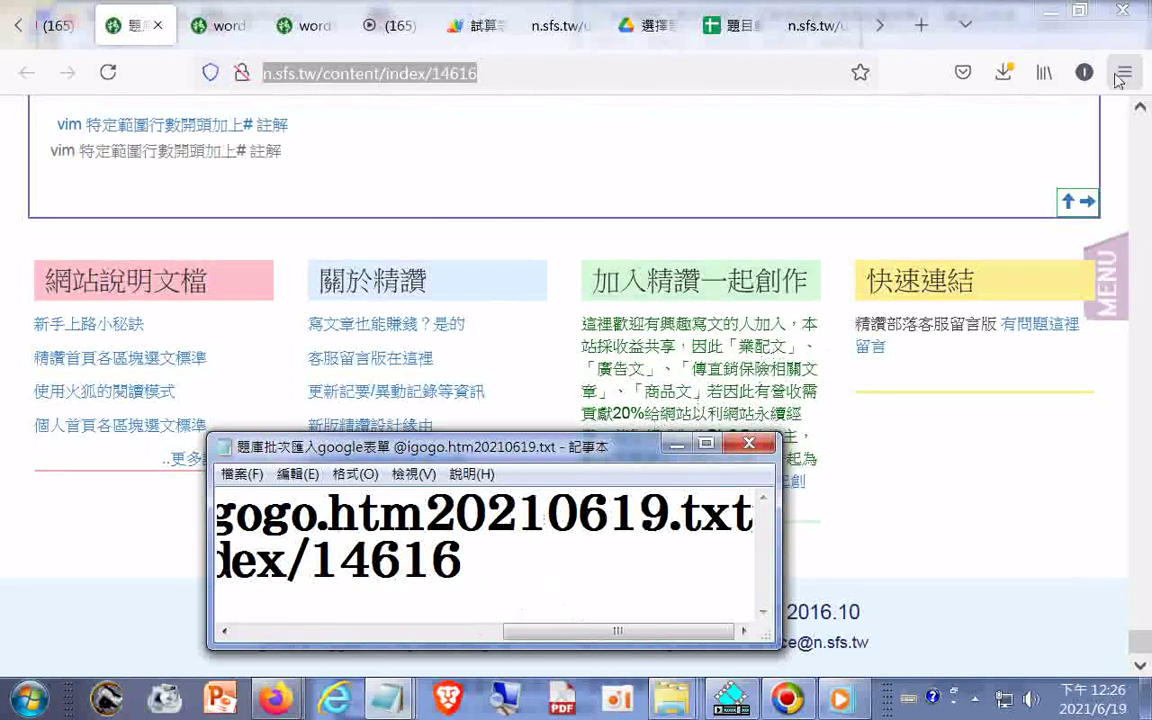
key("ctrl+End")
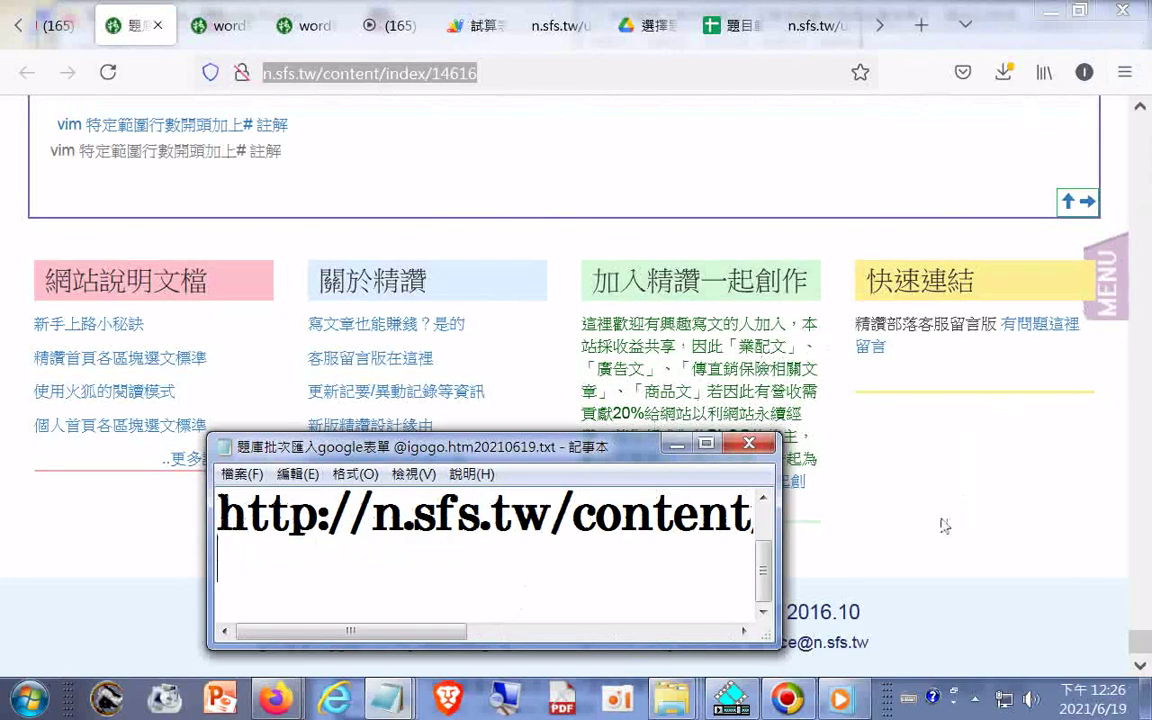
Copy the whole article page's text from Firefox and paste it into the notes
right_click(943, 263)
left_click(1013, 357)
right_click(598, 431)
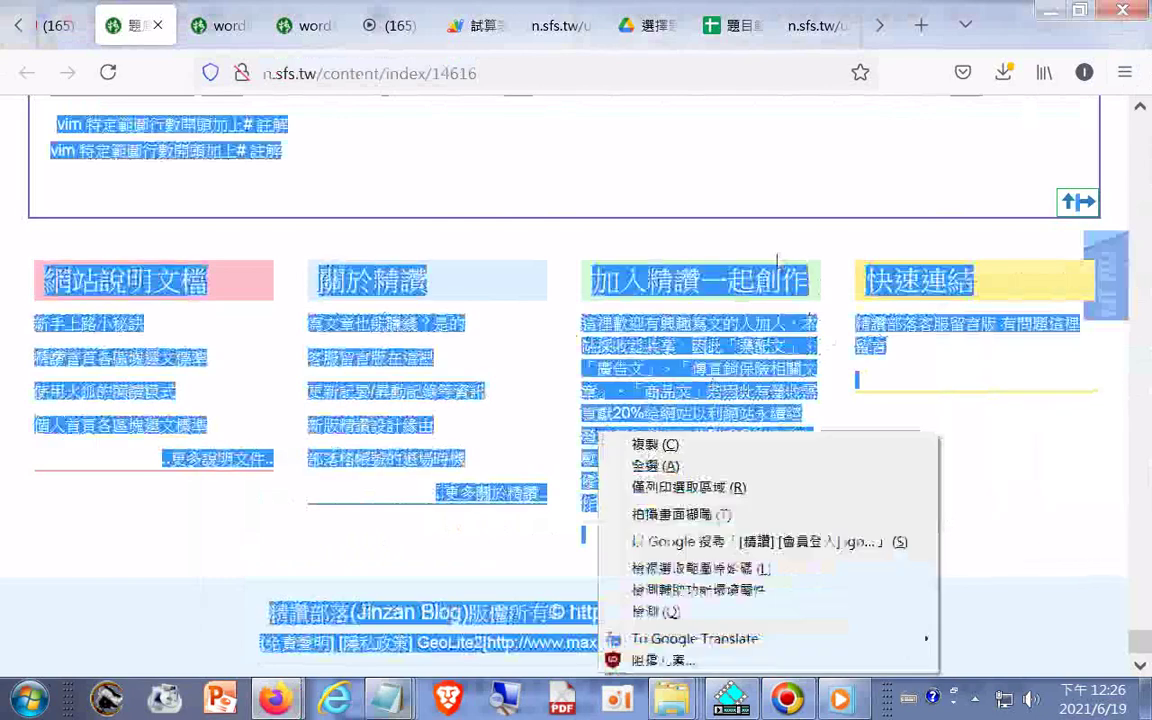
left_click(655, 445)
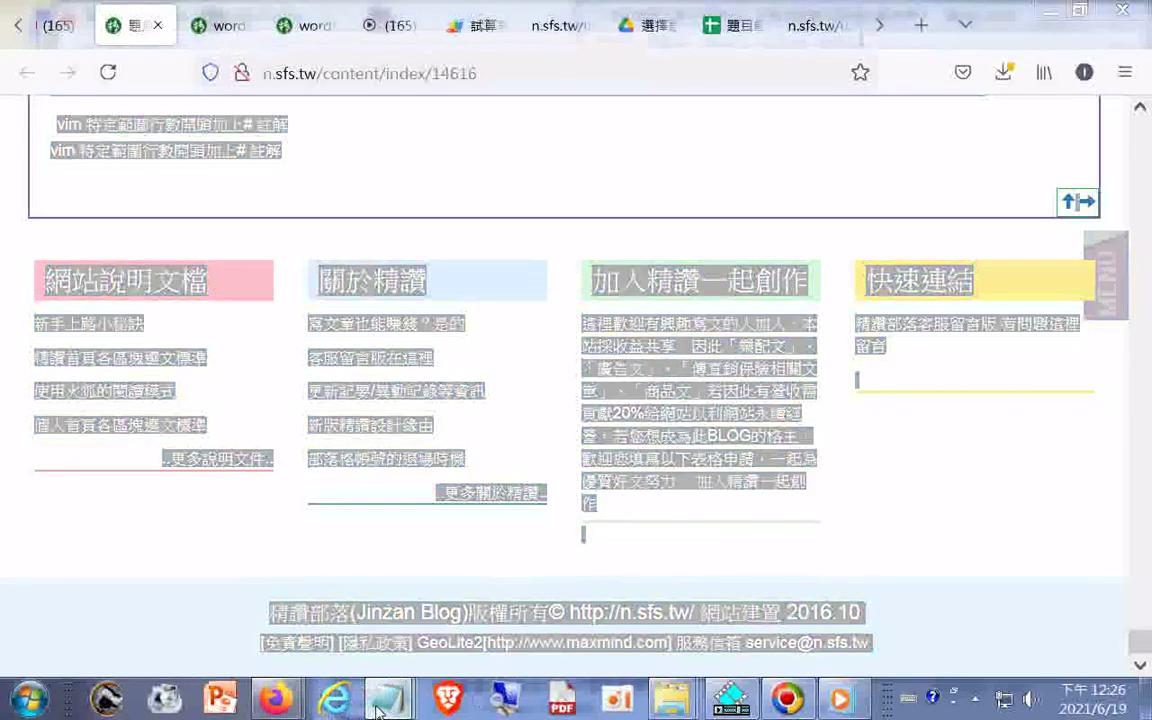
mouse_move(369, 712)
left_click(411, 638)
right_click(440, 572)
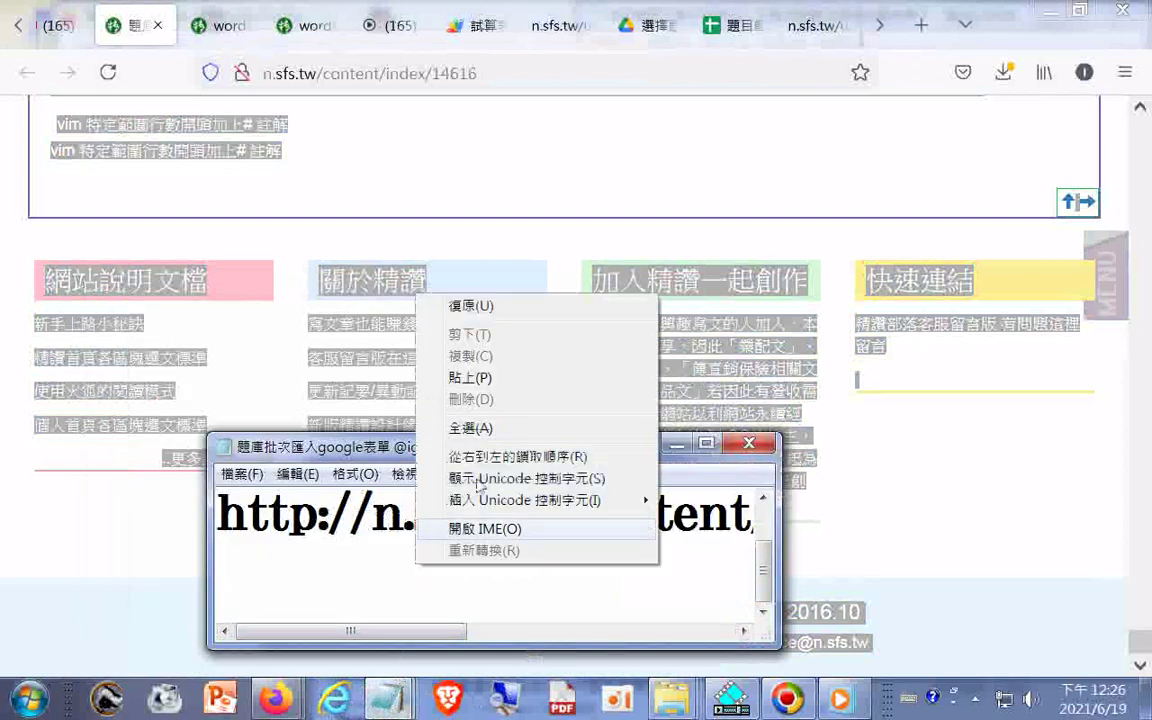
left_click(476, 375)
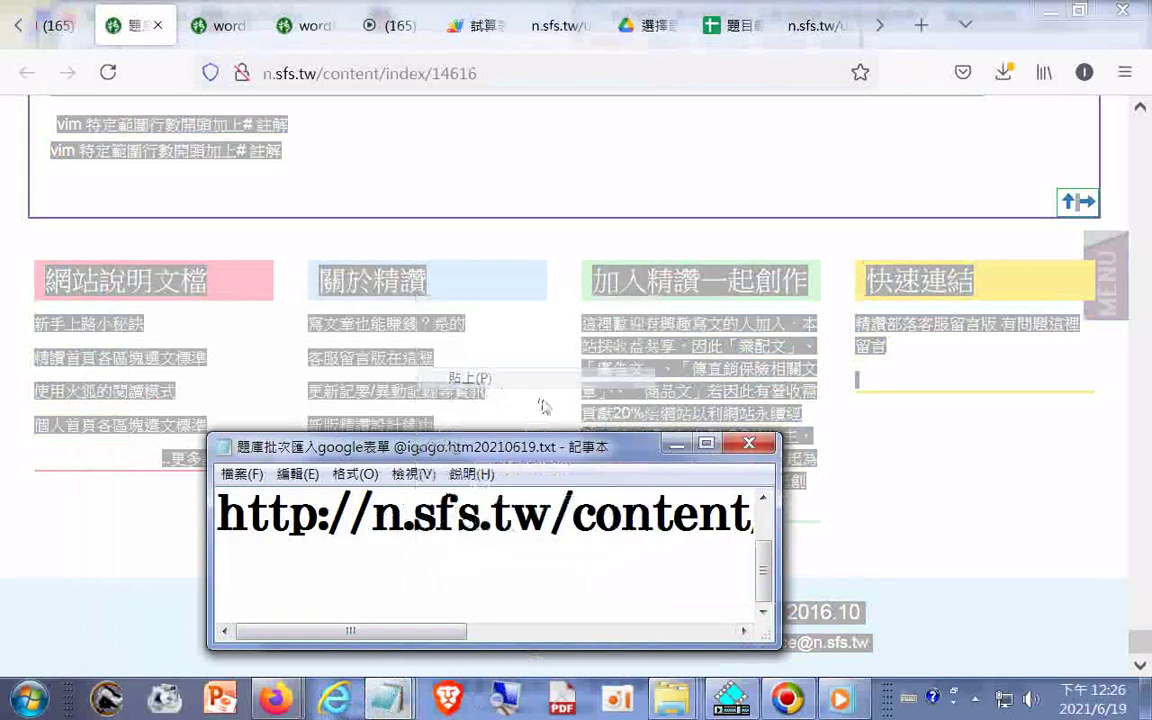
left_click(241, 473)
Close the finished article's tab and copy the next article's 15241 address
left_click(370, 8)
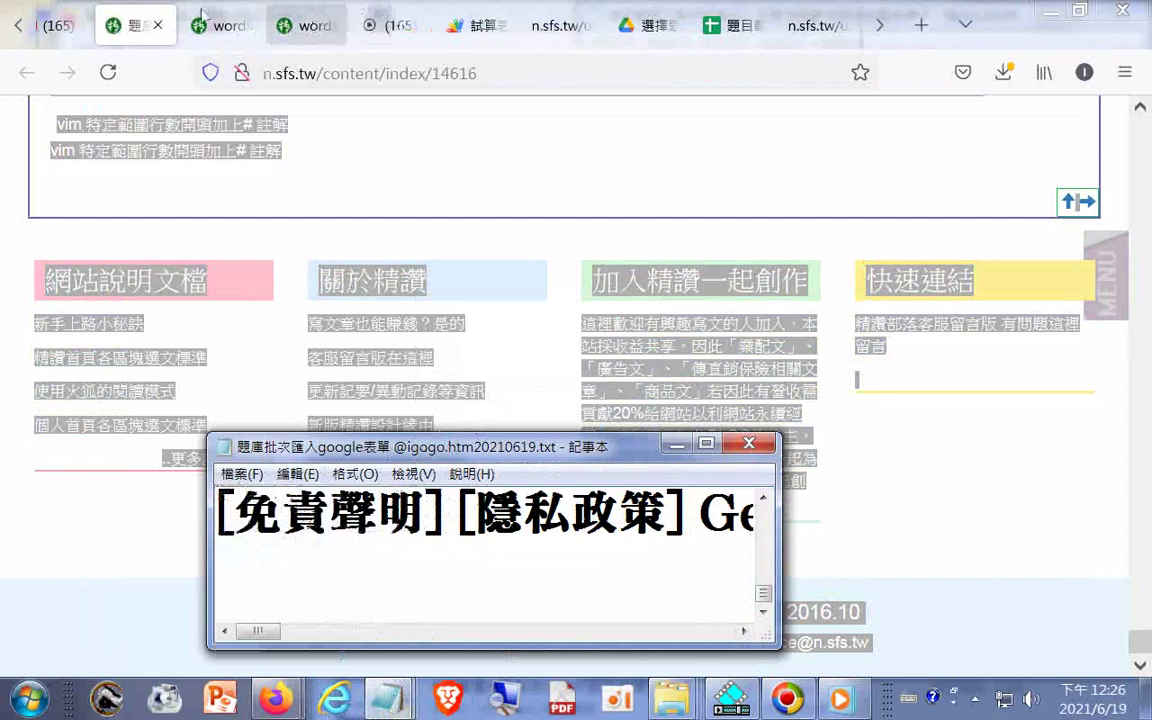
left_click(156, 27)
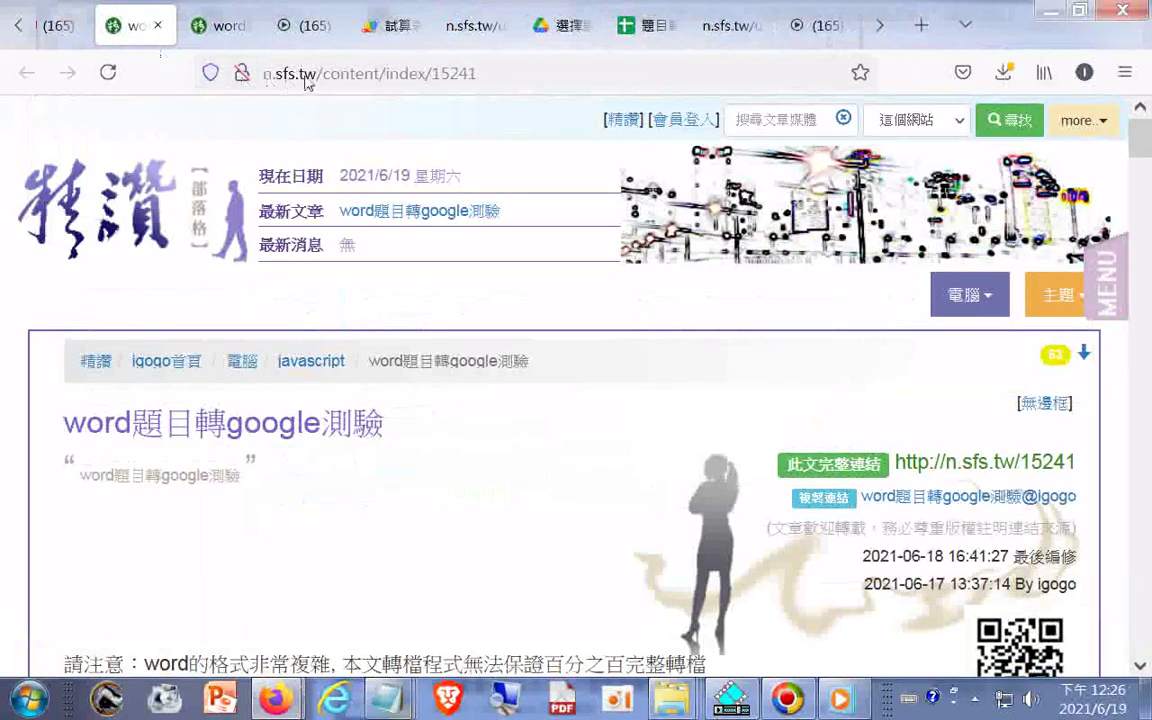
left_click(348, 78)
right_click(348, 78)
left_click(411, 158)
left_click(395, 698)
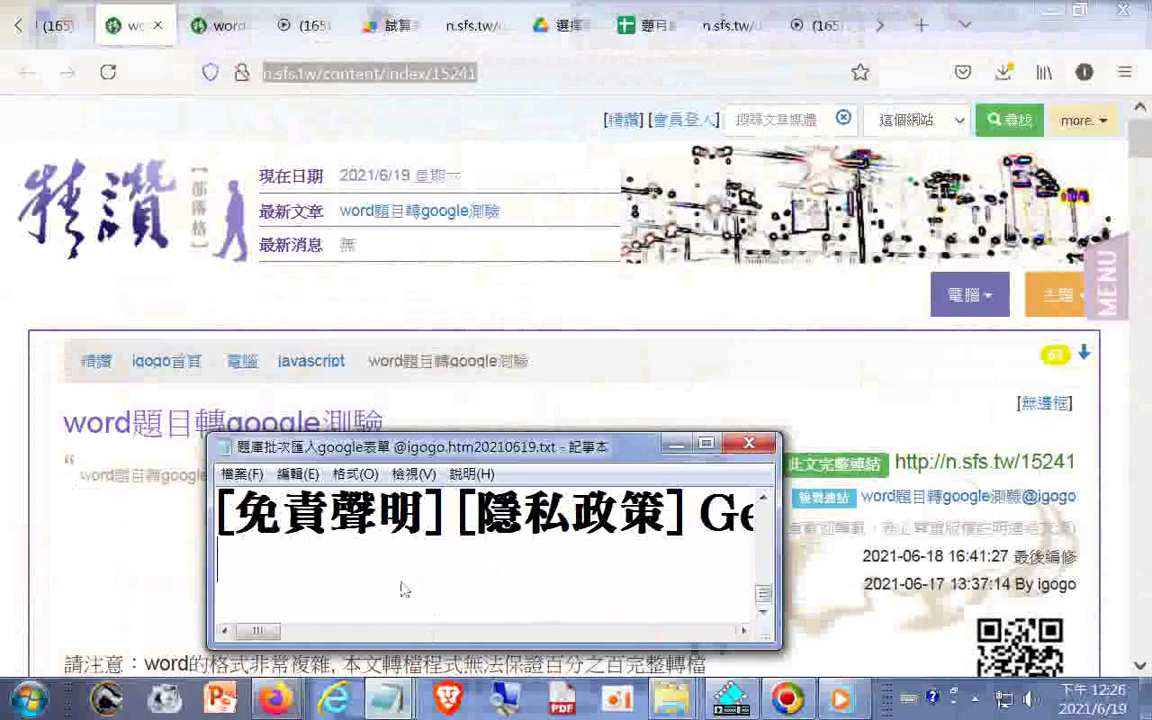
type(".................")
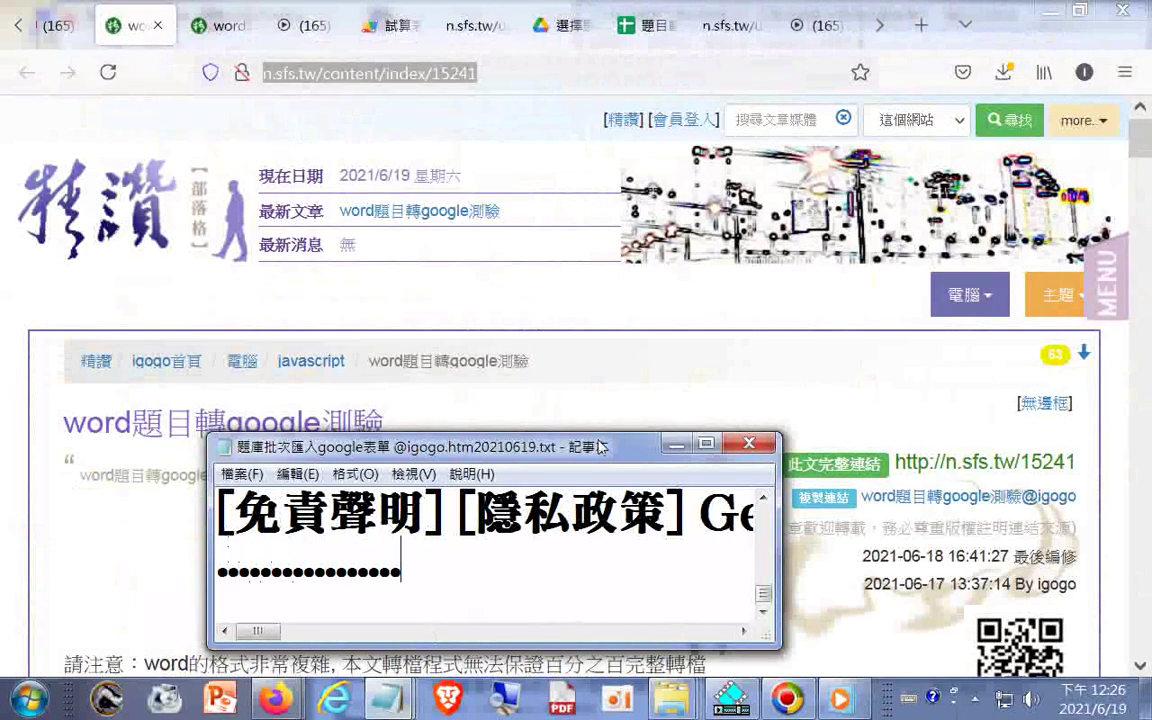
key("Return")
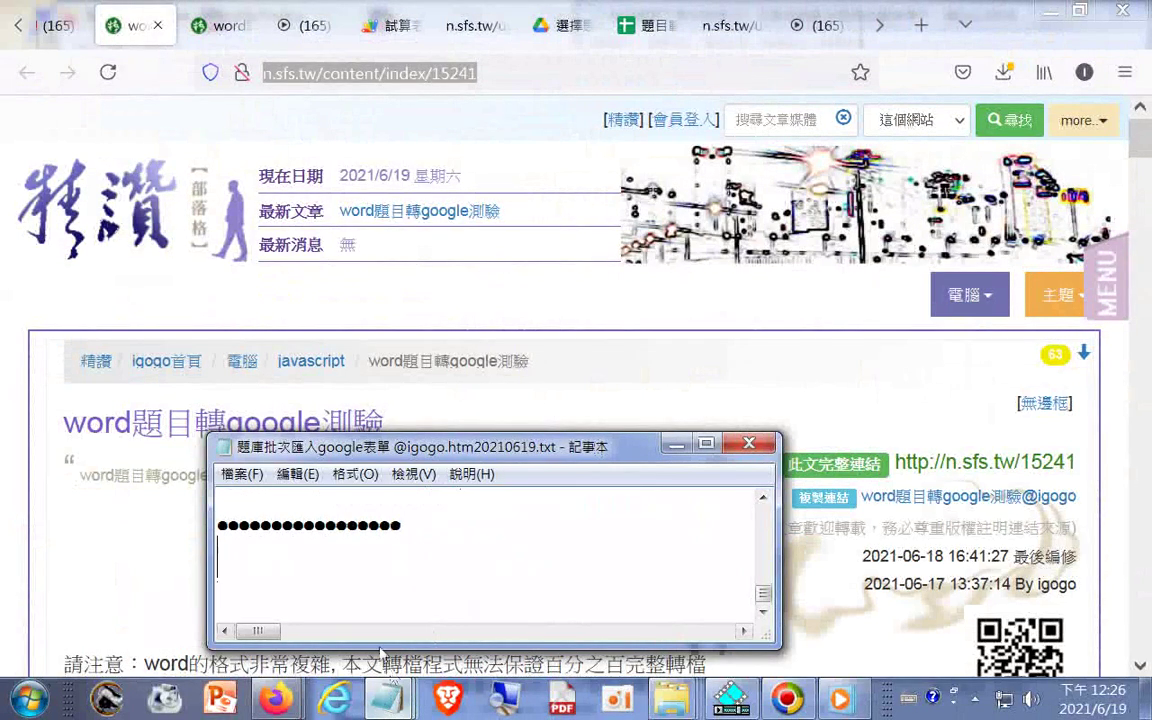
right_click(360, 568)
left_click(405, 385)
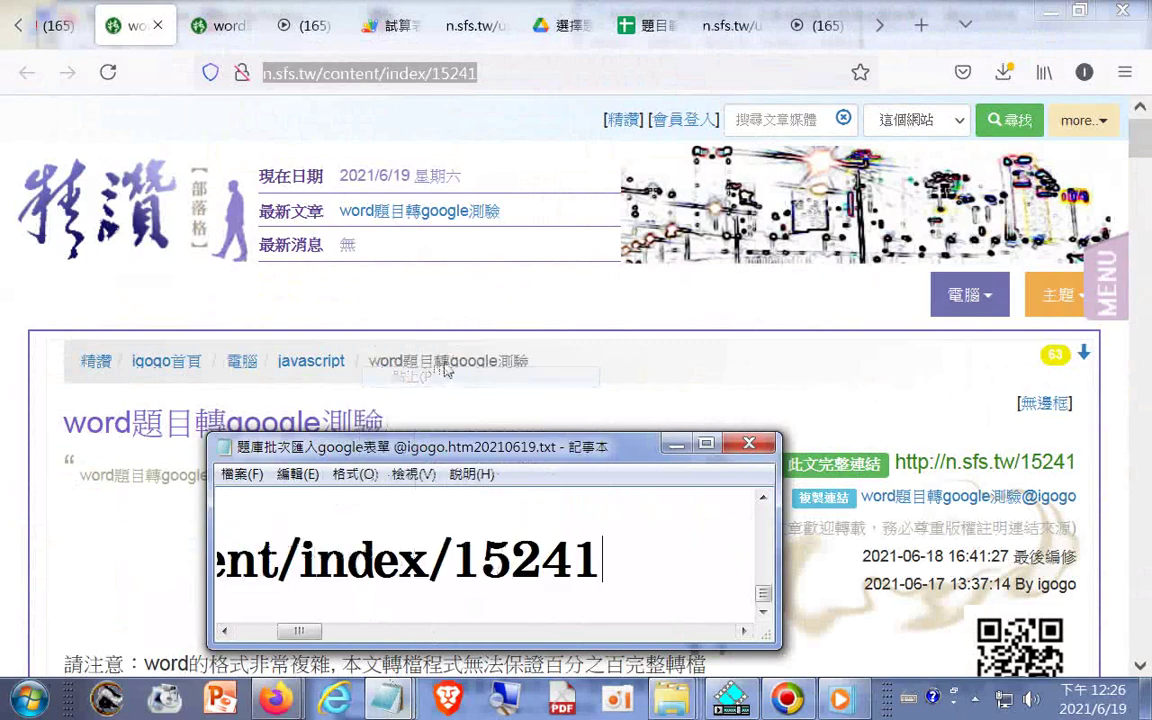
key("Home")
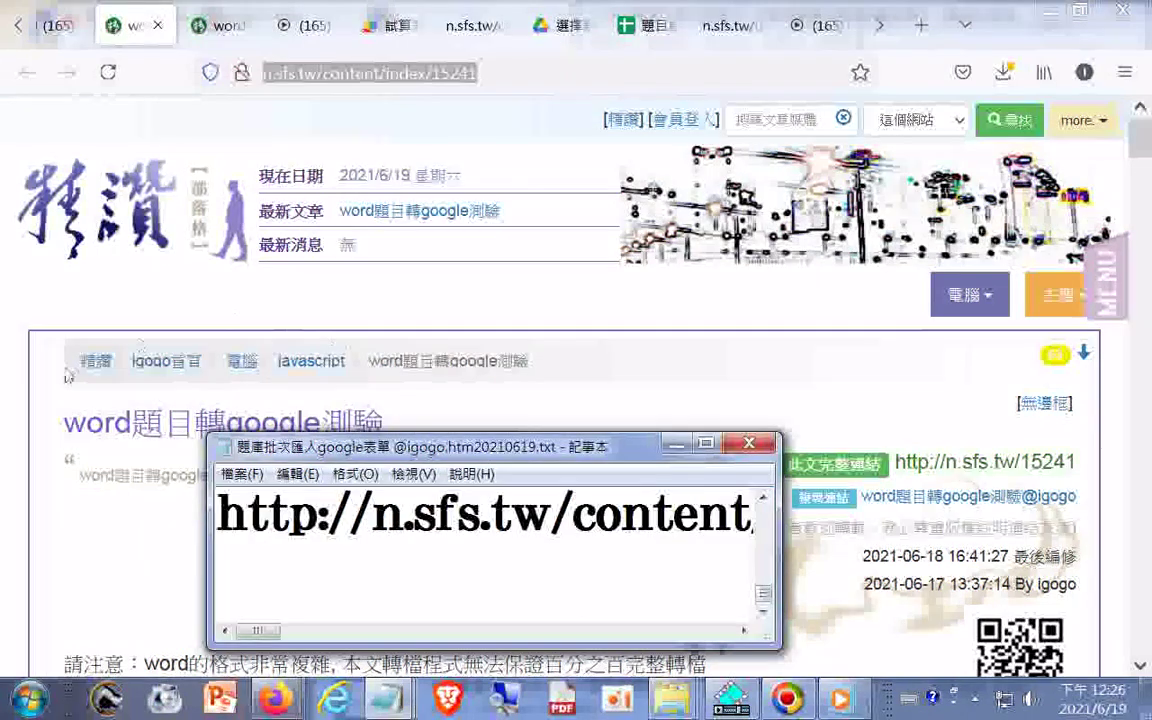
left_click(8, 470)
right_click(5, 508)
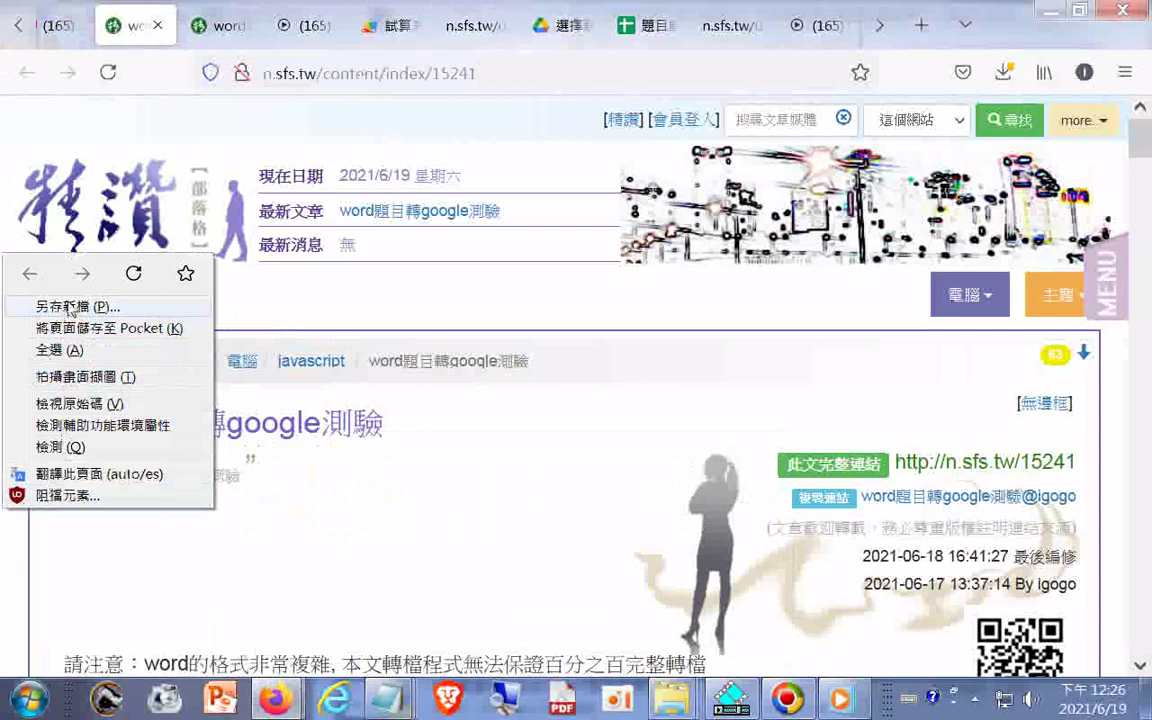
left_click(60, 306)
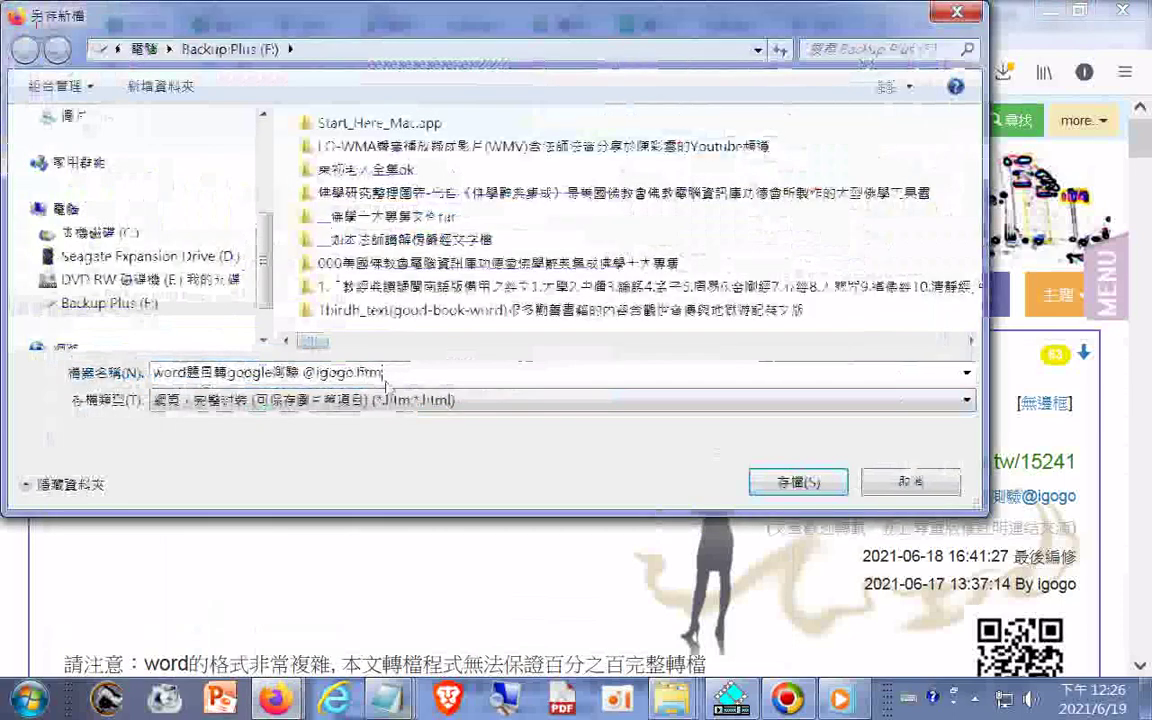
type("202106419")
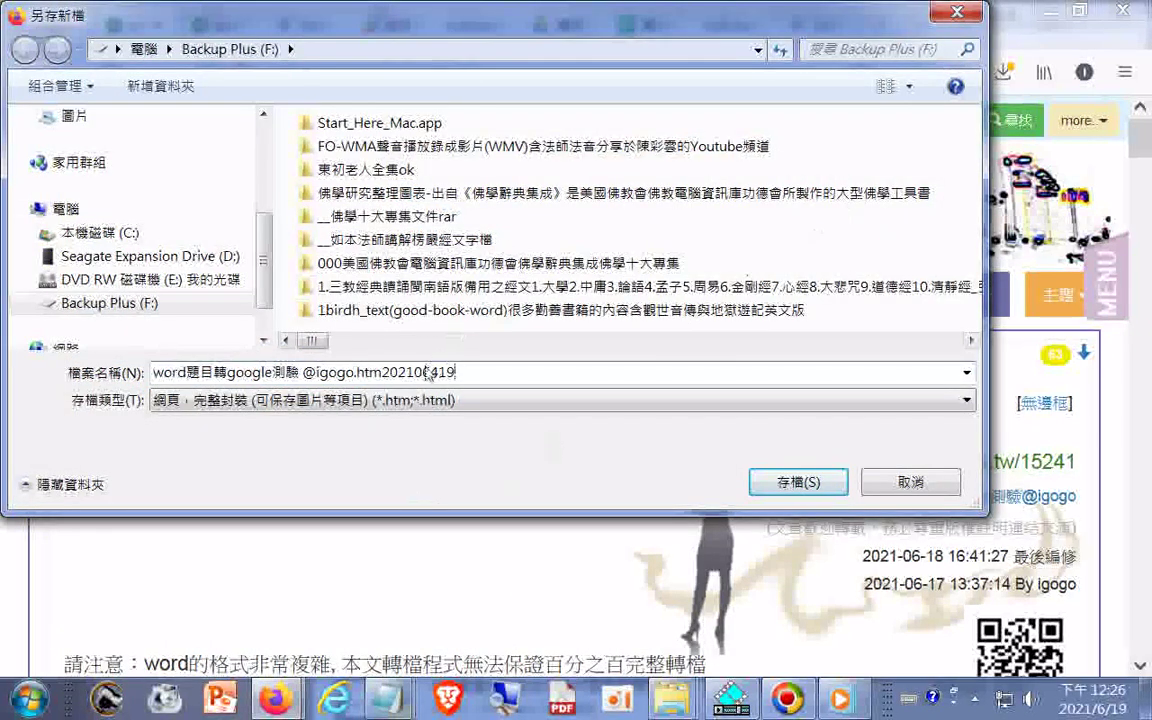
key("Delete")
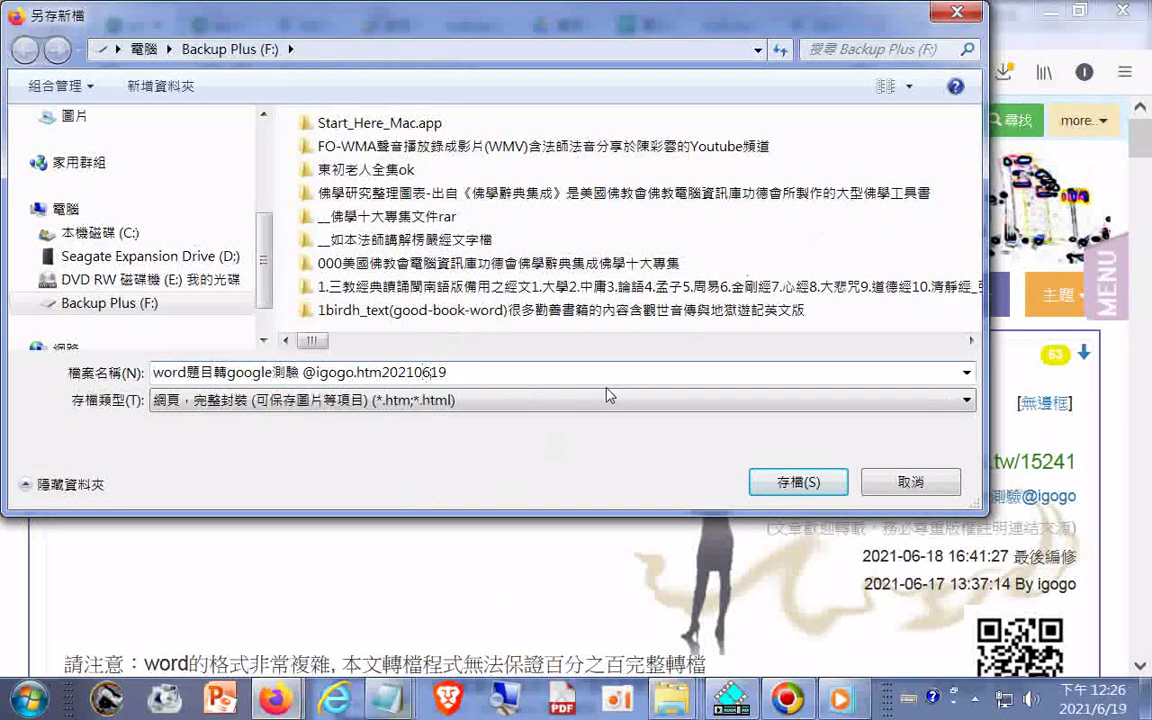
left_click(455, 374)
left_click_drag(455, 374, 145, 374)
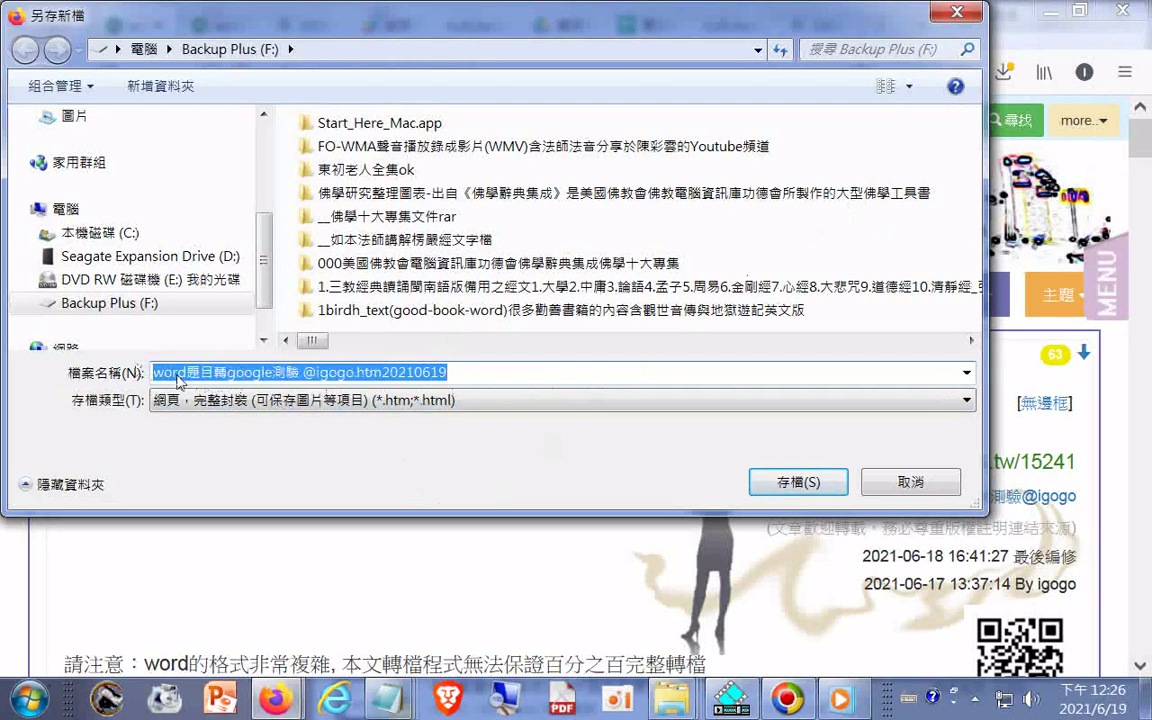
right_click(177, 376)
left_click(232, 437)
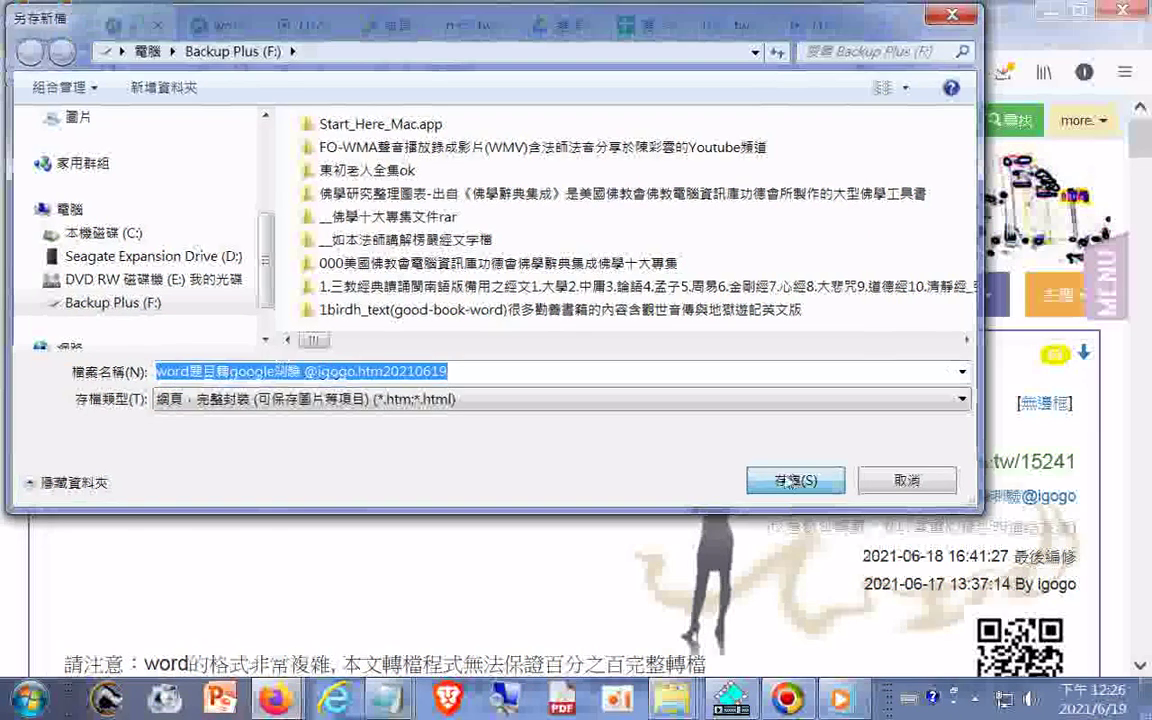
key("Escape")
right_click(388, 697)
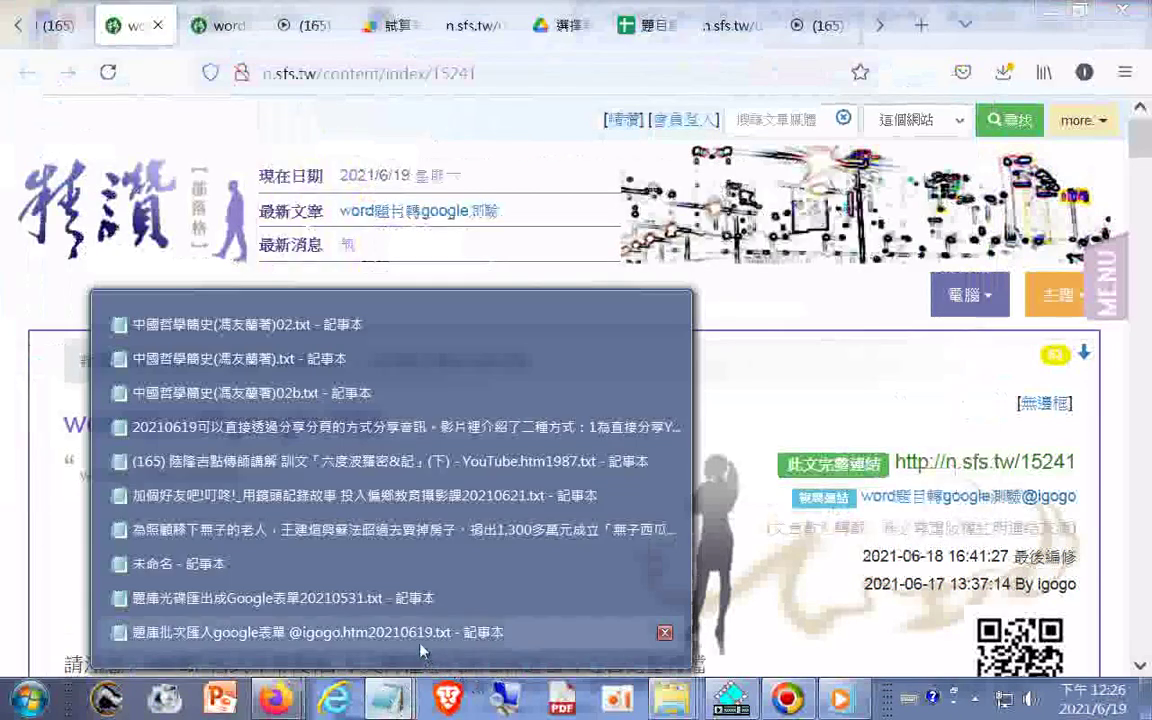
Paste into the reopened notes file, put the URL on its own line, and delete the garbled dotted line
left_click(400, 632)
right_click(310, 569)
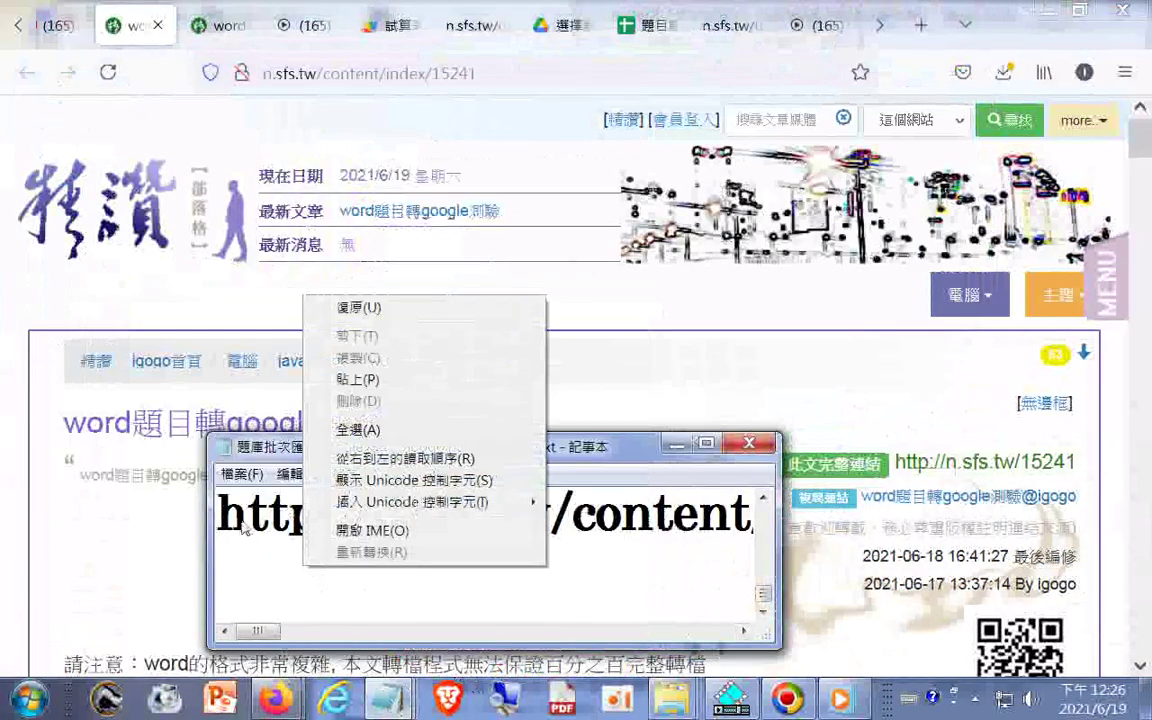
left_click(357, 379)
key("Return")
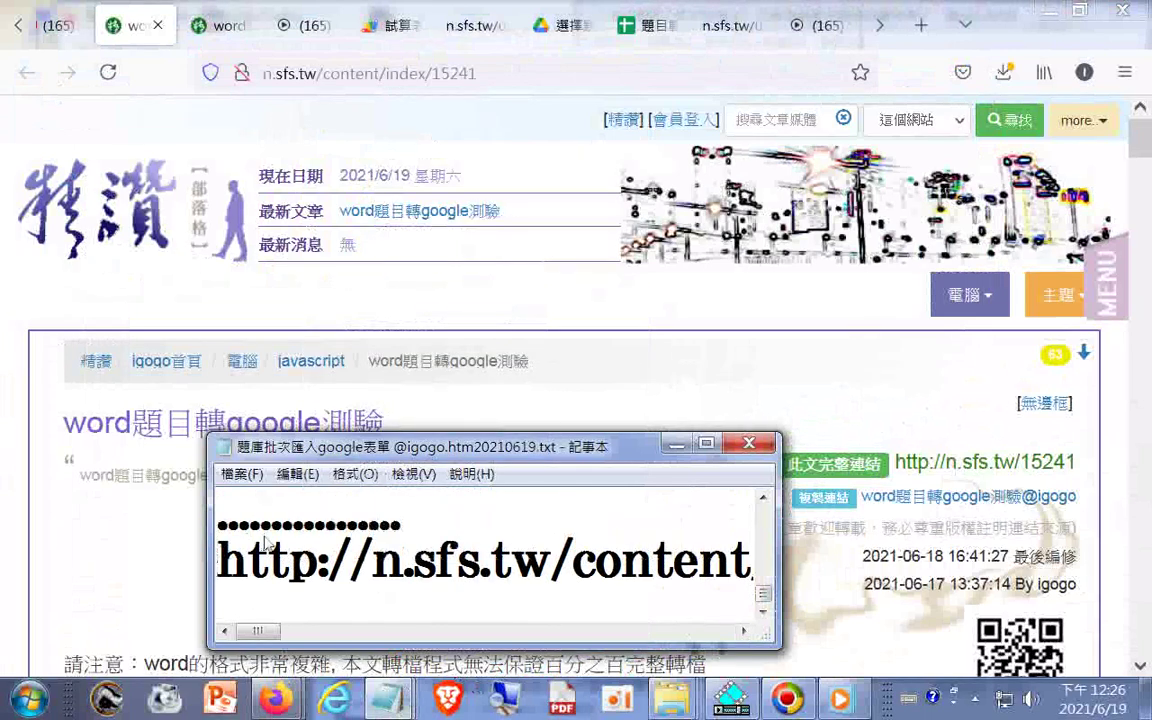
key("Up")
key("shift+End")
key("Delete")
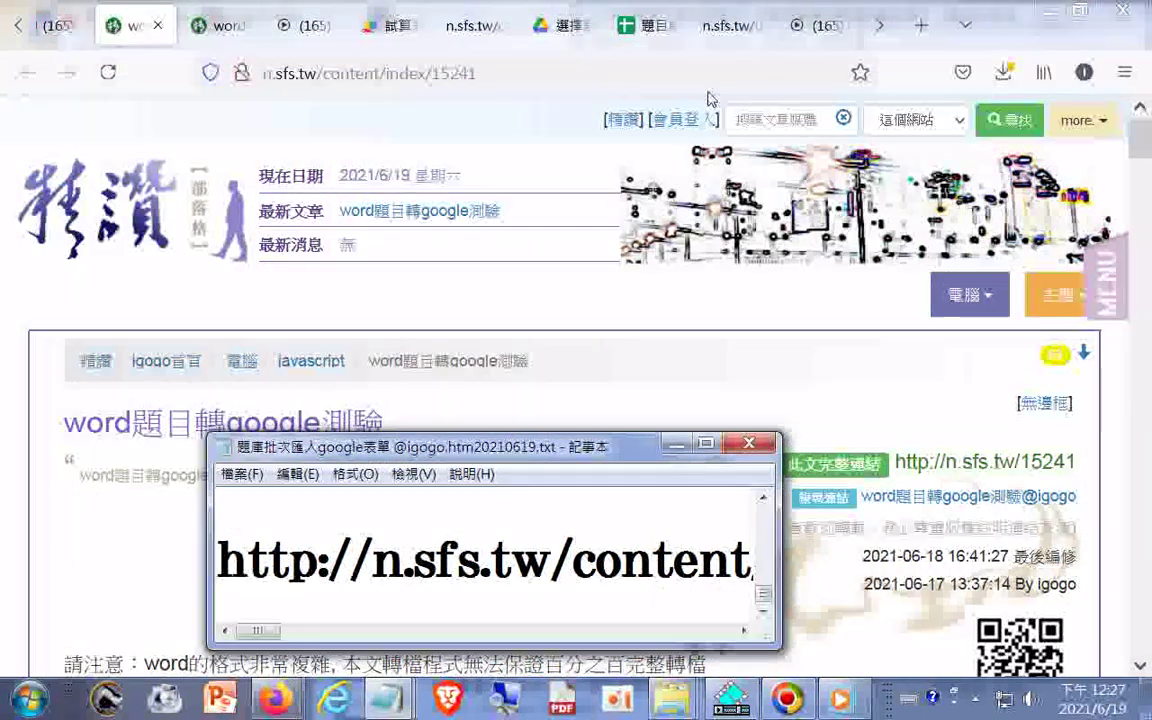
Undo a file name pasted on the first line and rejoin the URL line
right_click(452, 525)
left_click(510, 351)
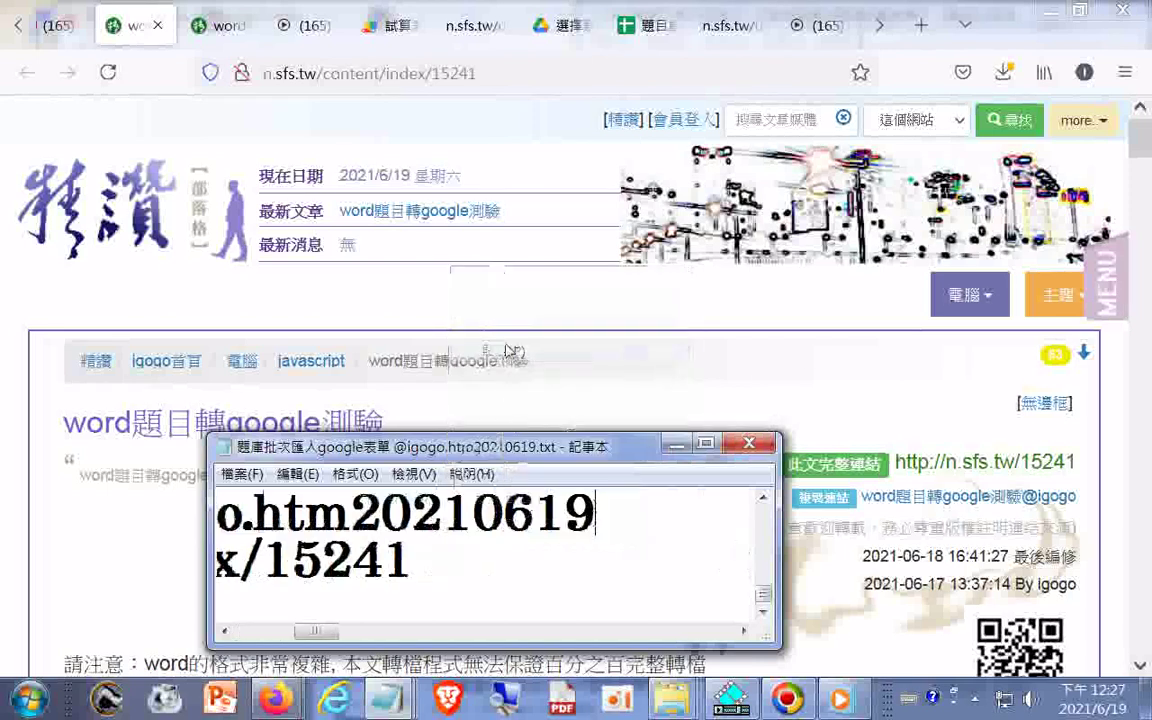
key("ctrl+z")
key("Delete")
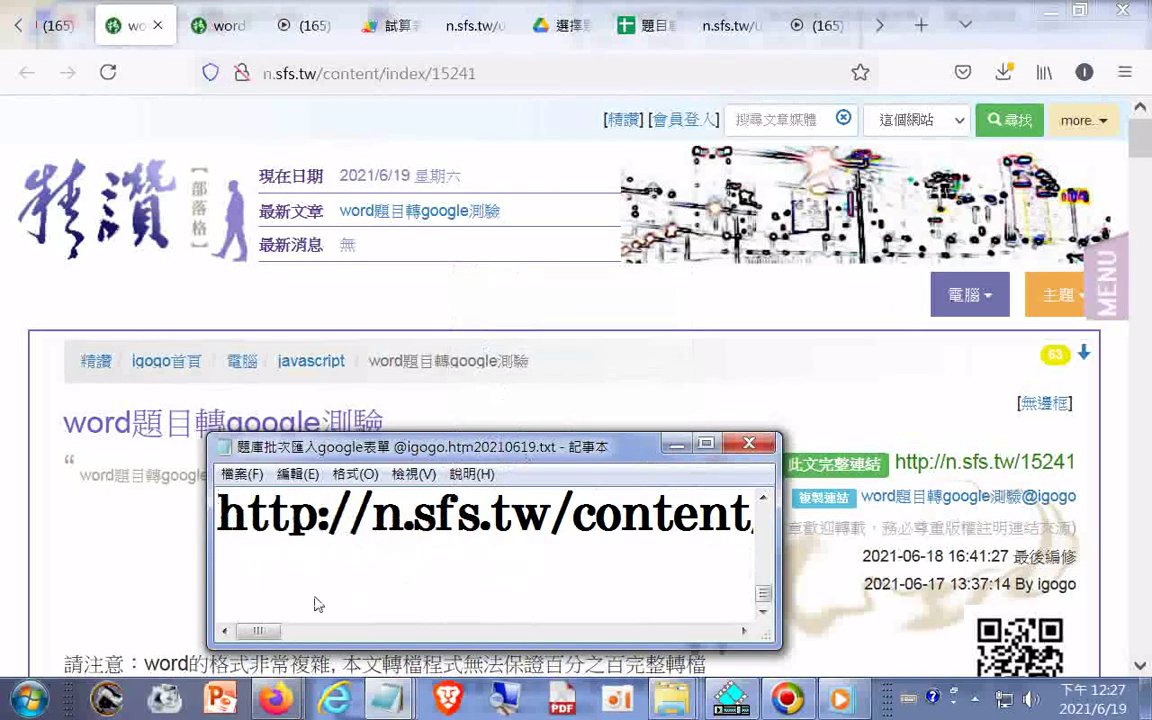
scroll(311, 576, "up", 1)
scroll(311, 576, "down", 1)
Copy the word題目轉google測驗 page's full text into the notes, then clear the page selection
left_click(88, 551)
right_click(100, 217)
left_click(125, 378)
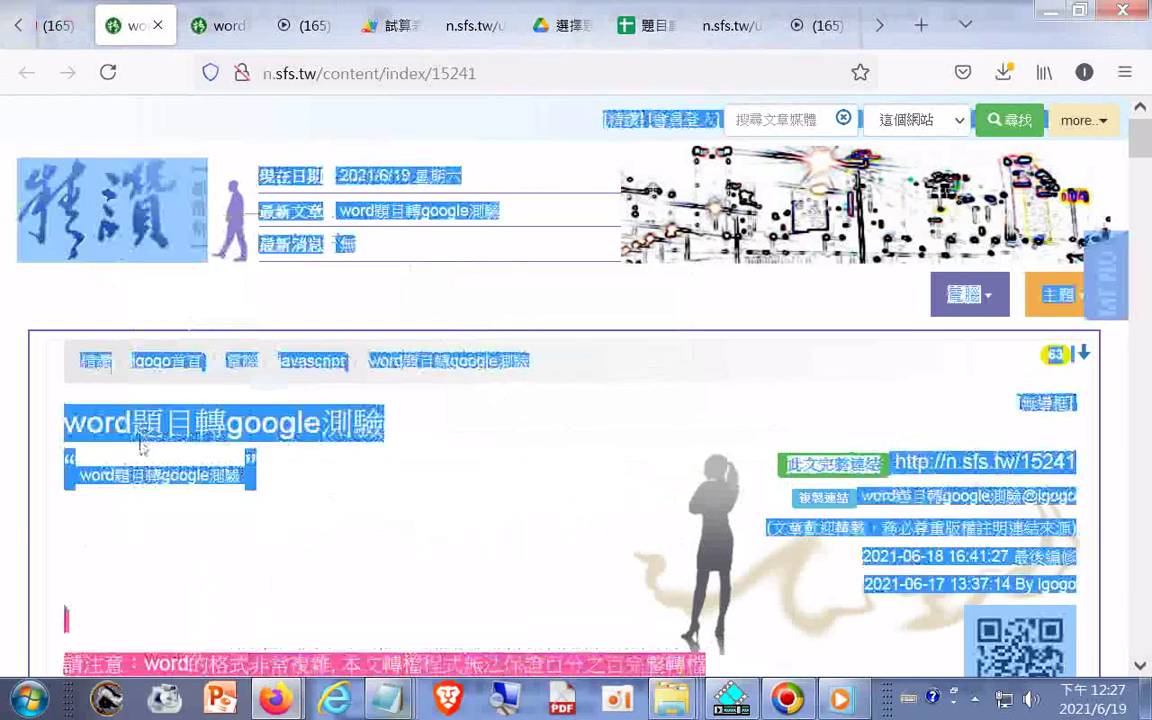
right_click(141, 447)
left_click(185, 452)
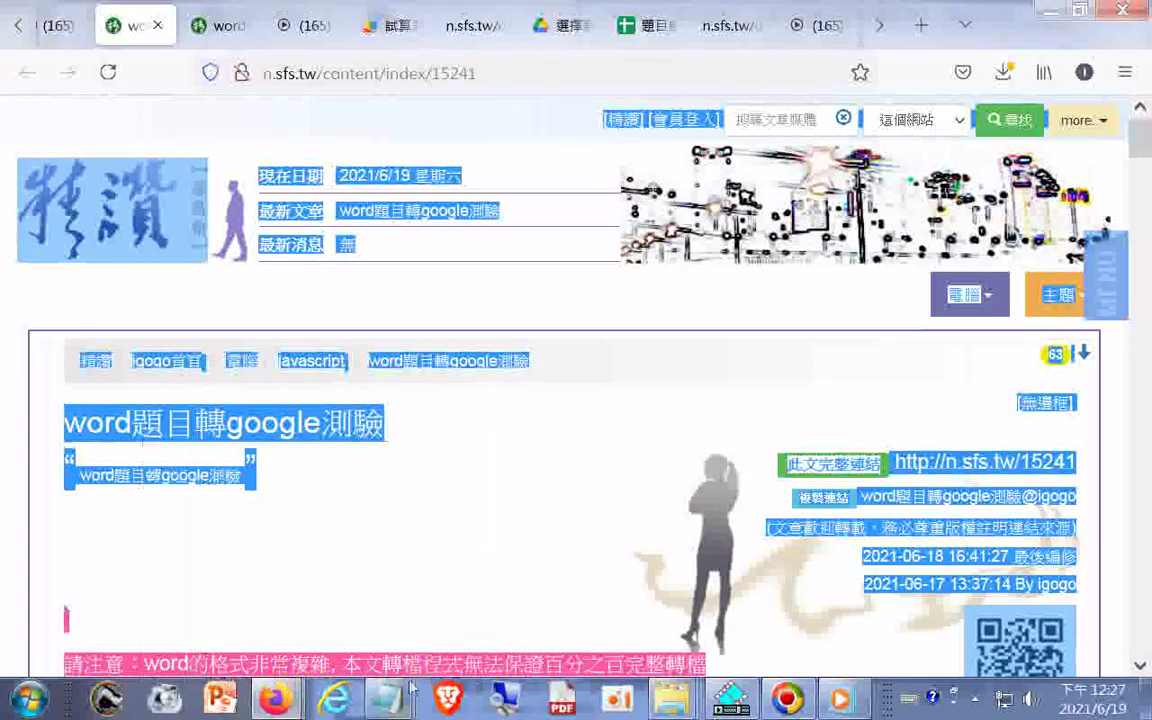
left_click(398, 715)
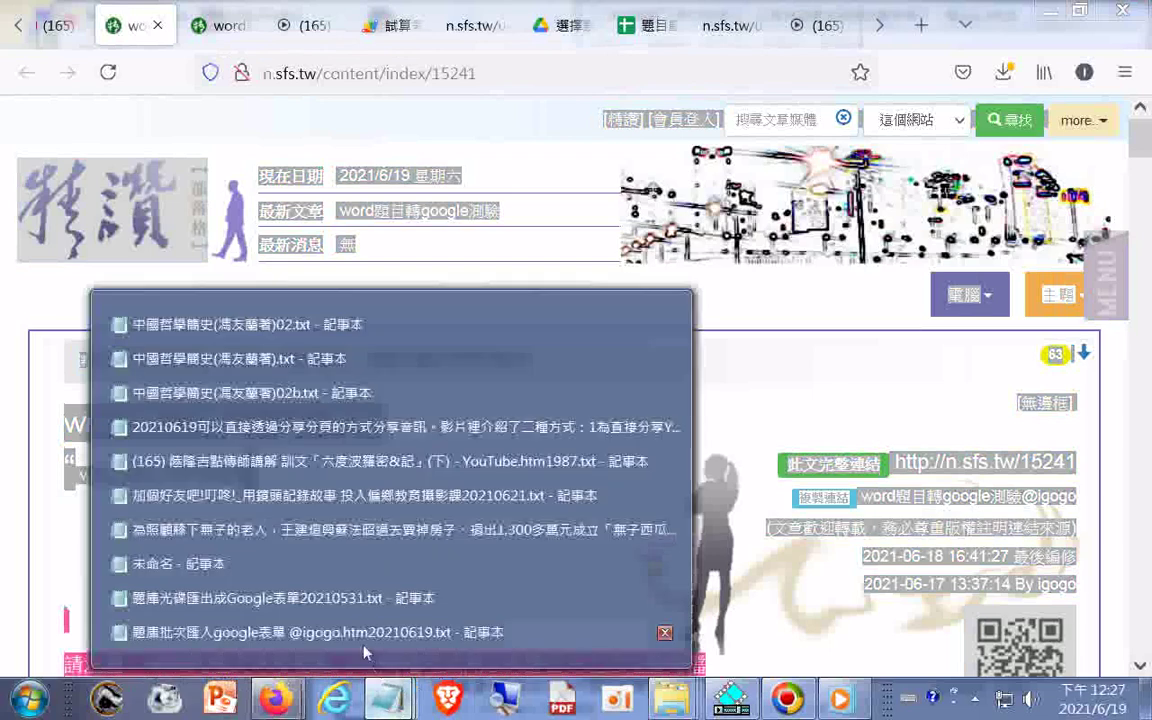
left_click(325, 570)
right_click(338, 578)
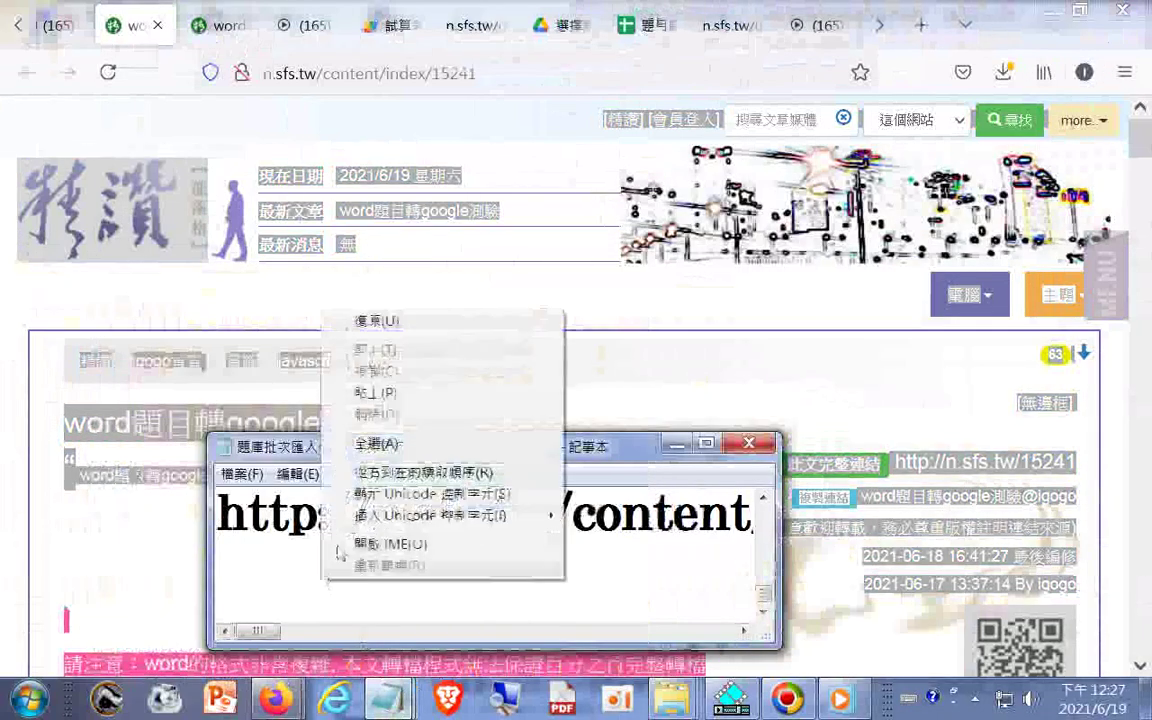
left_click(378, 394)
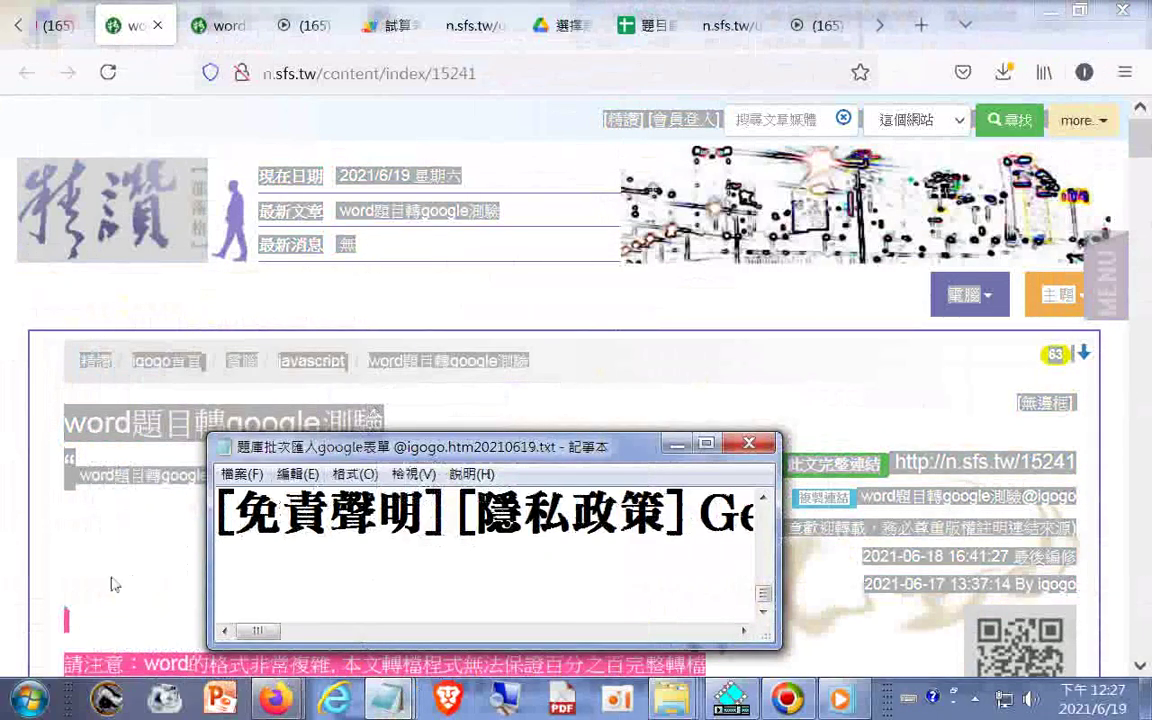
left_click(17, 595)
left_click(15, 595)
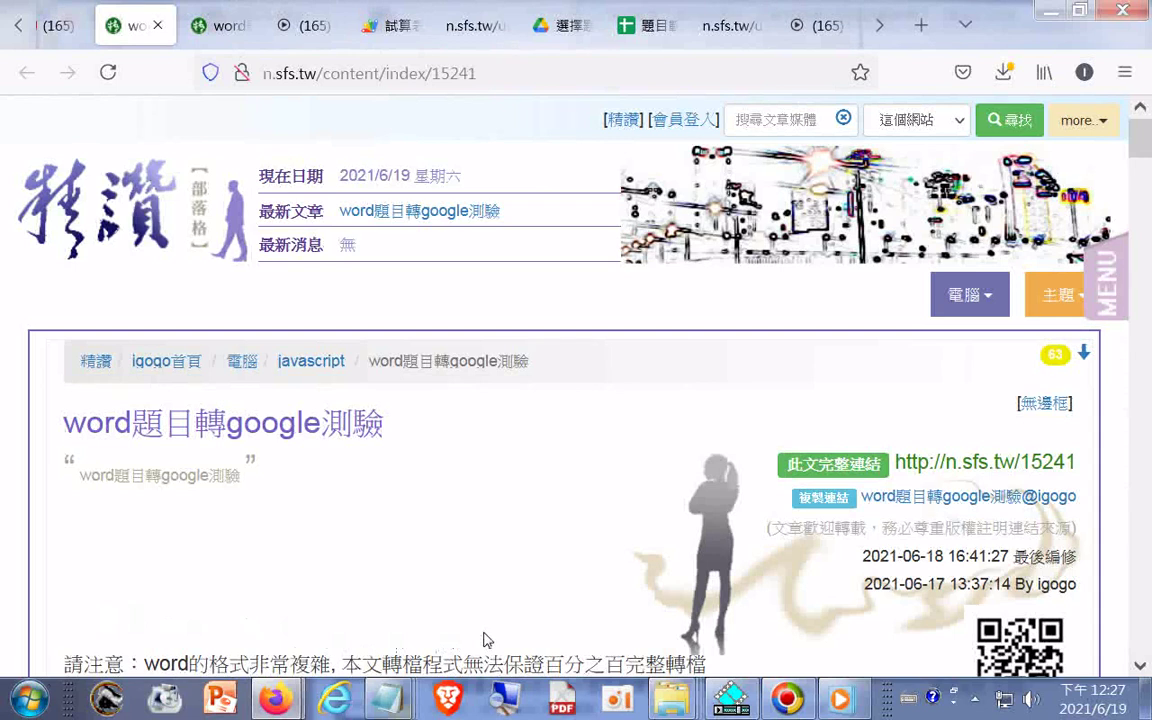
Open the article's sample youtu.be video link in a new tab
scroll(483, 640, "down", 2)
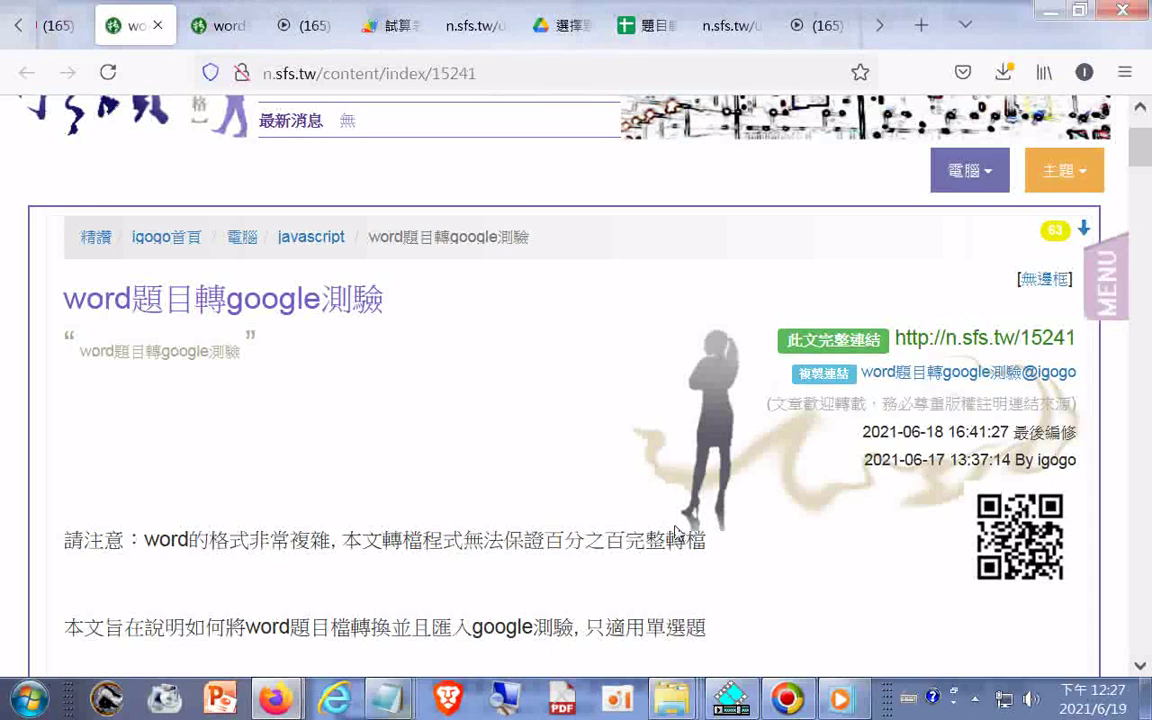
scroll(668, 548, "down", 2)
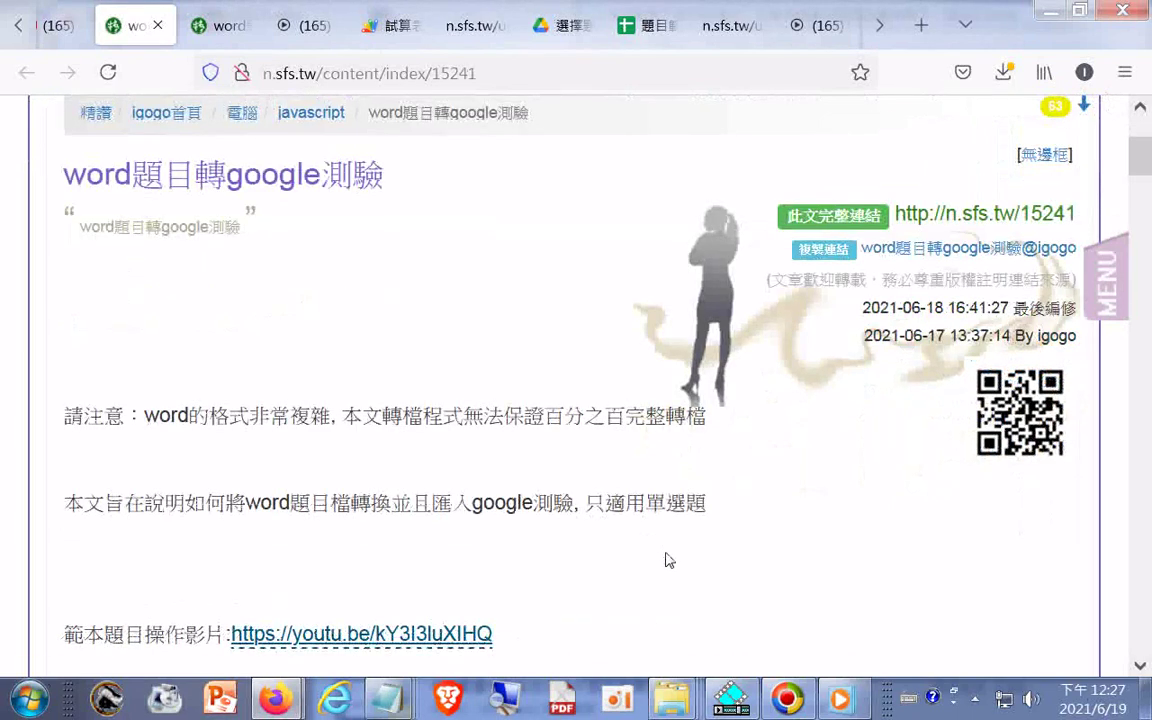
scroll(667, 560, "down", 2)
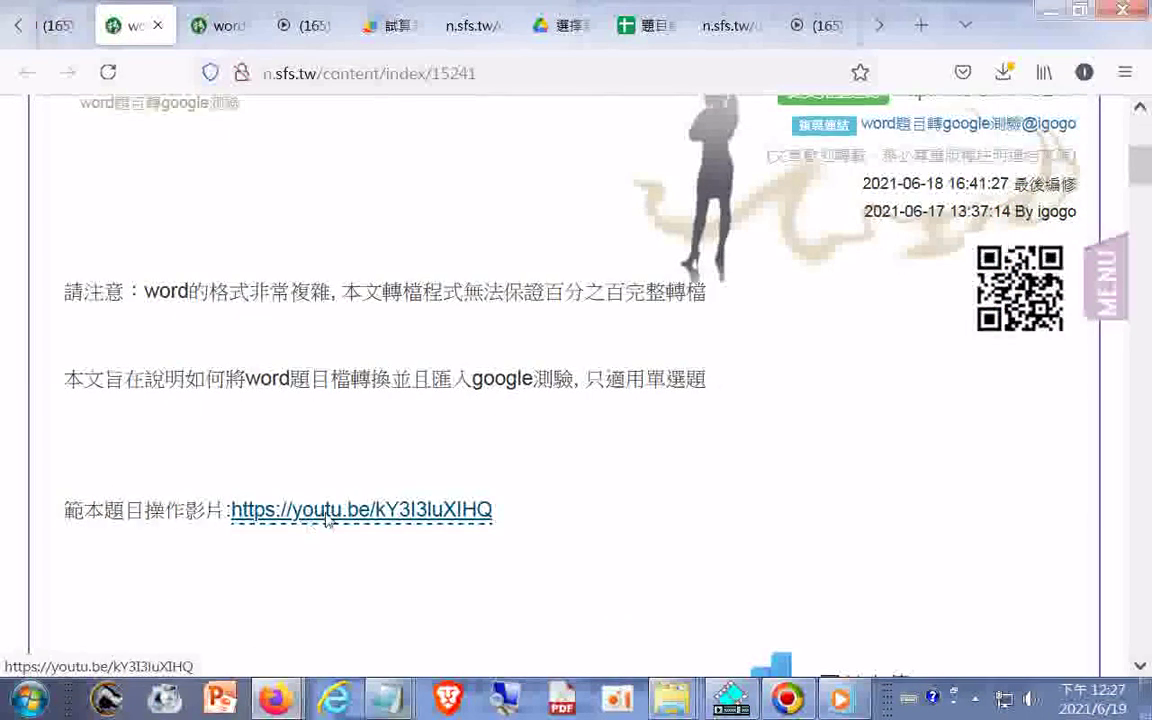
right_click(326, 512)
left_click(430, 234)
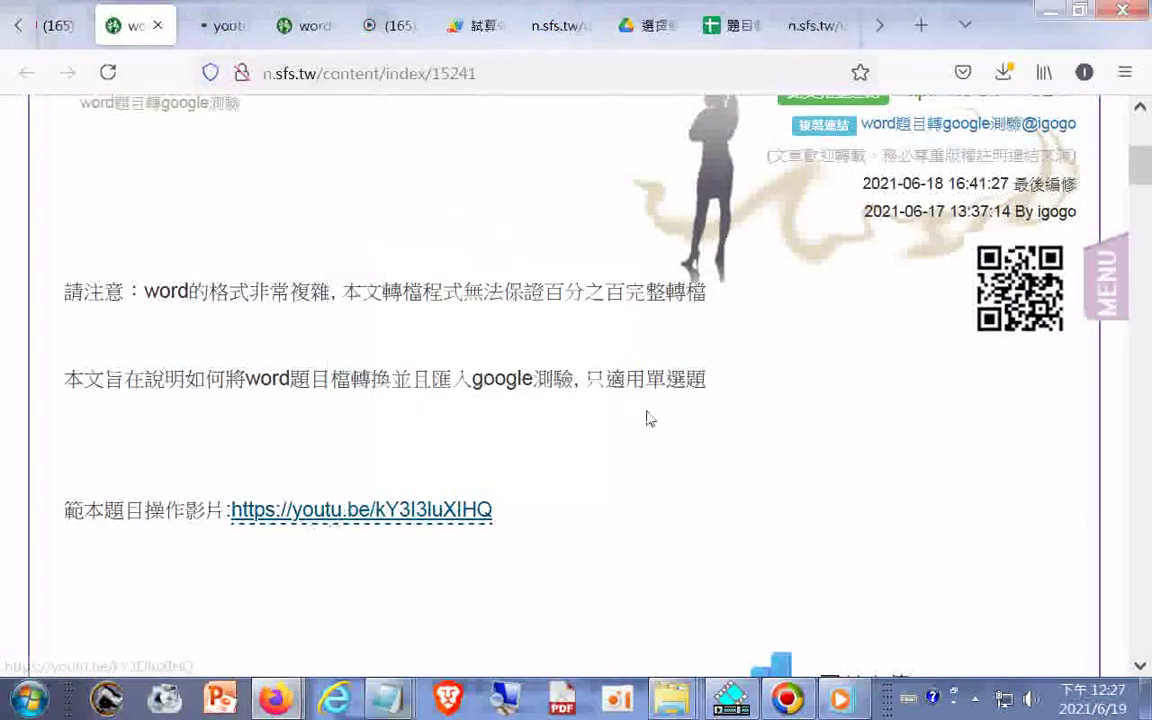
Download a visible-area screenshot of the Word-to-Google Form flow diagram
scroll(646, 418, "down", 5)
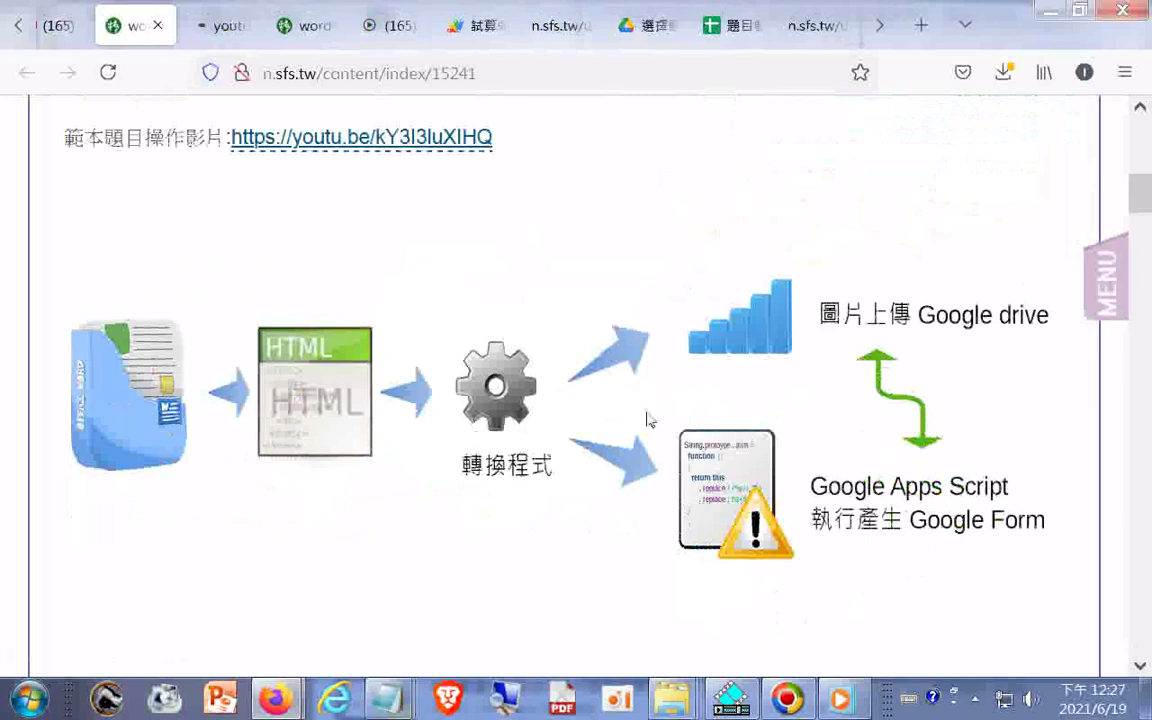
right_click(8, 628)
left_click(86, 498)
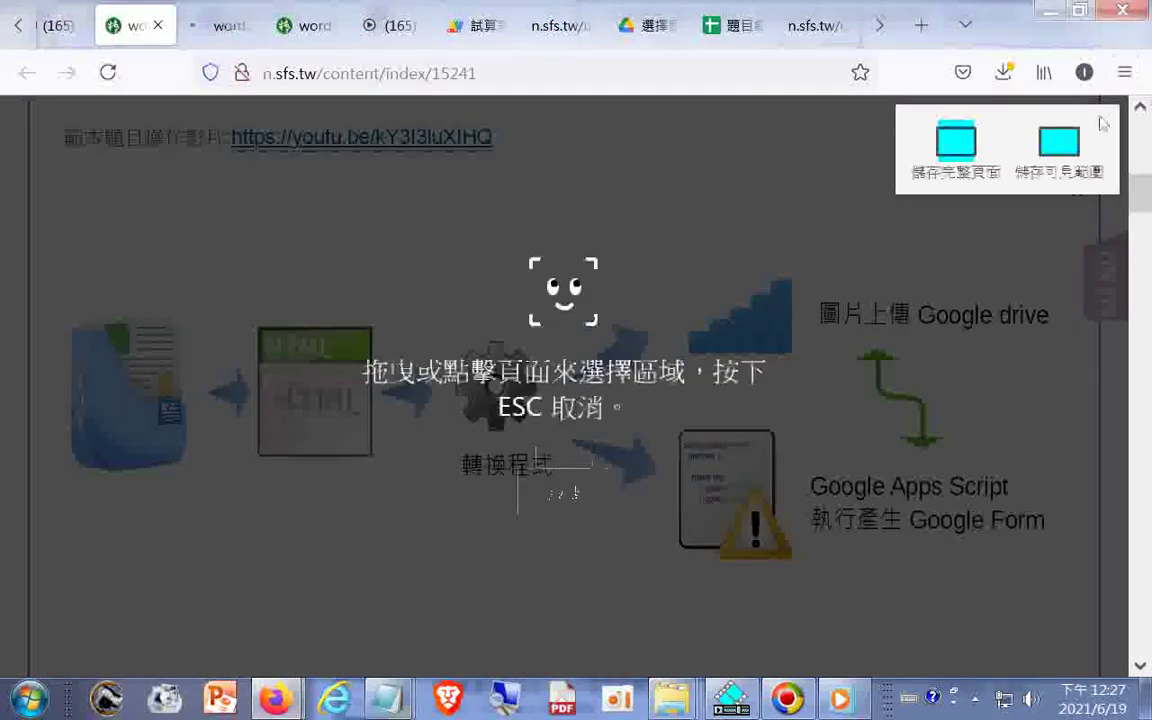
left_click(1060, 145)
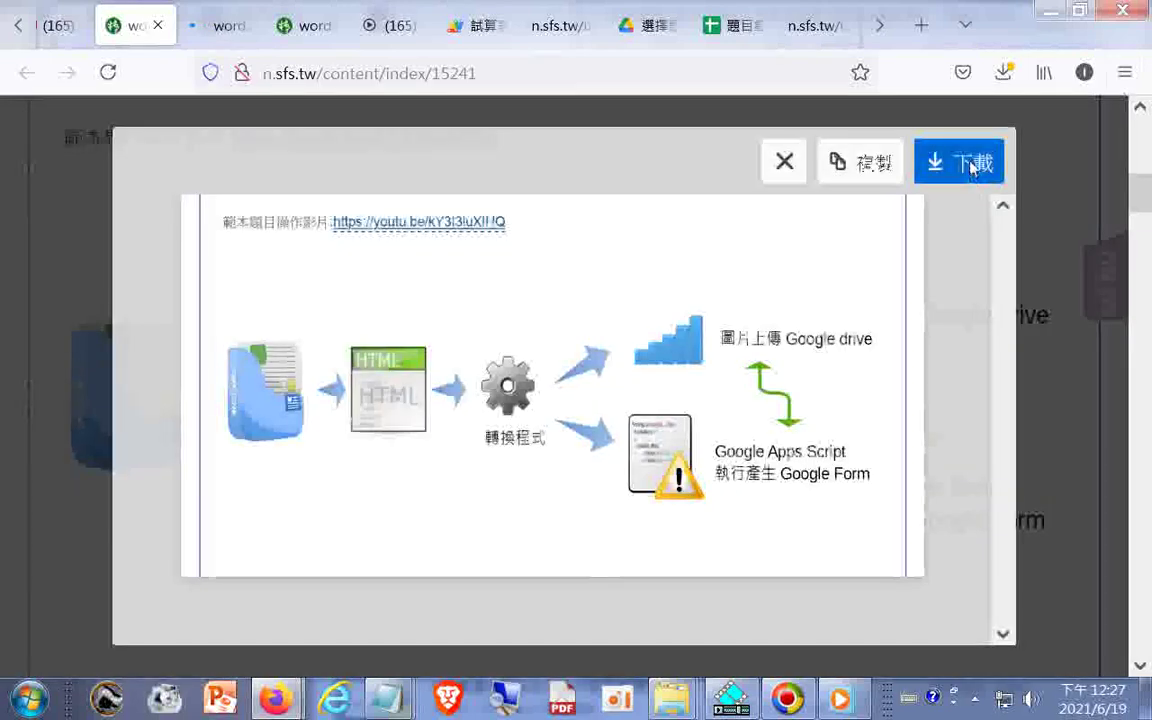
left_click(966, 162)
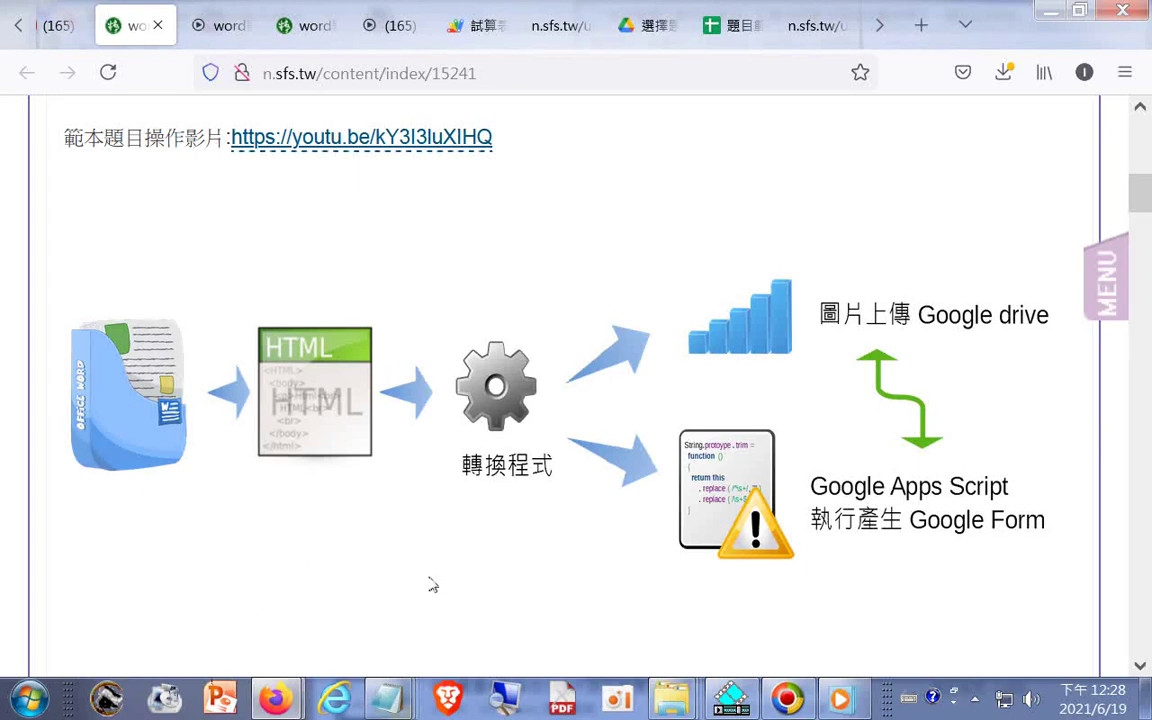
Download a visible-area screenshot of the article's Java jre 11 install section
scroll(420, 600, "down", 5)
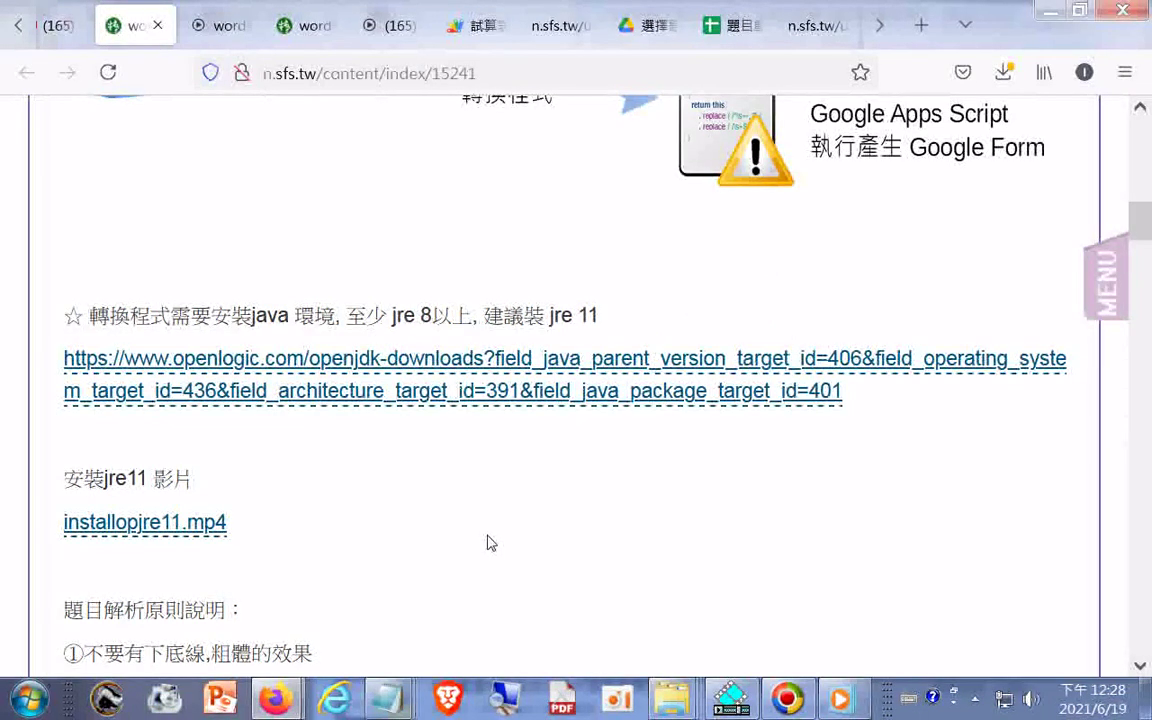
scroll(489, 550, "down", 2)
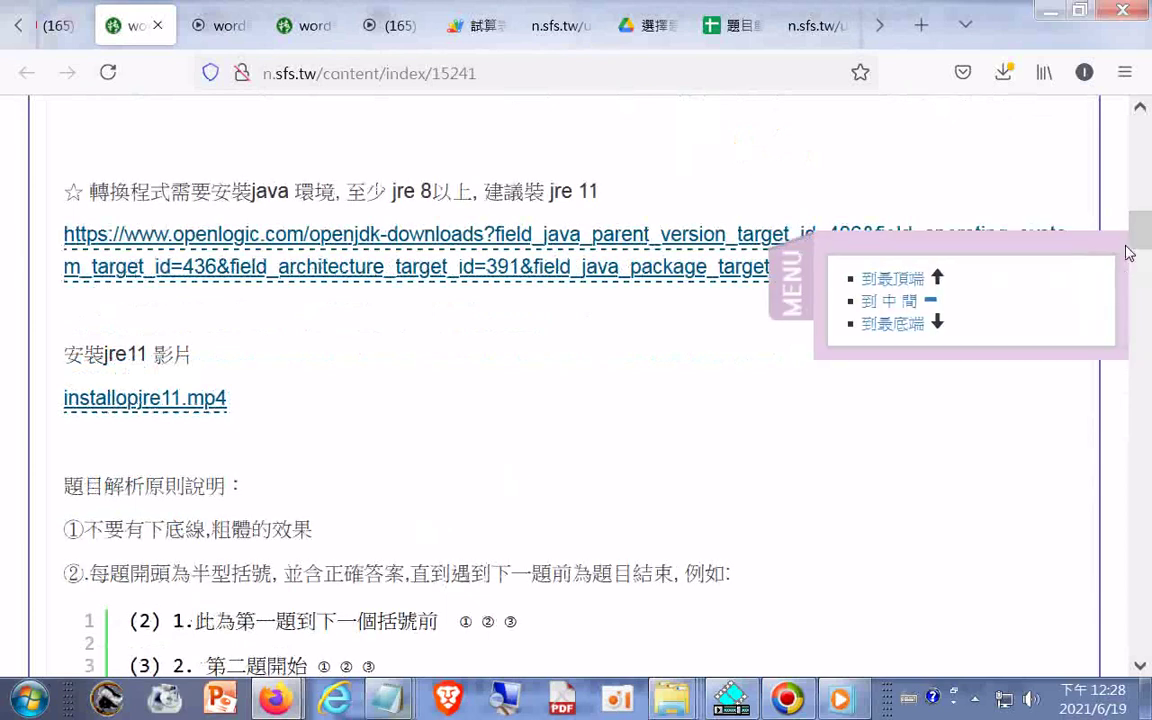
scroll(1060, 230, "down", 1)
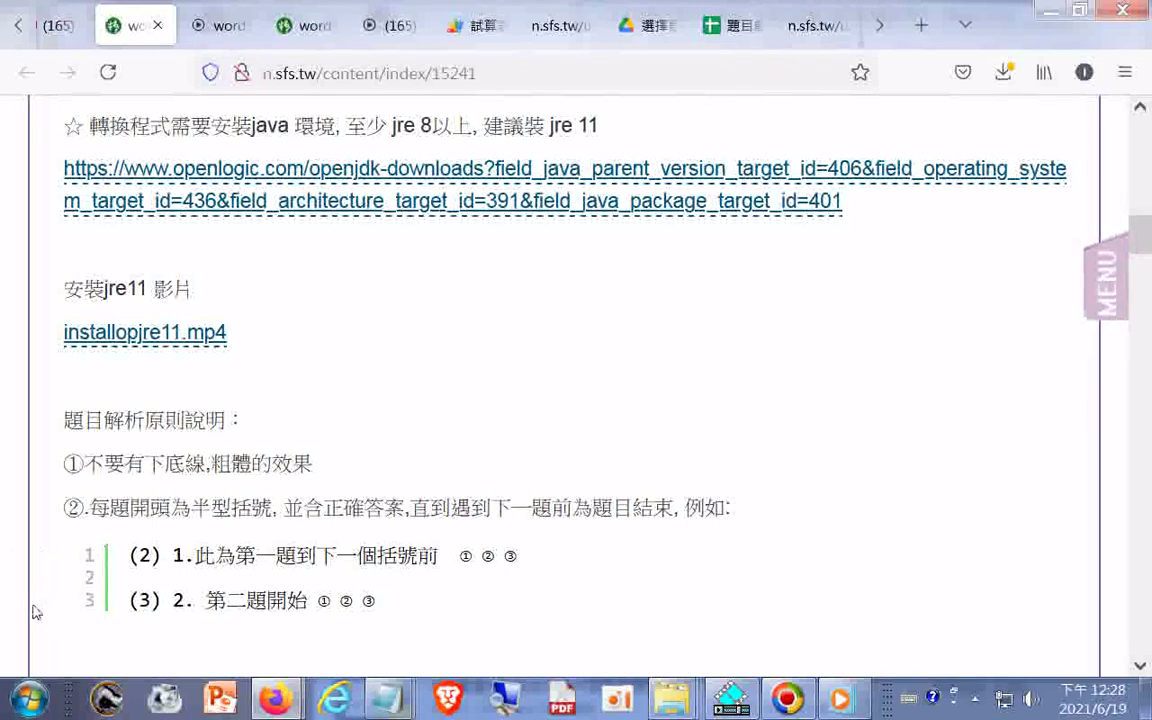
right_click(4, 618)
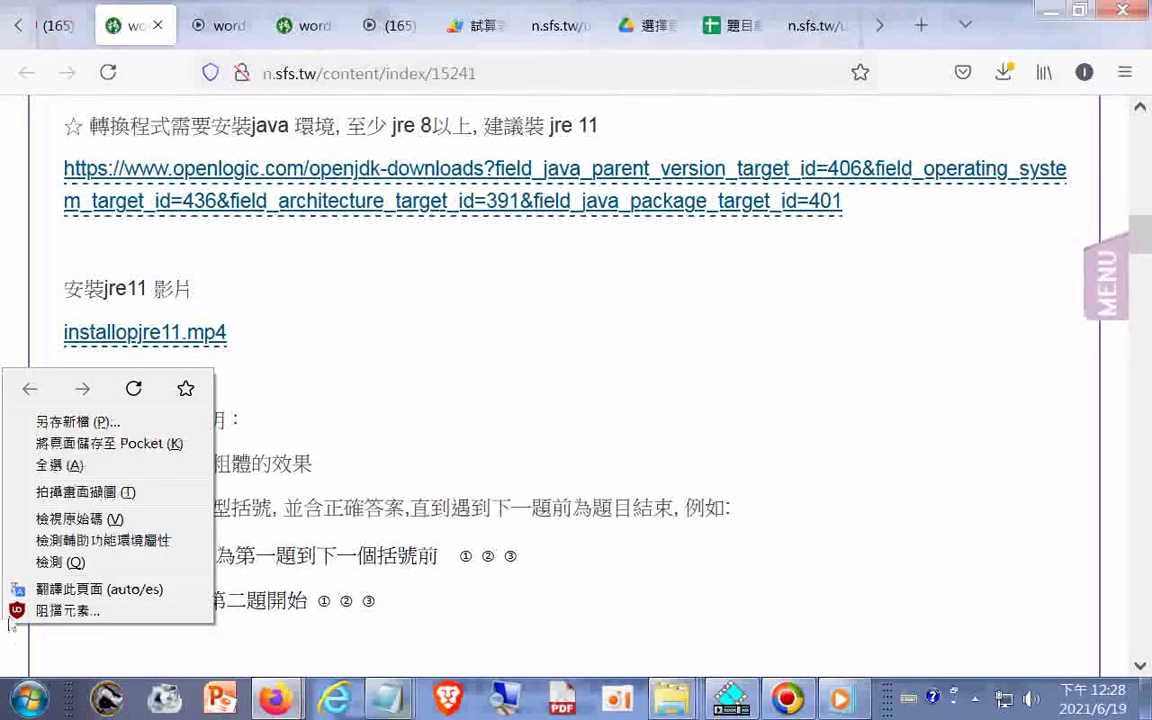
left_click(103, 492)
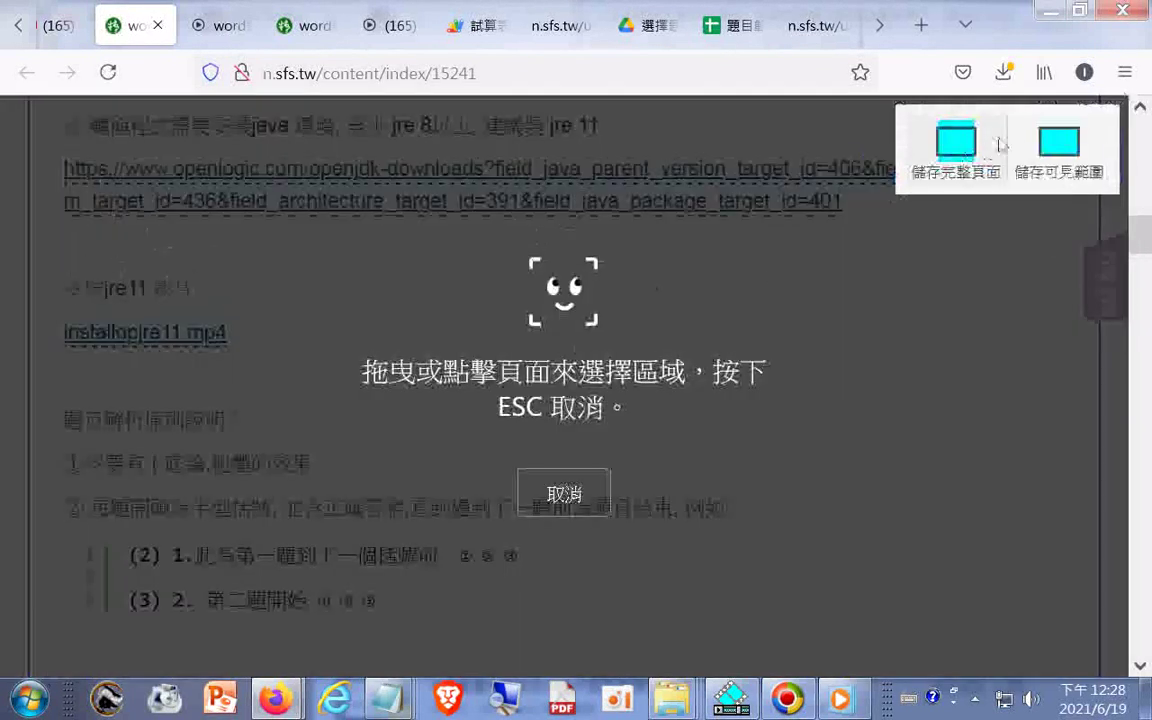
left_click(1052, 146)
left_click(965, 160)
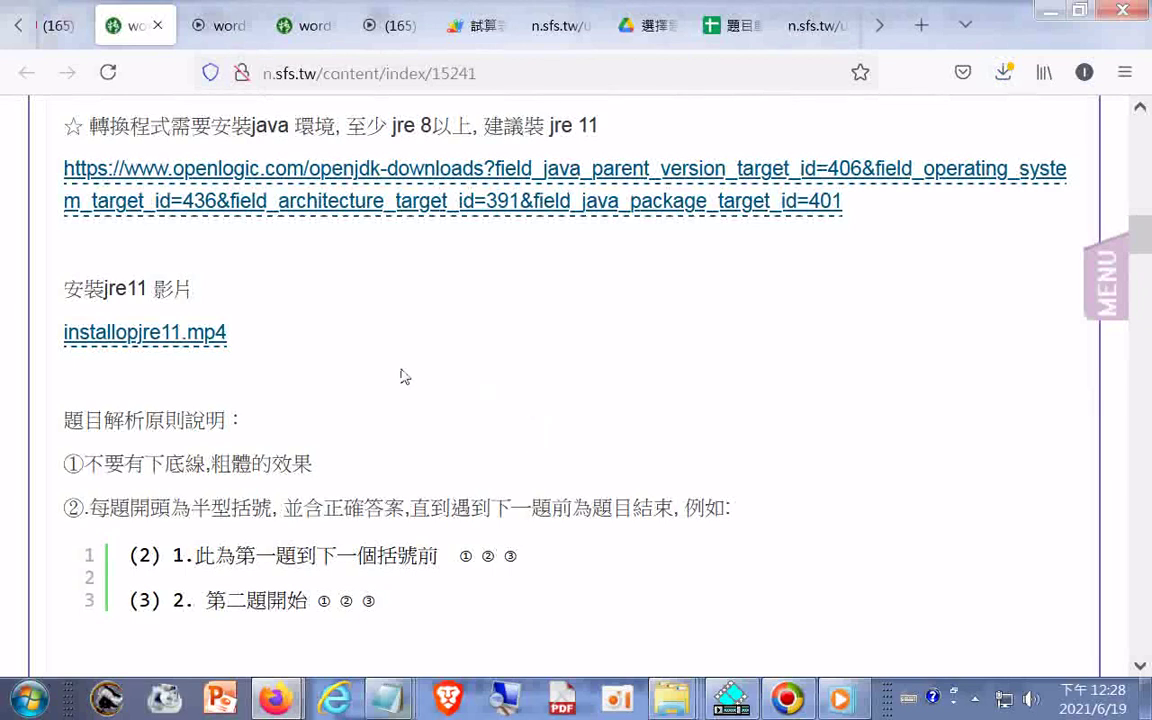
Open the openlogic download link and the installopjre11.mp4 link in new tabs
right_click(474, 181)
left_click(497, 173)
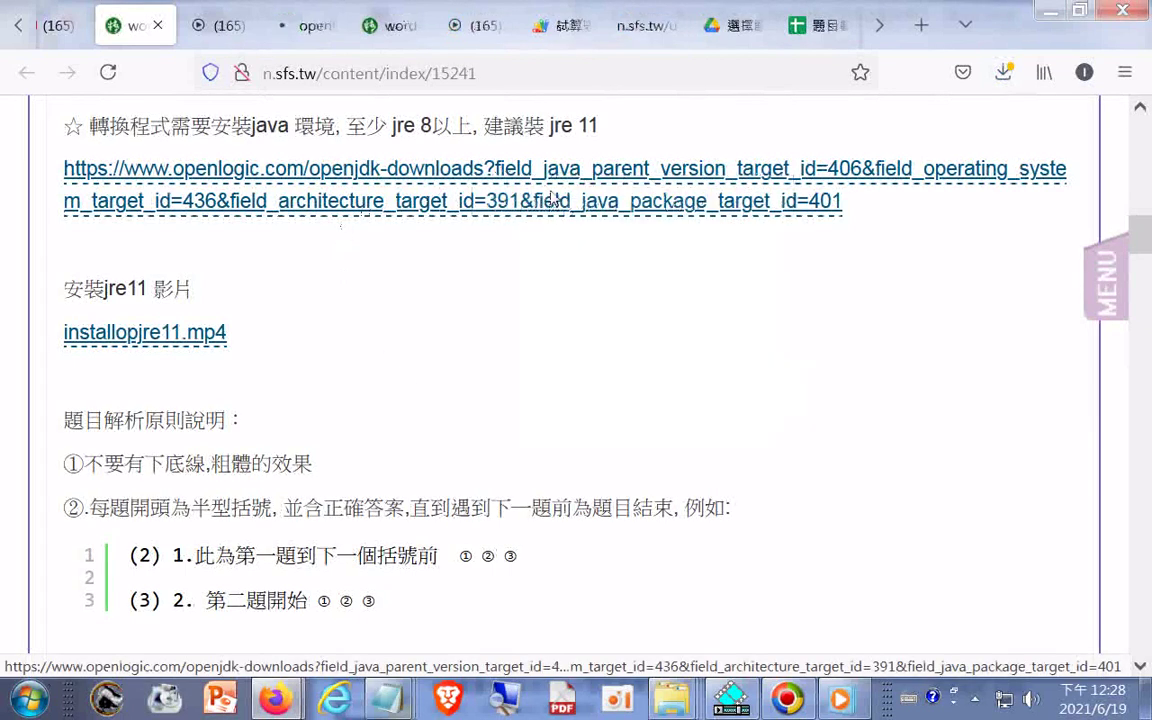
right_click(154, 340)
left_click(230, 349)
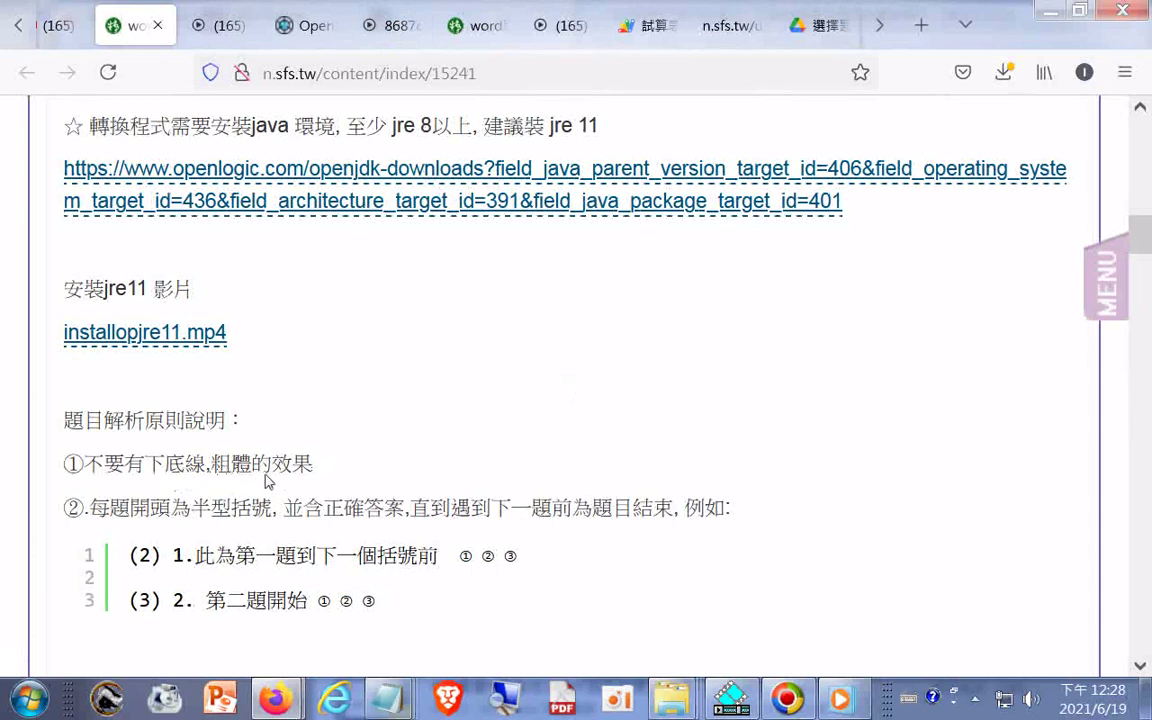
Download a visible-area screenshot of the question-parsing rules section
left_click_drag(85, 465, 322, 460)
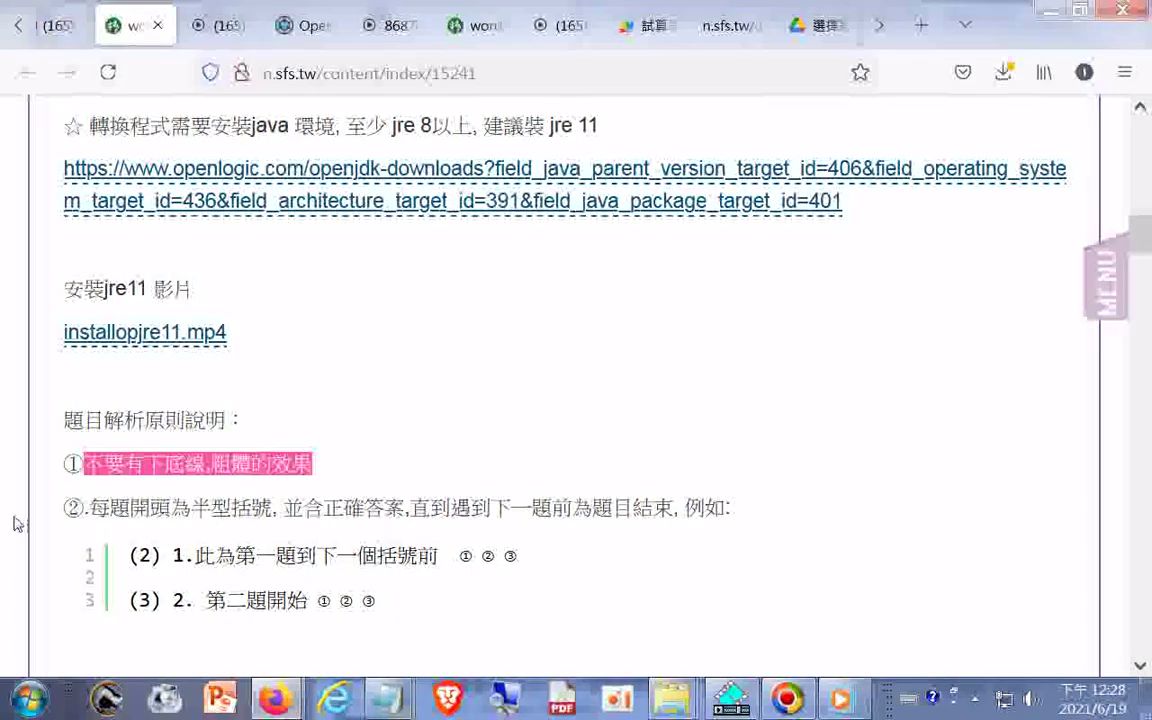
left_click(33, 567)
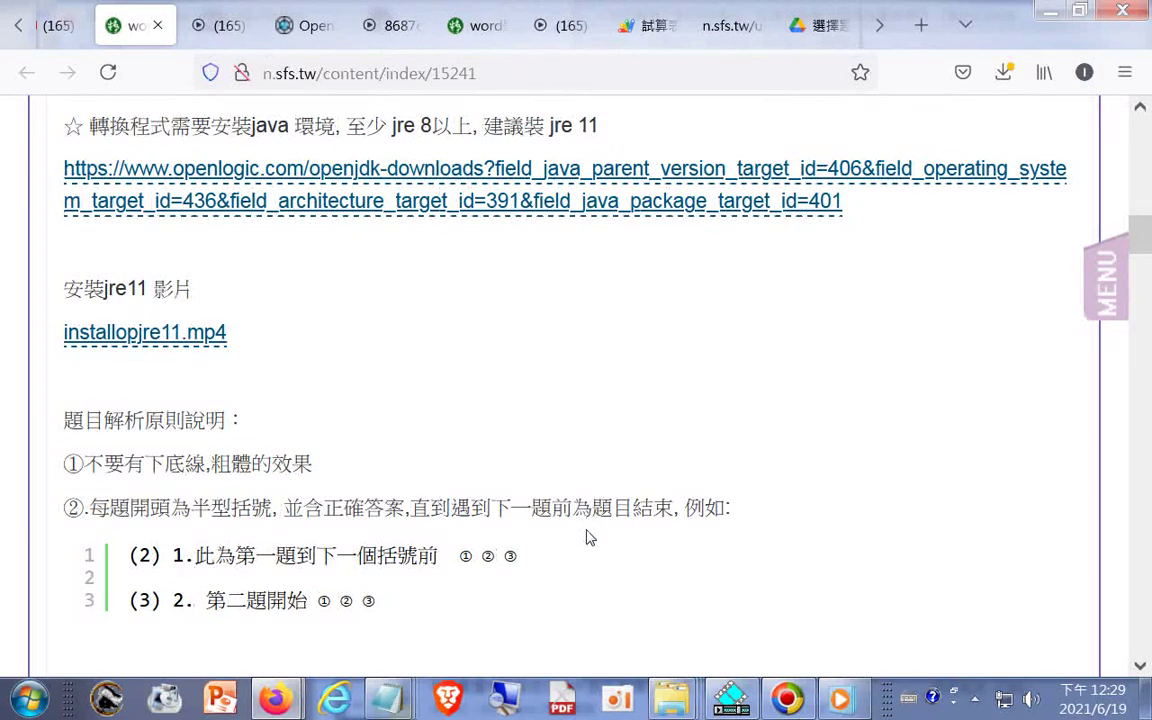
right_click(7, 583)
key("Escape")
key("ctrl+shift+s")
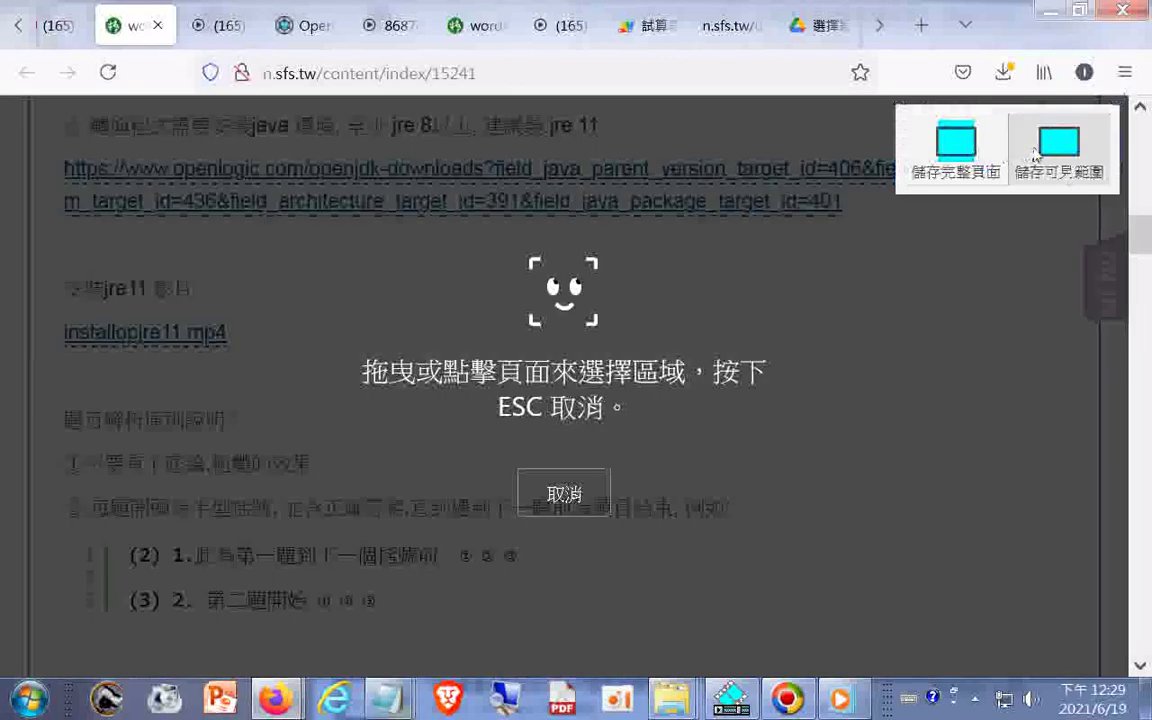
left_click(1057, 148)
left_click(945, 163)
scroll(748, 342, "down", 5)
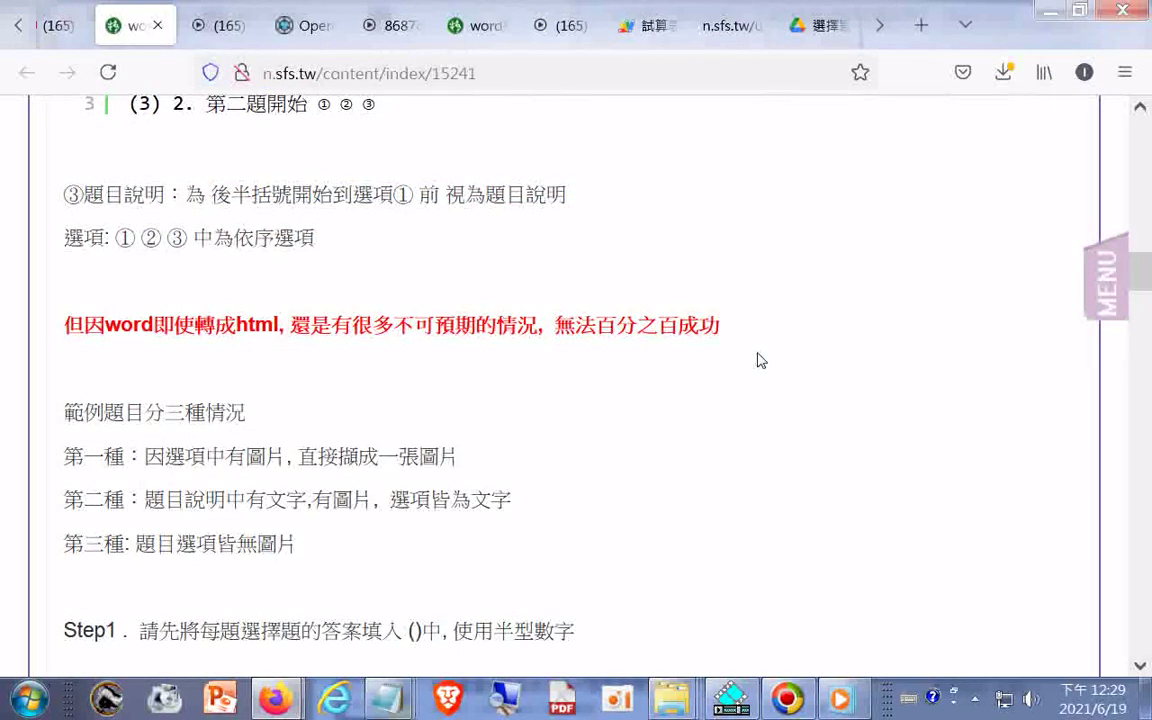
scroll(759, 362, "down", 2)
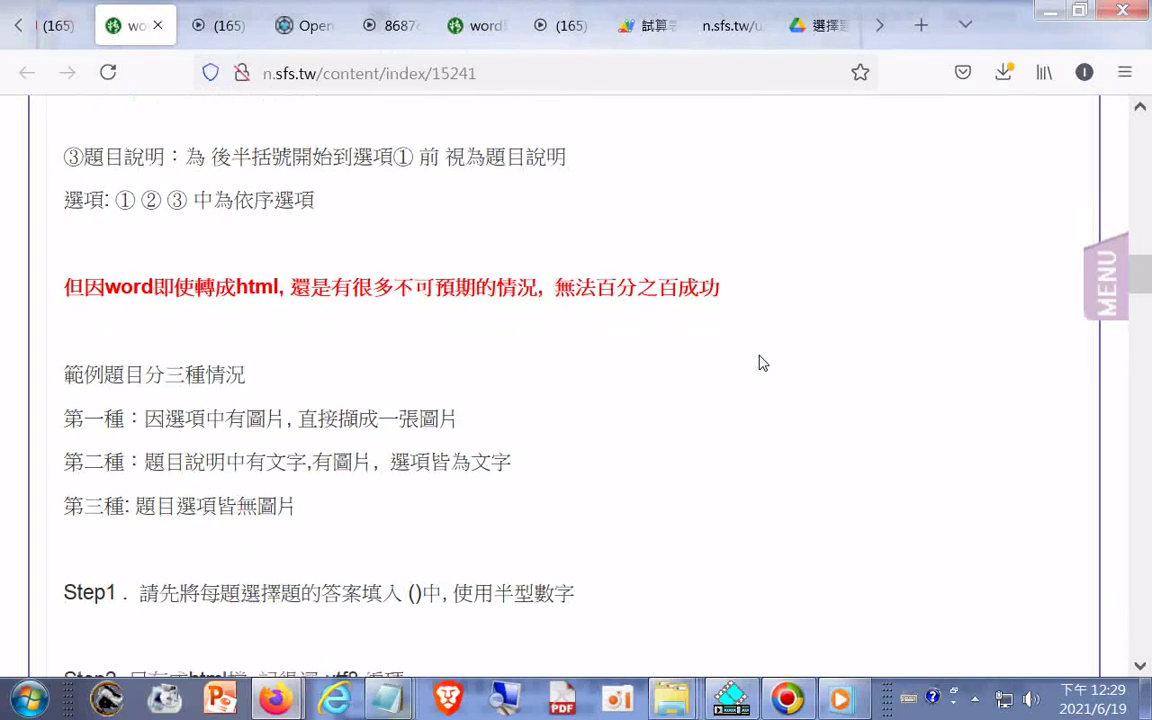
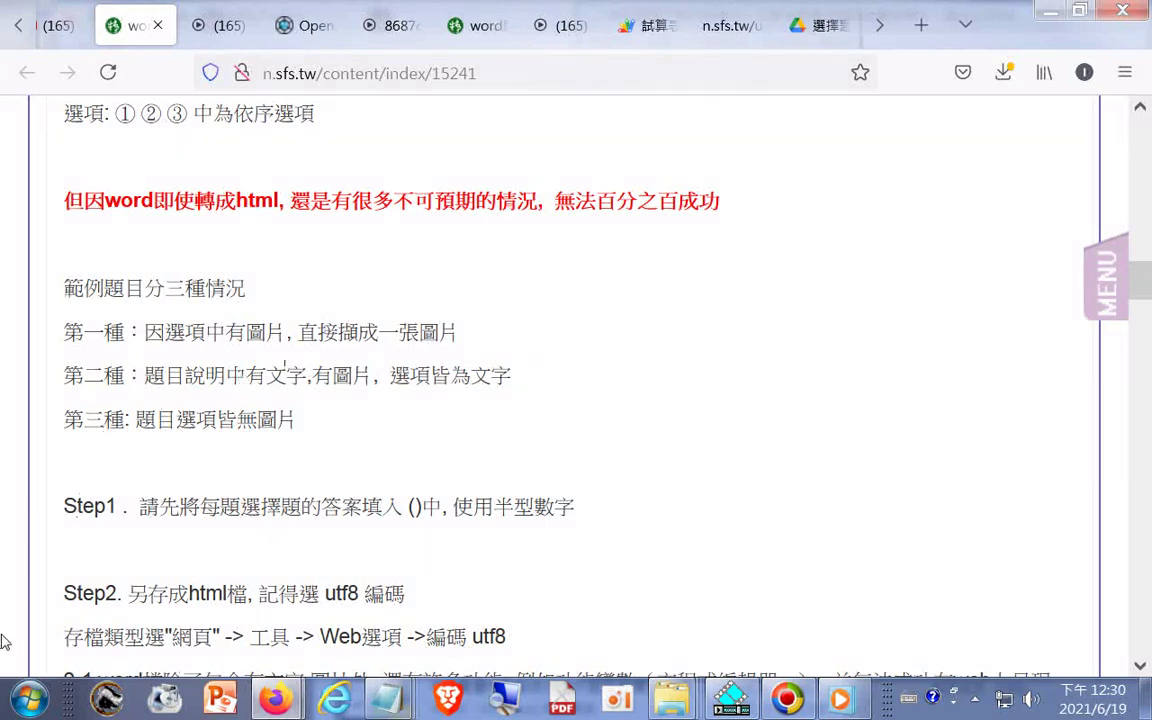
Download a visible-area screenshot of the tutorial's three example question types, then scroll to Step 2
right_click(5, 588)
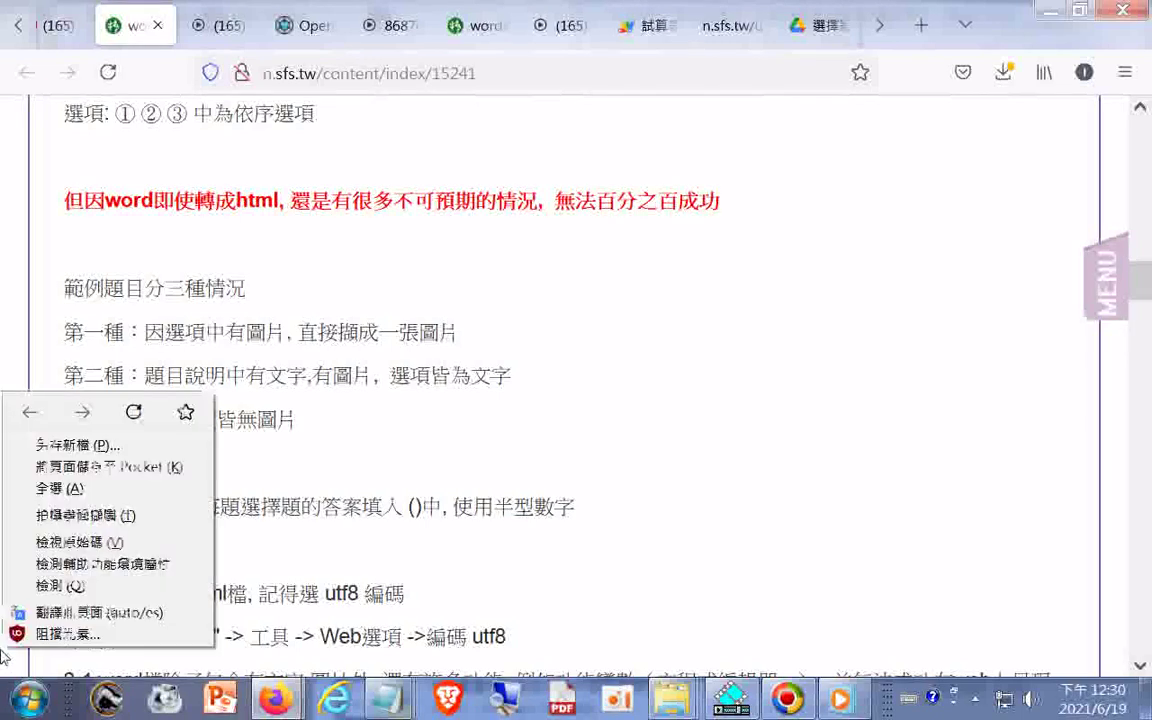
left_click(75, 527)
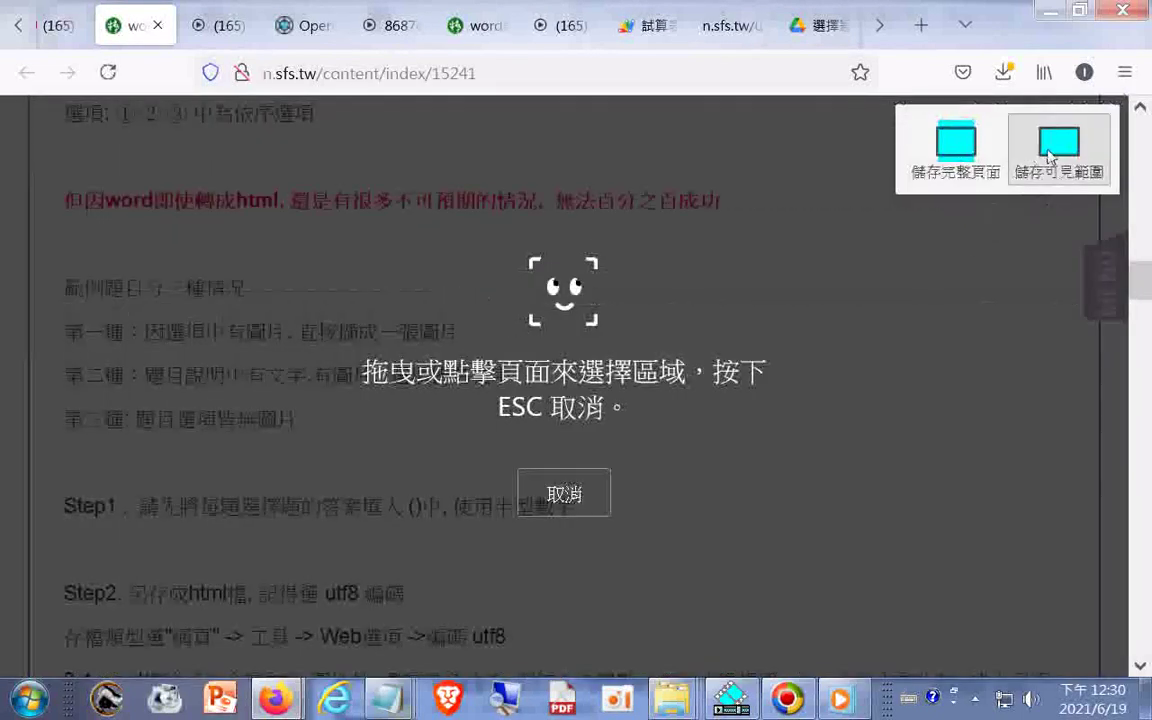
left_click(946, 142)
left_click(976, 166)
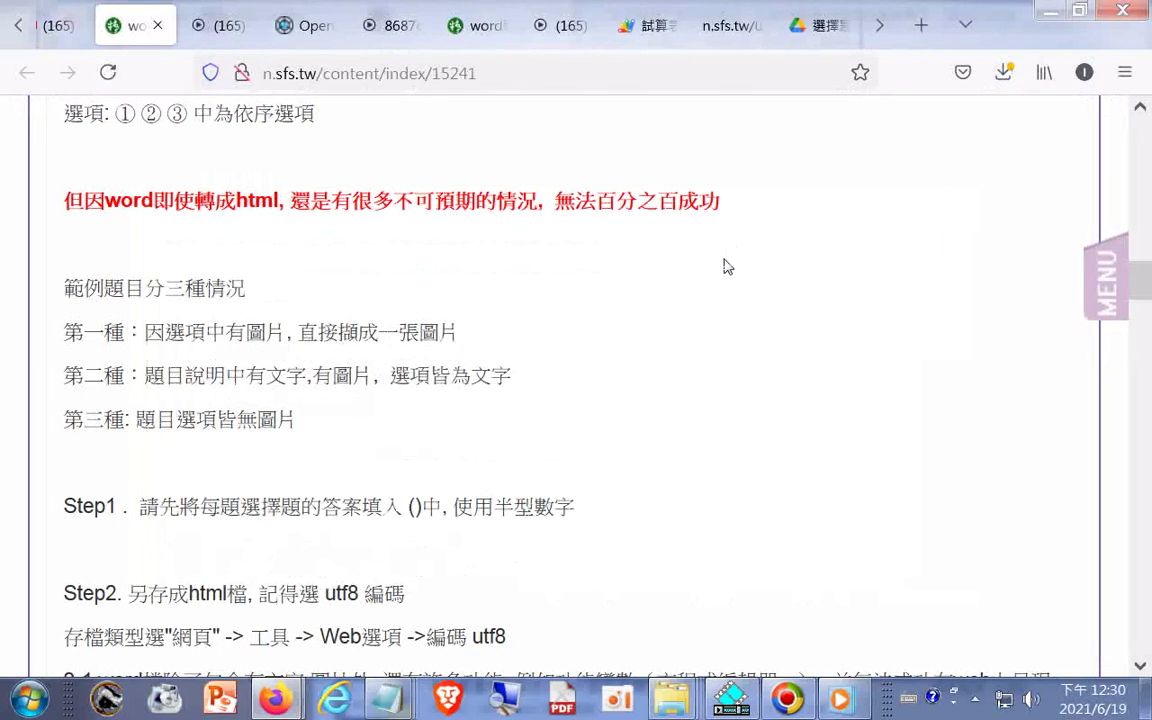
scroll(729, 278, "down", 2)
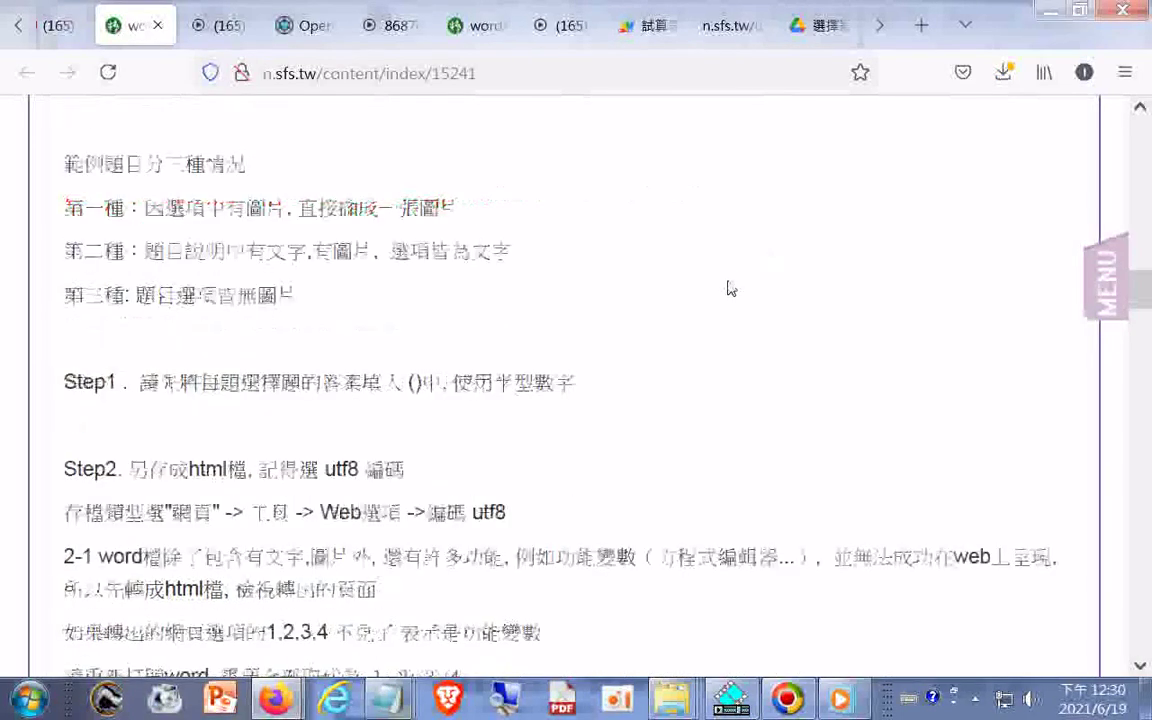
scroll(729, 288, "down", 4)
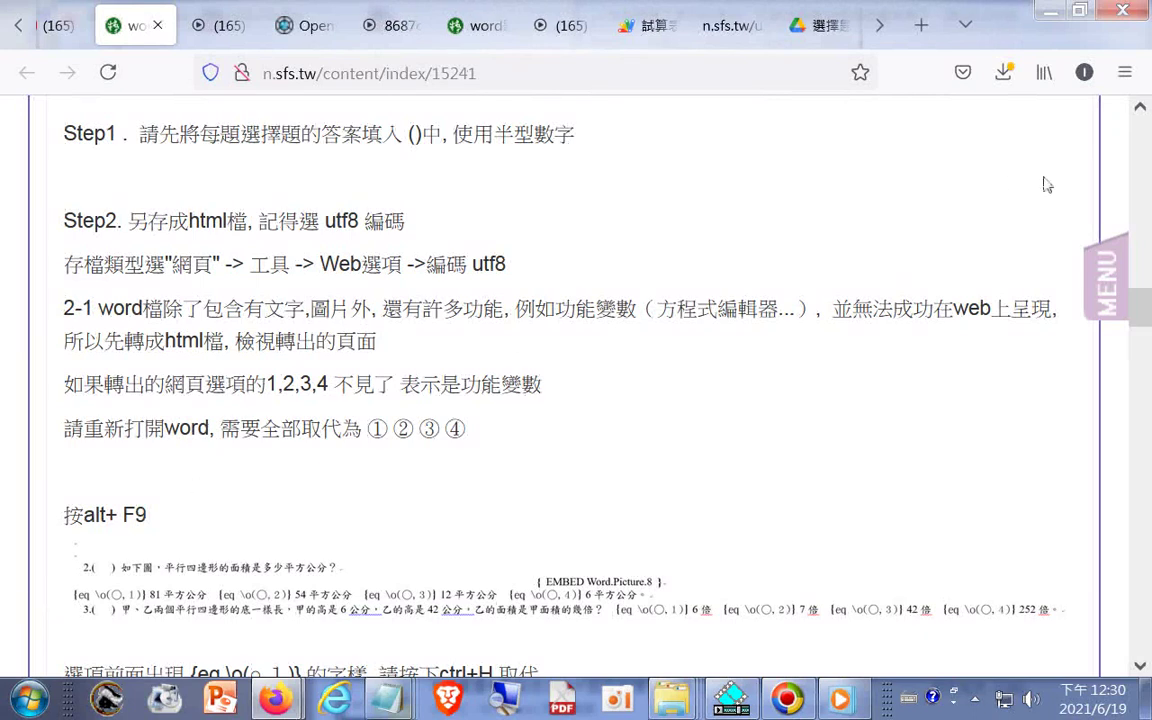
Download a visible-area screenshot of the Step 2 section with the 2-1 conversion and alt+F9 example
left_click_drag(1145, 312, 1145, 314)
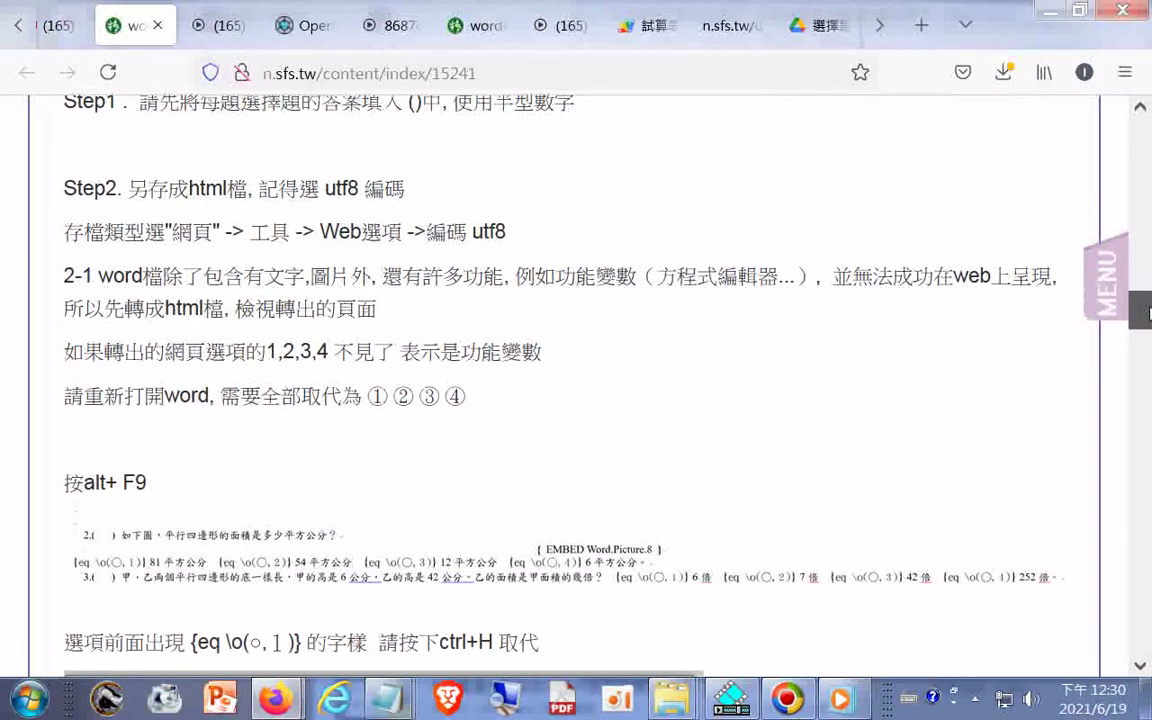
left_click_drag(1147, 312, 1147, 311)
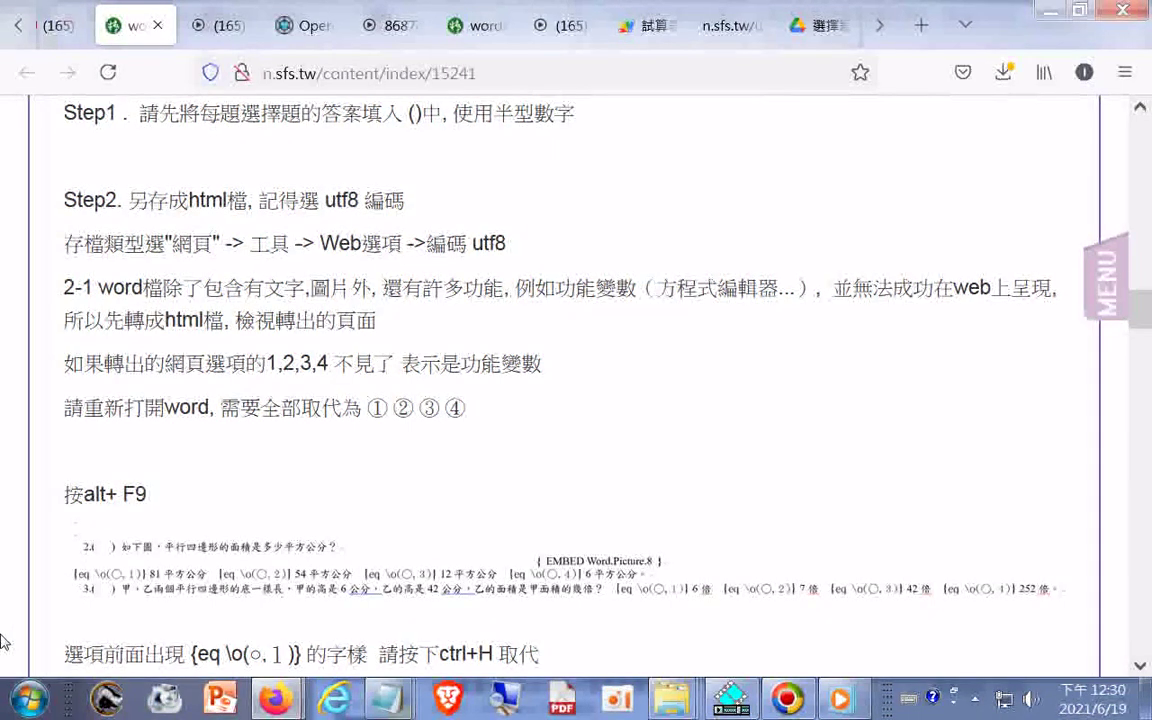
right_click(2, 634)
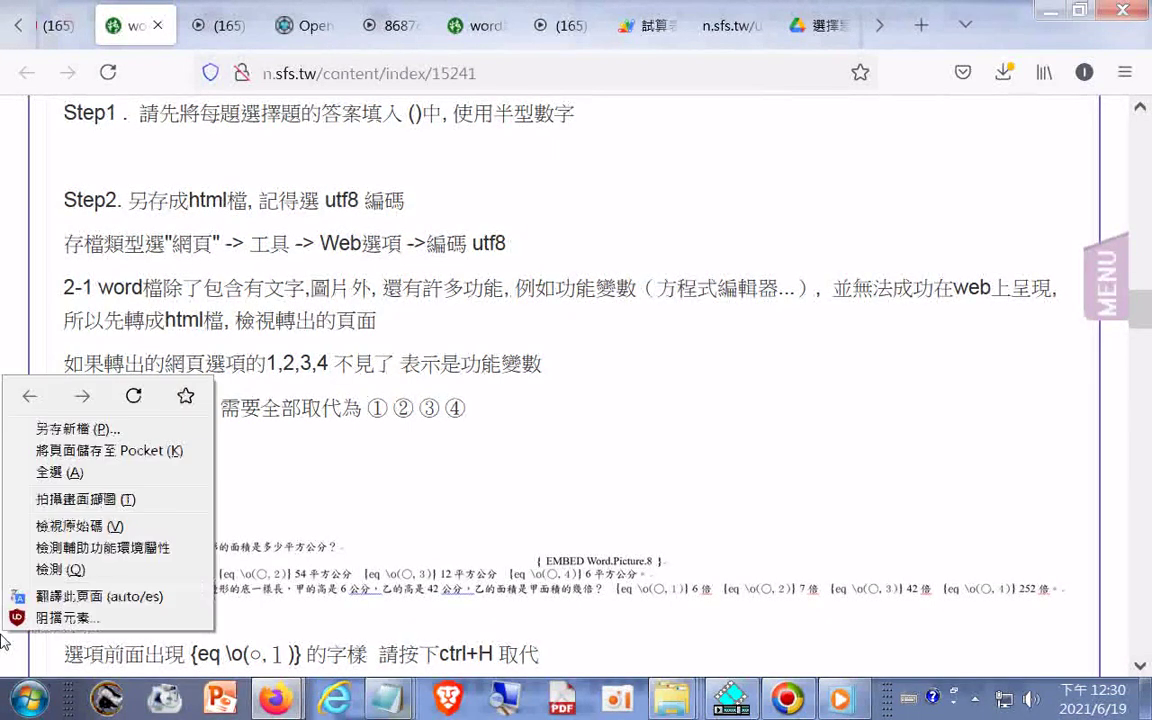
left_click(43, 503)
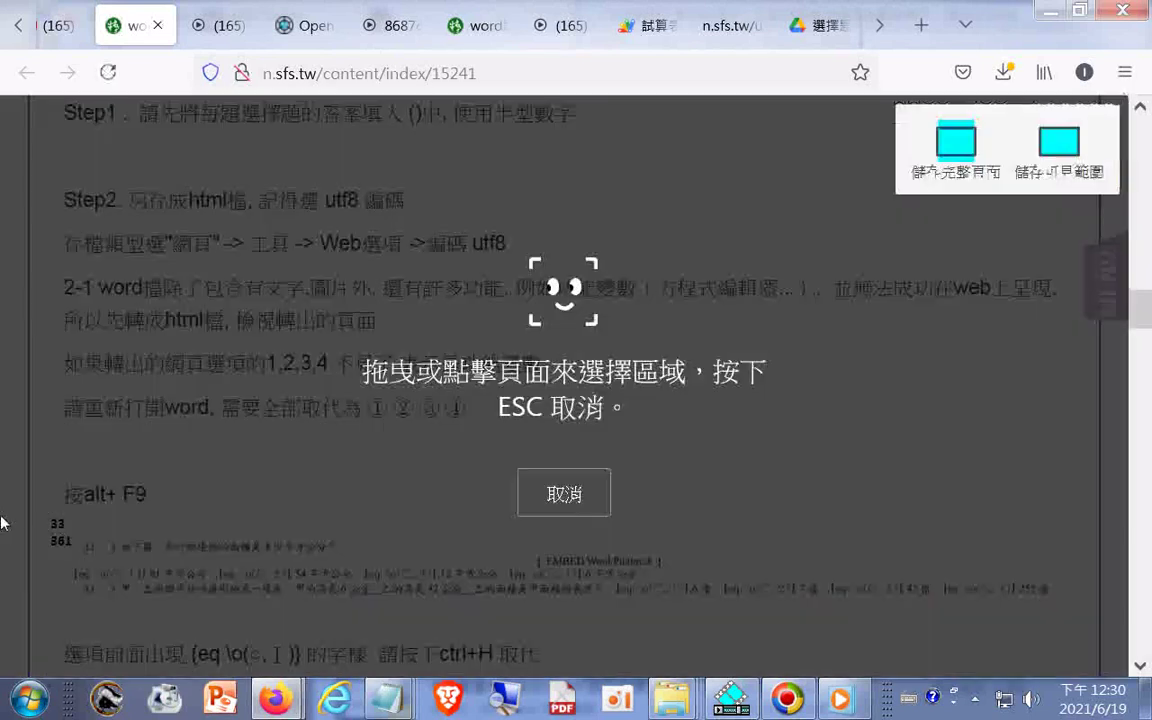
left_click(1043, 152)
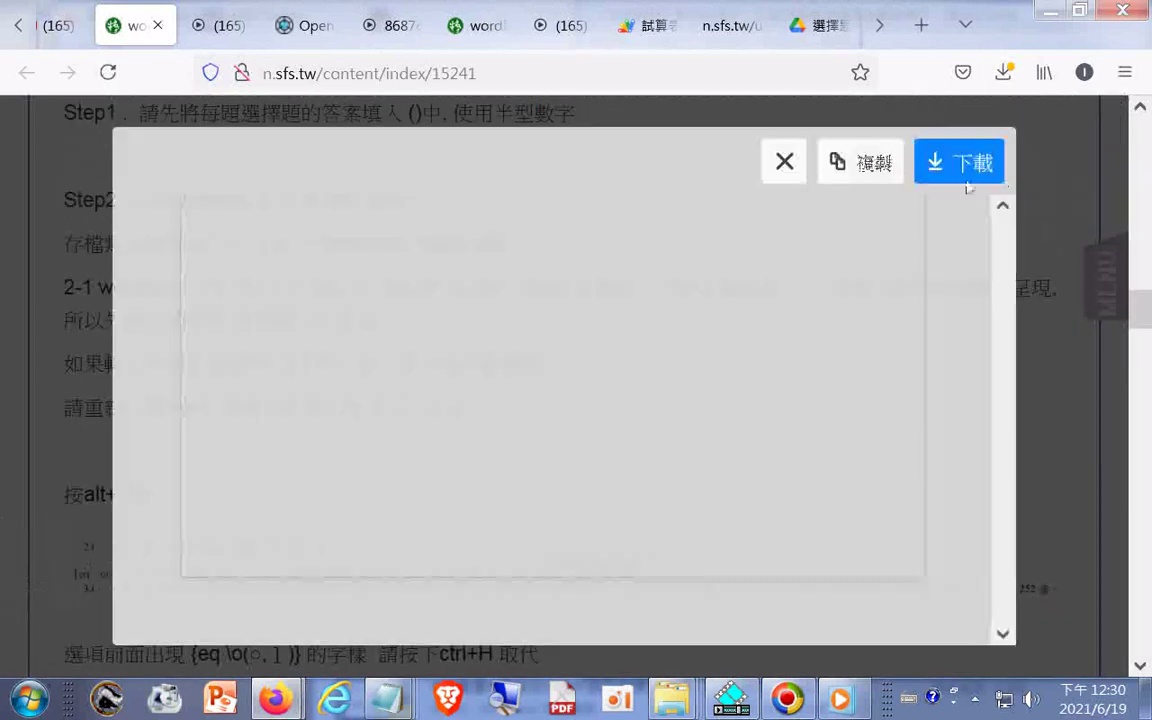
left_click(940, 161)
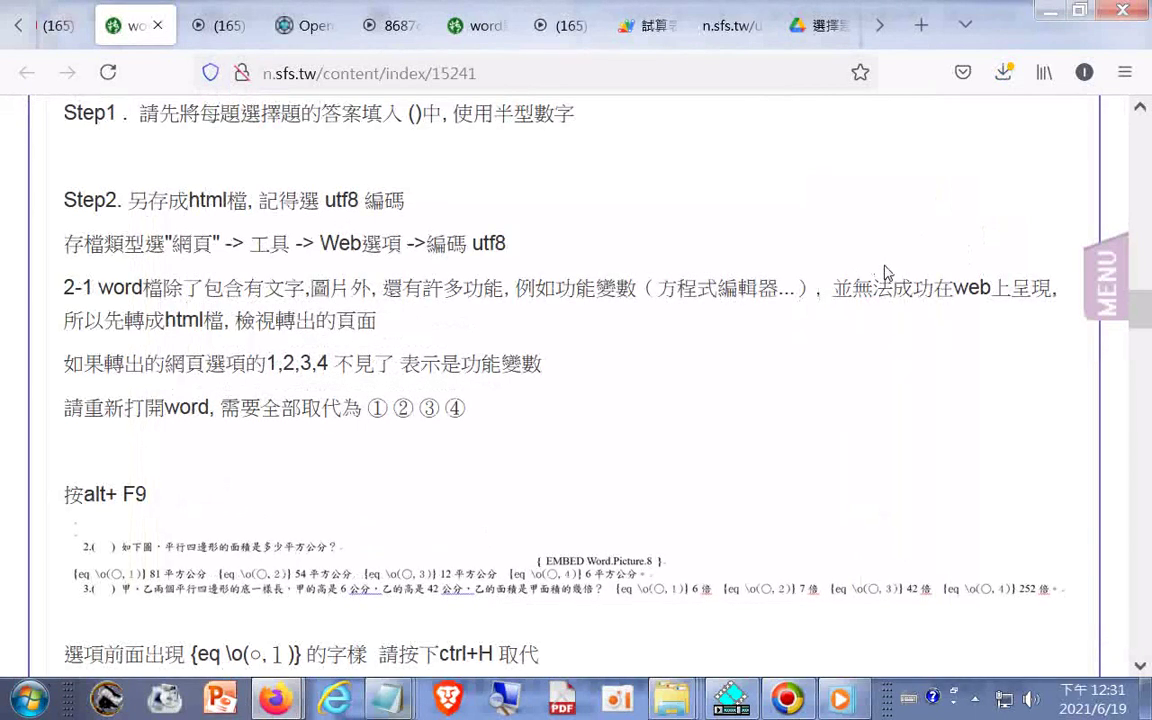
Download a visible-area screenshot of the ^deq \o(o,1)–(o,4) replacement list, then scroll toward 2-2
scroll(884, 272, "down", 5)
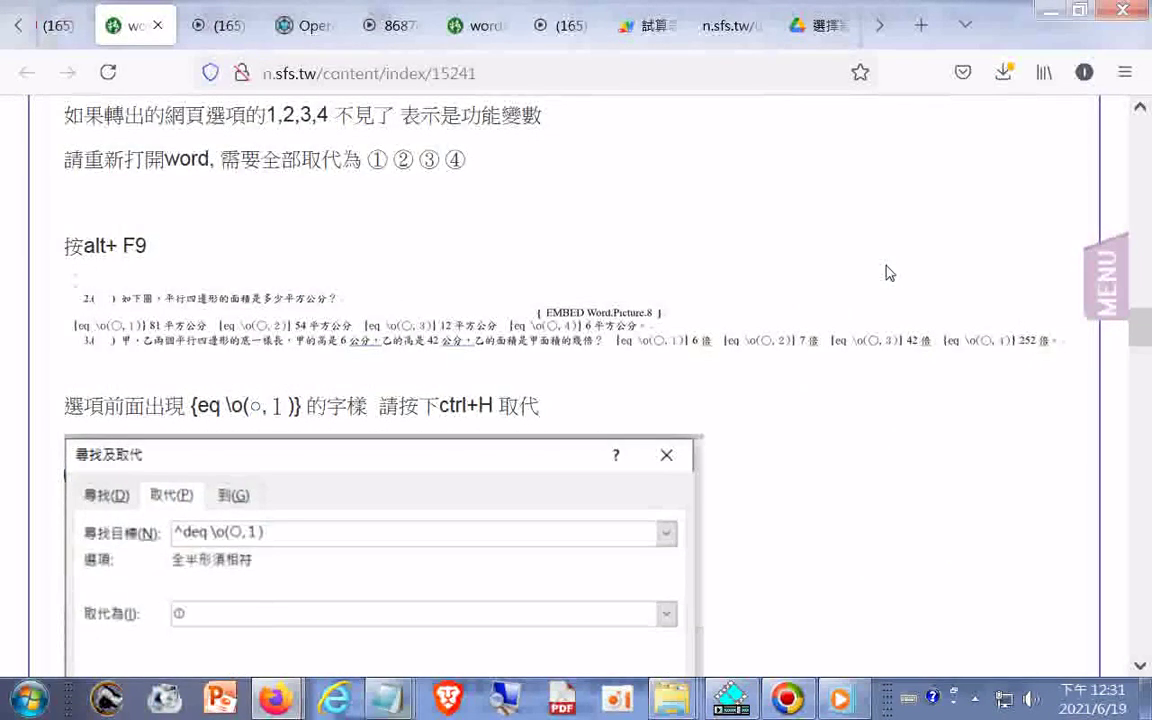
scroll(889, 272, "down", 5)
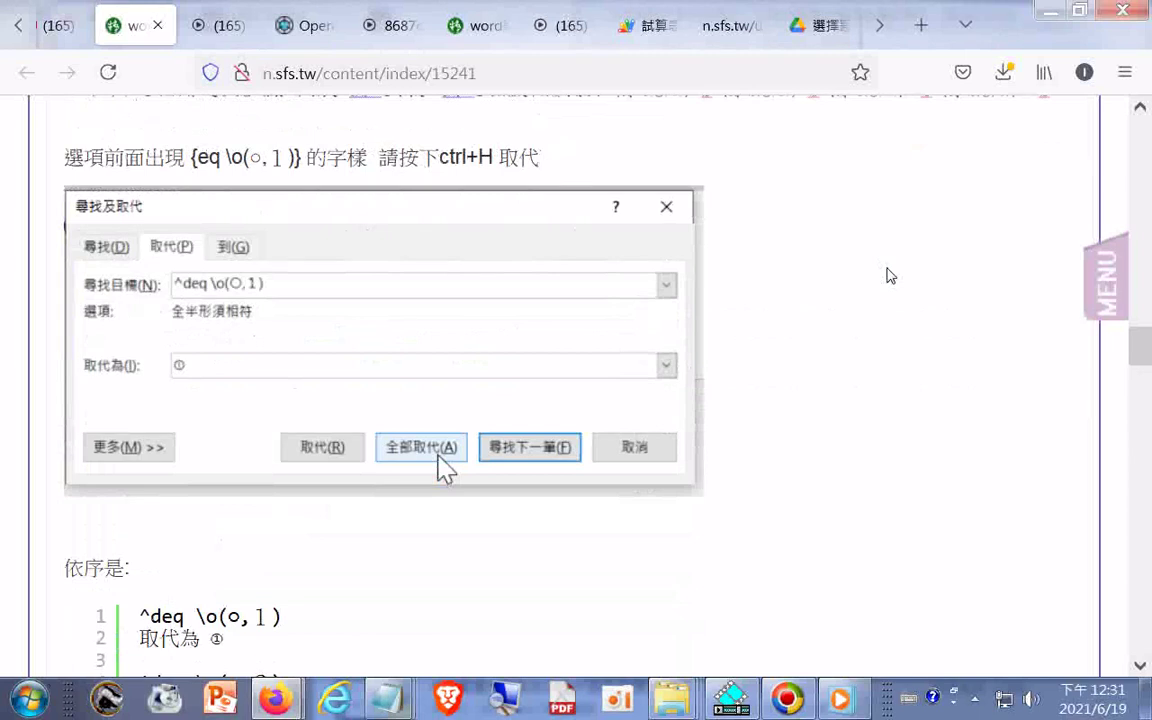
scroll(889, 275, "down", 3)
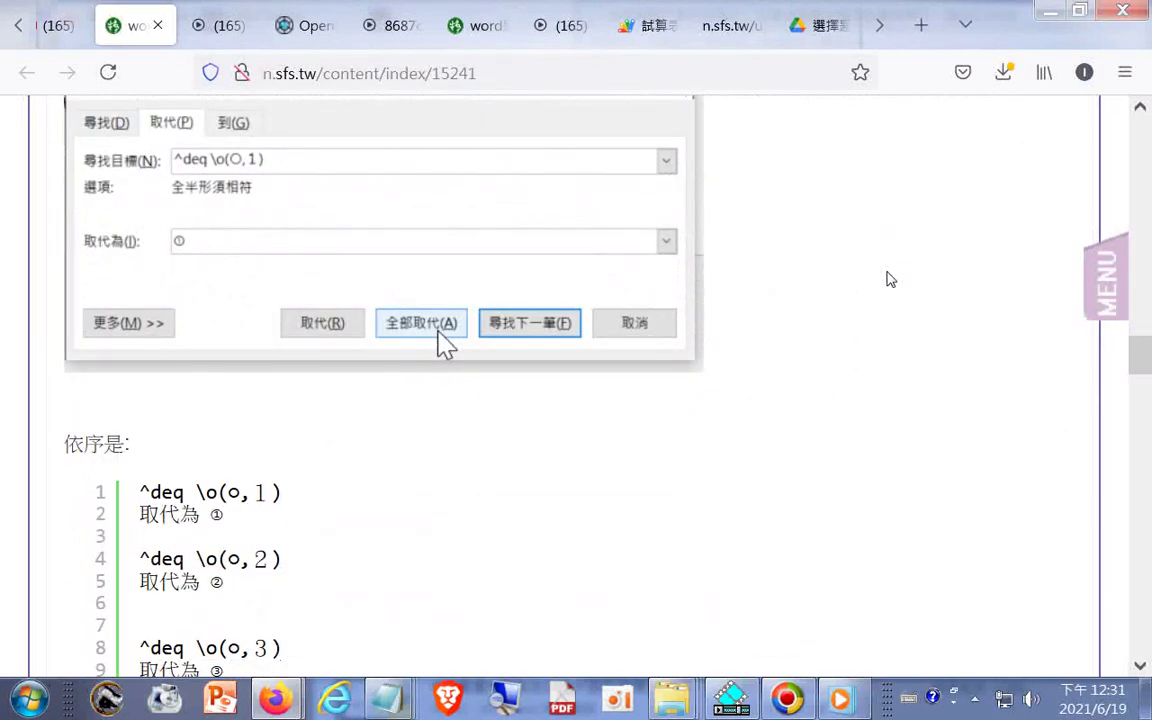
scroll(891, 279, "down", 3)
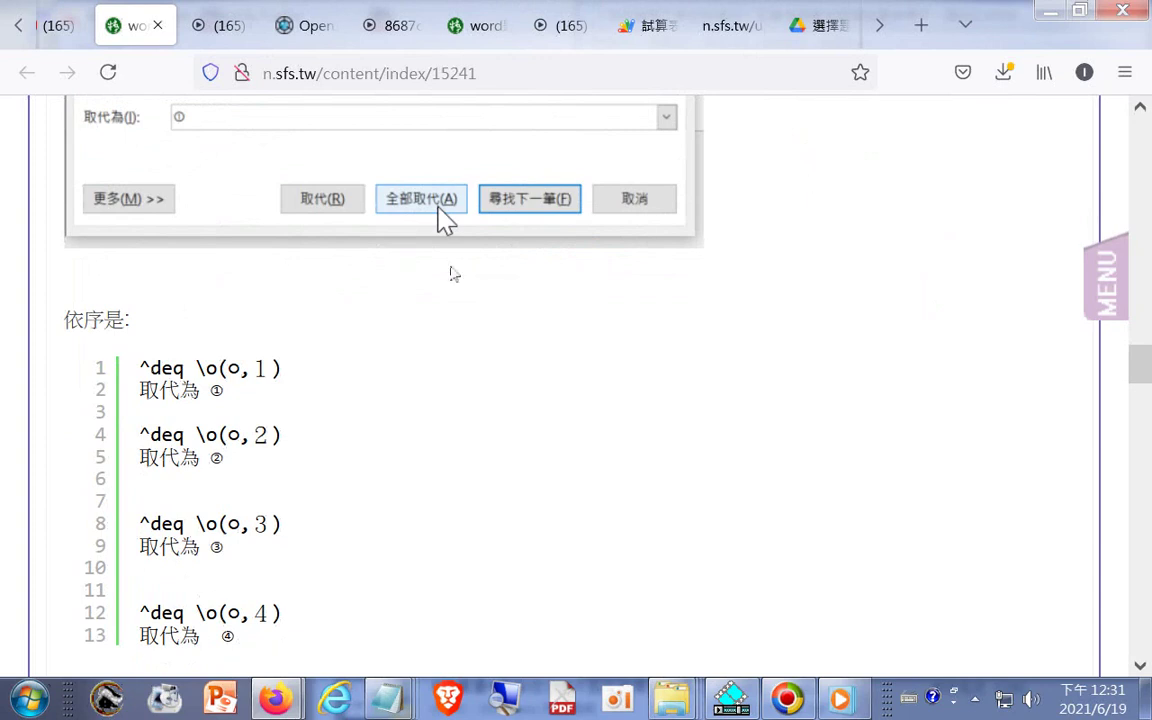
right_click(5, 592)
key("Escape")
left_click(1057, 140)
left_click(964, 159)
scroll(938, 242, "down", 10)
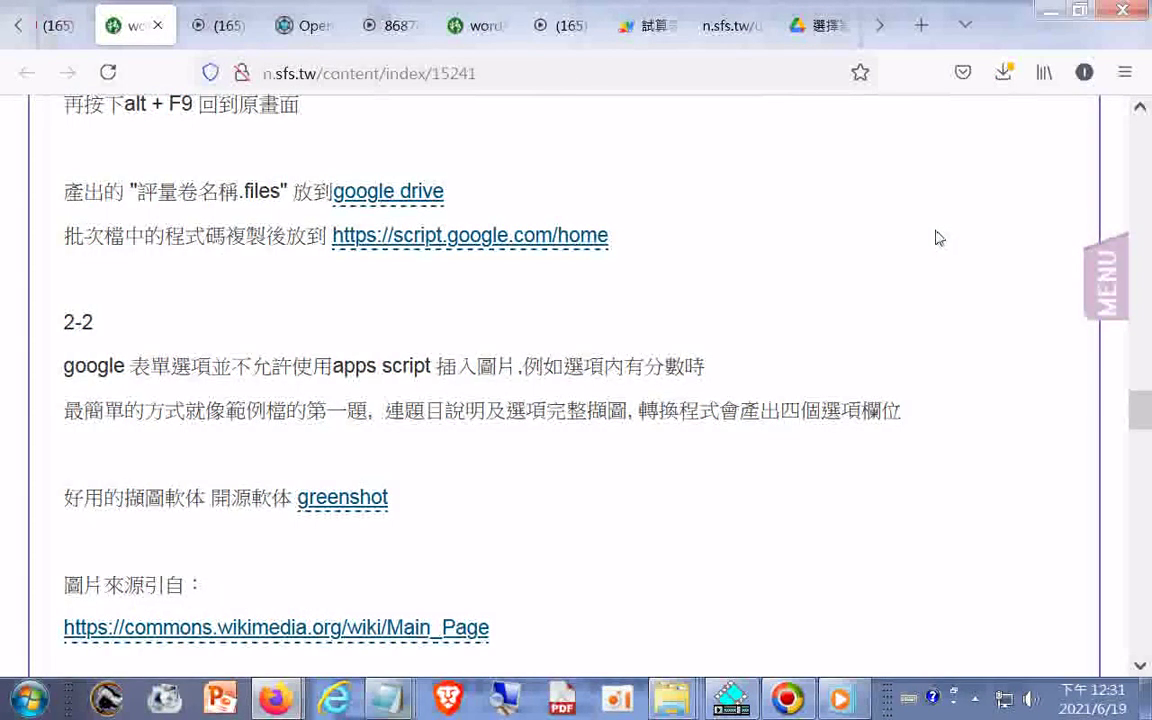
Open the google drive link and the script.google.com link in new tabs
right_click(396, 191)
left_click(424, 202)
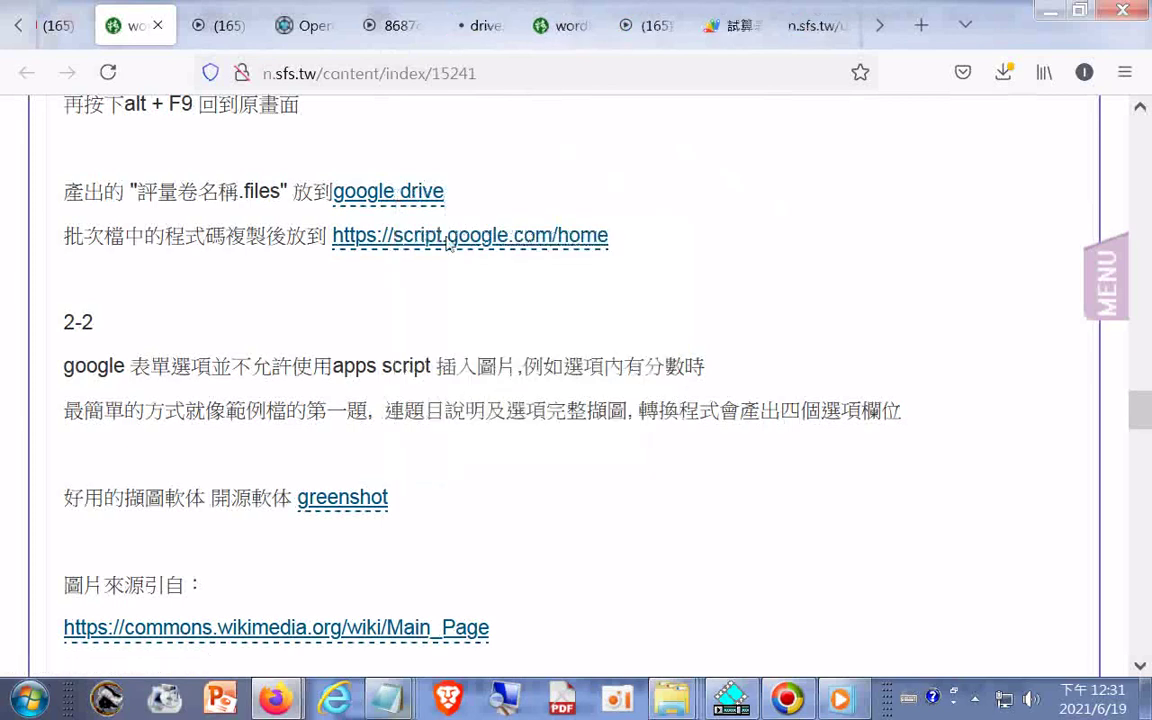
right_click(457, 245)
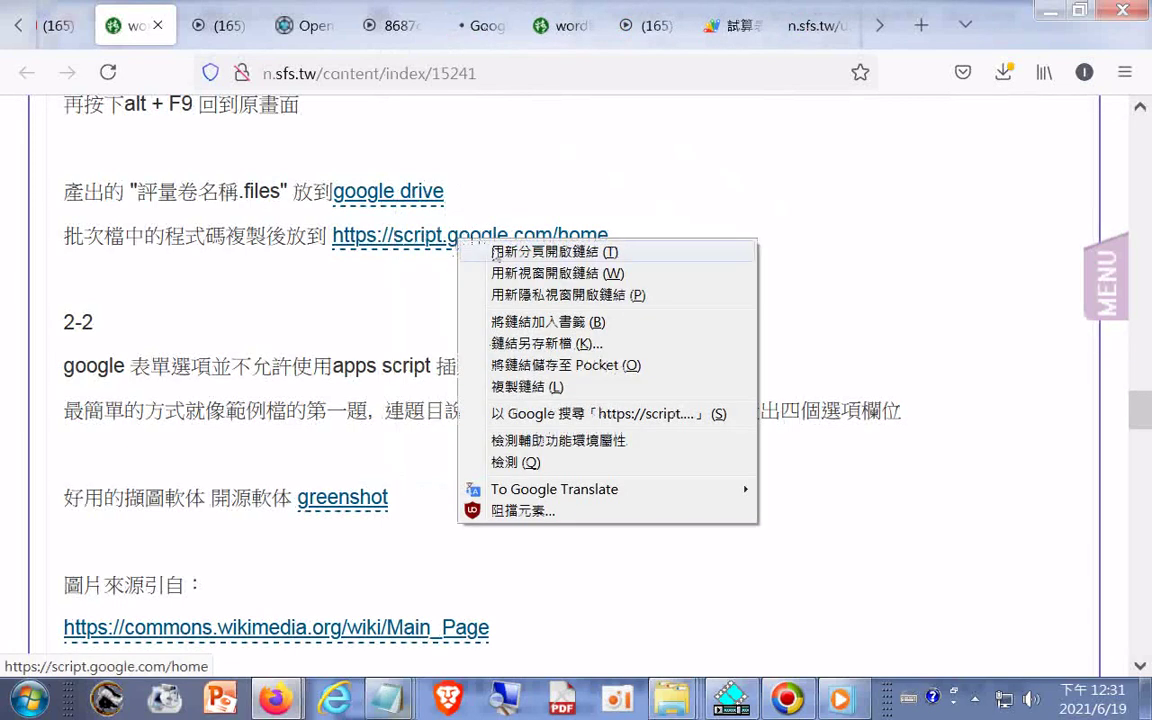
left_click(460, 250)
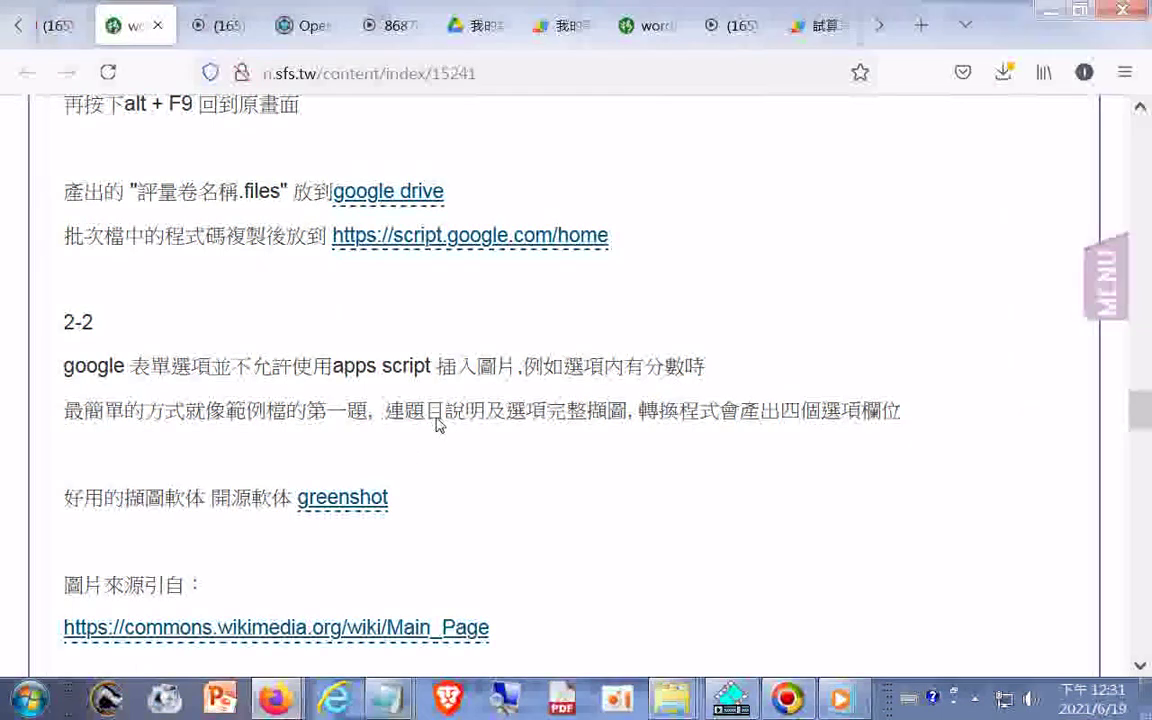
Highlight the sentences about inserting images with apps script and recommending screenshot software
left_click_drag(65, 375, 492, 387)
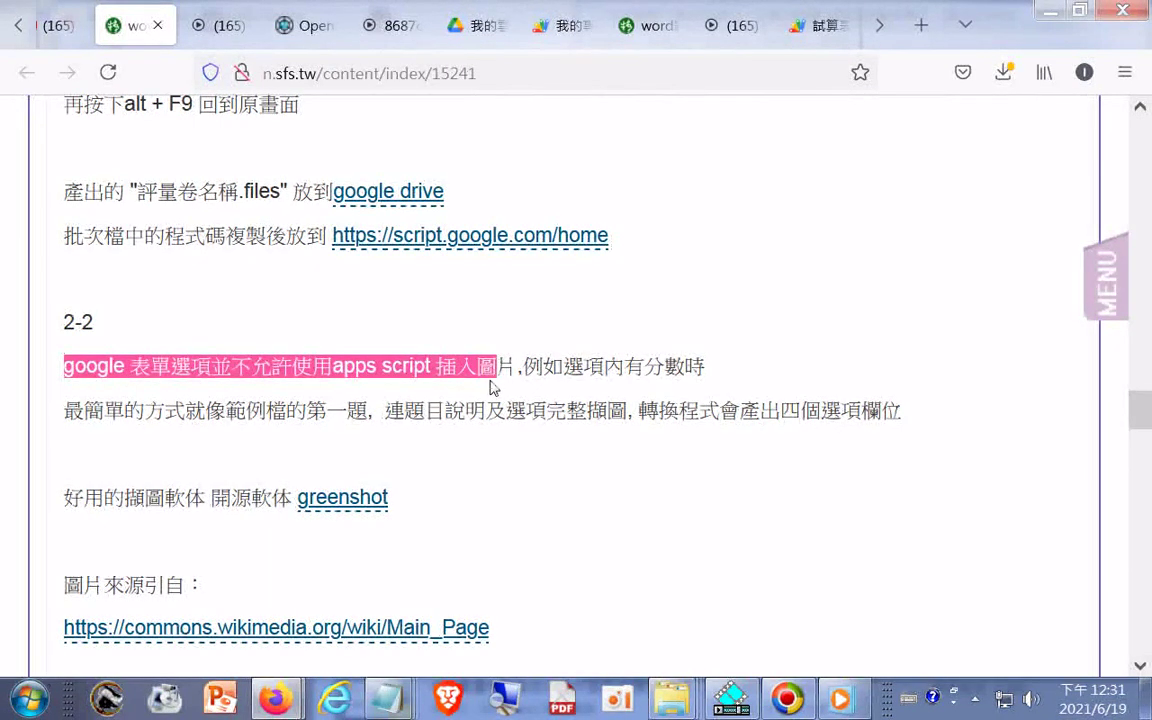
left_click_drag(385, 410, 622, 420)
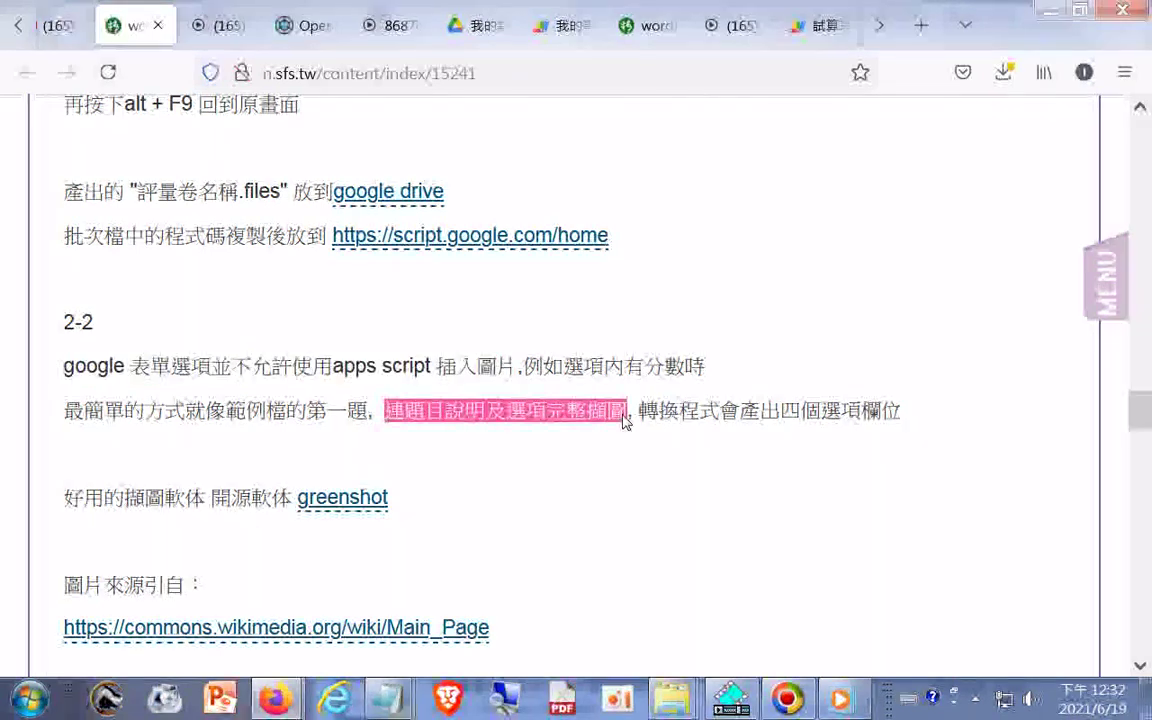
left_click(563, 448)
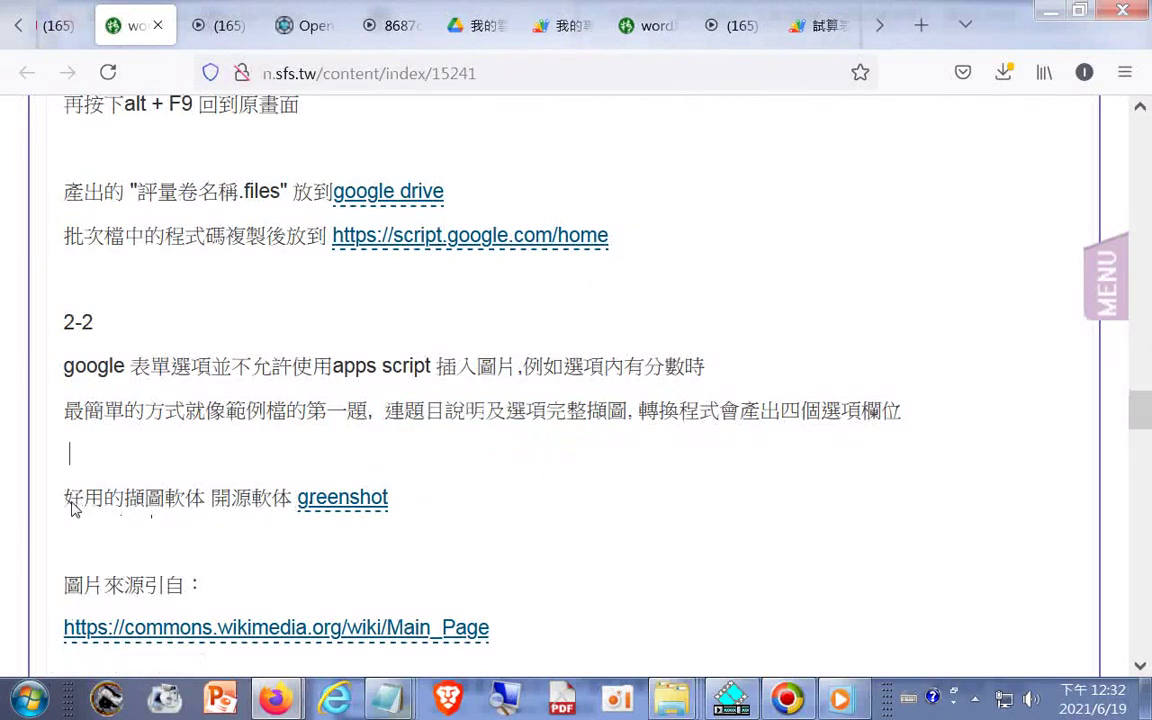
mouse_move(64, 499)
left_mouse_down()
mouse_move(212, 517)
mouse_move(383, 500)
mouse_move(64, 505)
left_mouse_up()
Open the greenshot link and the wikimedia link in new tabs
right_click(342, 505)
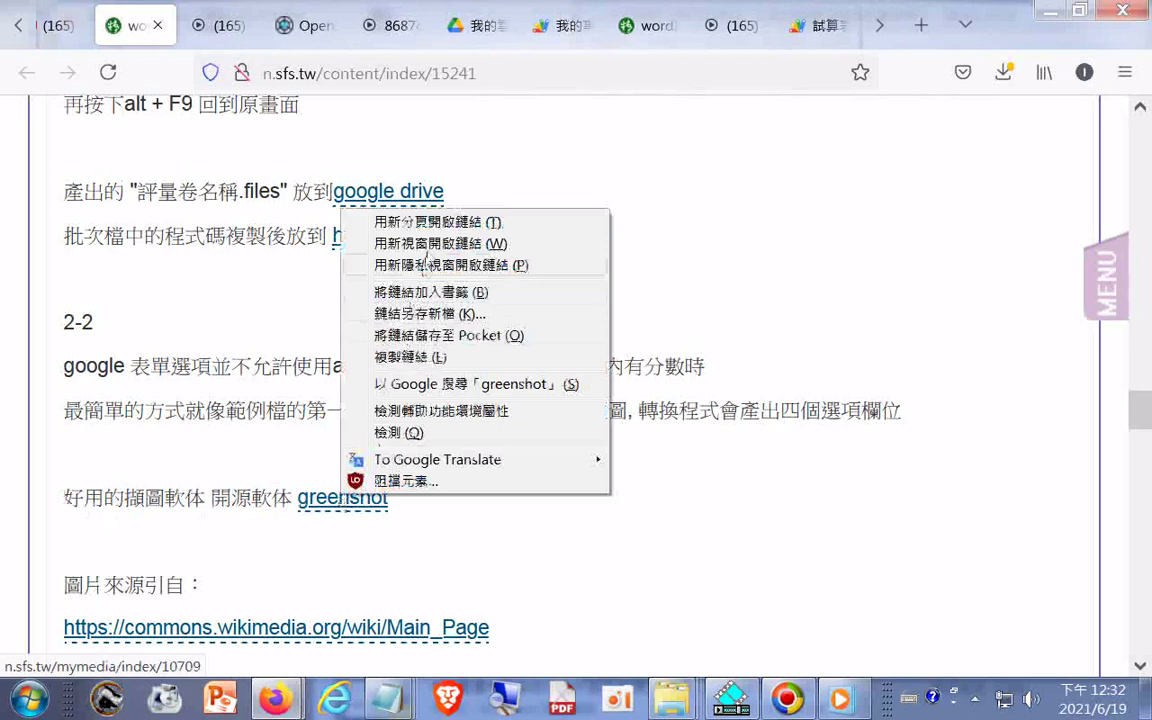
left_click(395, 200)
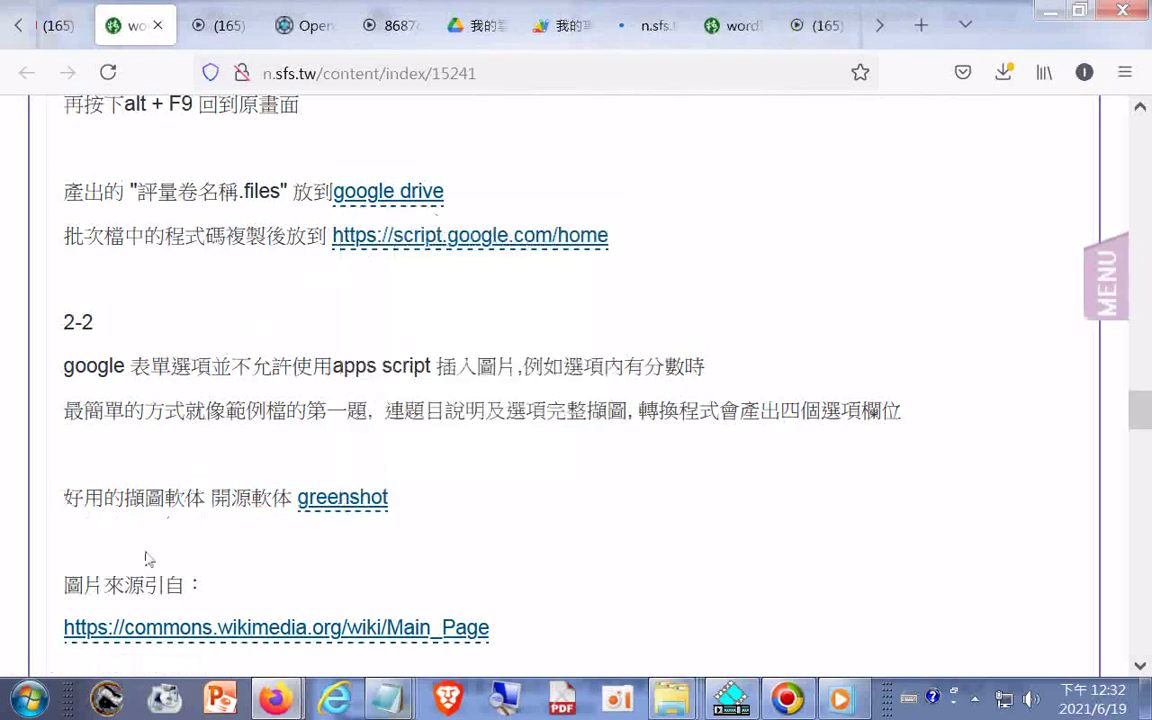
right_click(240, 630)
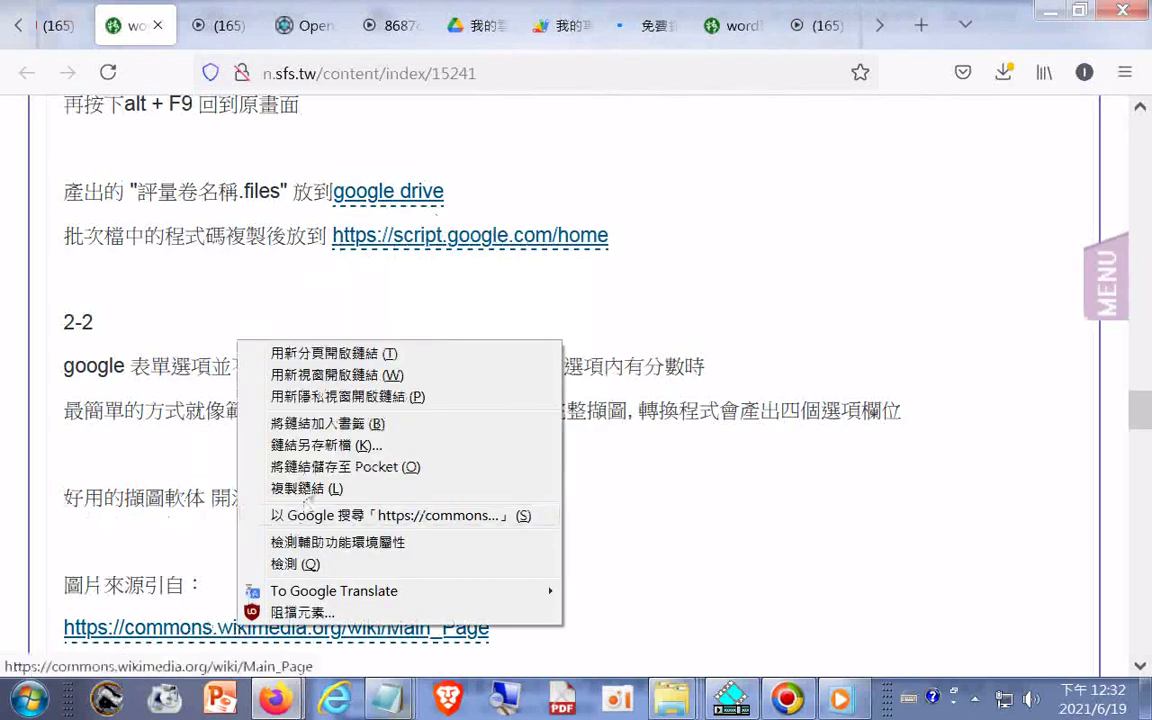
left_click(300, 347)
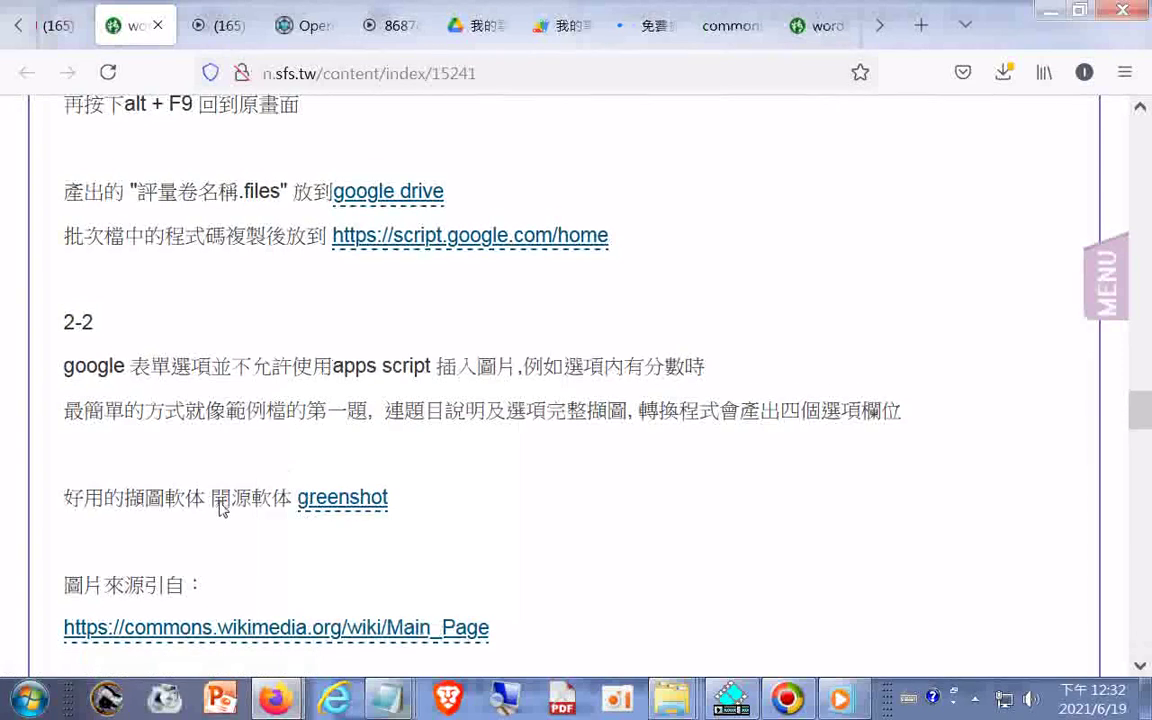
scroll(220, 507, "down", 5)
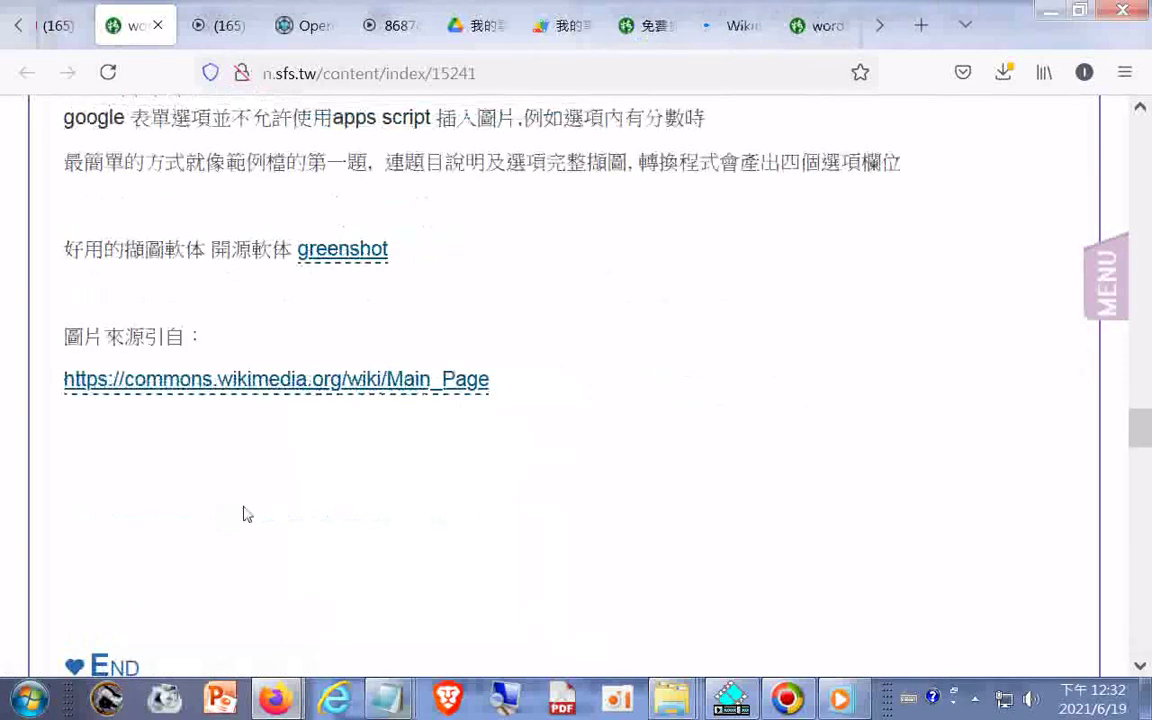
scroll(300, 497, "up", 3)
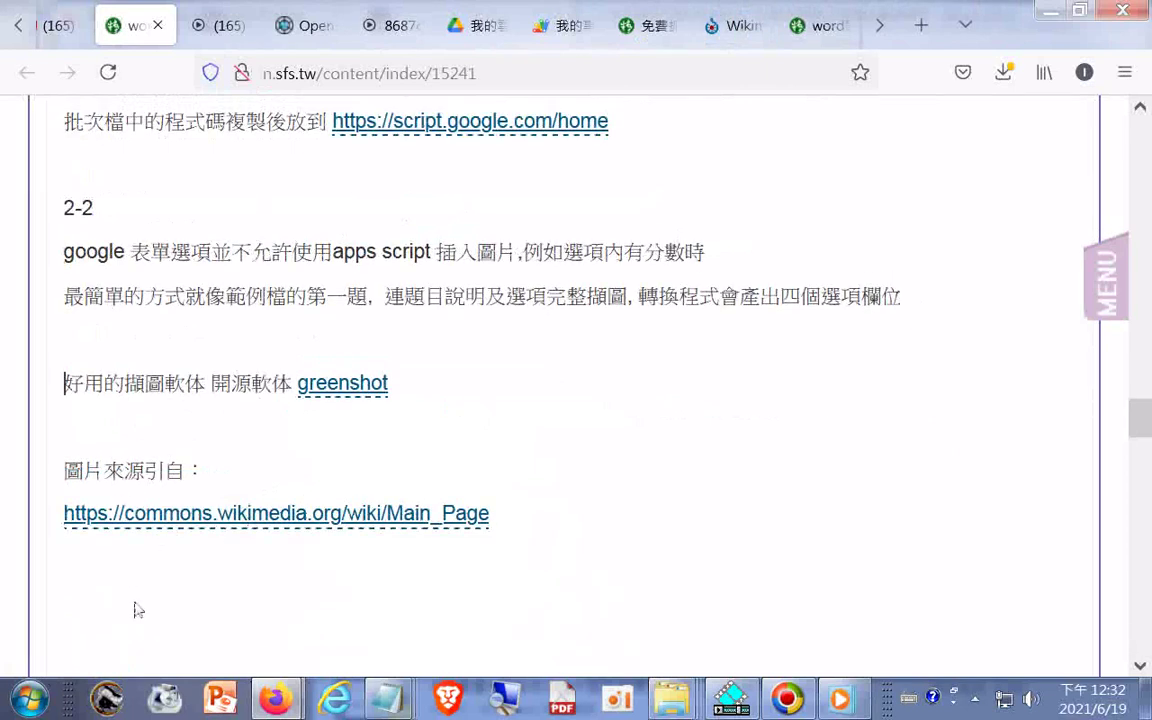
scroll(136, 609, "up", 3)
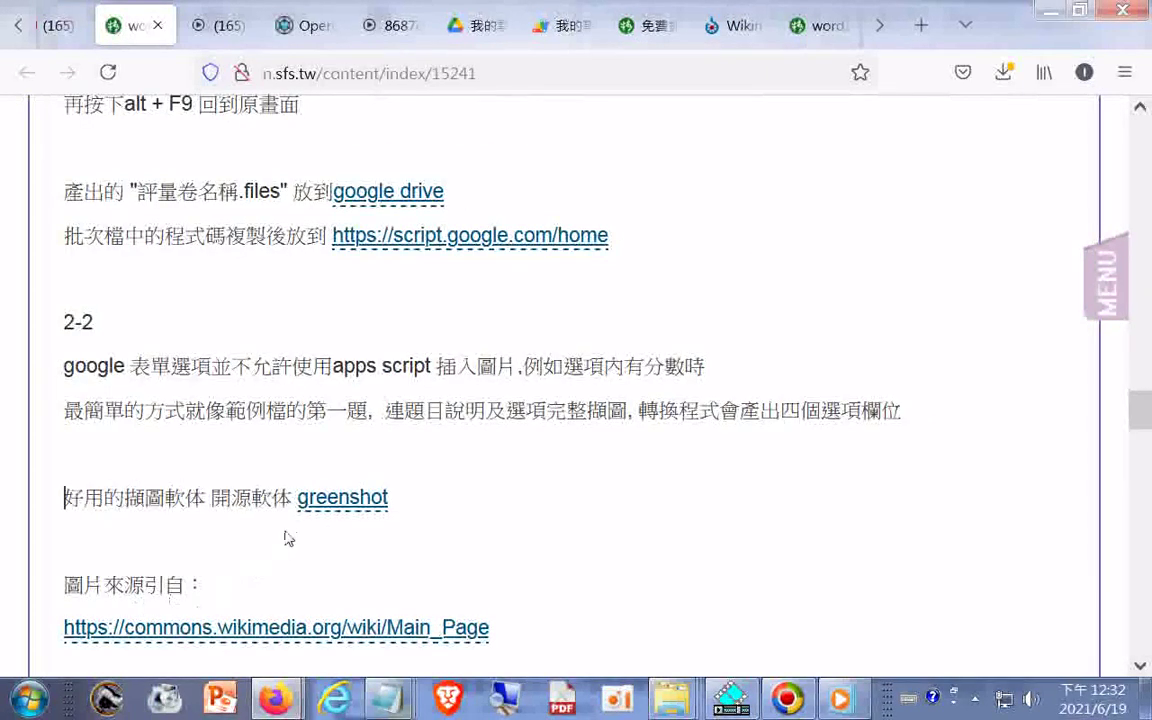
Download a visible-area screenshot of section 2-2 and bring the page-text Notepad file forward
right_click(3, 583)
left_click(60, 505)
left_click(1059, 148)
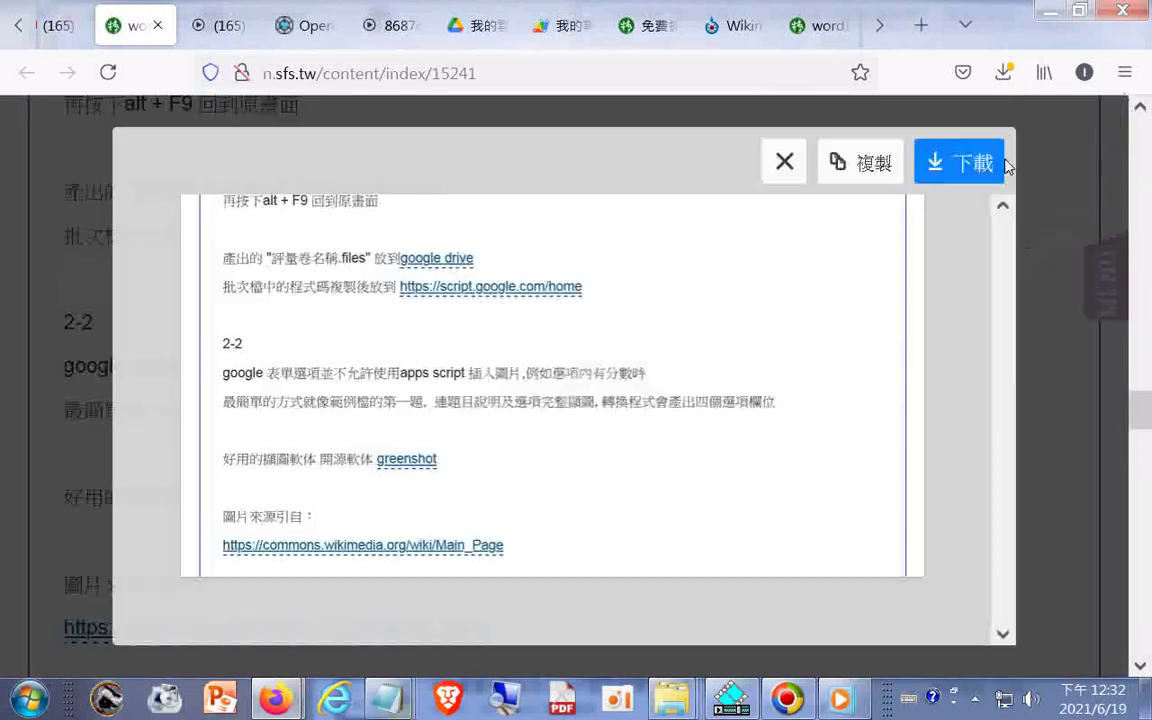
left_click(878, 155)
scroll(884, 258, "down", 5)
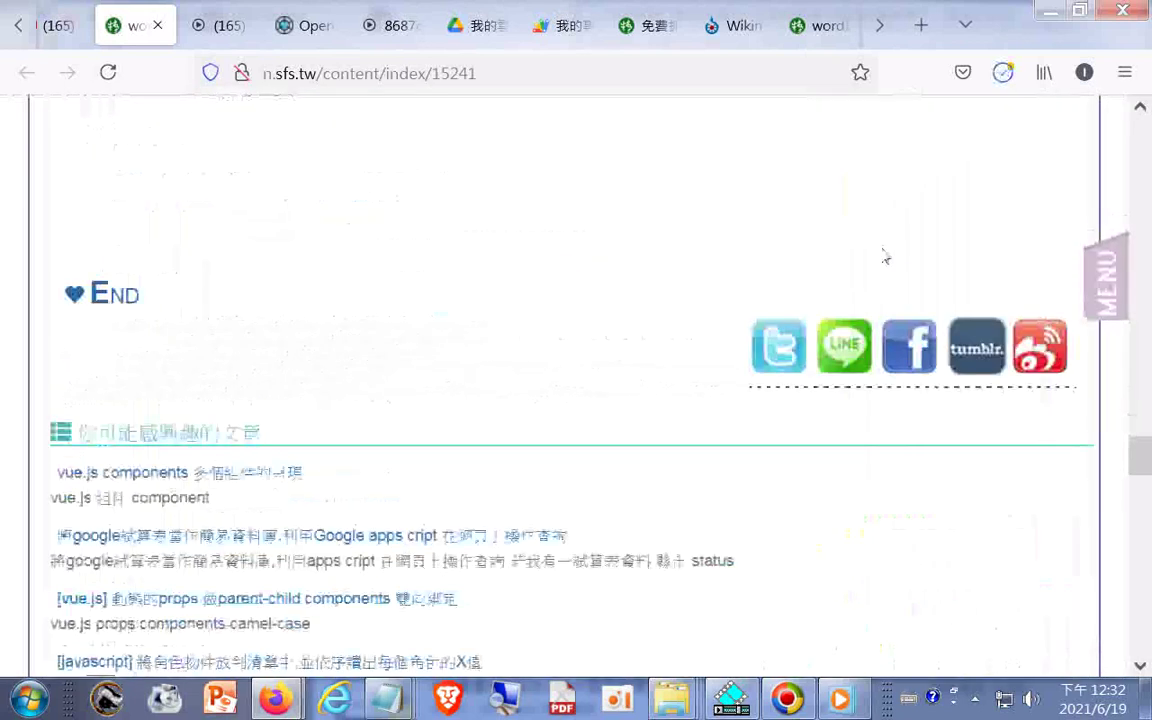
scroll(870, 290, "down", 5)
scroll(840, 328, "down", 5)
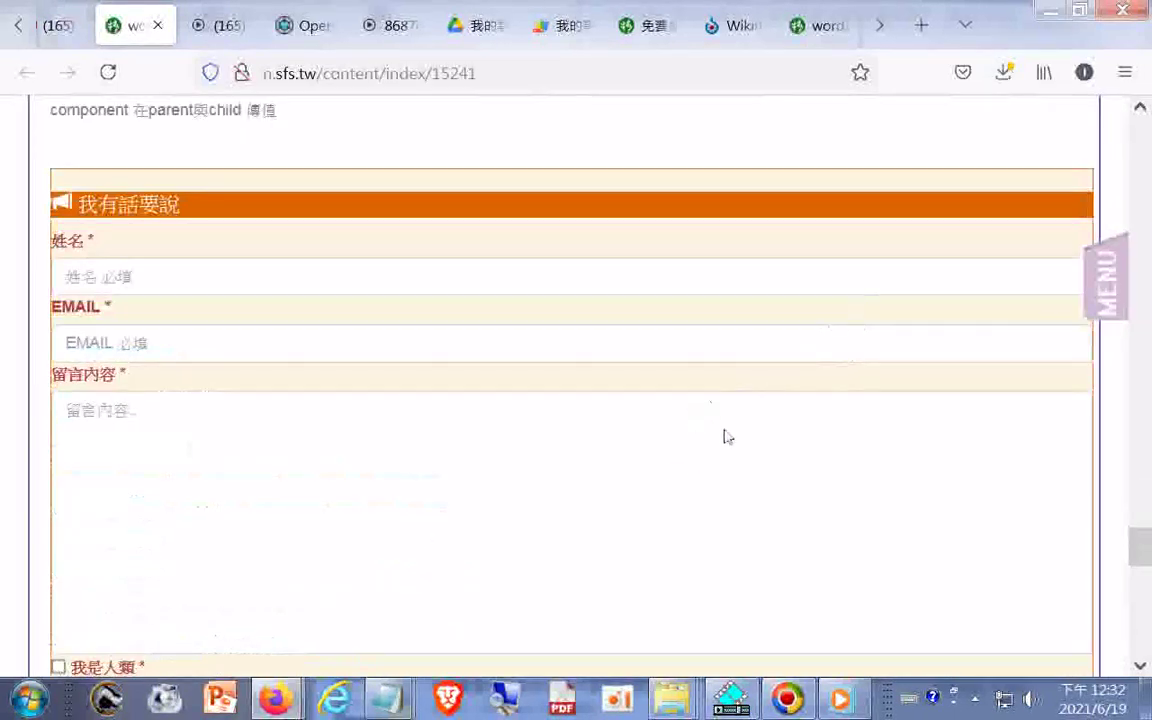
left_click(387, 705)
left_click(405, 632)
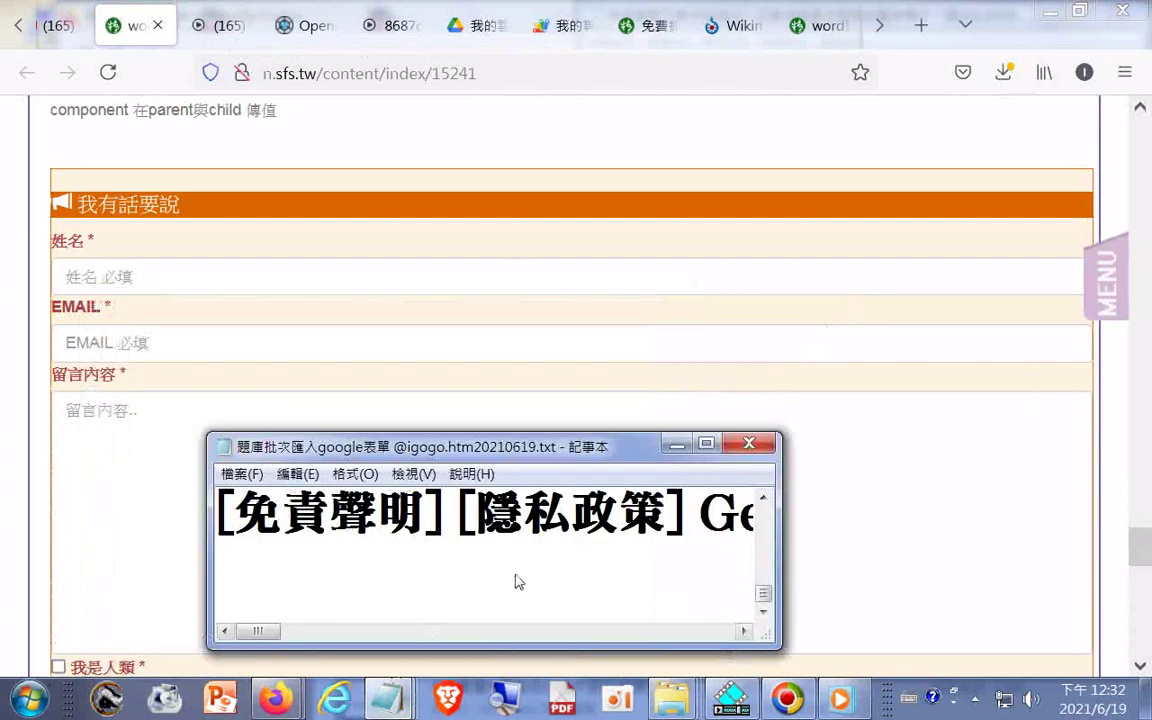
Cut the suggested page file name from Firefox's Save Page dialog, then cancel it
right_click(500, 236)
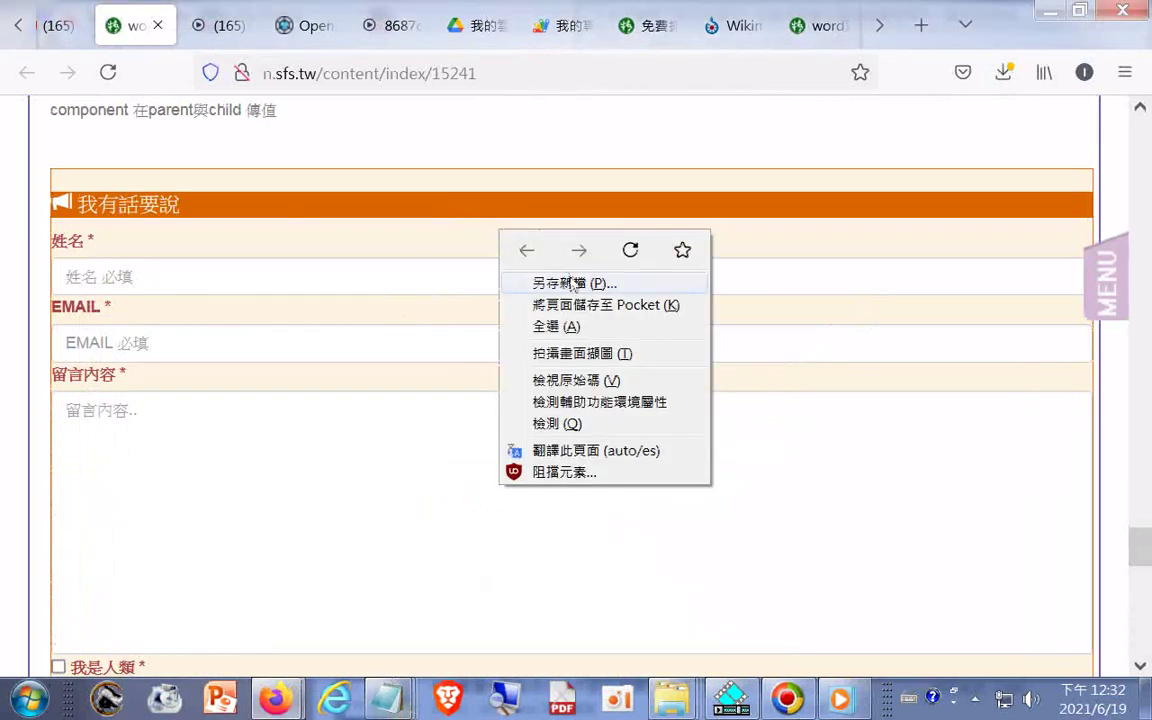
left_click(560, 284)
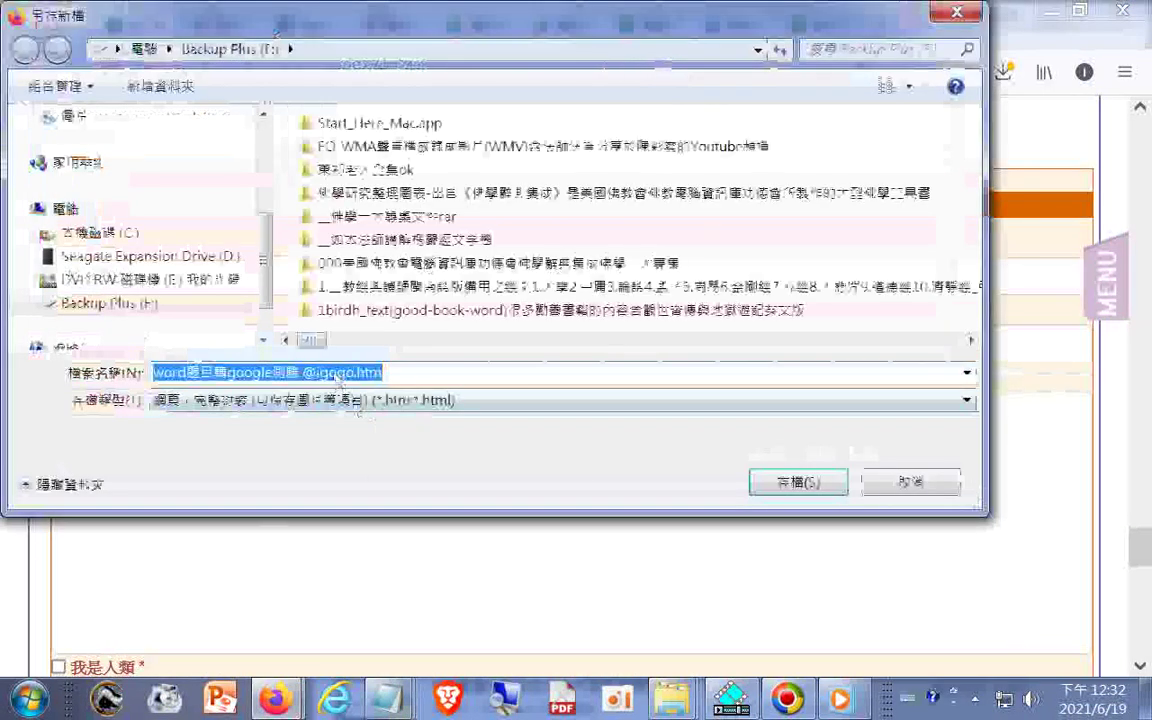
right_click(335, 373)
left_click(388, 412)
left_click(908, 482)
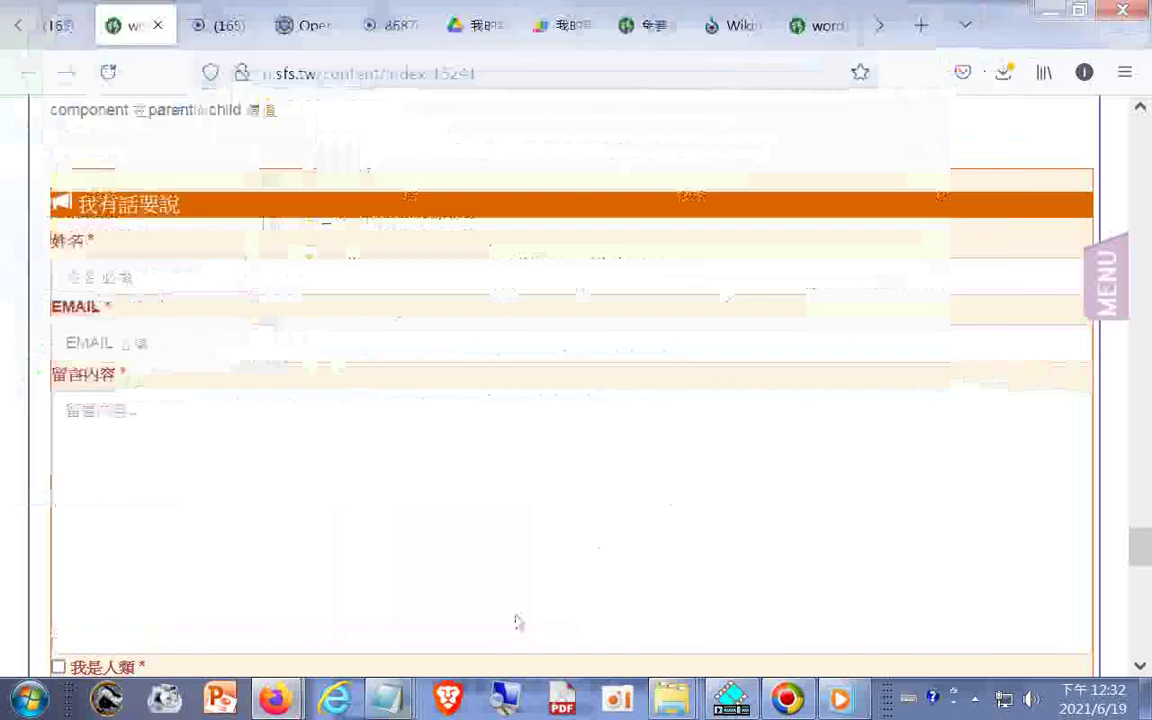
In Notepad's Save As, paste the page name before .txt and add the date and '+'
left_click(395, 702)
left_click(395, 632)
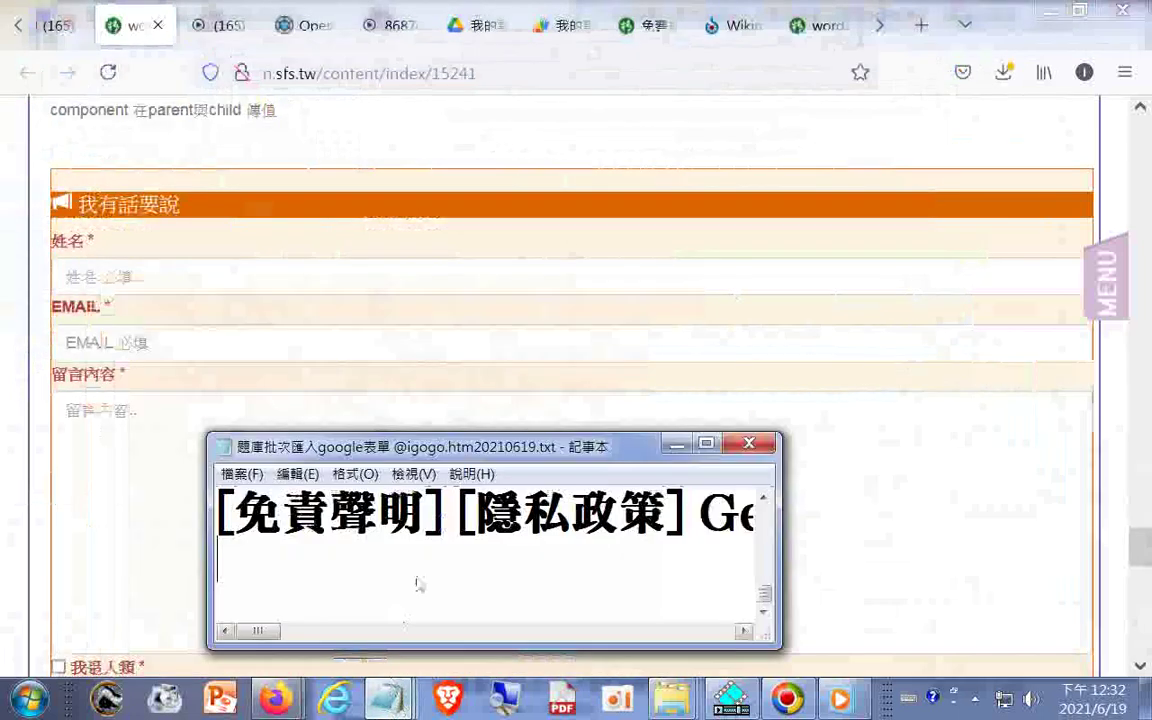
left_click(256, 476)
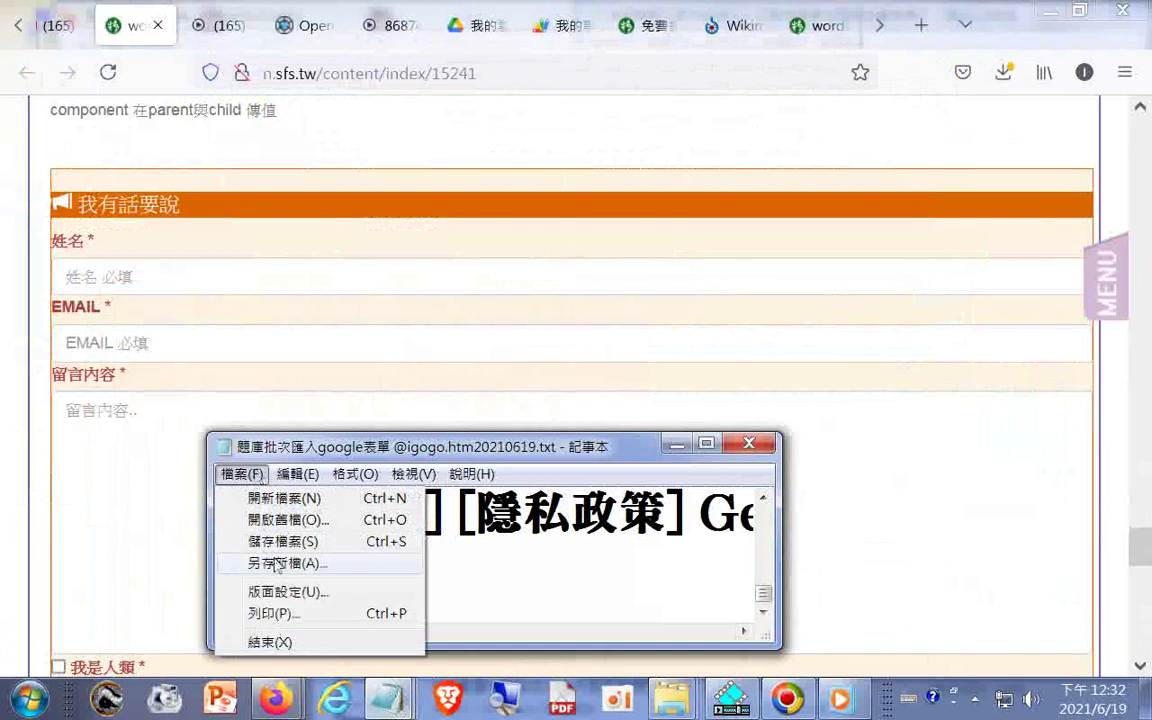
left_click(285, 558)
left_click(650, 531)
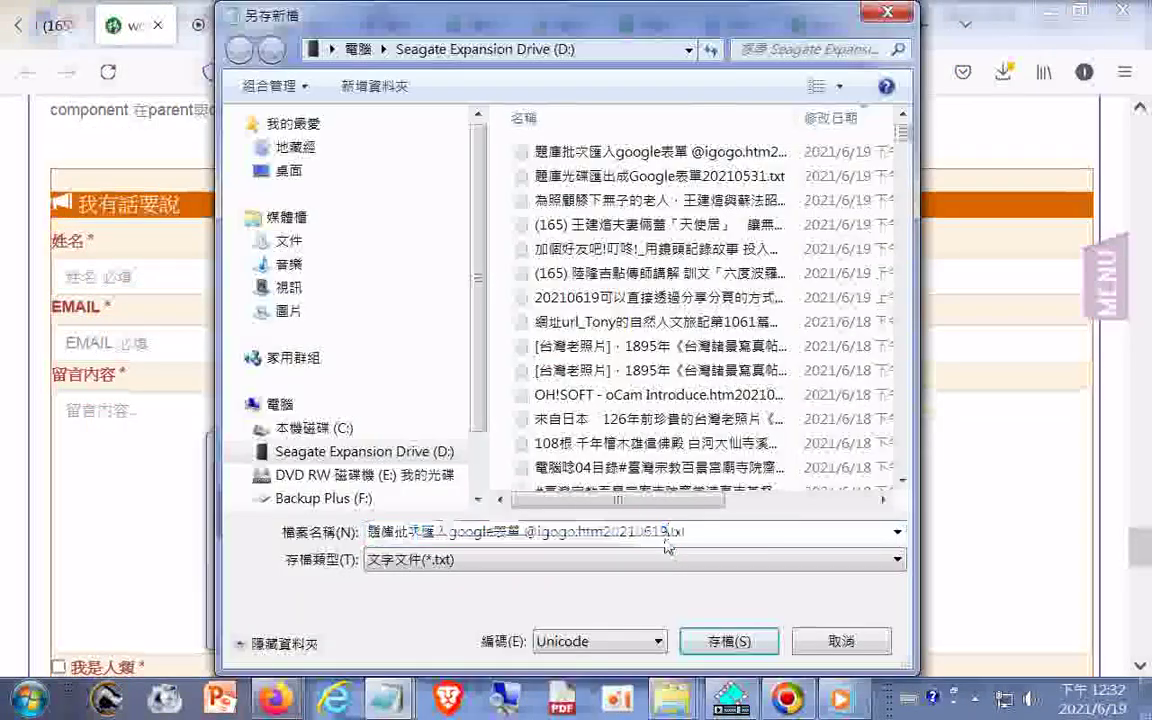
right_click(650, 531)
left_click(706, 356)
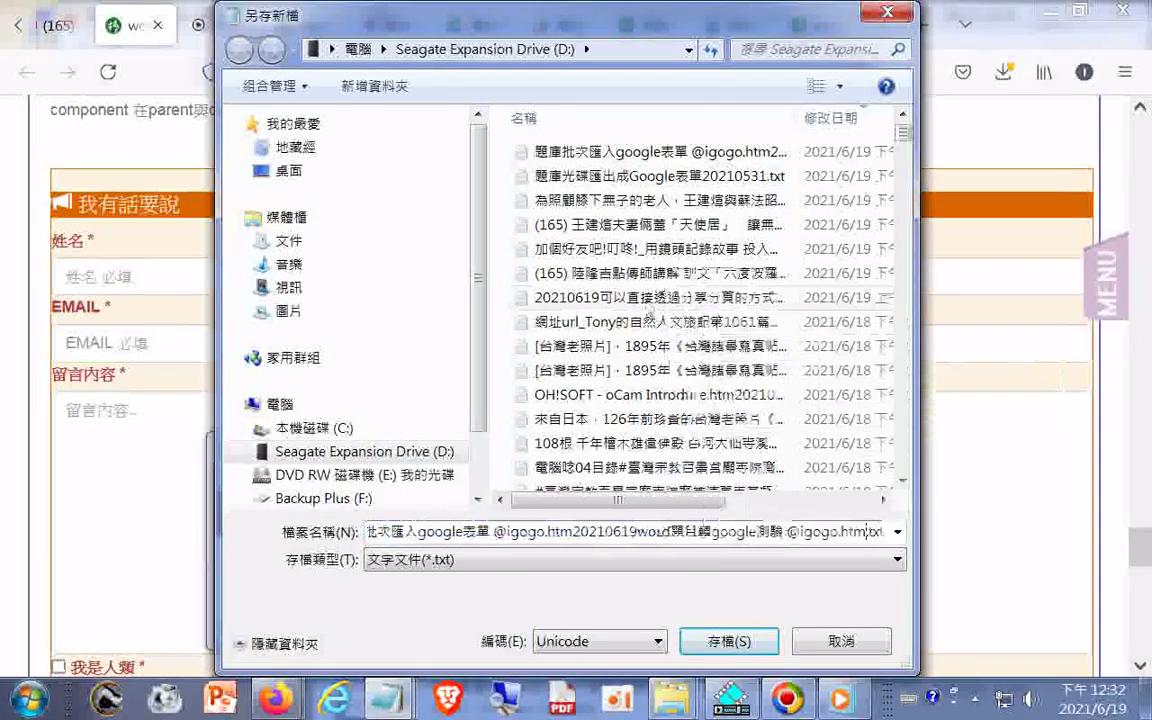
type("20210619")
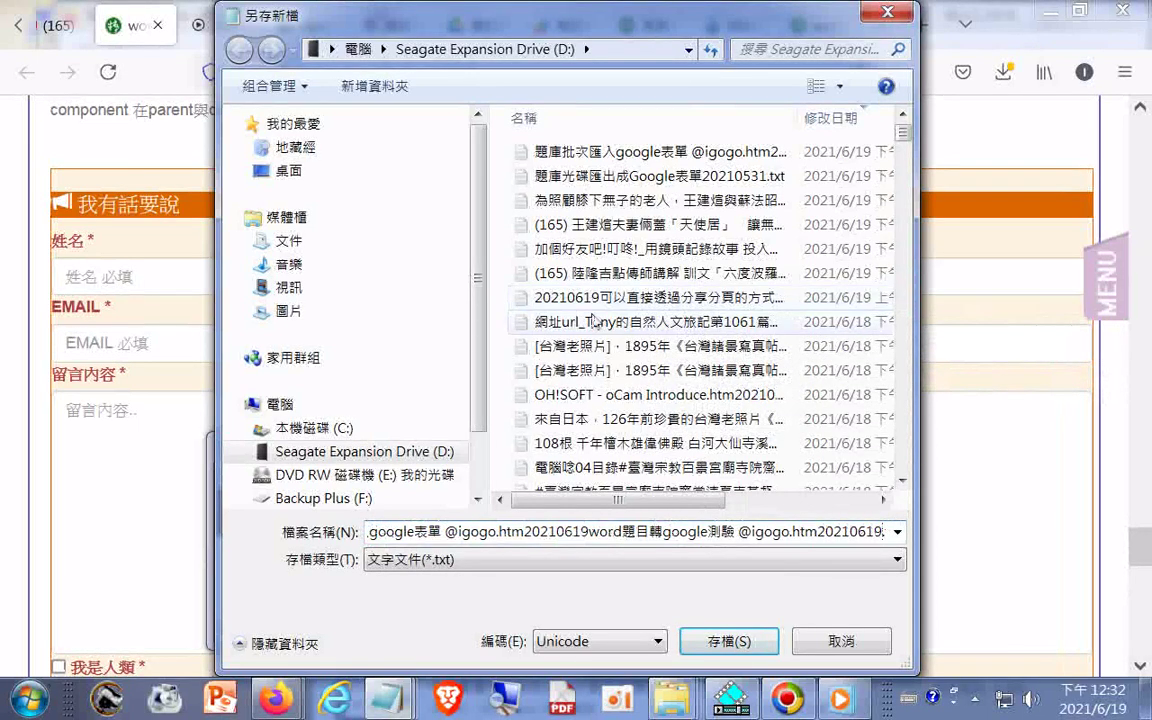
left_click(589, 536)
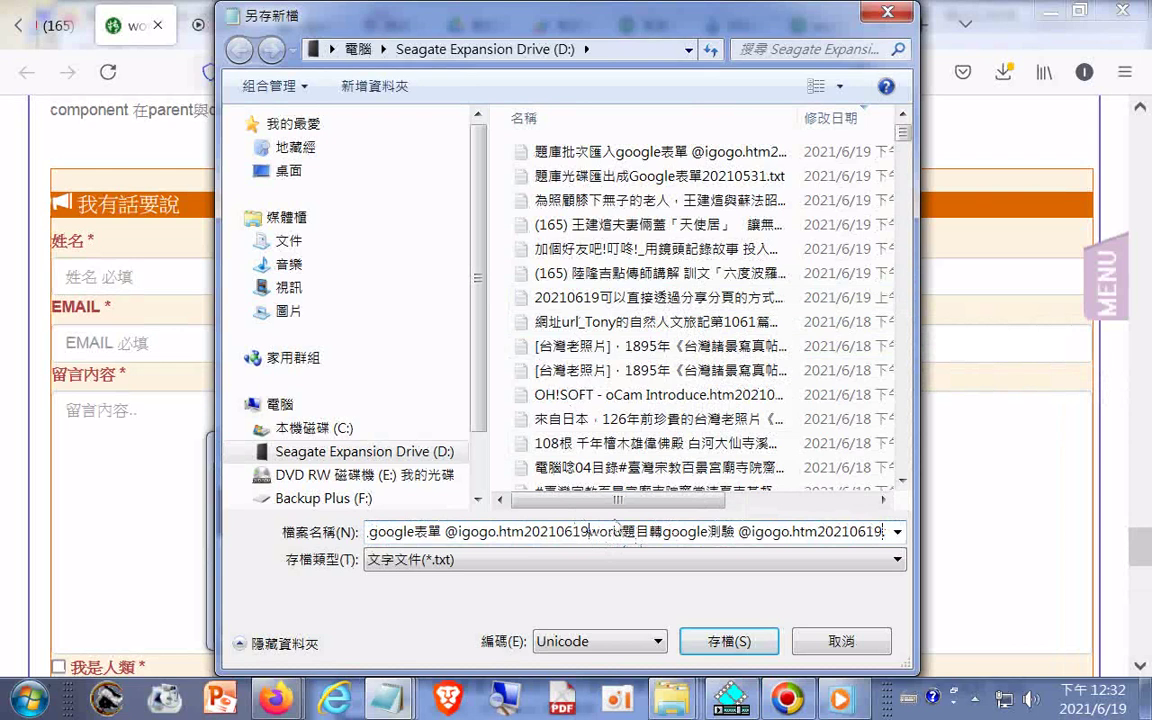
type("+")
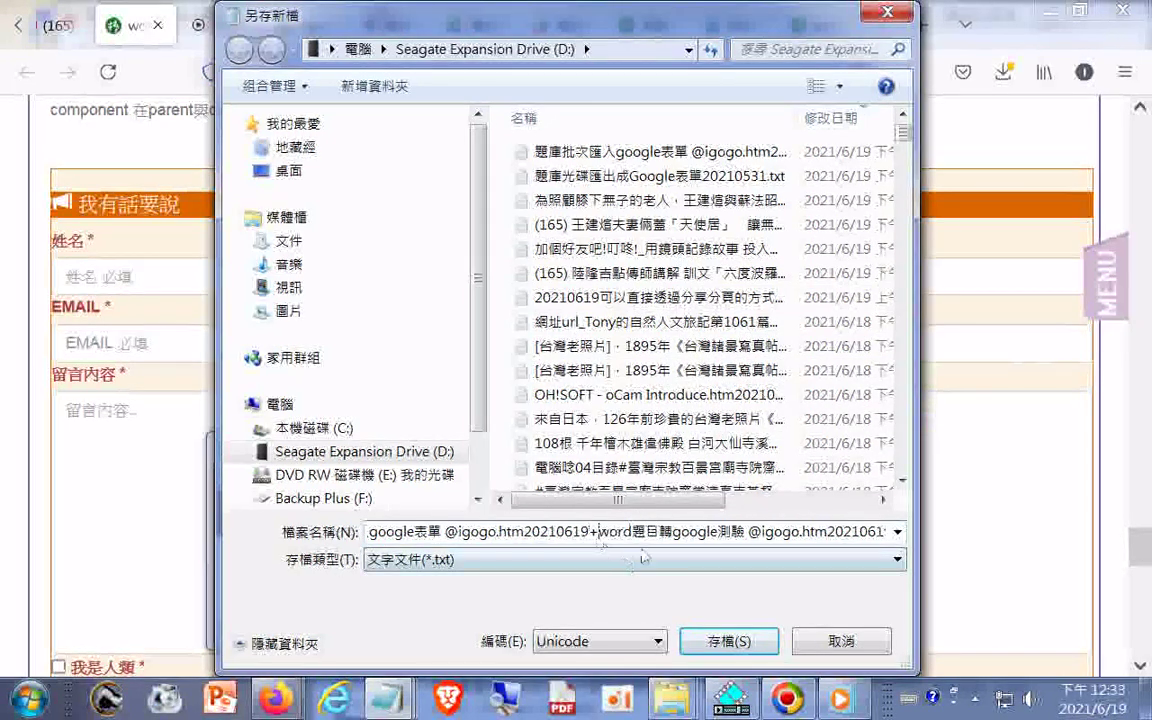
left_click_drag(685, 532, 888, 532)
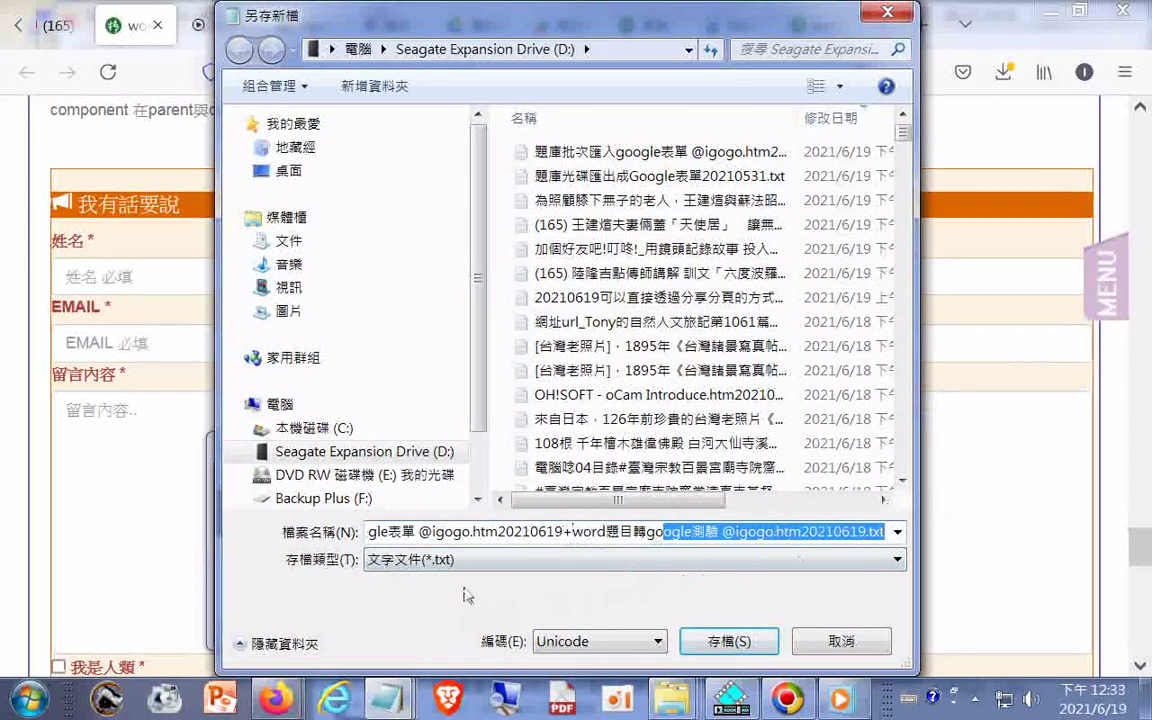
Save the file with All Files type and Unicode encoding, confirming the save
left_click(440, 560)
left_click(460, 597)
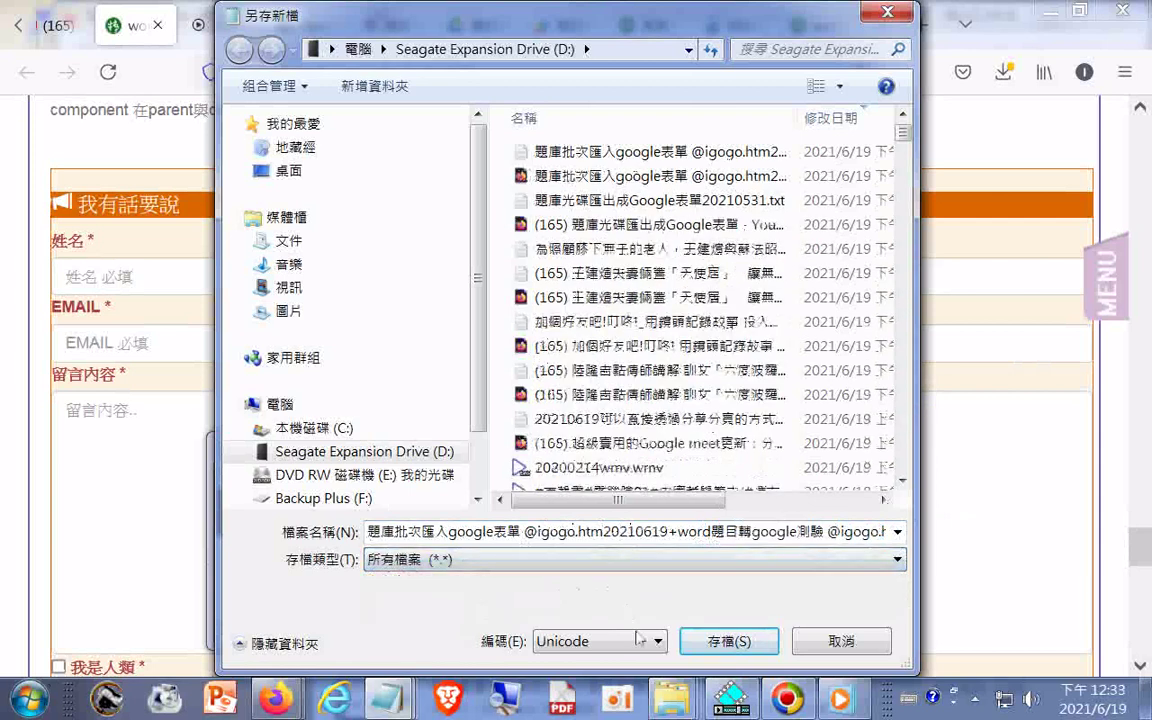
left_click(600, 641)
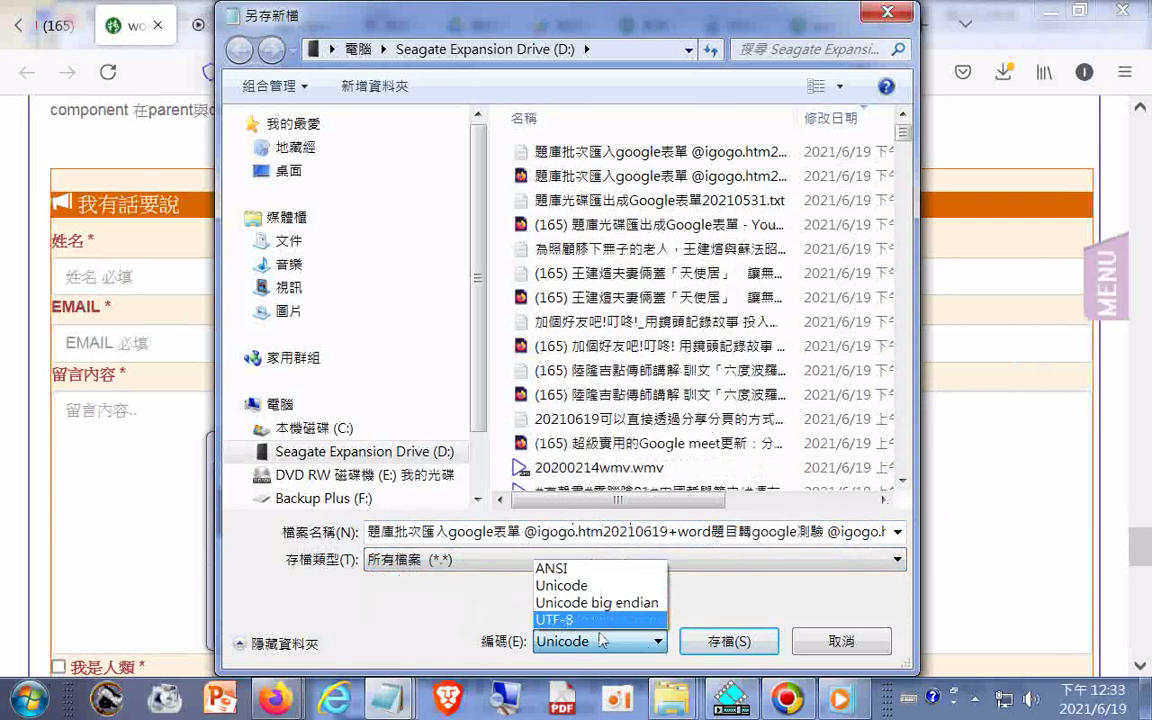
left_click(586, 588)
left_click(729, 641)
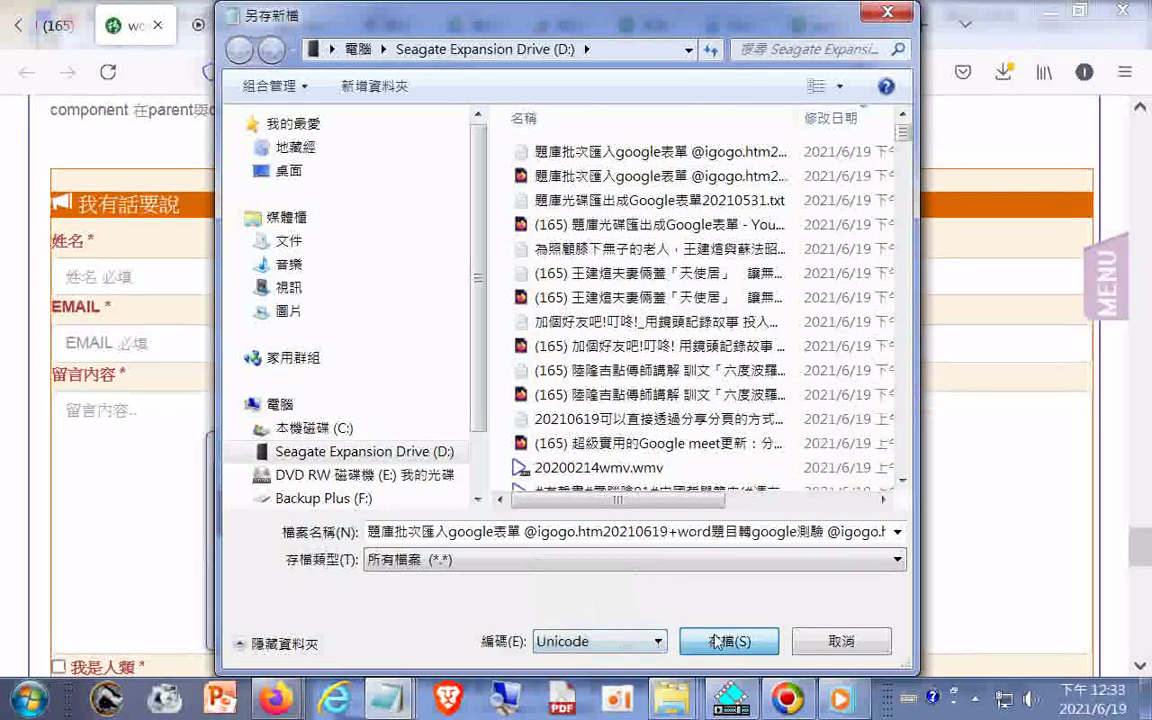
left_click(585, 377)
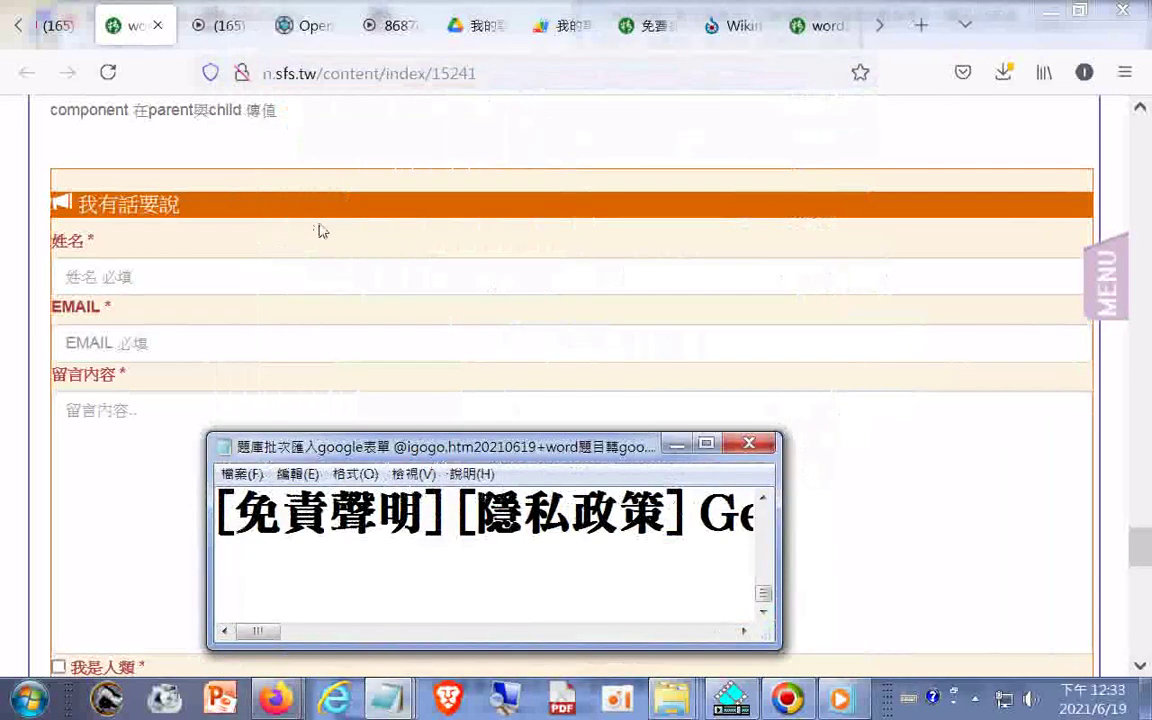
Close the article tab, like the YouTube video, and save its page as HTML
left_click(158, 27)
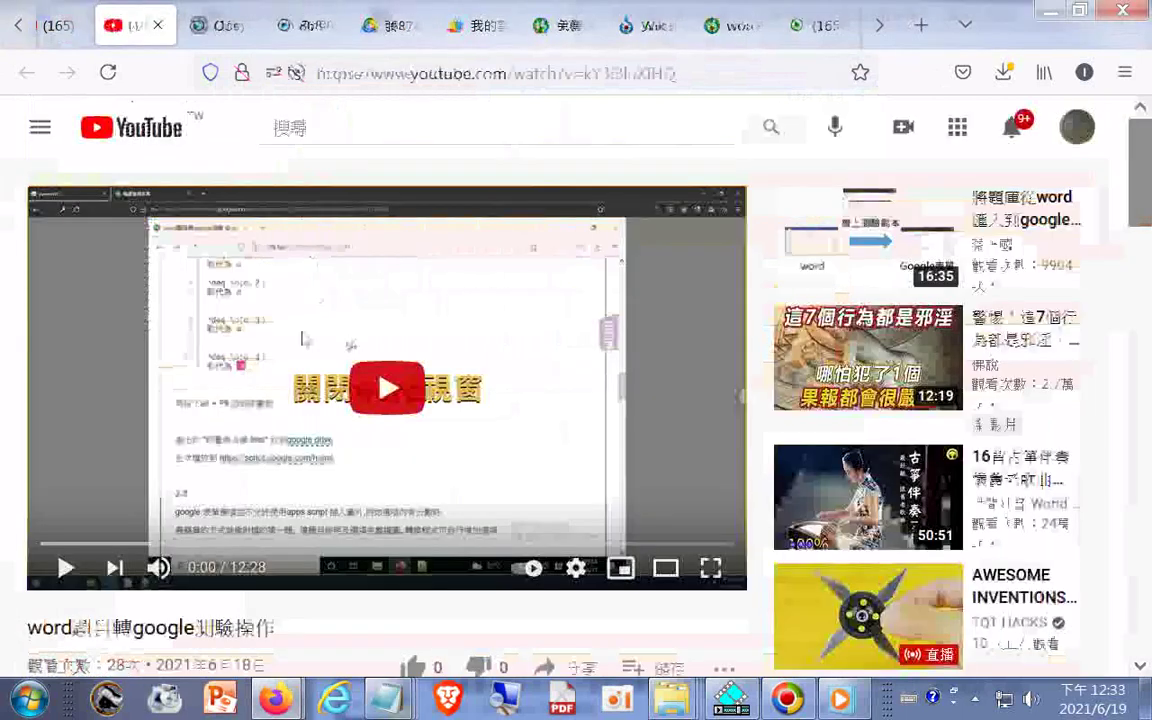
left_click(412, 668)
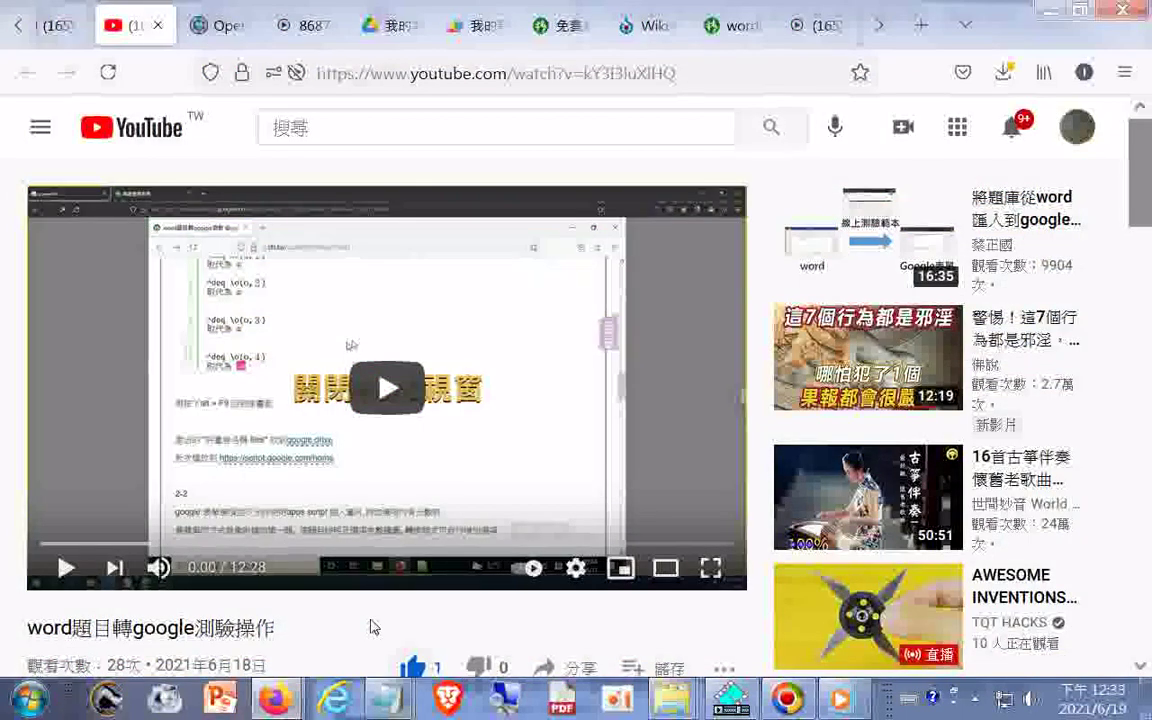
right_click(330, 362)
key("Escape")
key("ctrl+s")
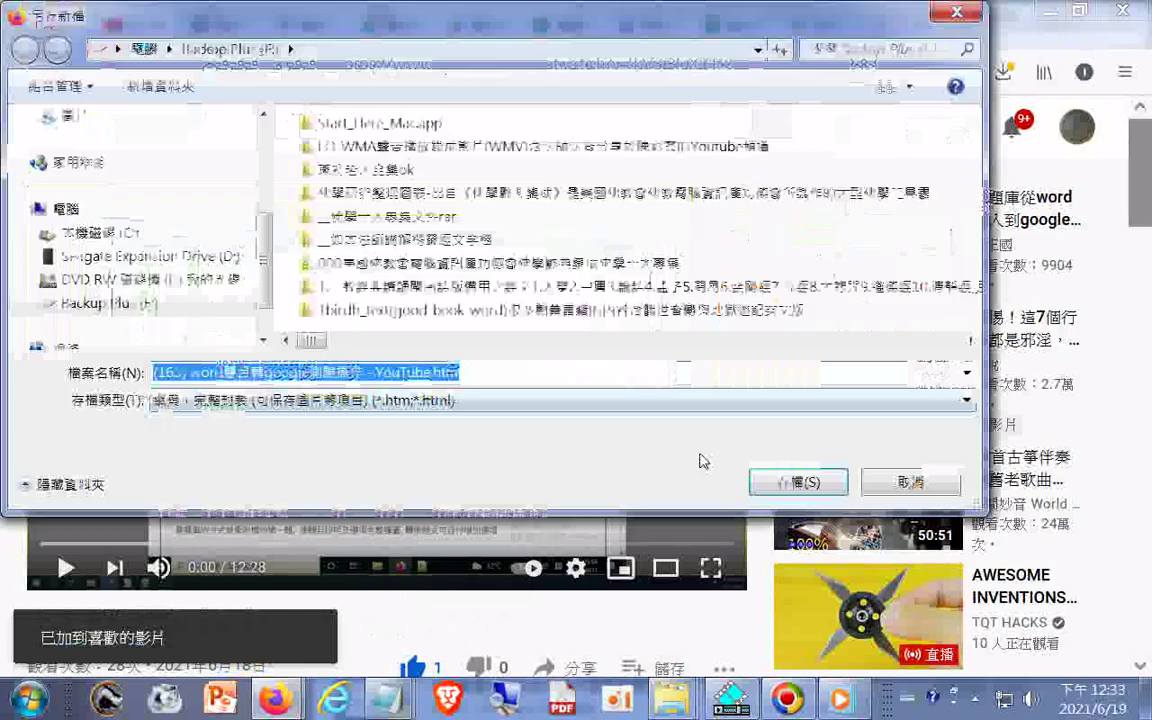
key("Return")
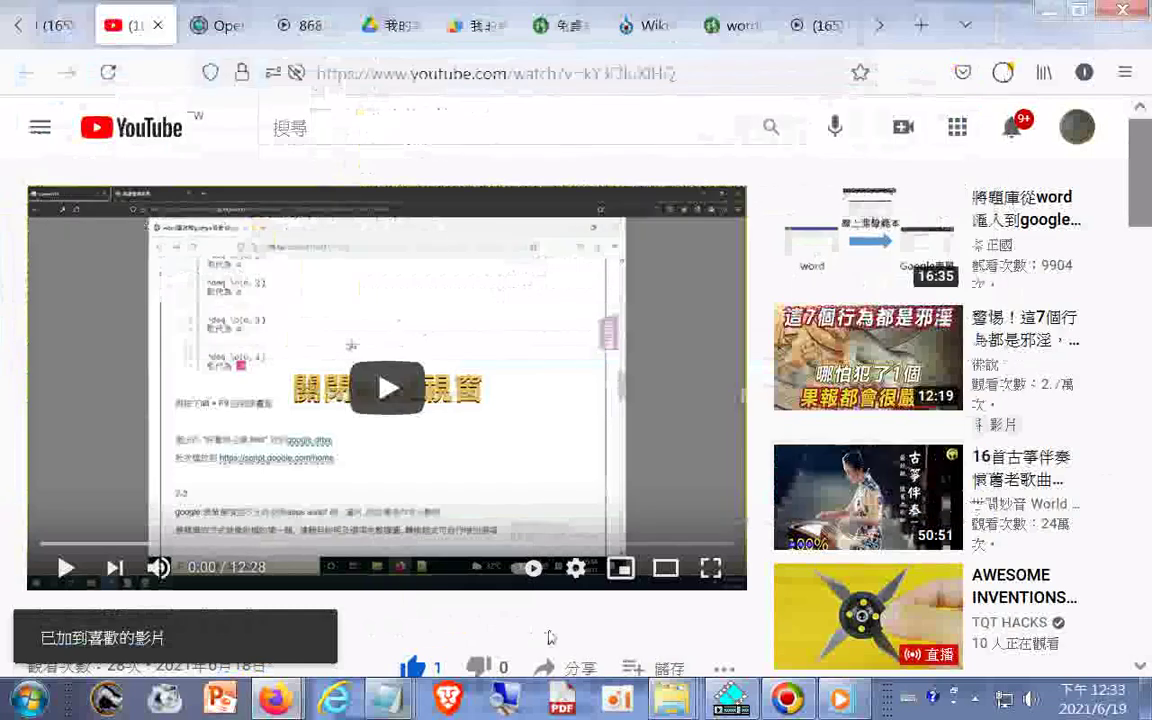
Download a visible-area screenshot of the video page and subscribe to the channel
right_click(365, 652)
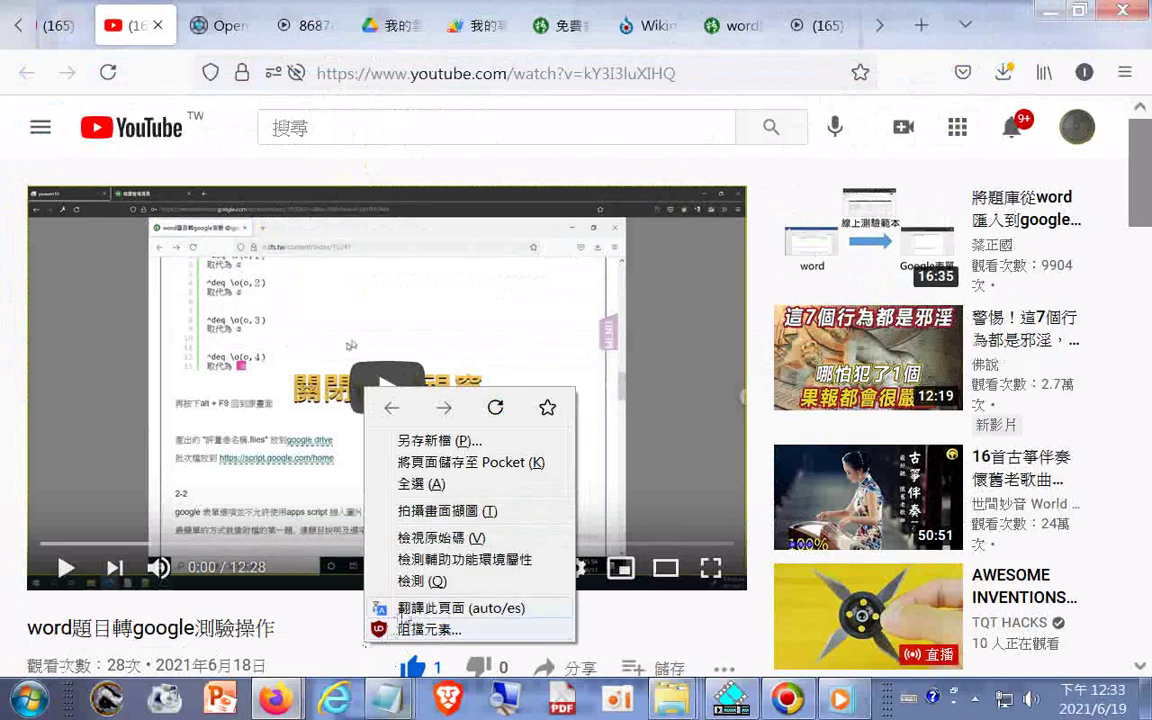
left_click(445, 511)
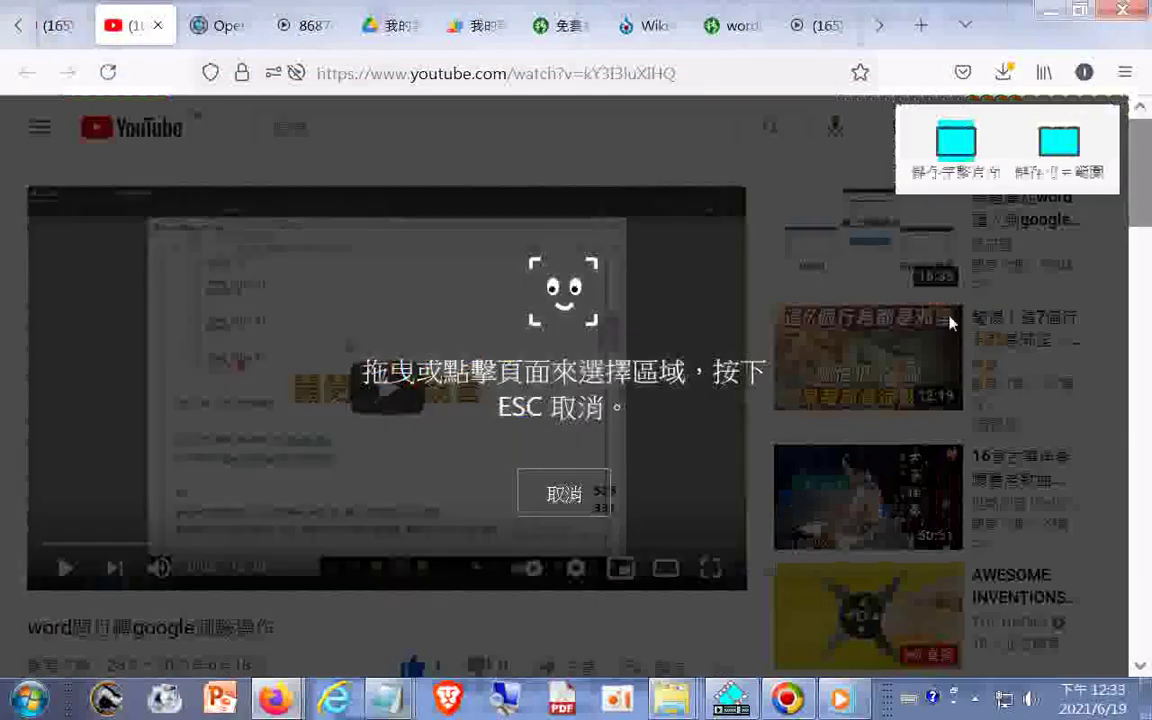
left_click(1059, 150)
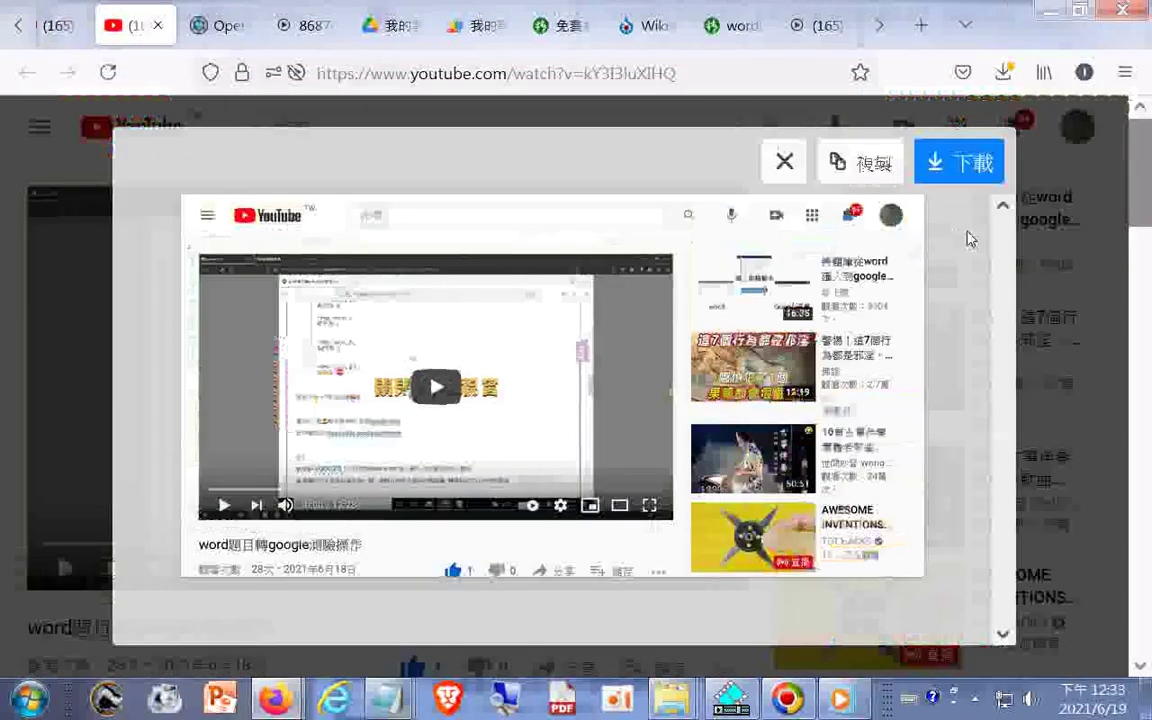
left_click(975, 163)
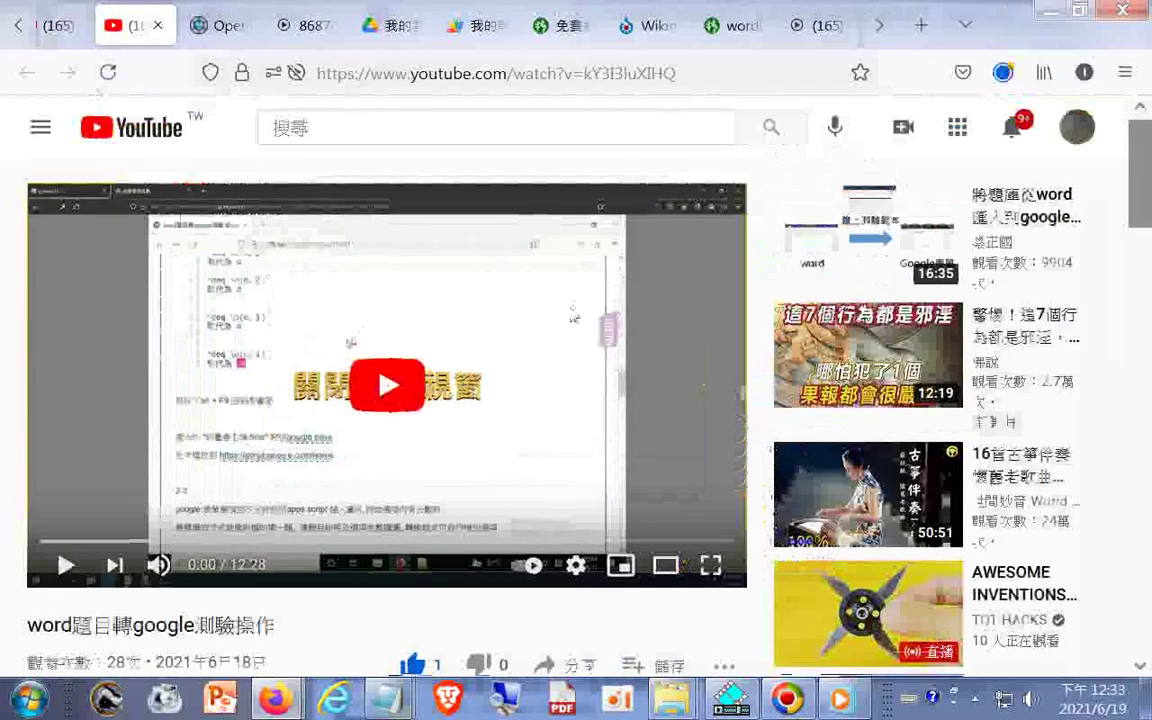
scroll(572, 320, "down", 4)
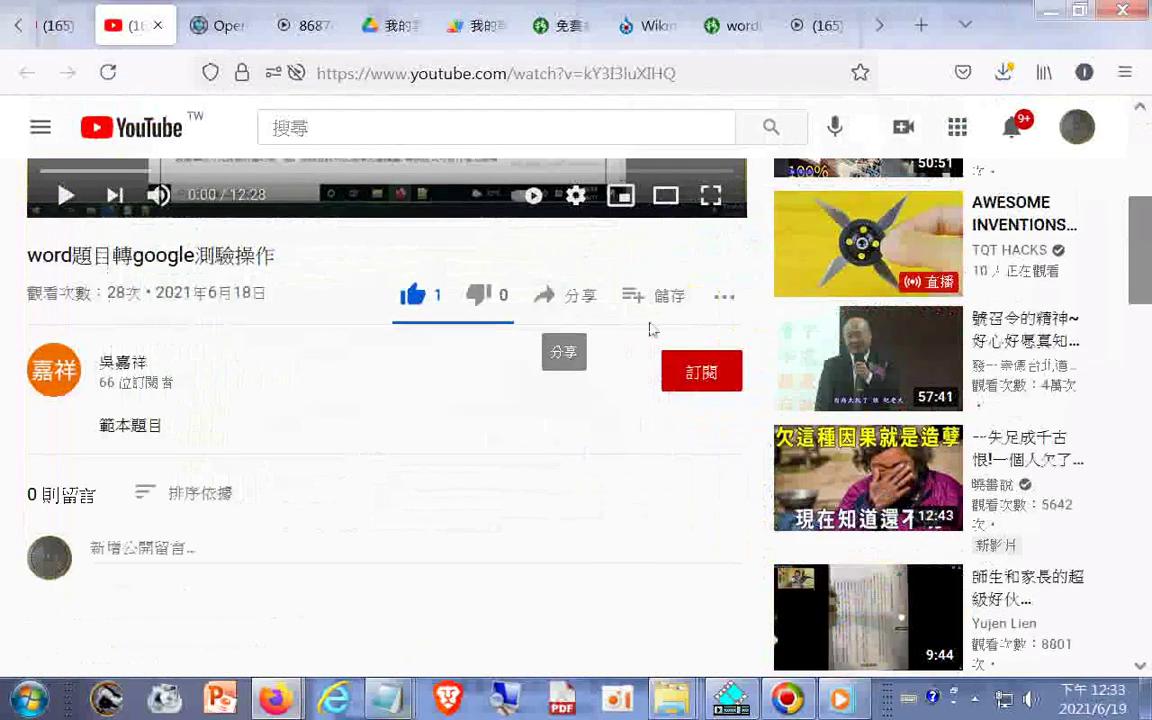
left_click(701, 372)
scroll(509, 417, "up", 4)
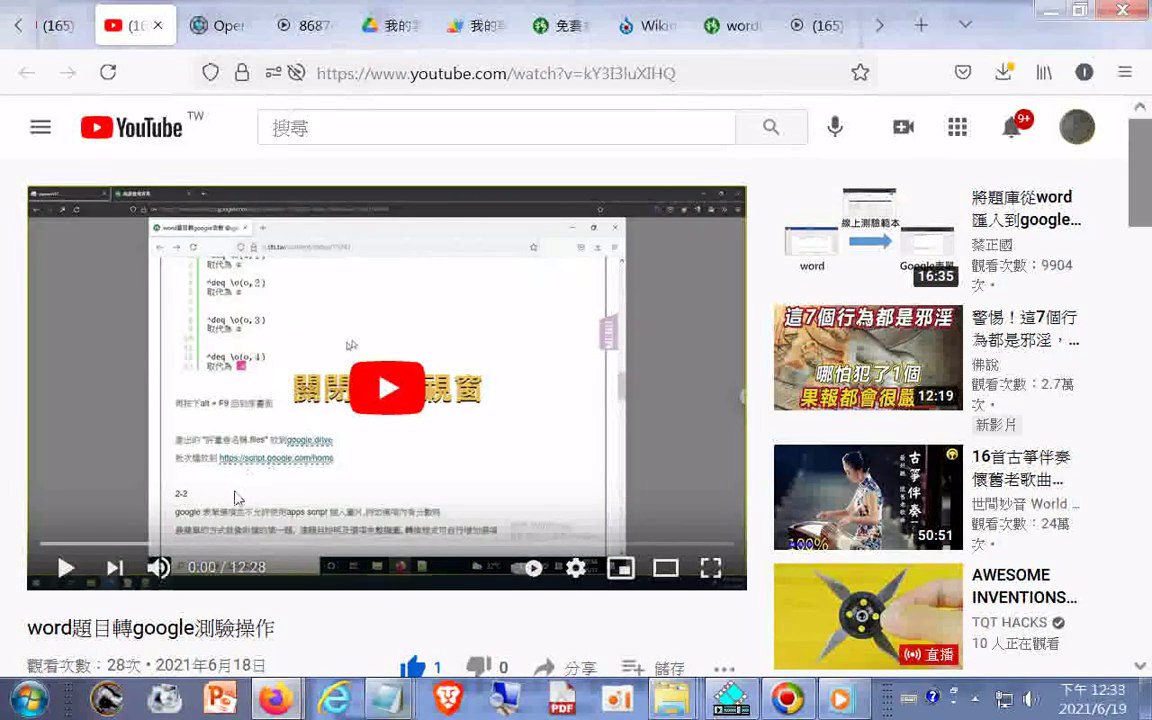
Copy the YouTube video's URL and paste it into a new blank Notepad document
right_click(470, 72)
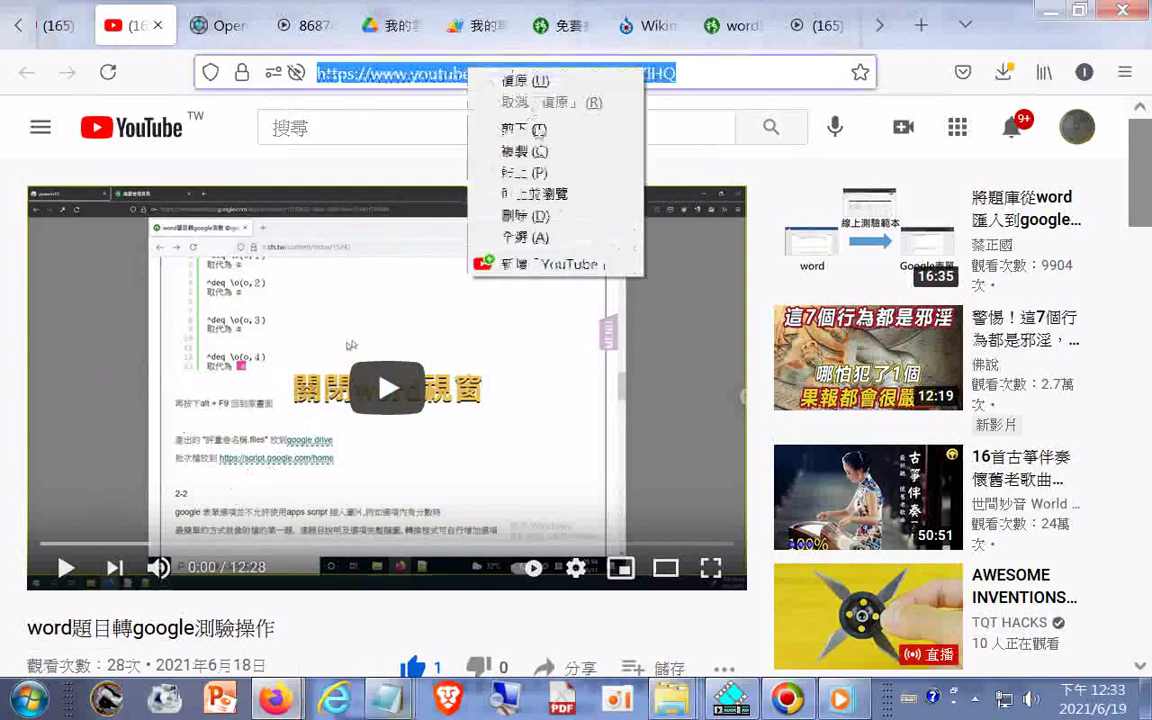
left_click(502, 151)
left_click(29, 700)
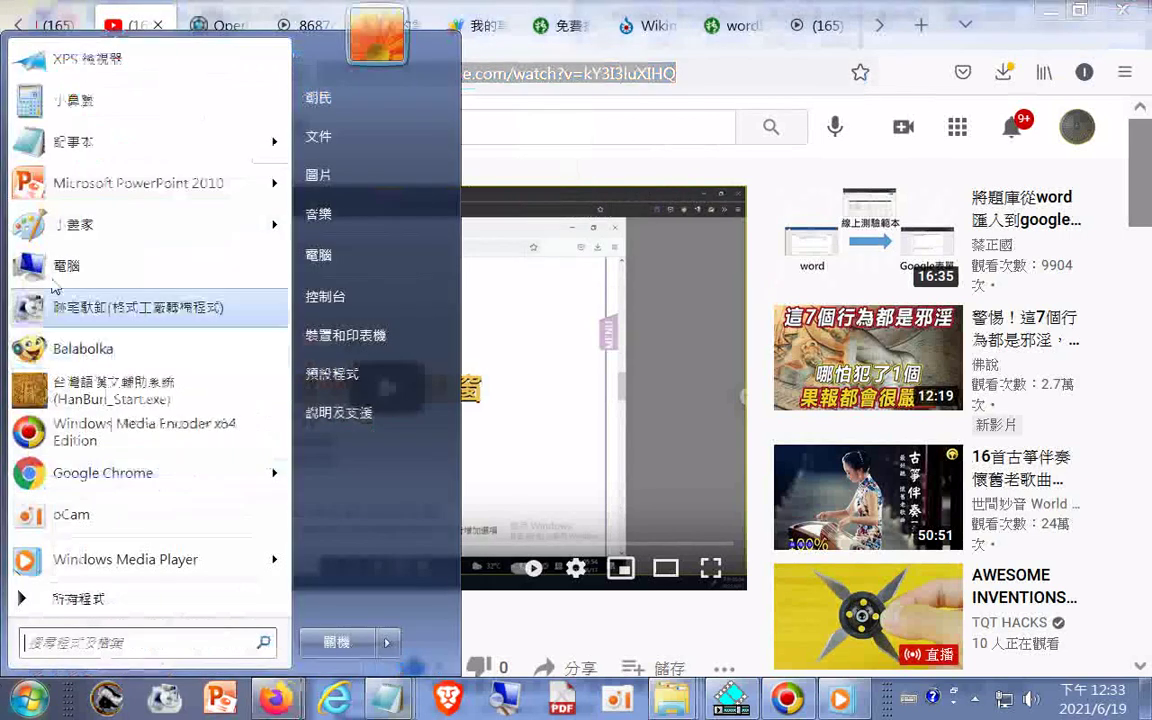
left_click(85, 140)
right_click(258, 508)
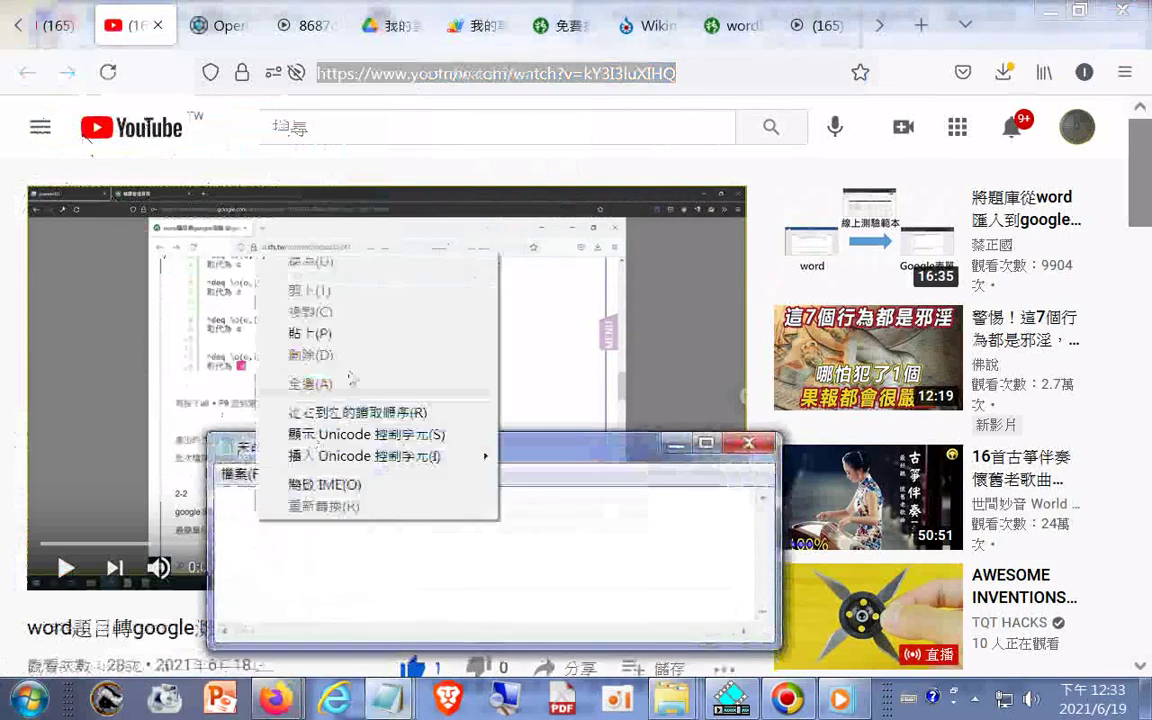
left_click(324, 342)
Copy the video title and view count from the YouTube page
left_click_drag(27, 633, 204, 494)
right_click(142, 478)
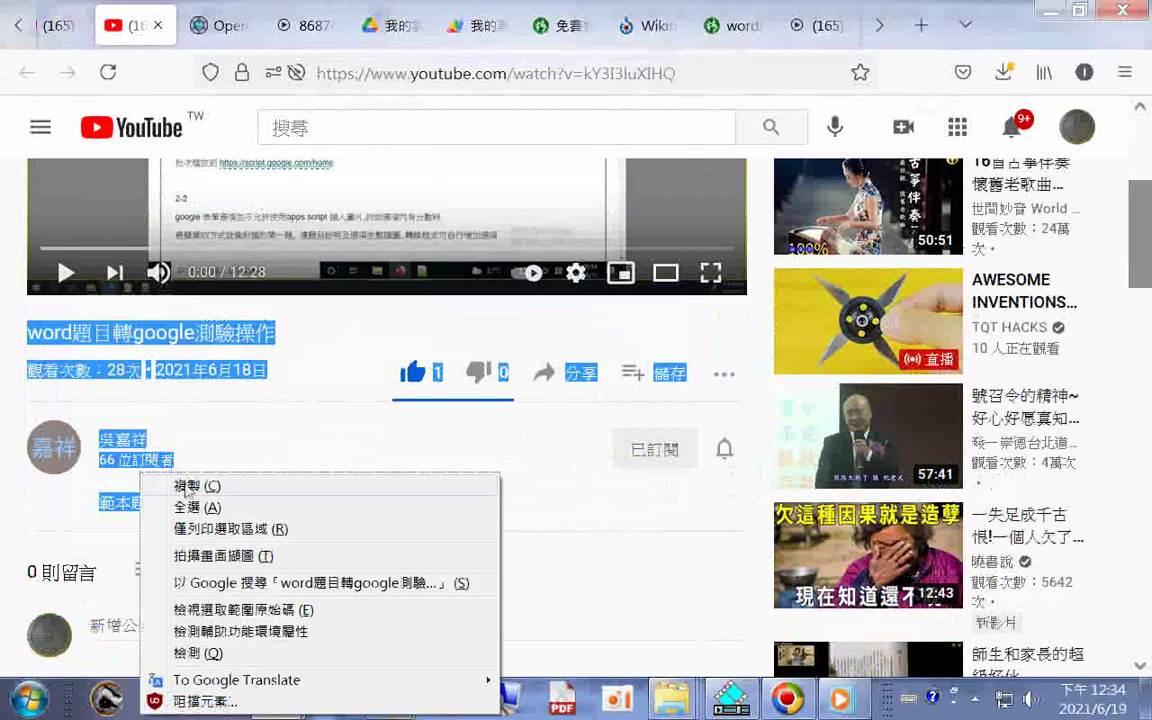
left_click(180, 482)
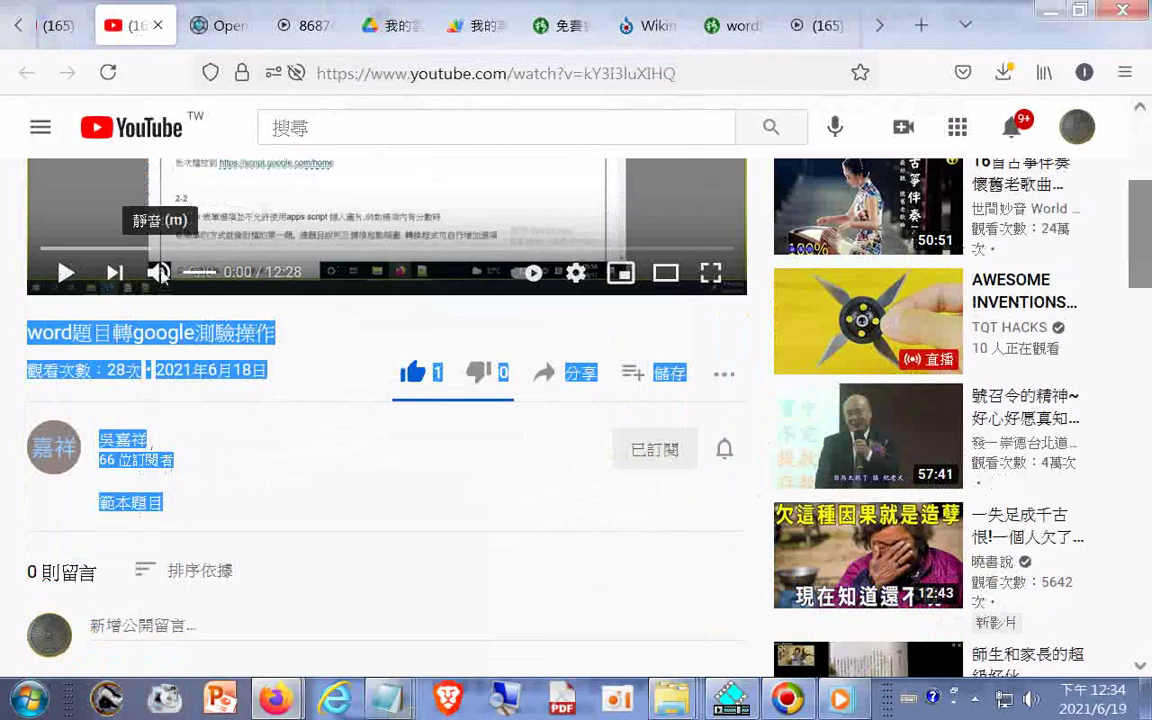
scroll(56, 578, "up", 3)
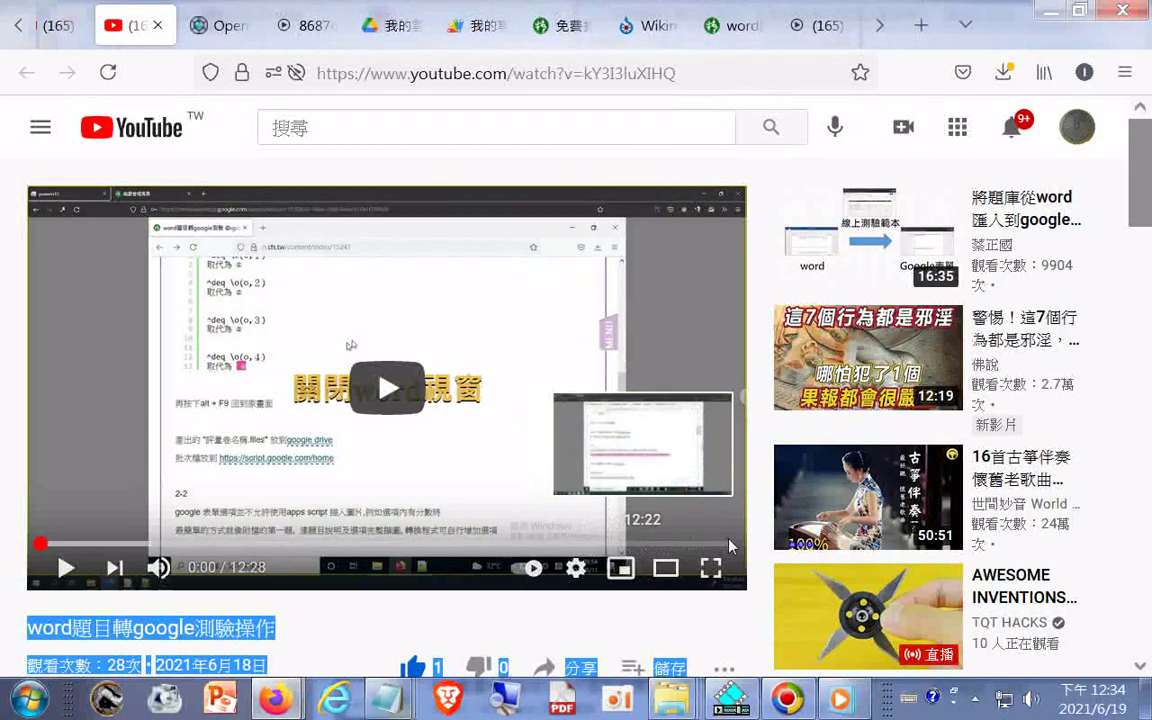
left_click(375, 608)
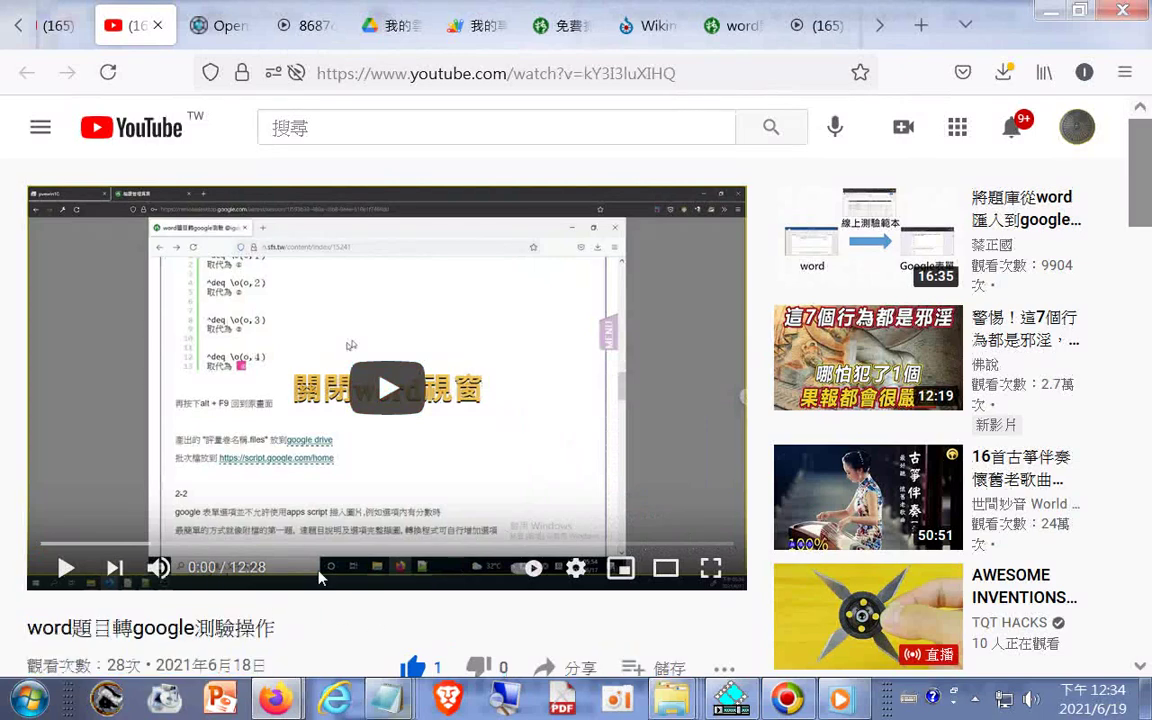
Paste the video title and view count lines above the URL in the Notepad document
left_click(388, 700)
left_click(248, 570)
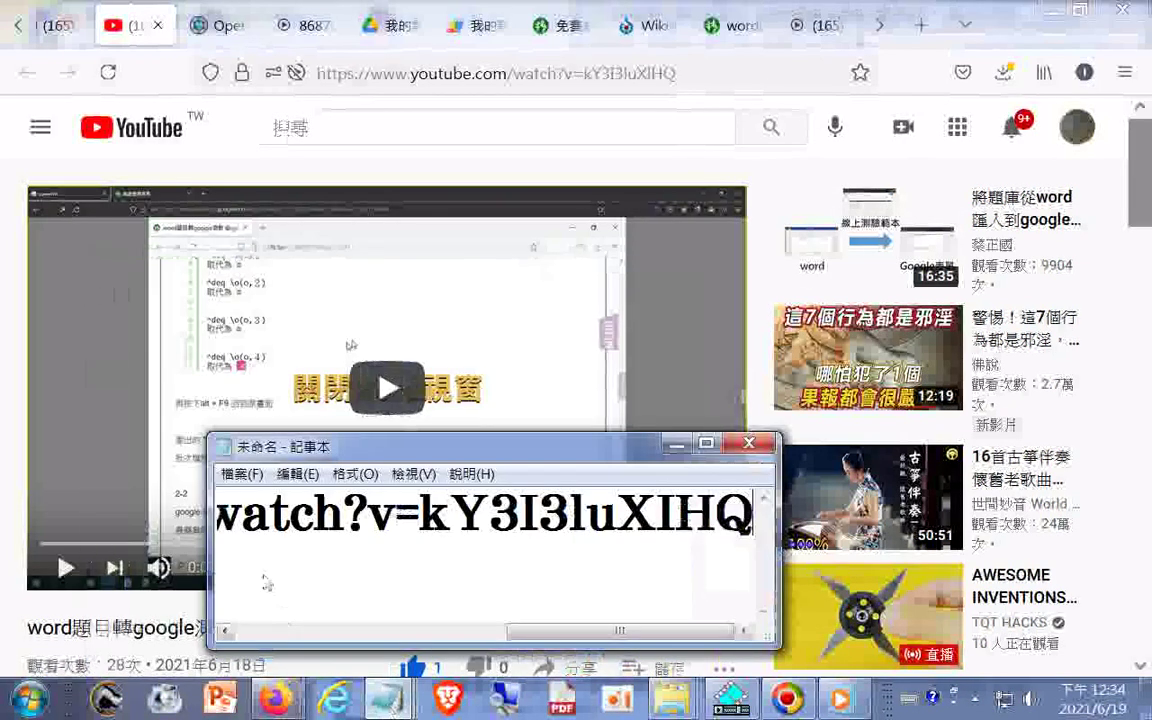
key("Home")
right_click(224, 513)
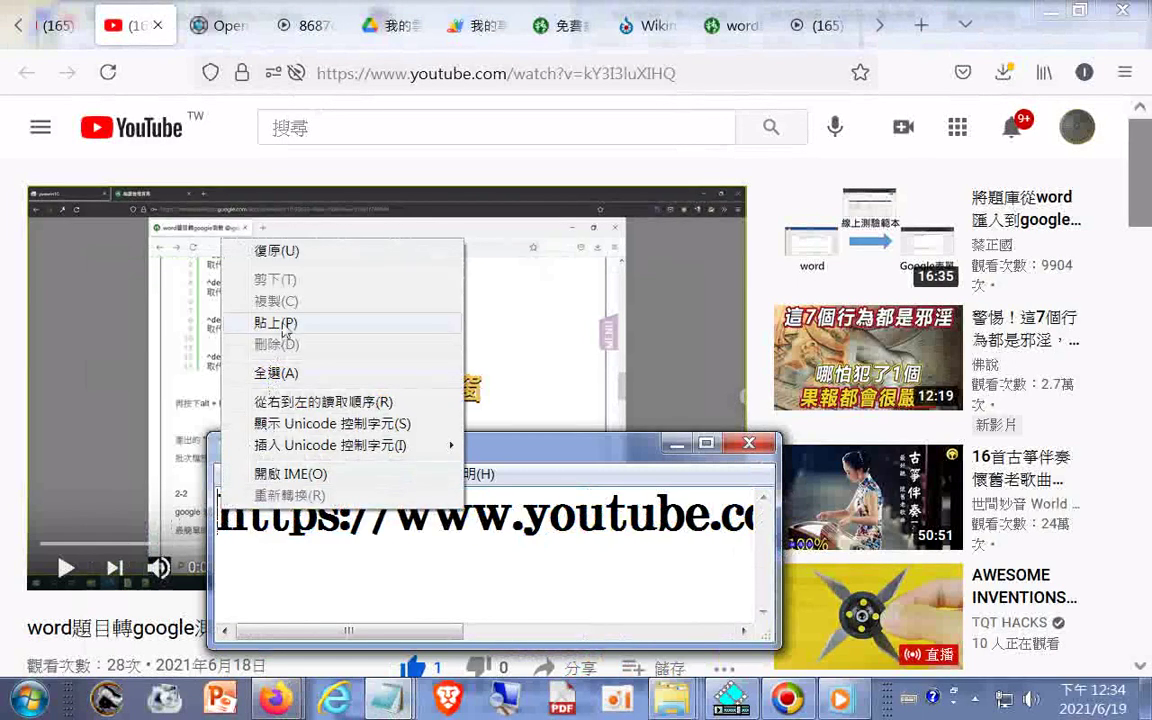
left_click(297, 325)
key("ctrl+z")
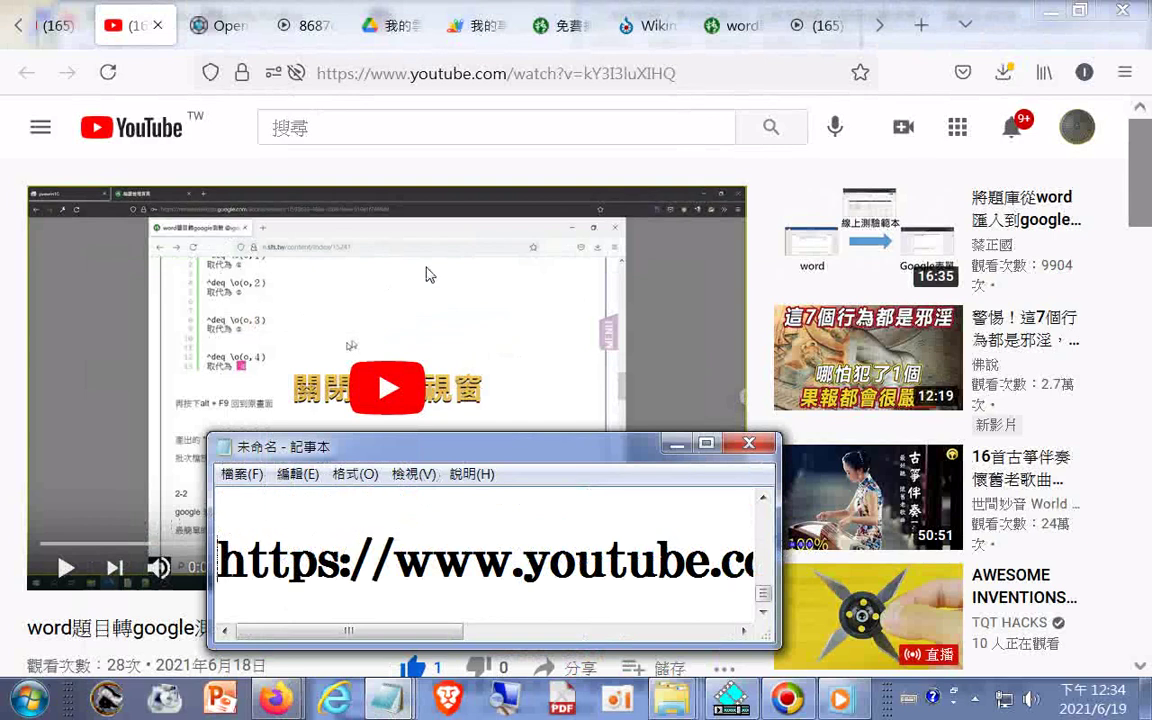
key("ctrl+shift+v")
key("ctrl+shift+v")
key("ctrl+shift+v")
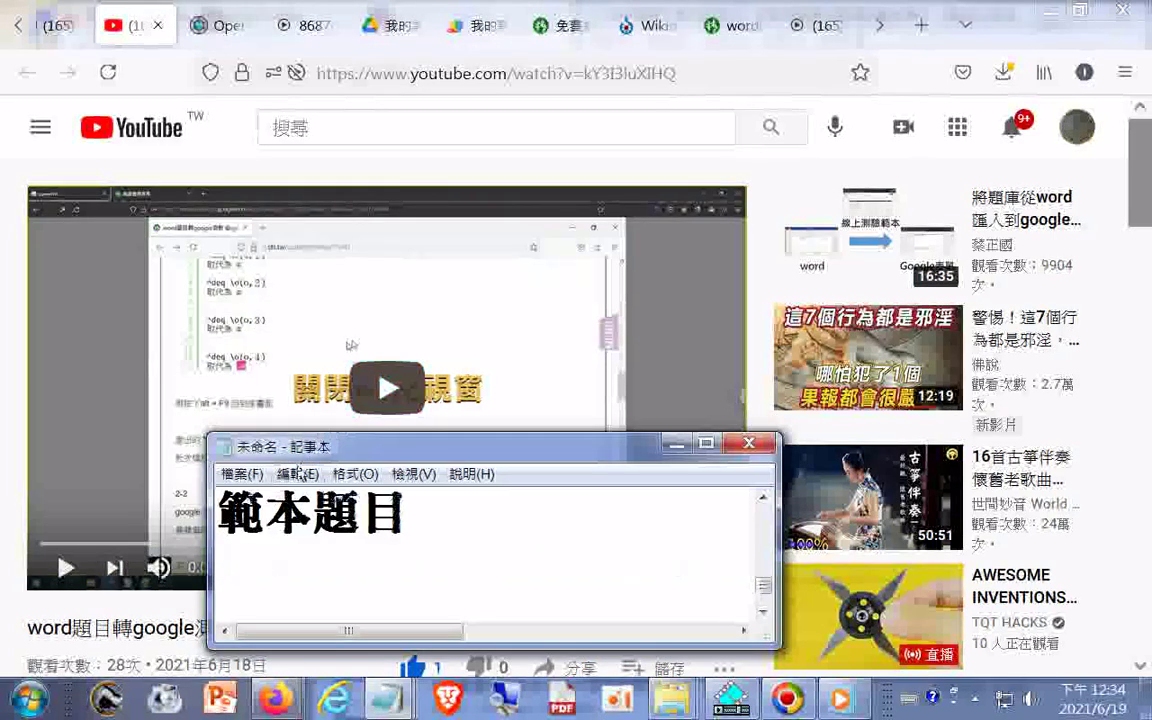
key("ctrl+shift+v")
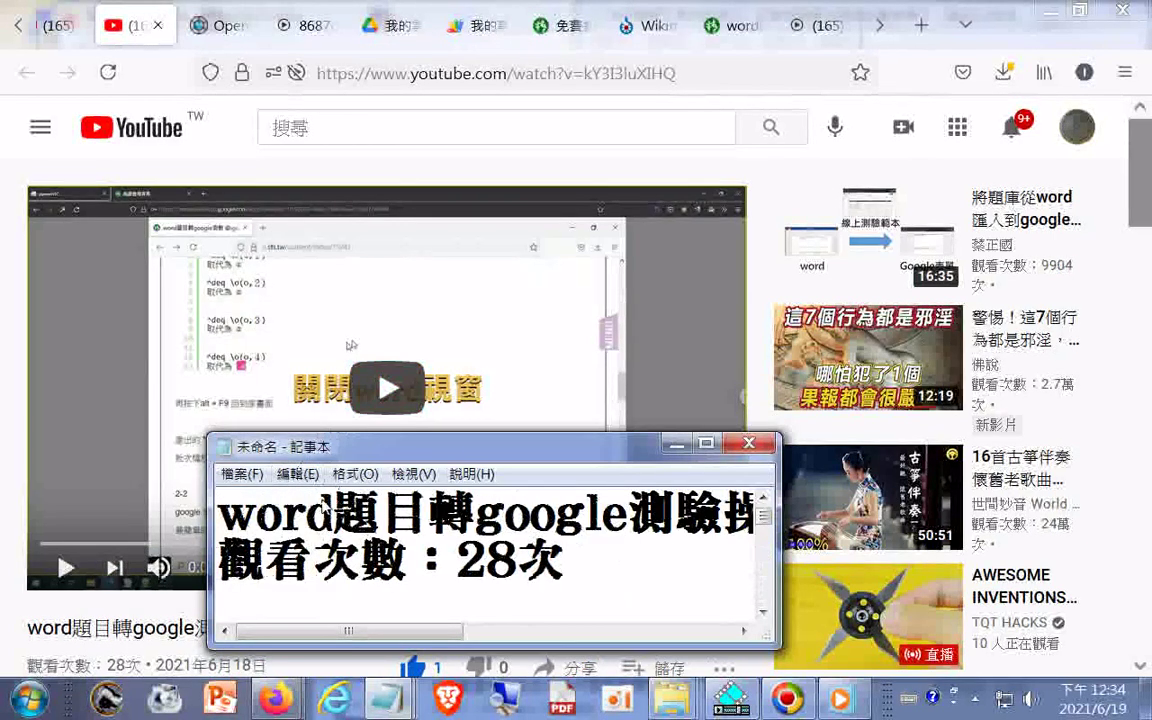
Save the note in Unicode, named after the copied video title, then return to YouTube
left_click_drag(218, 515, 785, 510)
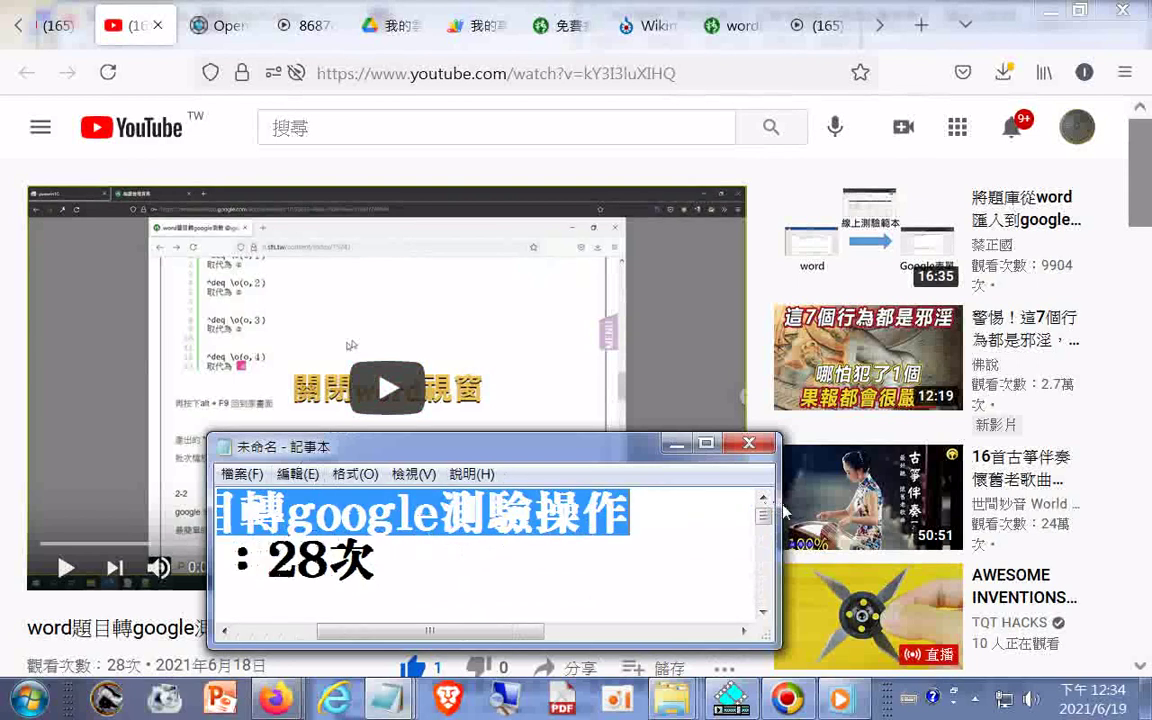
right_click(556, 563)
left_click(610, 312)
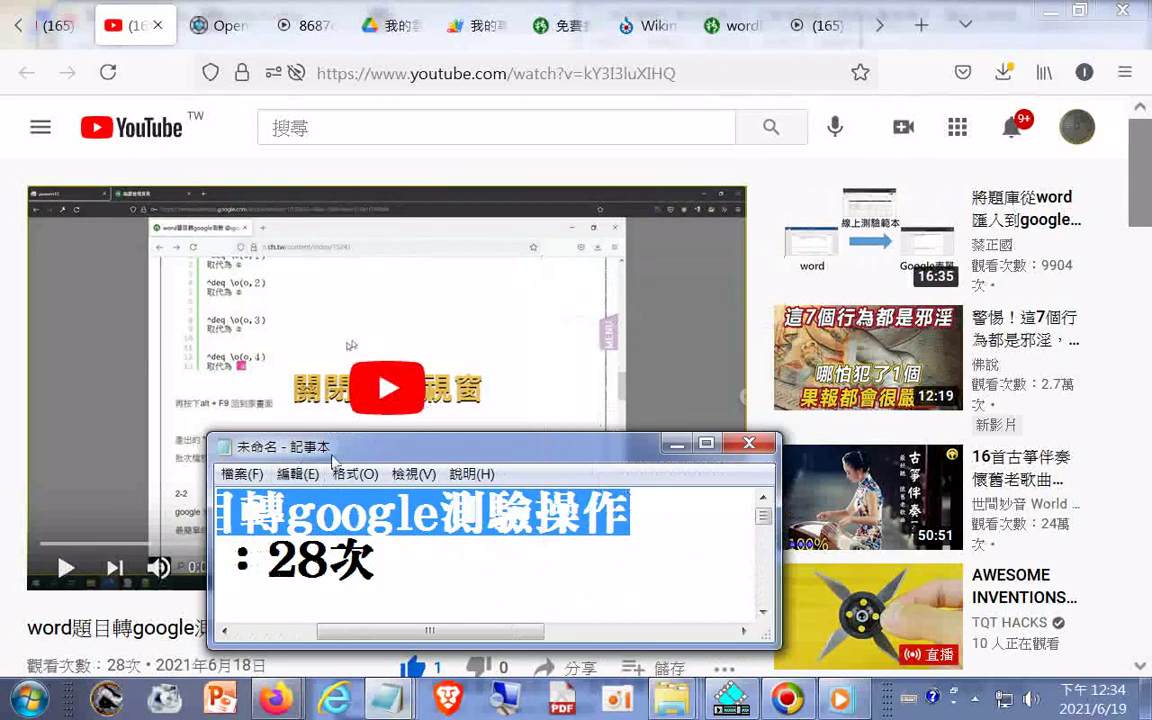
left_click(241, 475)
left_click(277, 566)
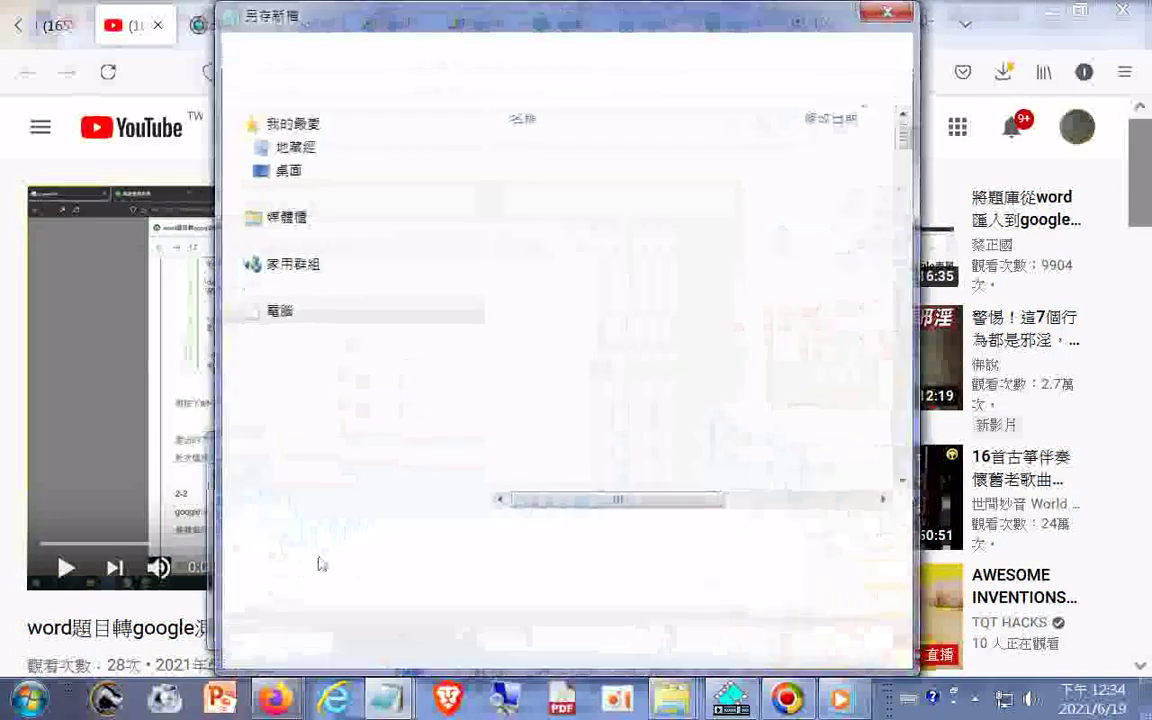
right_click(390, 530)
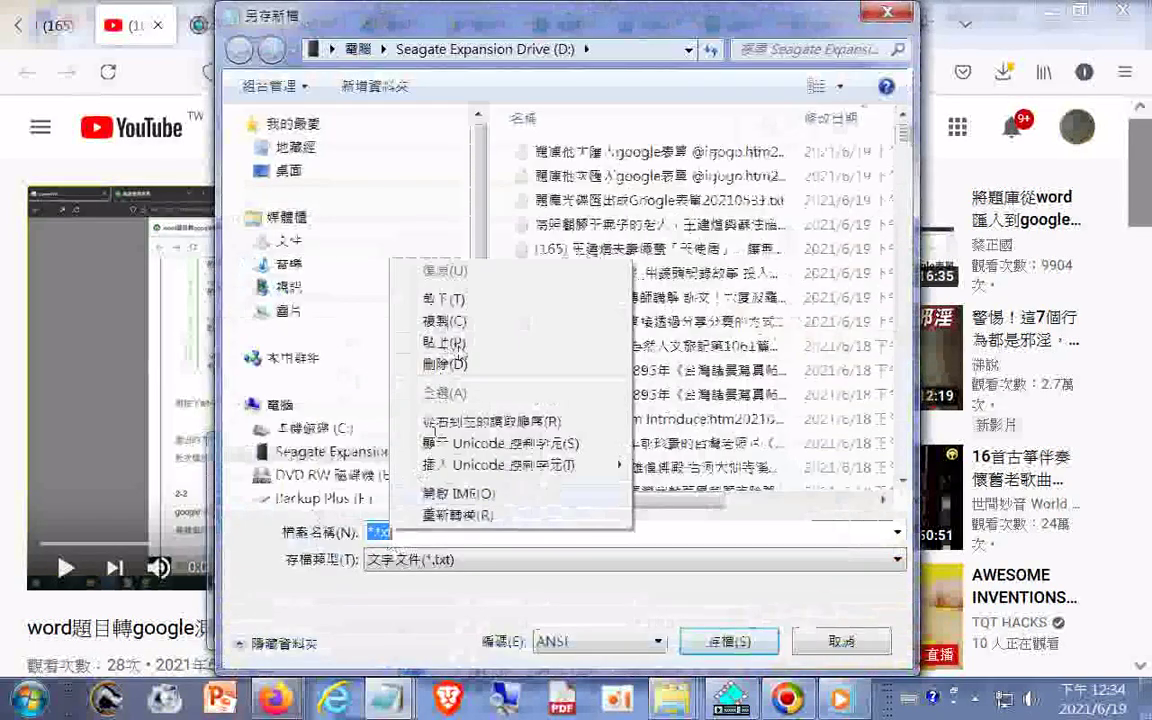
left_click(435, 342)
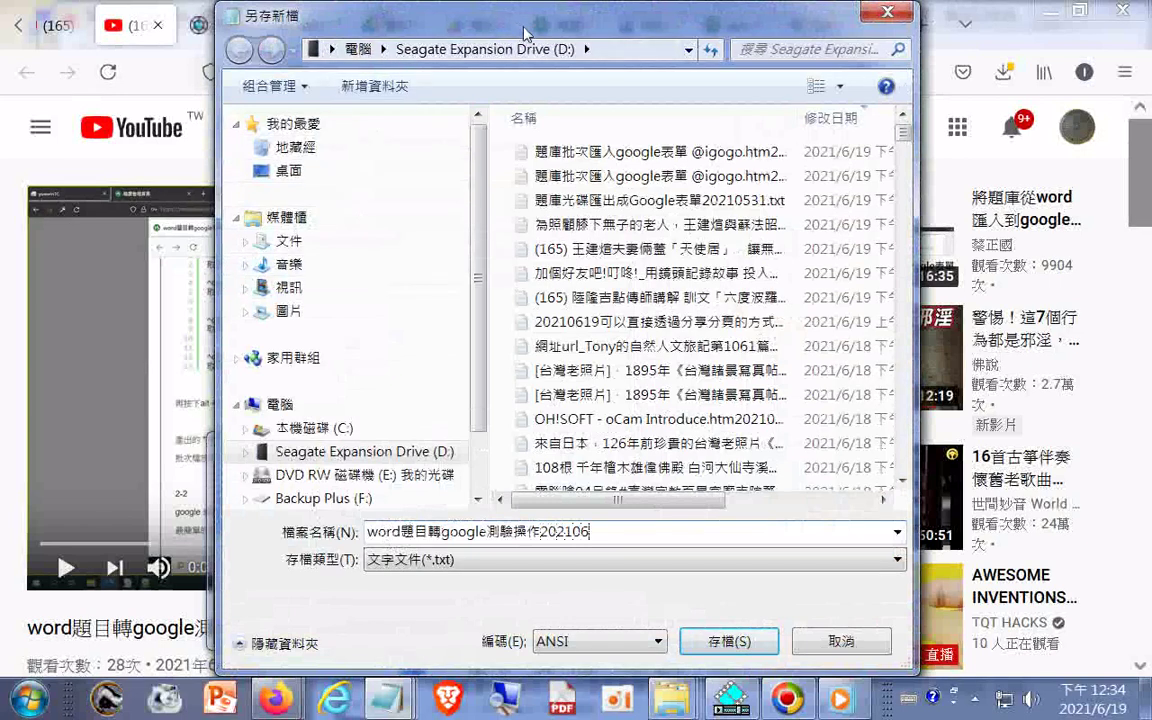
left_click_drag(525, 33, 693, 18)
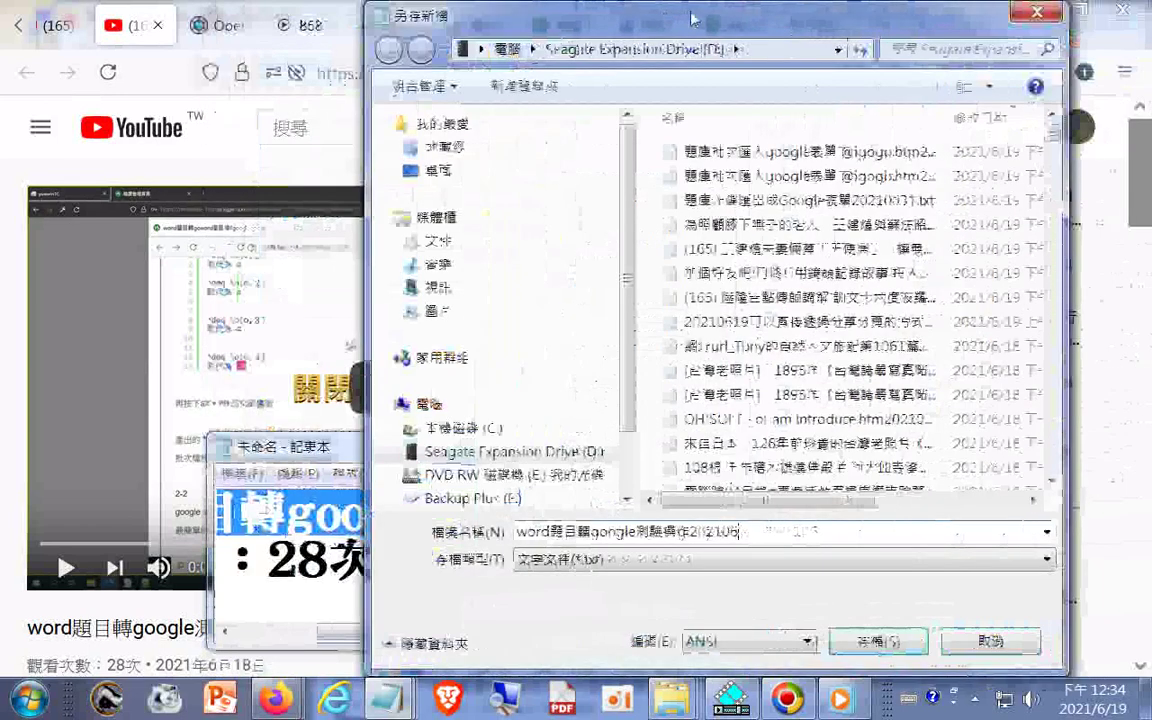
left_click(740, 641)
left_click(760, 588)
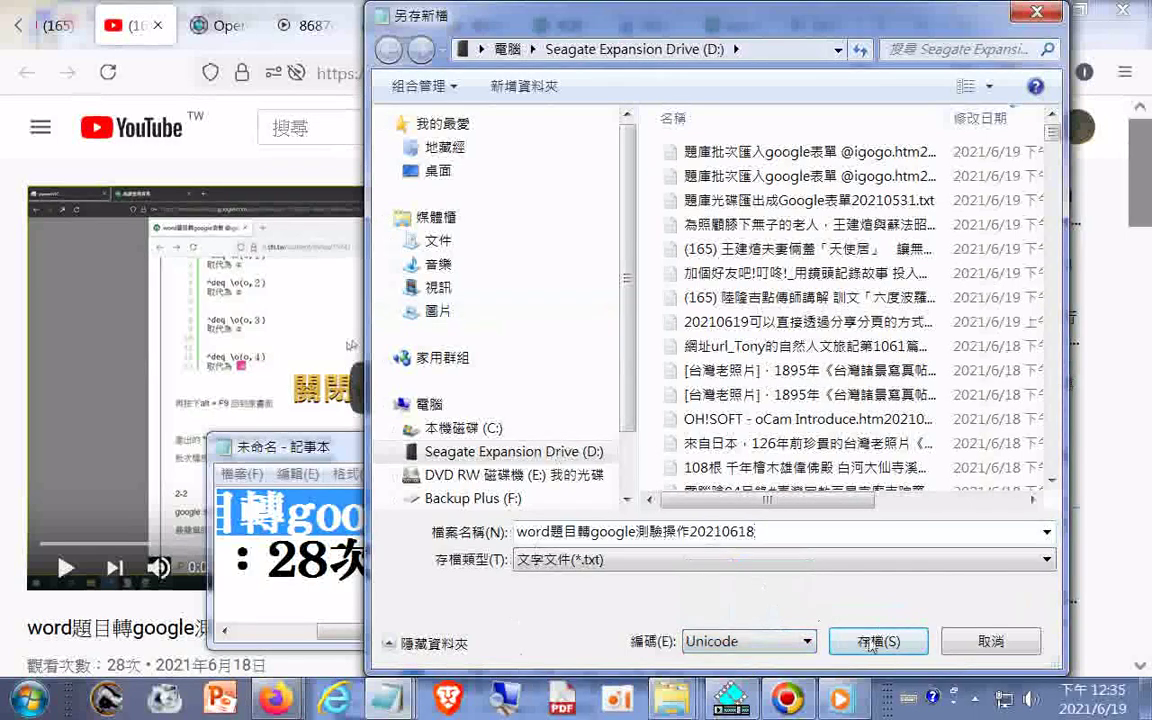
left_click(874, 641)
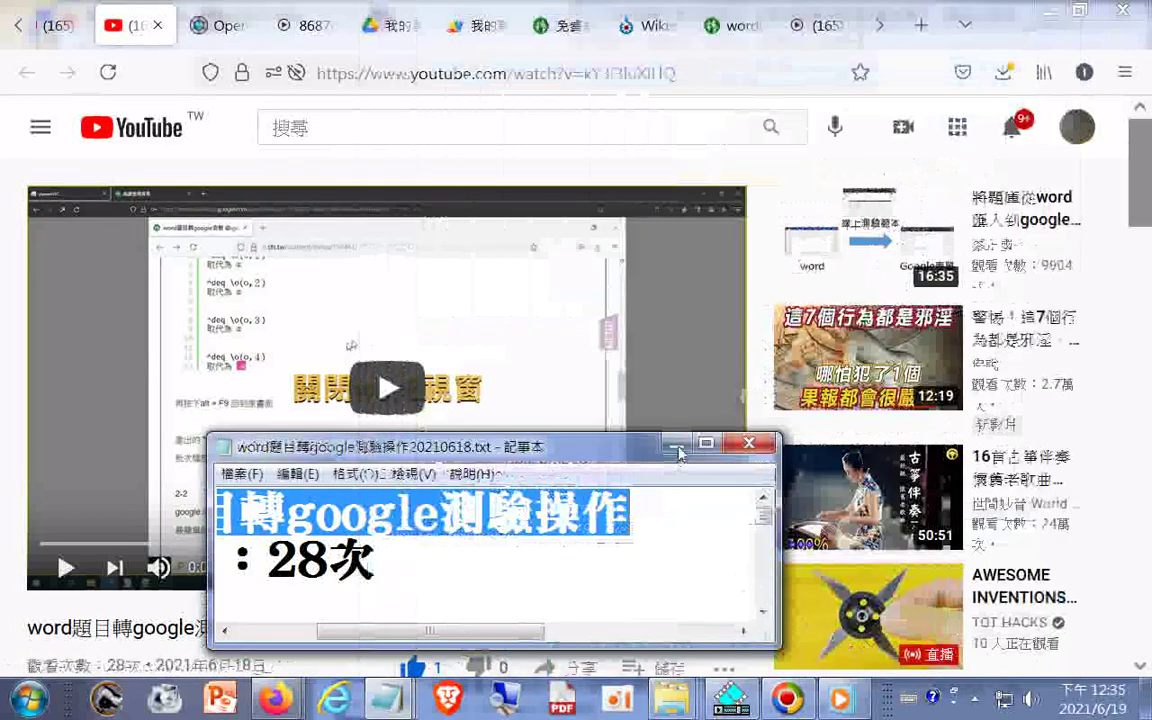
left_click(509, 400)
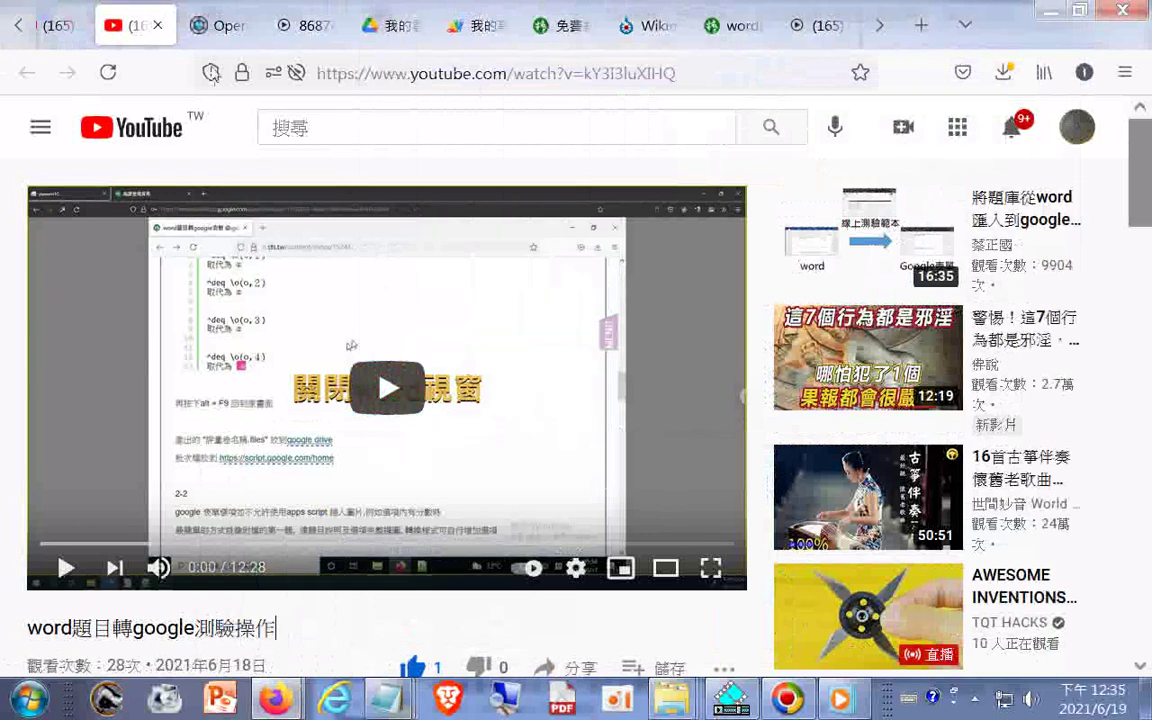
Save the OpenLogic OpenJDK downloads page as HTML with a 20210… dated name
left_click(213, 27)
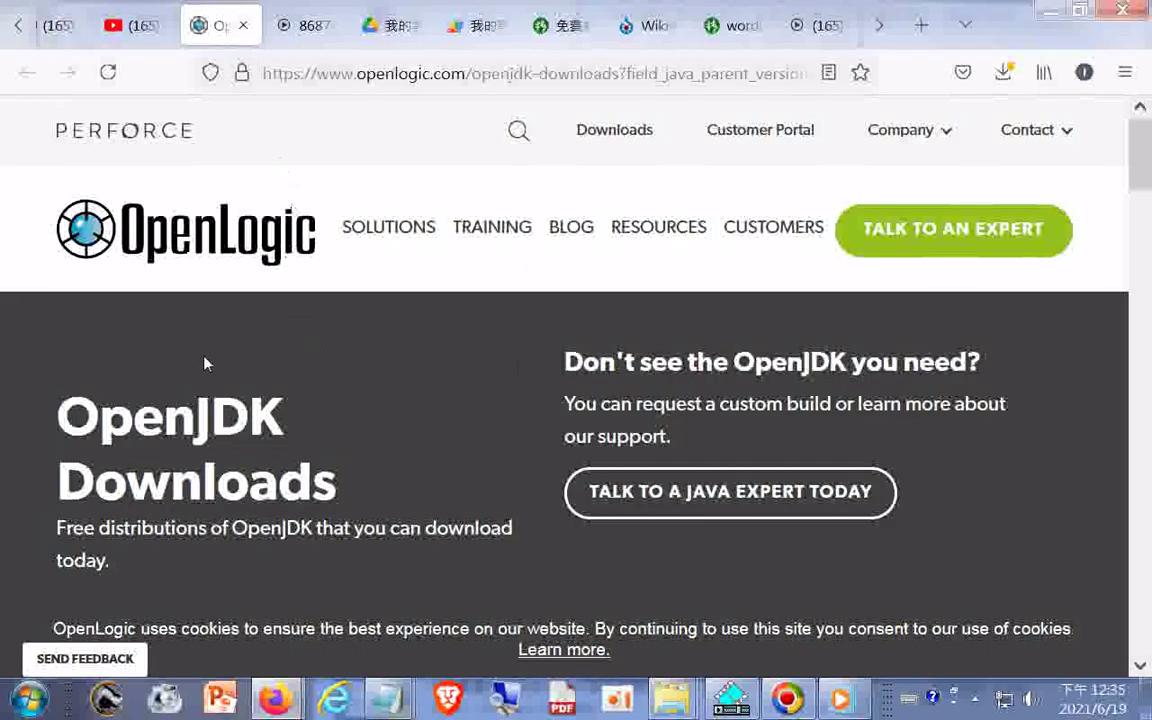
right_click(64, 286)
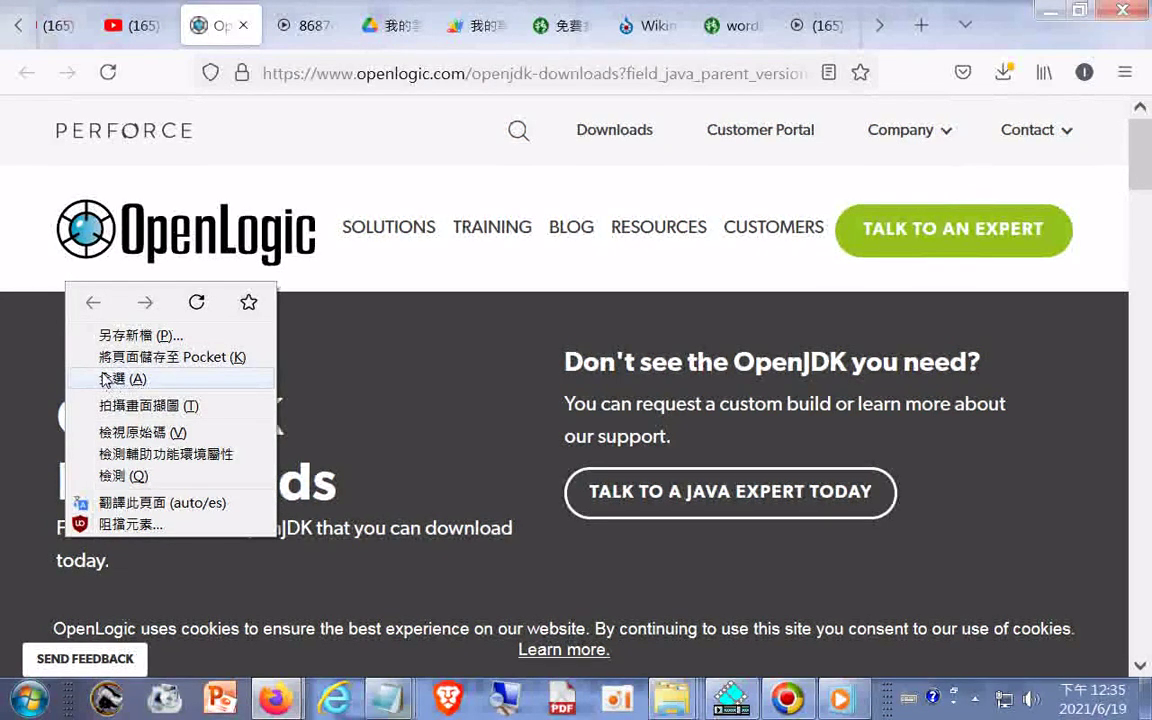
key("Escape")
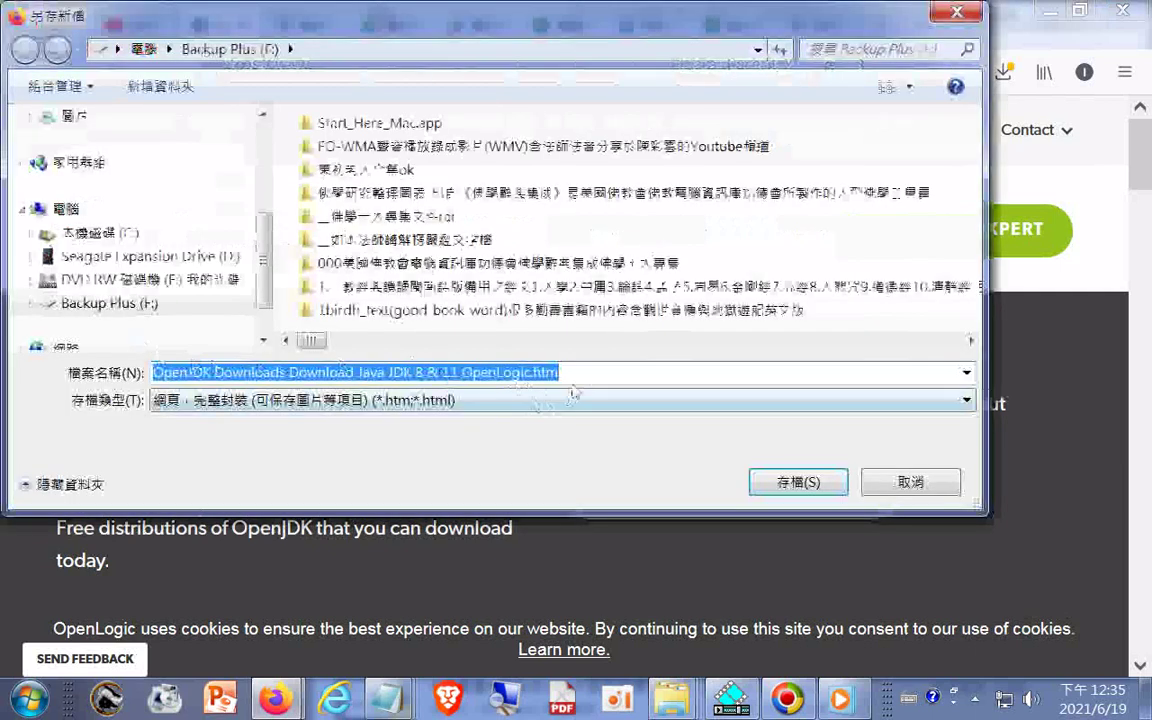
left_click(590, 375)
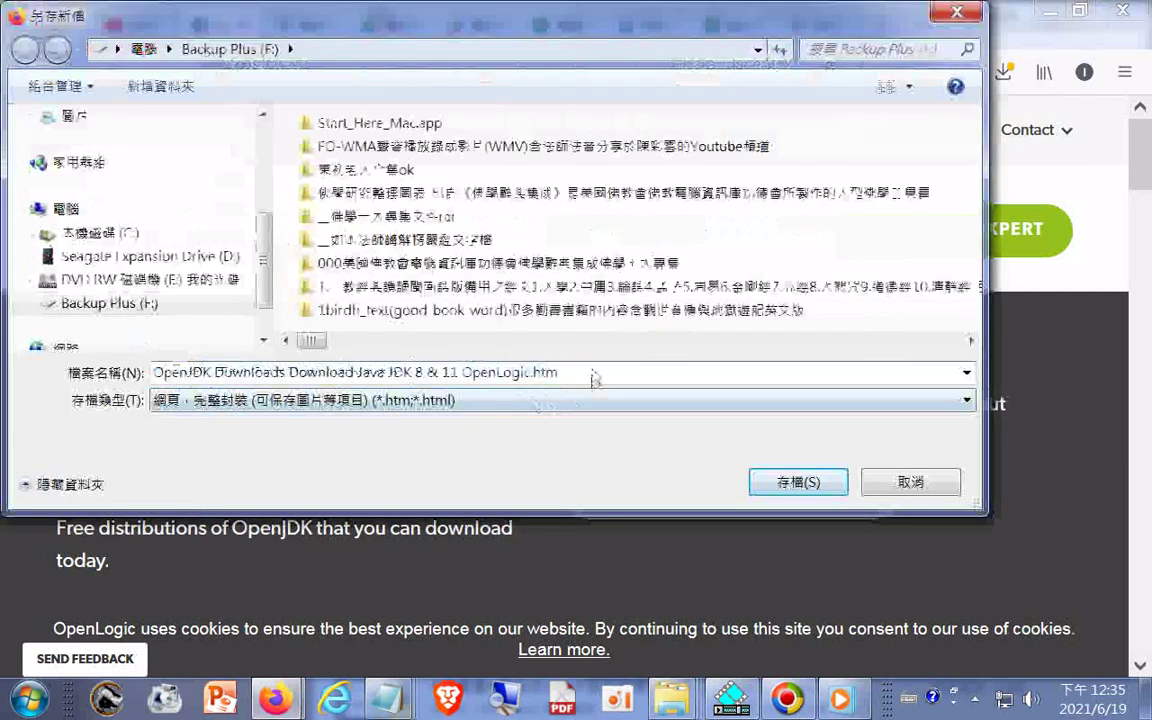
type("2")
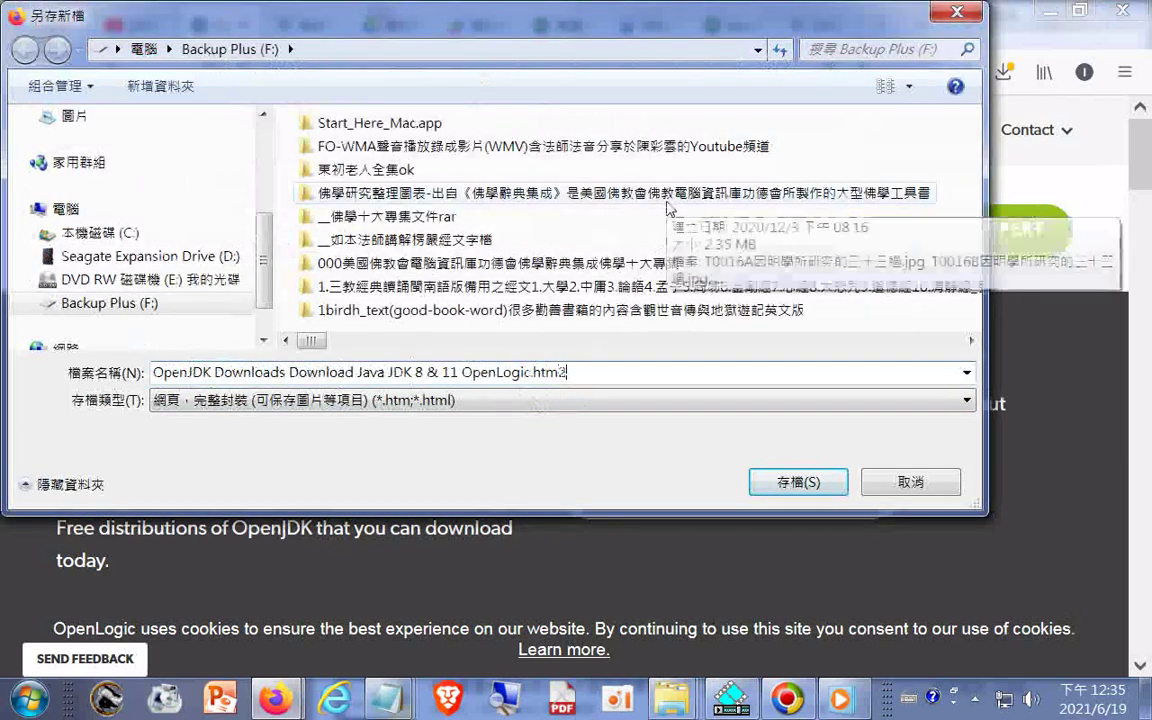
type("0210619")
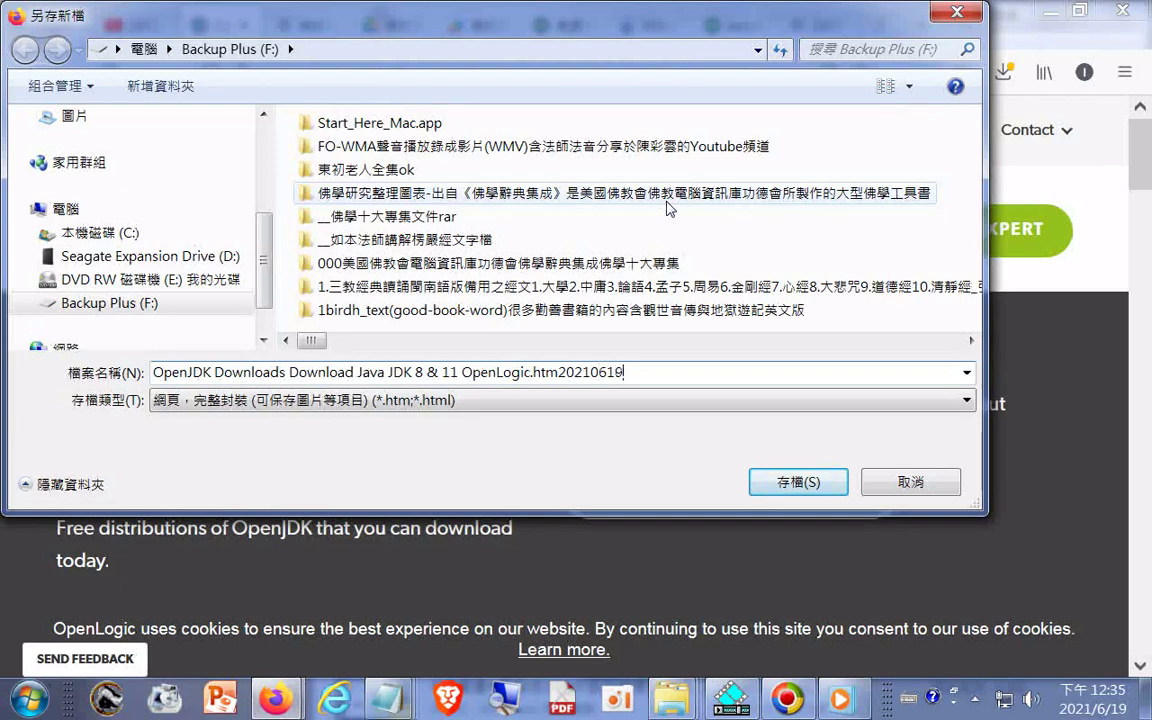
key("Return")
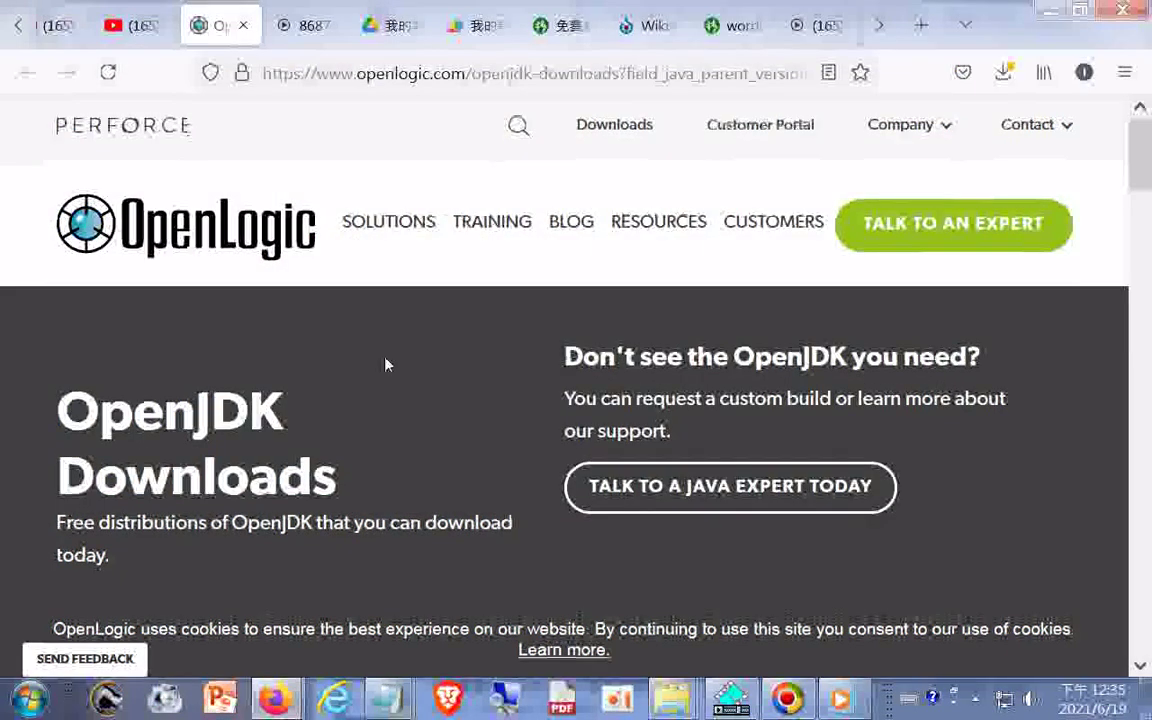
Scroll through the OpenLogic page and close its tab to return to the tutorial video
scroll(388, 364, "down", 6)
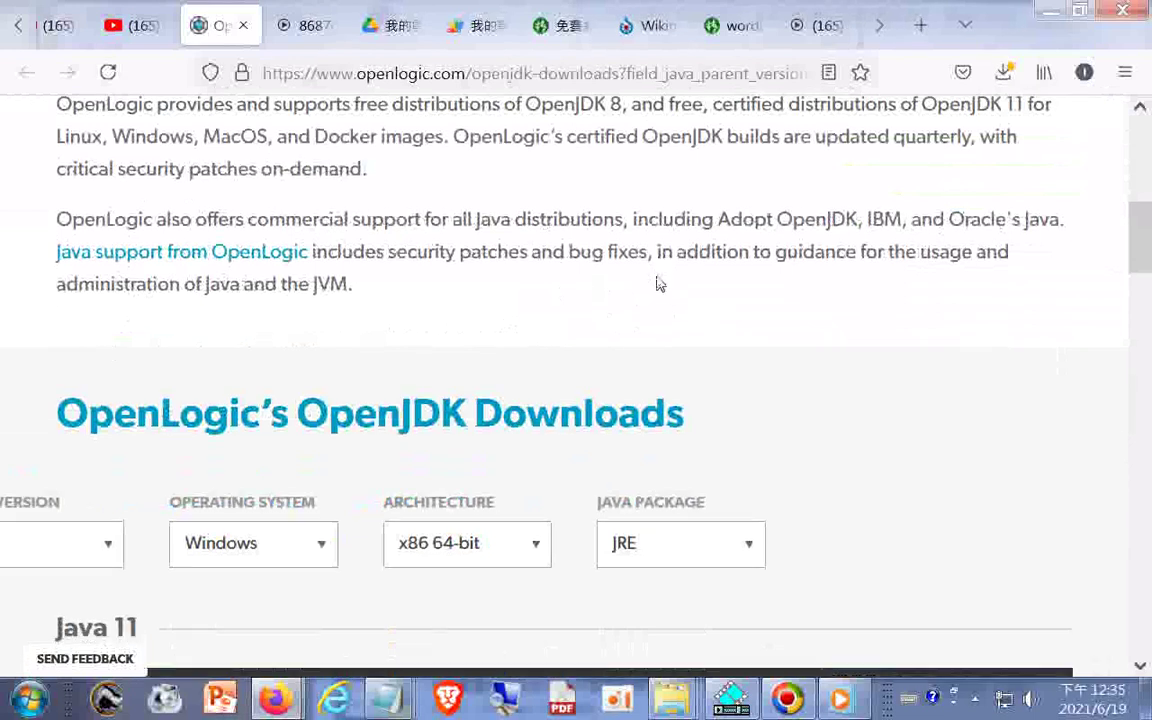
scroll(658, 284, "down", 5)
scroll(658, 284, "down", 7)
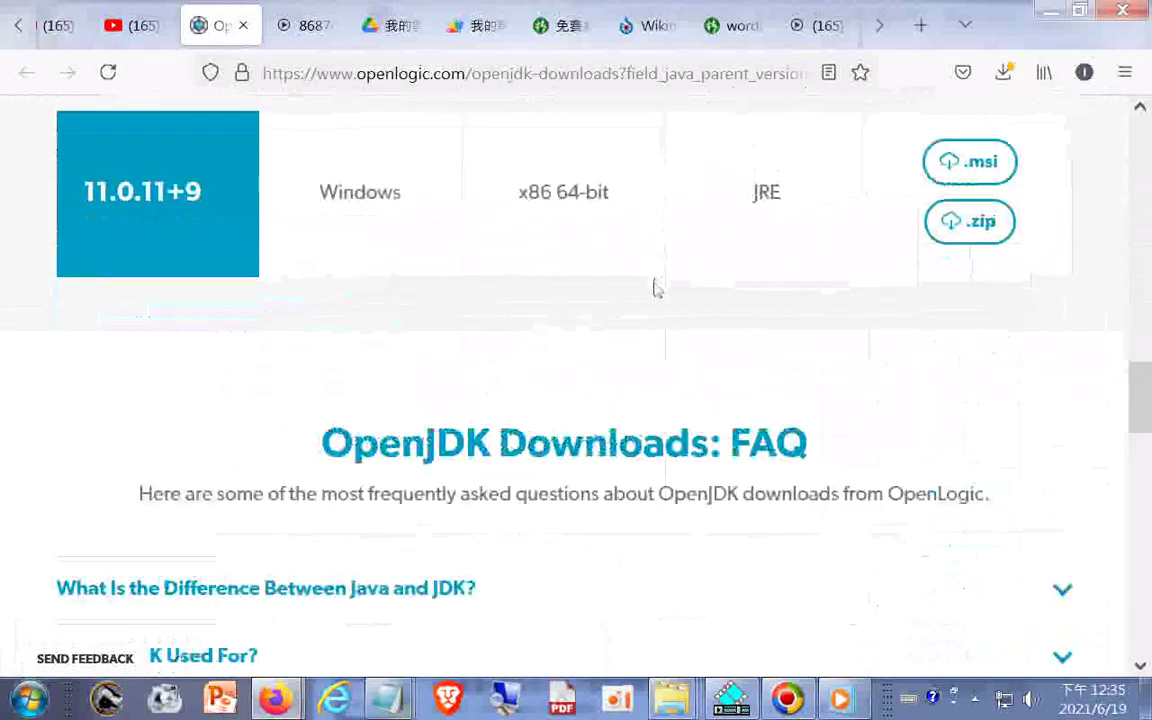
scroll(650, 300, "down", 5)
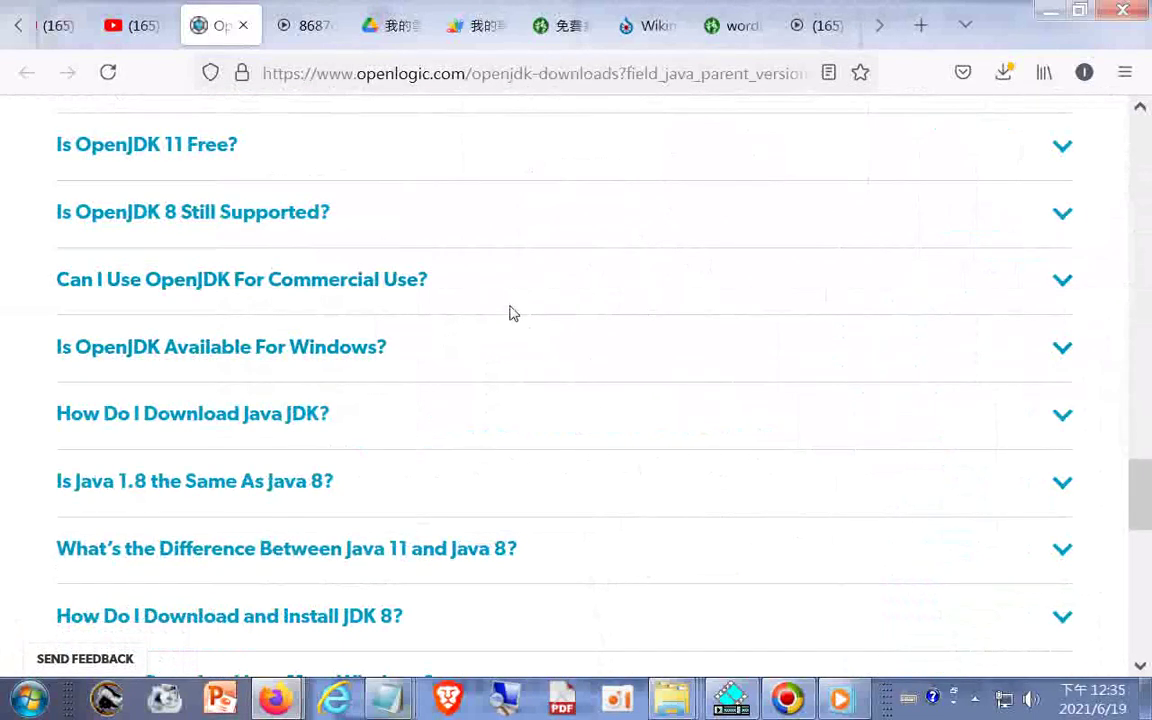
scroll(511, 320, "down", 10)
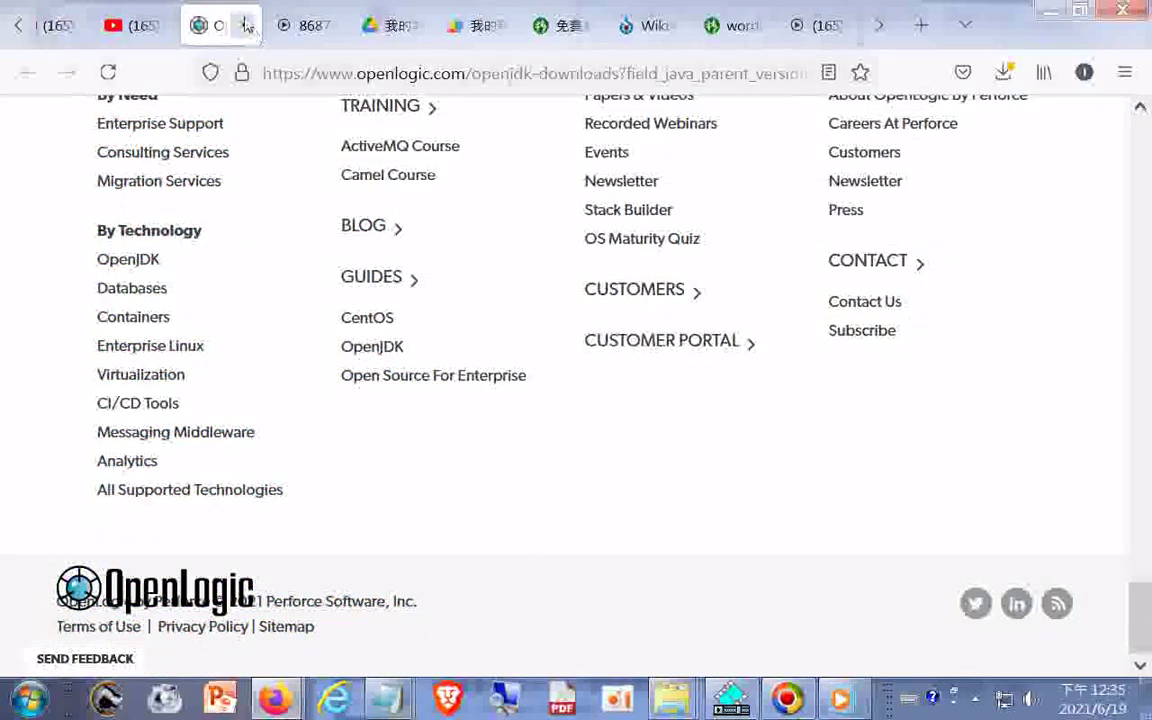
left_click(243, 27)
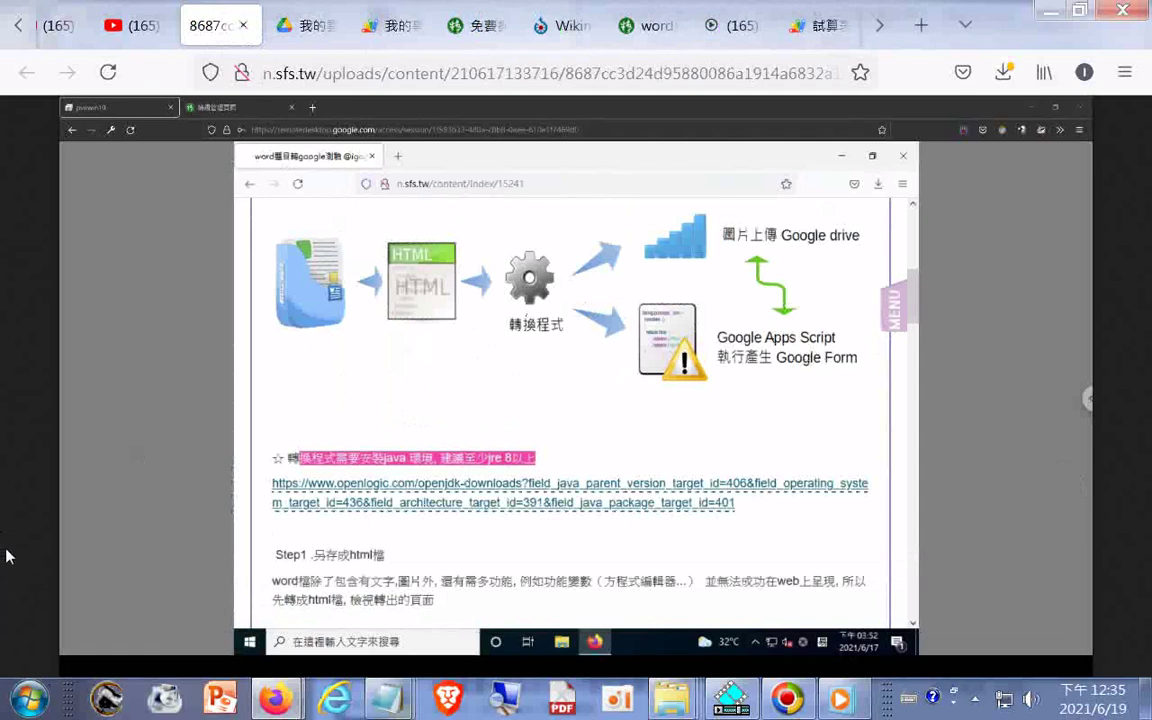
Download a visible-area screenshot of the n.sfs.tw video page and pause the video around 0:08
right_click(8, 508)
left_click(90, 412)
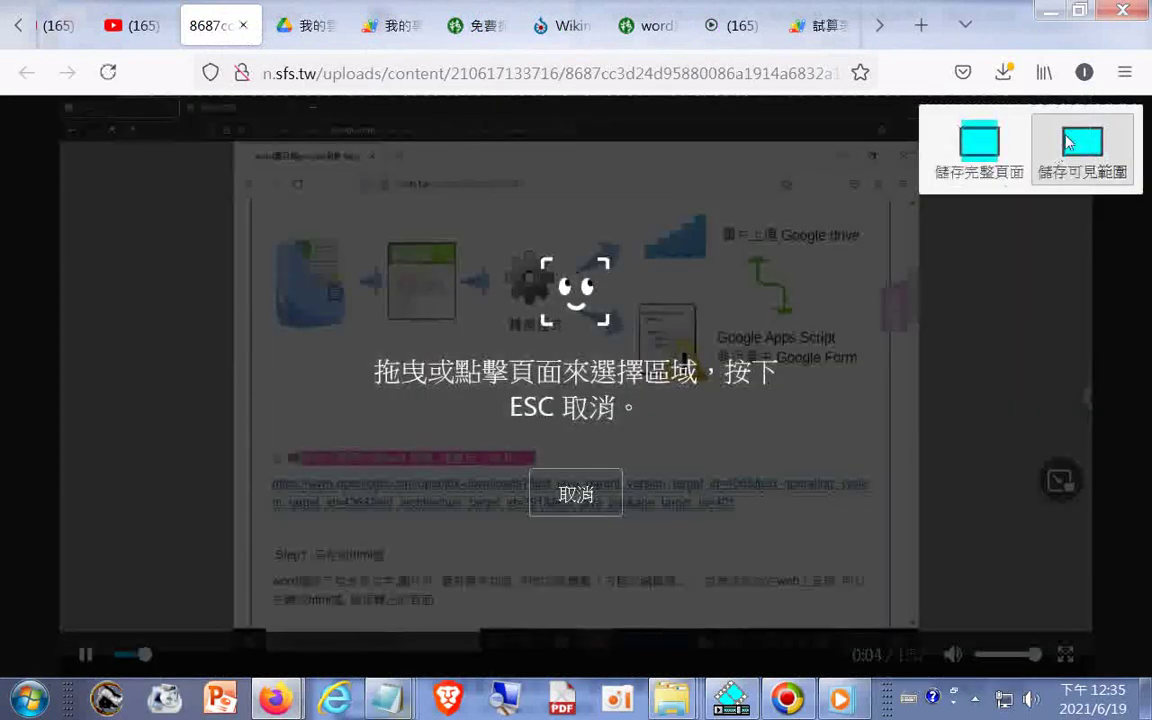
left_click(1060, 152)
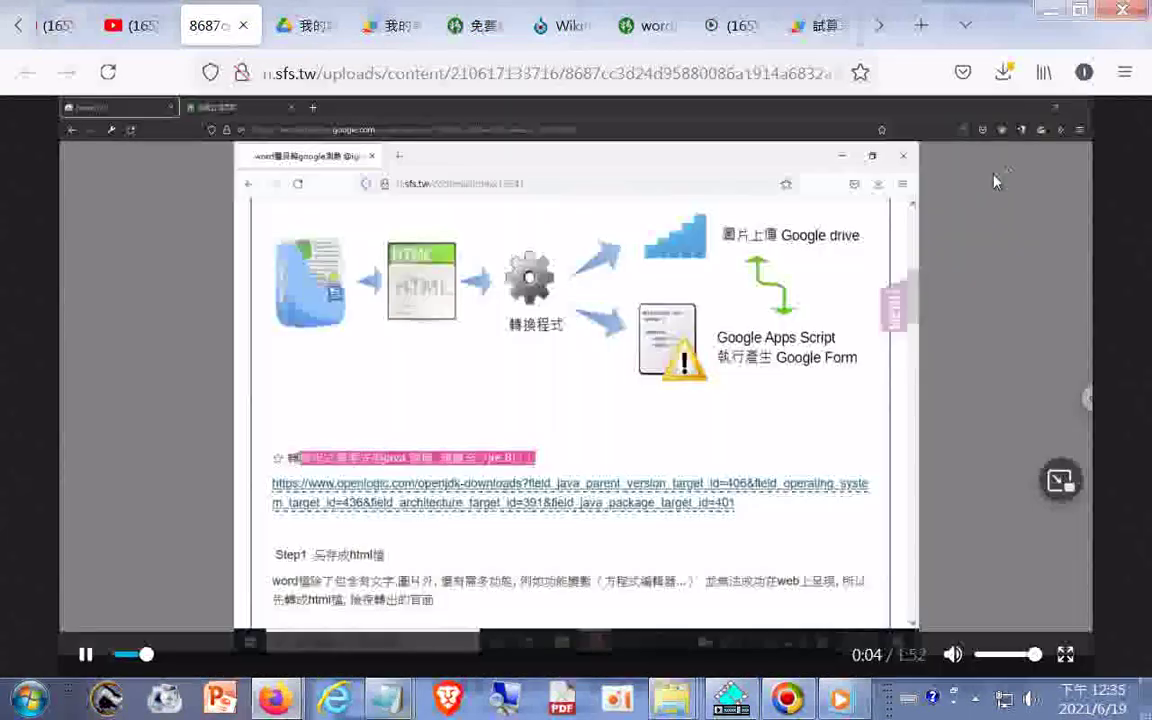
left_click(988, 164)
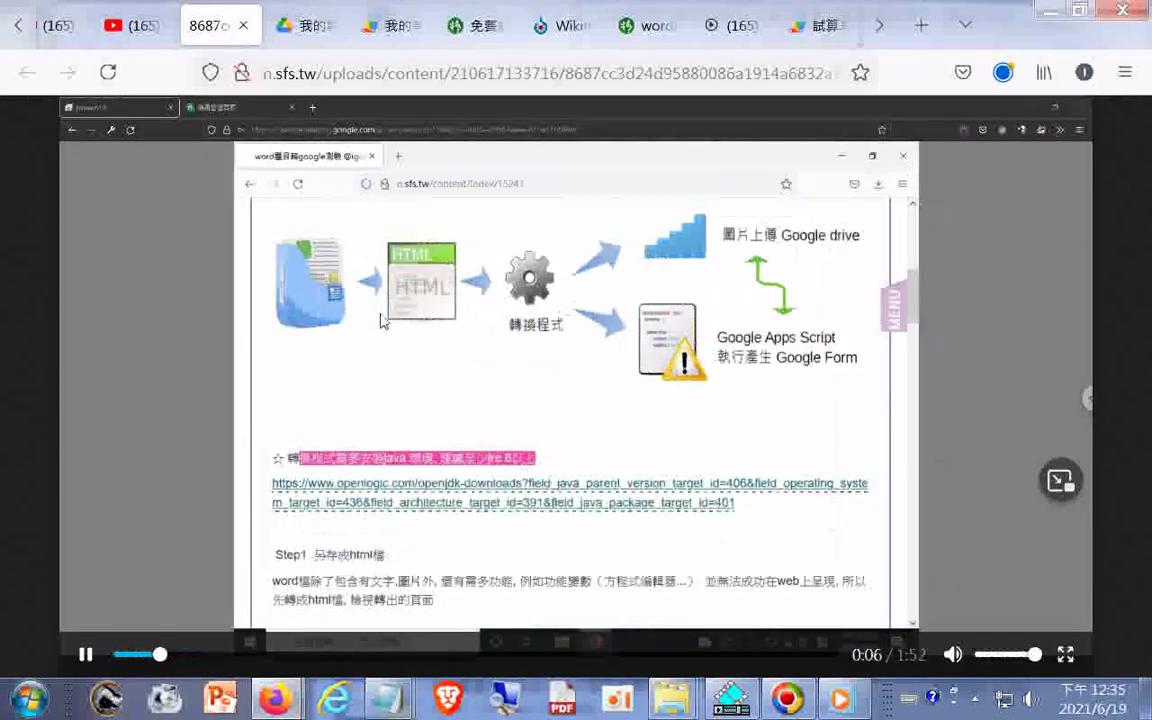
left_click(87, 666)
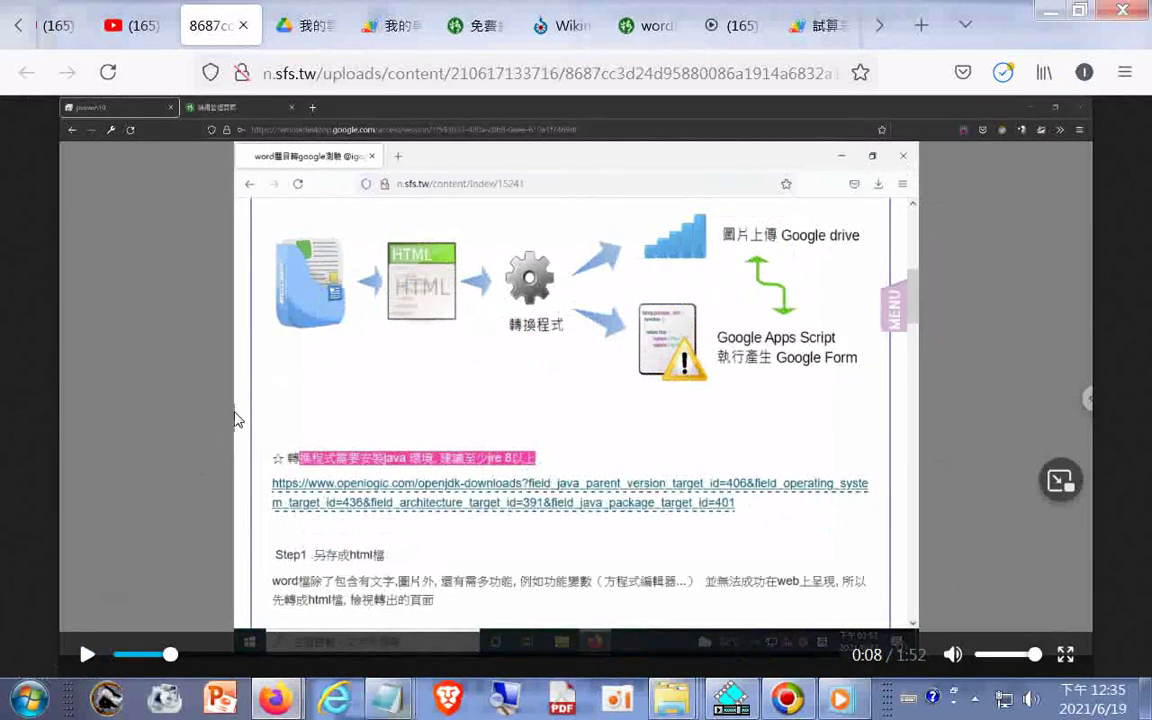
Close the tutorial tab, return to My Drive, and allow Google Drive desktop notifications
left_click(243, 33)
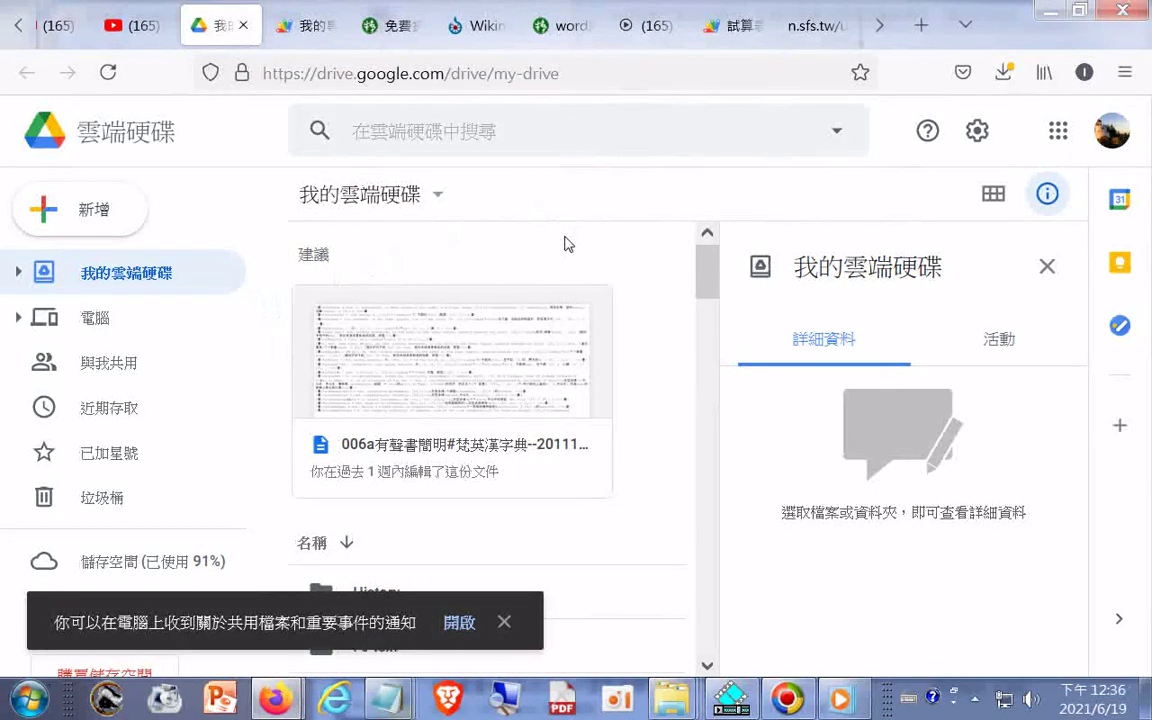
scroll(540, 262, "down", 3)
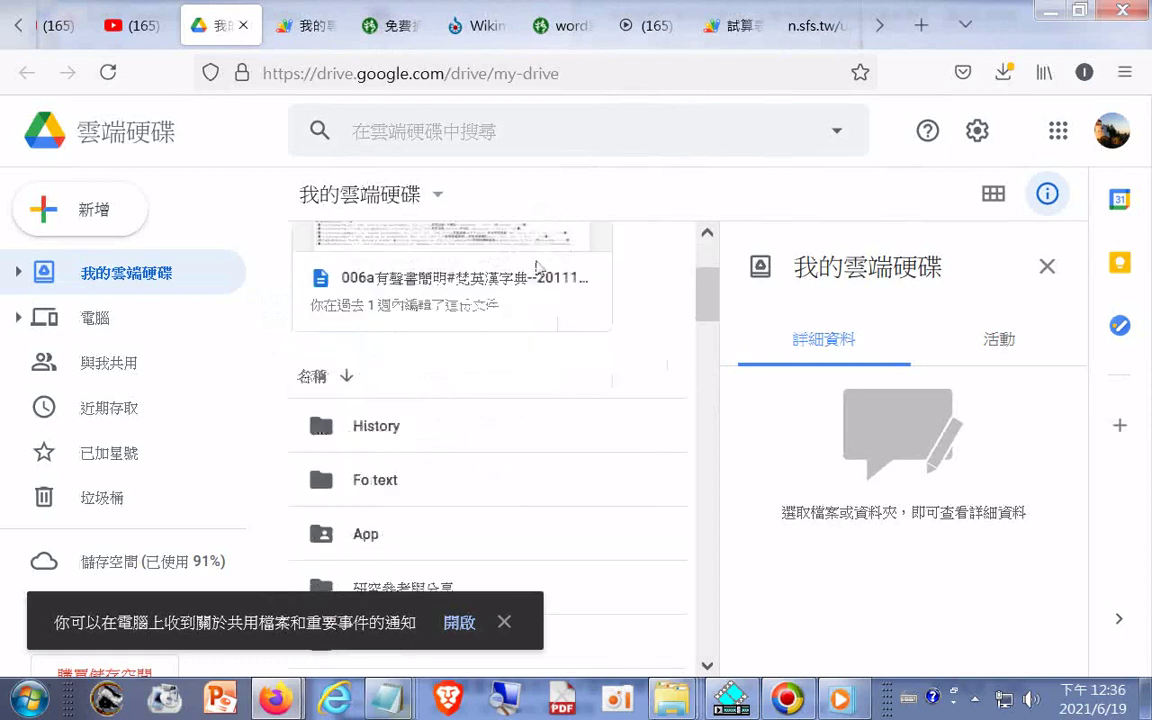
scroll(536, 270, "up", 2)
scroll(535, 270, "up", 1)
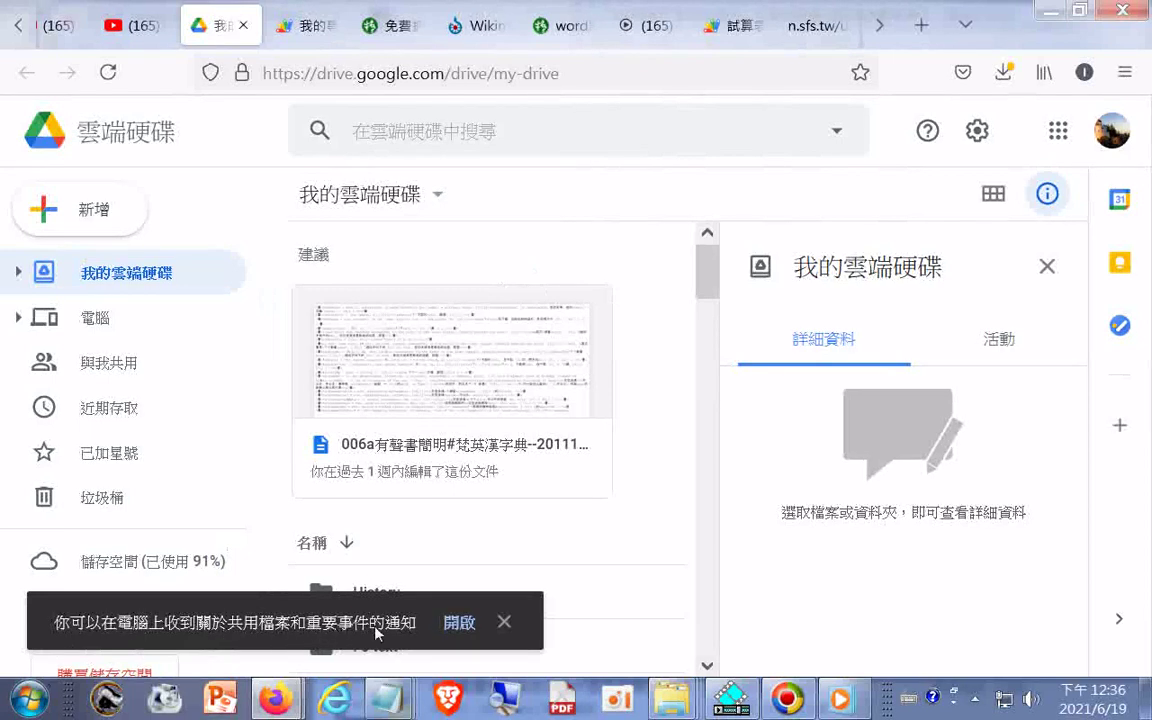
left_click(457, 624)
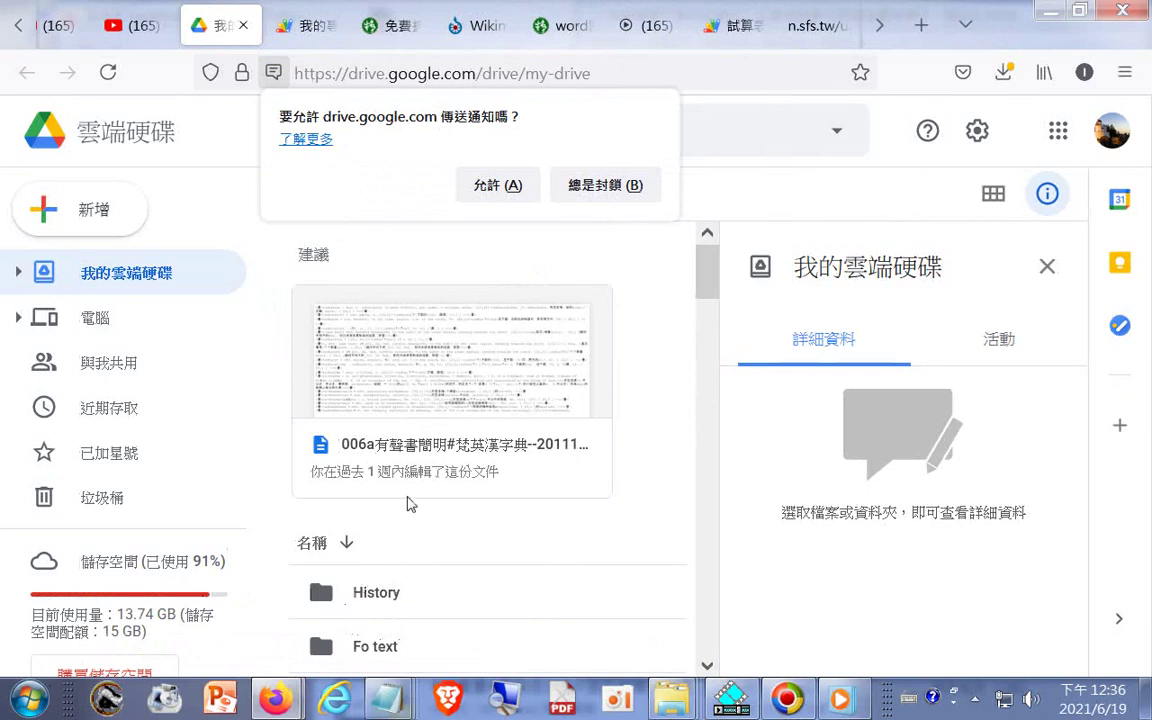
left_click(492, 186)
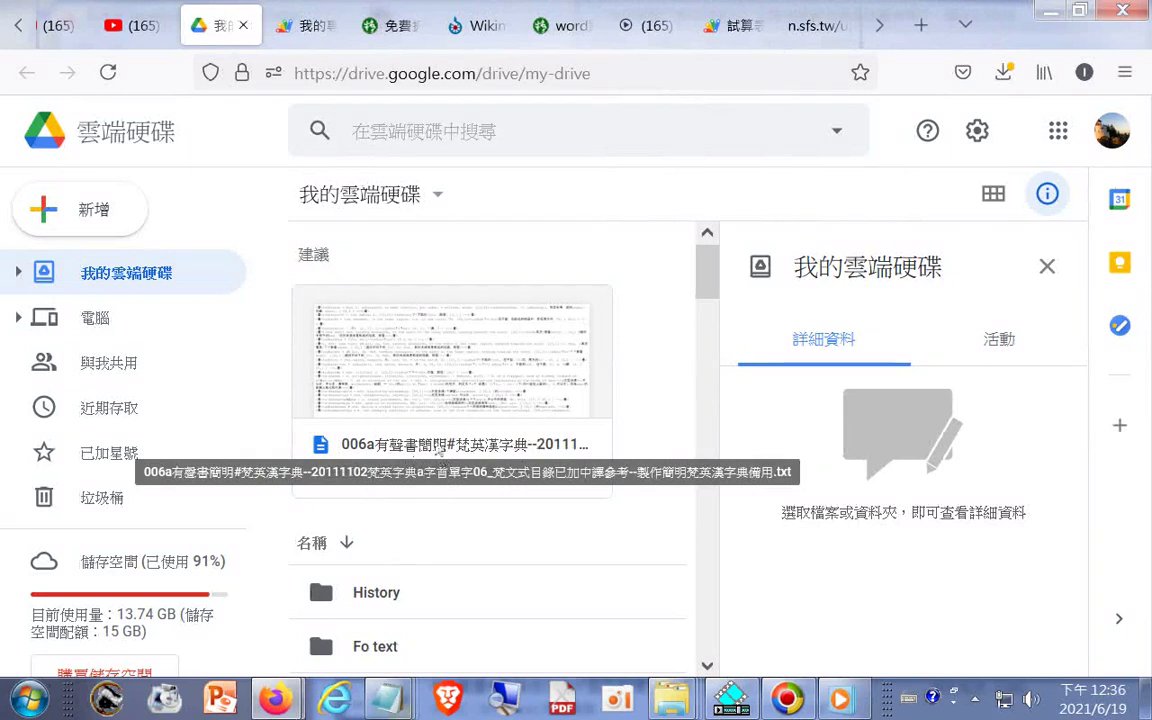
Generate and copy the restricted-access share link for the suggested 006a dictionary text file
left_click(418, 396)
right_click(419, 394)
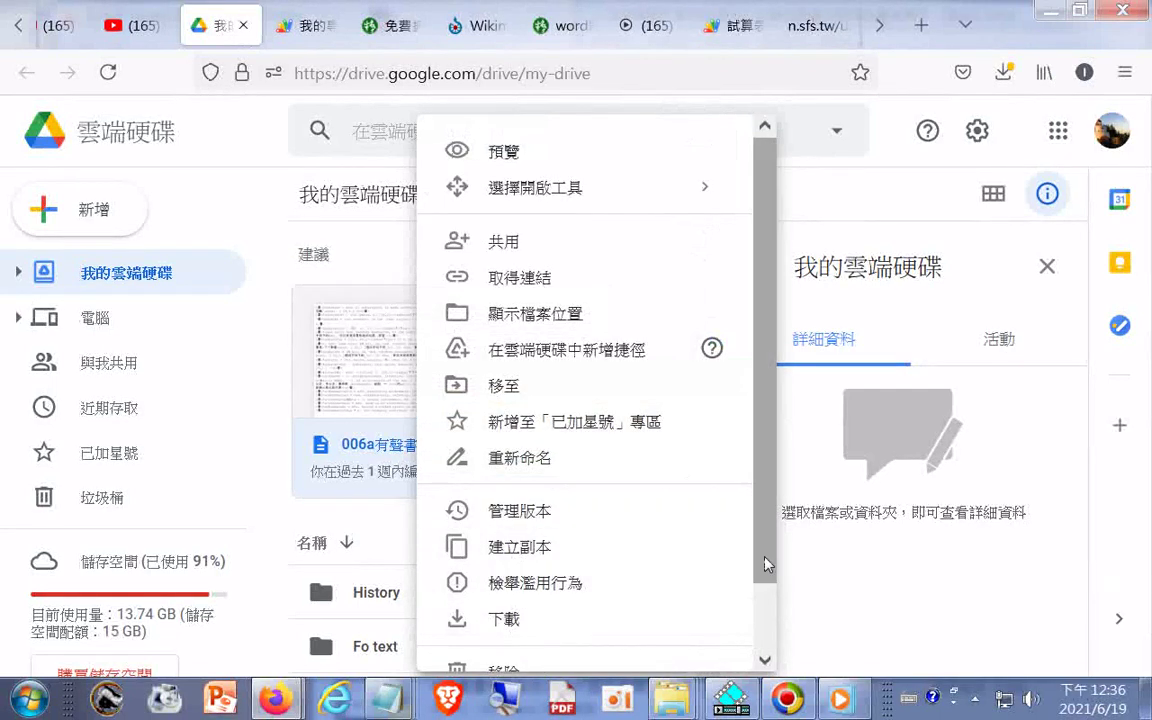
left_click_drag(765, 565, 783, 635)
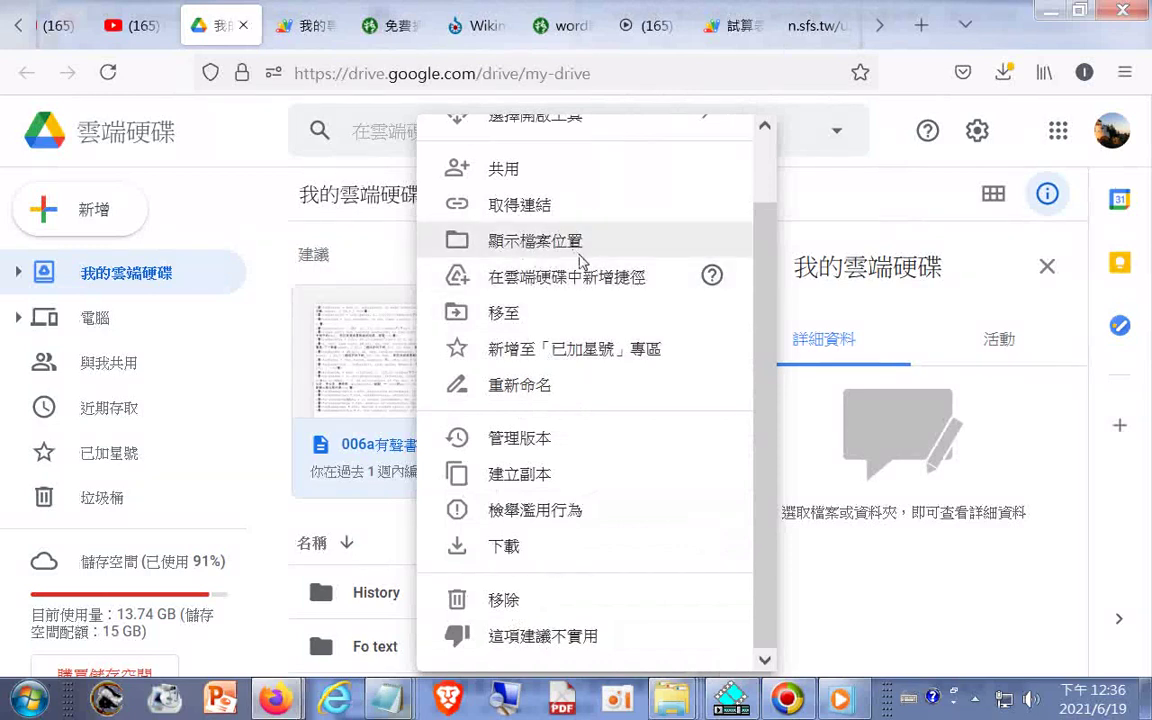
scroll(566, 245, "up", 1)
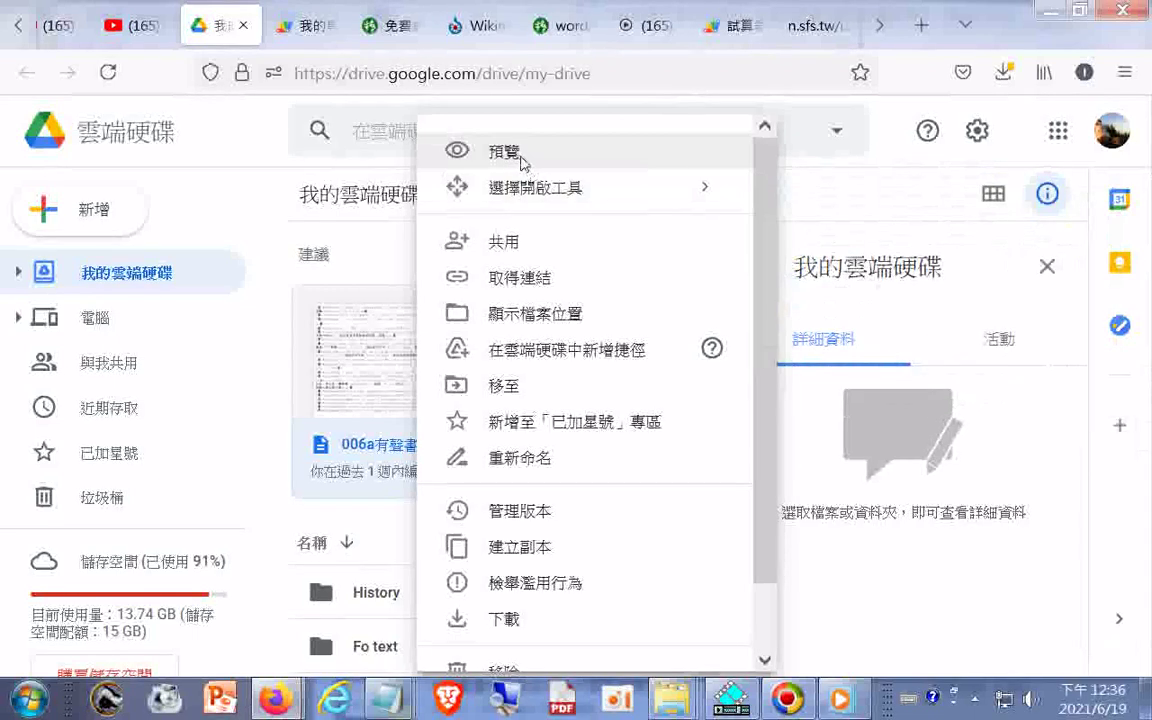
mouse_move(568, 189)
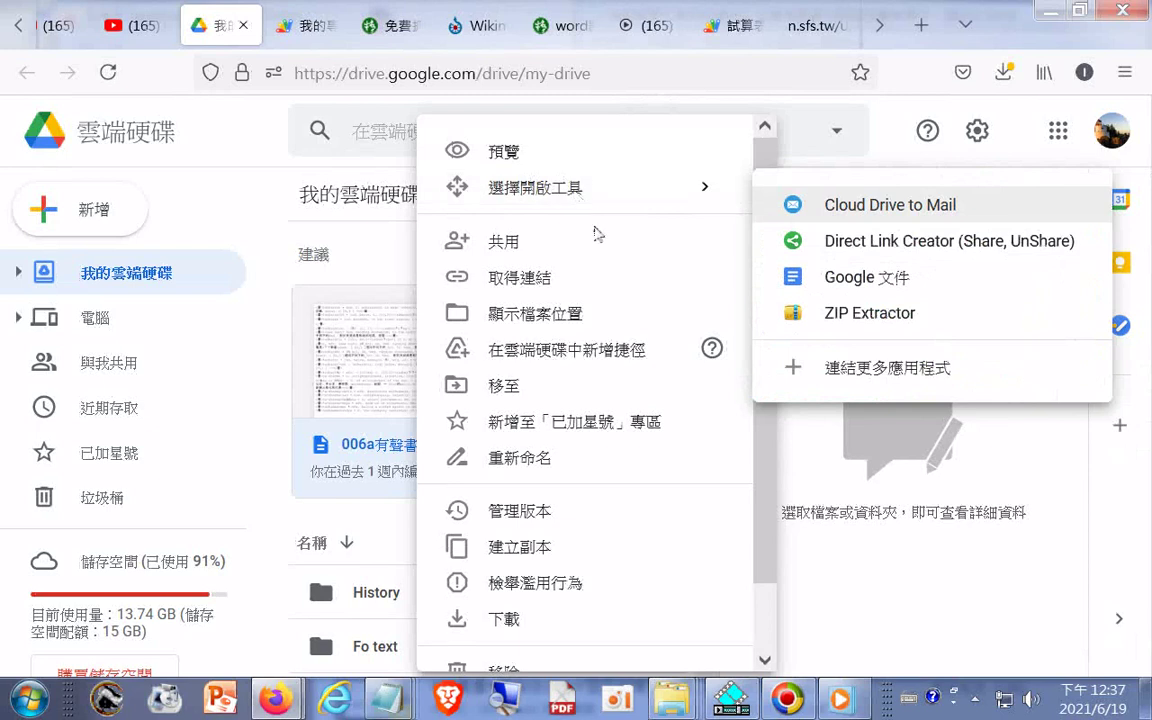
left_click(578, 280)
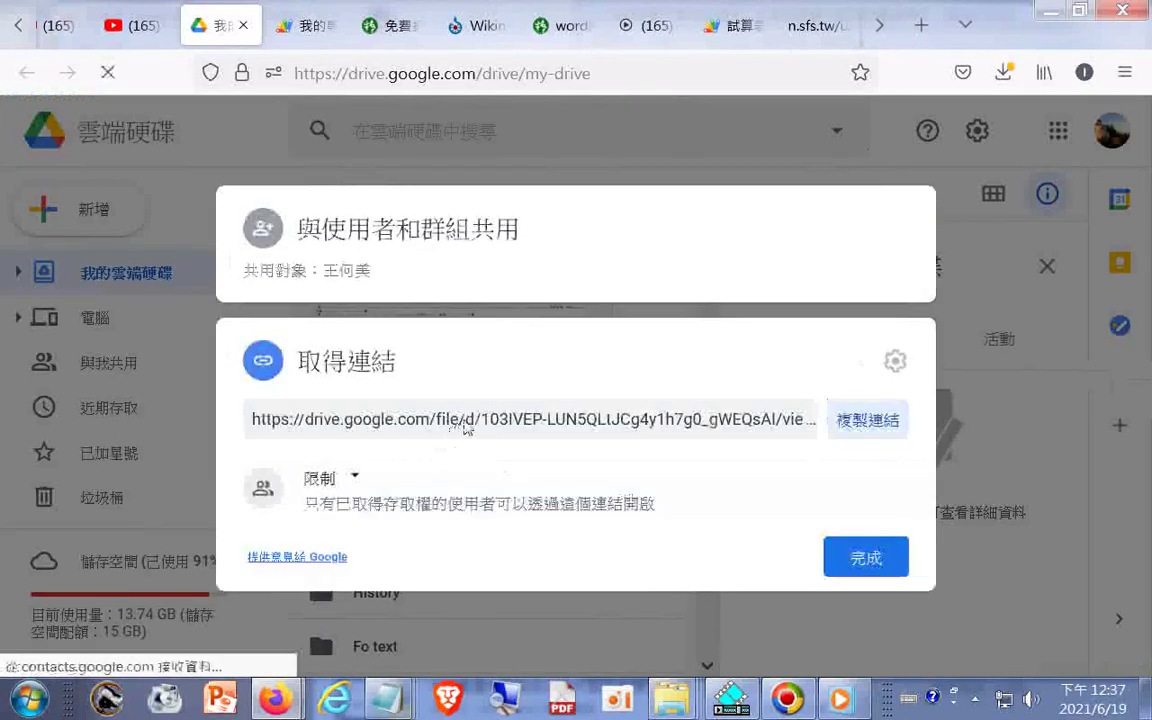
right_click(474, 420)
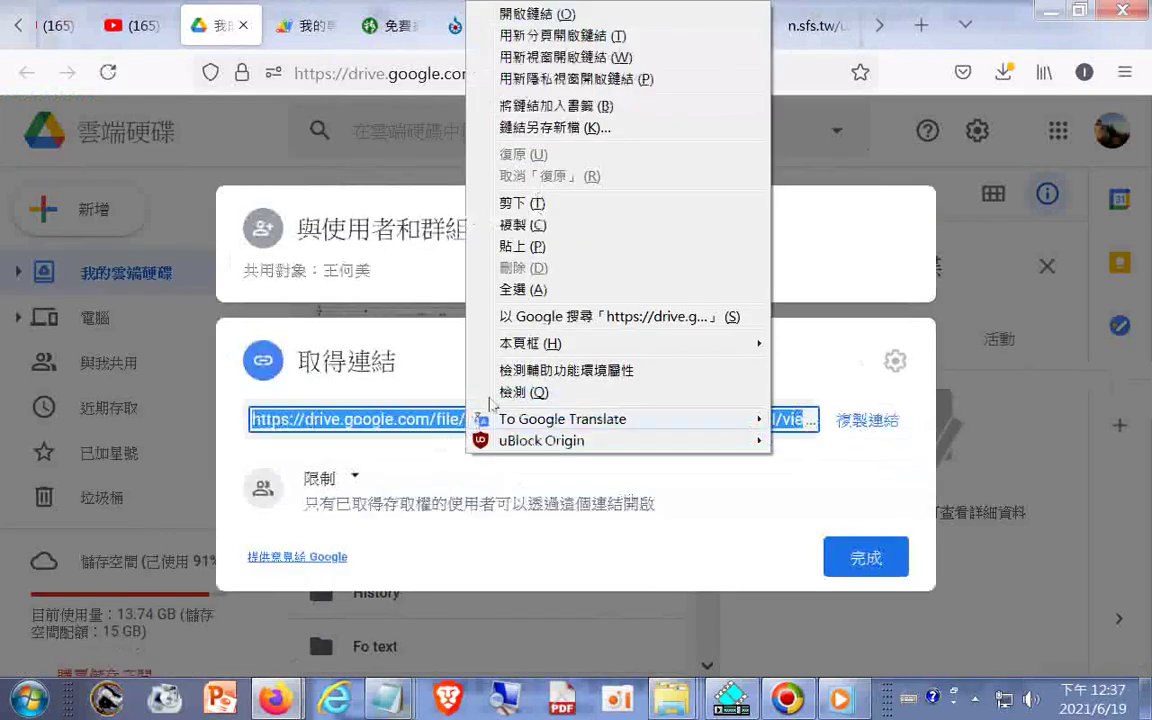
left_click(518, 227)
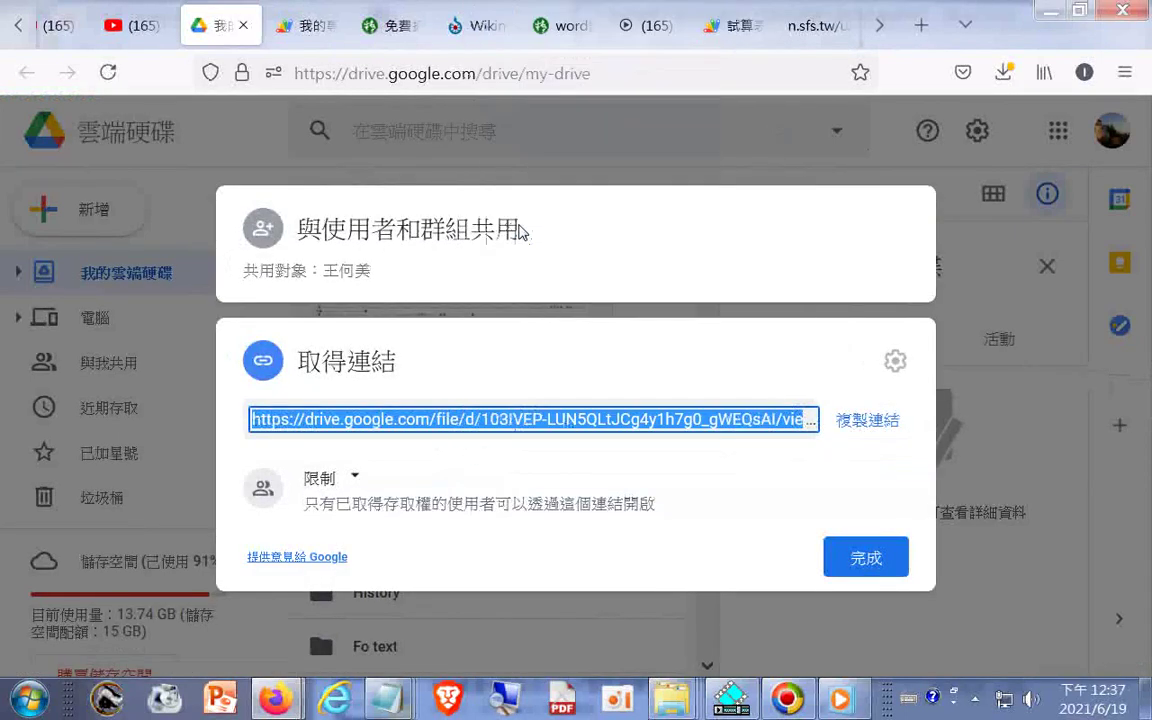
left_click(866, 557)
left_click(30, 697)
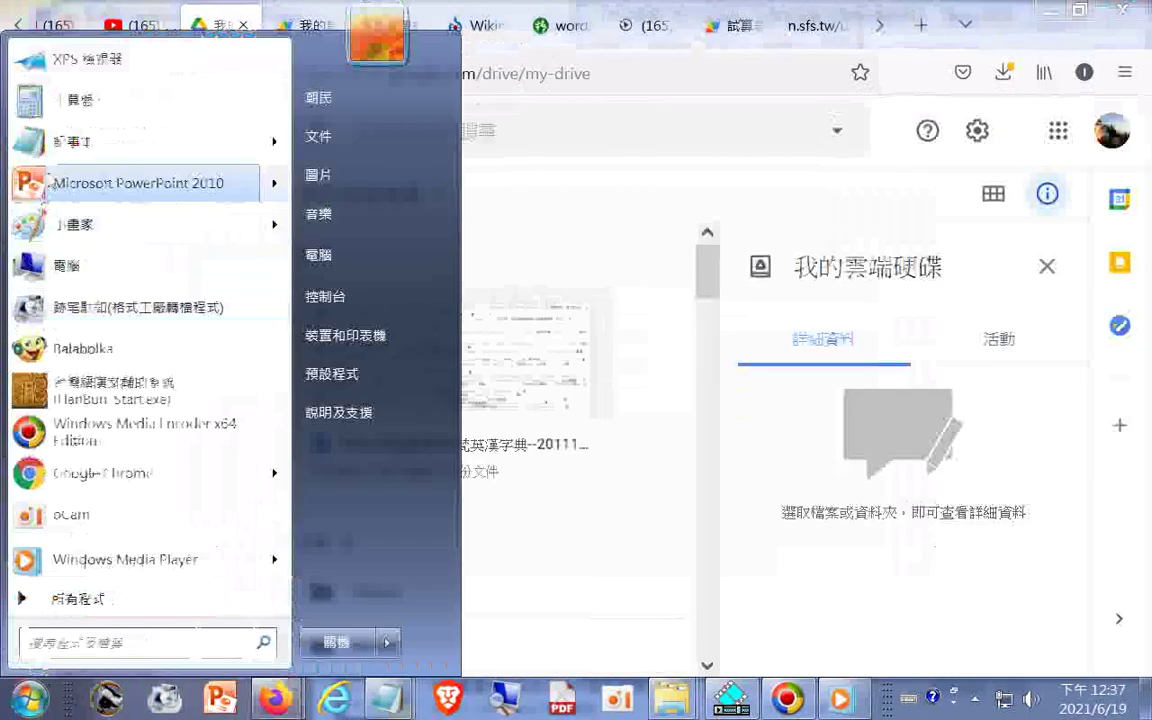
Open Notepad and paste the Drive share link into a new note
left_click(70, 141)
right_click(362, 542)
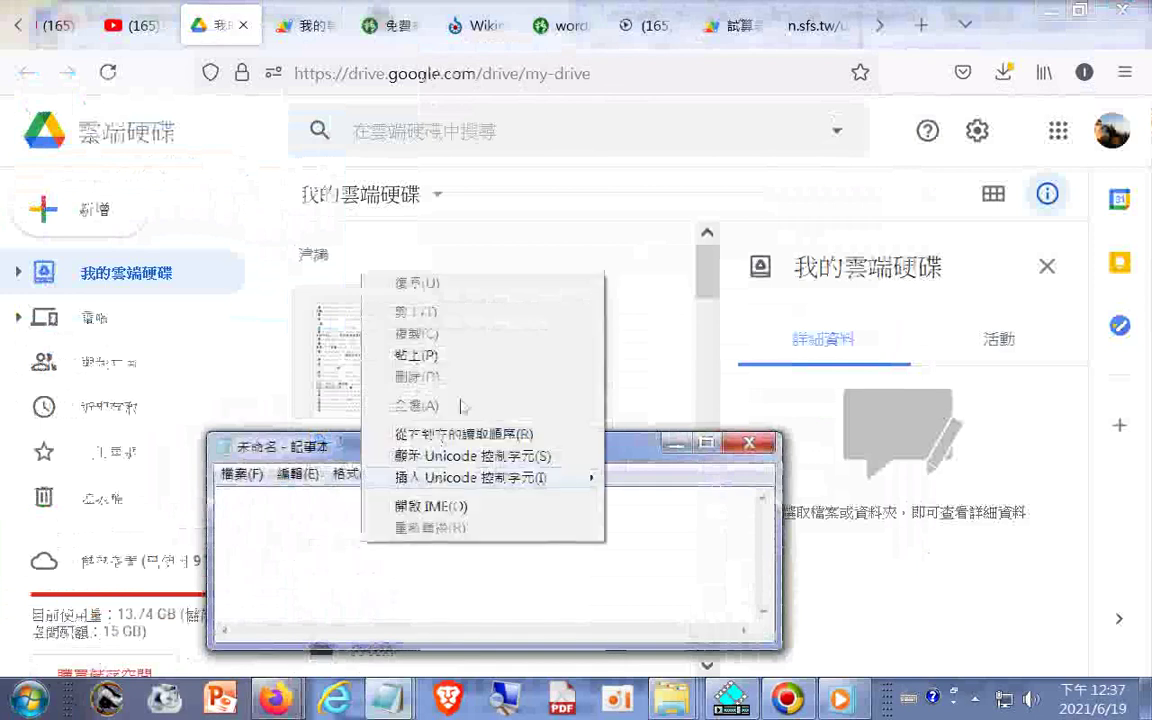
left_click(444, 362)
left_click_drag(300, 445, 370, 634)
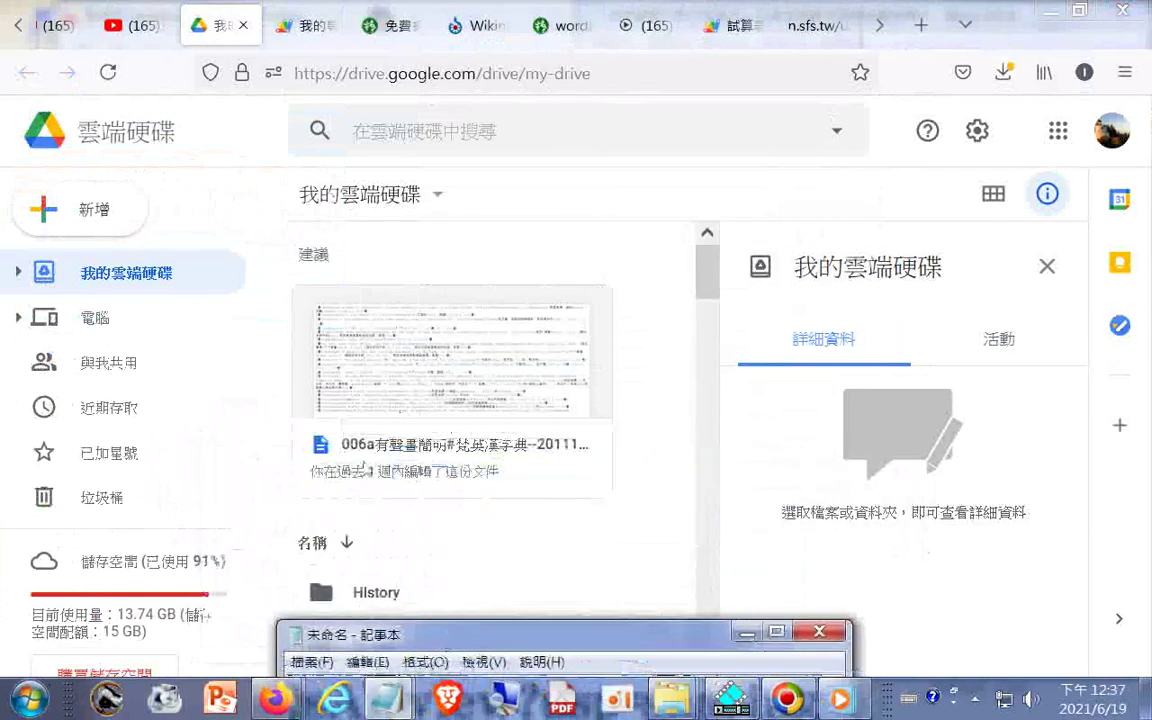
Copy the suggested file's full name from Drive's Rename box, leaving the name unchanged
left_click(365, 453)
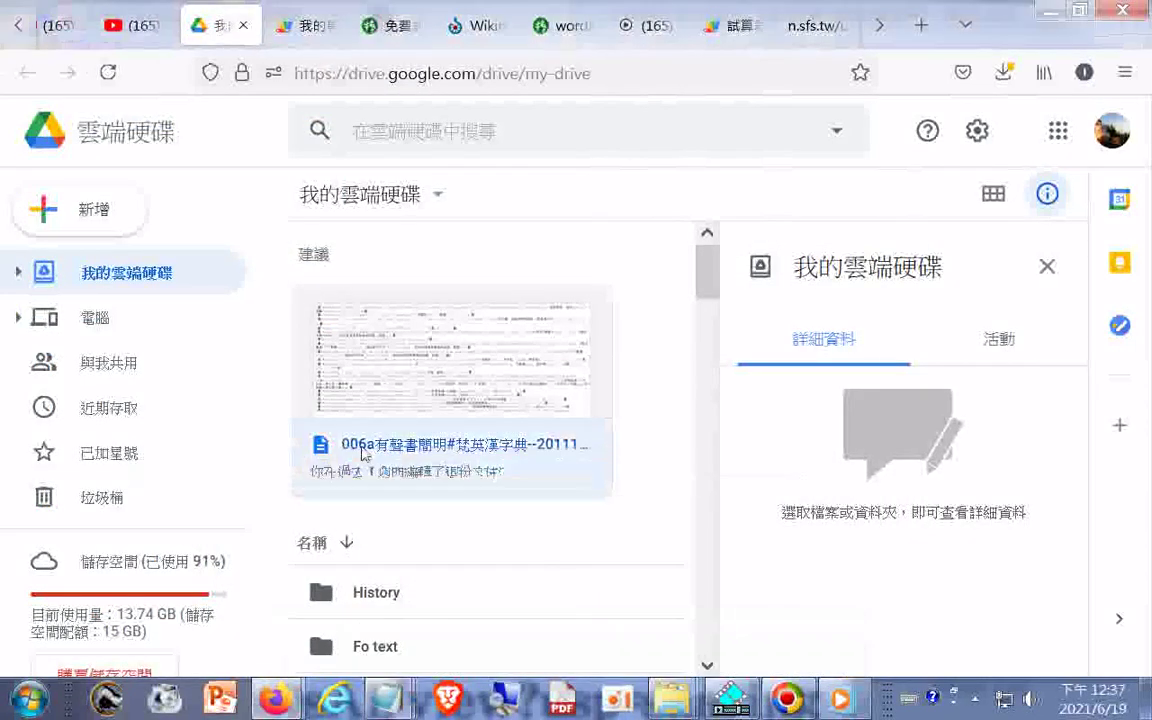
right_click(365, 453)
left_click(400, 465)
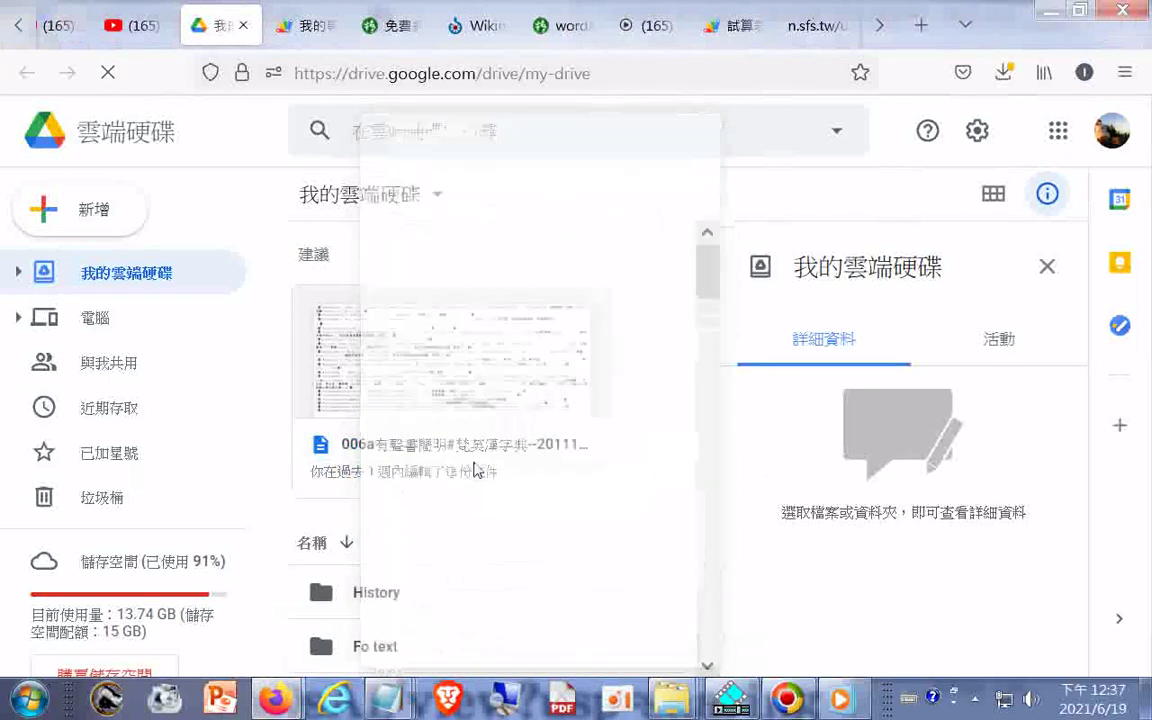
right_click(527, 386)
left_click(560, 442)
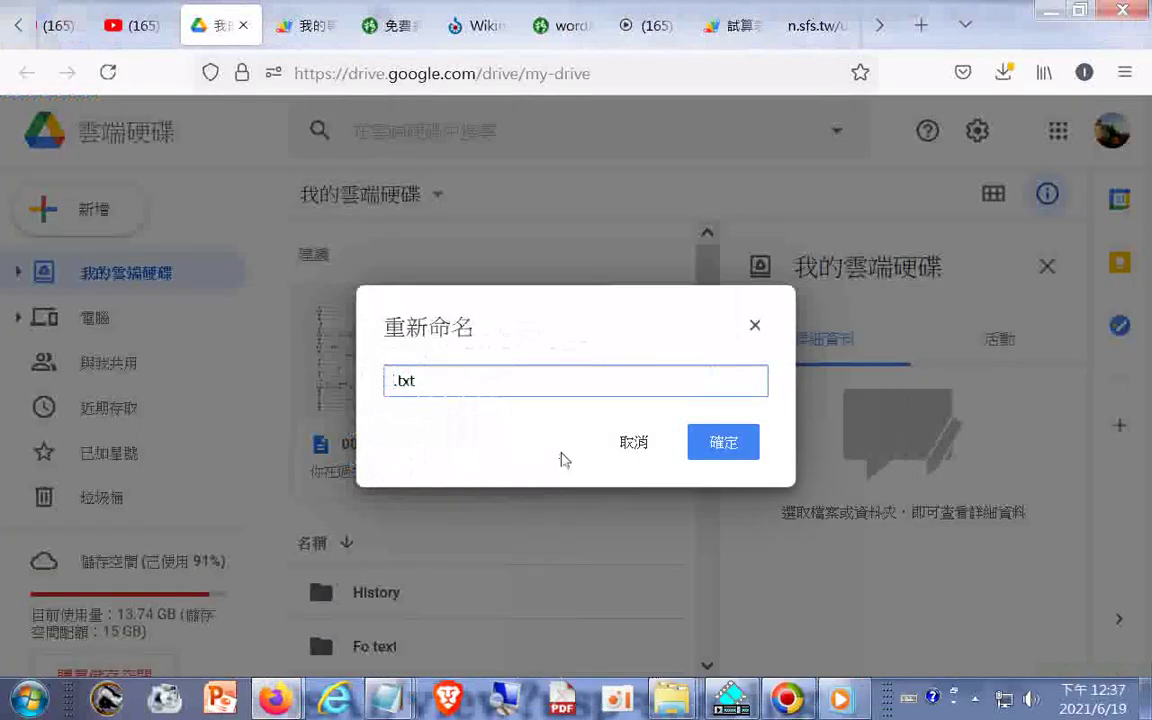
left_click(630, 442)
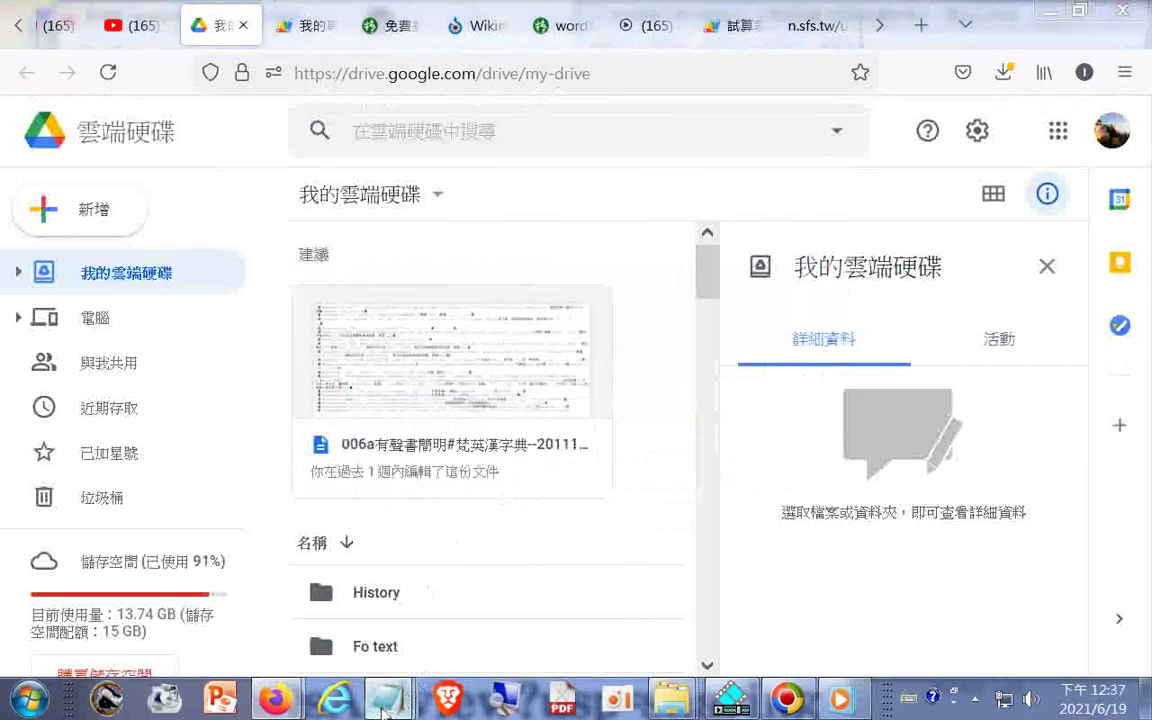
Paste the file name on its own line above the share link in Notepad
right_click(385, 706)
left_click(316, 643)
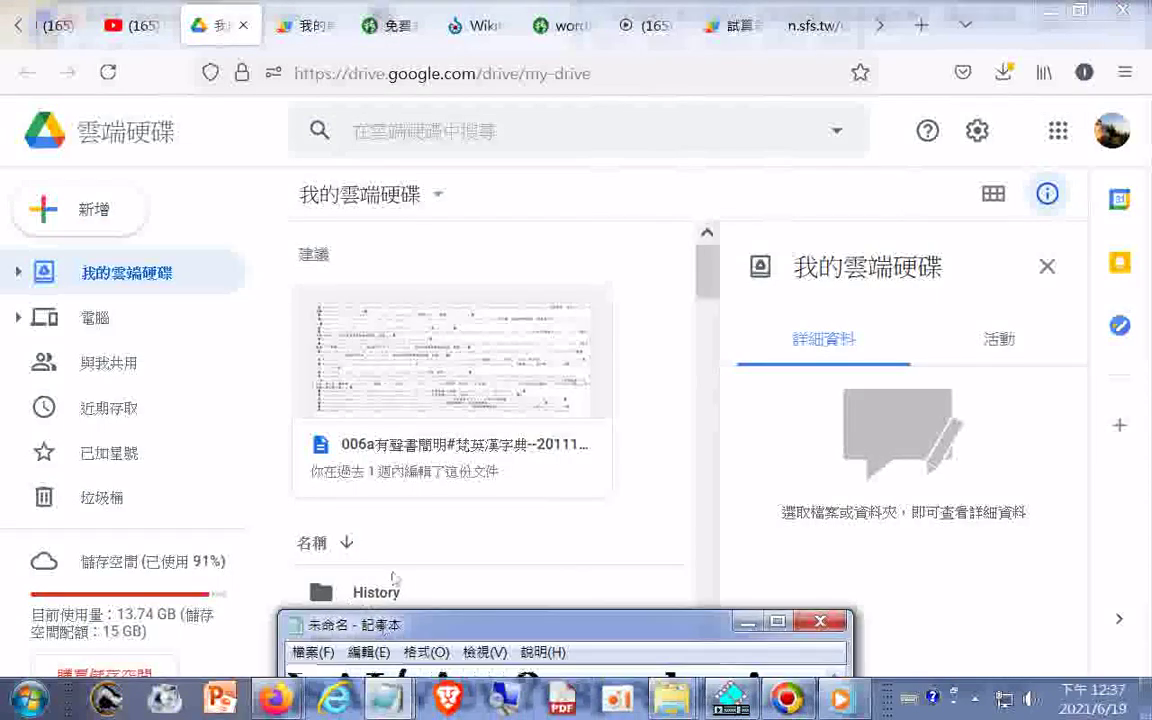
left_click_drag(400, 623, 450, 321)
left_click_drag(870, 390, 300, 390)
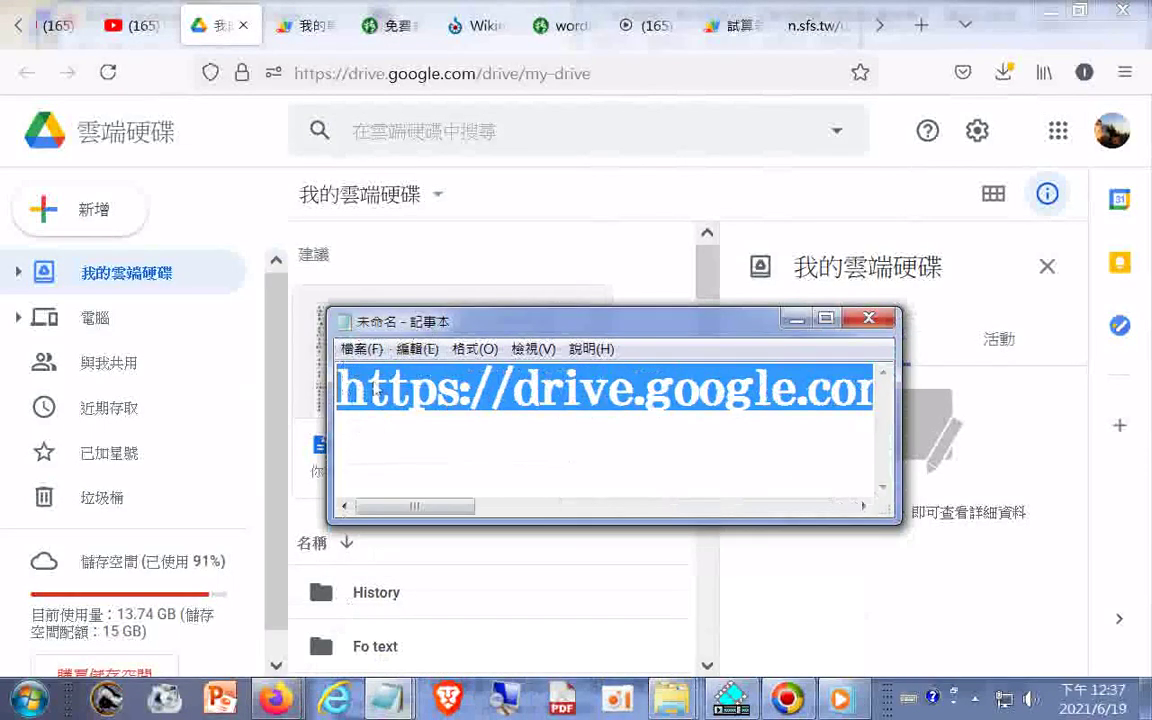
right_click(305, 346)
left_click(400, 473)
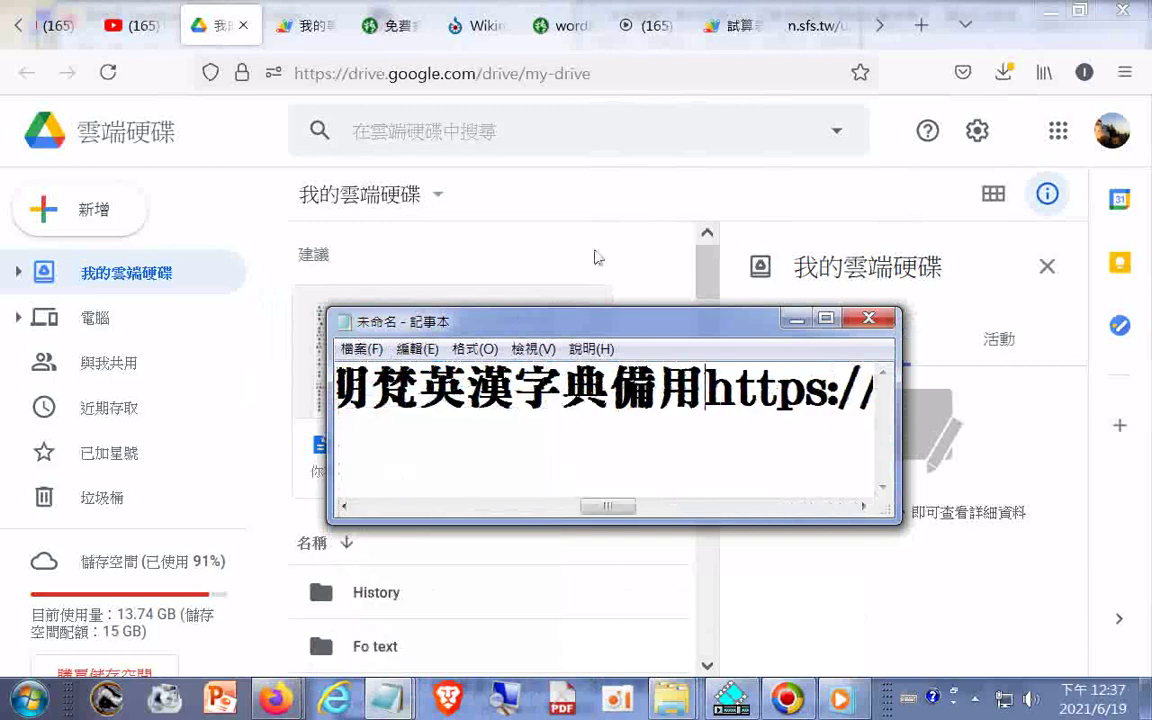
key("Return")
Start Save As in Notepad with the Drive file's name as the filename
left_click(361, 348)
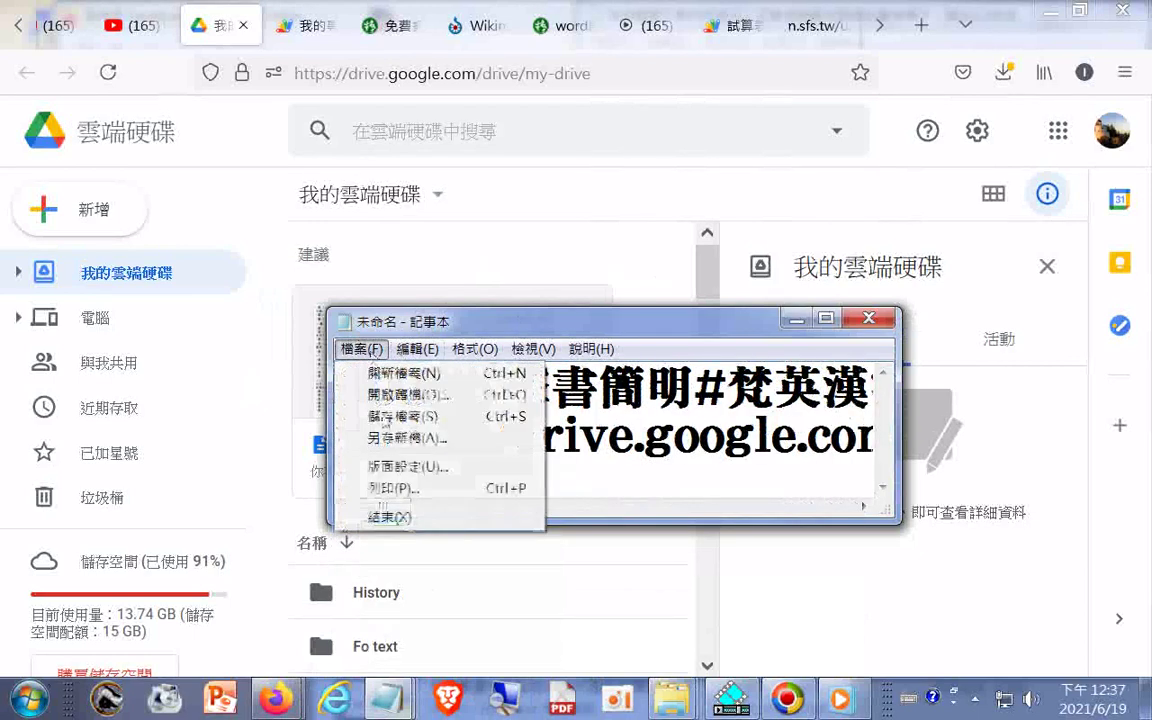
left_click(385, 440)
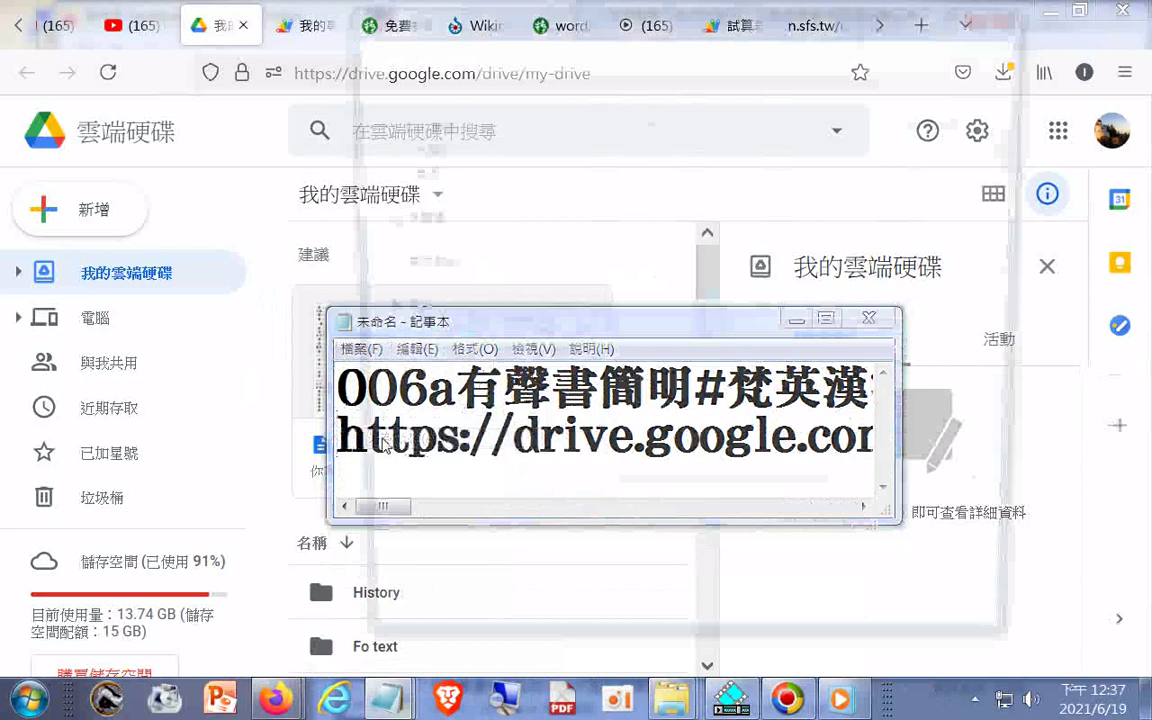
right_click(500, 532)
left_click(480, 312)
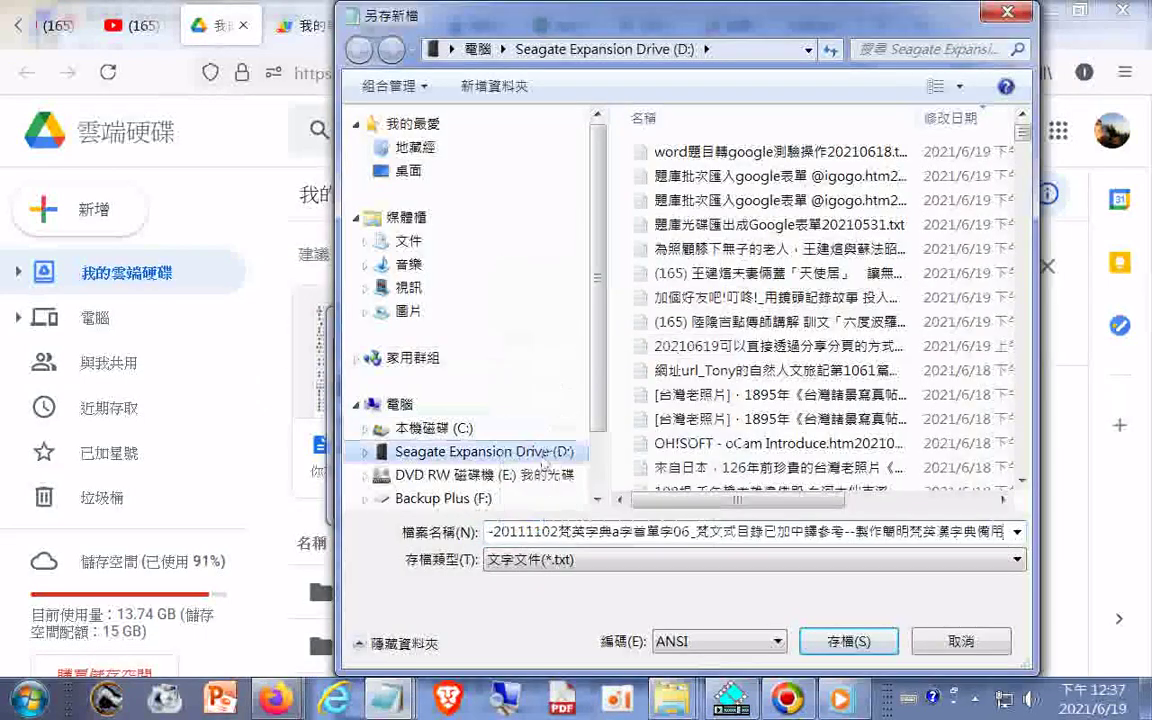
Prefix the save filename with _下載網址_
left_click_drag(490, 532, 519, 541)
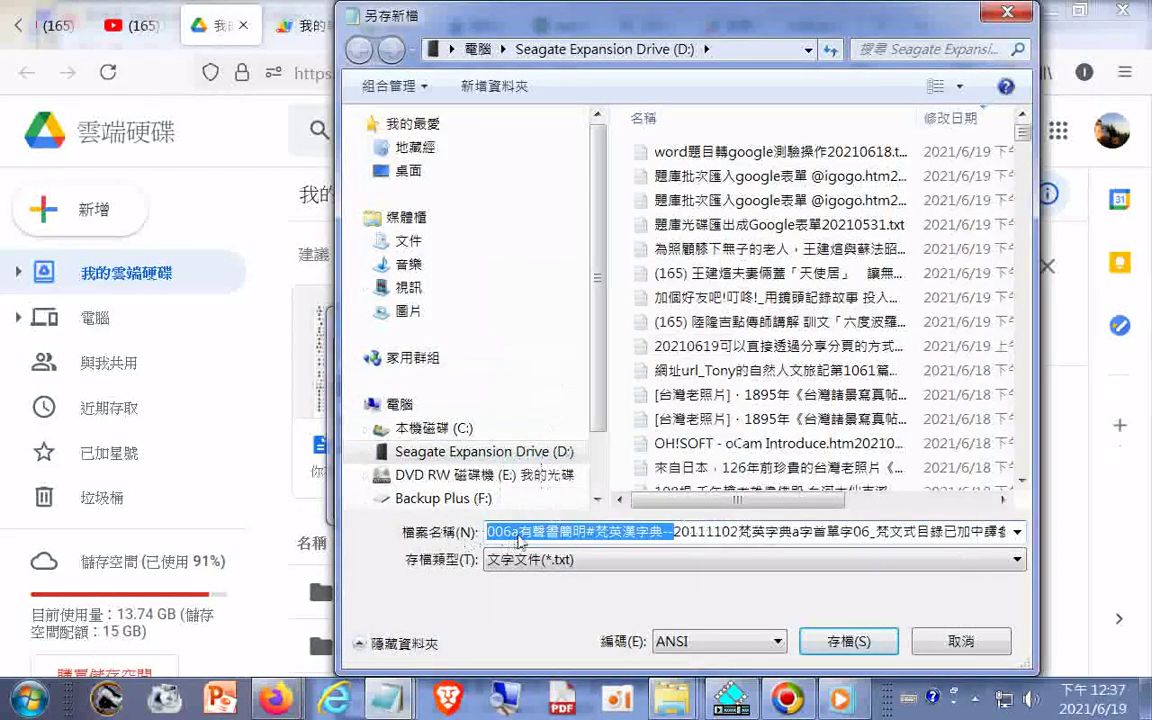
left_click(498, 541)
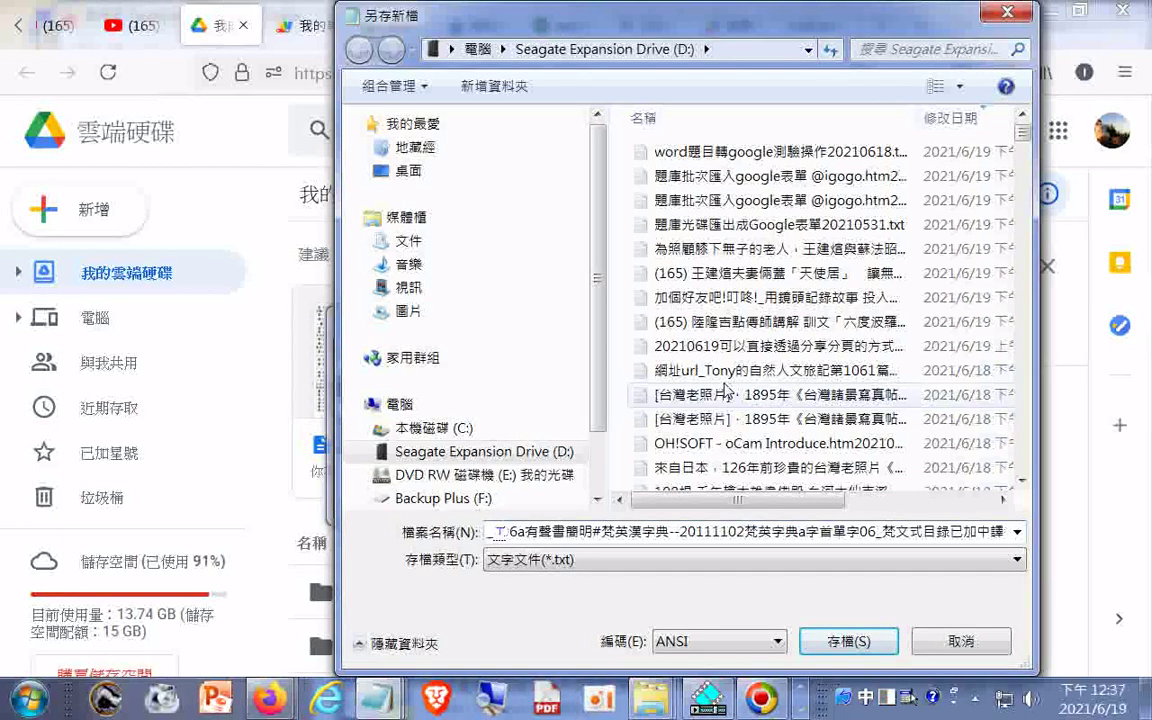
type("子ˊ")
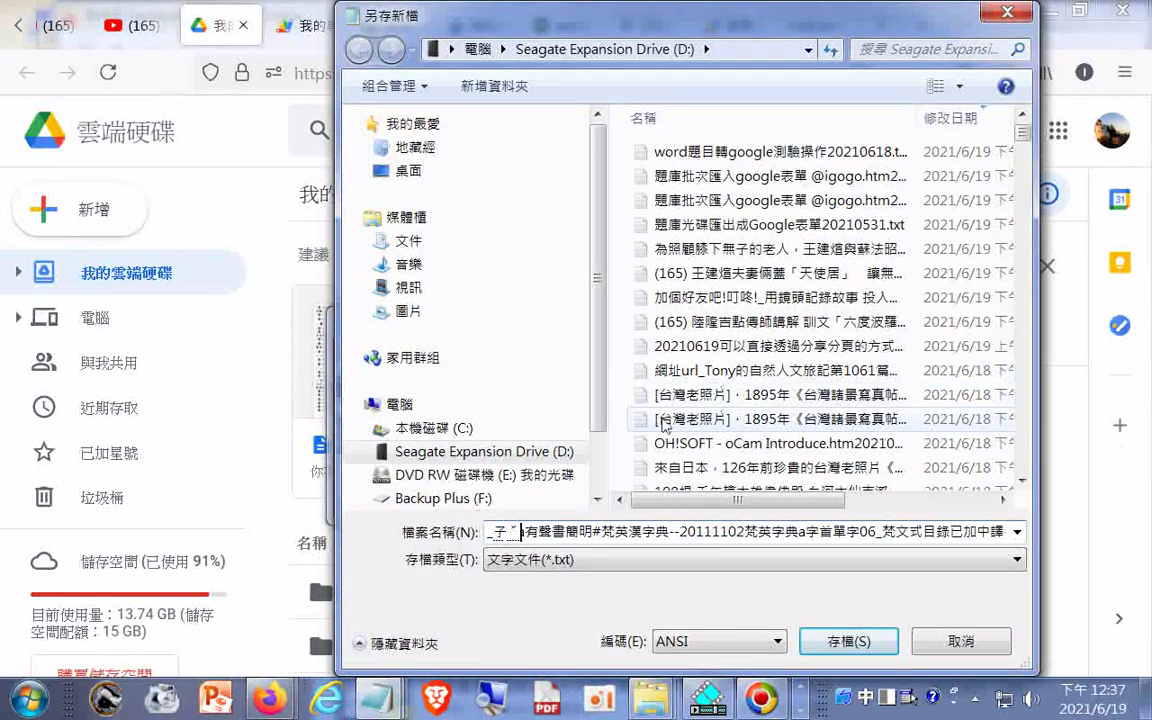
key("Escape")
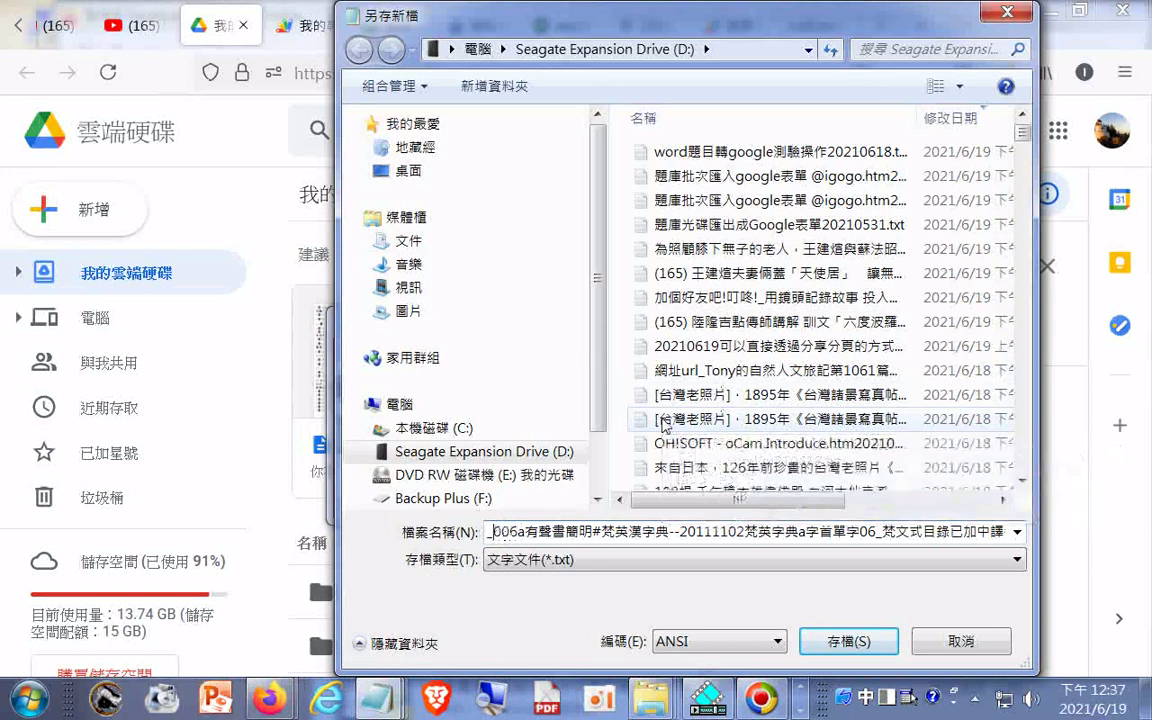
type("ㄒㄧㄚˋㄗㄞˋㄨㄤˇㄓˇ")
key("Return")
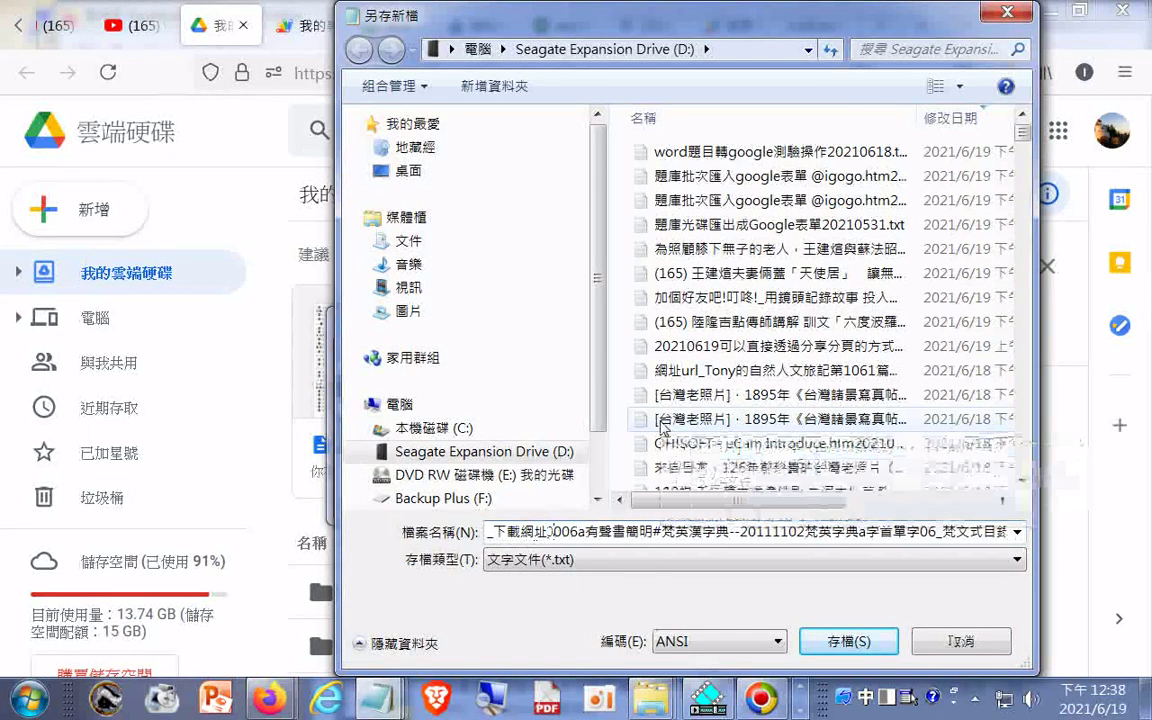
type("_")
Save the note in Unicode encoding to Backup Plus (F:), copying the filename first
left_click(665, 640)
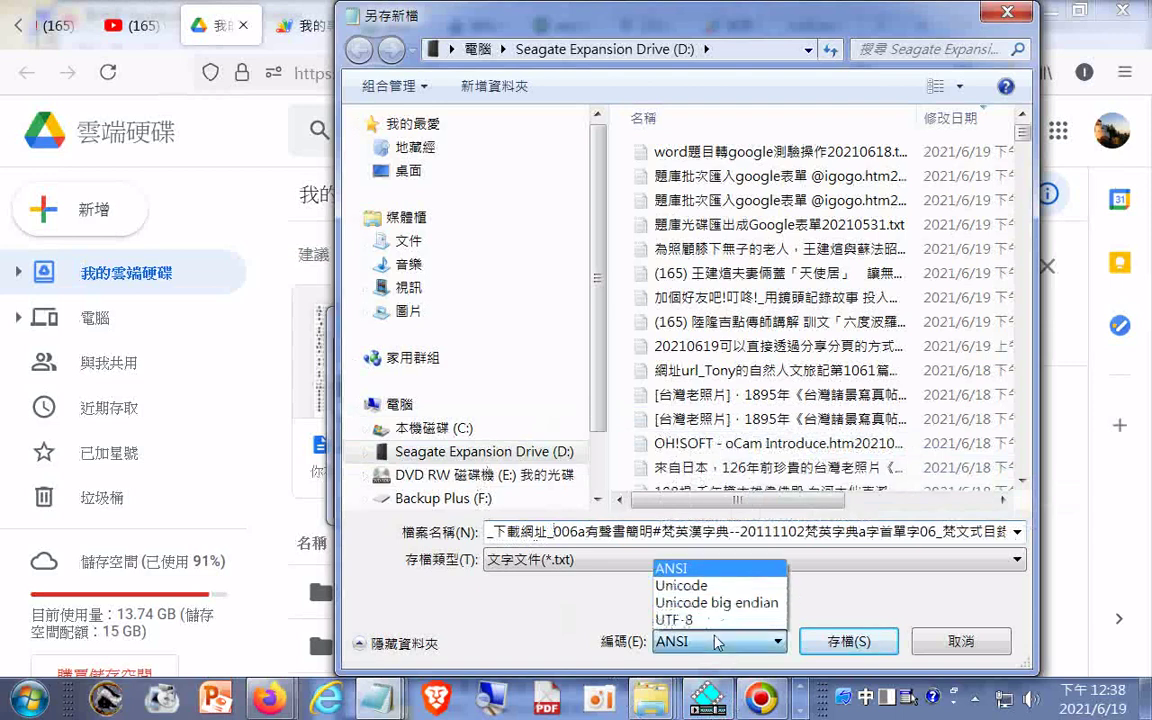
left_click(667, 586)
left_click(443, 497)
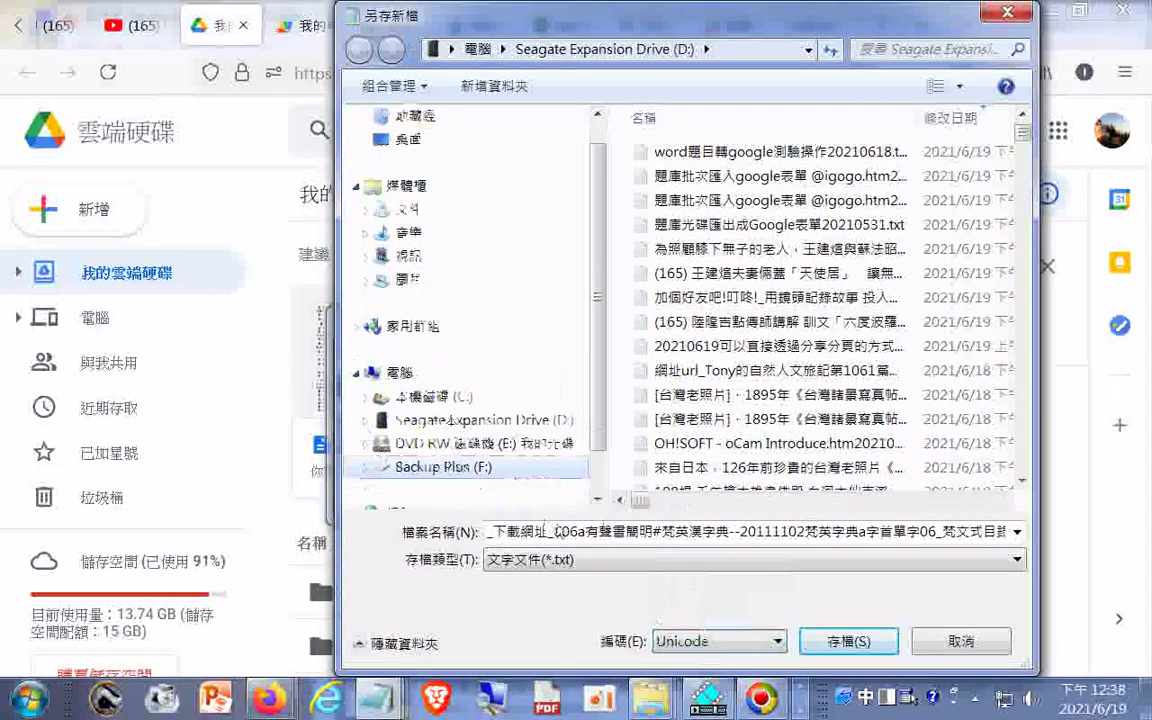
right_click(681, 532)
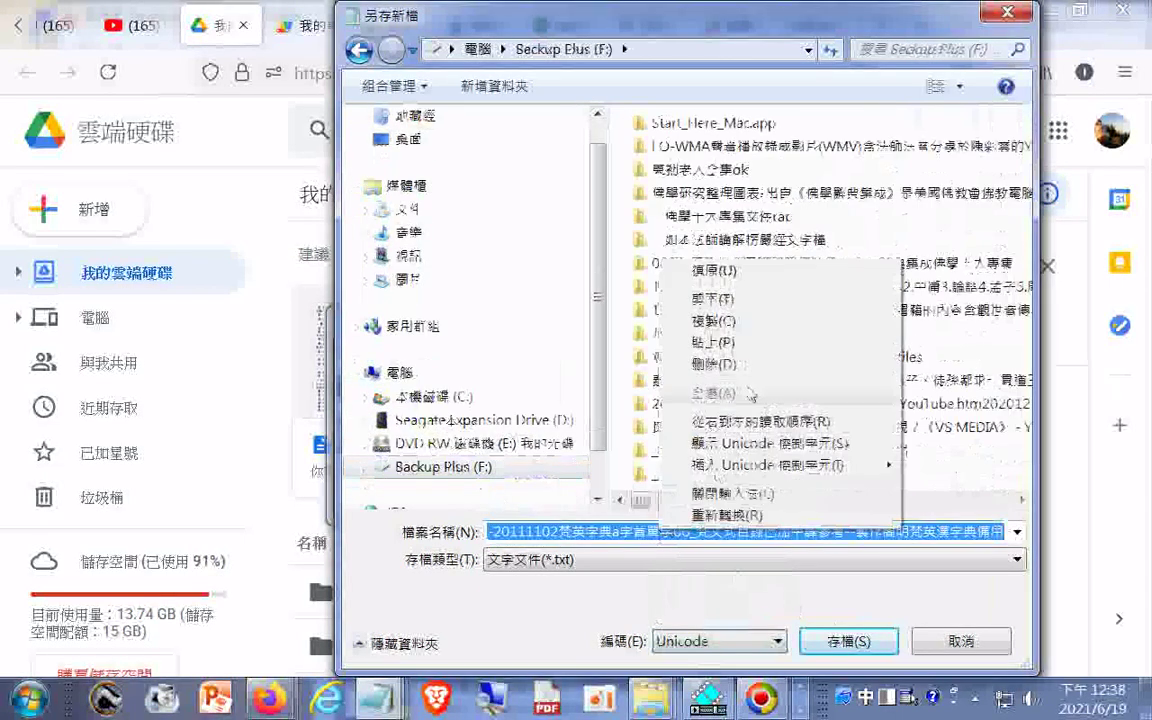
left_click(707, 322)
left_click(848, 641)
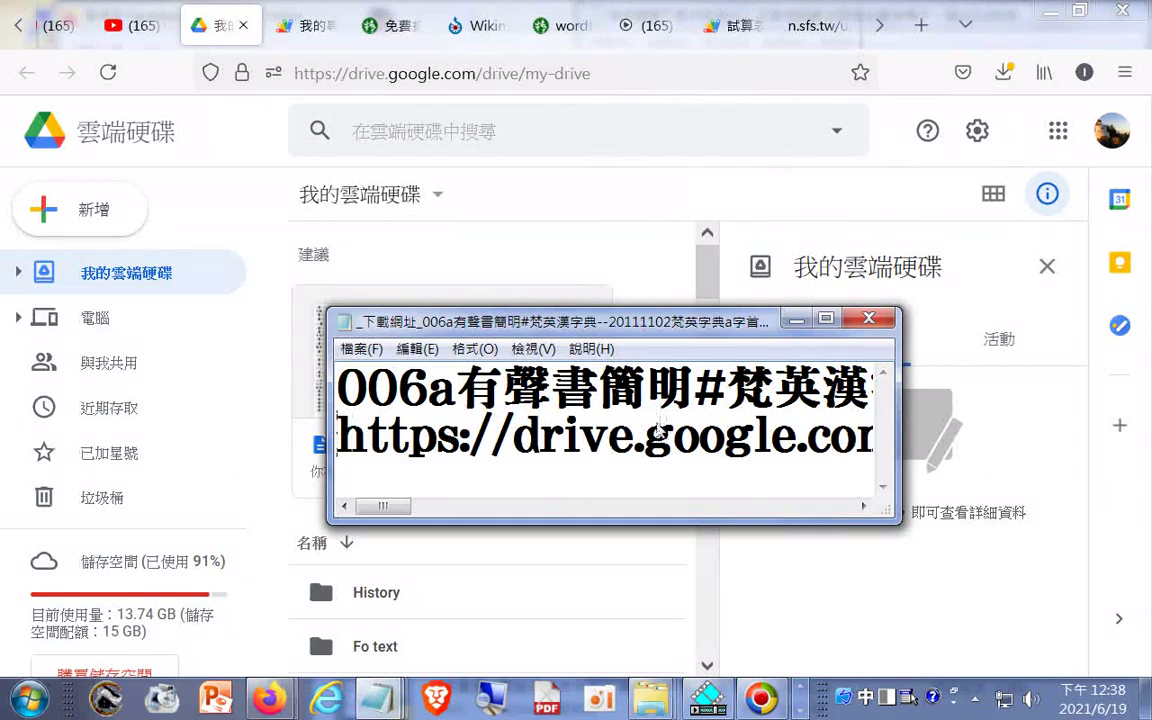
Switch to the Apps Script tab and download a visible-area screenshot of My Projects
left_click(577, 244)
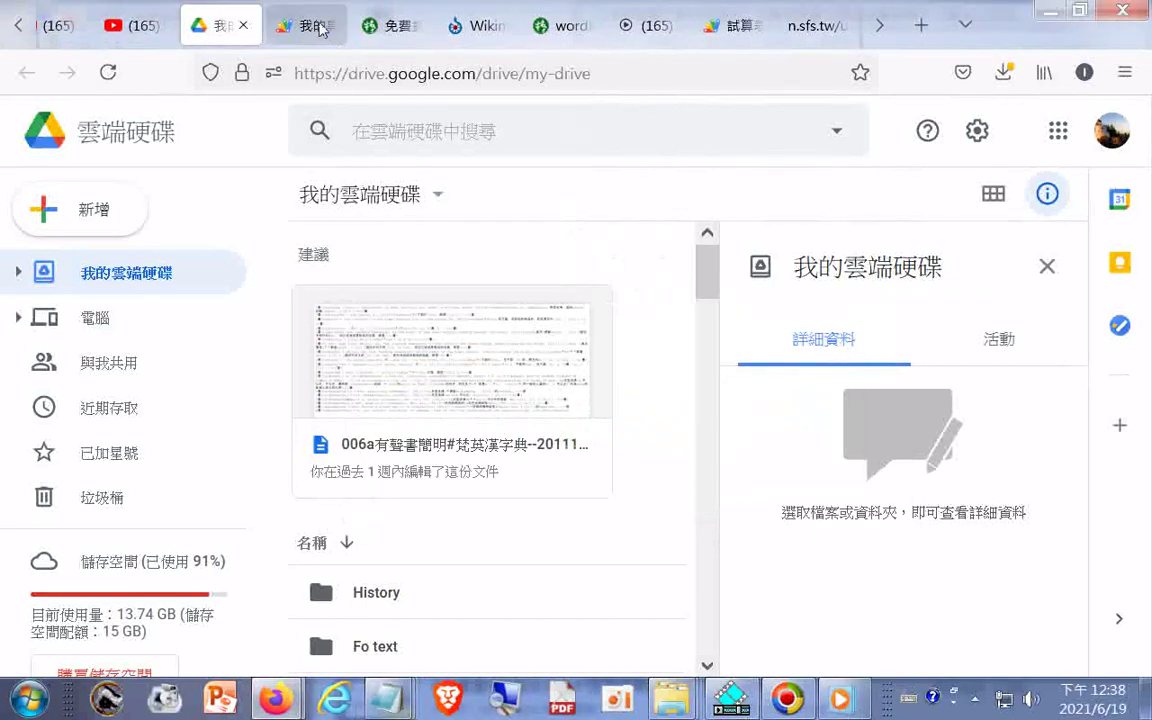
left_click(305, 25)
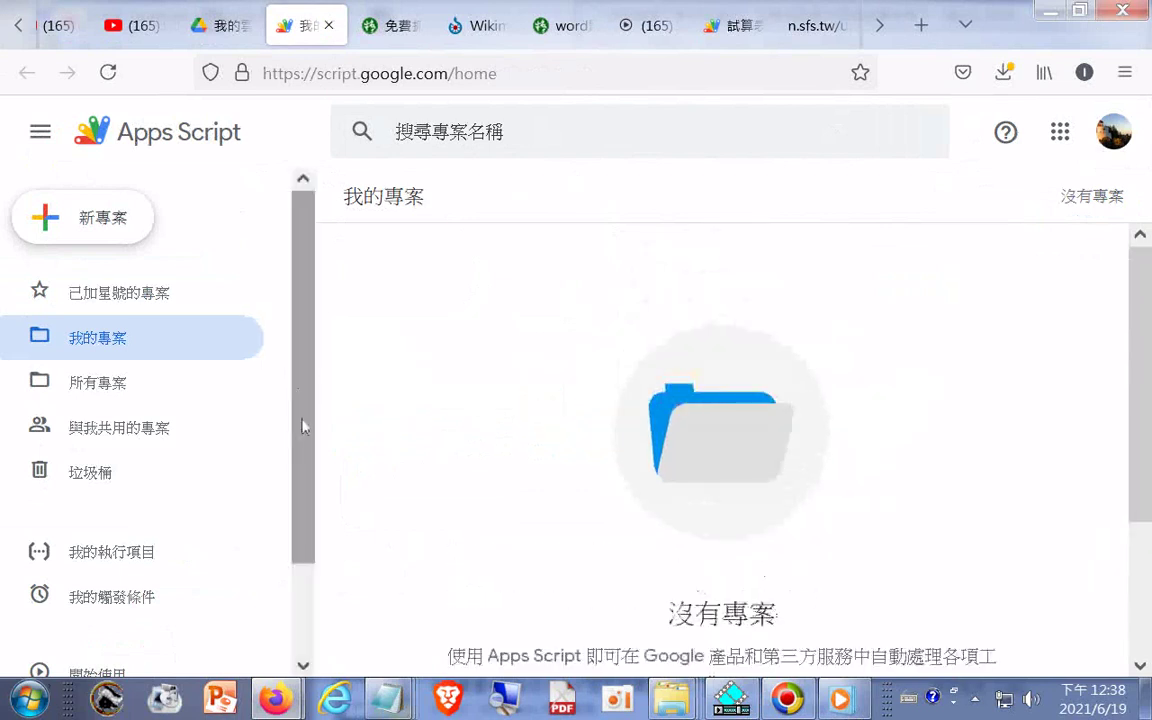
right_click(193, 661)
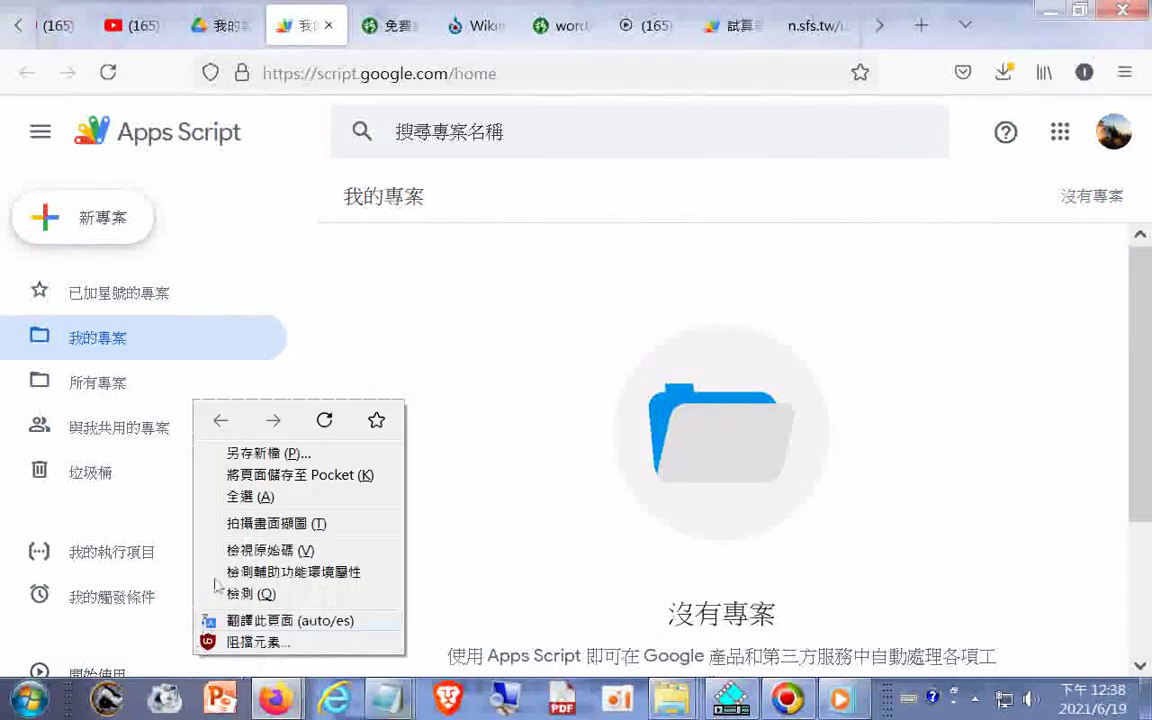
left_click(241, 524)
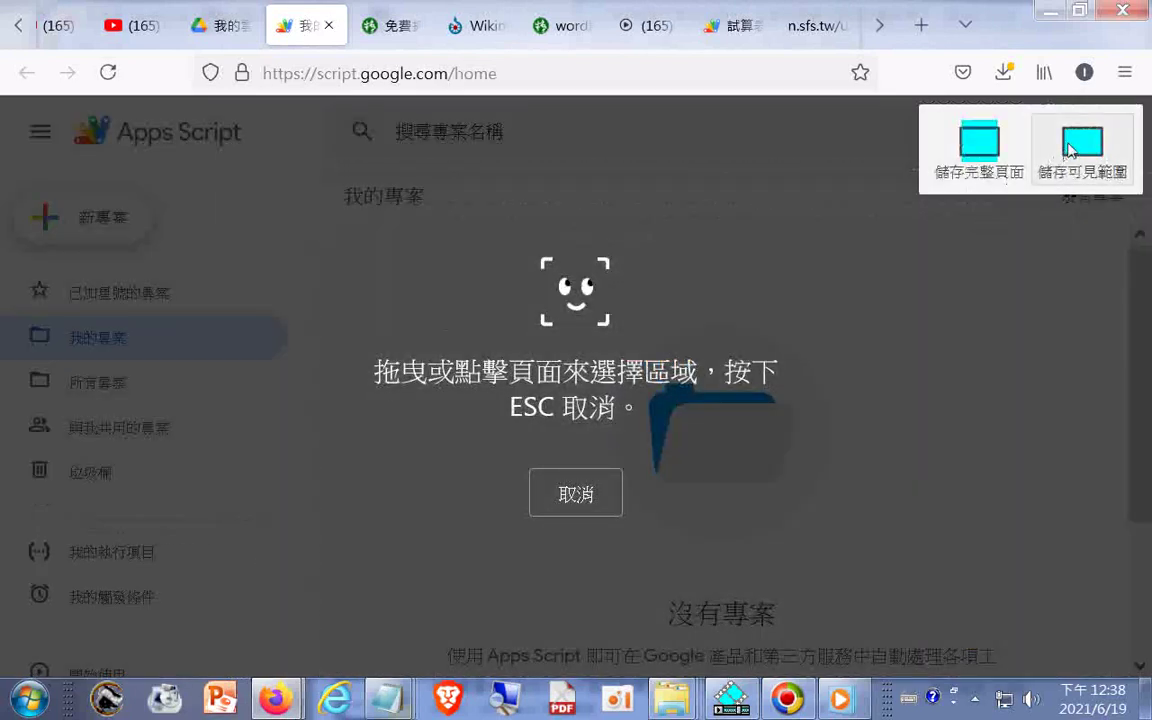
left_click(1063, 150)
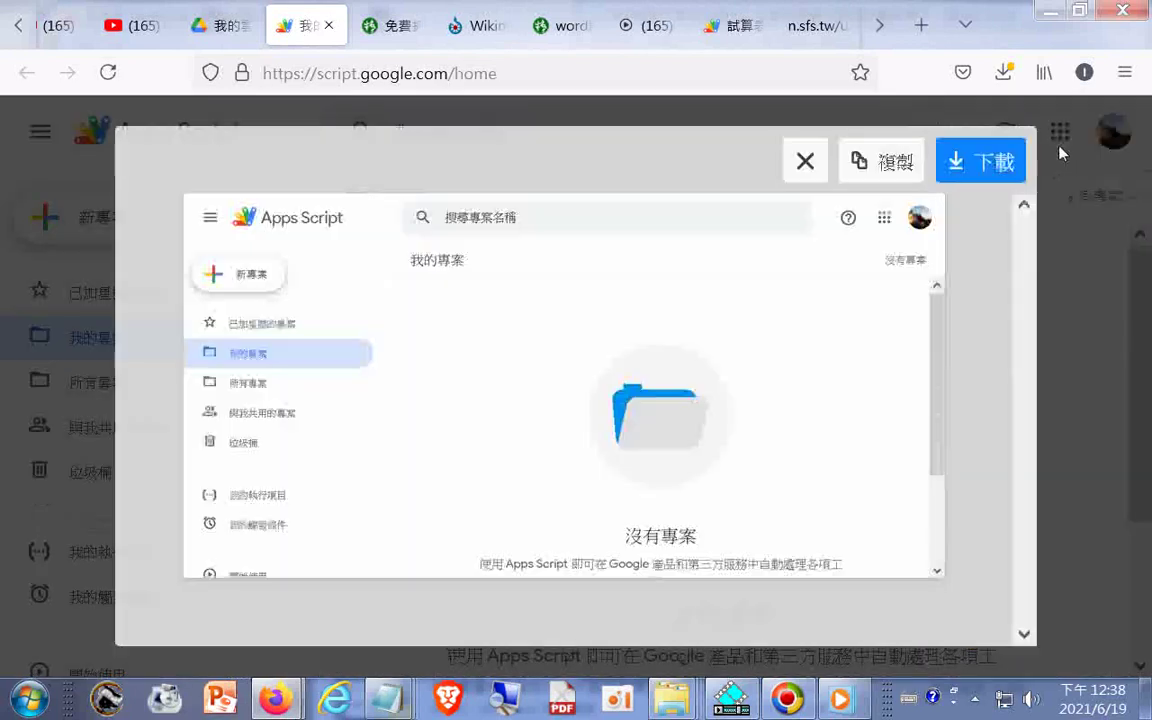
left_click(1003, 162)
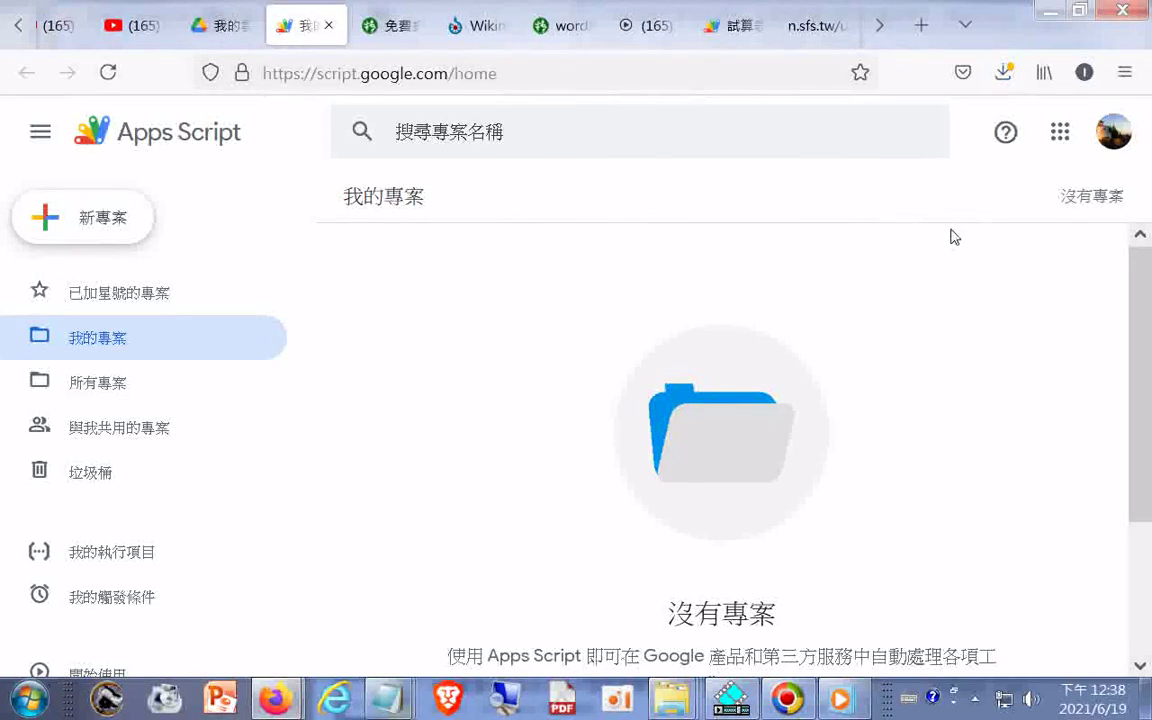
Download a second visible-area screenshot of the page further down
scroll(953, 236, "down", 3)
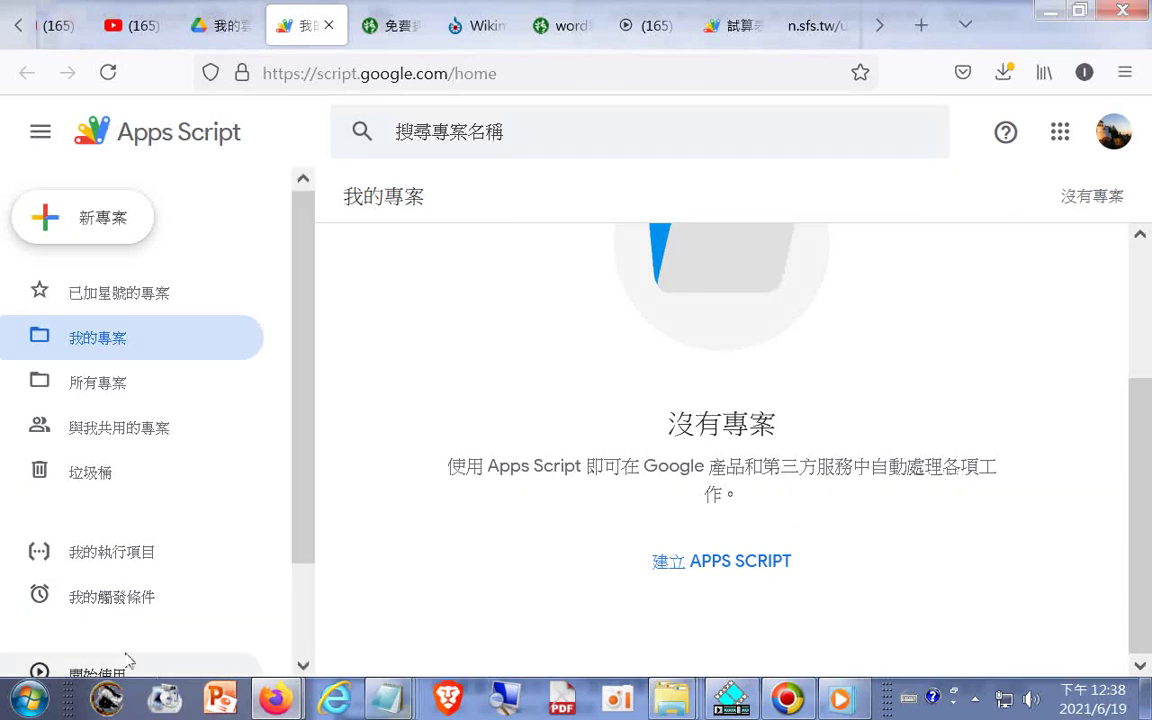
right_click(19, 634)
left_click(95, 503)
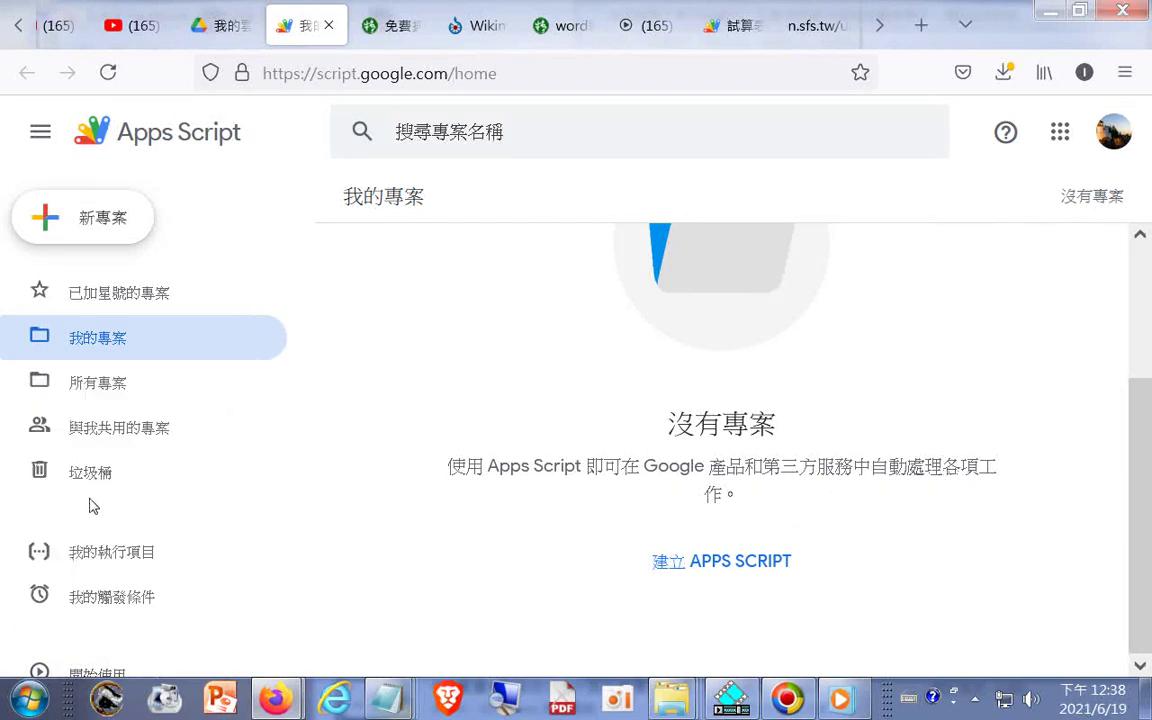
left_click(1083, 140)
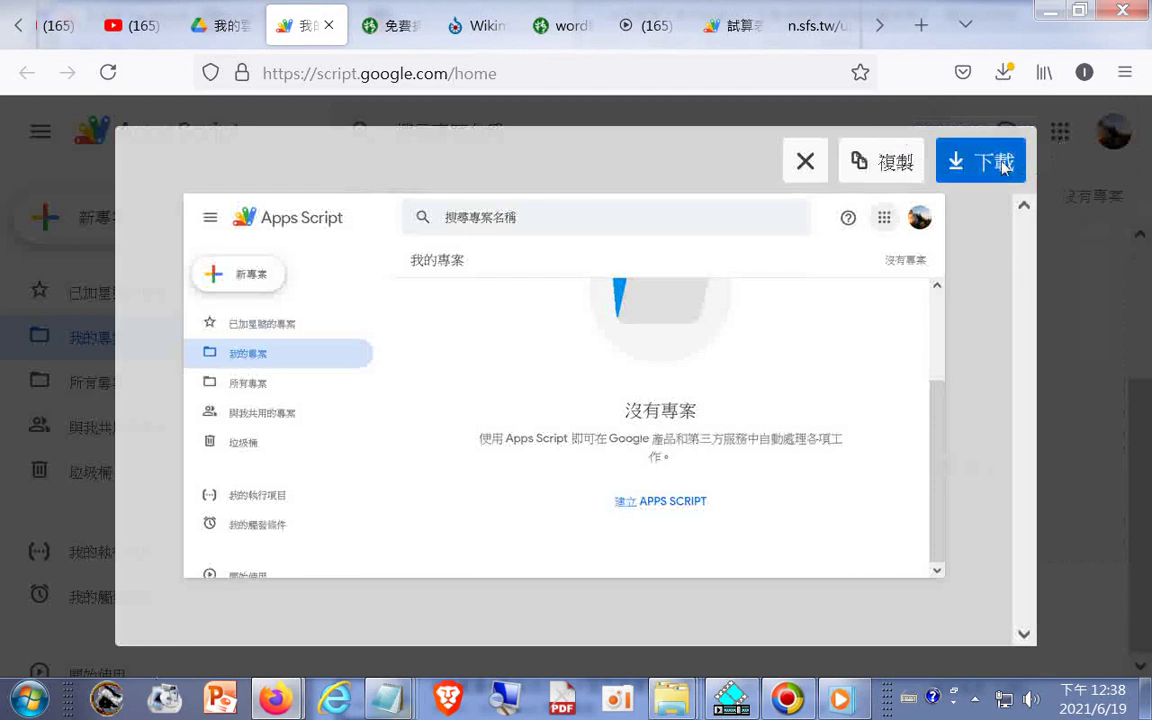
left_click(1000, 152)
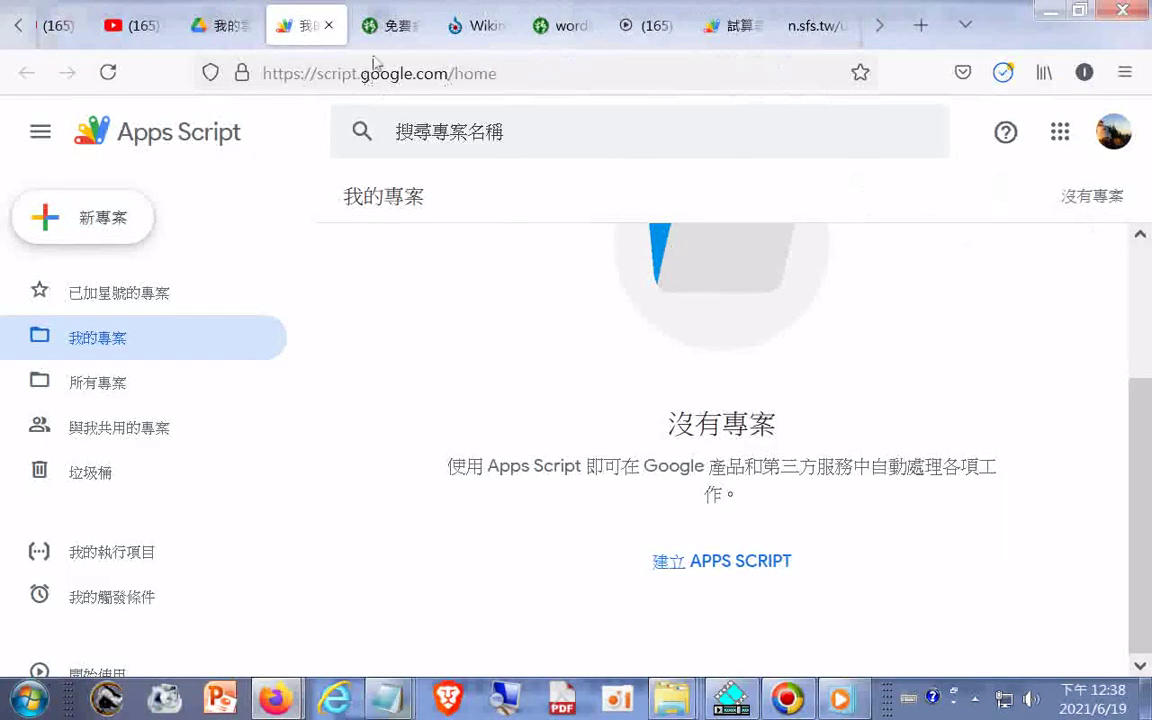
Close Apps Script and save the Greenshot article as a complete web page, appending 20210619 to its name
left_click(325, 35)
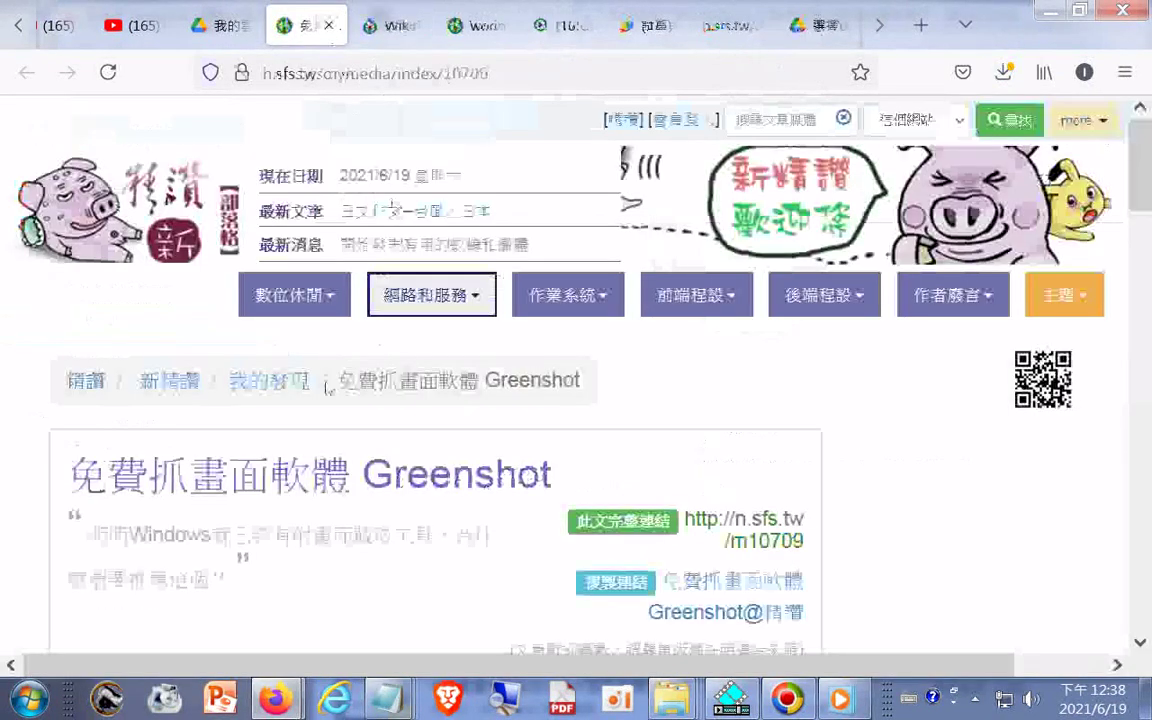
right_click(13, 568)
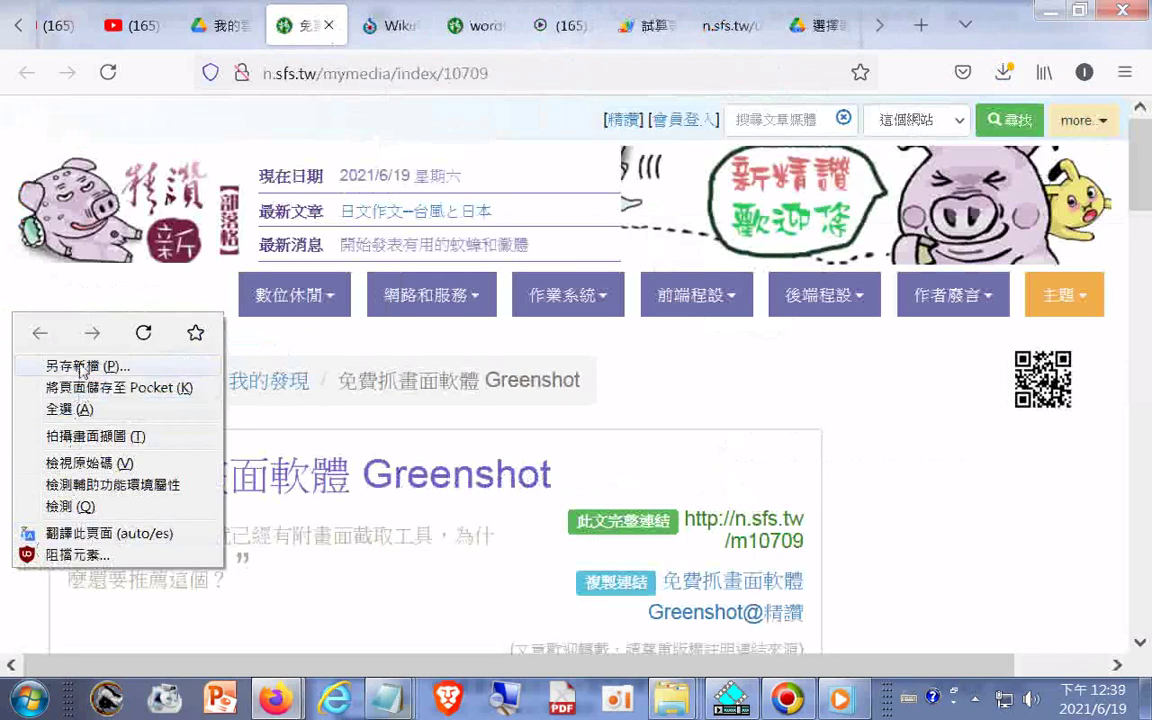
left_click(76, 366)
left_click(429, 372)
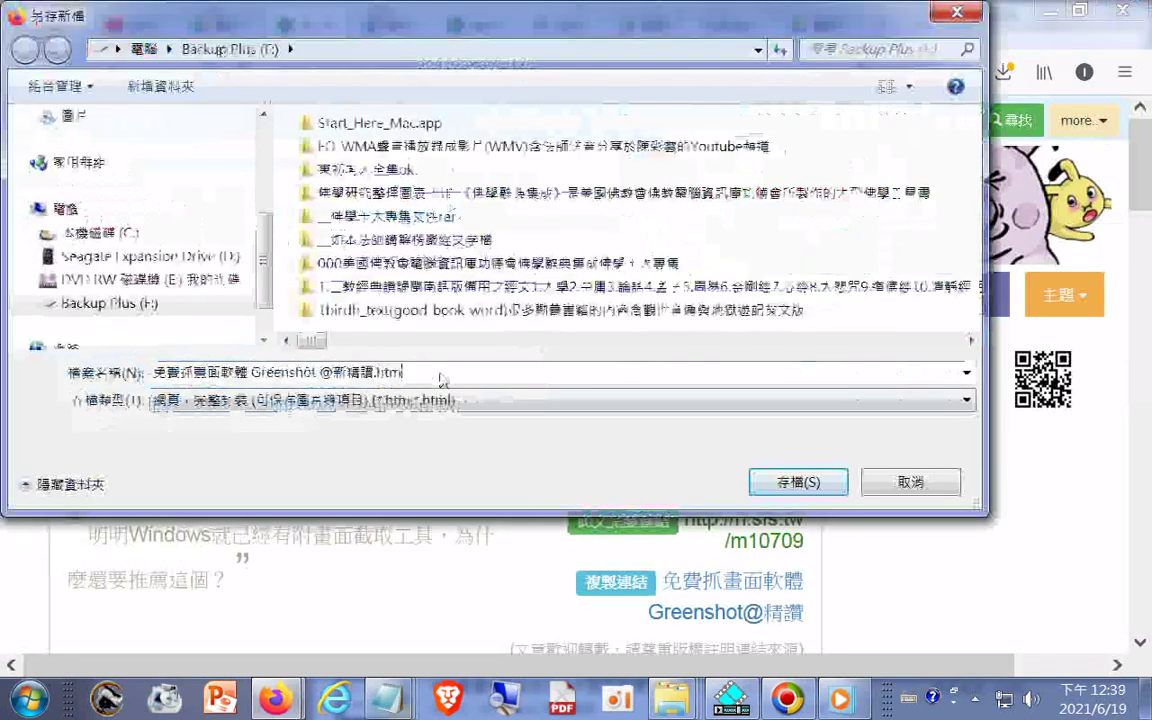
type("20210619")
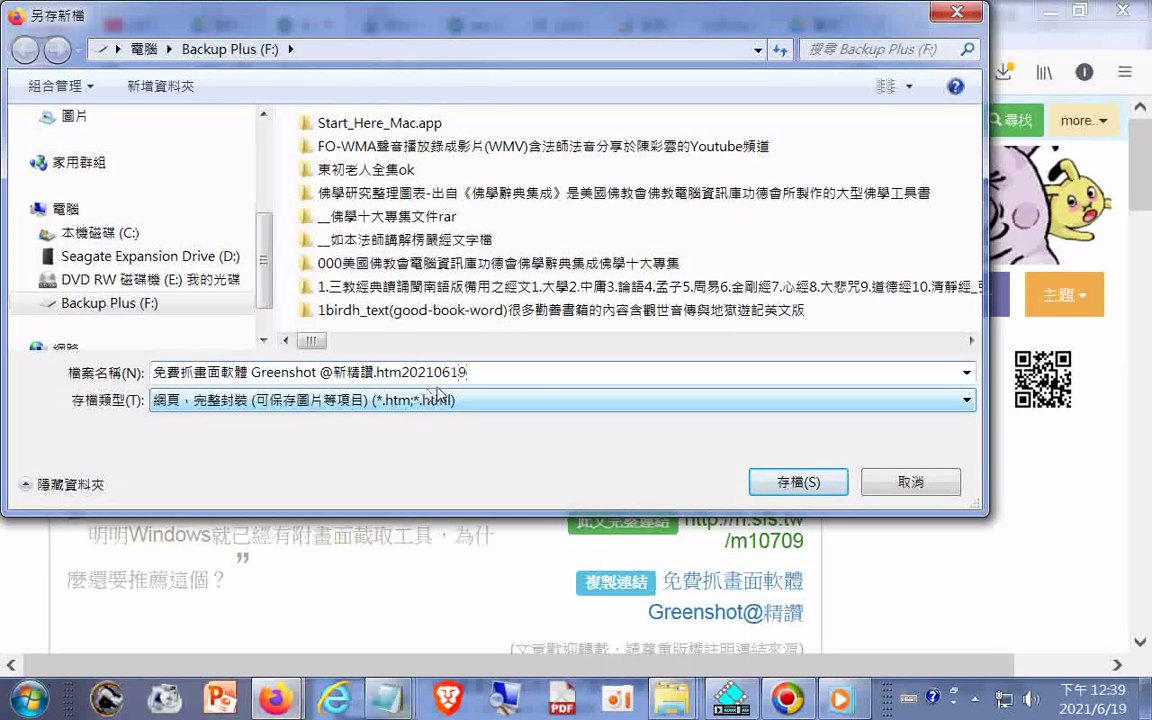
left_click(775, 480)
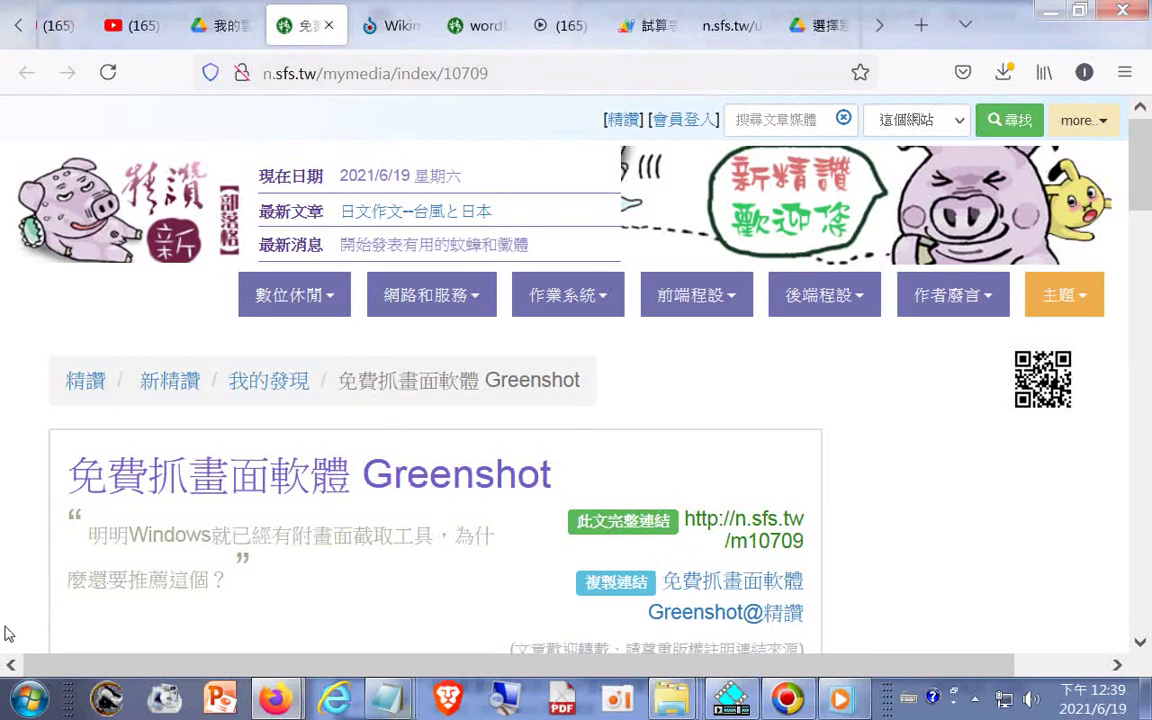
Download a visible-area screenshot of the top of the Greenshot article
right_click(6, 585)
left_click(70, 494)
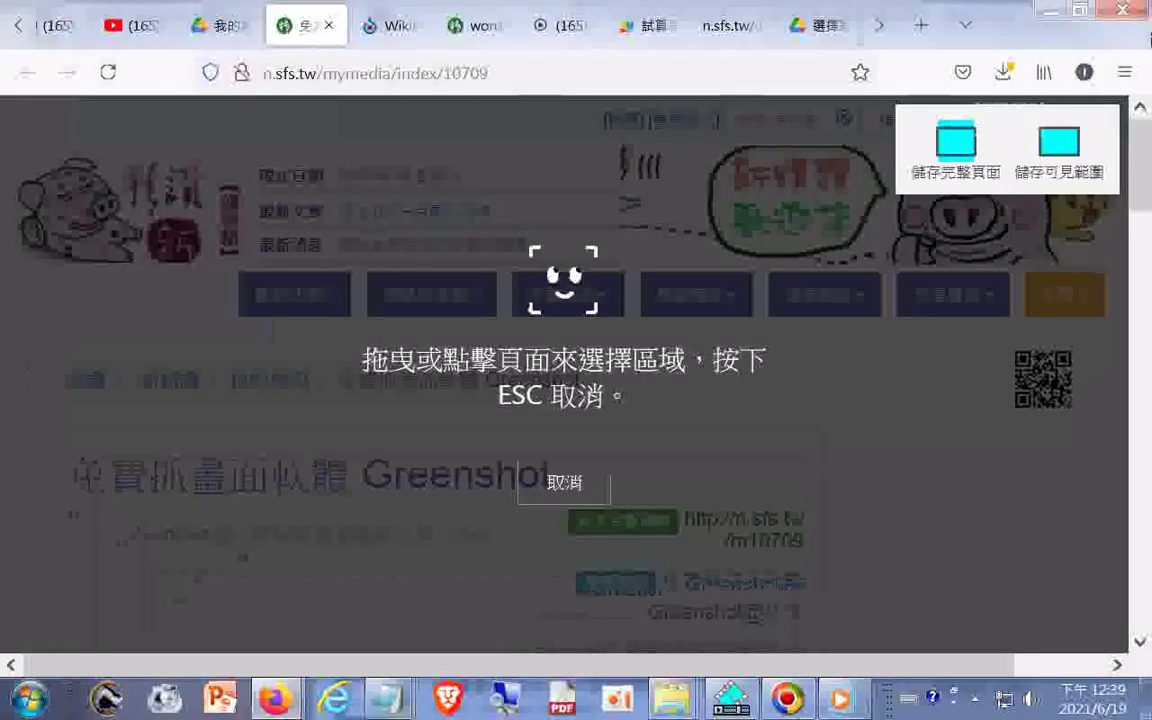
left_click(1062, 145)
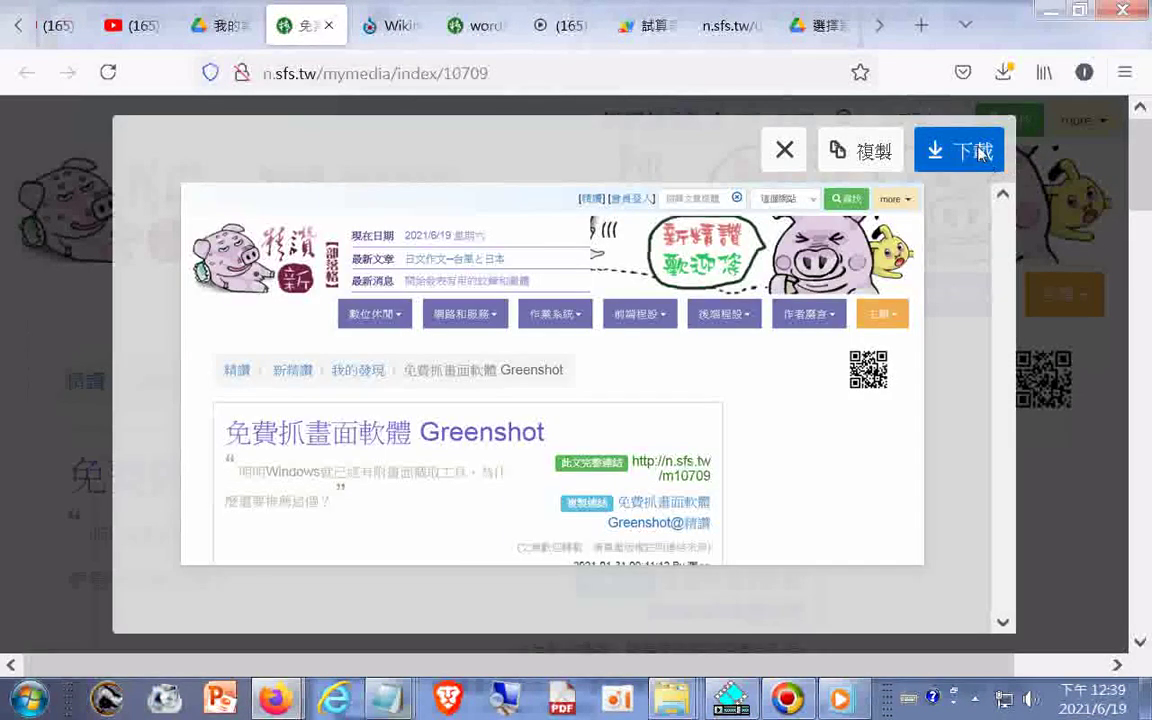
left_click(962, 149)
Download a second visible-area screenshot of the article further down
scroll(1052, 278, "down", 5)
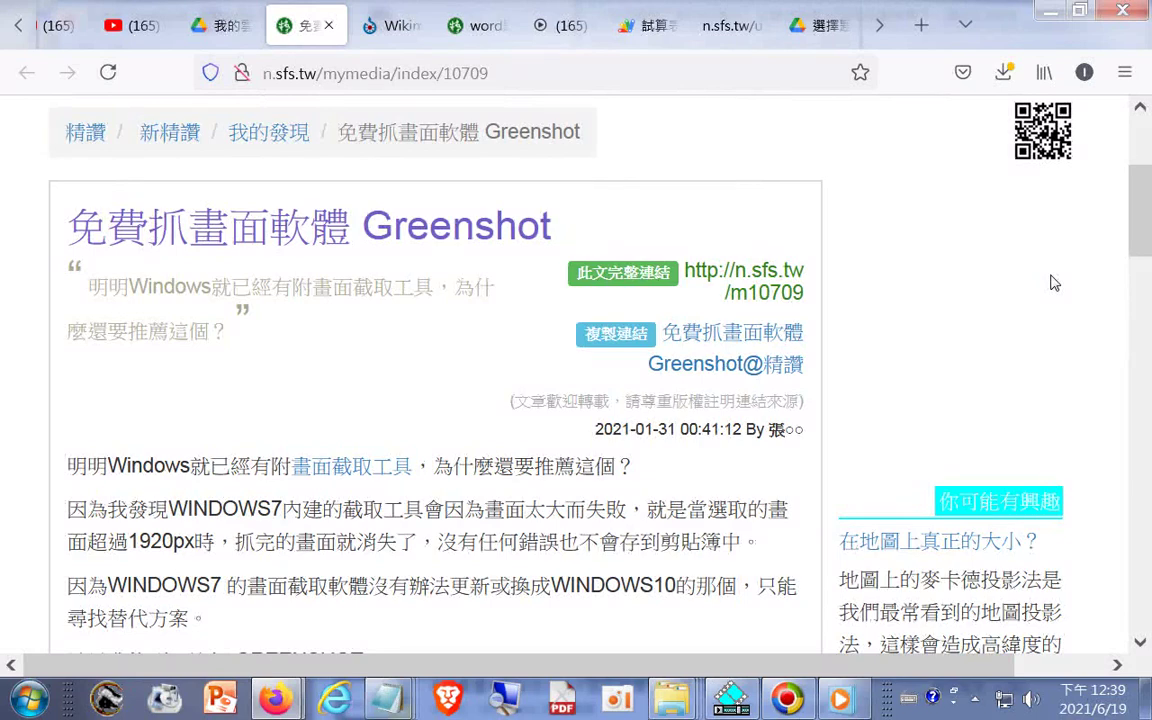
scroll(1054, 283, "down", 1)
scroll(1054, 283, "down", 1)
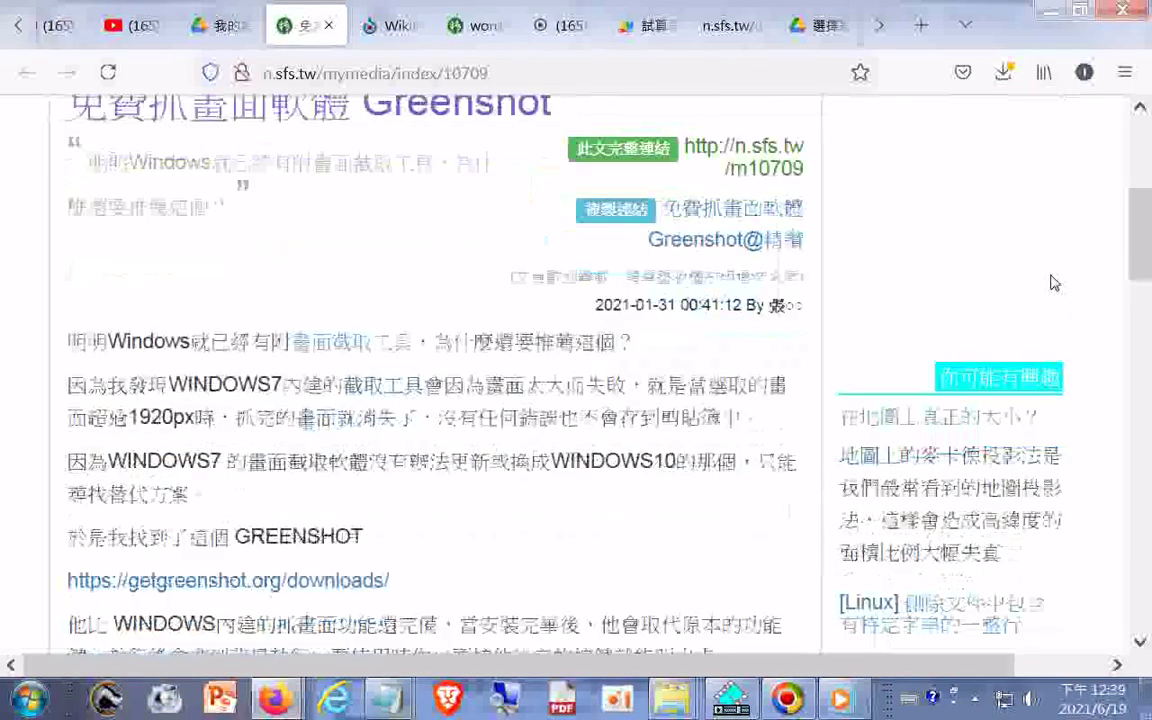
scroll(1054, 283, "down", 2)
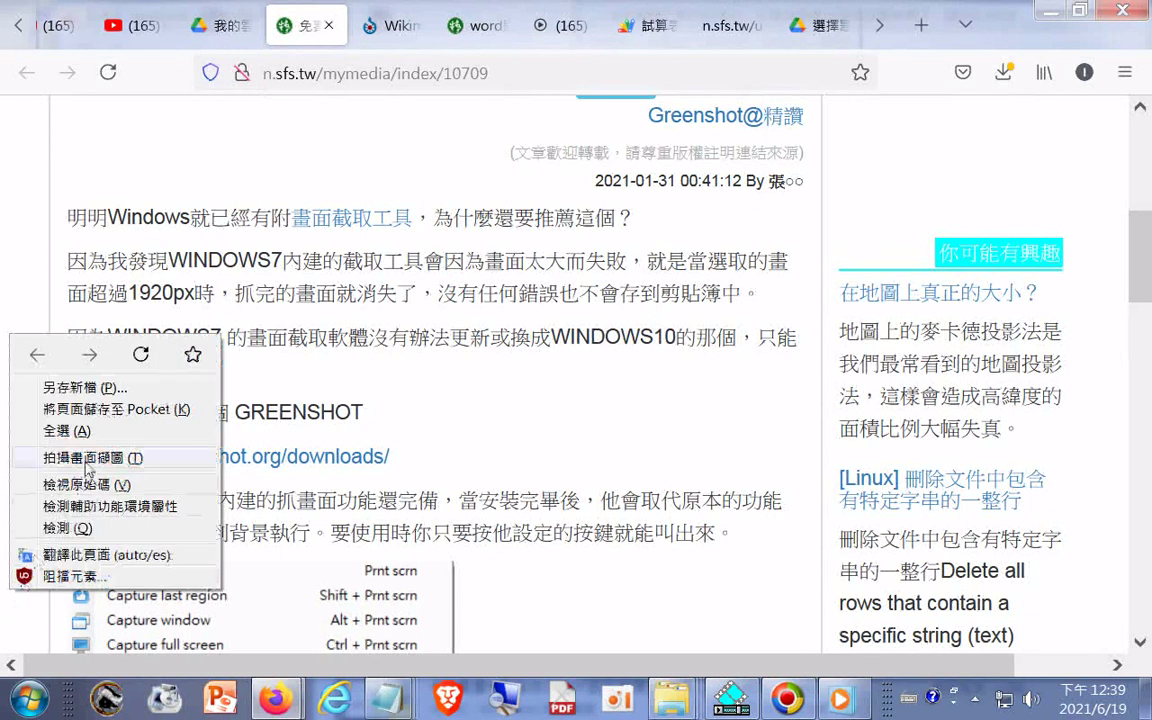
left_click(80, 457)
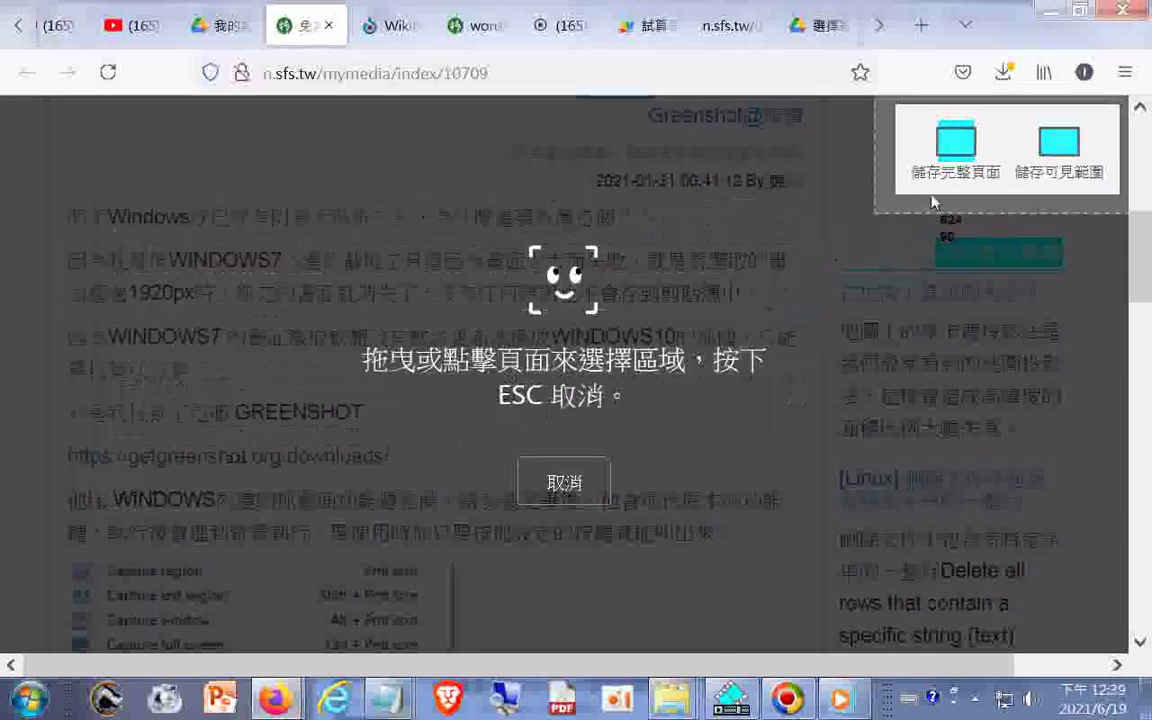
left_click(1020, 150)
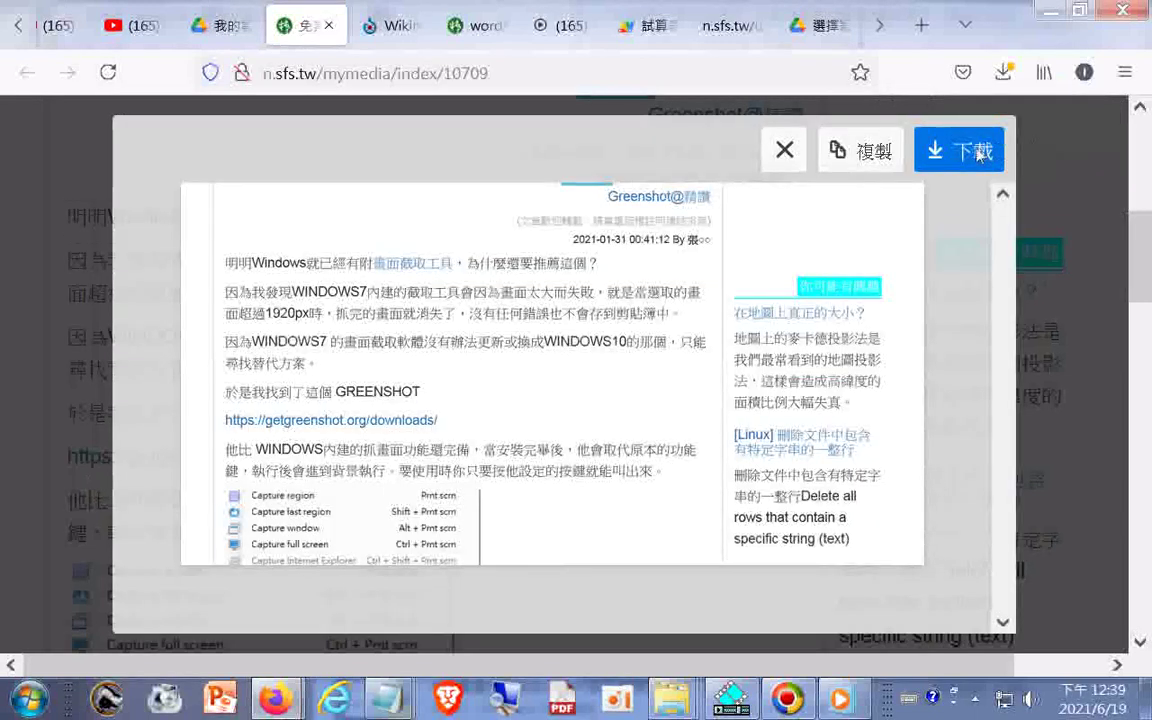
left_click(960, 150)
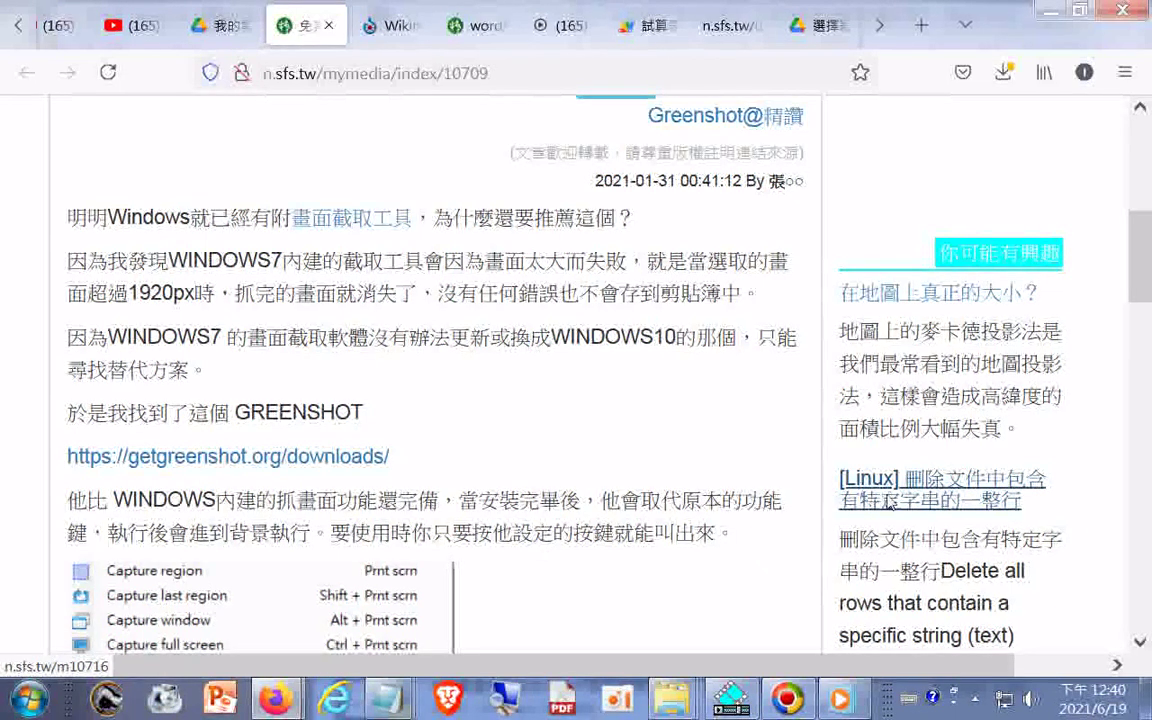
Open the [Linux] article and the getgreenshot.org/downloads link in new tabs
right_click(885, 497)
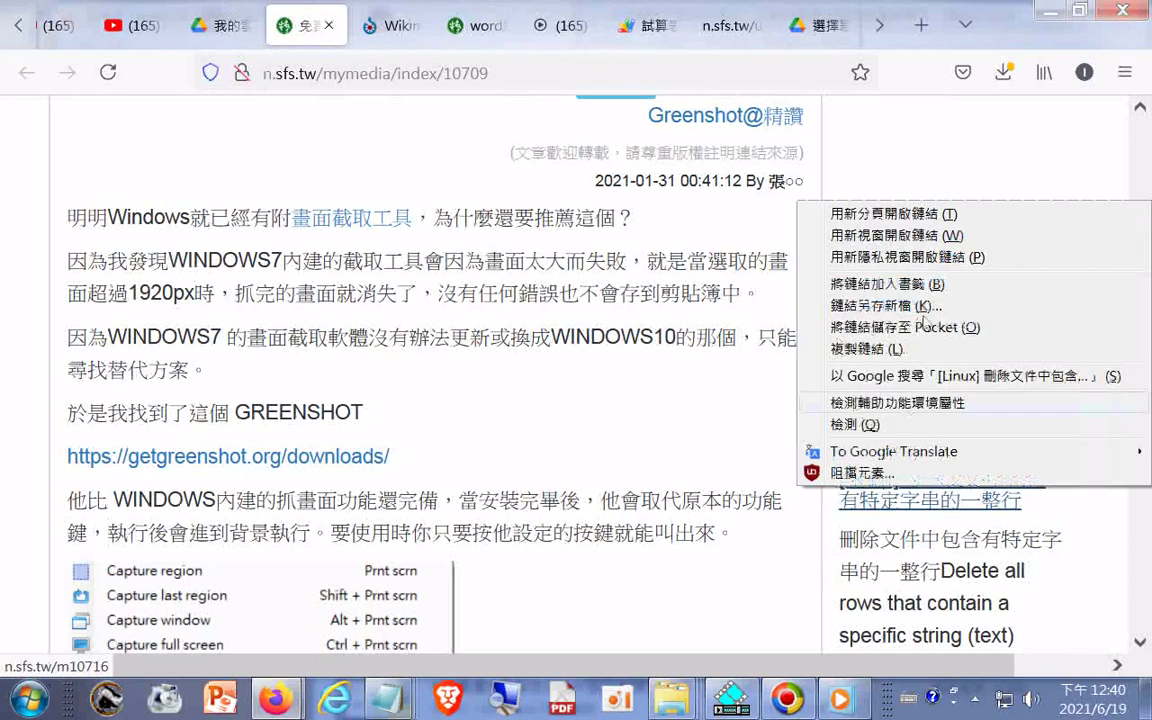
left_click(788, 208)
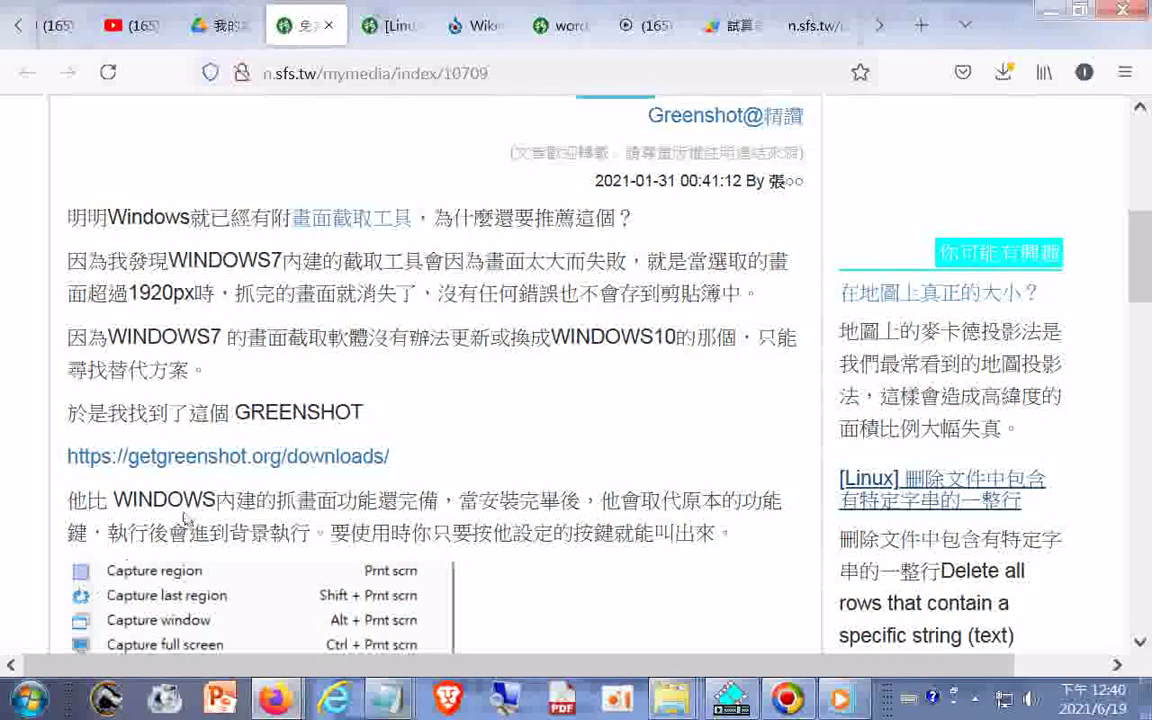
right_click(252, 456)
left_click(395, 178)
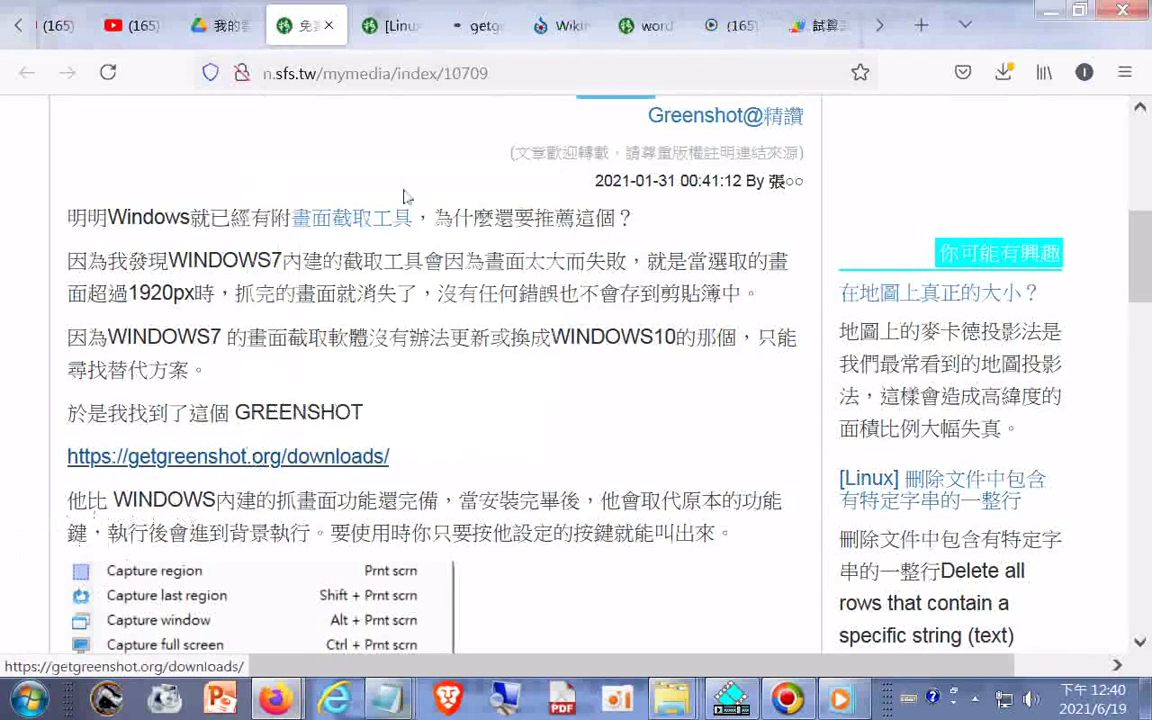
scroll(30, 584, "down", 5)
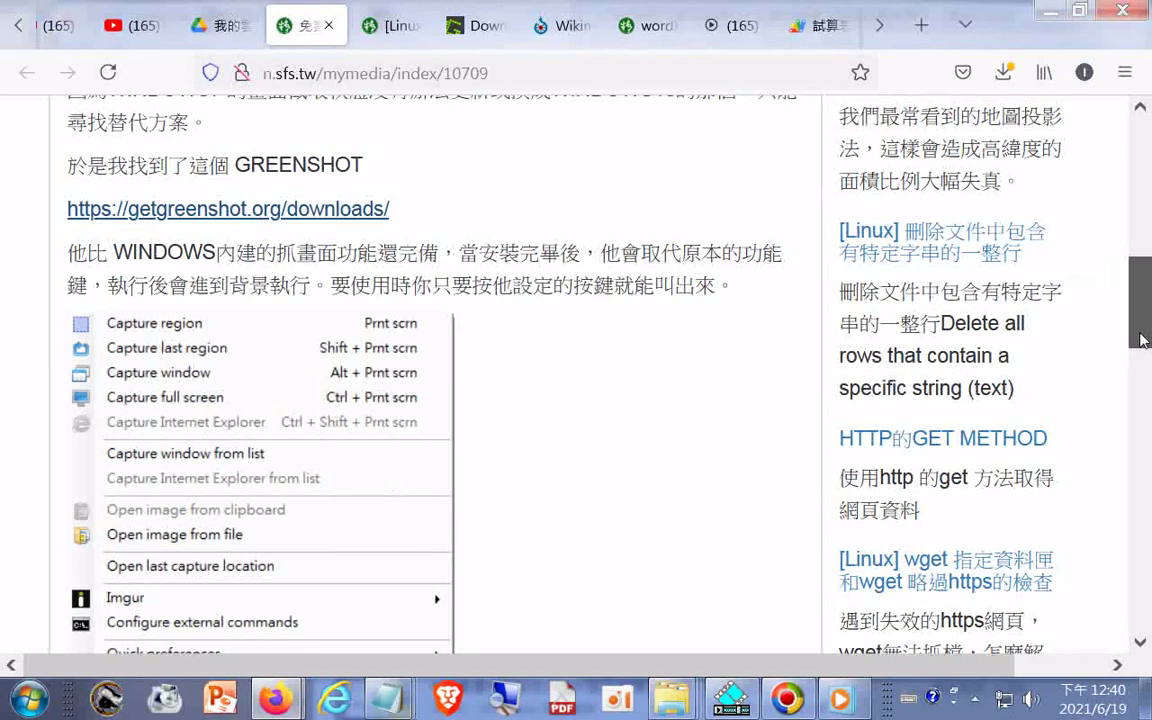
left_click_drag(1143, 340, 1141, 366)
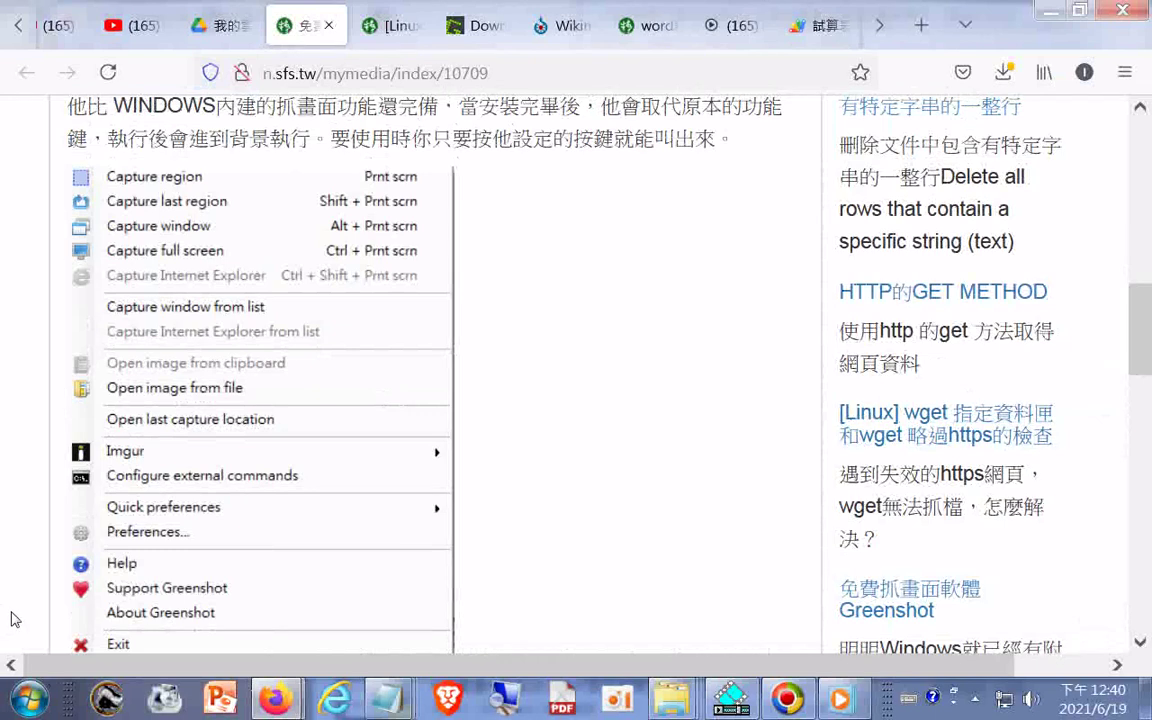
Download a visible-area screenshot of the Greenshot menu section
right_click(14, 555)
left_click(96, 476)
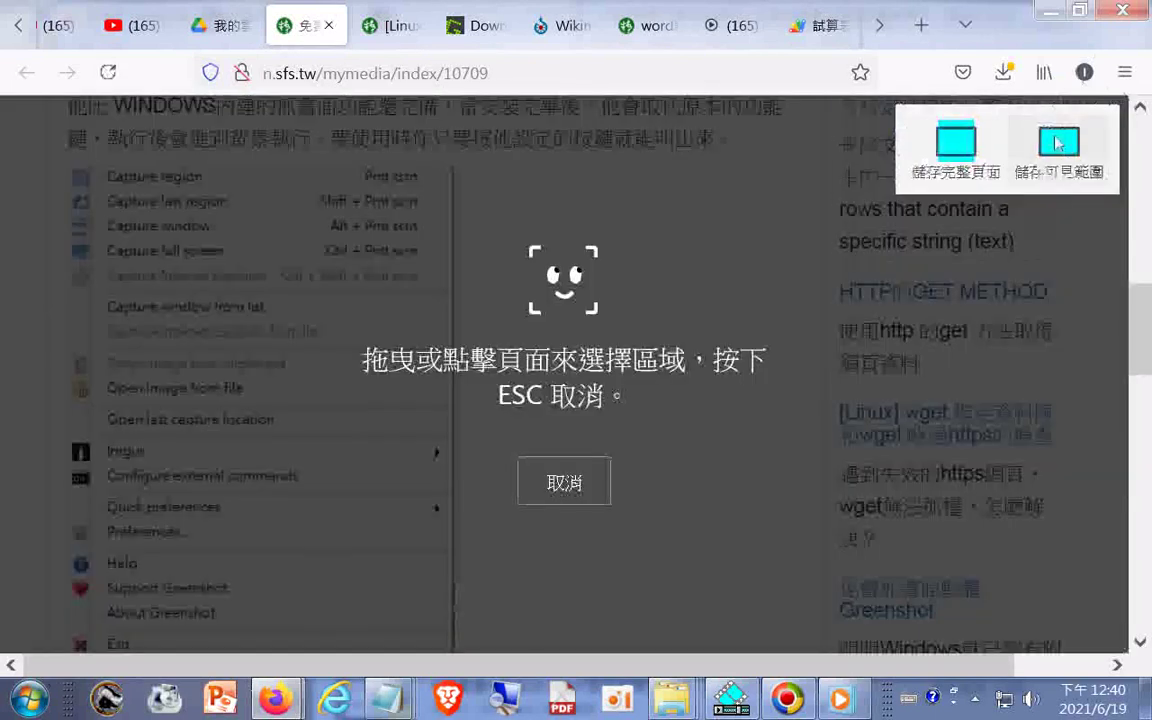
left_click(1054, 143)
left_click(962, 149)
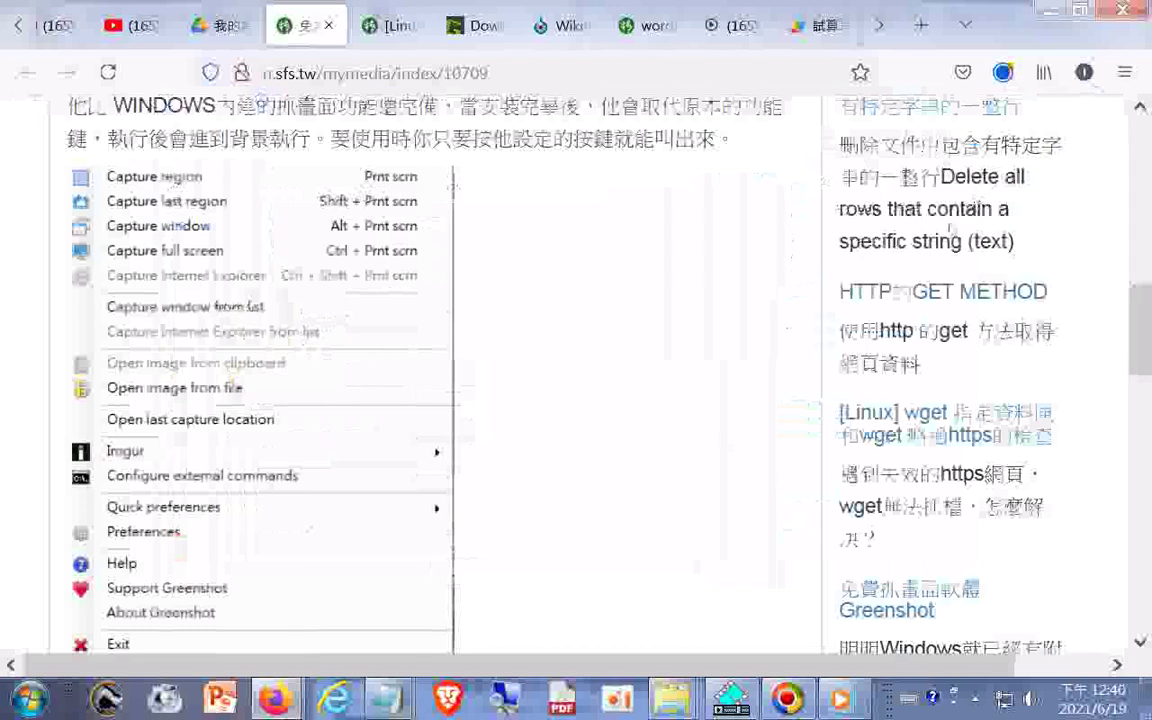
Download a visible-area screenshot of the magnifier and 十字游標 feature paragraphs below
scroll(597, 316, "down", 6)
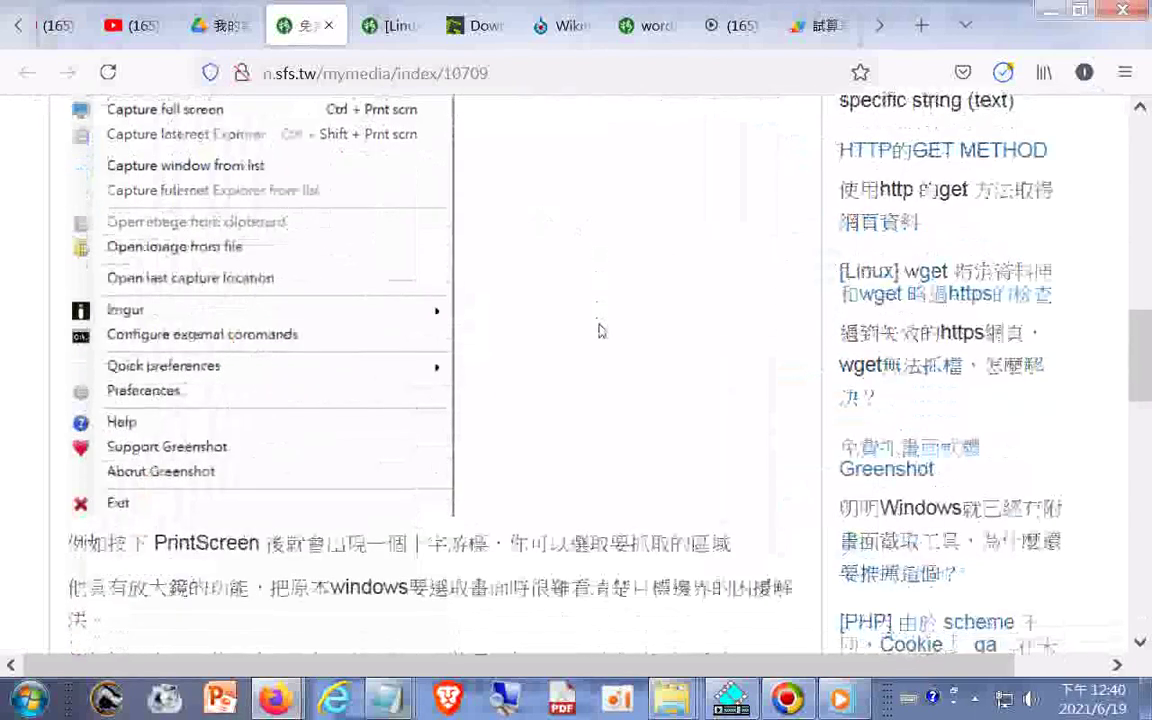
scroll(600, 330, "down", 2)
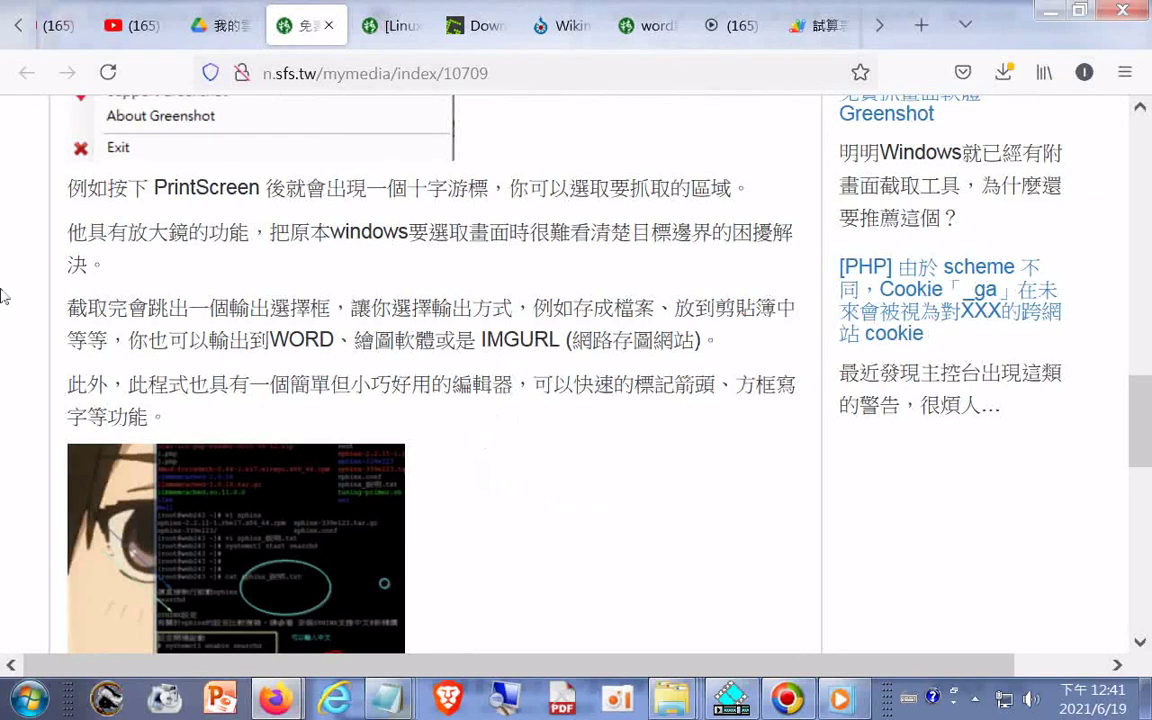
left_click_drag(88, 232, 310, 293)
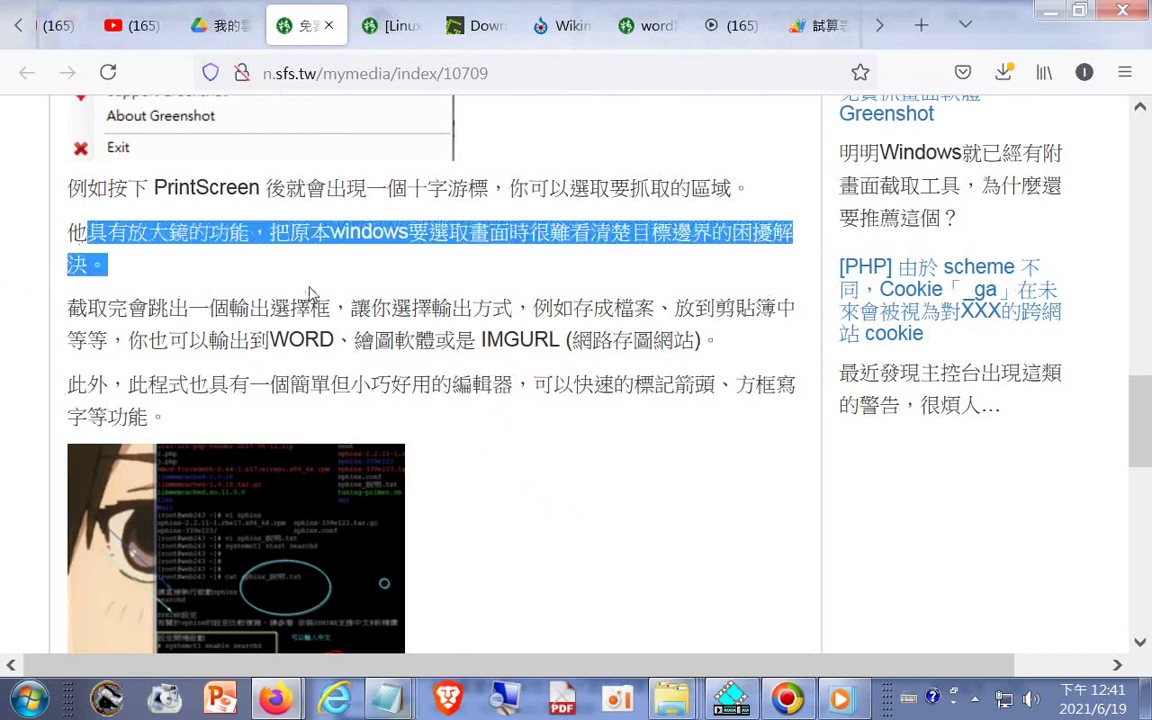
left_click_drag(407, 188, 488, 196)
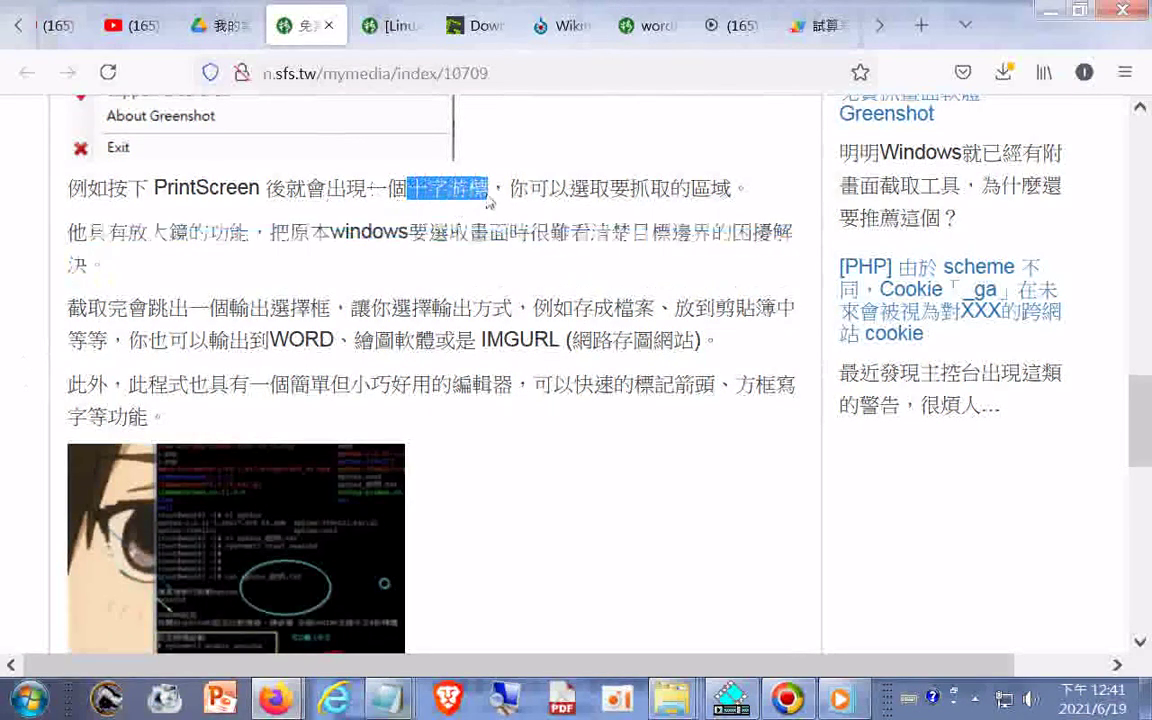
left_click(22, 339)
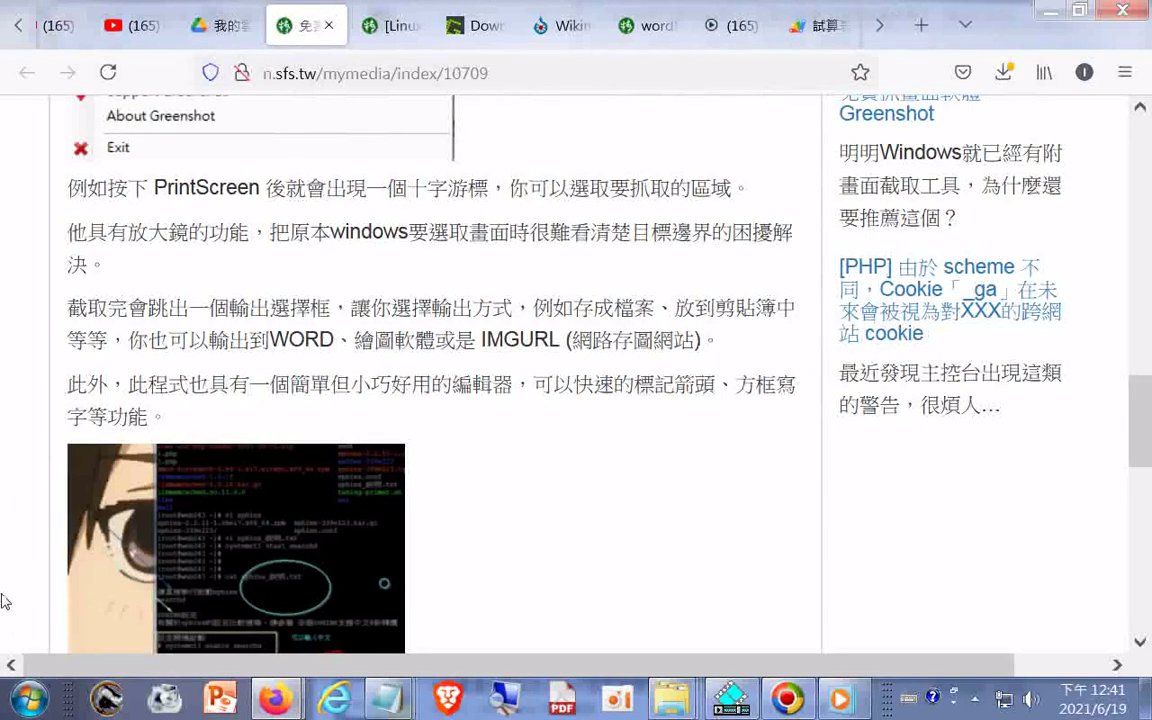
right_click(4, 594)
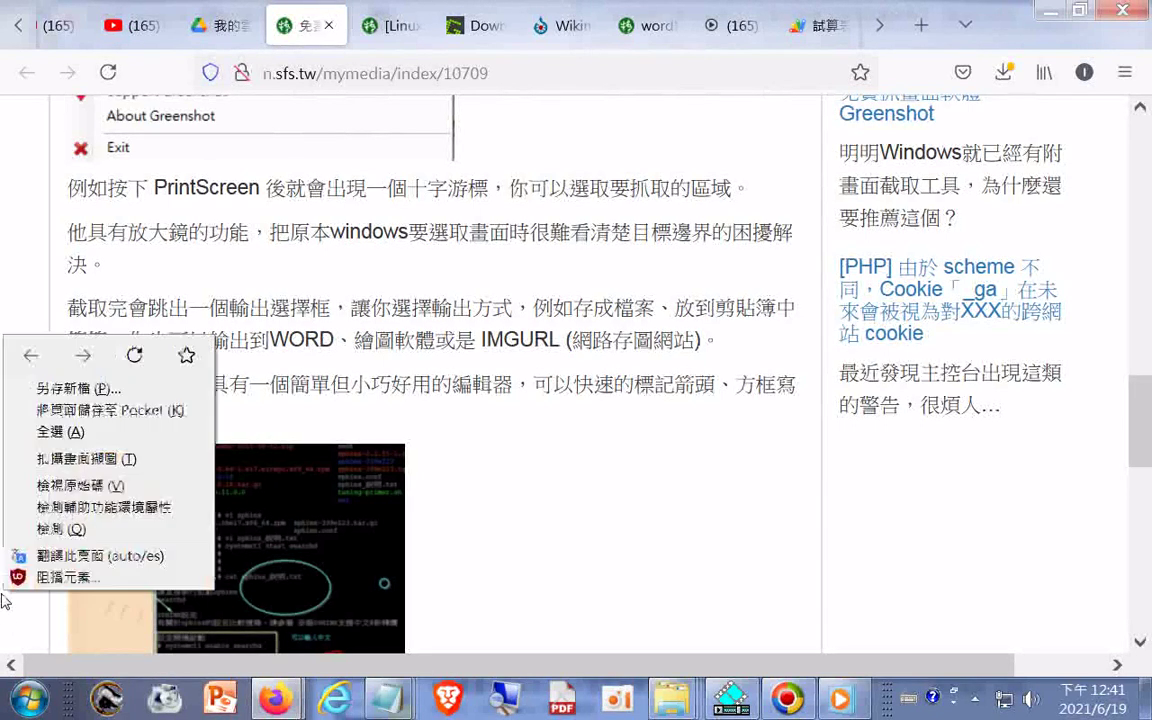
left_click(88, 458)
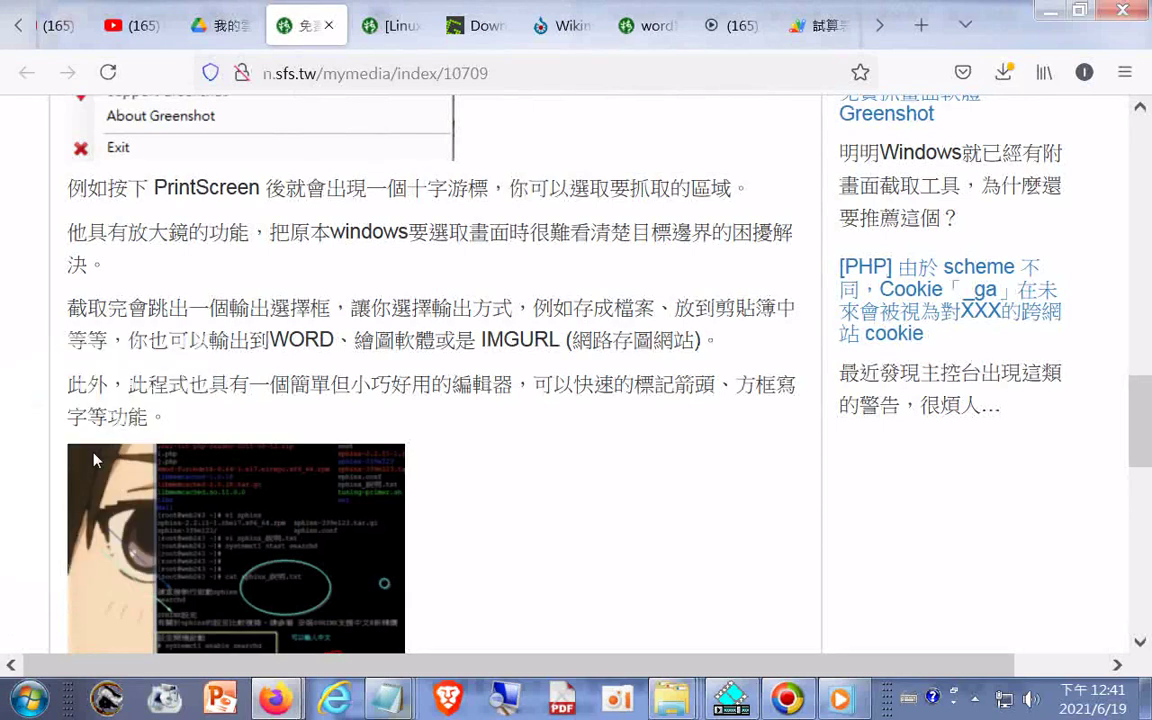
left_click(1060, 145)
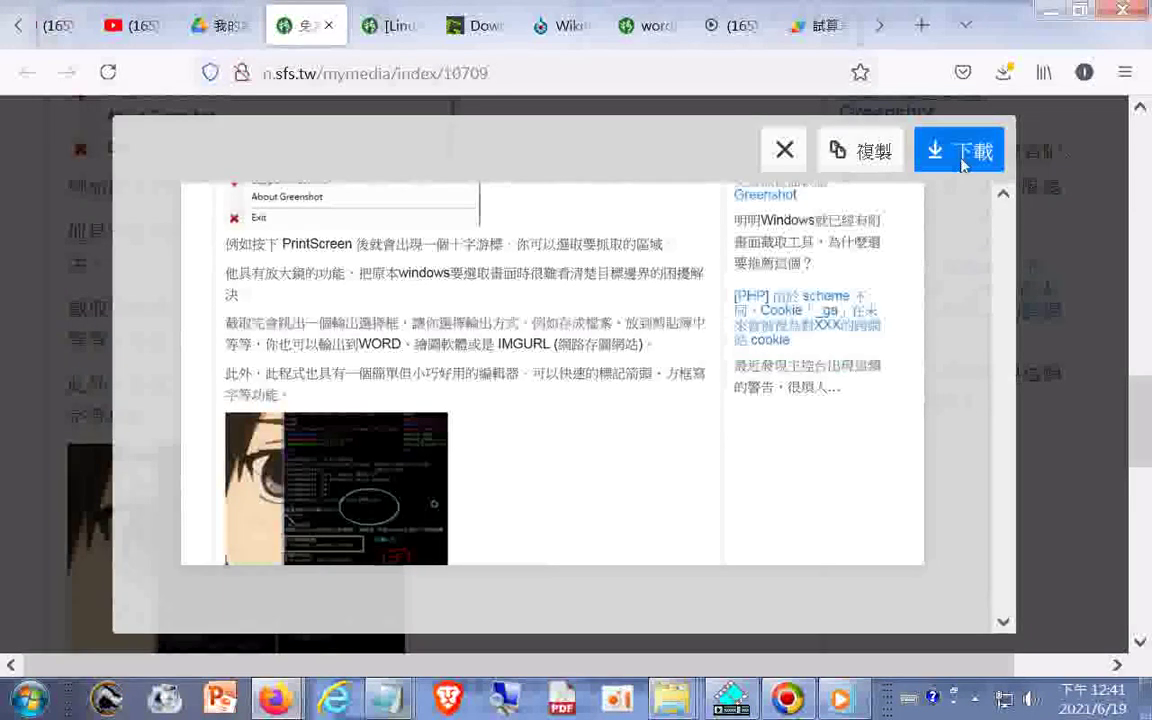
left_click(964, 152)
scroll(701, 409, "down", 5)
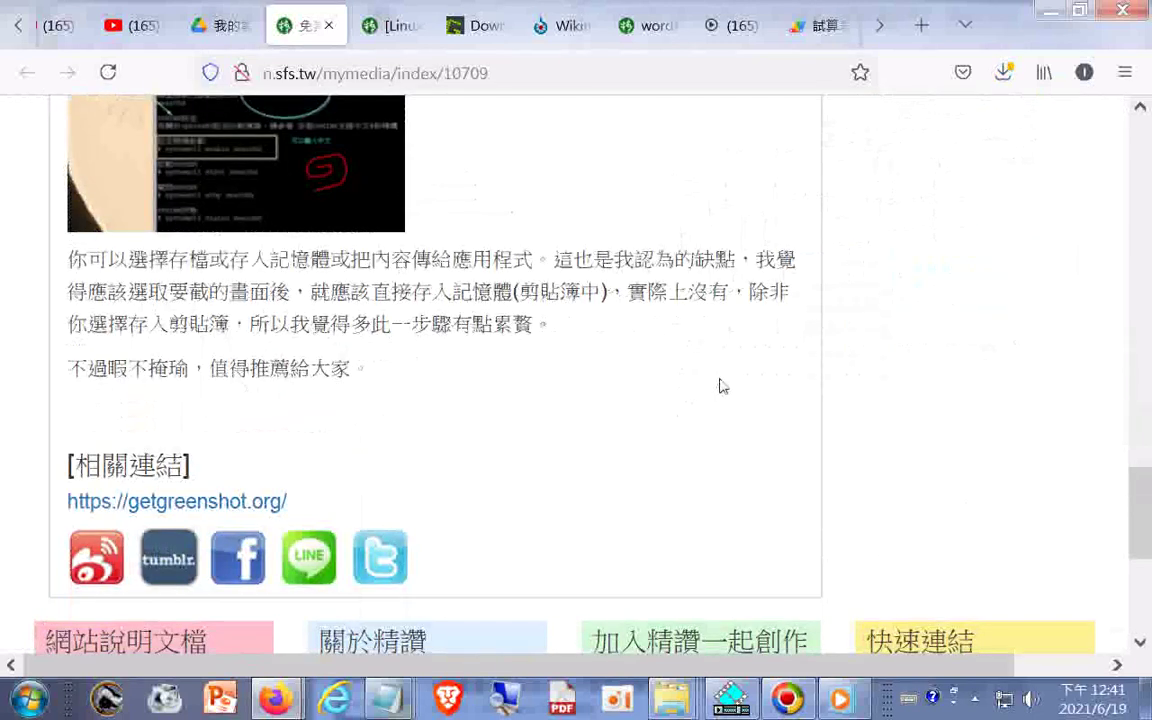
Download a screenshot of the Greenshot article page's footer area
scroll(724, 385, "down", 2)
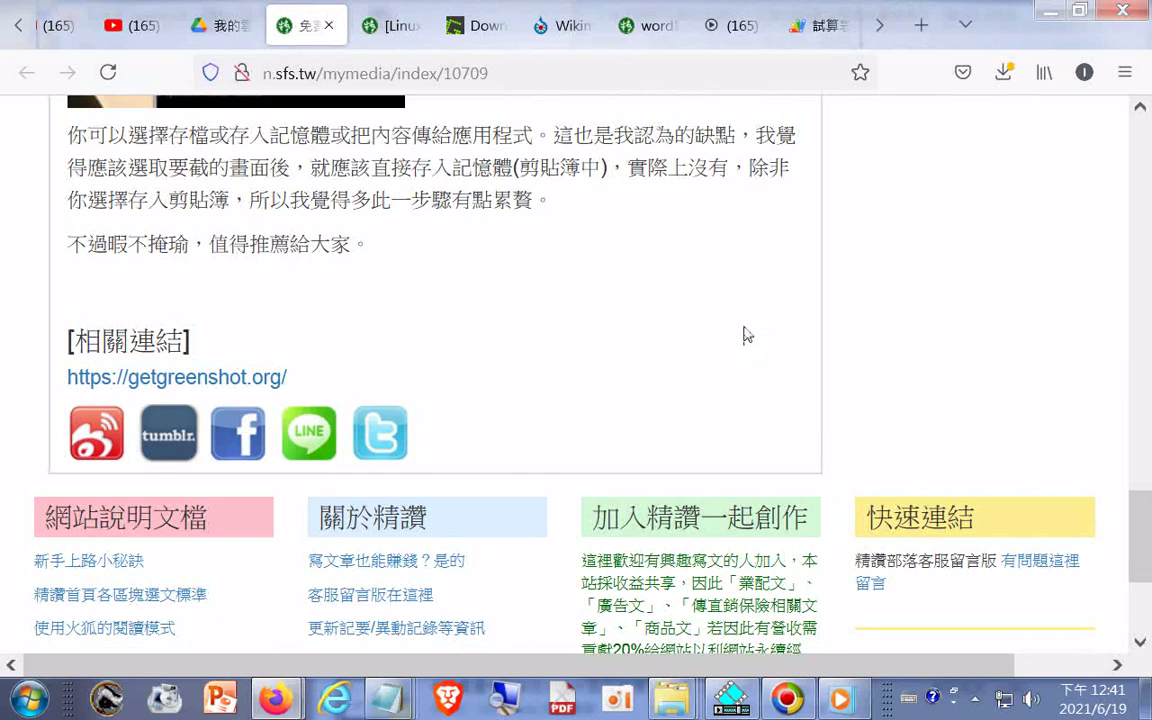
scroll(755, 345, "down", 1)
scroll(755, 345, "down", 3)
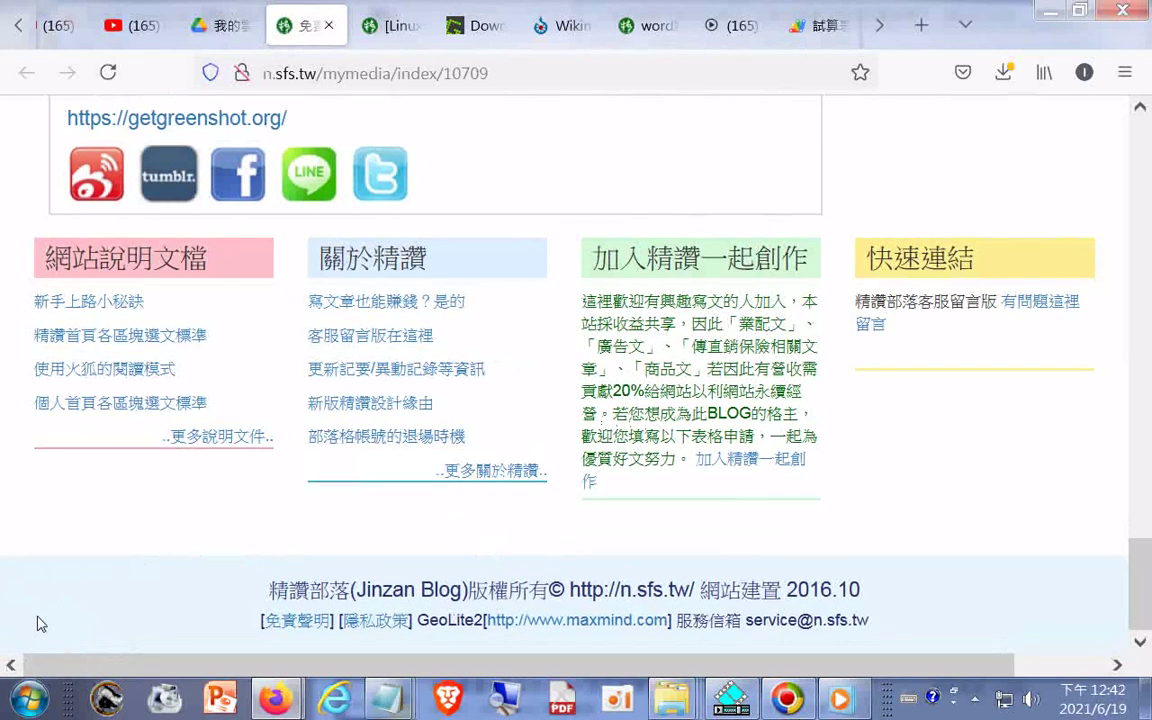
right_click(28, 612)
left_click(115, 482)
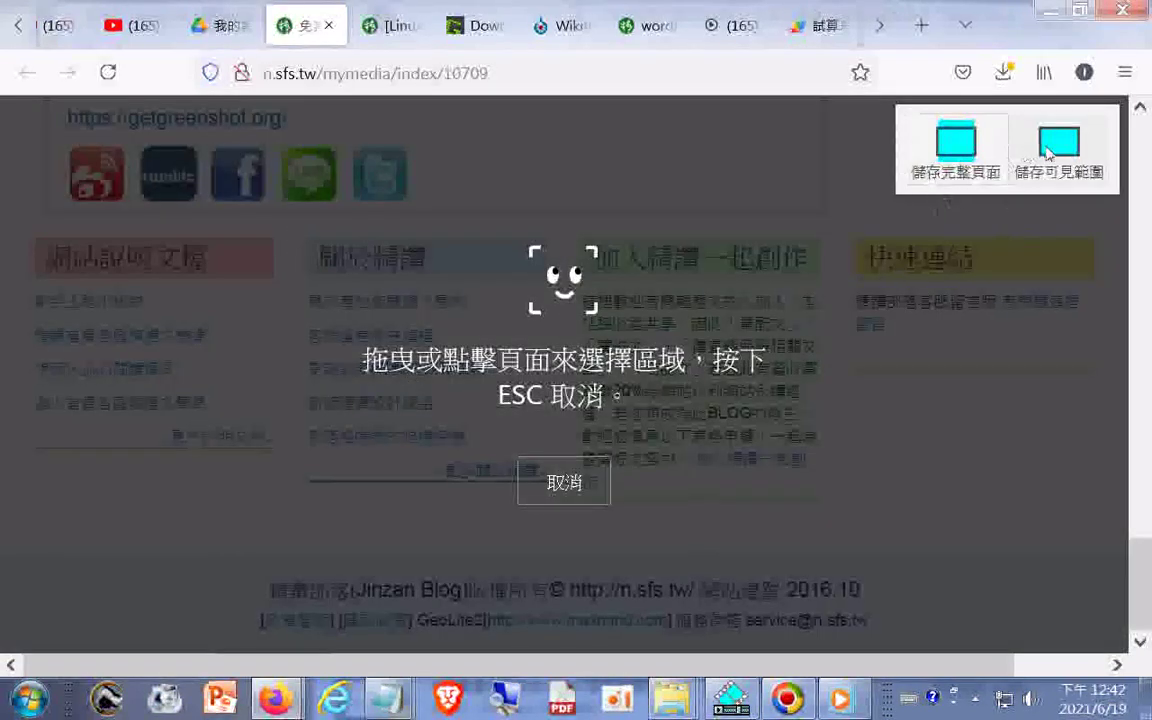
left_click(952, 150)
left_click(978, 163)
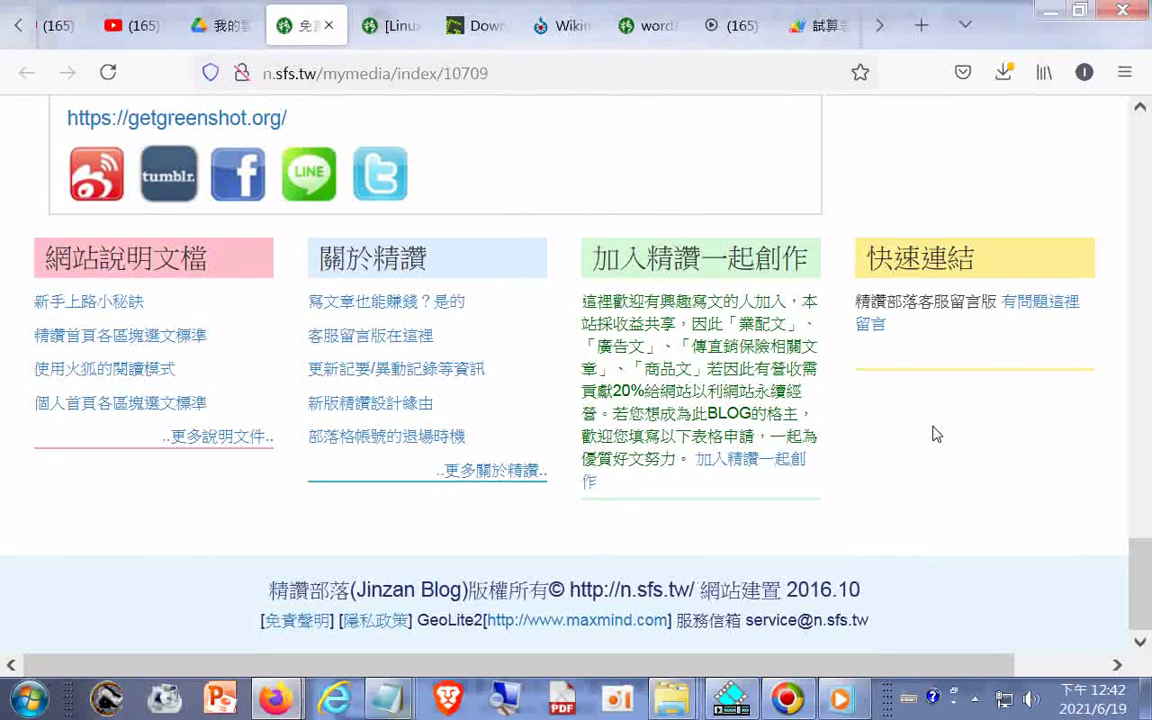
Close the Greenshot article tab so the [Linux] article shows
scroll(1093, 380, "up", 8)
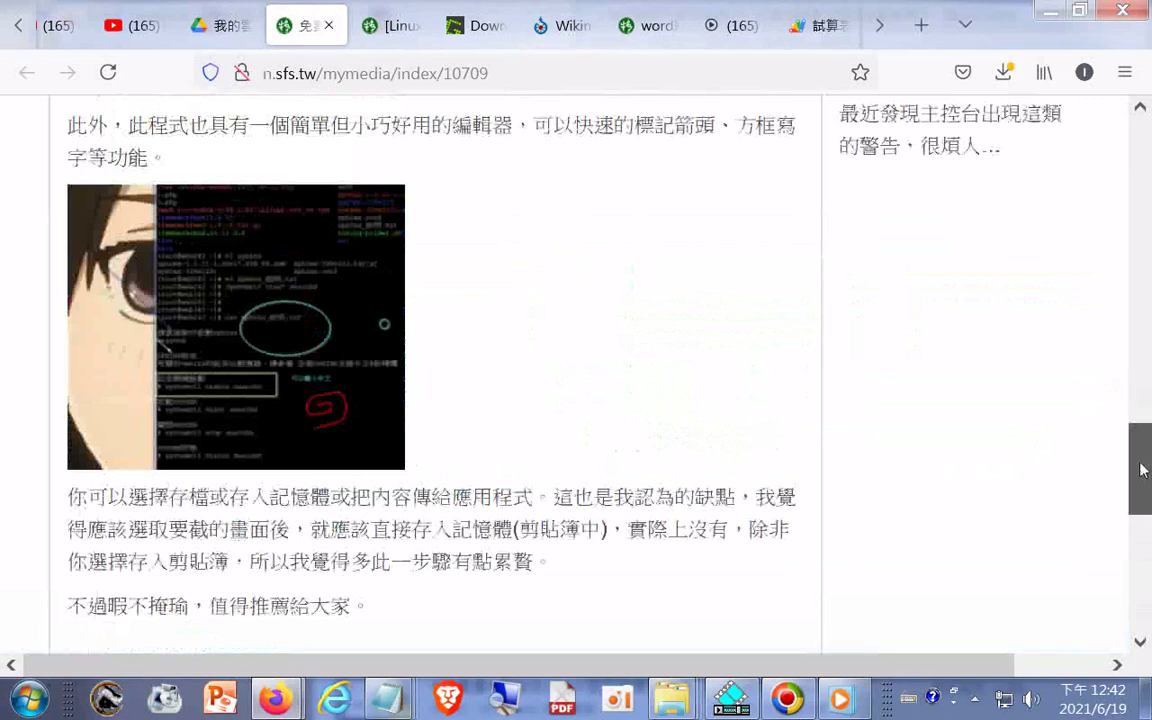
left_click_drag(1139, 470, 1143, 118)
left_click(328, 25)
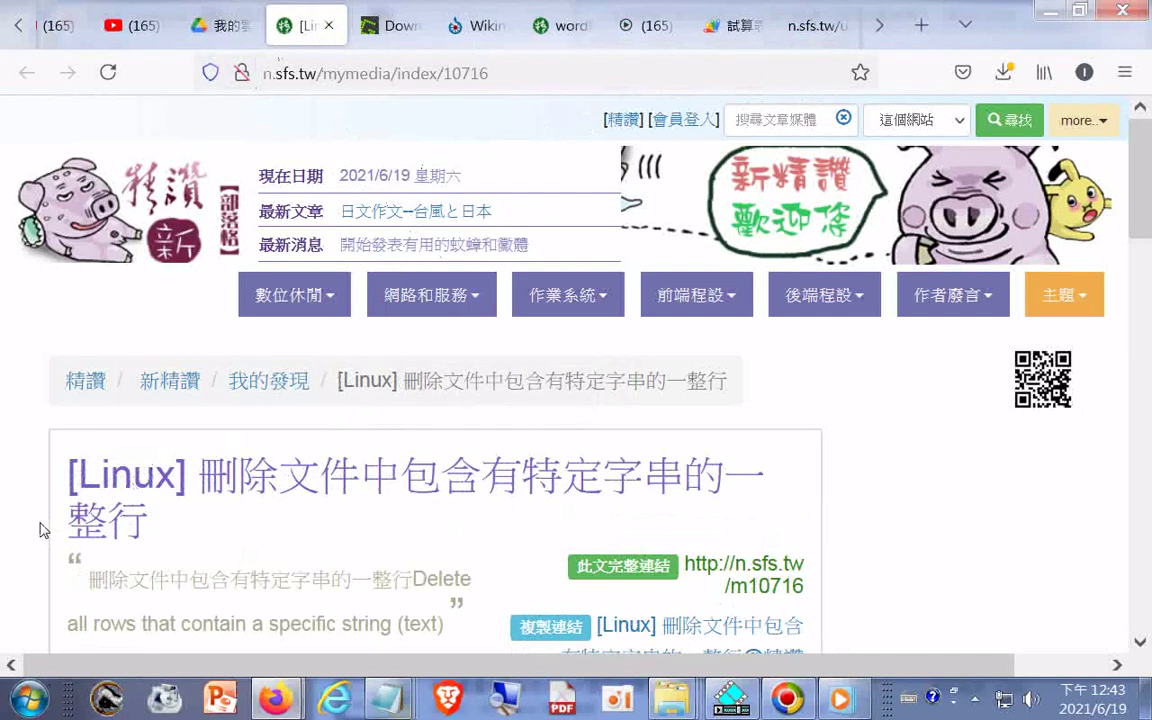
Save the [Linux] article as a complete page with its date appended, then close its n.sfs.tw tab
scroll(42, 530, "down", 5)
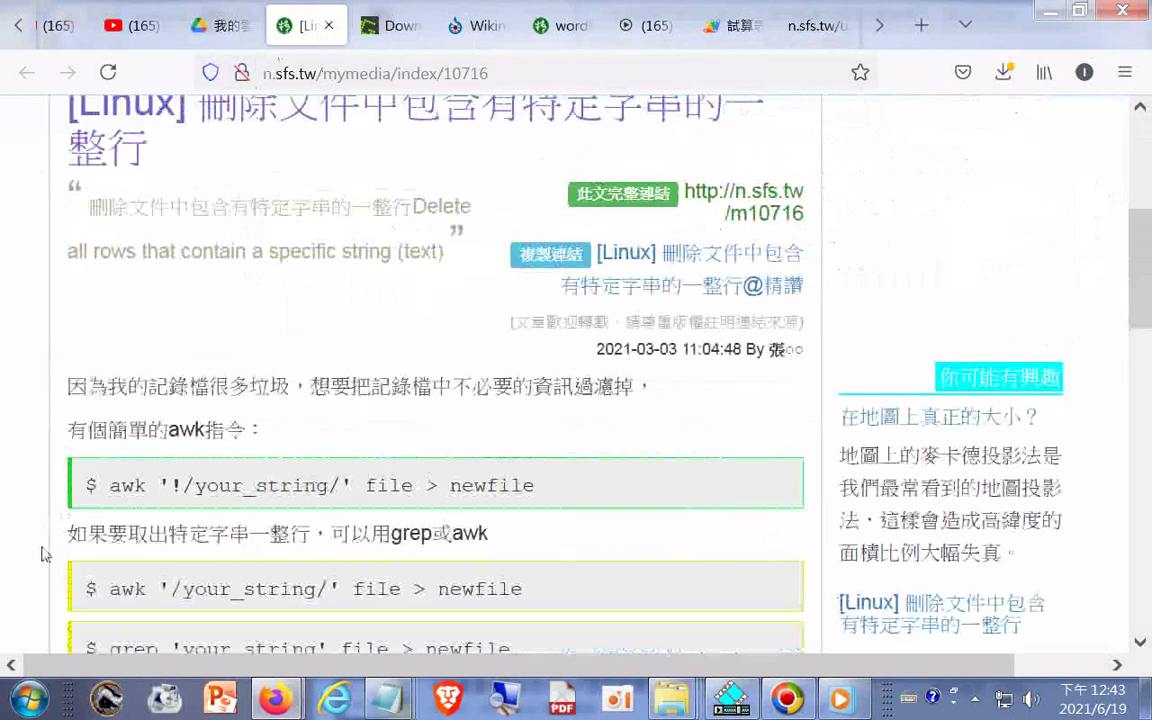
scroll(43, 550, "down", 5)
scroll(42, 550, "down", 5)
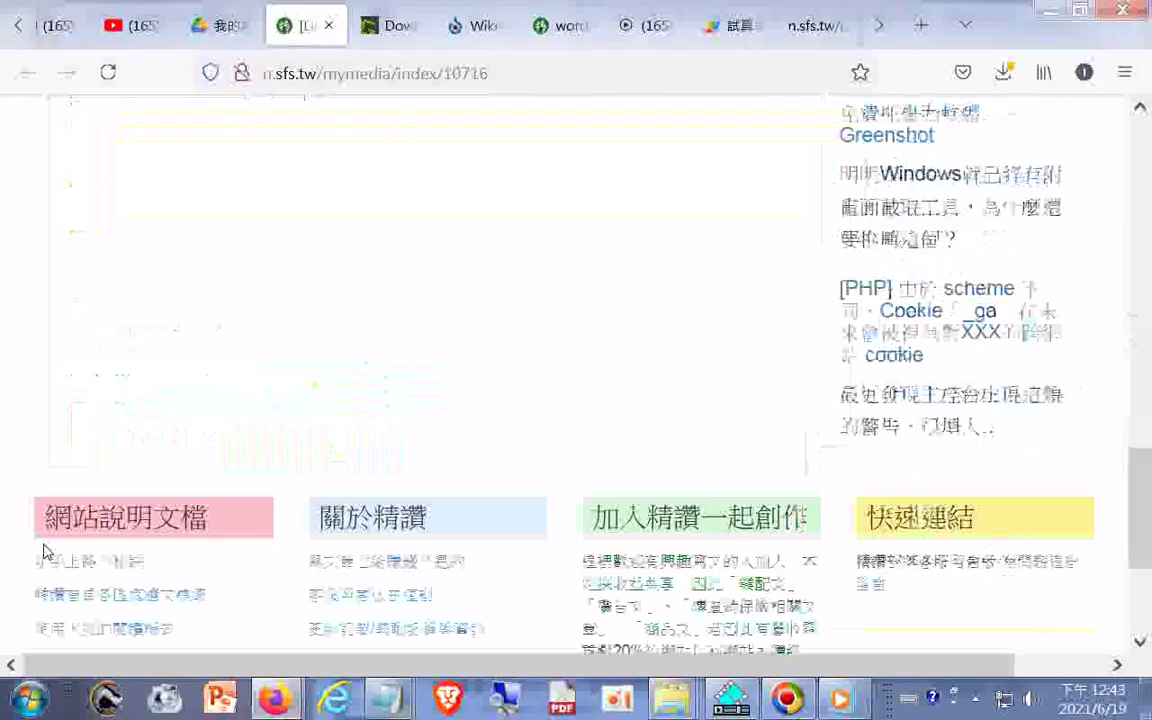
scroll(60, 420, "down", 1)
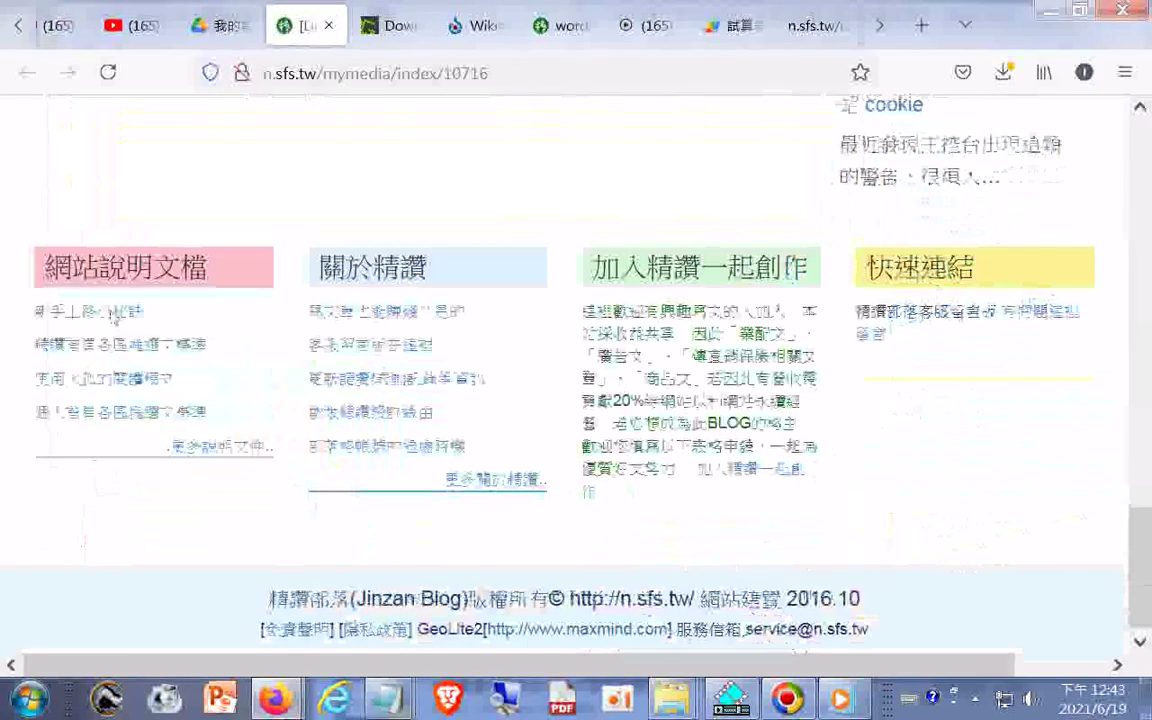
scroll(50, 400, "up", 15)
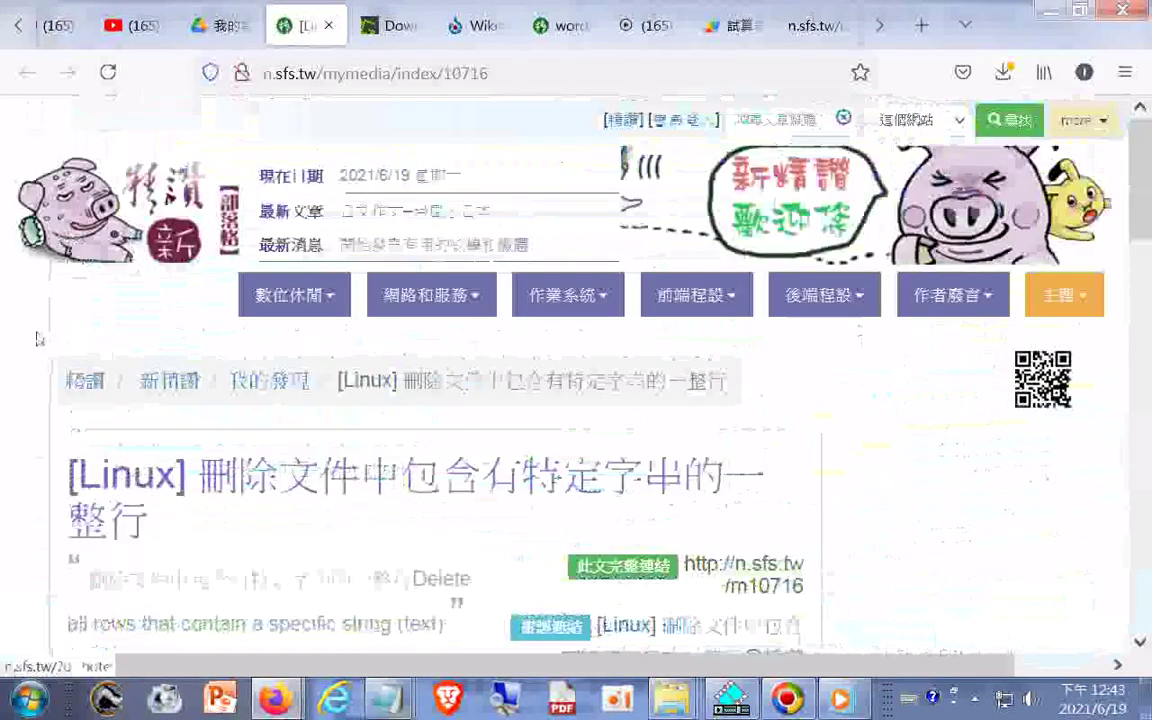
right_click(37, 338)
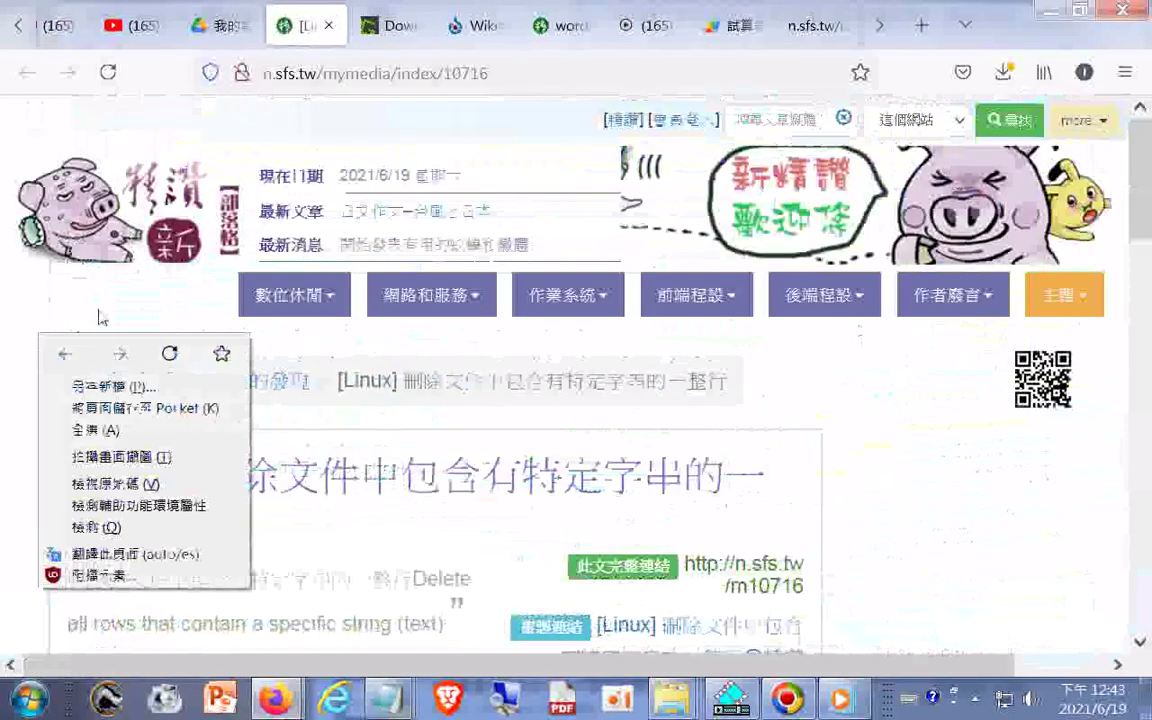
left_click(110, 388)
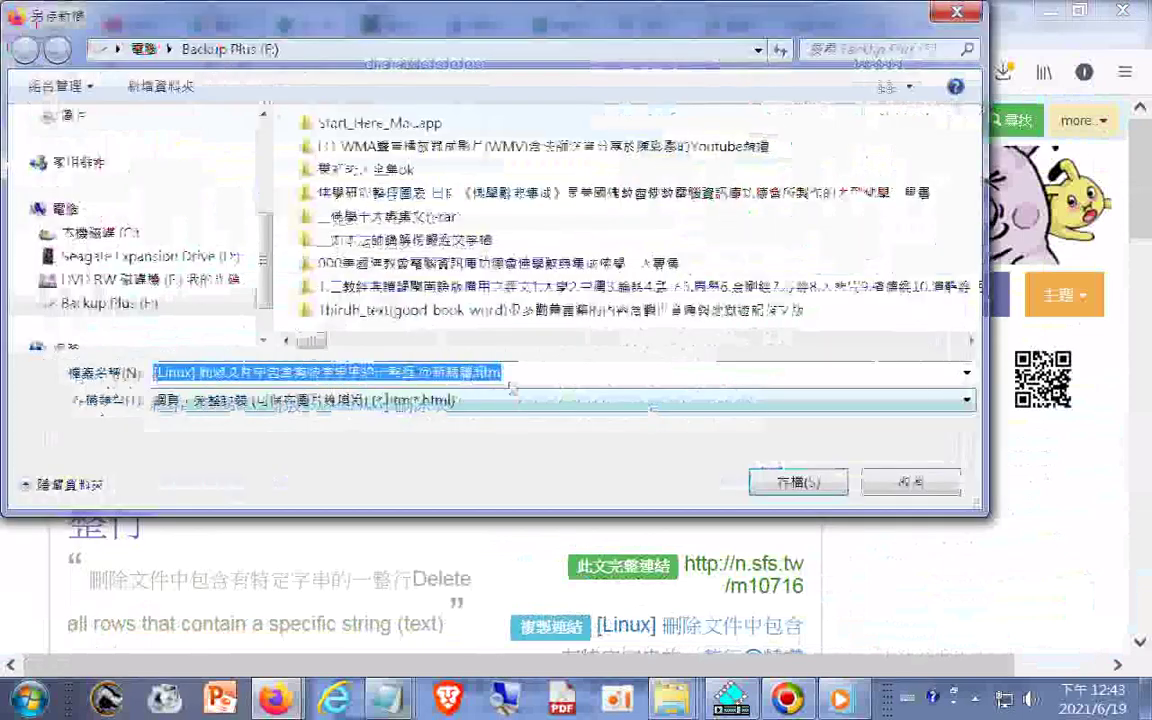
left_click(525, 375)
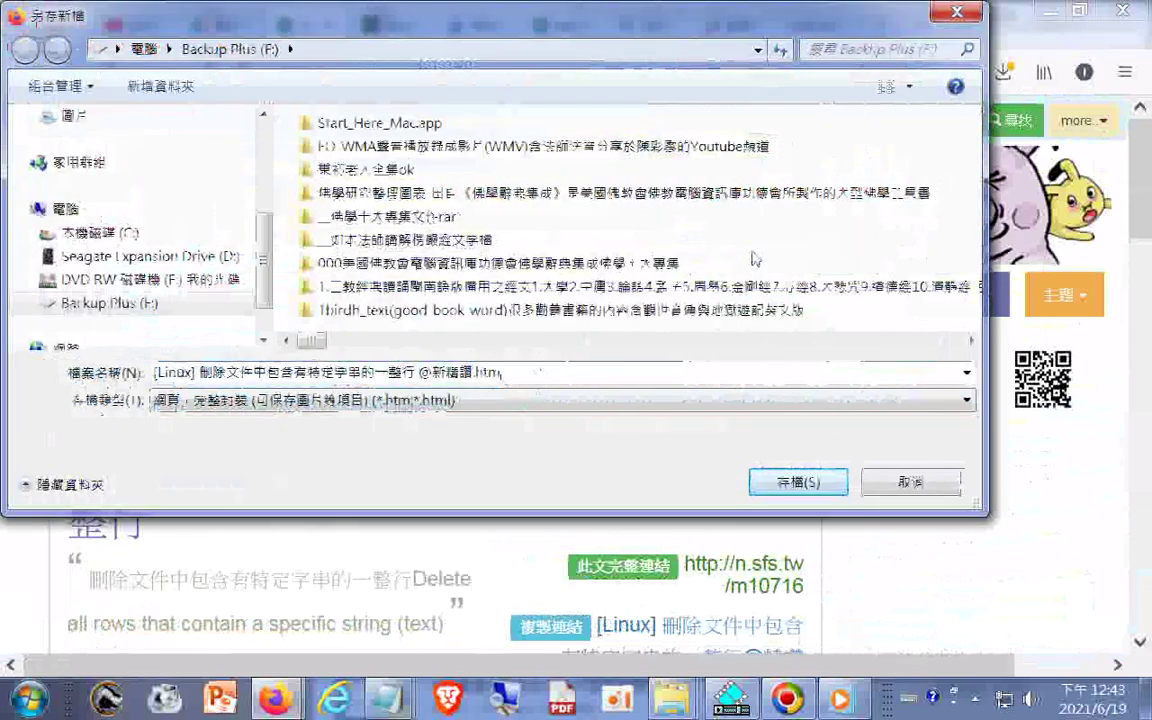
type("2021.0")
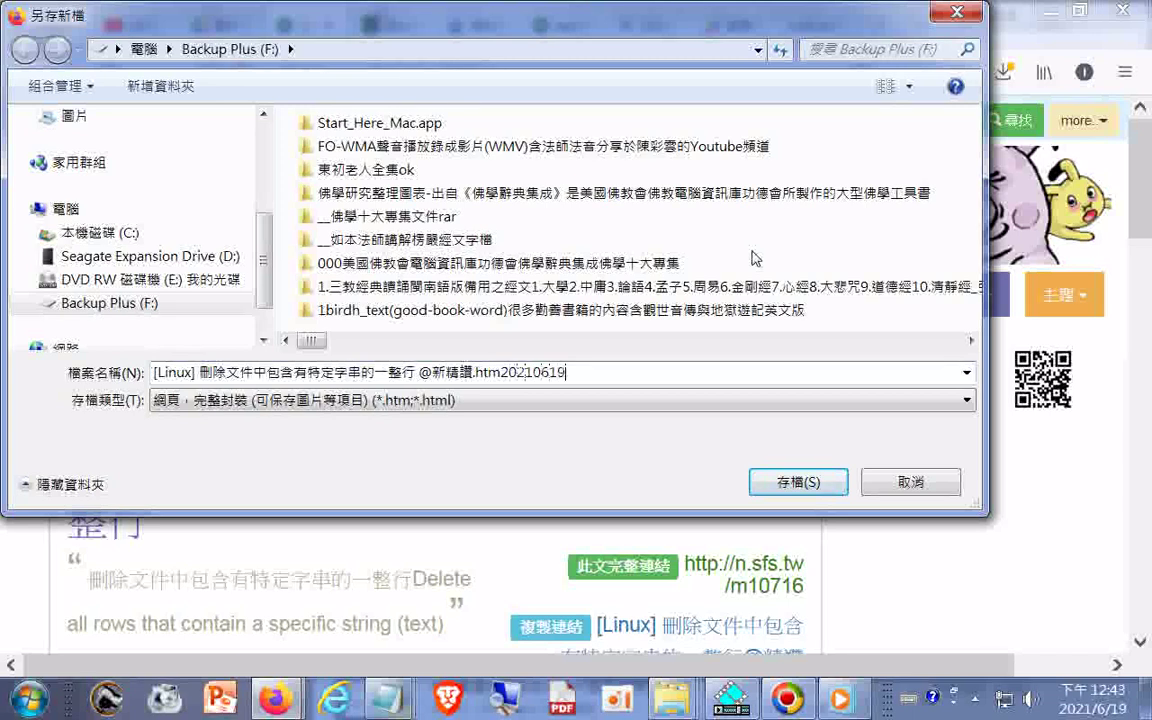
key("Return")
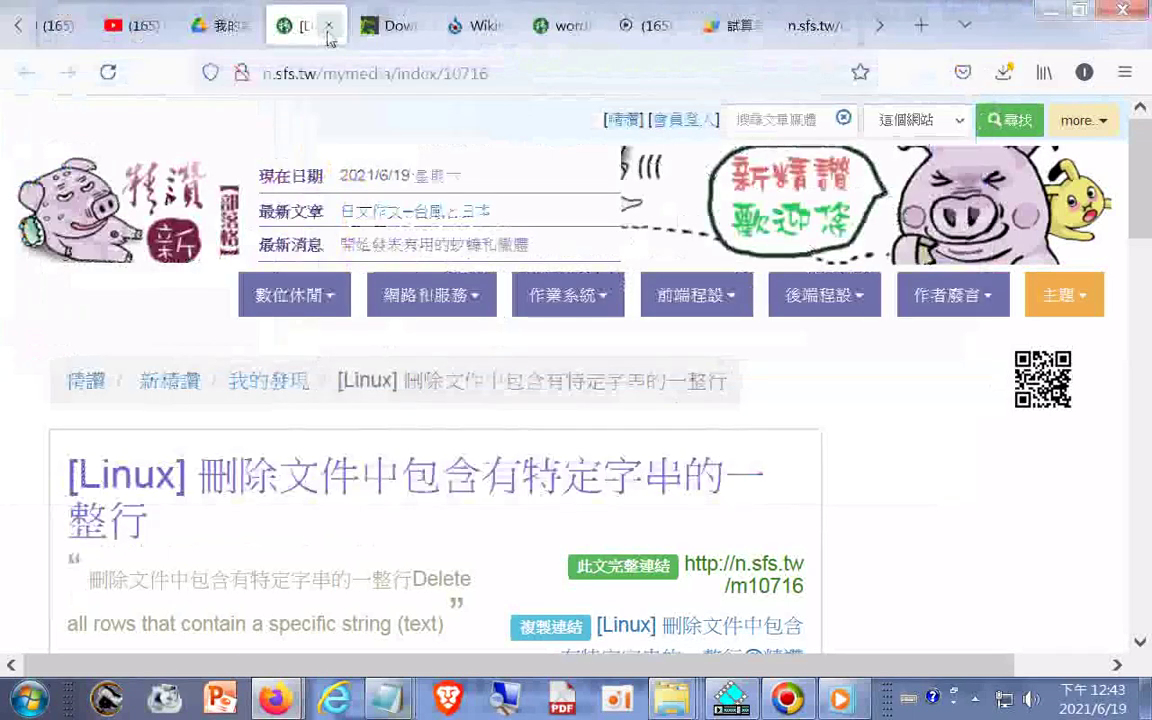
left_click(327, 26)
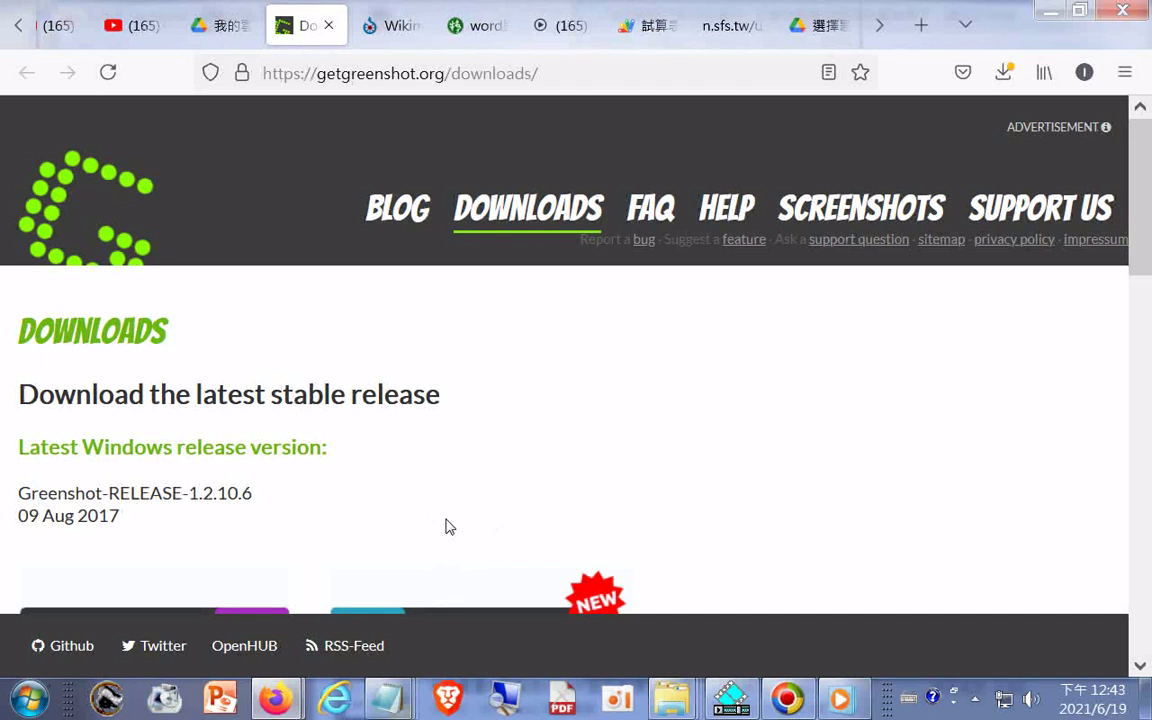
Look over the Greenshot downloads page and start saving it as a web page
scroll(449, 525, "down", 3)
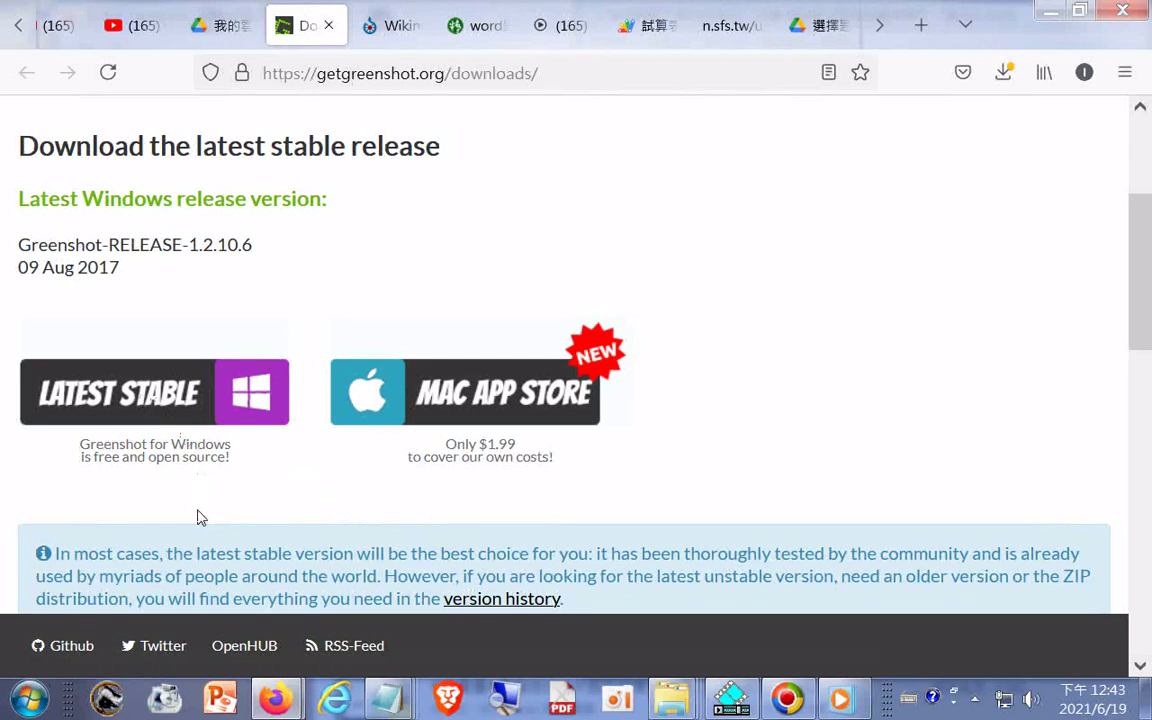
scroll(200, 517, "down", 3)
scroll(200, 519, "down", 3)
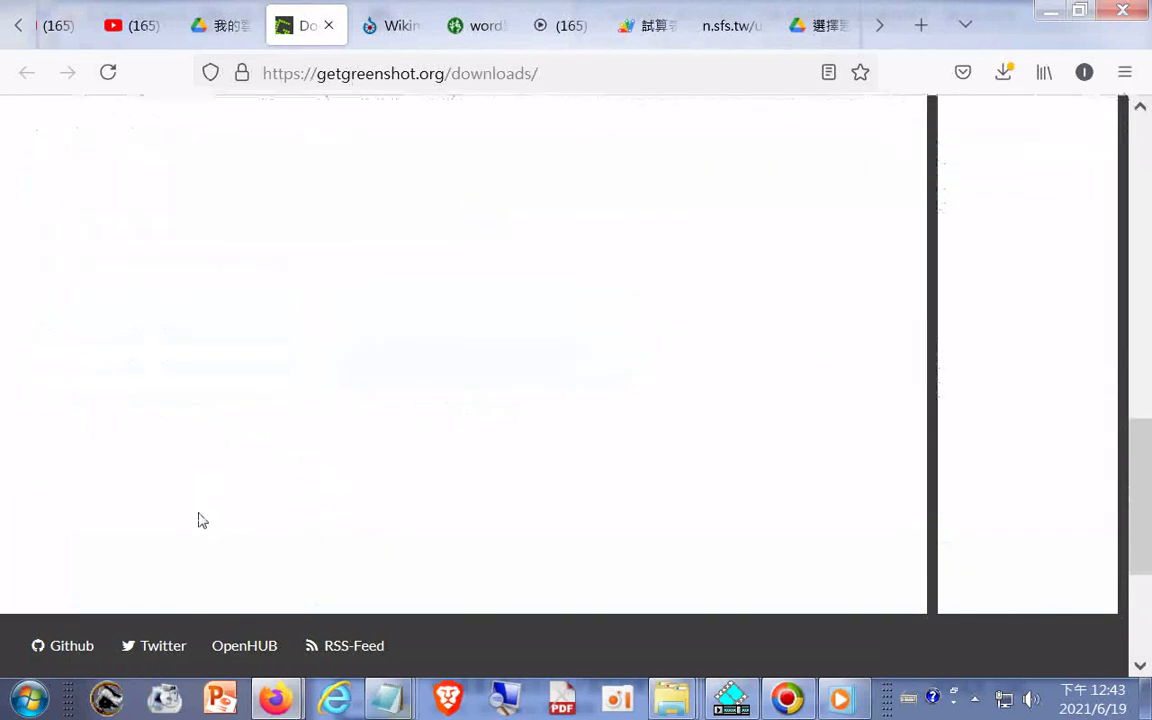
scroll(205, 525, "up", 6)
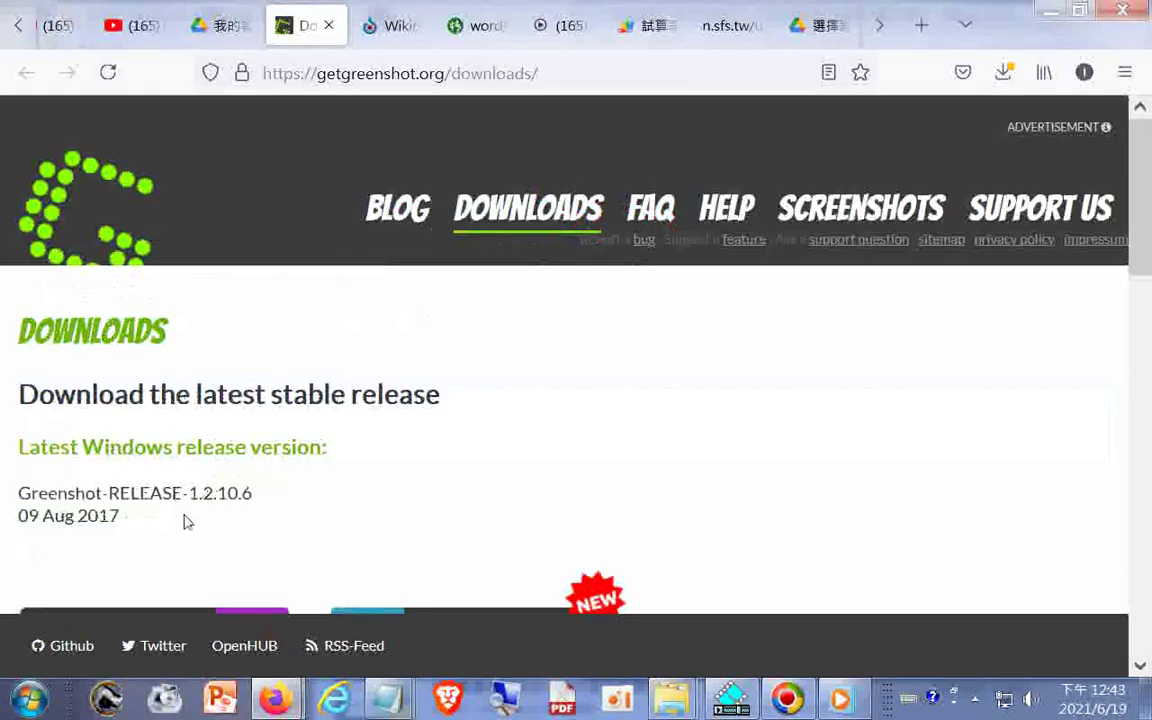
right_click(53, 574)
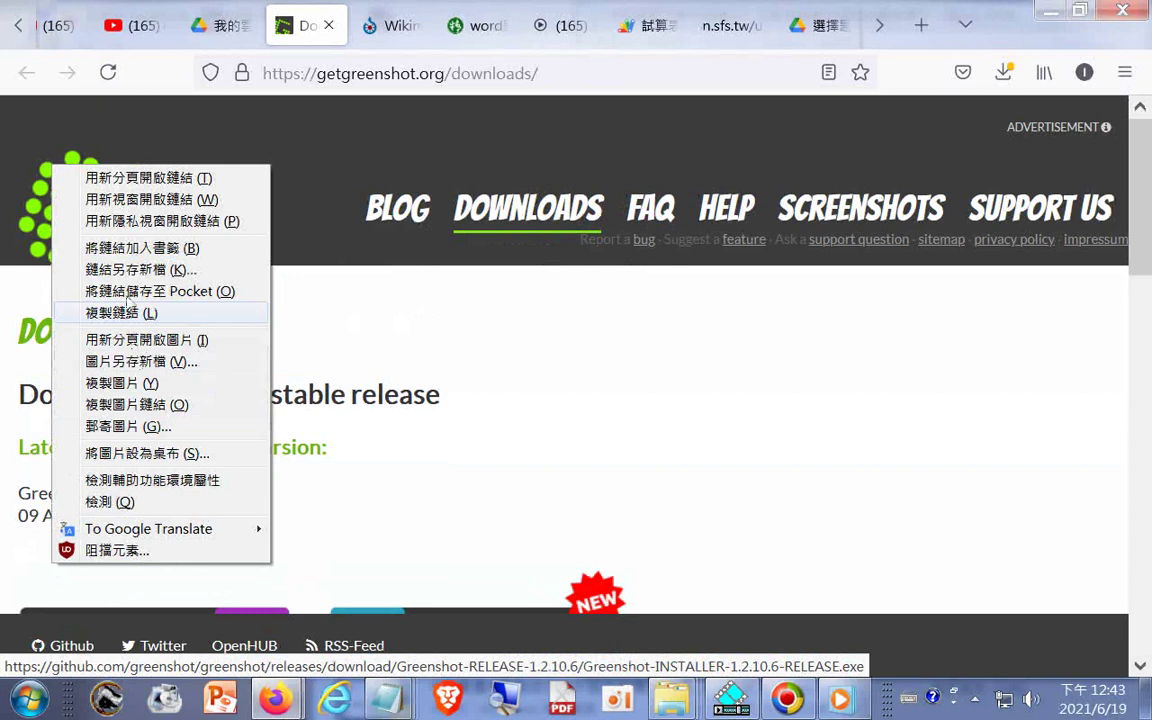
right_click(5, 592)
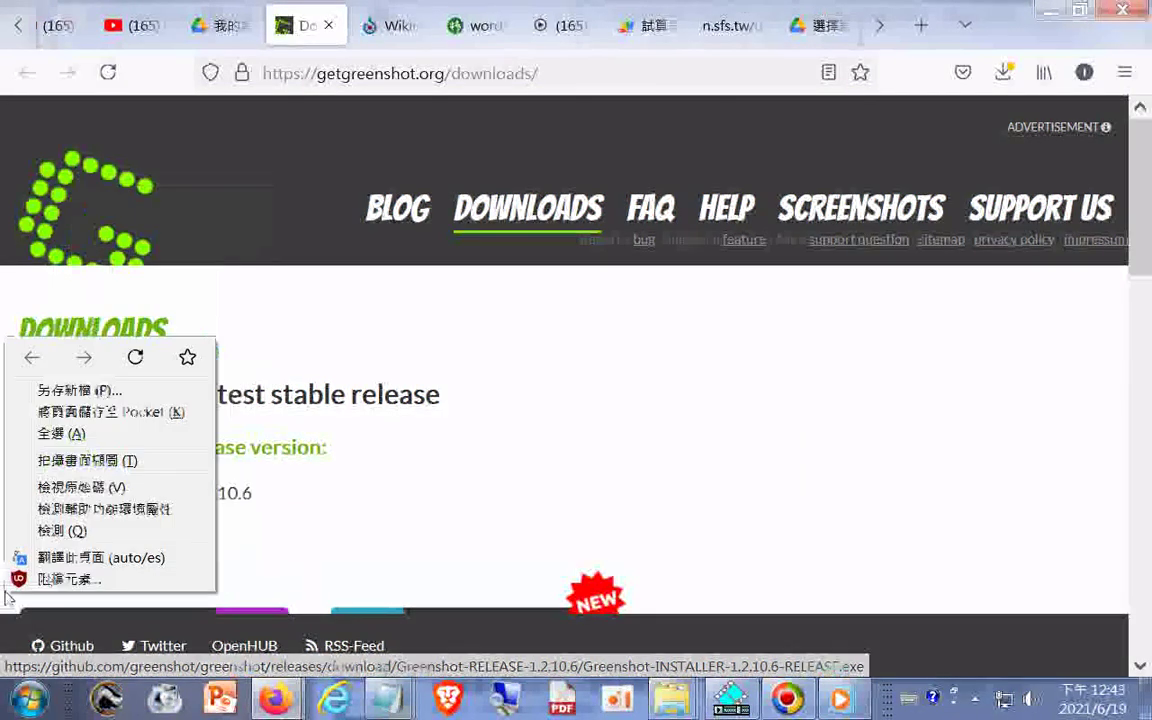
left_click(67, 392)
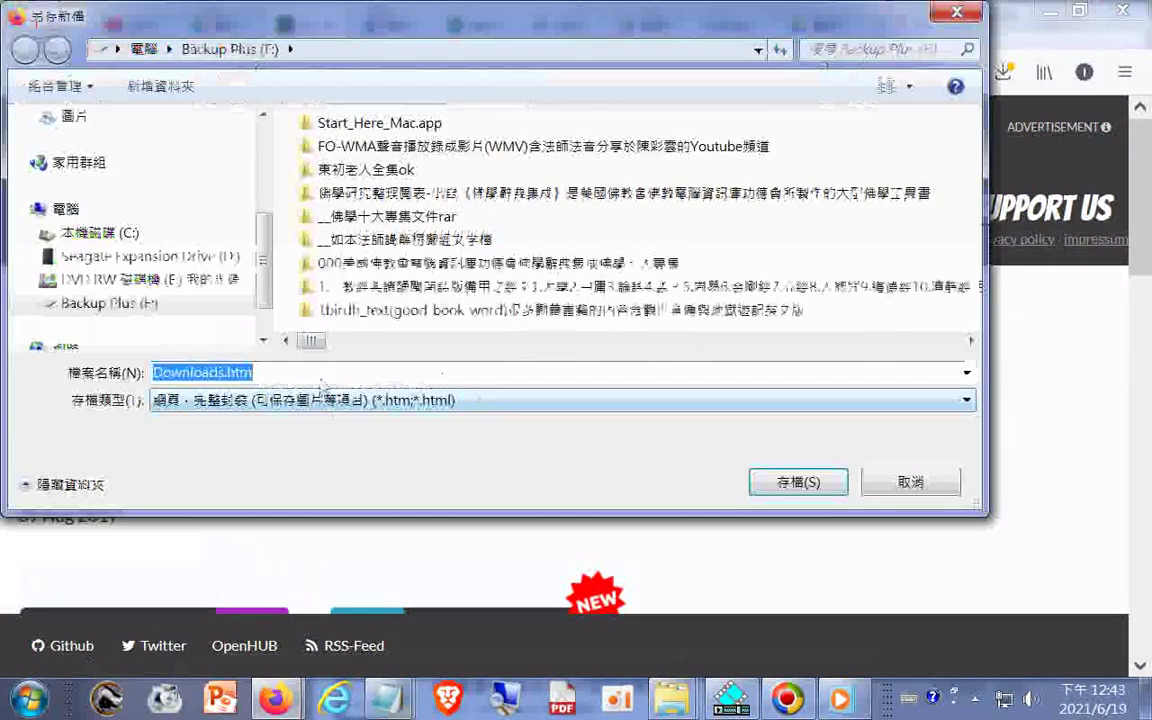
Name the file Downloads螢幕截圖程式20210619 and save it
left_click(318, 376)
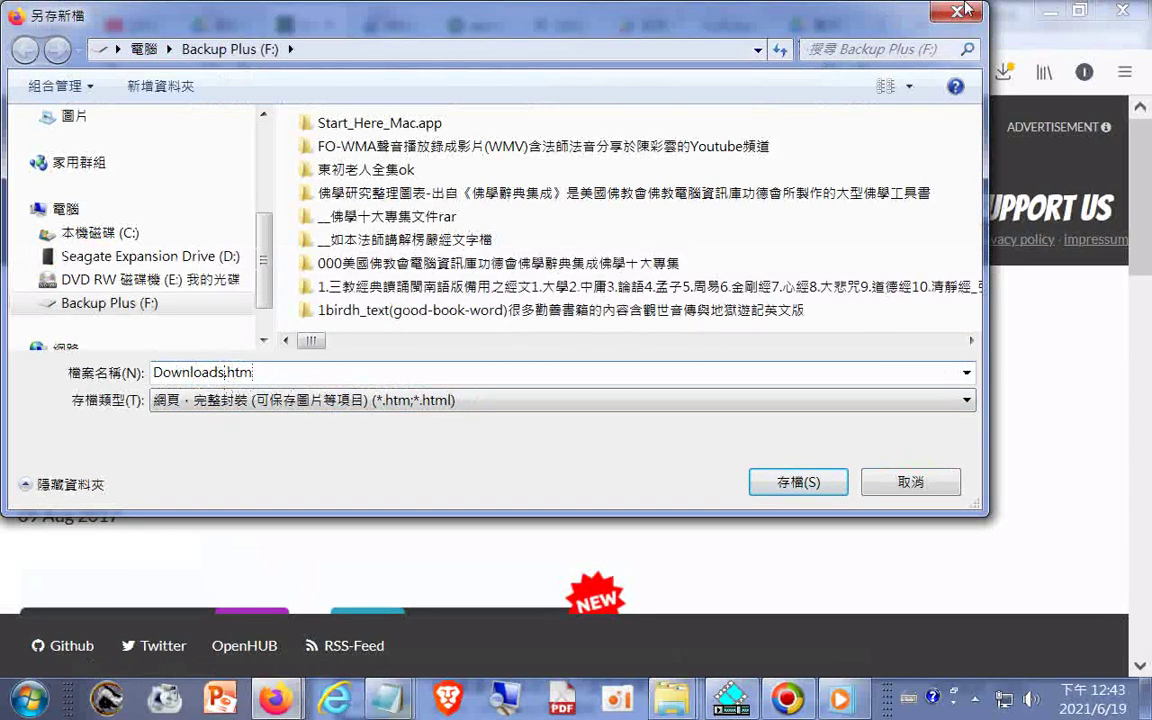
key("BackSpace")
key("BackSpace")
key("BackSpace")
key("BackSpace")
type("藝冂")
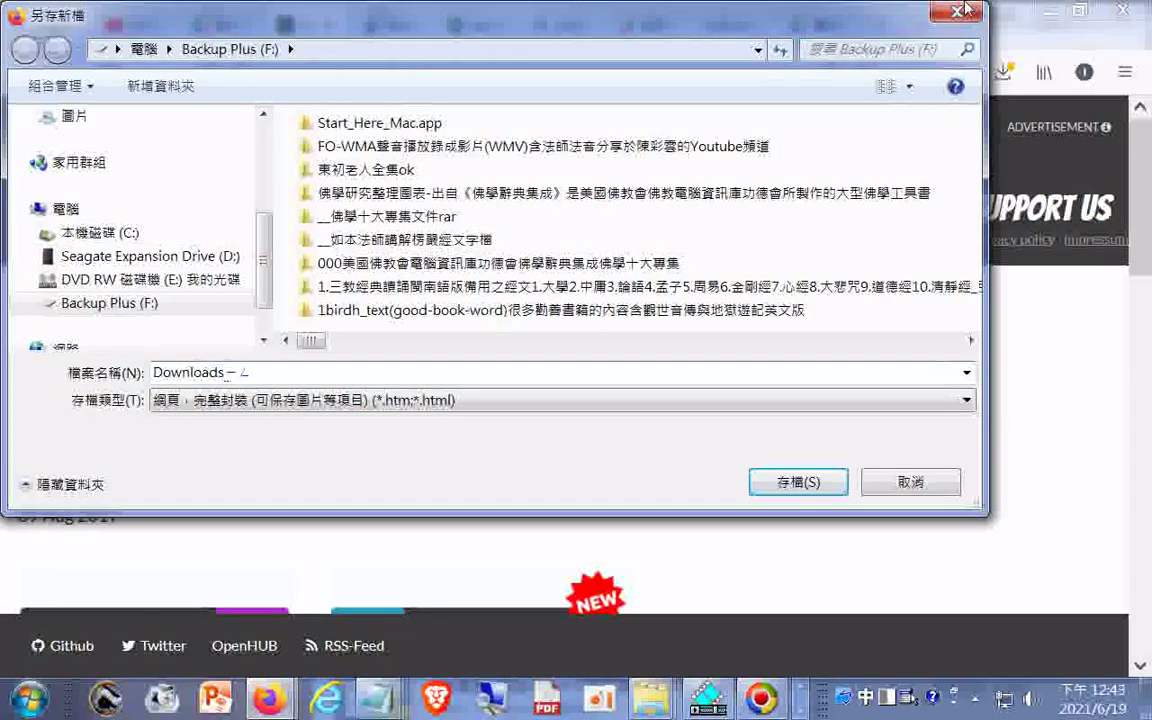
type("幕")
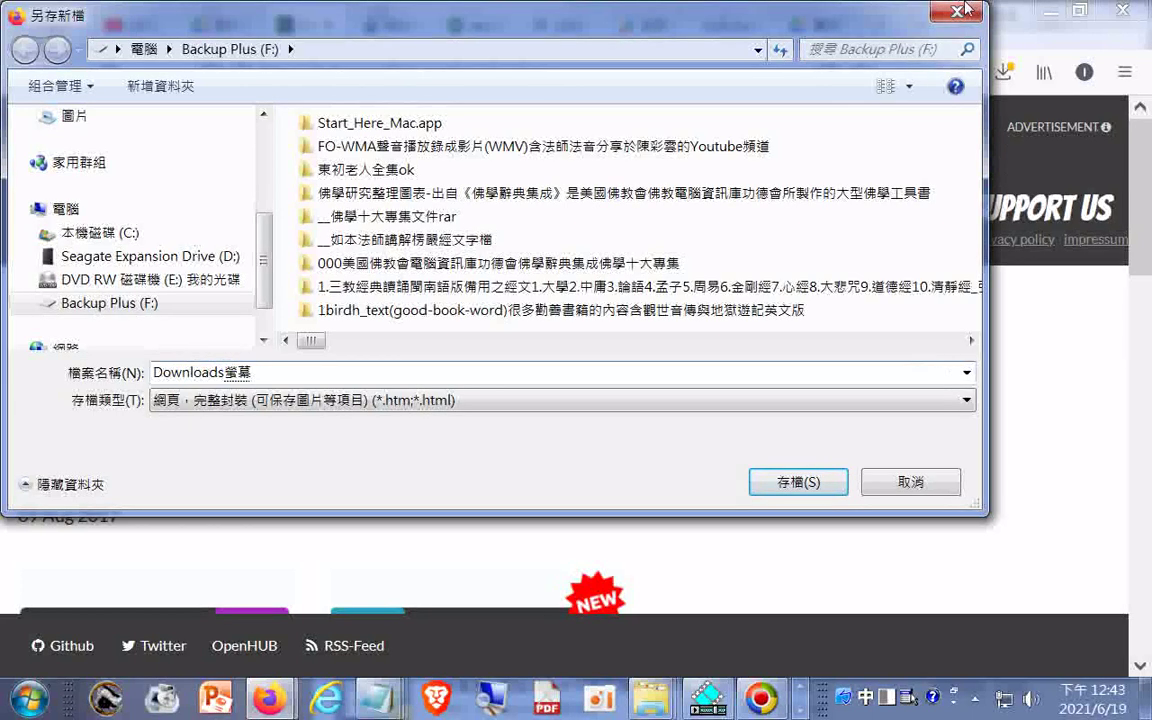
type("截圖")
key("Return")
type("成")
type("市")
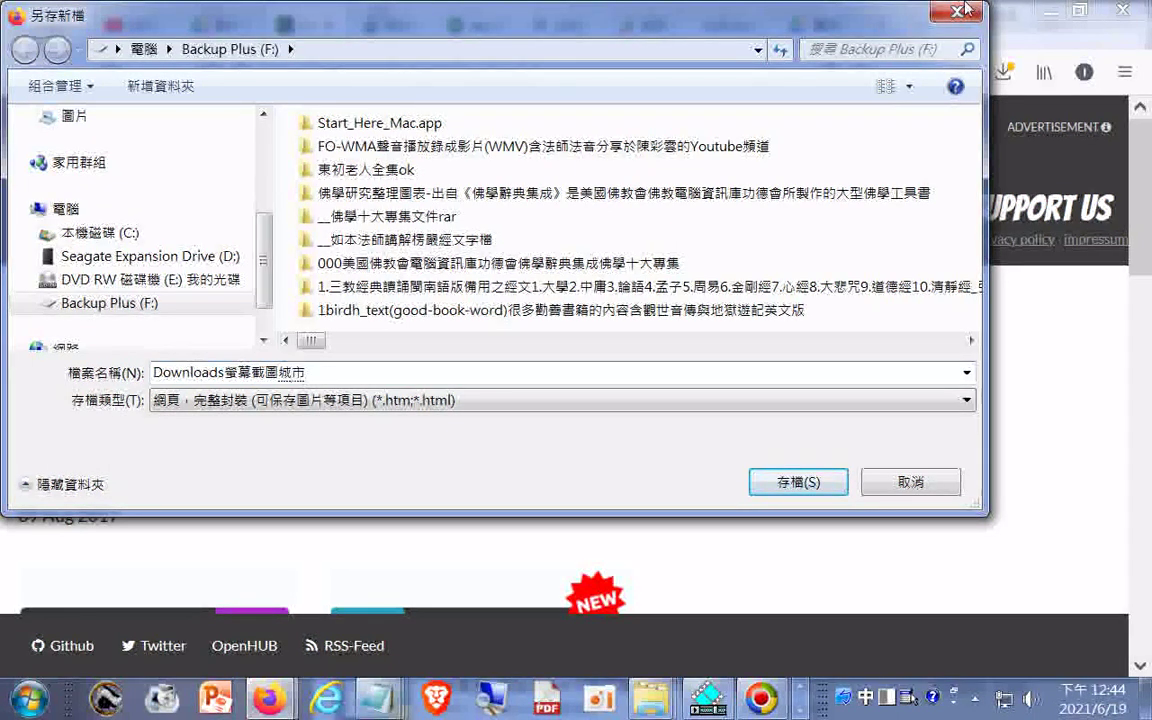
key("Down")
type("2")
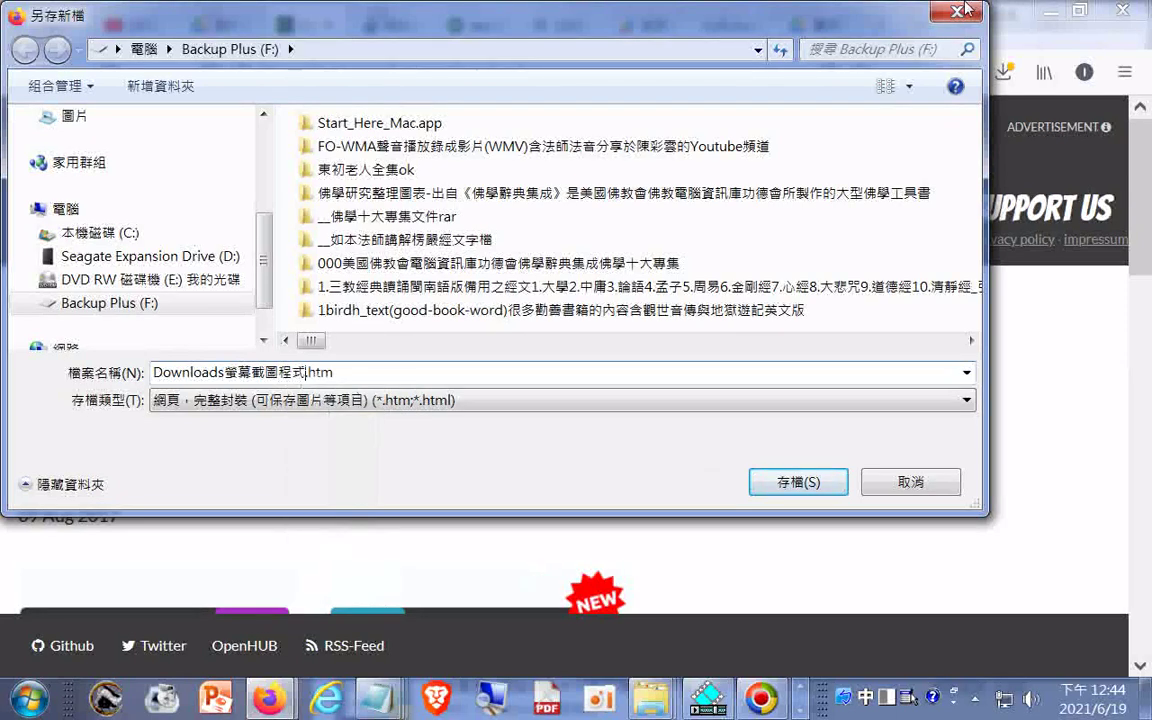
type("0210619")
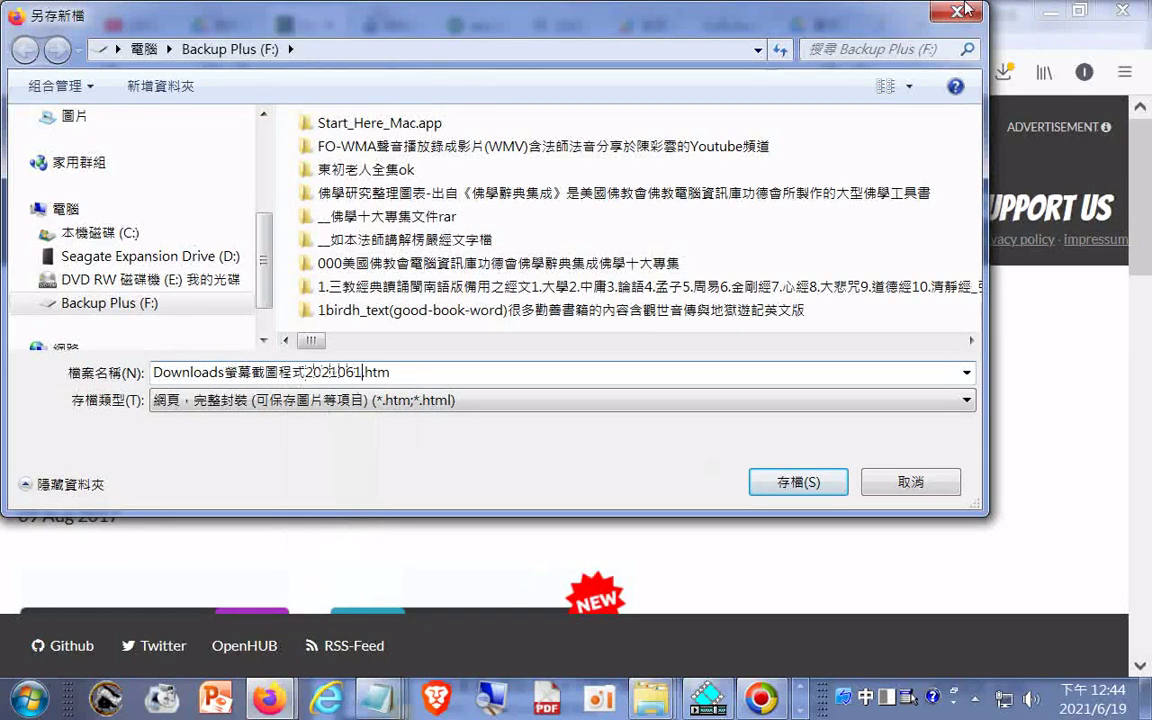
left_click(965, 10)
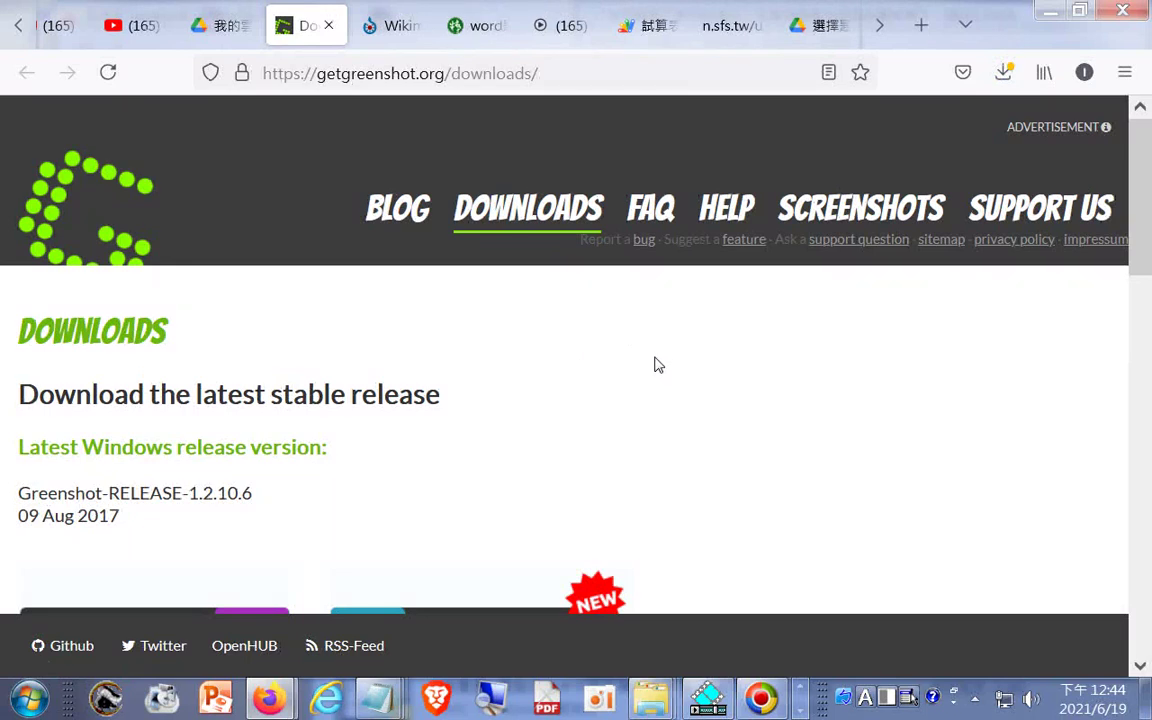
Download a visible-area screenshot of the top of the Greenshot downloads page
scroll(656, 370, "down", 2)
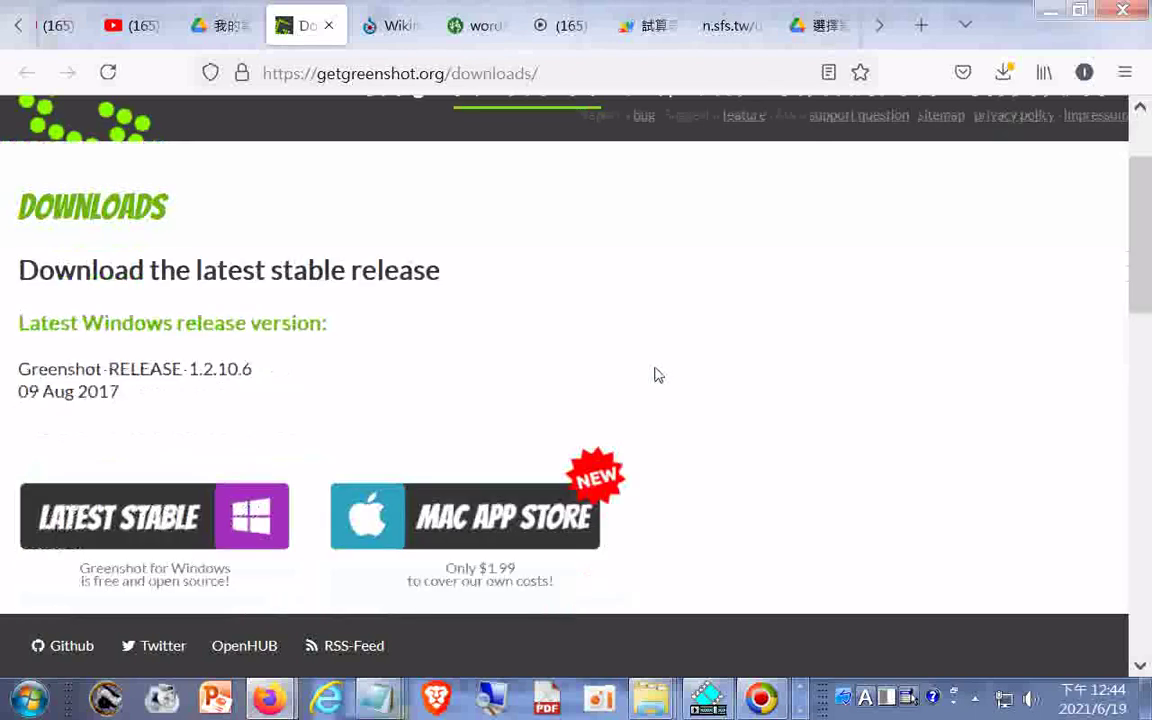
scroll(658, 374, "down", 3)
scroll(650, 370, "up", 3)
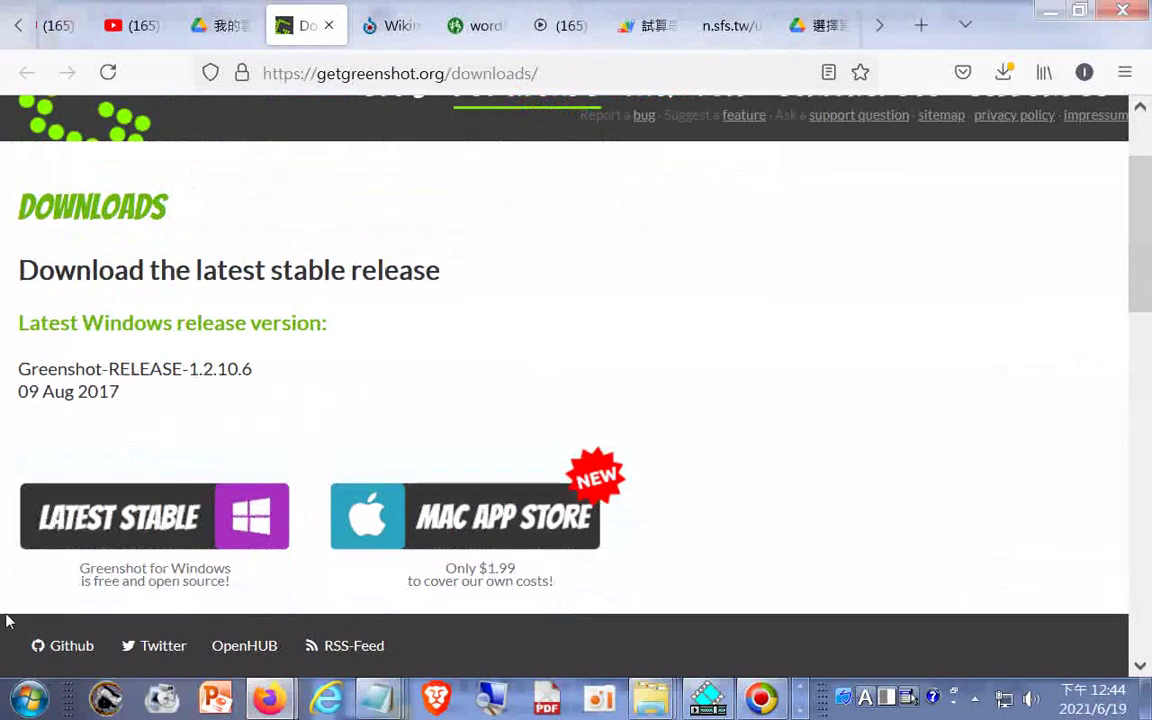
scroll(12, 601, "up", 1)
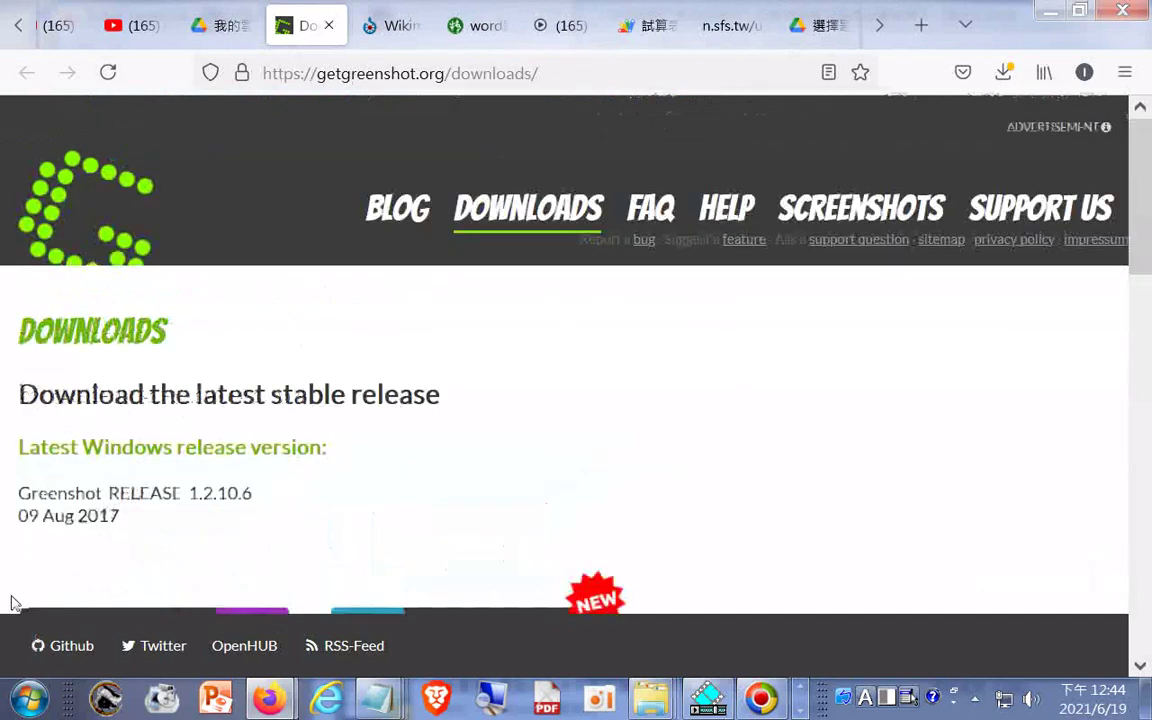
right_click(3, 596)
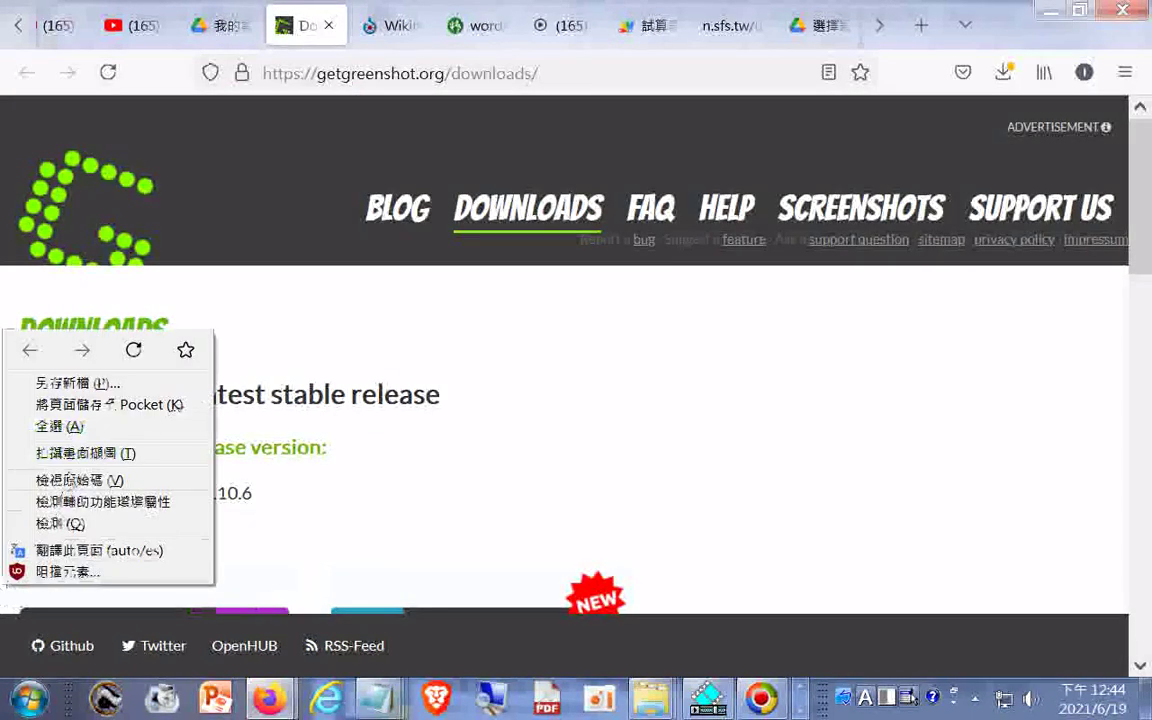
left_click(60, 450)
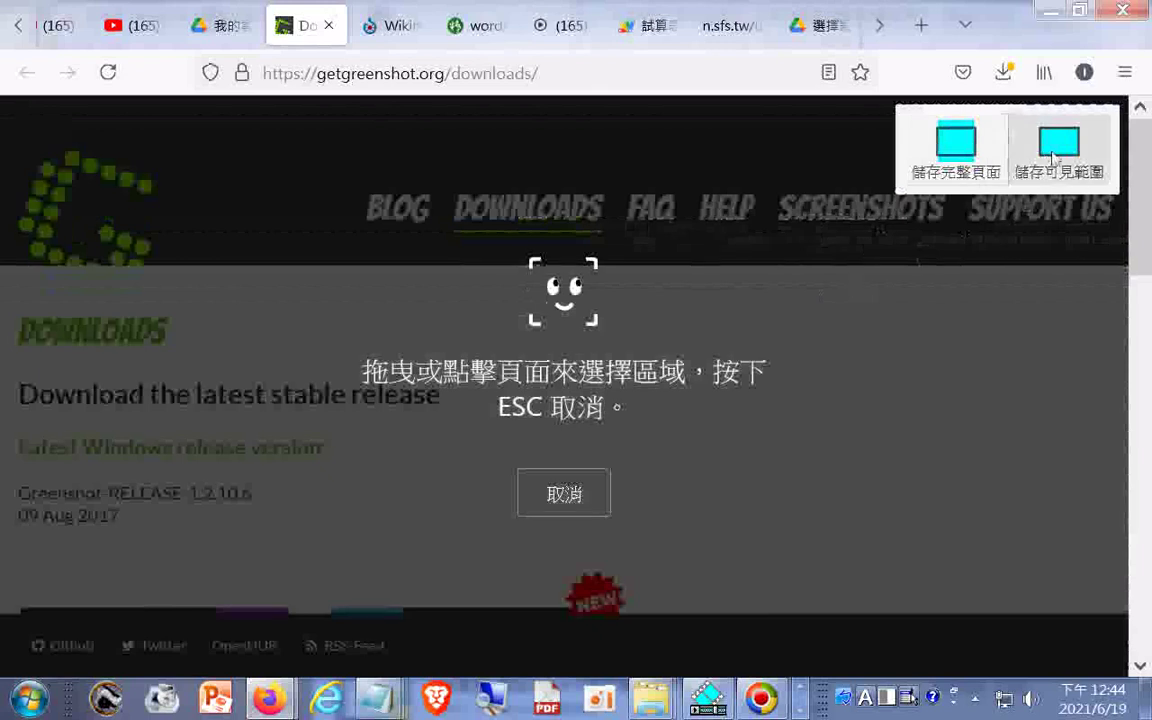
left_click(1057, 148)
left_click(958, 157)
Download a second visible-area screenshot further down, around the version note and Source code section
scroll(885, 252, "down", 4)
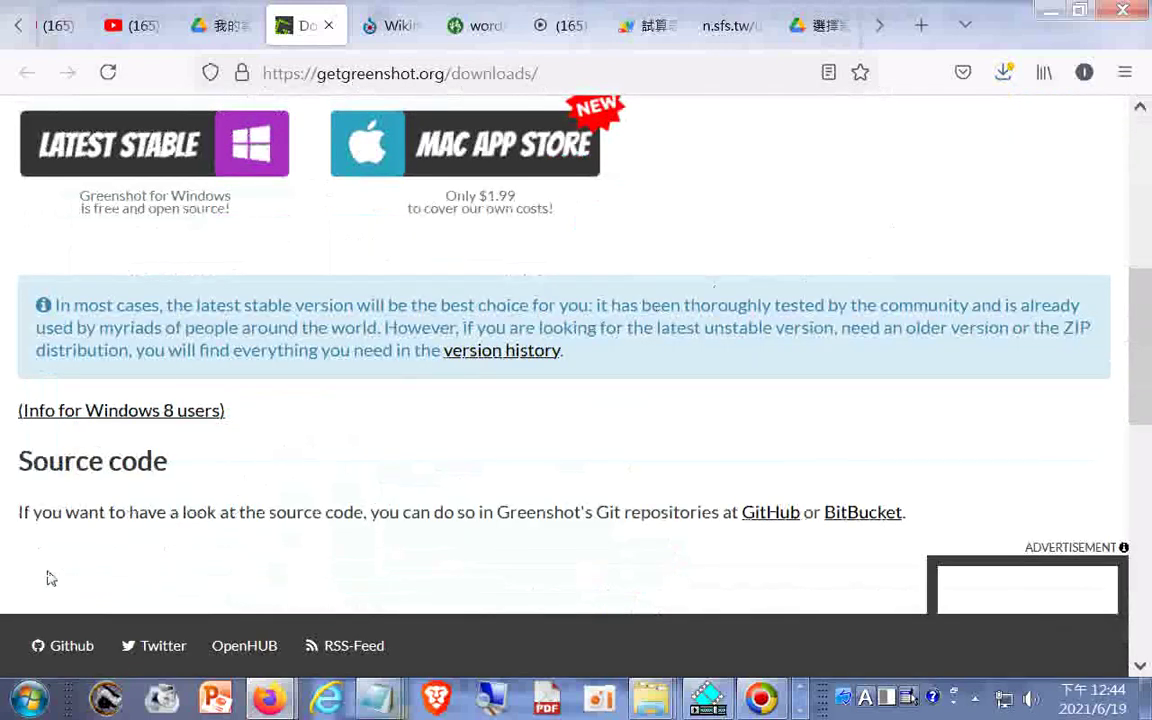
right_click(8, 588)
left_click(60, 442)
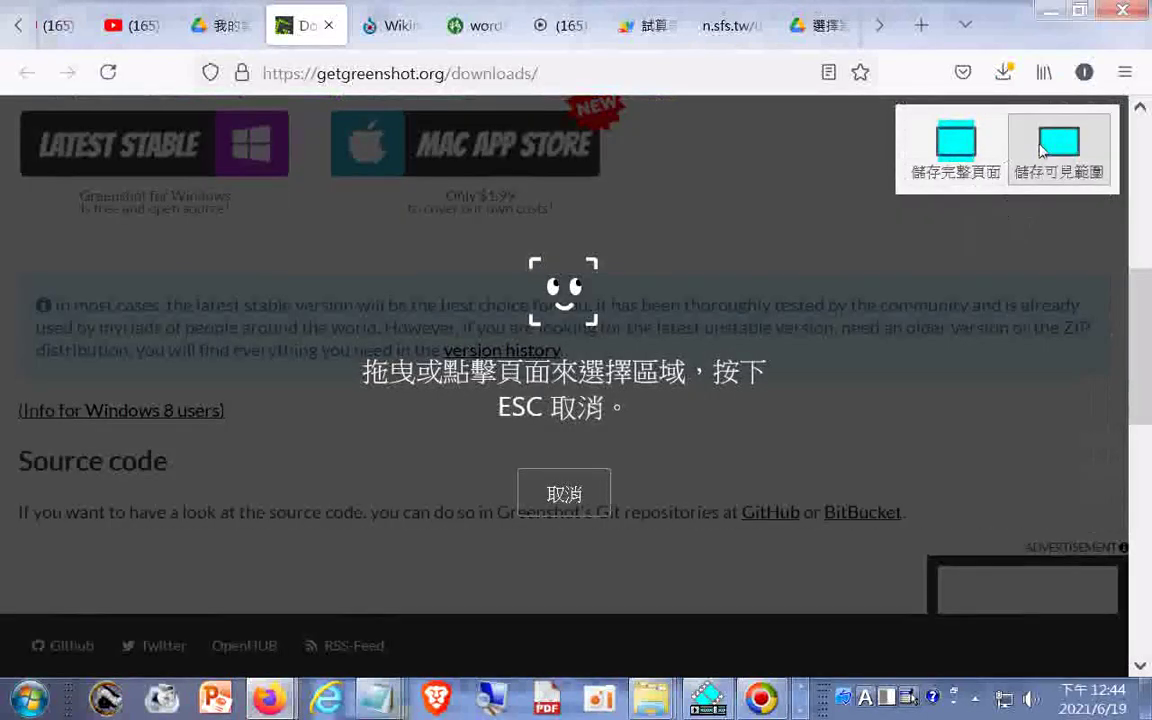
left_click(1050, 150)
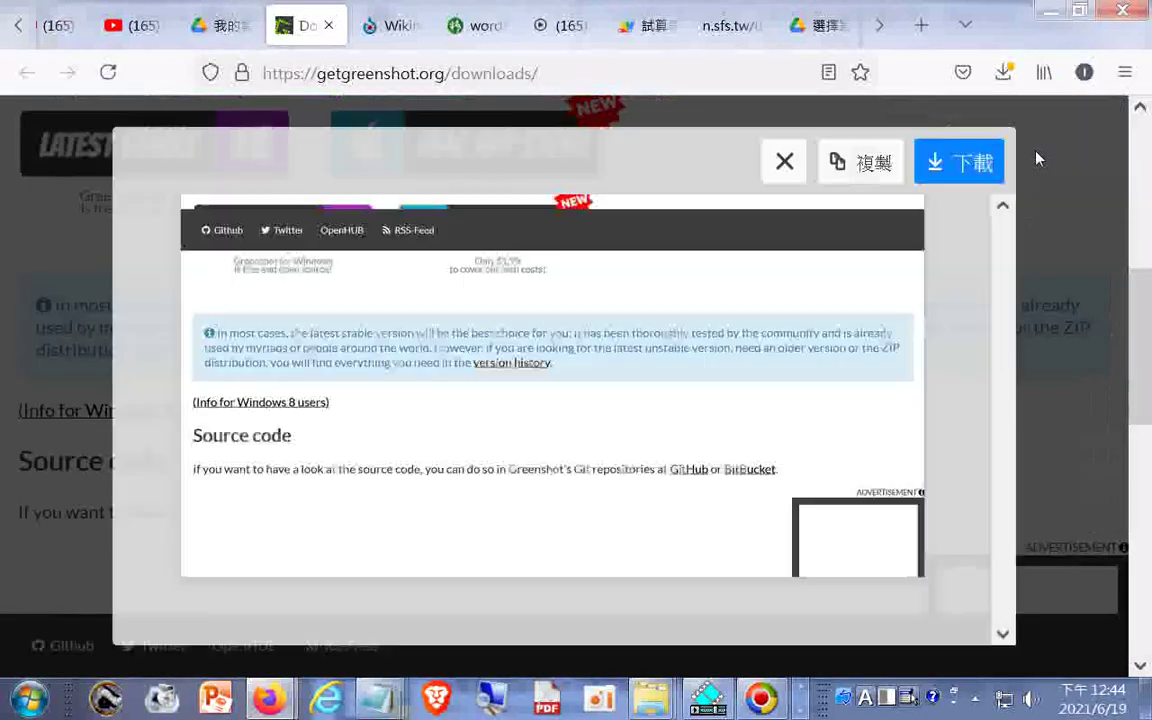
left_click(961, 164)
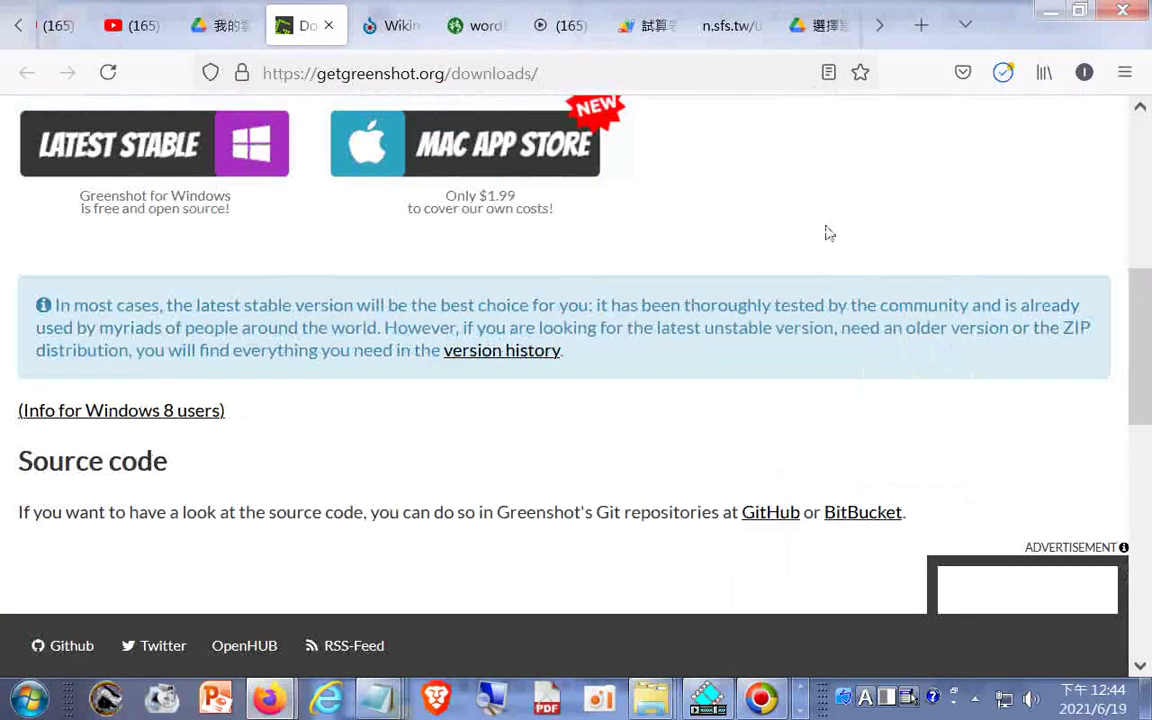
scroll(827, 232, "down", 5)
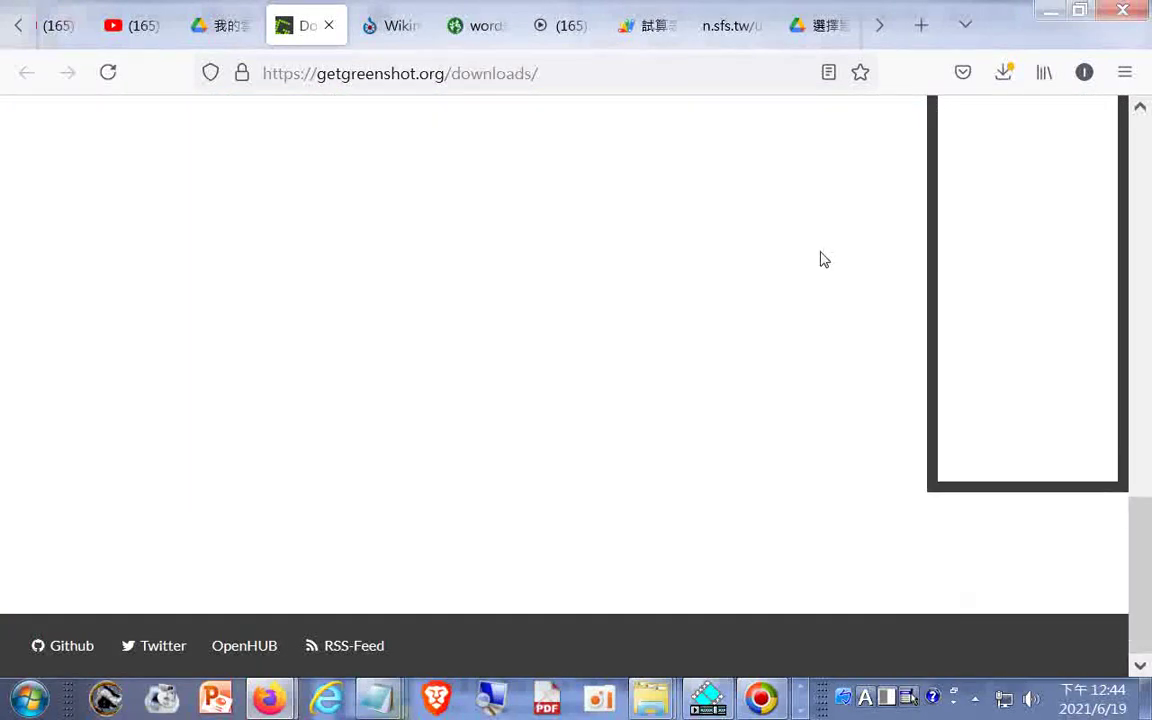
Select all the downloads page text and paste it into a new Notepad note
scroll(586, 306, "up", 3)
key("ctrl+a")
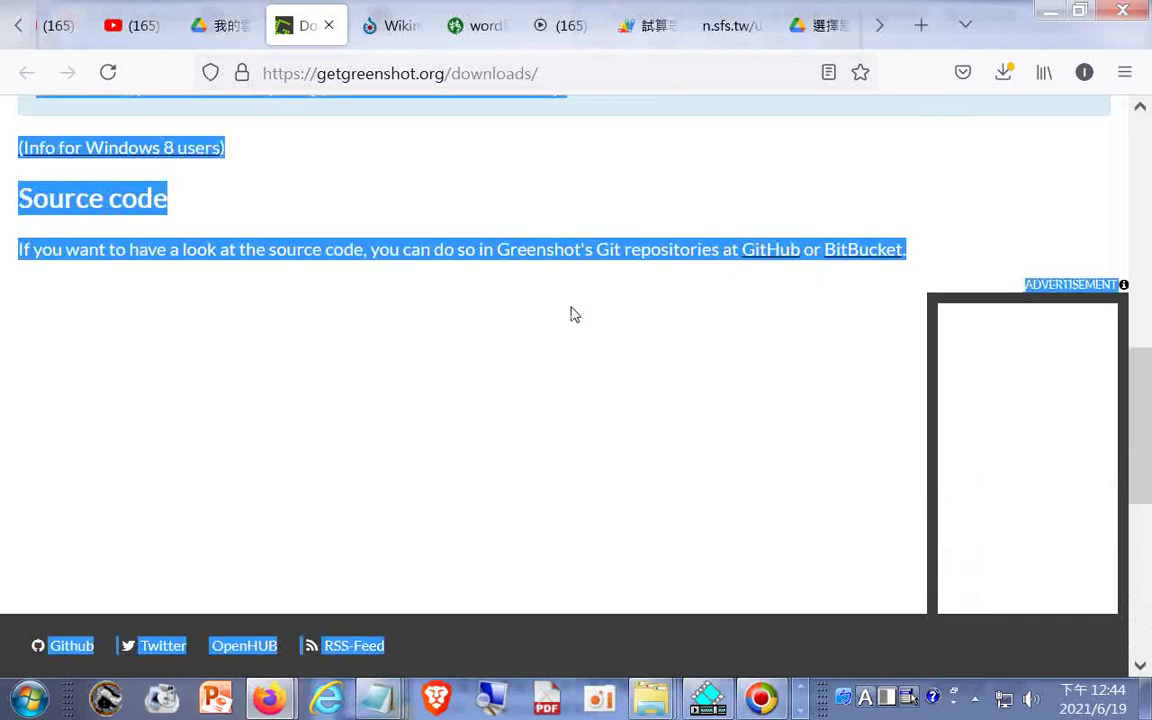
left_click(30, 698)
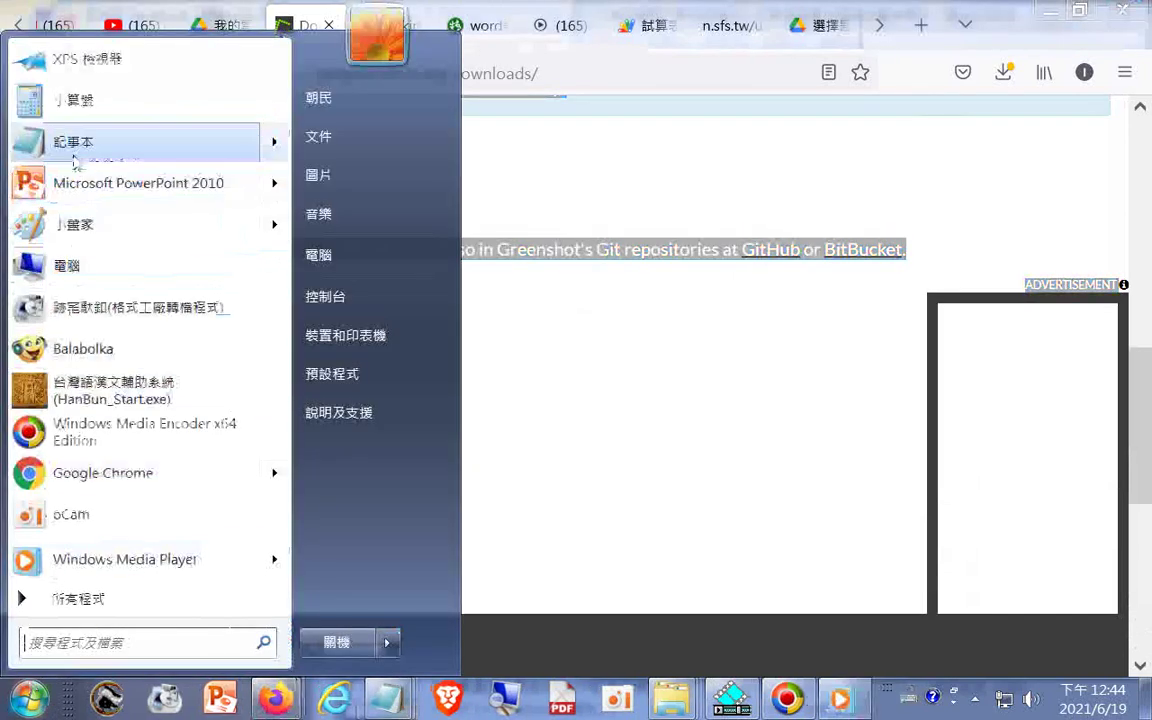
left_click(45, 148)
right_click(368, 552)
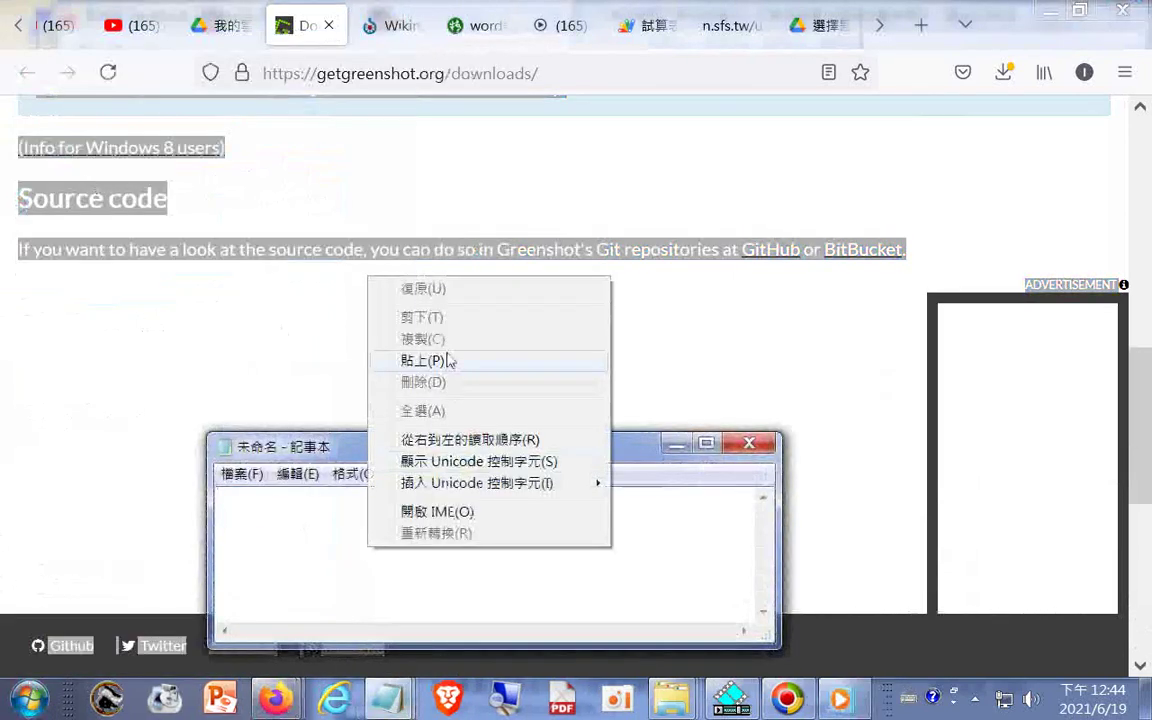
left_click(440, 360)
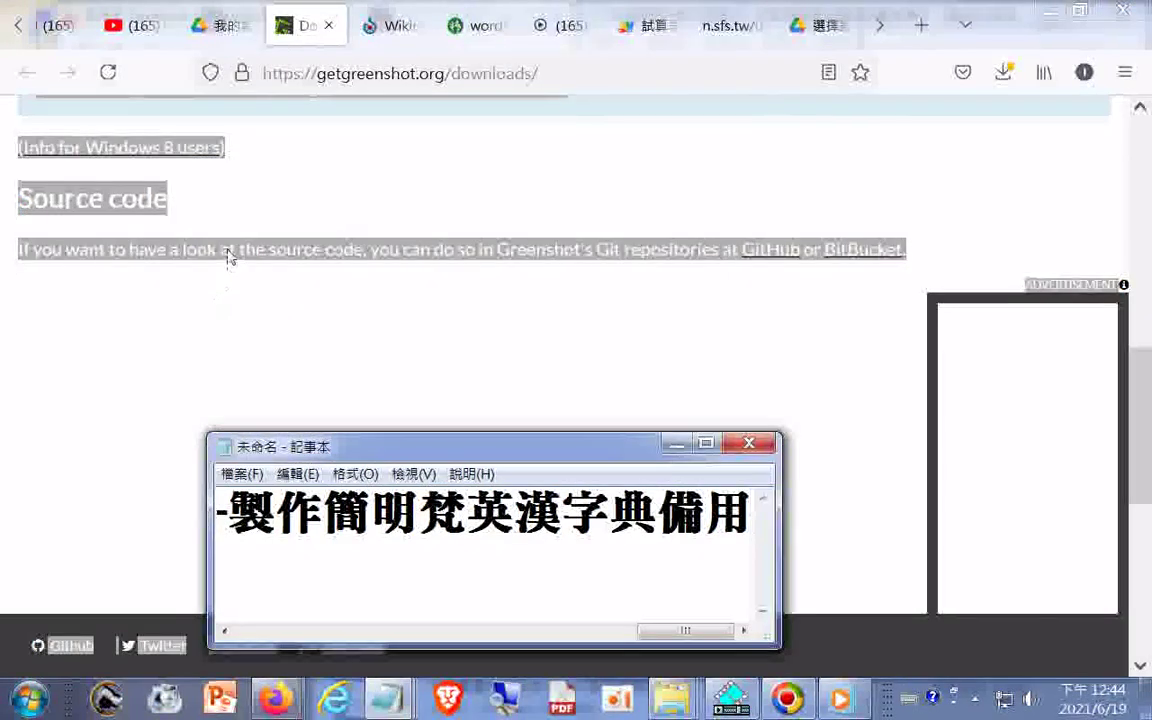
Copy a selected portion of the page text into another new Notepad note
left_click_drag(645, 631, 244, 655)
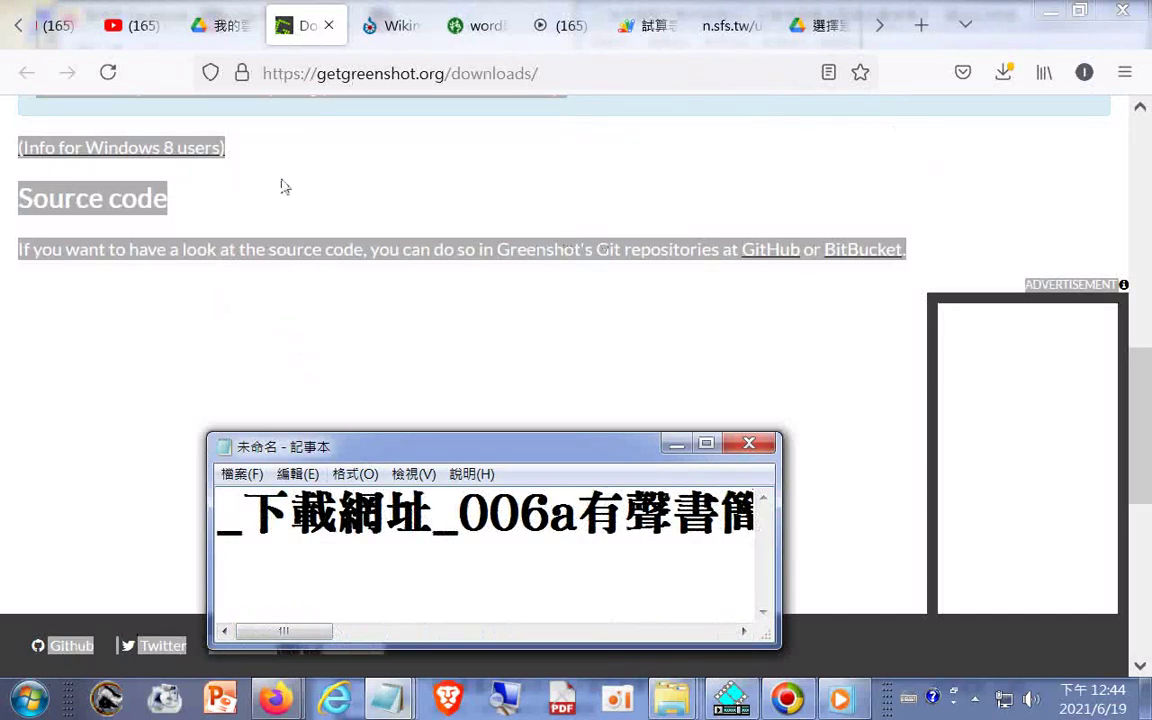
right_click(176, 207)
left_click(213, 226)
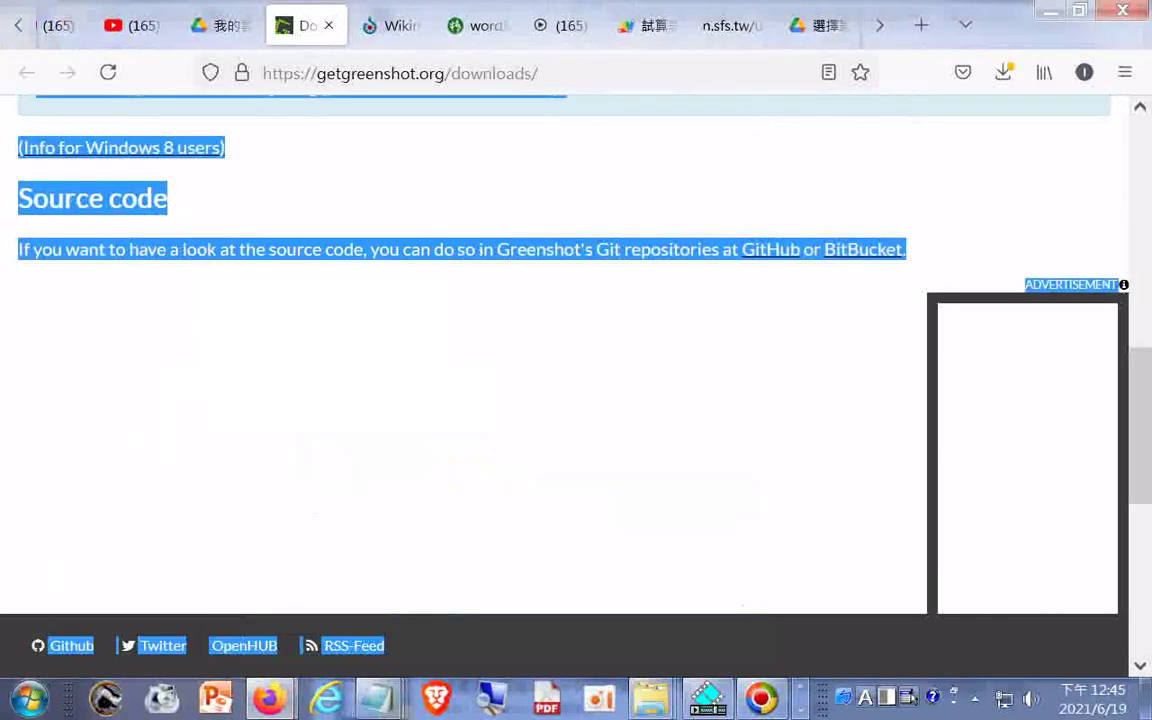
left_click(29, 698)
left_click(103, 150)
right_click(332, 506)
left_click(388, 324)
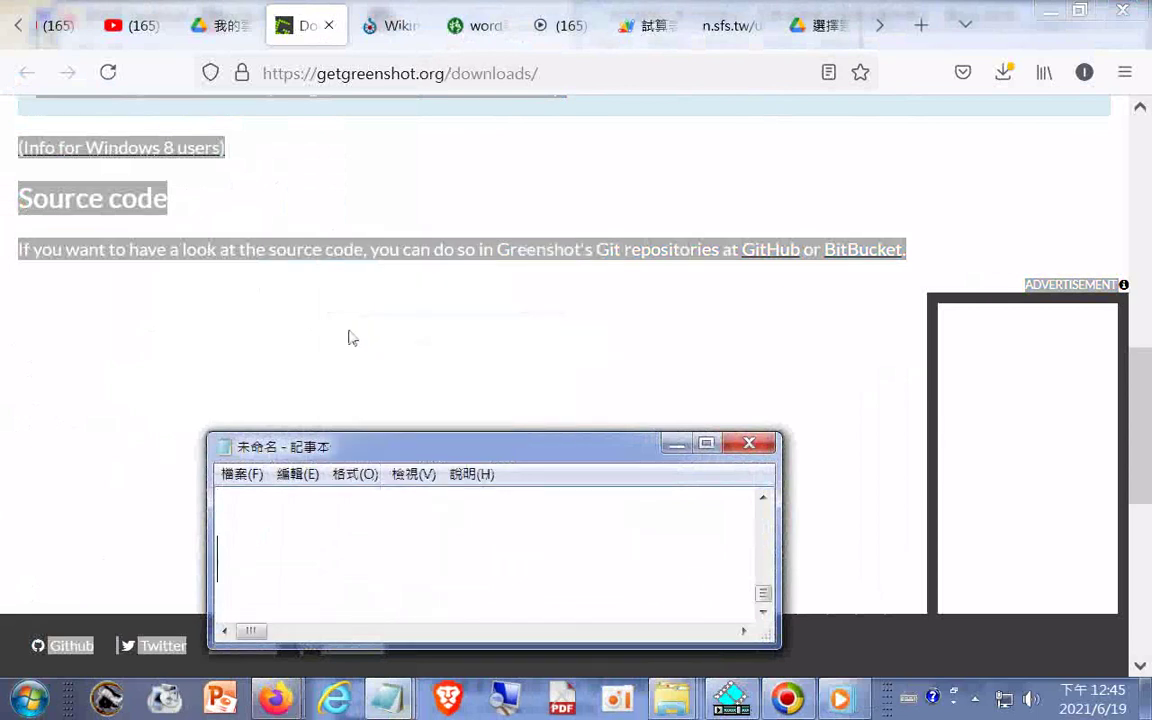
left_click(397, 84)
right_click(397, 84)
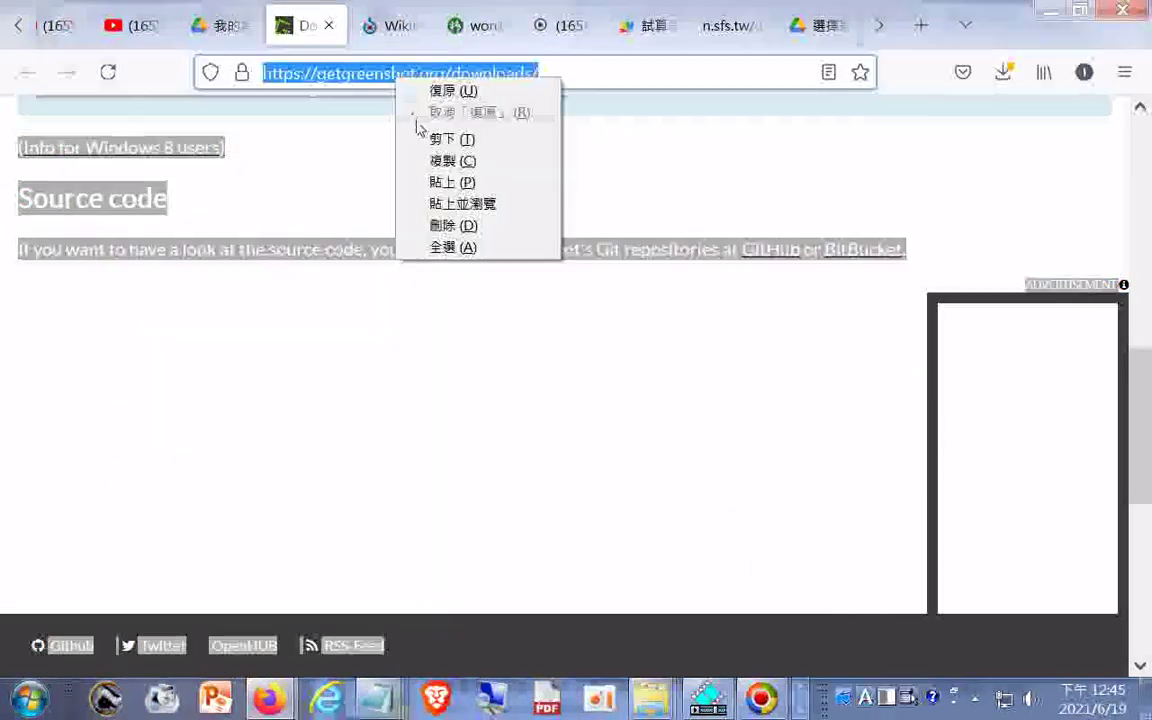
left_click(400, 158)
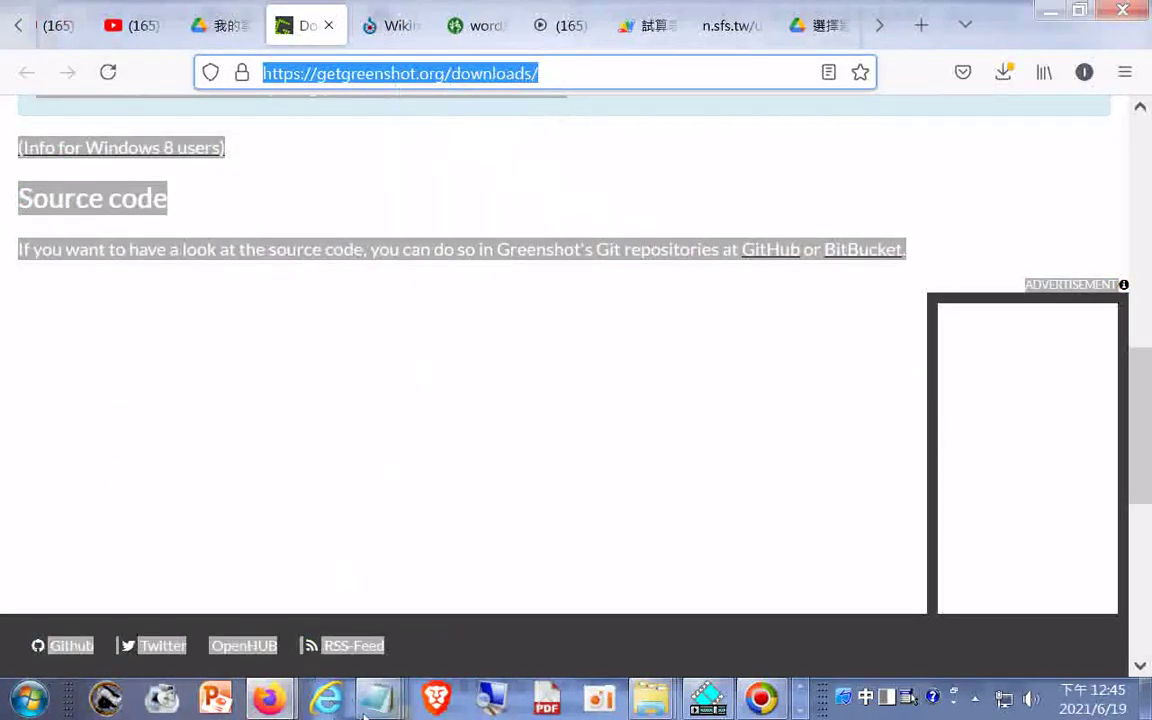
left_click(372, 700)
left_click(281, 628)
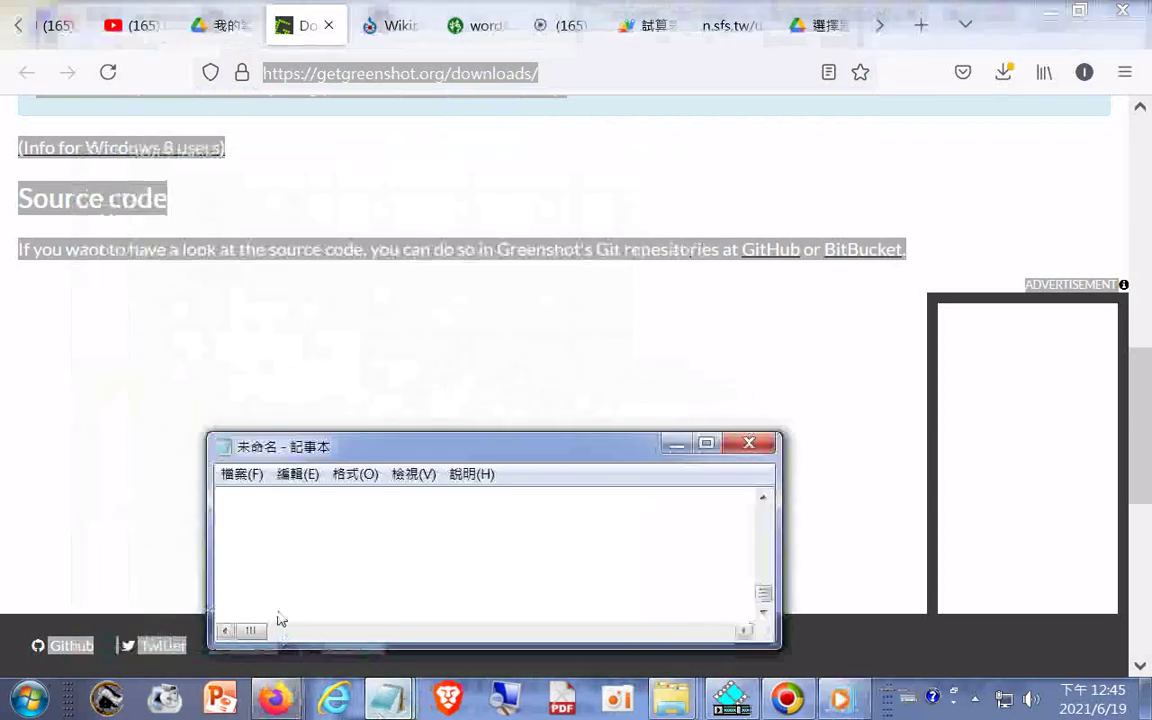
right_click(303, 535)
left_click(393, 340)
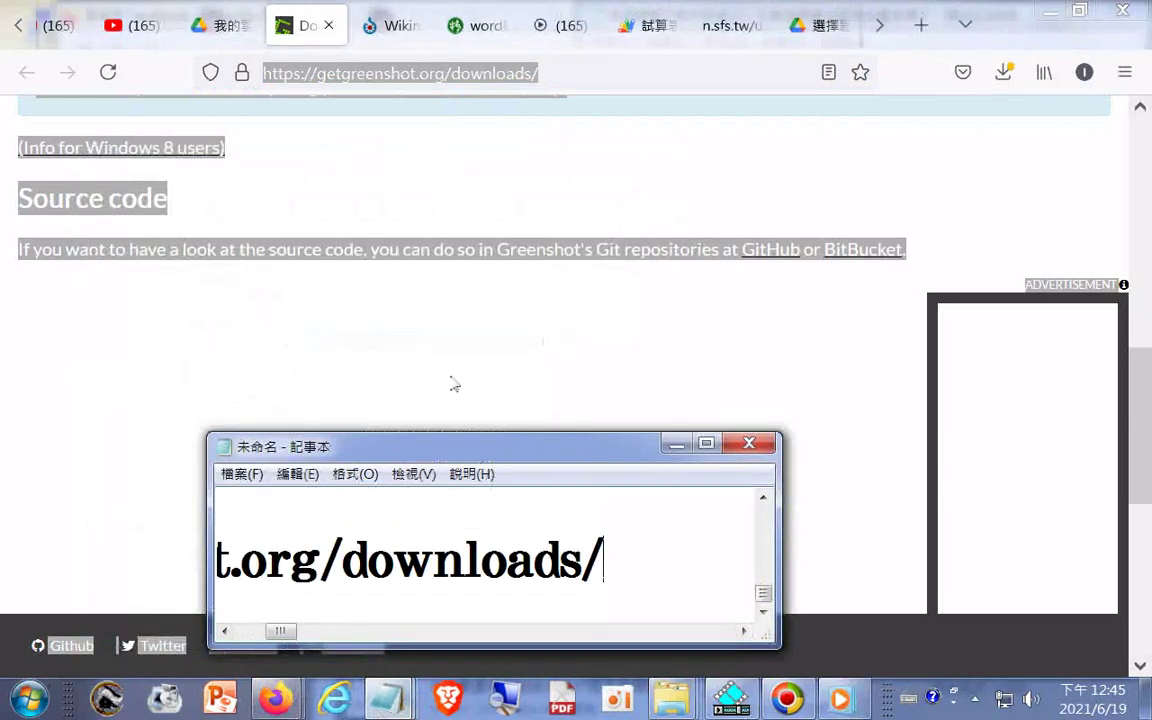
Start a Save Page As on the Greenshot downloads page
scroll(354, 390, "up", 2)
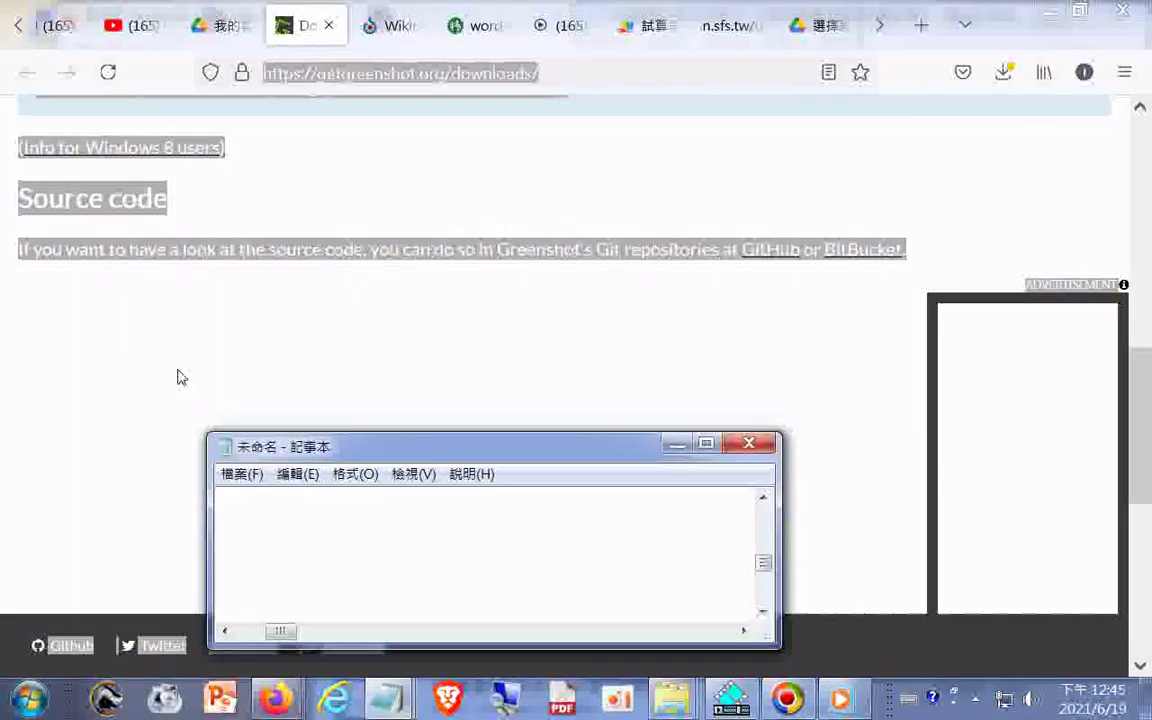
left_click(177, 377)
right_click(177, 378)
left_click(231, 434)
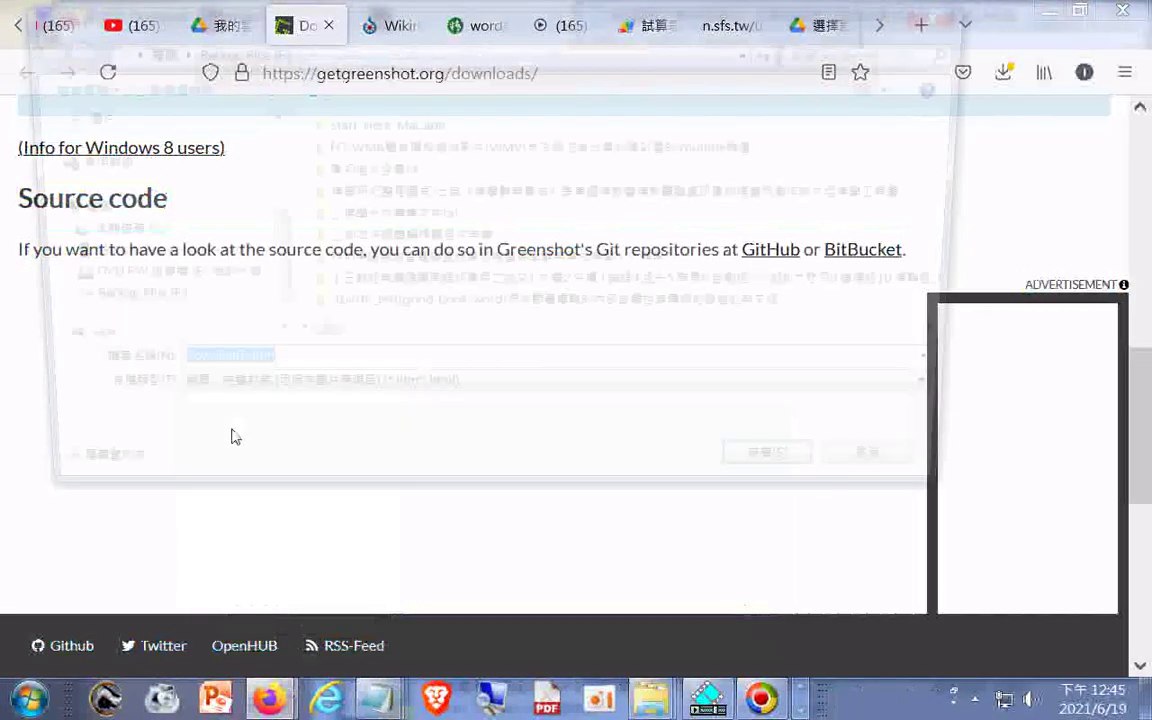
Cut the suggested name Downloads.htm, cancel the page save, and tidy the note's first line
right_click(244, 376)
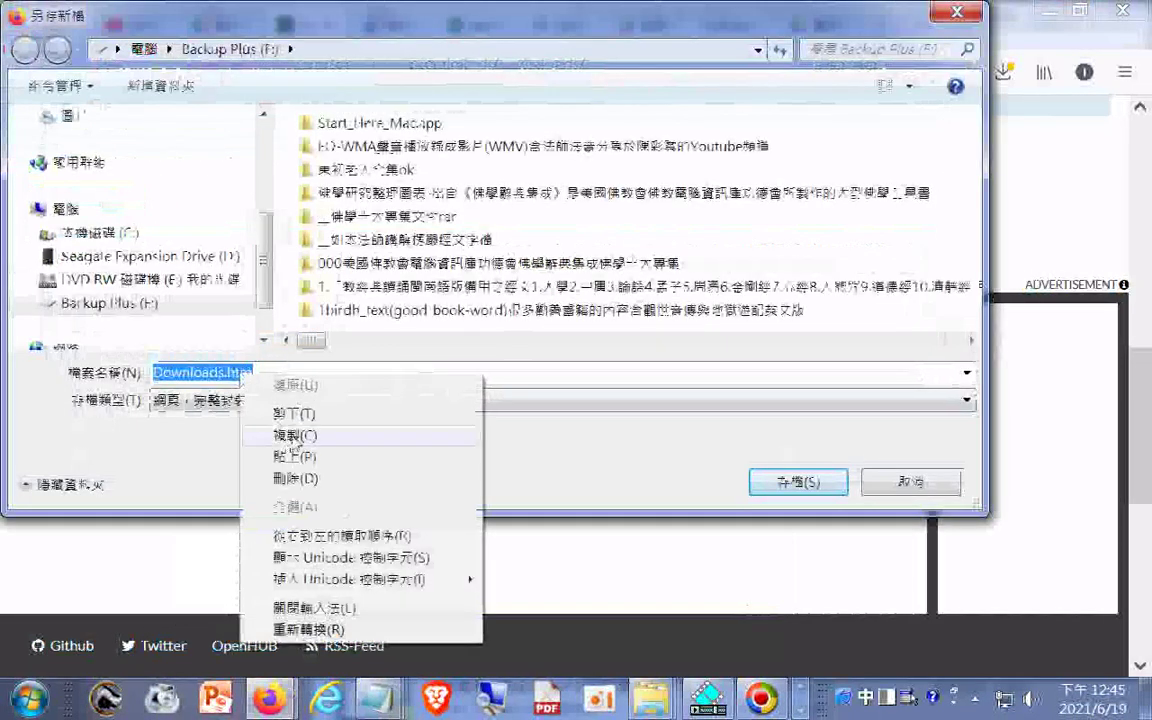
left_click(295, 413)
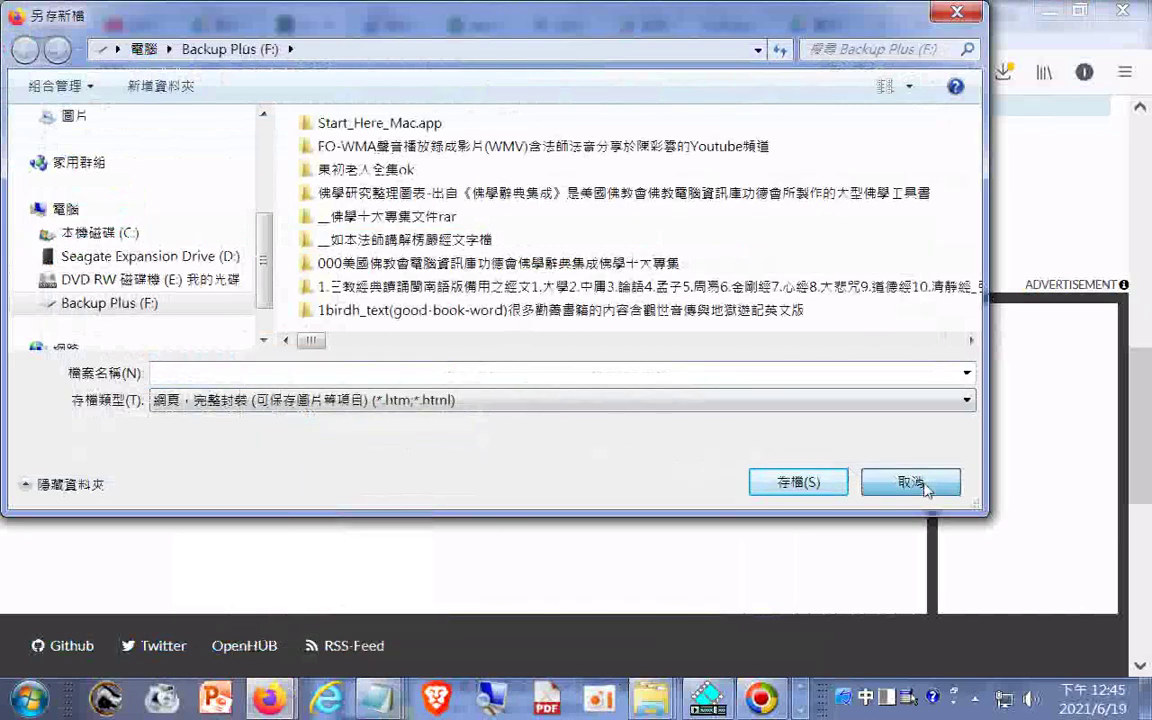
left_click(922, 484)
mouse_move(377, 708)
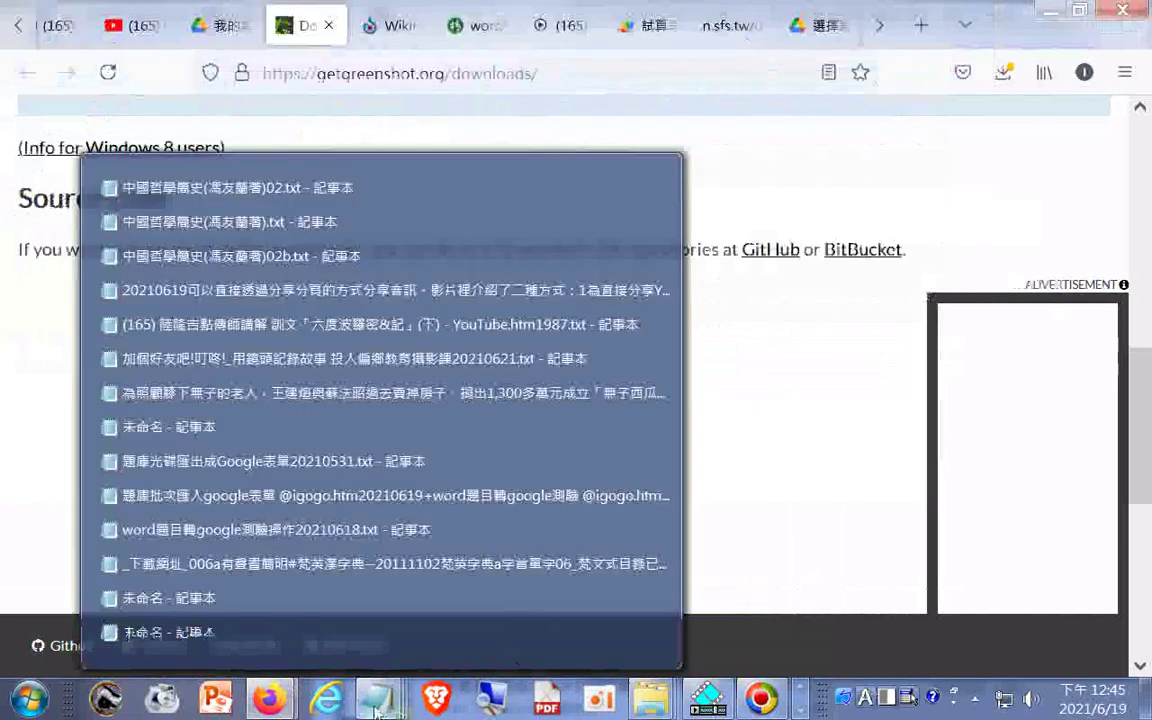
left_click(170, 632)
key("ctrl+v")
key("ctrl+a")
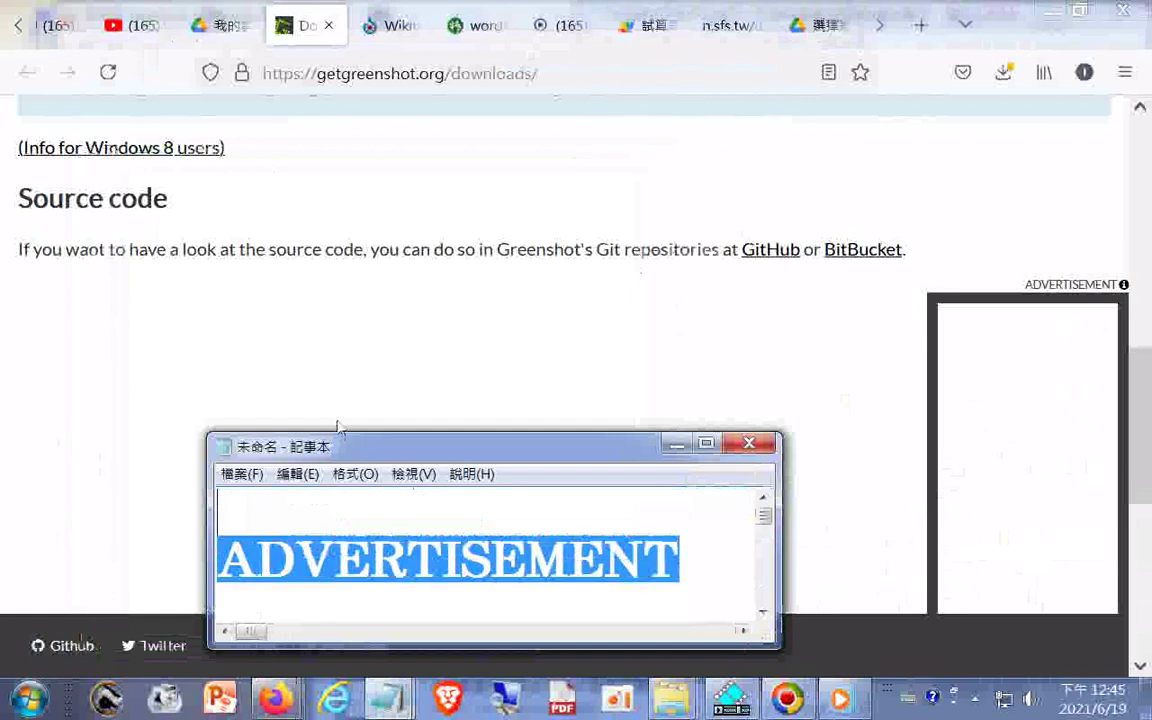
left_click(360, 522)
key("Delete")
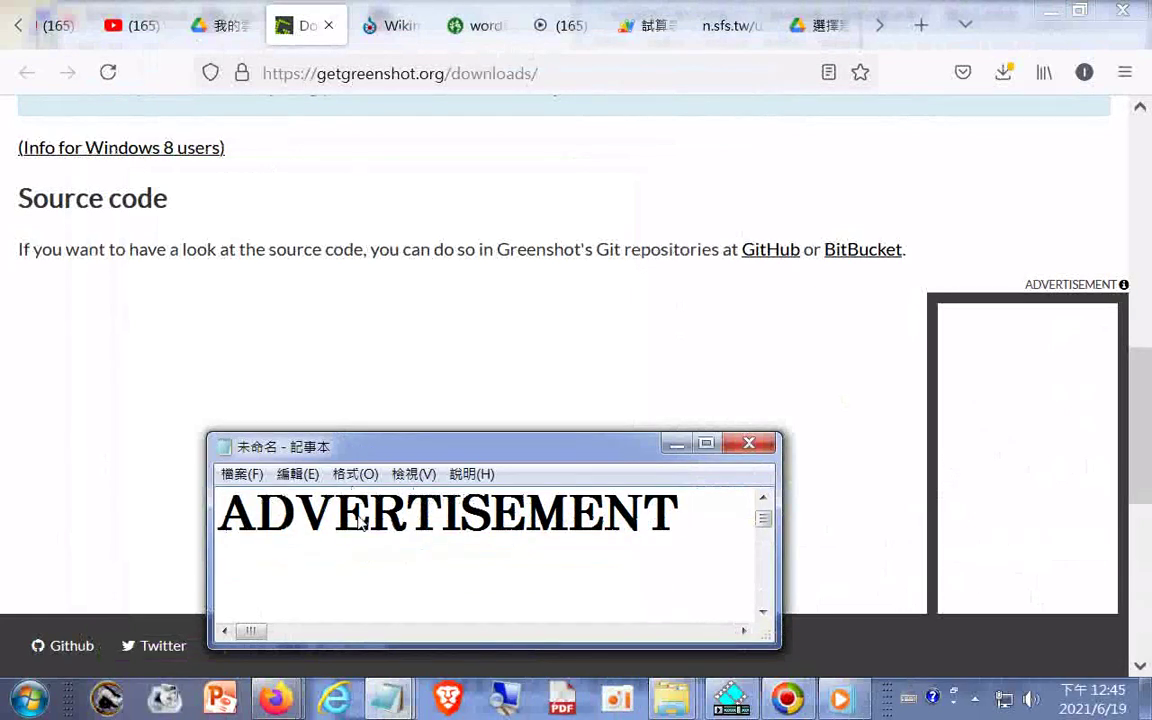
Paste Downloads.htm in front of the Greenshot-RELEASE line in the note
scroll(360, 522, "down", 1)
scroll(360, 522, "down", 1)
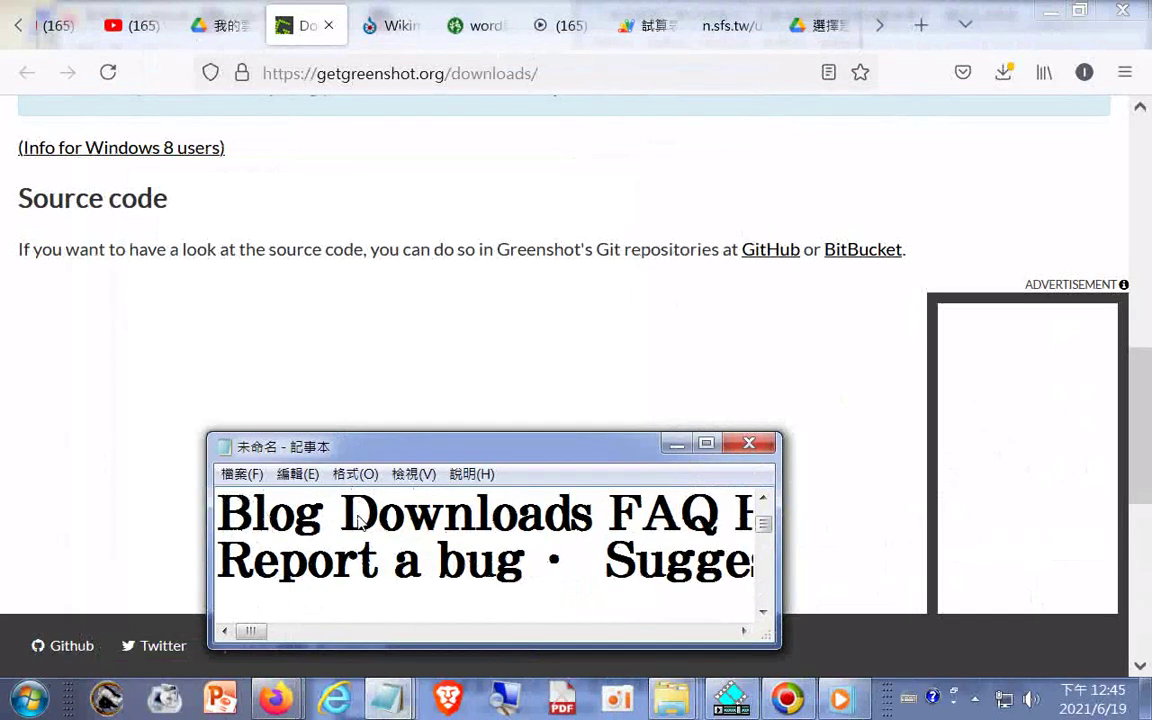
scroll(360, 522, "down", 1)
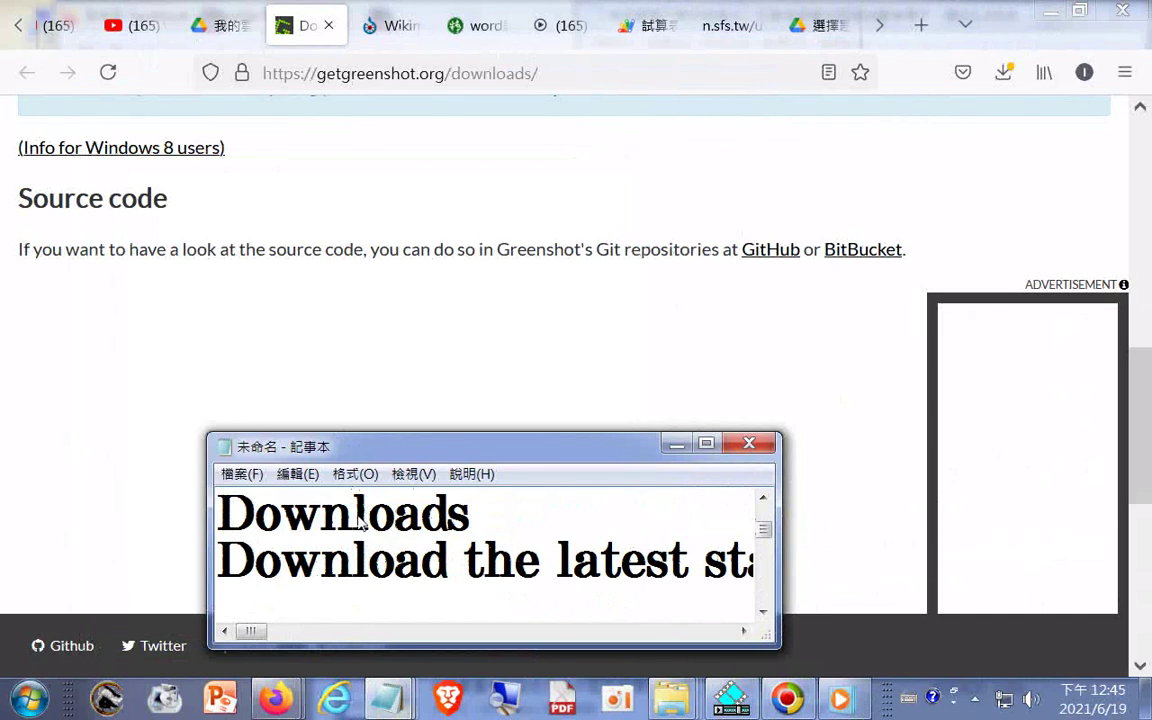
scroll(360, 522, "down", 1)
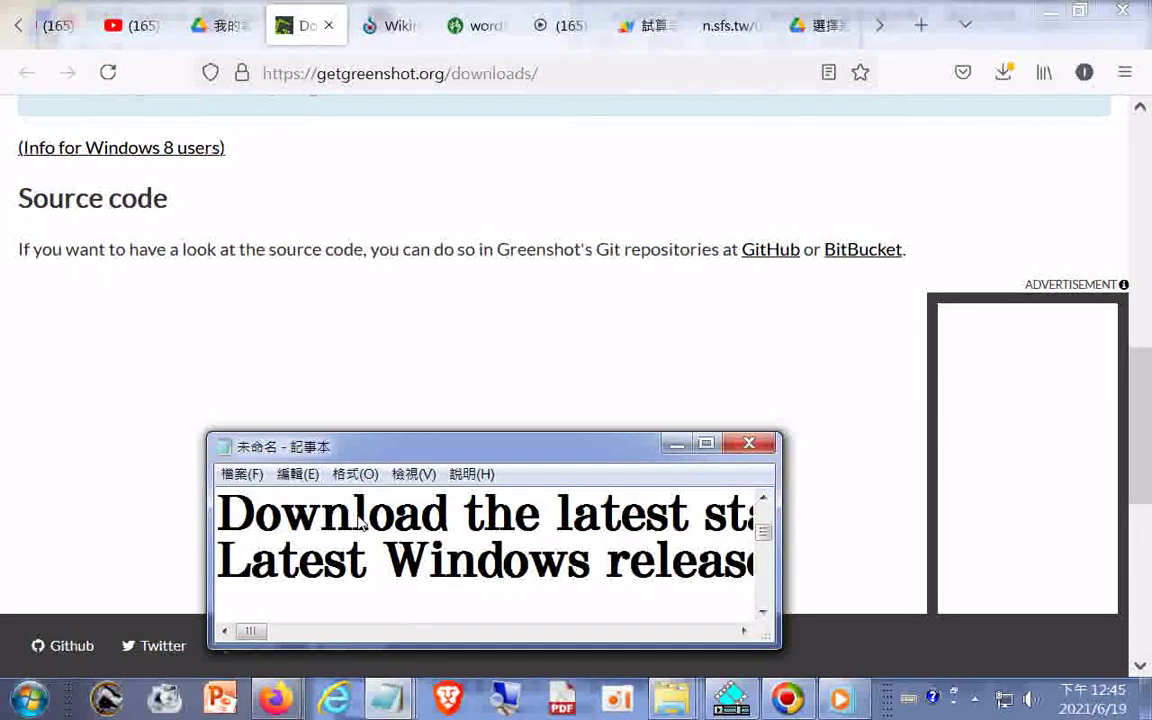
scroll(350, 537, "down", 1)
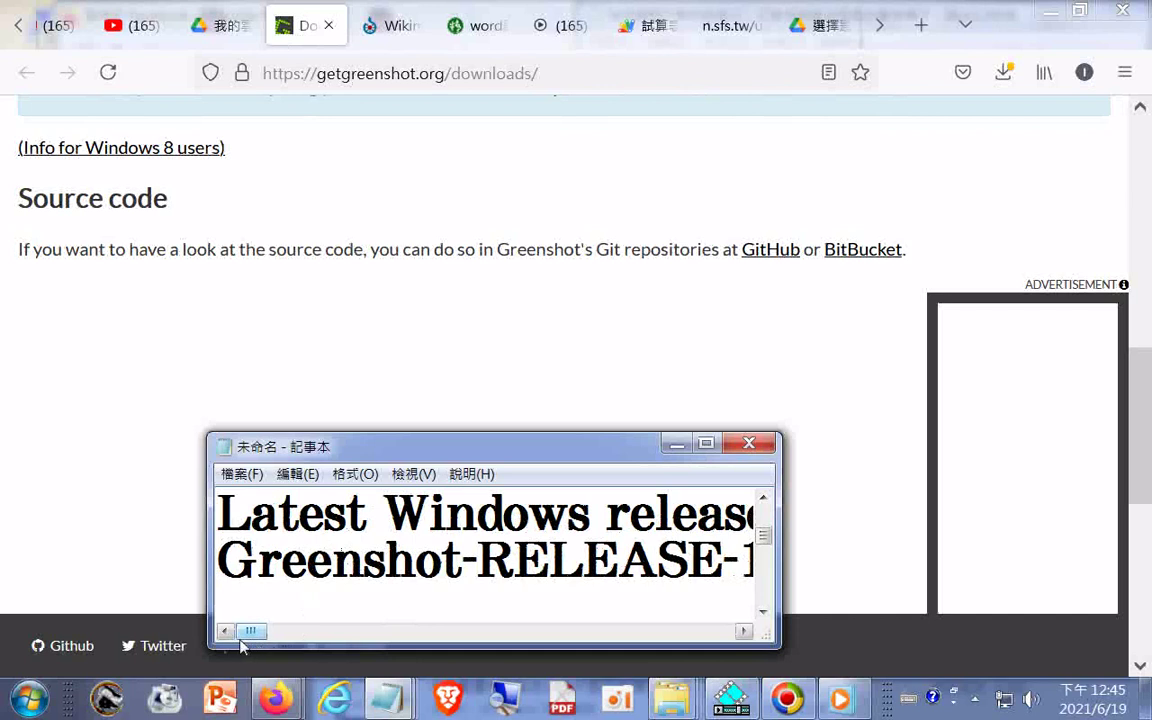
right_click(232, 575)
left_click(285, 382)
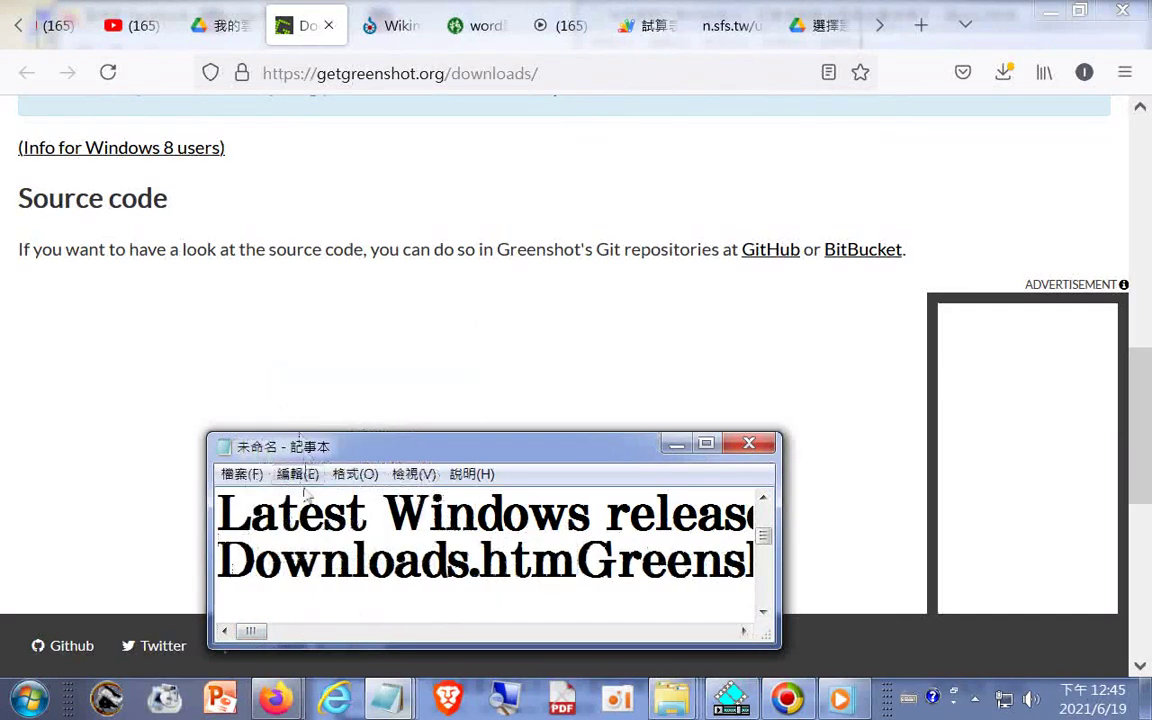
Copy the combined name Downloads.htmGreenshot-RELEASE-1.2.10.6, then undo the insertion in the note
left_click_drag(216, 512, 787, 597)
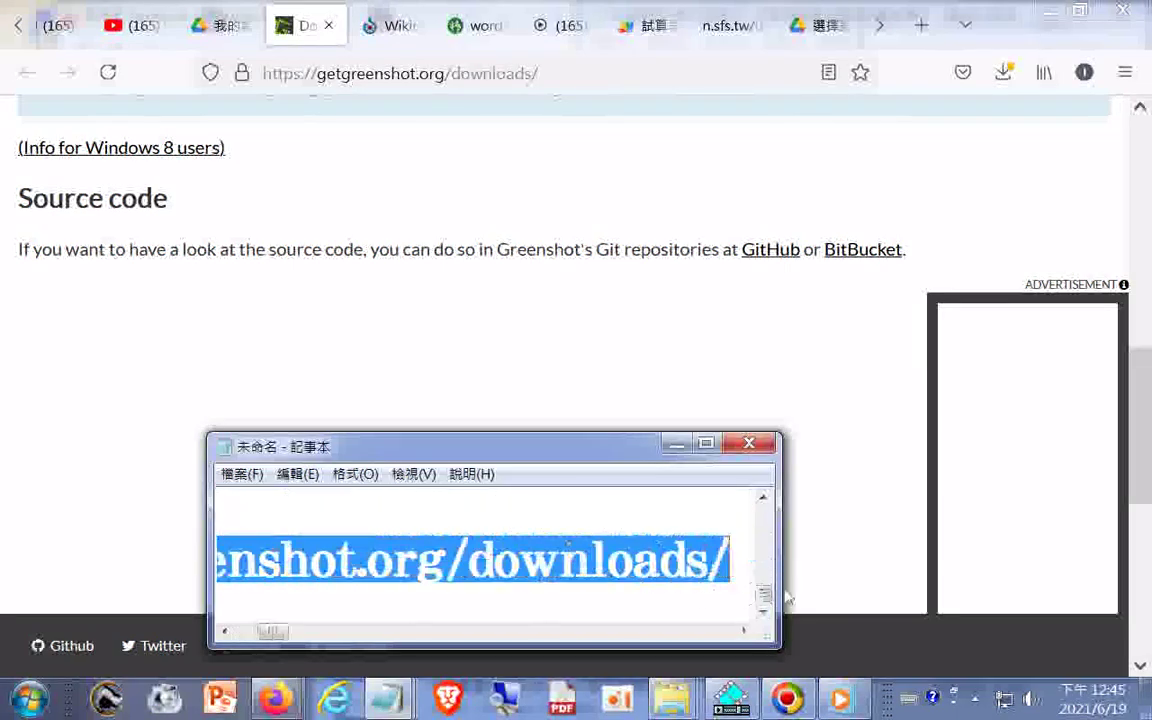
right_click(733, 586)
left_click(817, 375)
left_click(347, 476)
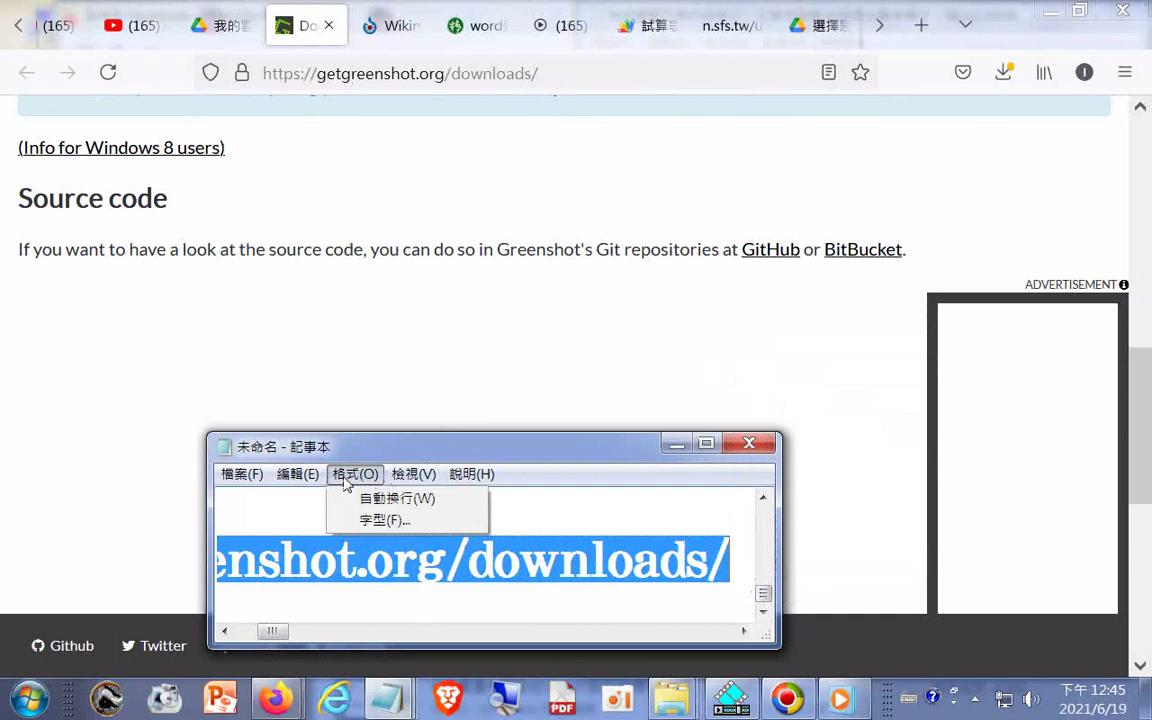
mouse_move(297, 474)
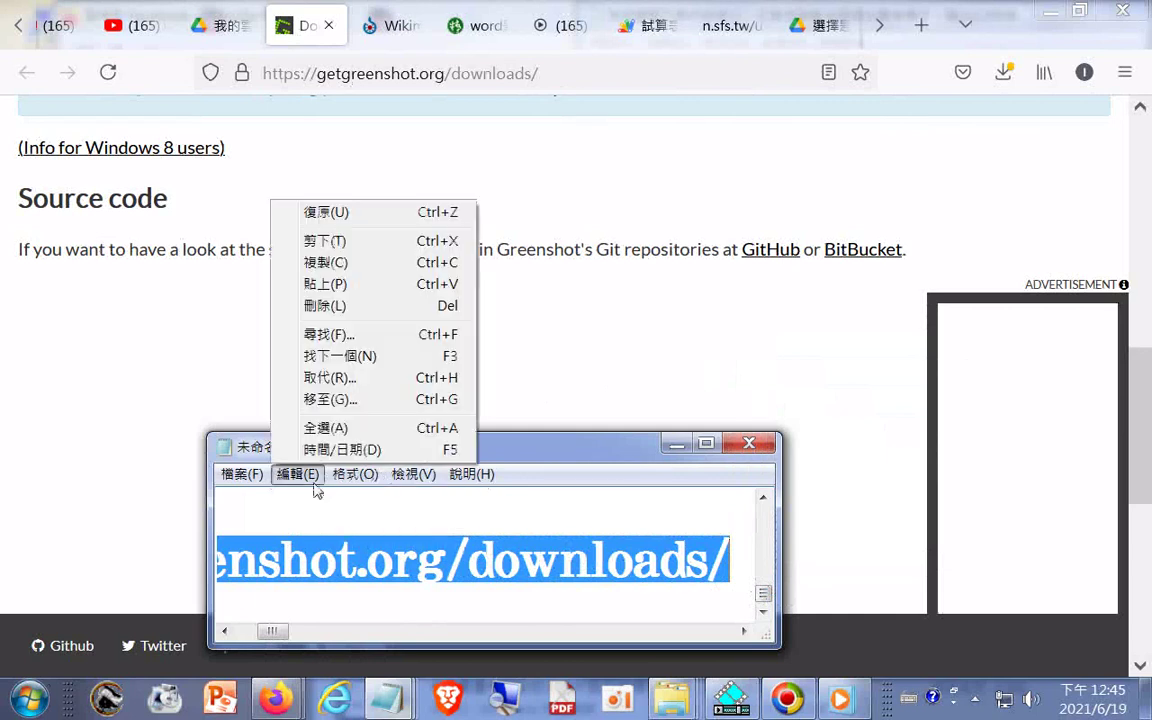
left_click(360, 224)
left_click(241, 474)
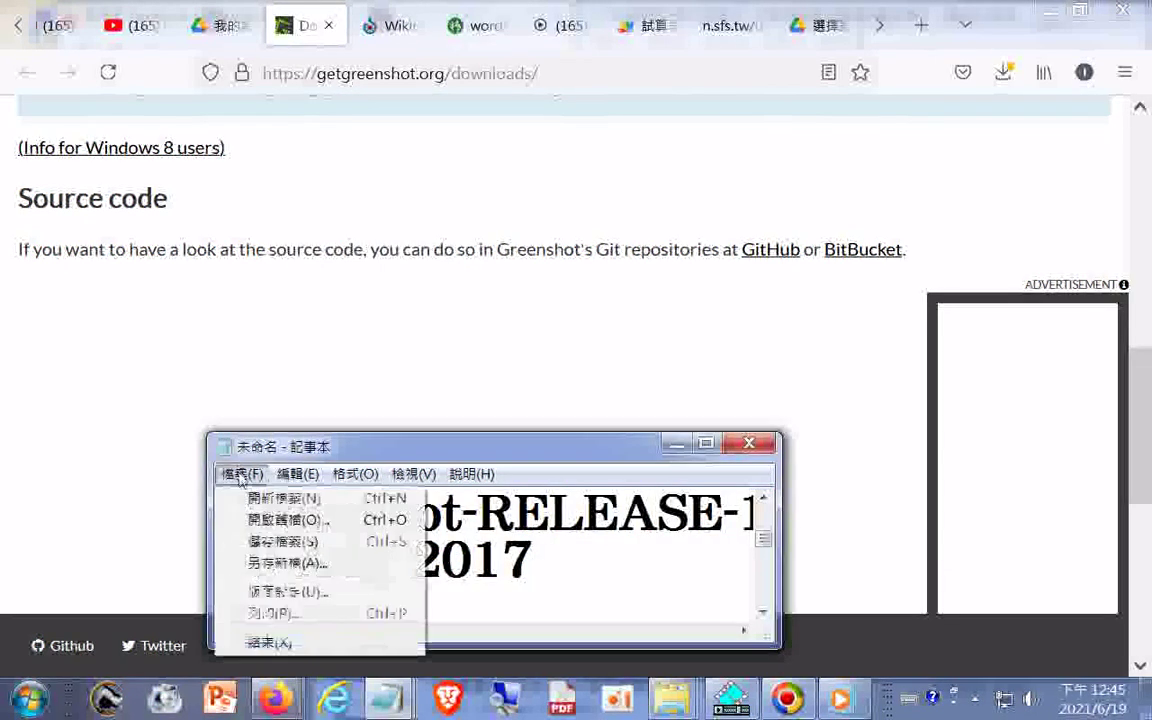
Paste Downloads.htmGreenshot-RELEASE-1.2.10.6 as the file name in Notepad's Save As dialog
left_click(278, 566)
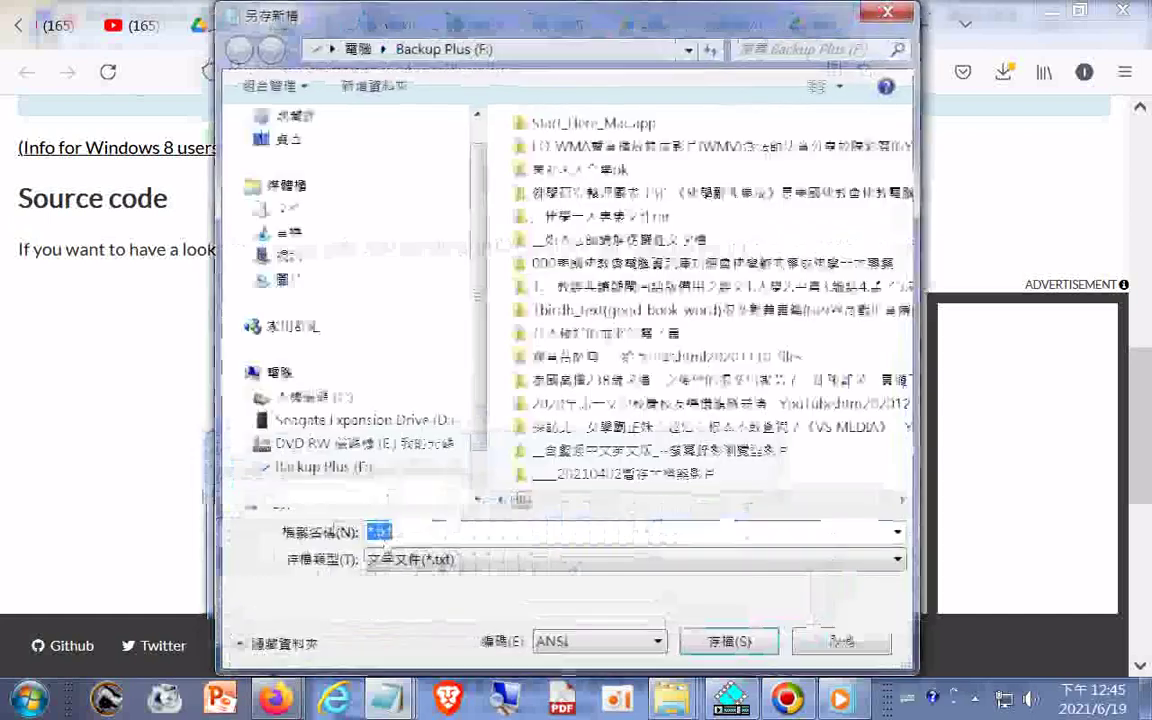
right_click(388, 531)
left_click(432, 347)
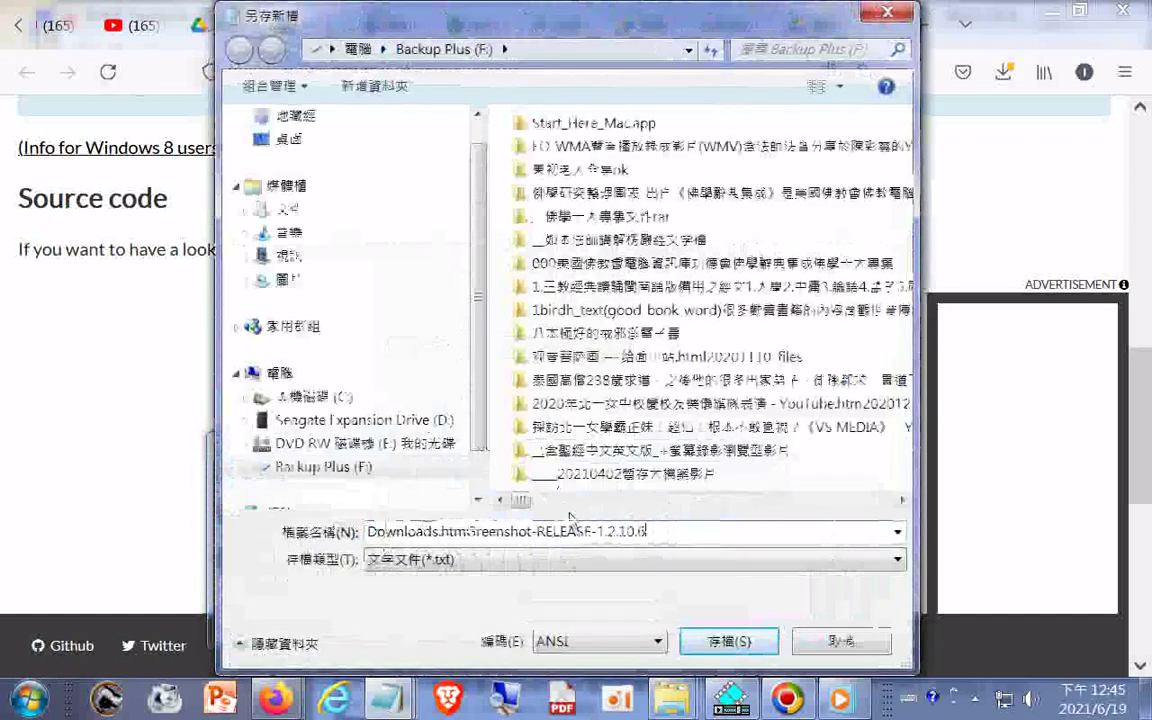
left_click(466, 531)
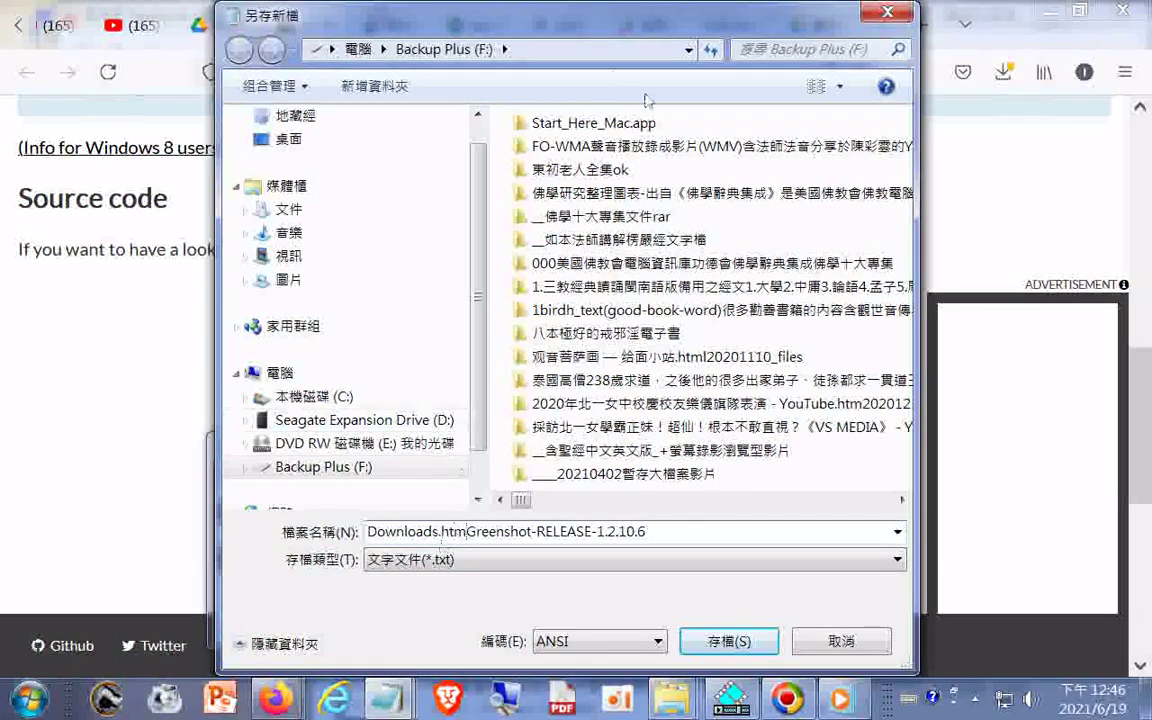
Insert the date _20210619 after Downloads.htm in the file name and set encoding to Unicode
type("__")
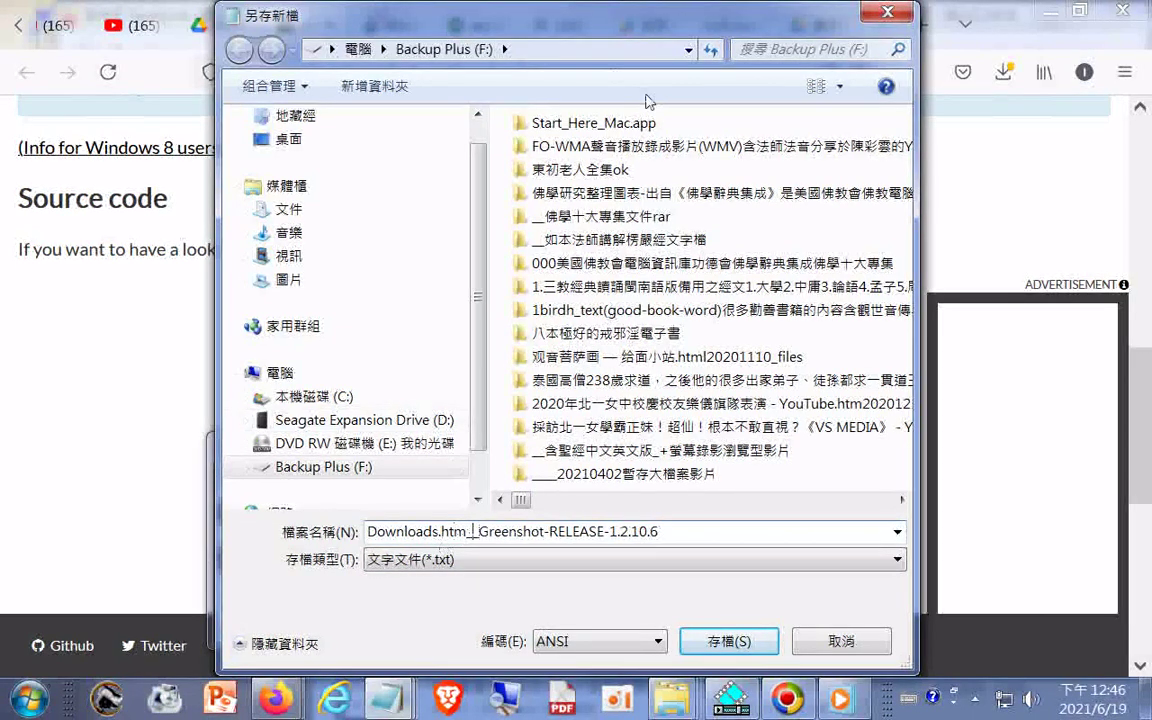
type("2021091")
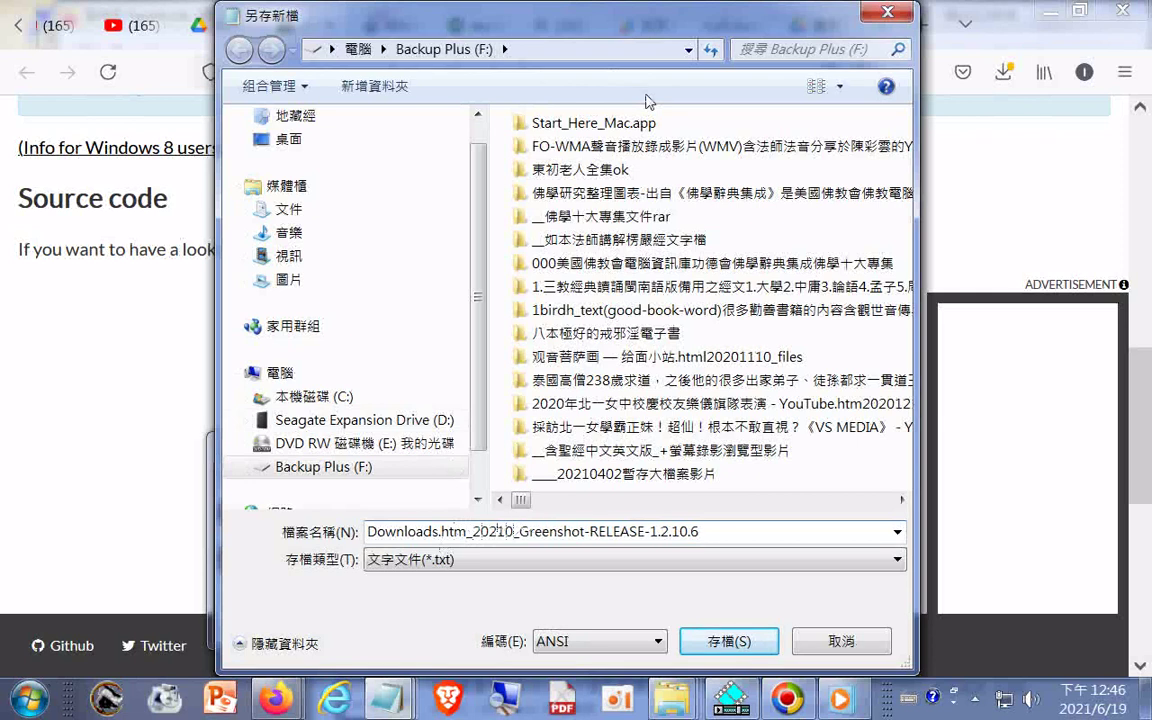
type("*")
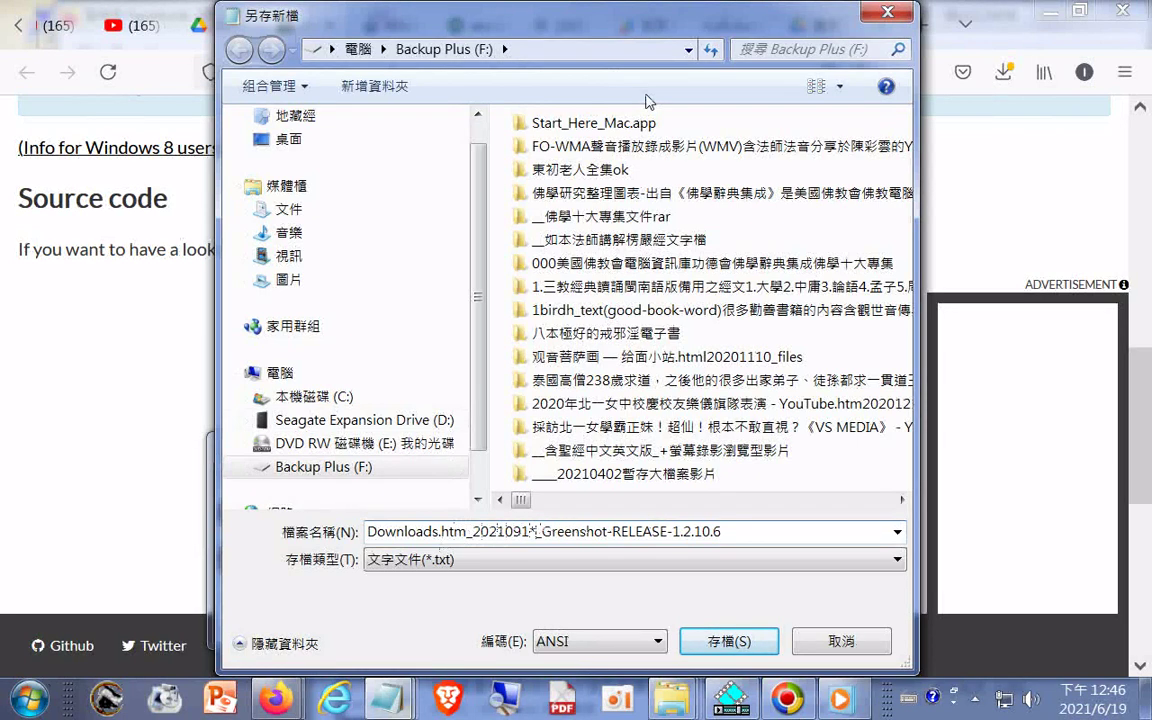
type("6")
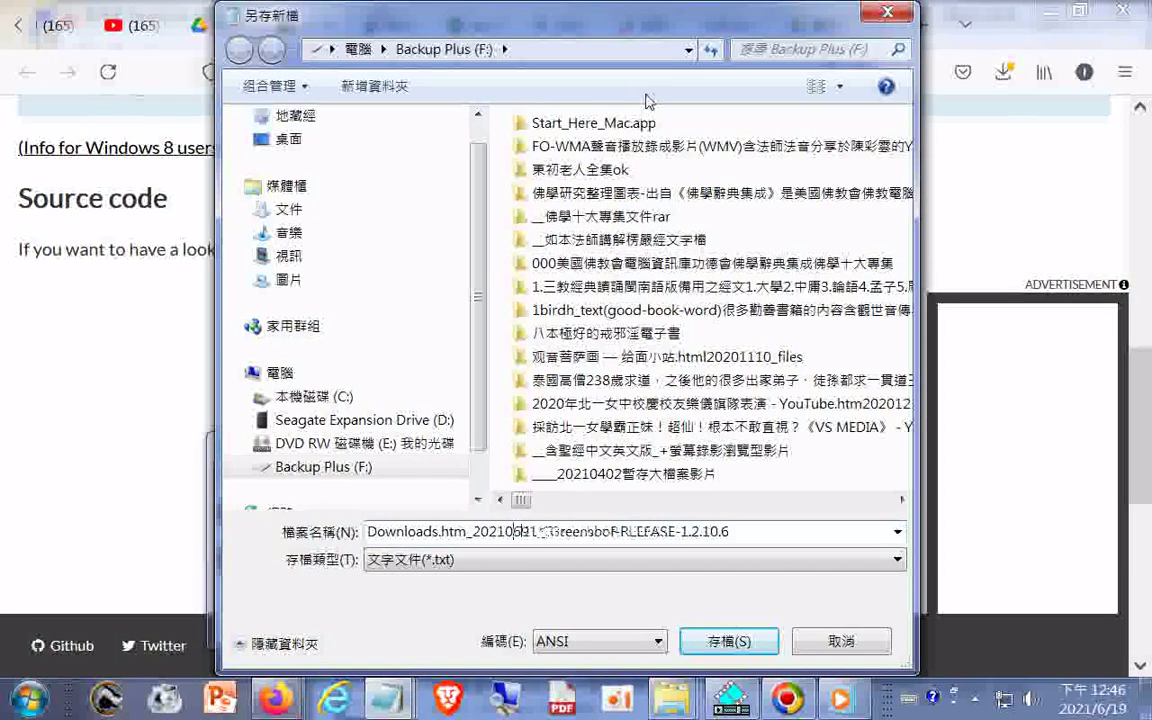
key("Delete")
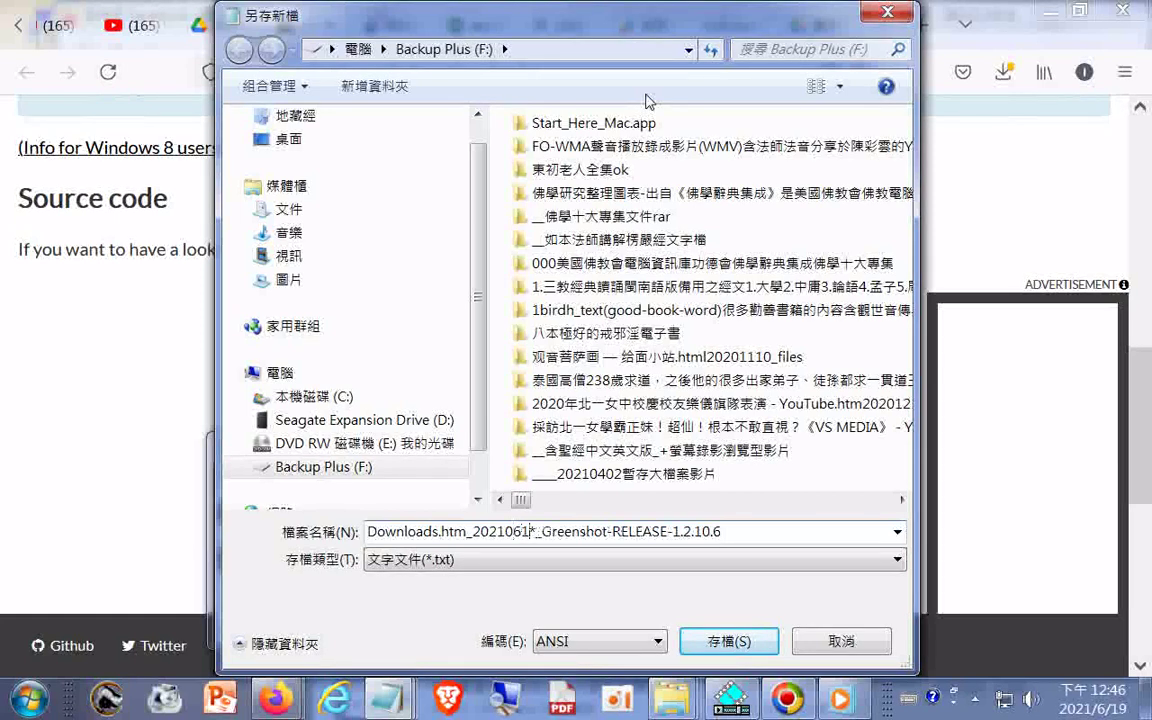
type("9")
key("Delete")
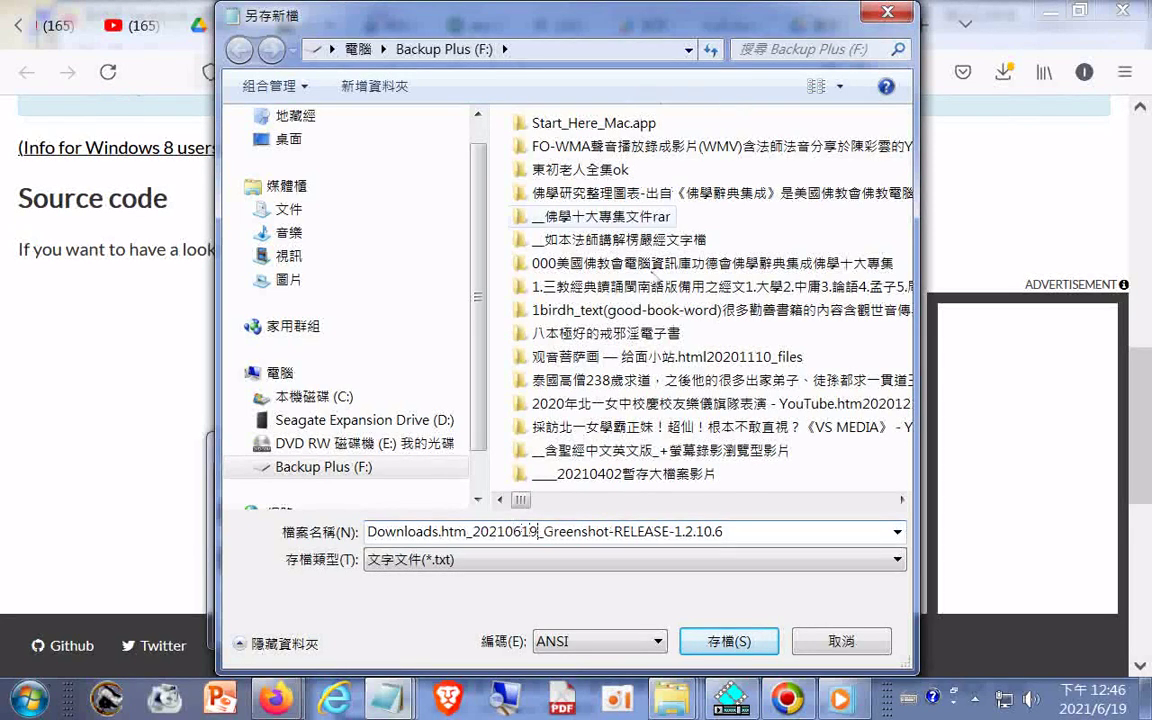
left_click(603, 647)
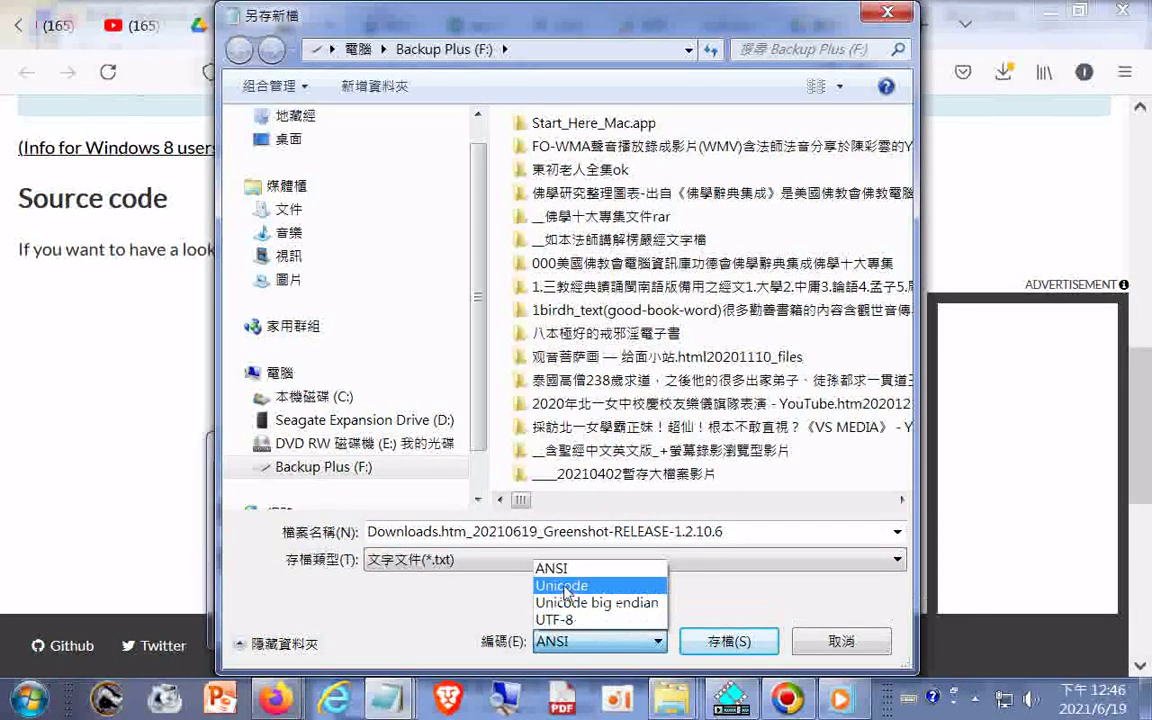
left_click(578, 586)
Add 螢幕截圖程式下載 after the date in the file name and save the text file
left_click(533, 533)
left_click(537, 532)
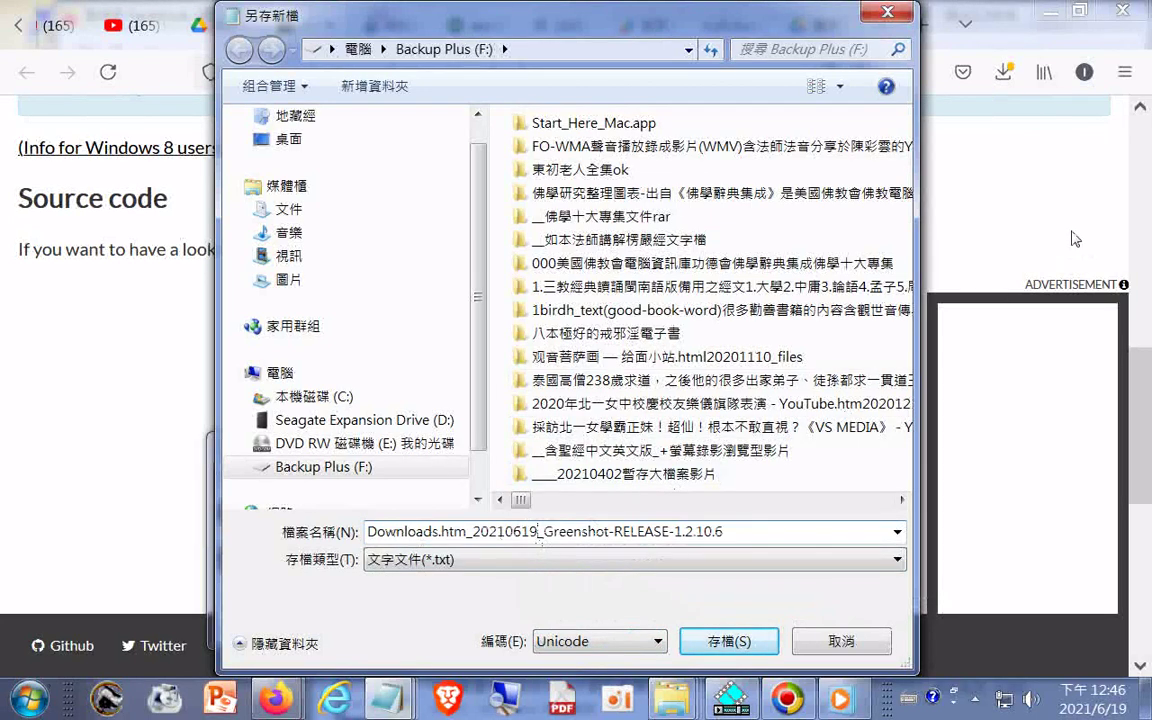
key("ctrl+space")
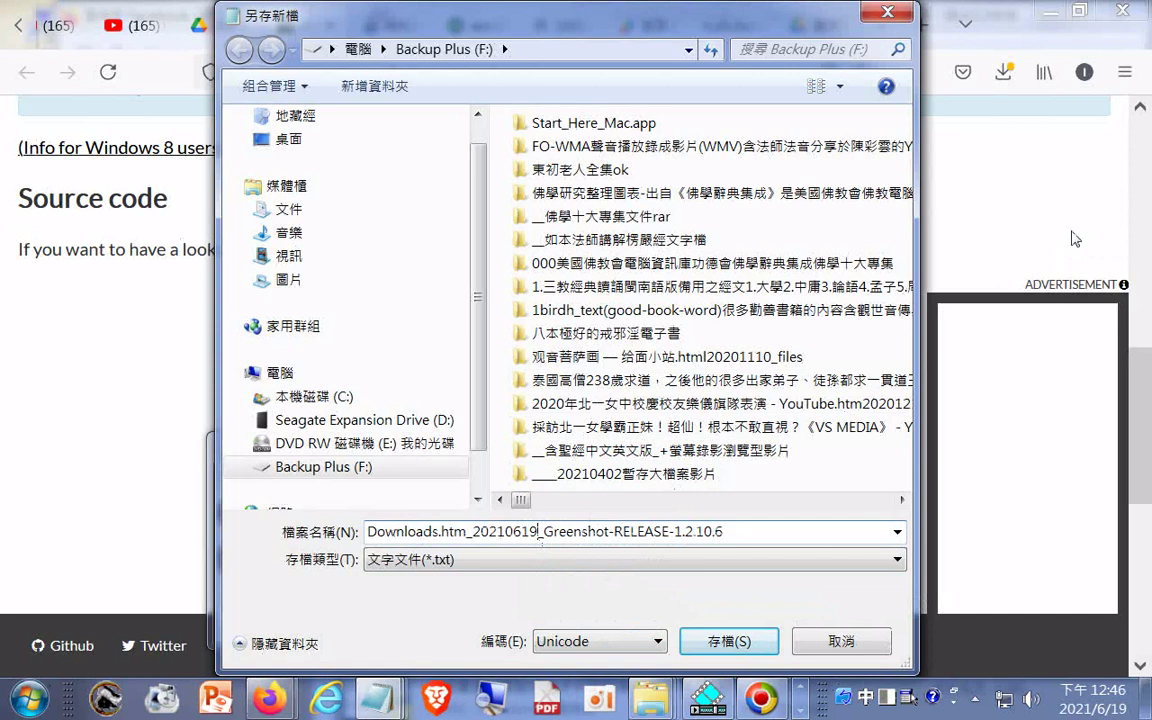
type("ㄧ")
type("j4ru,")
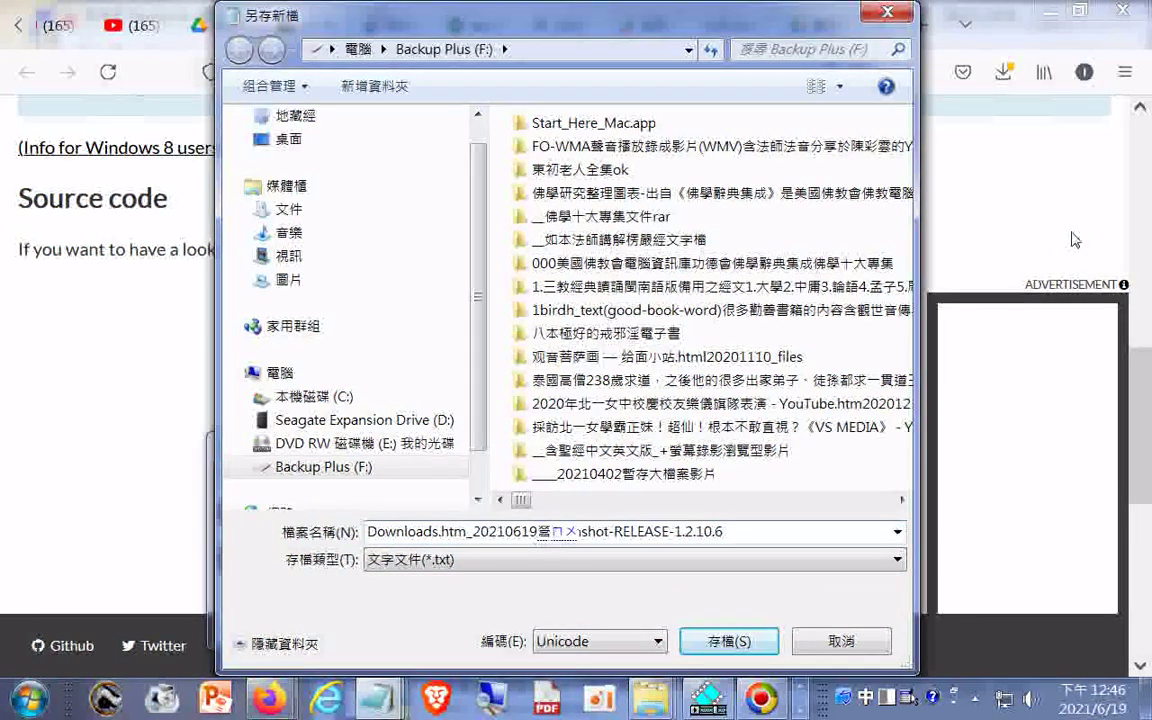
key("BackSpace")
type("6w")
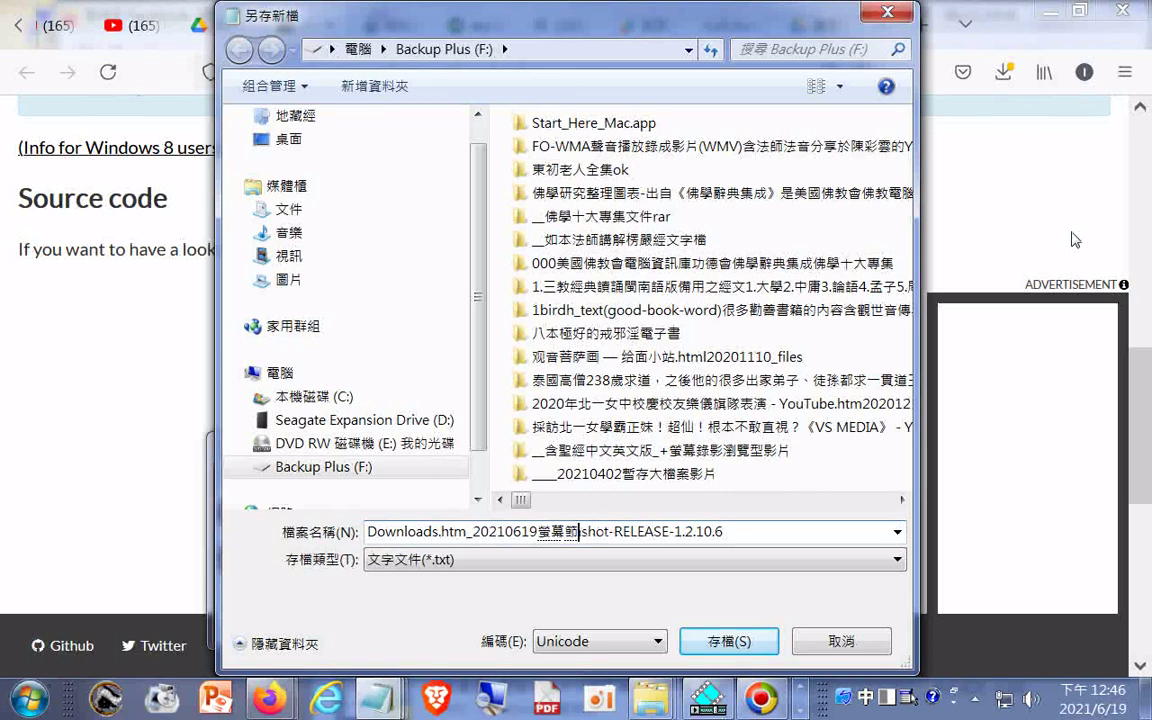
type("6")
key("Return")
type("ek6g4")
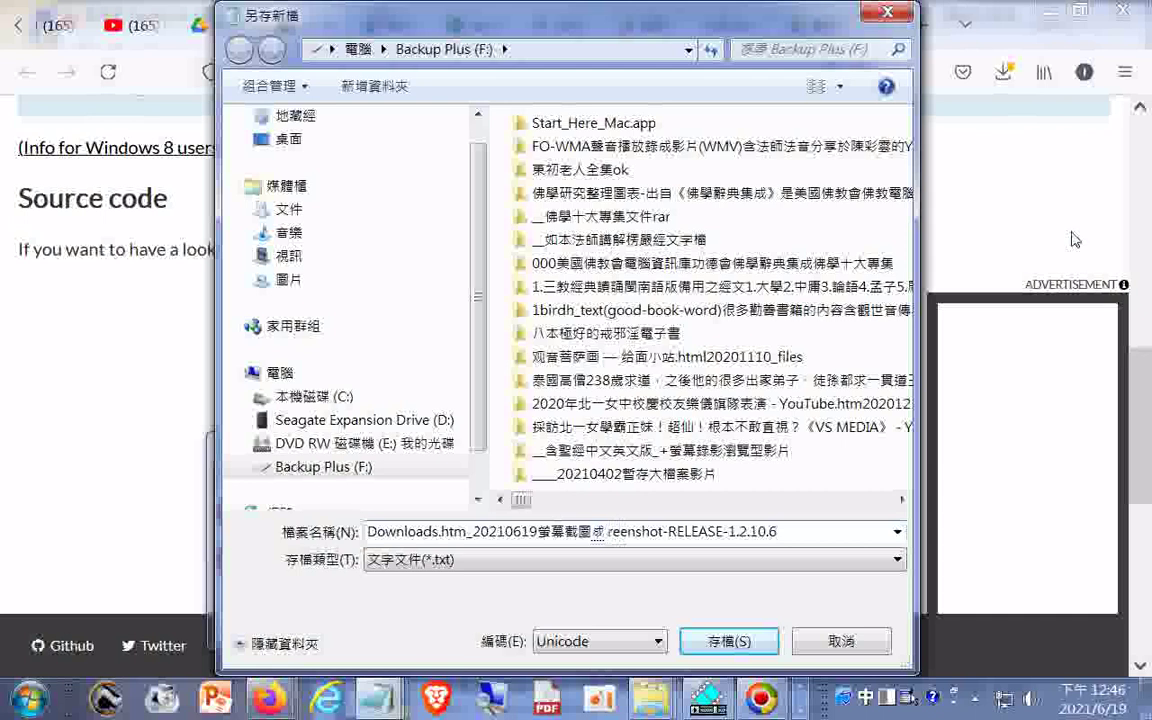
key("Return")
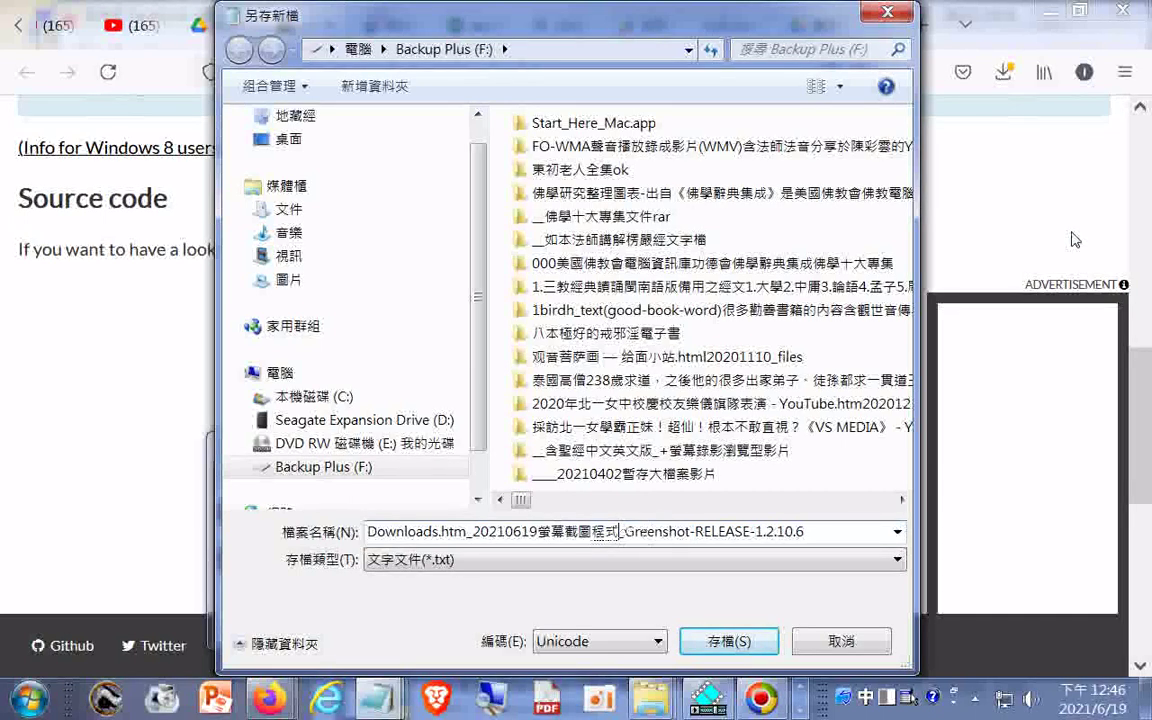
type("vu84y94")
key("Return")
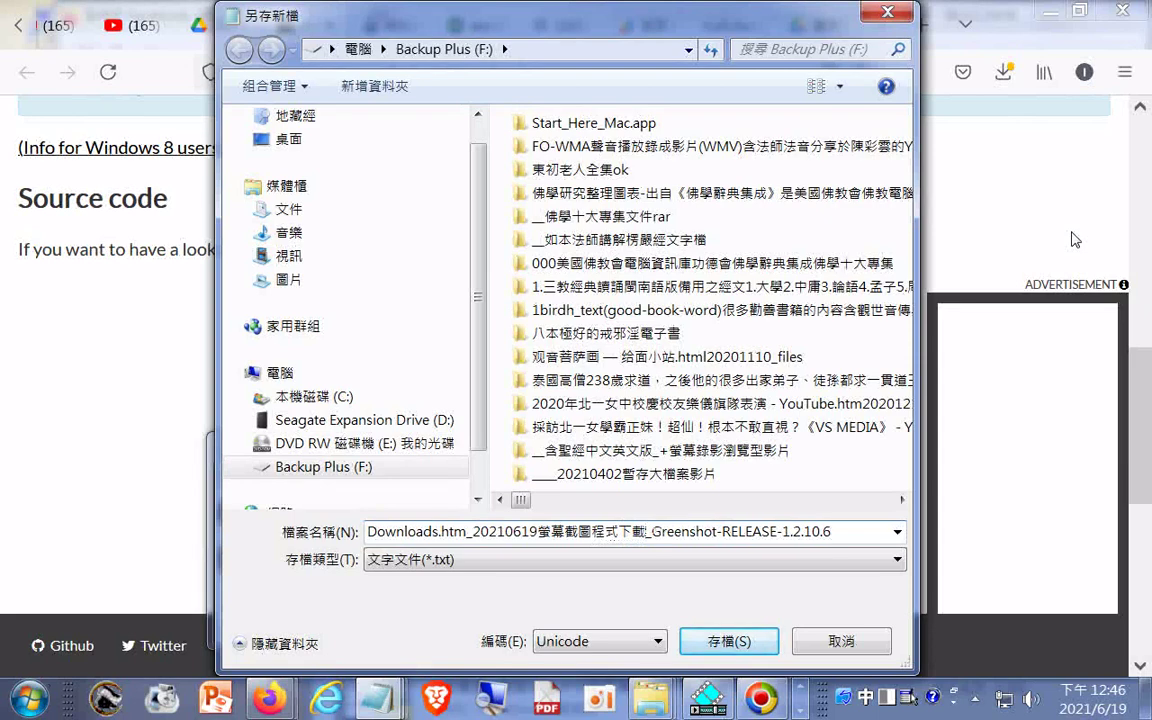
key("Return")
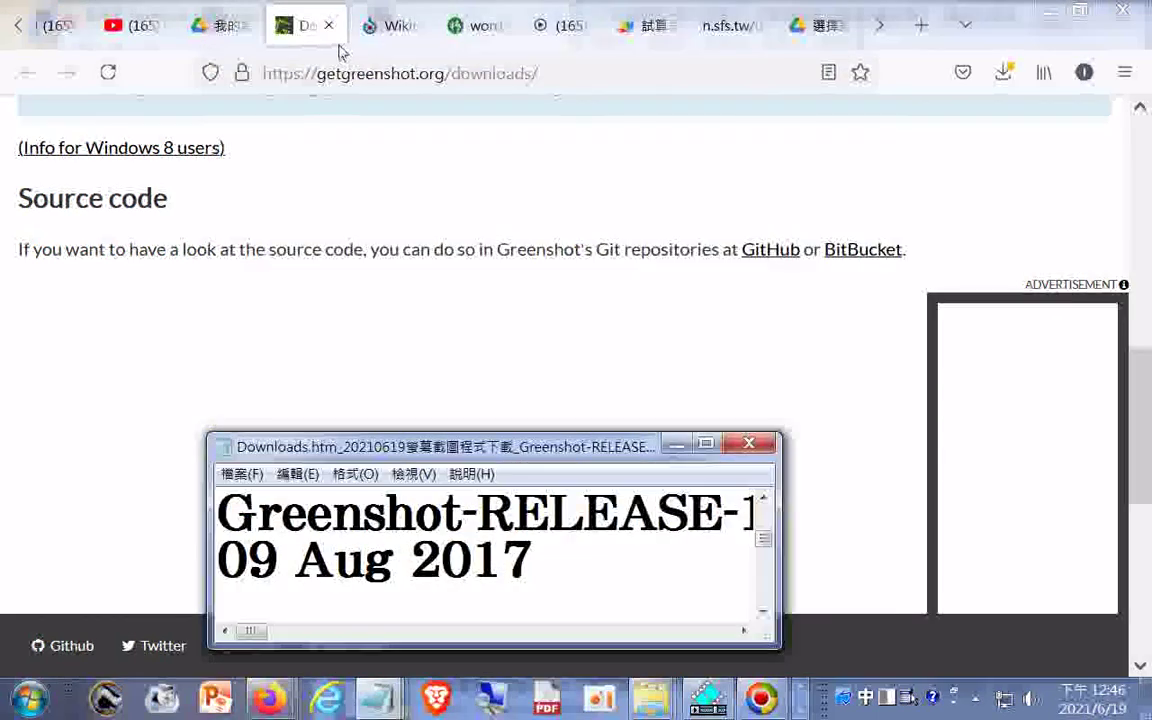
Close the Greenshot downloads tab and save the Commons page with 20210619 appended to its name
left_click(335, 35)
left_click(331, 27)
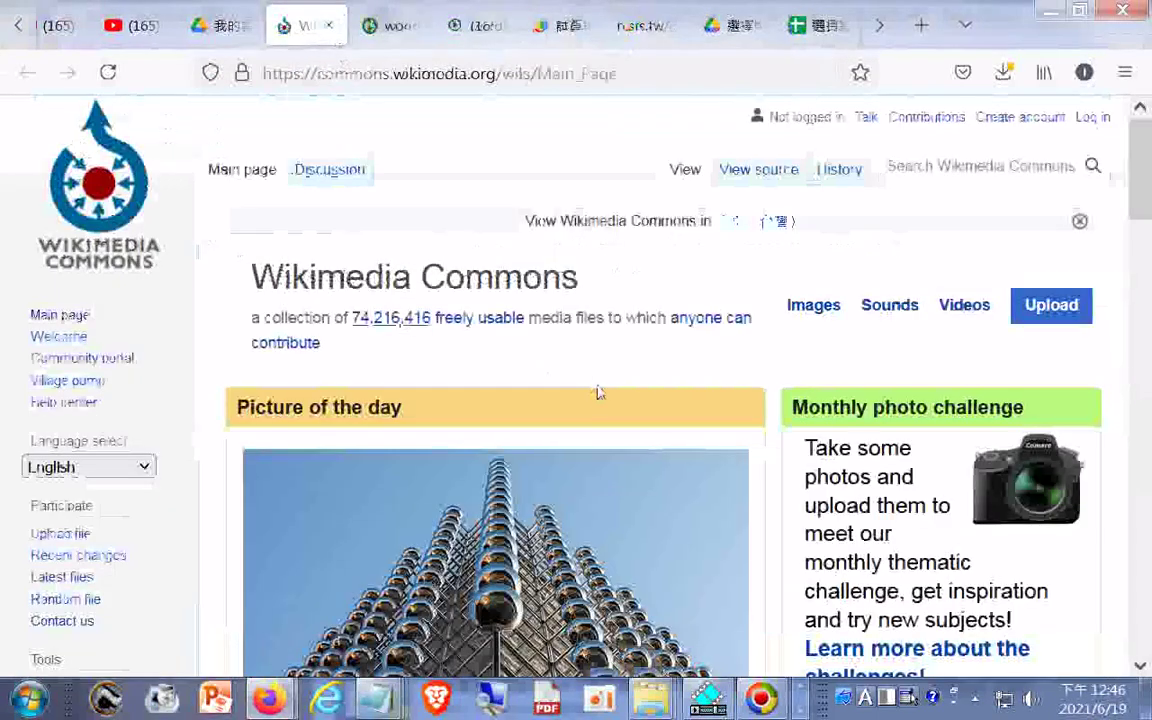
right_click(224, 539)
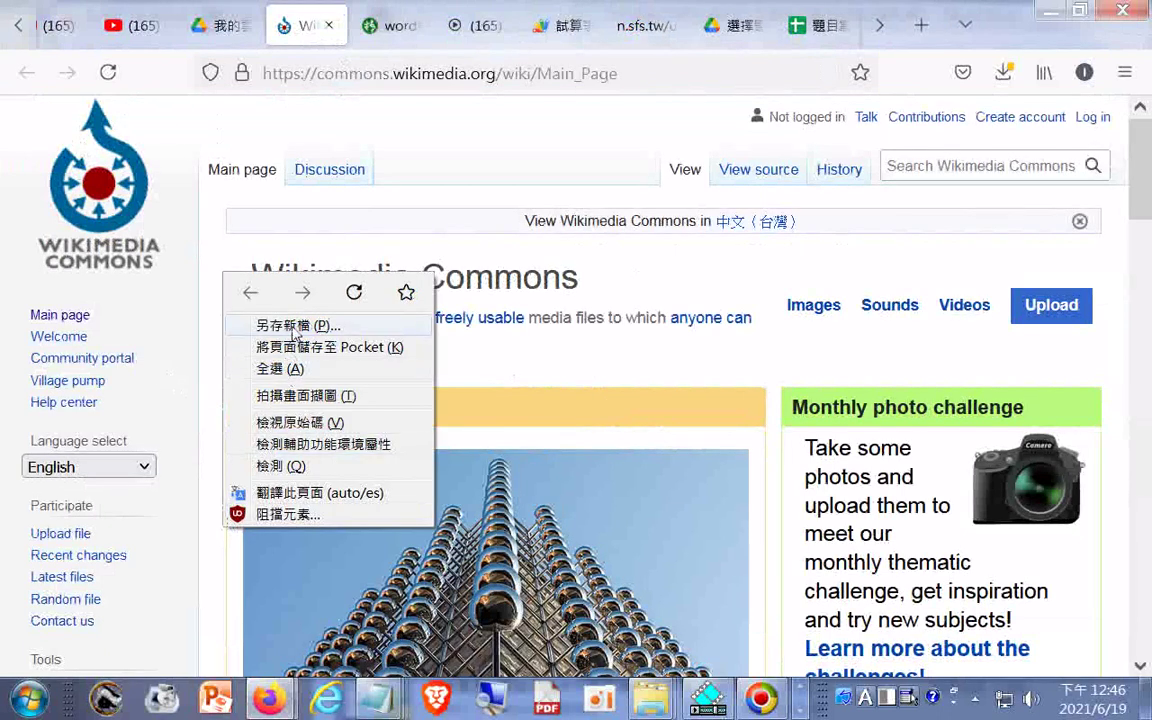
left_click(290, 328)
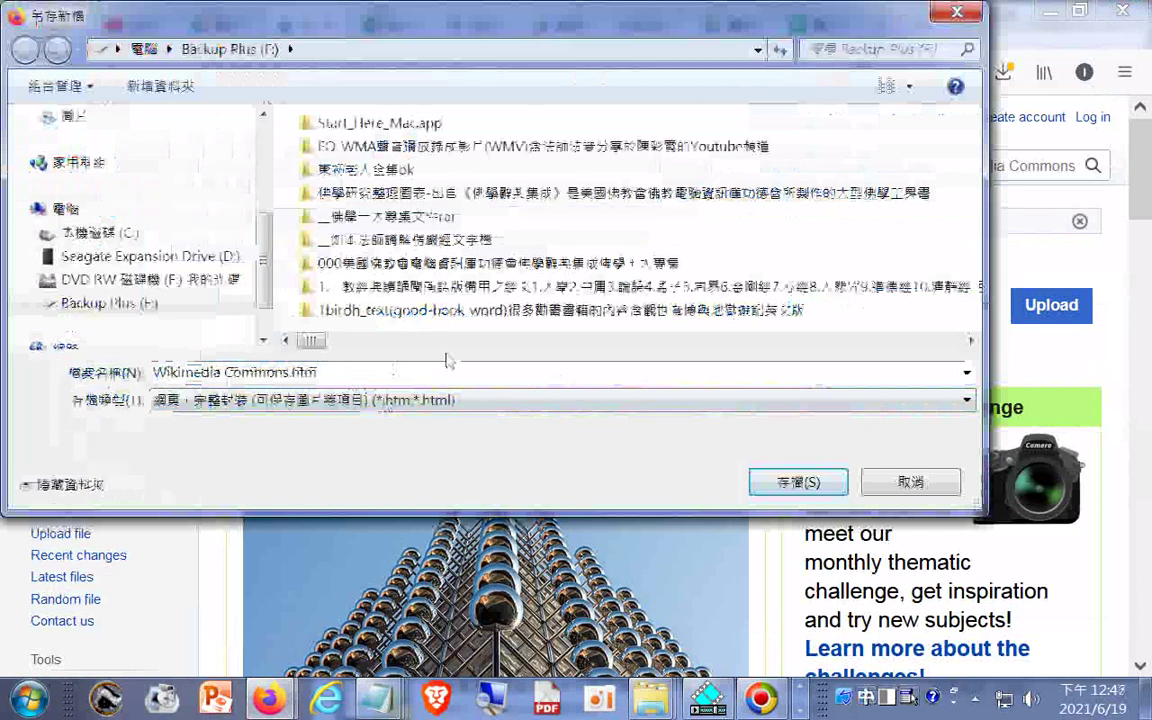
type("201")
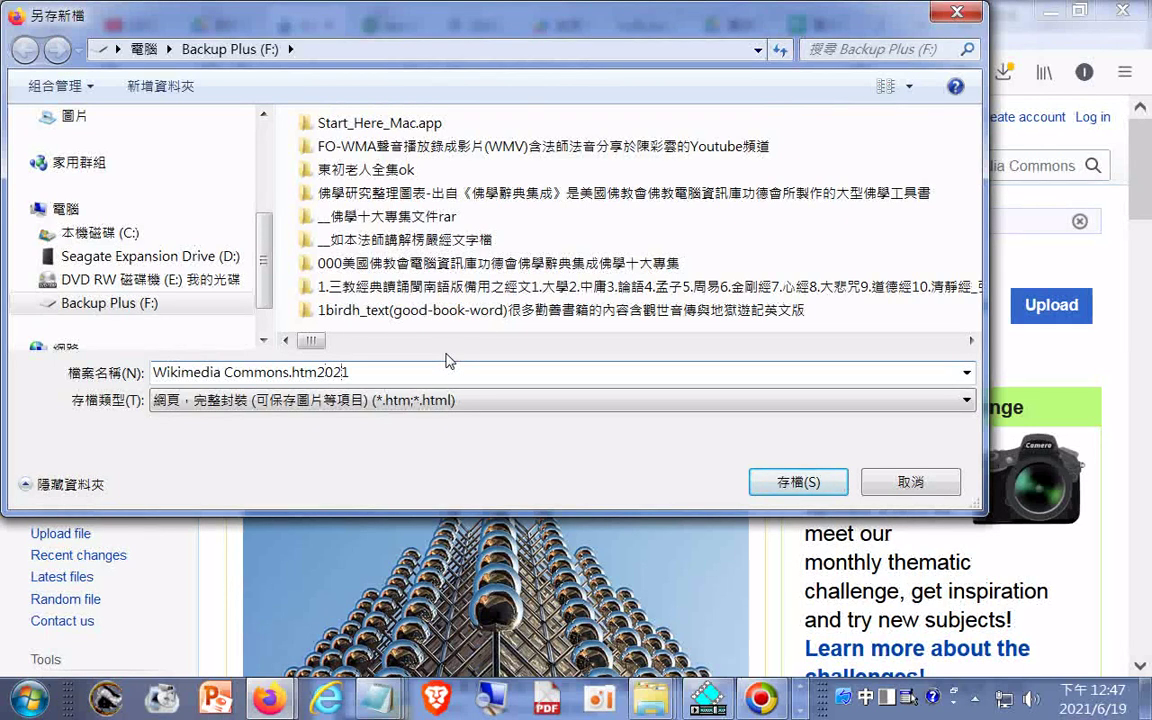
type("0619")
Copy the file name Wikimedia Commons.htm20210619 and save the page as complete
left_click_drag(382, 372, 150, 372)
right_click(226, 388)
left_click(244, 430)
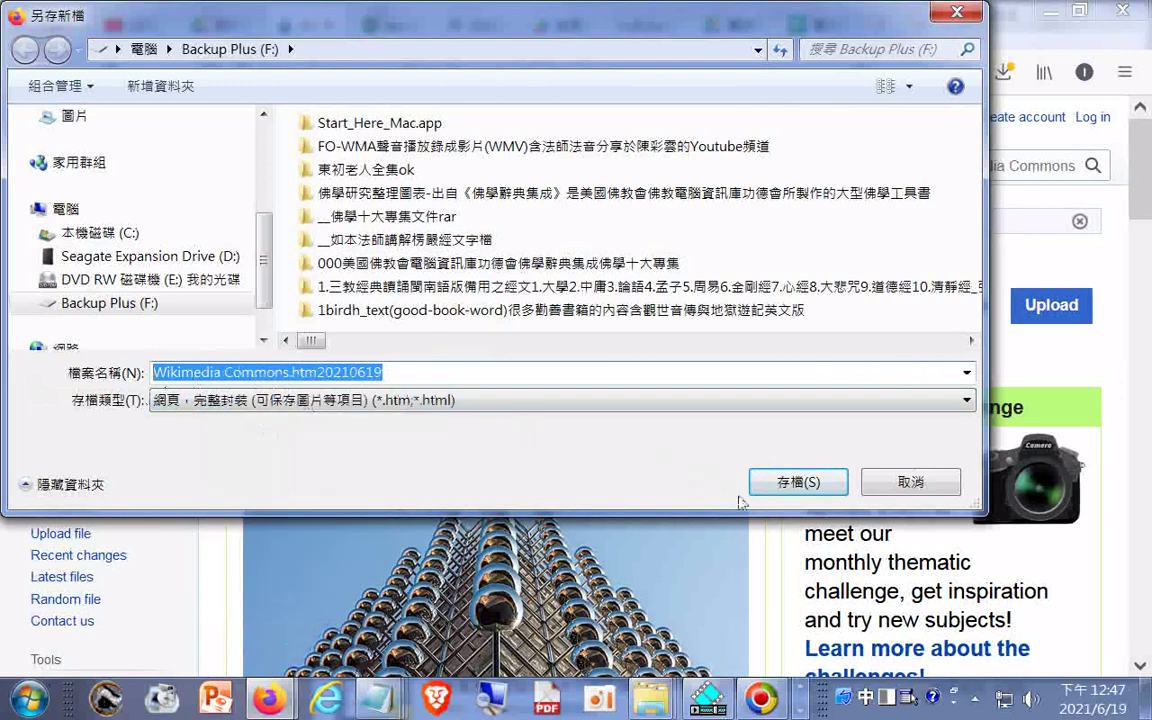
left_click(825, 484)
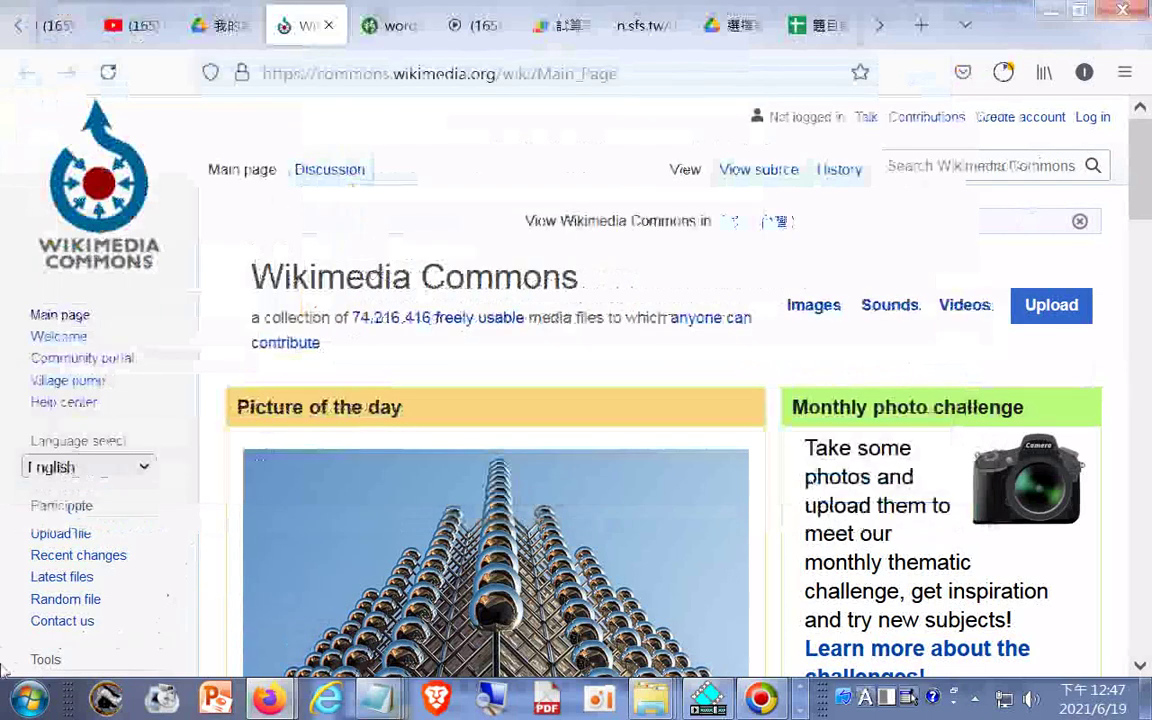
Capture the visible area of the Commons page with Ctrl+Shift+S and download the screenshot
key("ctrl+shift+s")
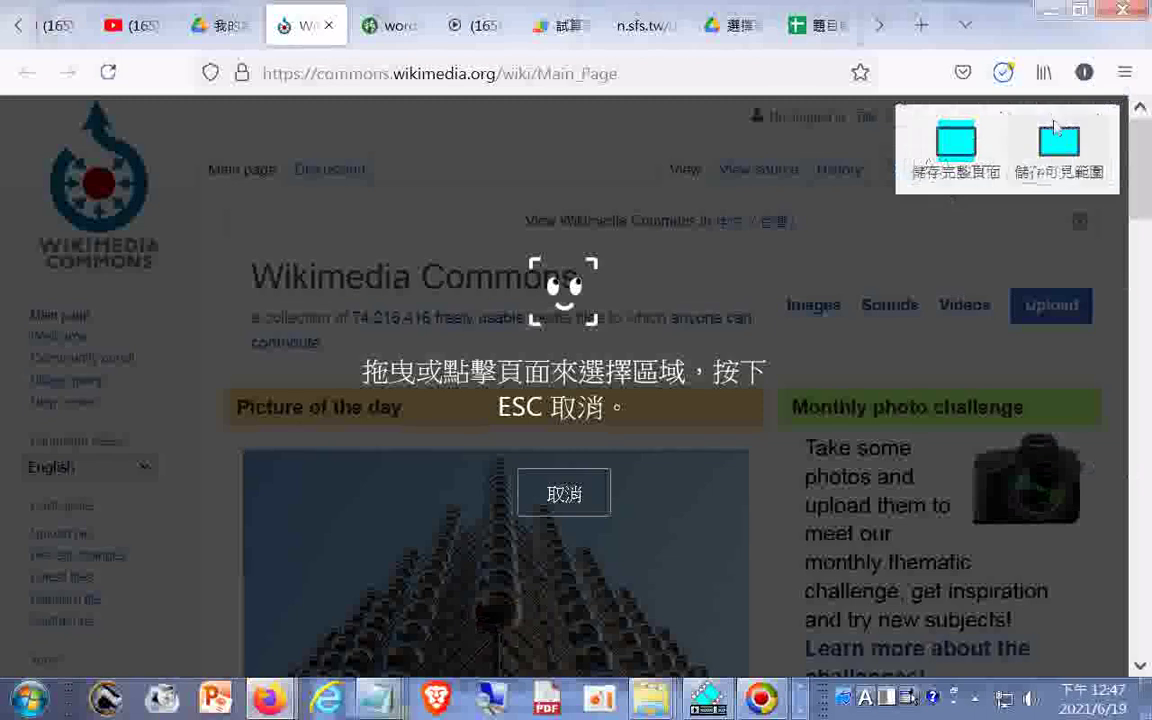
left_click(1057, 143)
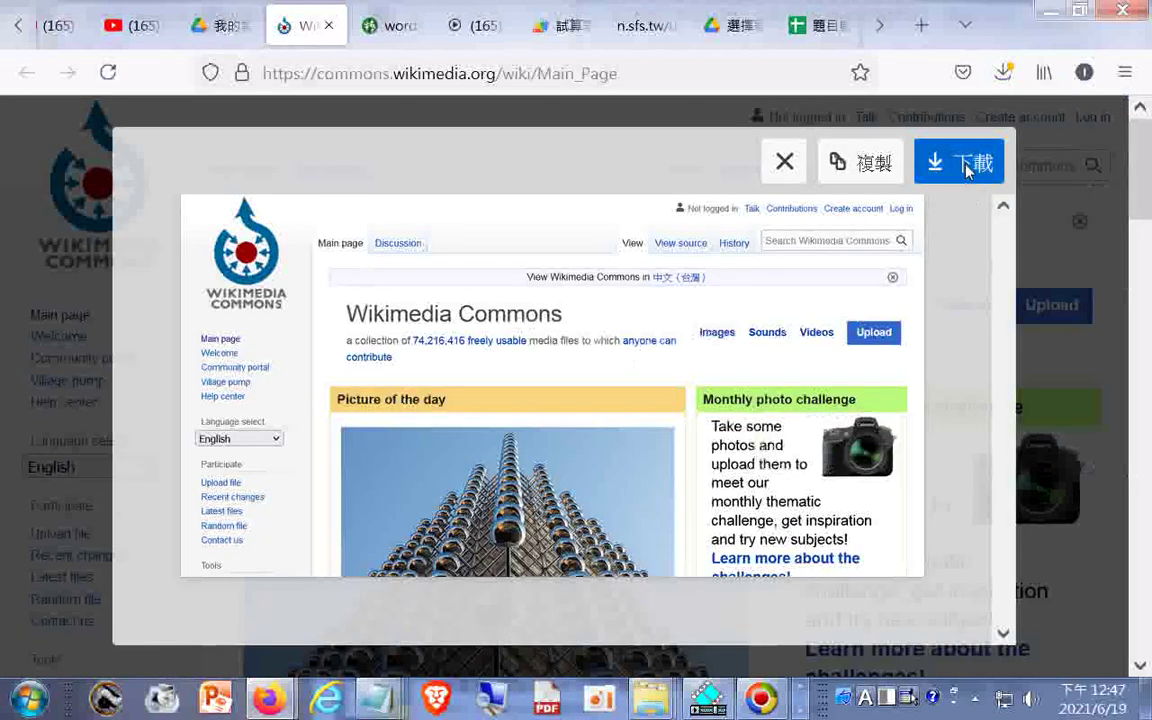
left_click(966, 164)
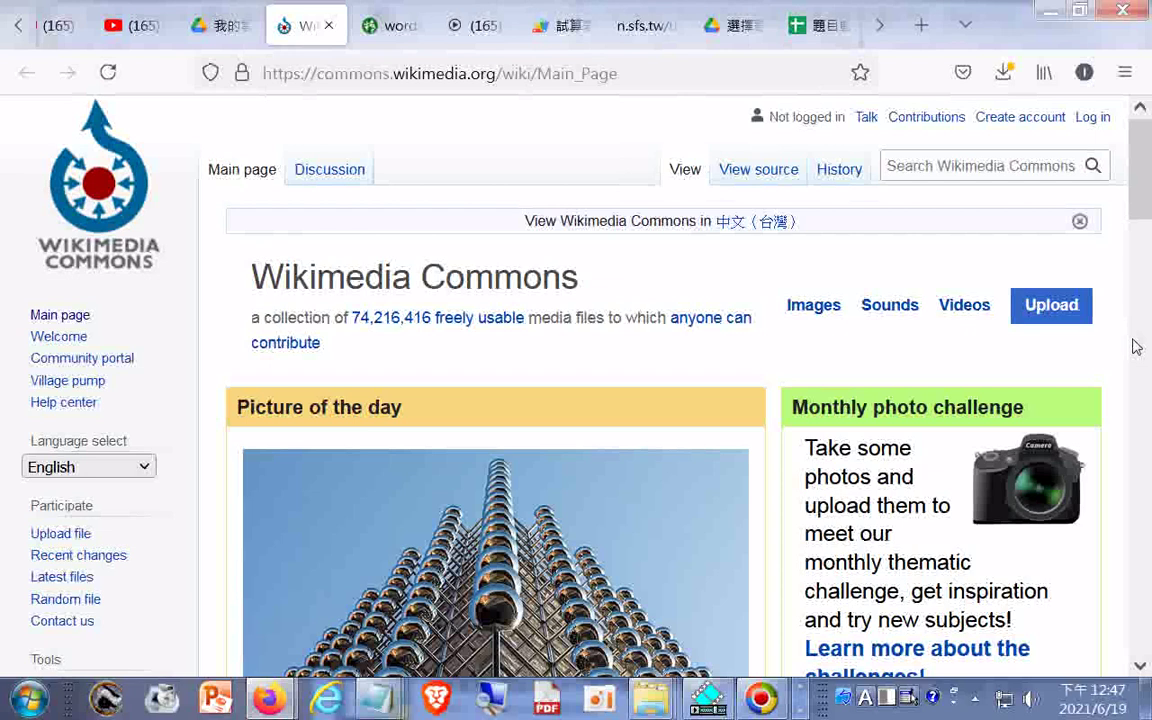
scroll(1136, 347, "down", 2)
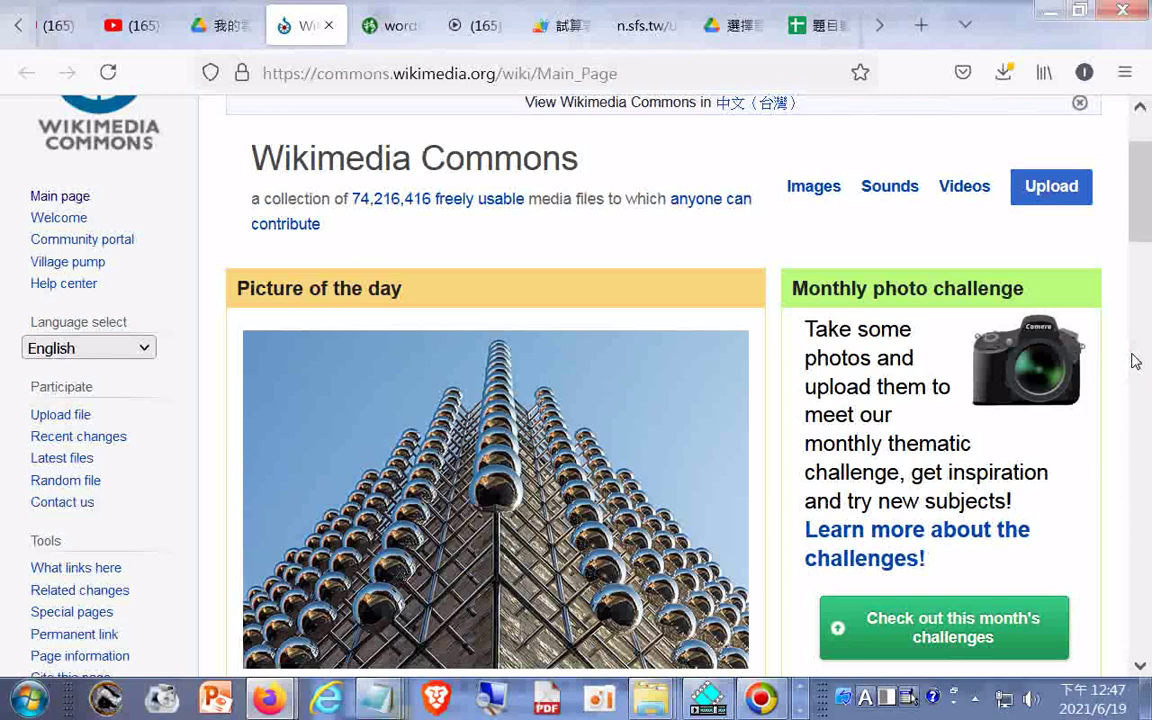
scroll(1132, 370, "down", 2)
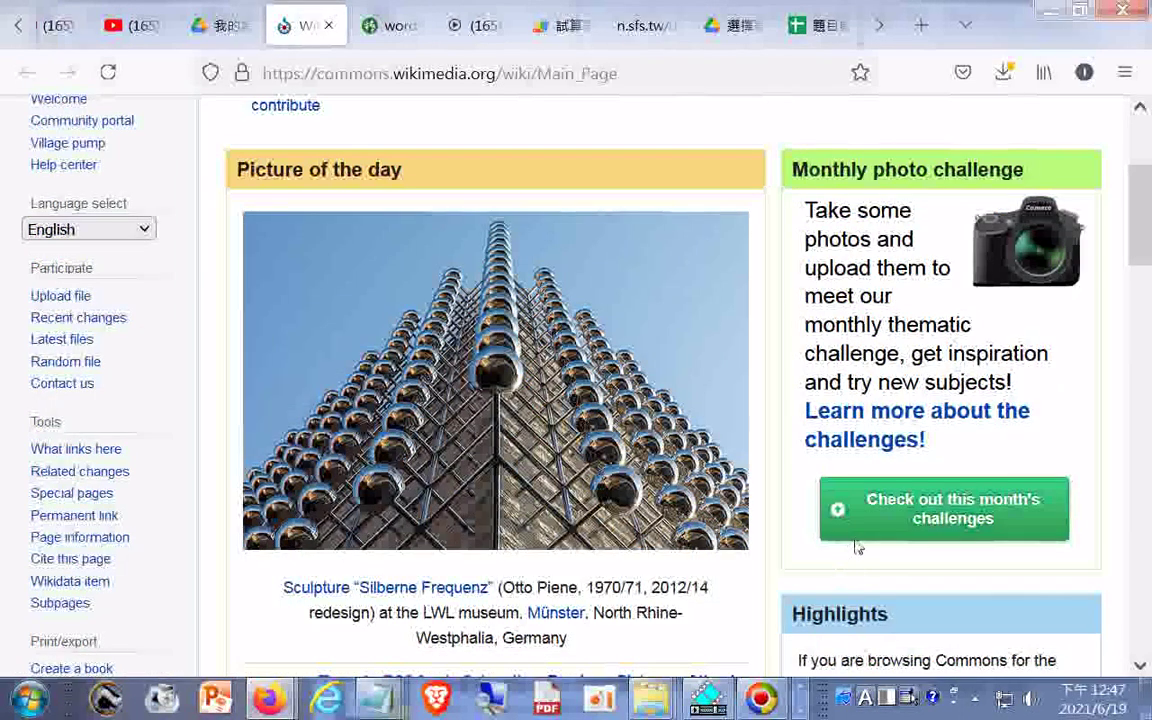
scroll(891, 540, "down", 5)
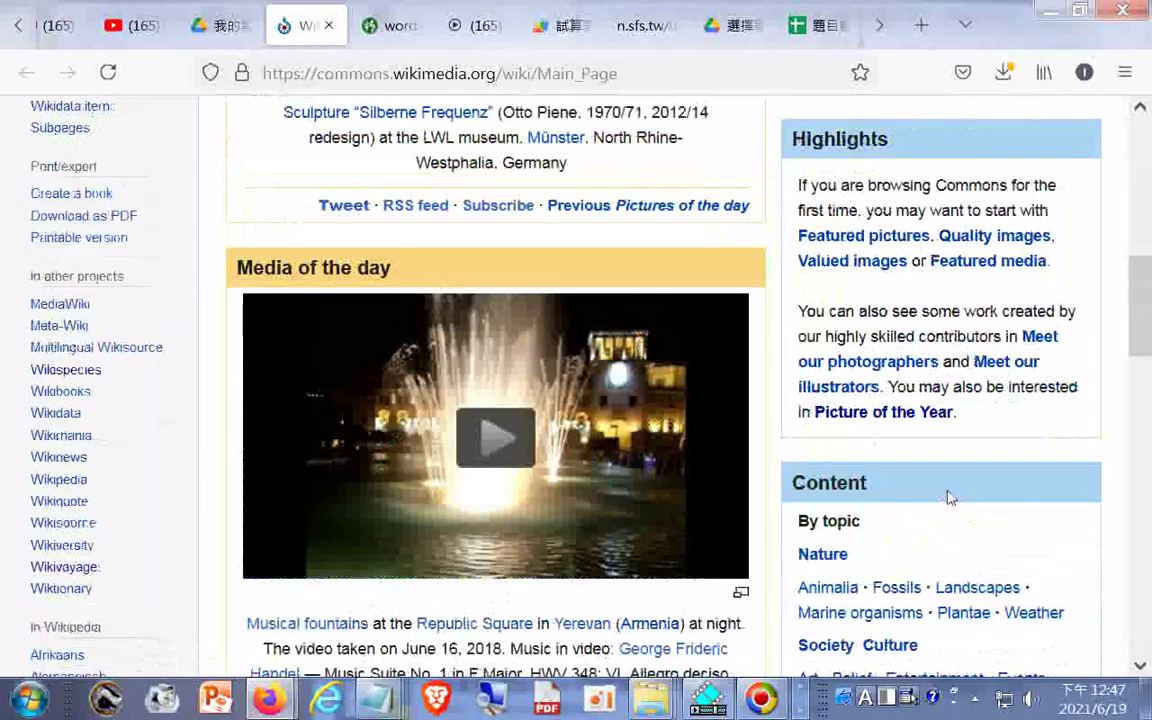
scroll(950, 498, "down", 1)
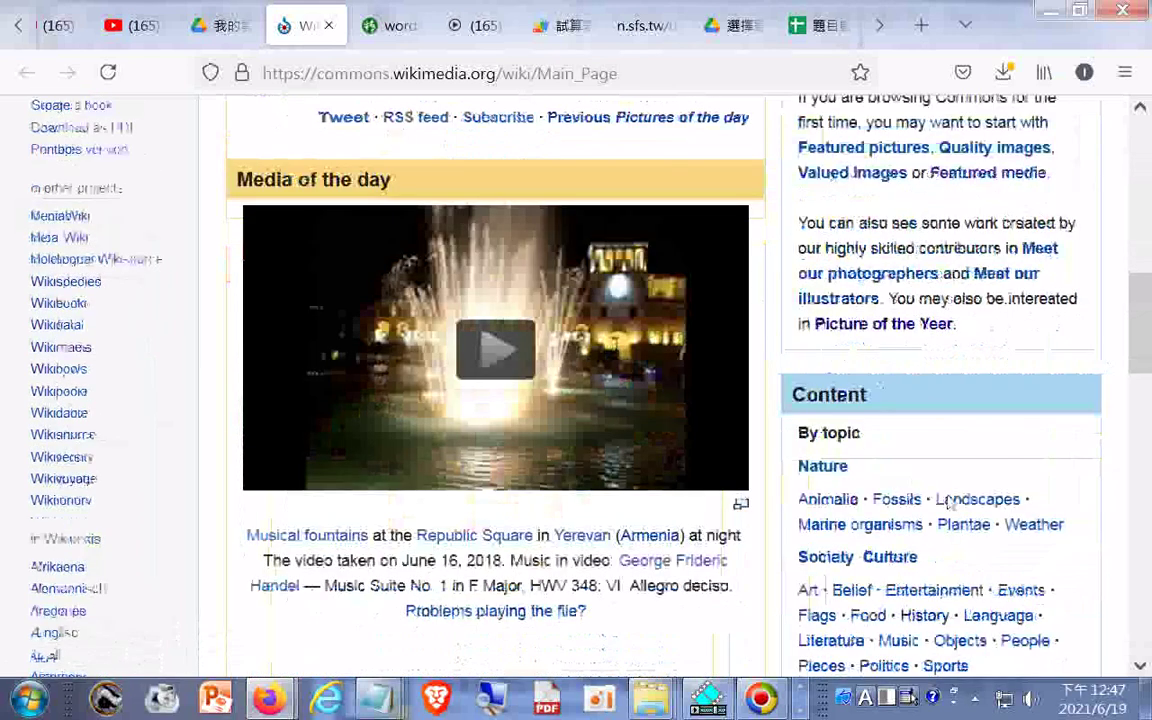
scroll(950, 503, "down", 4)
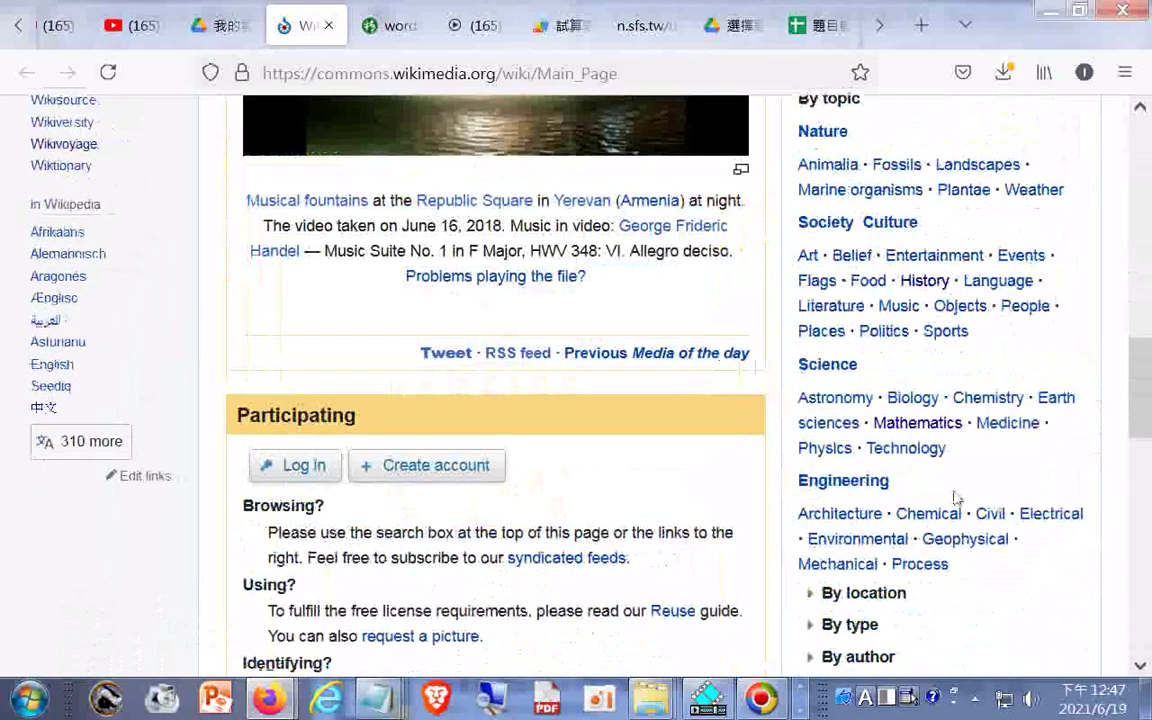
scroll(955, 497, "down", 7)
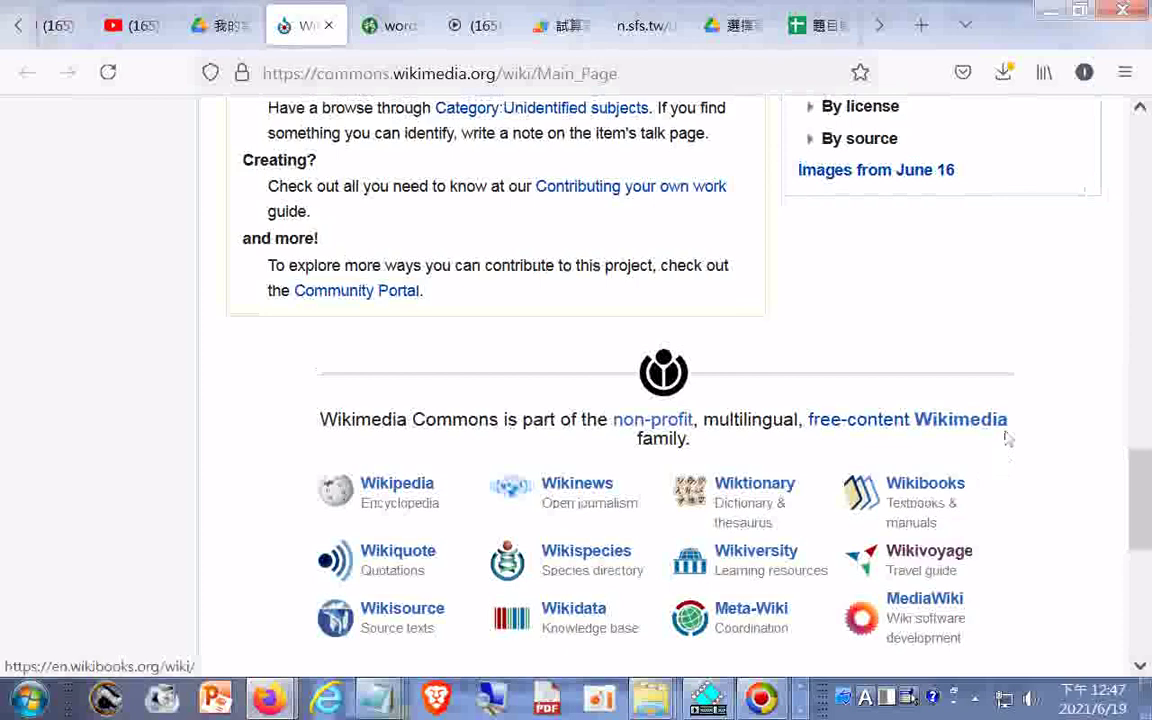
scroll(1008, 438, "up", 20)
scroll(960, 285, "up", 2)
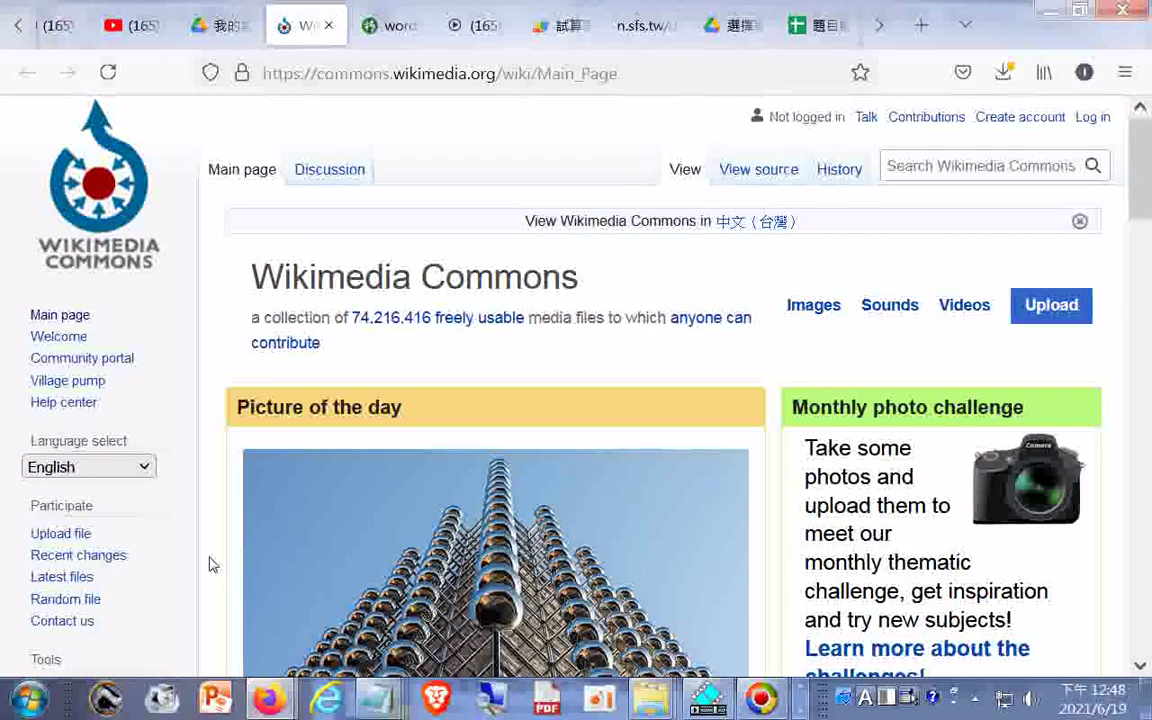
left_click(30, 698)
Paste Wikimedia Commons.htm20210619 into a new blank note and choose 另存新檔
left_click(76, 140)
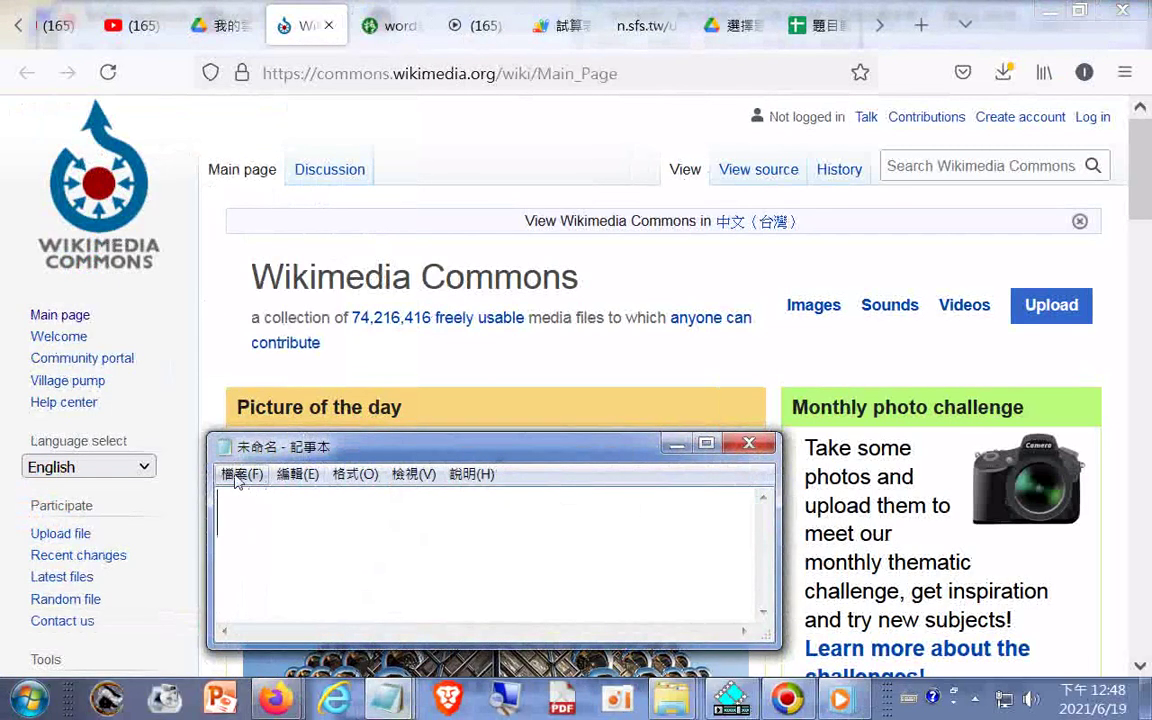
right_click(243, 519)
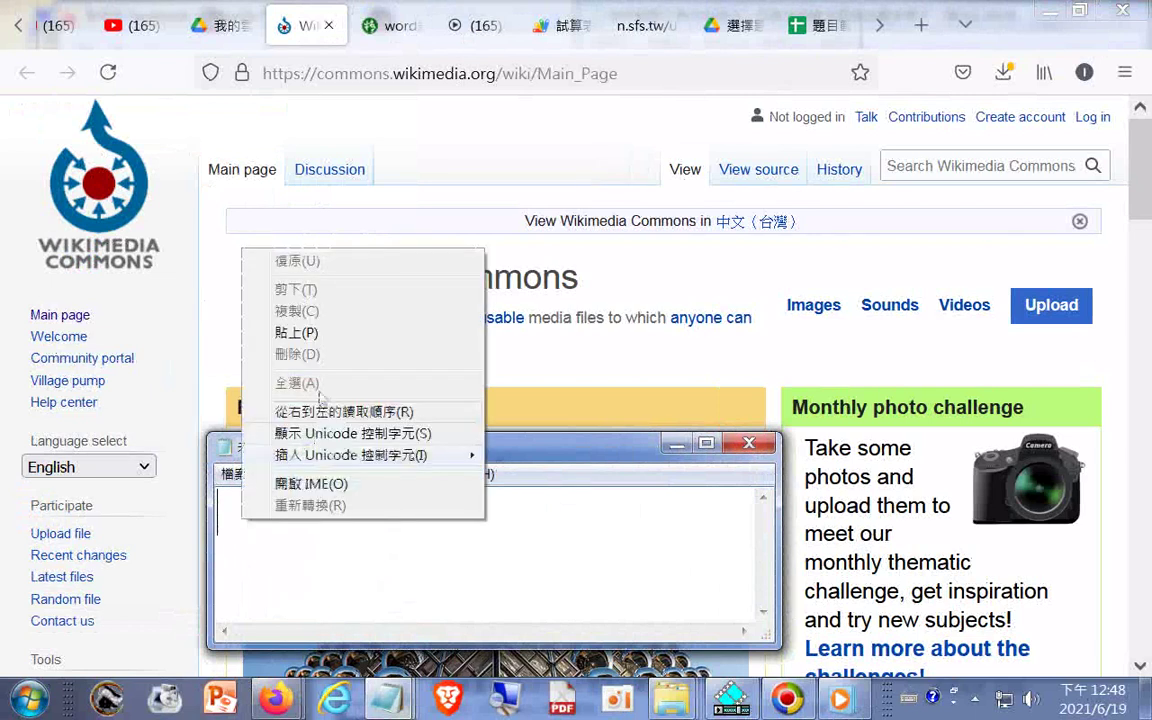
left_click(296, 332)
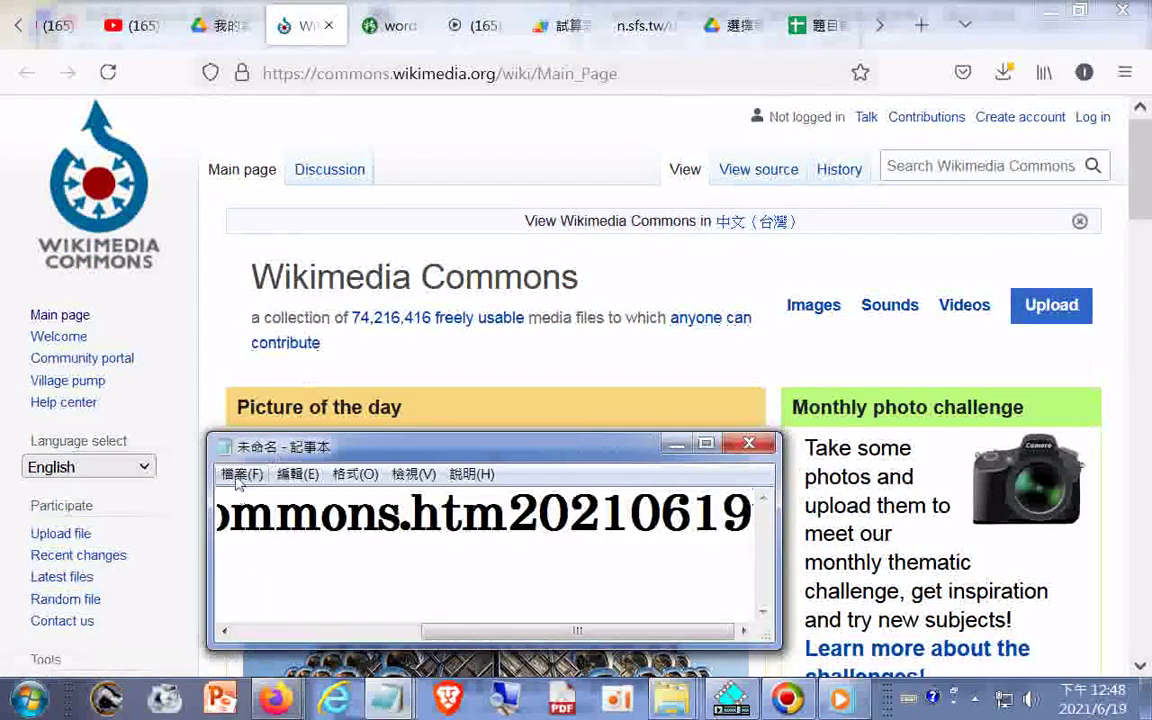
left_click_drag(228, 515, 177, 540)
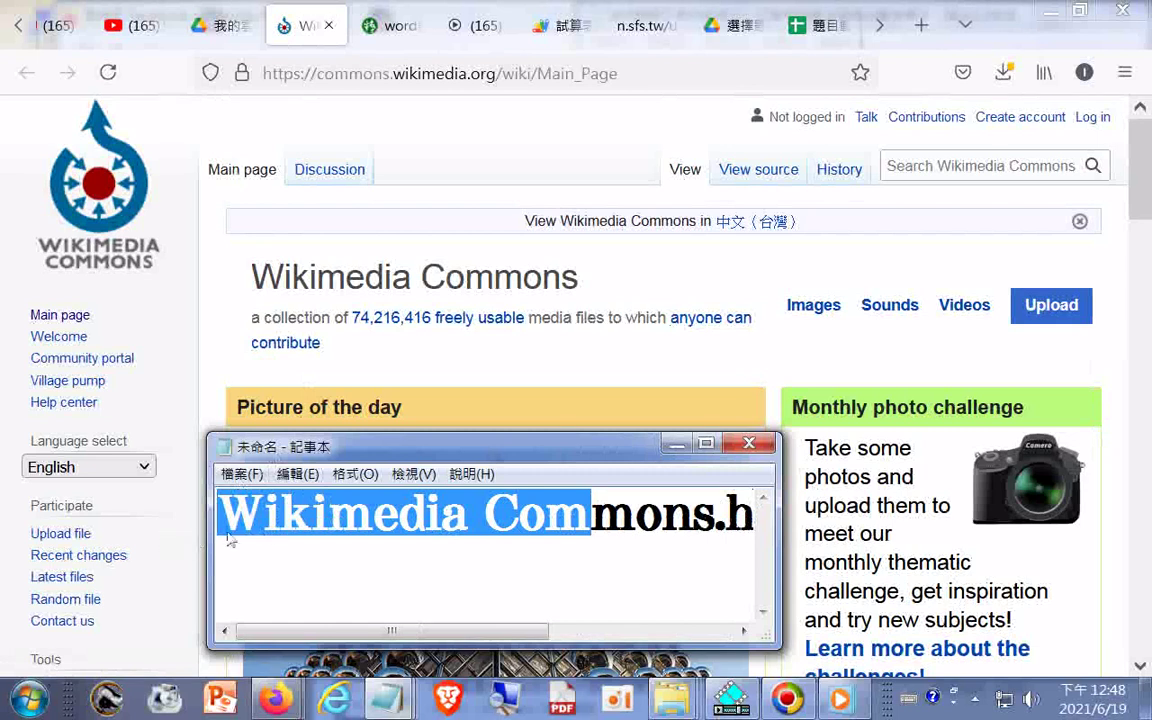
left_click(268, 530)
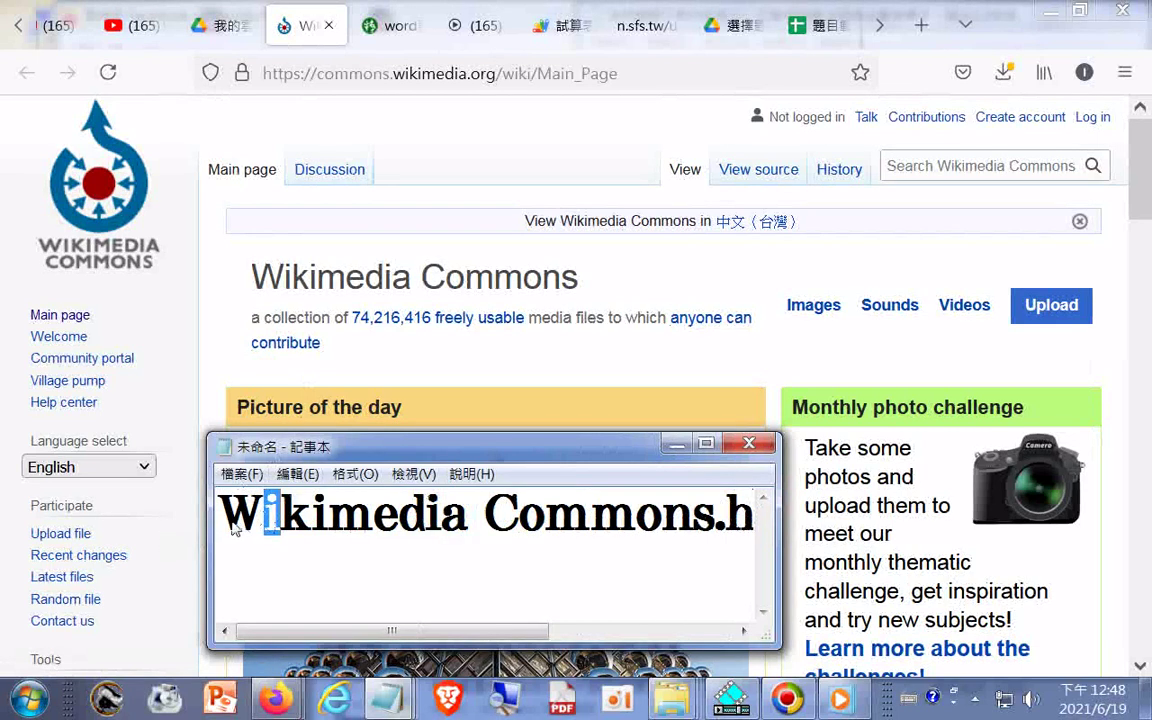
left_click(233, 528)
left_click(240, 474)
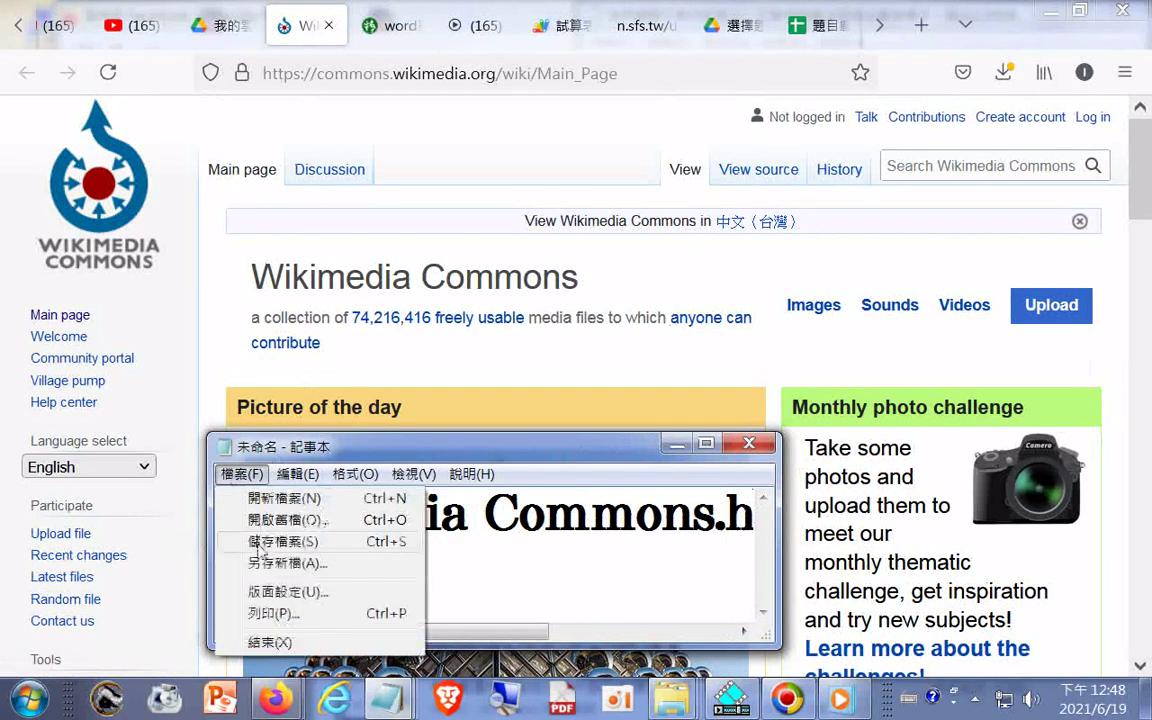
left_click(263, 564)
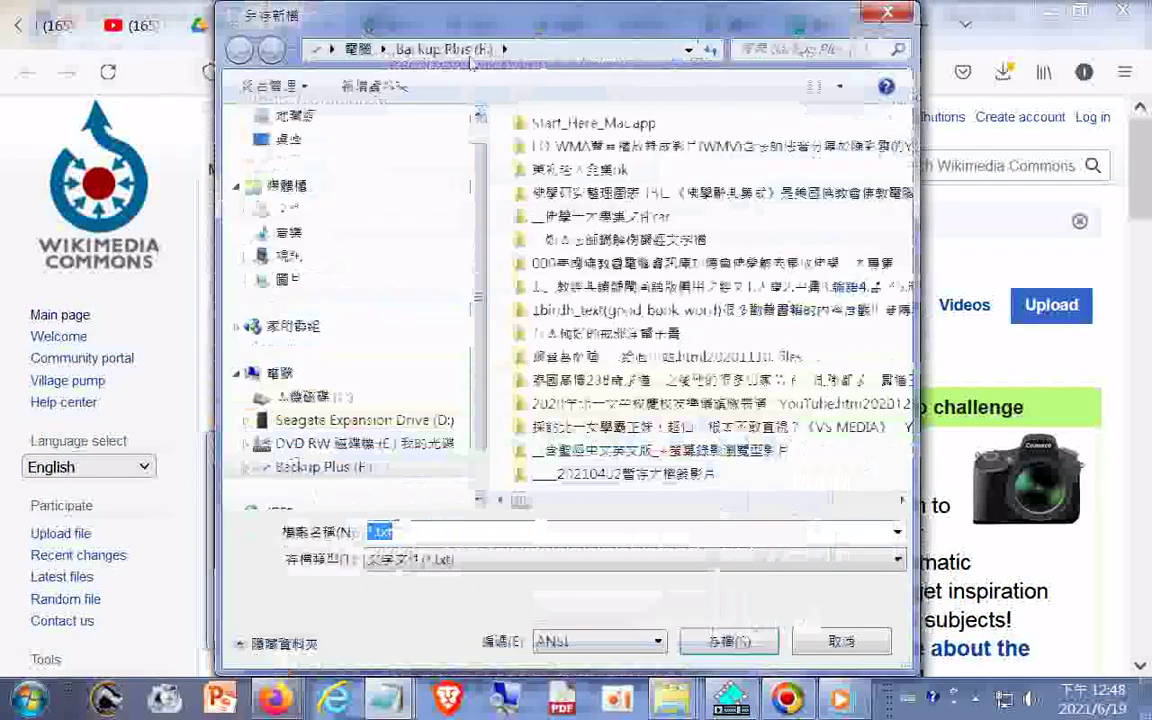
Paste the page name as the file name and append 已有七千多萬個免費檔案
left_click_drag(466, 32, 975, 160)
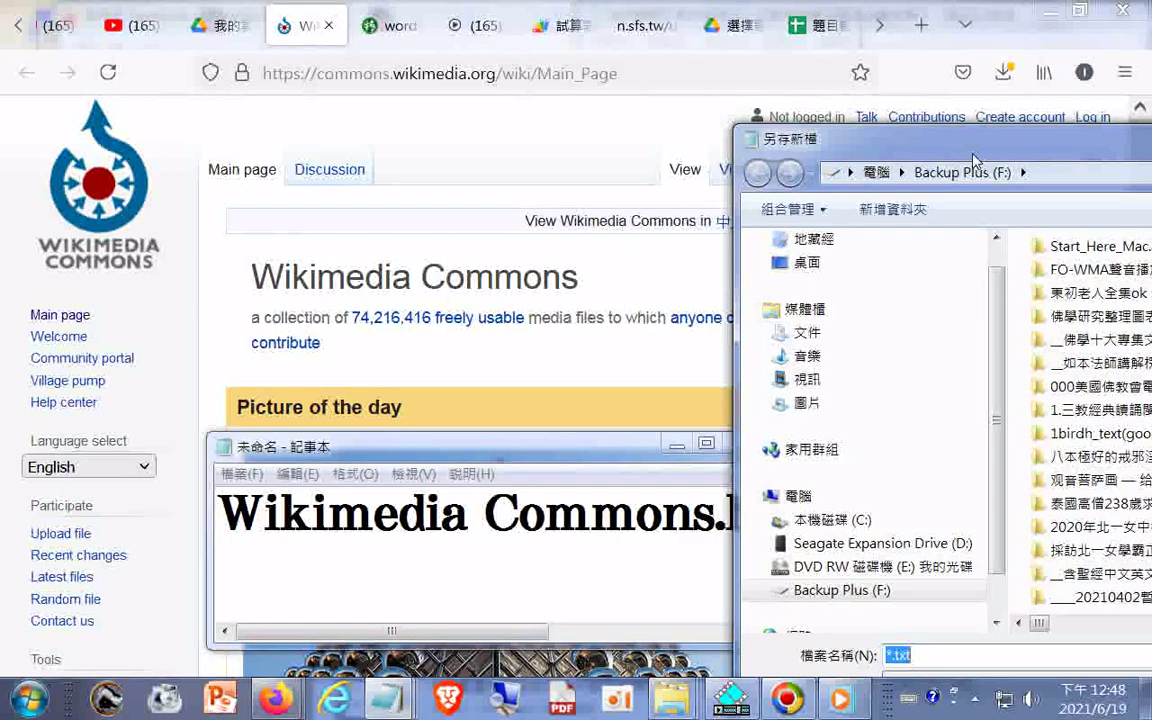
left_click_drag(975, 158, 605, 37)
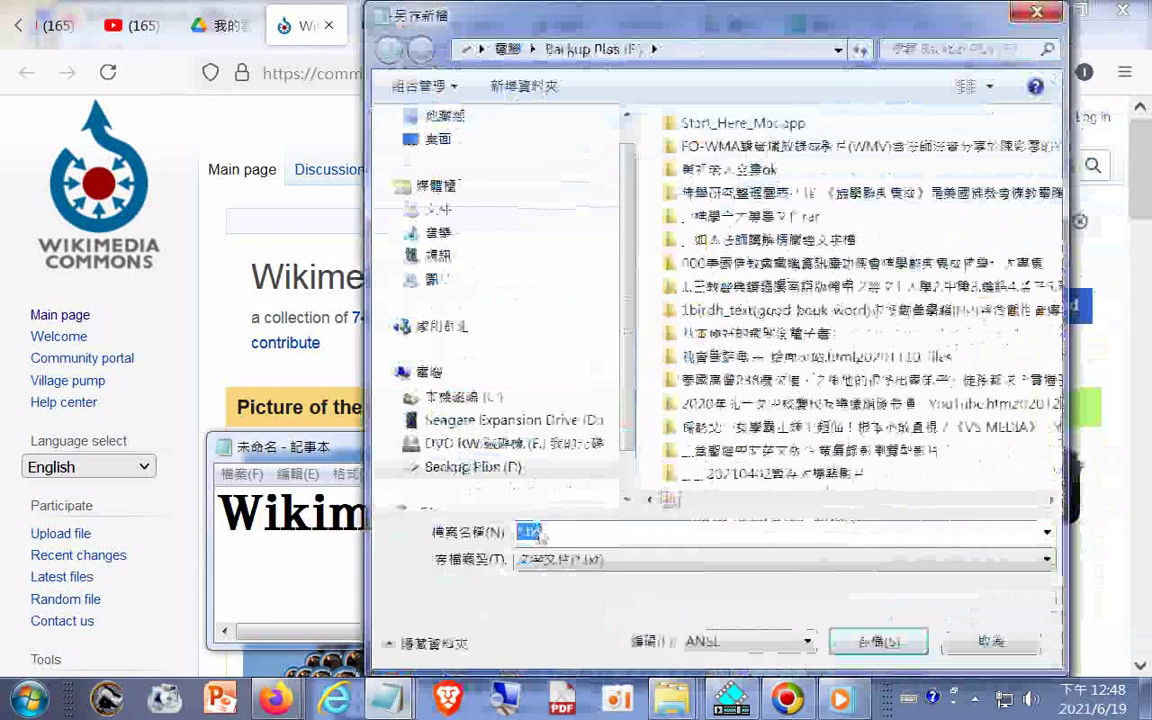
right_click(530, 535)
left_click(592, 349)
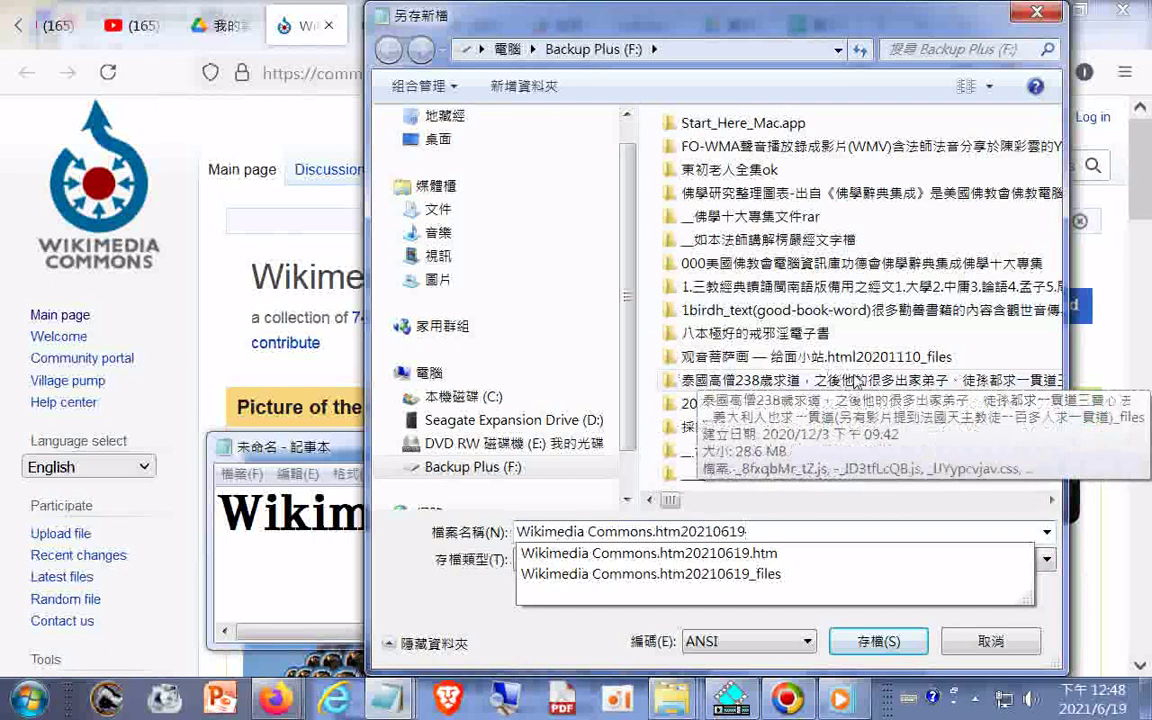
type("u.3")
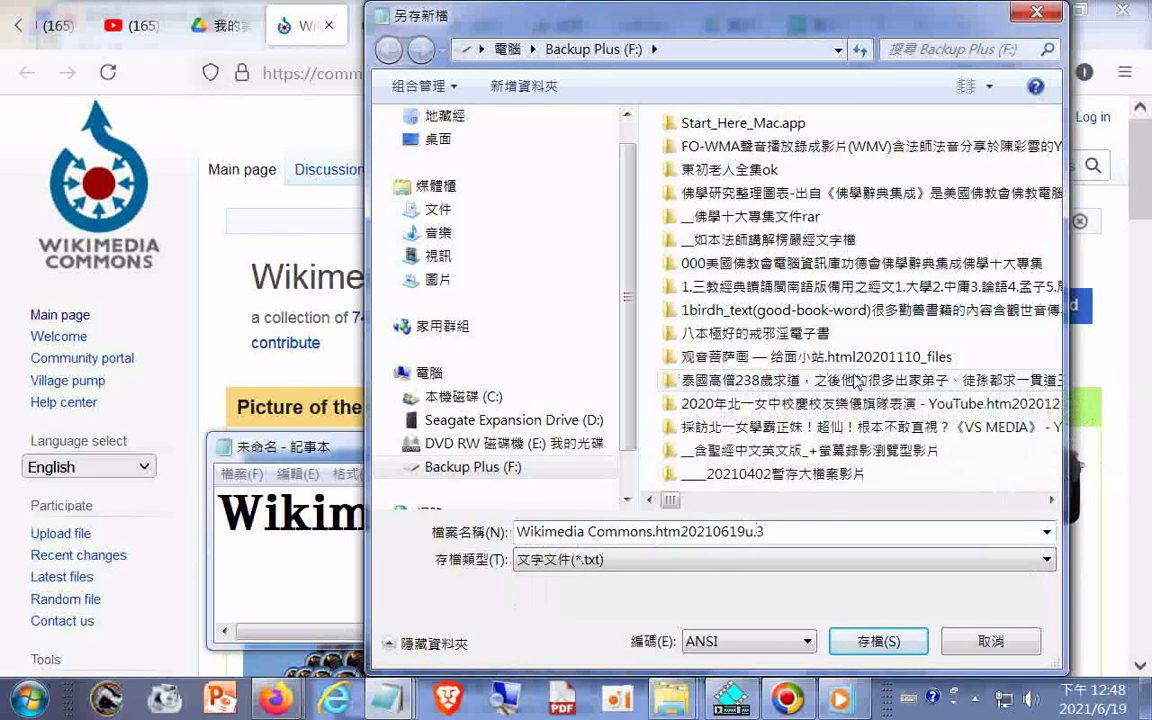
key("BackSpace")
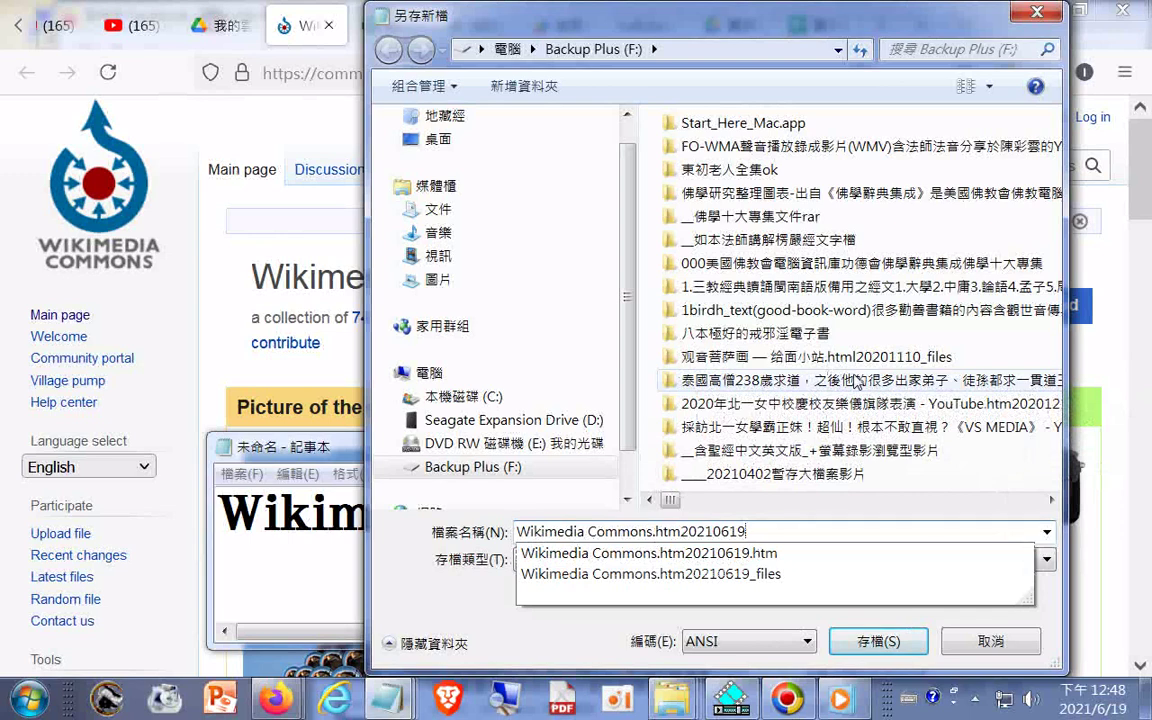
key("ctrl+space")
type("已淸")
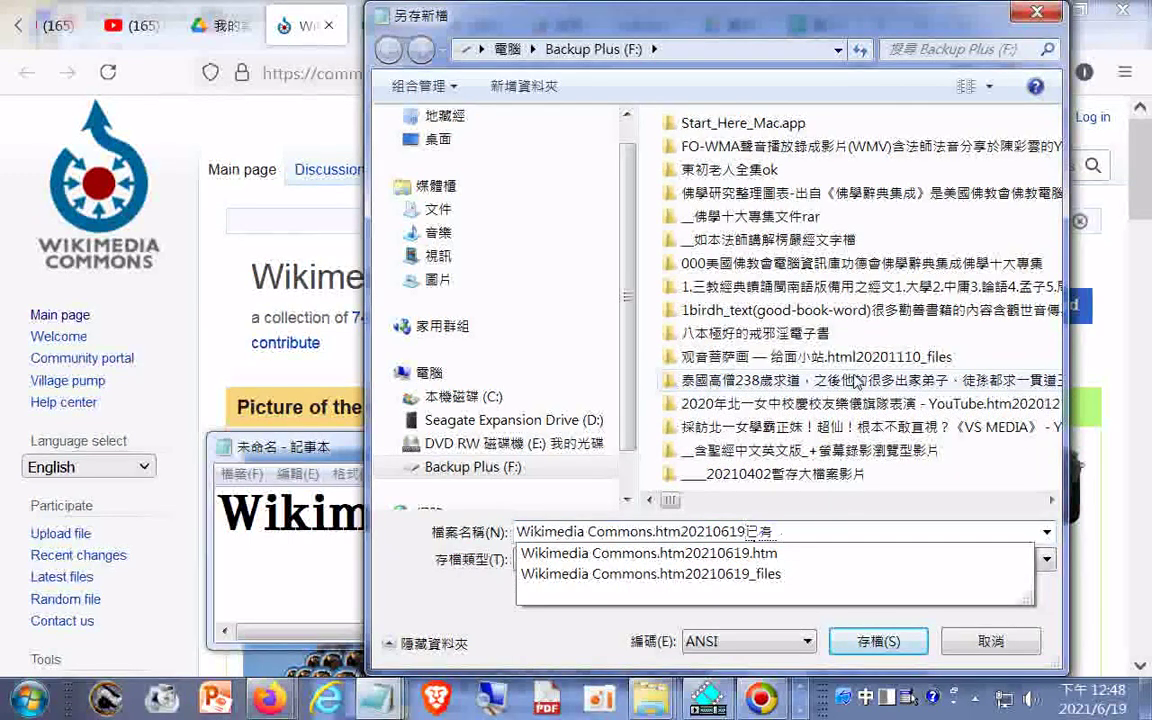
key("Return")
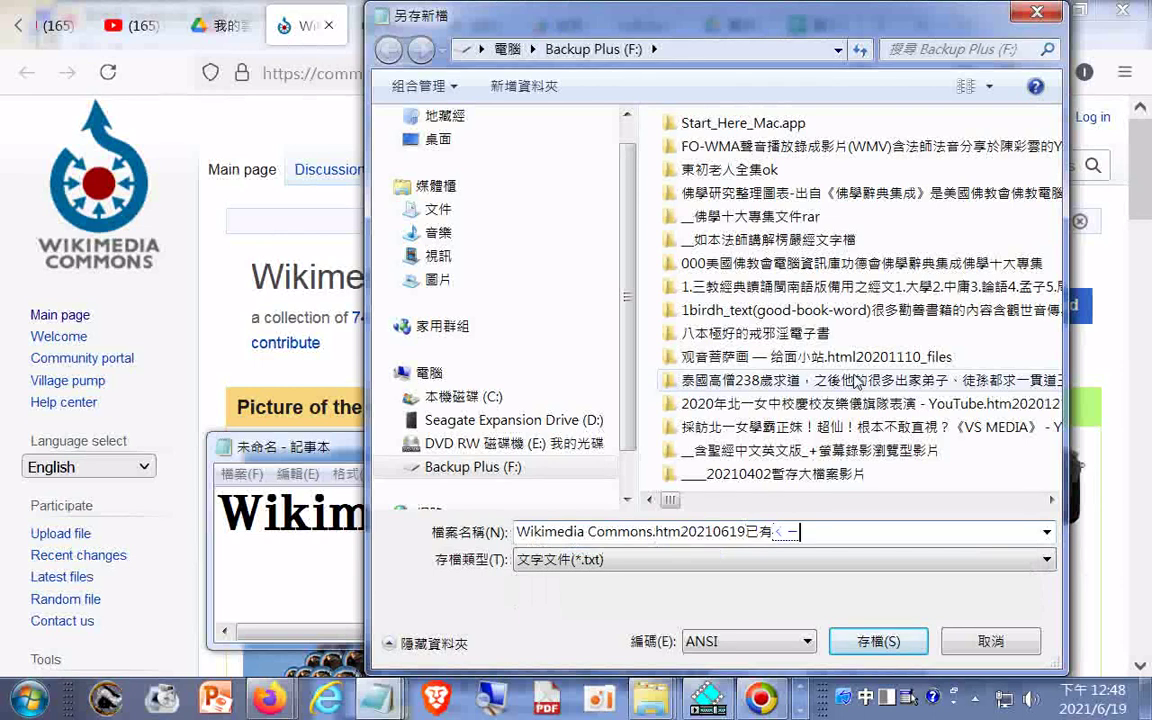
type("千多萬個免費")
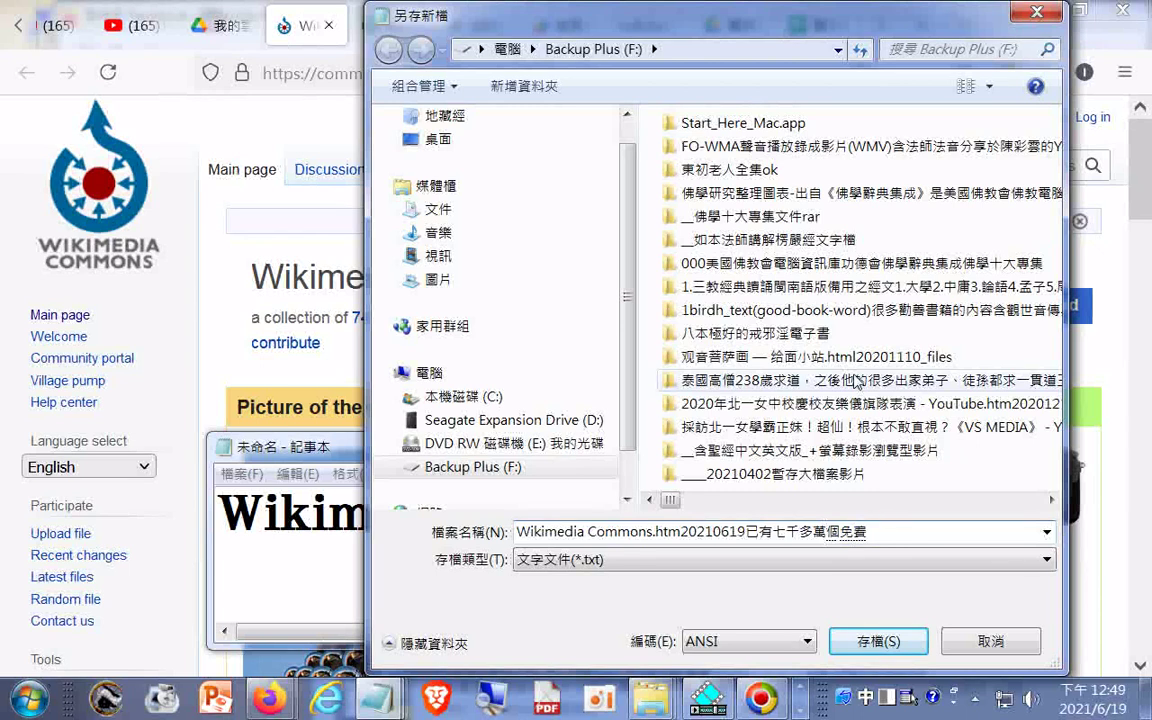
type("ㄉ黨")
type("案")
Set encoding to Unicode, copy the full file name, and save the note
left_click(752, 641)
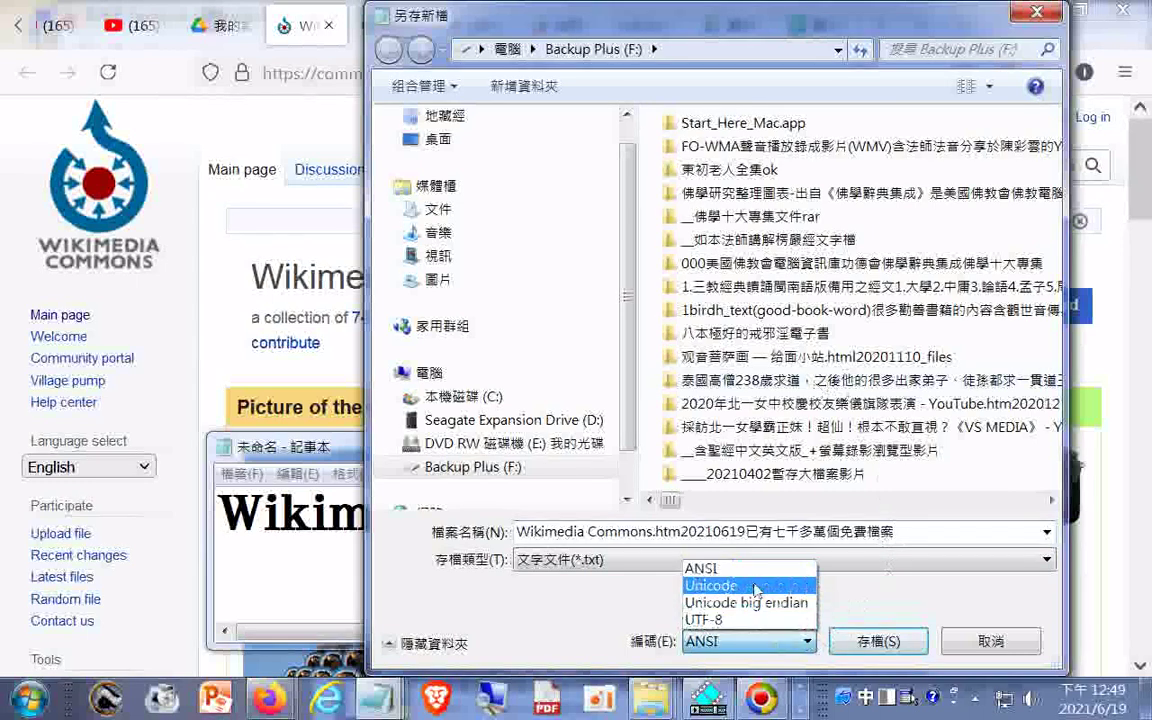
left_click(755, 587)
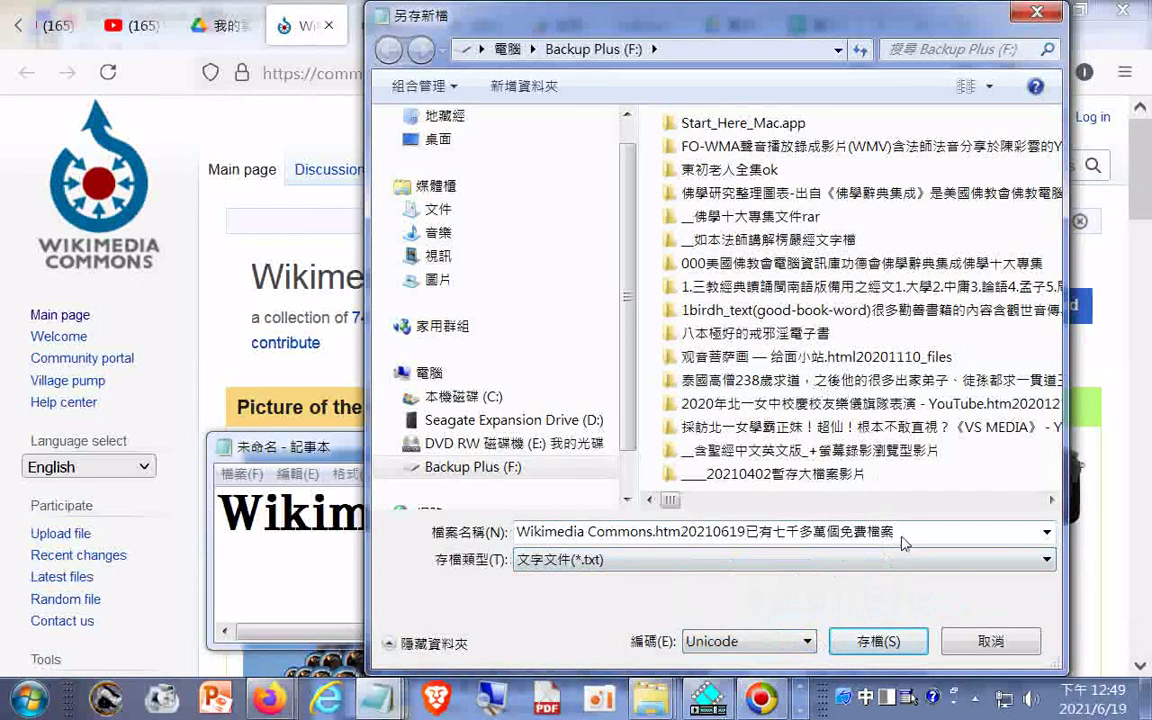
left_click_drag(903, 541, 517, 532)
right_click(610, 531)
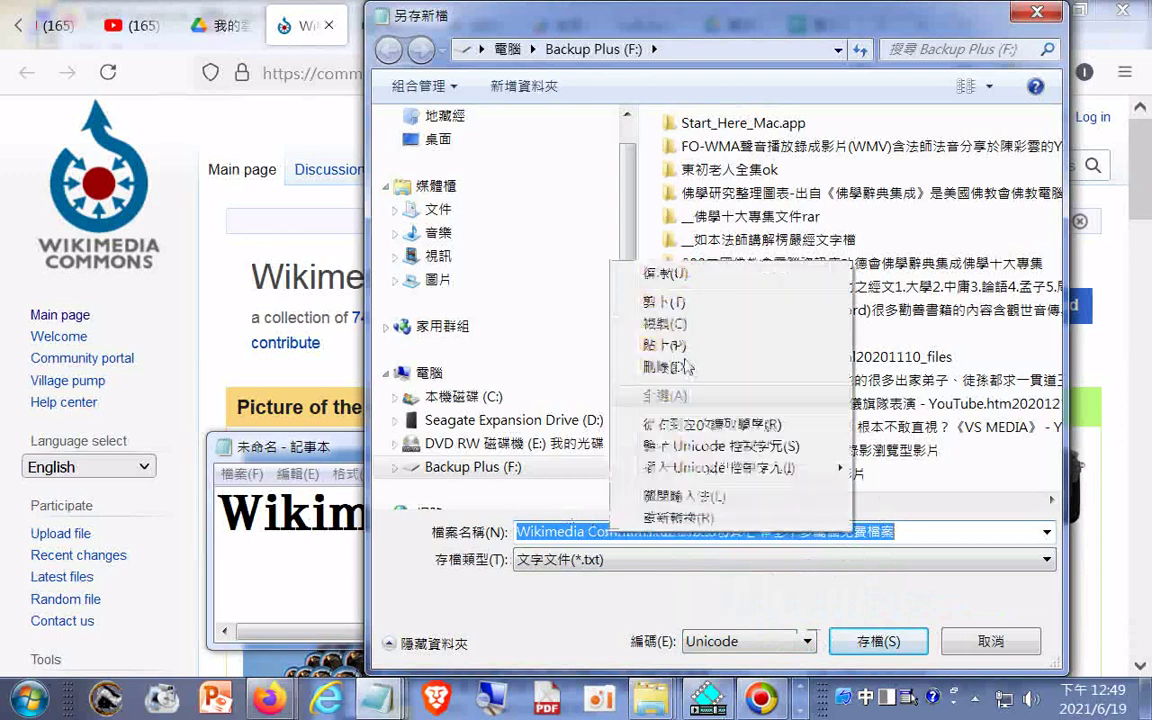
left_click(679, 323)
left_click(865, 640)
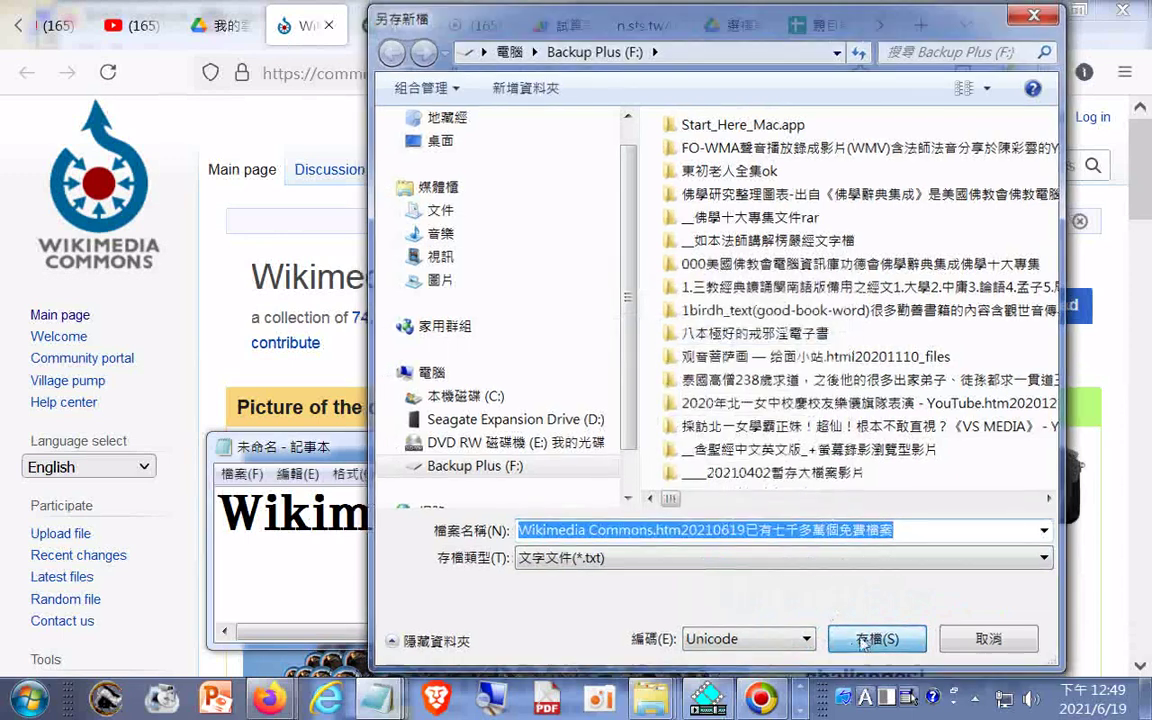
Replace the note's text with the full file name and start a new line
right_click(530, 545)
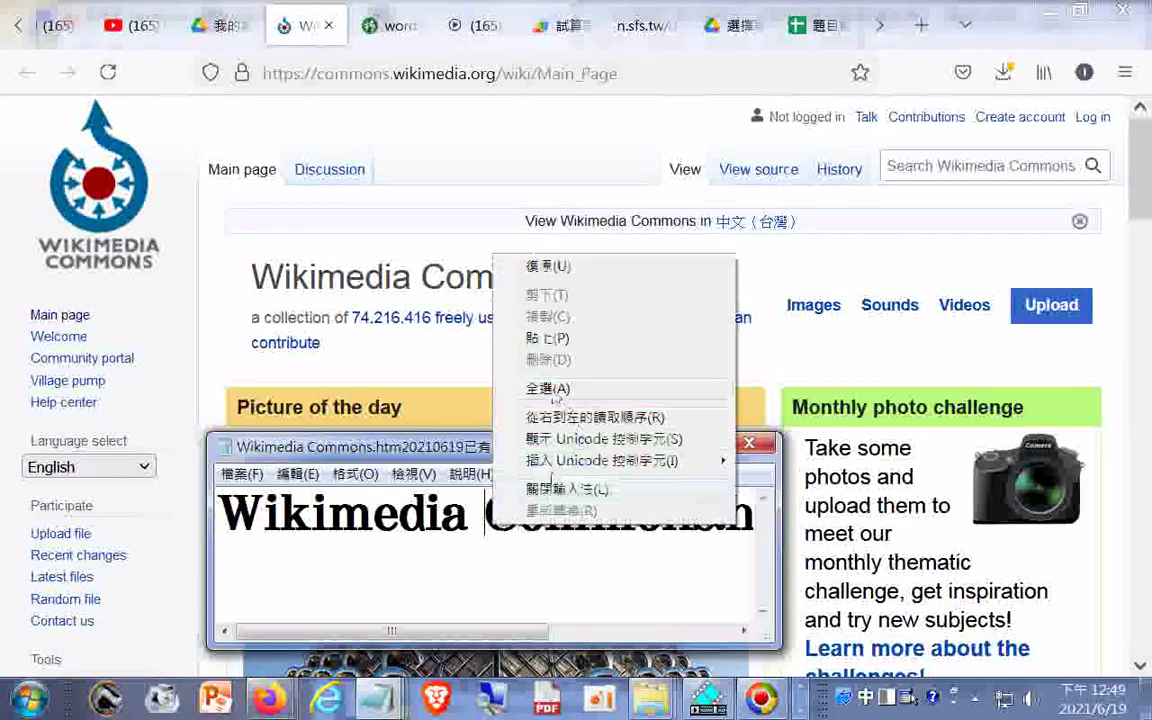
key("a")
left_click(578, 329)
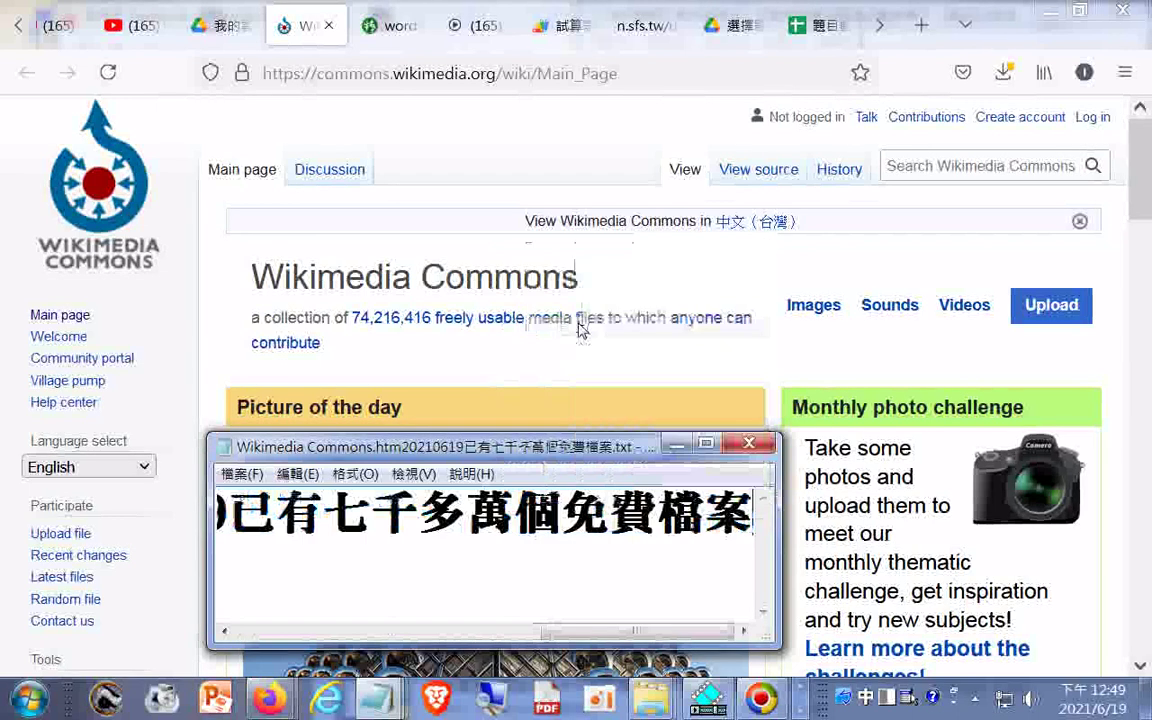
key("Return")
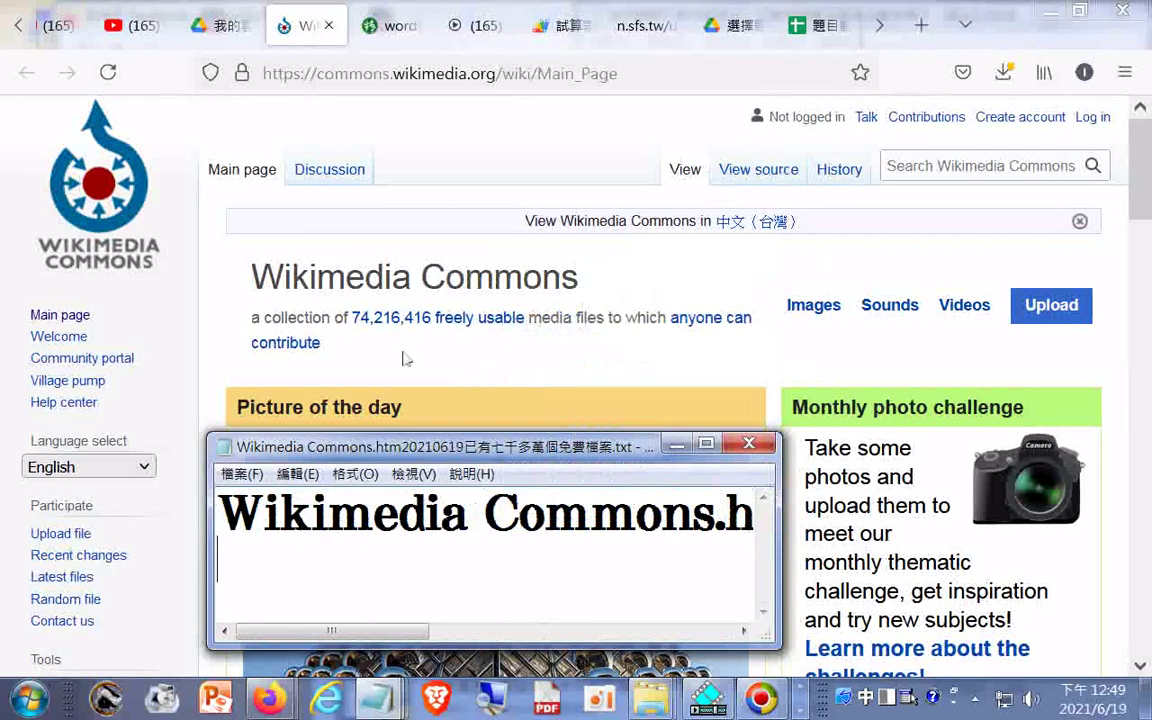
Copy the Commons page URL and paste it on the line below the name
left_click(330, 73)
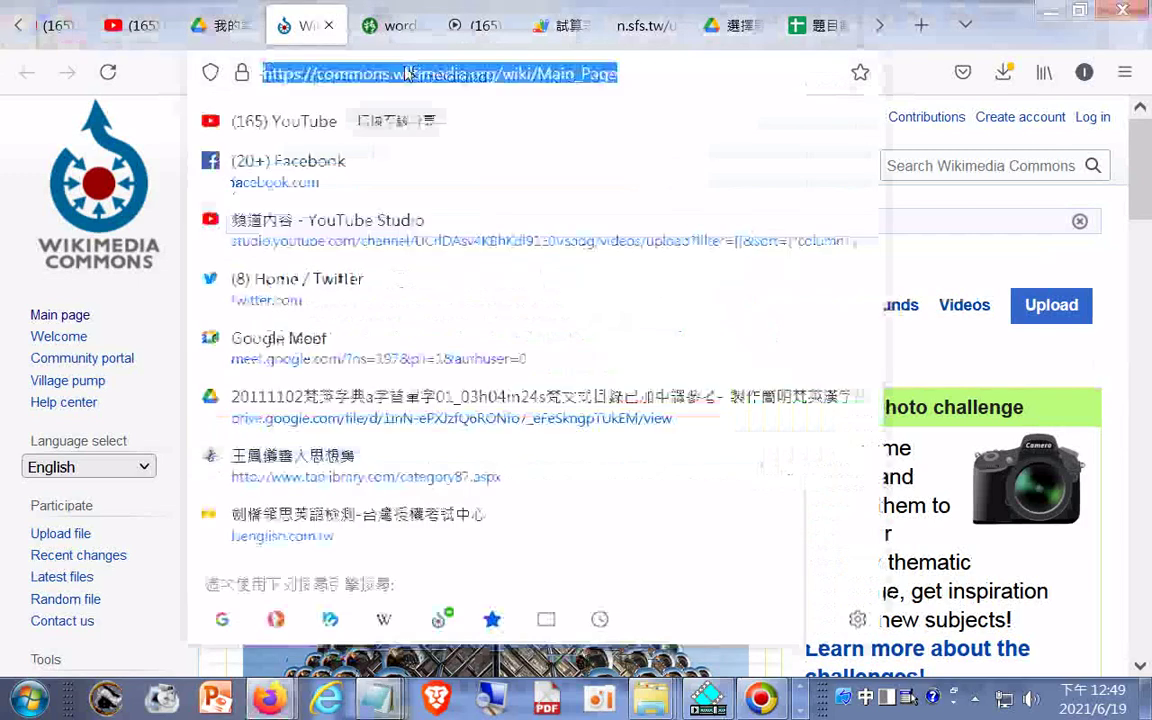
right_click(404, 73)
left_click(470, 151)
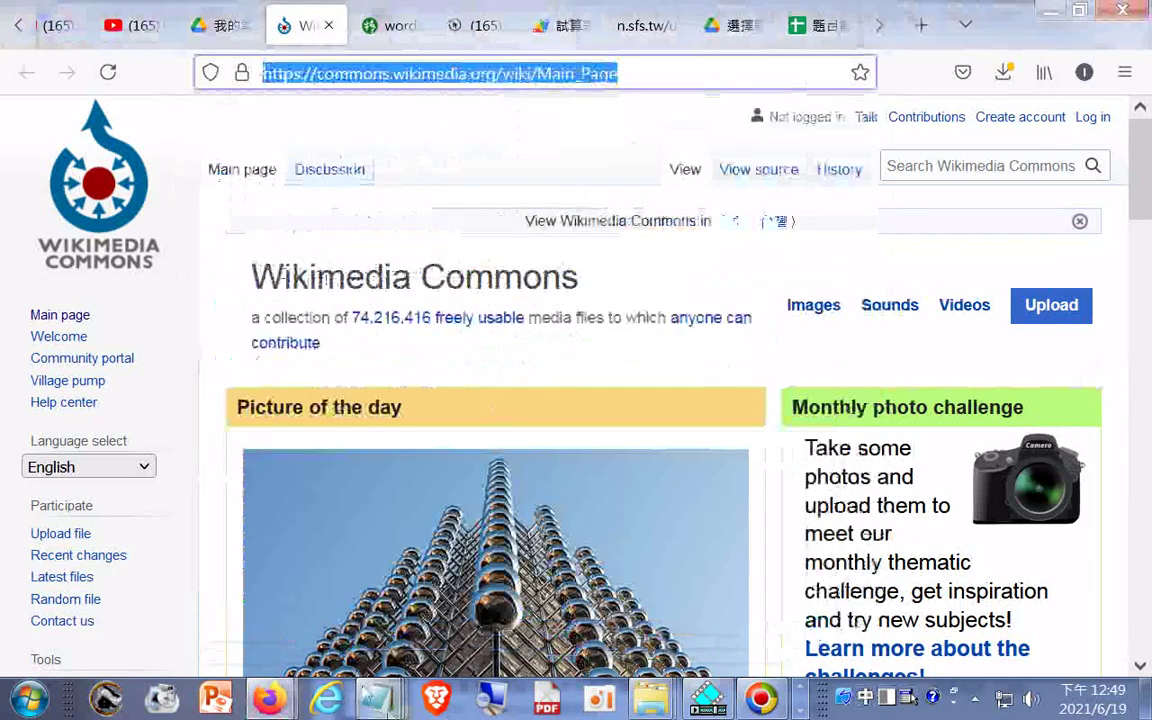
mouse_move(377, 697)
left_click(399, 626)
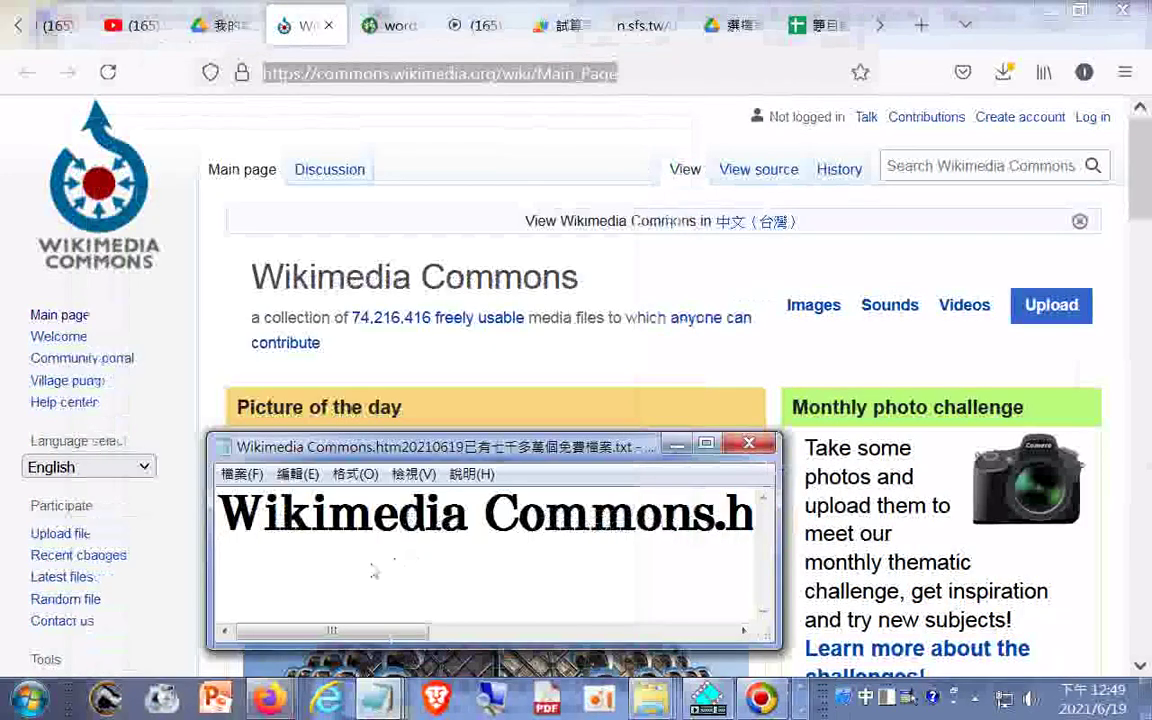
right_click(330, 568)
left_click(470, 370)
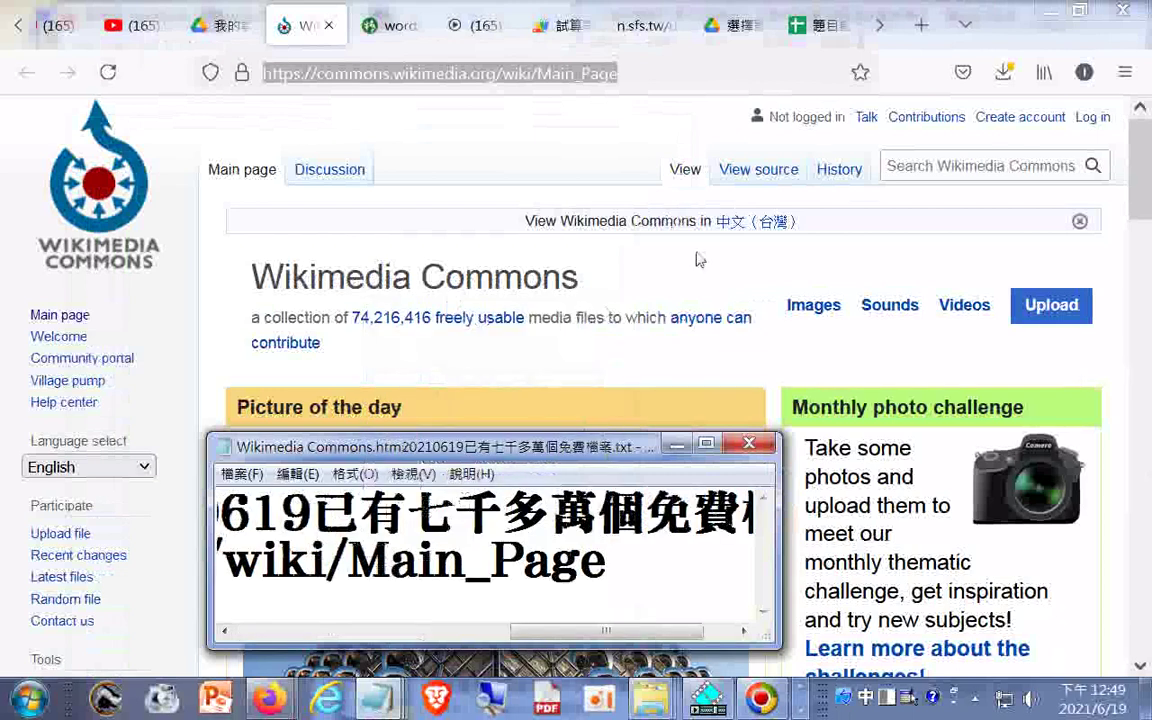
key("Return")
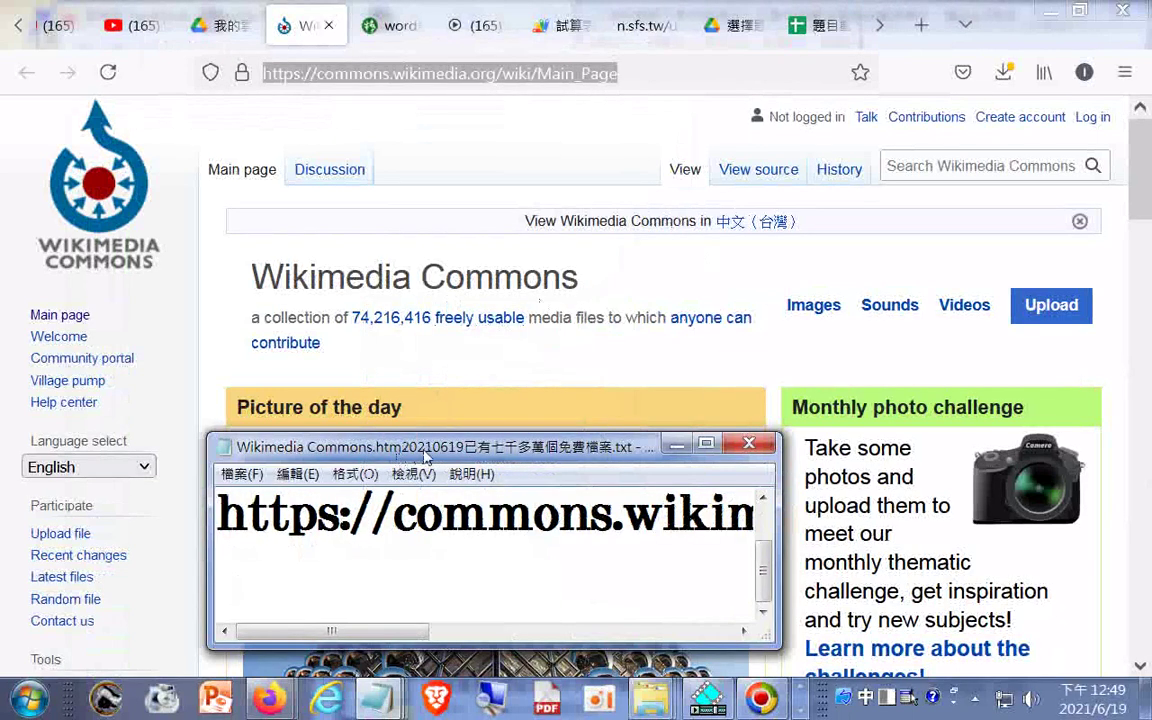
Snap the note to the right half of the screen and turn on word wrap
key("super+Right")
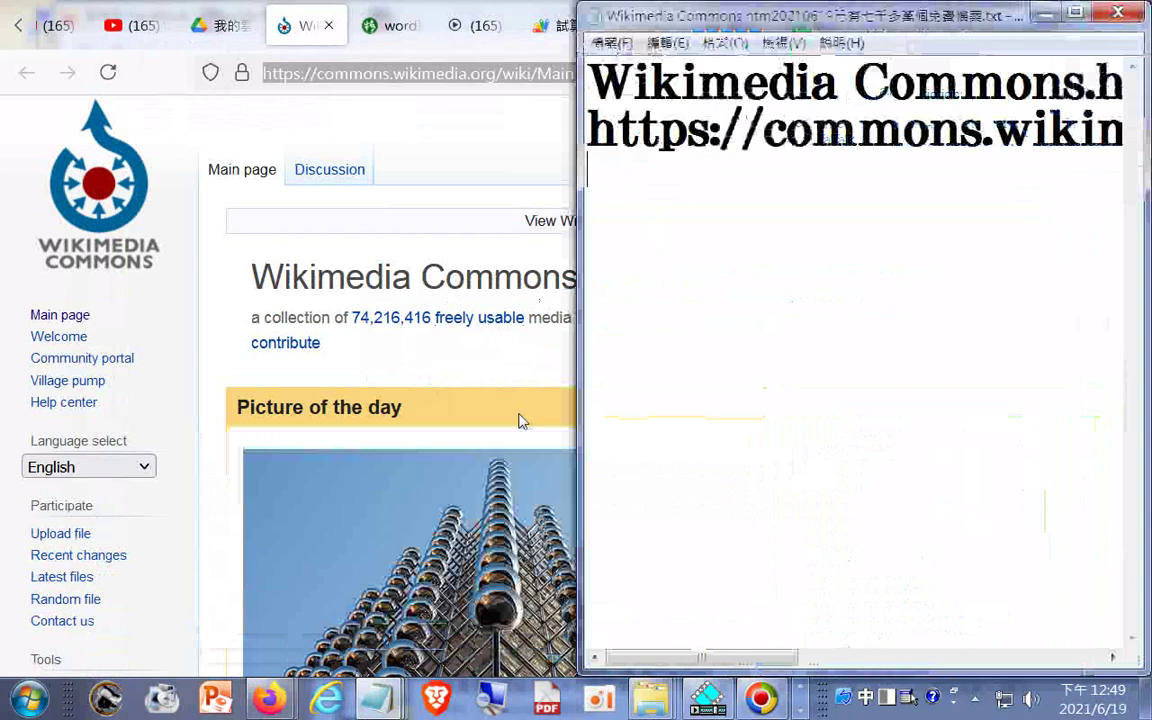
key("alt+o")
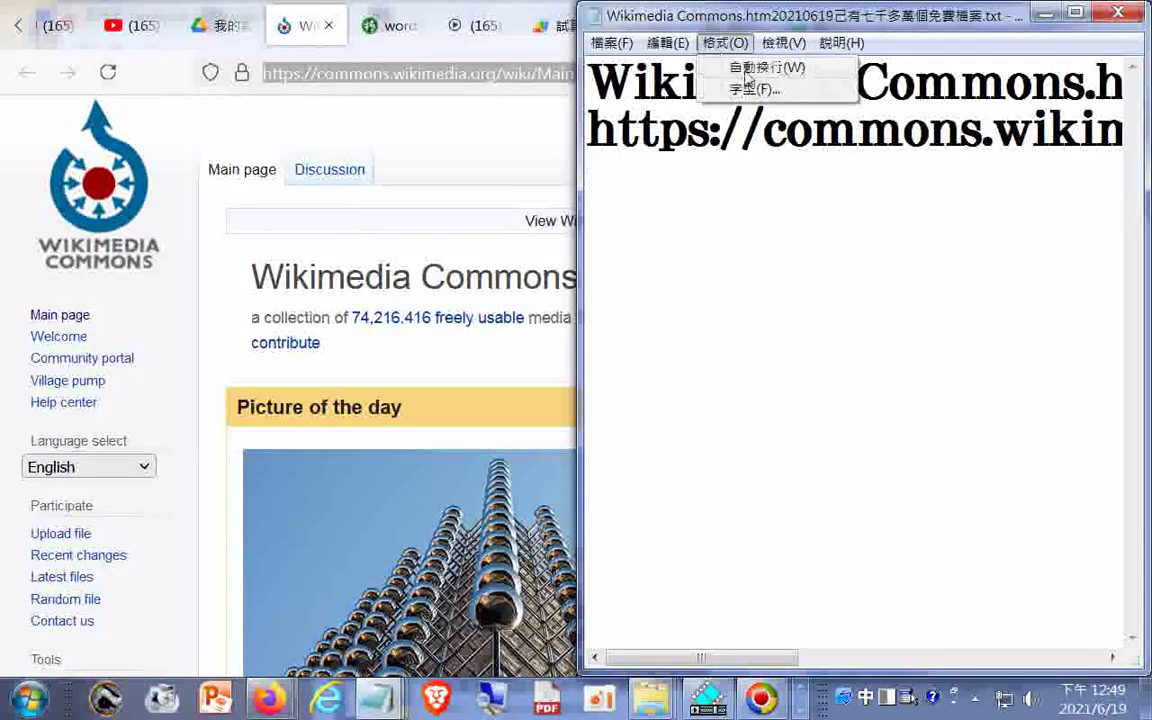
key("w")
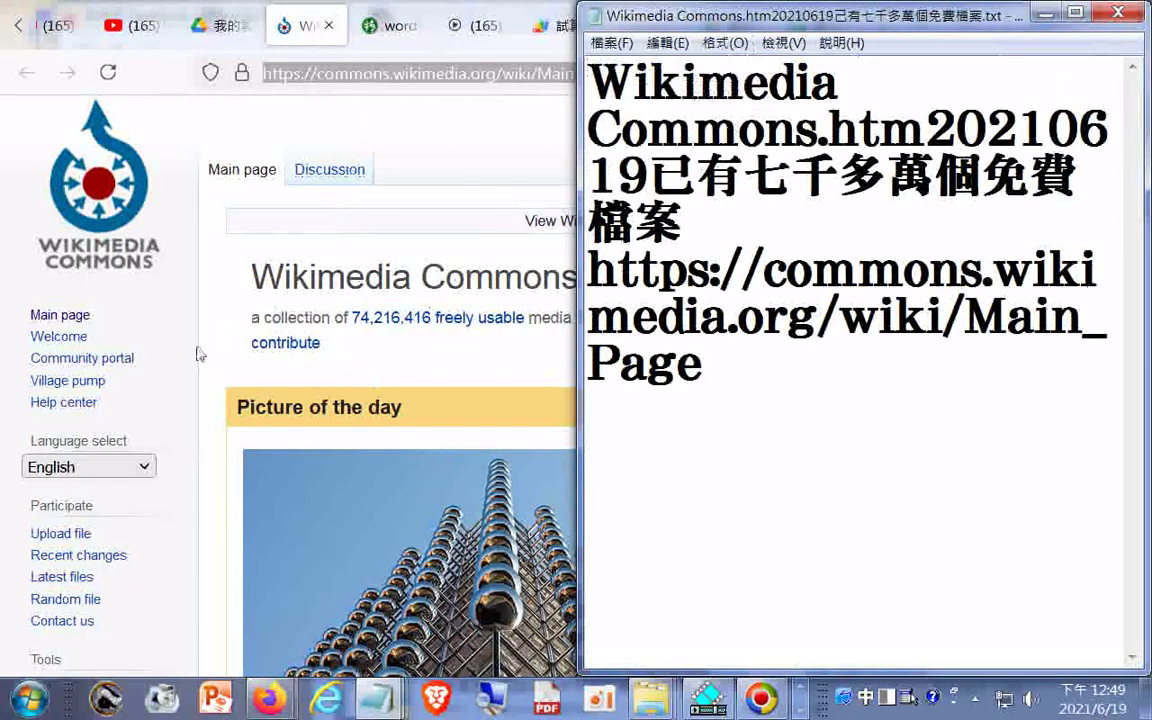
Copy all of the Commons main page text and paste it into the notes file
left_click(211, 341)
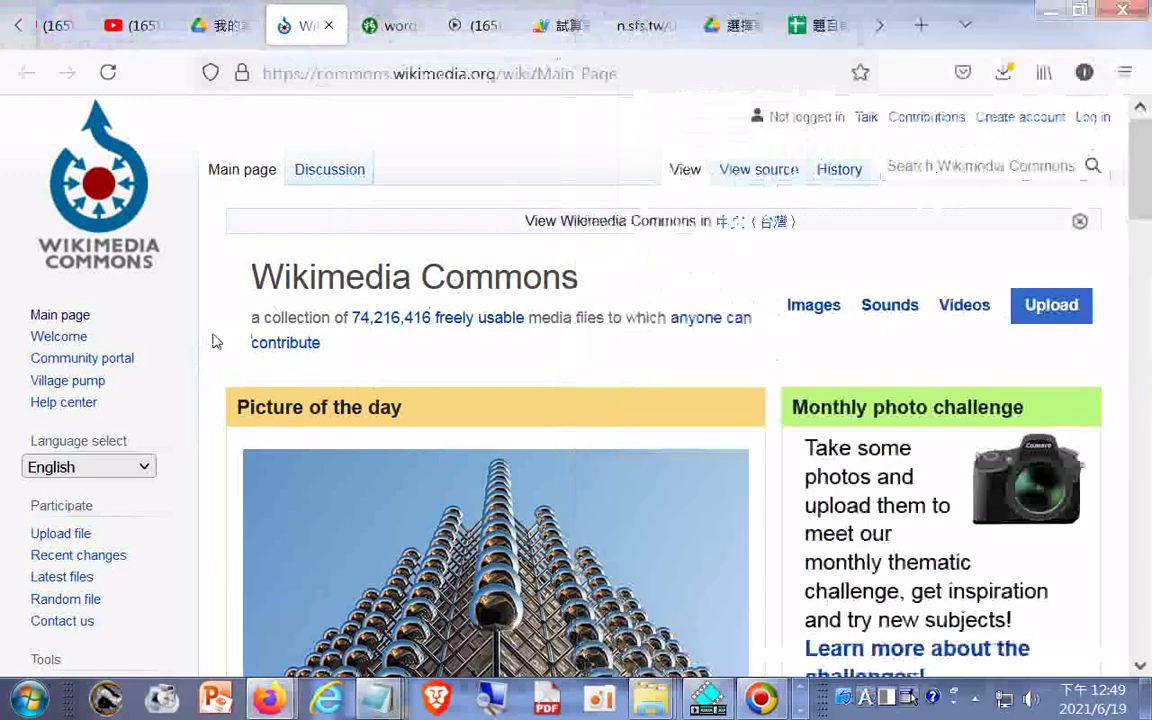
key("ctrl+a")
right_click(339, 292)
left_click(410, 302)
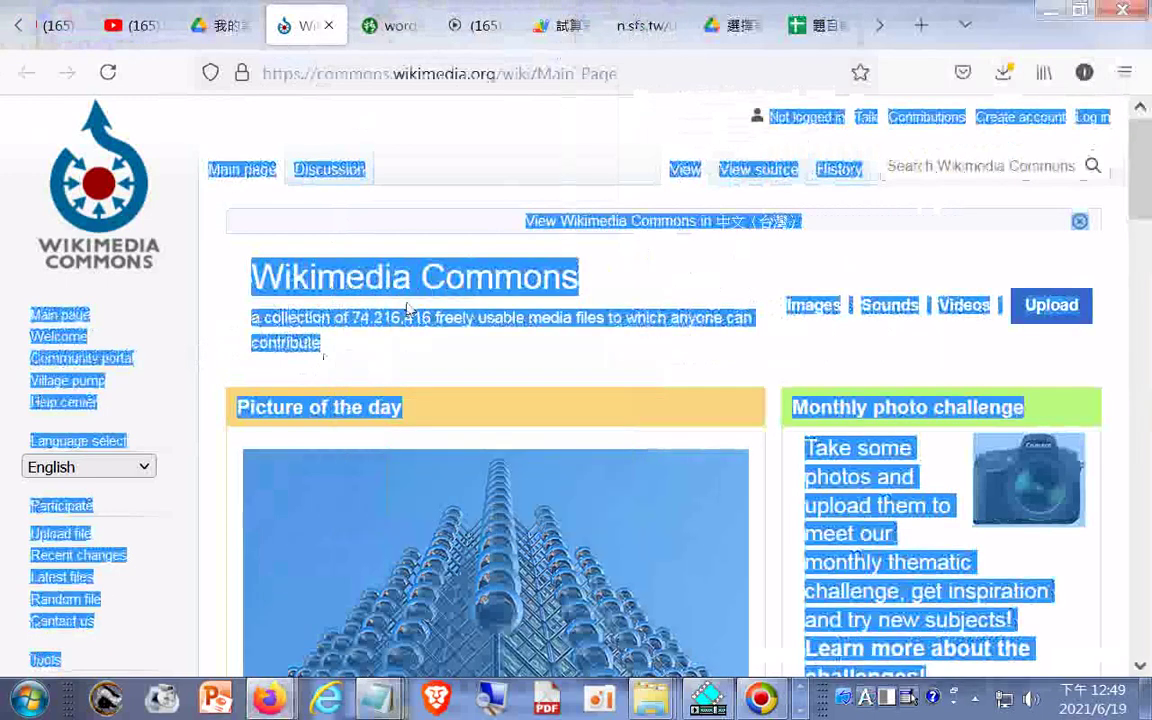
left_click(222, 458)
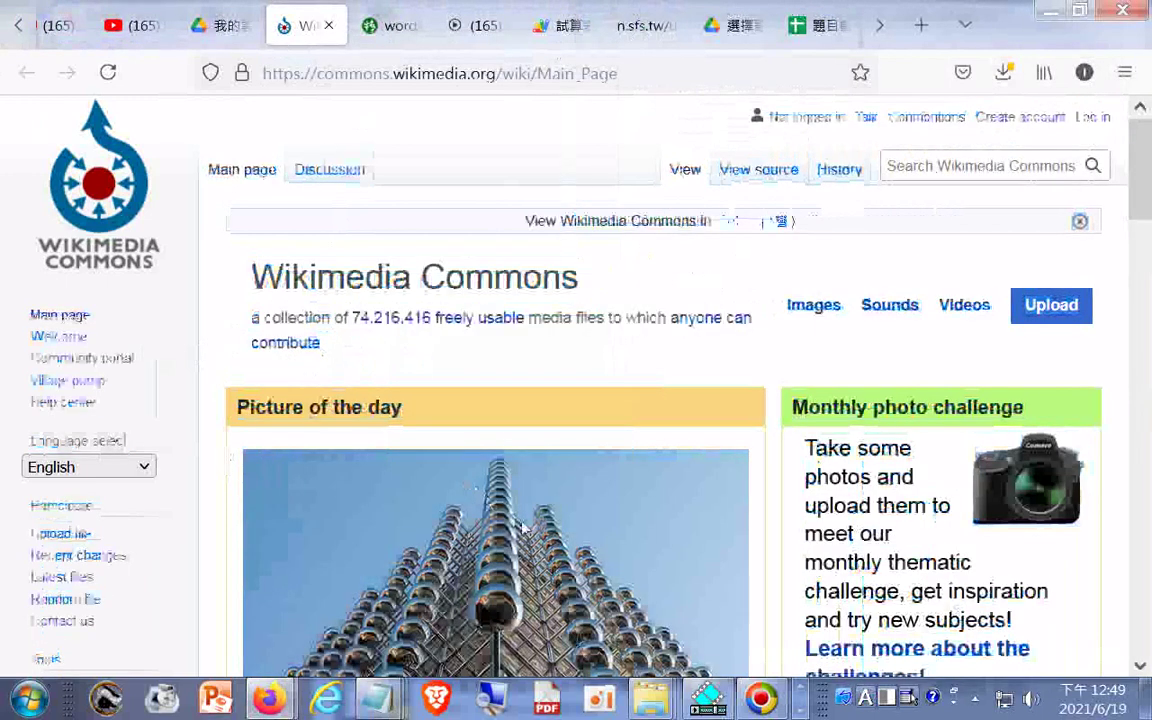
scroll(522, 530, "down", 3)
left_click(378, 698)
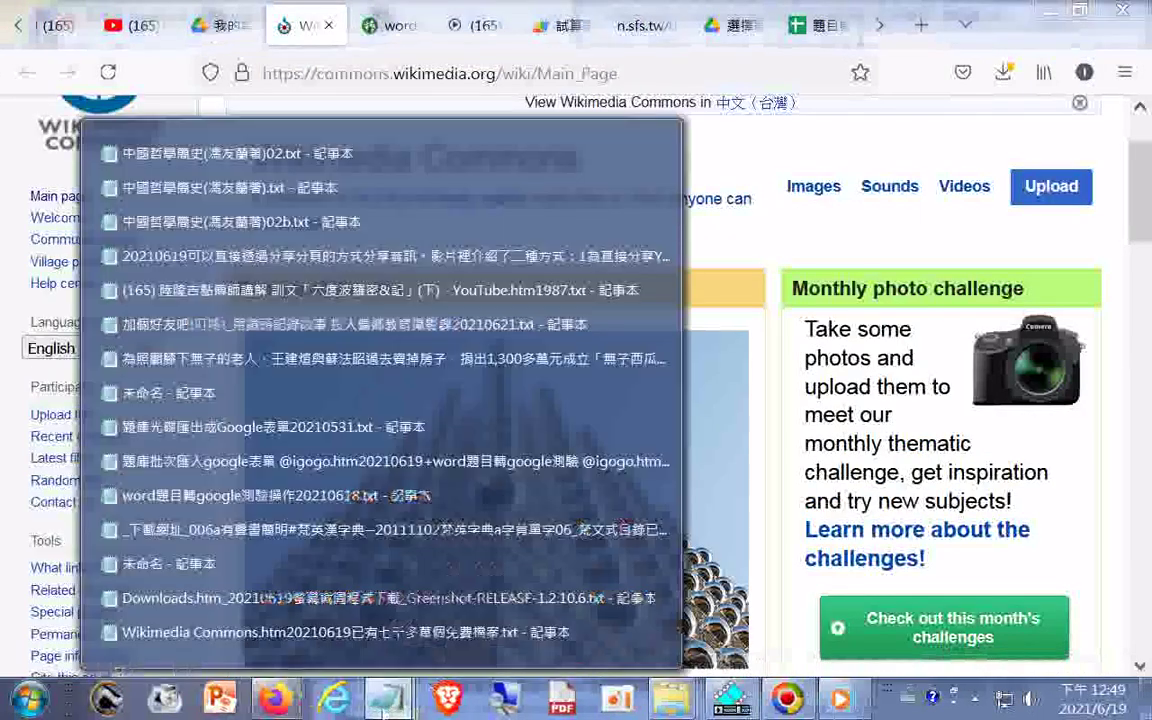
left_click(355, 640)
right_click(663, 468)
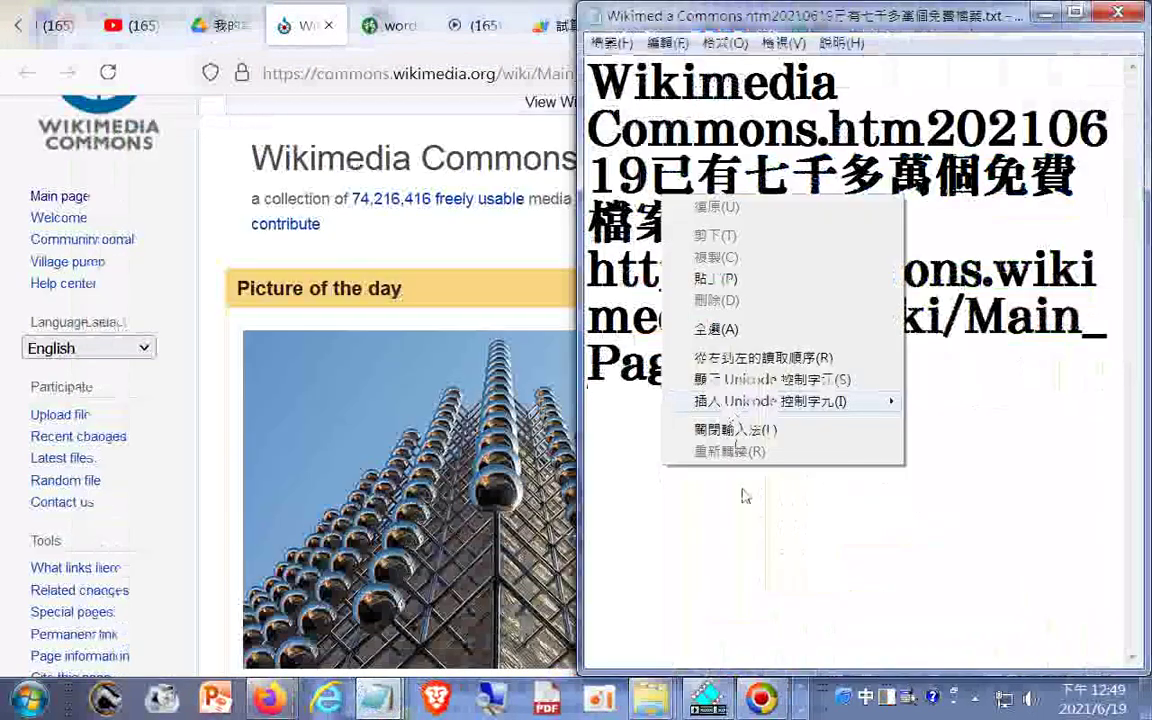
left_click(737, 281)
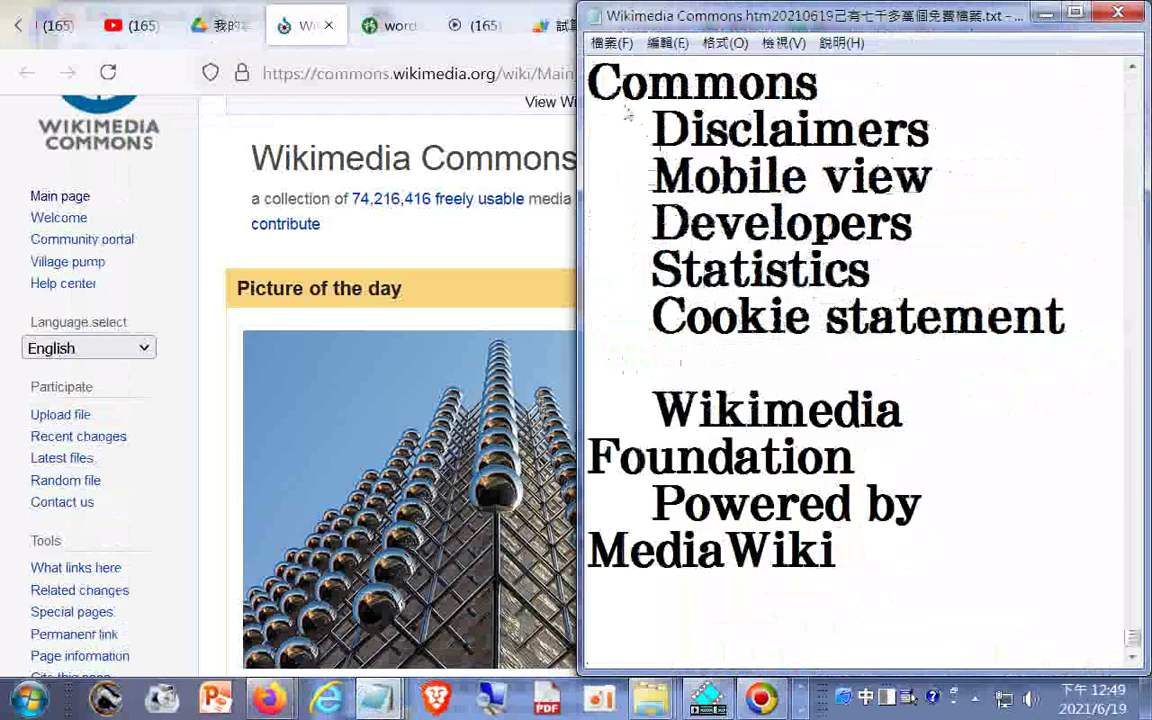
scroll(737, 281, "up", 4)
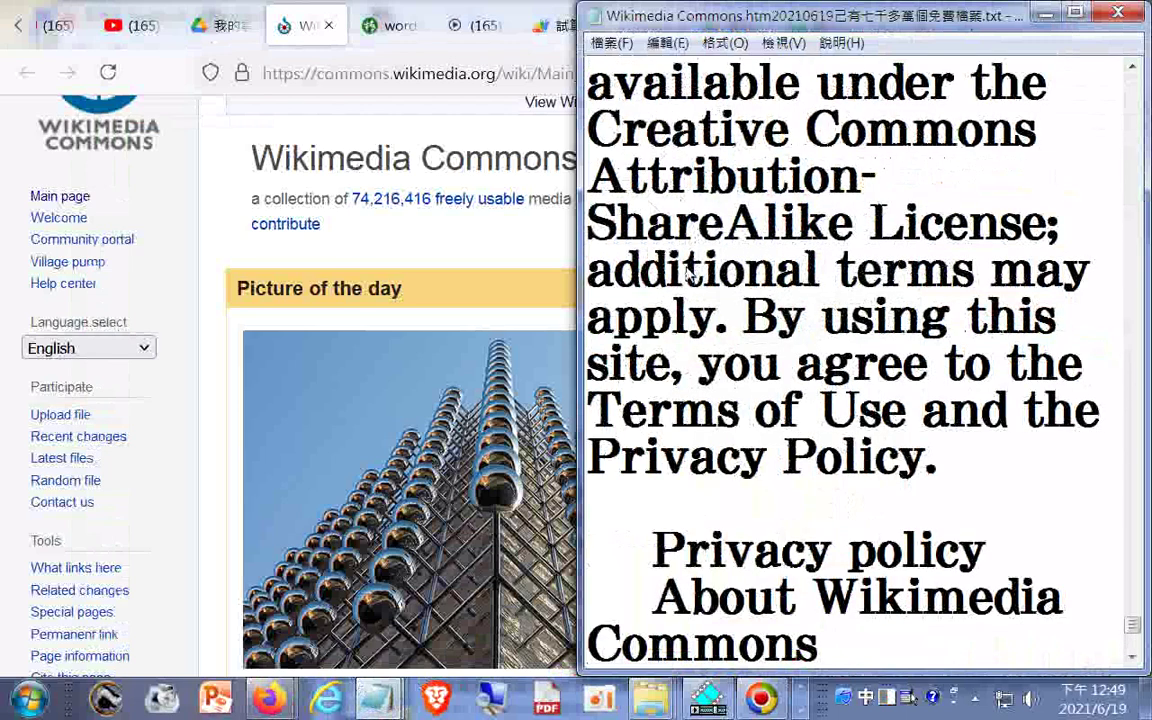
scroll(691, 273, "up", 4)
scroll(690, 355, "up", 3)
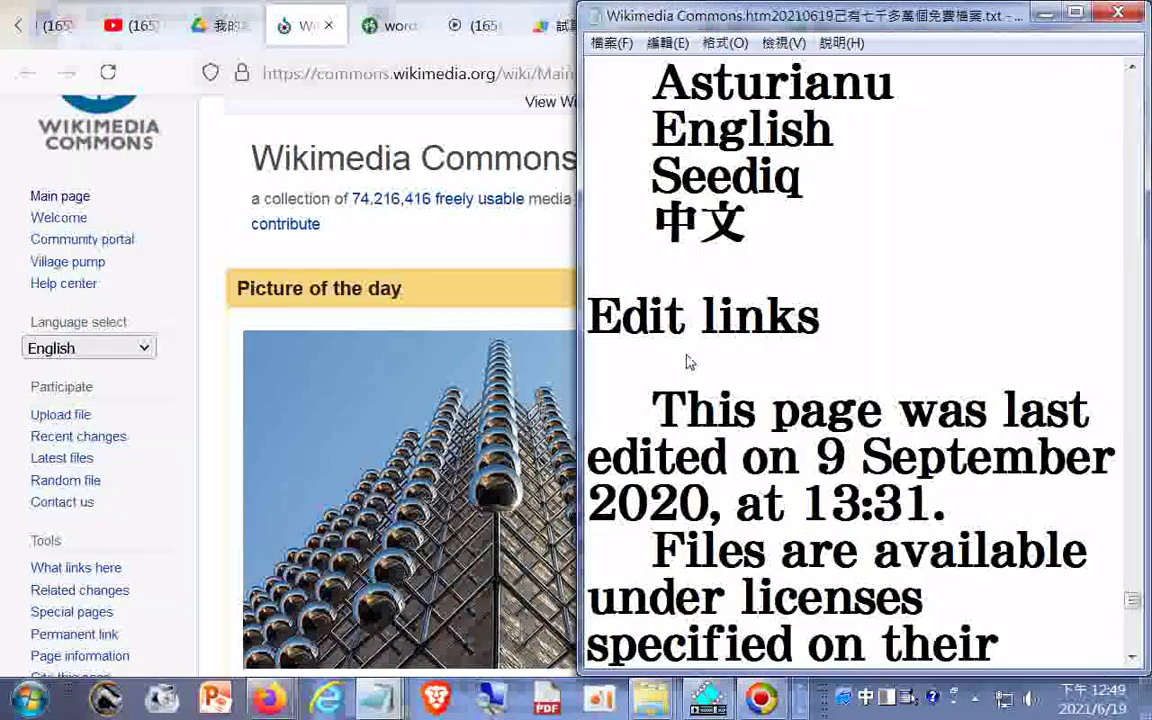
scroll(687, 360, "up", 2)
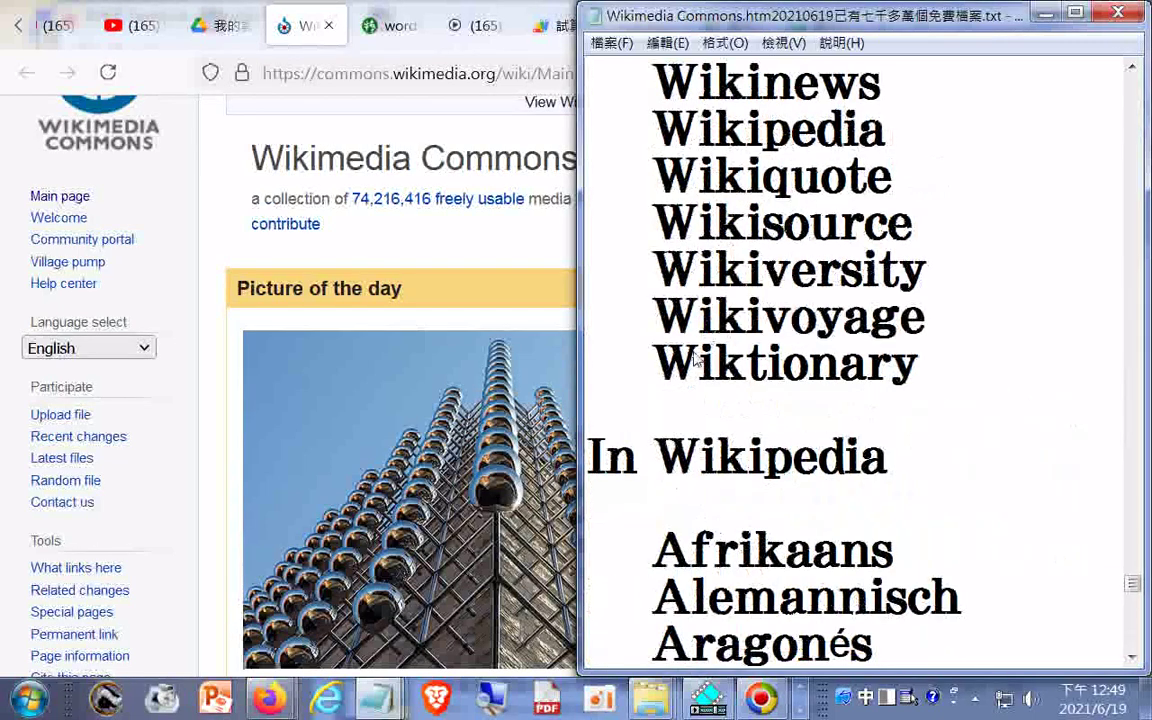
scroll(690, 358, "up", 3)
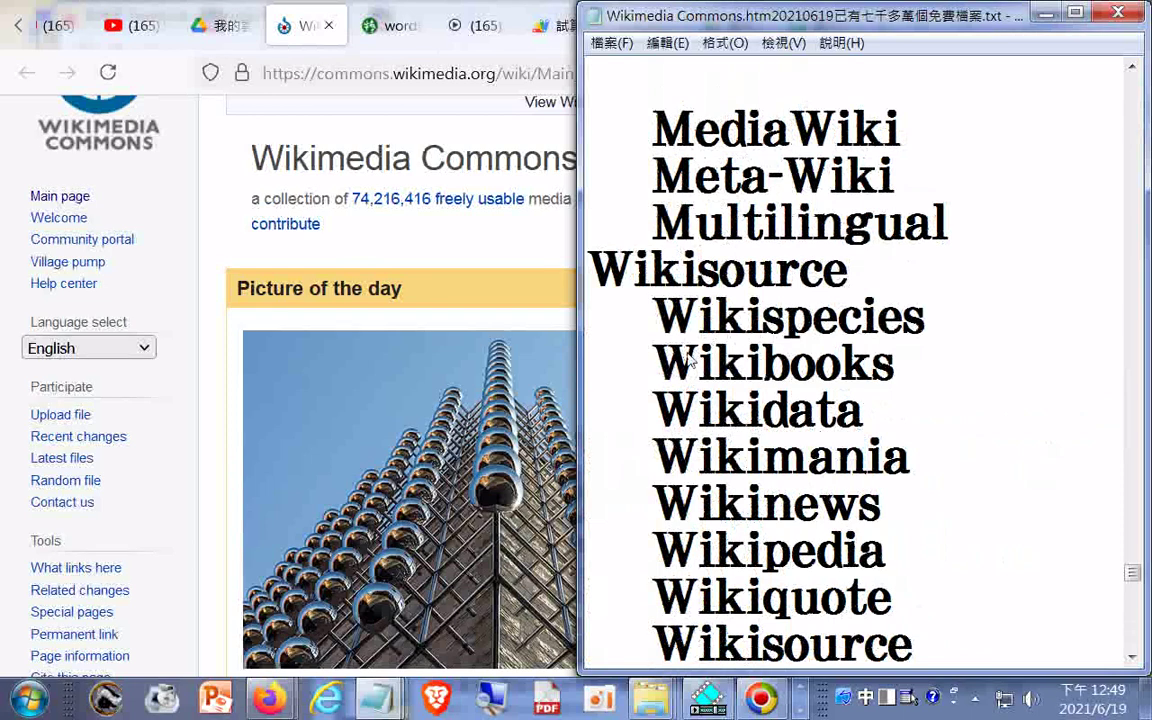
scroll(690, 358, "up", 4)
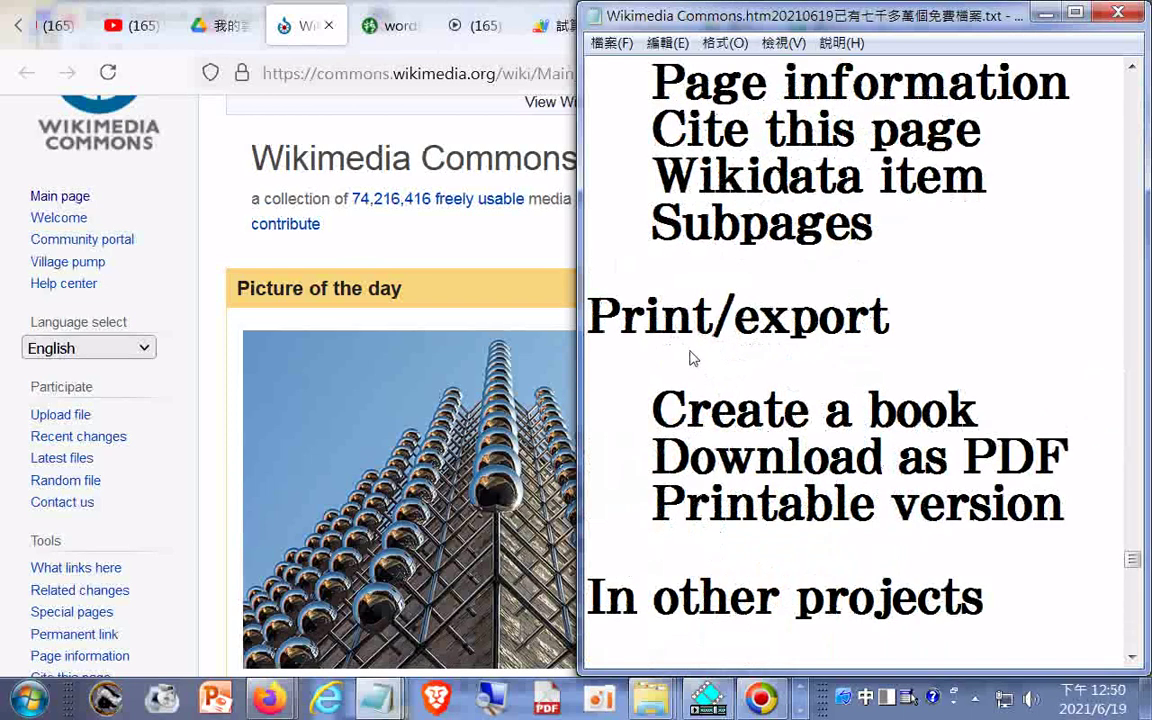
scroll(690, 358, "up", 3)
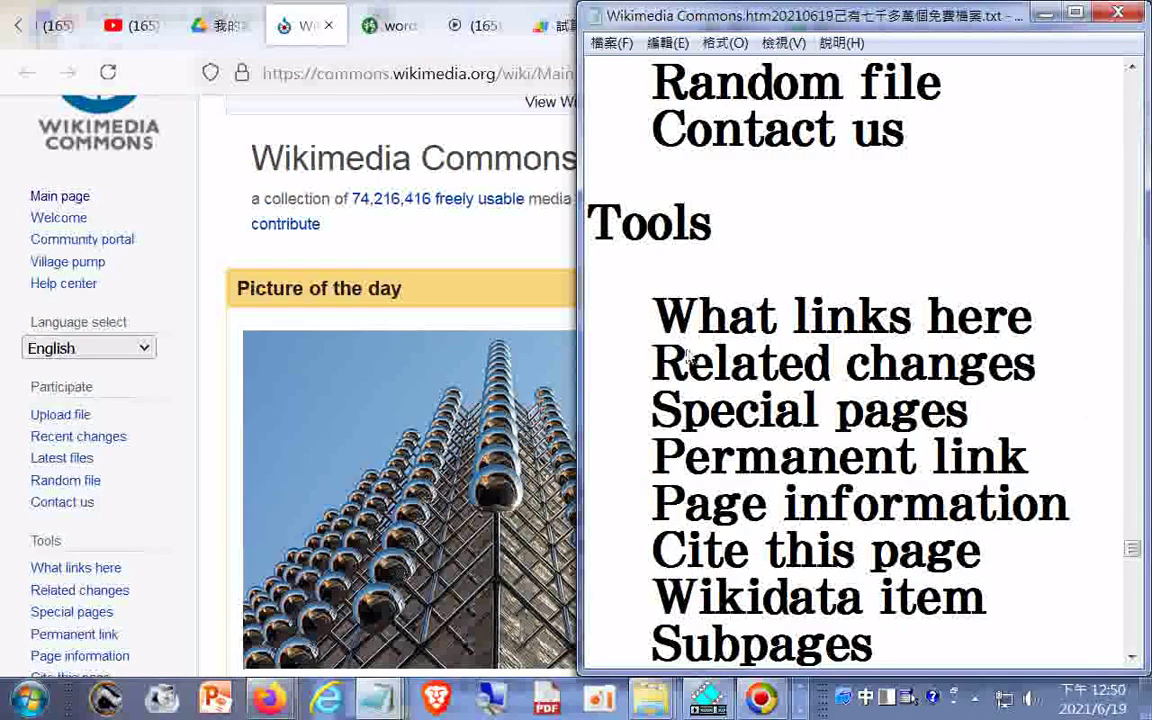
scroll(690, 356, "up", 4)
scroll(690, 356, "up", 4)
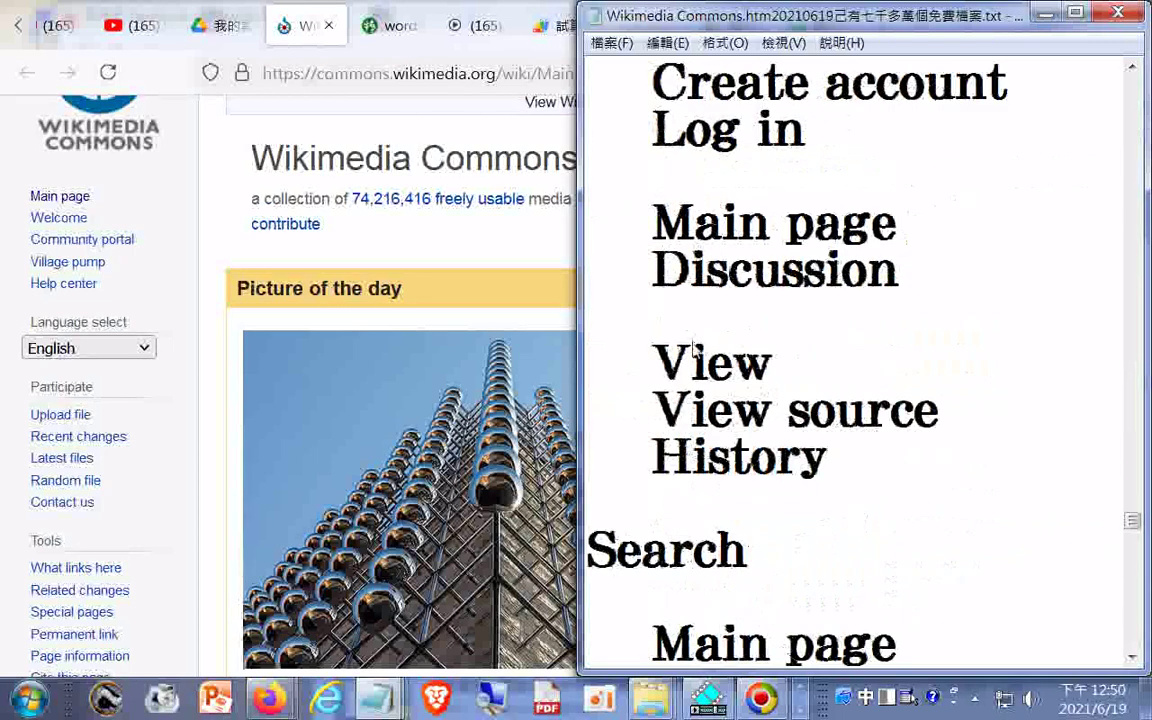
scroll(693, 352, "up", 4)
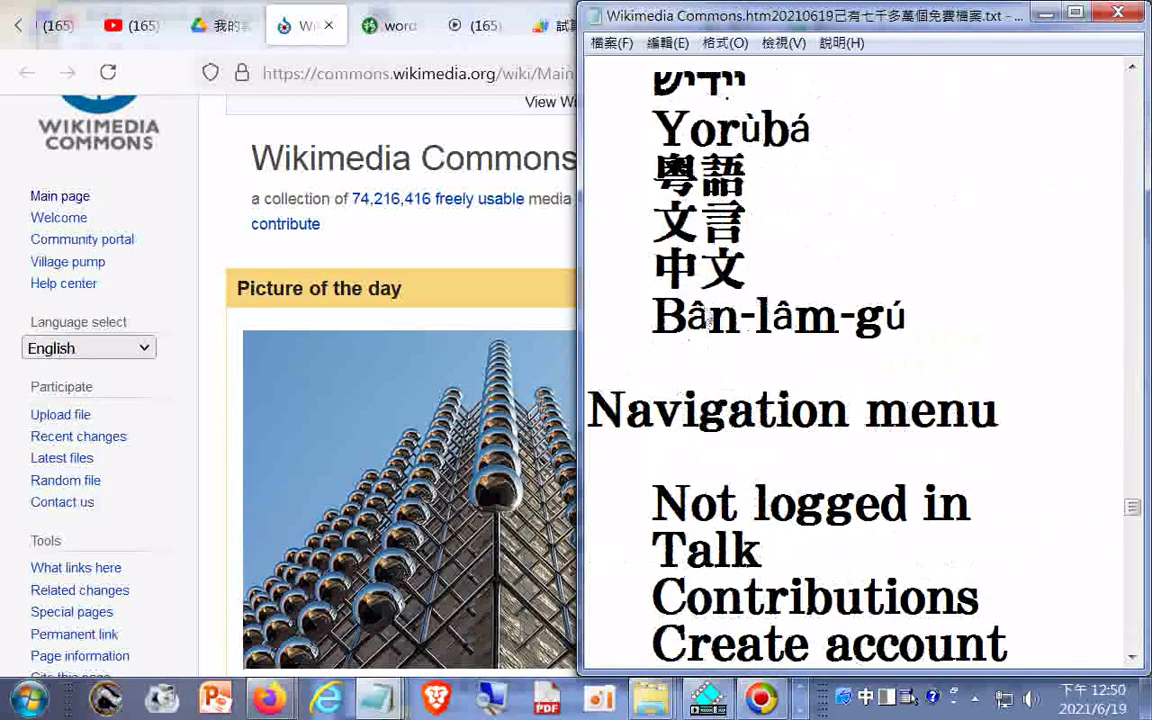
scroll(707, 312, "up", 1)
scroll(707, 312, "up", 3)
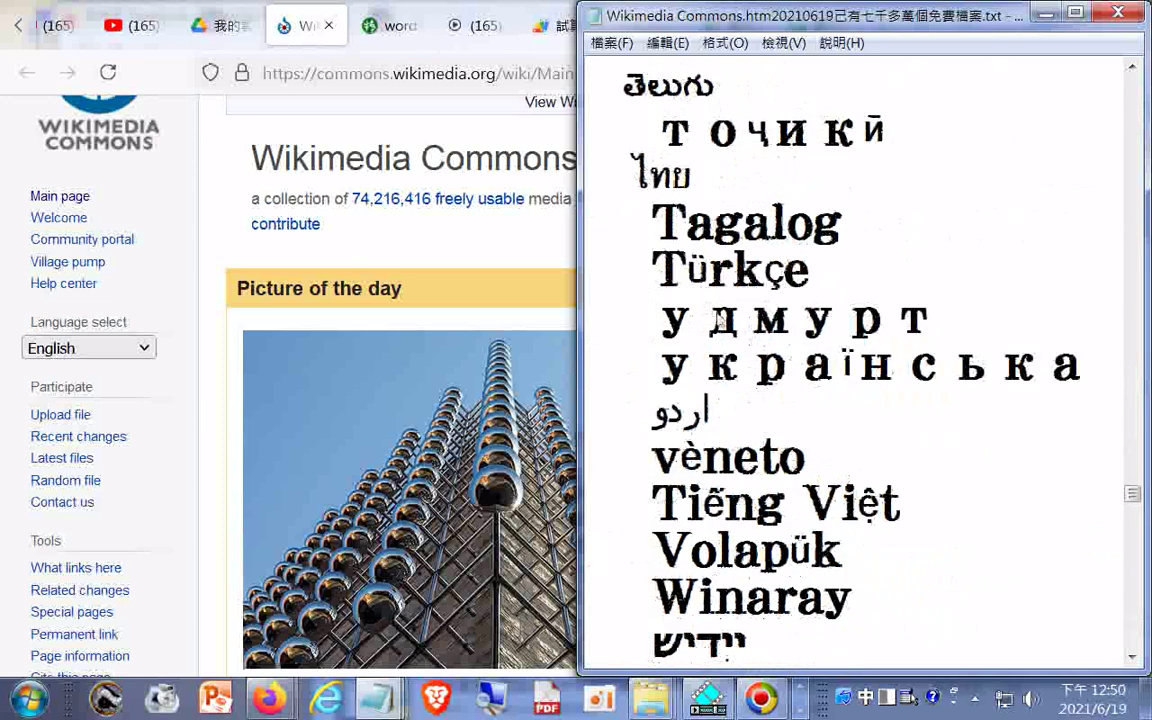
scroll(718, 317, "up", 5)
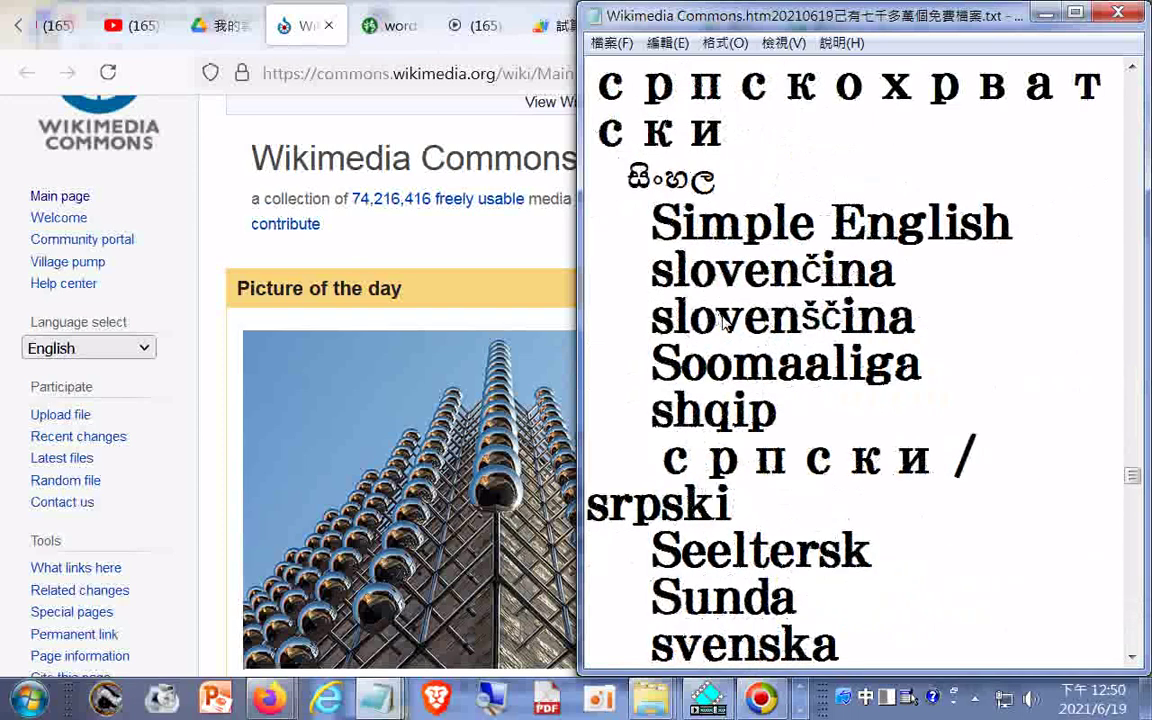
scroll(725, 320, "up", 5)
scroll(745, 330, "up", 4)
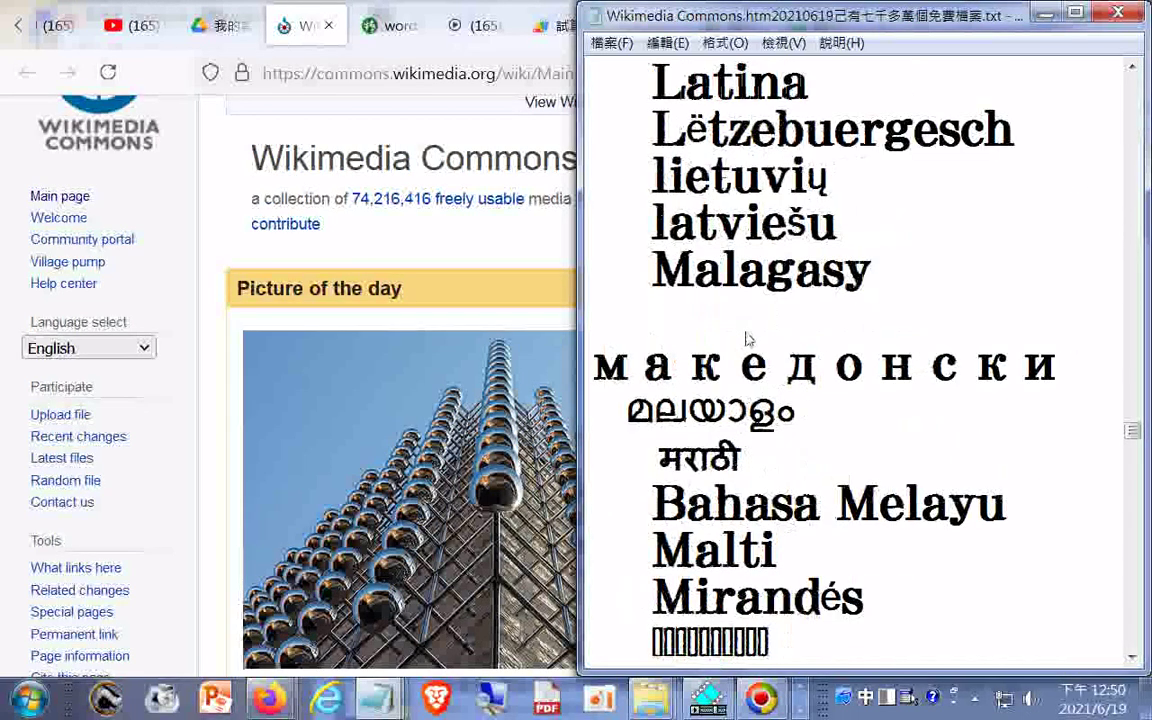
scroll(750, 337, "up", 5)
scroll(762, 336, "up", 4)
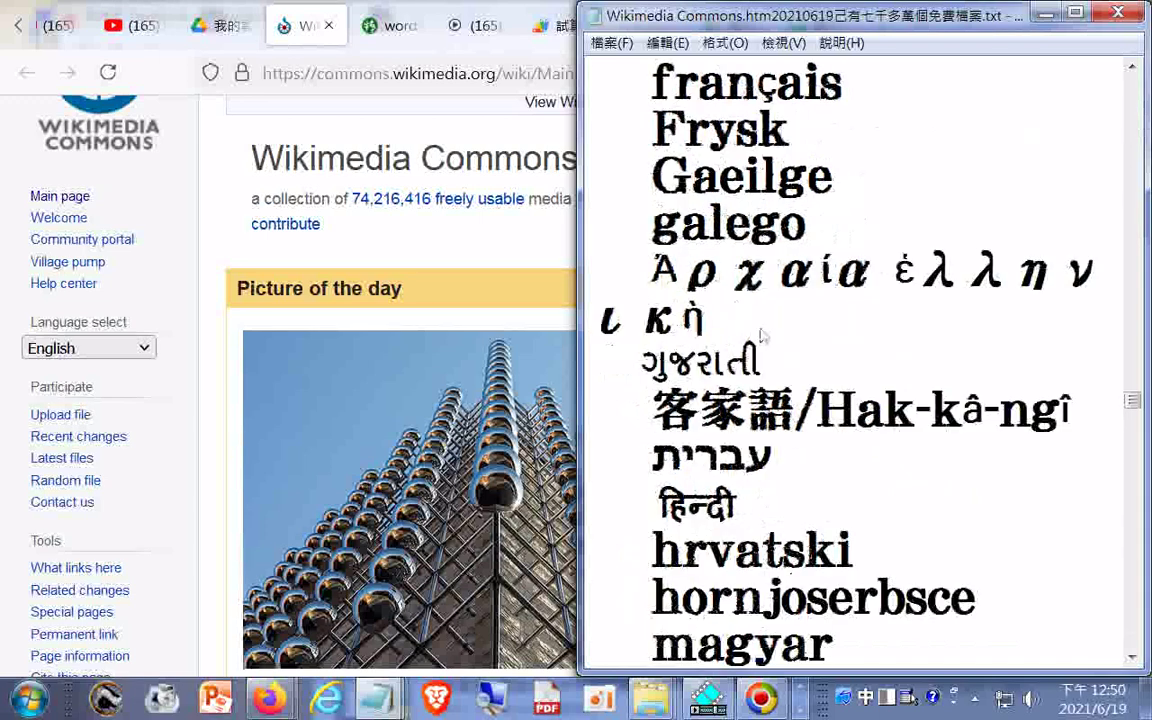
scroll(768, 342, "up", 4)
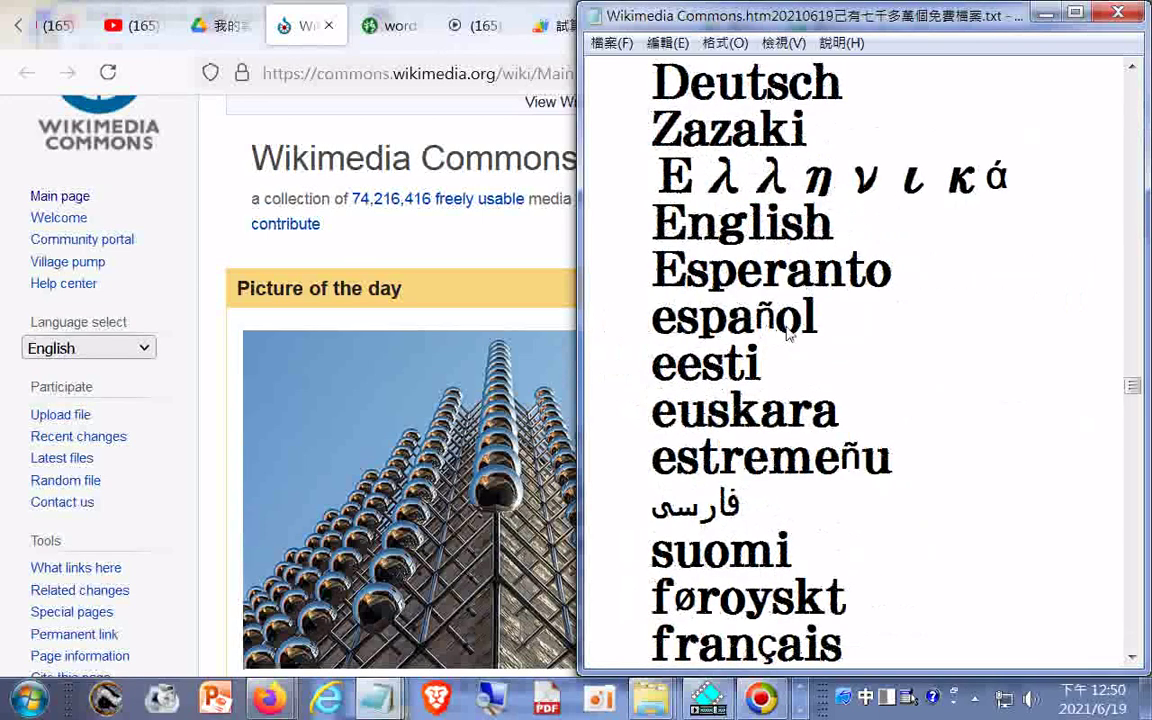
scroll(805, 303, "up", 4)
scroll(820, 305, "up", 4)
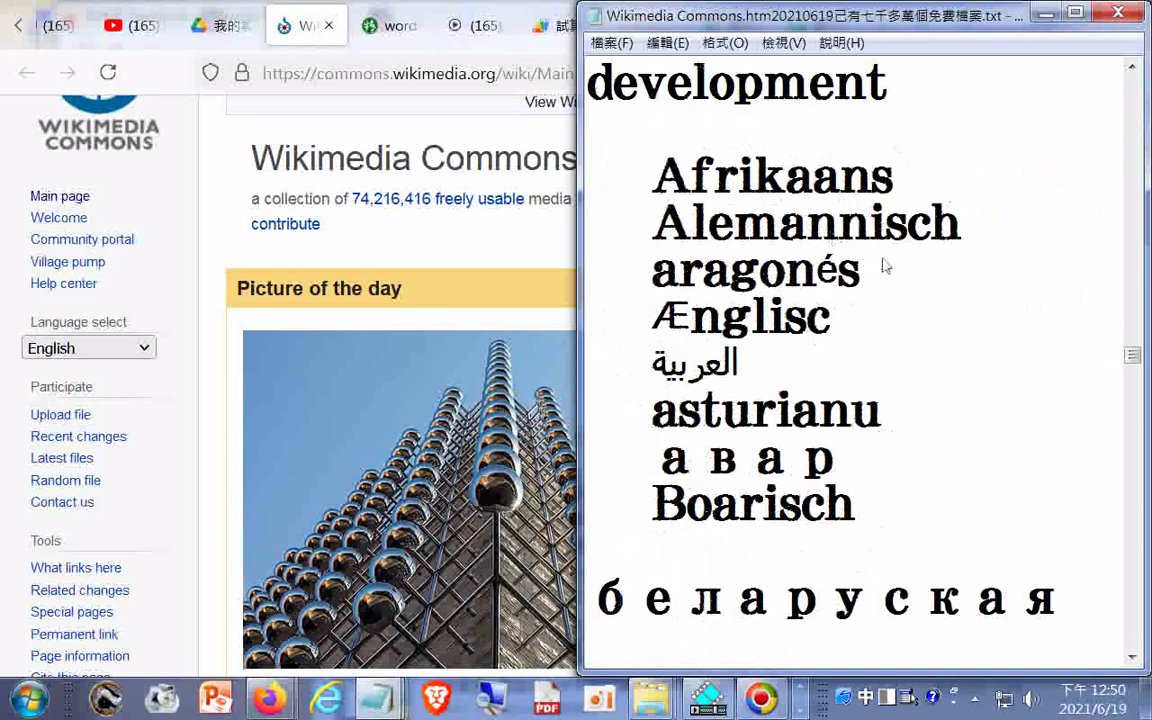
scroll(888, 265, "up", 4)
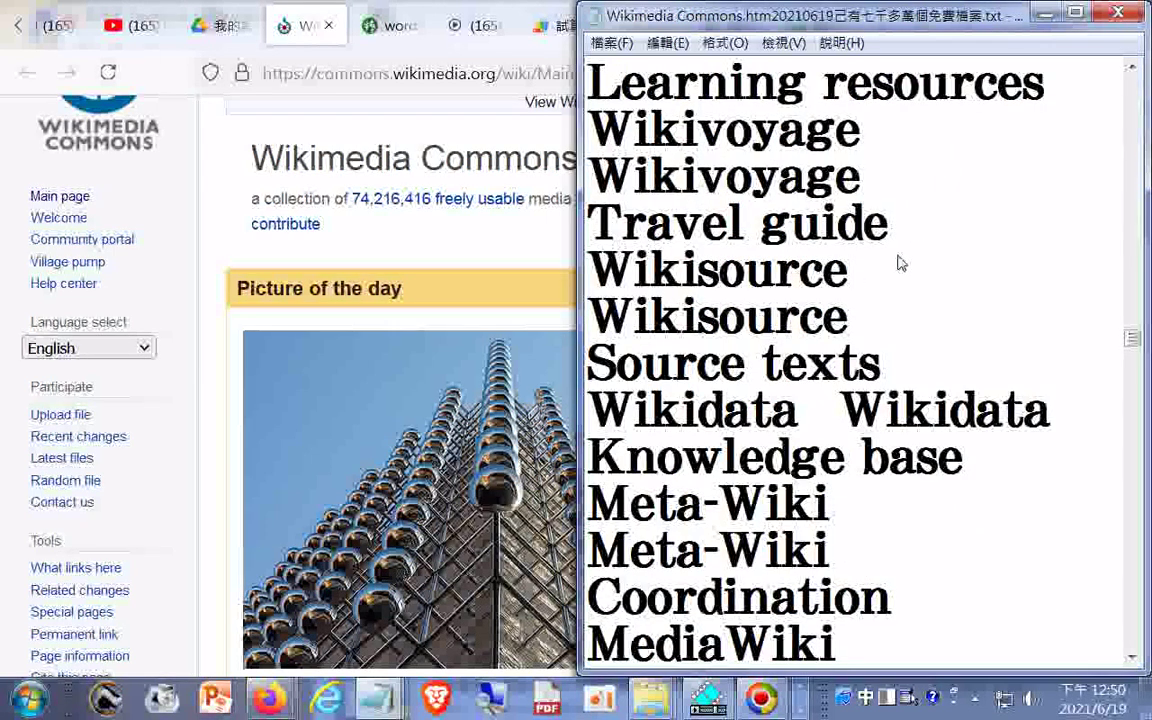
scroll(900, 260, "up", 4)
scroll(905, 255, "up", 4)
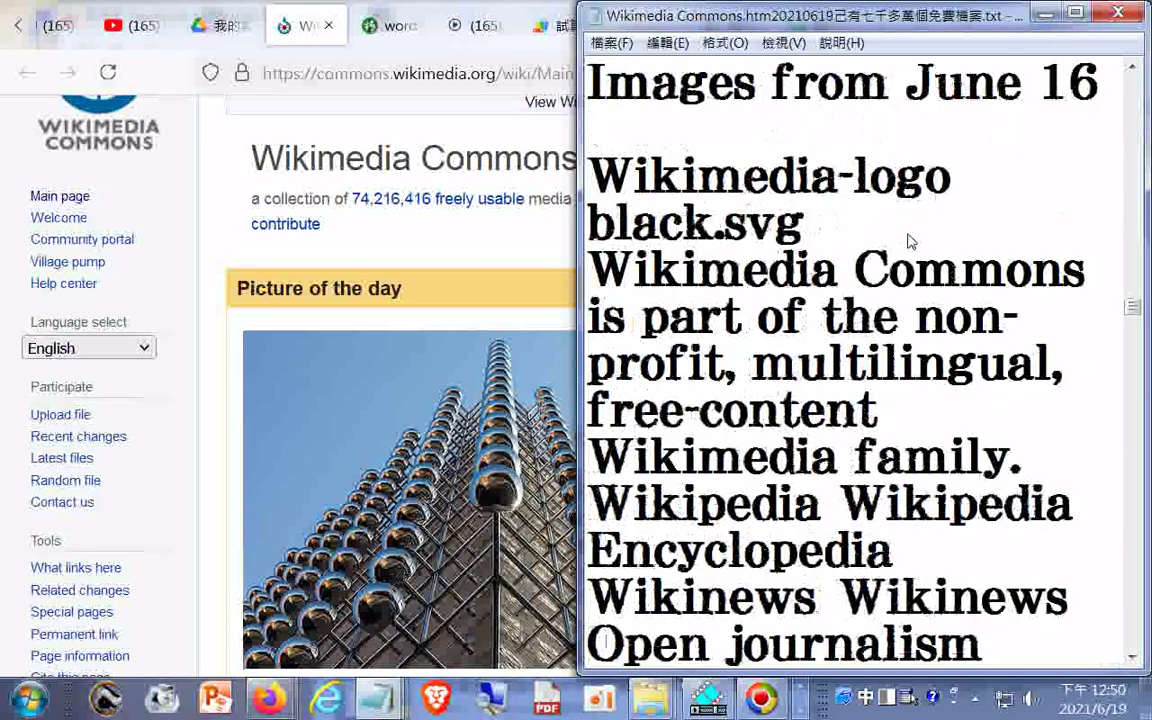
scroll(915, 248, "up", 4)
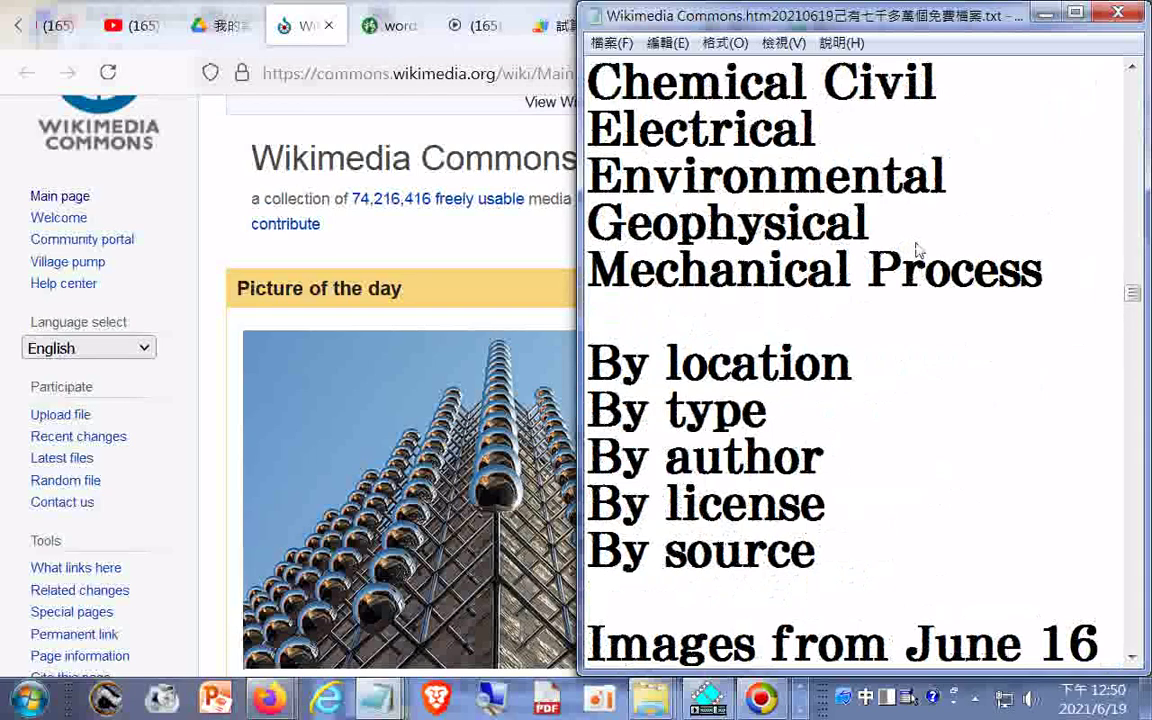
scroll(913, 245, "up", 4)
scroll(911, 237, "up", 4)
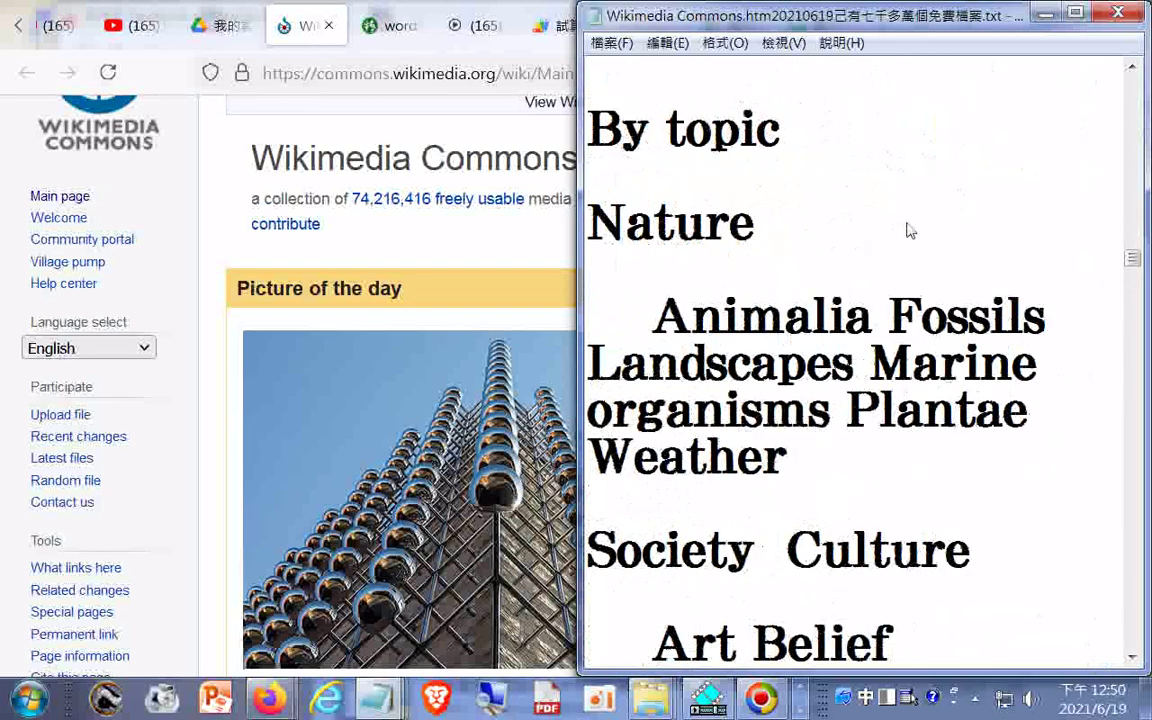
scroll(908, 229, "up", 4)
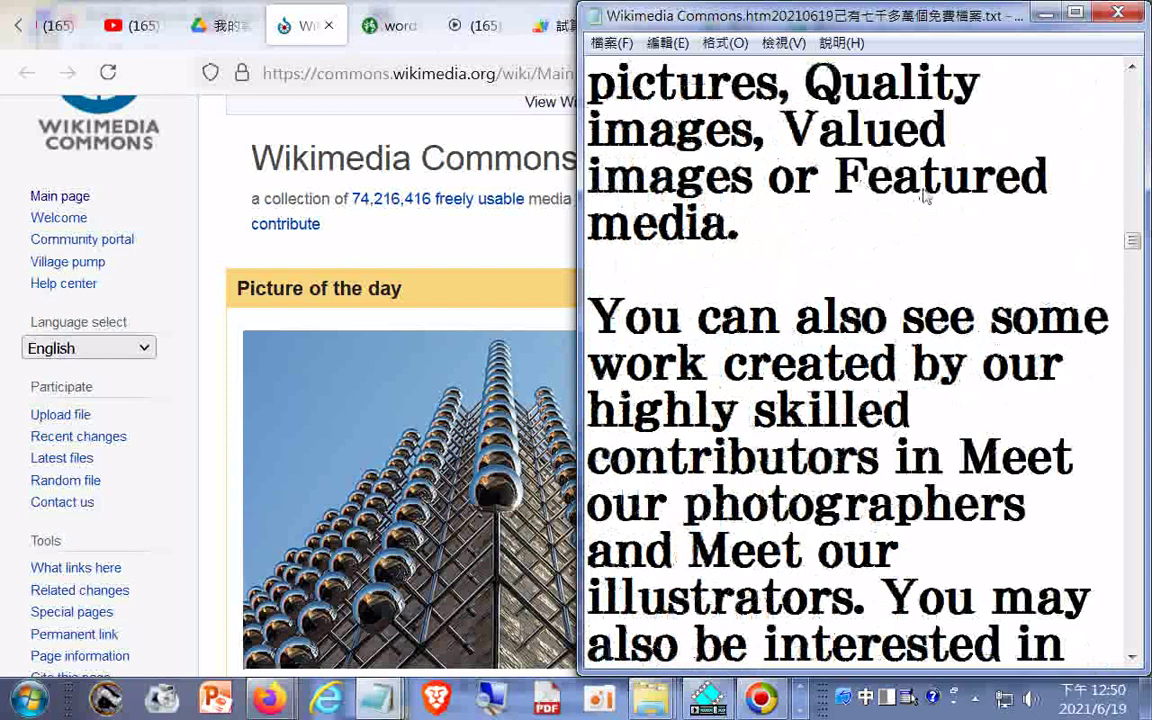
scroll(925, 197, "up", 8)
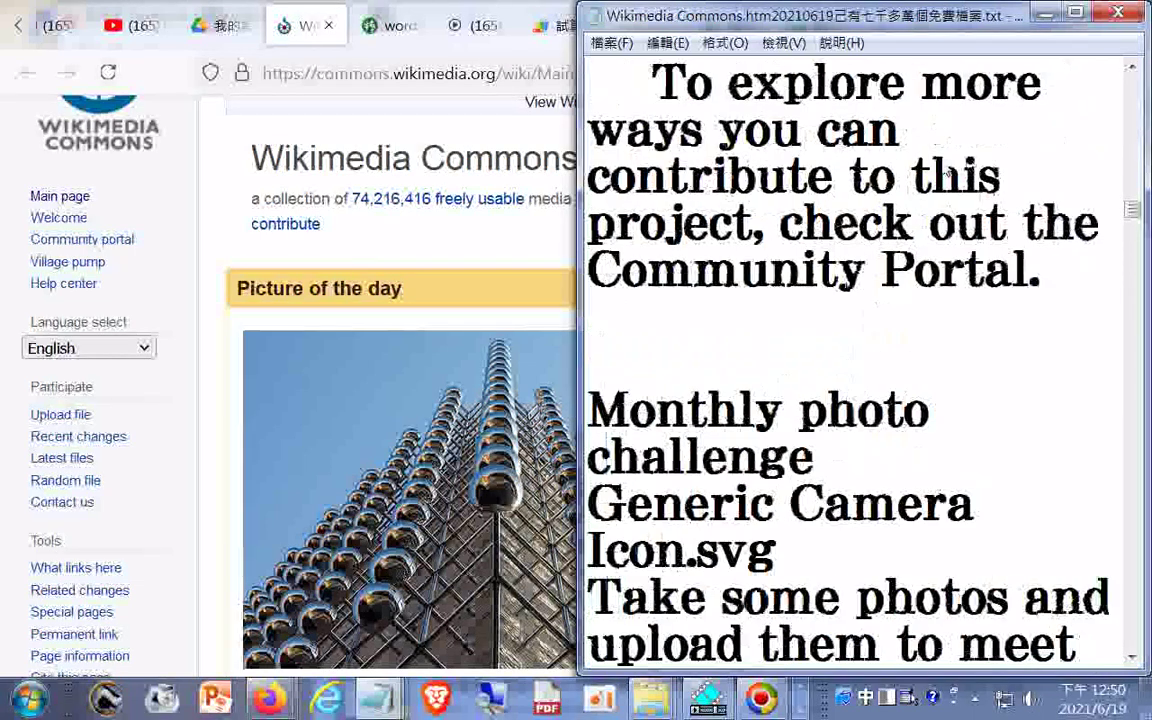
scroll(947, 179, "up", 4)
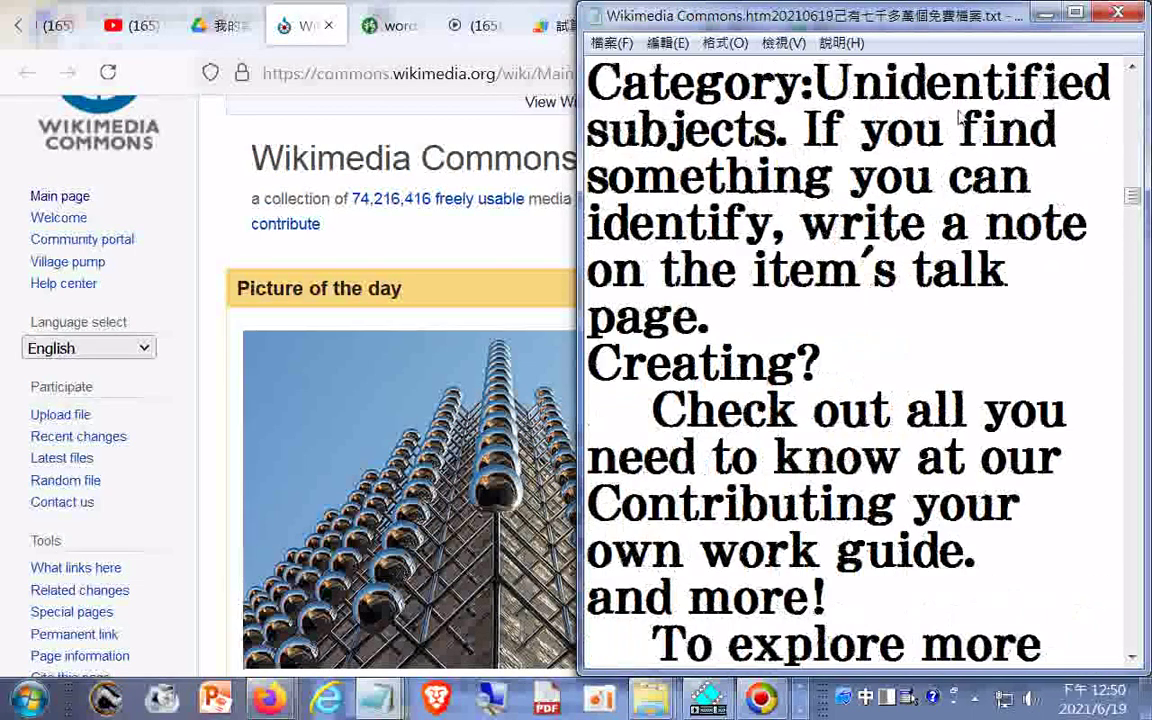
scroll(952, 135, "up", 4)
scroll(952, 138, "up", 4)
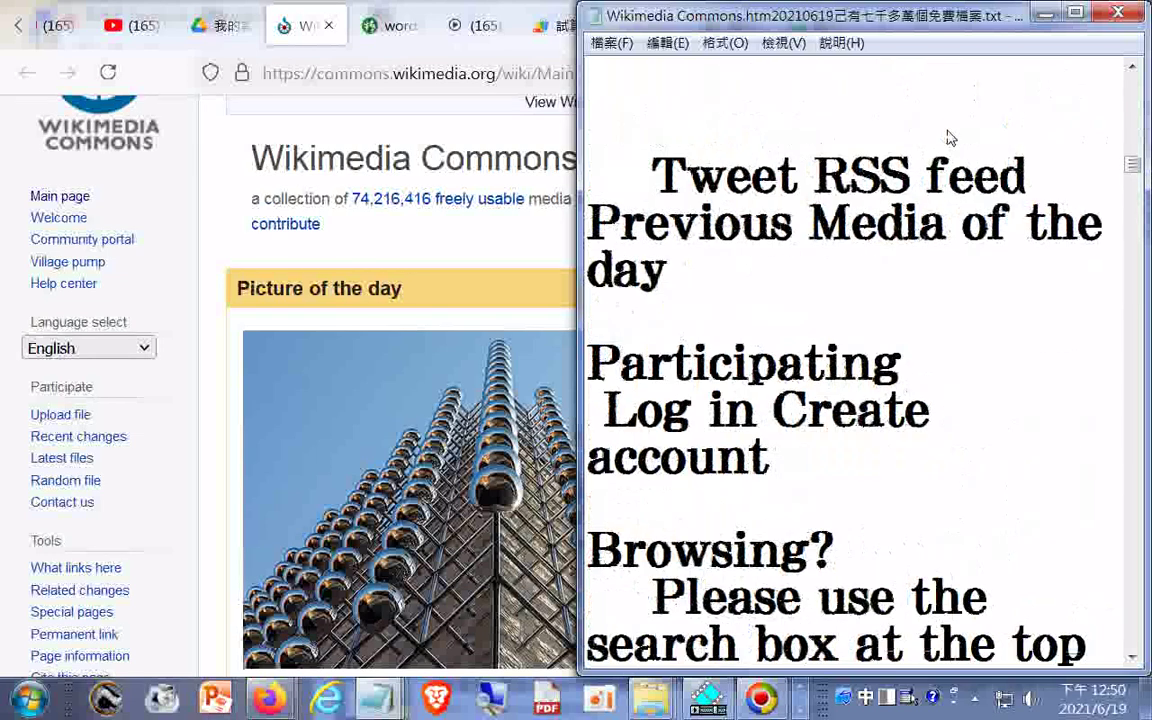
scroll(952, 140, "up", 3)
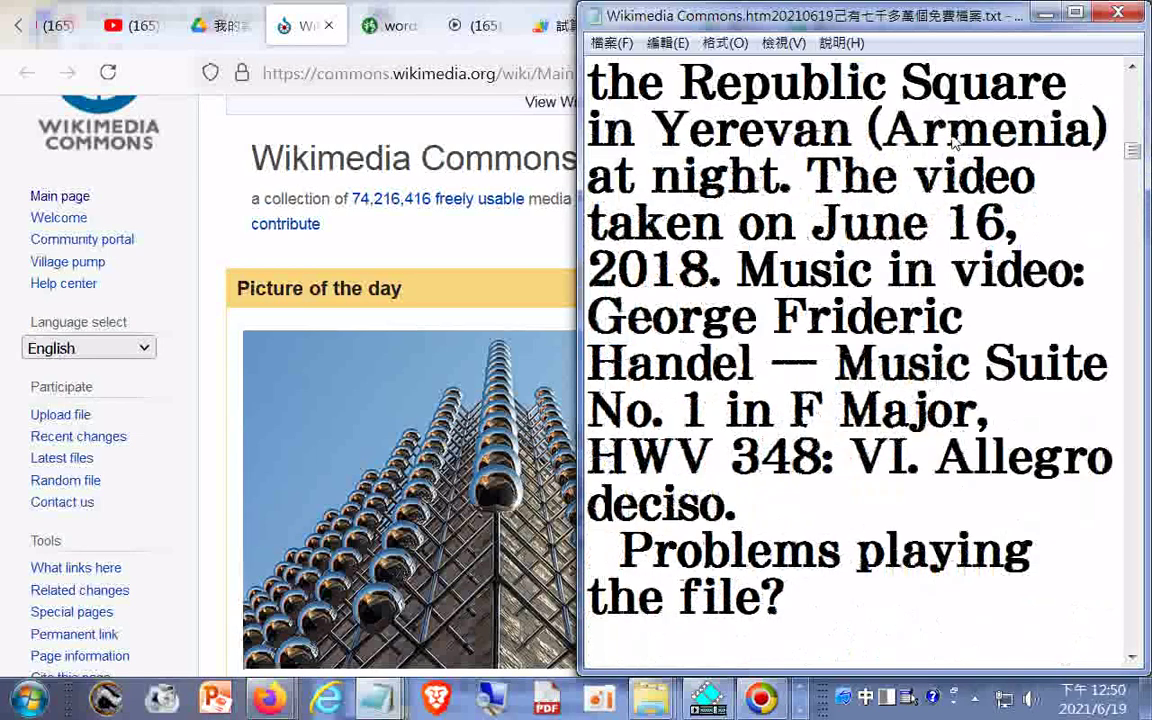
scroll(950, 140, "up", 3)
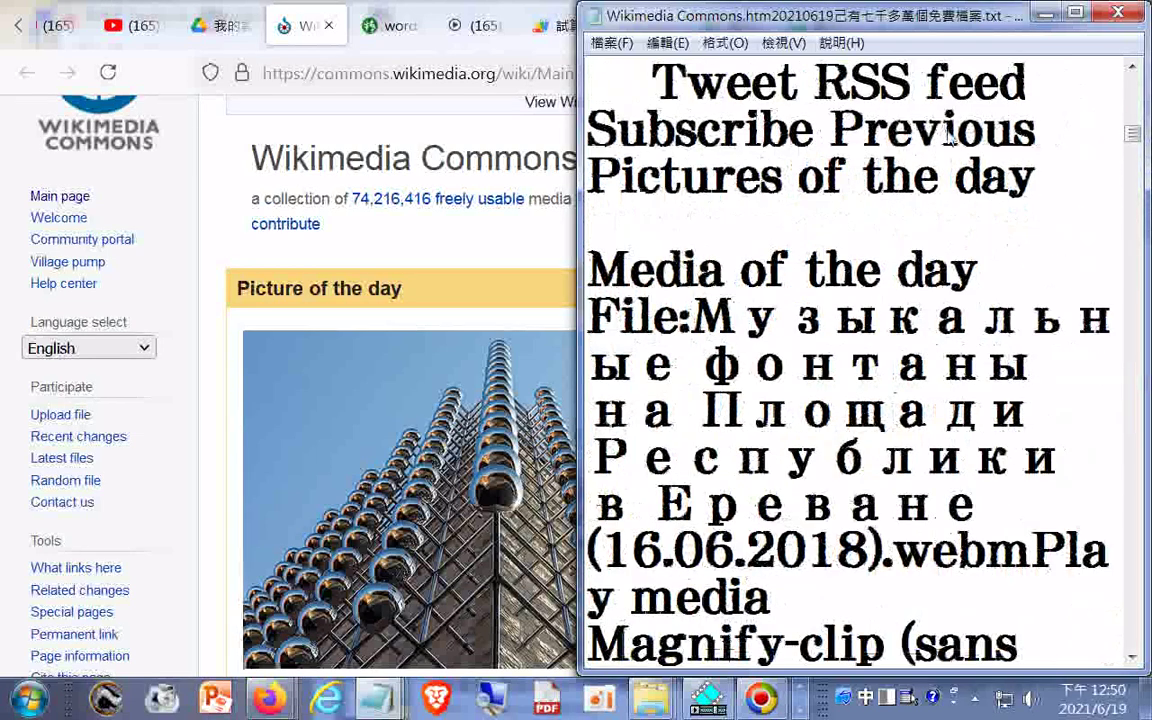
scroll(950, 140, "up", 4)
scroll(948, 160, "up", 4)
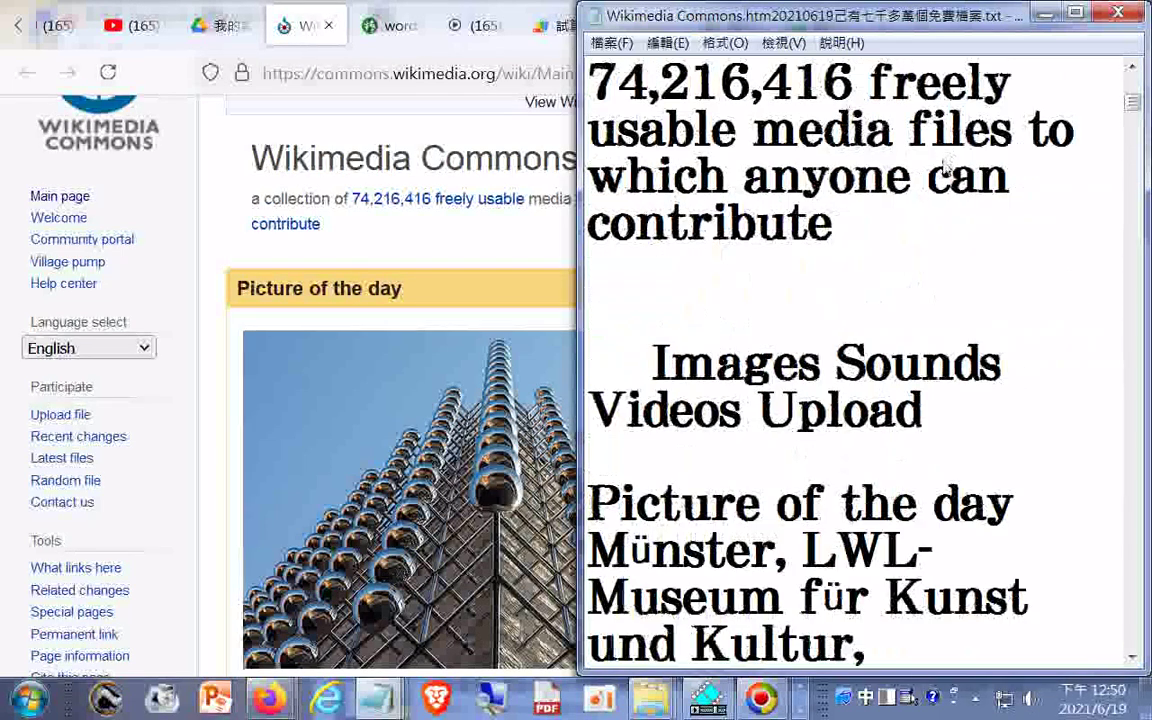
scroll(946, 170, "up", 4)
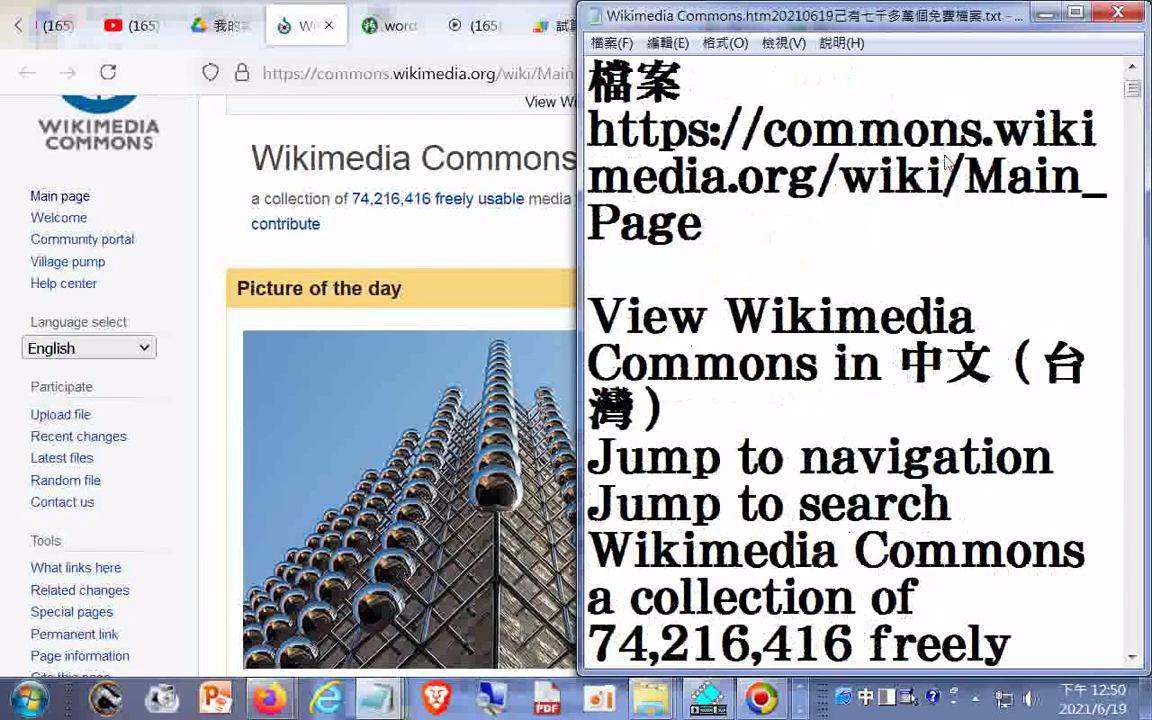
scroll(946, 168, "up", 1)
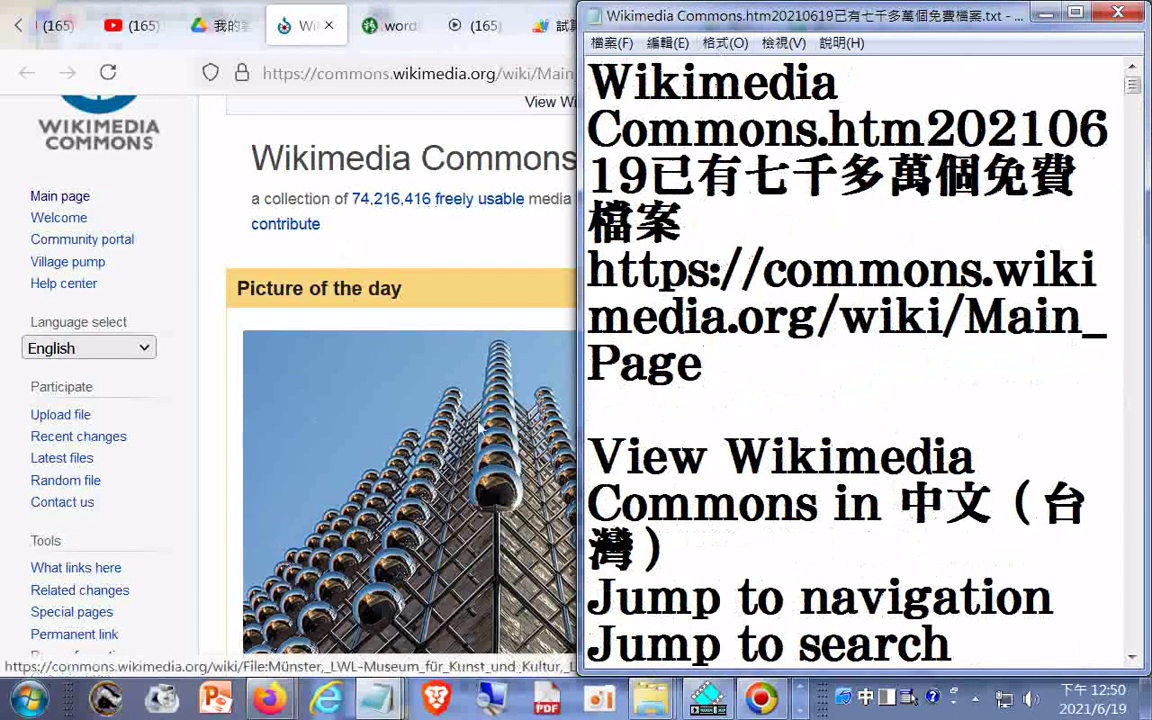
mouse_move(1133, 88)
left_mouse_down()
mouse_move(1133, 640)
mouse_move(1133, 85)
left_mouse_up()
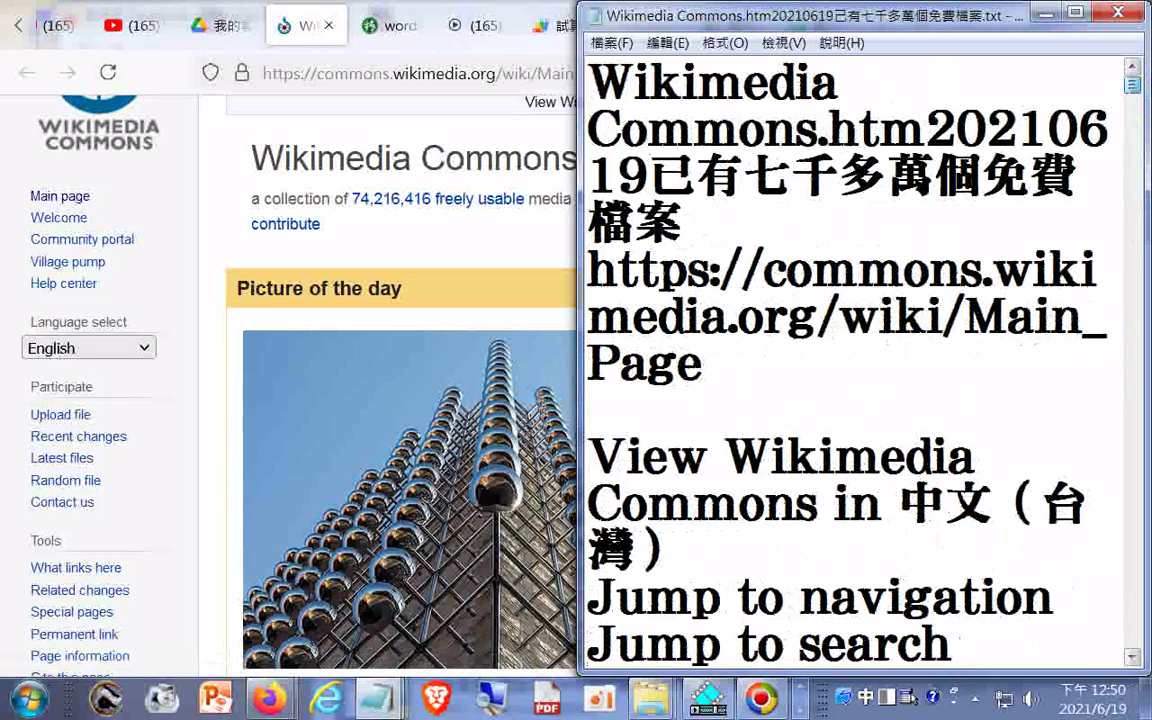
Save the notes file with 儲存檔案, then show the Commons page's interface-language list
left_click(608, 43)
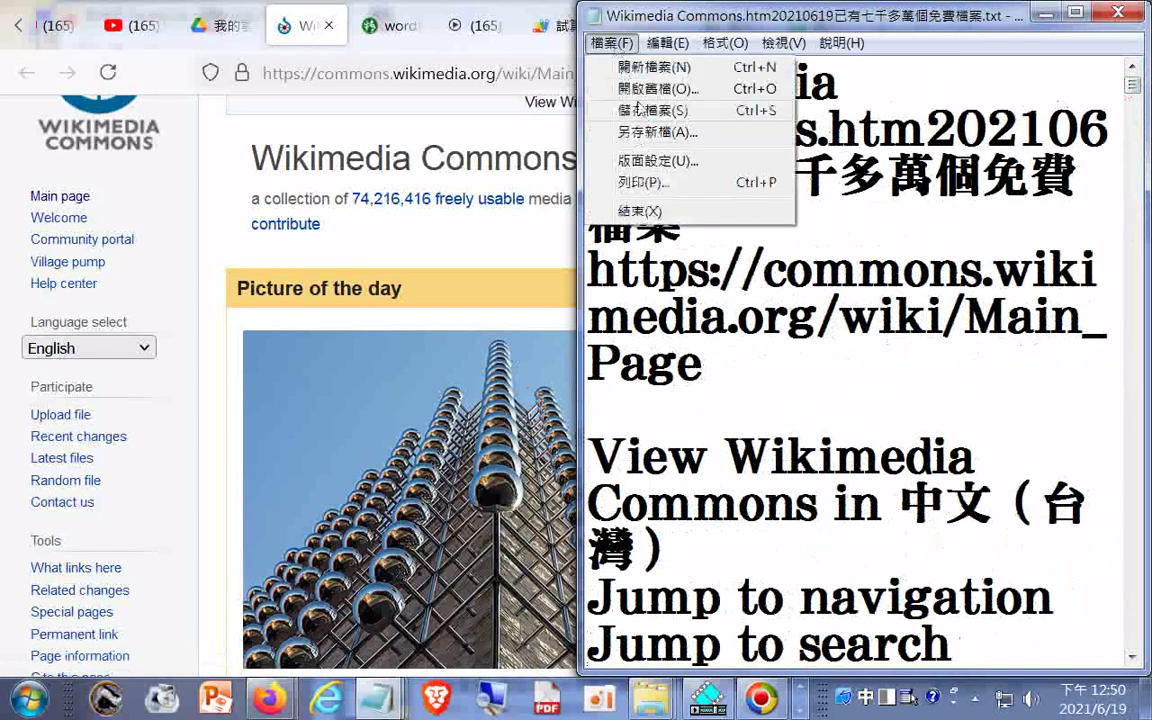
left_click(640, 108)
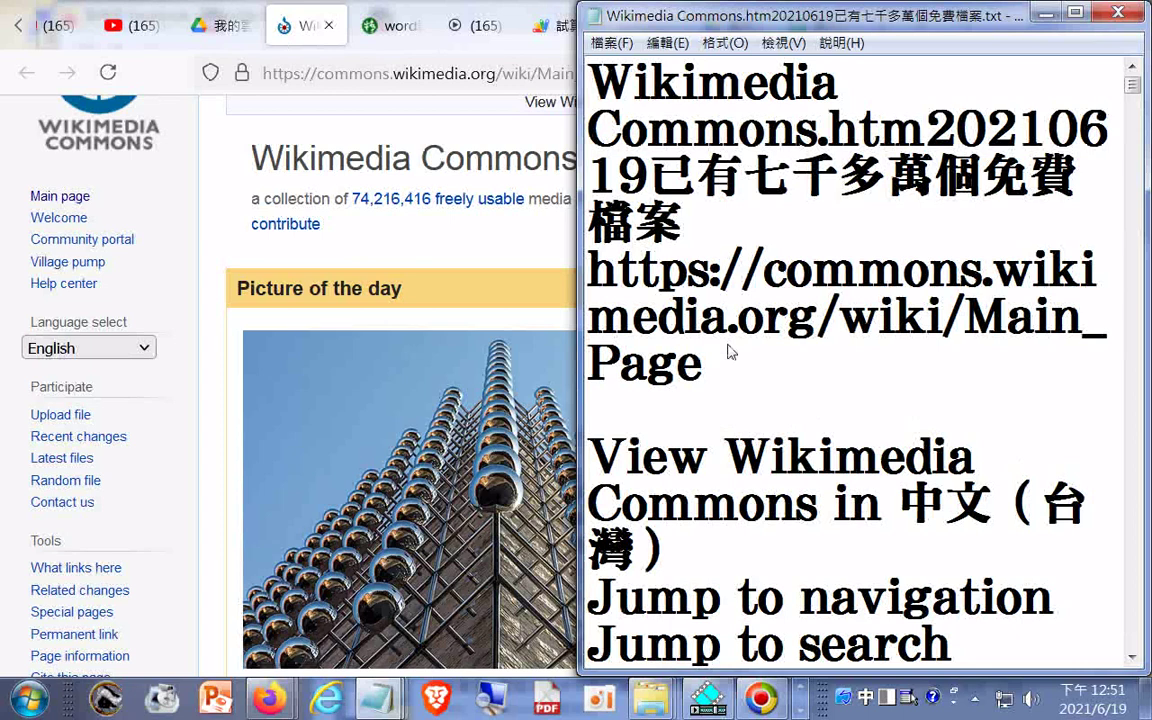
left_click(103, 381)
left_click(147, 349)
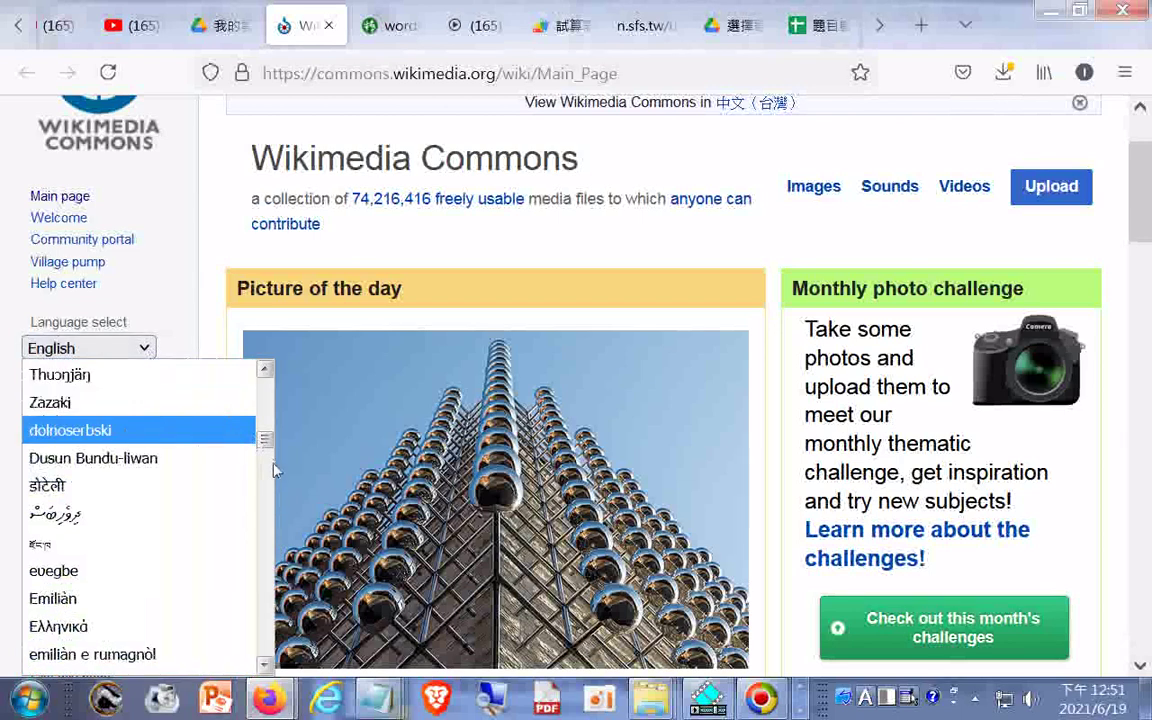
left_click_drag(266, 441, 266, 381)
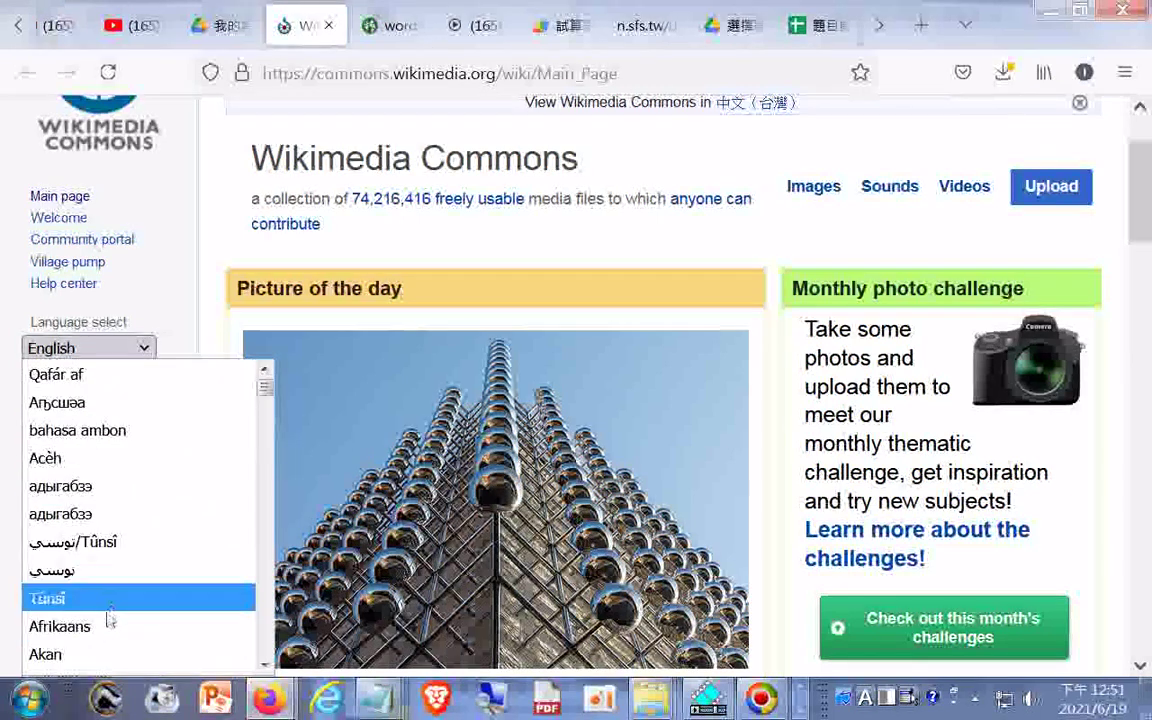
scroll(265, 670, "down", 3)
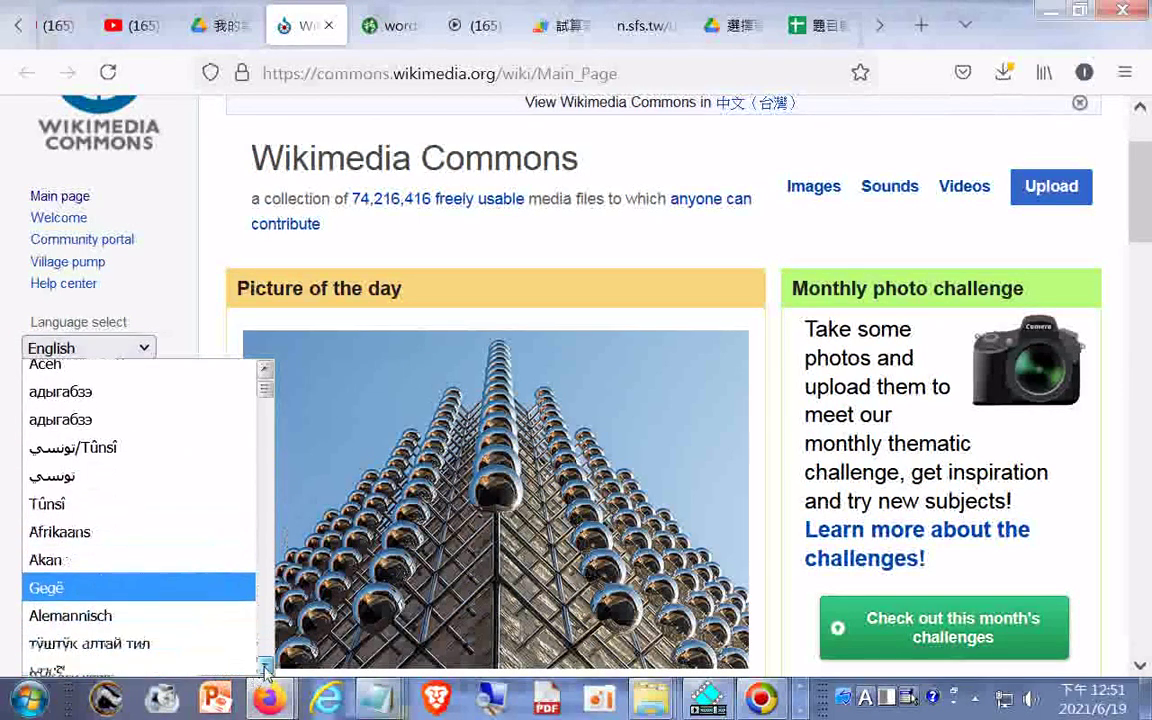
key("Up")
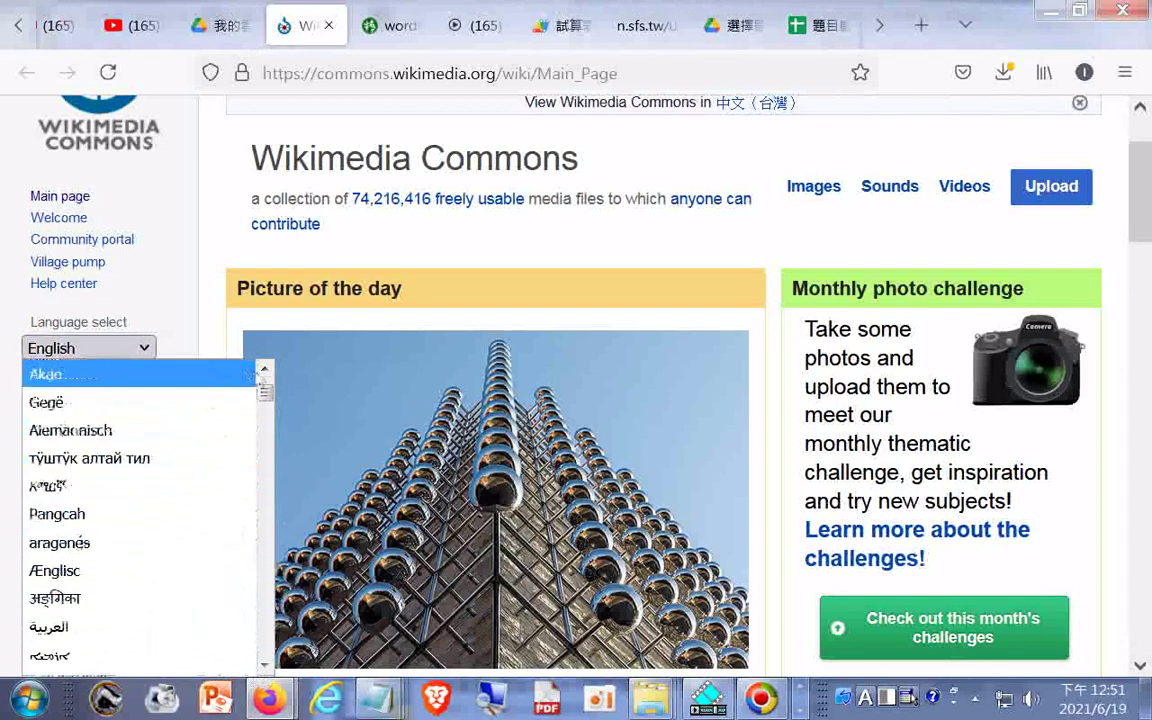
scroll(264, 500, "up", 1)
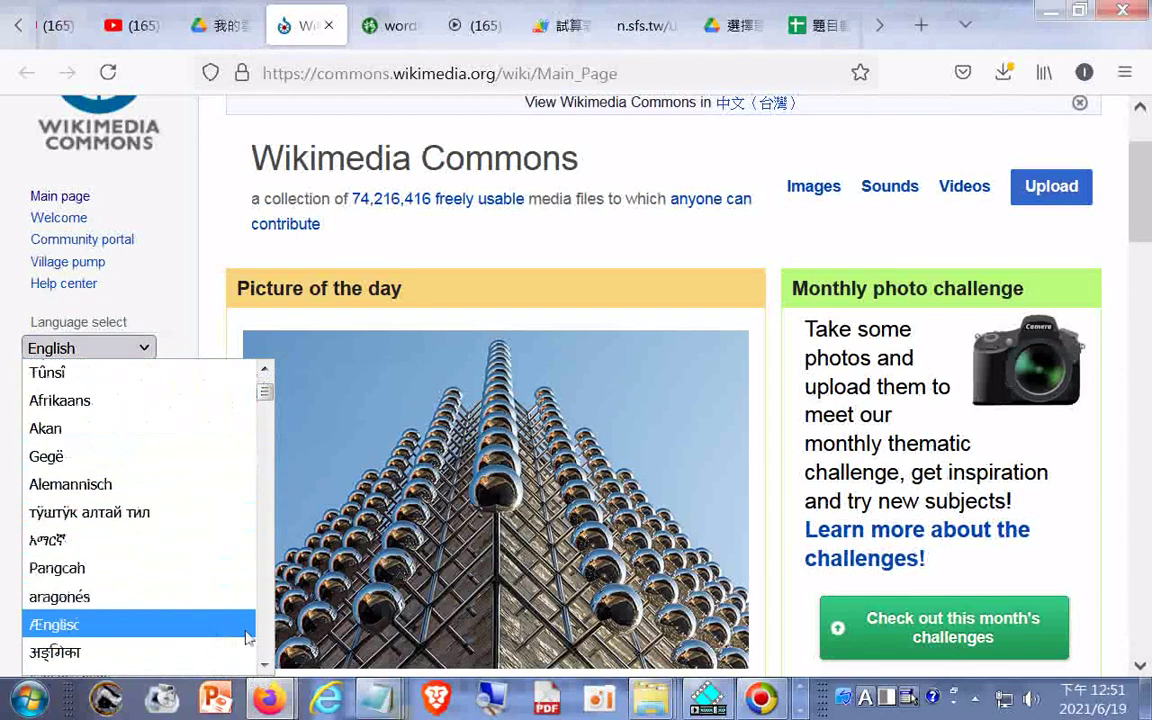
left_click(264, 665)
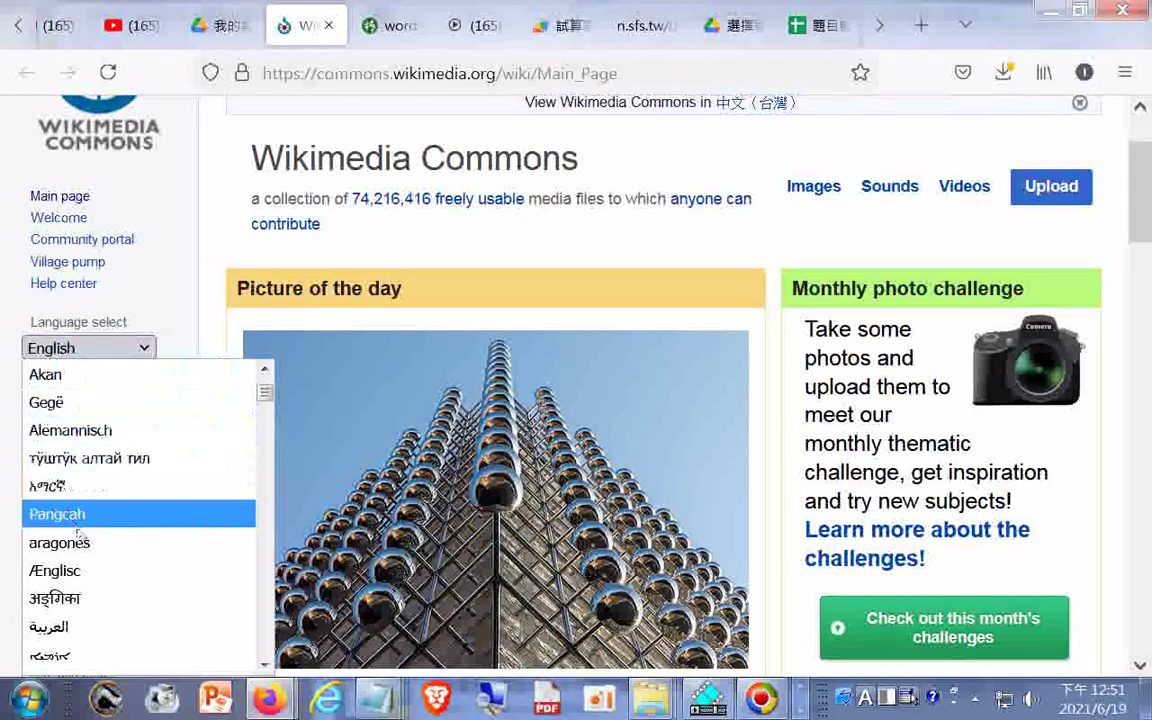
scroll(113, 643, "down", 1)
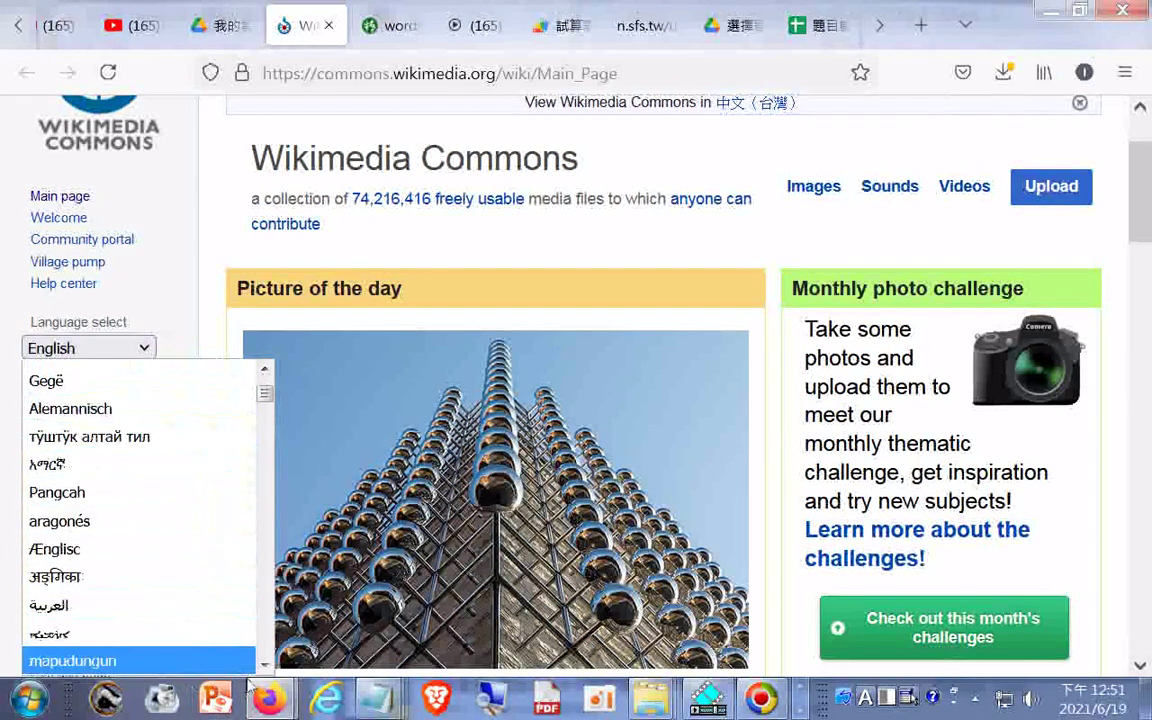
left_click(265, 666)
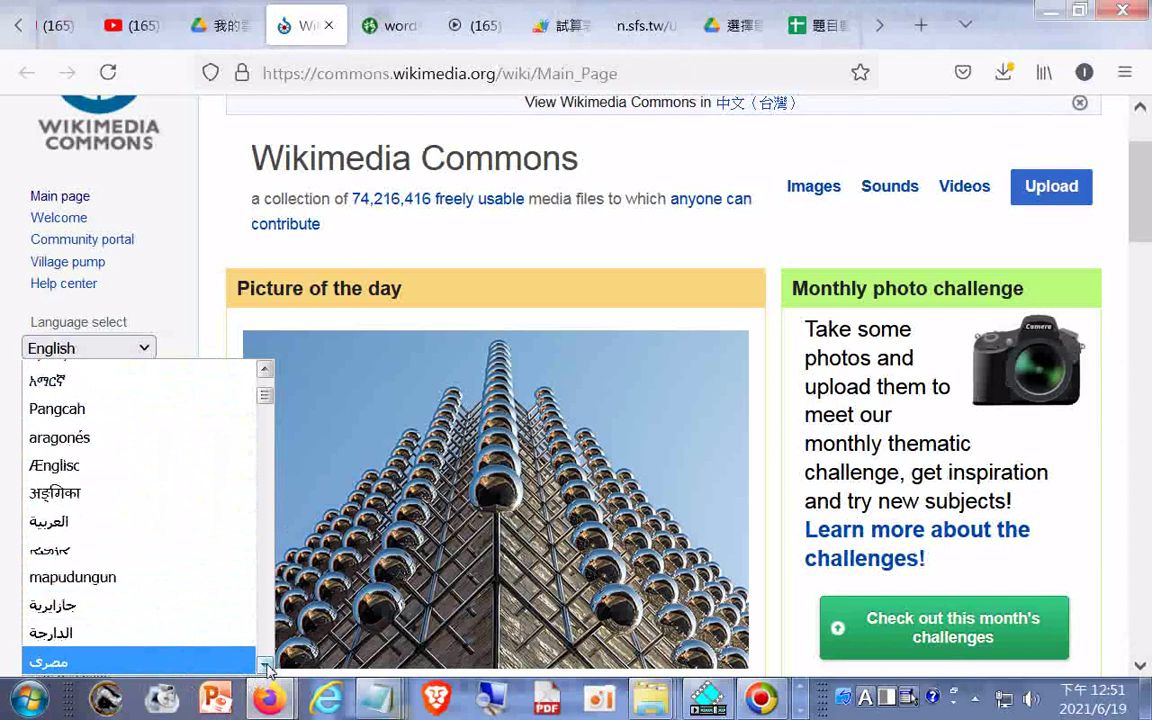
scroll(266, 668, "down", 2)
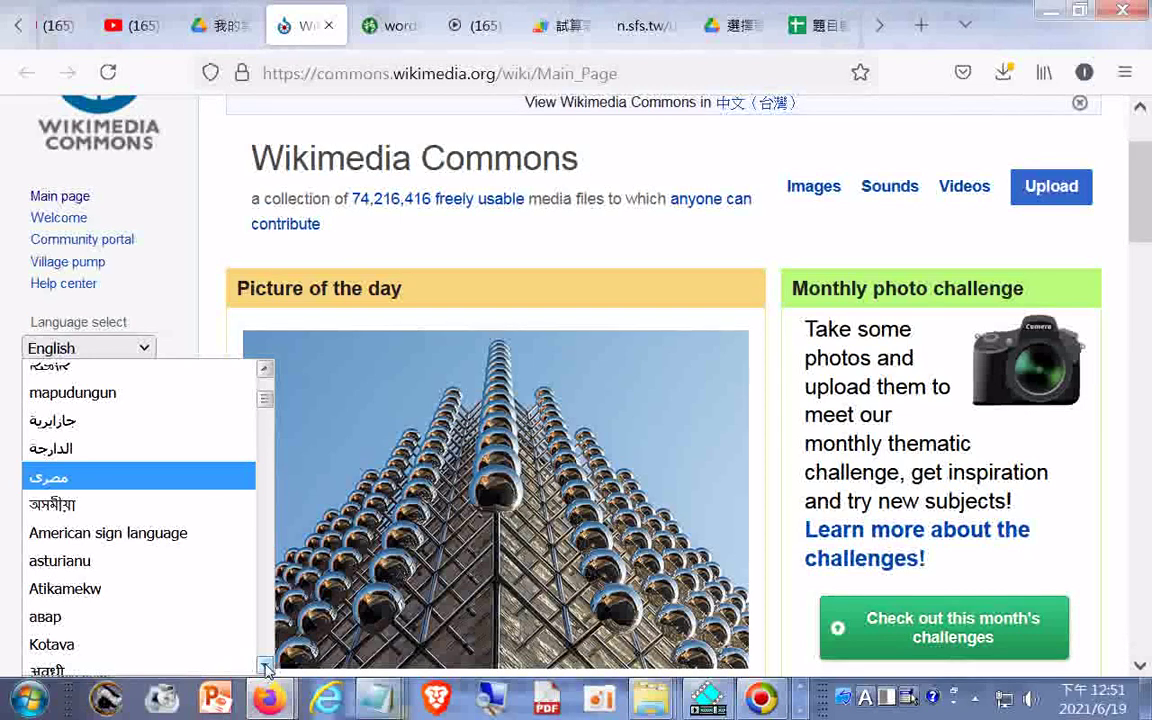
scroll(266, 668, "down", 1)
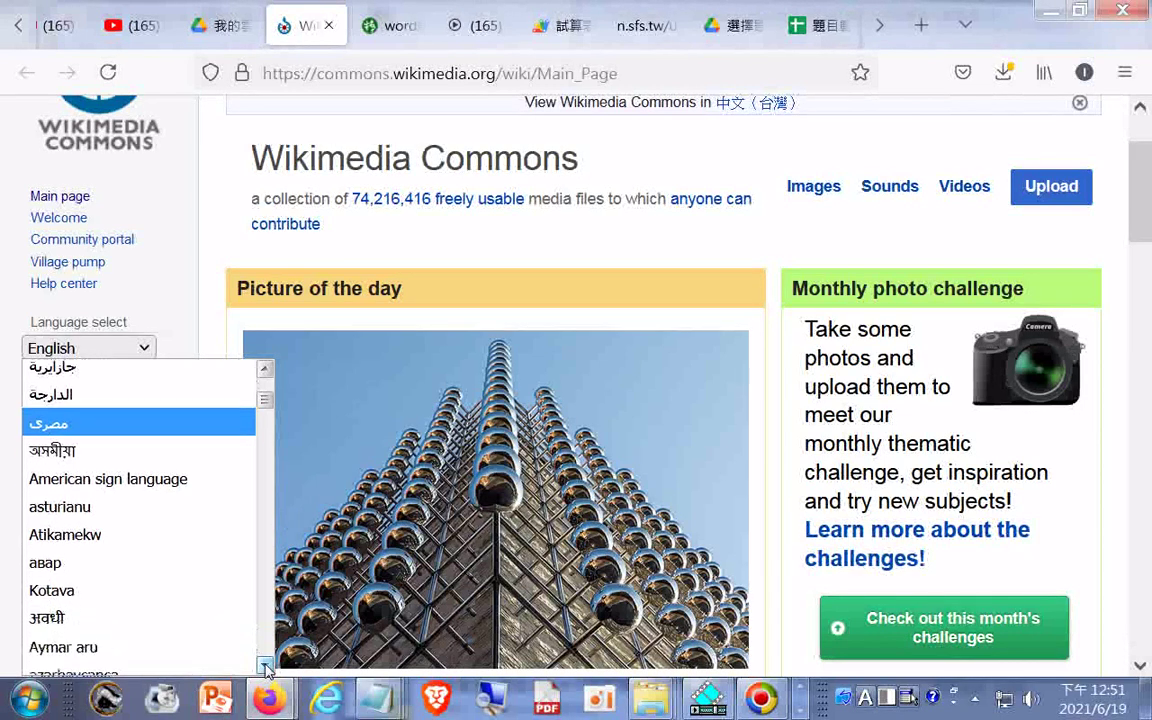
scroll(266, 668, "down", 2)
scroll(266, 668, "down", 1)
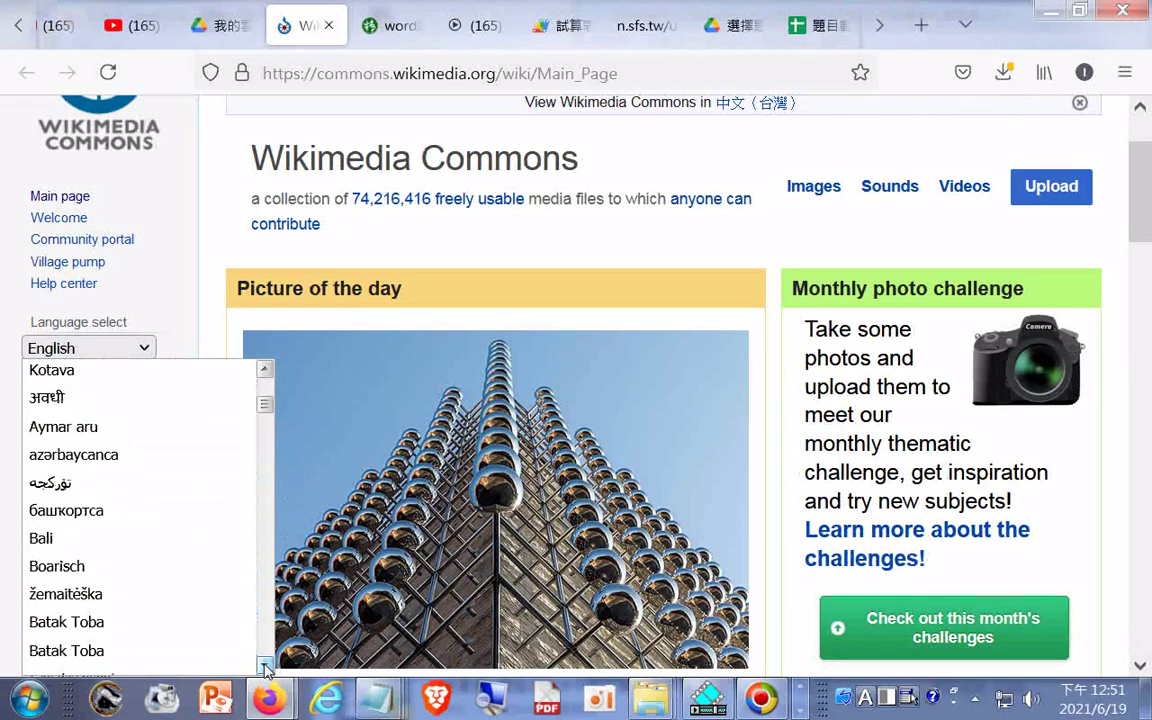
scroll(266, 668, "down", 1)
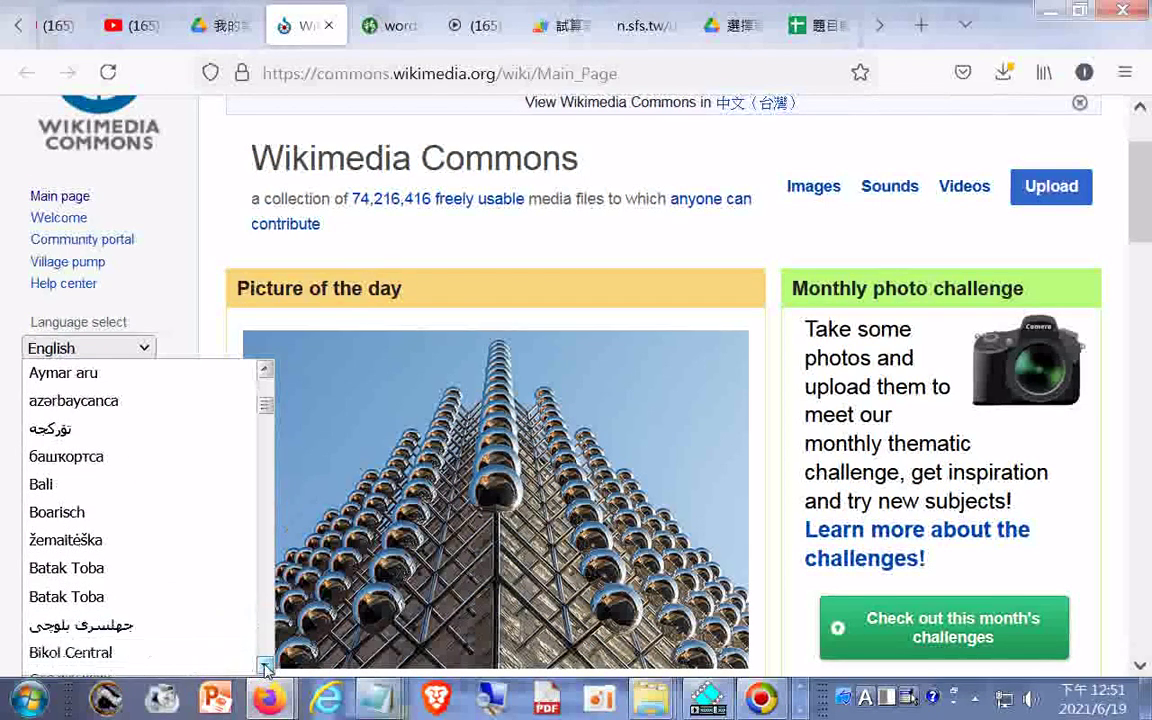
scroll(266, 668, "down", 1)
scroll(266, 668, "down", 3)
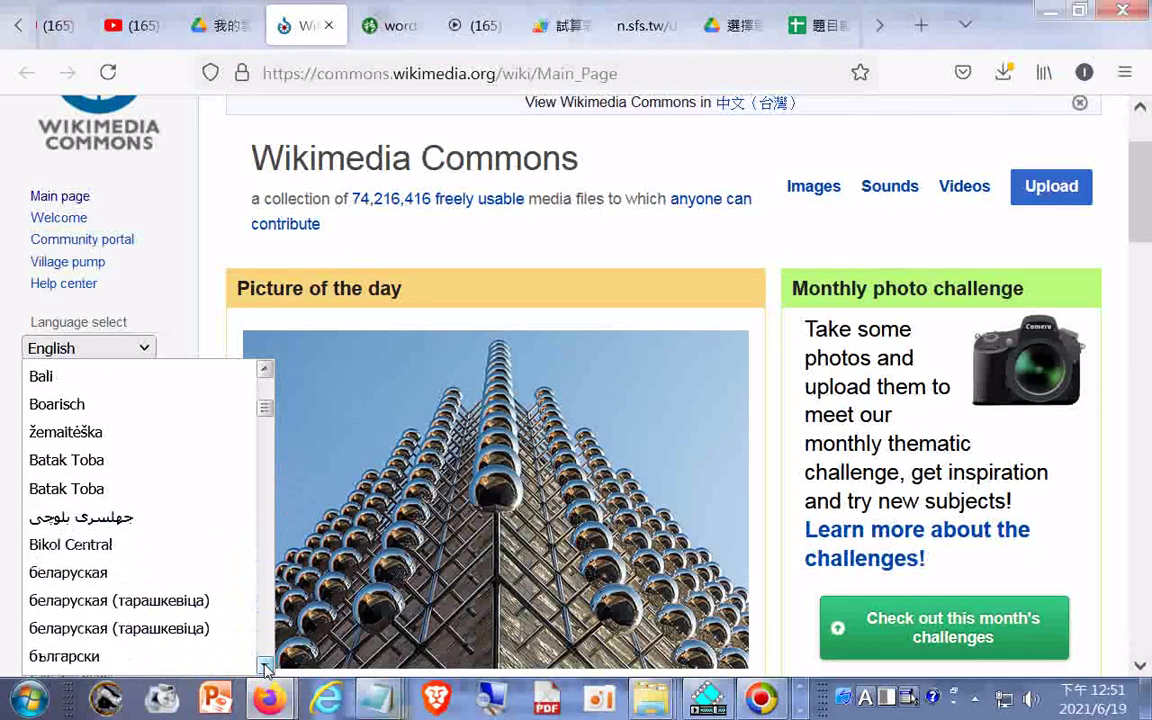
scroll(266, 668, "down", 2)
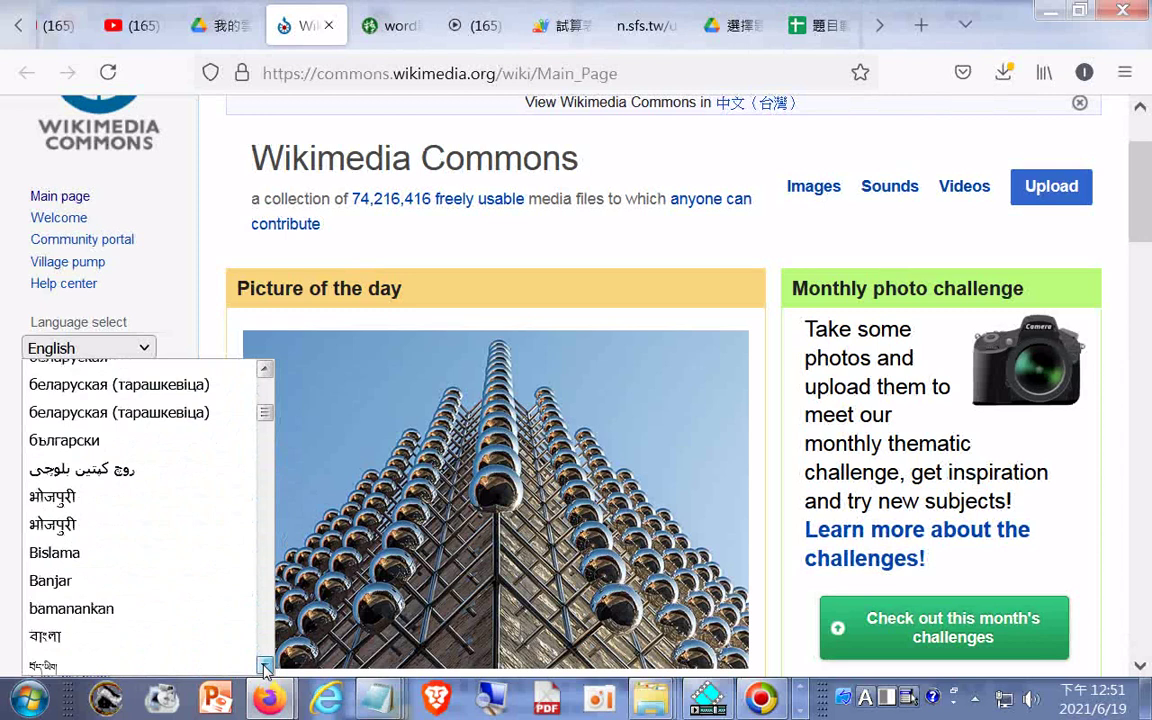
scroll(266, 668, "down", 1)
scroll(266, 668, "down", 3)
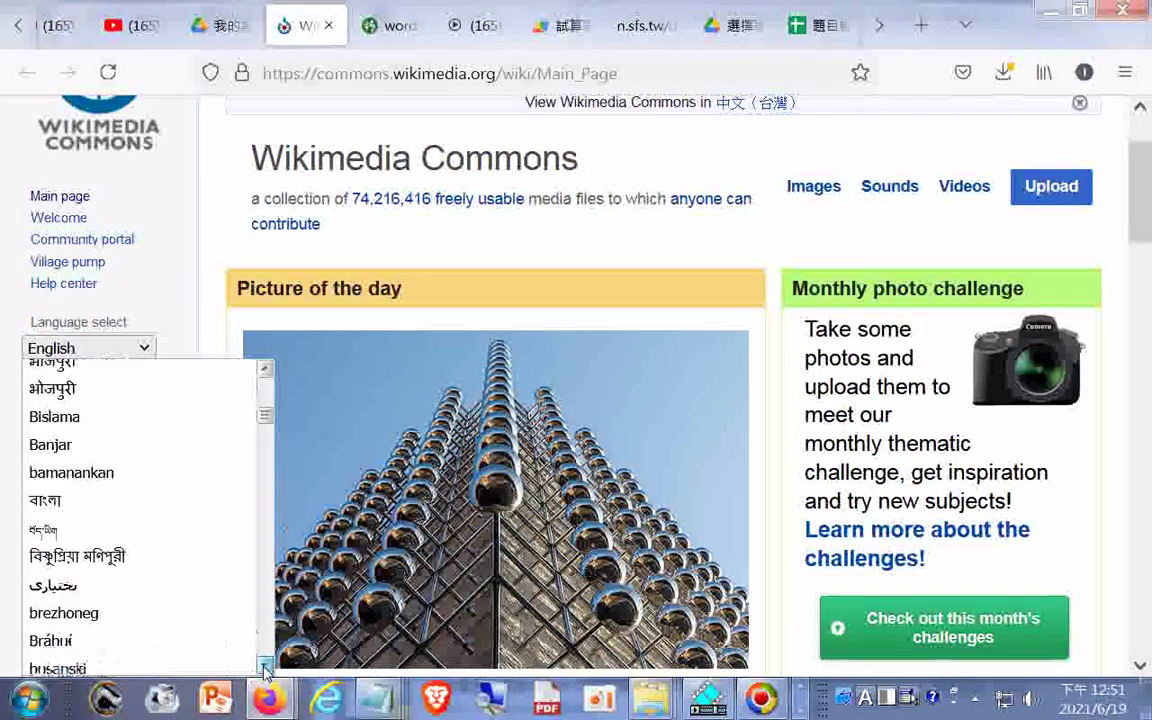
scroll(266, 668, "down", 1)
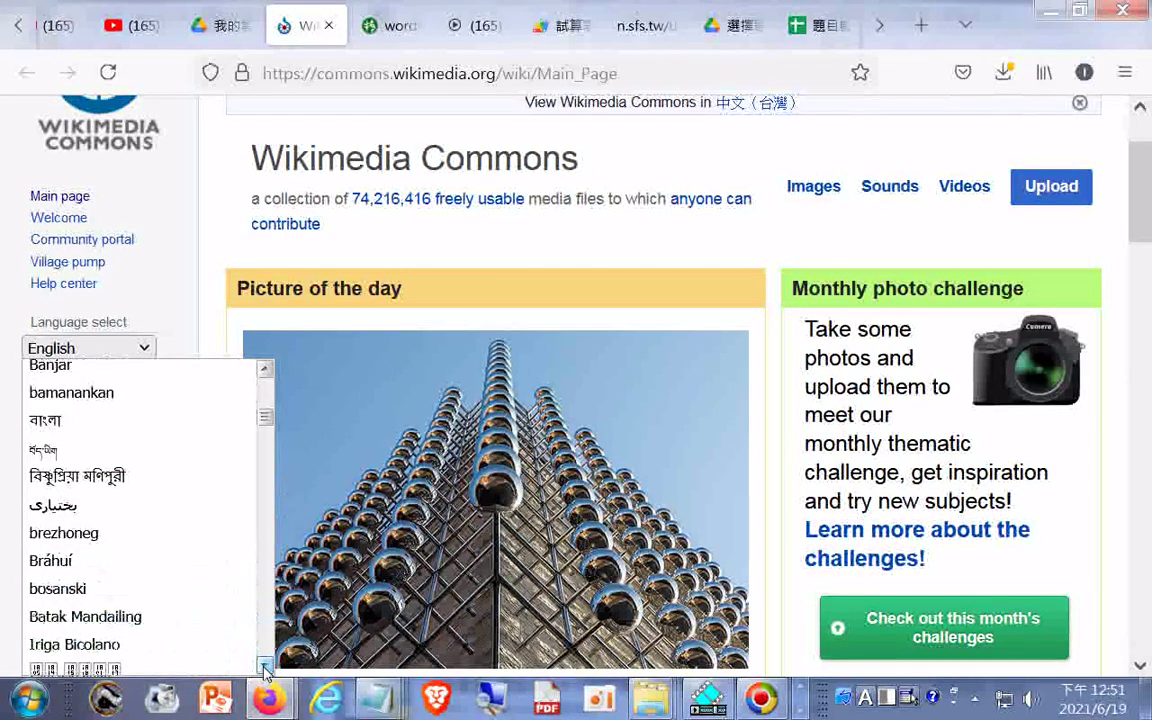
scroll(266, 668, "down", 2)
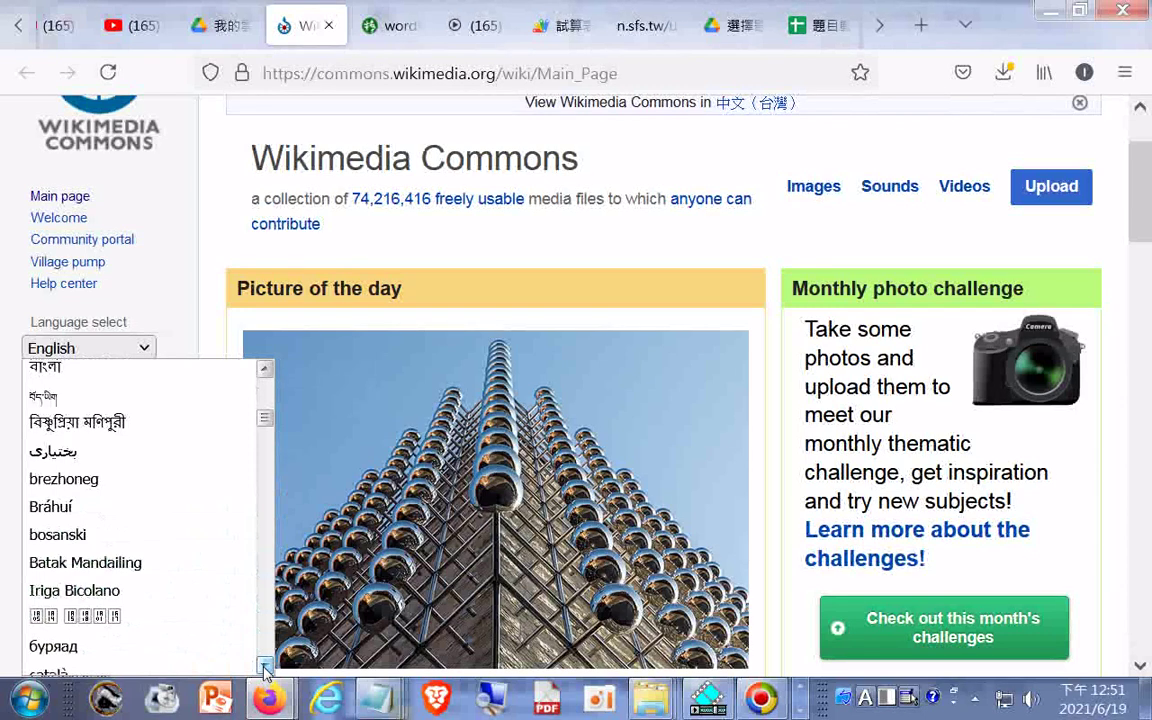
scroll(266, 668, "down", 4)
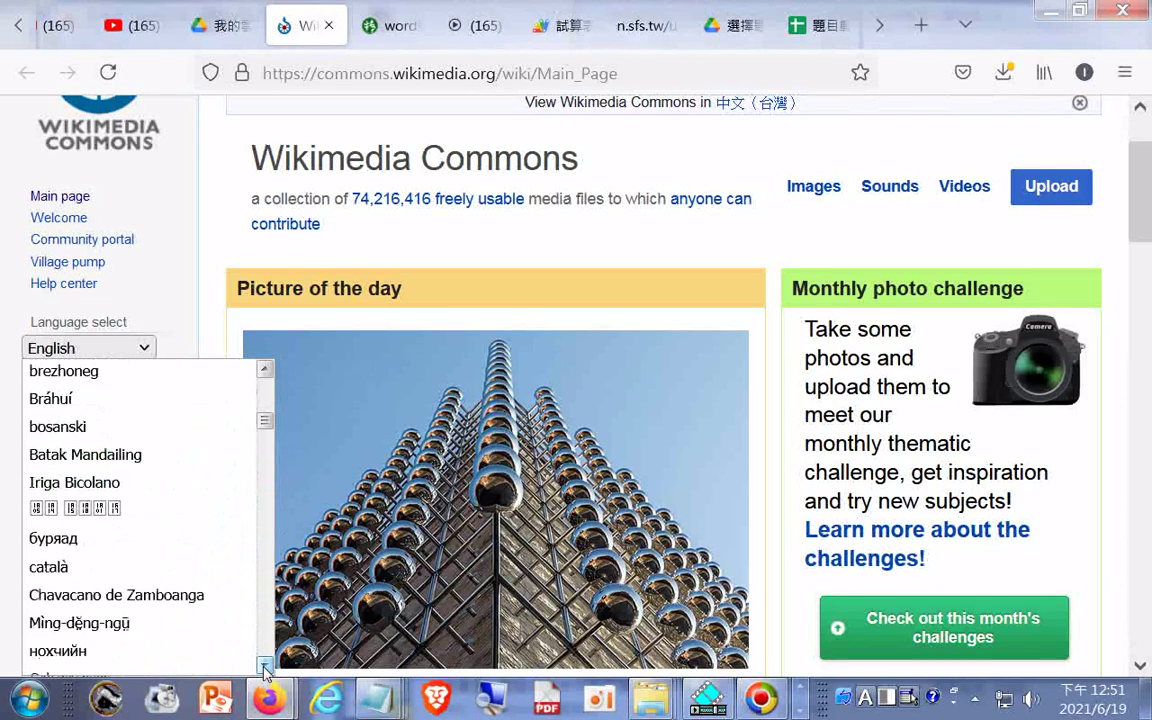
scroll(266, 668, "down", 2)
scroll(266, 668, "down", 2)
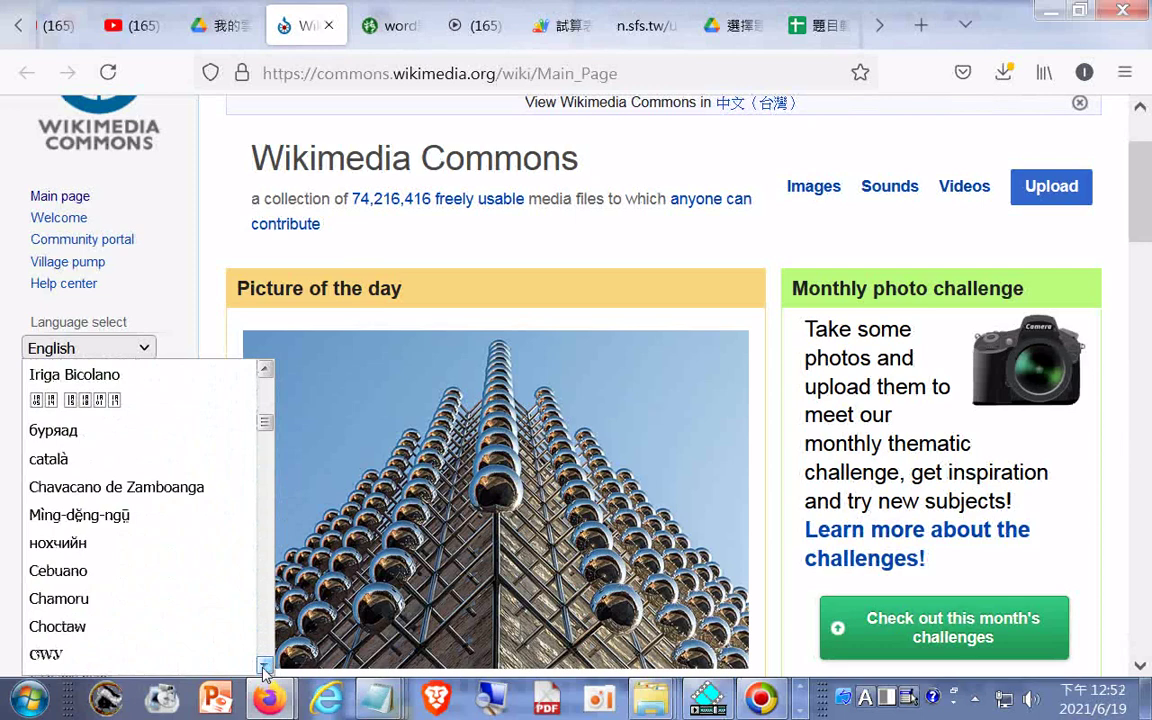
scroll(266, 668, "down", 6)
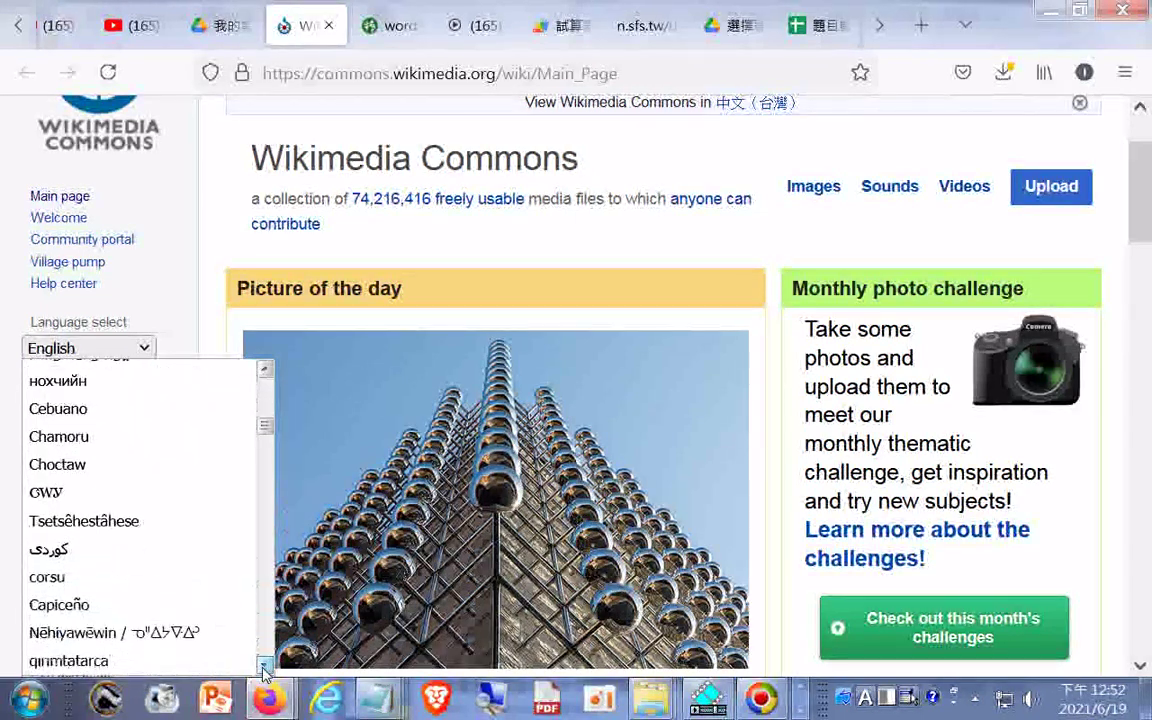
scroll(266, 668, "down", 2)
scroll(266, 668, "down", 6)
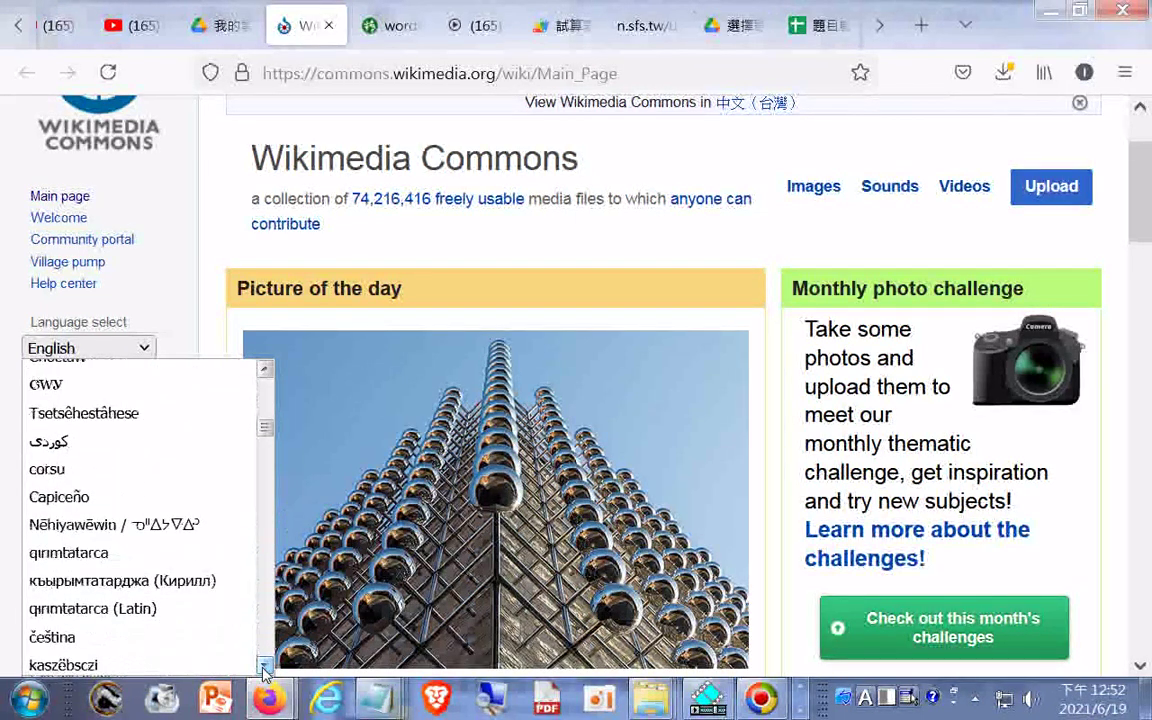
scroll(266, 668, "down", 6)
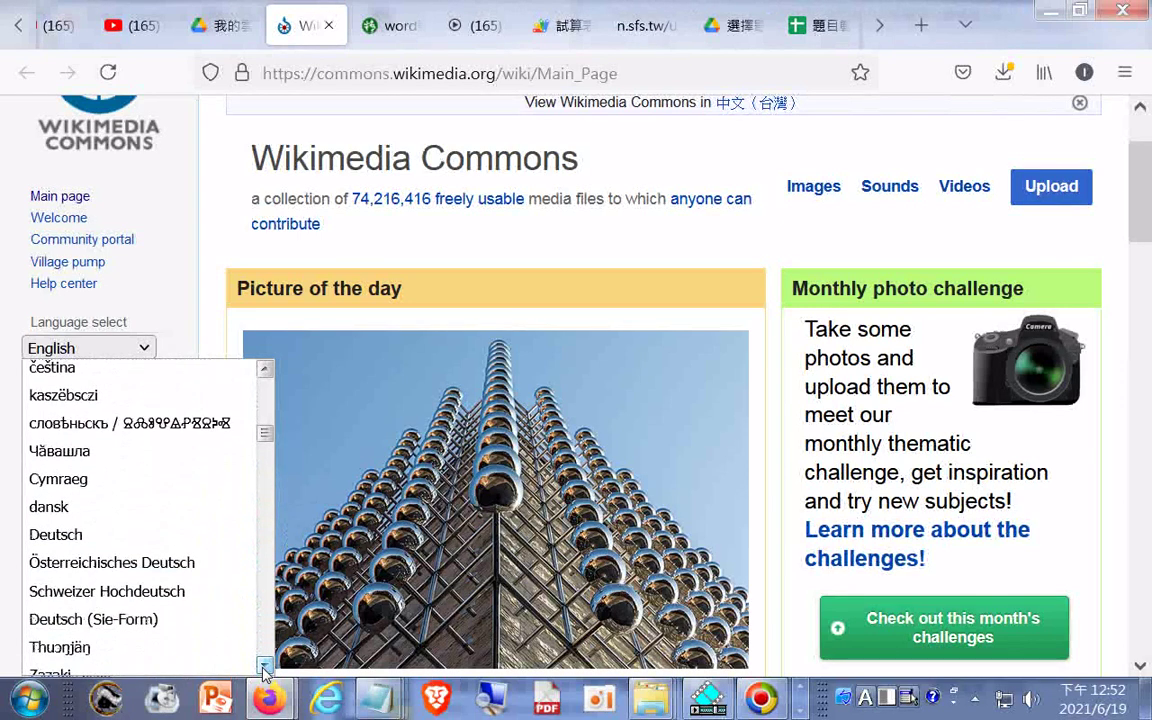
scroll(266, 668, "down", 7)
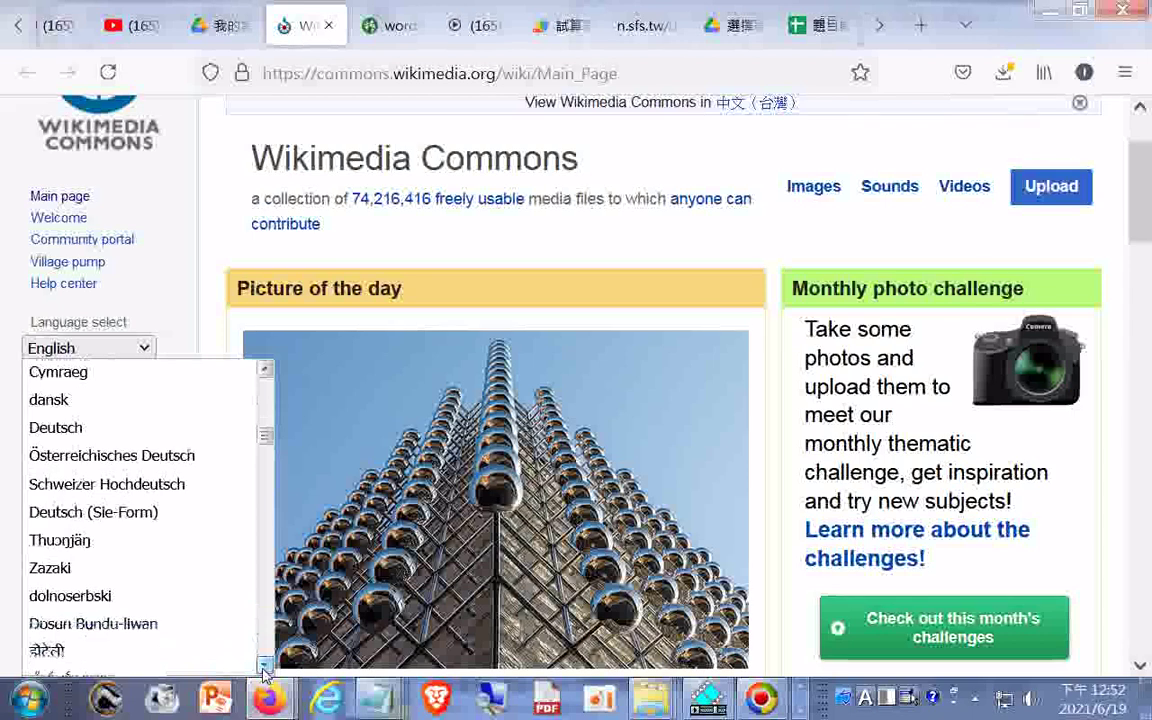
scroll(266, 668, "down", 2)
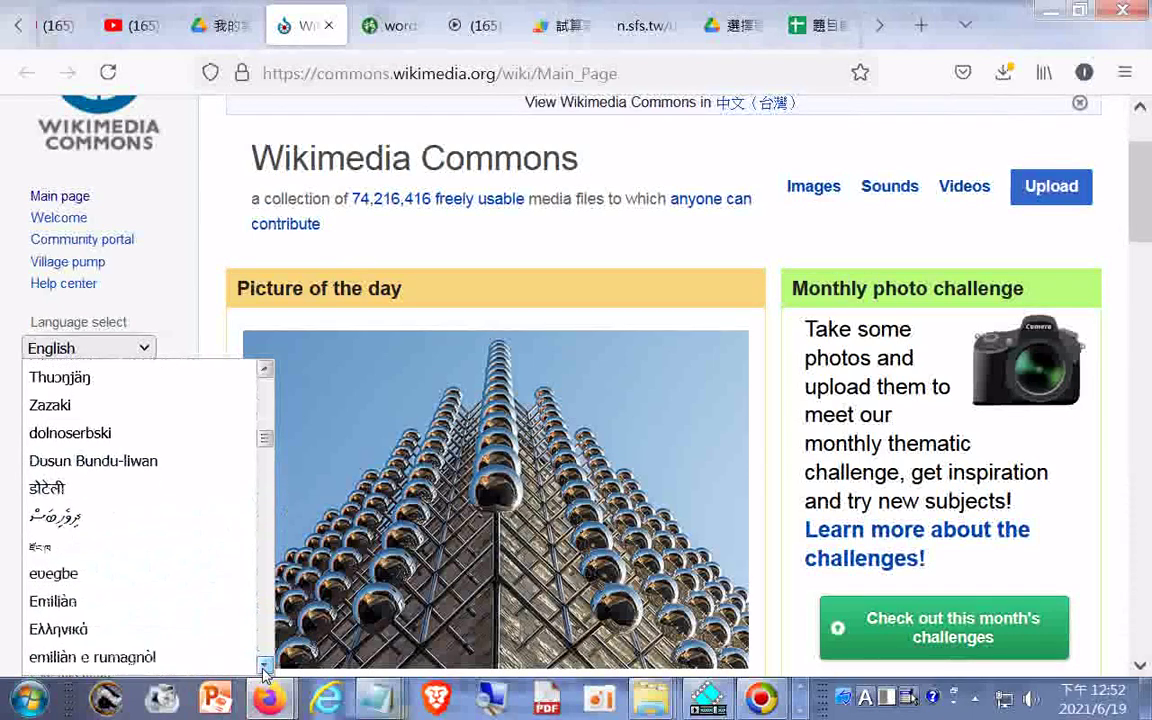
scroll(266, 668, "down", 6)
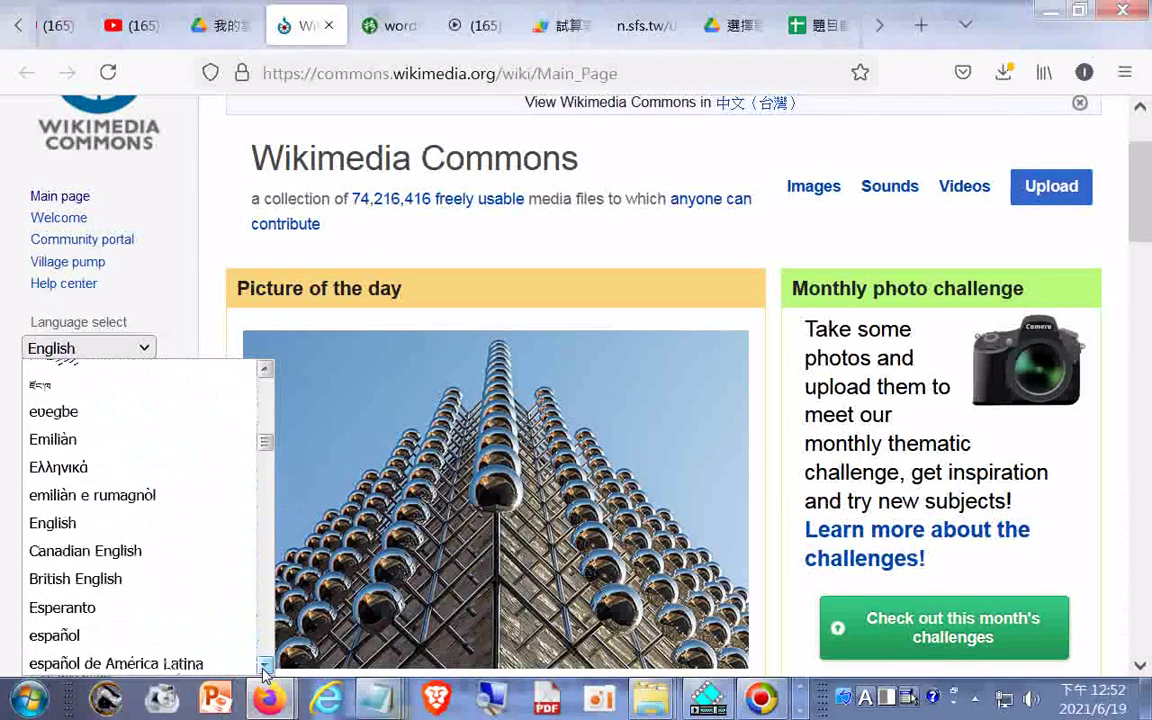
scroll(266, 668, "down", 6)
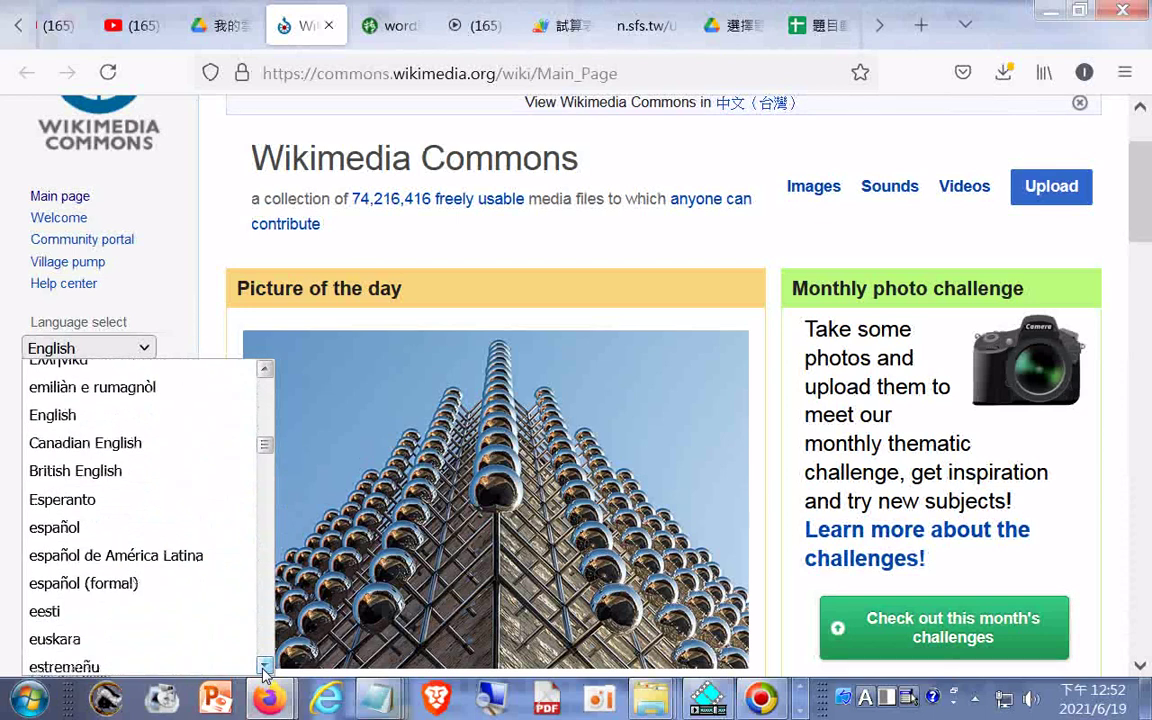
scroll(266, 668, "down", 2)
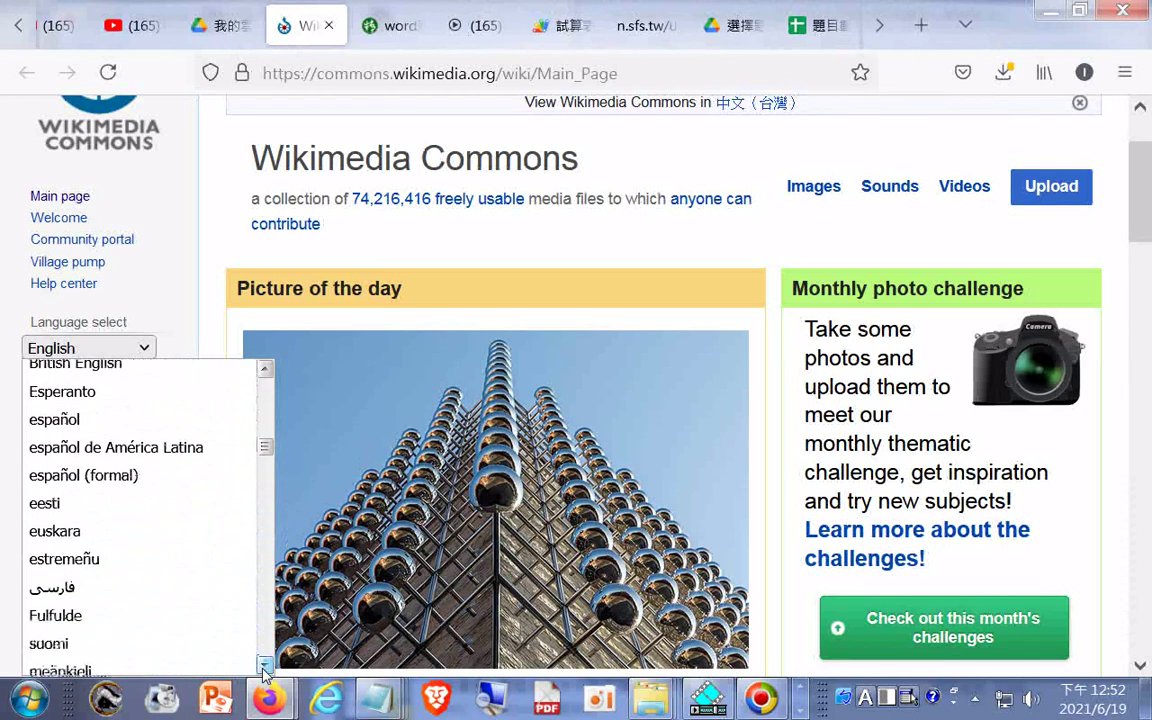
scroll(266, 668, "down", 8)
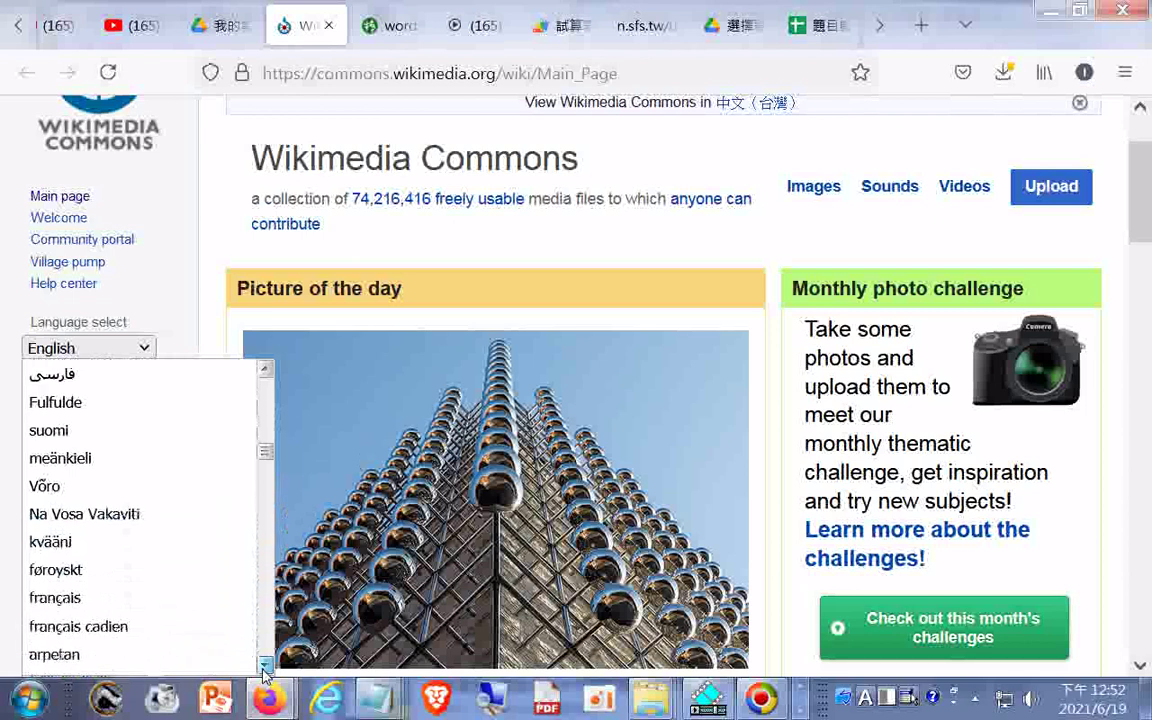
scroll(266, 668, "down", 2)
scroll(266, 668, "down", 2)
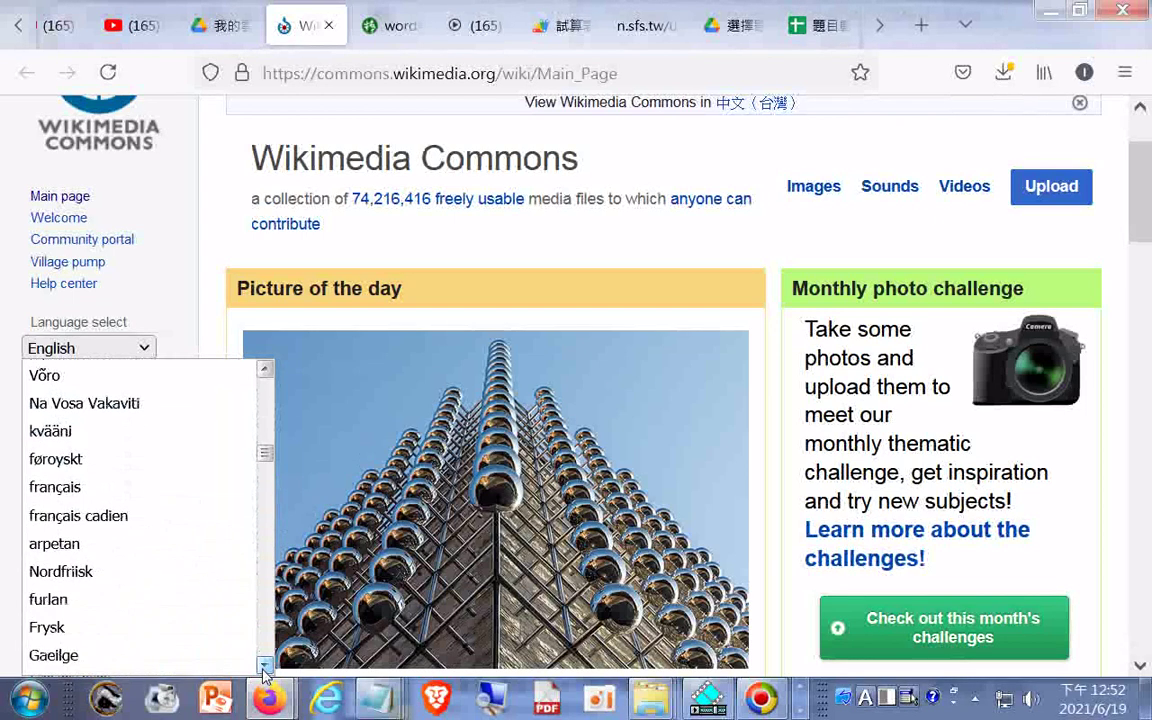
scroll(266, 668, "down", 6)
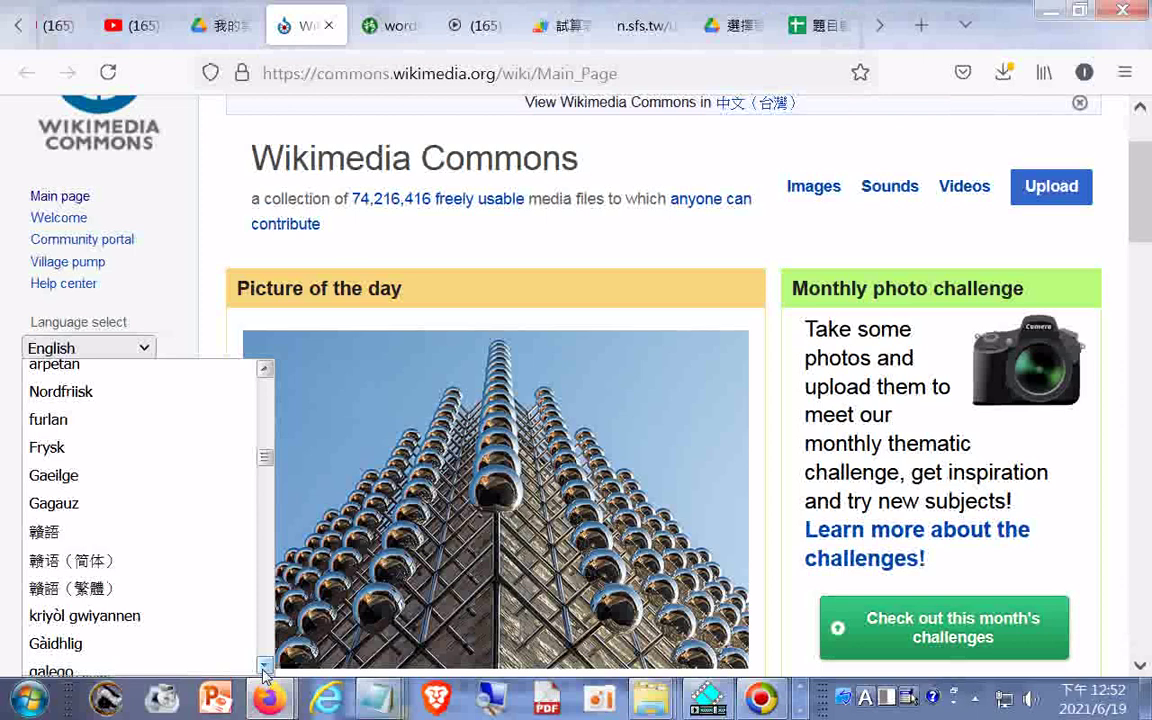
scroll(266, 668, "down", 2)
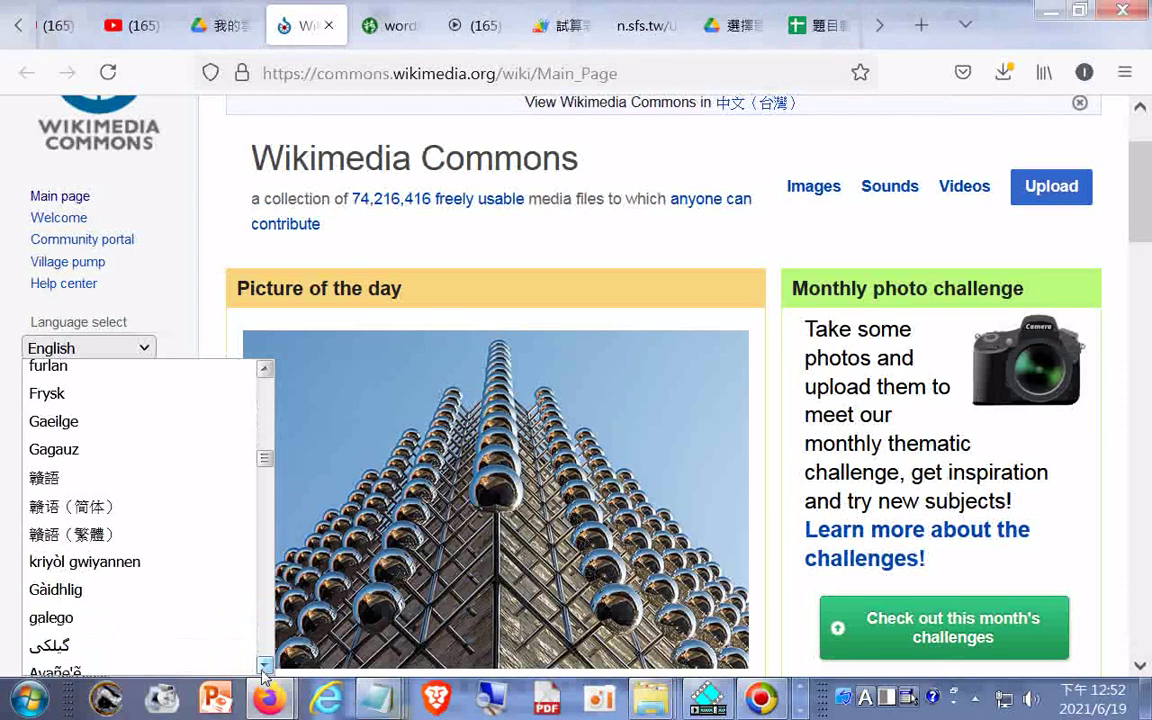
scroll(264, 677, "down", 4)
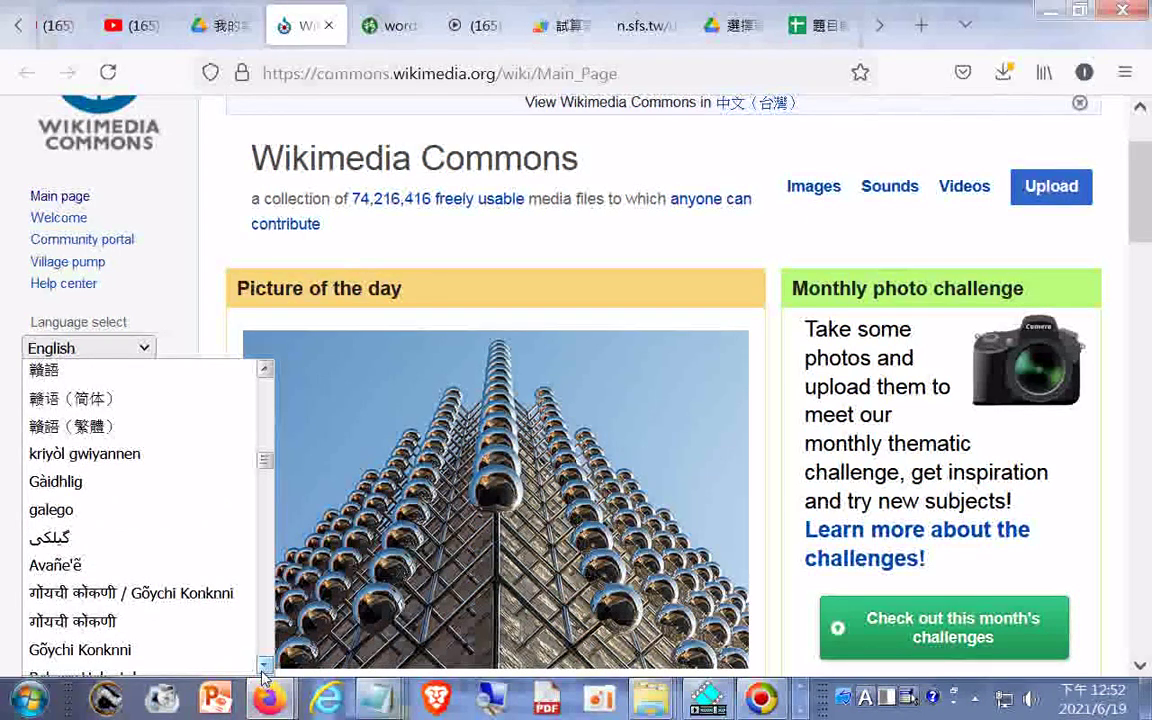
scroll(264, 677, "down", 4)
scroll(264, 677, "down", 2)
scroll(264, 677, "down", 4)
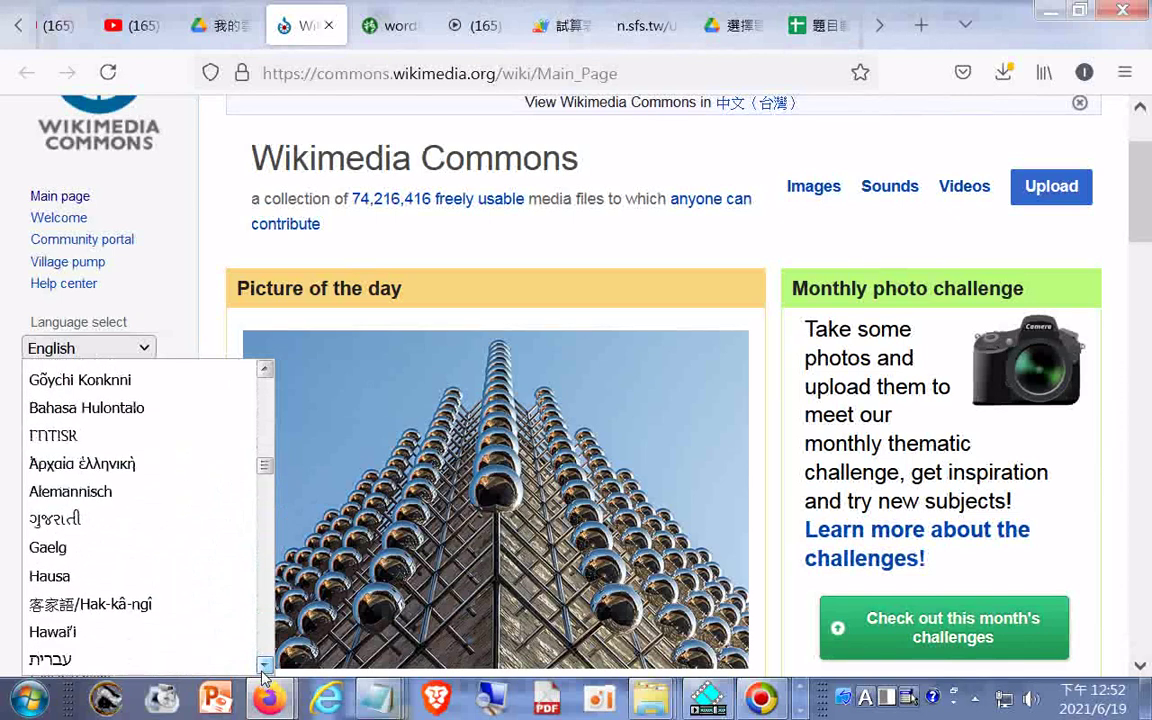
scroll(264, 677, "down", 2)
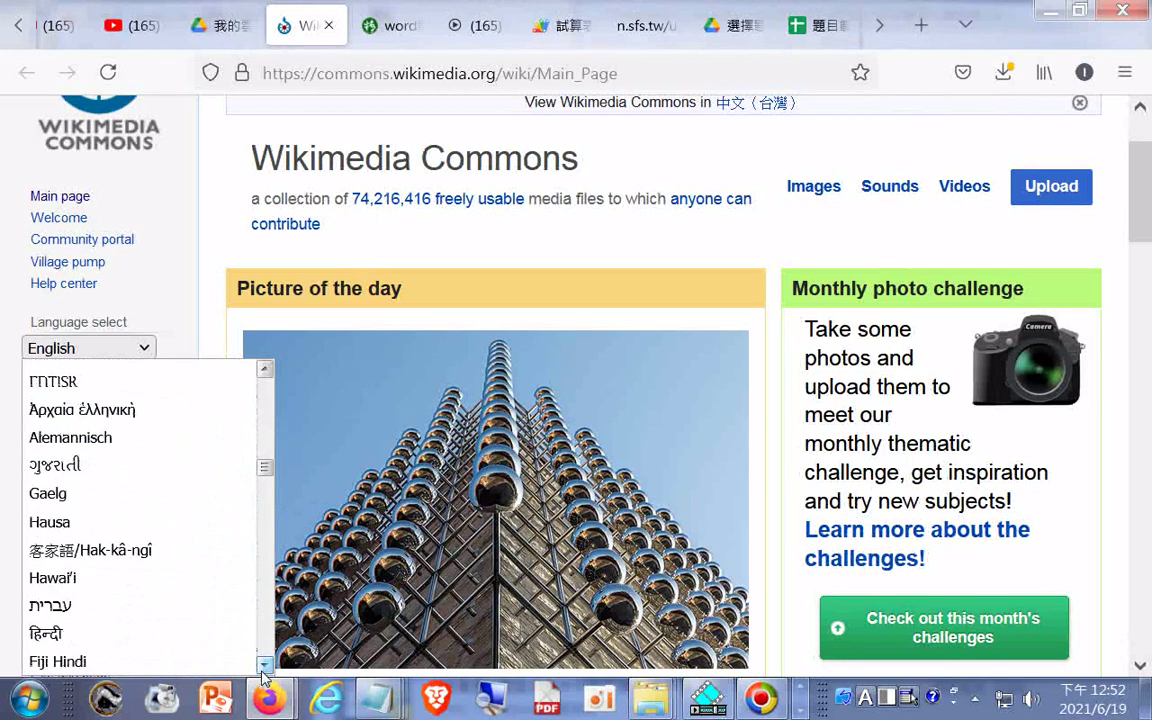
scroll(264, 677, "down", 2)
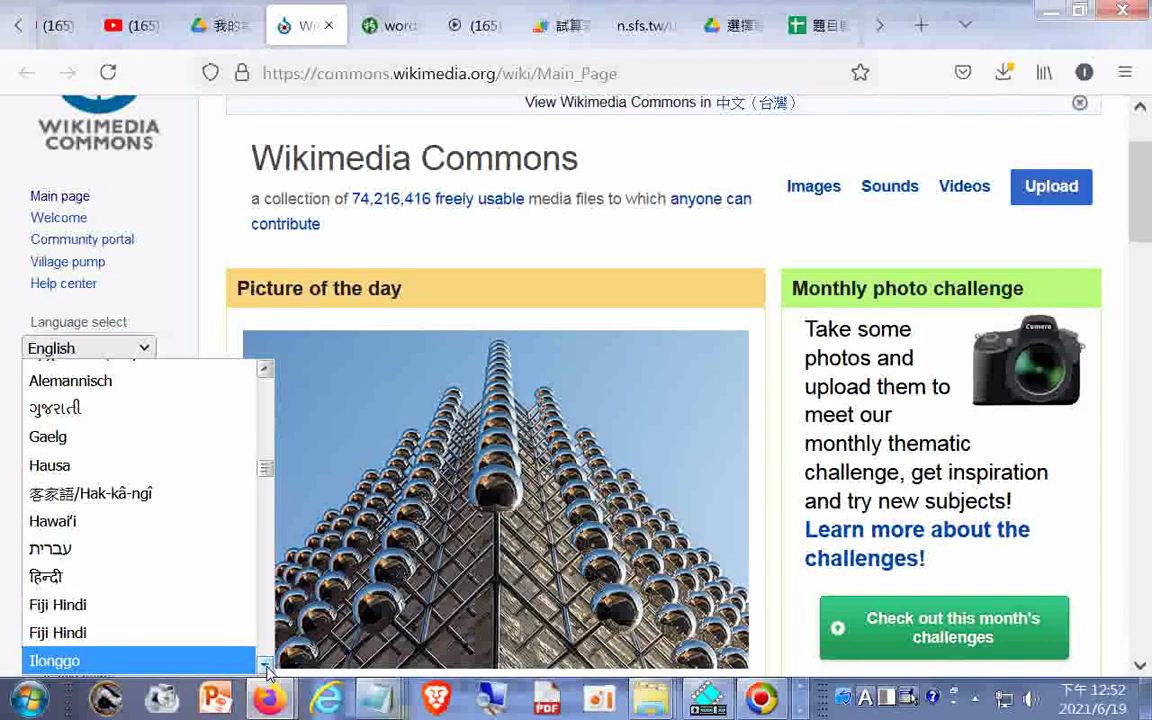
Scroll to the bottom of the Commons language list and choose sat (uselang=sat)
left_click(265, 665)
left_click(265, 665)
left_click(265, 665)
left_click(265, 665)
left_click(265, 665)
left_click(265, 665)
left_click(265, 665)
left_click(265, 665)
left_click(265, 665)
left_click(265, 665)
left_click(265, 665)
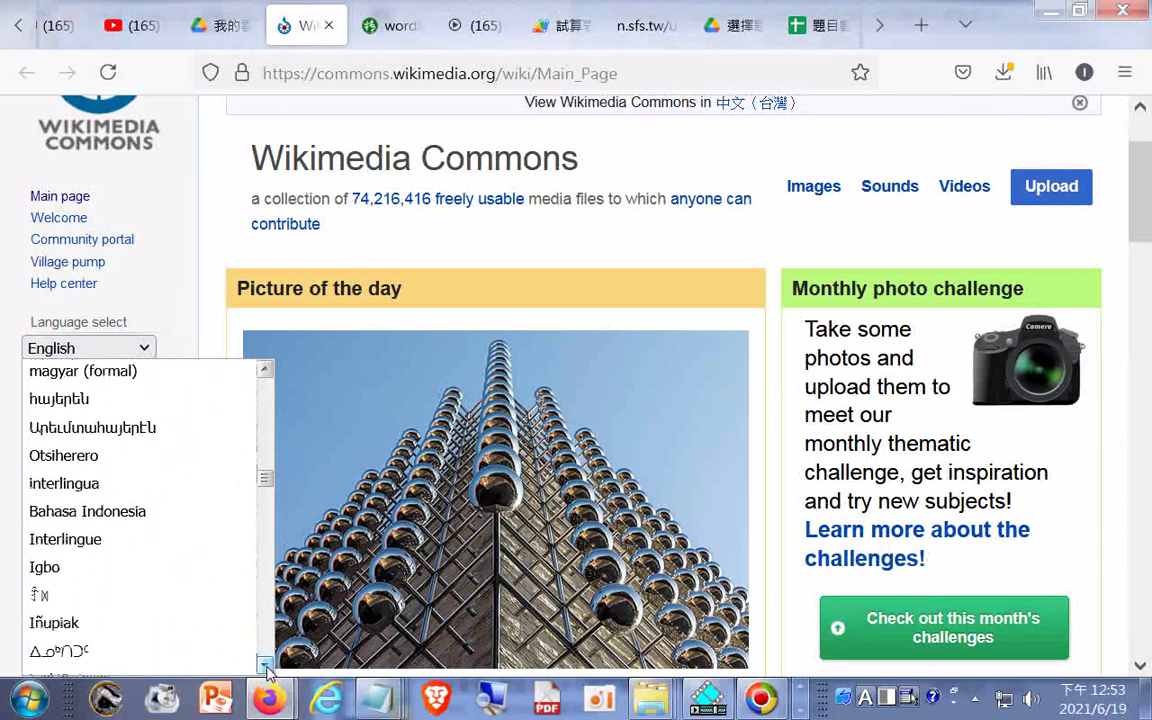
left_click(265, 665)
left_click(265, 665)
left_click(265, 665)
left_click(265, 665)
left_click(265, 665)
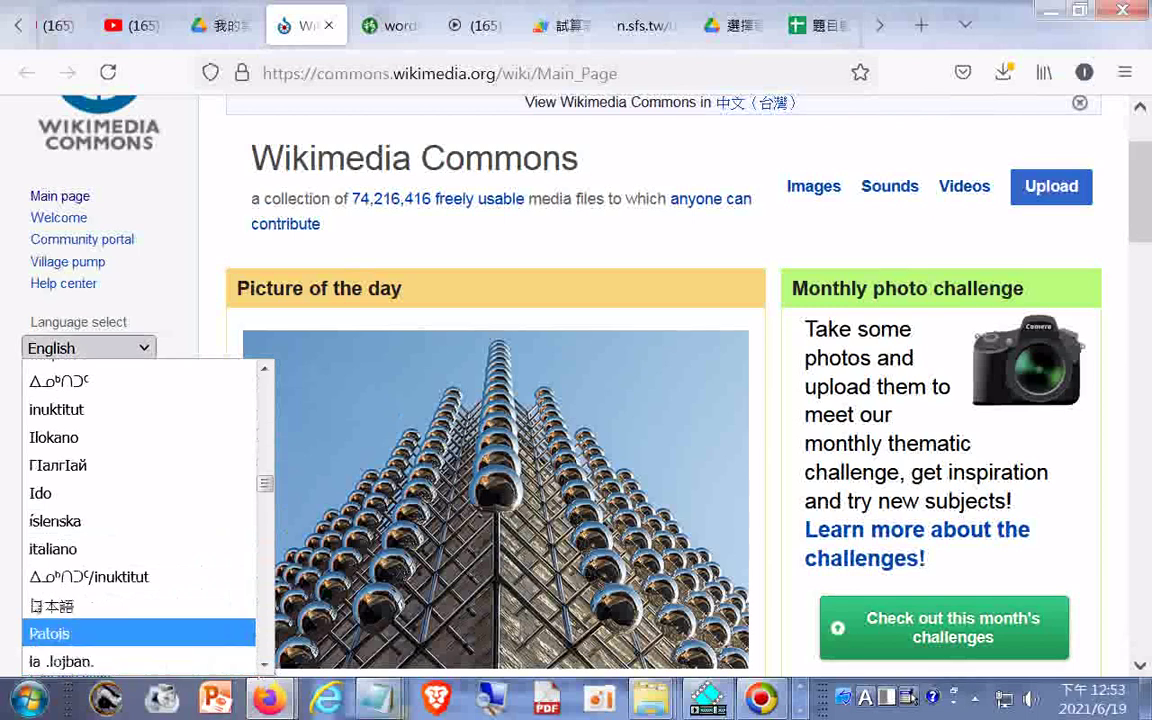
left_click(264, 665)
left_click(264, 665)
left_click(264, 665)
left_click(264, 665)
left_click(264, 665)
left_click(264, 665)
left_click(264, 665)
left_click(264, 665)
left_click(264, 665)
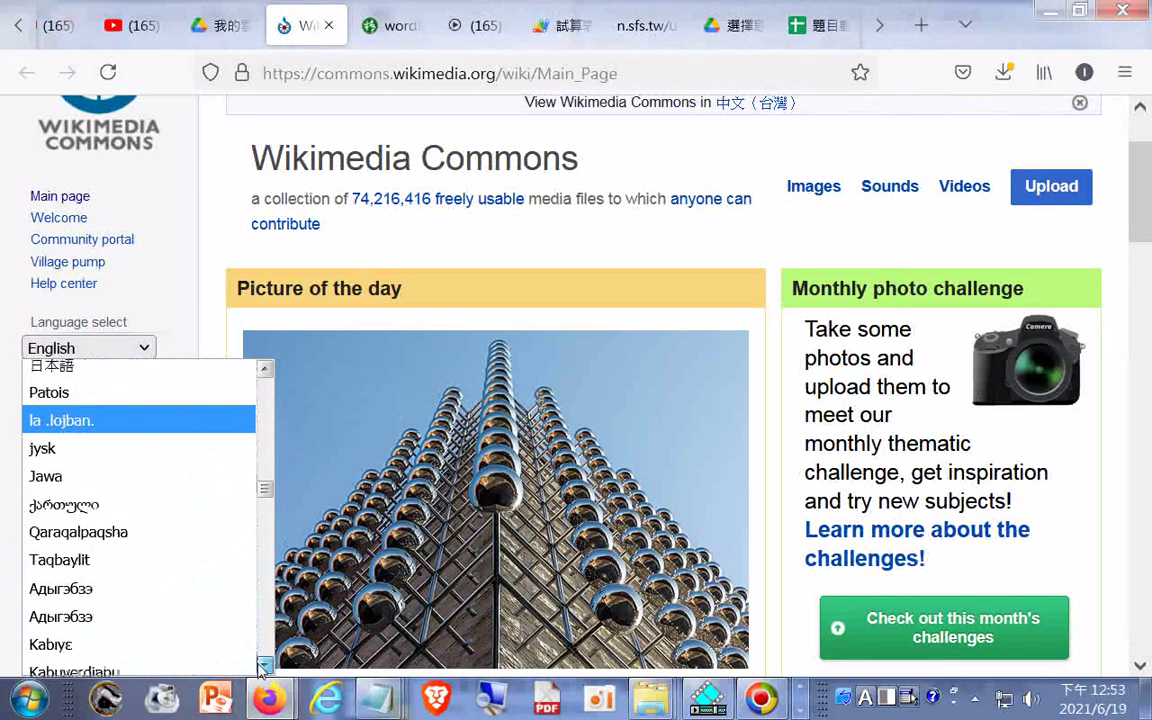
left_click(264, 665)
left_click(264, 665)
left_click(264, 665)
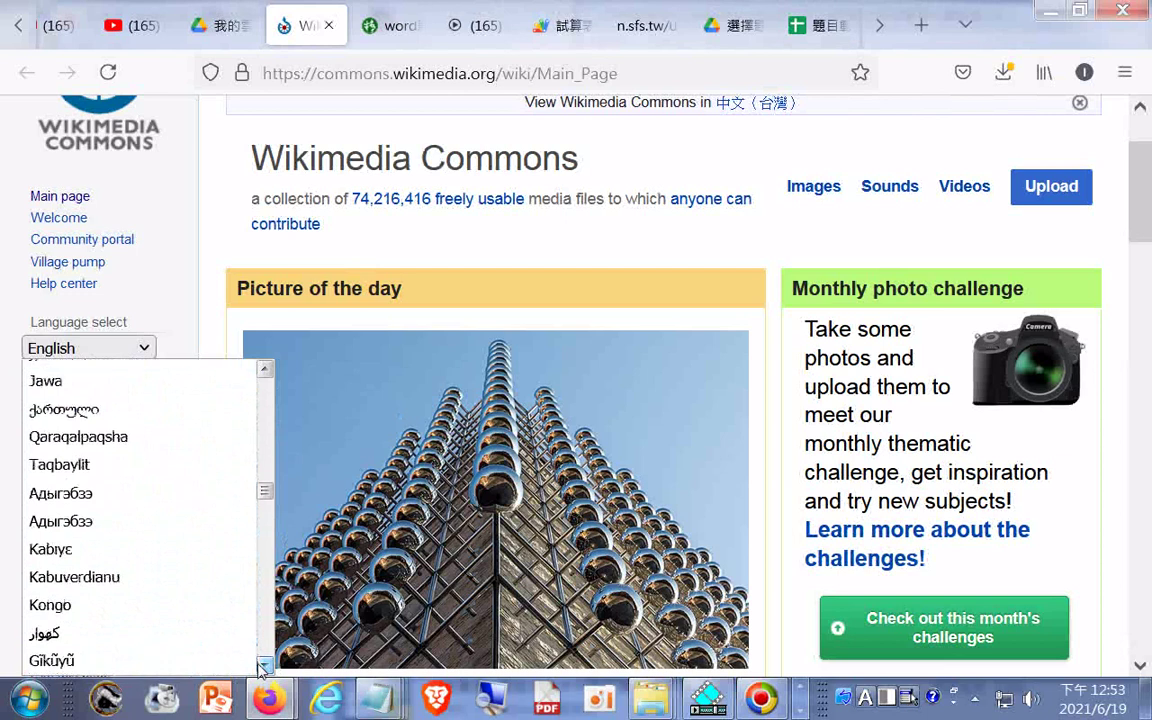
left_click(264, 665)
left_click(264, 665)
left_click(264, 665)
left_click(264, 665)
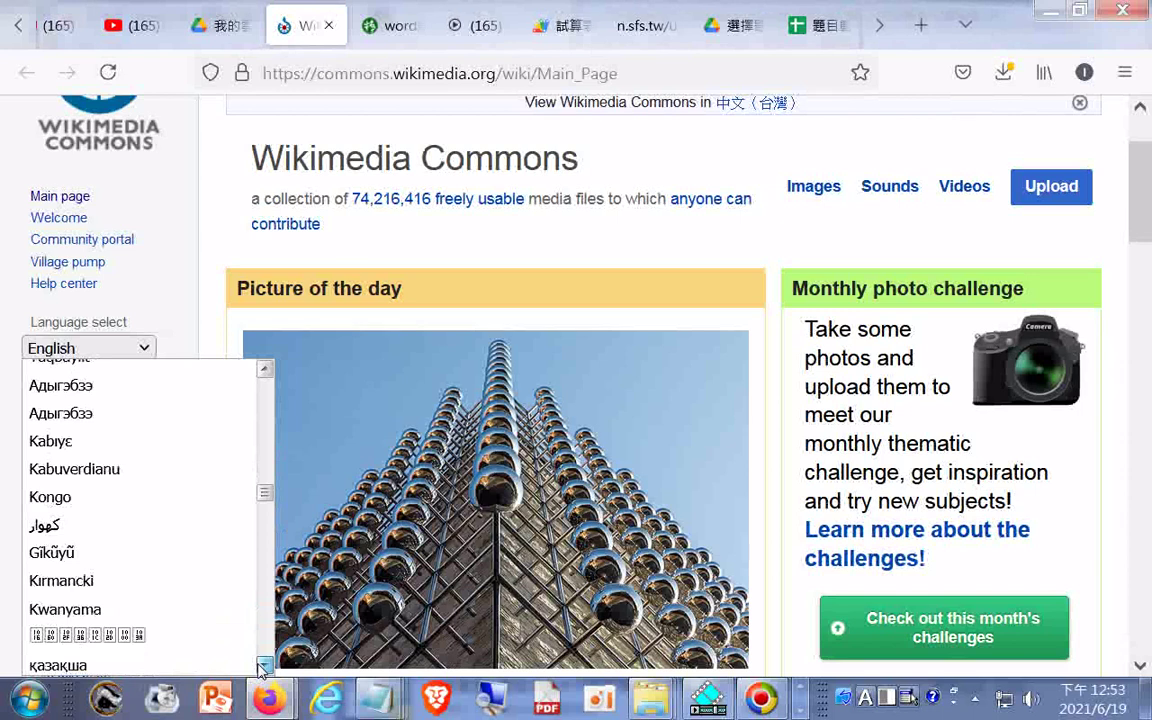
scroll(262, 668, "down", 3)
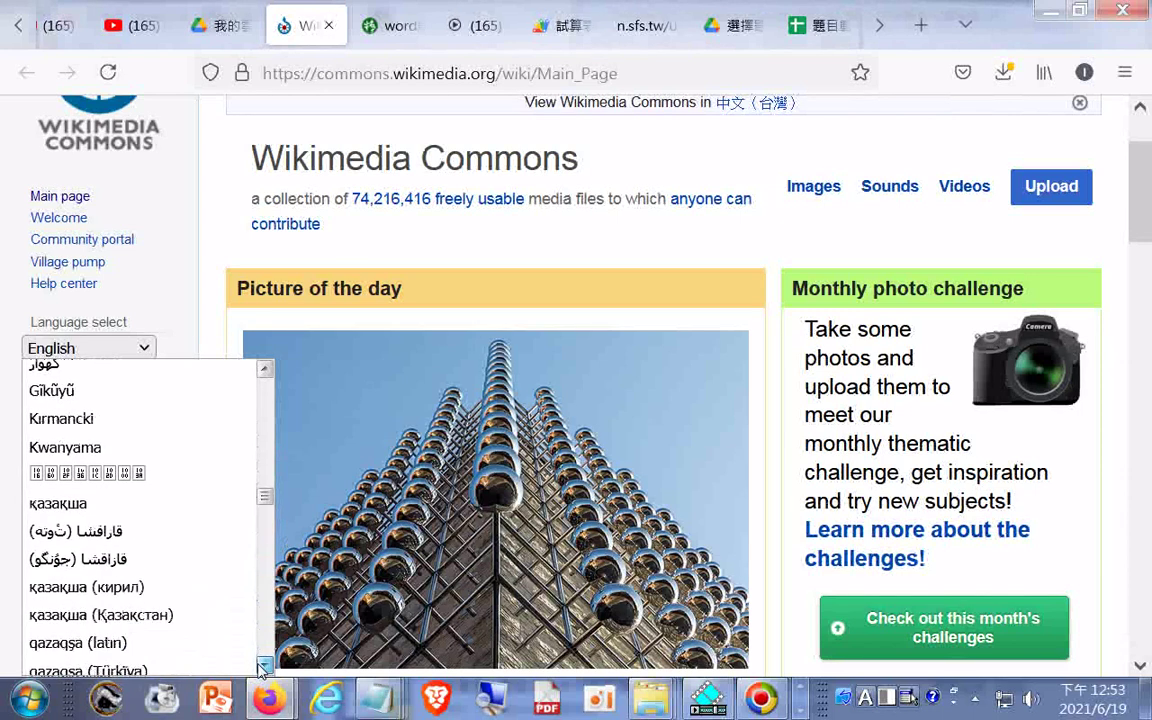
scroll(262, 668, "down", 3)
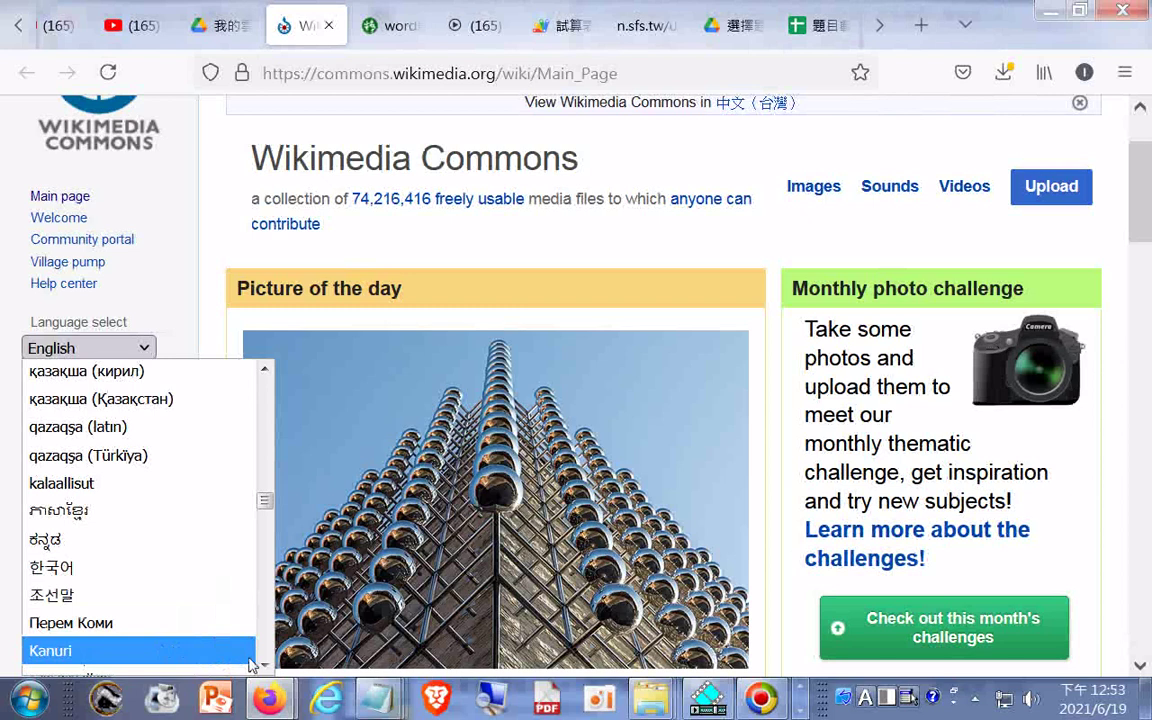
left_click(263, 666)
left_click(263, 666)
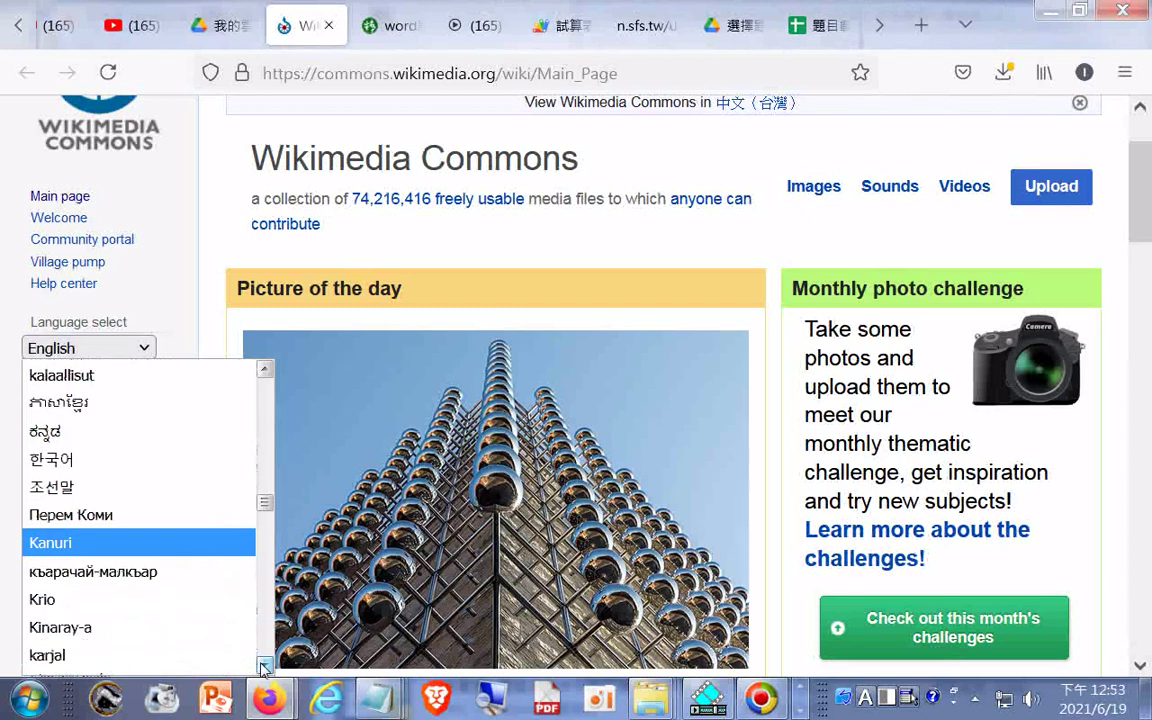
left_click(263, 666)
left_click(263, 666)
left_click(263, 666)
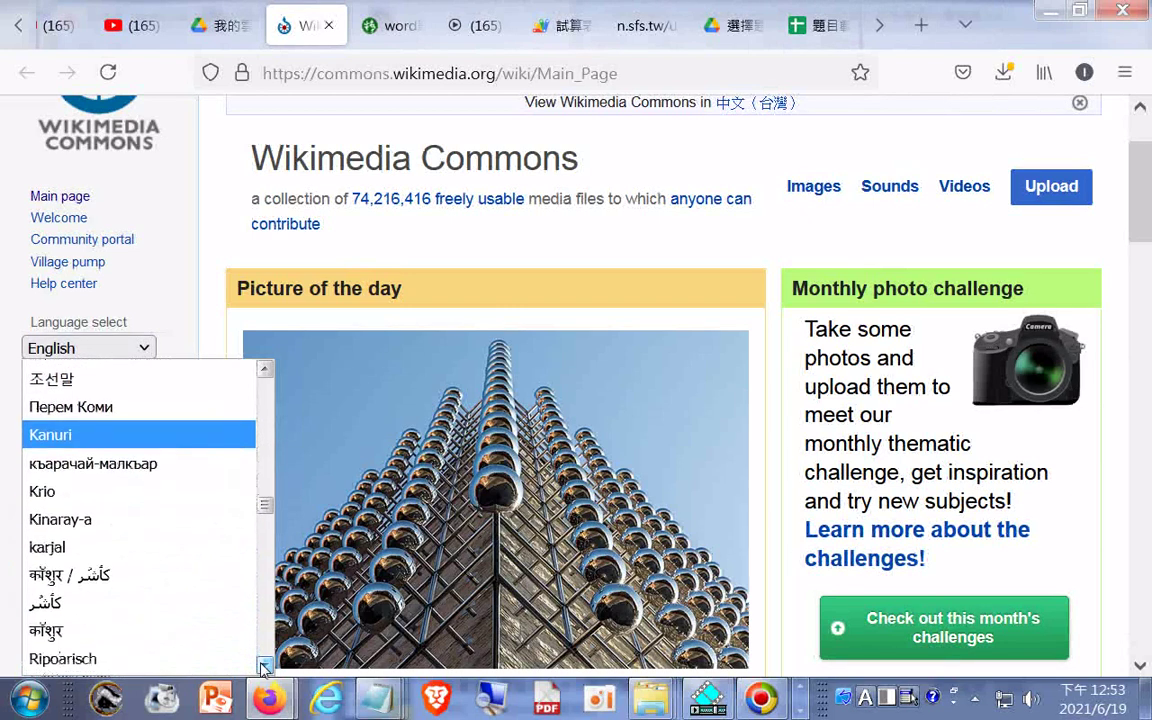
left_click(263, 666)
left_click(263, 666)
left_click(263, 666)
left_click(263, 666)
left_click(263, 666)
left_click(263, 666)
left_click(263, 666)
left_click(263, 666)
left_click(263, 666)
left_click(263, 666)
left_click(263, 666)
left_click(263, 666)
left_click(263, 666)
left_click(263, 666)
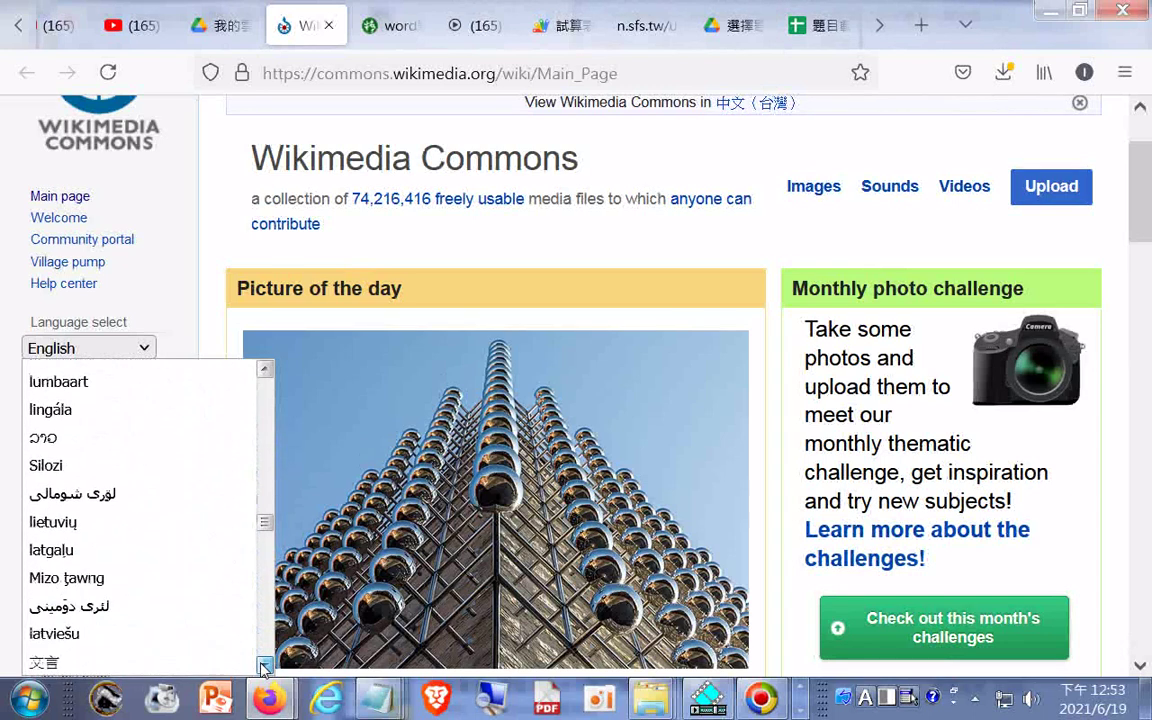
left_click(263, 666)
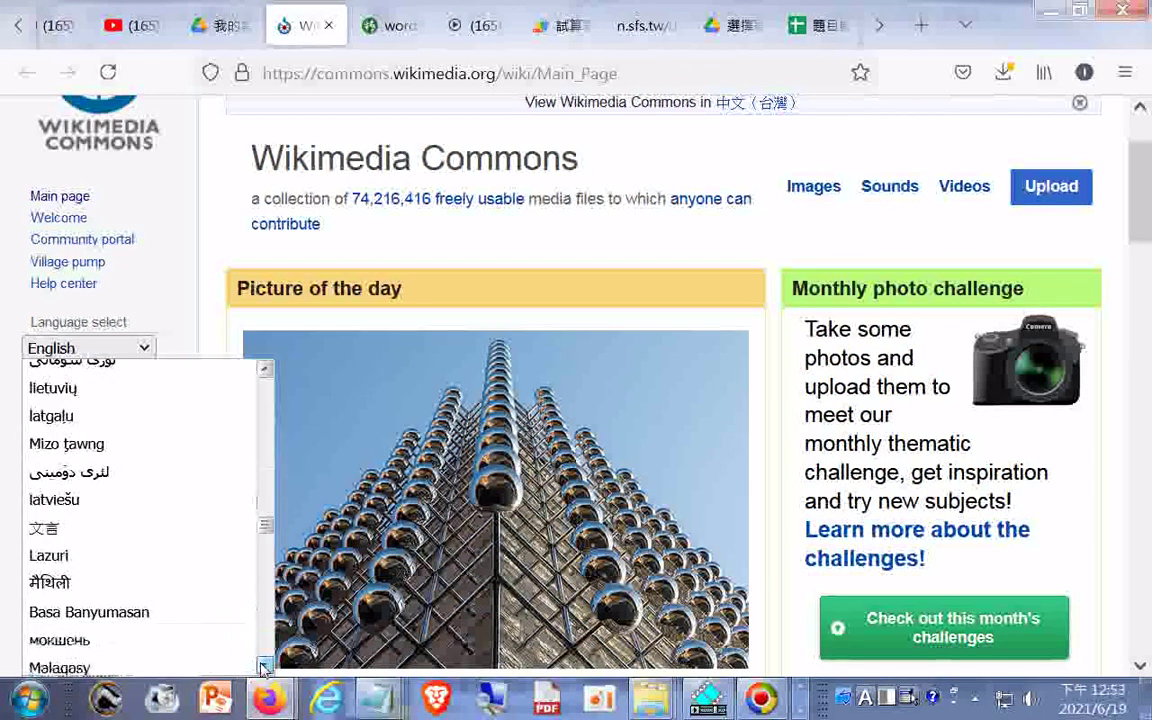
left_click(263, 666)
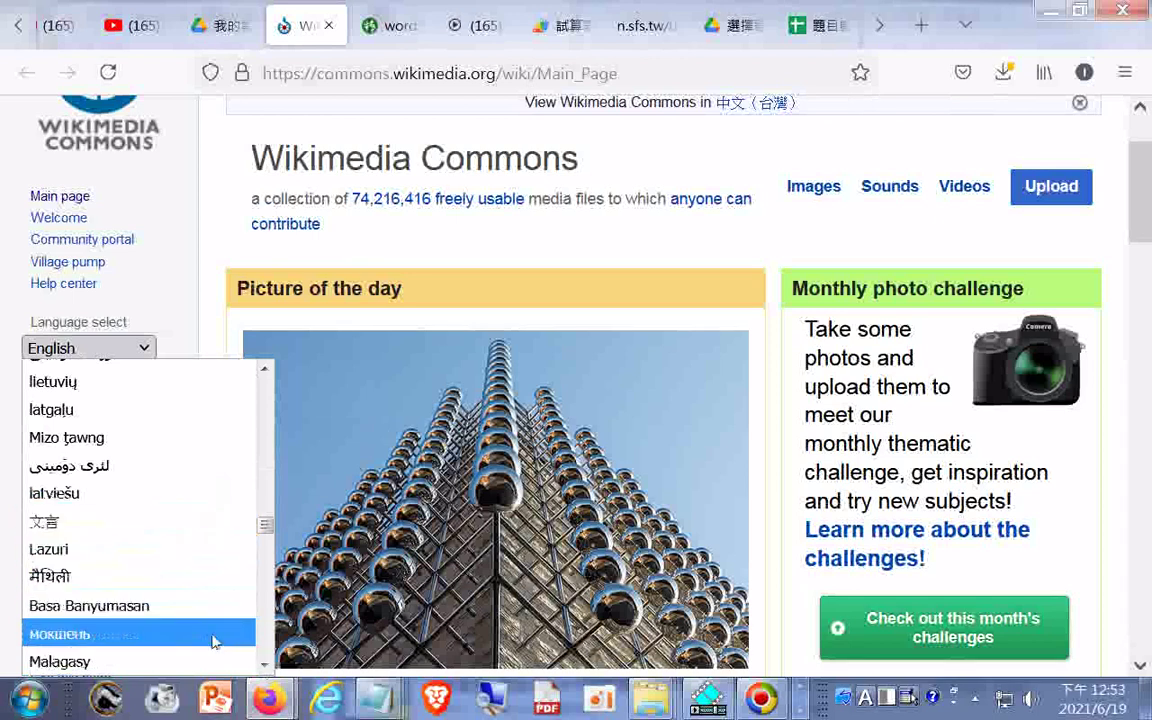
left_click(263, 666)
left_click(263, 666)
left_click(263, 666)
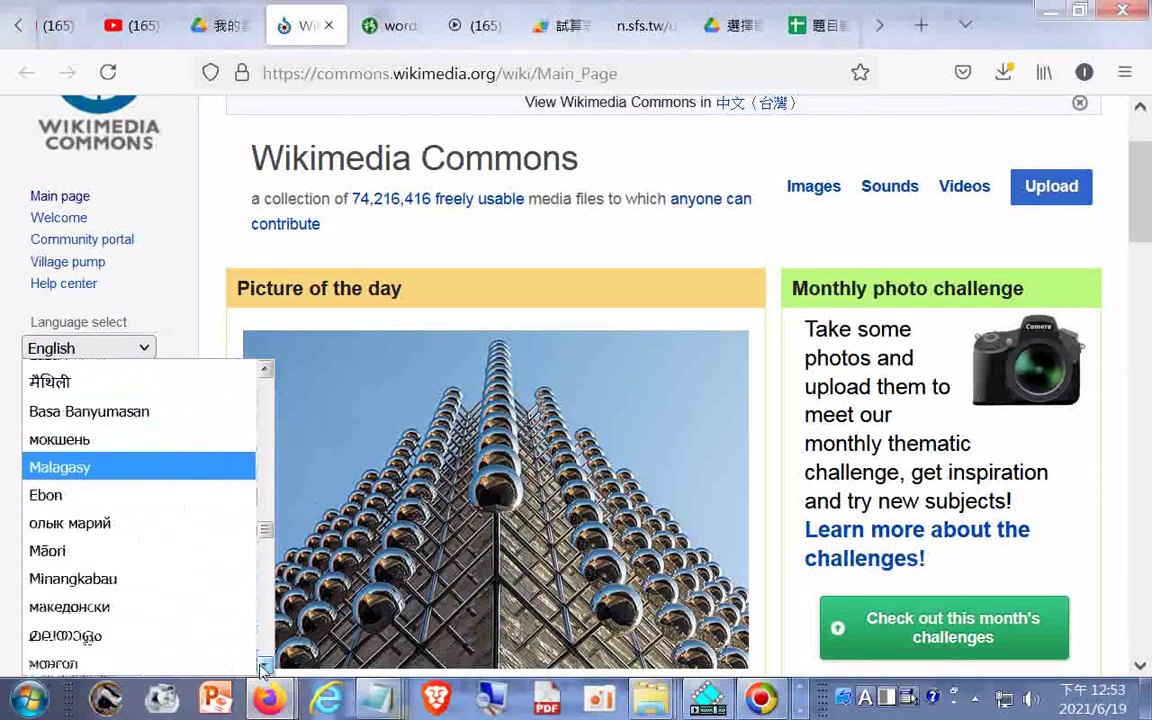
left_click(263, 666)
left_click(263, 666)
left_click(263, 666)
left_click(263, 666)
left_click(263, 666)
left_click(263, 666)
left_click(263, 666)
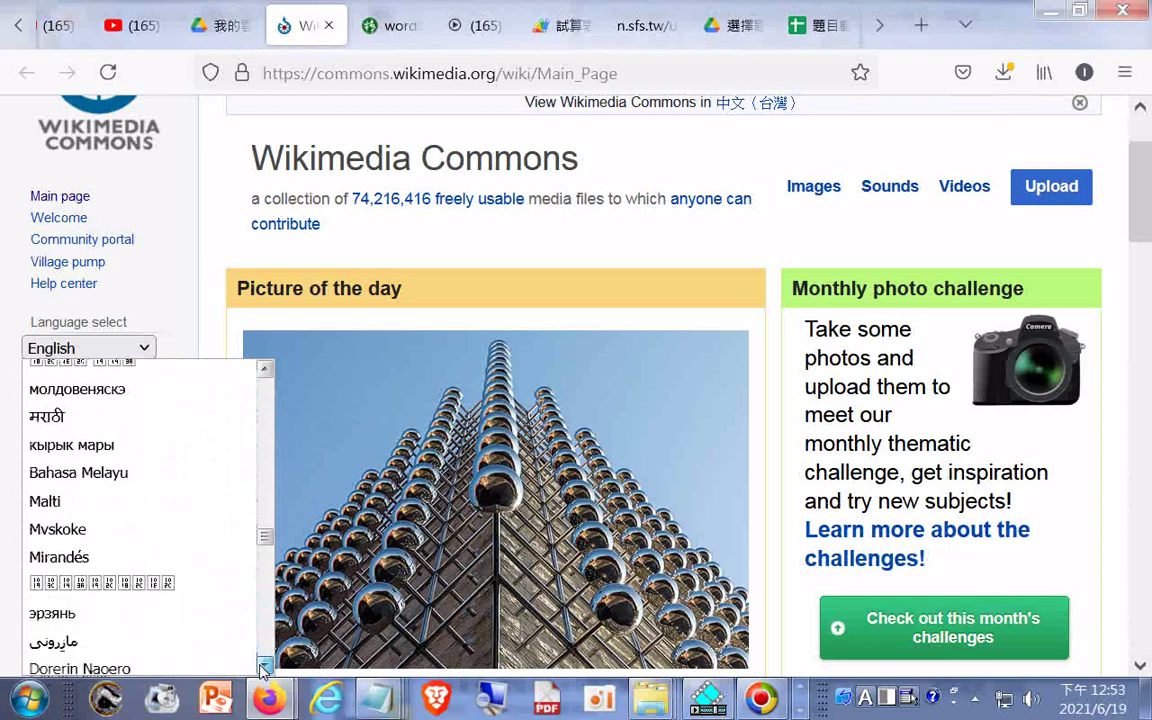
left_click(263, 666)
left_click(263, 666)
left_click(263, 666)
left_click(263, 666)
left_click(263, 666)
left_click(263, 666)
left_click(263, 666)
left_click(263, 666)
left_click(263, 666)
left_click(263, 666)
left_click(263, 666)
left_click(263, 666)
left_click(263, 666)
left_click(263, 666)
left_click(263, 666)
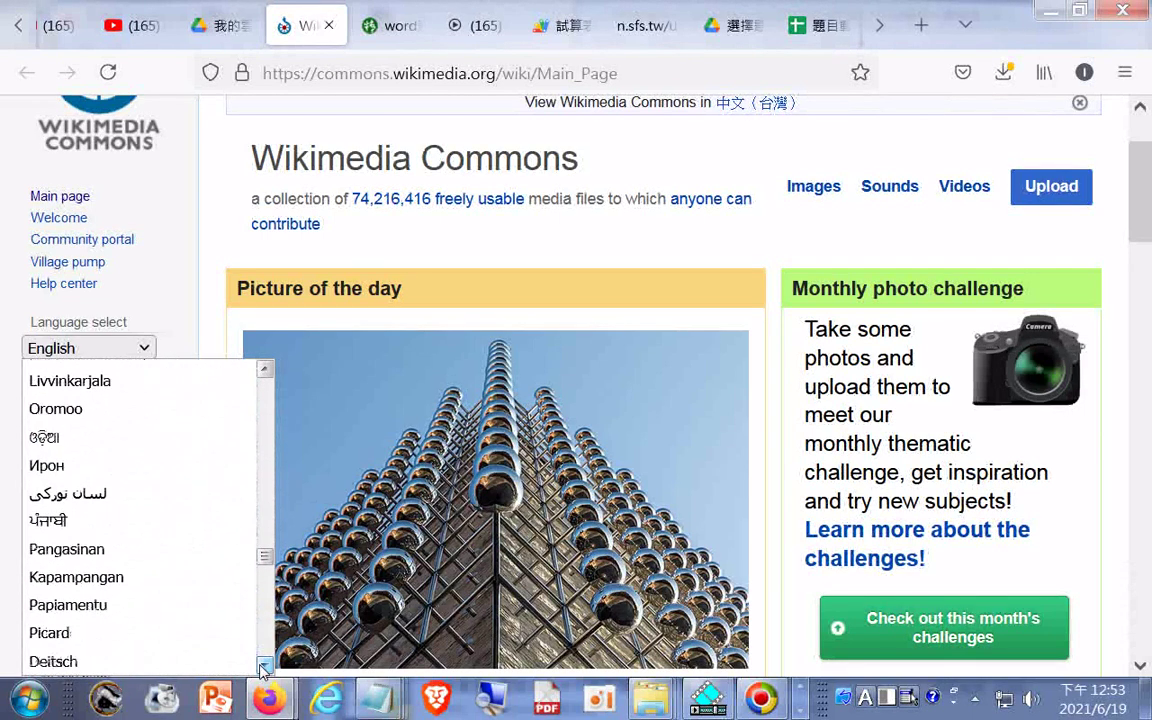
left_click(263, 666)
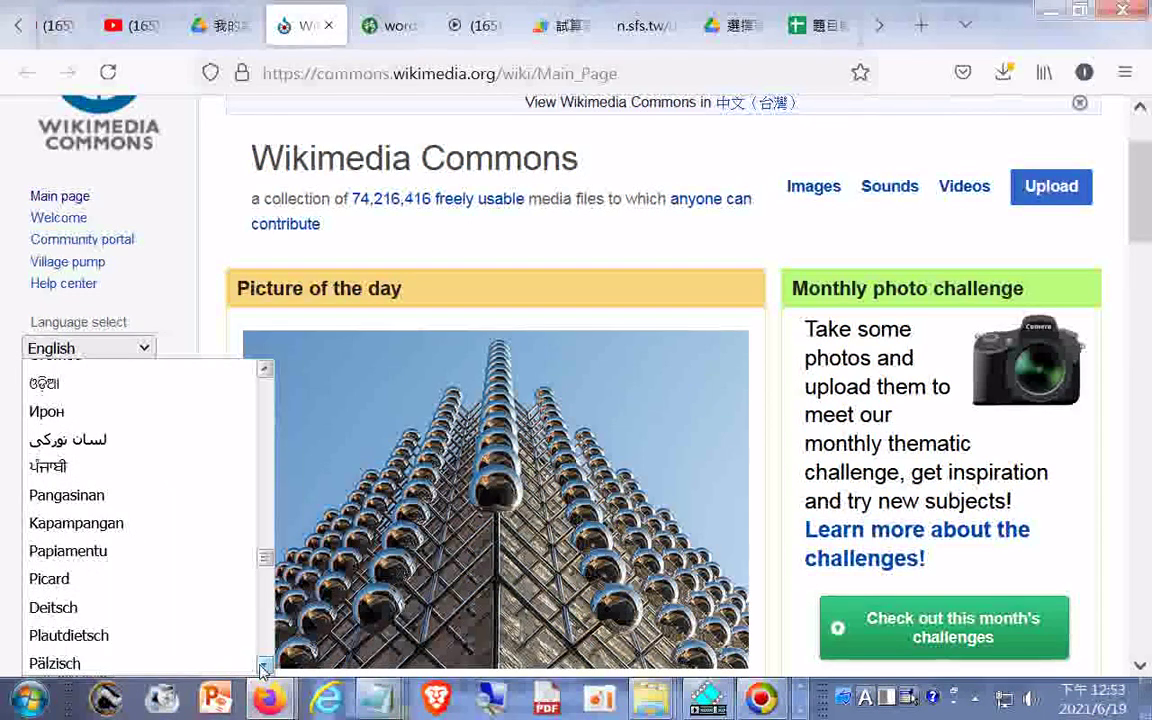
left_click(263, 666)
left_click(263, 666)
left_click(263, 666)
left_click(263, 666)
left_click(263, 666)
left_click(263, 666)
left_click(263, 666)
left_click(263, 666)
left_click(263, 666)
left_click(263, 666)
left_click(263, 666)
left_click(263, 666)
left_click(263, 666)
left_click(263, 666)
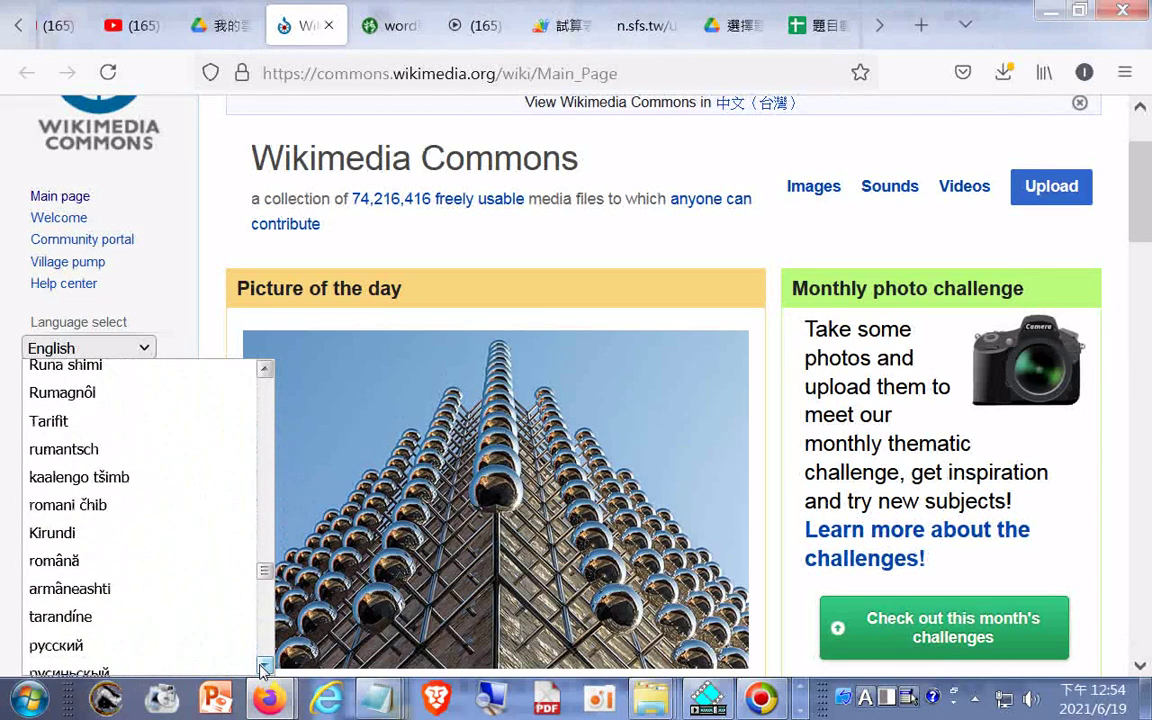
left_click(263, 666)
left_click(263, 666)
left_click(263, 666)
left_click(263, 666)
left_click(263, 666)
left_click(263, 666)
left_click(263, 666)
left_click(263, 666)
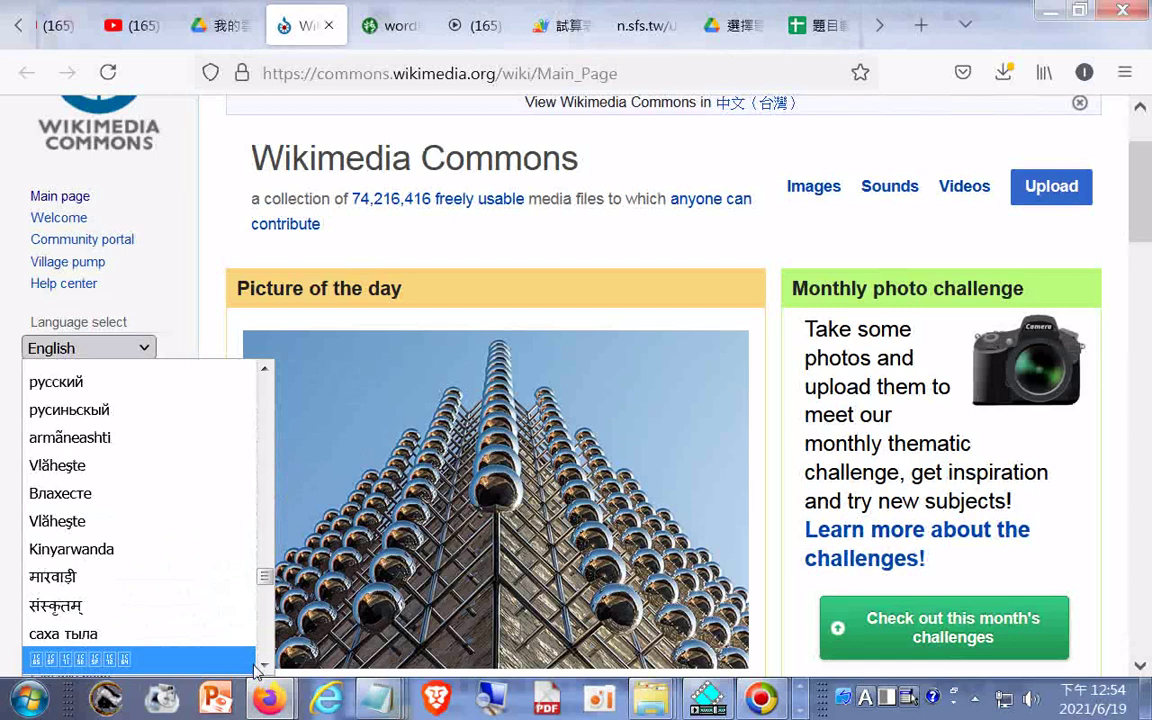
left_click(250, 662)
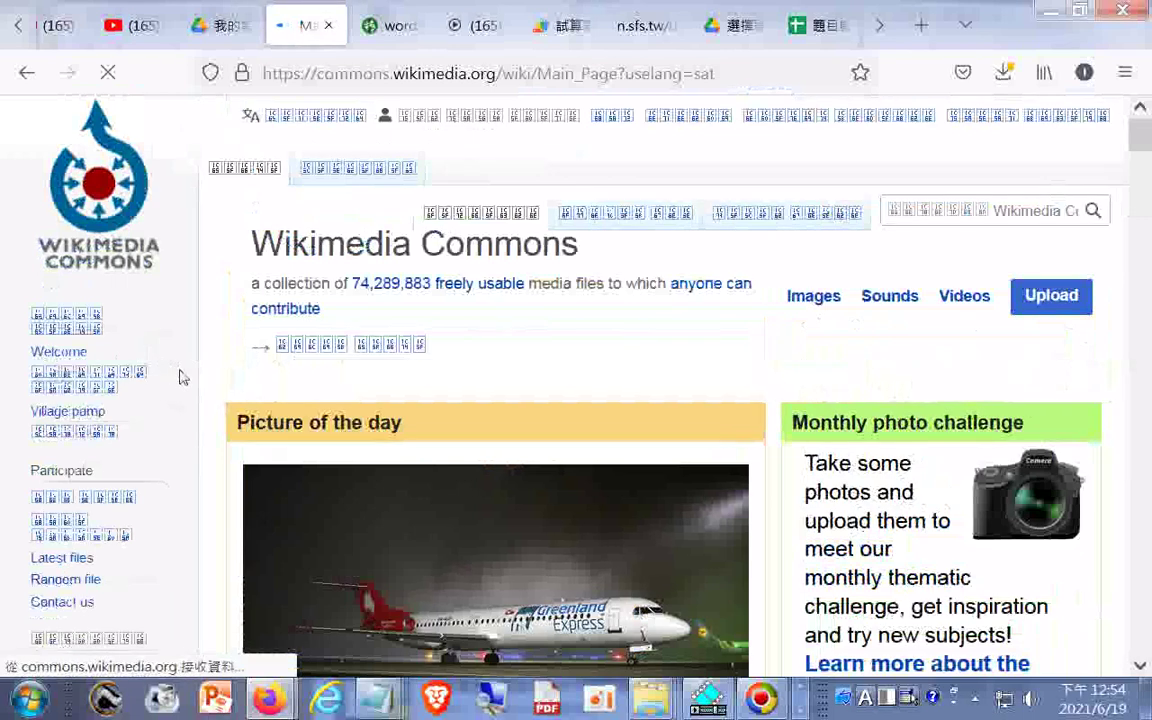
scroll(180, 377, "down", 5)
scroll(180, 377, "down", 6)
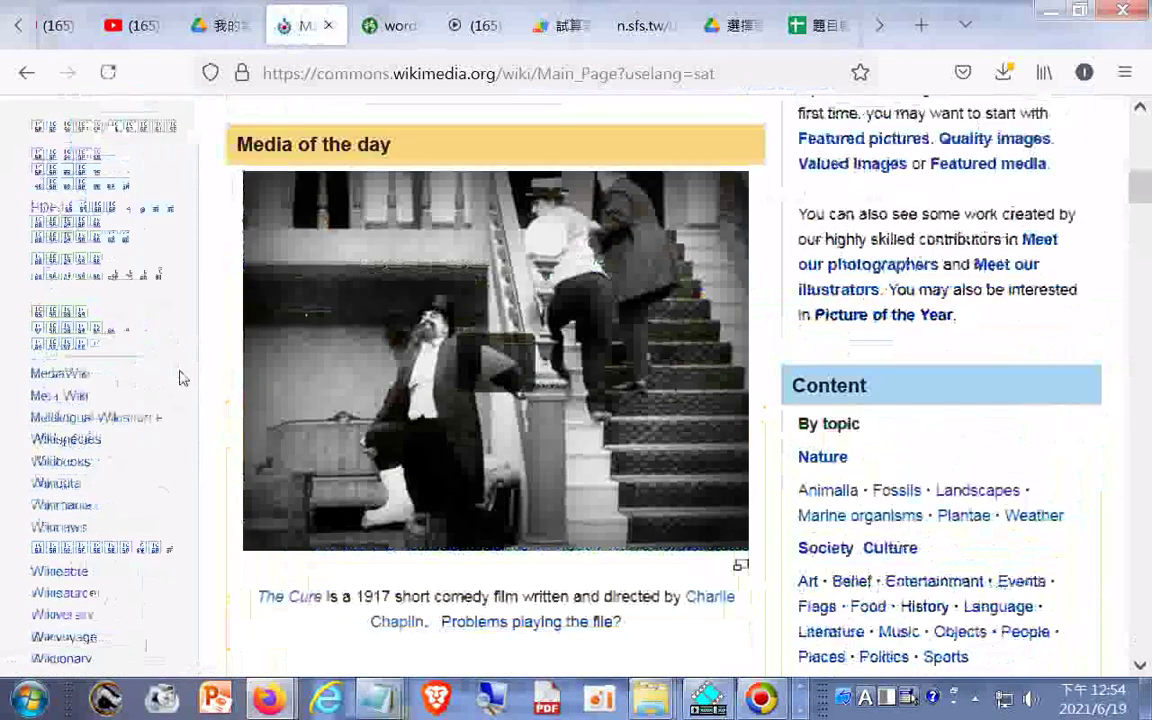
scroll(180, 377, "down", 5)
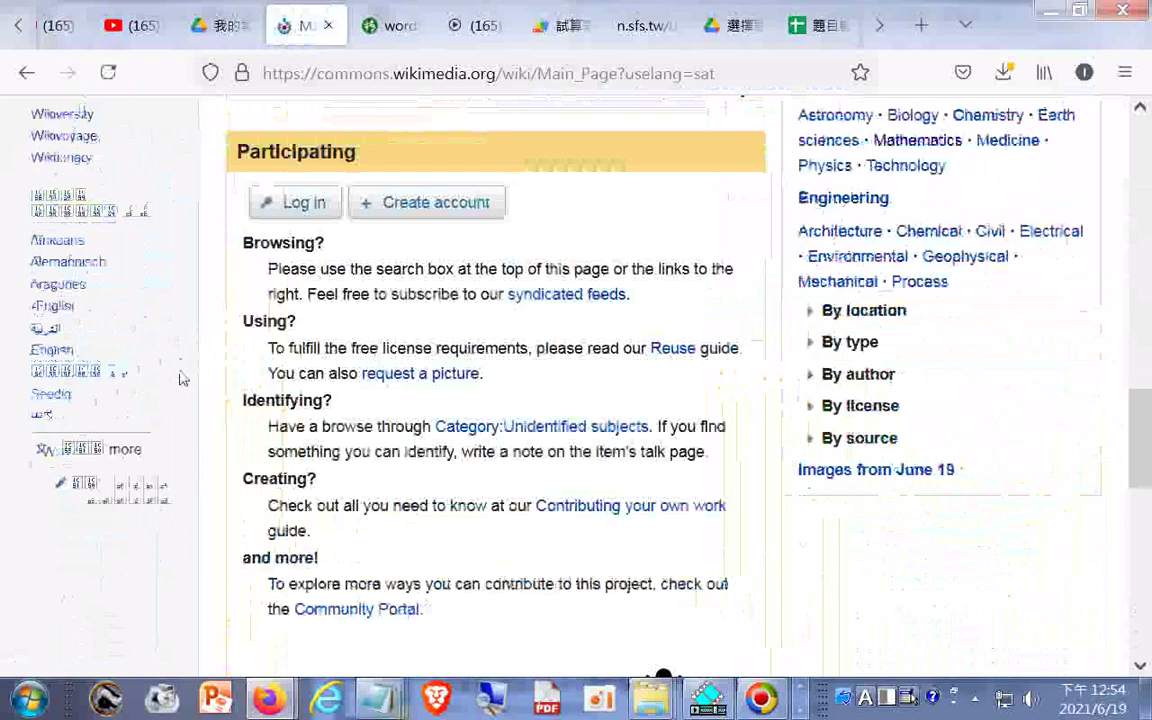
scroll(180, 377, "down", 5)
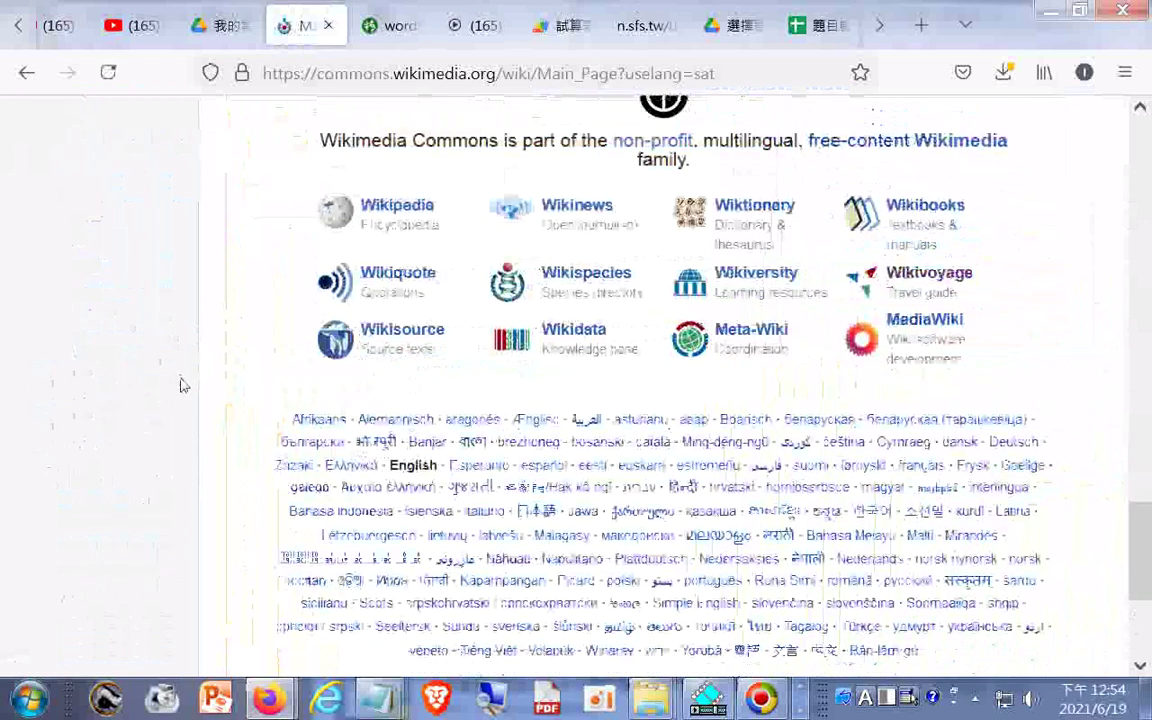
scroll(200, 377, "up", 3)
scroll(200, 377, "up", 10)
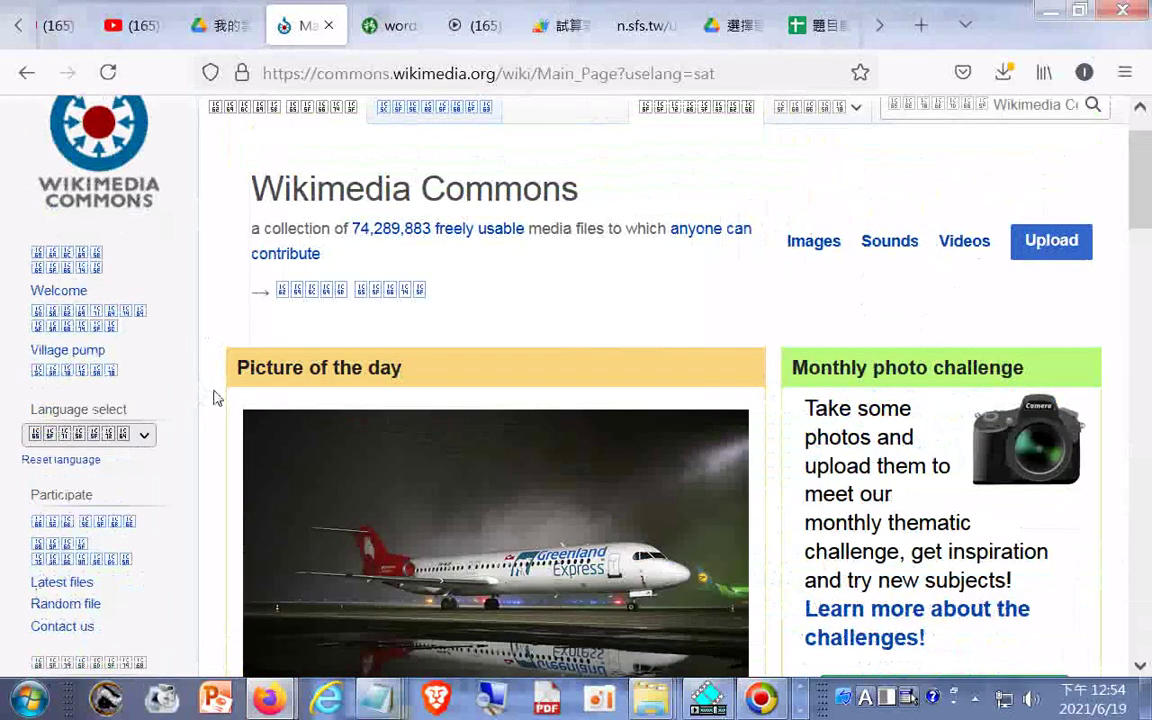
scroll(213, 398, "down", 3)
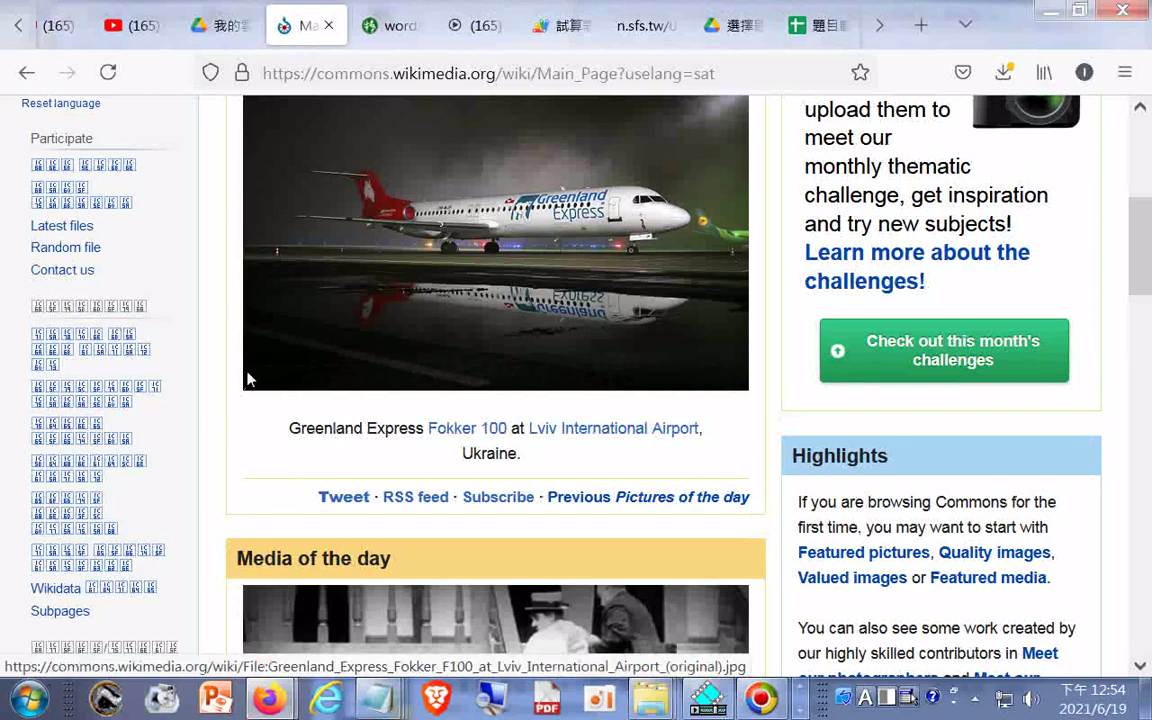
scroll(245, 375, "up", 4)
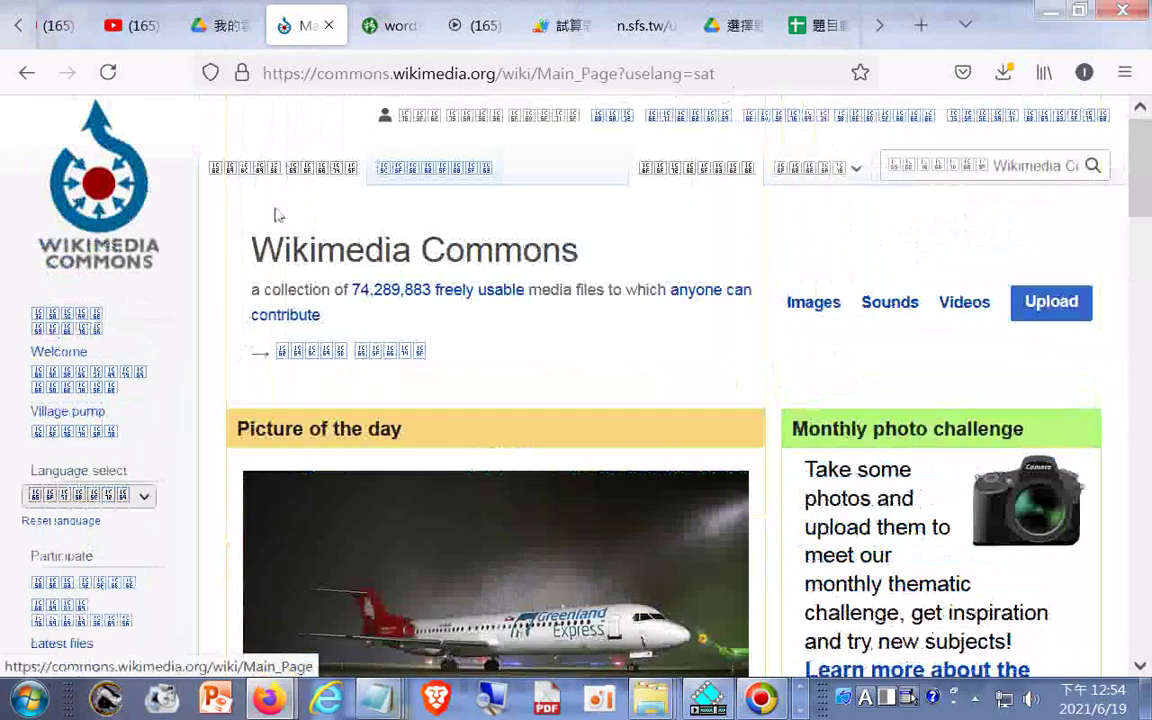
Save the Wikimedia Commons main page with 20210619 appended to its name, then close its tab
right_click(232, 349)
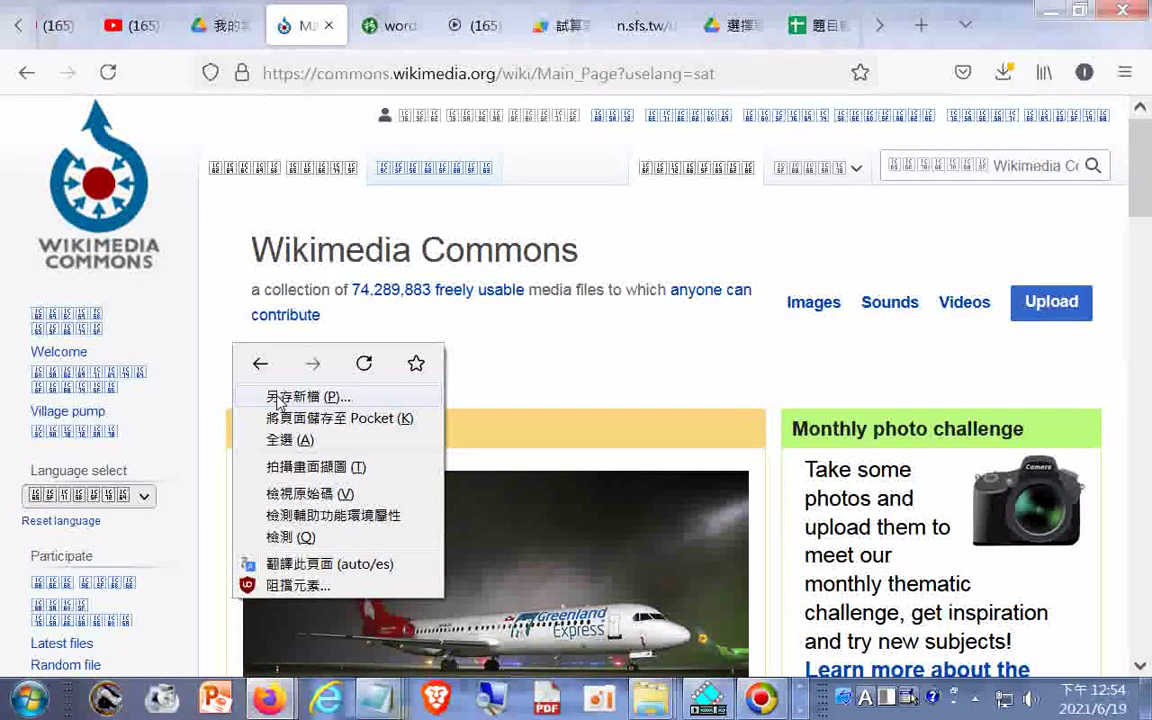
left_click(280, 398)
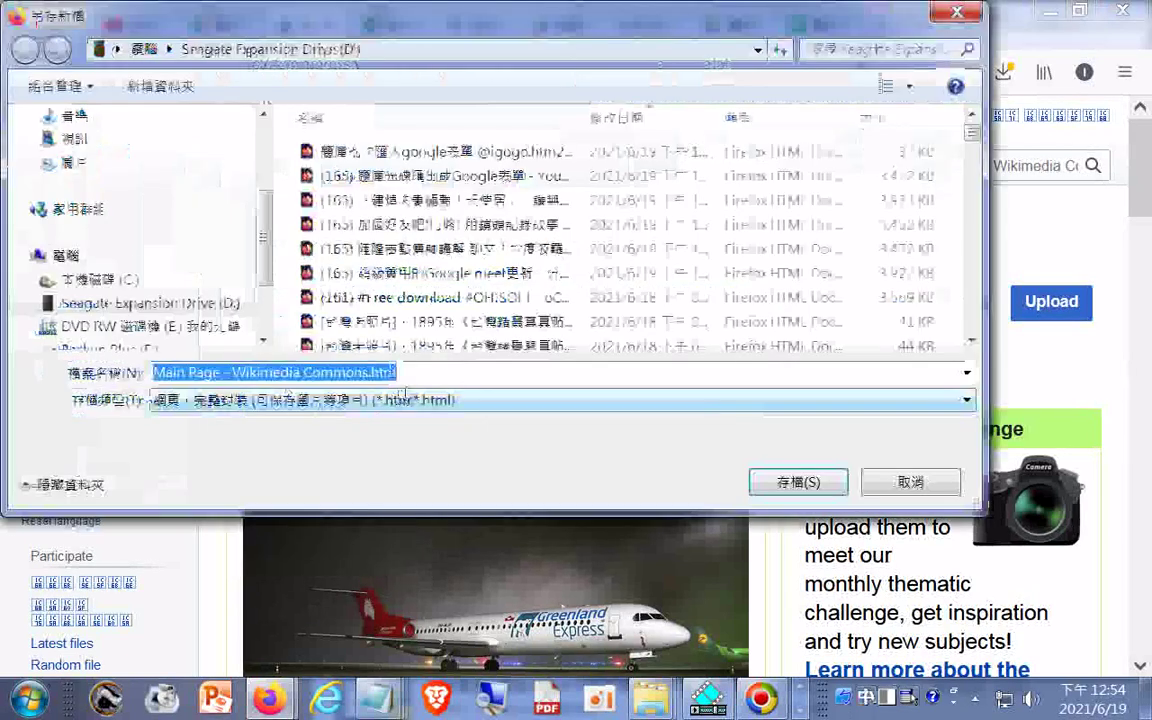
left_click(421, 376)
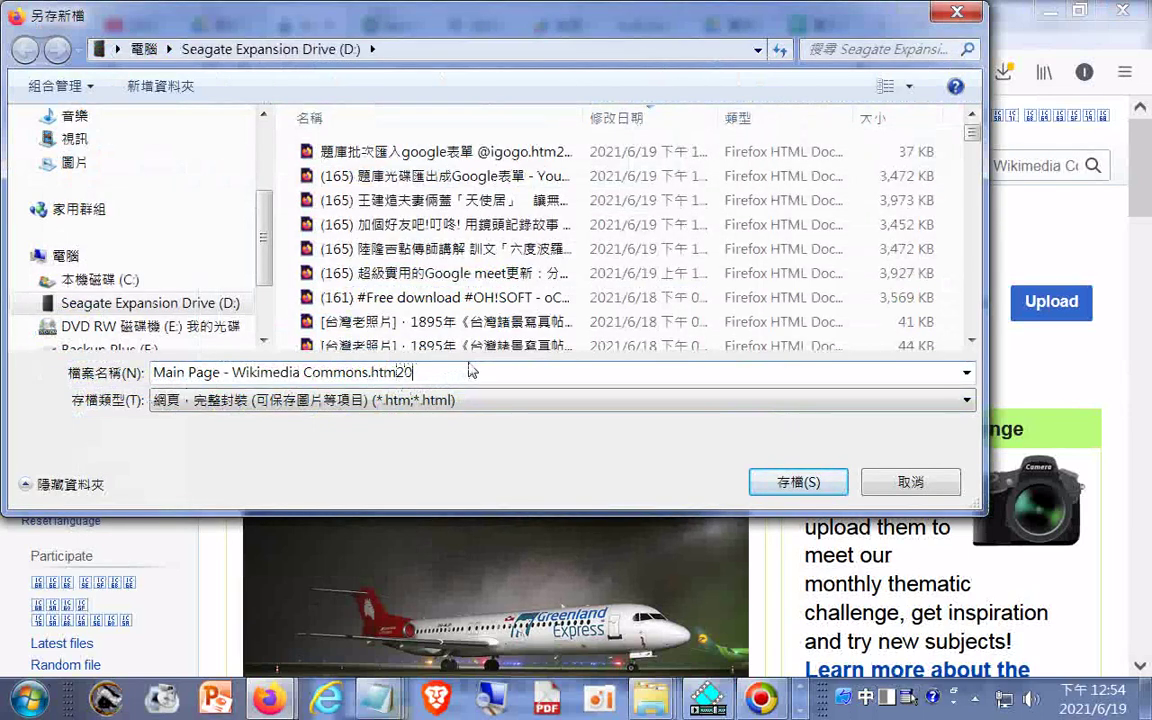
type("20210619")
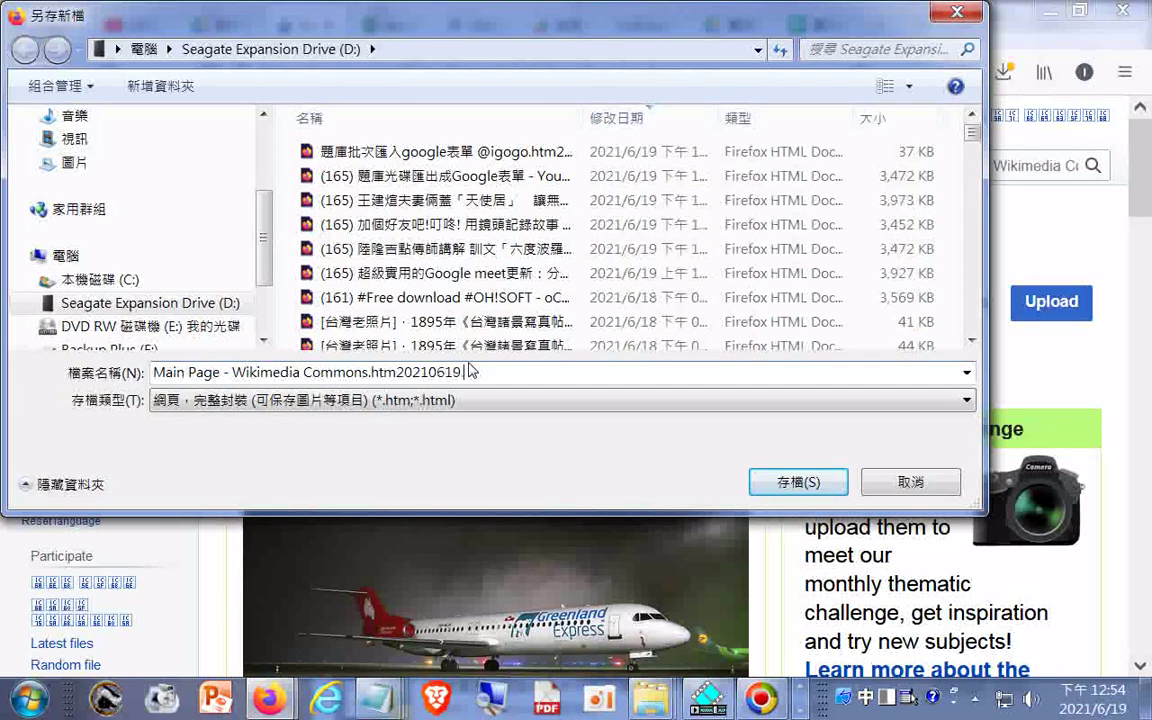
key("Return")
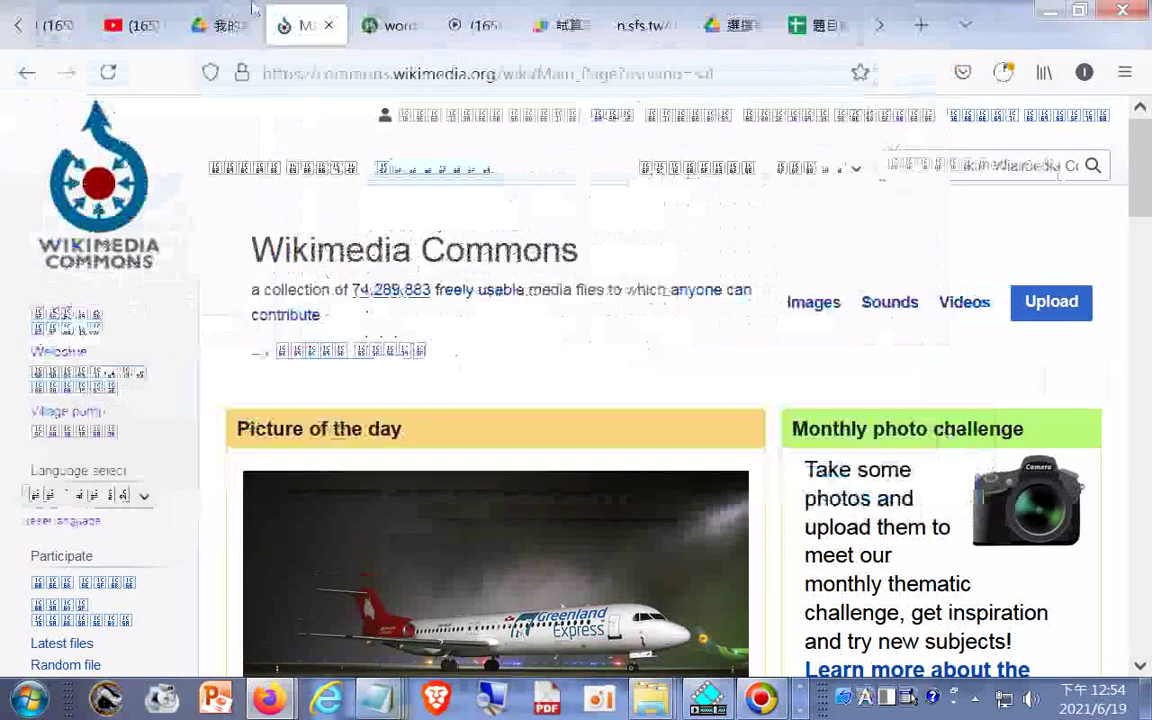
left_click(328, 27)
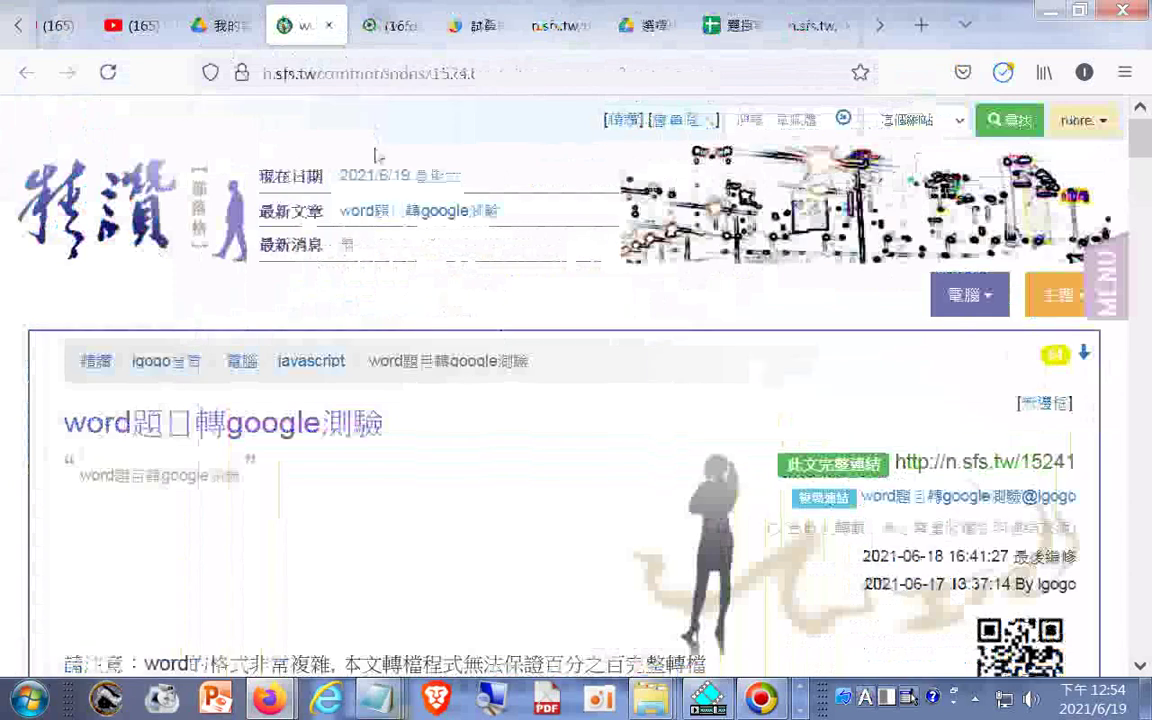
Save the word題目轉google測驗 page to drive D: with 20210619 appended to the file name
right_click(4, 585)
left_click(78, 383)
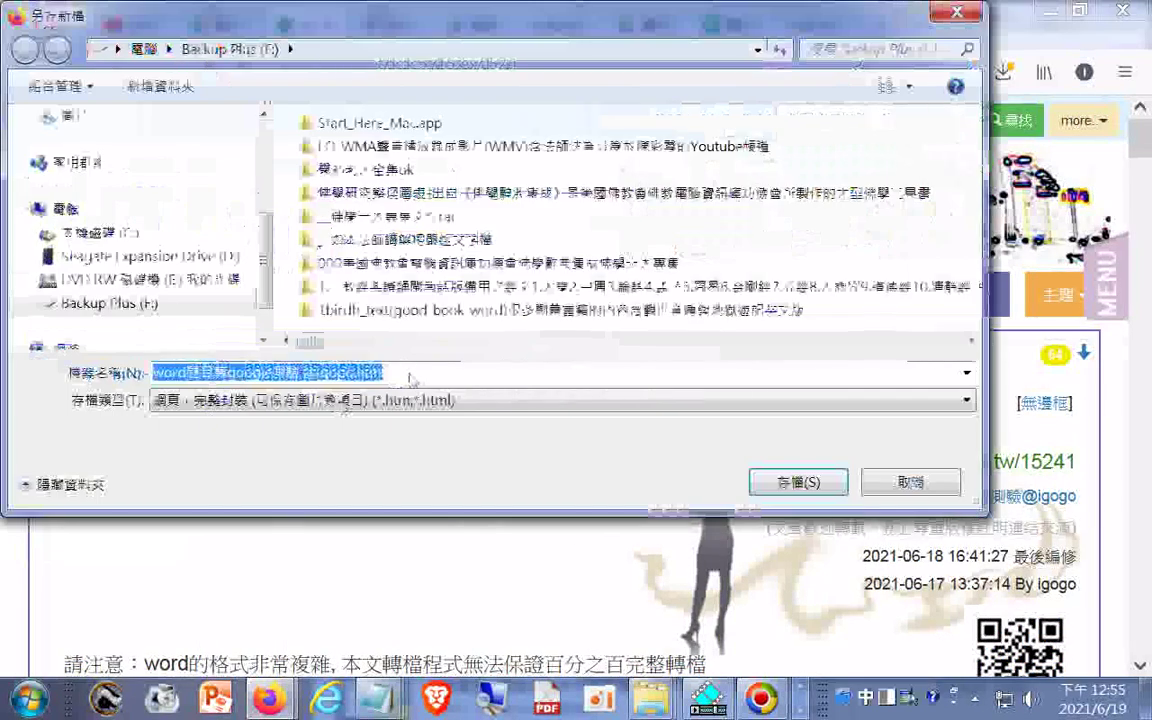
left_click(418, 376)
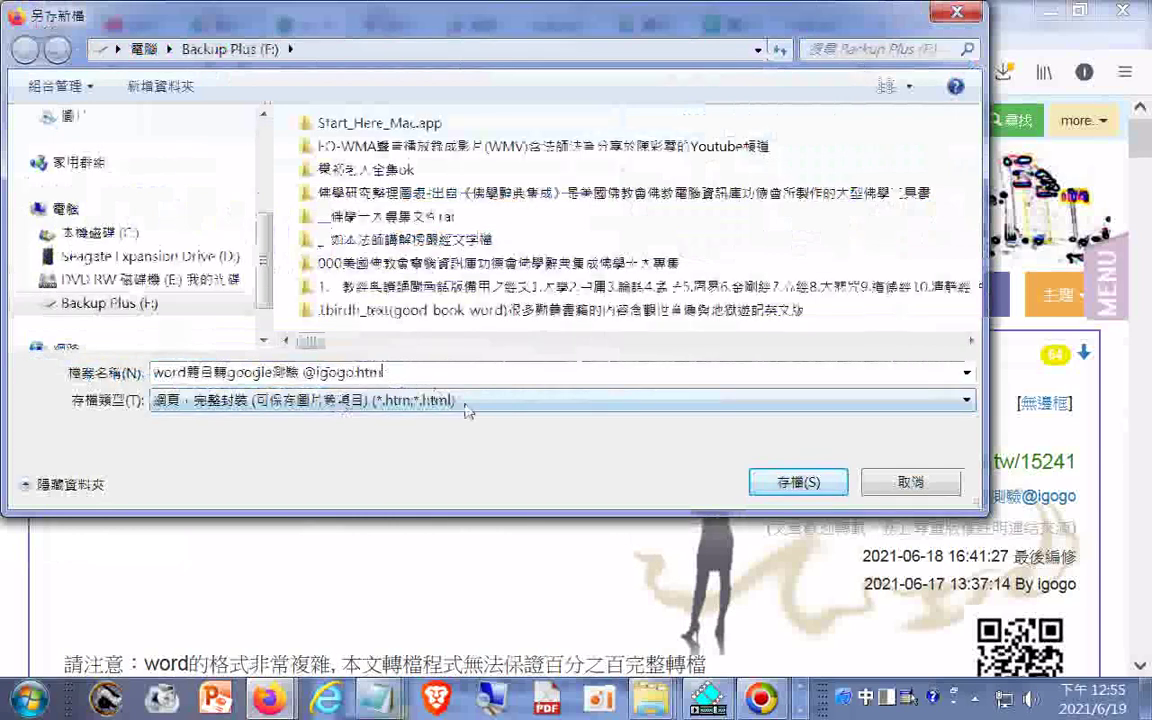
type("20210")
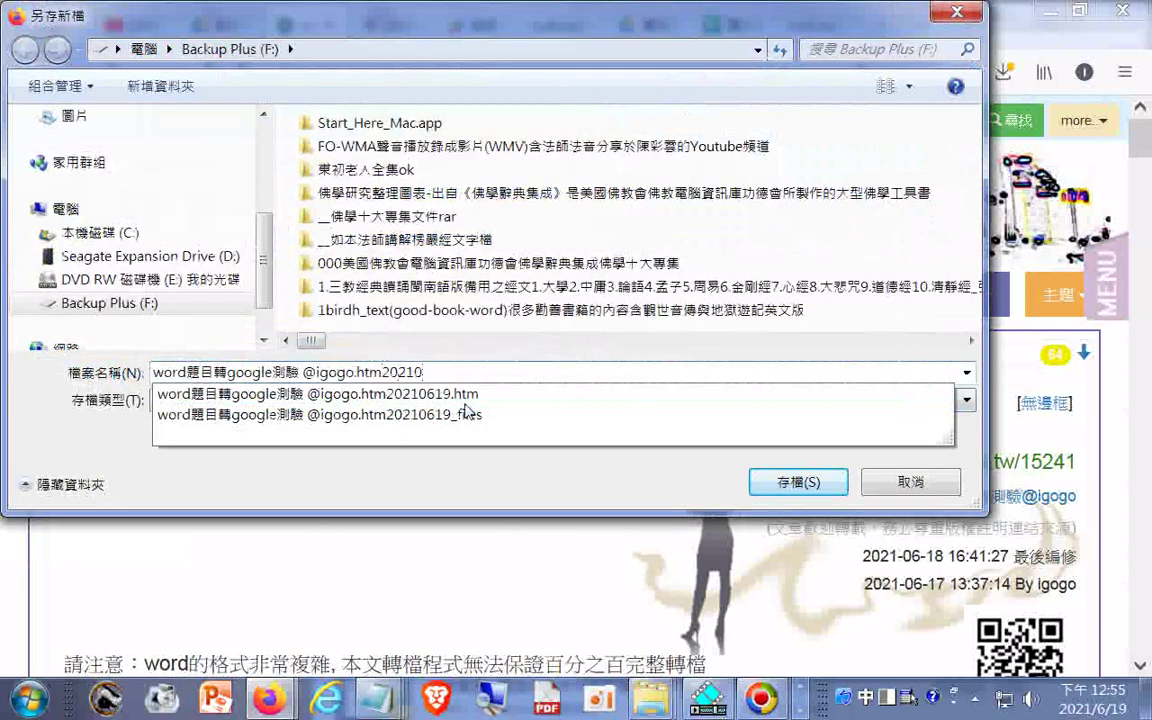
type("619")
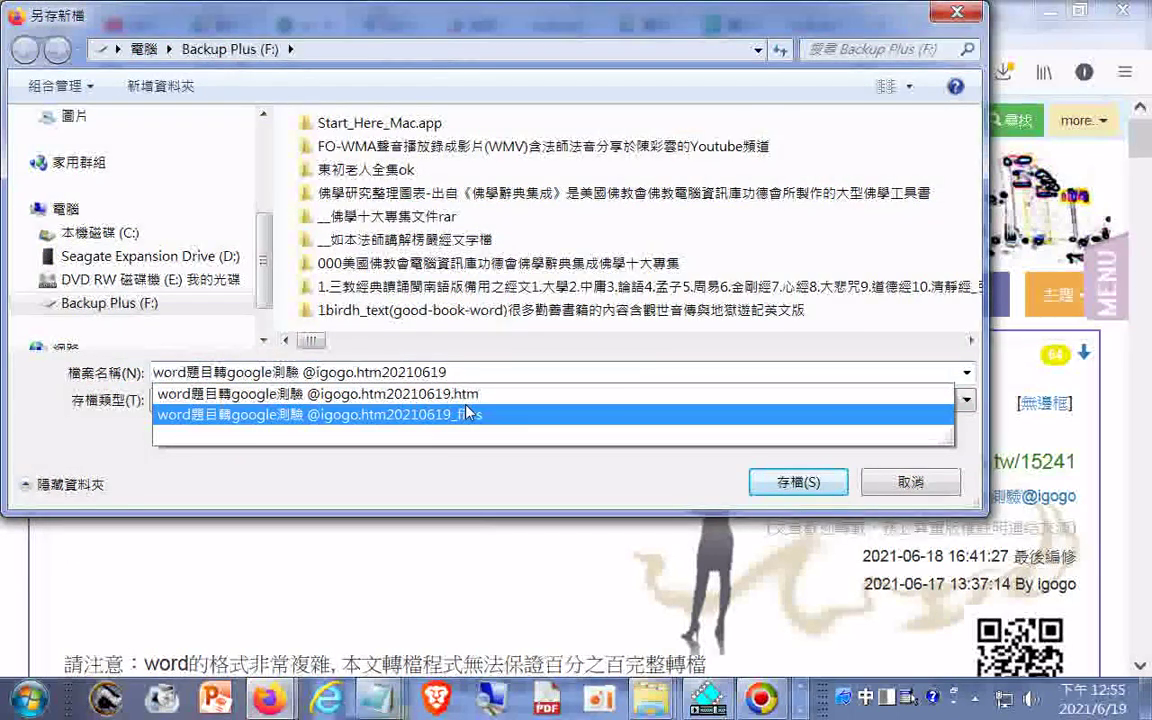
type("..")
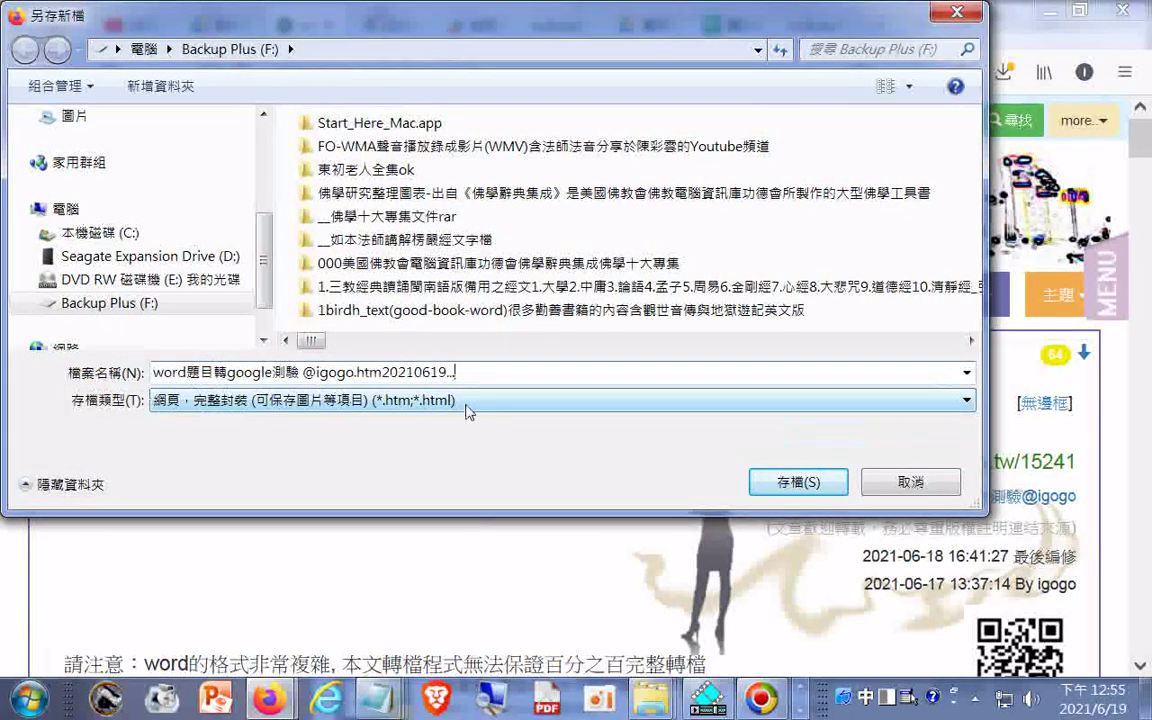
left_click(180, 255)
left_click(786, 490)
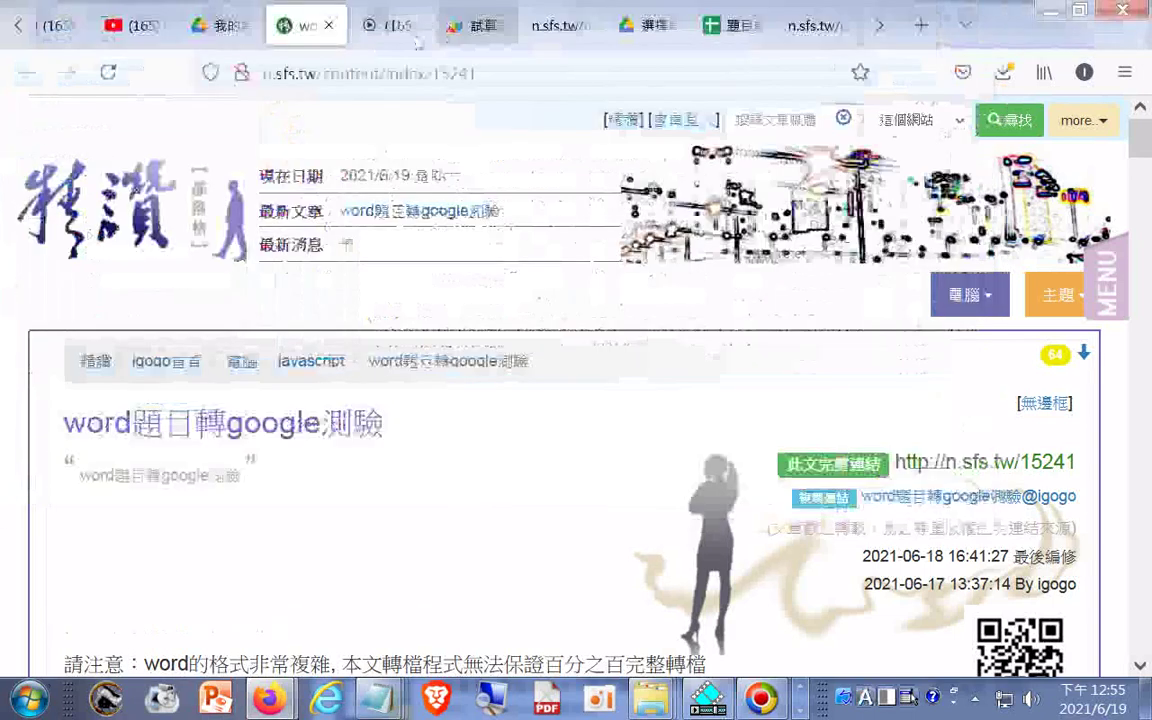
Close the n.sfs.tw tab, like the video, and start saving its page with a date appended
left_click(328, 35)
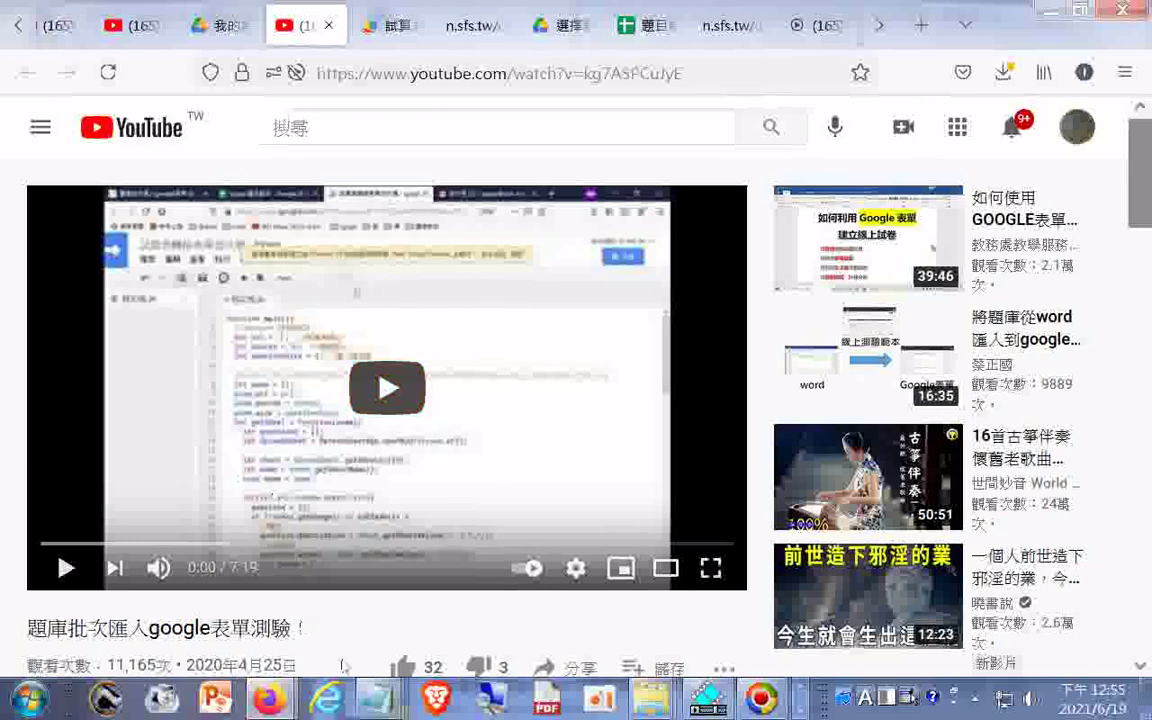
left_click(403, 665)
right_click(383, 636)
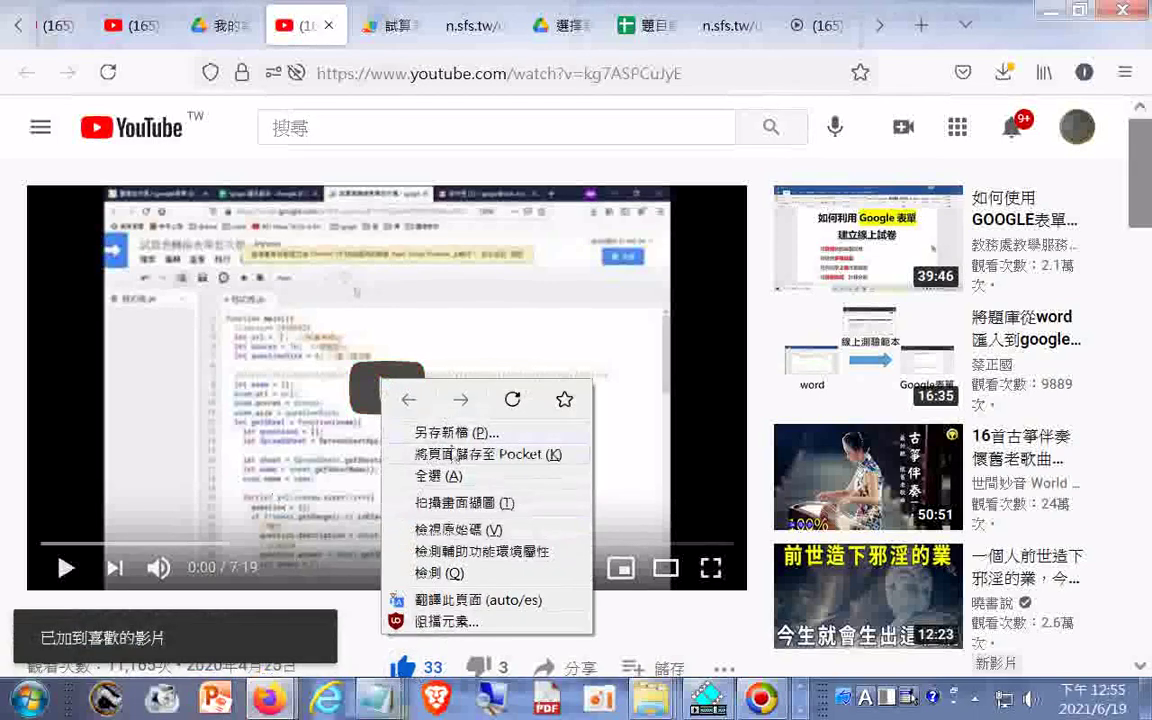
left_click(458, 434)
key("Tab")
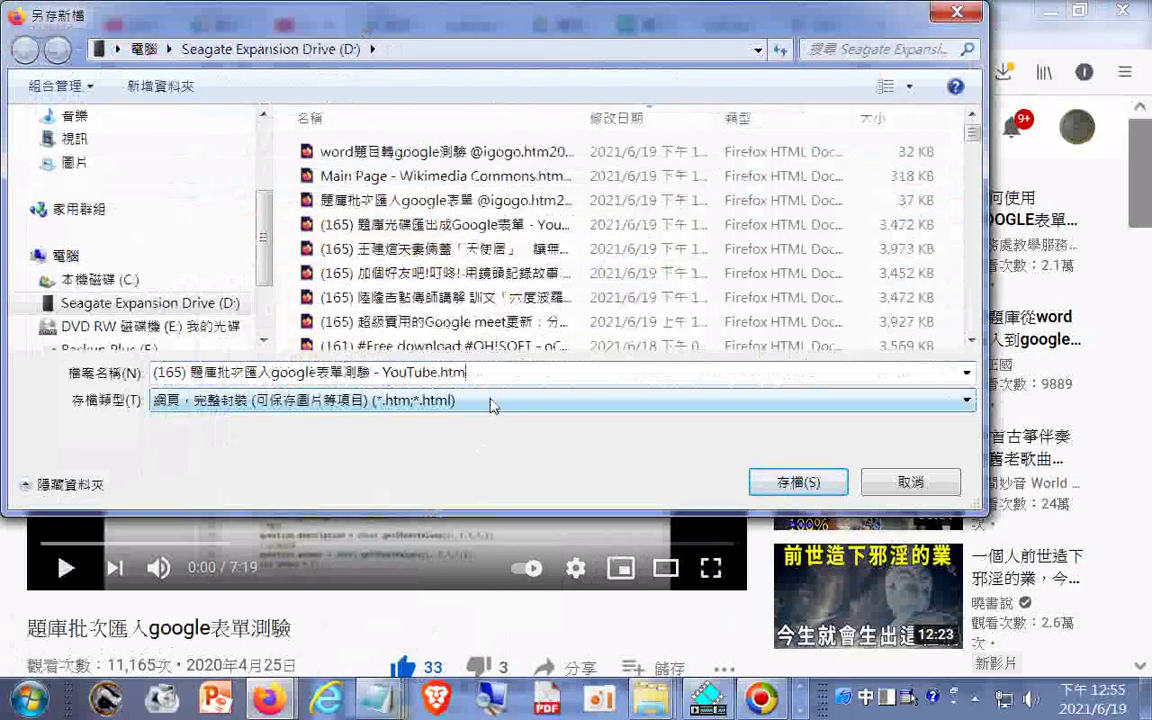
type("20200515")
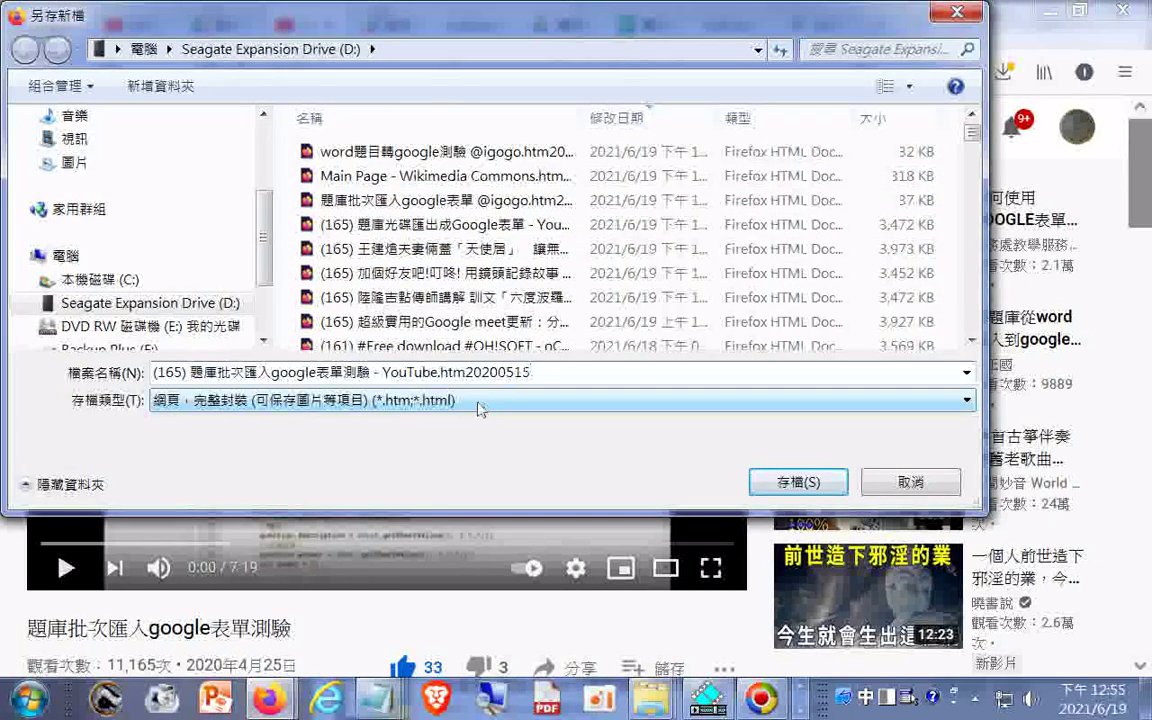
type("42")
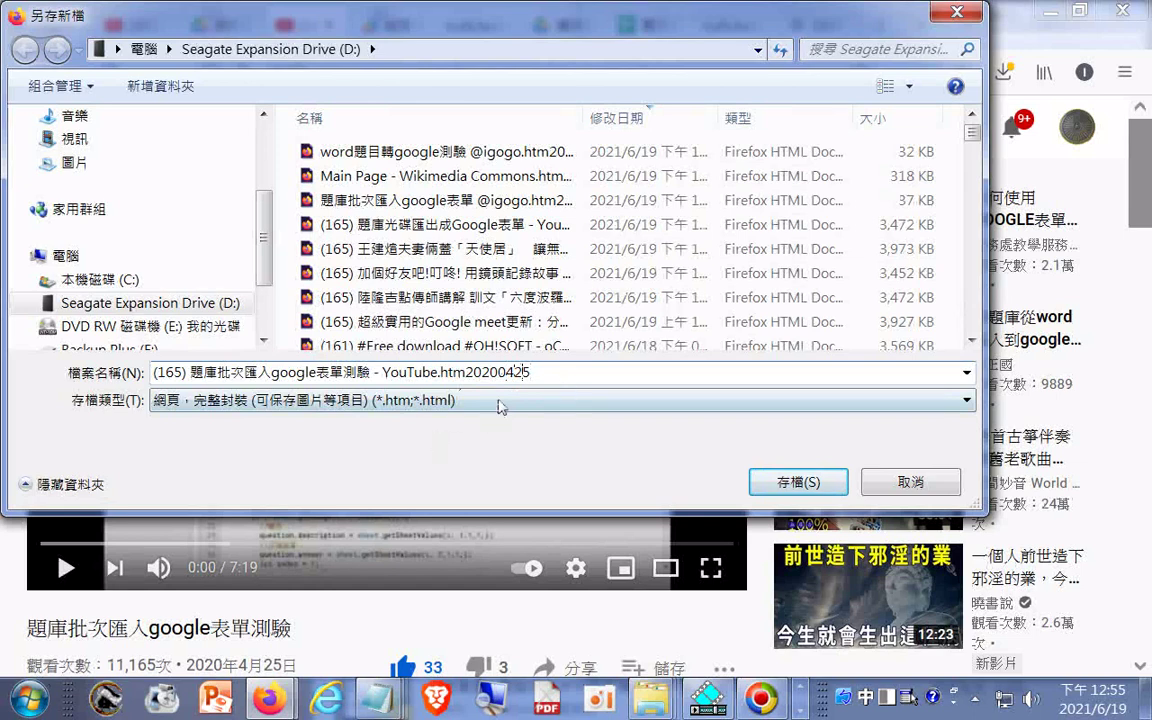
Copy the dated file name and save the YouTube page to drive D: as 20200425
left_click_drag(545, 378, 190, 373)
right_click(208, 368)
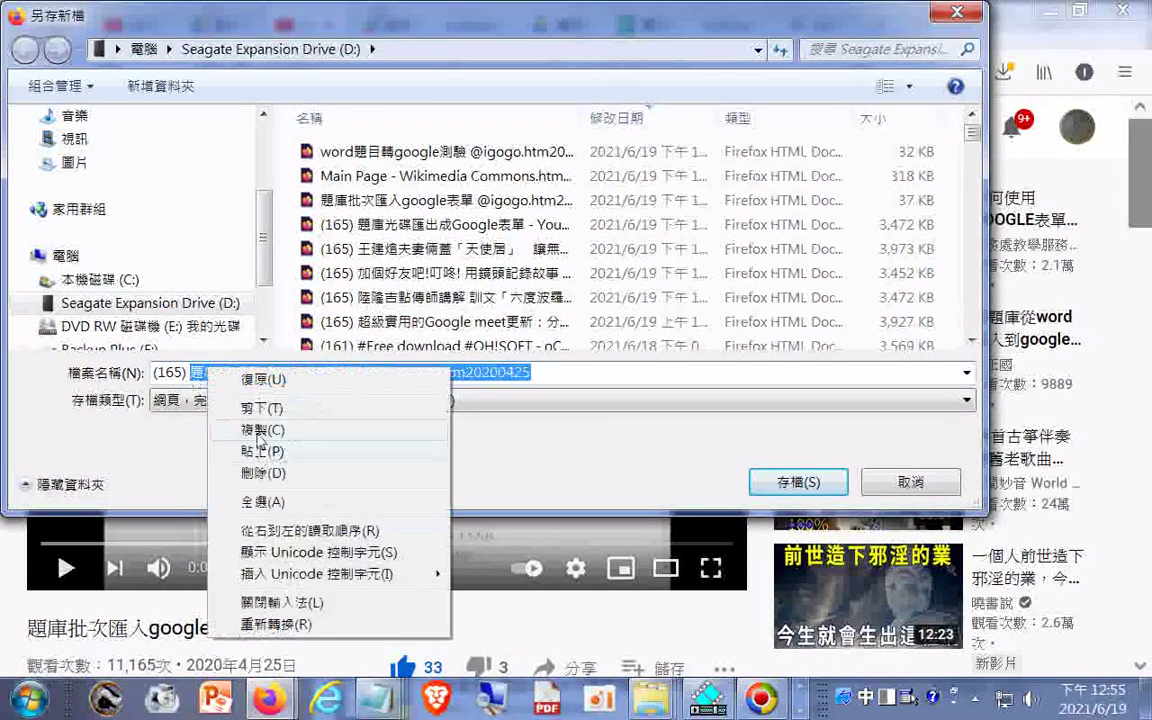
left_click(290, 429)
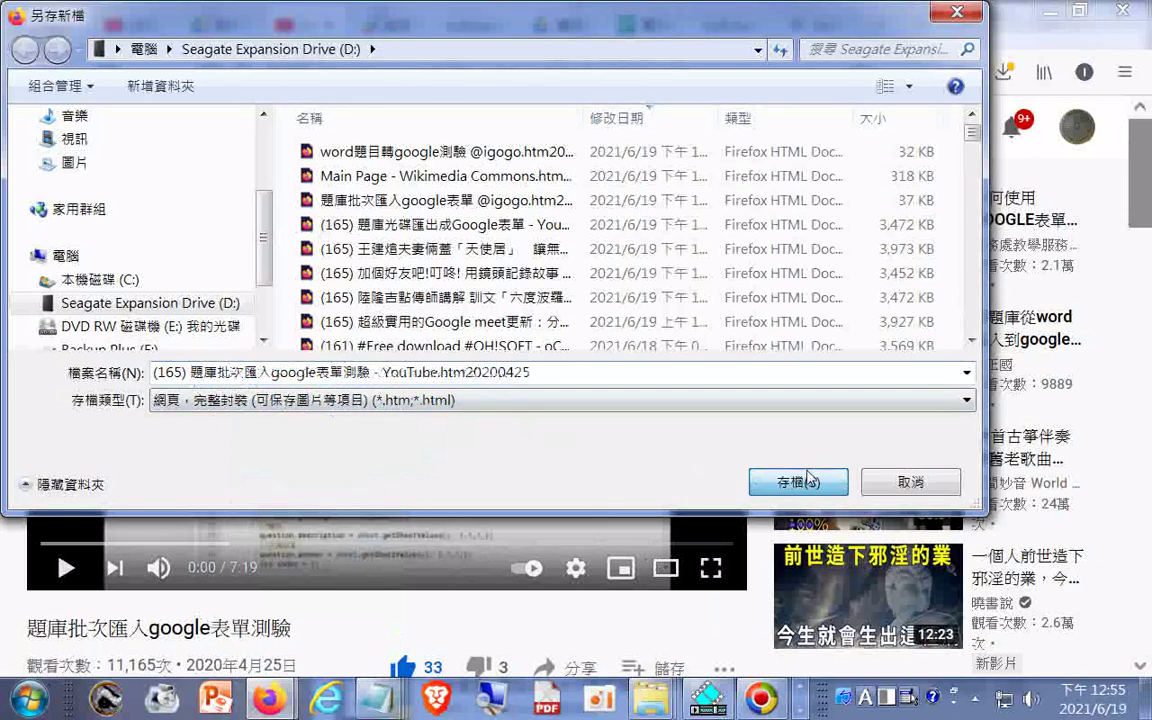
left_click(798, 482)
right_click(404, 628)
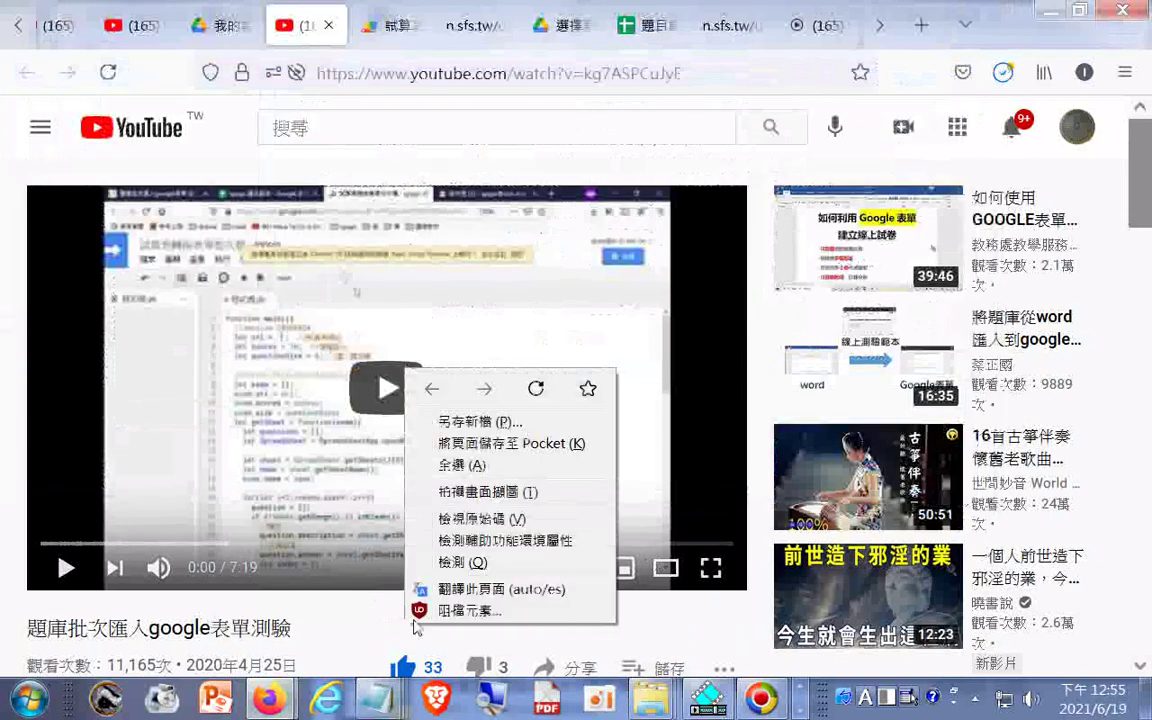
Download a visible-area screenshot of the YouTube video page
left_click(498, 492)
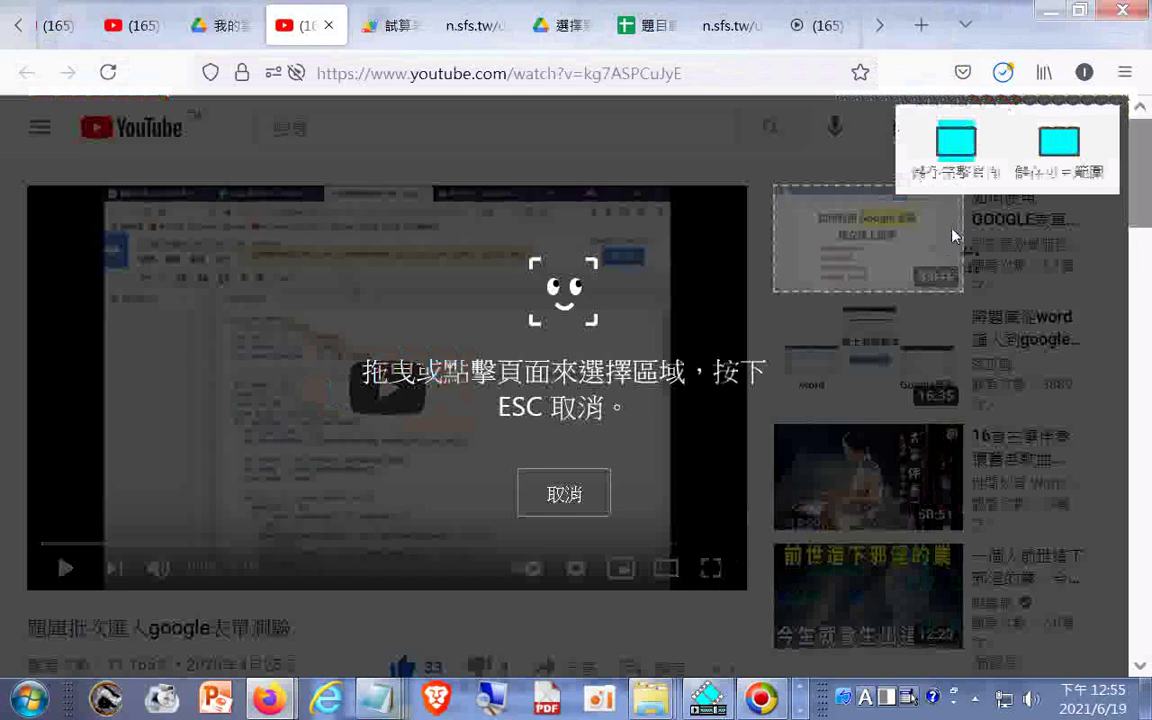
left_click(1047, 150)
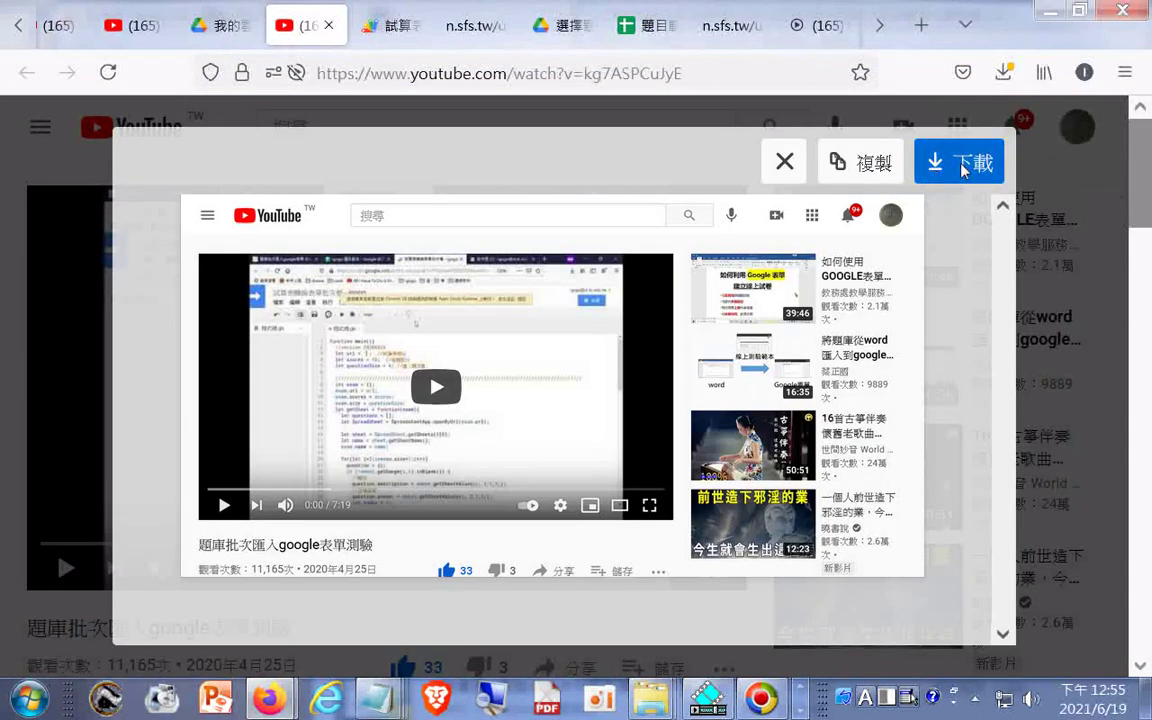
left_click(962, 166)
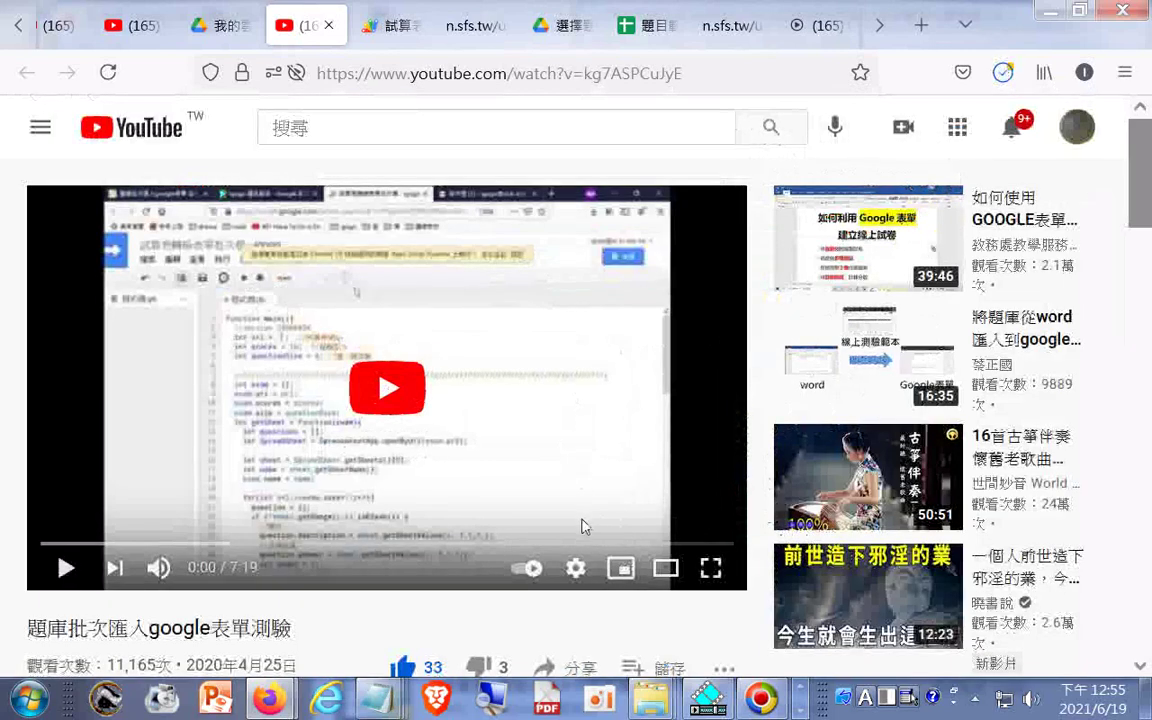
scroll(585, 527, "down", 3)
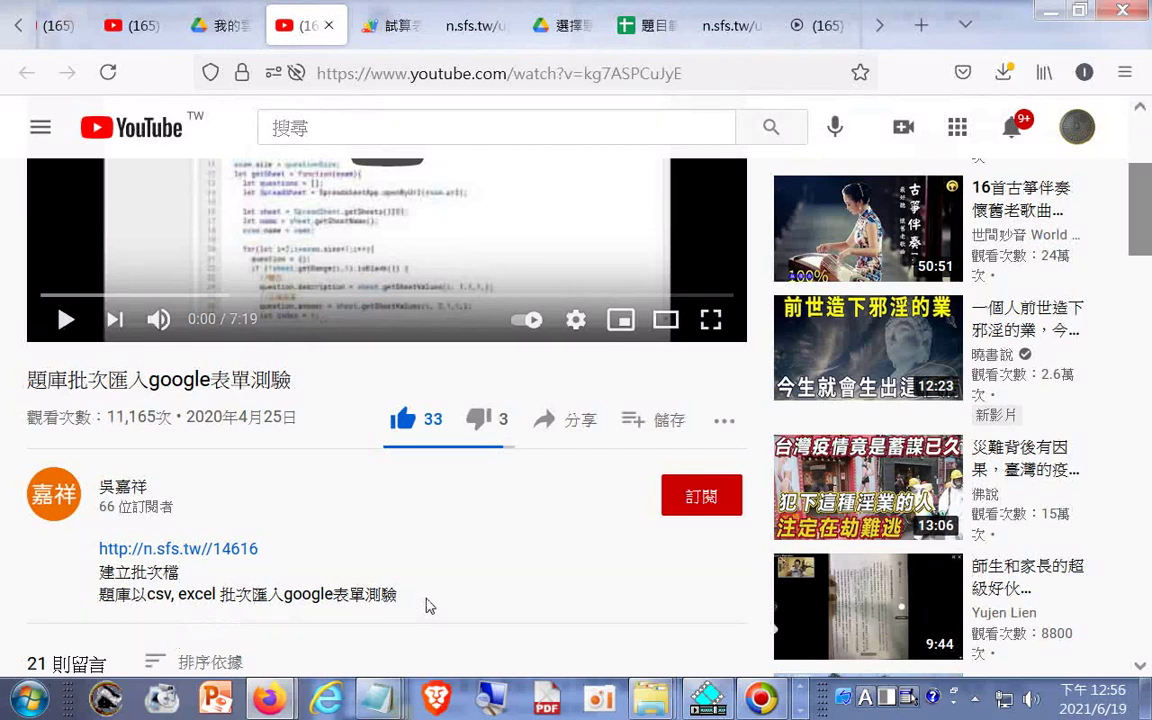
Download a visible-area screenshot of the video description and subscribe to the channel
right_click(318, 636)
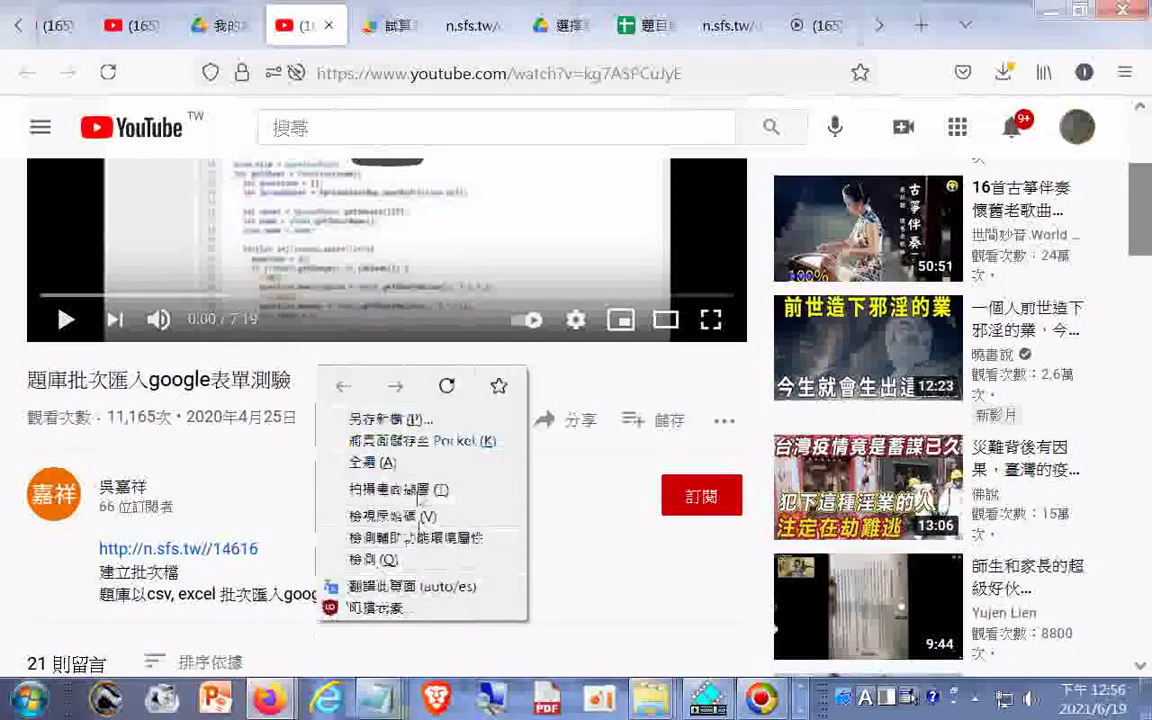
left_click(372, 445)
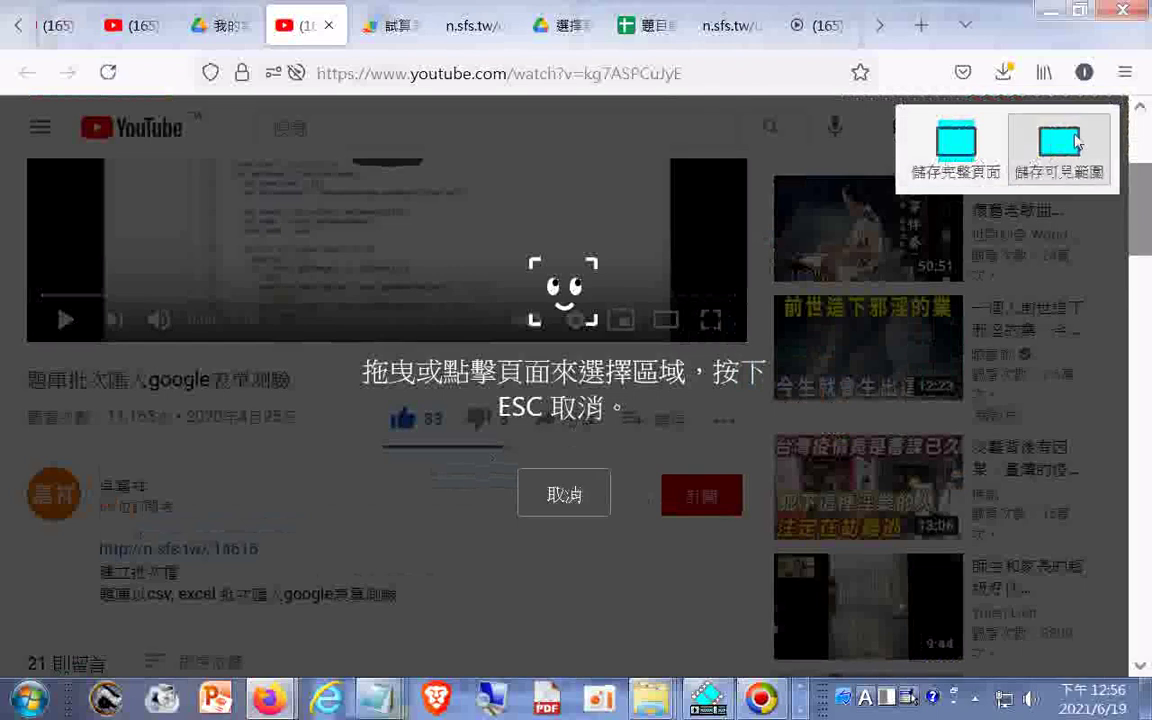
left_click(1000, 150)
left_click(985, 172)
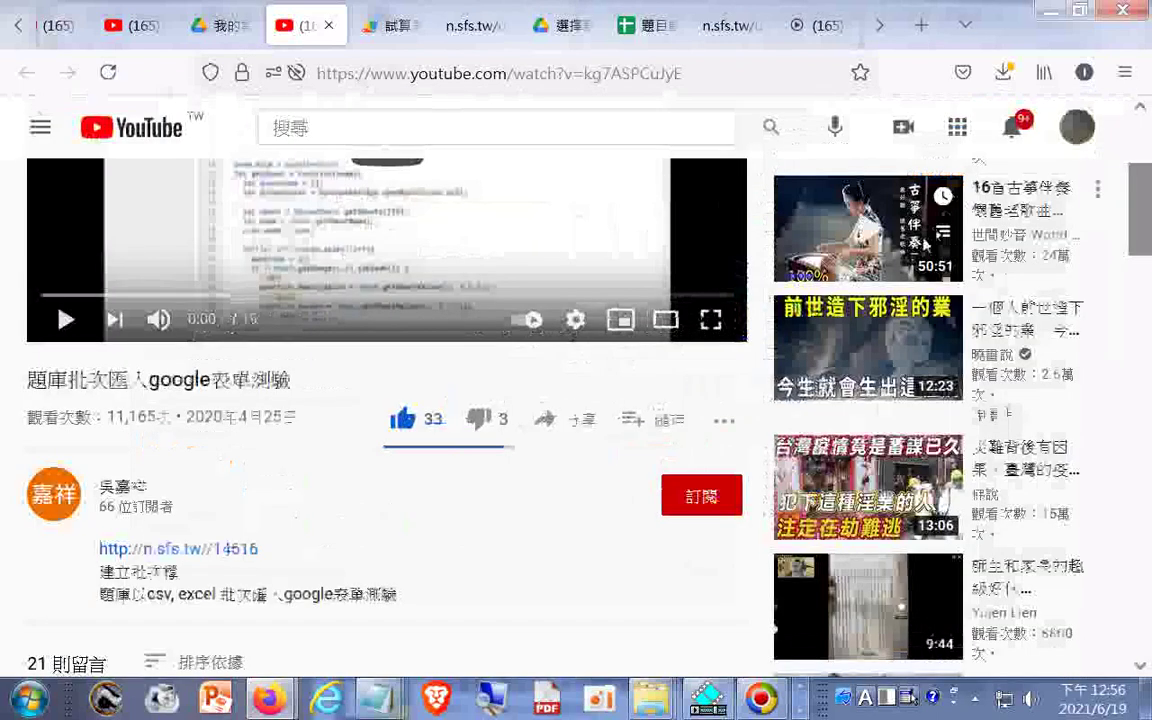
left_click(708, 500)
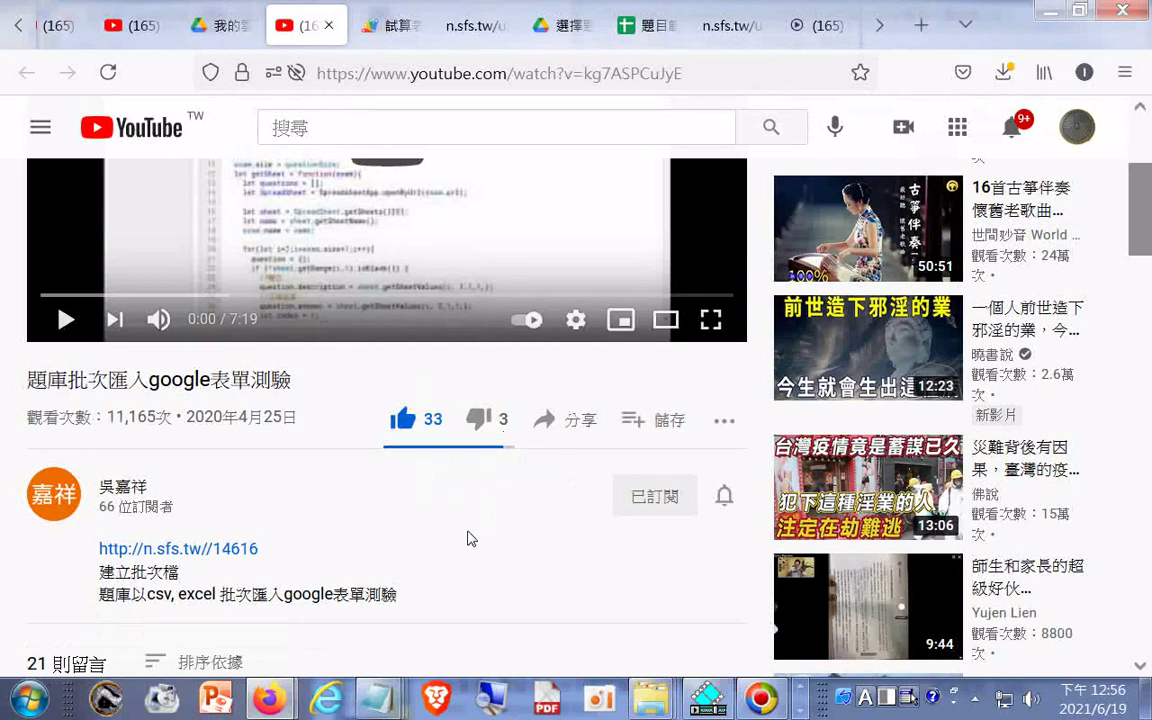
right_click(188, 552)
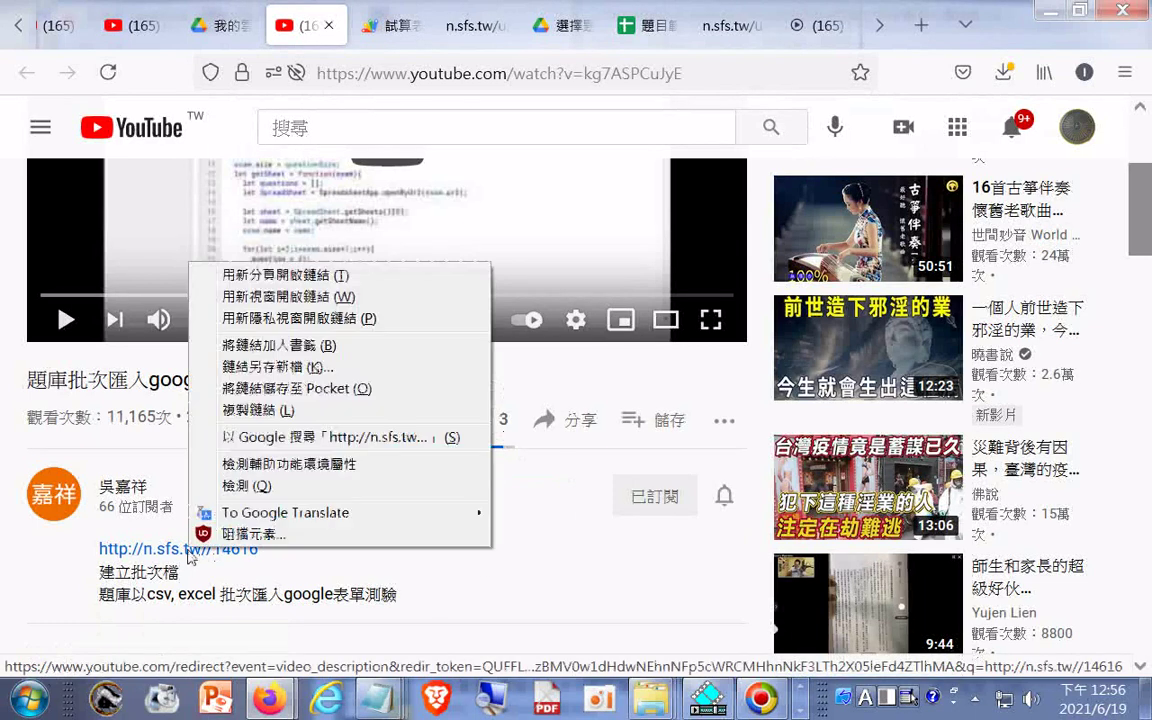
left_click(283, 274)
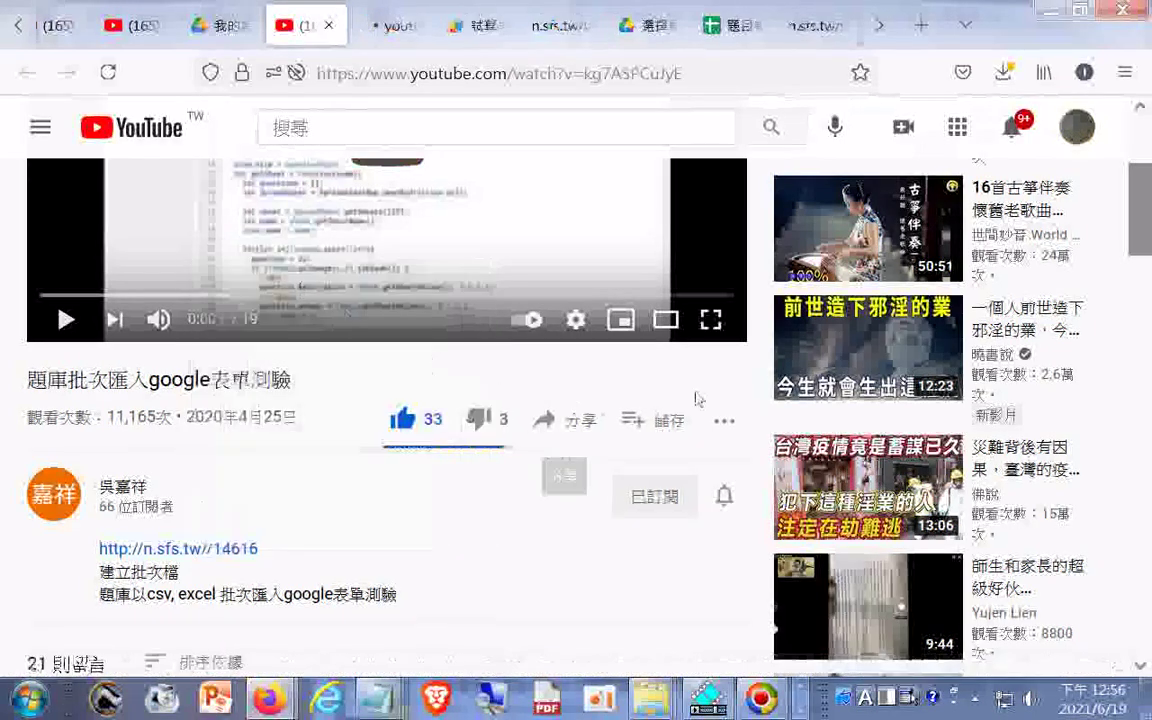
scroll(694, 398, "up", 3)
Play the video full screen and copy a visible-area screenshot of the frame
left_click(711, 570)
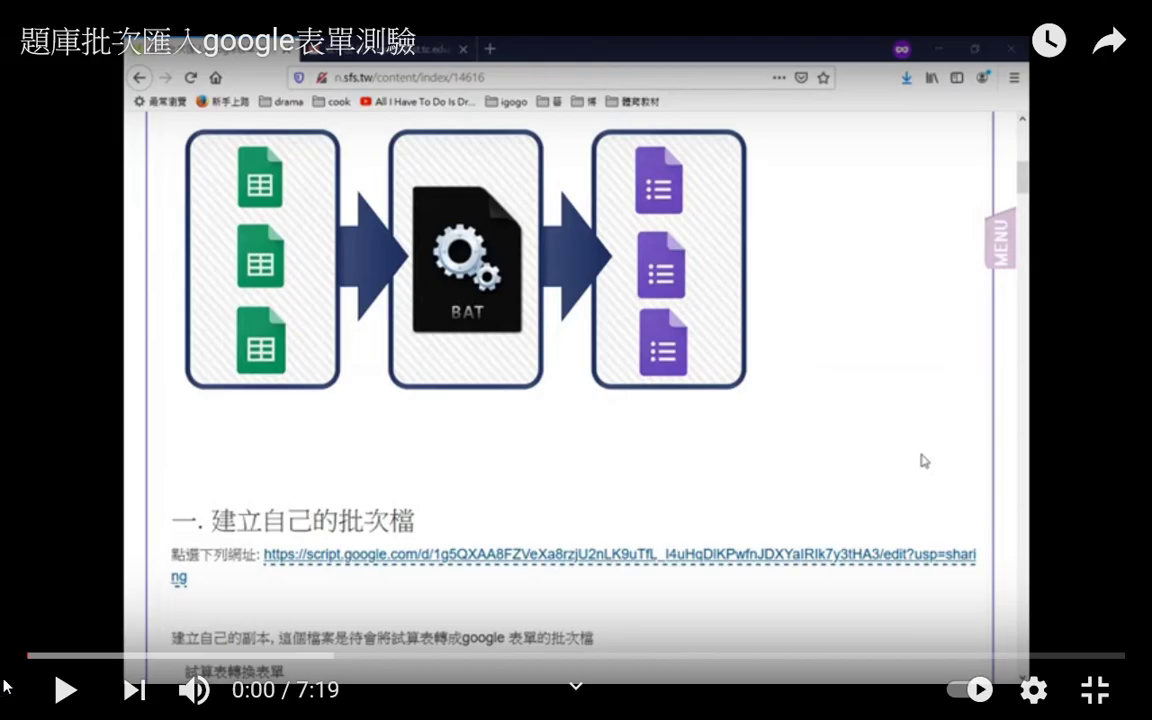
right_click(3, 612)
key("Escape")
key("ctrl+shift+s")
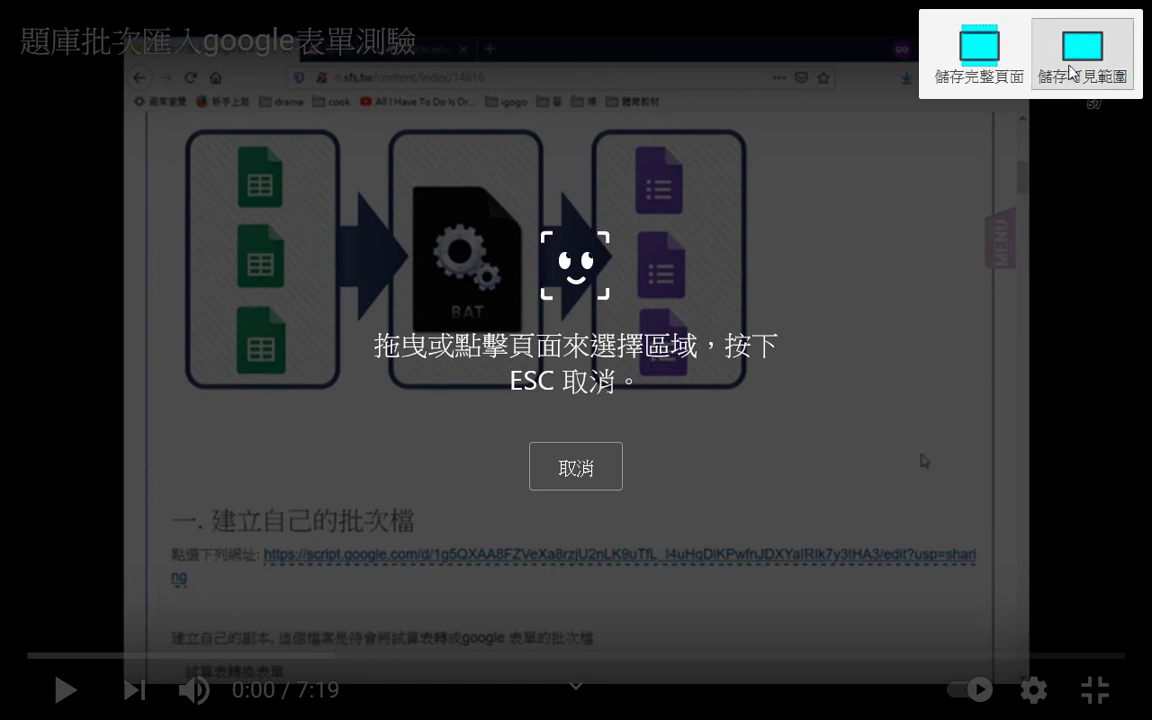
left_click(1072, 72)
left_click(882, 87)
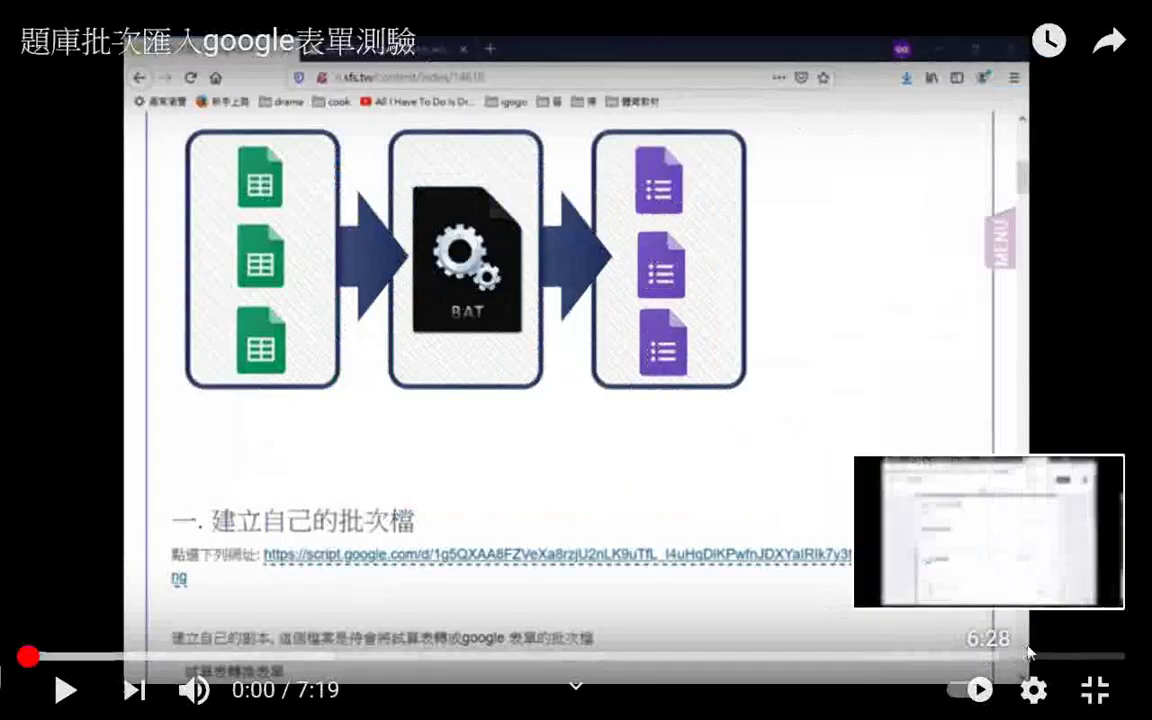
Share the video to Facebook and return to the normal watch page
left_click(1108, 41)
left_click(503, 420)
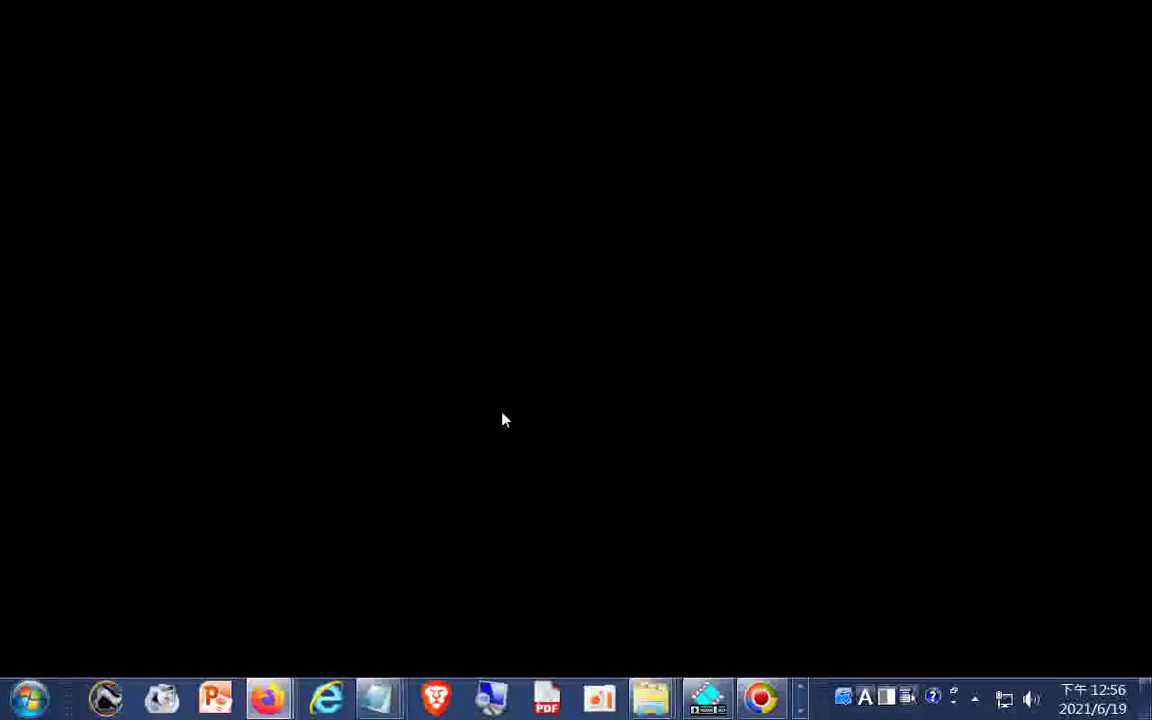
key("Escape")
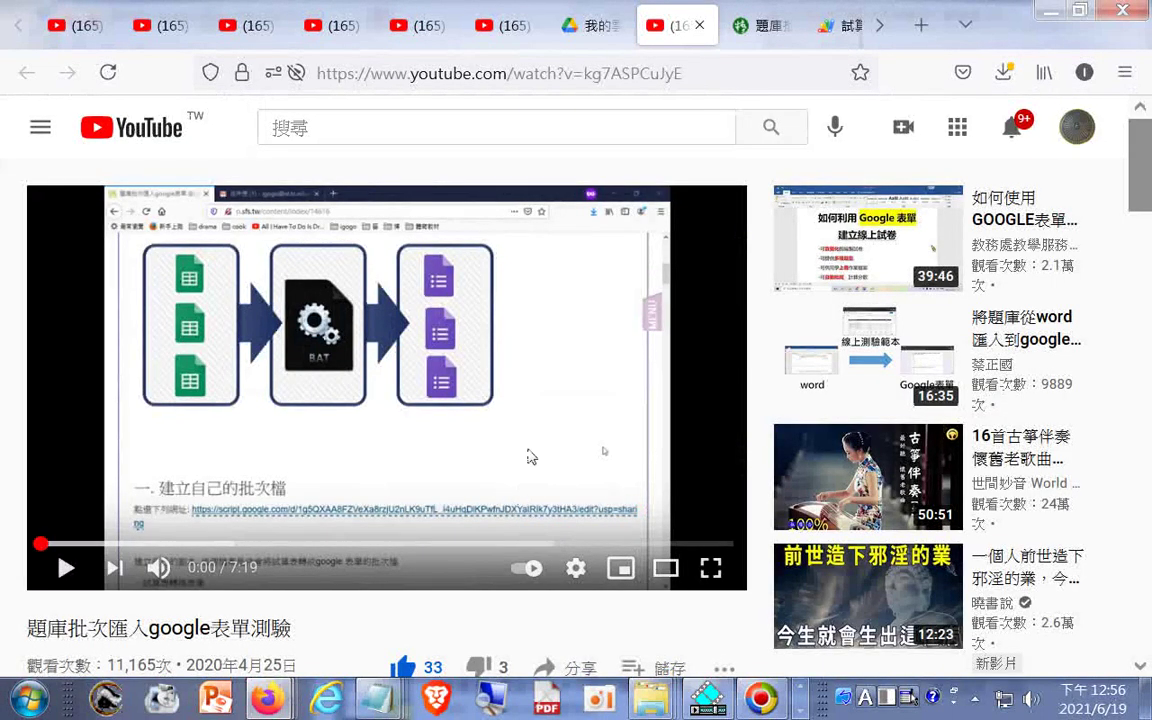
Share the video to Facebook, posting it to a group found by searching 趙
left_click(580, 668)
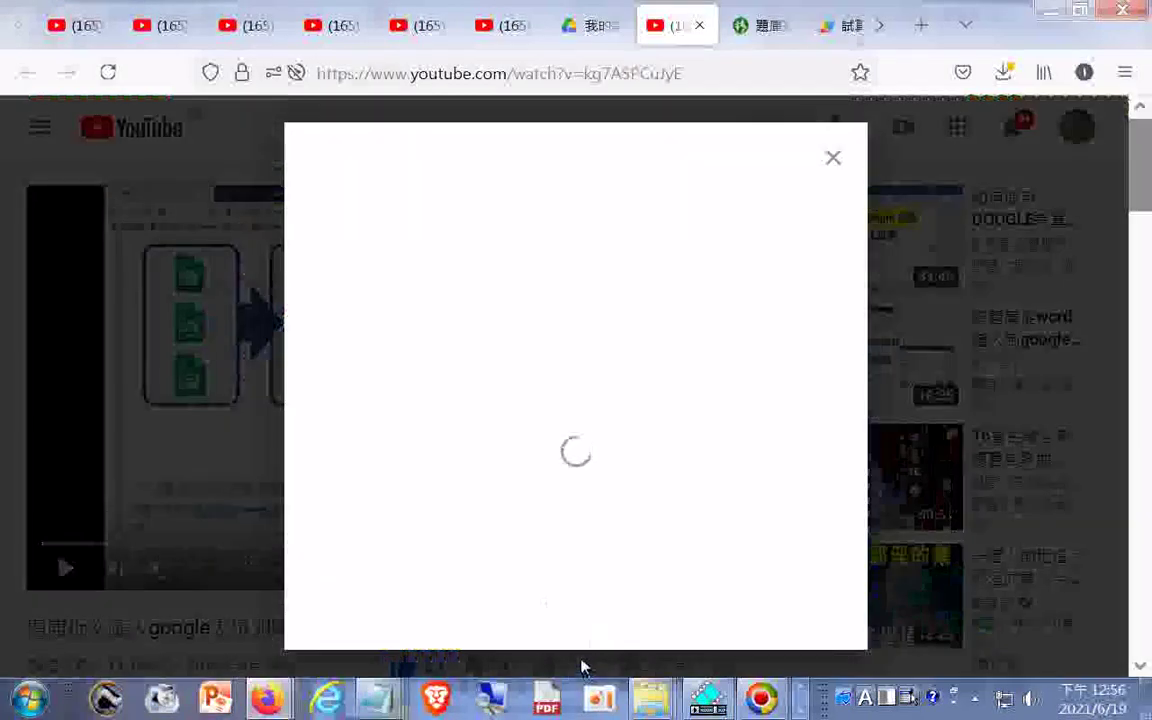
left_click(440, 400)
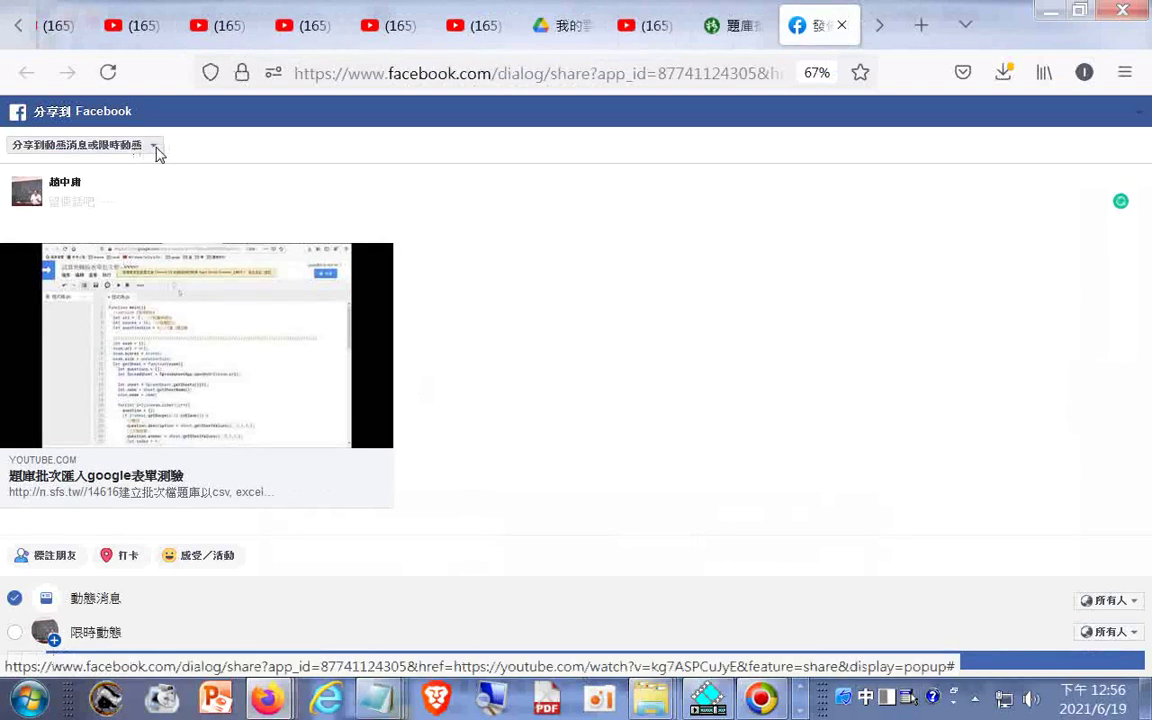
left_click(150, 147)
left_click(113, 204)
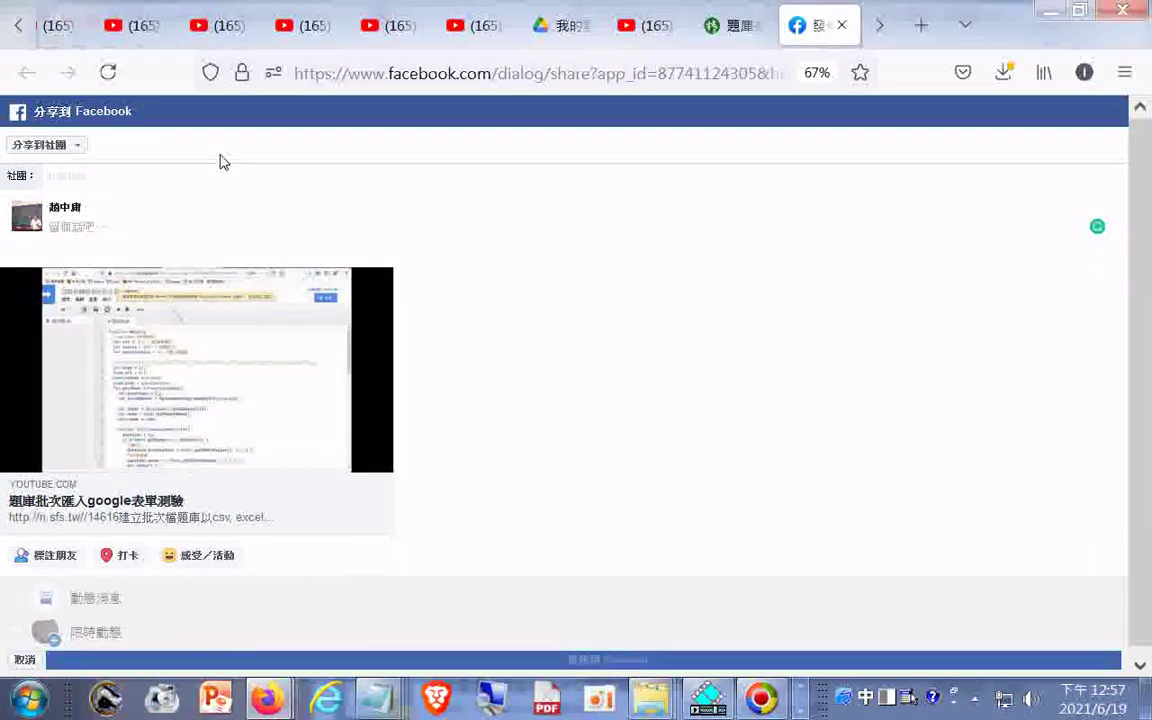
type("ㄓㄥ")
key("space")
key("Down")
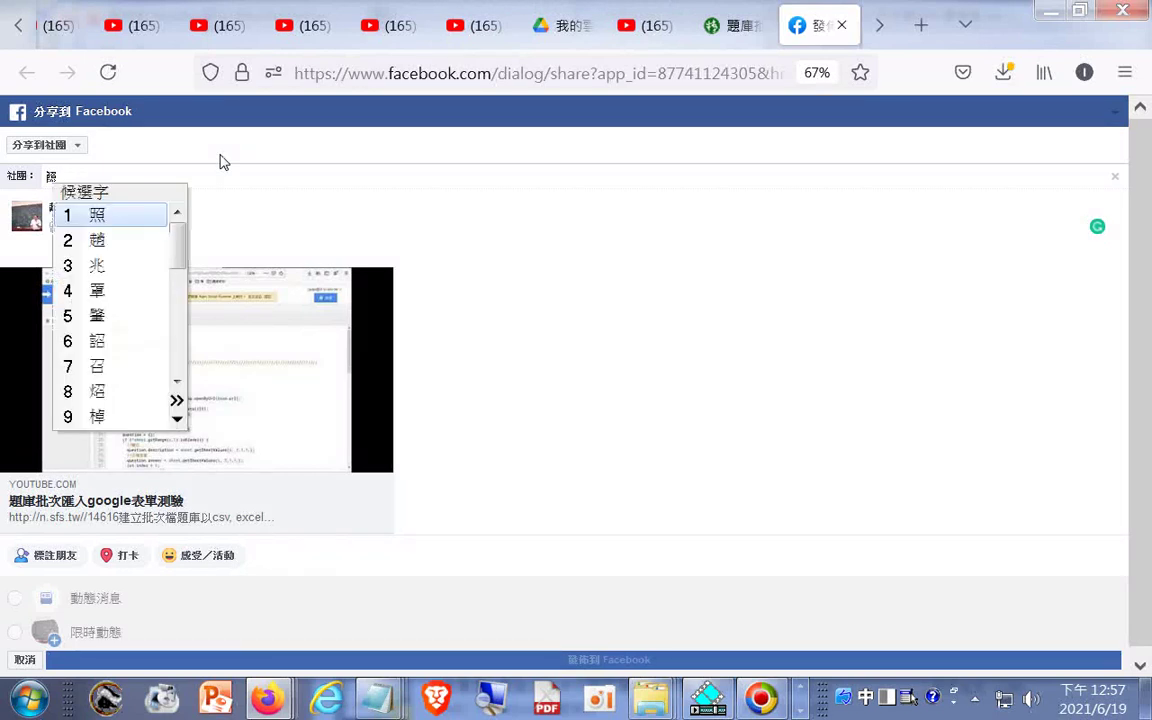
key("2")
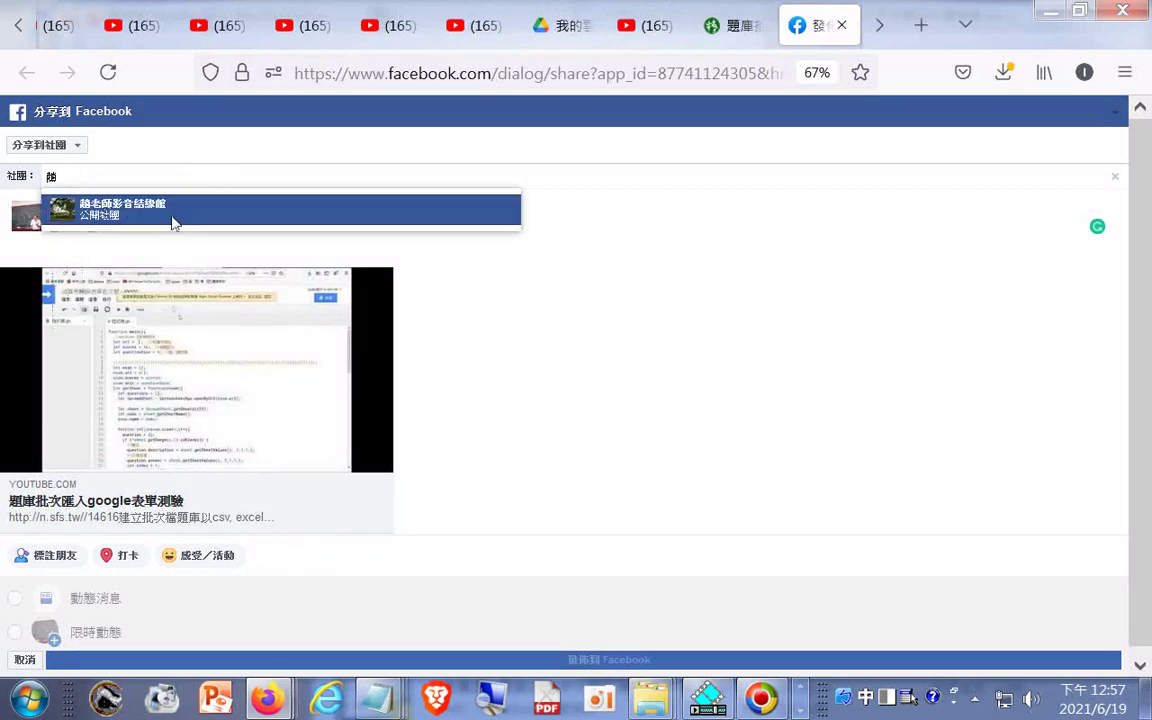
left_click(173, 221)
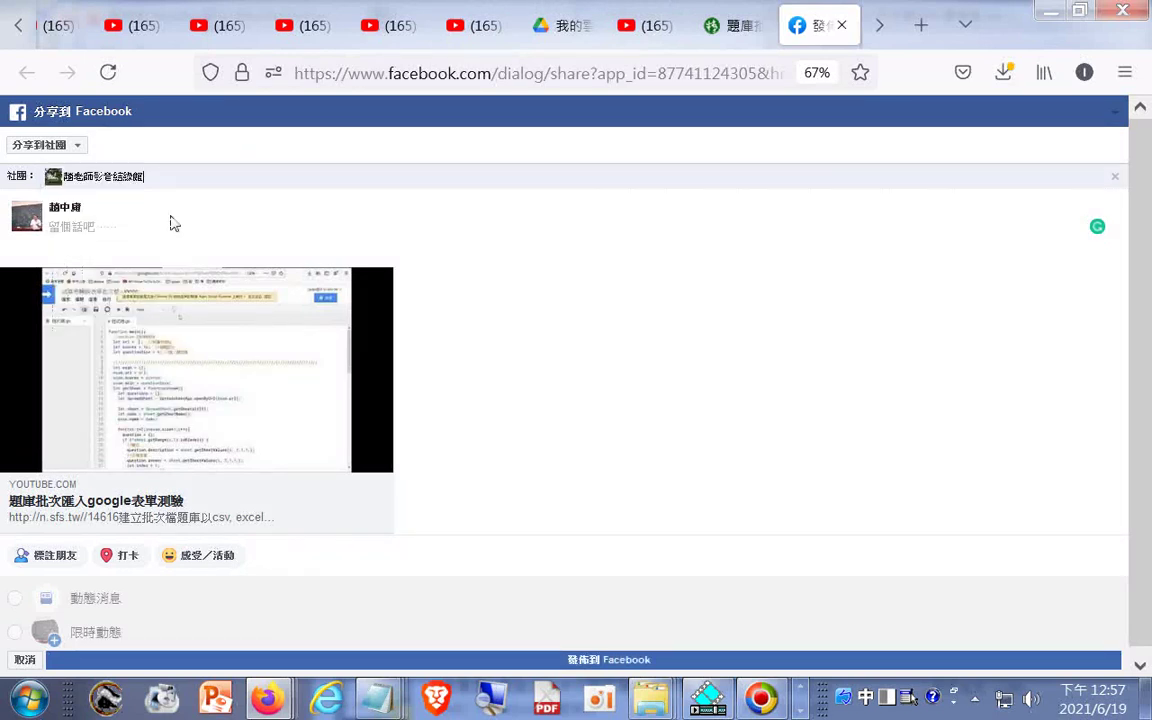
left_click(591, 659)
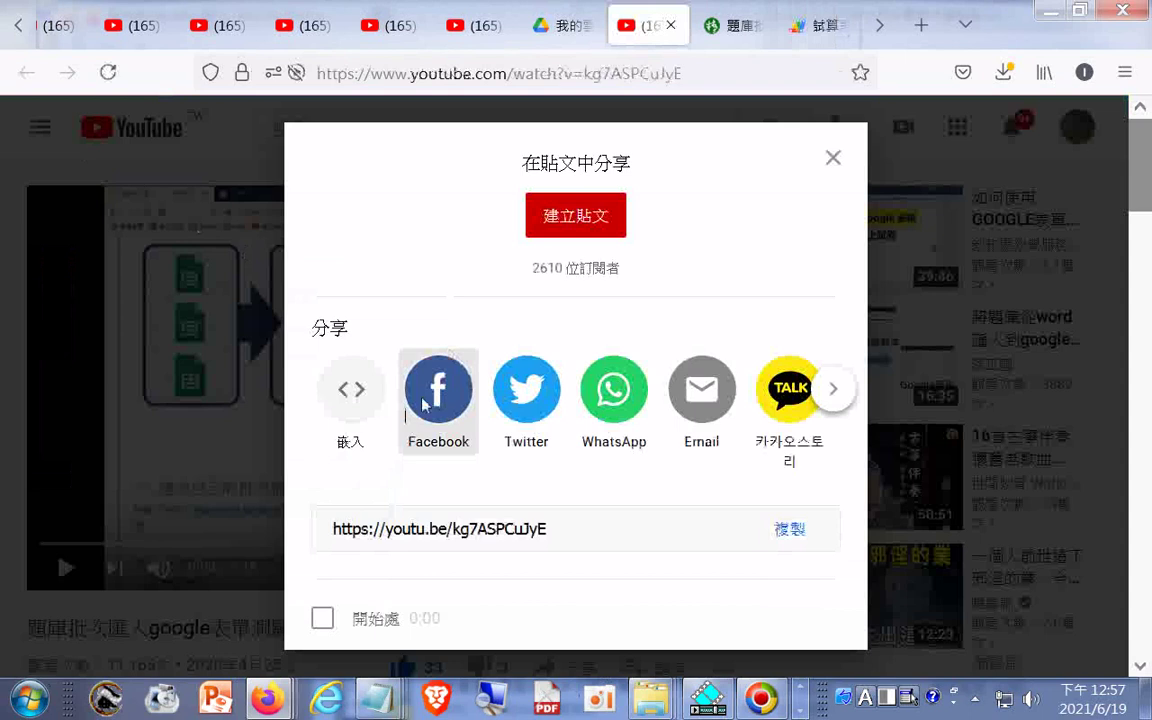
Post the video again to the Mega超大雲端硬碟檔案分享(申請於mega點nz) group
left_click(423, 404)
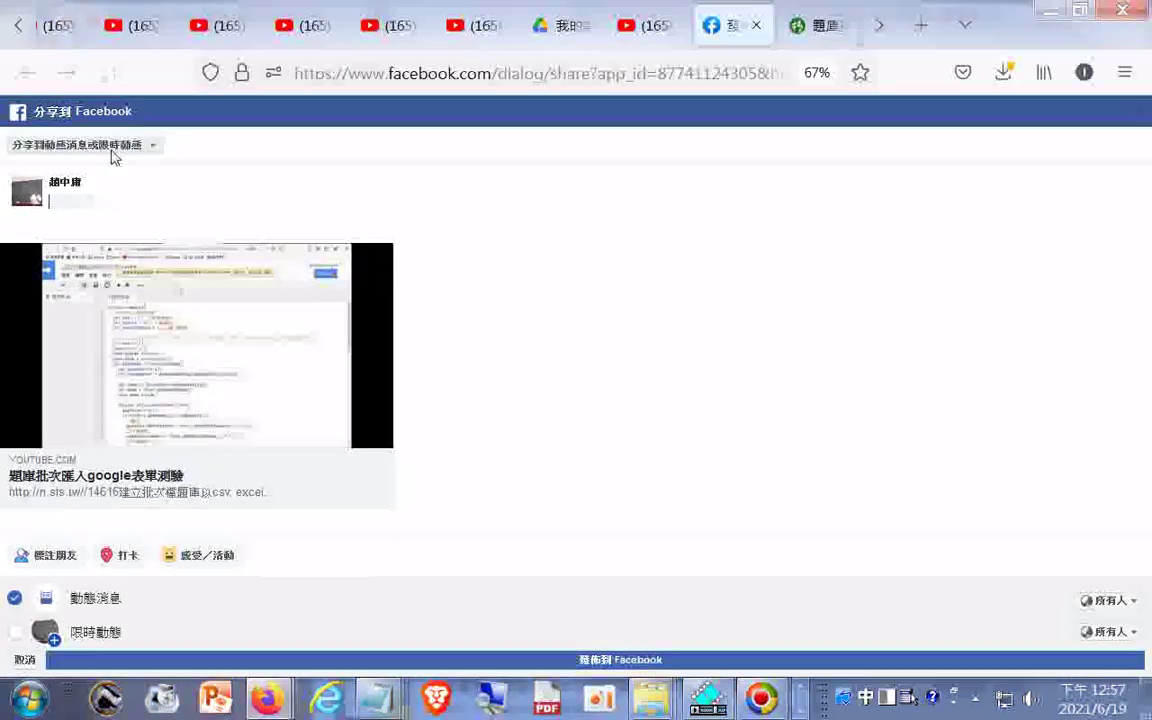
left_click(146, 146)
left_click(130, 203)
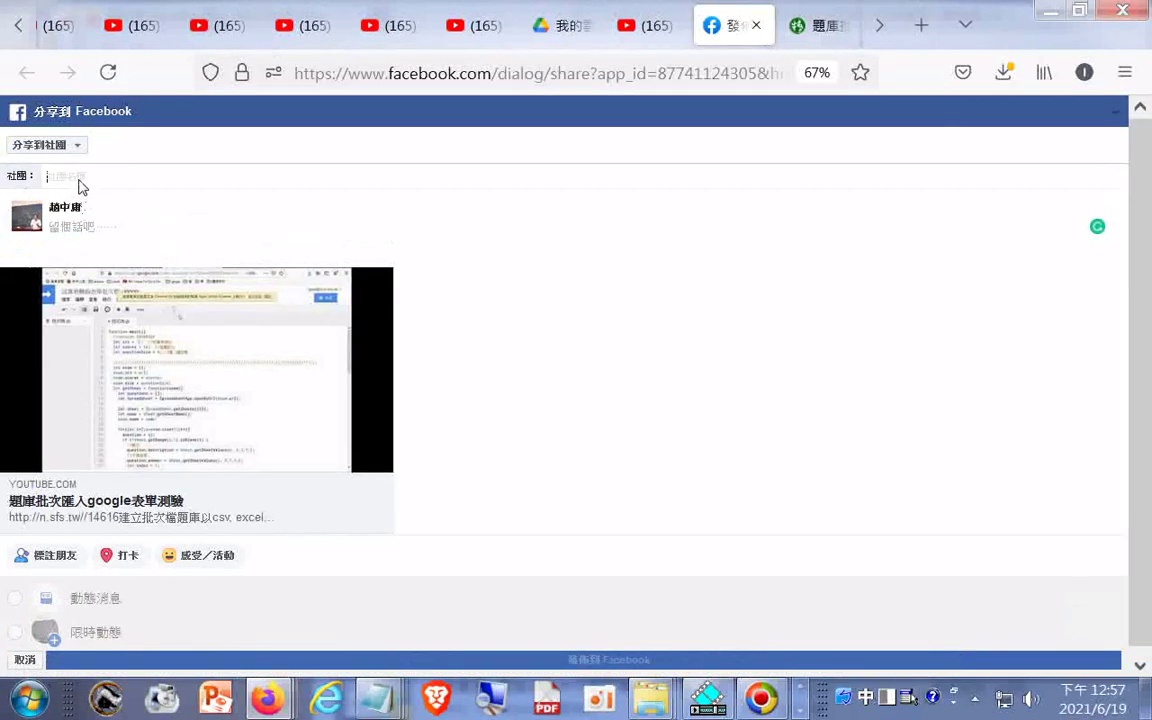
type("ad")
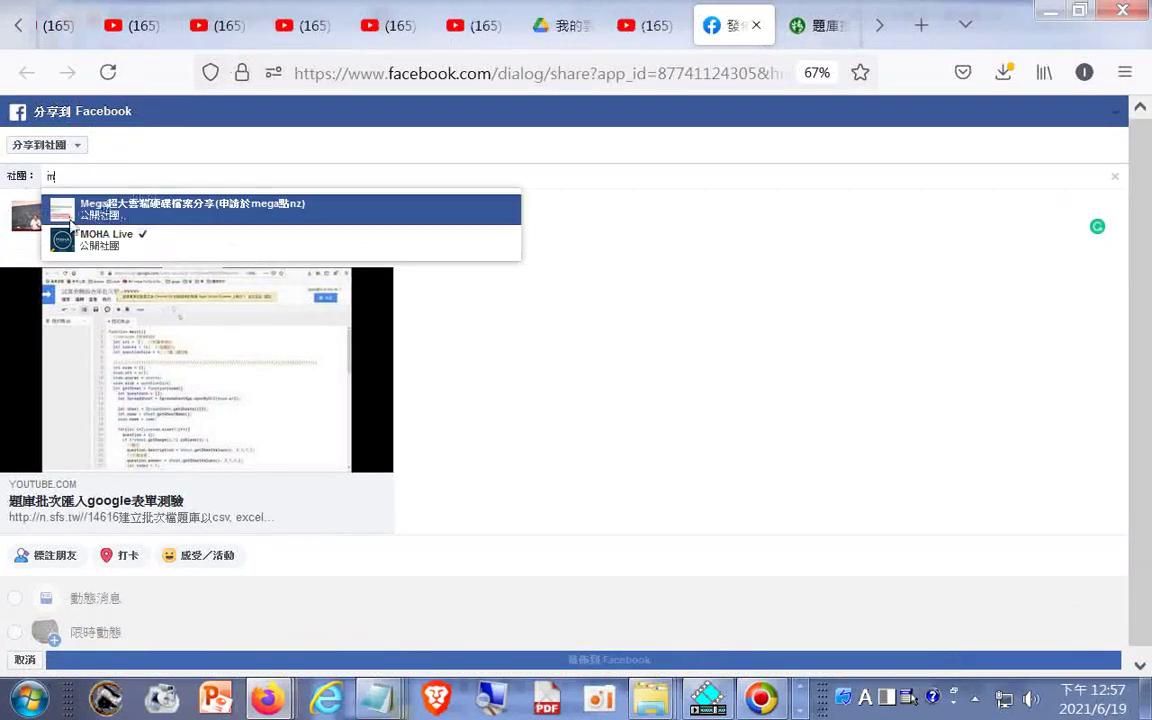
left_click(100, 196)
left_click(590, 660)
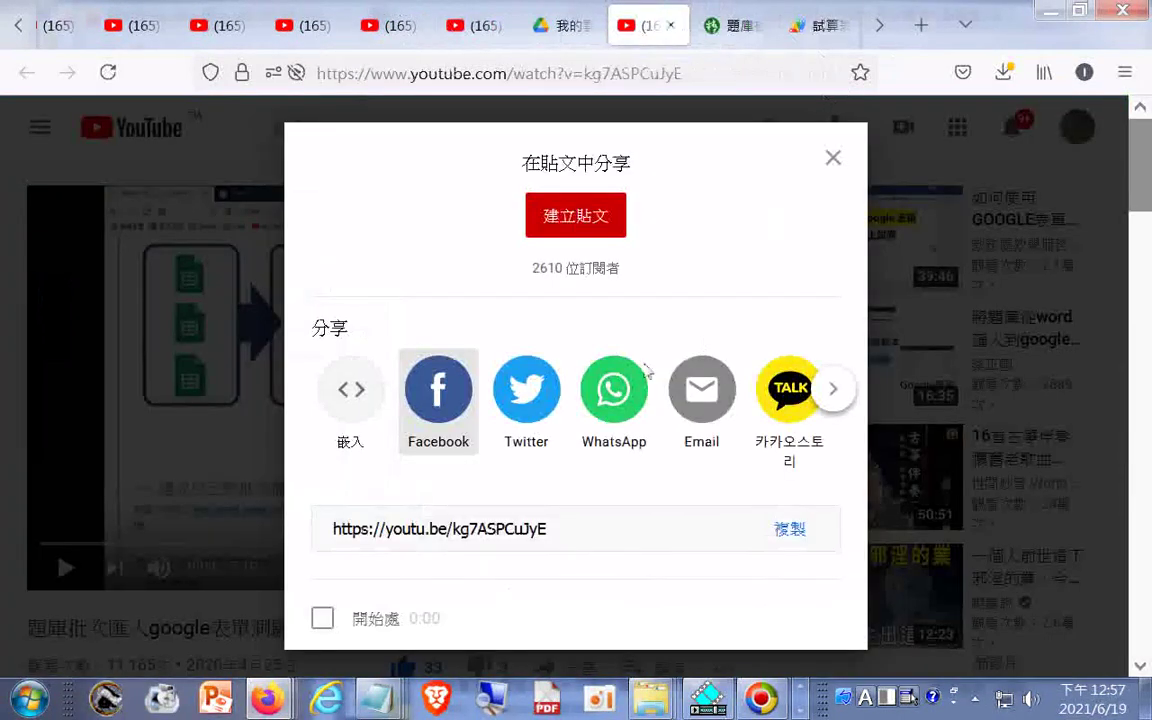
Tweet the 題庫批次匯入google表單測驗 title and youtu.be link, then close Twitter and the share box
left_click(535, 389)
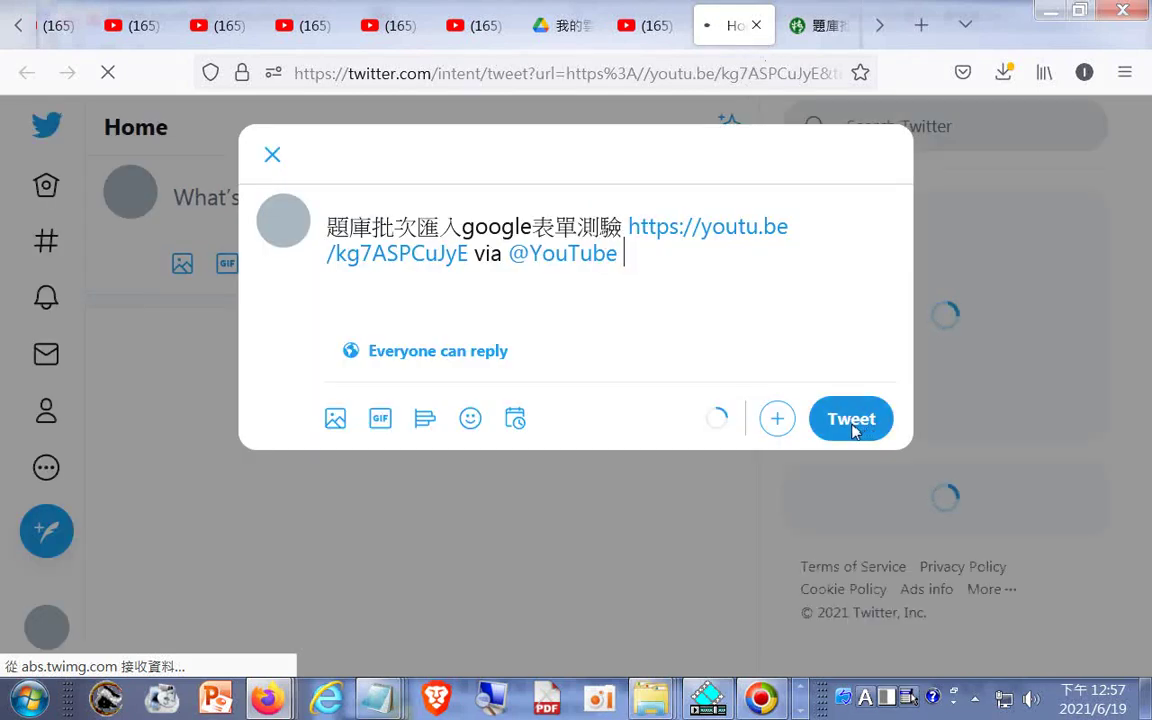
left_click(855, 426)
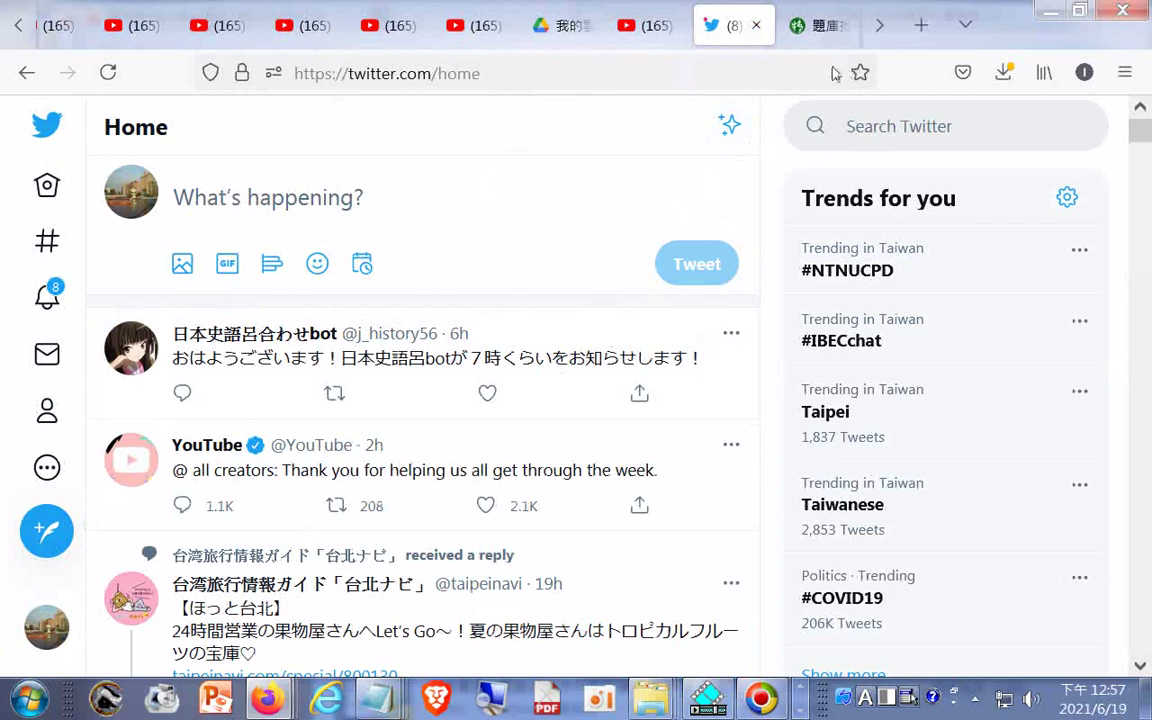
left_click(756, 27)
left_click(831, 159)
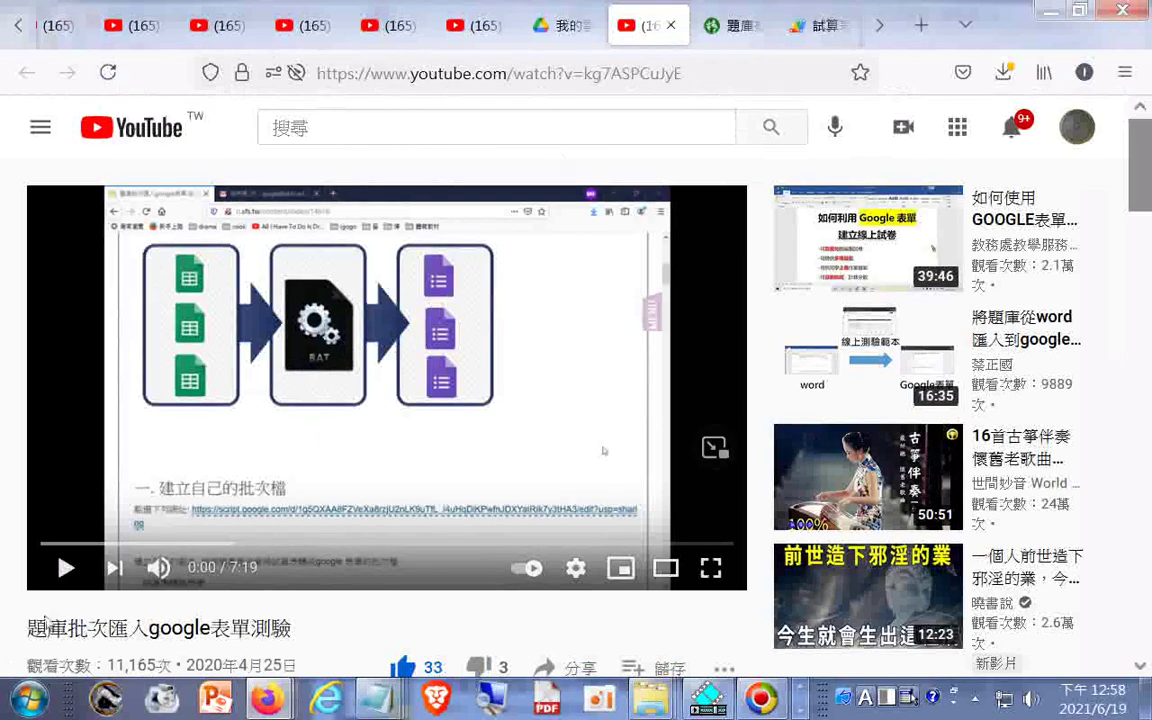
Select the text from the video title through the second comment and copy it
left_click_drag(30, 628, 511, 230)
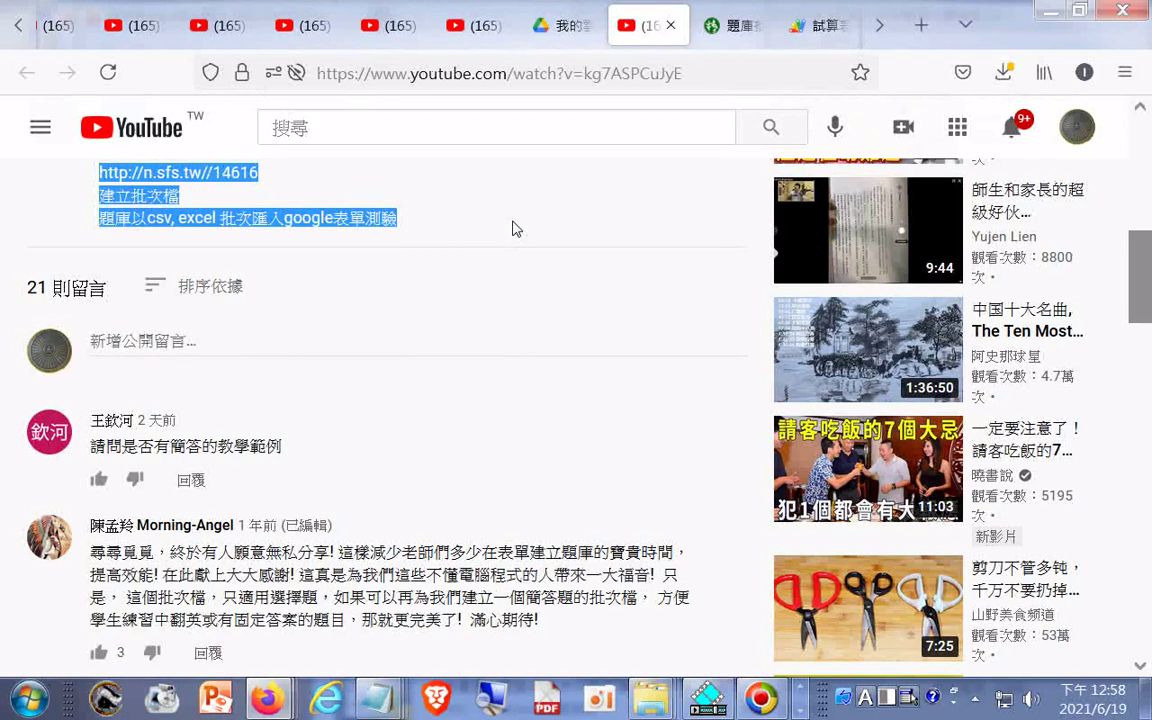
left_click_drag(545, 250, 563, 607)
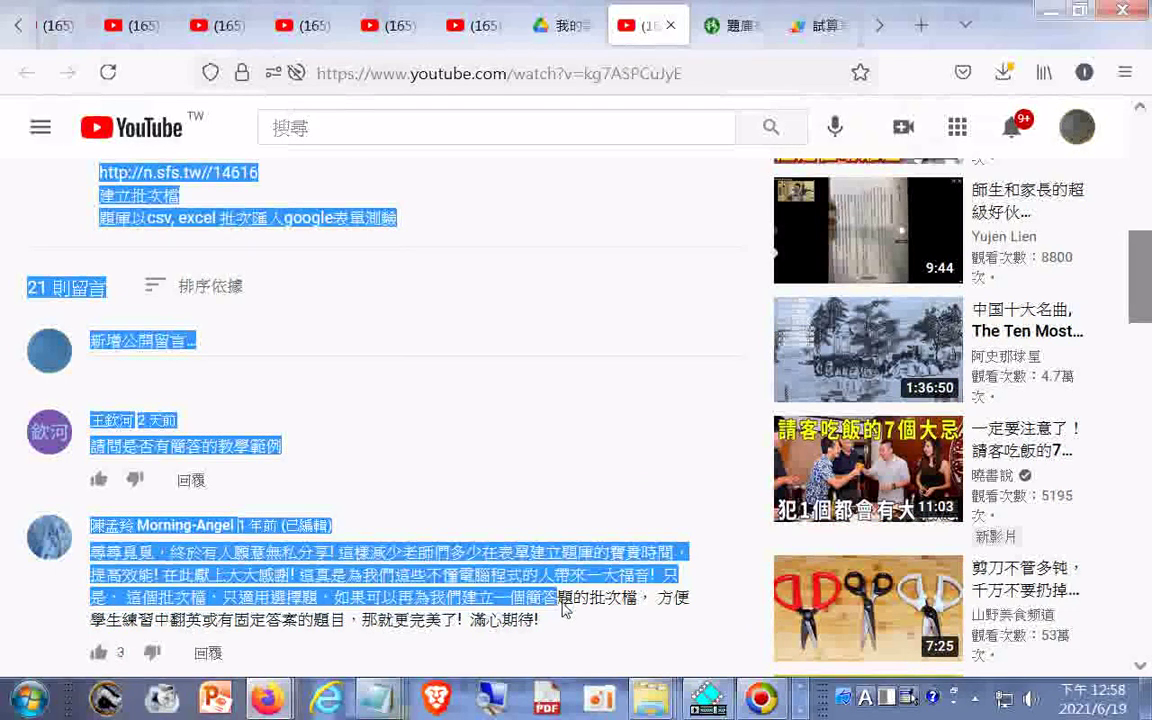
left_click_drag(563, 607, 562, 624)
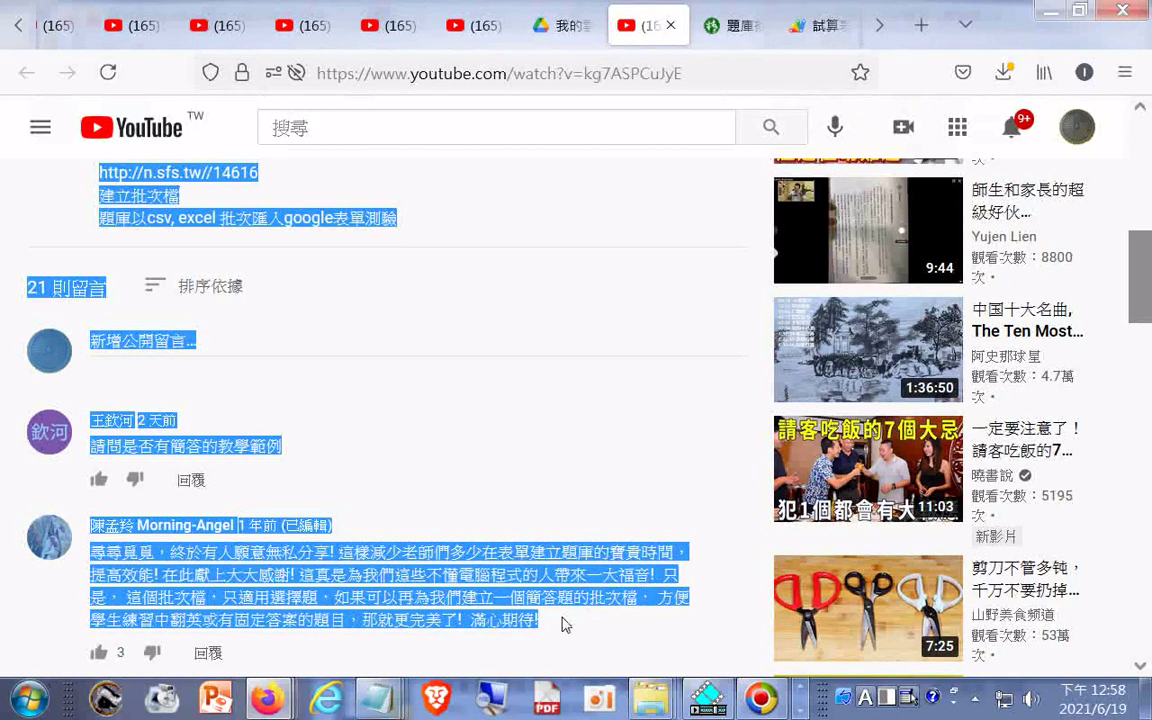
left_click_drag(562, 624, 545, 627)
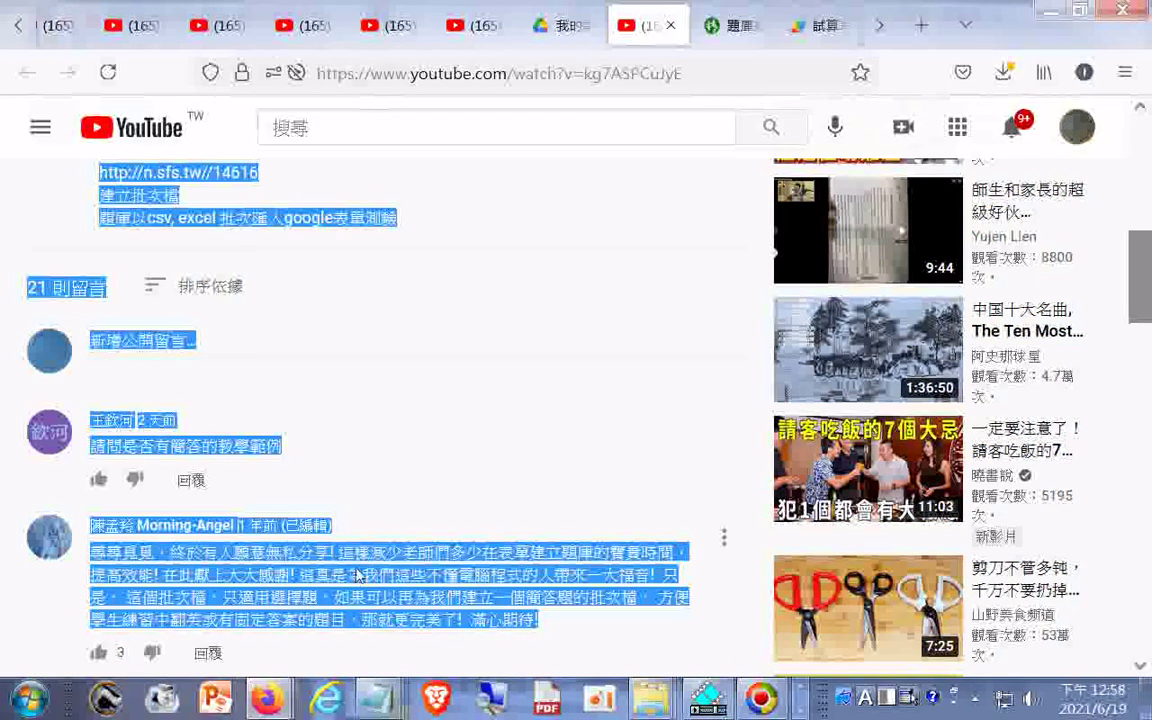
right_click(358, 326)
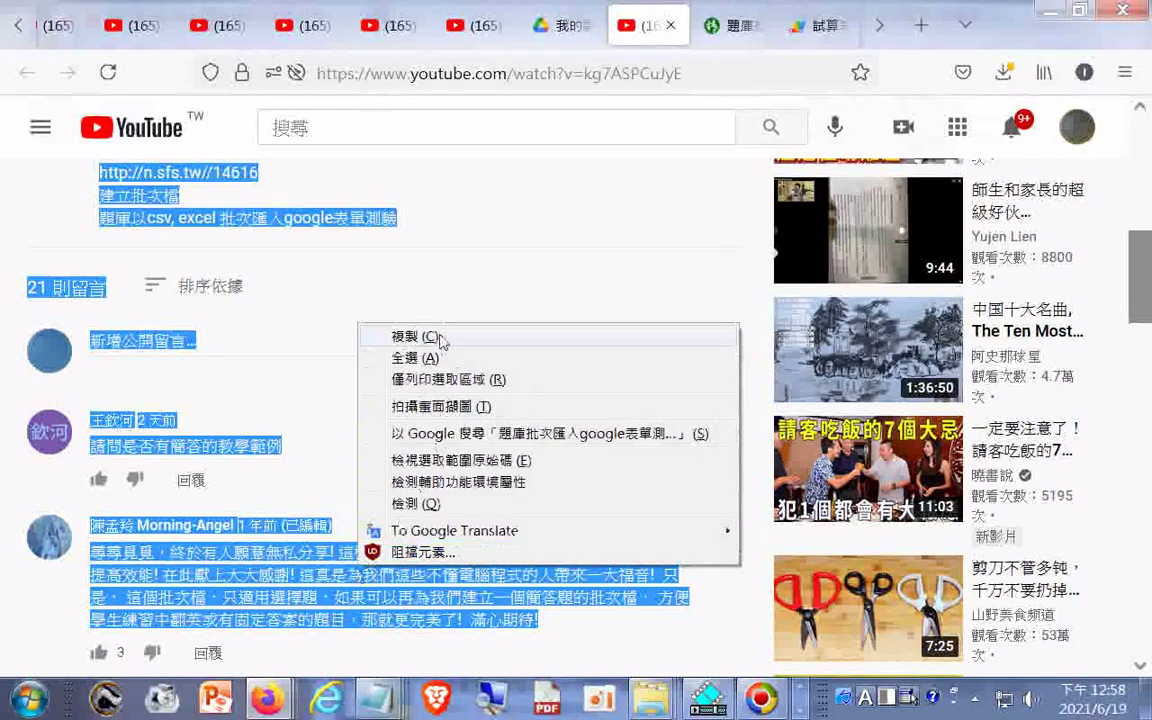
left_click(437, 337)
Scroll down the comments and expand the full text of the Exception comment
scroll(27, 632, "down", 2)
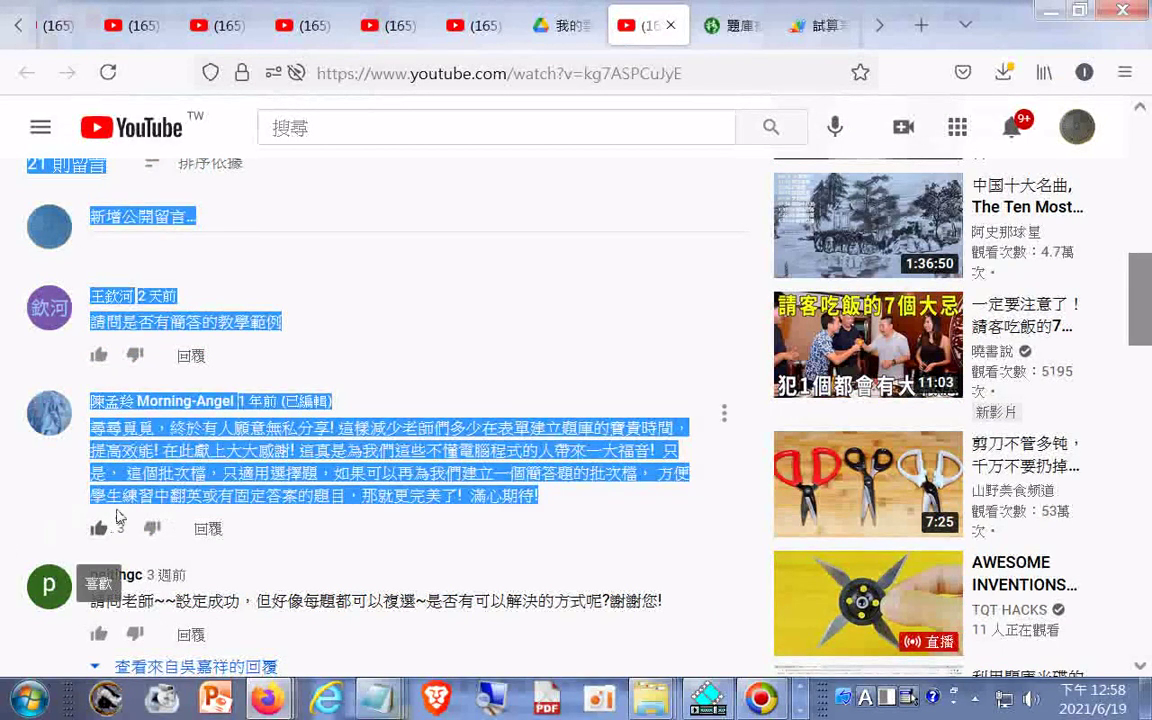
scroll(3, 563, "down", 3)
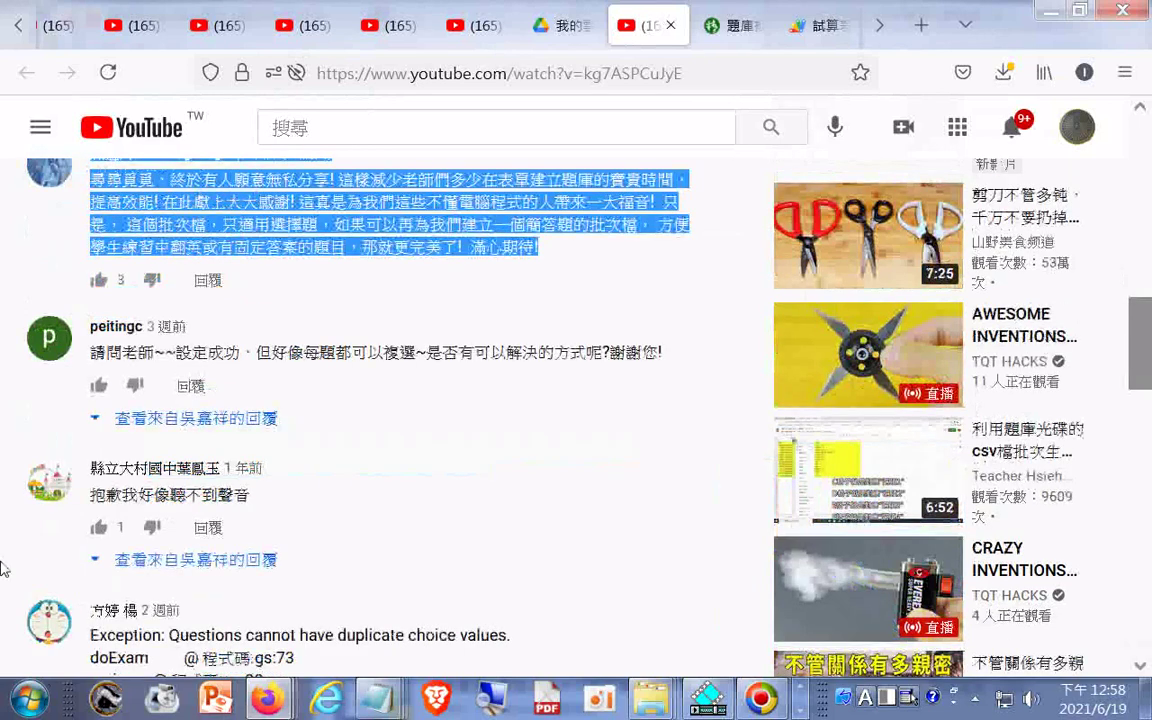
scroll(3, 568, "down", 2)
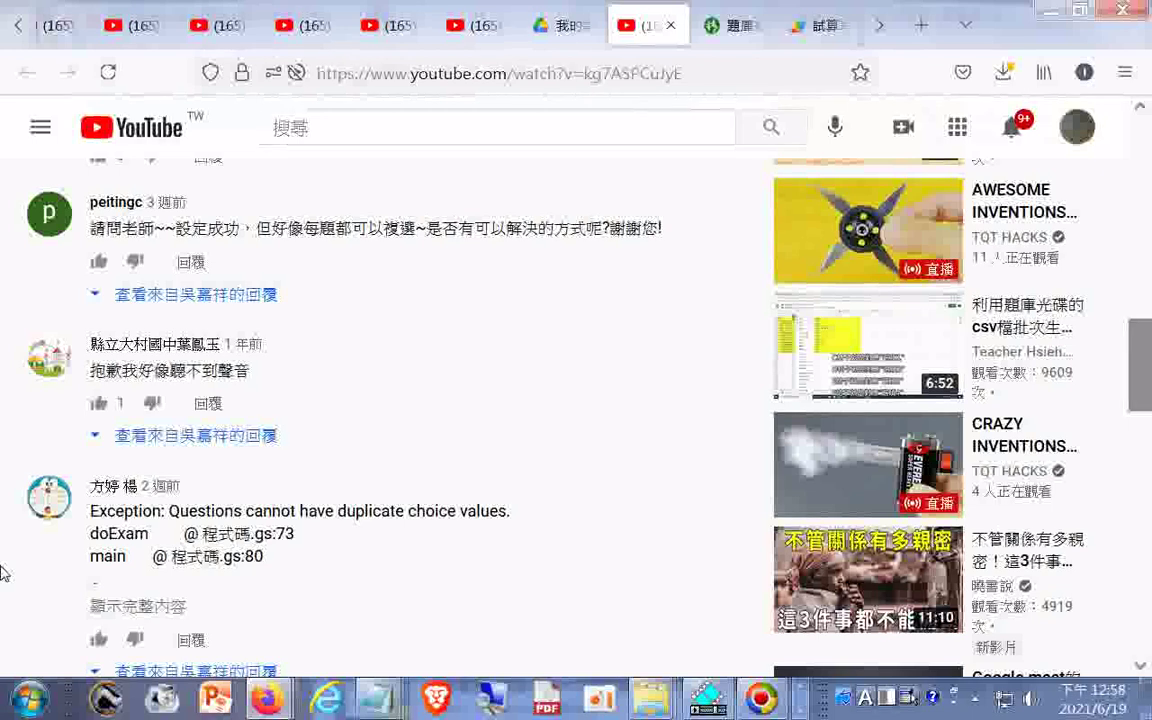
left_click(137, 606)
Scroll further through the comments, then select all page text and open its context menu
scroll(57, 604, "down", 2)
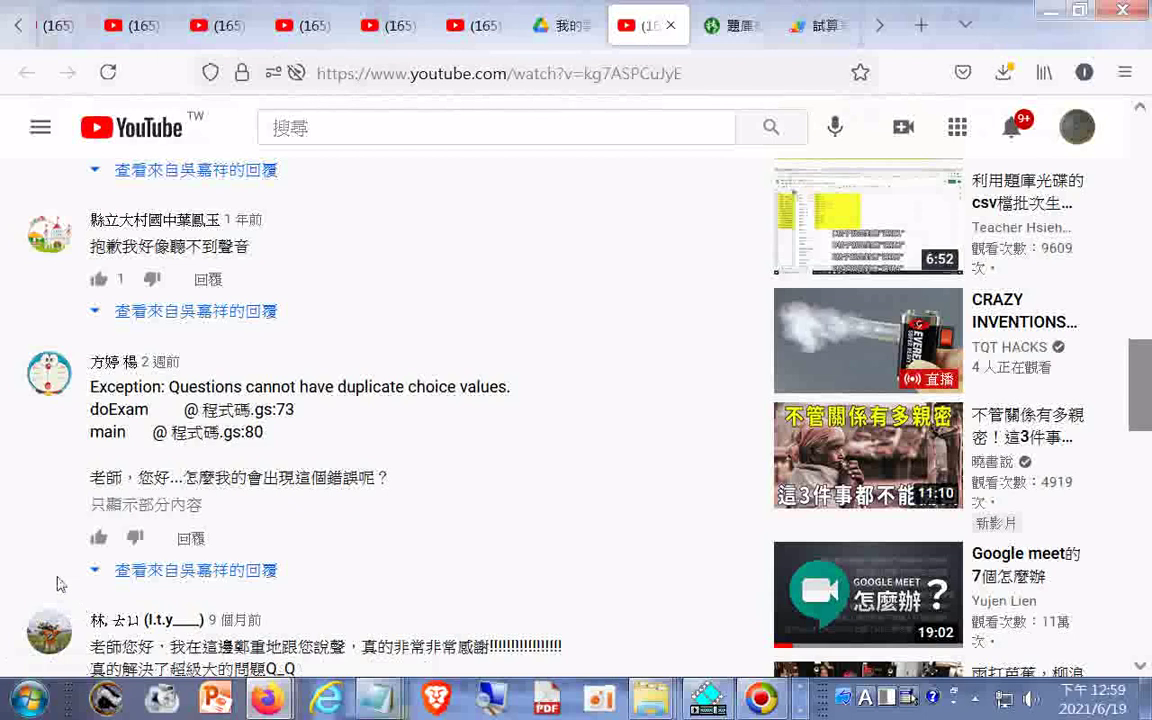
scroll(57, 585, "down", 2)
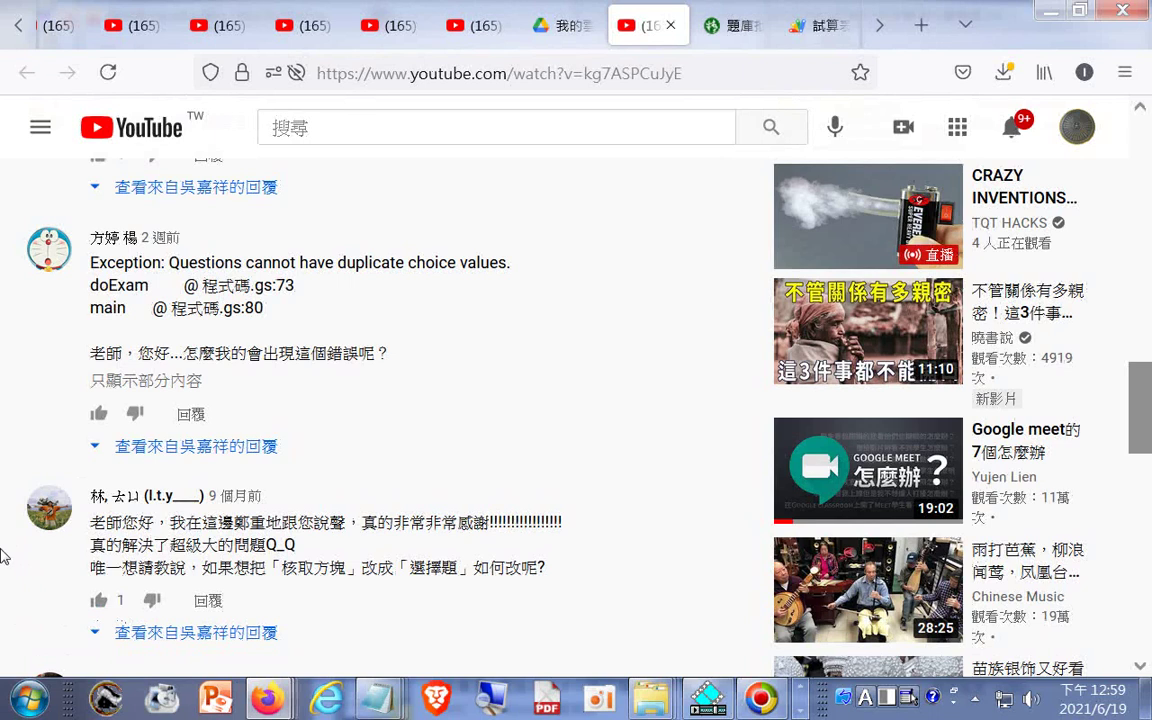
scroll(90, 600, "down", 3)
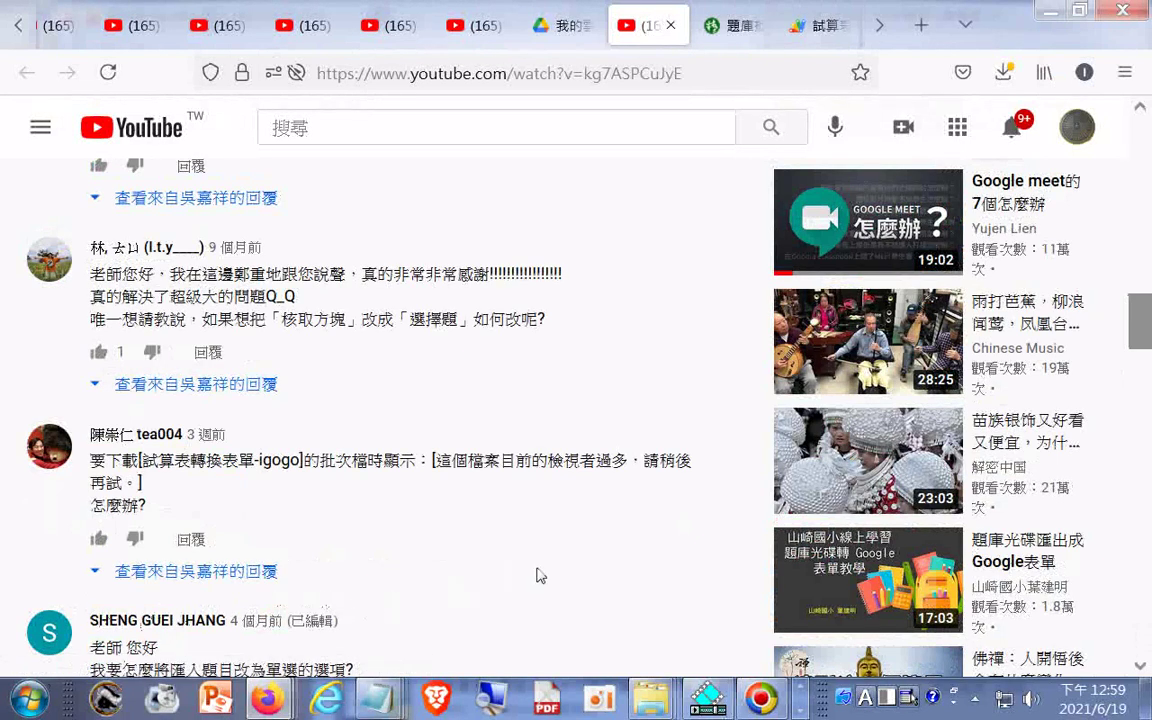
scroll(538, 578, "down", 3)
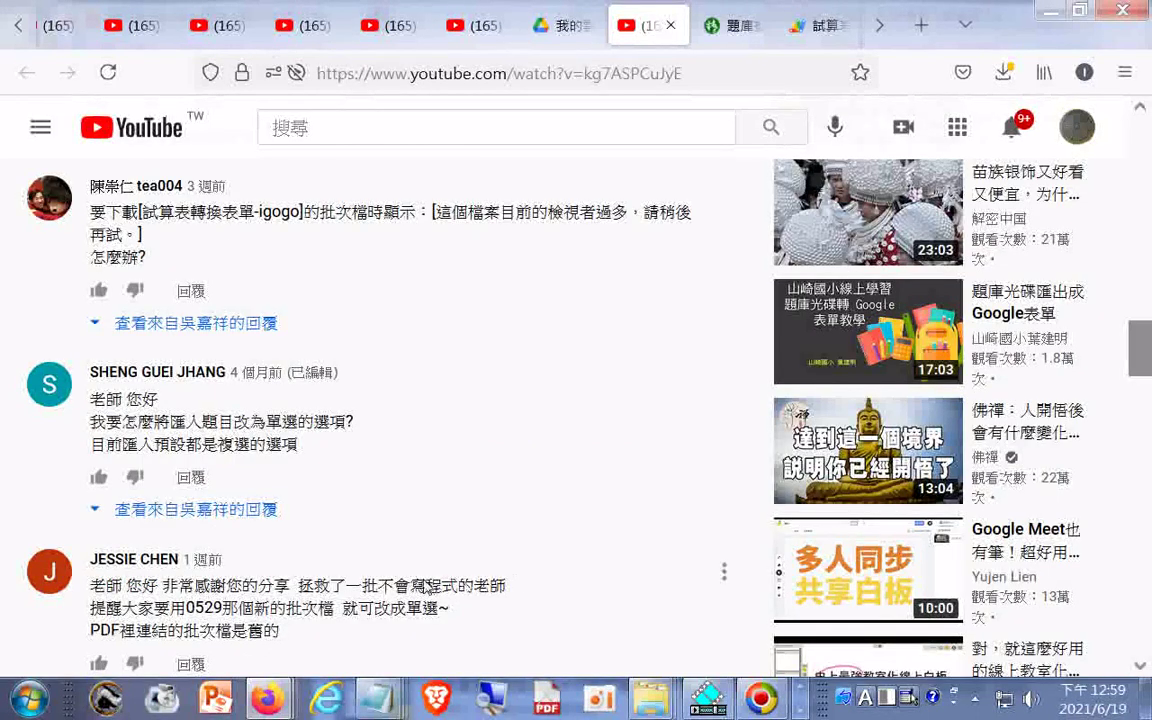
scroll(440, 585, "down", 2)
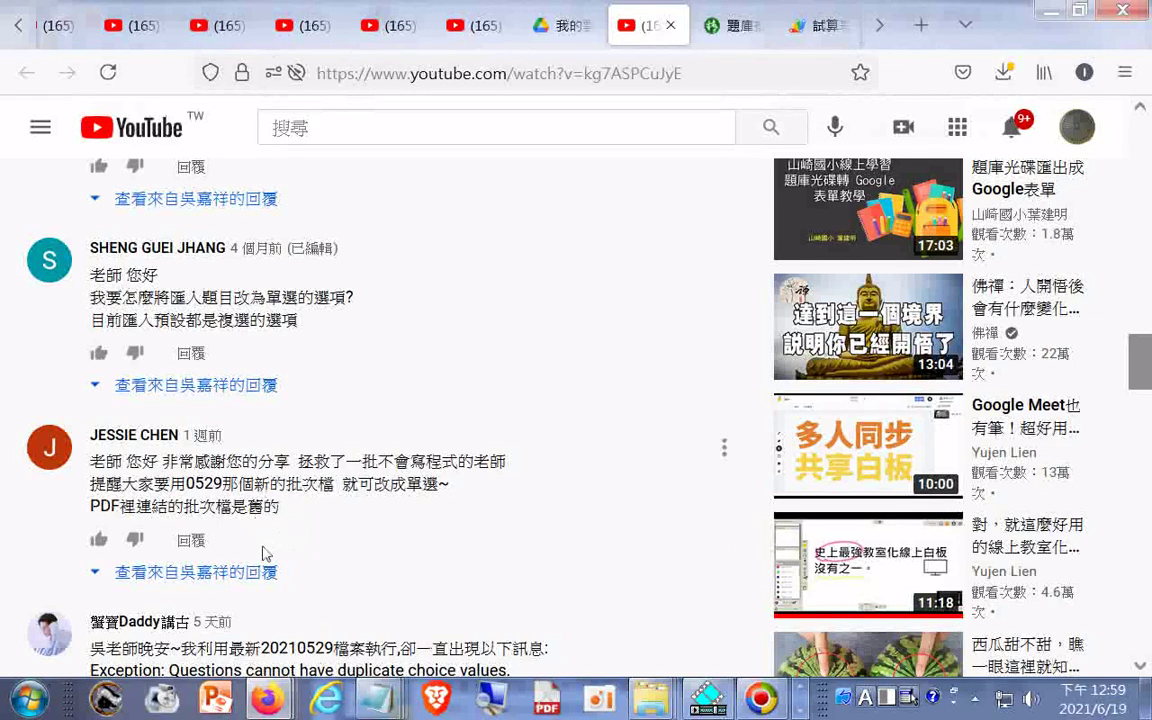
scroll(366, 563, "down", 5)
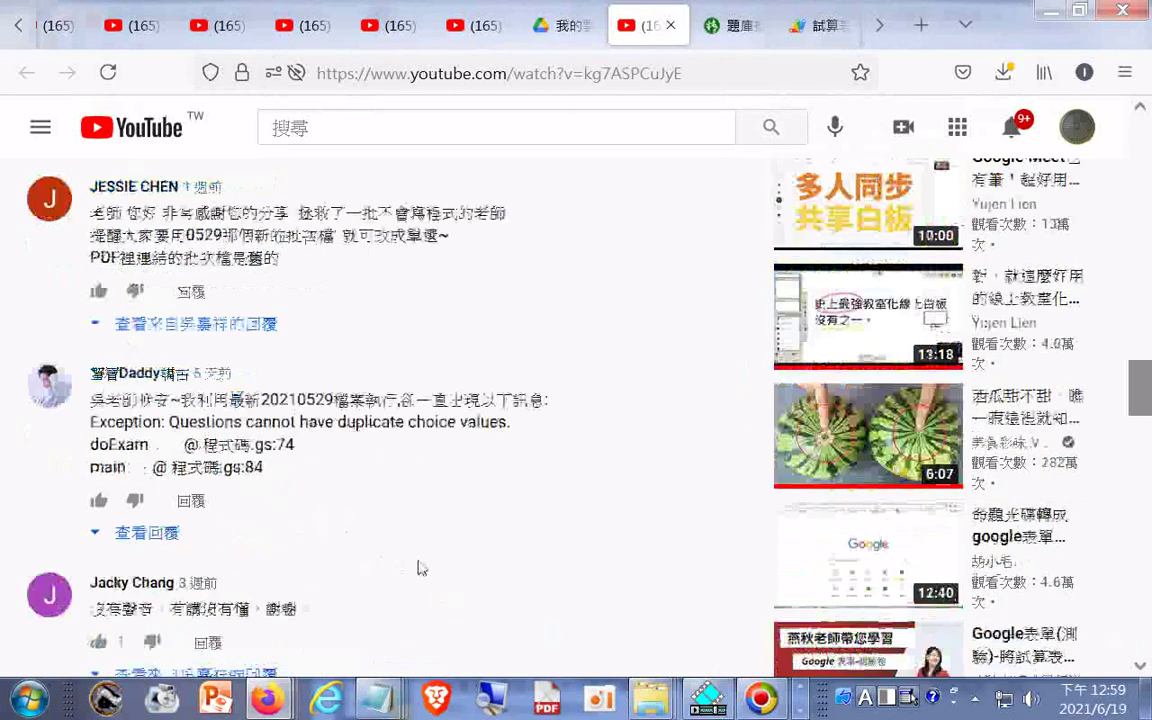
key("ctrl+a")
right_click(190, 440)
Copy all the page text and paste it into a new Notepad window
left_click(247, 452)
scroll(301, 558, "down", 6)
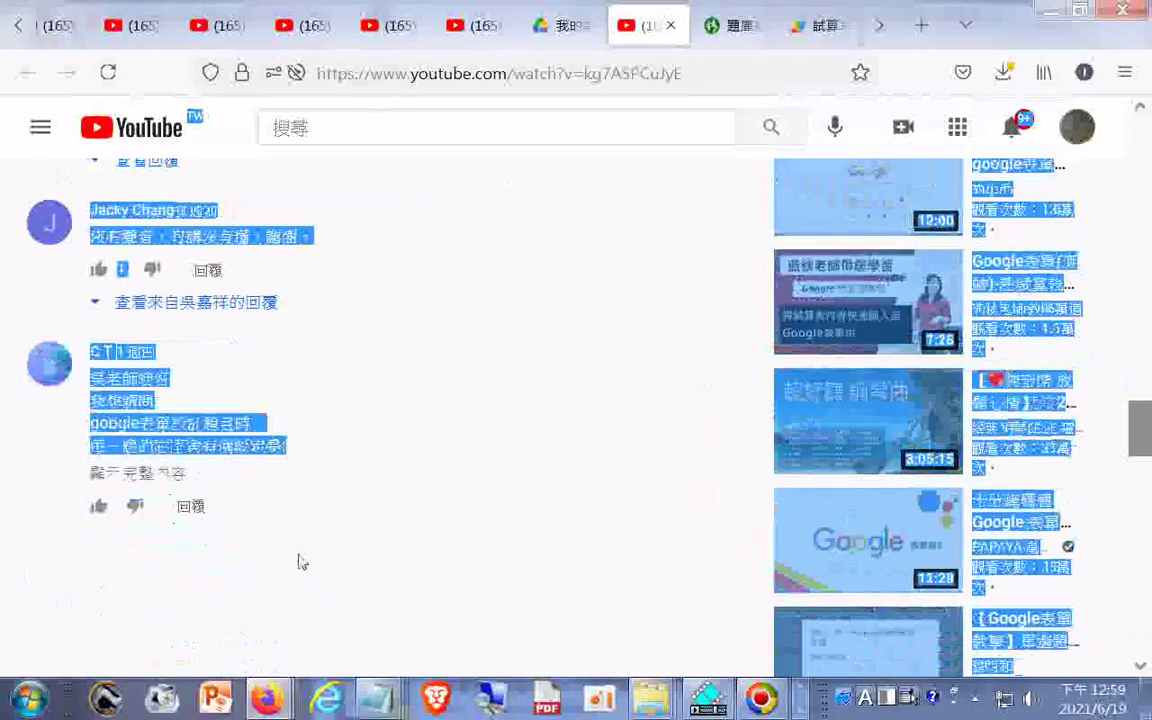
left_click(33, 706)
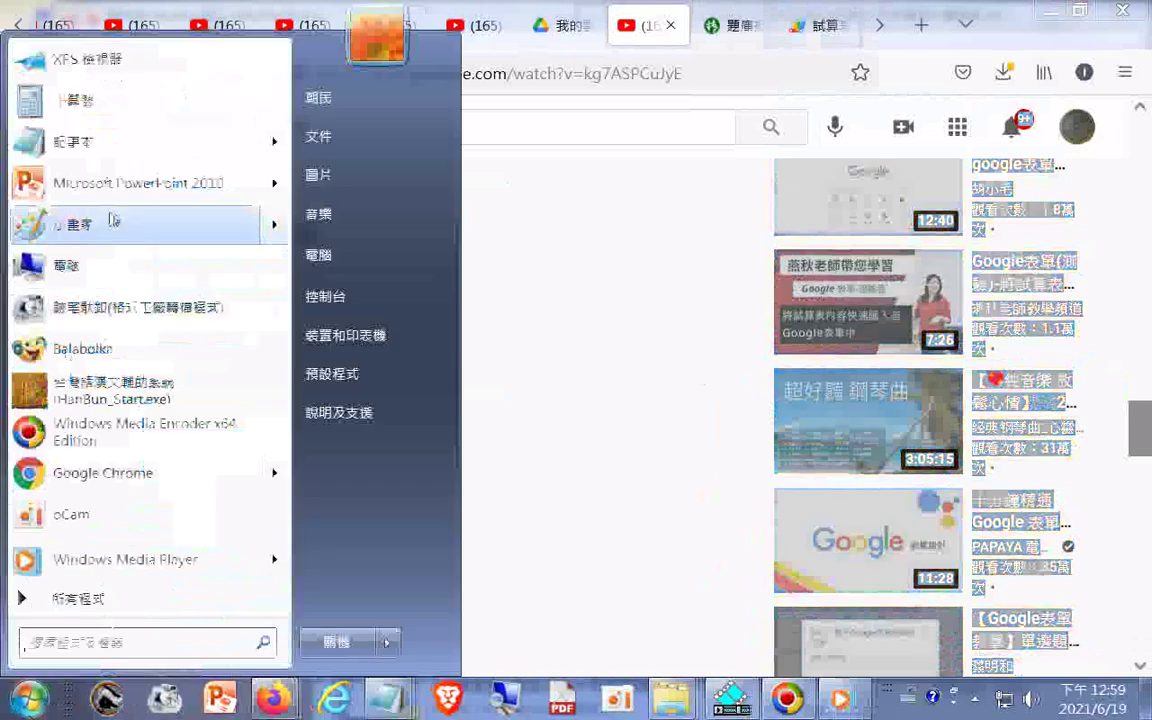
left_click(87, 138)
right_click(339, 520)
left_click(400, 333)
scroll(325, 470, "up", 1)
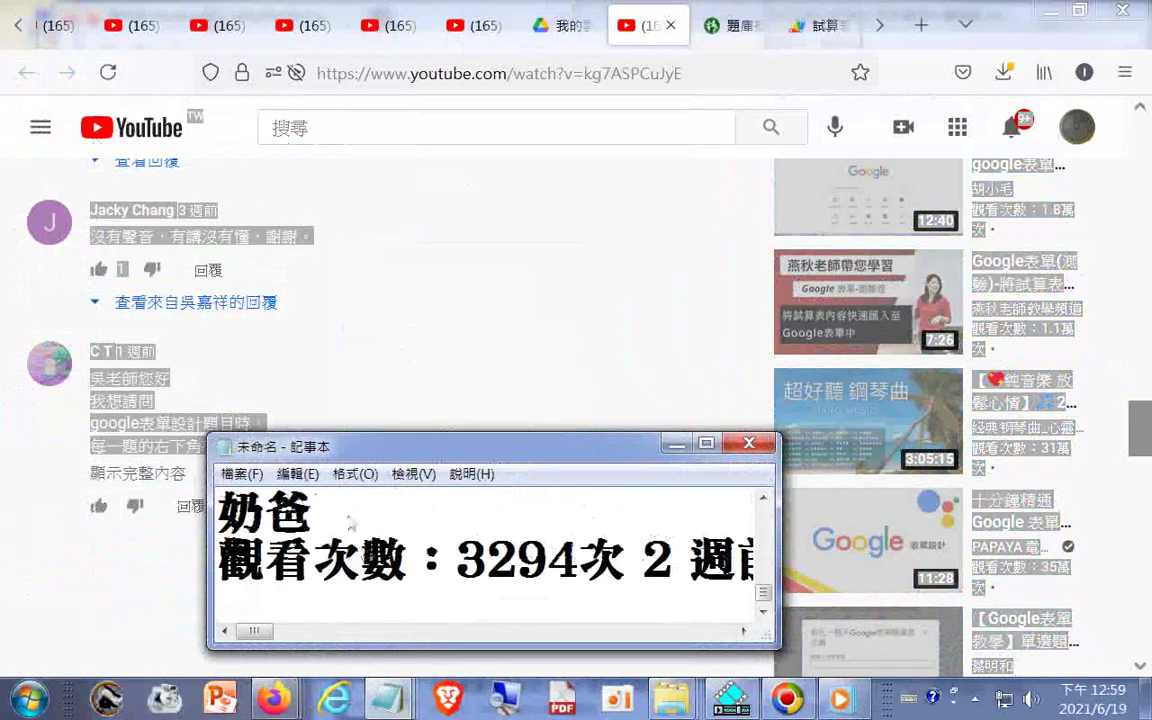
scroll(500, 540, "up", 5)
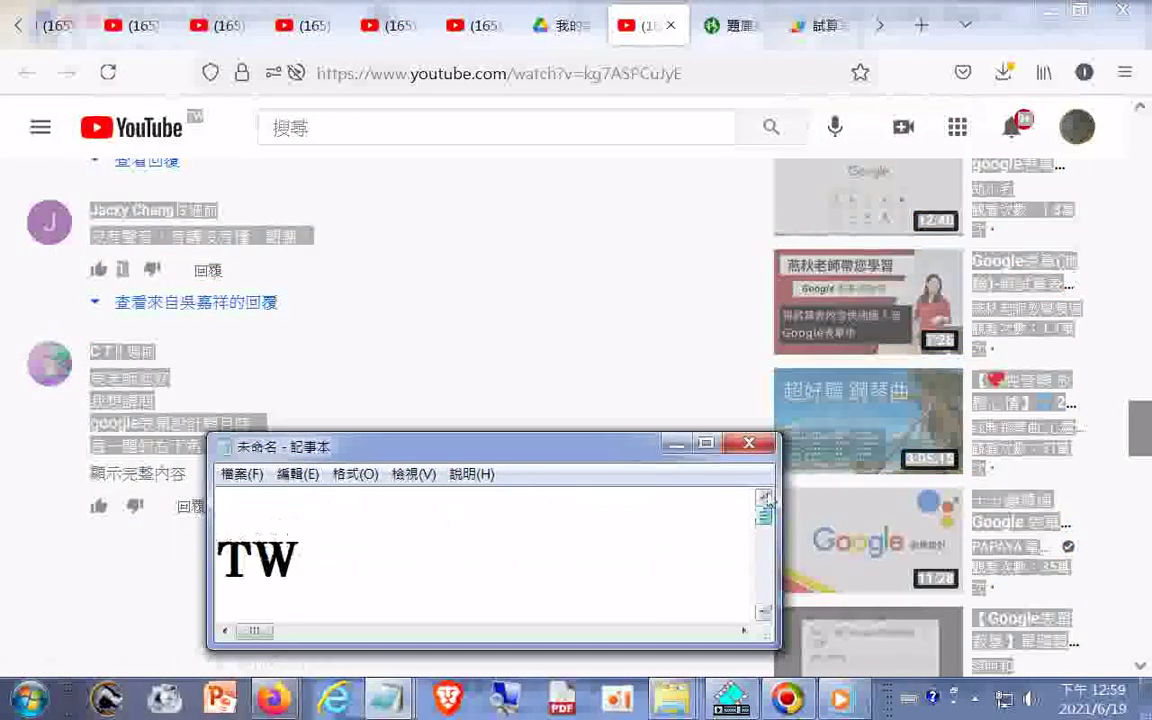
scroll(490, 547, "down", 1)
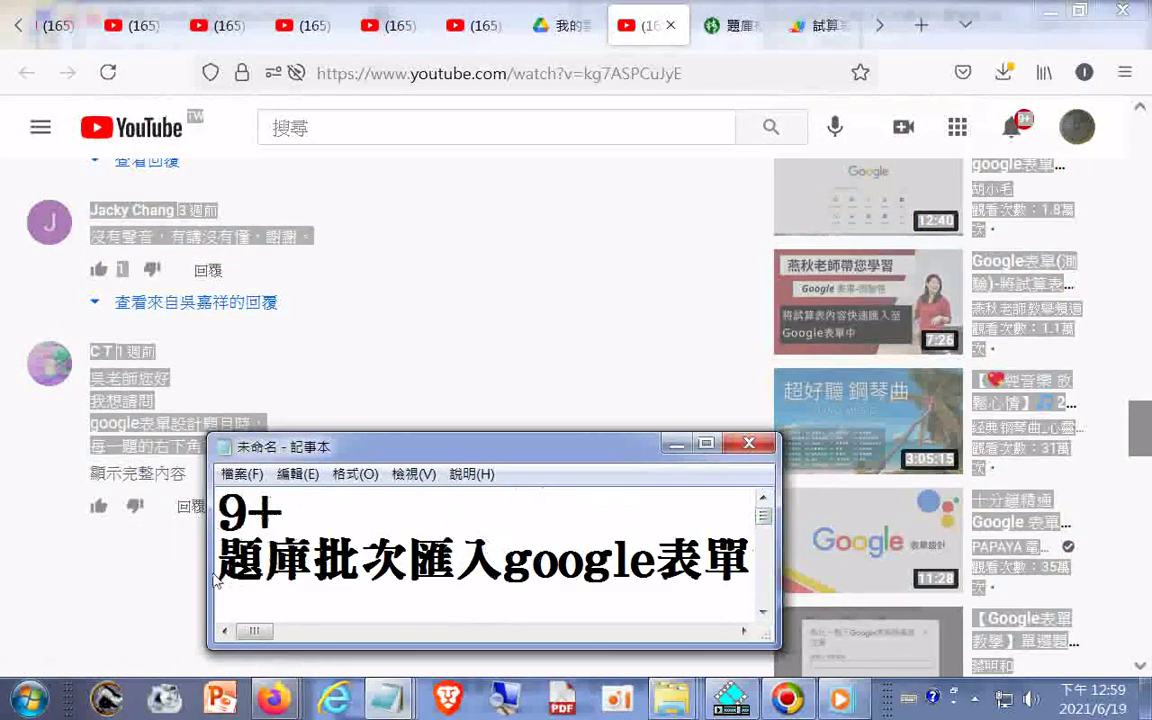
Copy the title line 題庫批次匯入google表單 and begin saving the notes under a new name
left_click_drag(229, 573, 752, 566)
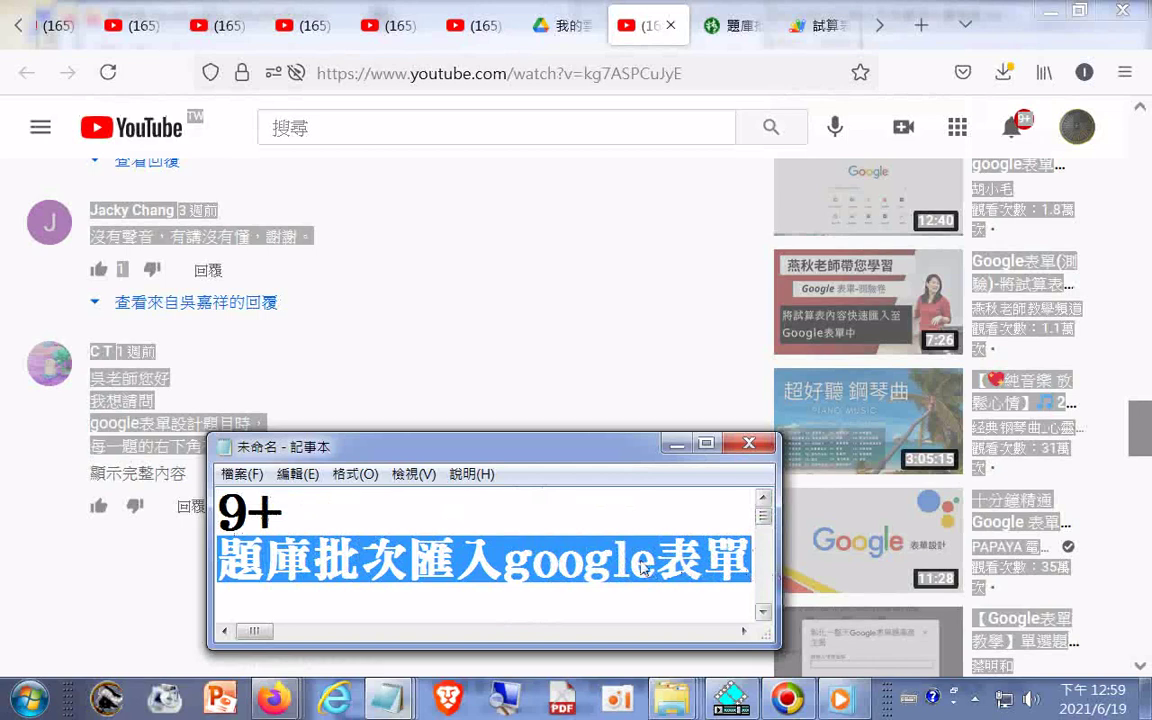
right_click(686, 551)
left_click(692, 351)
left_click(241, 474)
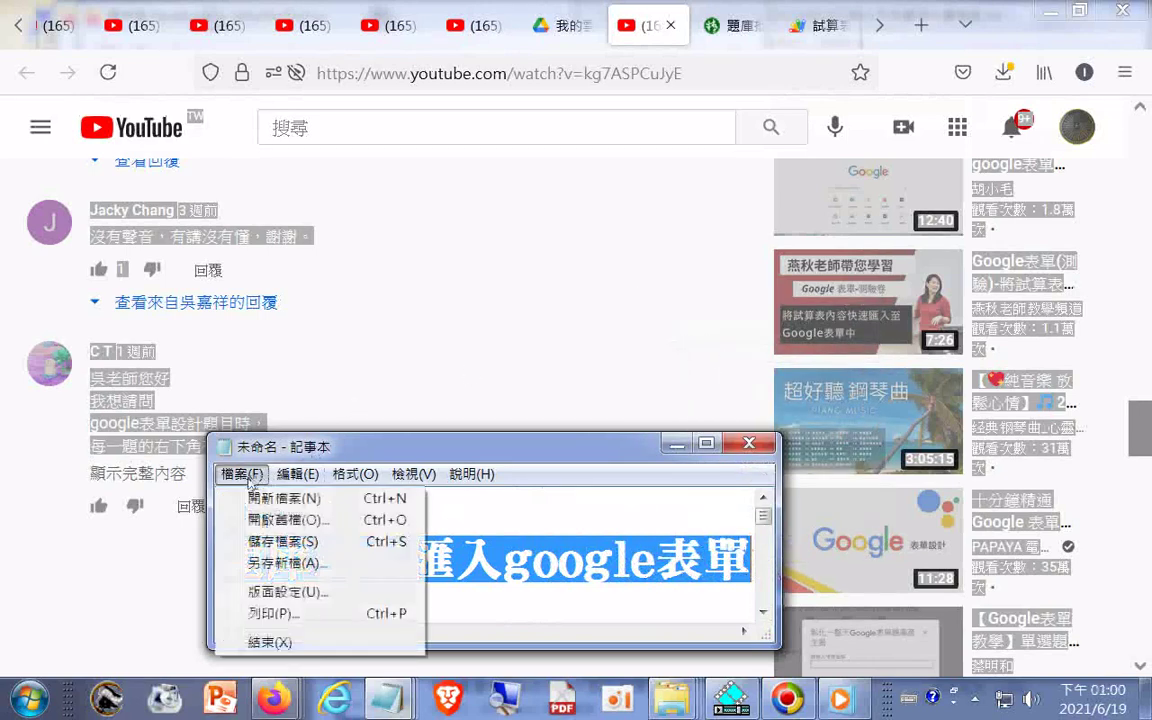
left_click(283, 564)
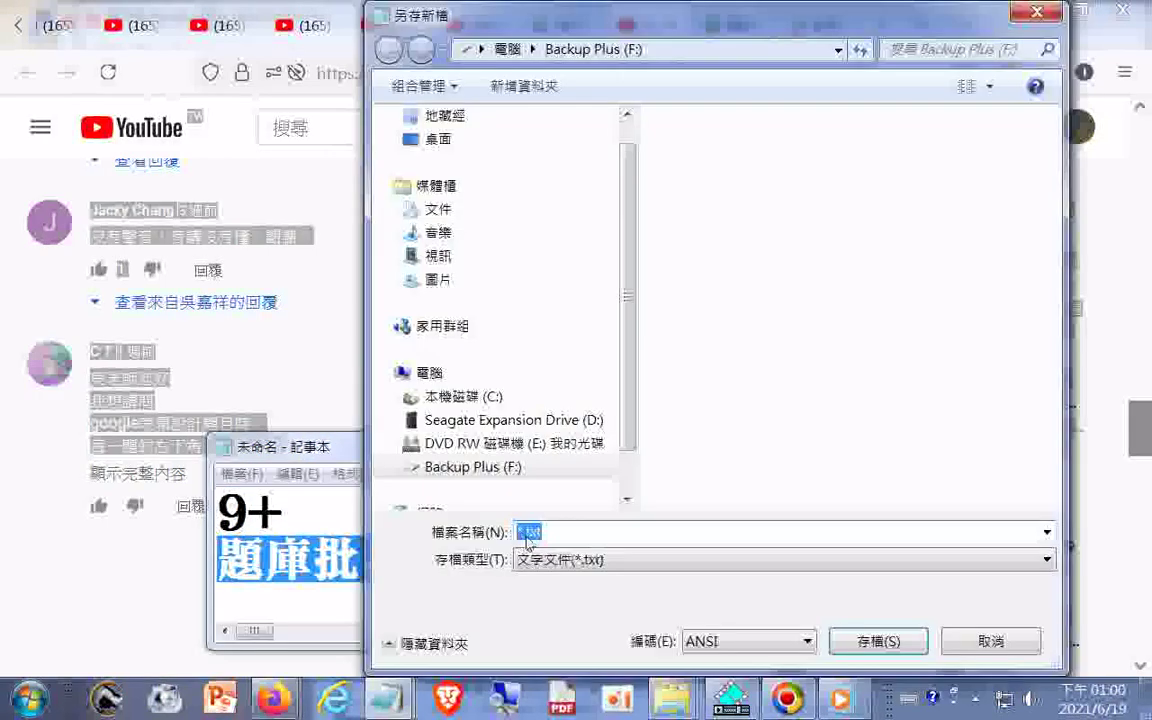
Set the file name to the plain title 題庫批次匯入google表單
right_click(536, 531)
left_click(589, 347)
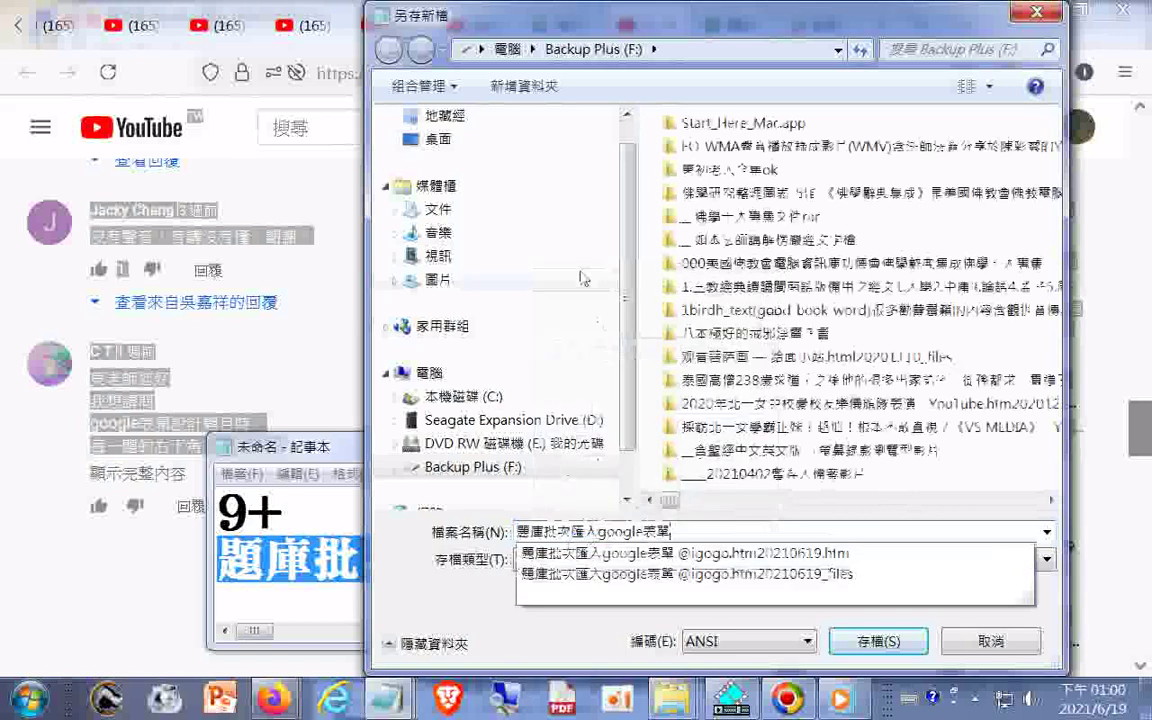
left_click(731, 556)
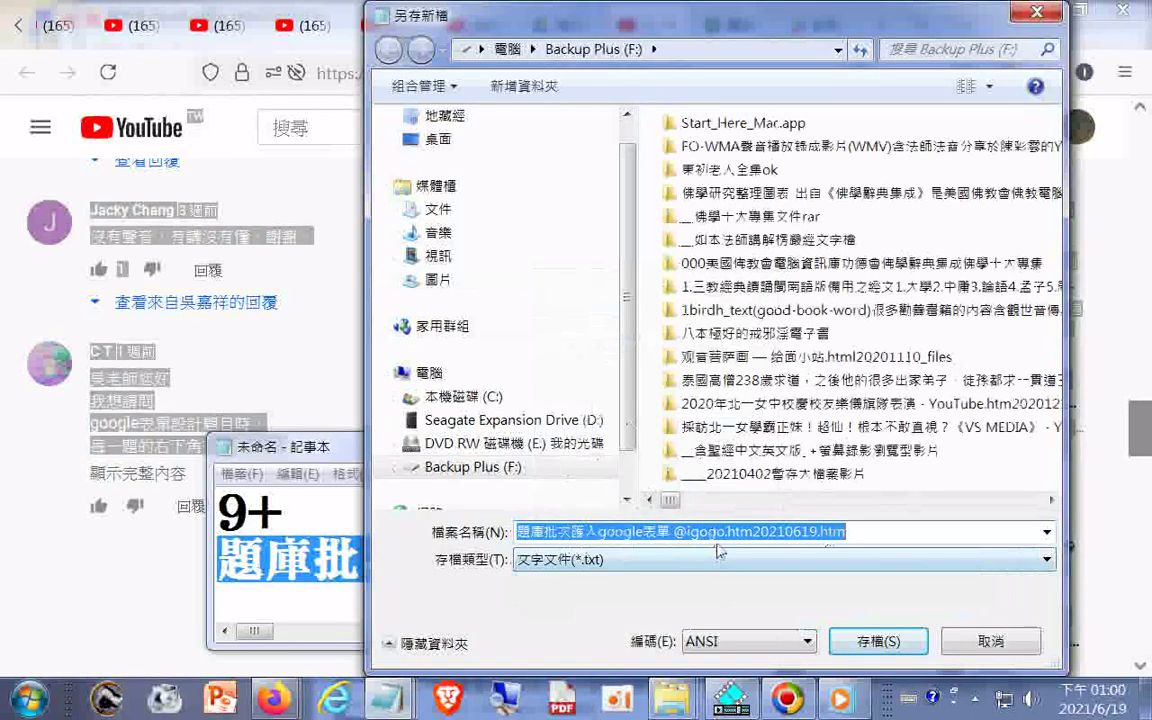
left_click_drag(815, 535, 891, 536)
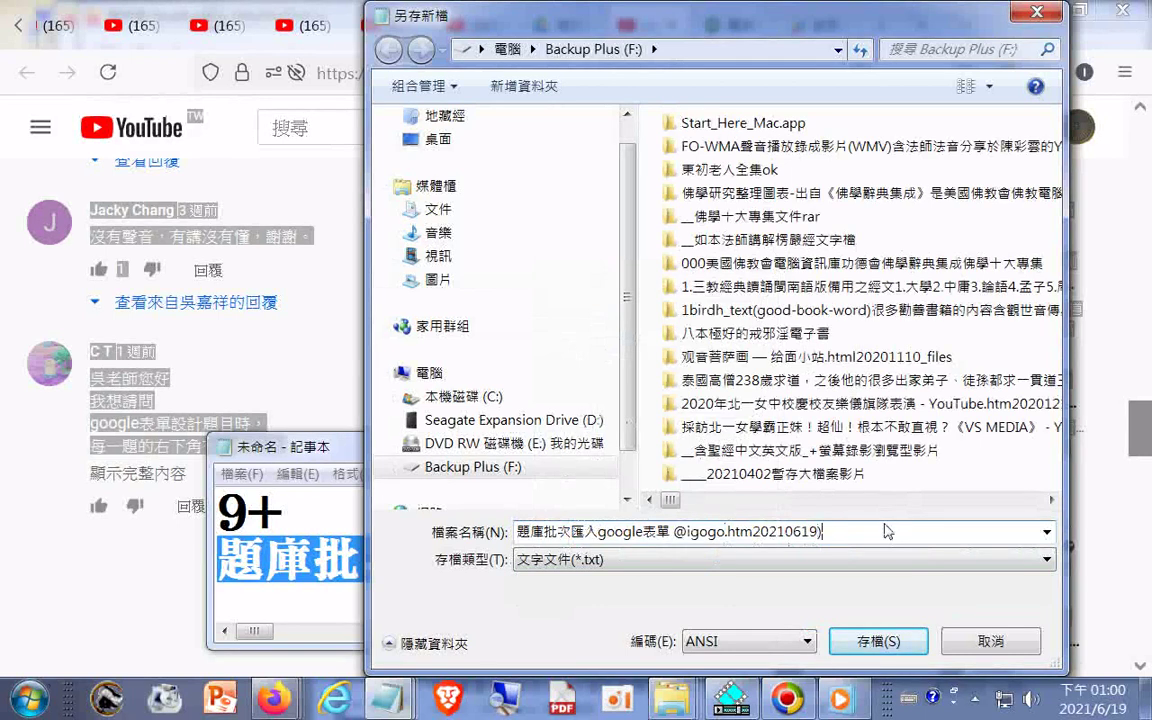
key("BackSpace")
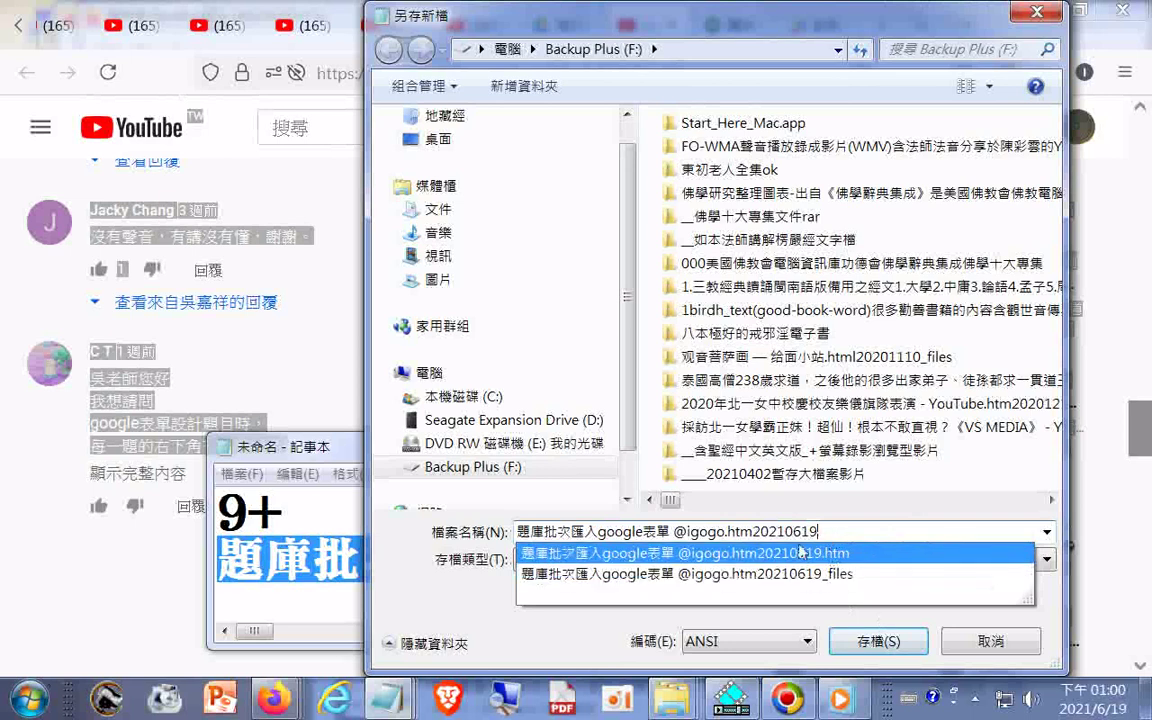
left_click_drag(752, 535, 514, 563)
right_click(541, 532)
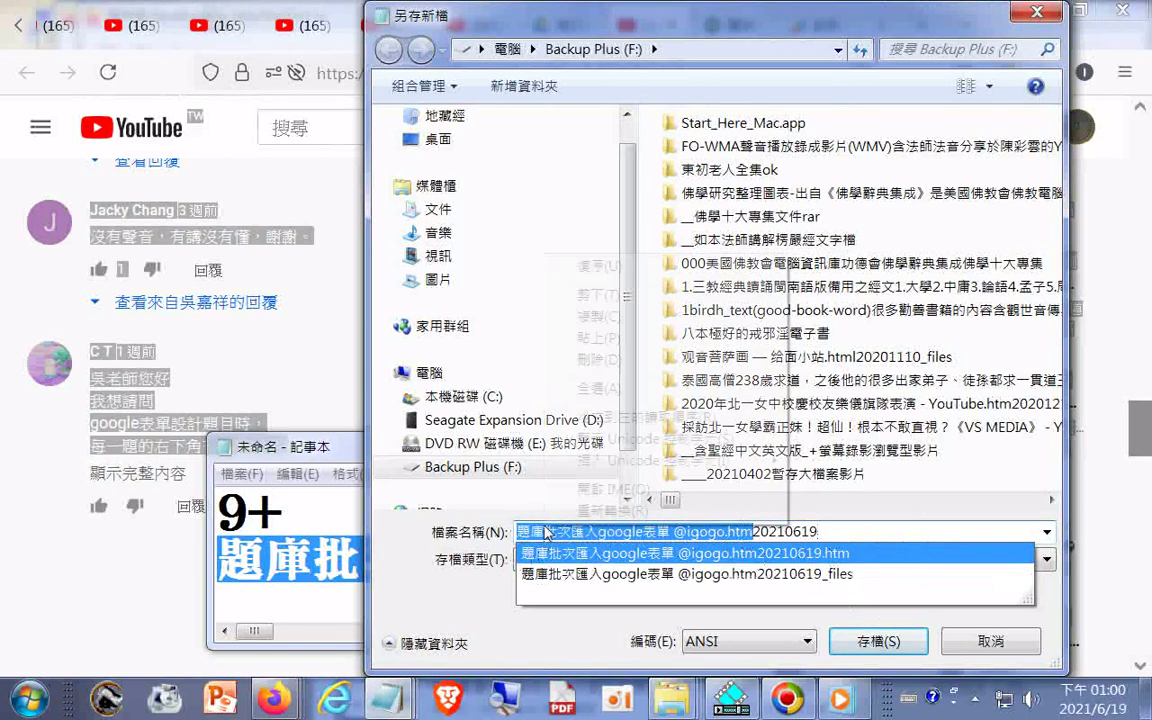
left_click(590, 337)
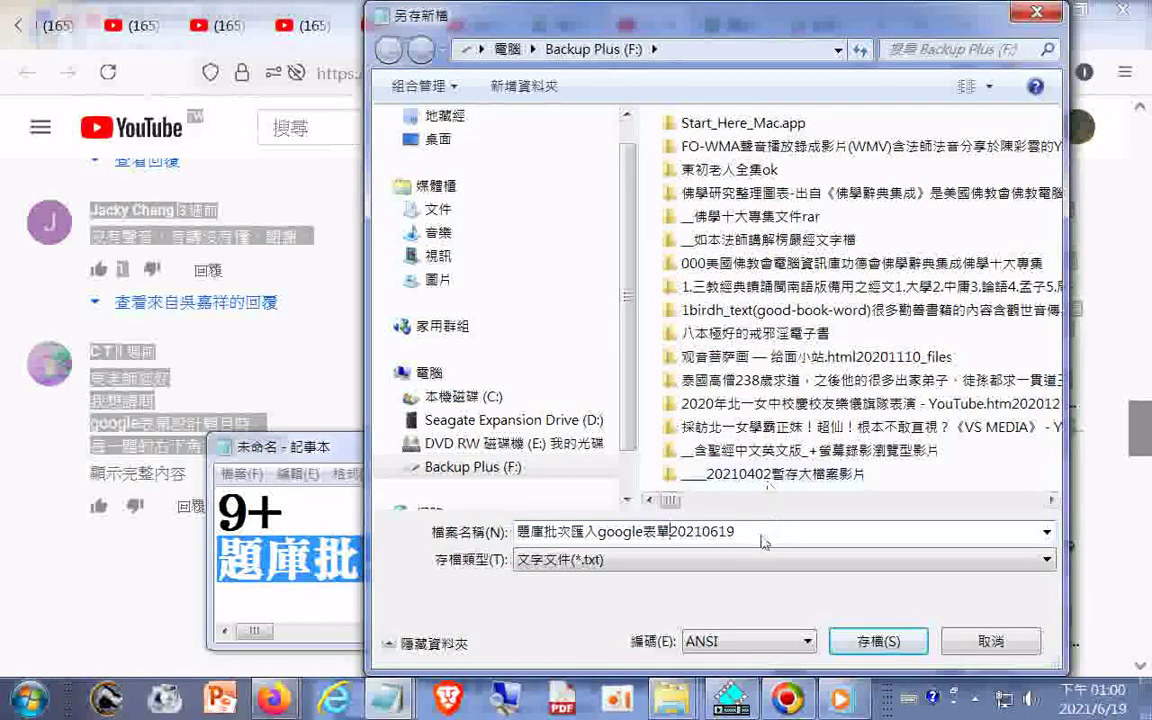
Append _含留言問答 to the name and save the file with Unicode encoding
type("_")
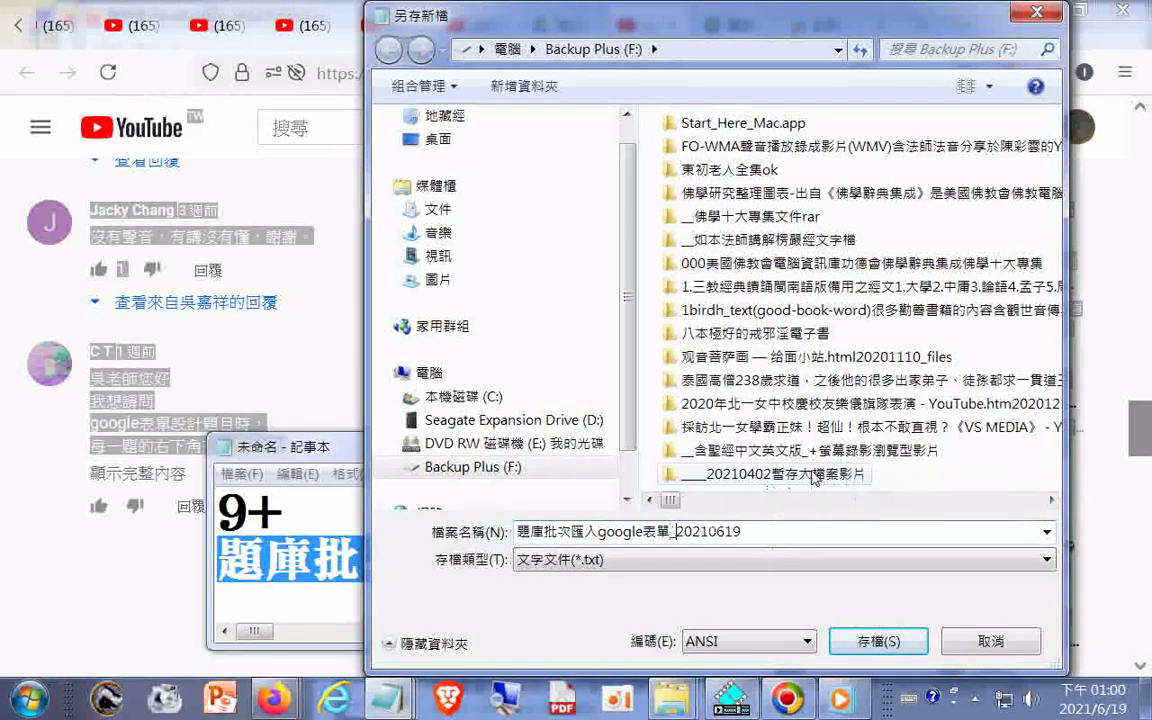
key("ctrl+space")
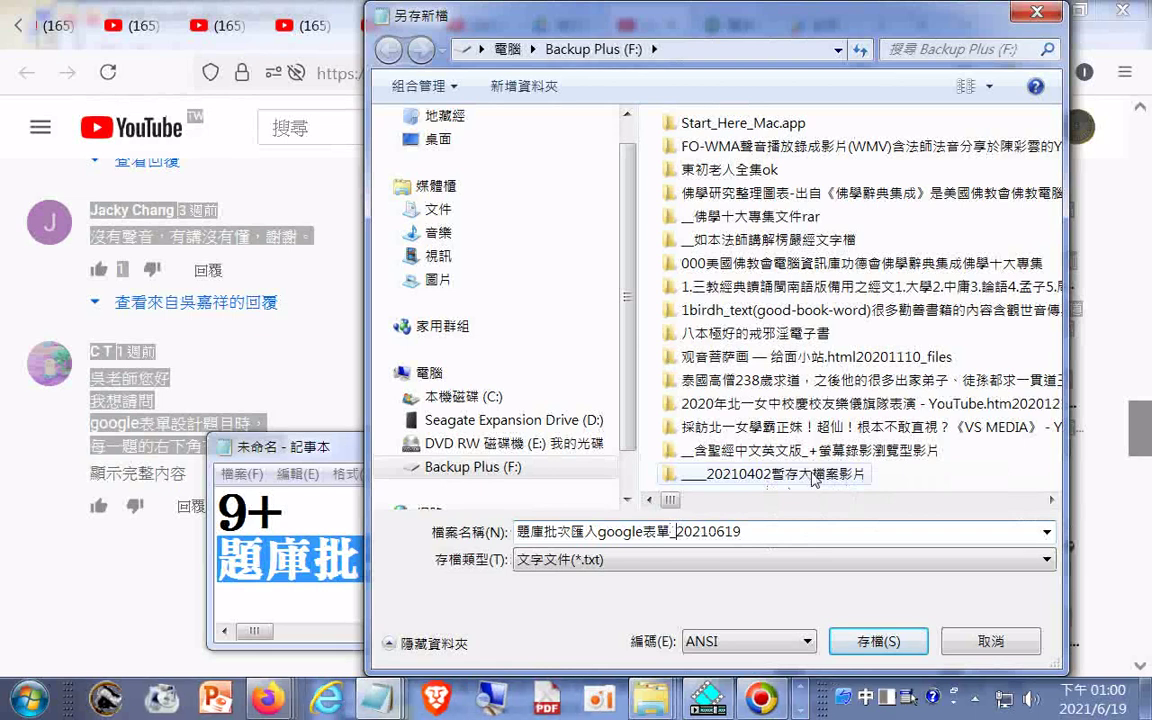
type("ㄏ")
type("ㄉㄧㄡ")
key("space")
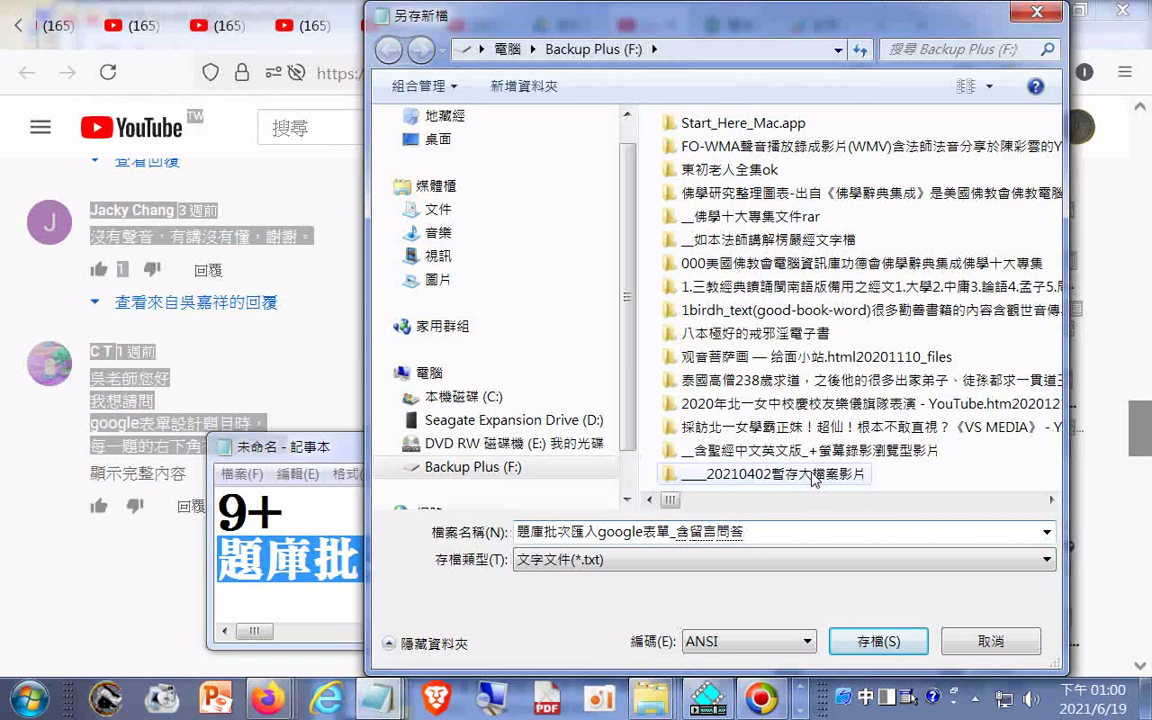
key("Return")
left_click(806, 641)
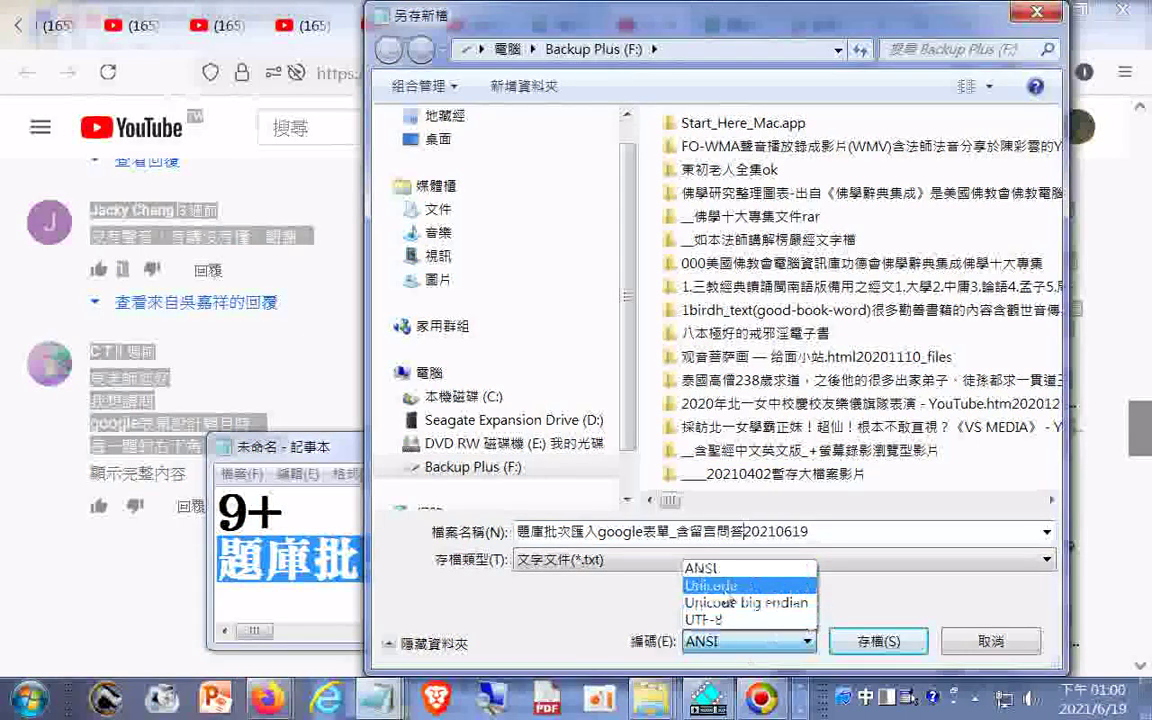
left_click(720, 587)
left_click(877, 641)
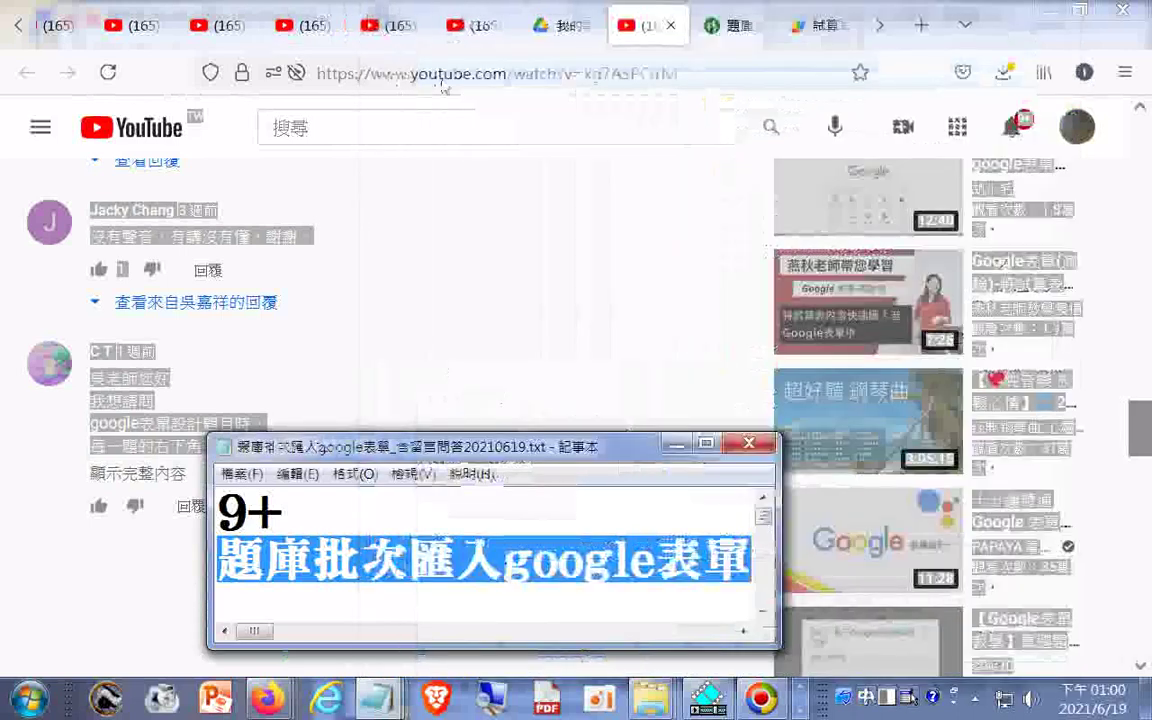
Copy the YouTube video's URL, paste it into the notes and save
left_click(445, 73)
right_click(446, 79)
left_click(484, 162)
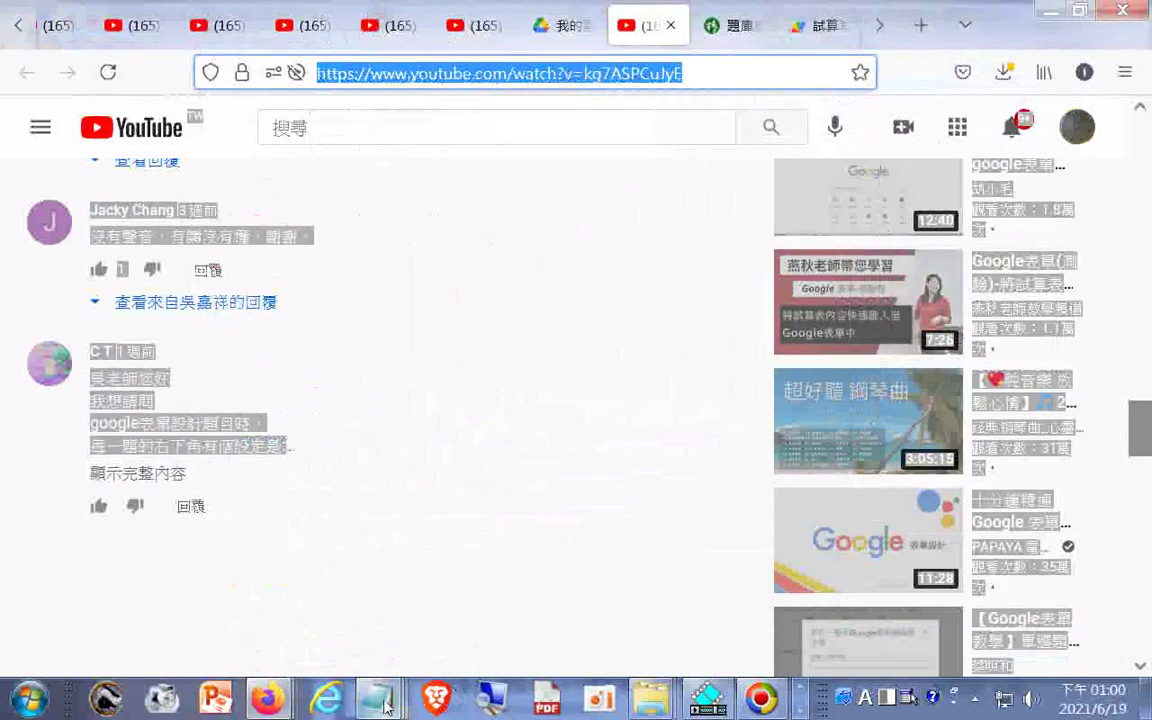
left_click(378, 697)
left_click(487, 633)
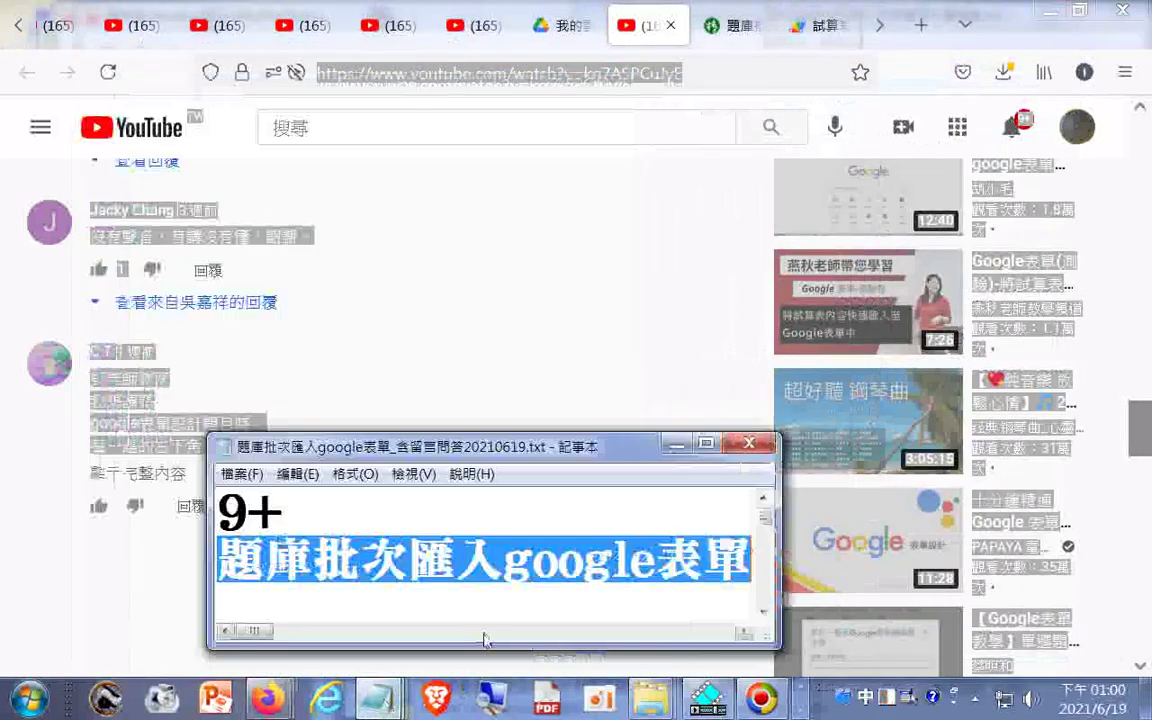
right_click(325, 517)
left_click(410, 318)
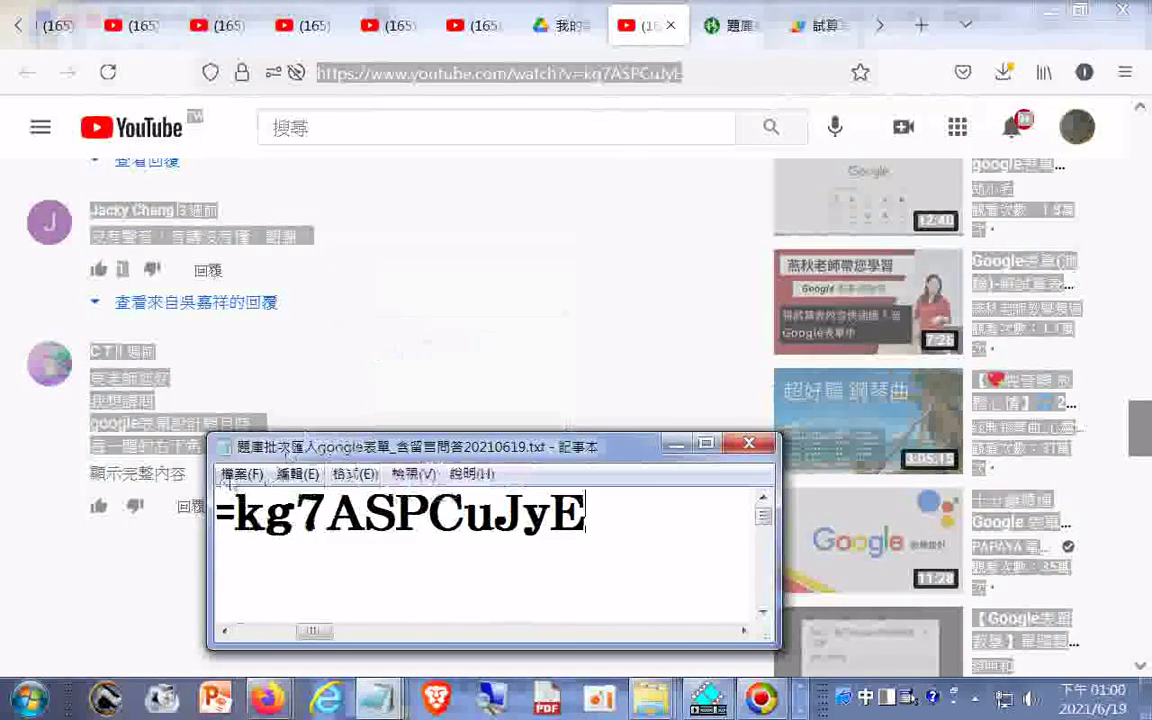
left_click(241, 474)
left_click(268, 541)
Close the YouTube tab and the article tab to reach the Apps Script project
left_click(90, 566)
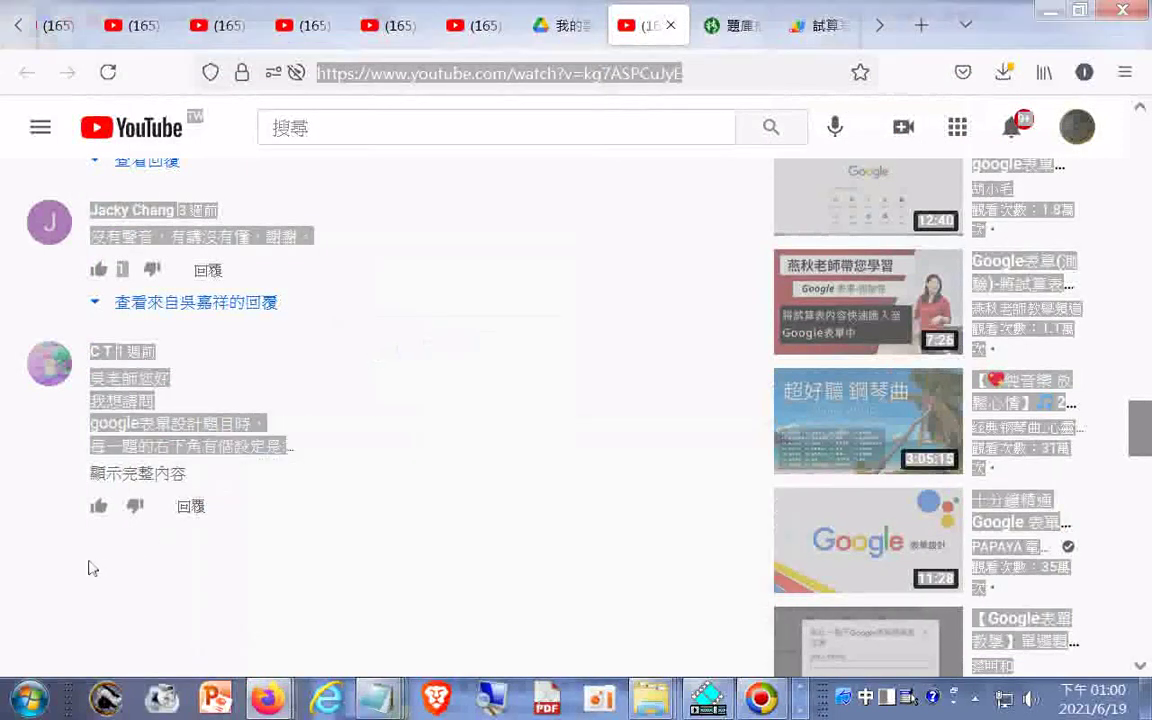
scroll(400, 400, "down", 5)
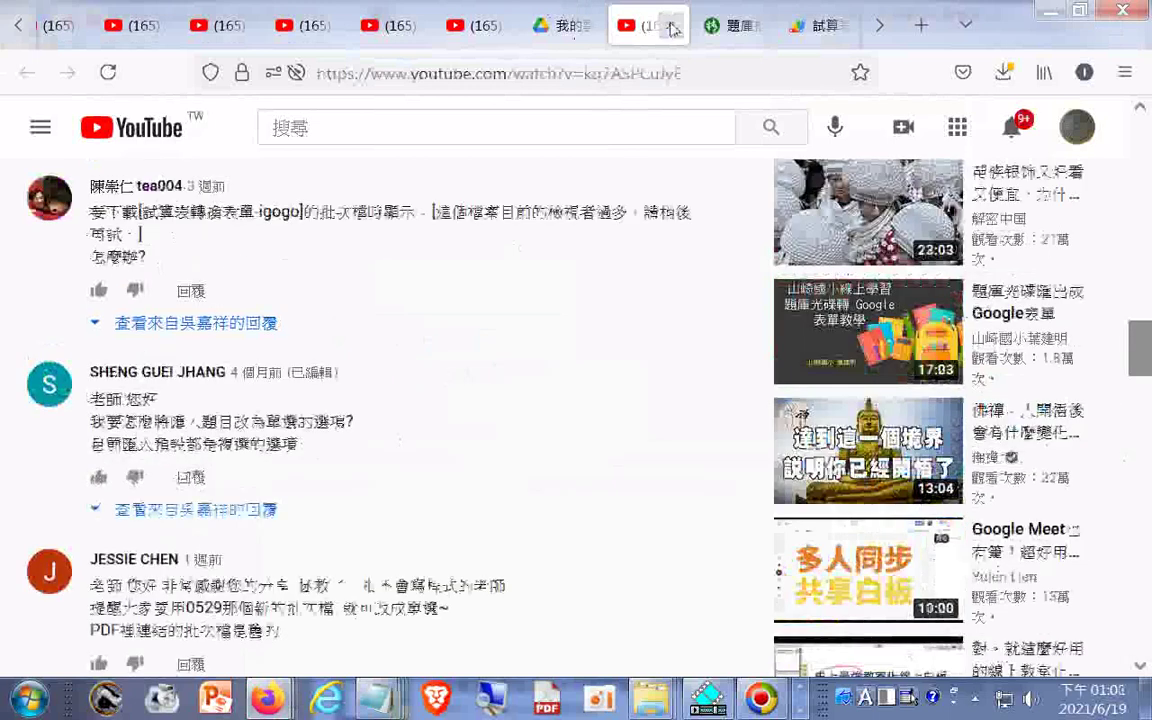
key("ctrl+w")
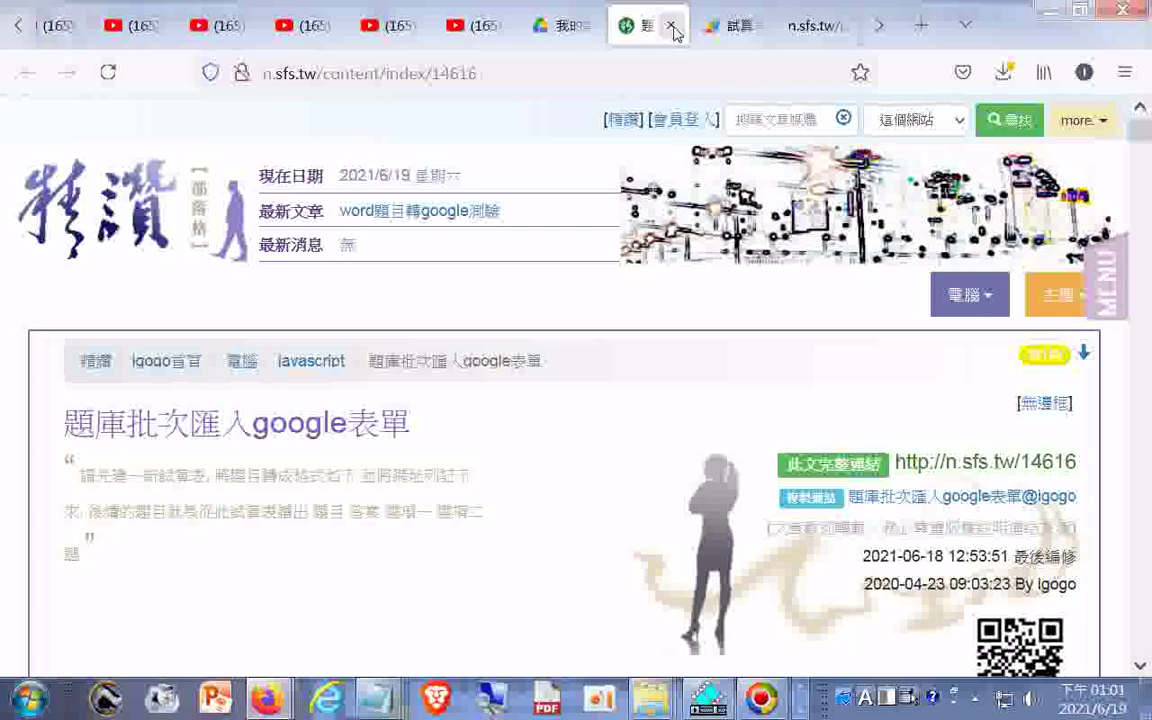
scroll(581, 471, "down", 5)
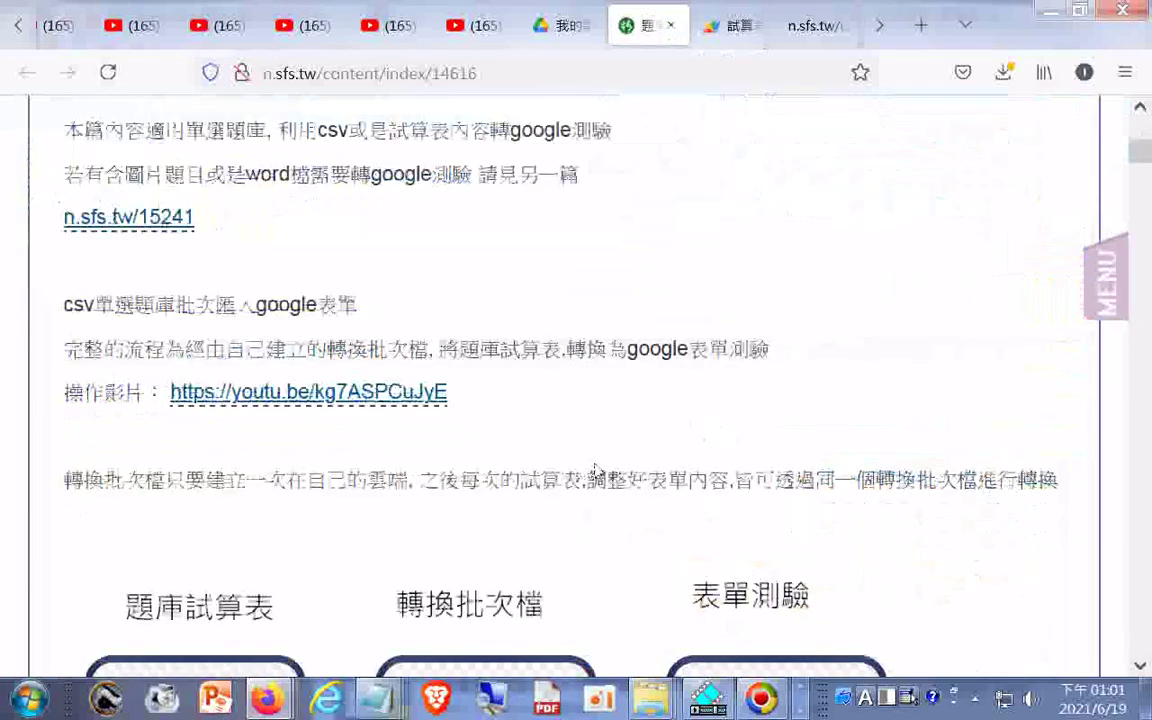
scroll(616, 271, "up", 5)
left_click(670, 25)
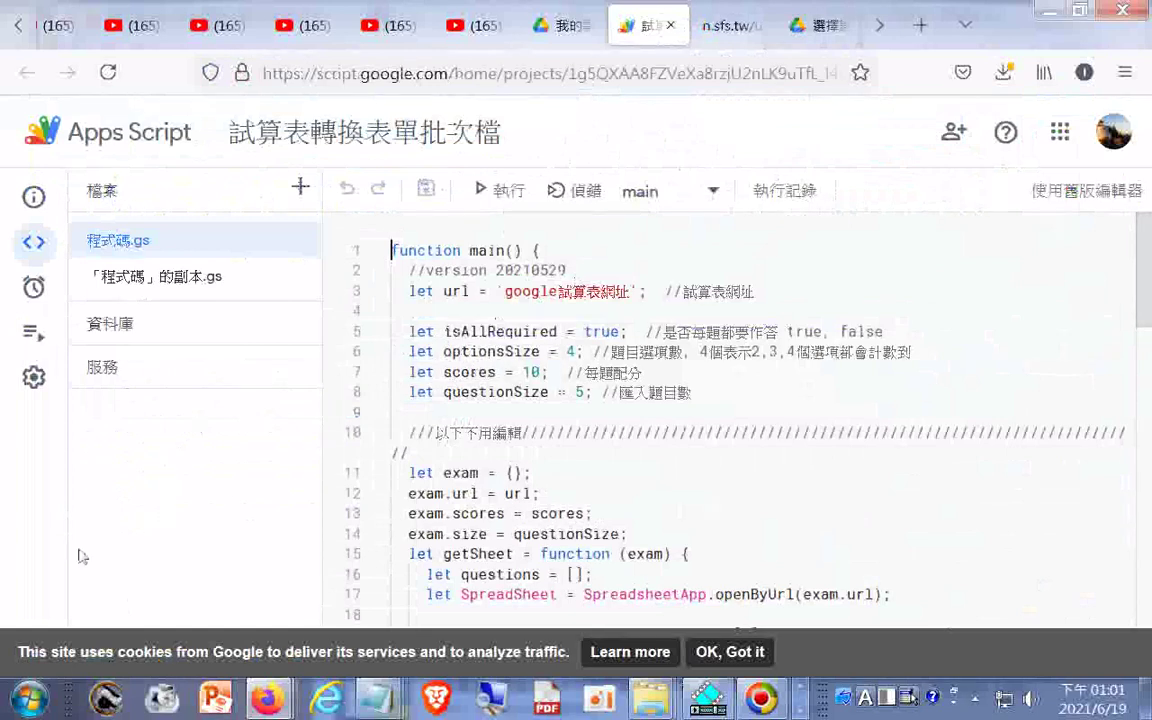
Start saving the Apps Script page, adding the date 20210619 after .htm in the name
right_click(17, 560)
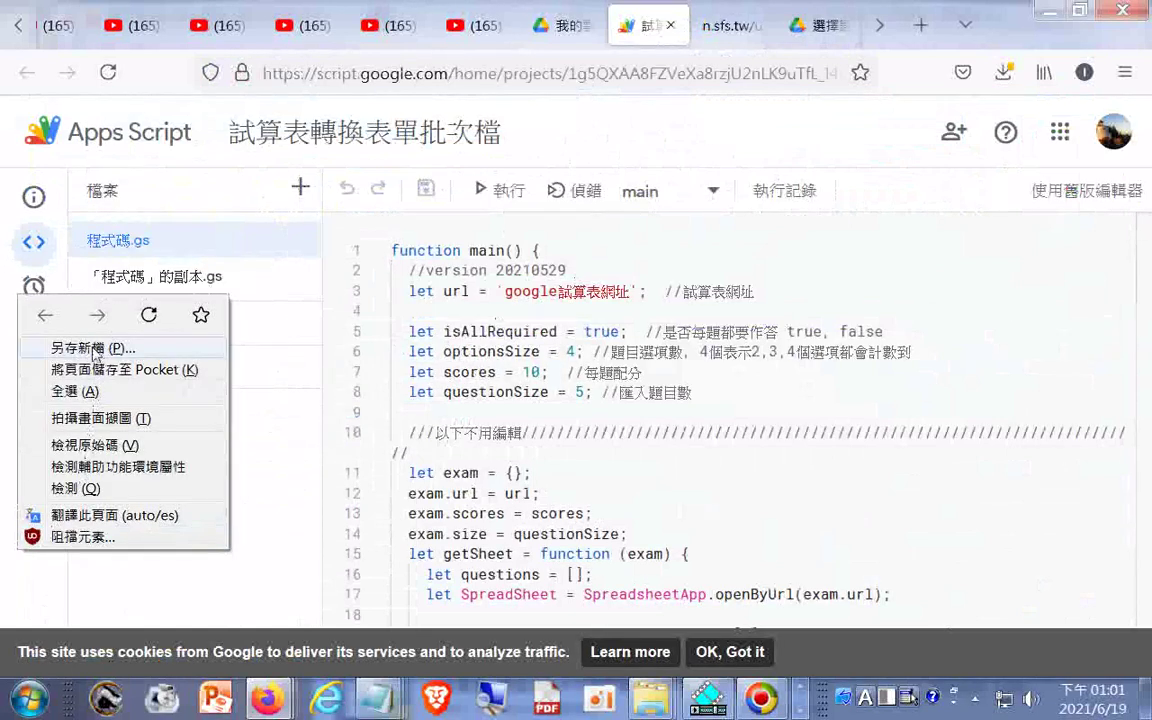
left_click(80, 339)
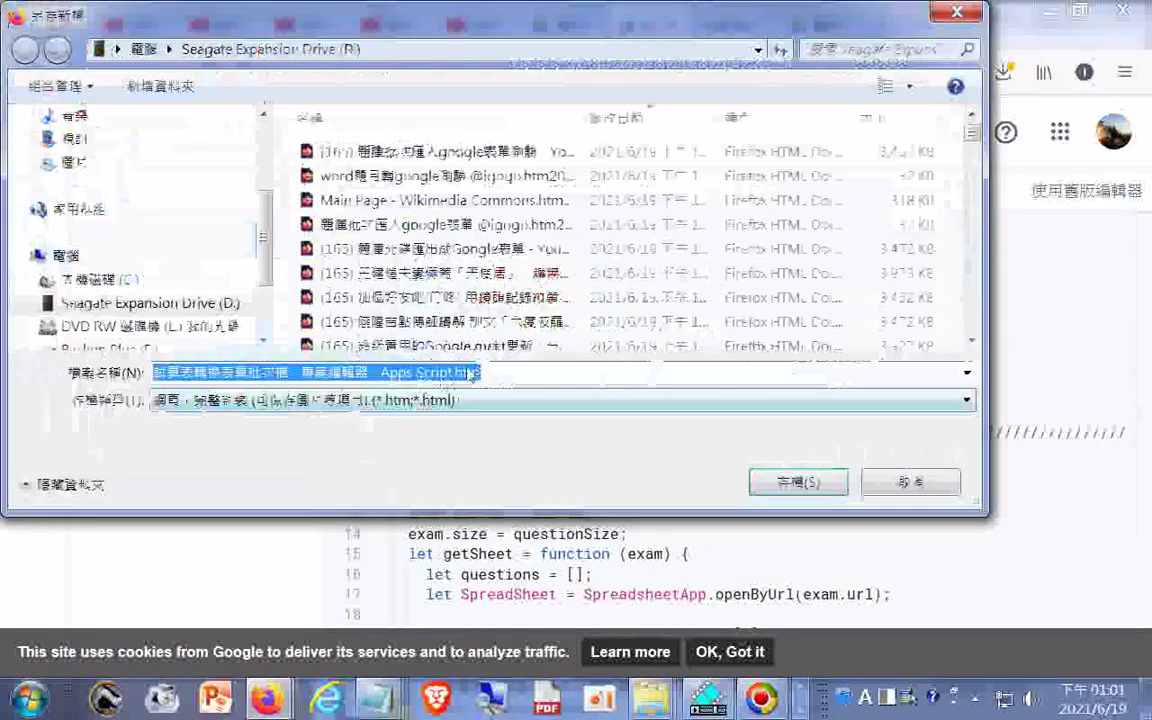
left_click(470, 372)
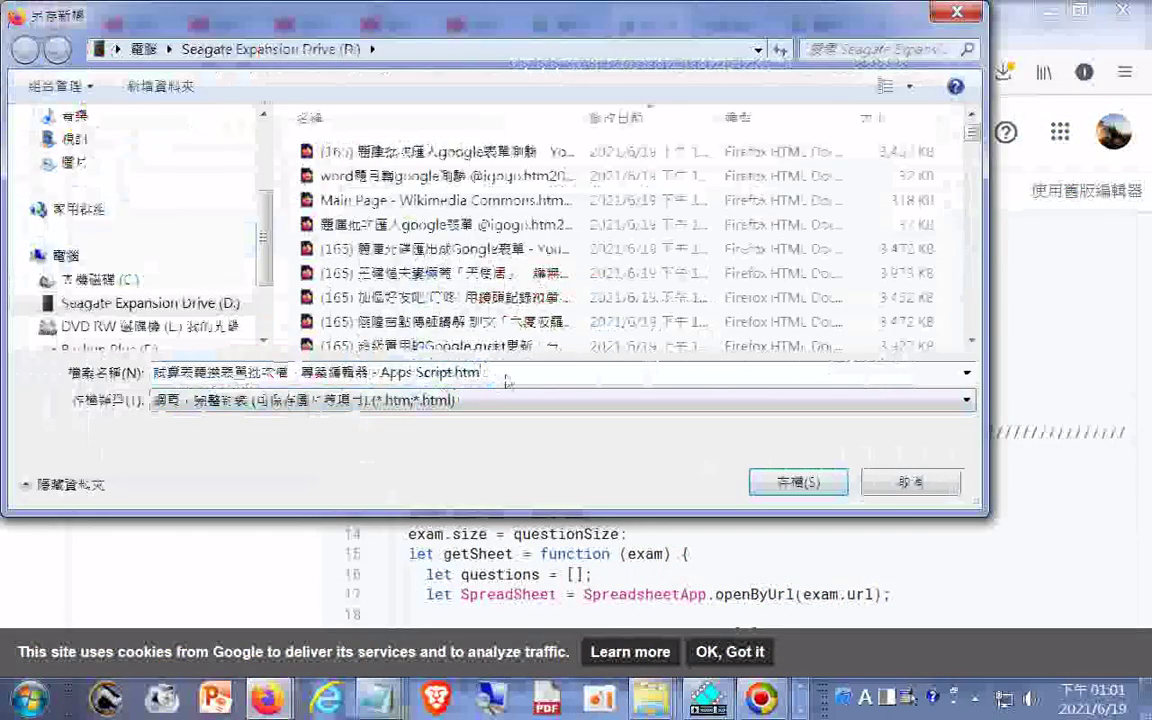
key("BackSpace")
type("20210619")
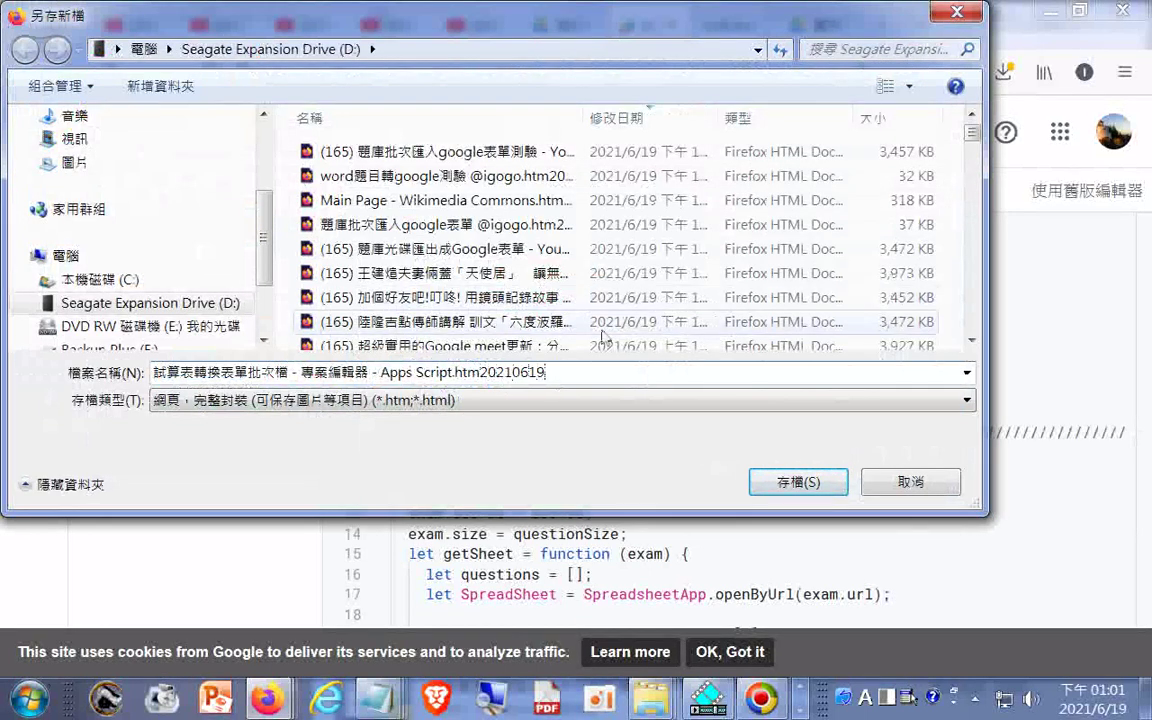
Copy the file name and save the page as a complete web page
key("ctrl+a")
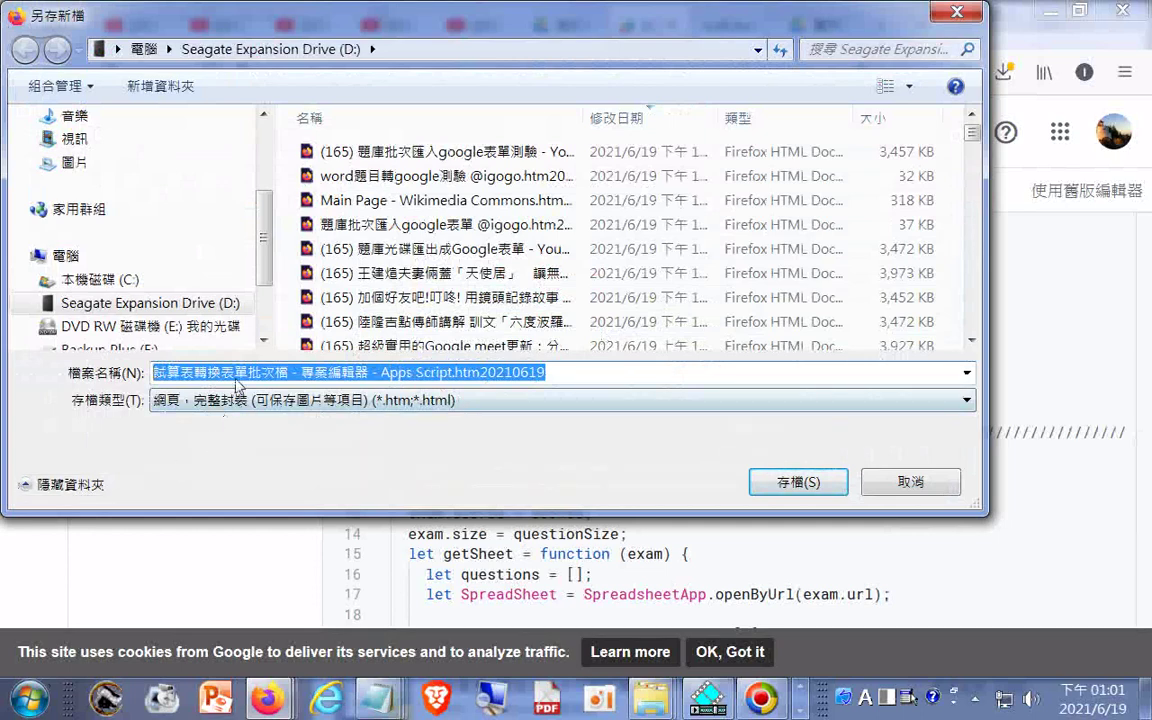
right_click(237, 380)
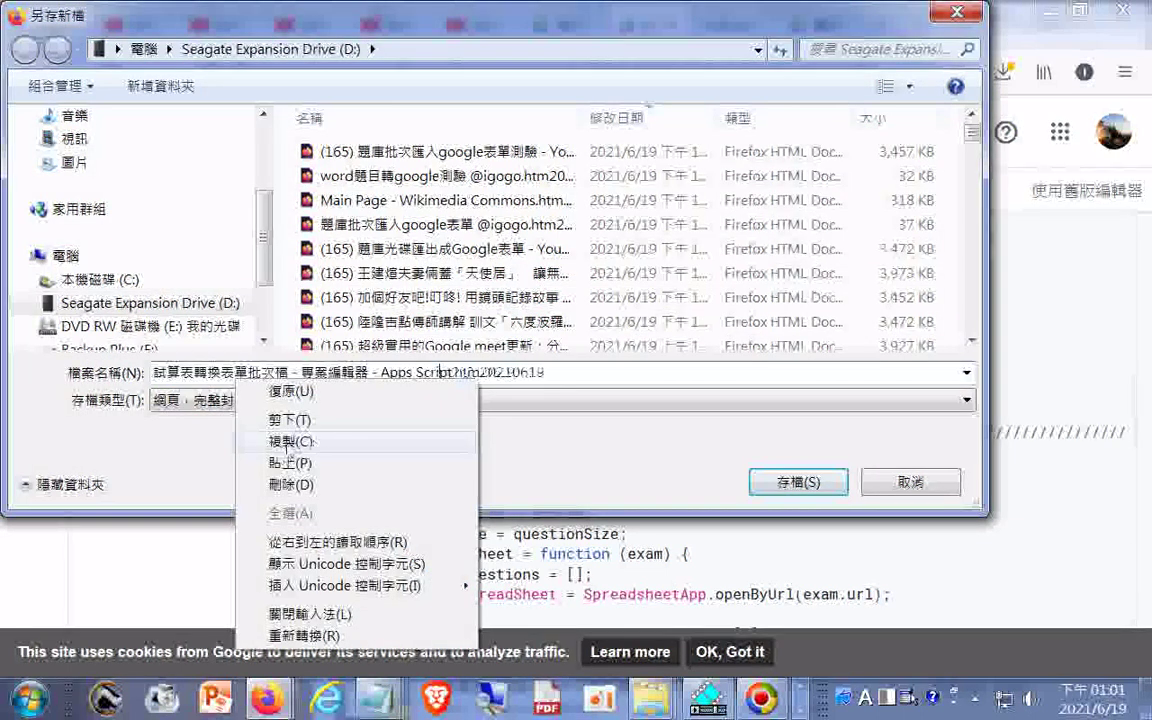
left_click(285, 441)
right_click(230, 380)
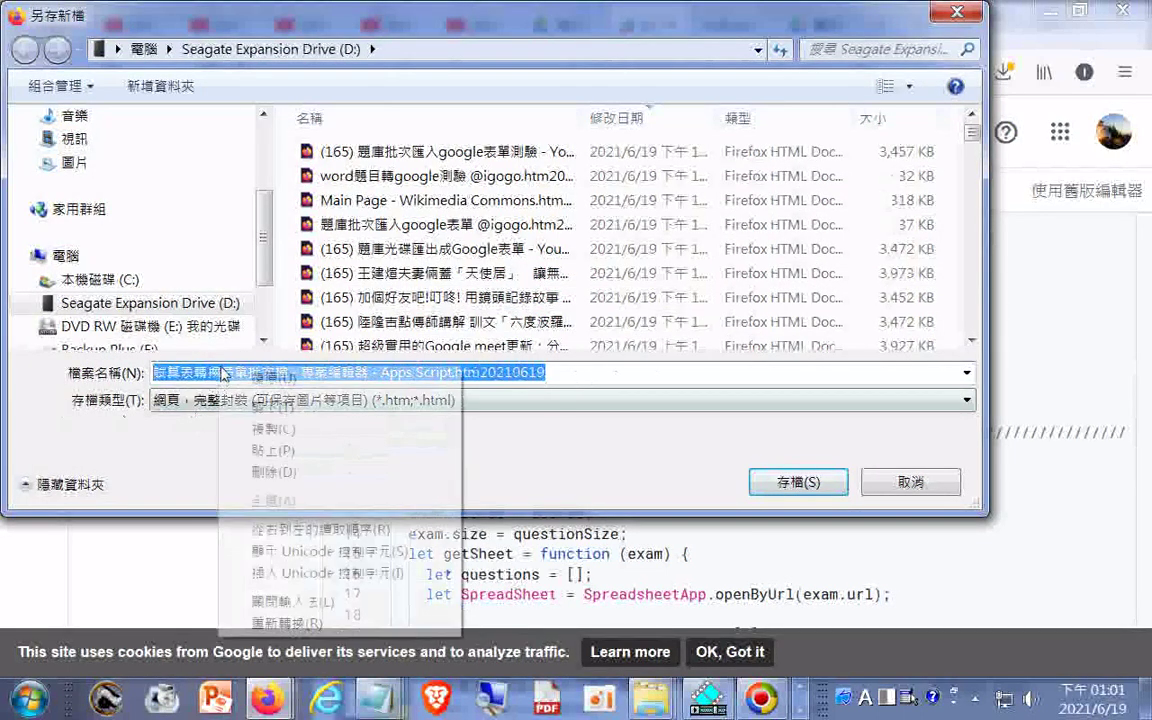
left_click(742, 396)
left_click(785, 484)
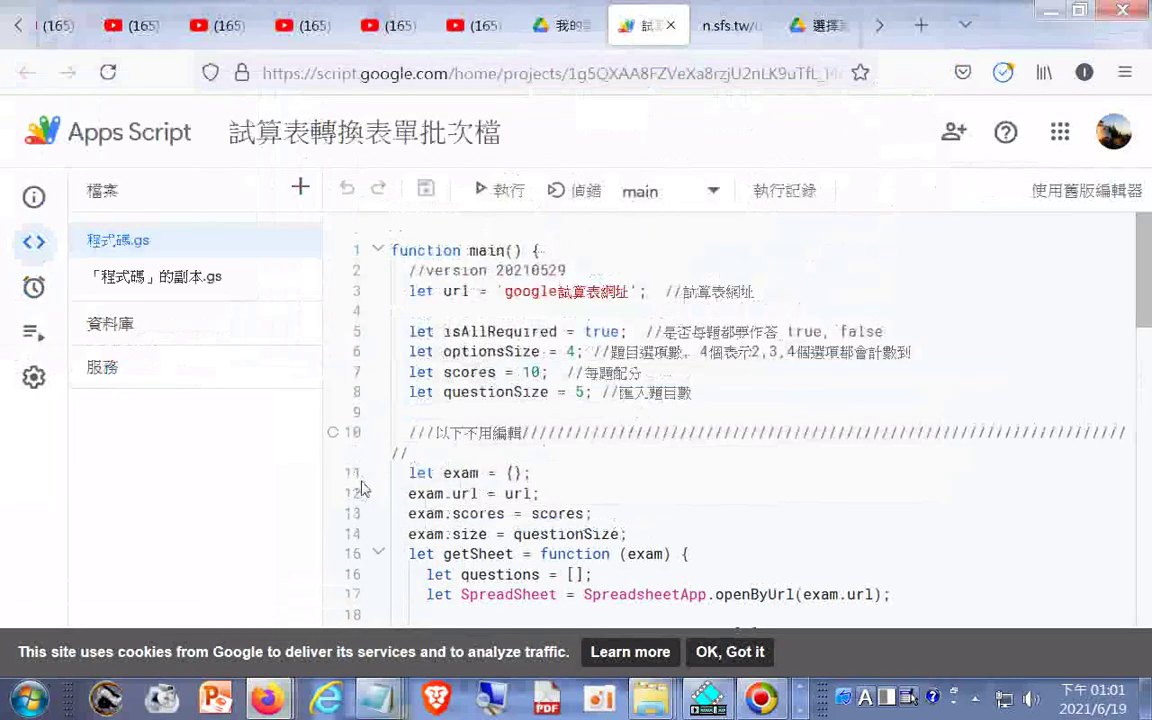
scroll(365, 500, "down", 20)
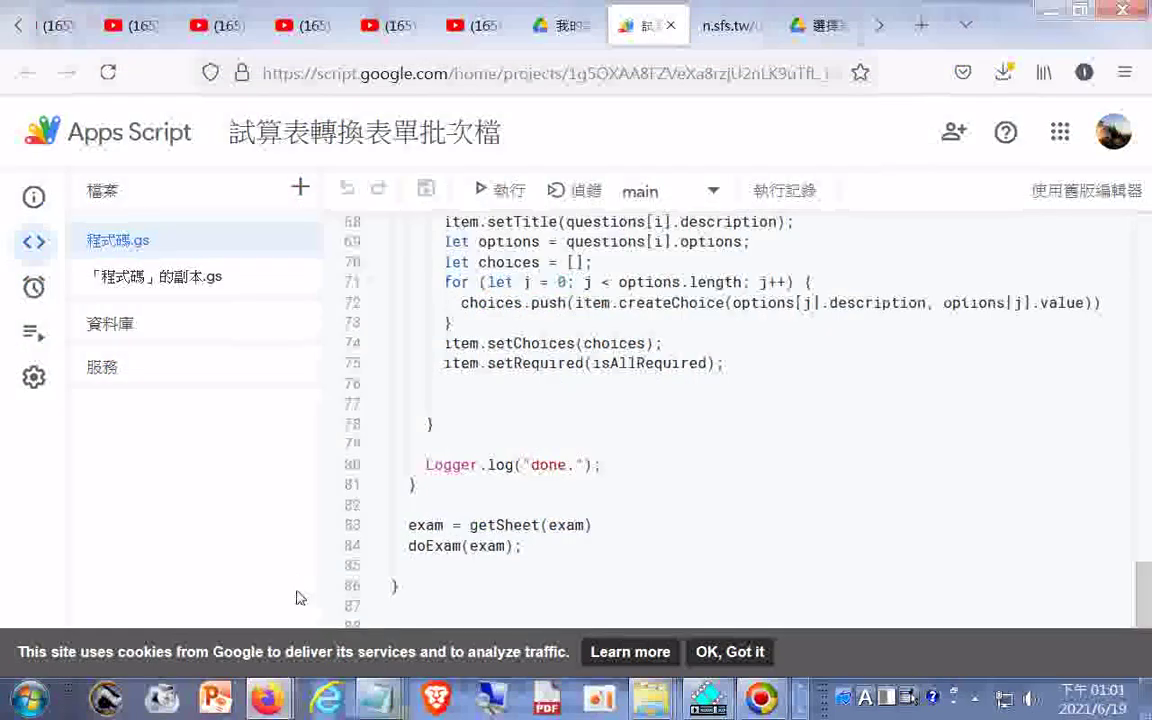
mouse_move(48, 526)
scroll(483, 340, "up", 20)
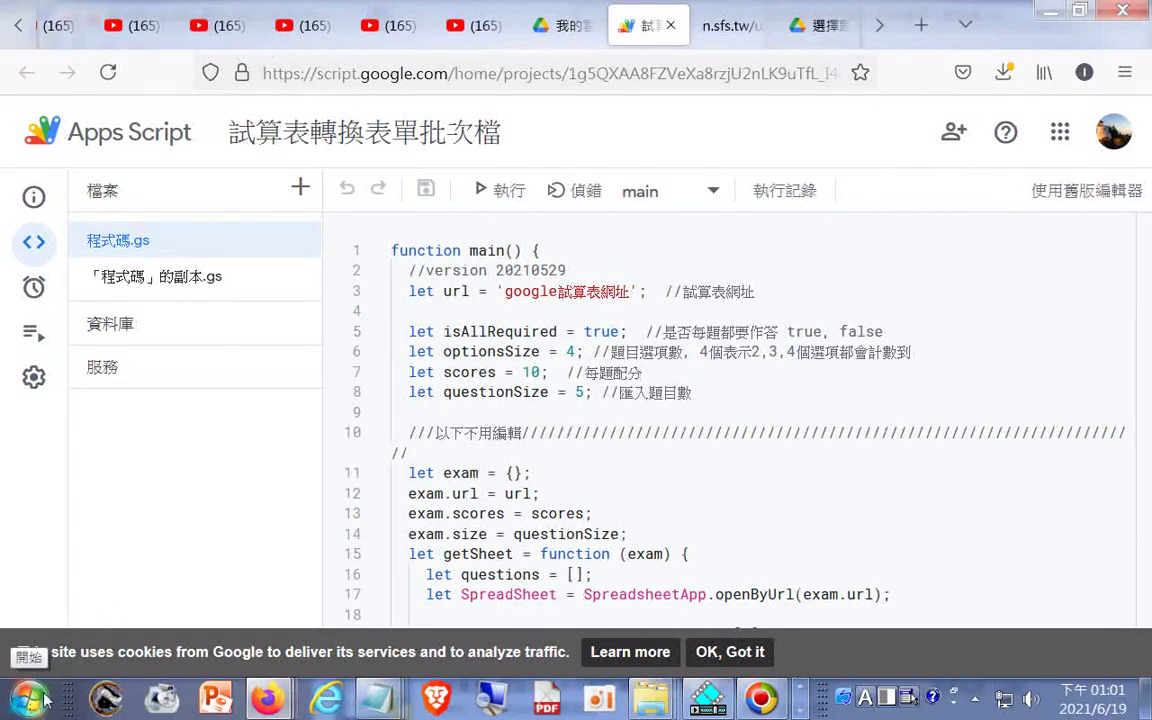
Paste the project title into a new Notepad file and save it in Unicode under that name
left_click(28, 698)
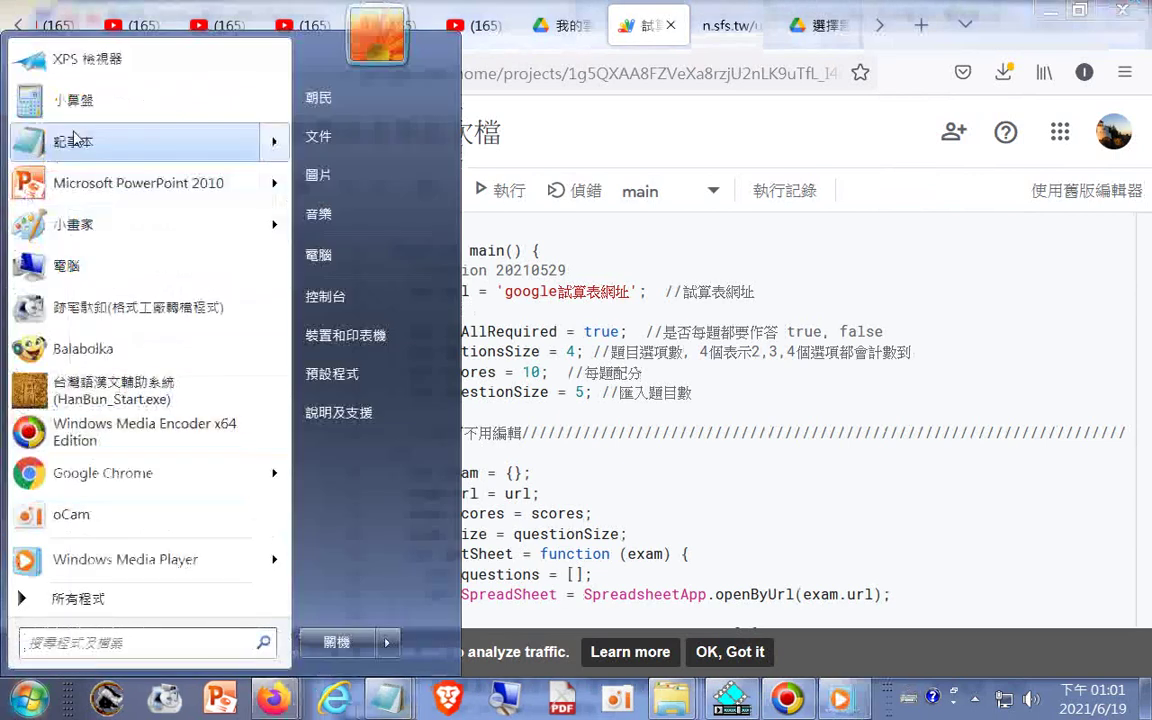
left_click(60, 147)
right_click(293, 545)
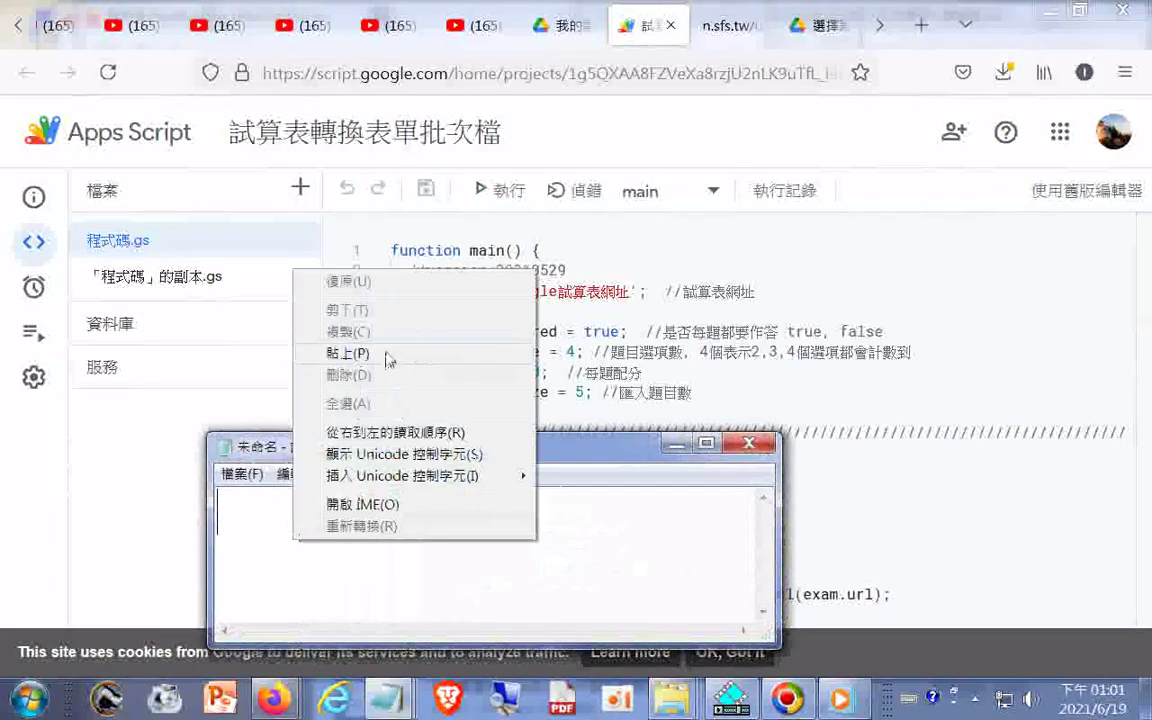
left_click(386, 357)
left_click(229, 474)
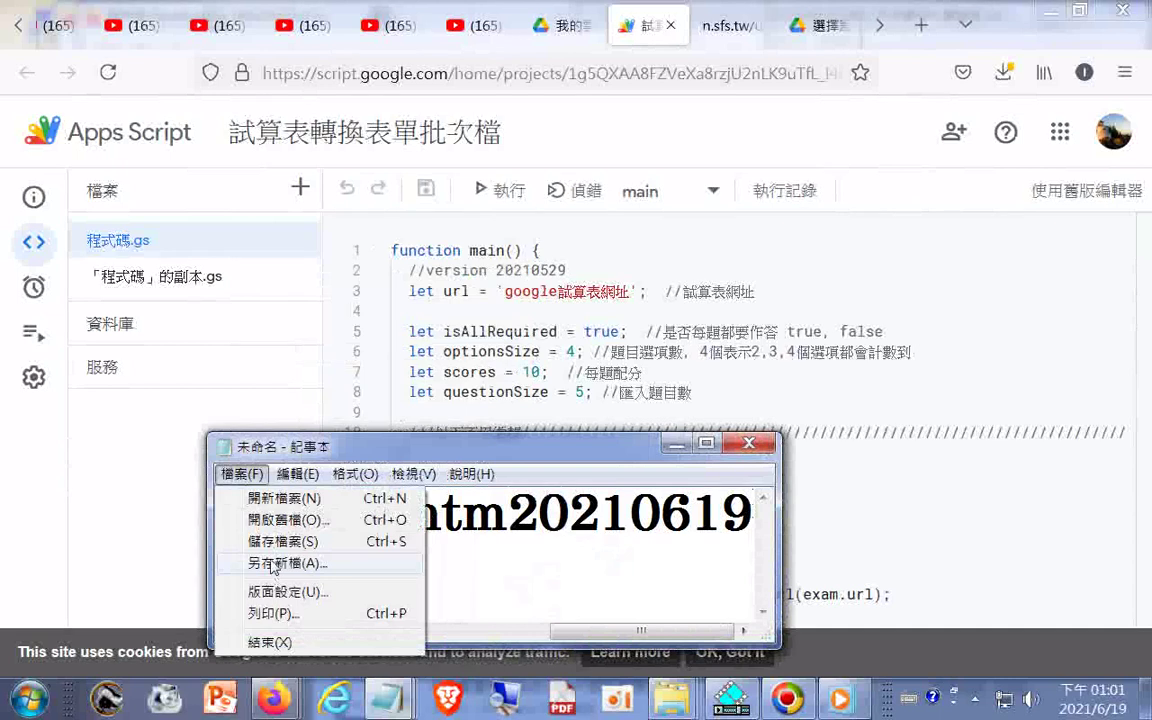
left_click(295, 563)
right_click(565, 530)
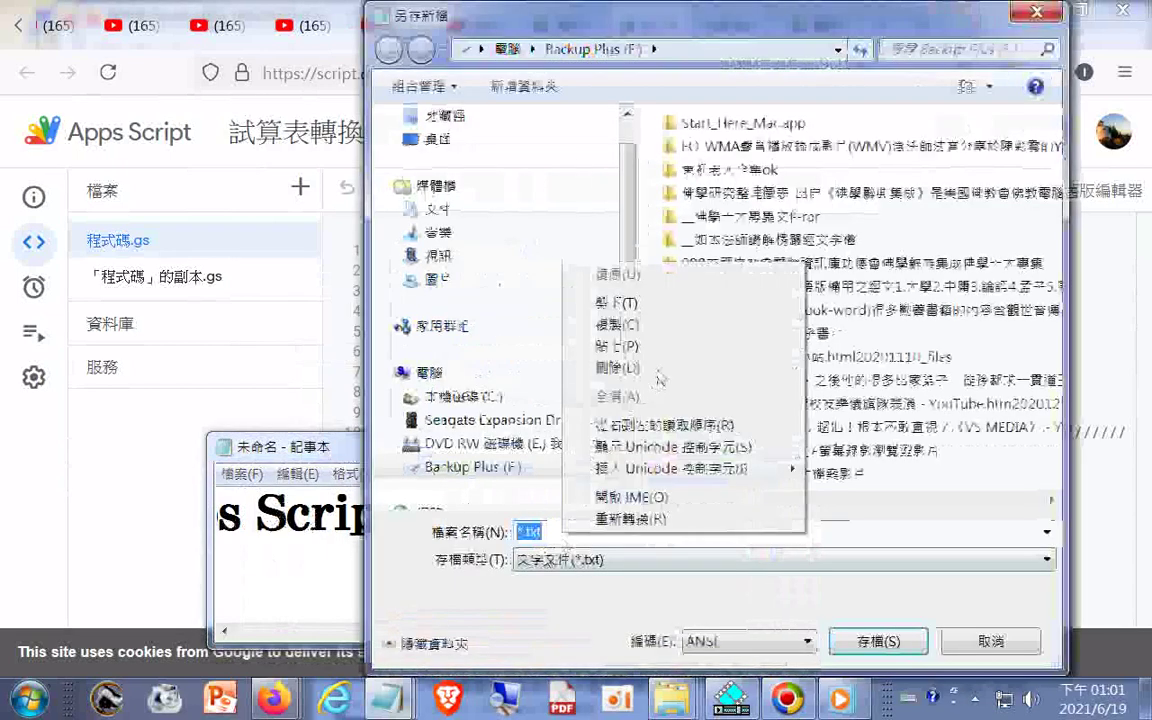
left_click(648, 352)
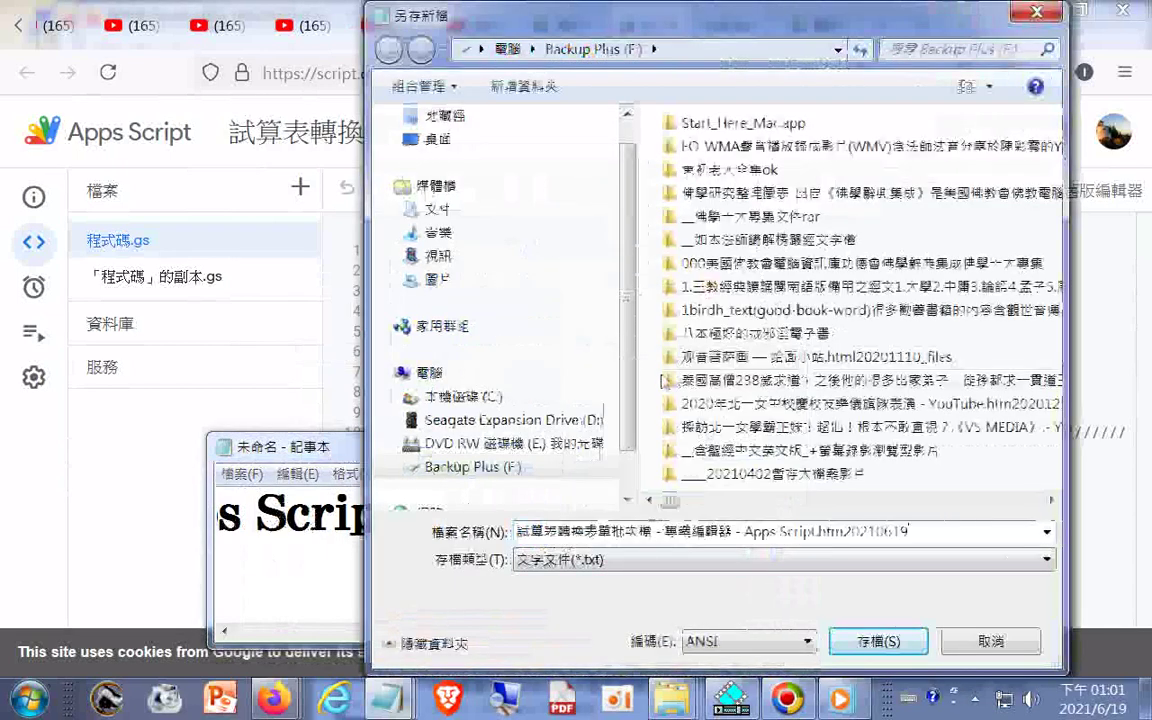
left_click(754, 645)
left_click(748, 676)
left_click(878, 641)
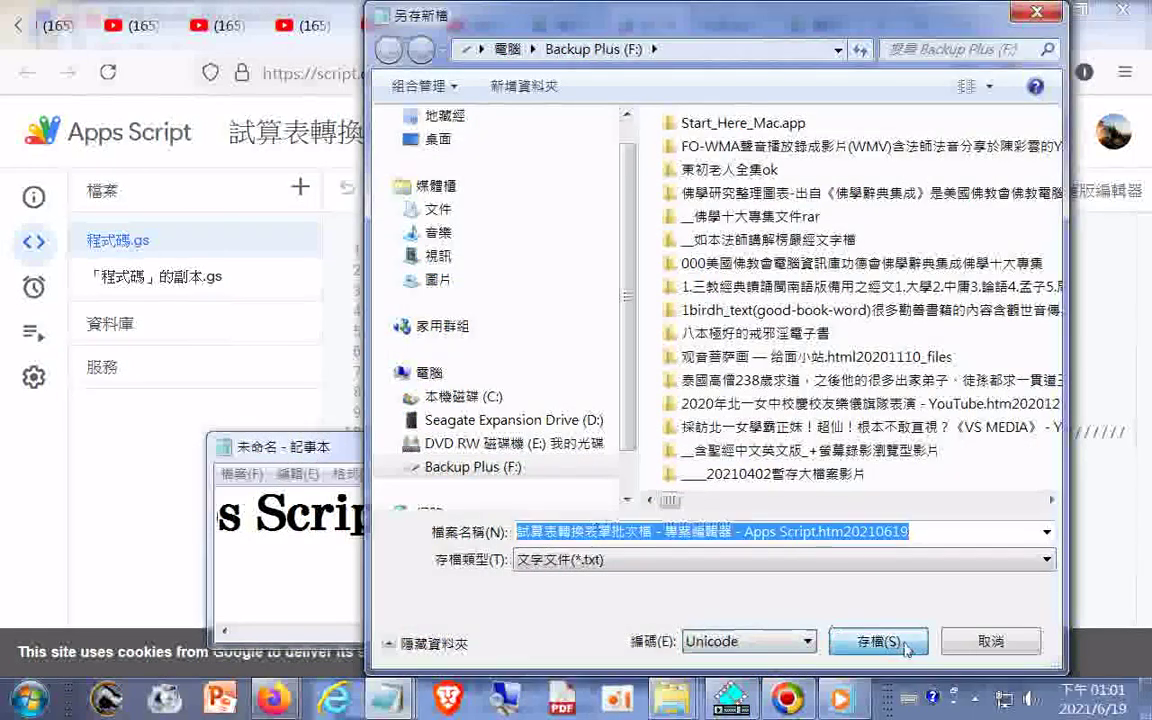
Copy the Apps Script project URL and paste it on the note's second line
left_click(524, 74)
right_click(524, 76)
left_click(560, 121)
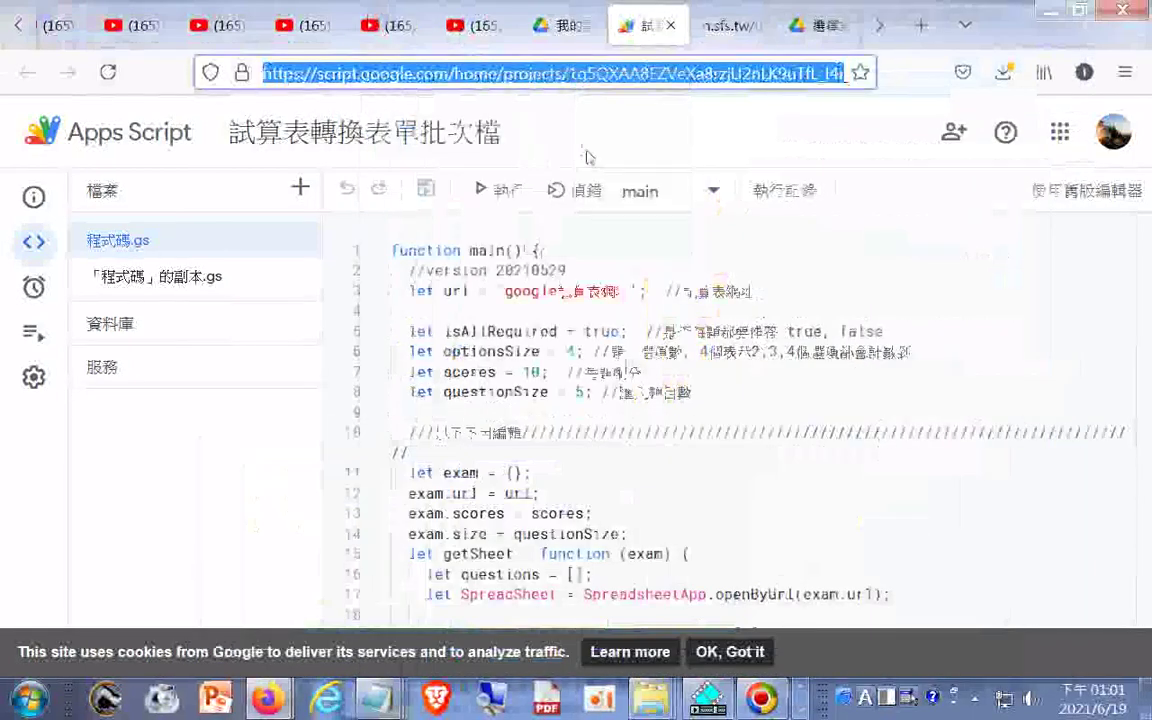
right_click(383, 693)
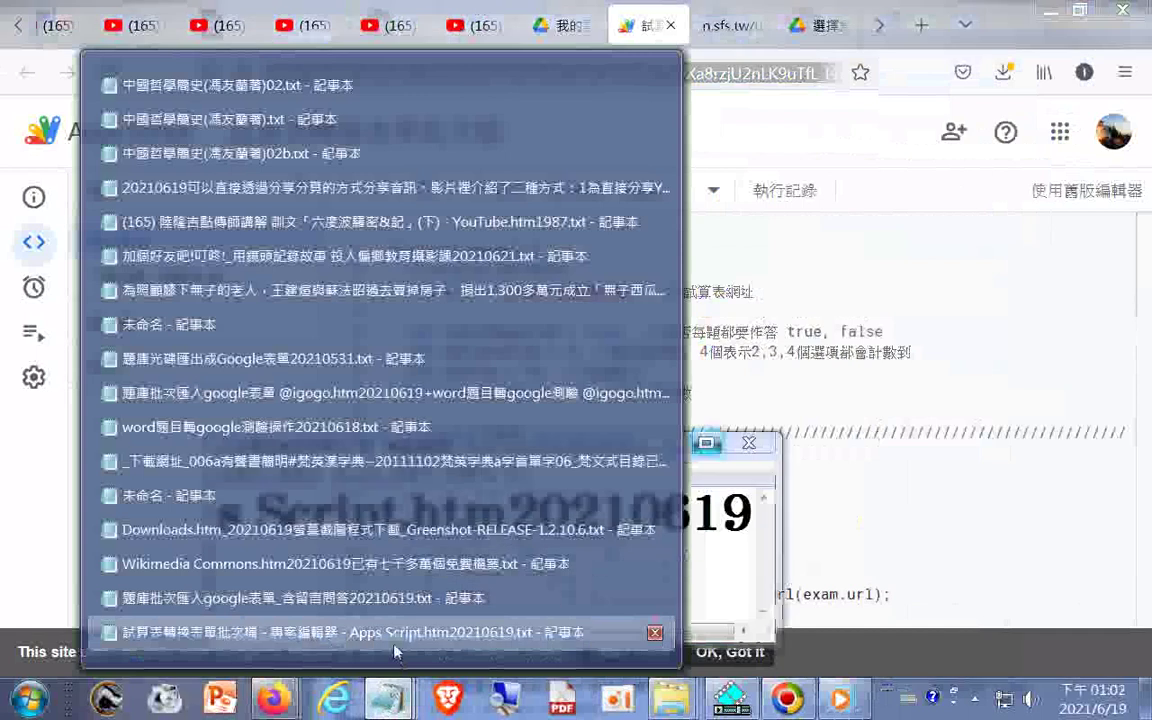
left_click(385, 630)
key("Return")
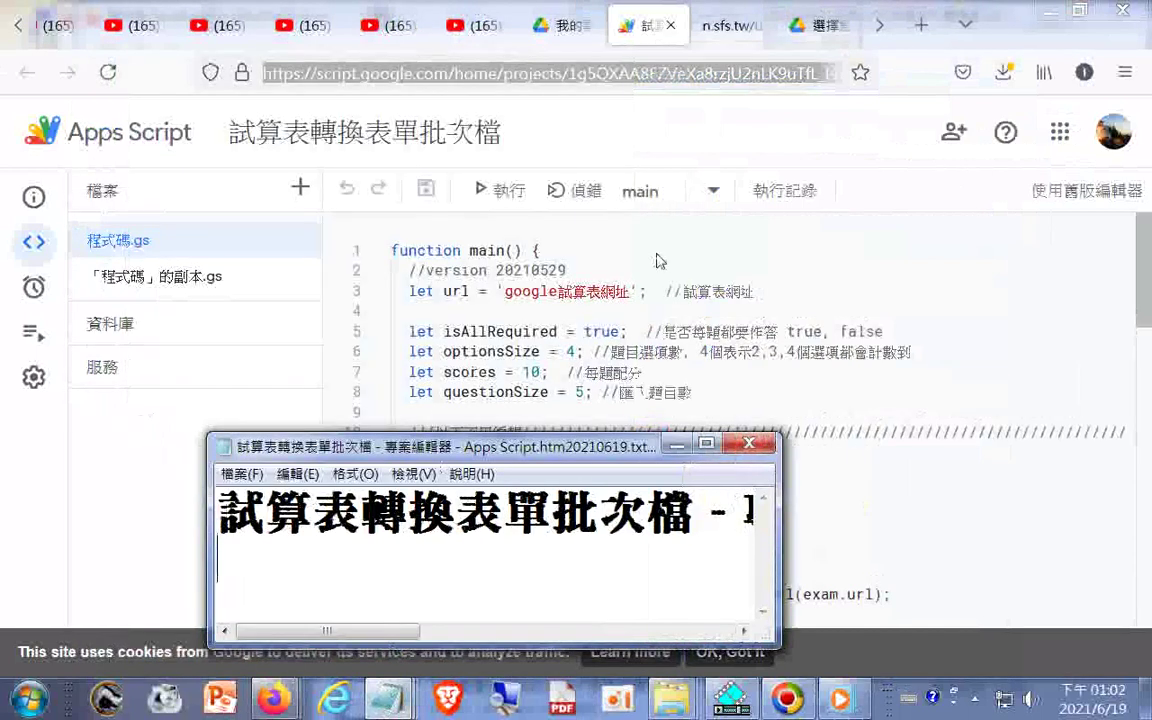
key("ctrl+v")
key("Return")
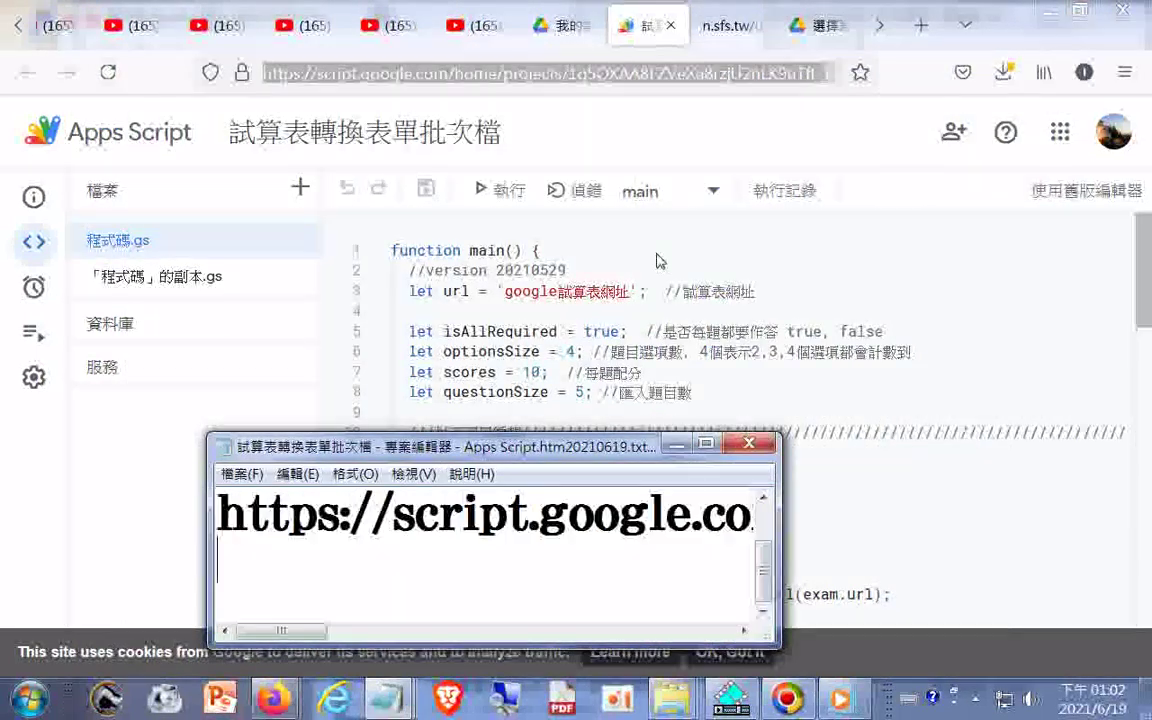
Copy all the script code from the editor, paste it into the notes and save
left_click(5, 497)
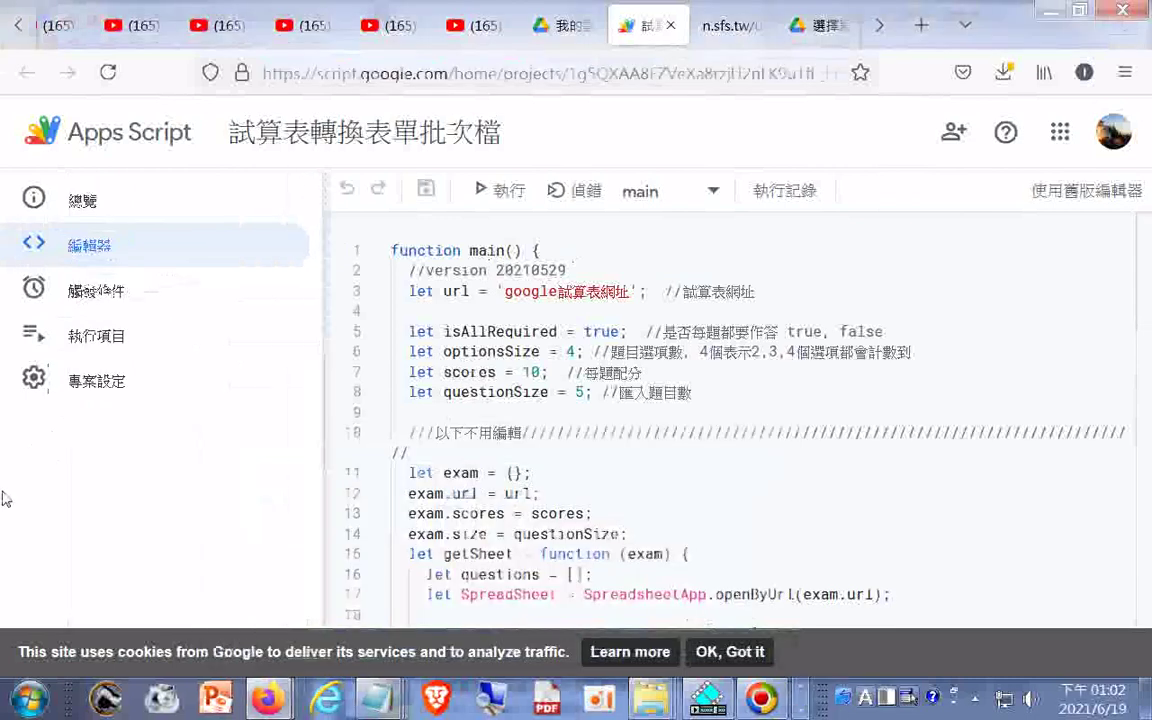
key("ctrl+a")
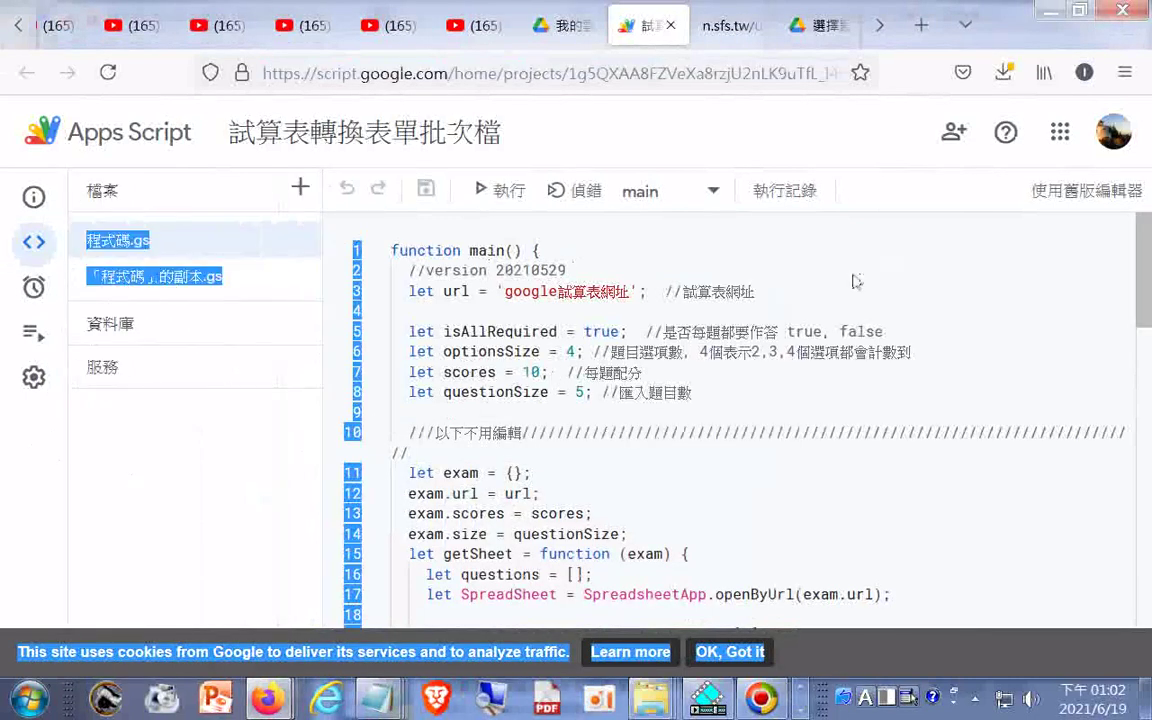
left_click(880, 277)
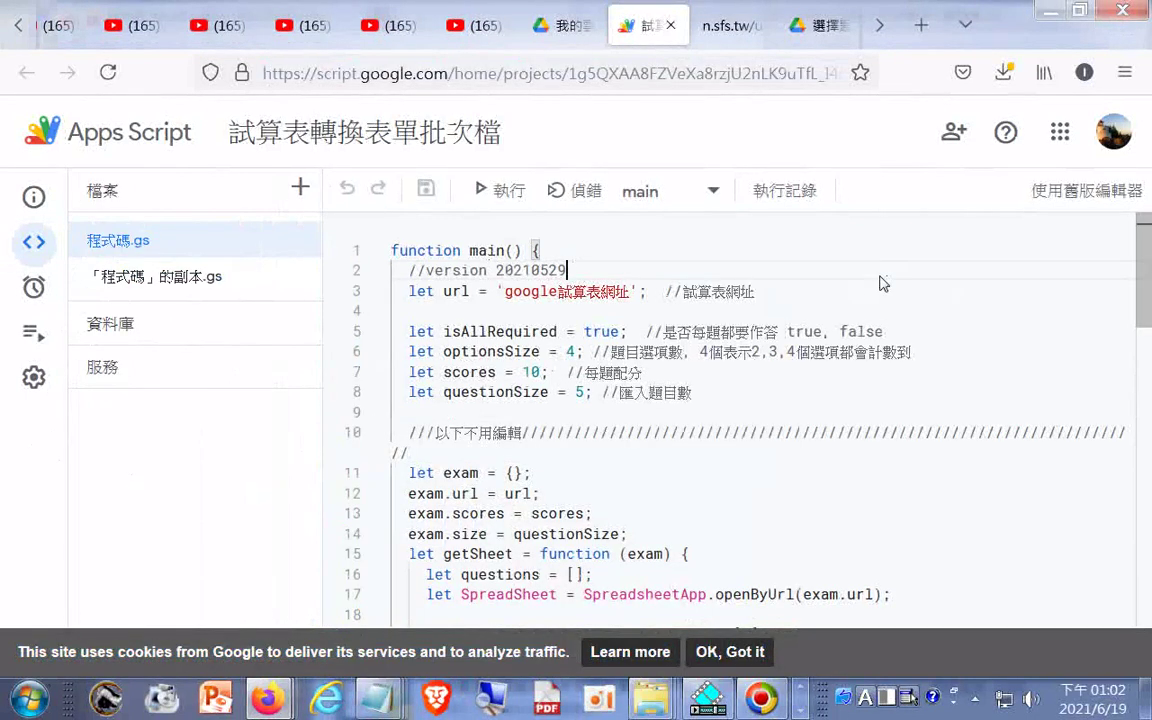
key("ctrl+a")
right_click(617, 290)
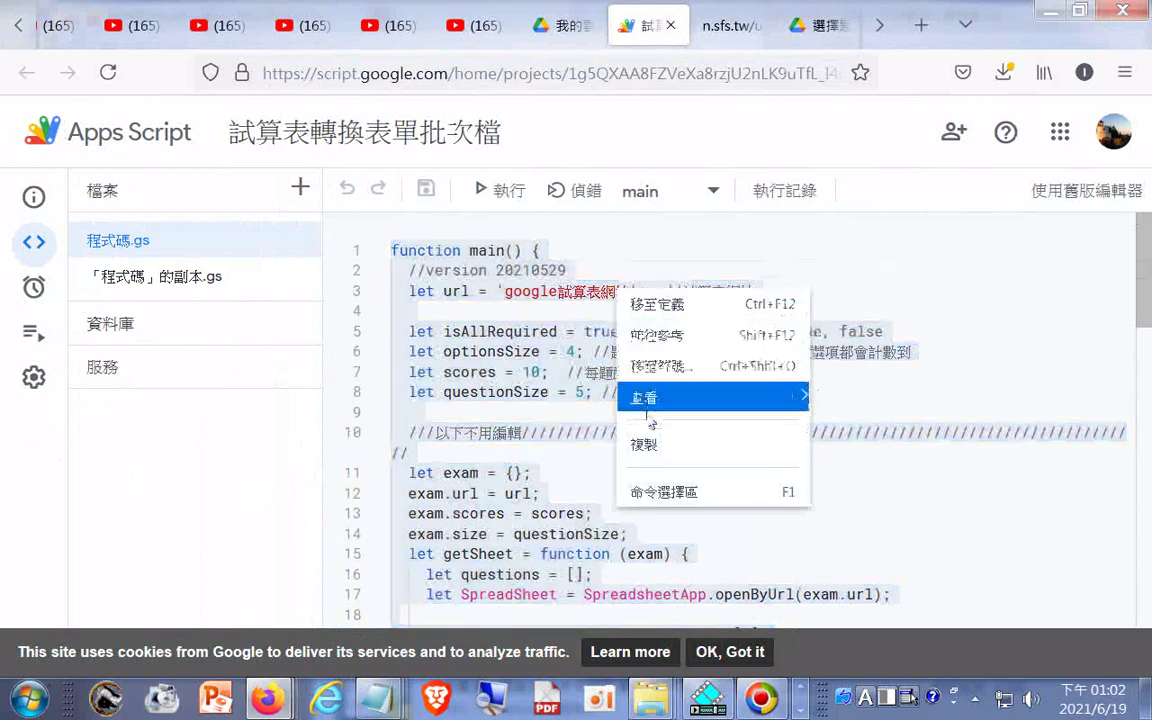
left_click(648, 444)
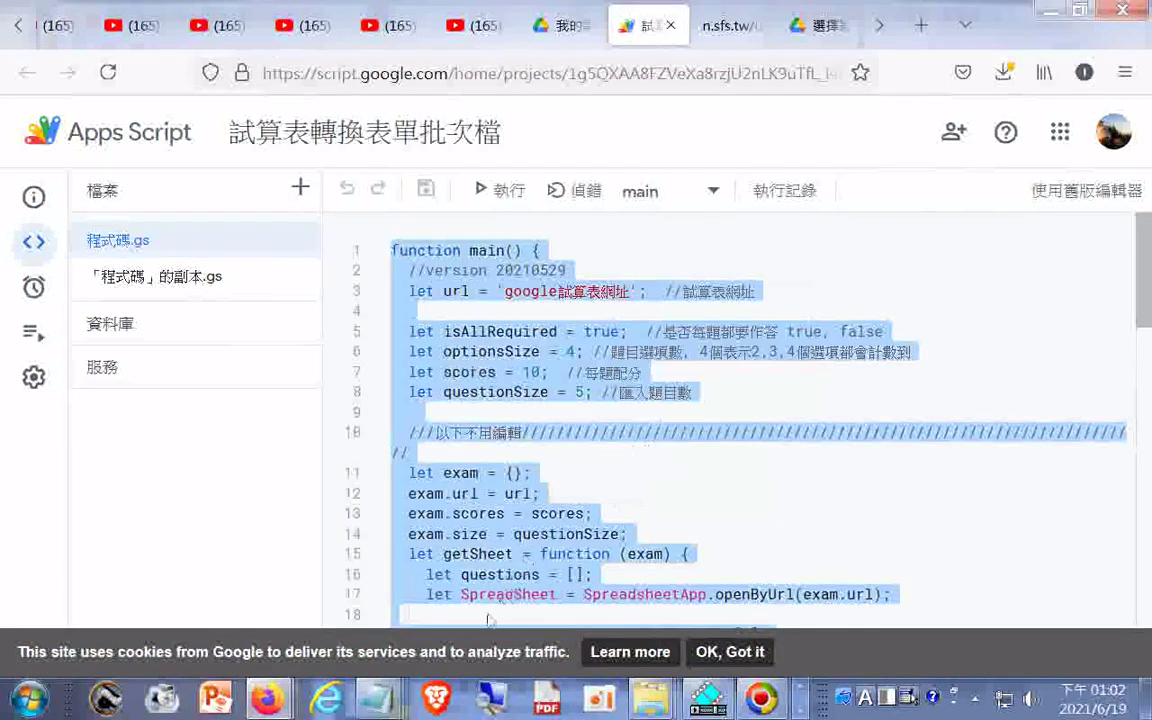
left_click(380, 700)
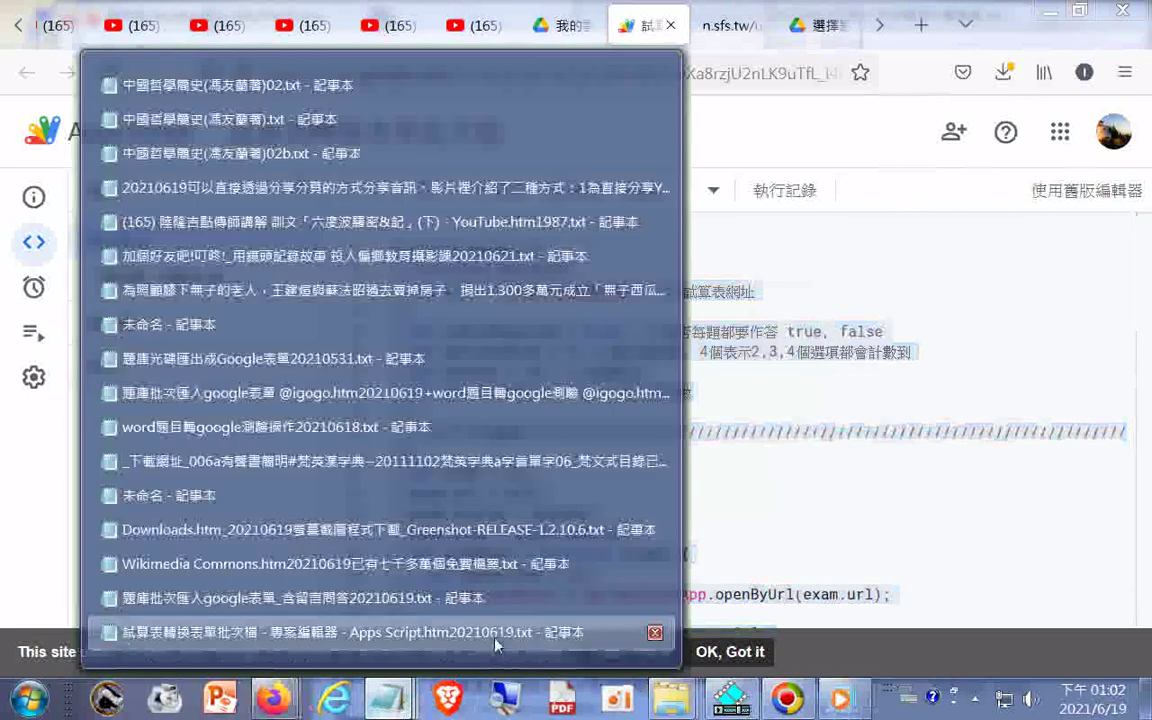
left_click(385, 628)
right_click(385, 600)
left_click(410, 402)
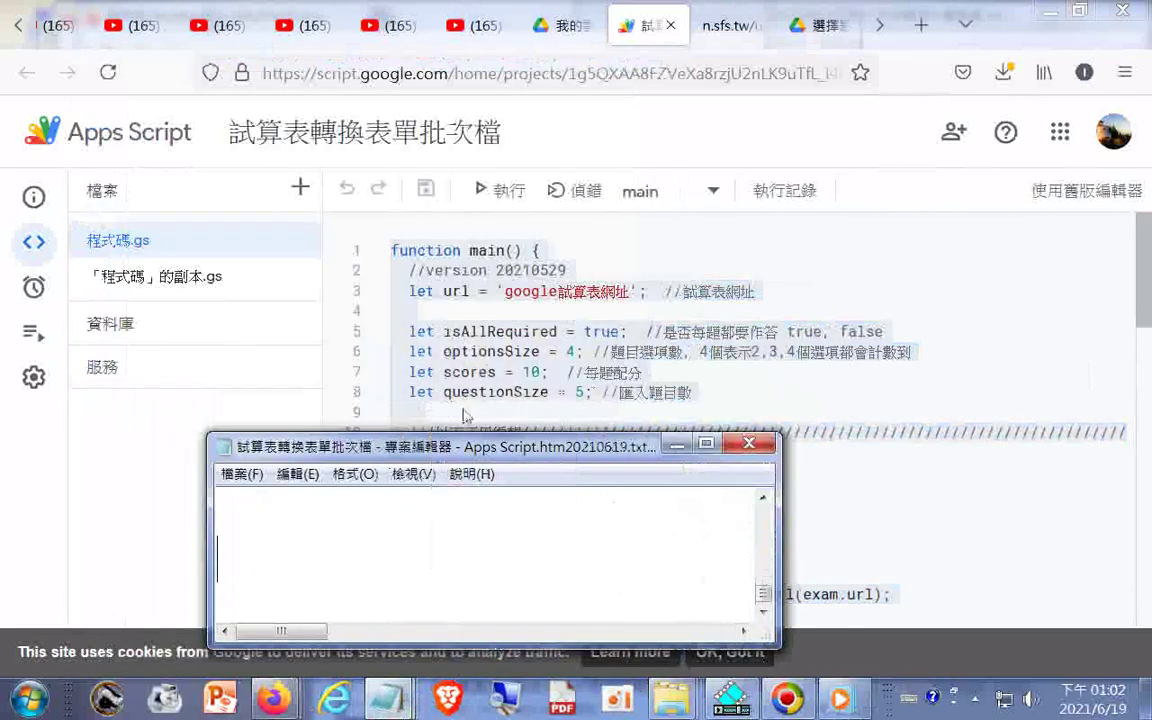
left_click(258, 484)
left_click(330, 540)
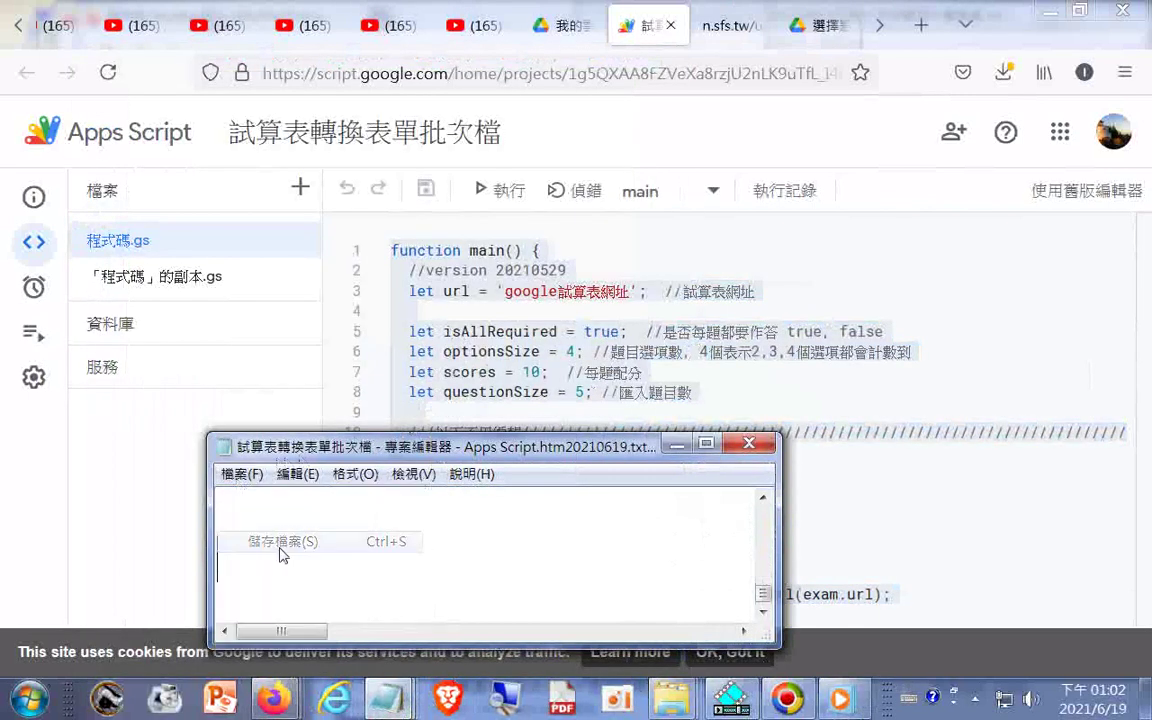
scroll(330, 550, "up", 4)
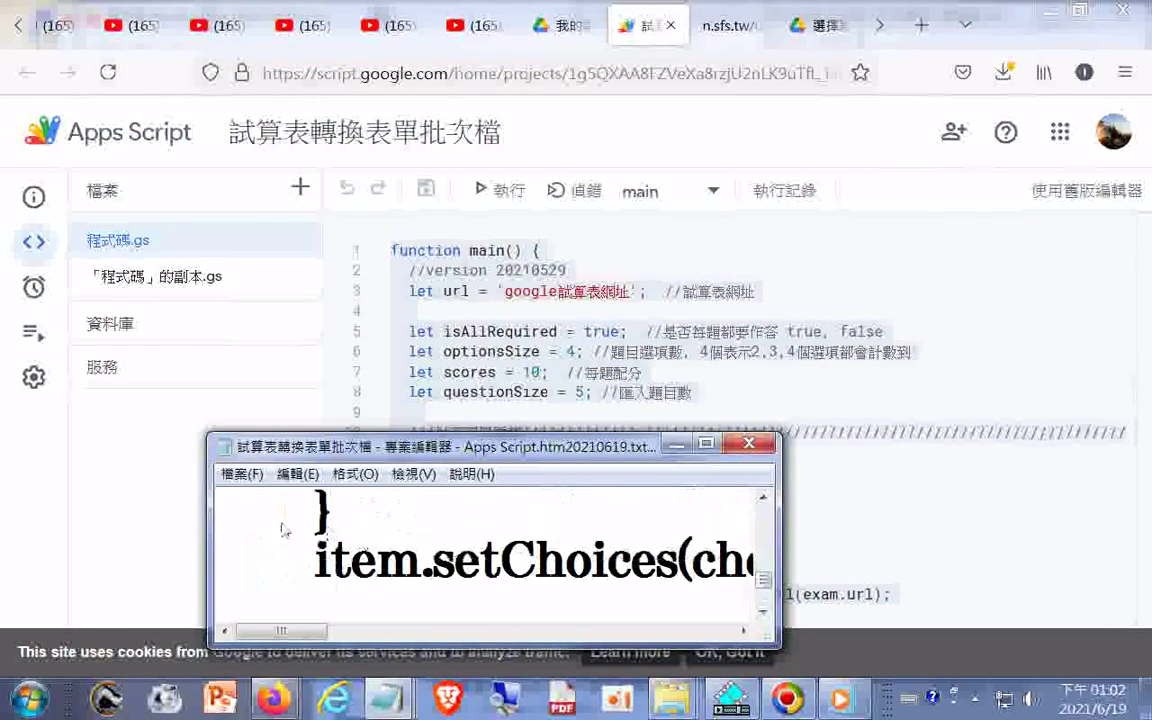
left_click(14, 548)
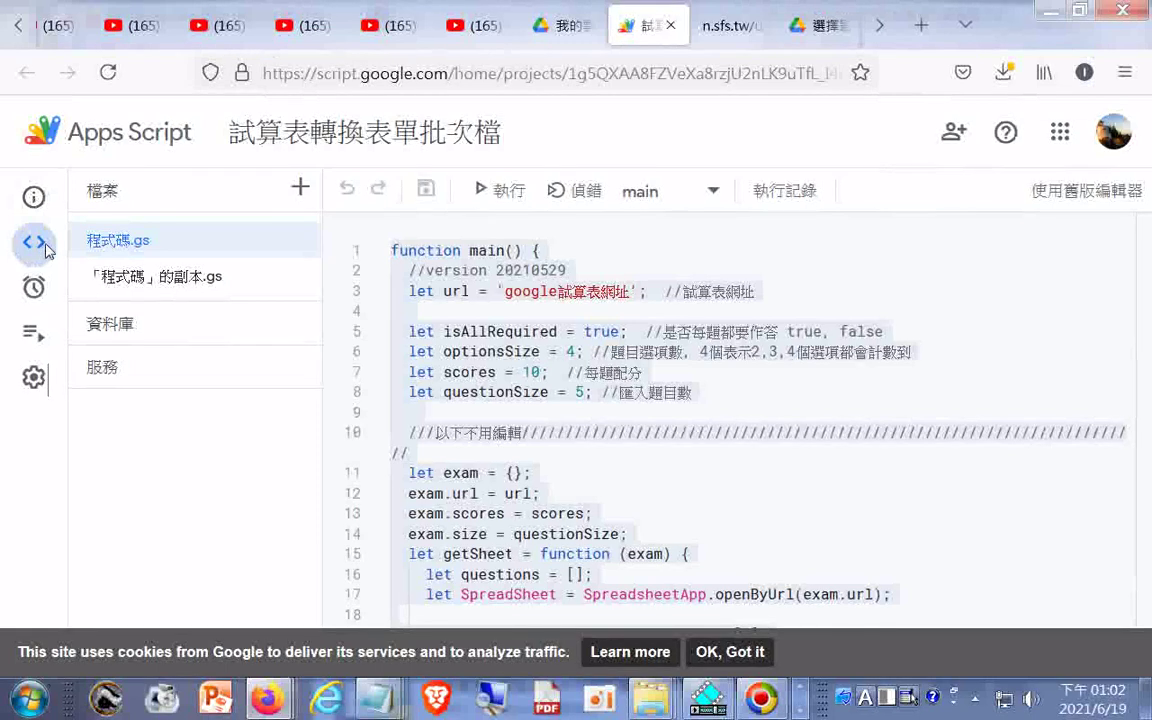
mouse_move(37, 305)
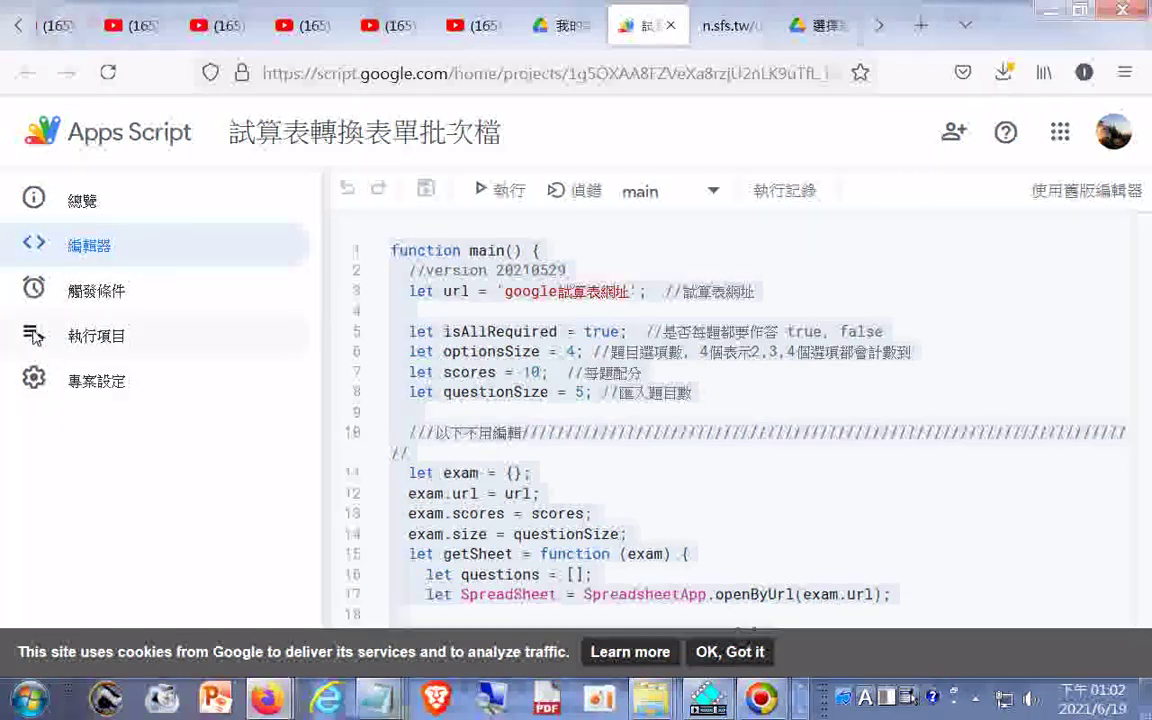
left_click(33, 336)
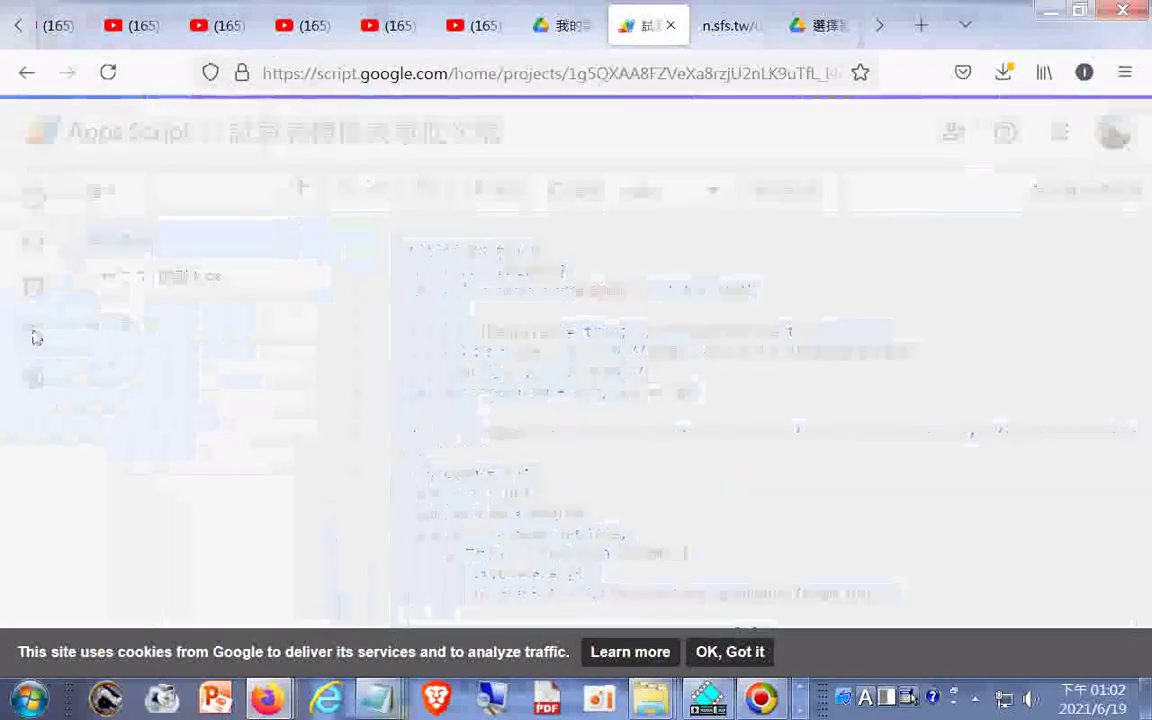
mouse_move(35, 338)
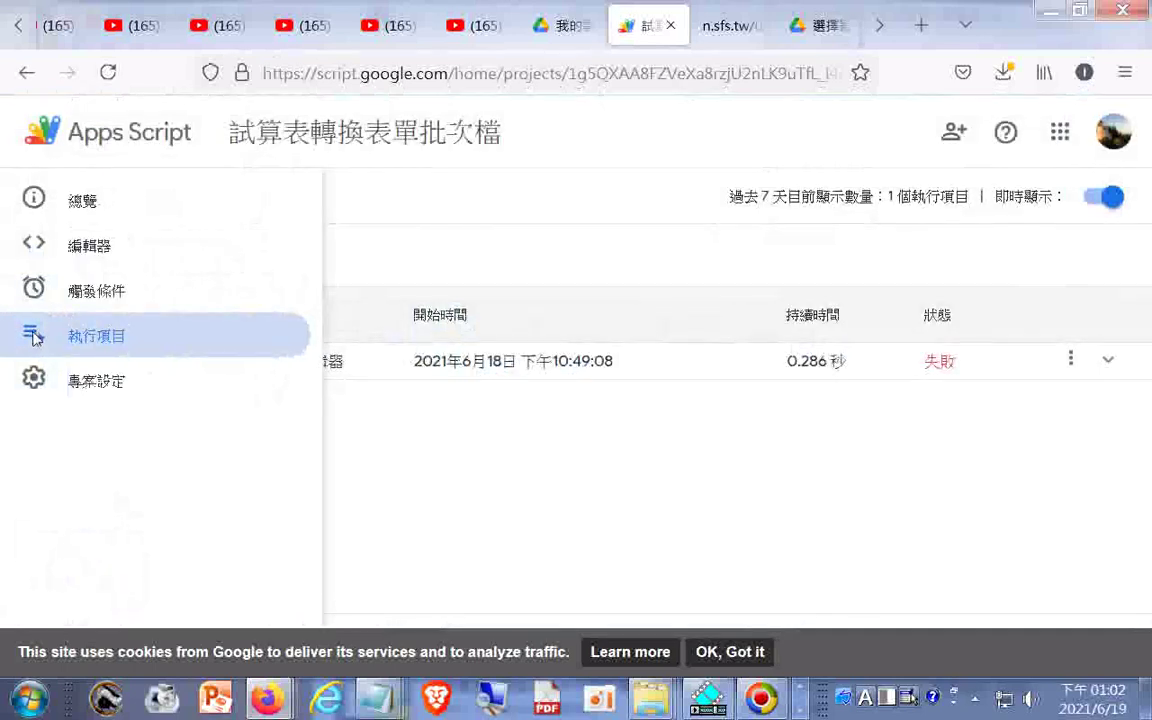
left_click(45, 252)
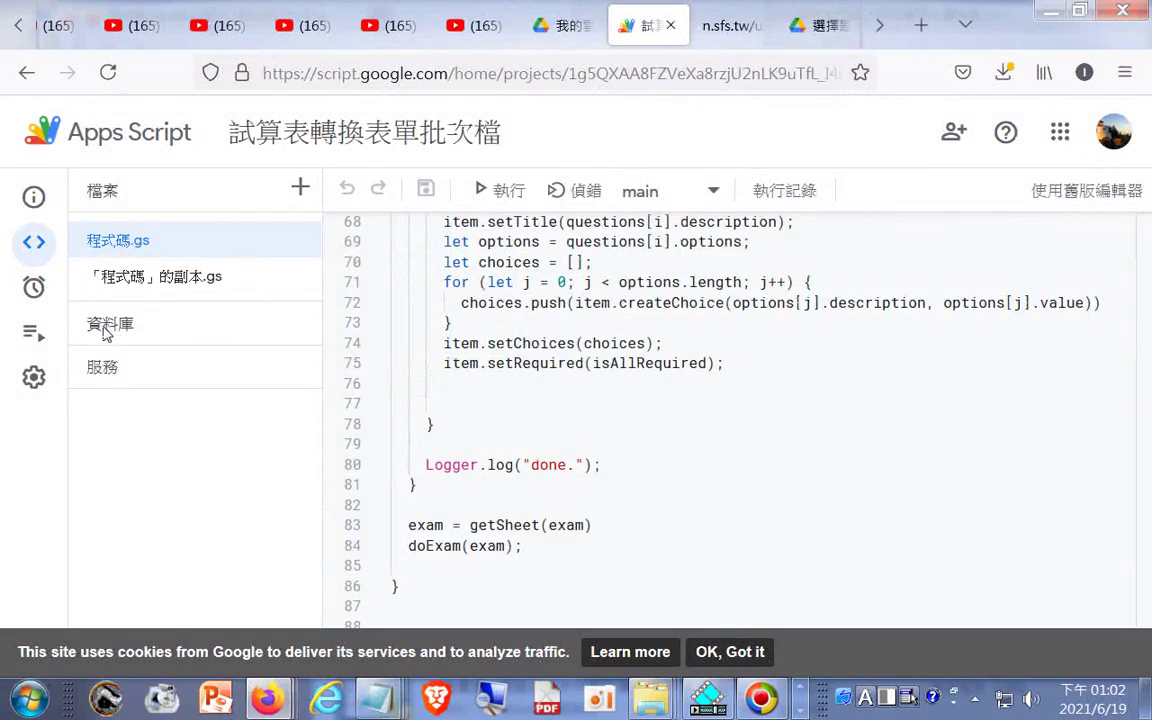
Close the Apps Script tab and copy the n.sfs.tw zip download link
left_click(670, 25)
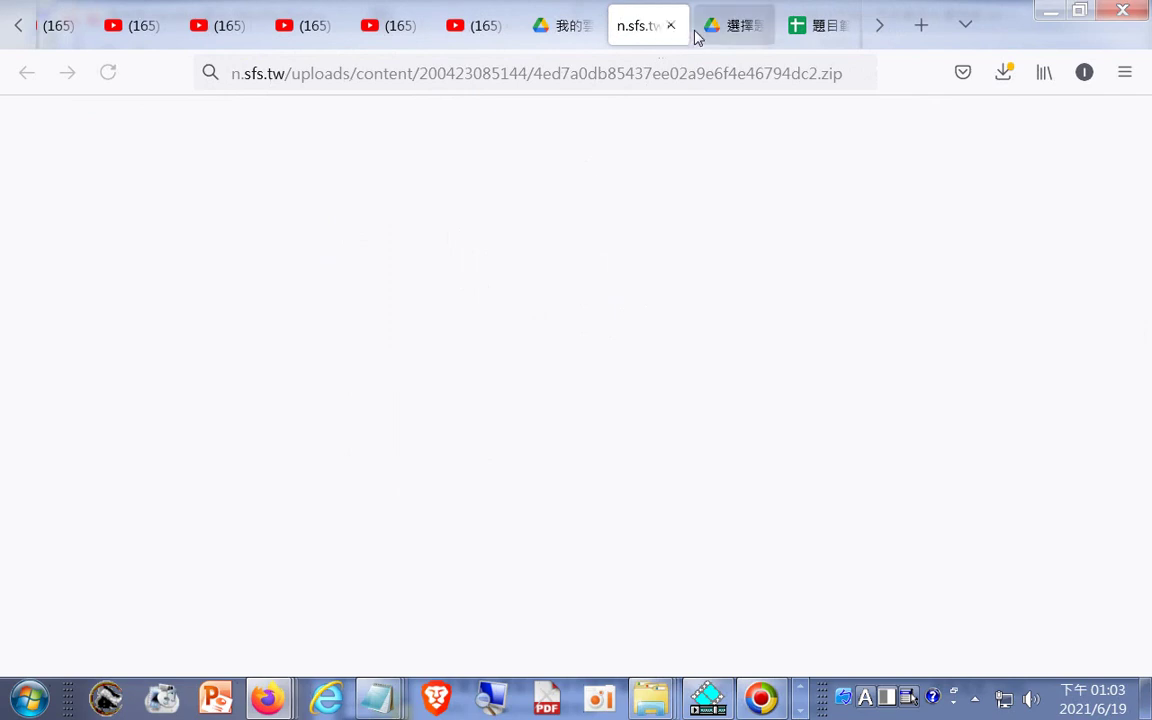
right_click(587, 82)
left_click(640, 169)
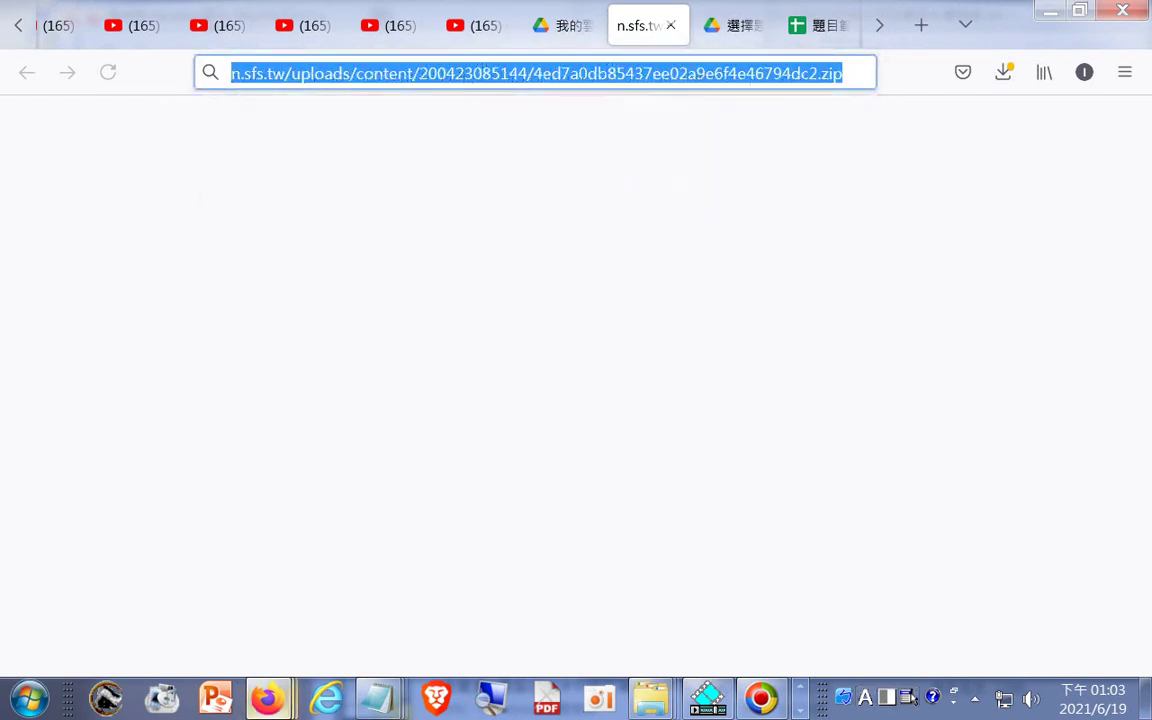
Paste the zip link into the Apps Script notes file below an 'lllllllllllllllllllll' separator line
left_click(377, 698)
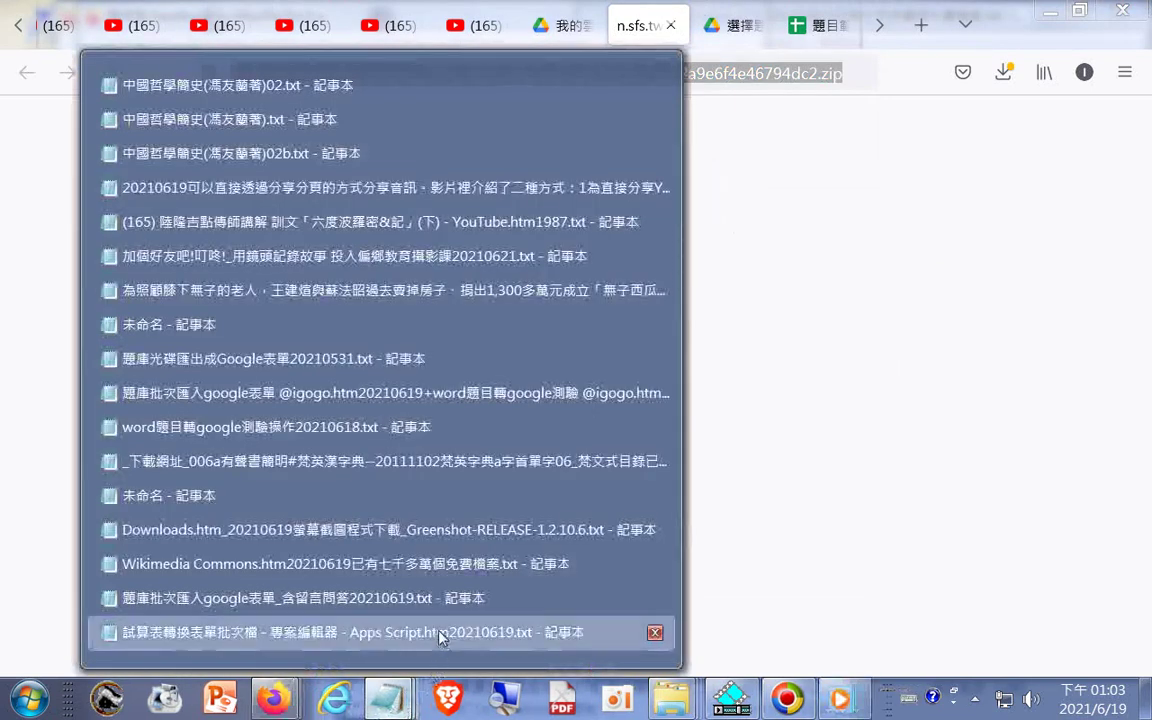
left_click(440, 632)
scroll(500, 570, "down", 5)
scroll(728, 585, "down", 2)
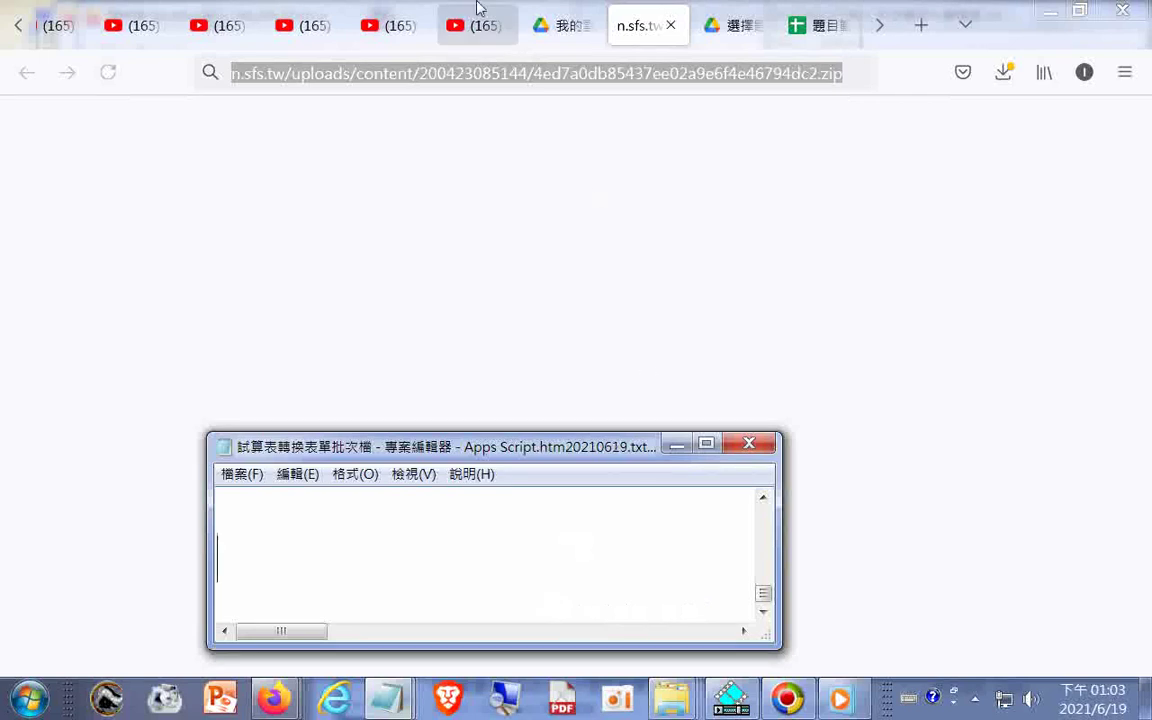
type("lllllllllllllllllllll")
key("Return")
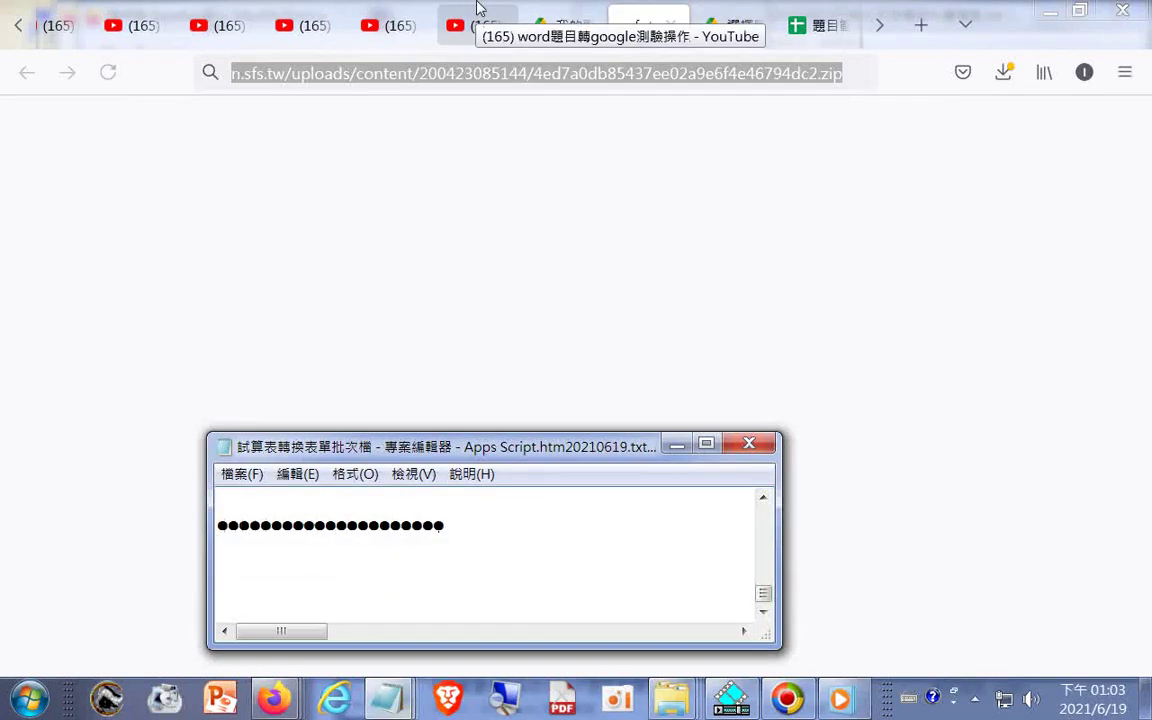
key("ctrl+v")
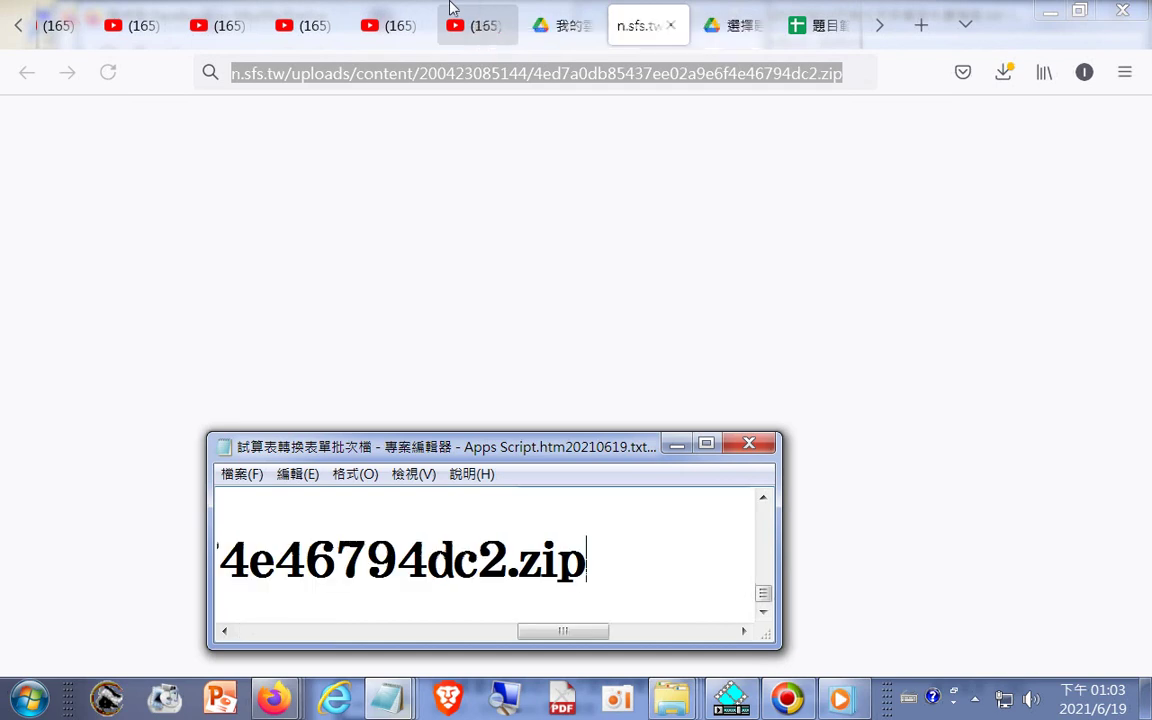
Save the Apps Script notes file and show Firefox's recent downloads
left_click(242, 474)
left_click(258, 541)
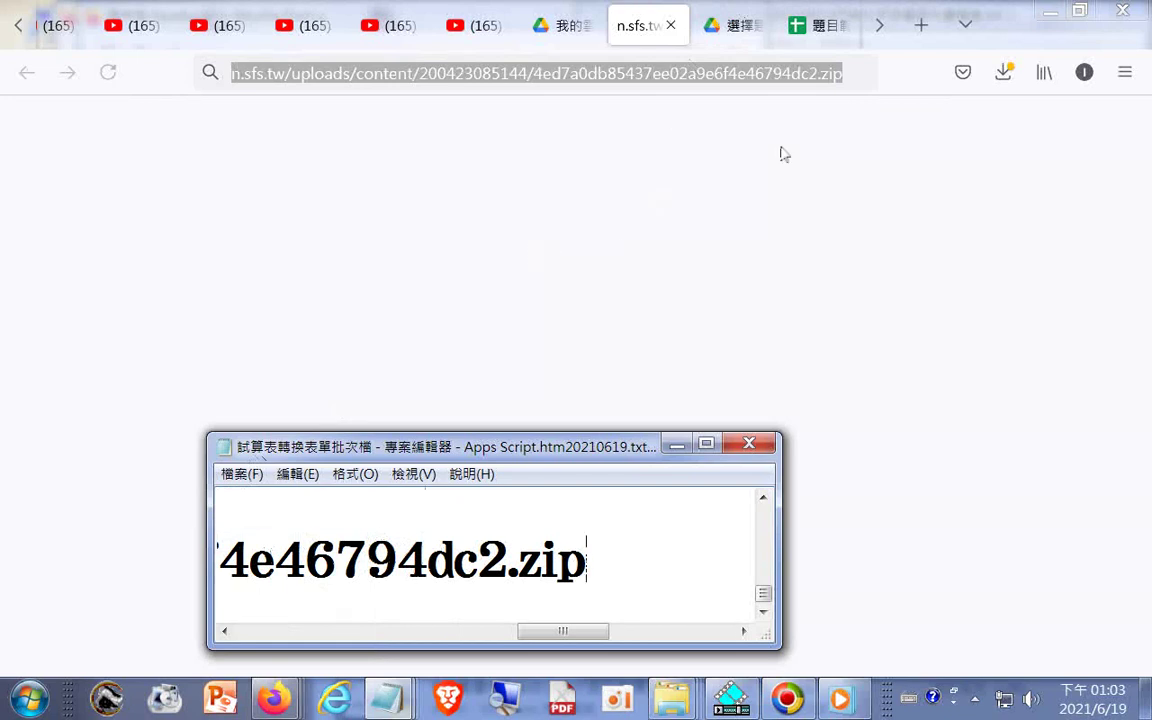
left_click(1003, 72)
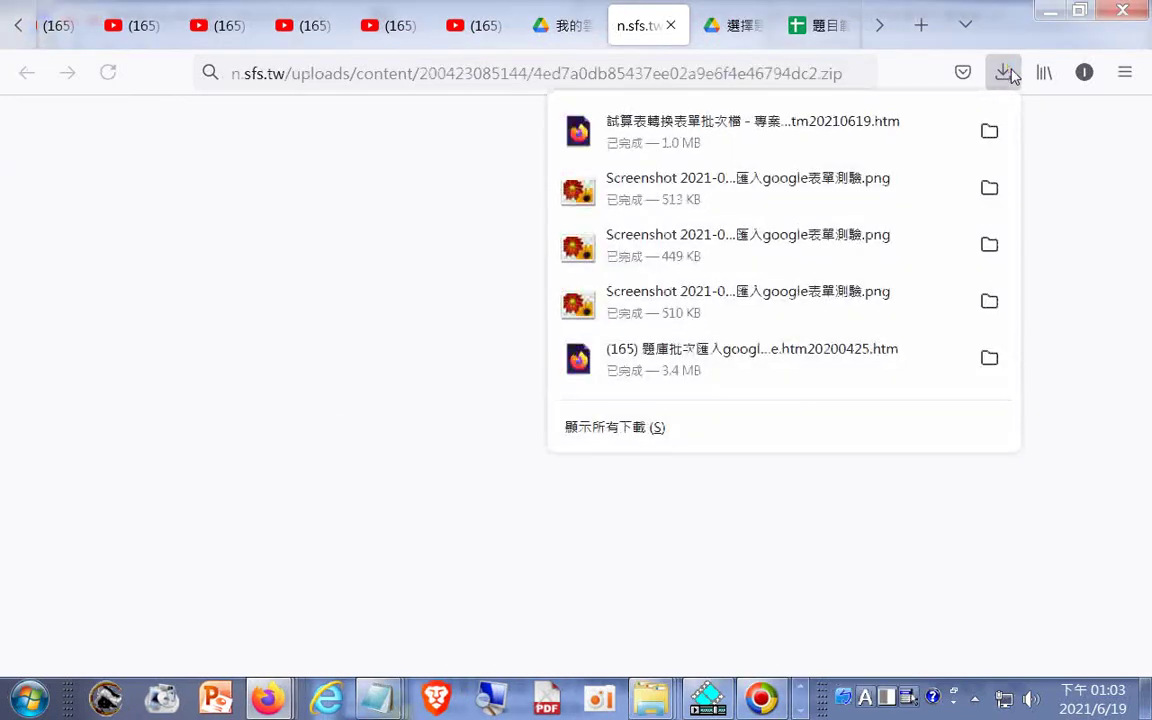
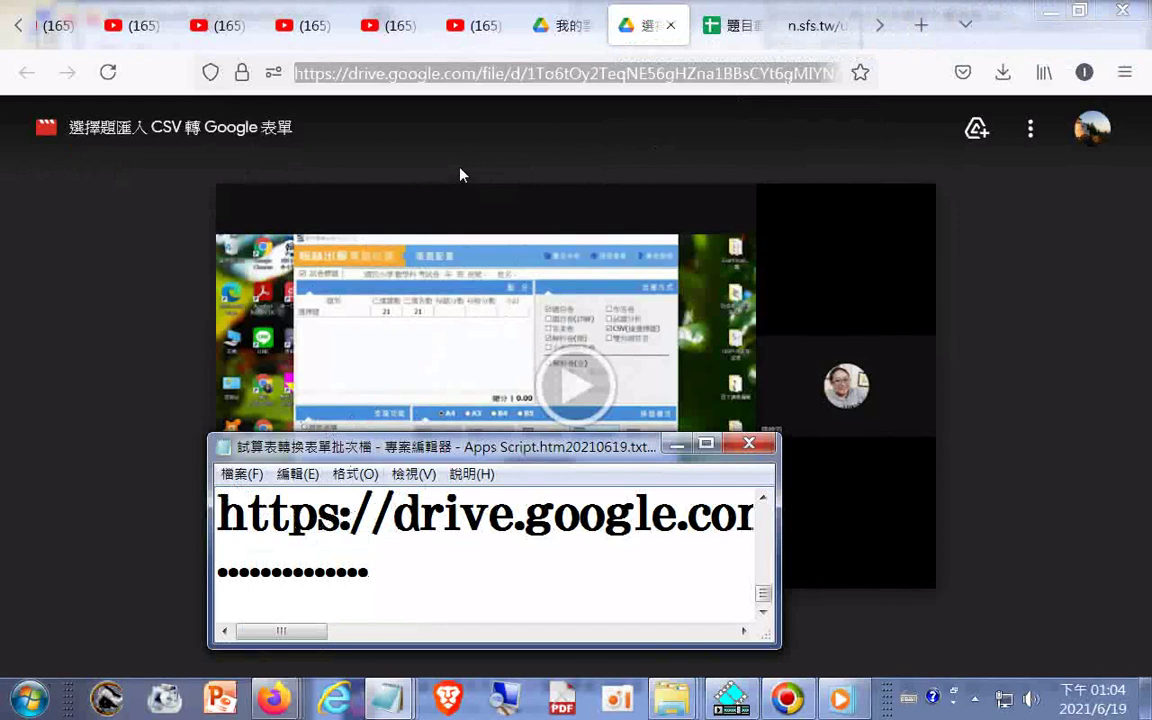
Bring up the Drive video page and select its title through the word Google
left_click(450, 154)
left_click_drag(68, 127, 240, 143)
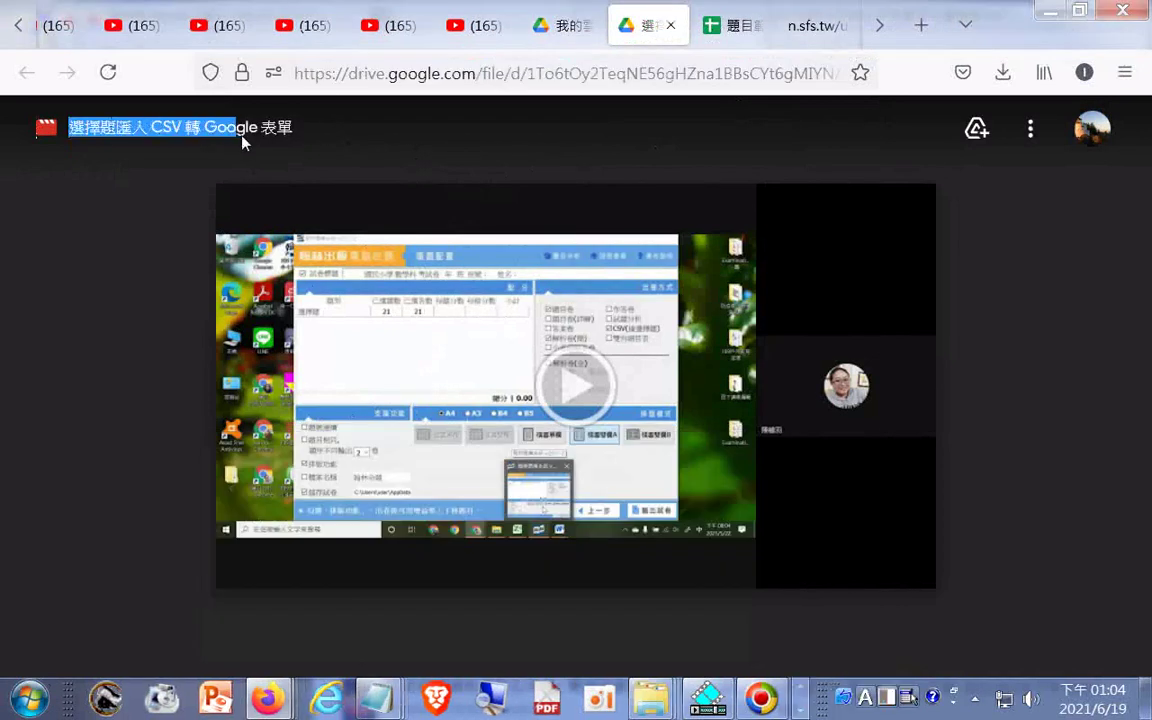
left_click(308, 146)
left_click_drag(68, 127, 280, 135)
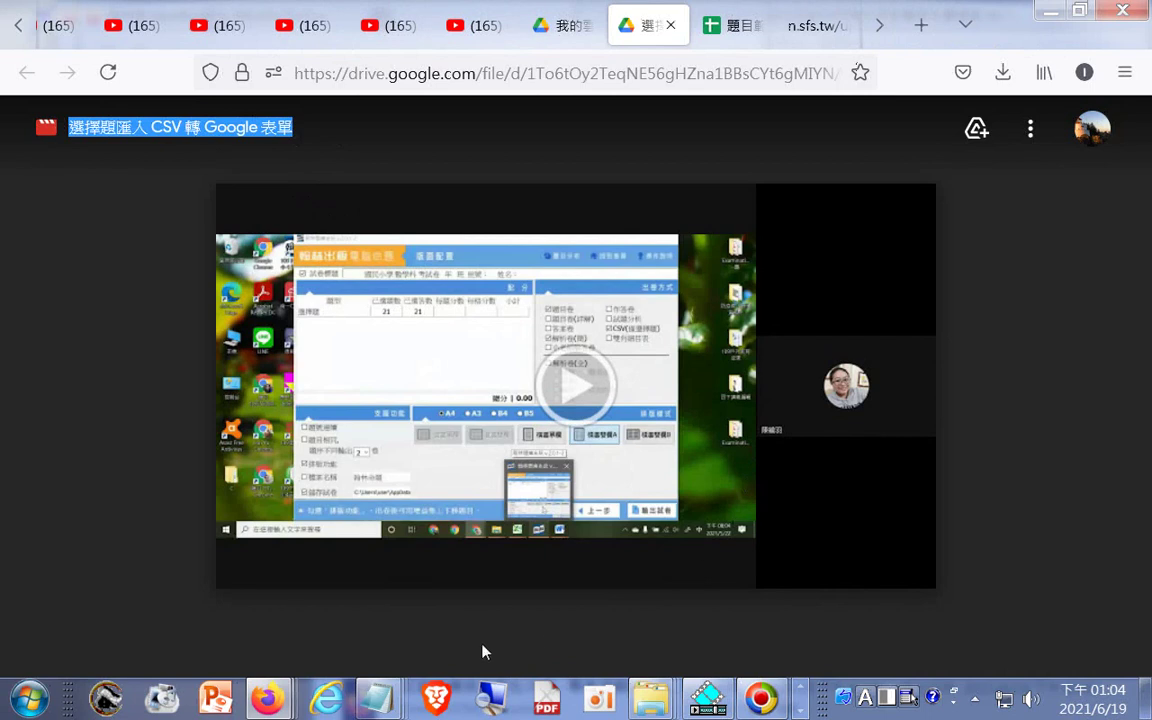
Paste the Drive video link into the Apps Script notes over the dots line
left_click(378, 705)
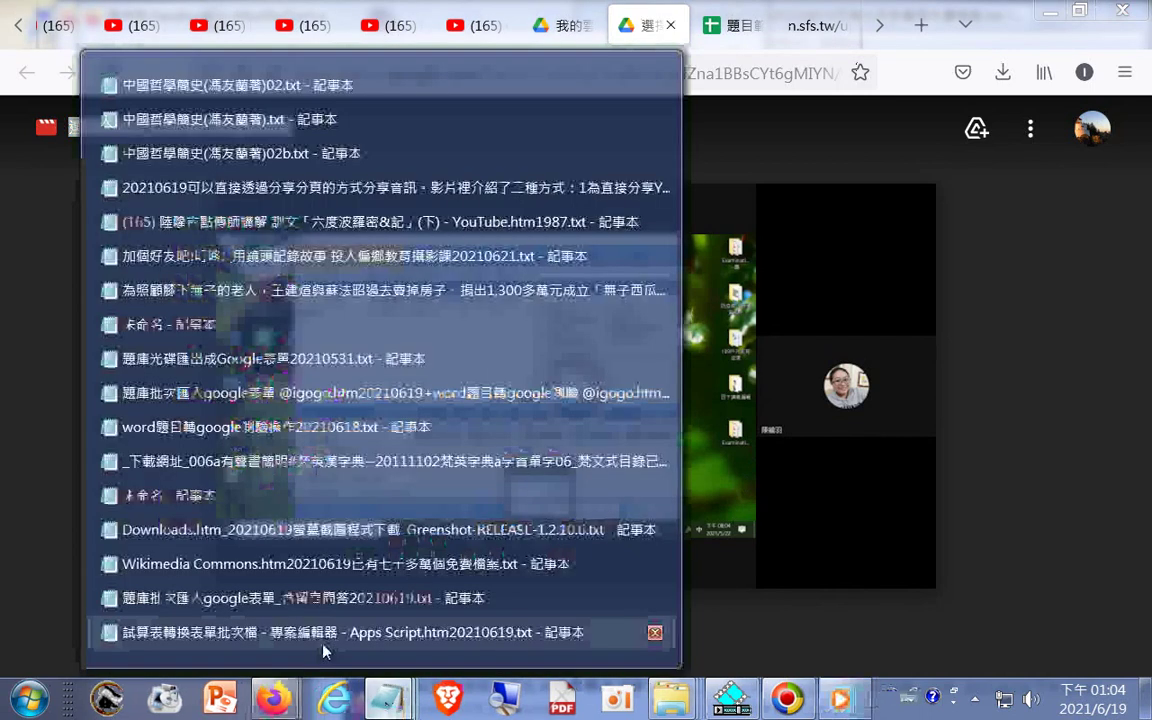
left_click(324, 640)
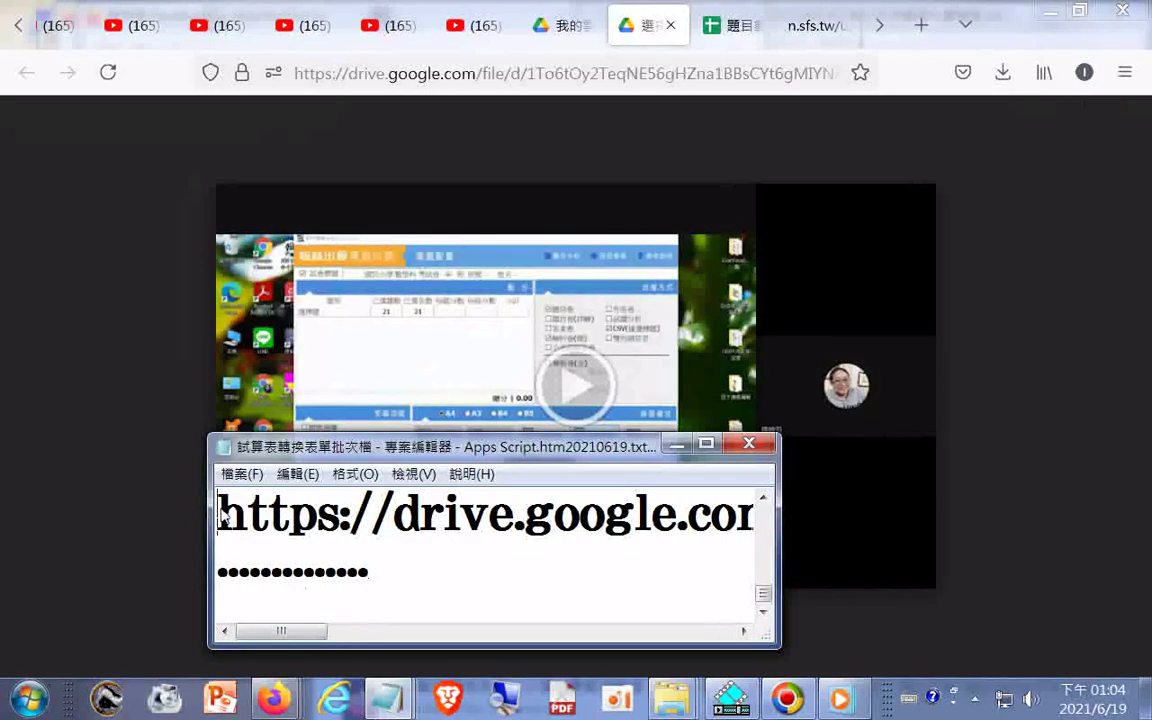
mouse_move(448, 403)
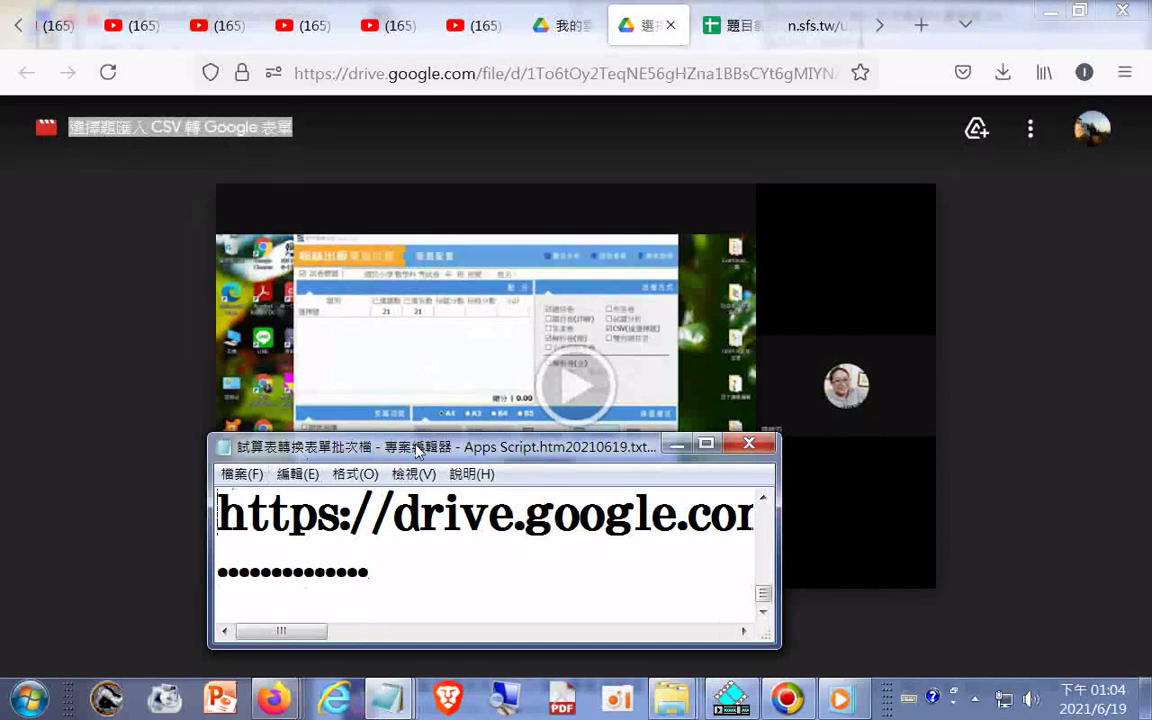
key("Return")
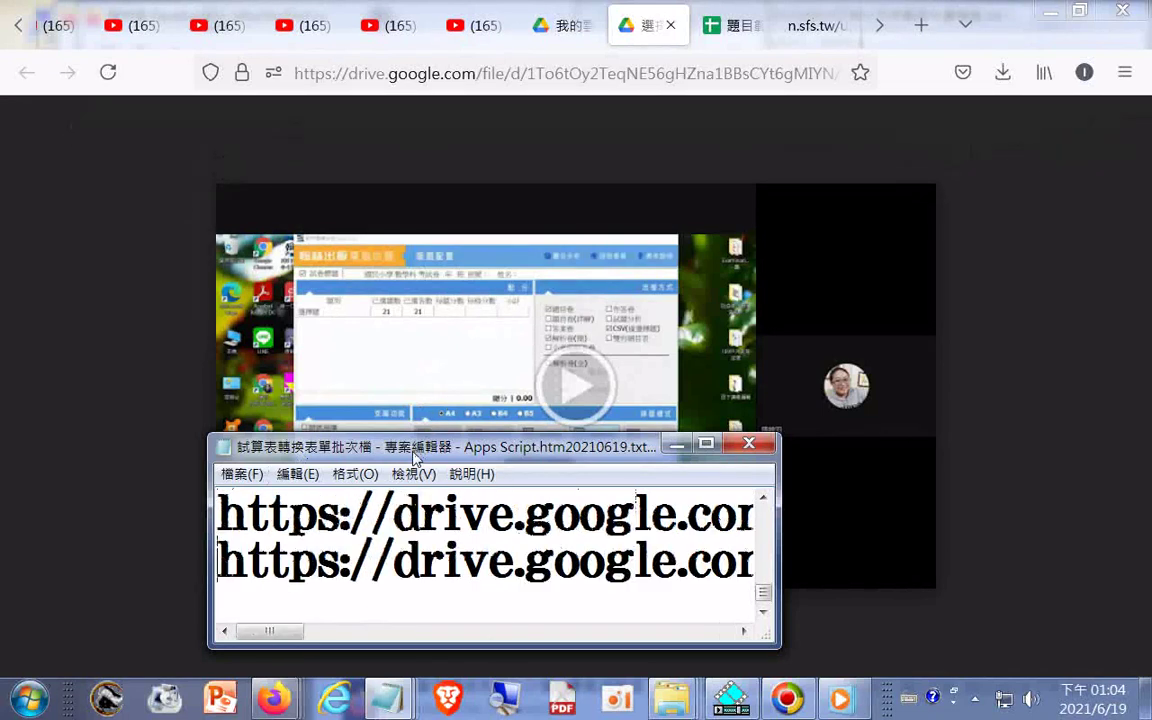
key("ctrl+z")
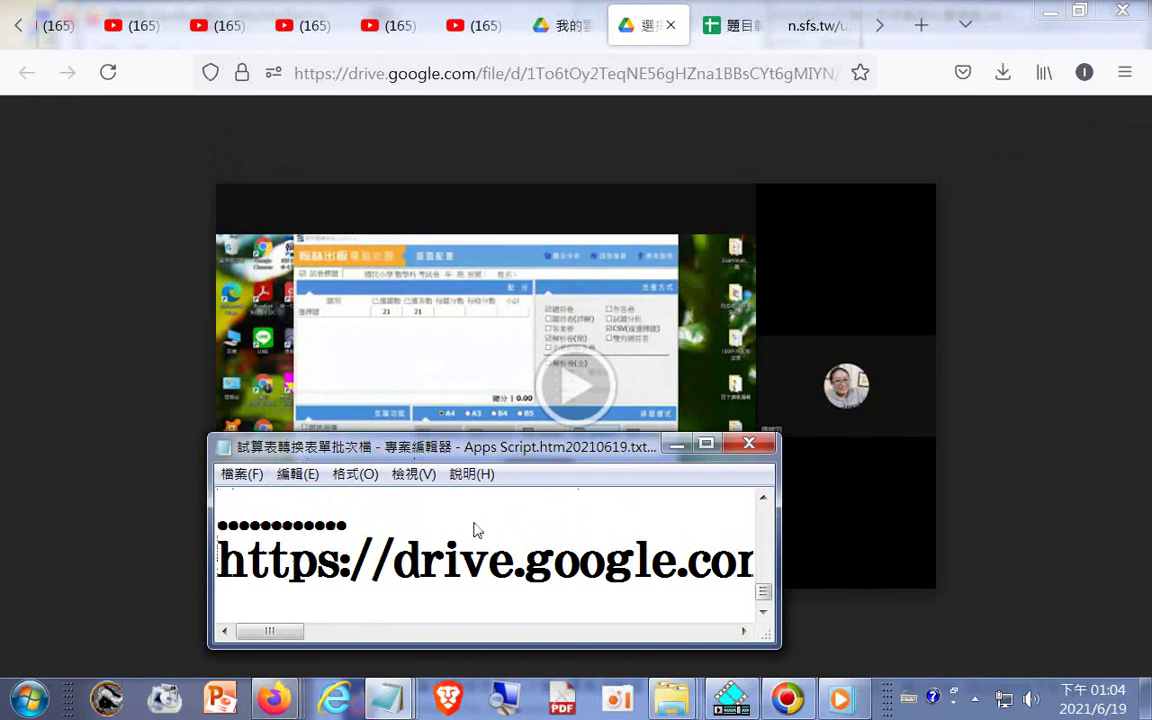
key("ctrl+z")
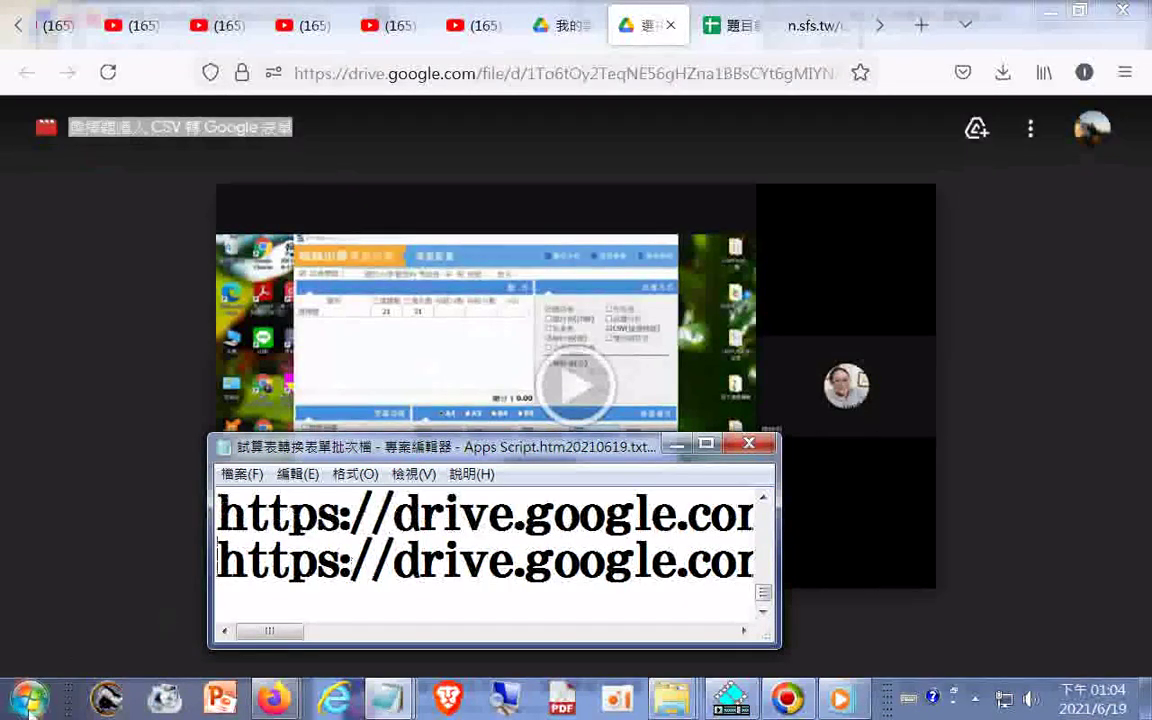
Launch a new blank Notepad and paste the Drive link into it
left_click(30, 705)
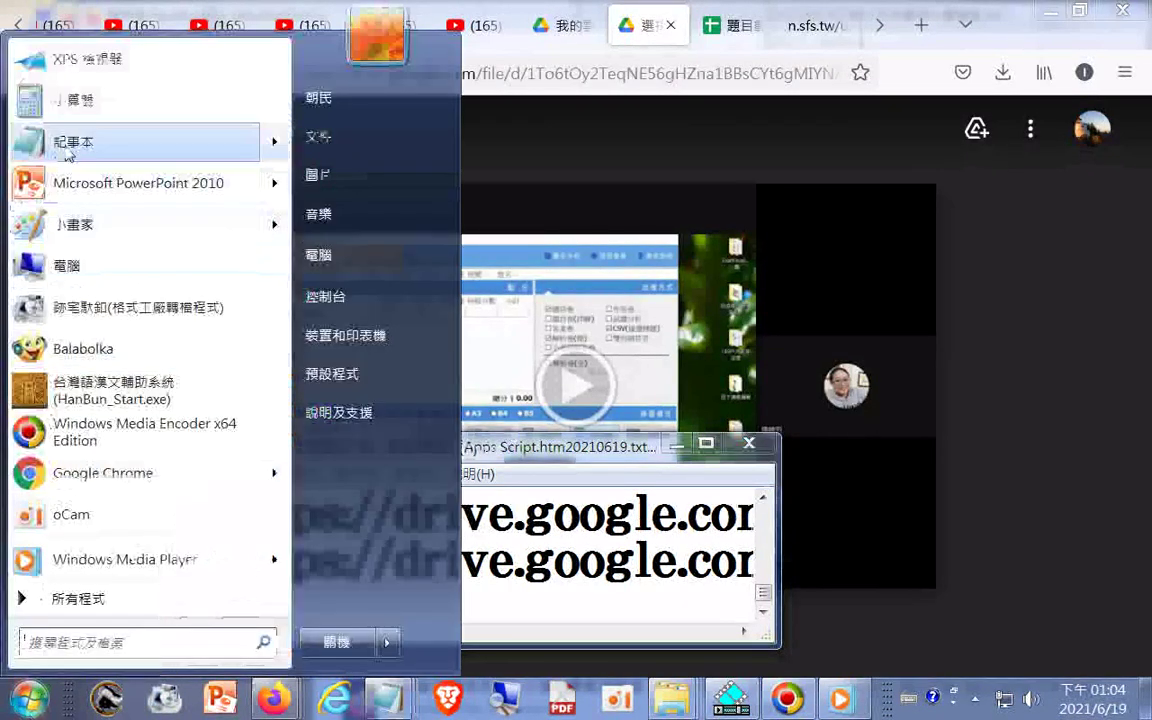
left_click(77, 213)
right_click(418, 545)
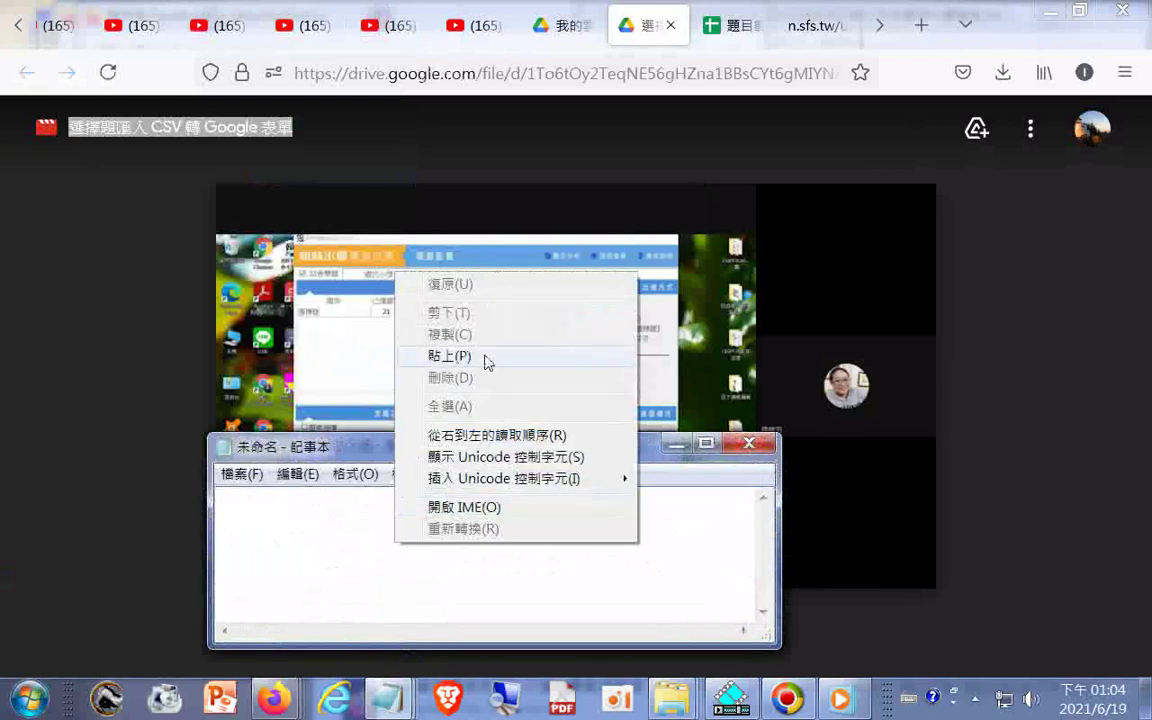
left_click(489, 360)
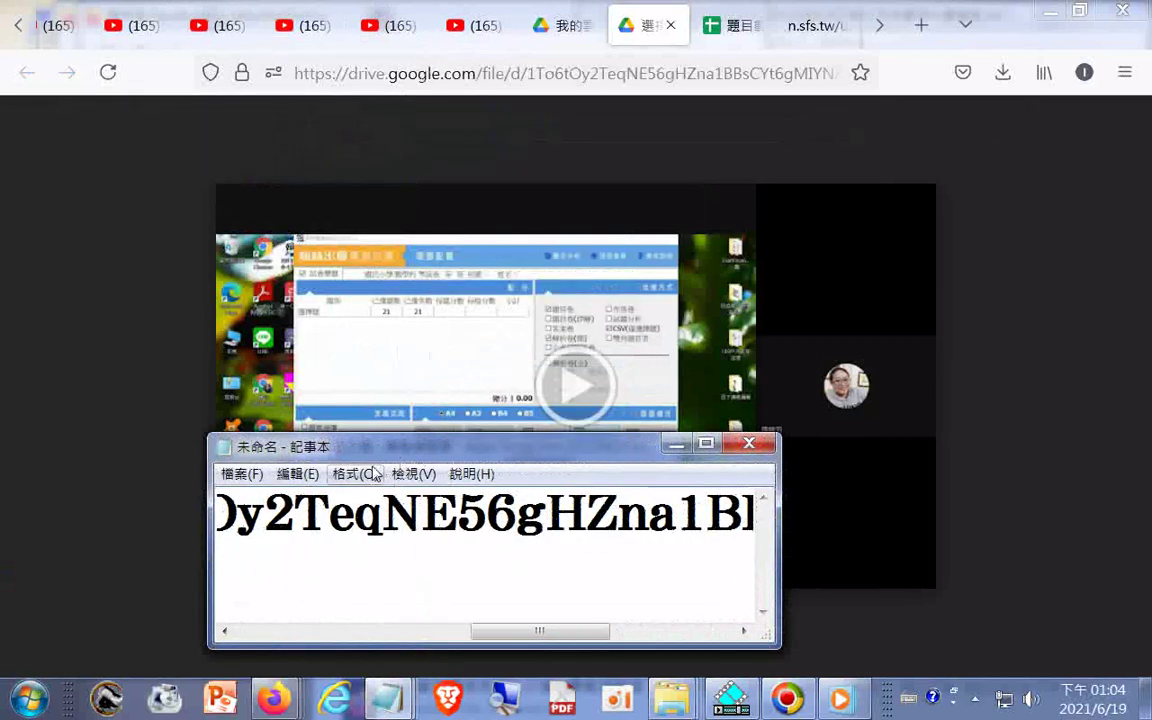
key("Left")
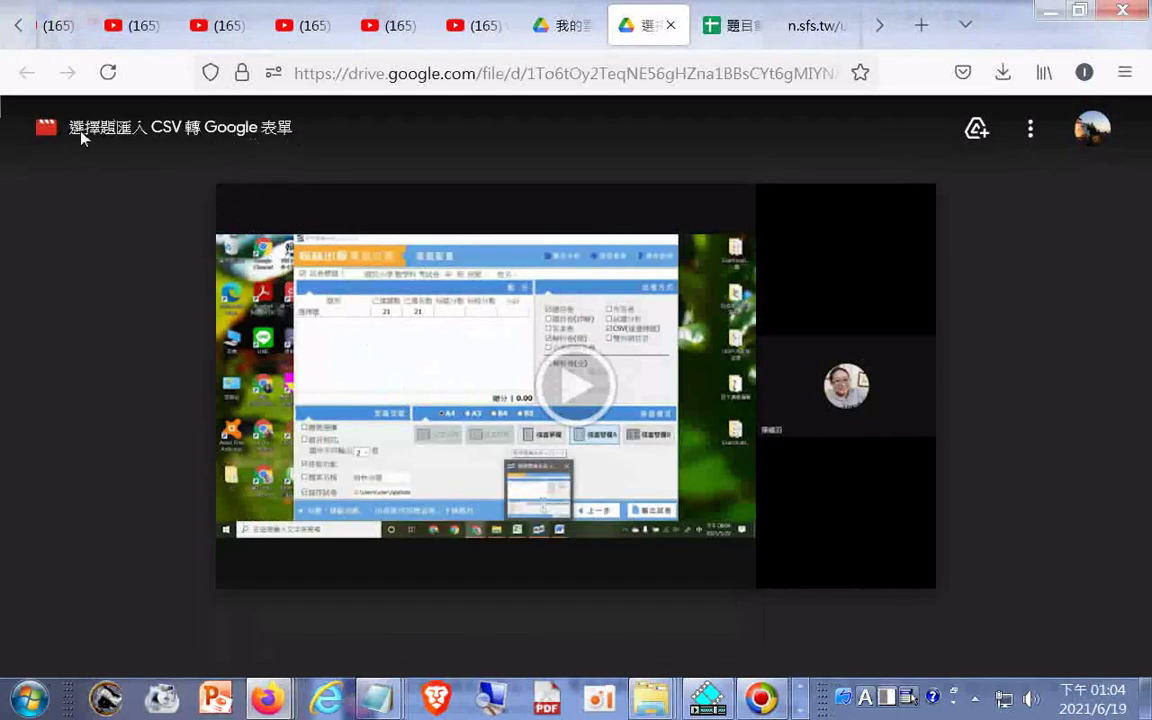
Return to the Apps Script notes and paste the Drive link over the first link line
left_click_drag(89, 131, 291, 128)
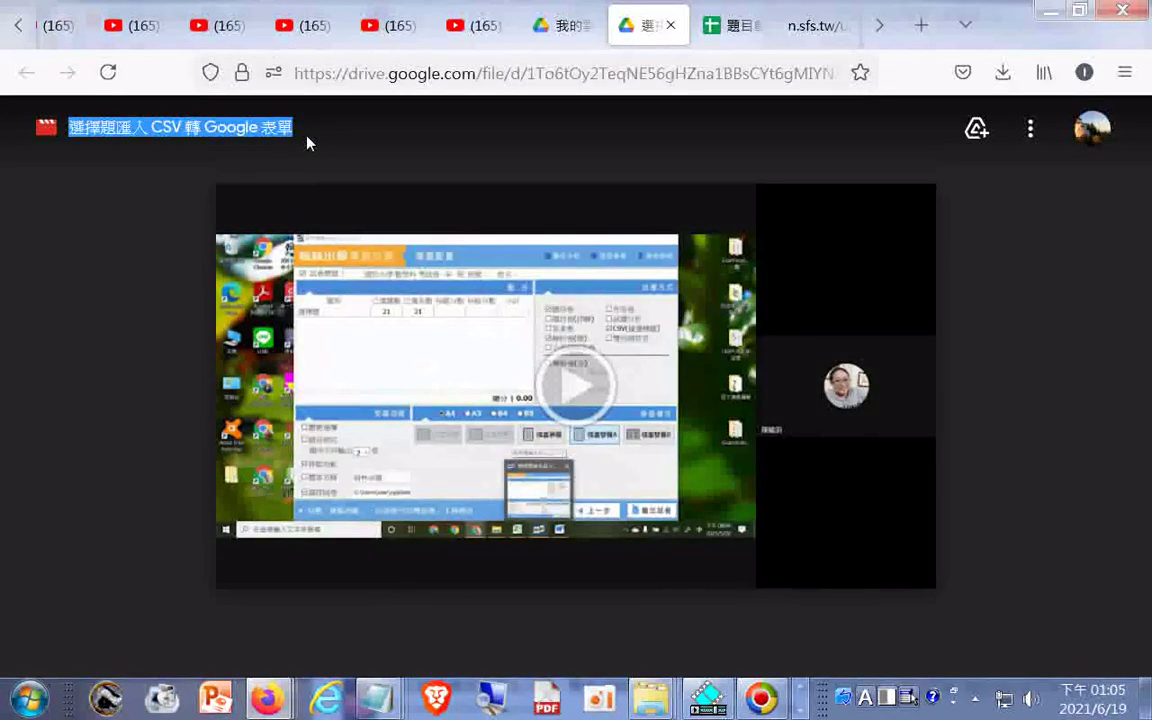
right_click(380, 697)
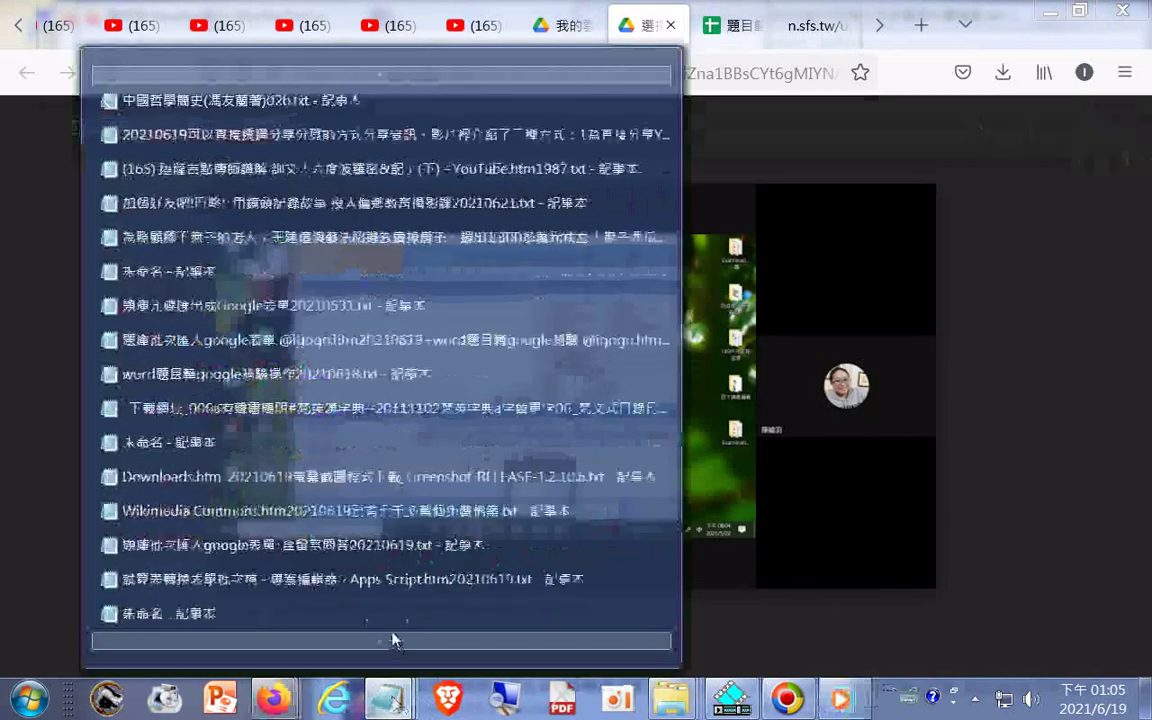
mouse_move(370, 622)
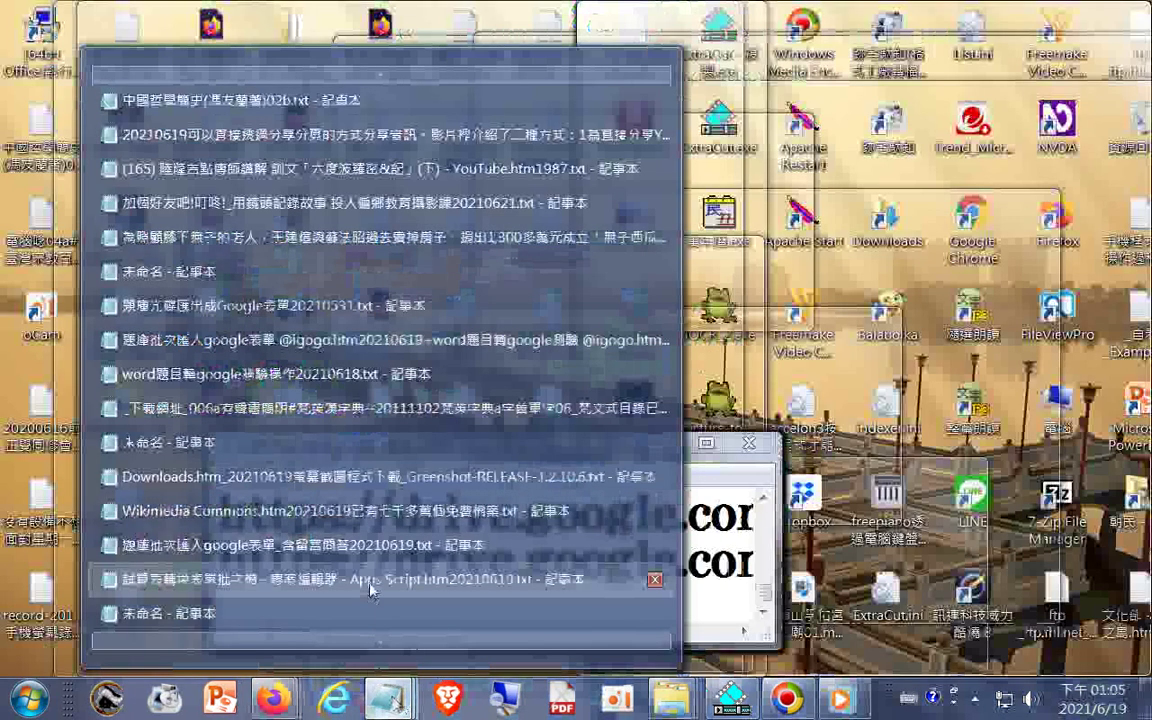
left_click(367, 579)
left_click_drag(218, 512, 781, 515)
key("ctrl+c")
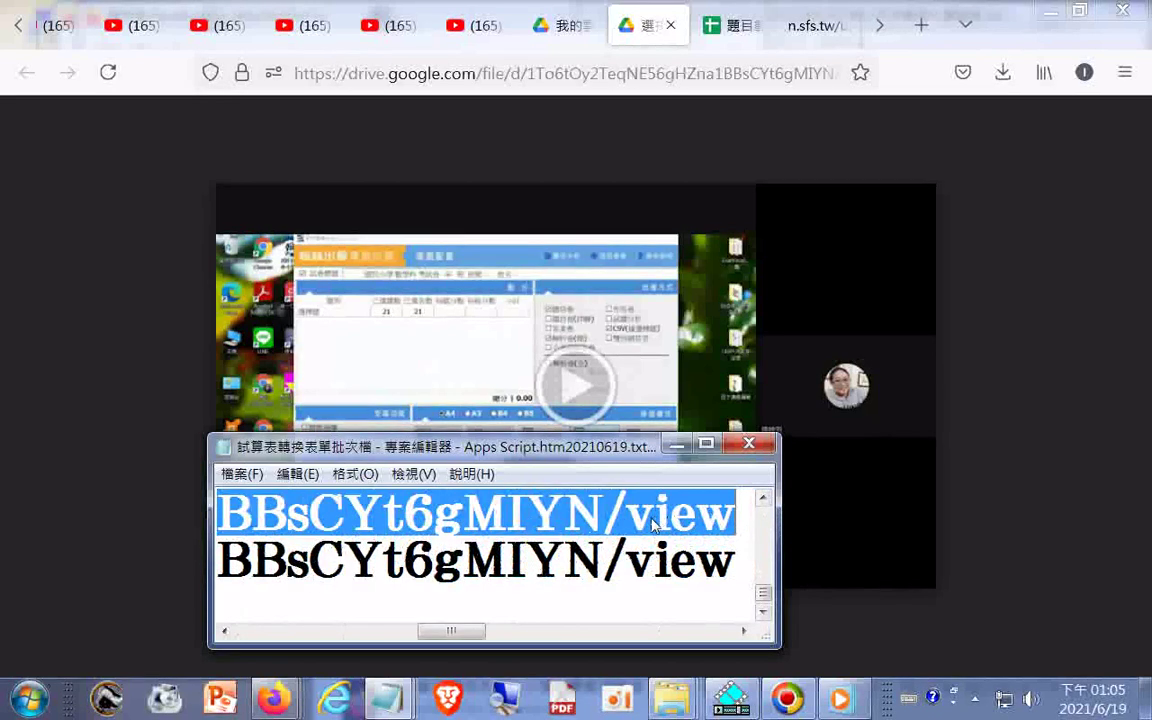
right_click(651, 519)
left_click(716, 336)
Delete the duplicate Drive link line and its leftover blank line
left_click_drag(580, 514, 170, 512)
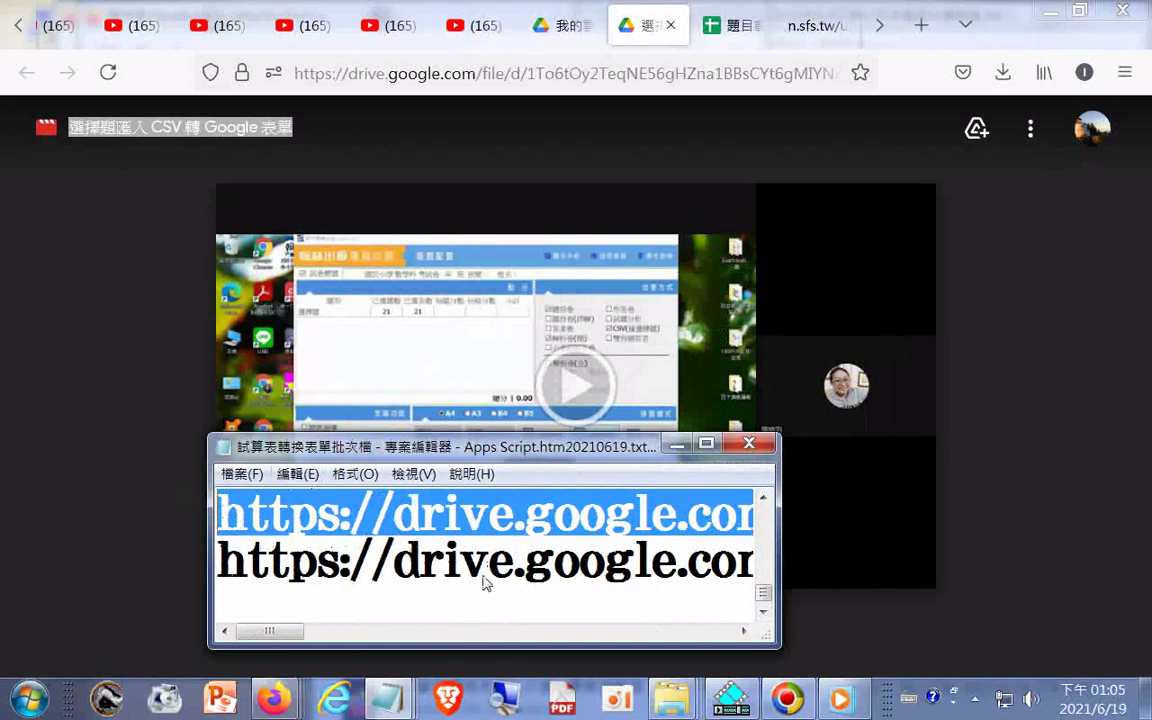
key("Delete")
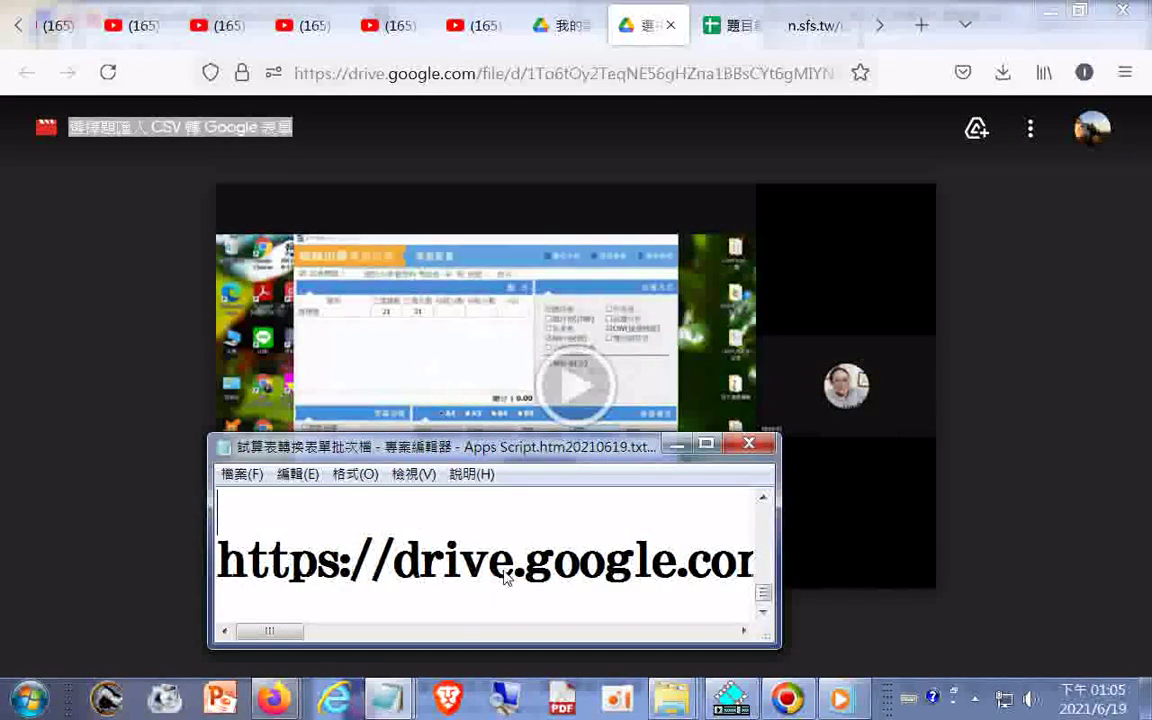
key("BackSpace")
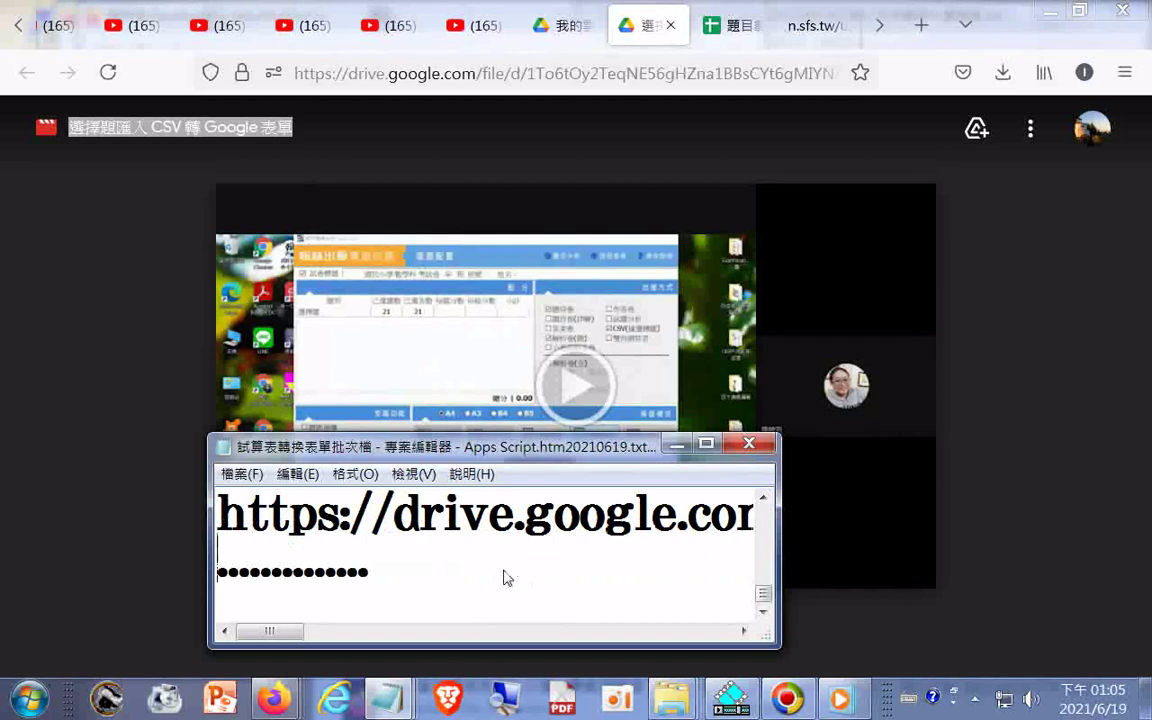
scroll(503, 578, "down", 2)
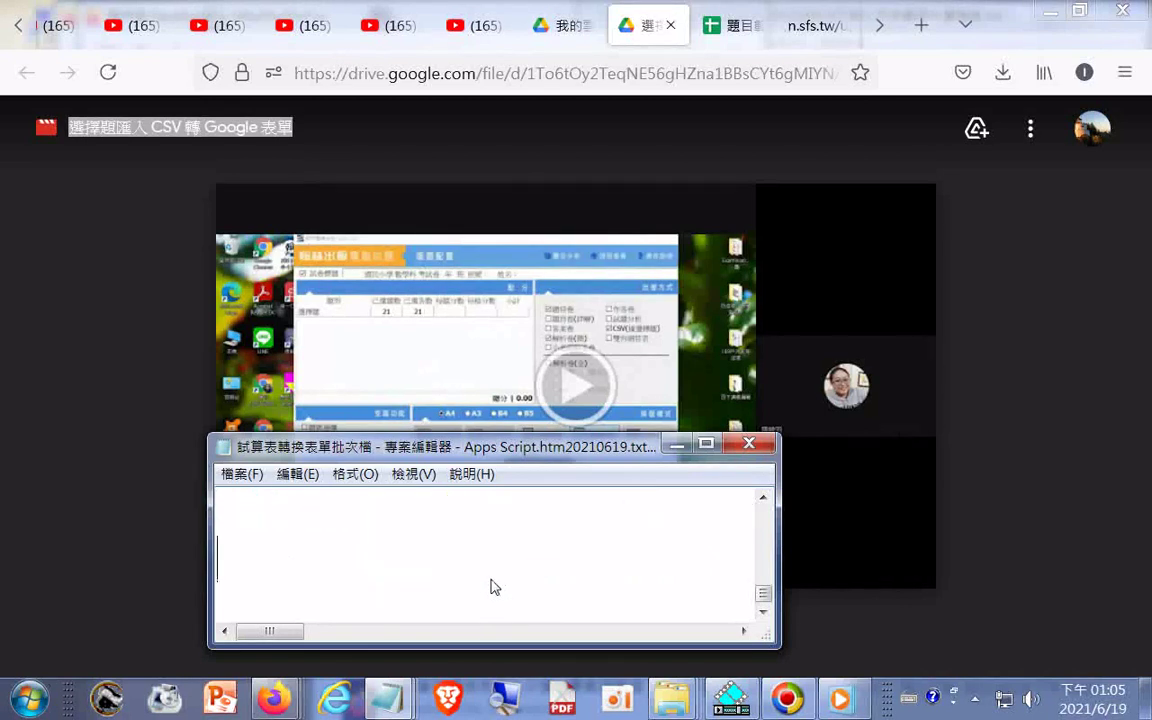
left_click(243, 474)
Save the Apps Script notes, close the Drive tab, and dismiss the edit-history tip
left_click(273, 541)
left_click(670, 25)
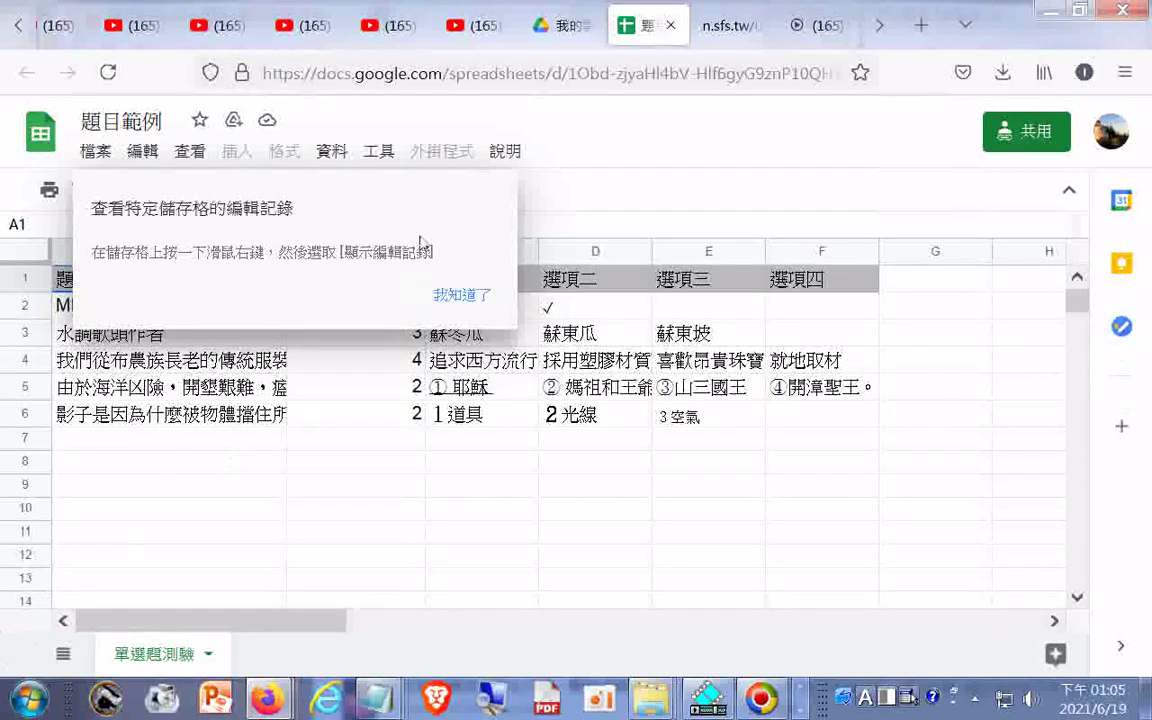
left_click(469, 309)
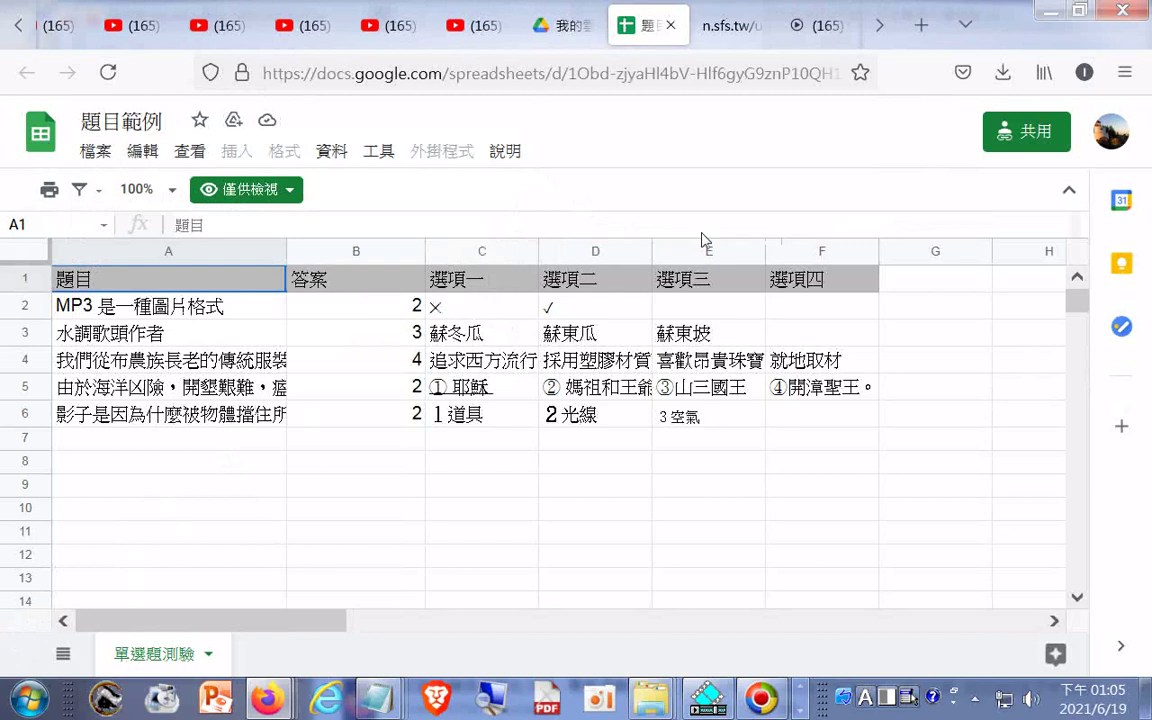
Copy the 題目範例 spreadsheet's web address from the address bar
left_click(735, 73)
right_click(735, 78)
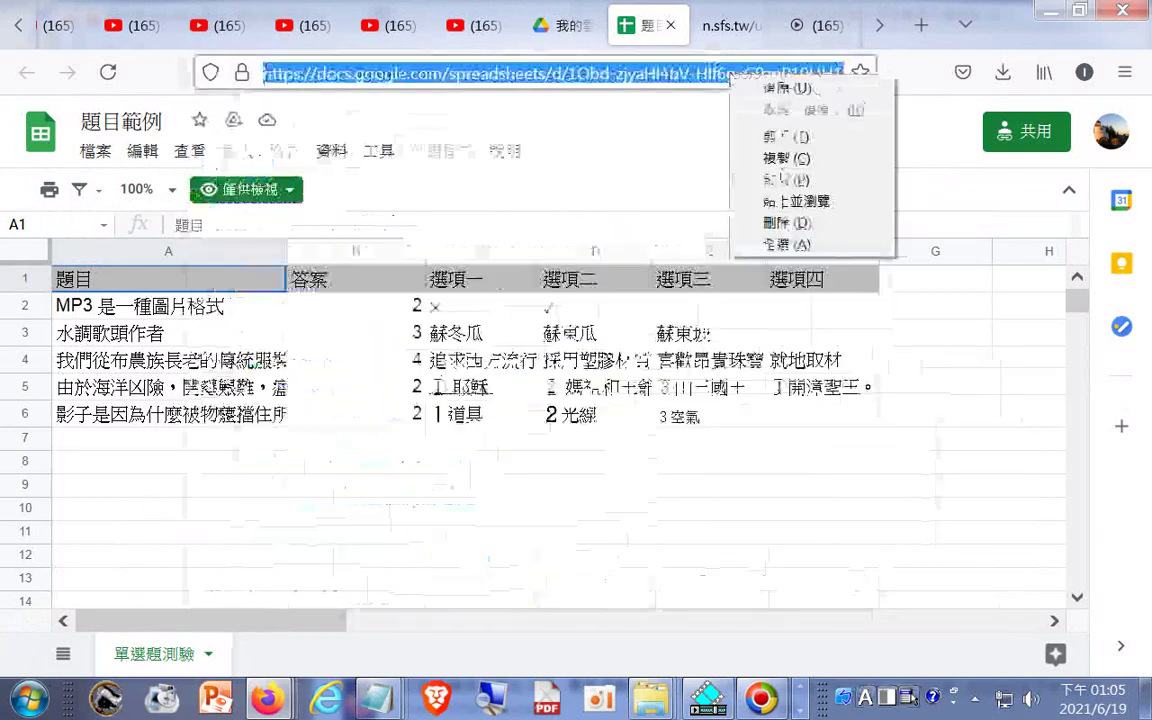
left_click(782, 166)
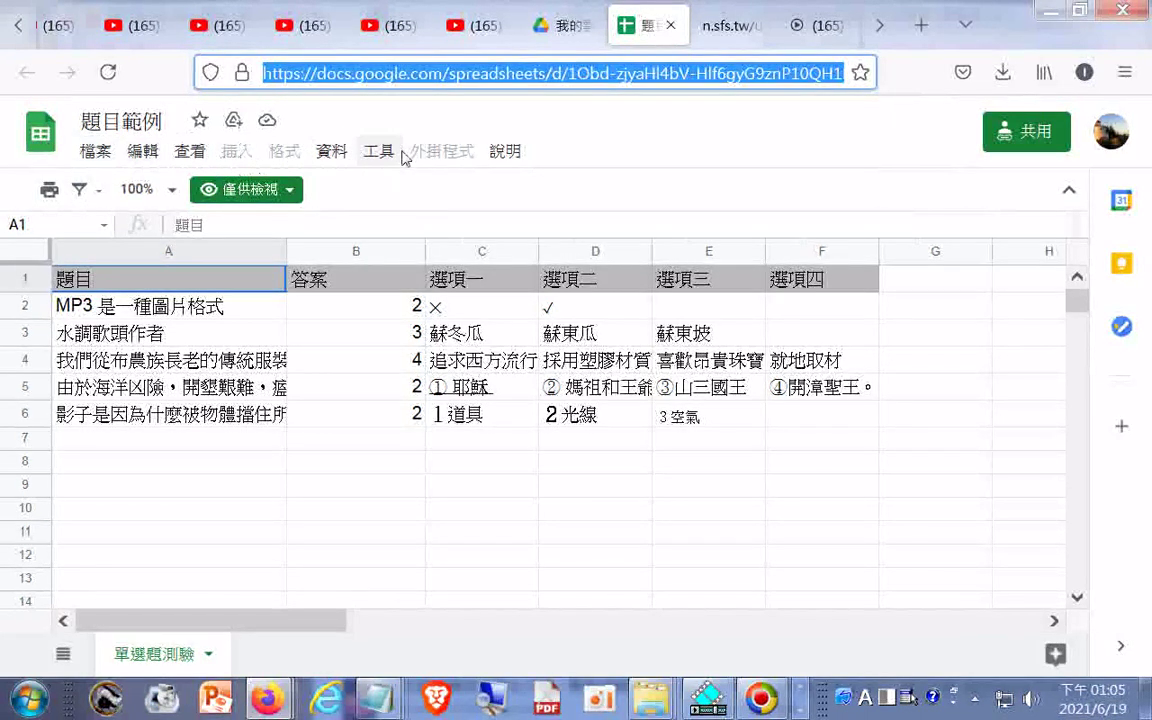
Paste the spreadsheet URL into the Apps Script notes with a blank line above it
right_click(376, 699)
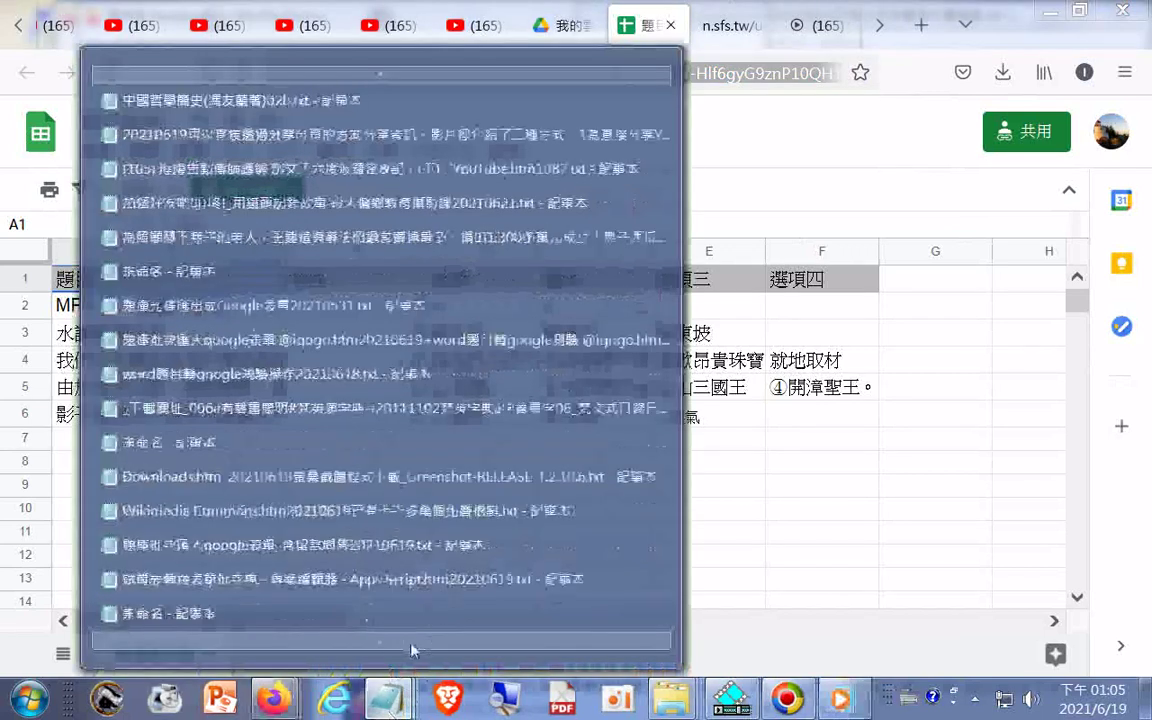
left_click(330, 576)
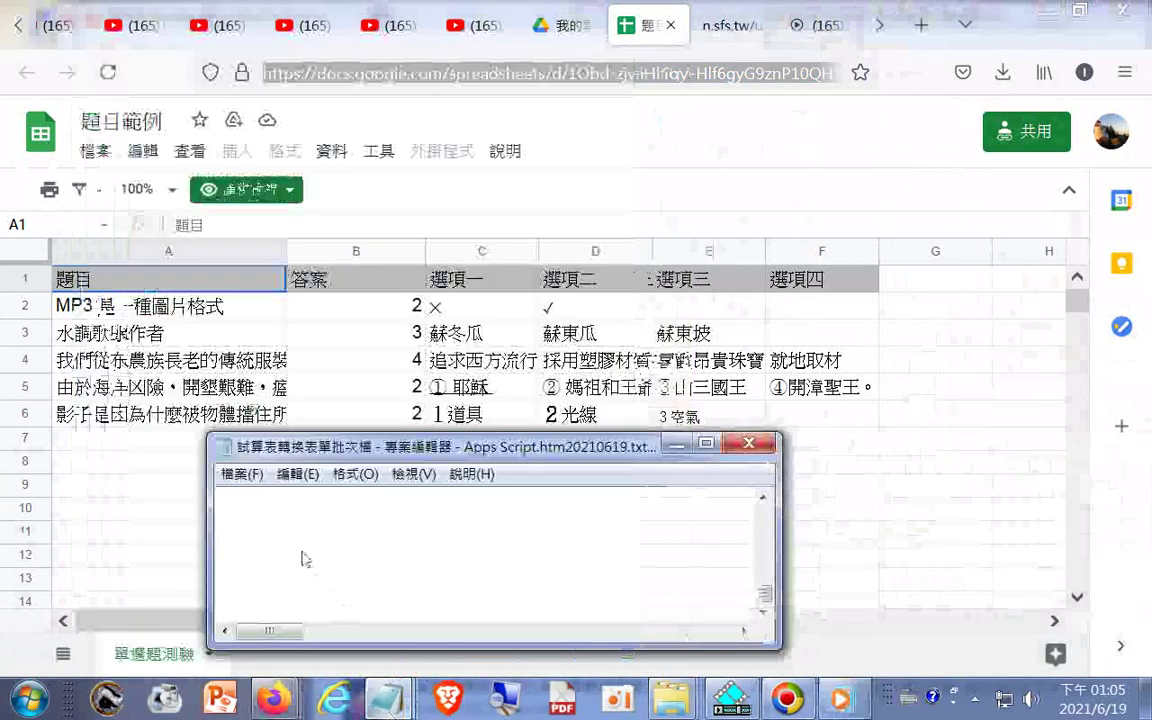
key("ctrl+v")
key("Home")
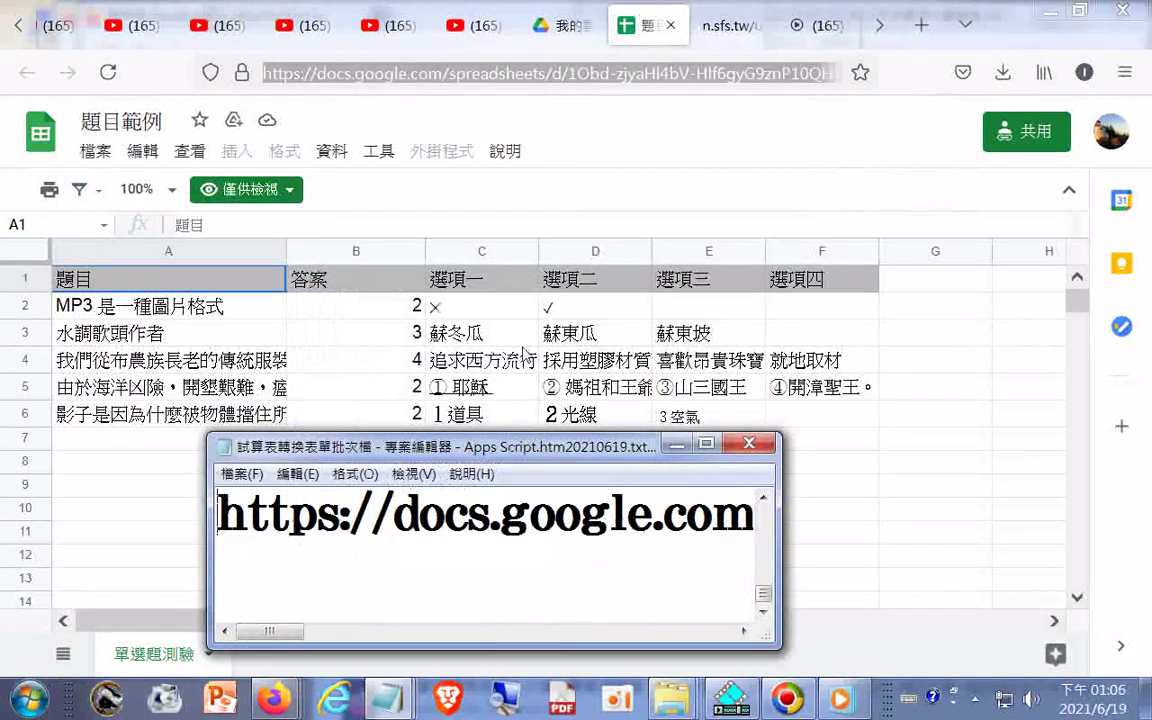
key("Return")
key("Up")
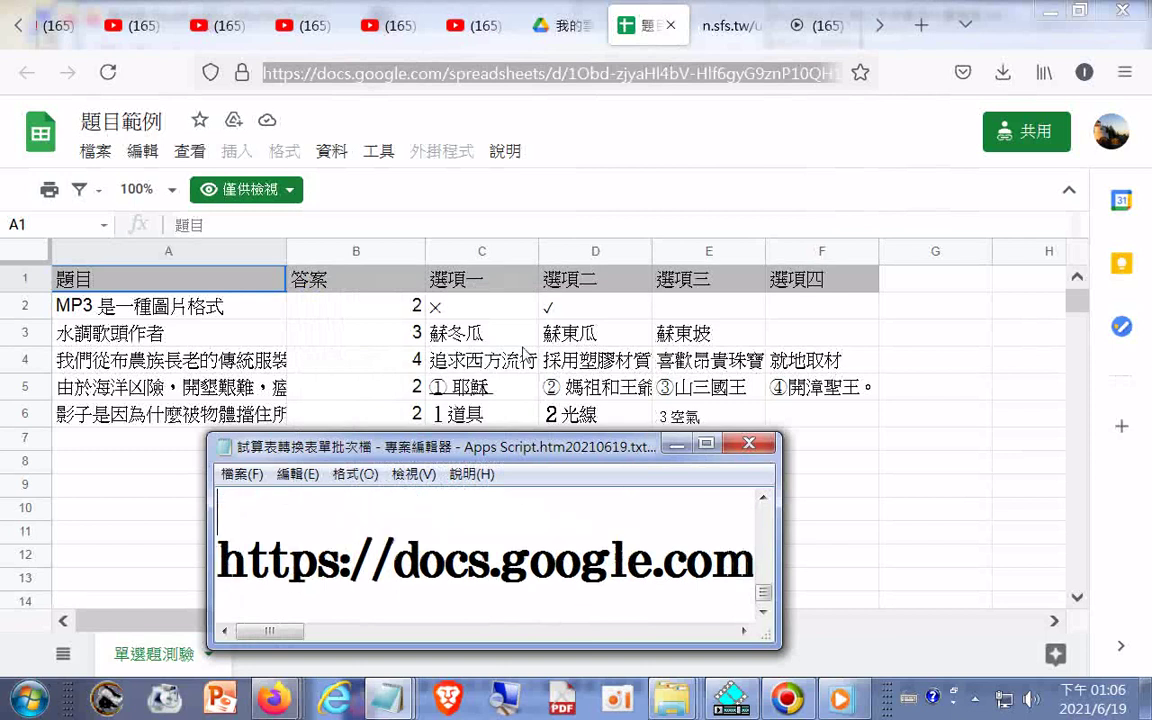
Type the label 題目範例 above the spreadsheet URL using Chinese Zhuyin input
key("ctrl+space")
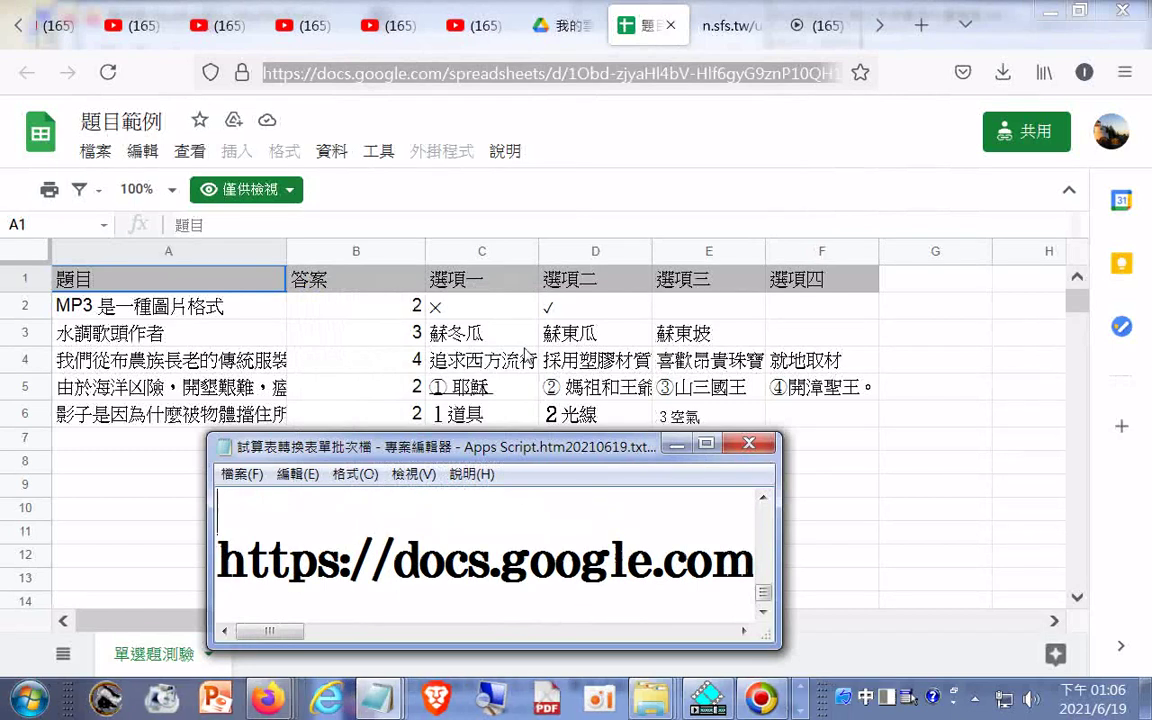
type("去")
type("直")
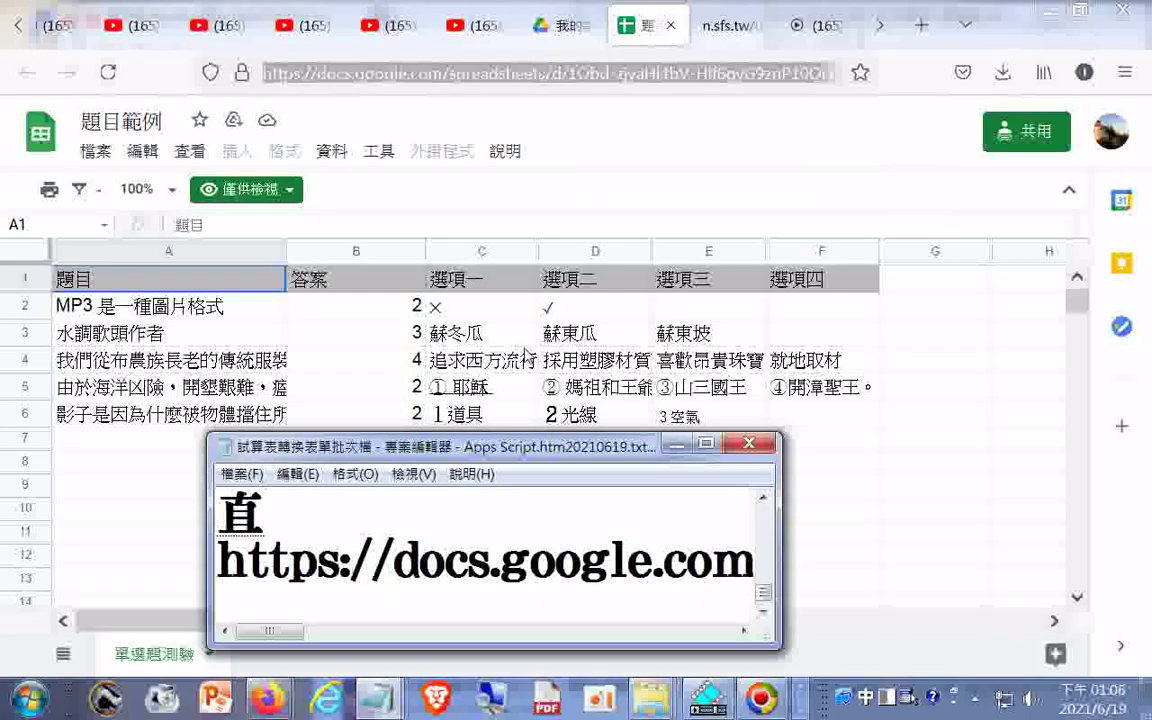
key("BackSpace")
type("去")
key("BackSpace")
type("ㄇ")
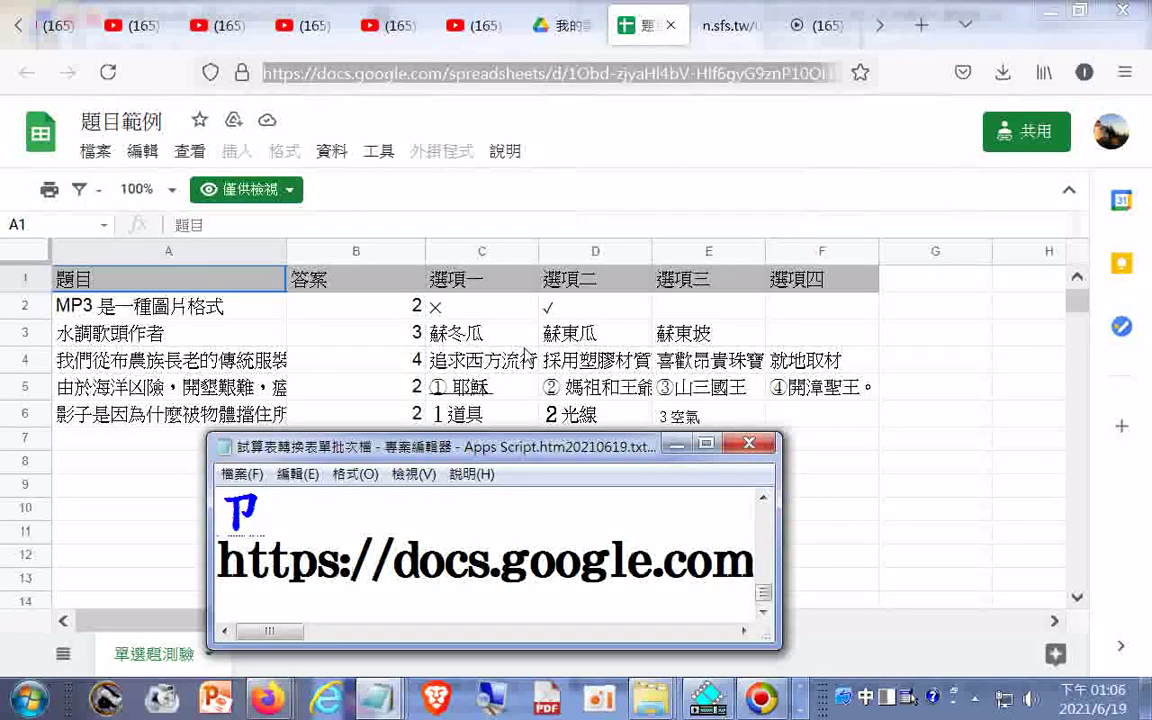
type("此")
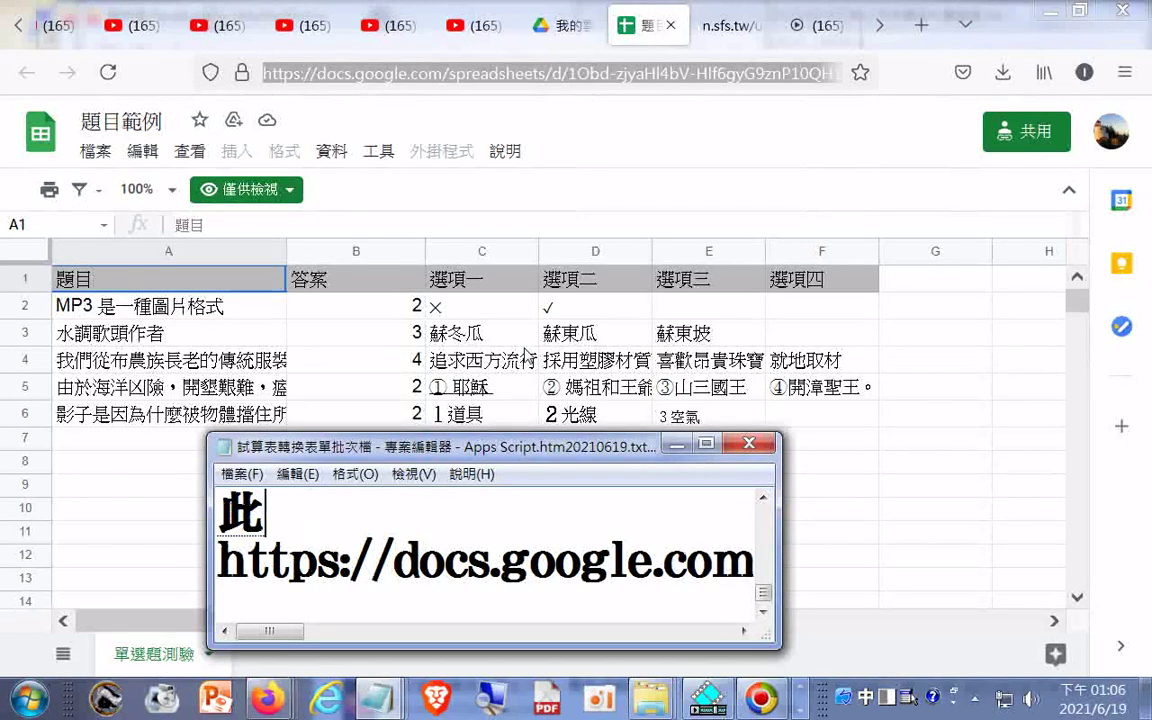
key("BackSpace")
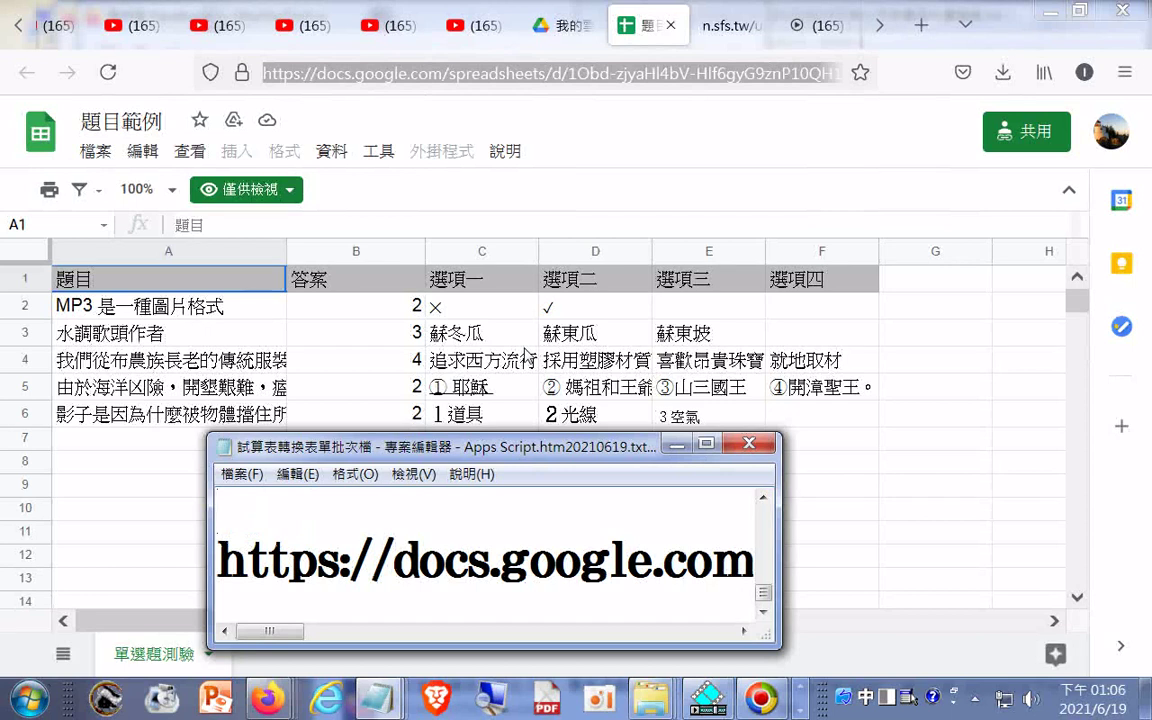
type("去一ˊ")
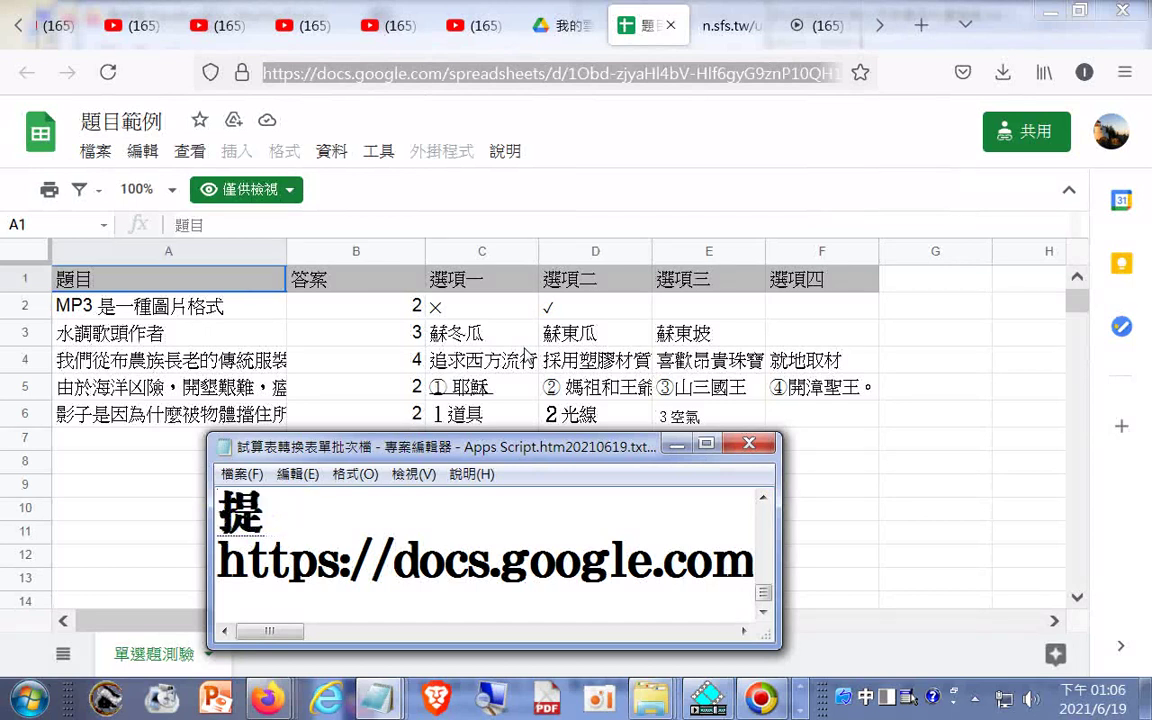
type("ㄇㄨˋ")
key("Return")
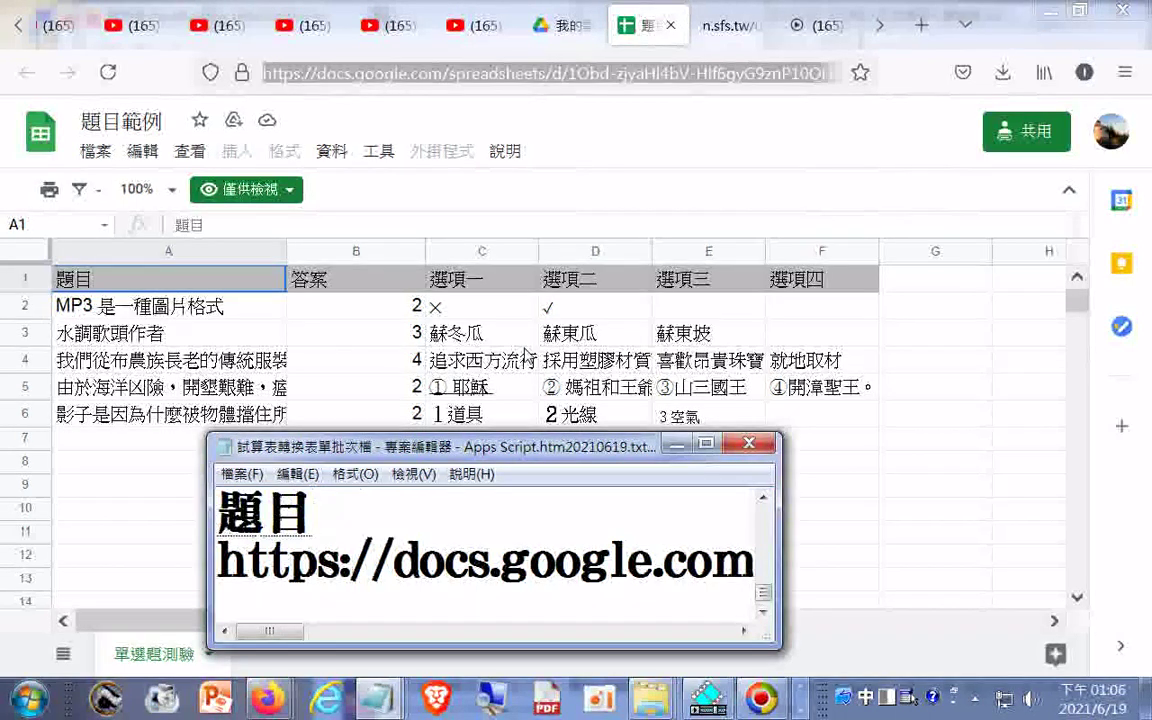
type("ㄈㄢˋㄌㄧˋ")
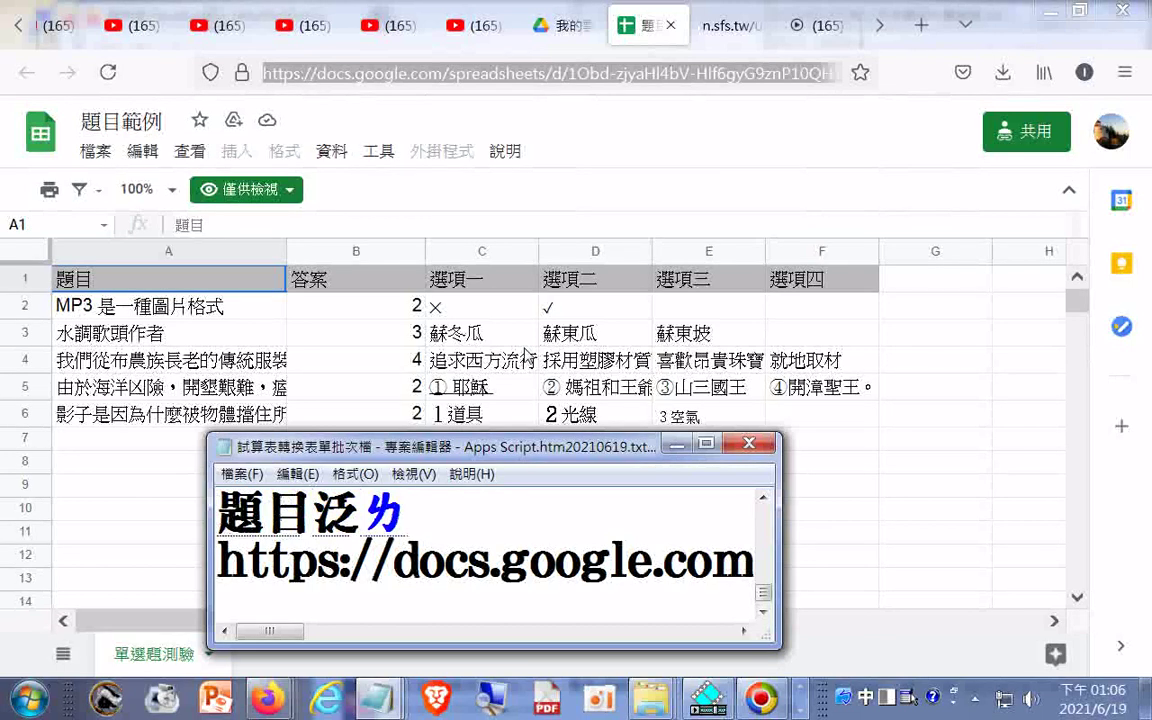
Label the Drive video link 題庫匯入 on the line above it
key("Down")
key("Down")
key("Down")
key("Down")
key("Up")
key("Up")
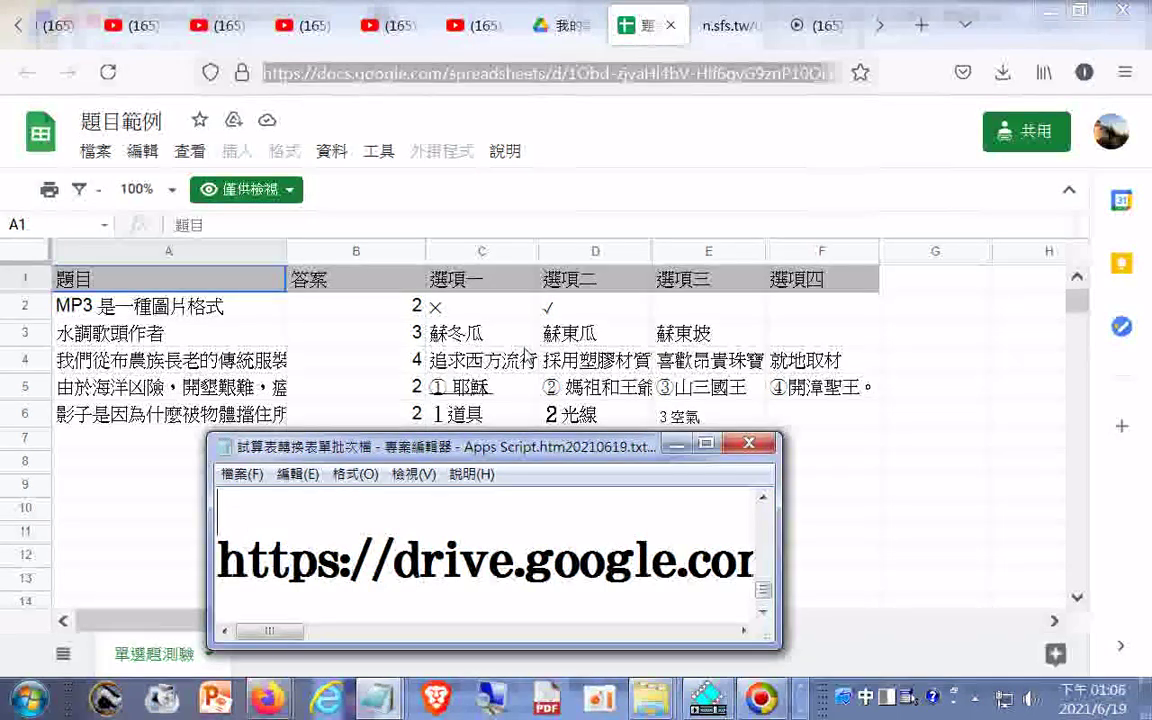
type("ㄊㄧˊ")
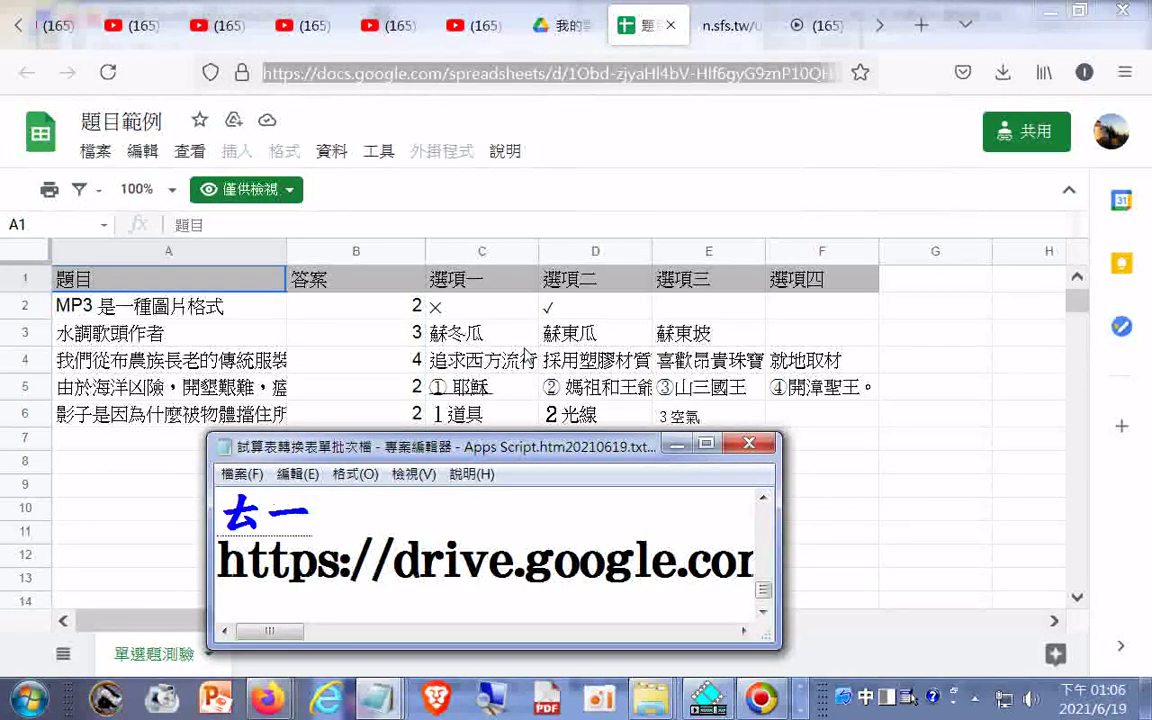
key("BackSpace")
type("ㄎㄨˋ")
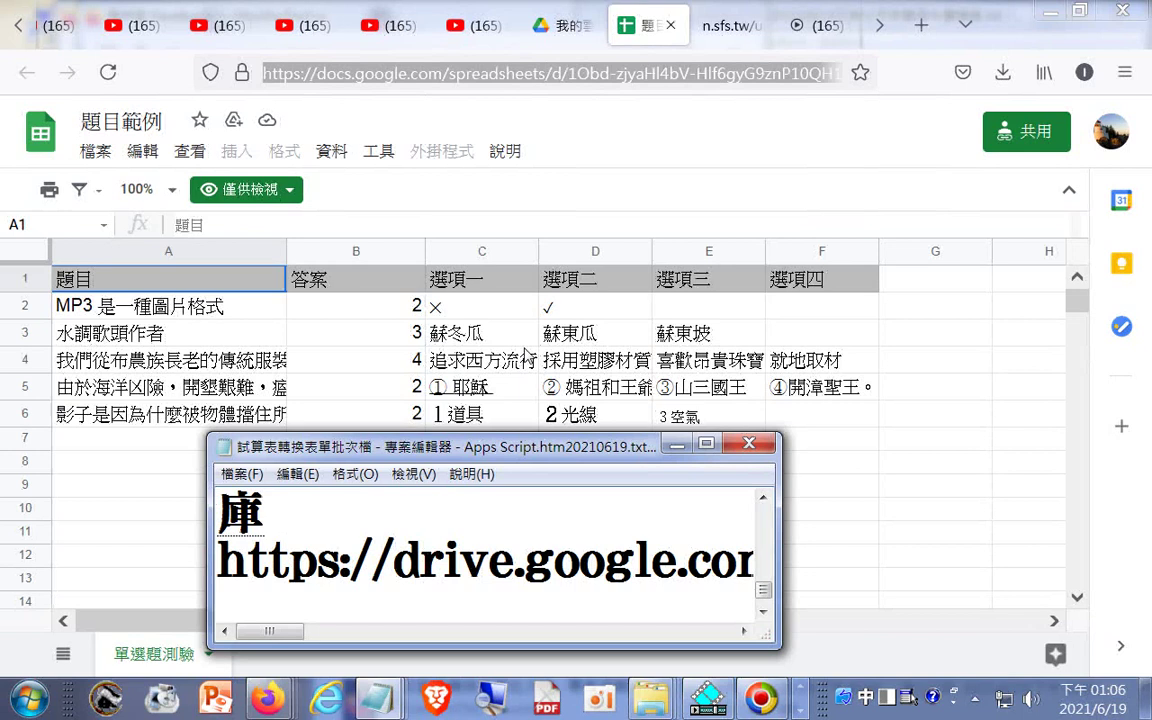
type("ㄏㄨㄟˋㄖㄨˋ")
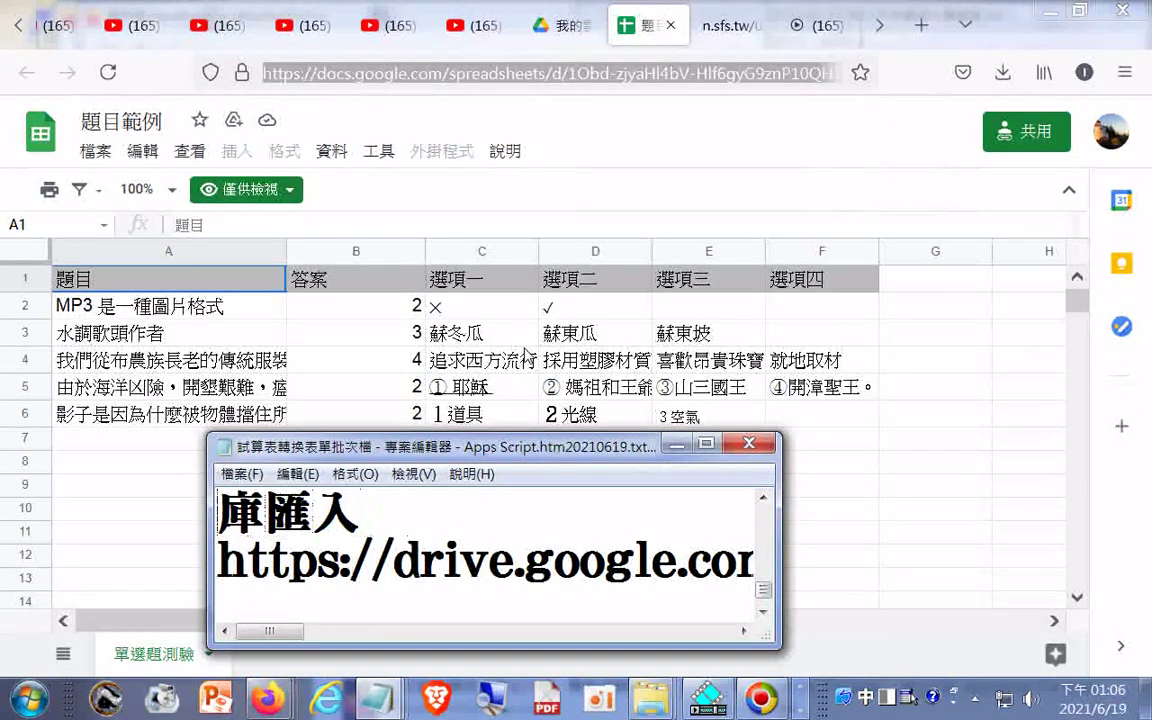
type("ㄊㄧˊ")
key("BackSpace")
key("Delete")
type("ㄊㄧˊ")
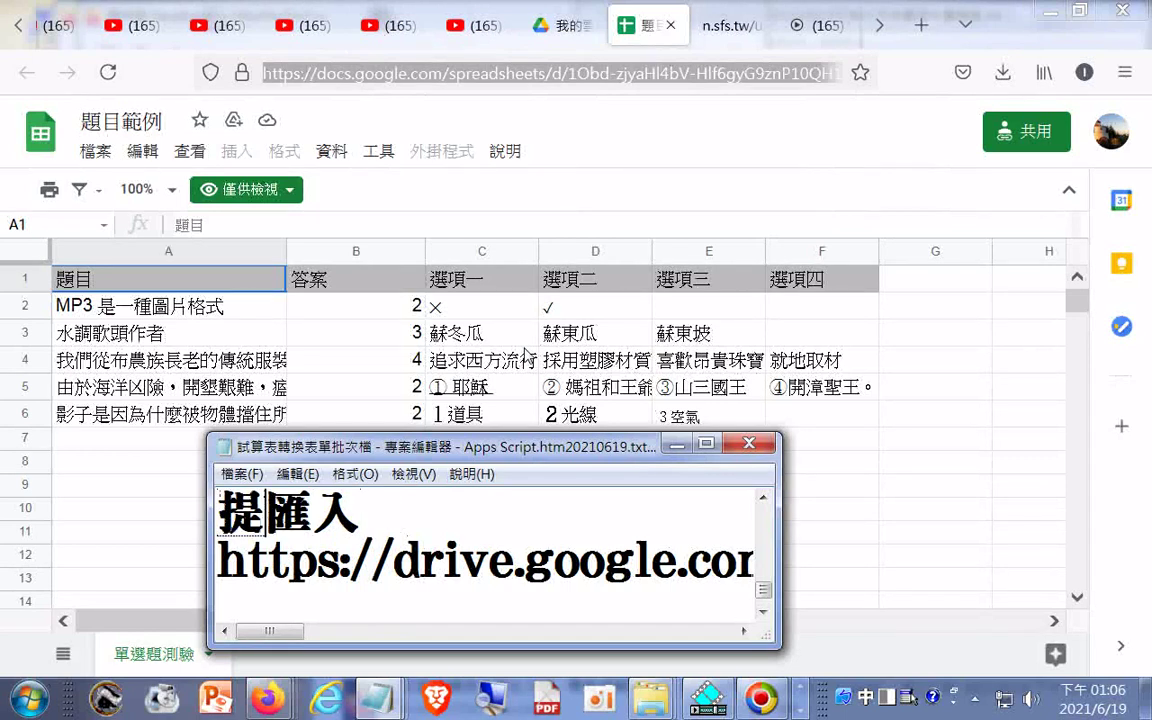
key("Down")
type("2")
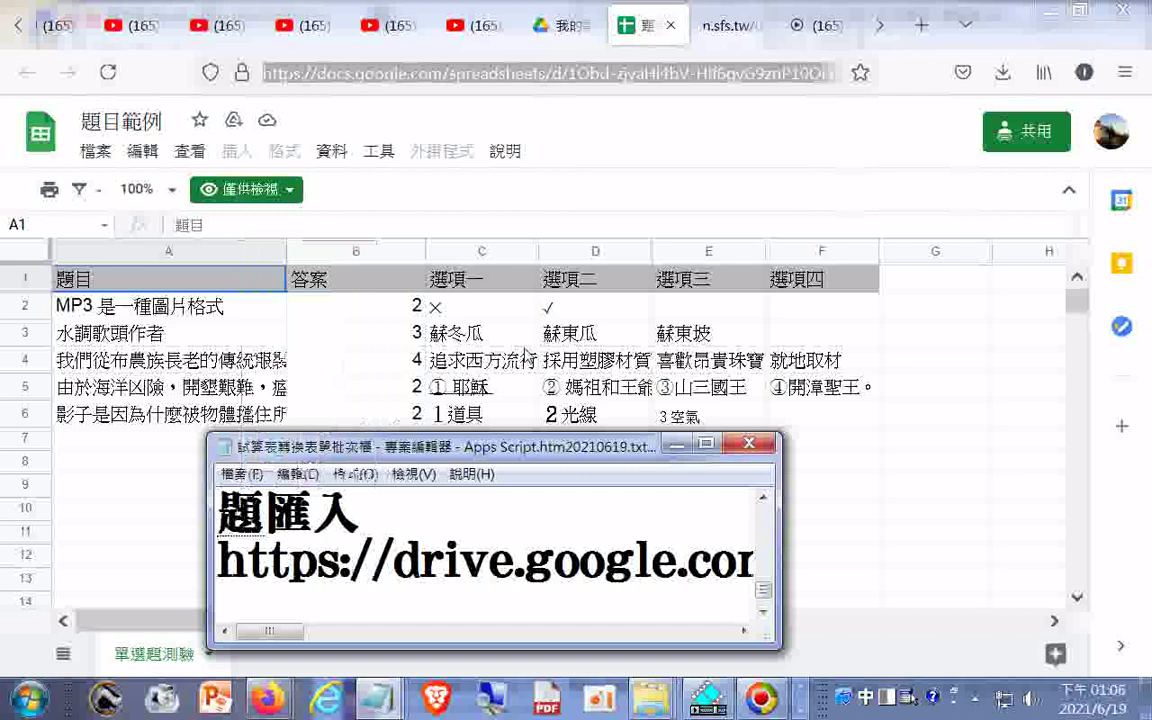
type("ㄎㄨˋ")
Add a ●●●●●●●●●●●●●● separator line below the entries
scroll(389, 538, "down", 1)
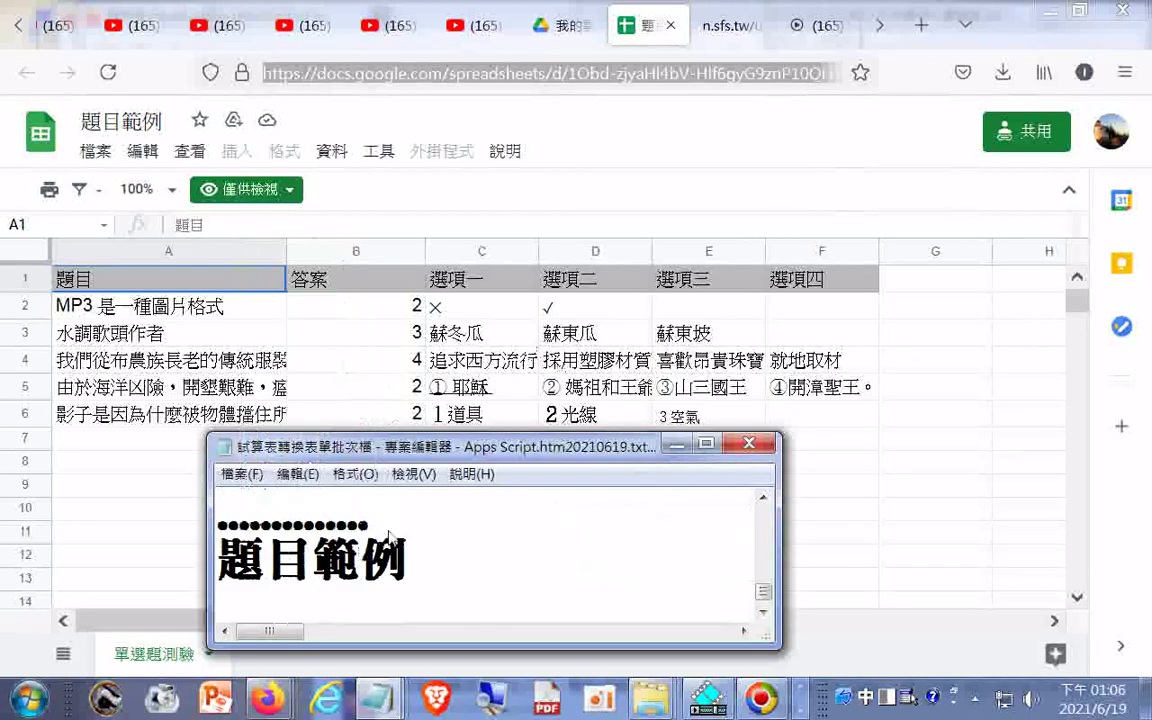
scroll(389, 538, "down", 2)
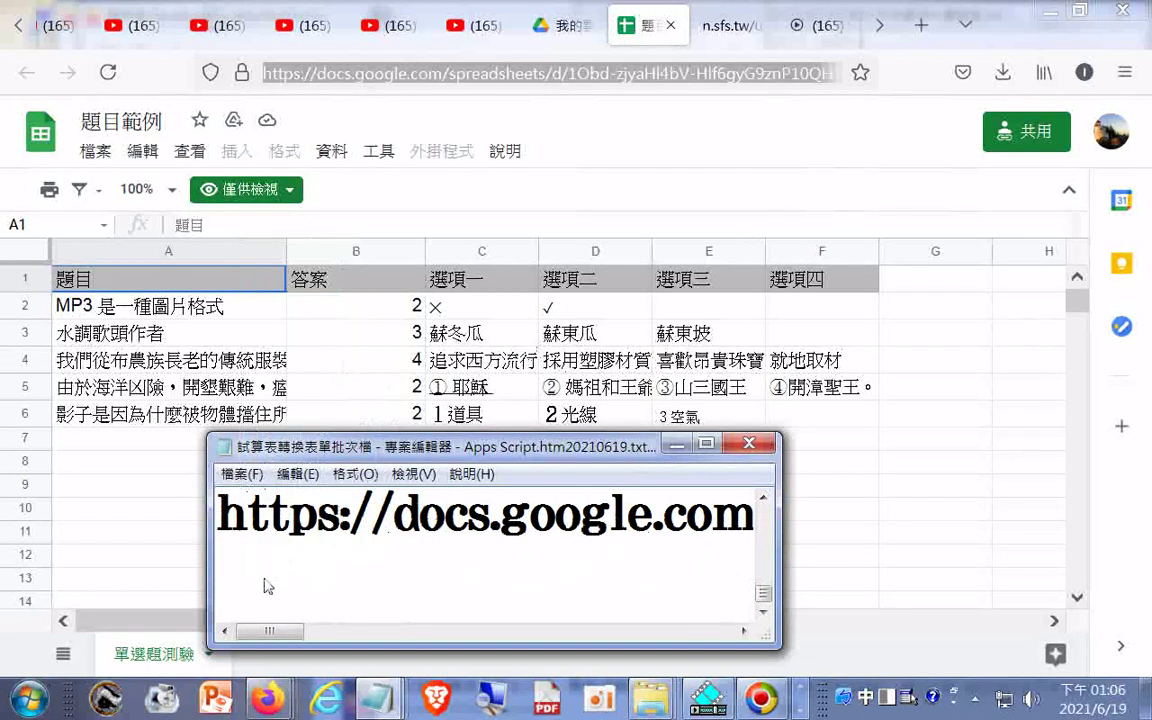
type("●●●●●●●●●●●●●●")
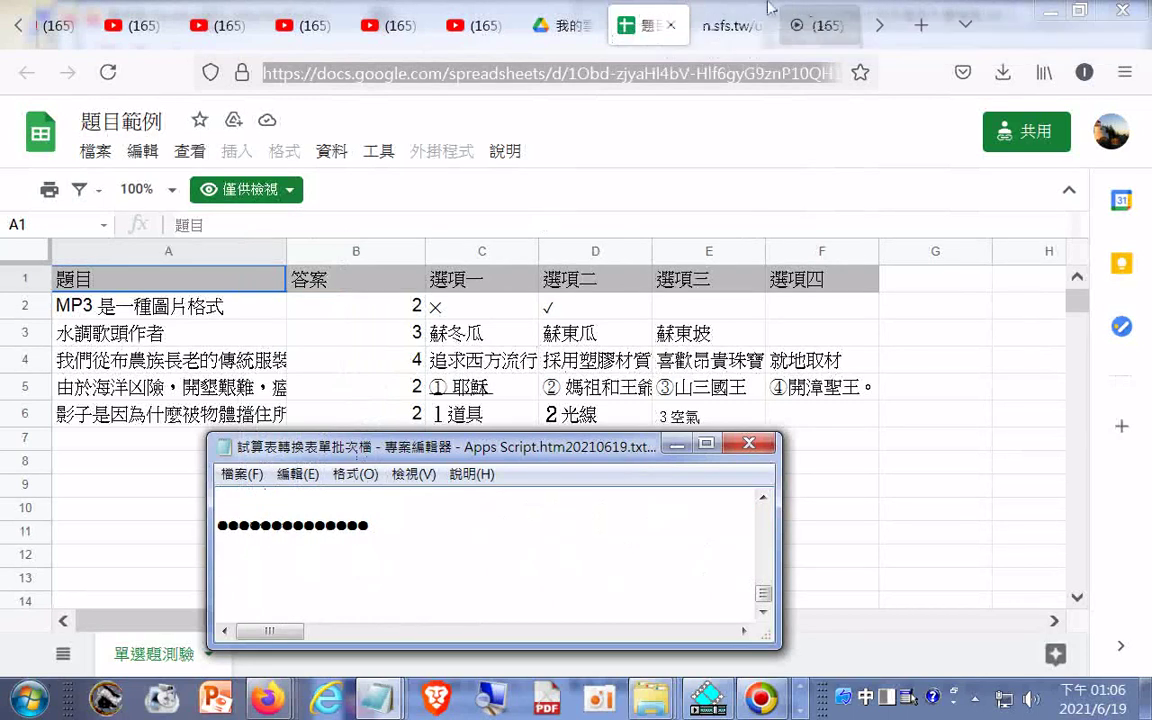
Close the spreadsheet tab and copy the n.sfs.tw zip download address
left_click(663, 45)
key("ctrl+w")
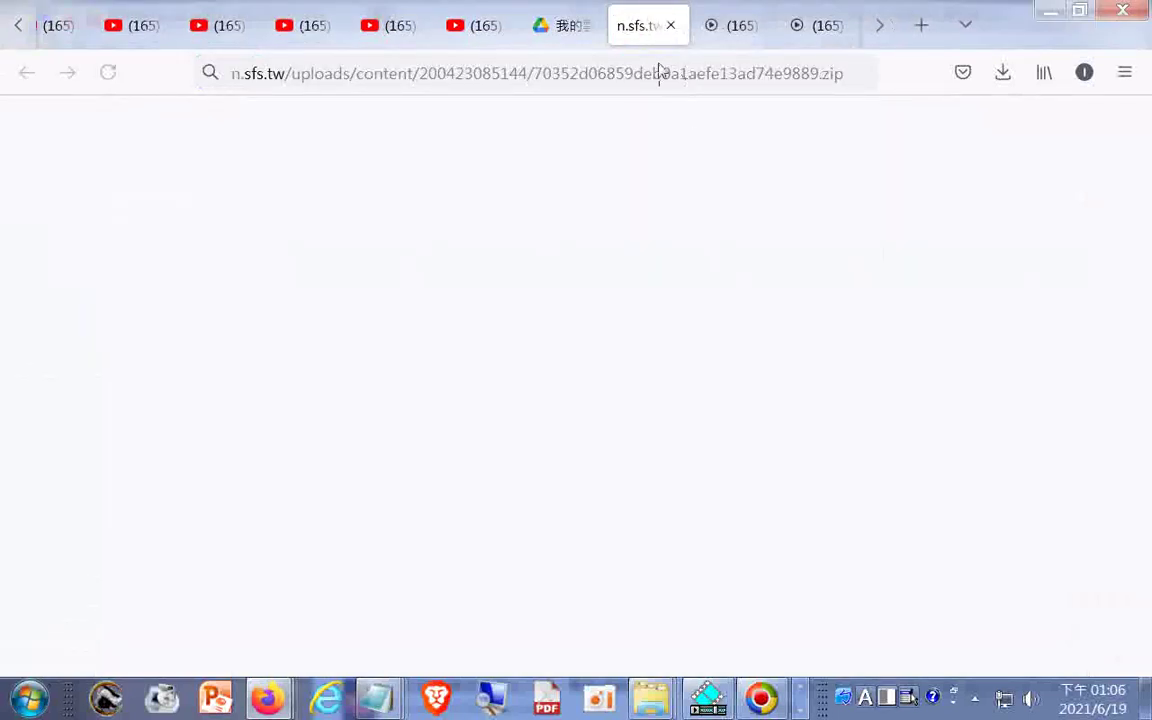
right_click(656, 68)
key("ctrl+c")
left_click(717, 149)
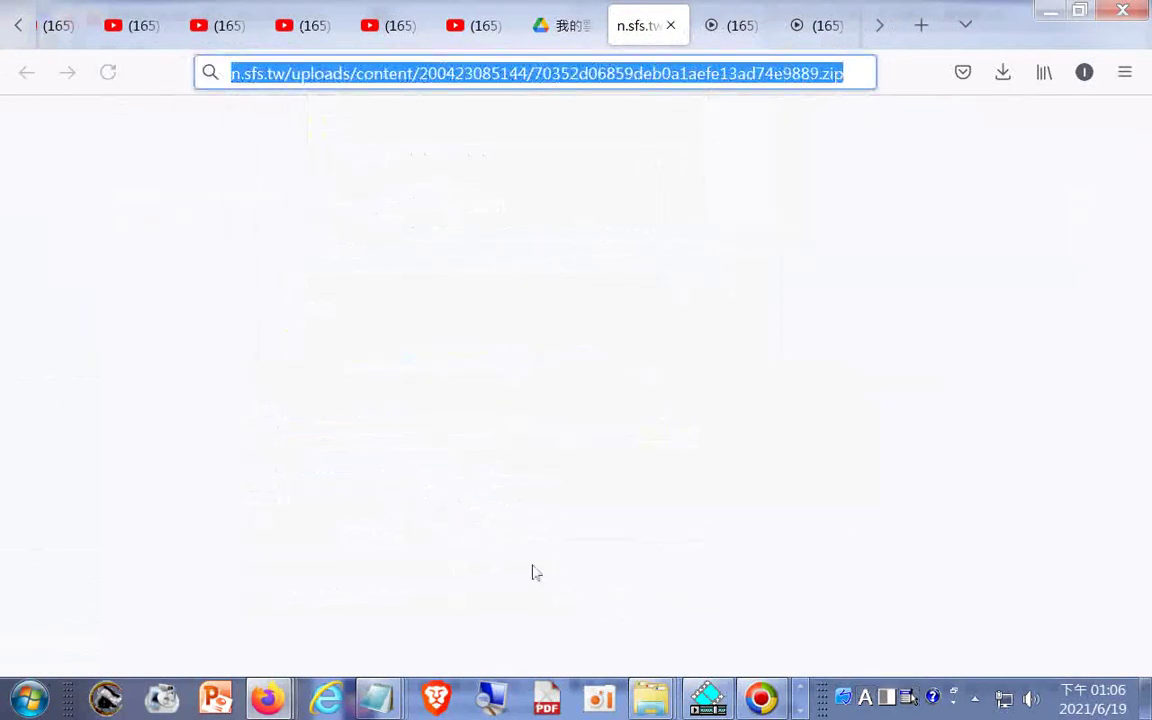
Start a new line at the end of the Google Forms batch-import notes
left_click(376, 697)
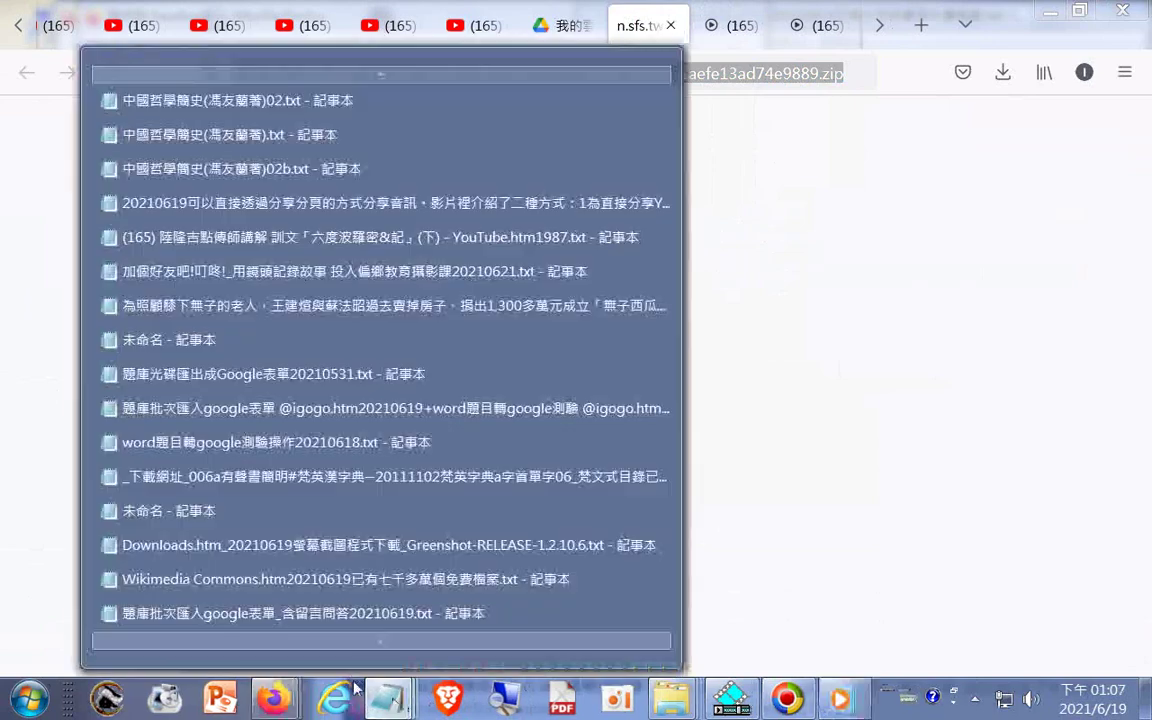
left_click(392, 613)
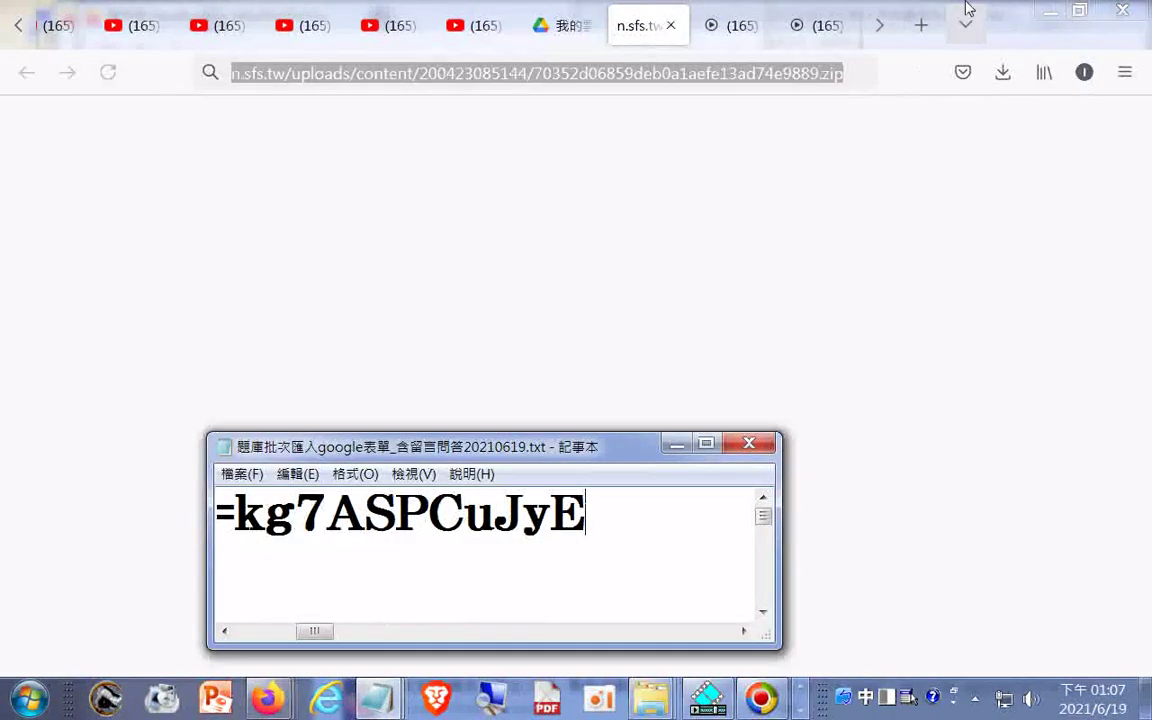
key("ctrl+End")
key("Return")
type("9+")
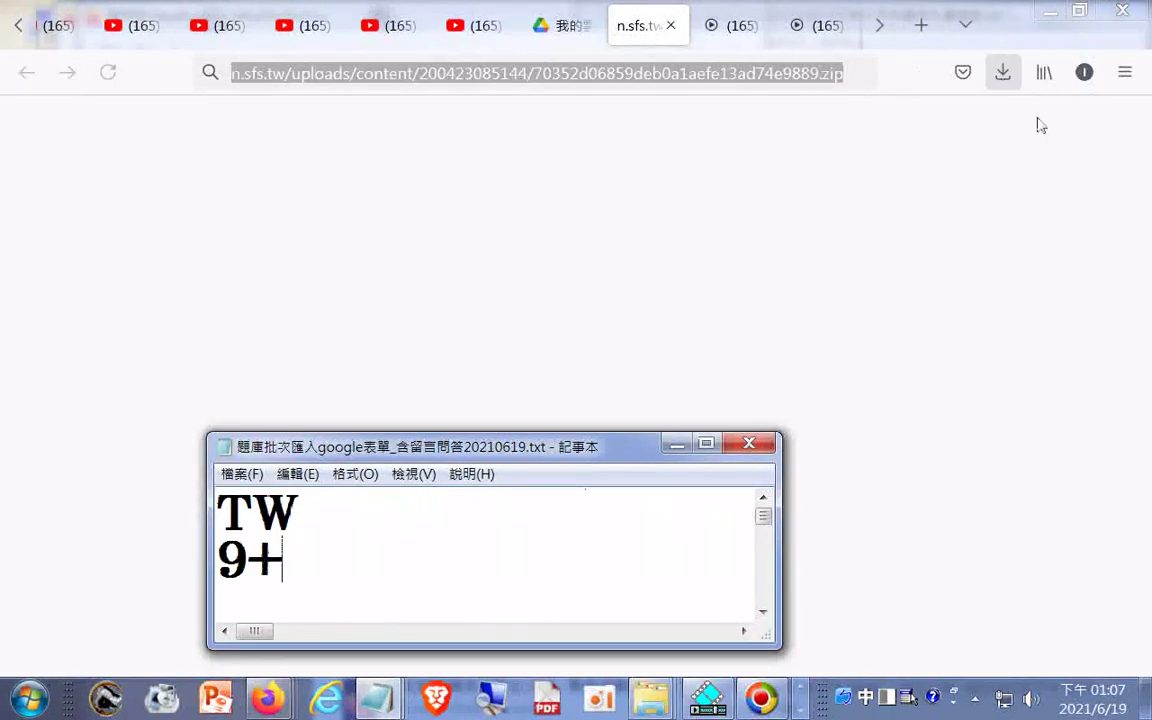
scroll(773, 601, "down", 3)
scroll(773, 601, "down", 2)
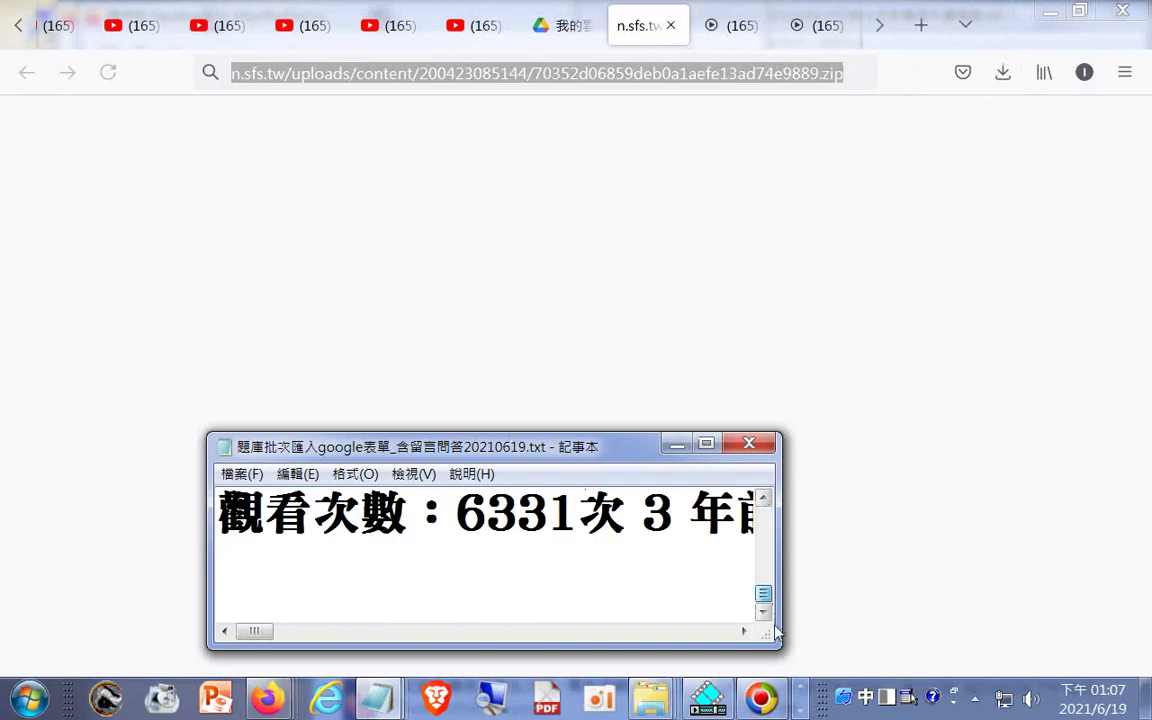
Paste the zip download URL into the Apps Script notes with a line of periods
left_click(383, 706)
mouse_move(326, 645)
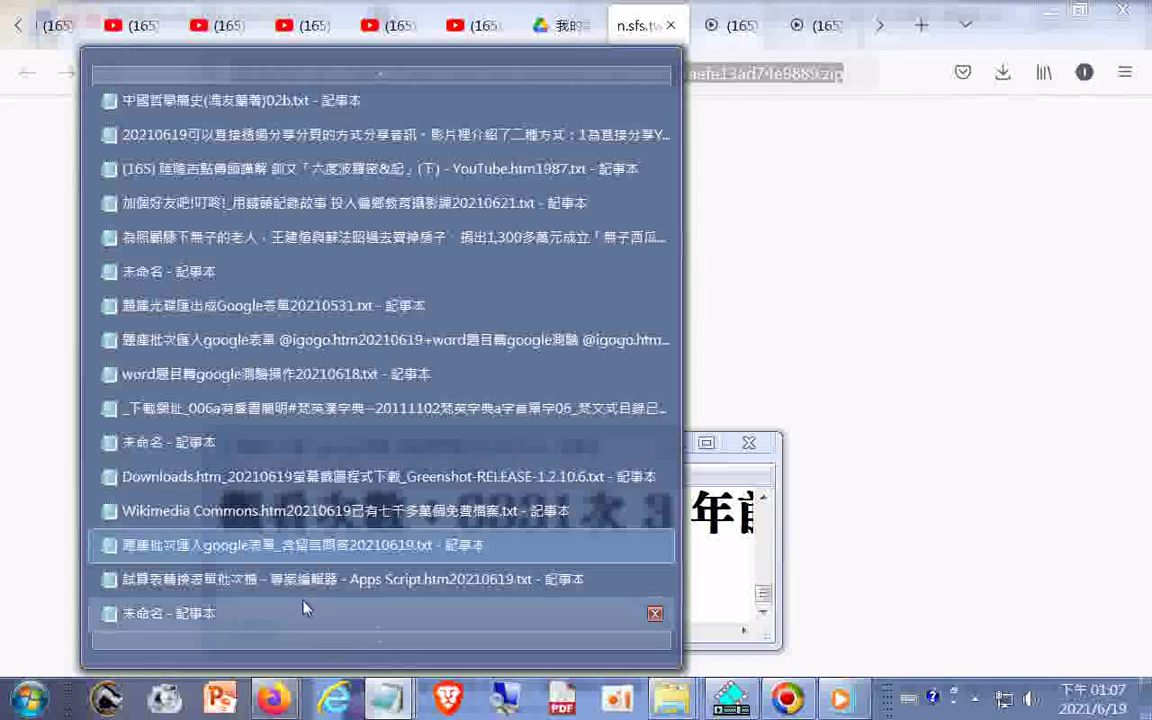
left_click(305, 650)
right_click(311, 589)
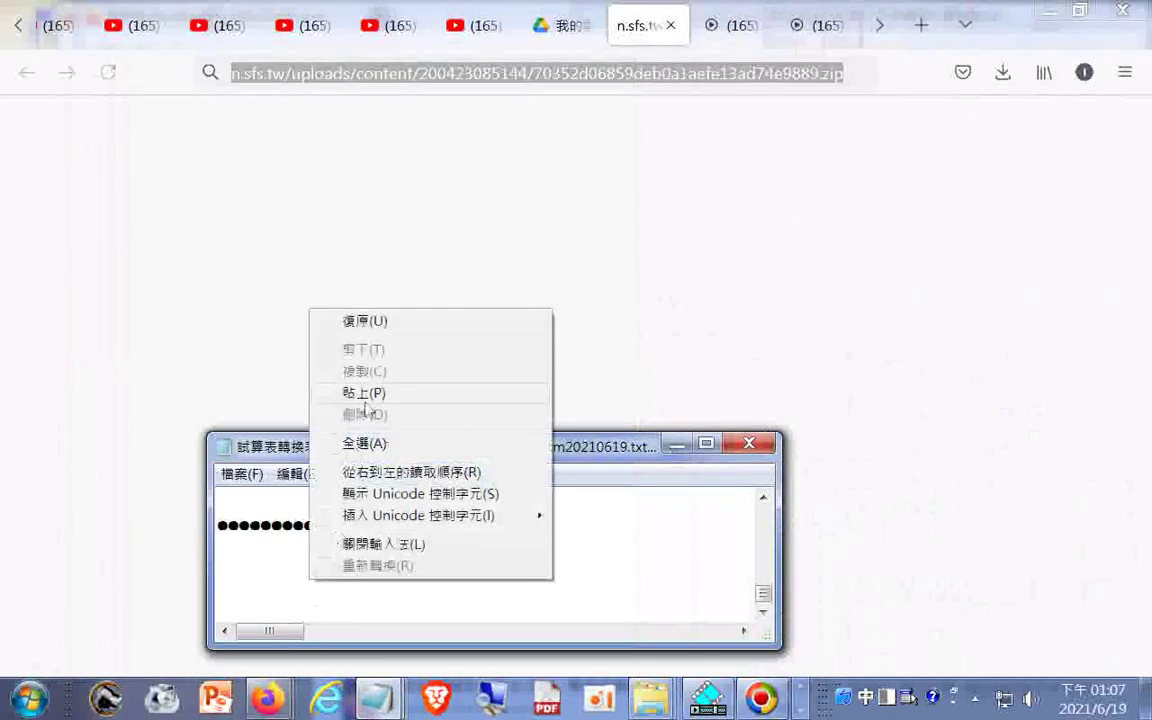
left_click(360, 391)
key("ctrl+Home")
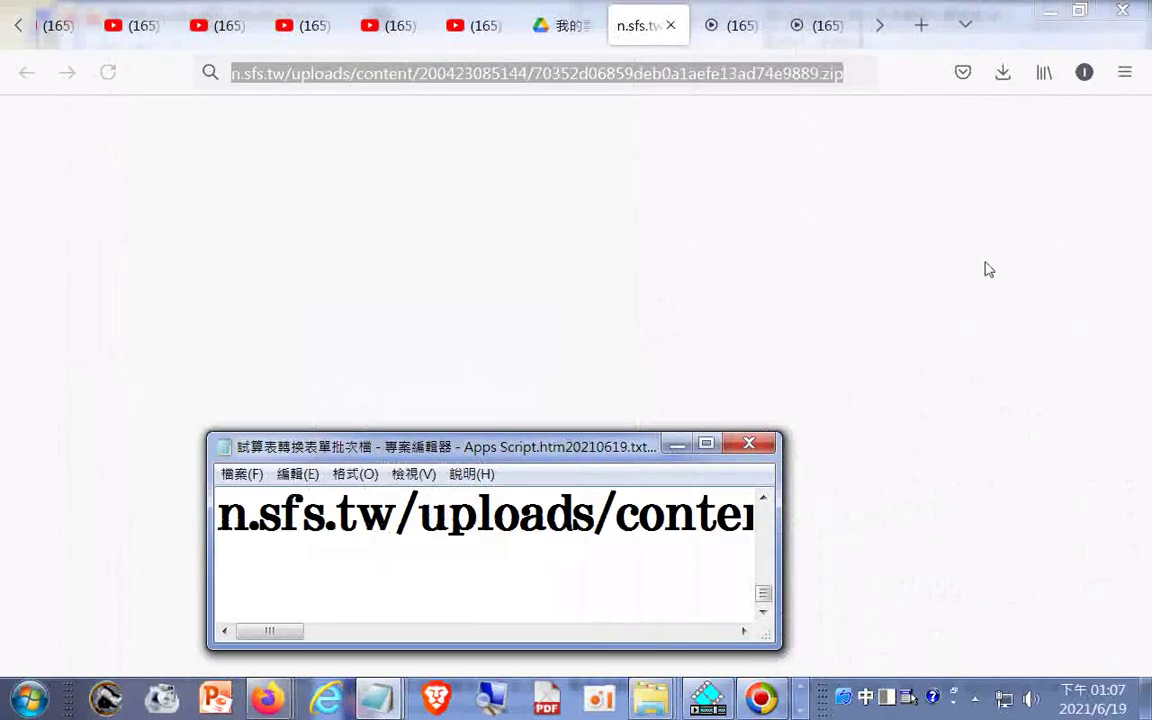
type(".....................")
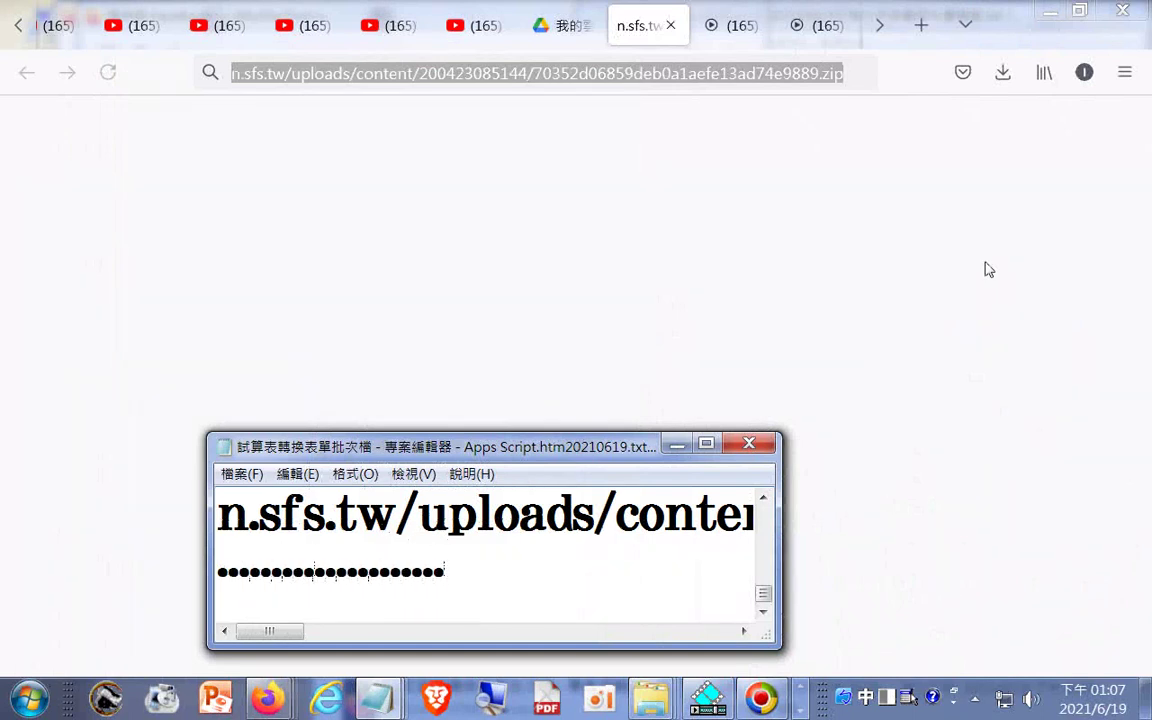
scroll(988, 269, "down", 1)
left_click(241, 474)
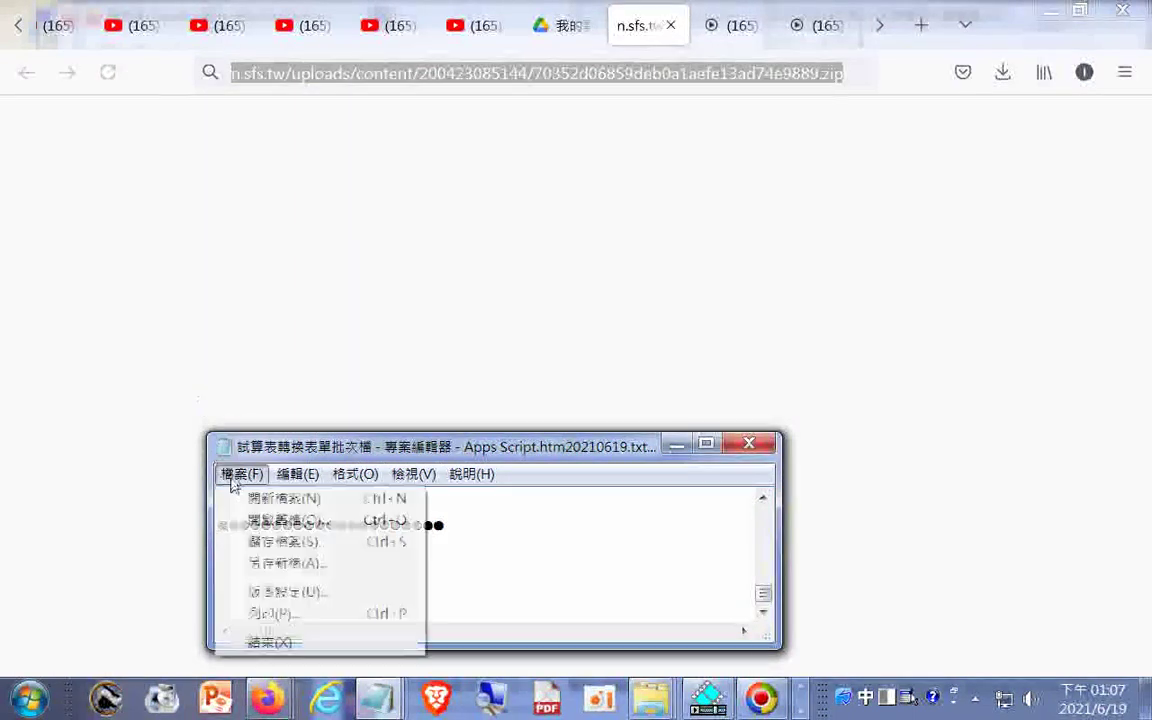
key("Escape")
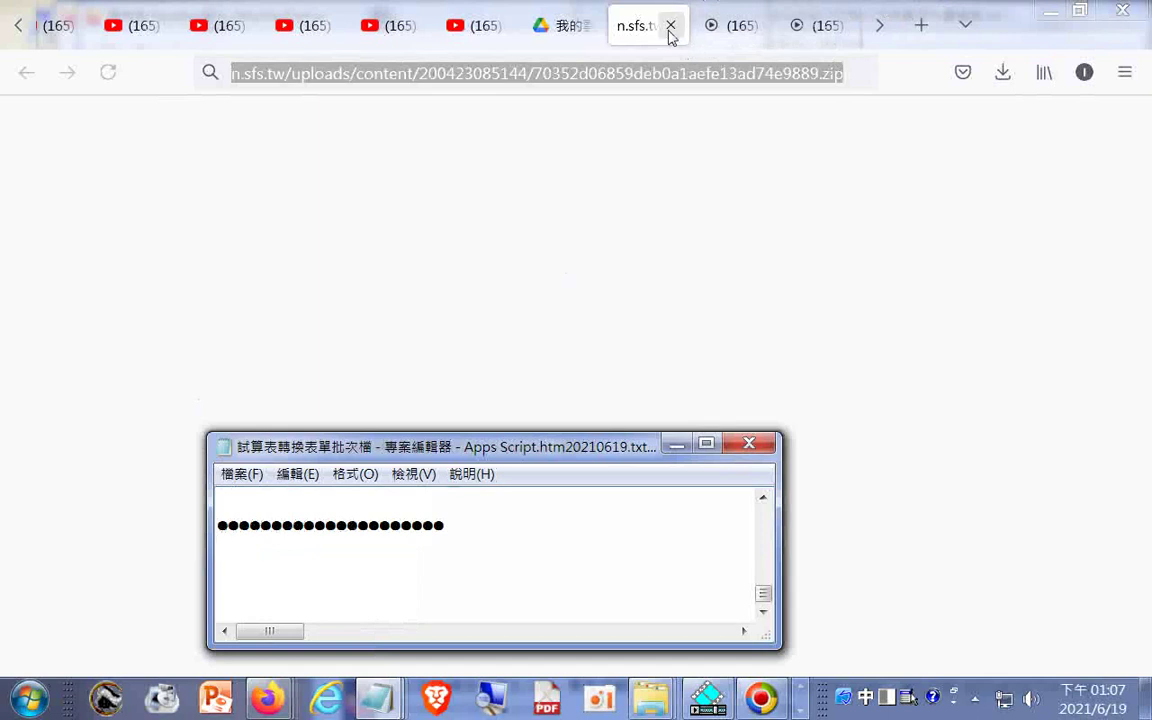
Open the saved Apps Script page's folder on Seagate Expansion Drive (D:) from Firefox downloads
left_click(1003, 72)
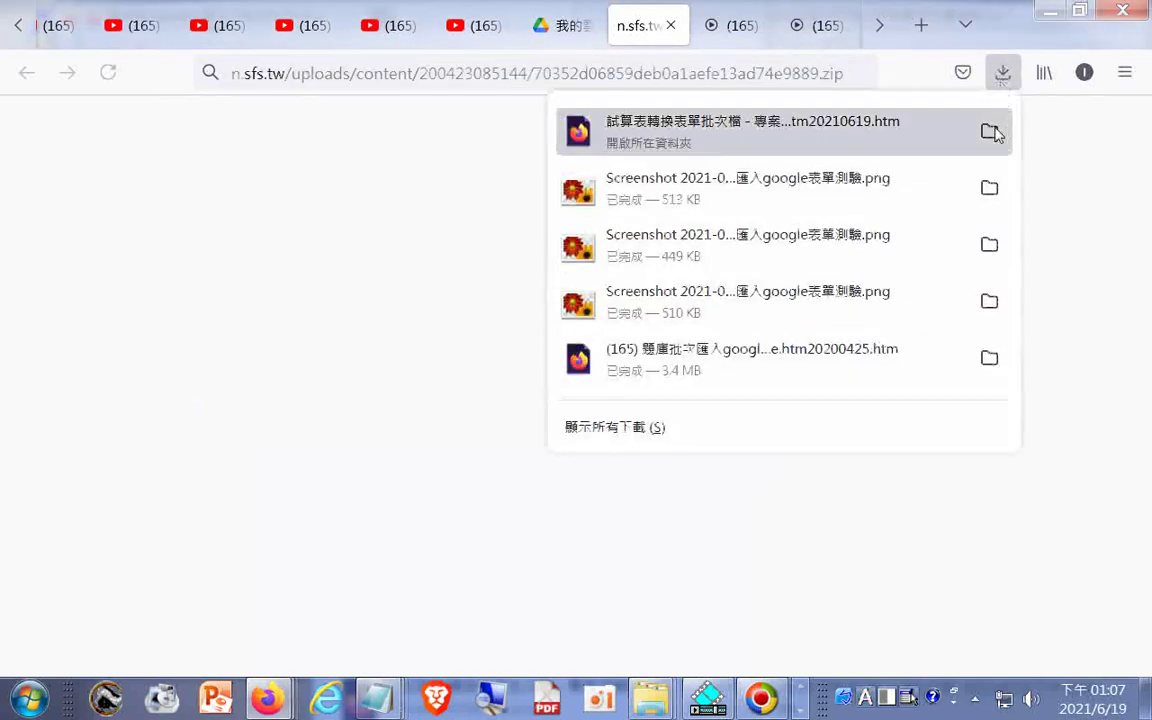
left_click(990, 132)
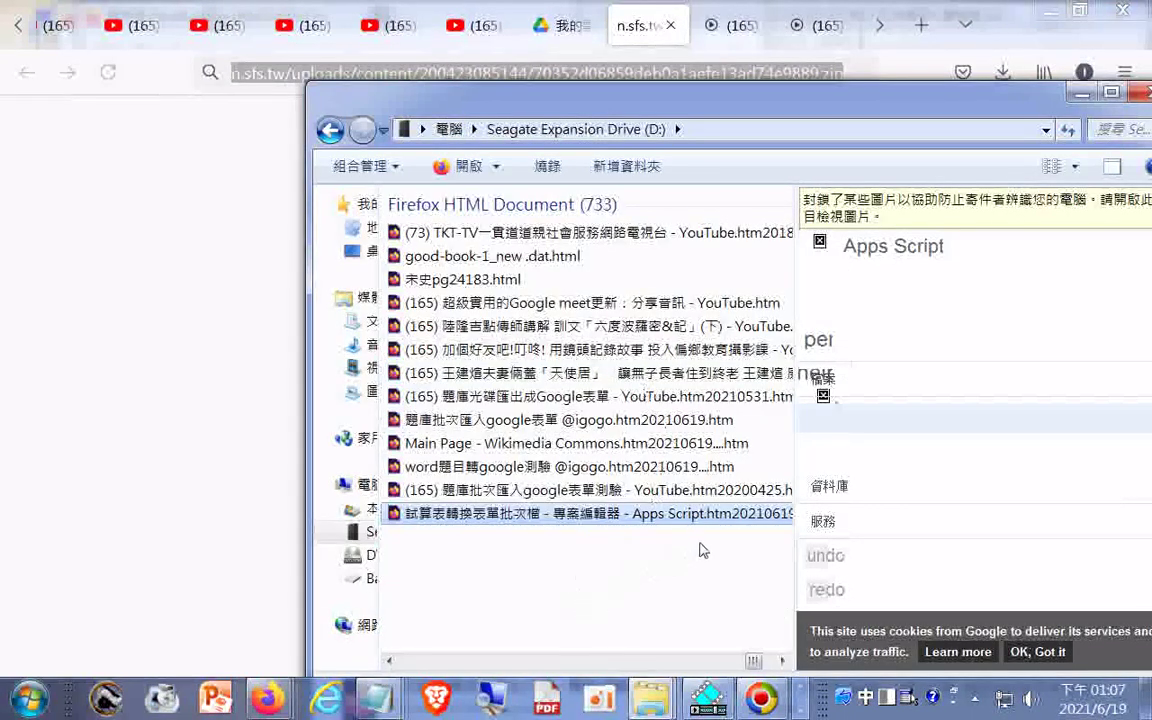
left_click(688, 562)
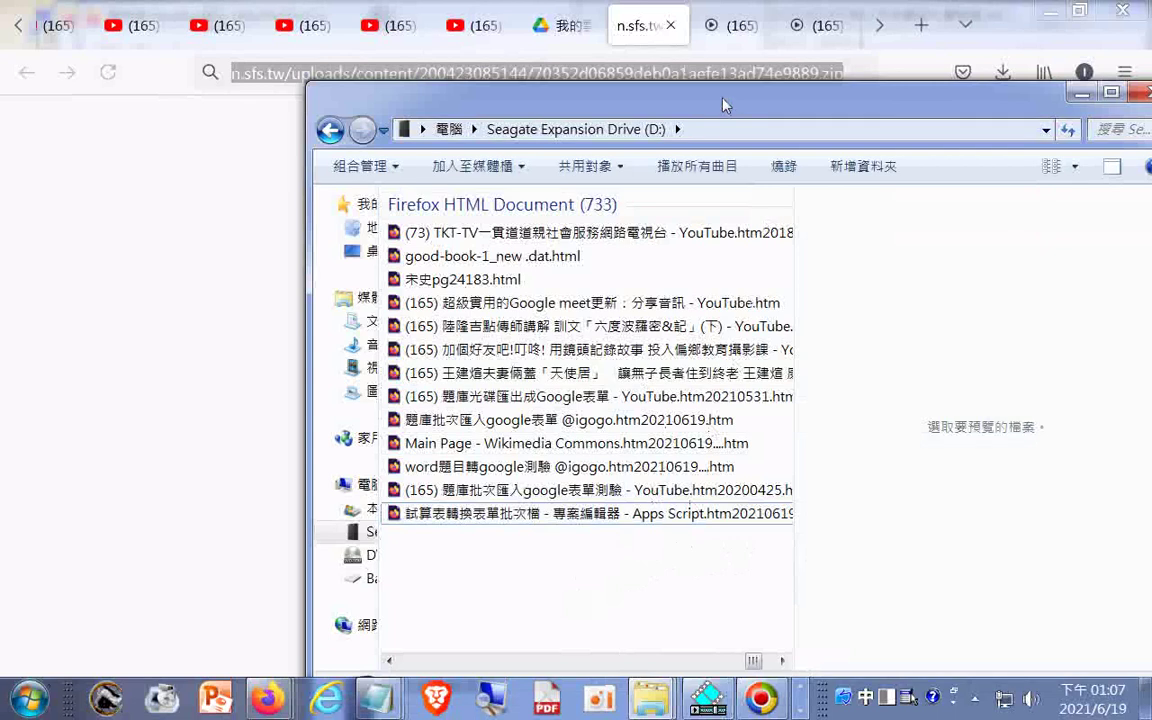
double_click(644, 88)
double_click(660, 445)
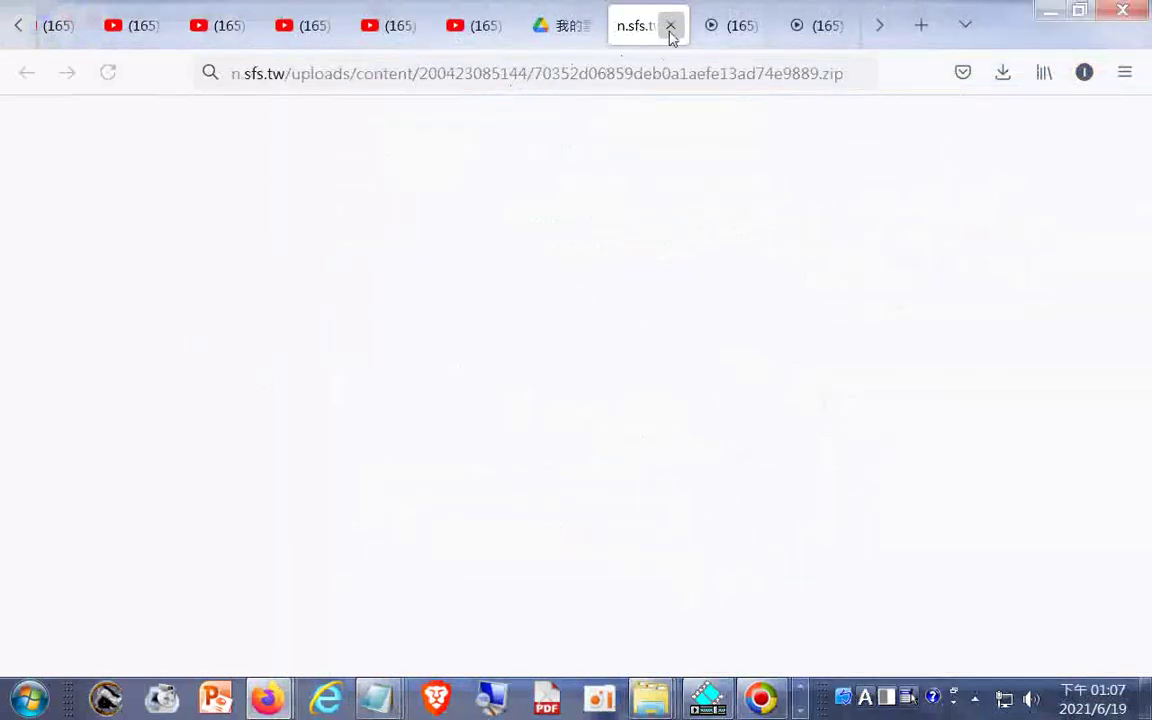
Close the zip tab and save the 好好學日文 YouTube page as a complete .htm on Backup Plus (F:)
left_click(667, 32)
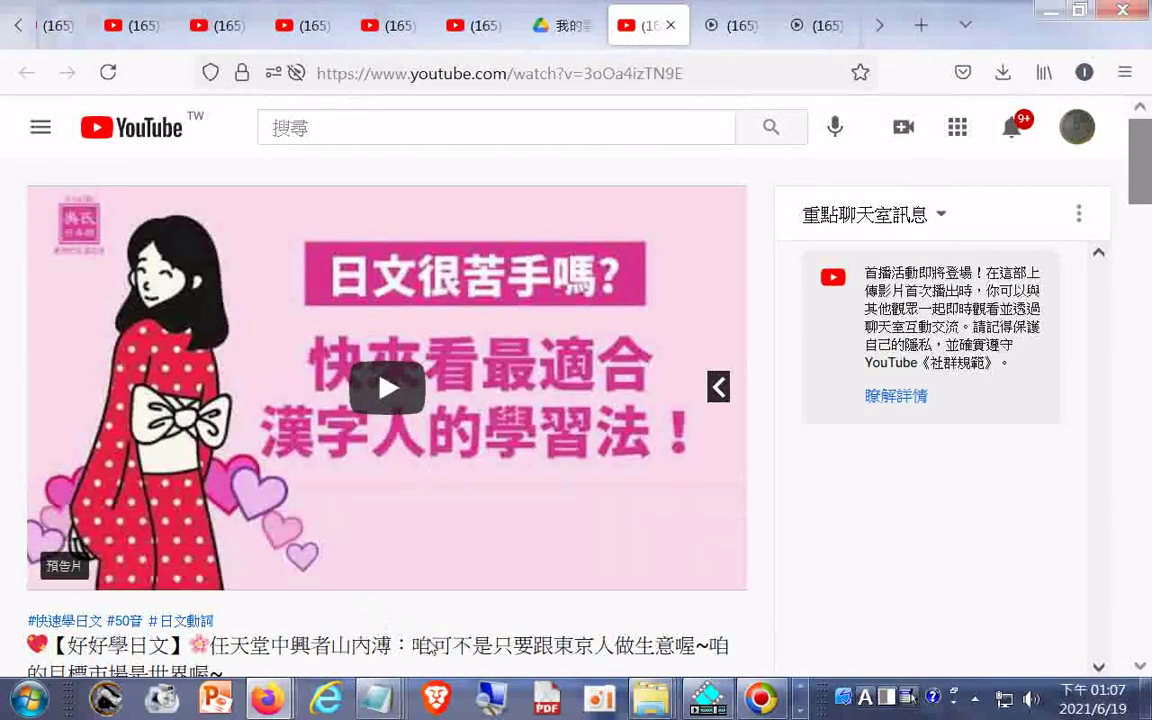
right_click(420, 620)
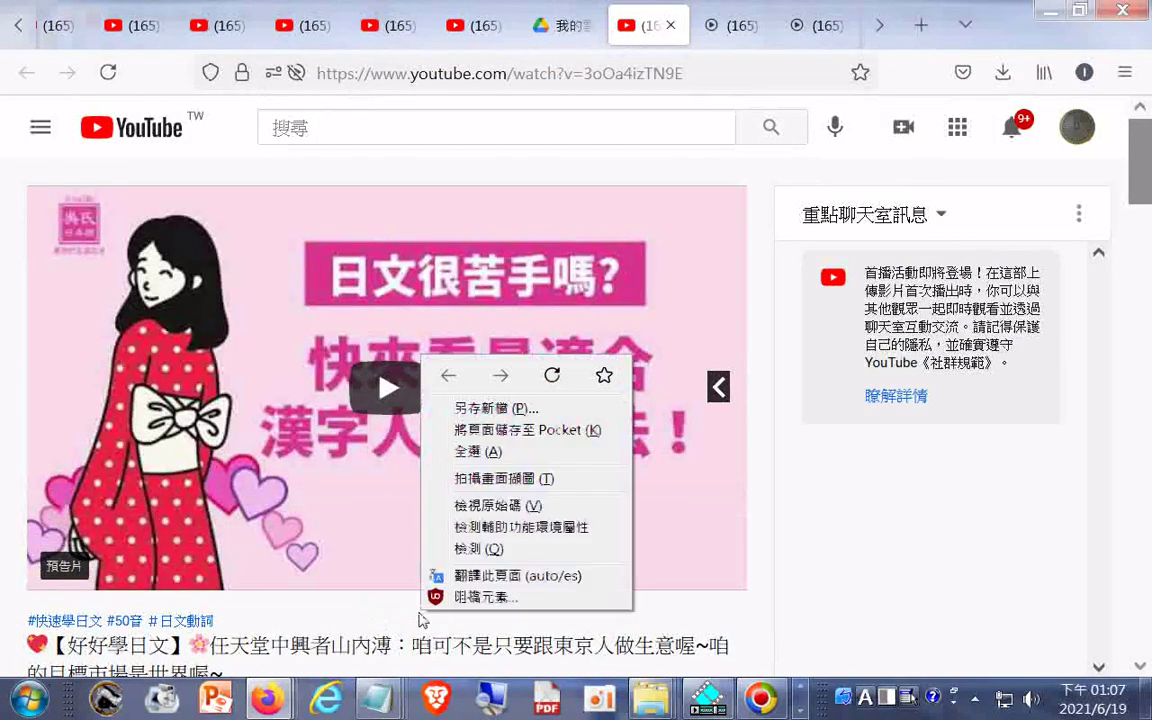
left_click(479, 412)
left_click(735, 374)
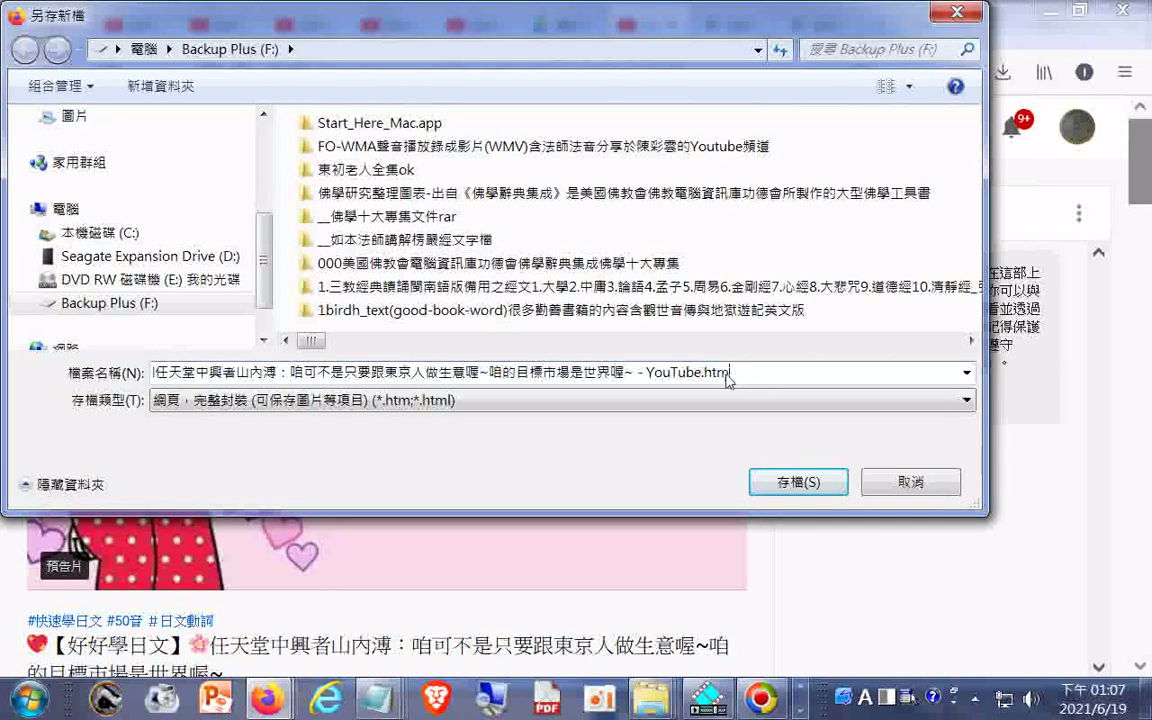
key("shift+Home")
right_click(460, 373)
left_click(568, 432)
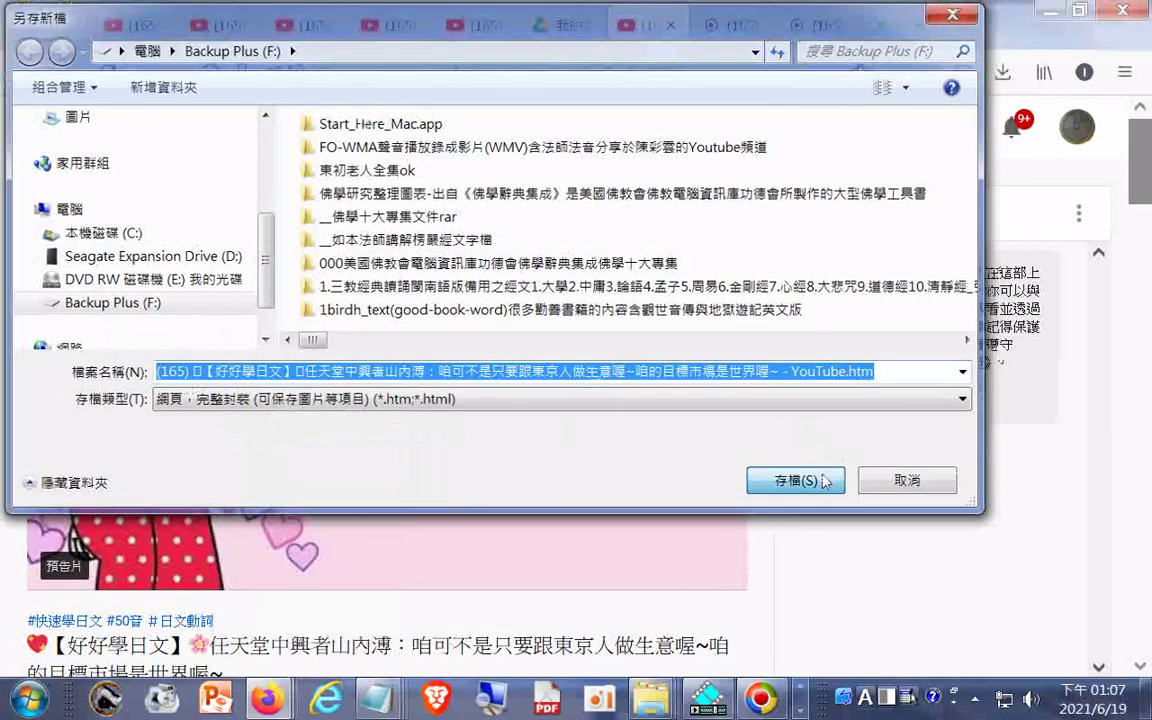
left_click(798, 481)
right_click(800, 615)
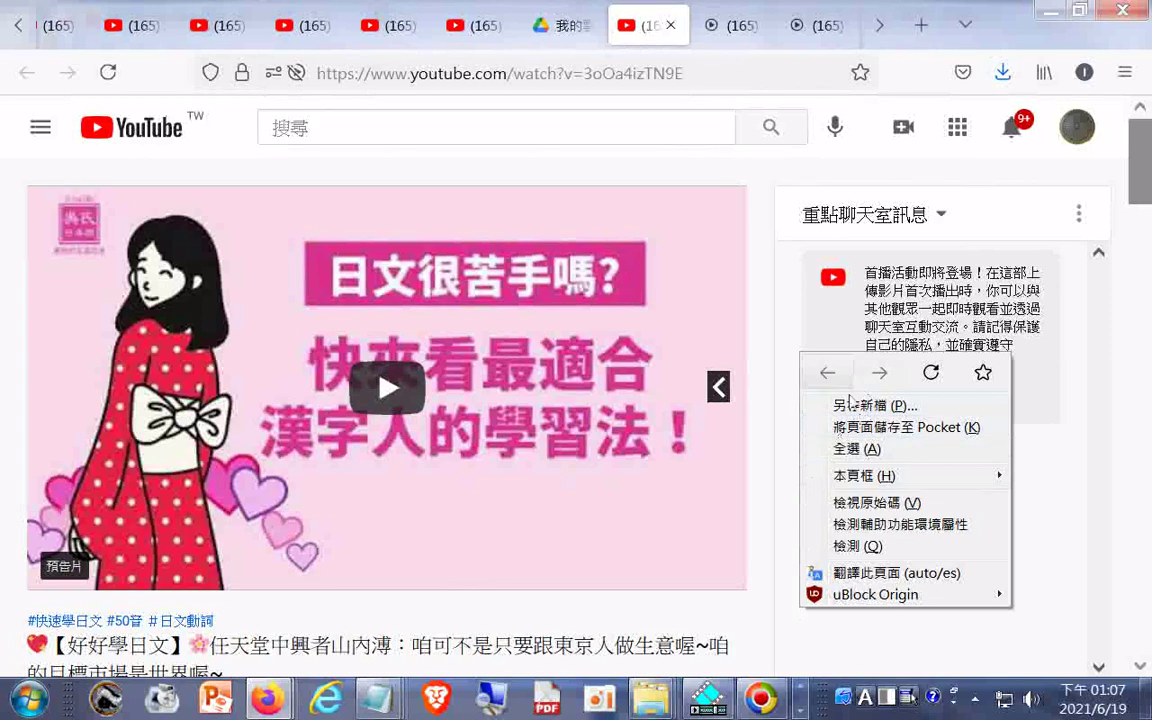
Download a visible-area screenshot of the top of the YouTube video page
right_click(251, 619)
left_click(320, 483)
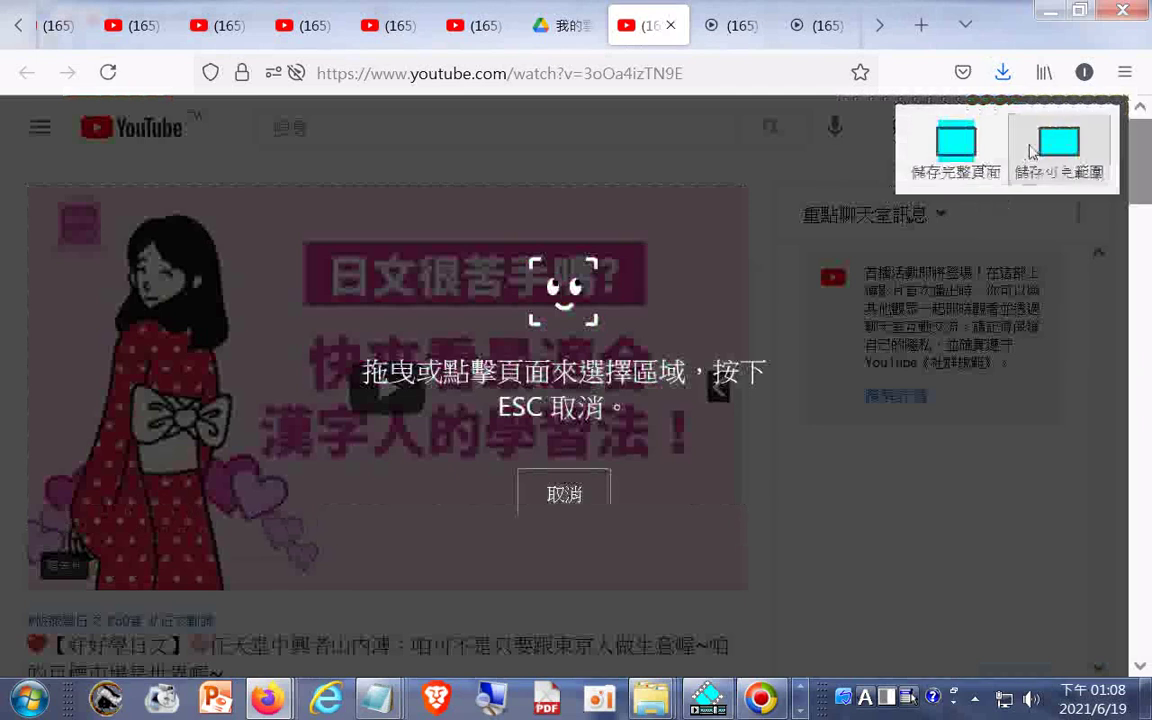
left_click(1031, 150)
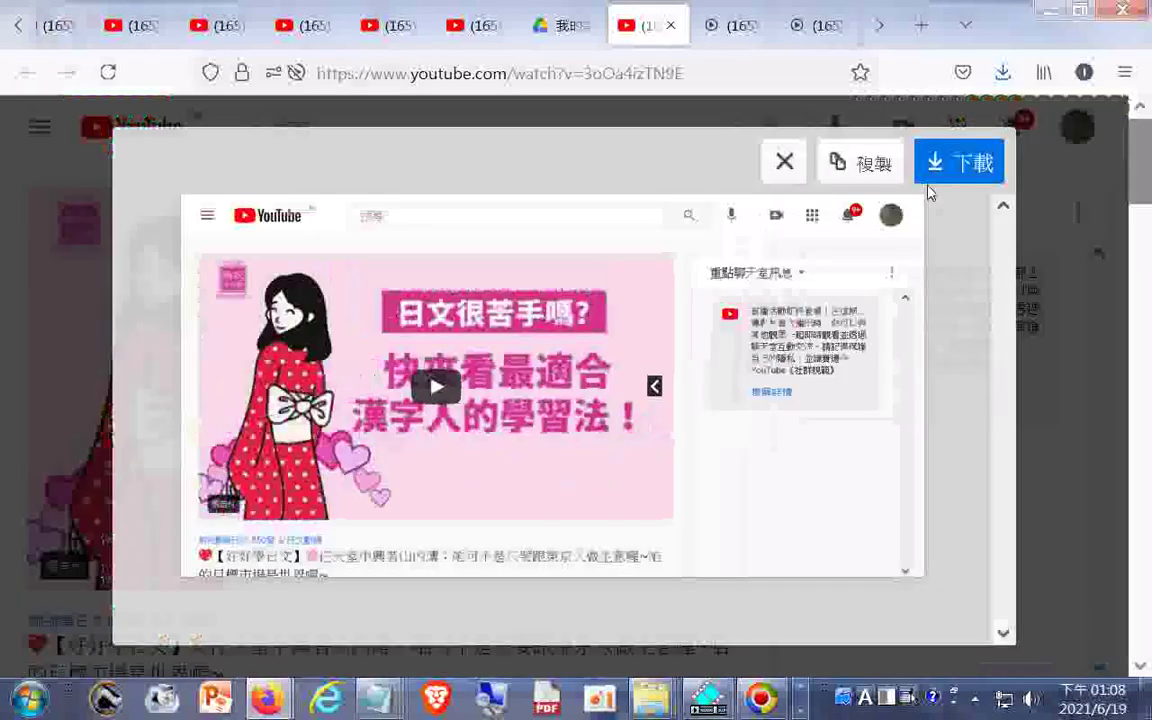
left_click(960, 172)
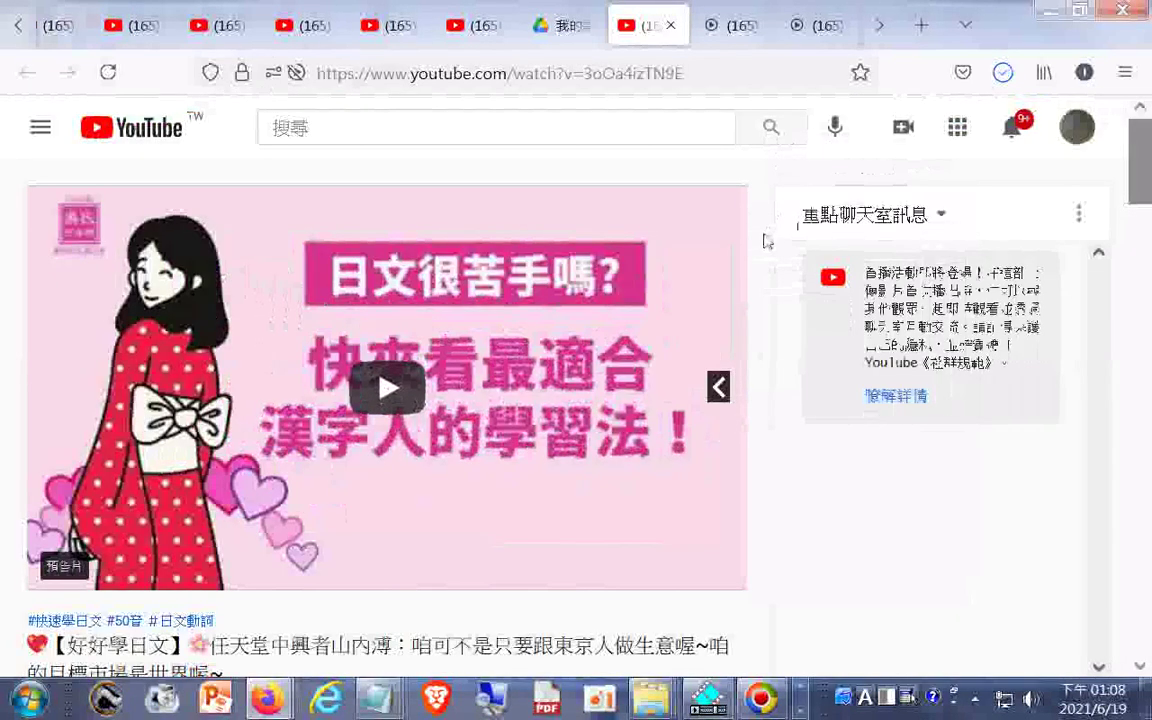
Download a second visible-area screenshot showing the description, then scroll back up
scroll(765, 245, "down", 4)
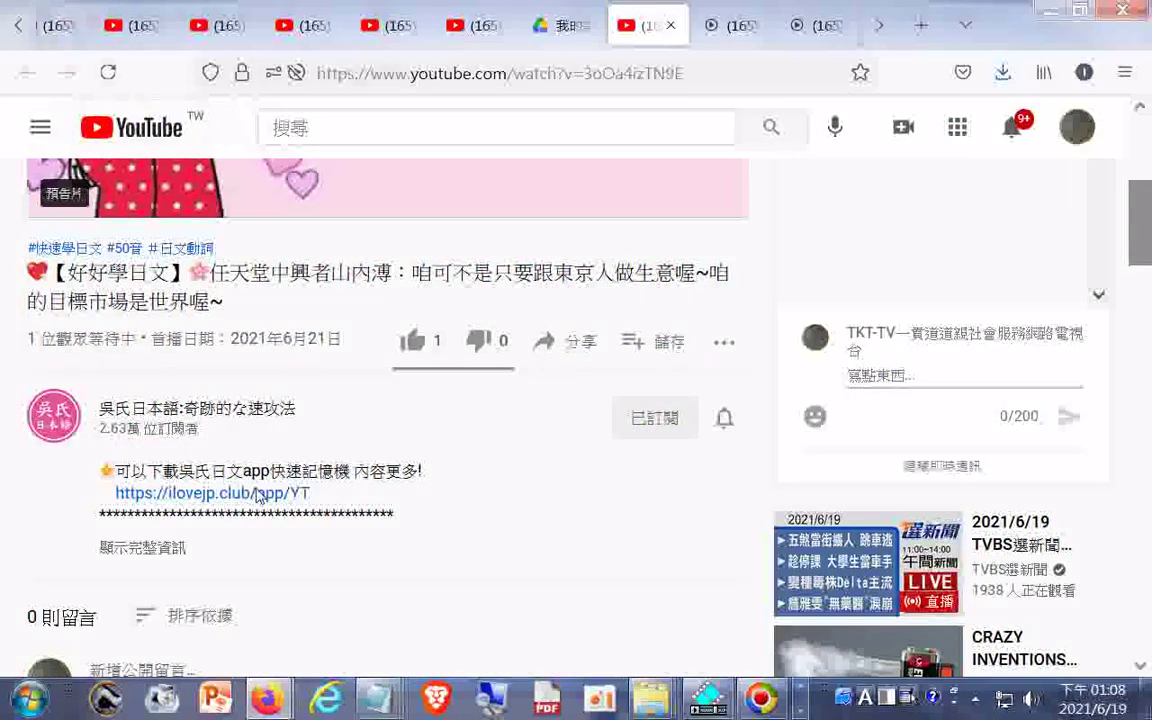
right_click(9, 591)
left_click(134, 334)
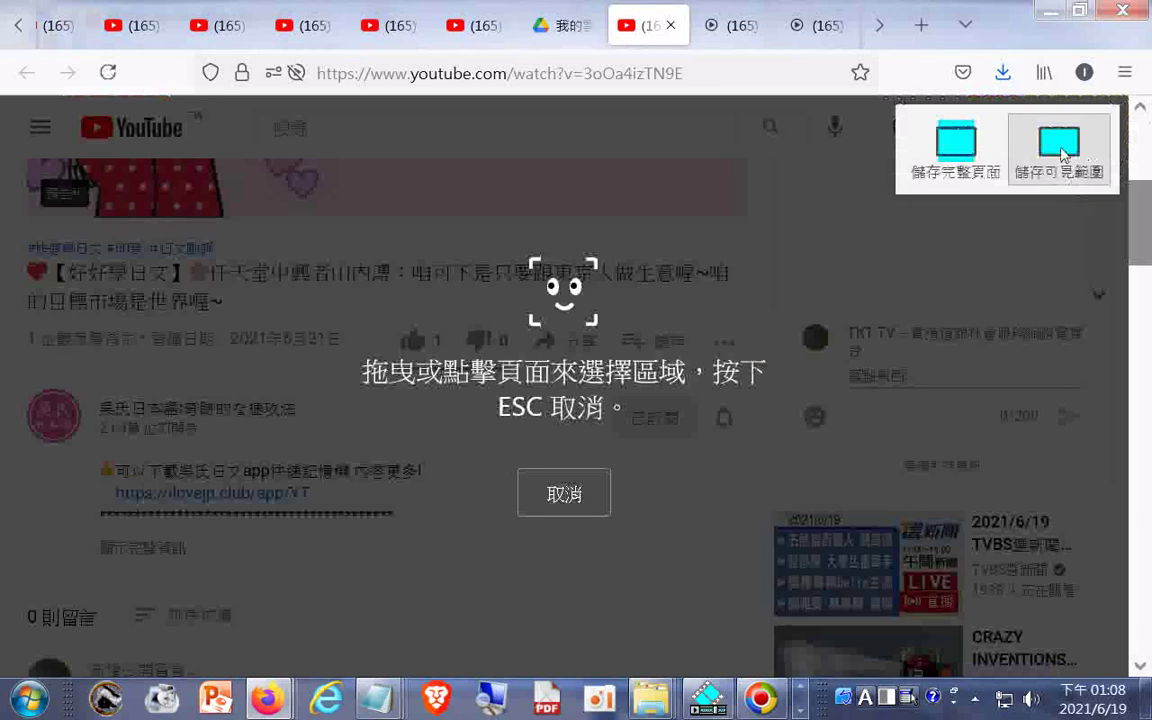
left_click(955, 145)
left_click(956, 163)
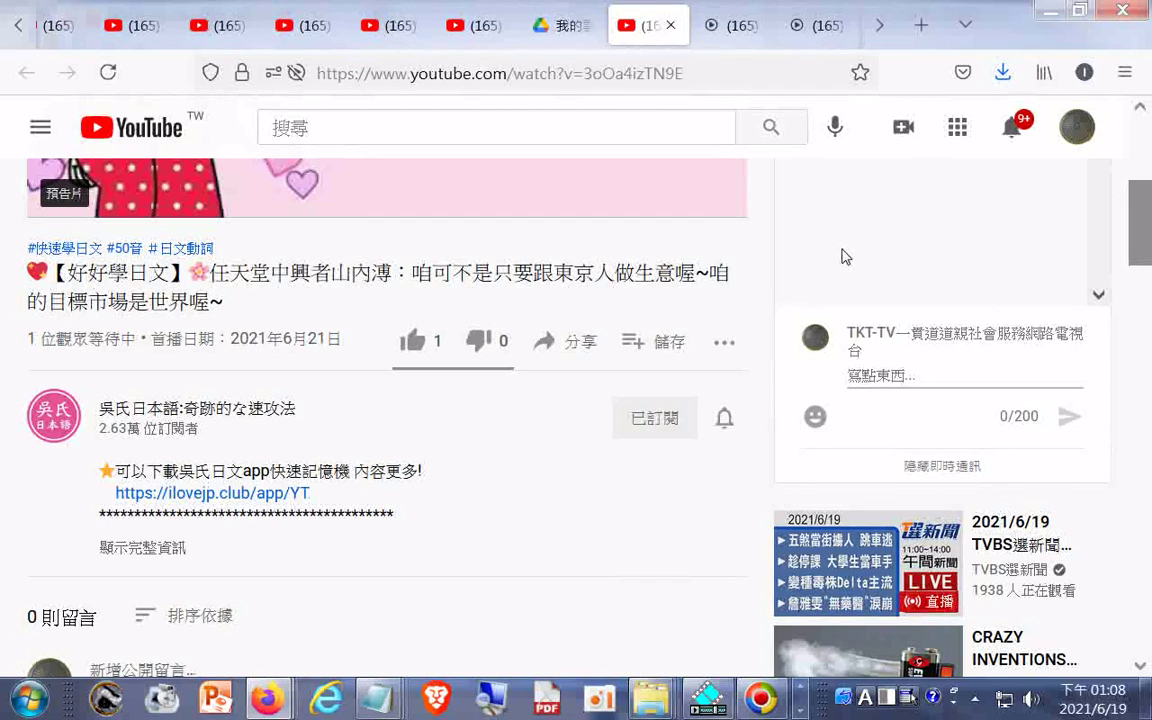
scroll(683, 275, "up", 4)
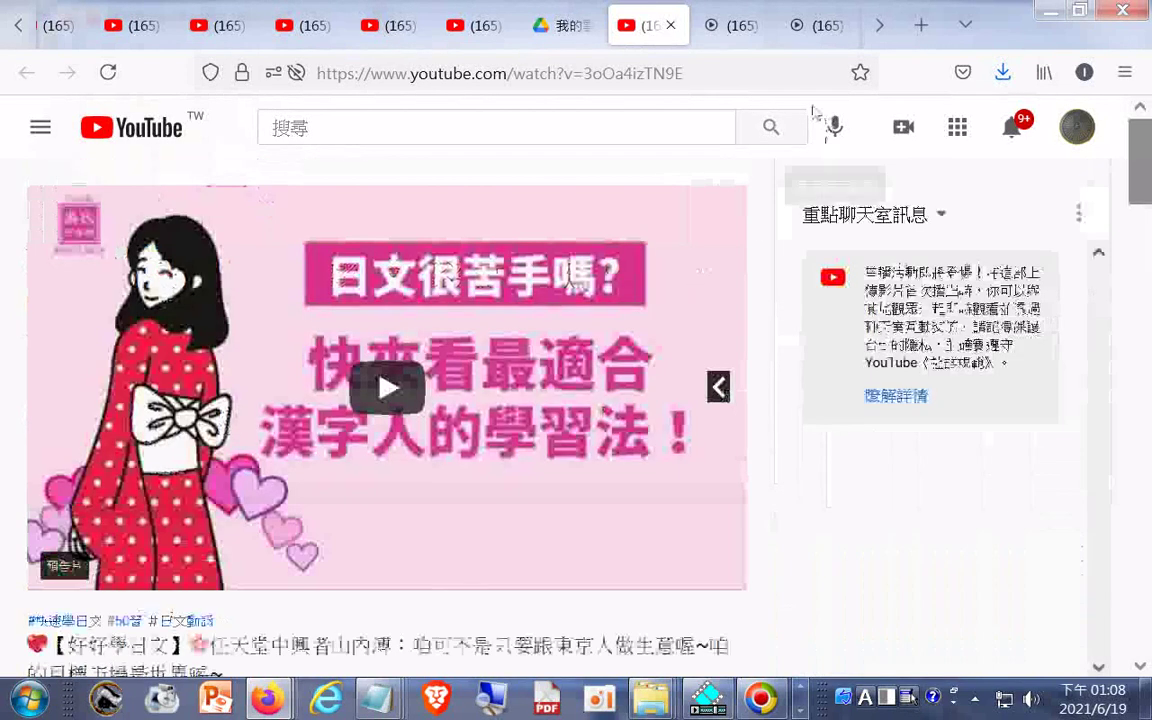